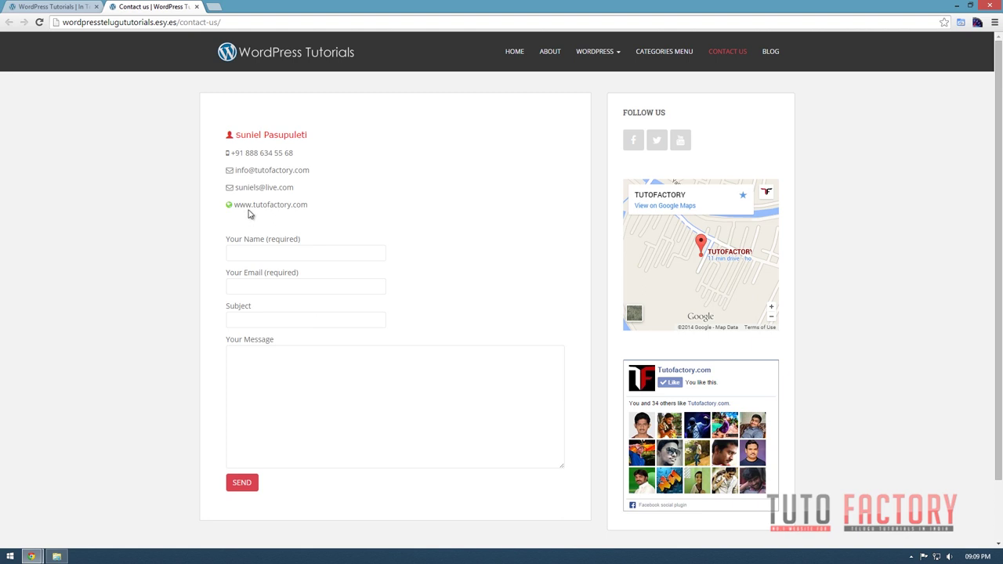
Look over the Contact us page's details and nudge its embedded Google map.
drag(224, 155, 459, 279)
click(459, 280)
scroll(406, 369, down, 1)
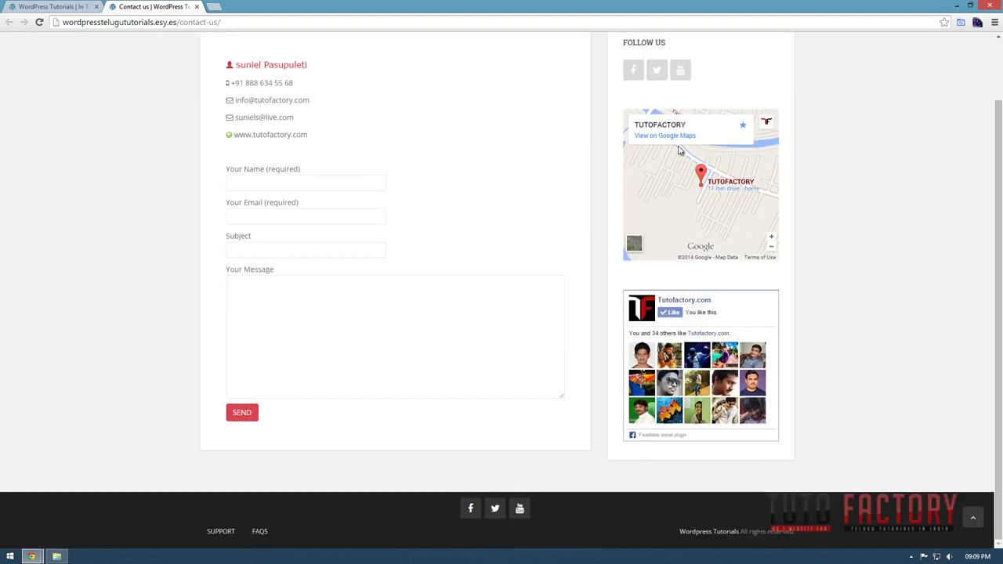
scroll(823, 217, up, 1)
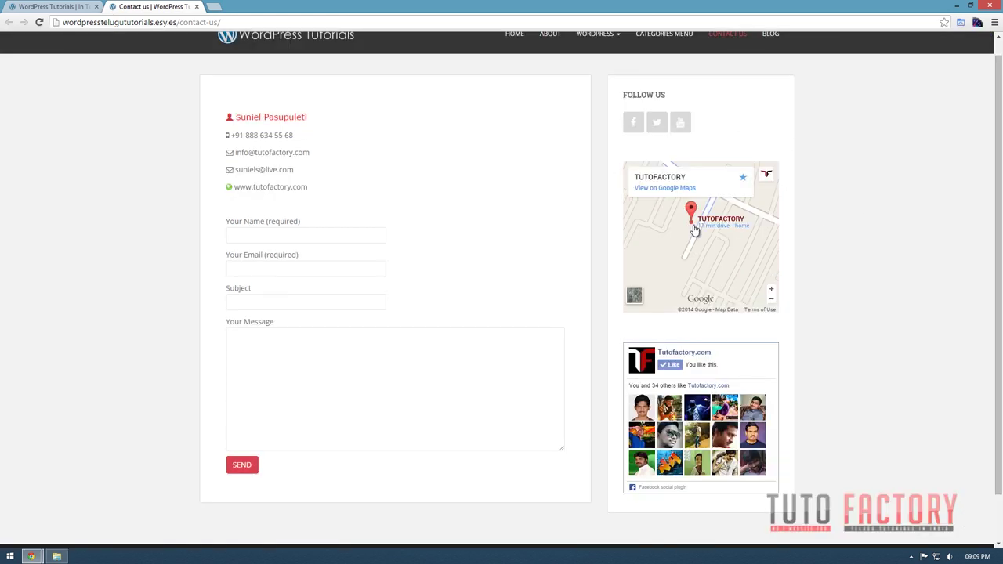
drag(695, 230, 690, 244)
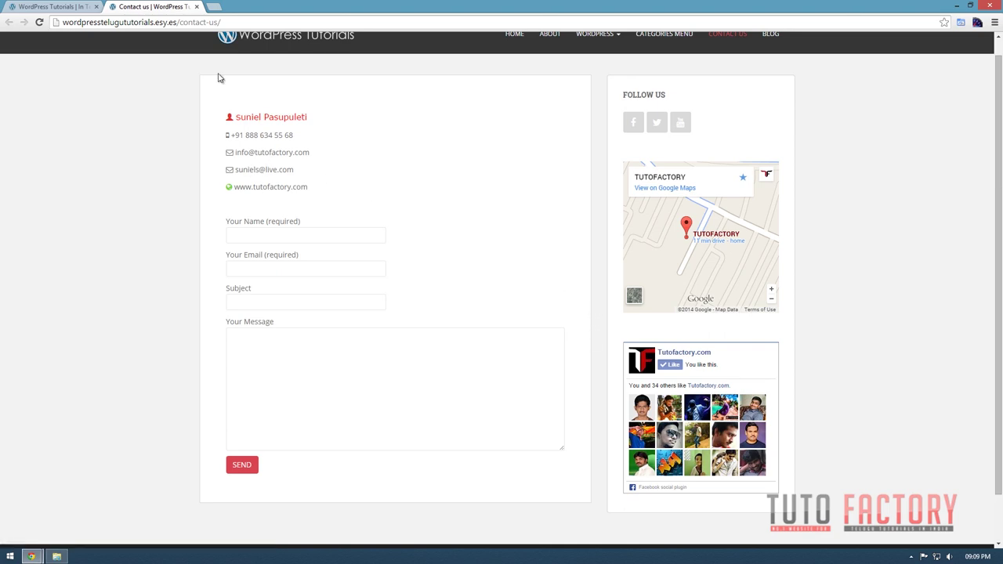
Switch to the About tab and scroll down and back up through it.
click(52, 6)
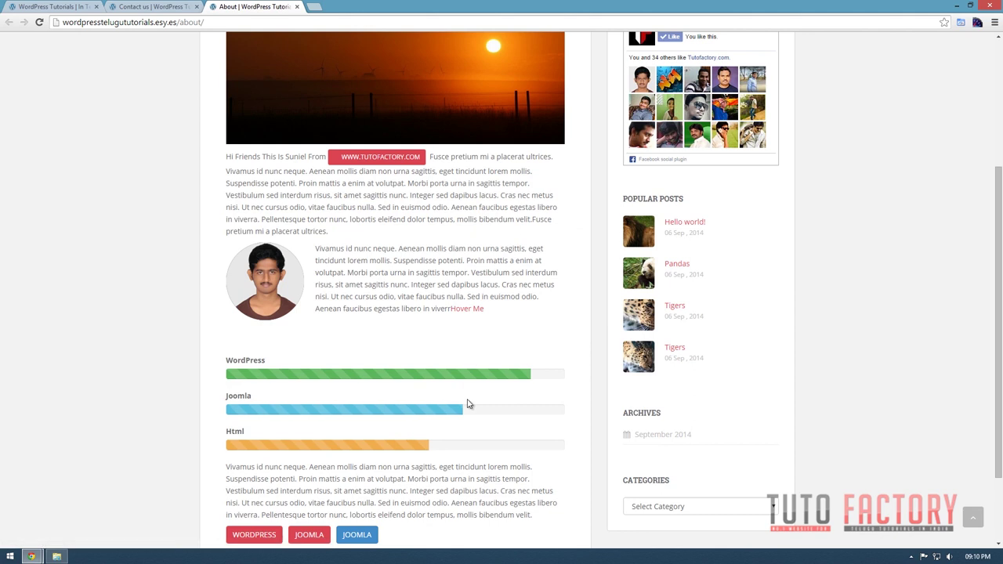
scroll(468, 404, down, 2)
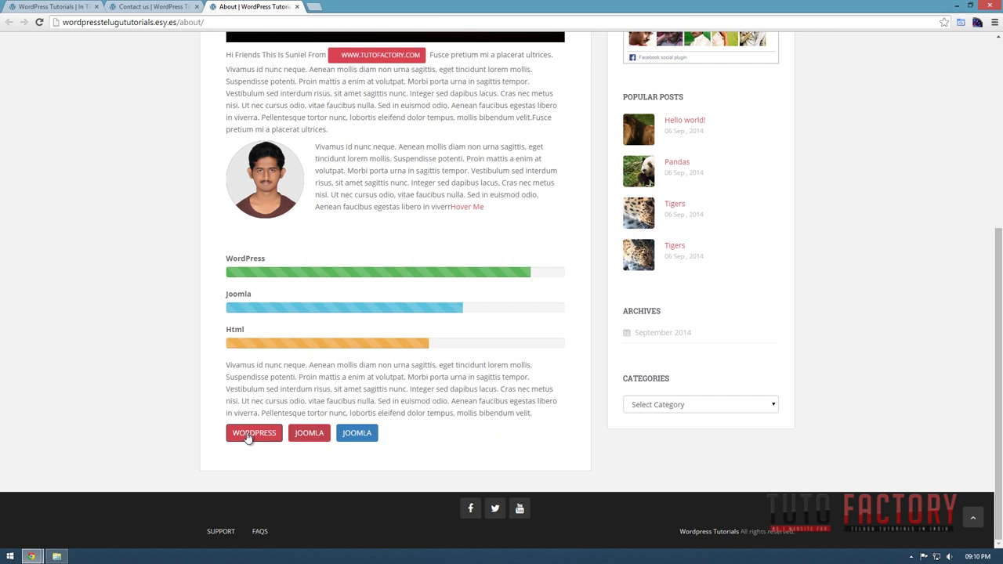
scroll(452, 437, up, 2)
scroll(452, 436, up, 2)
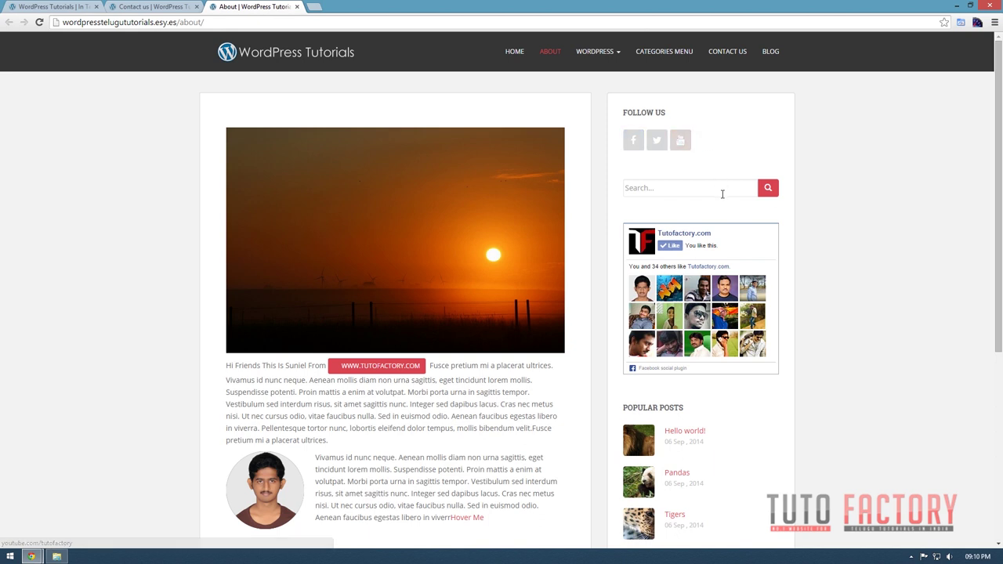
scroll(722, 193, down, 4)
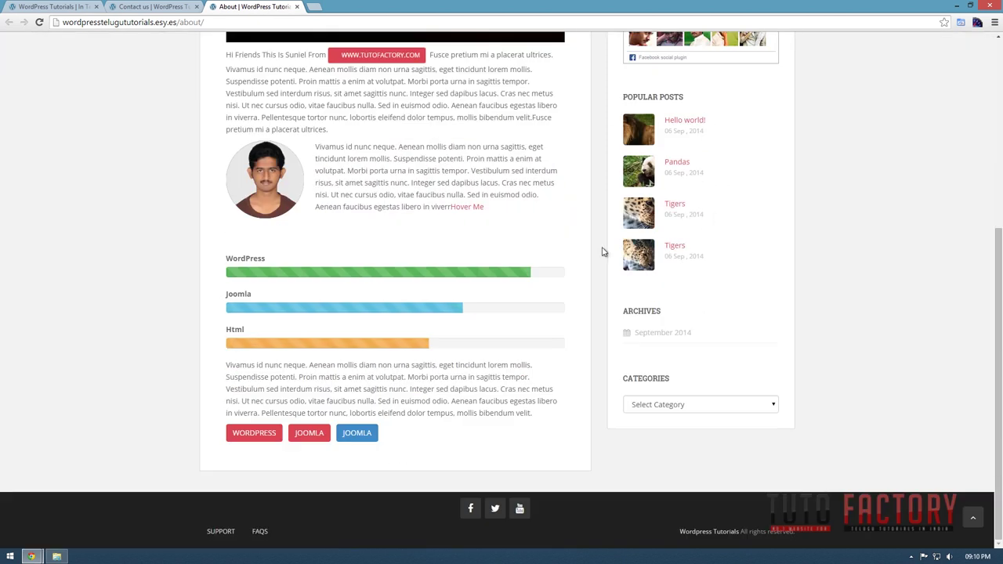
scroll(712, 291, up, 4)
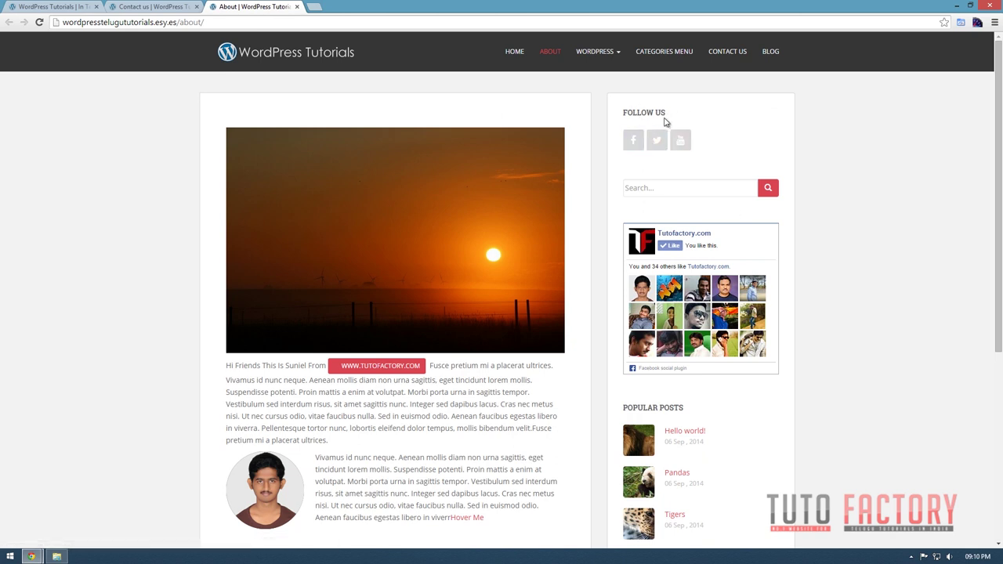
scroll(642, 279, down, 1)
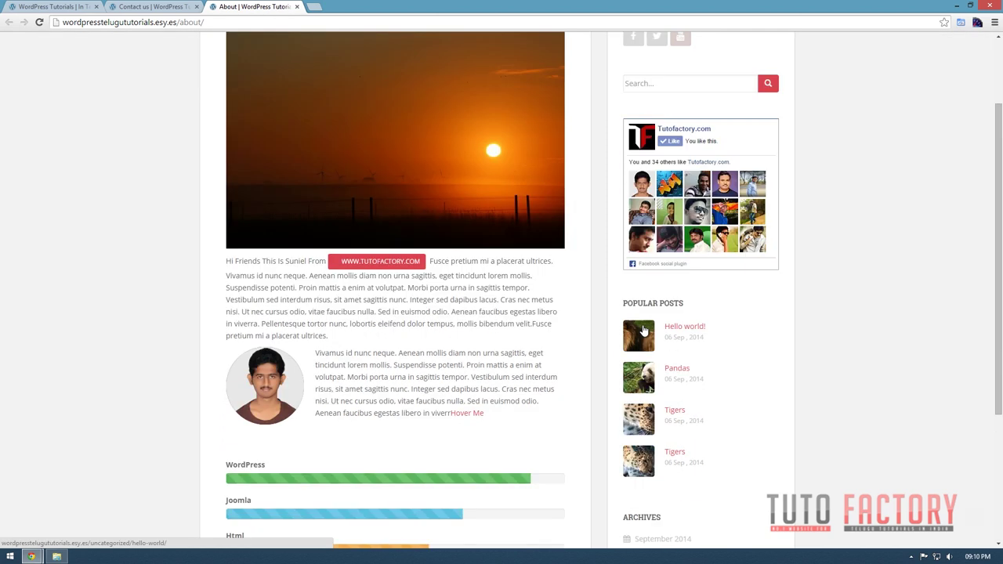
scroll(643, 279, down, 1)
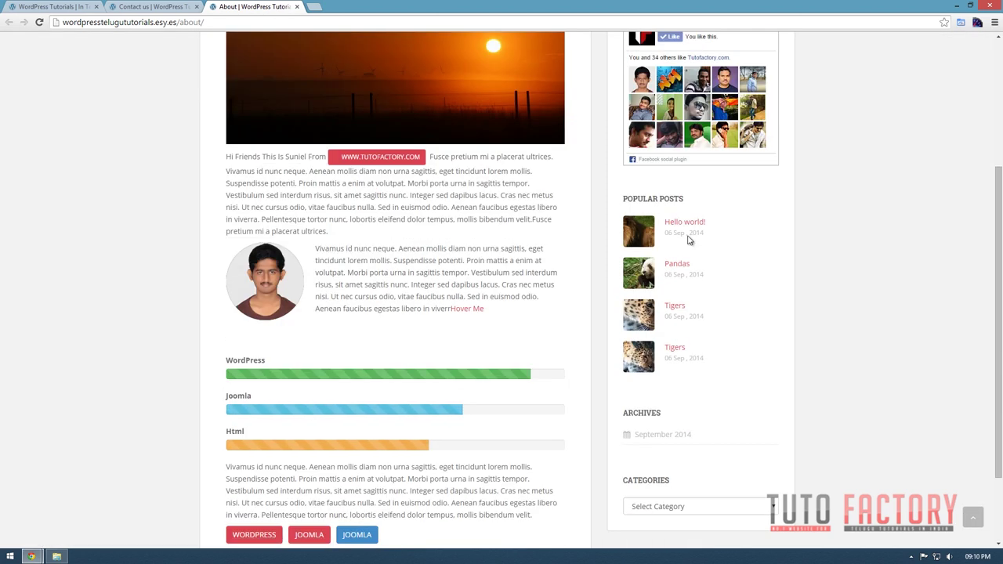
scroll(265, 145, up, 2)
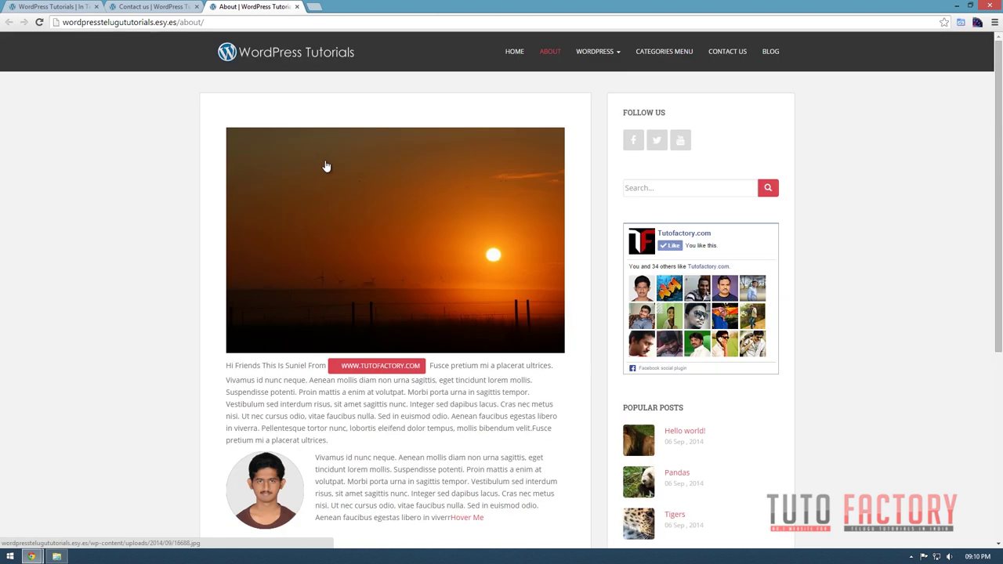
Return to the WordPress Tutorials home tab, scroll through it, and finish at the top slider.
key(ctrl+shift+Tab)
key(ctrl+shift+Tab)
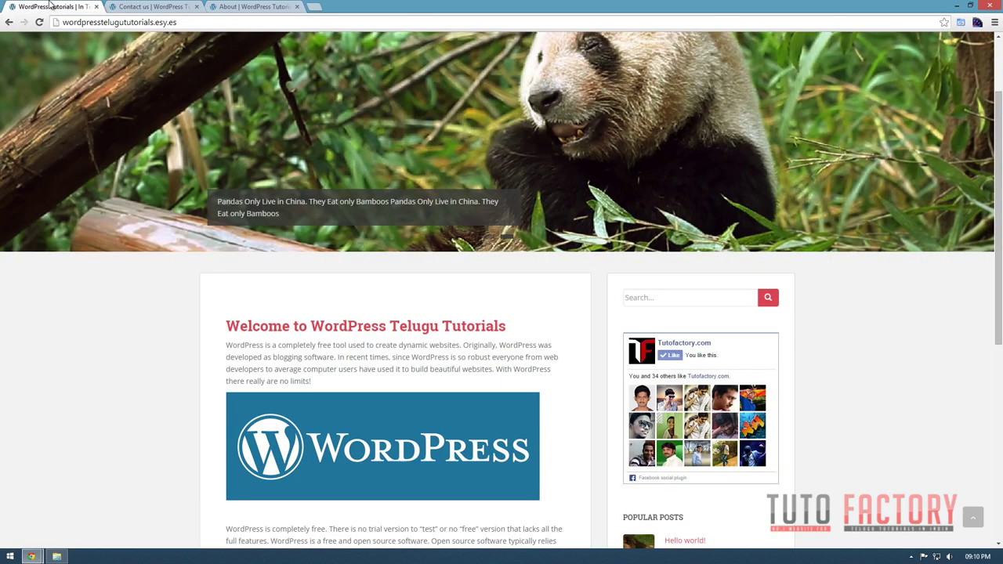
scroll(510, 363, down, 2)
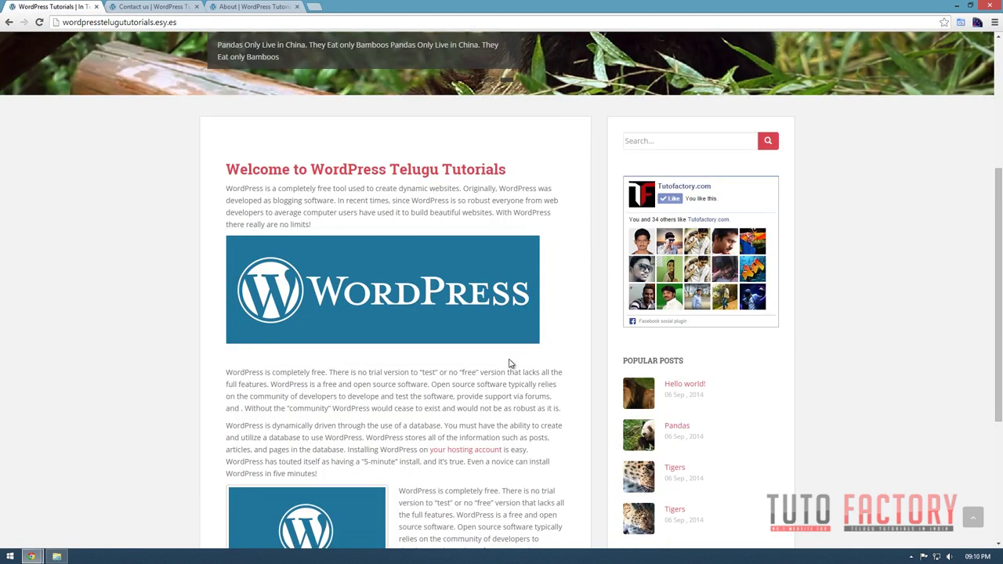
scroll(510, 364, down, 3)
scroll(510, 361, up, 5)
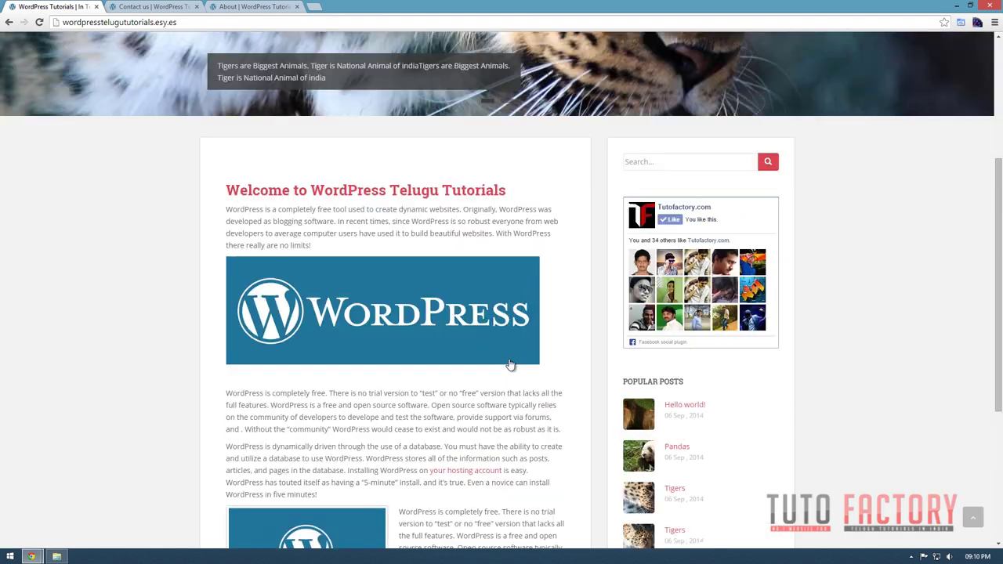
scroll(510, 364, up, 1)
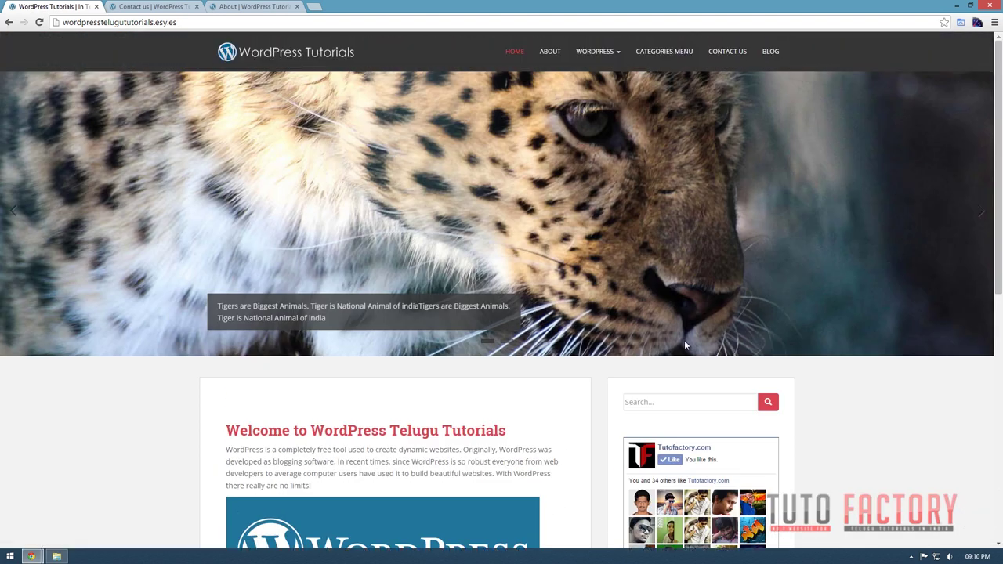
scroll(539, 358, down, 7)
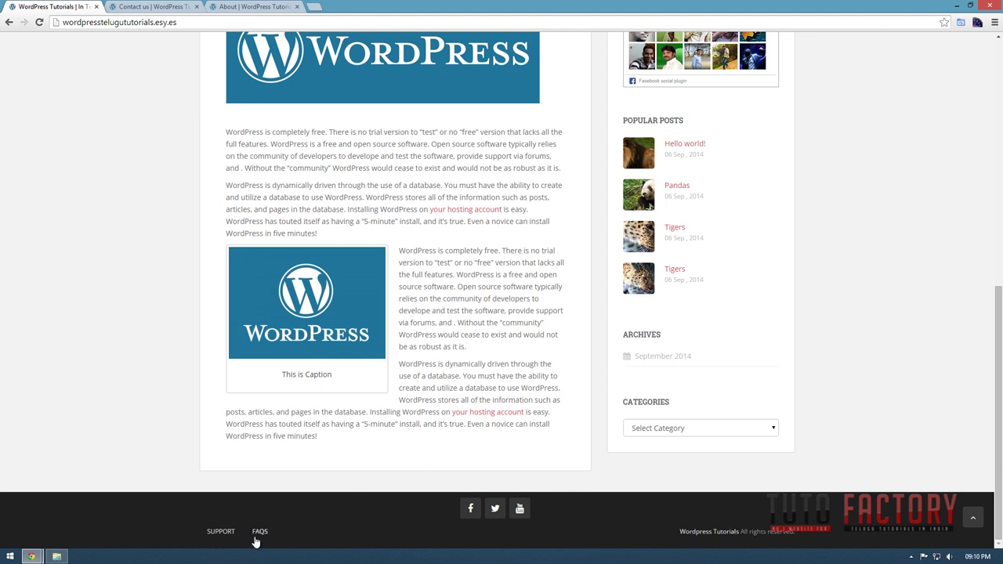
scroll(253, 532, up, 8)
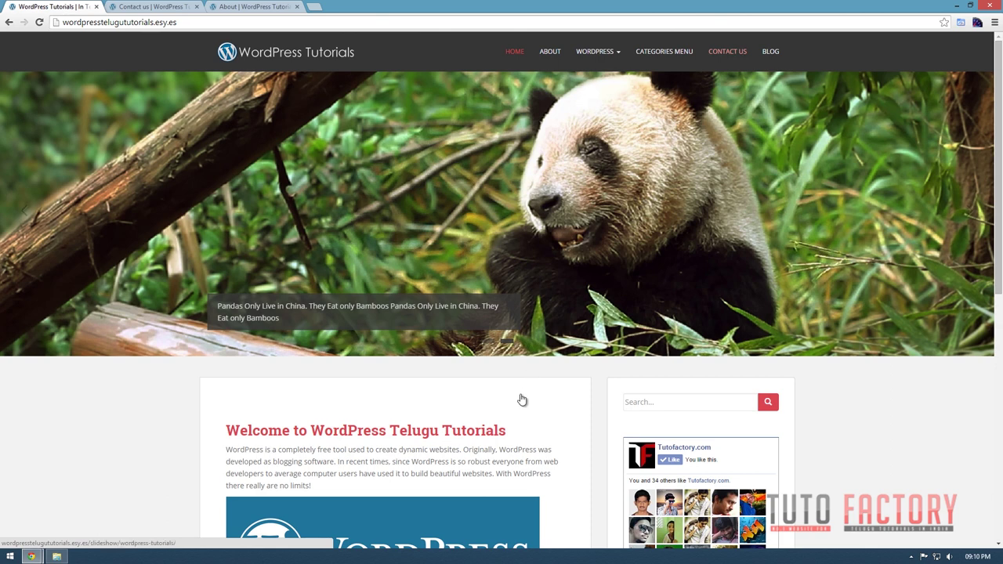
scroll(522, 400, down, 10)
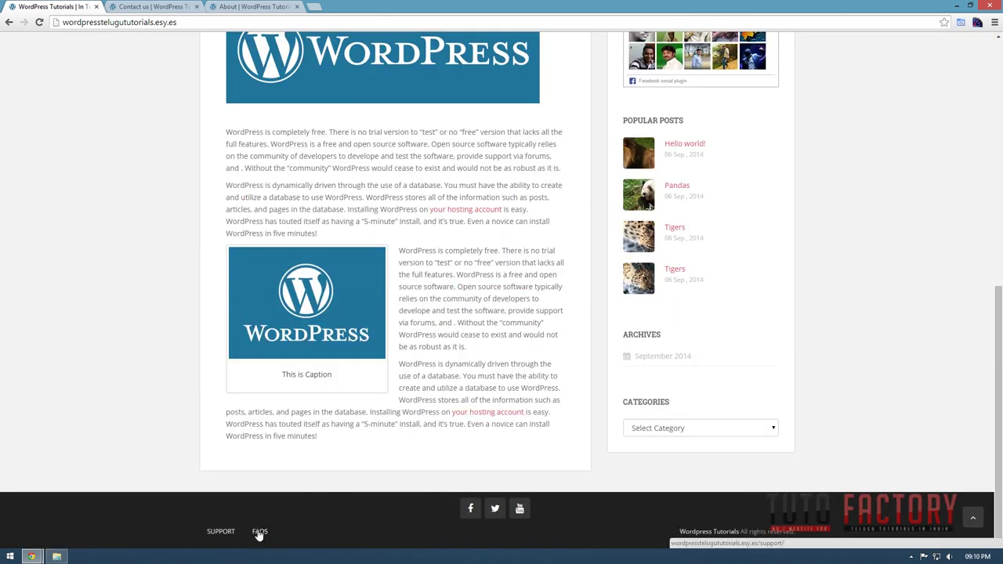
scroll(314, 526, up, 10)
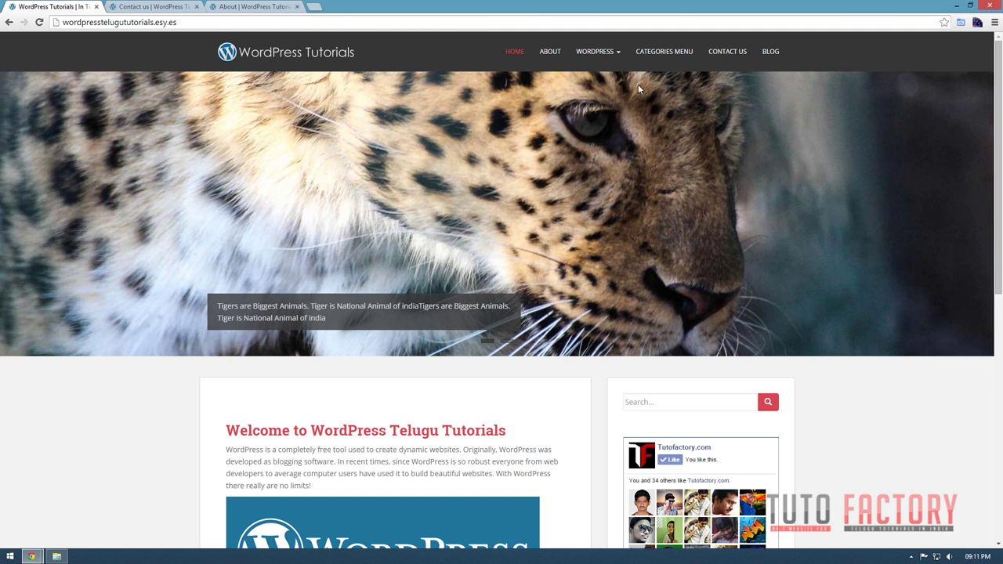
Open the Videos page from the WORDPRESS menu and scroll down through its content.
click(596, 101)
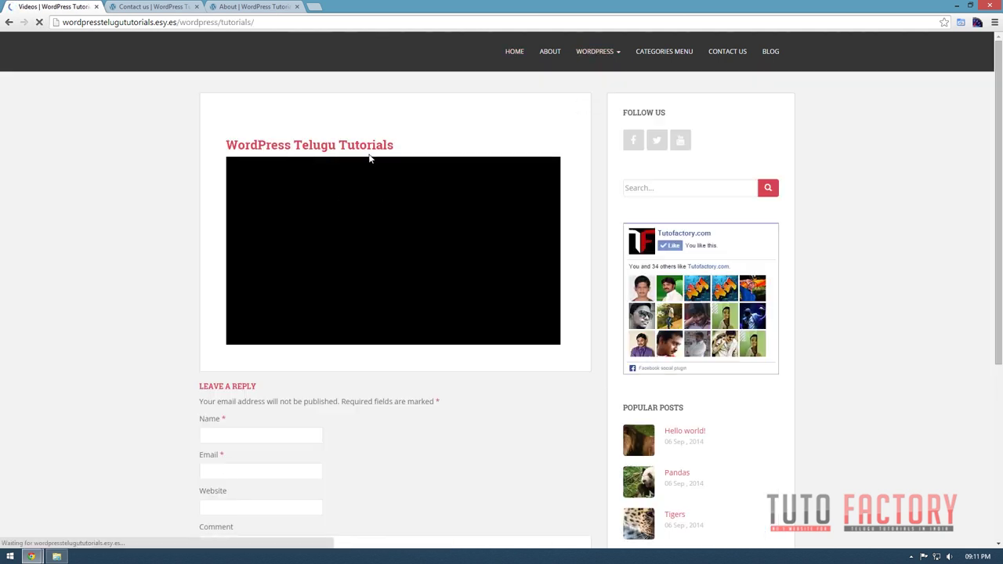
scroll(413, 326, down, 2)
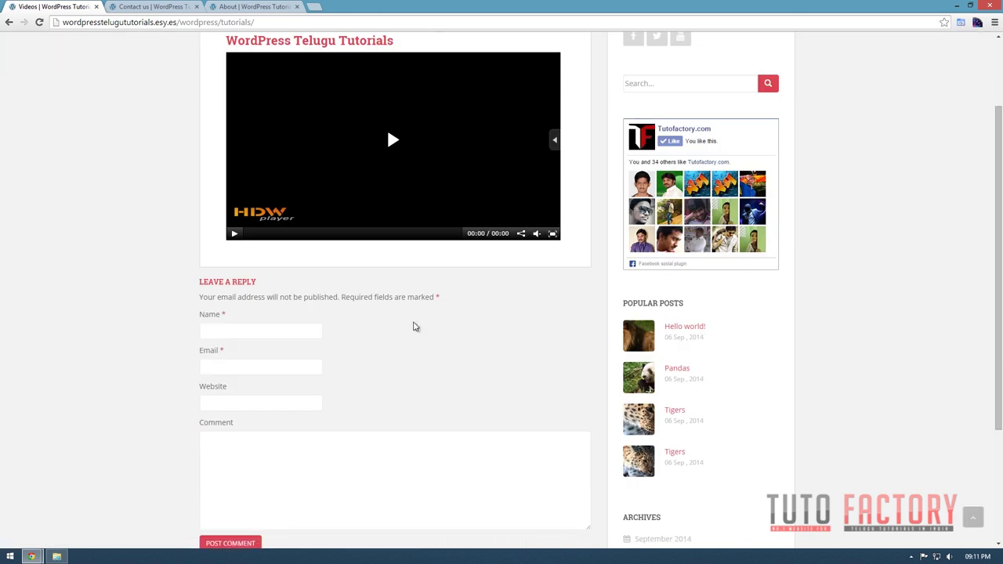
scroll(414, 327, down, 2)
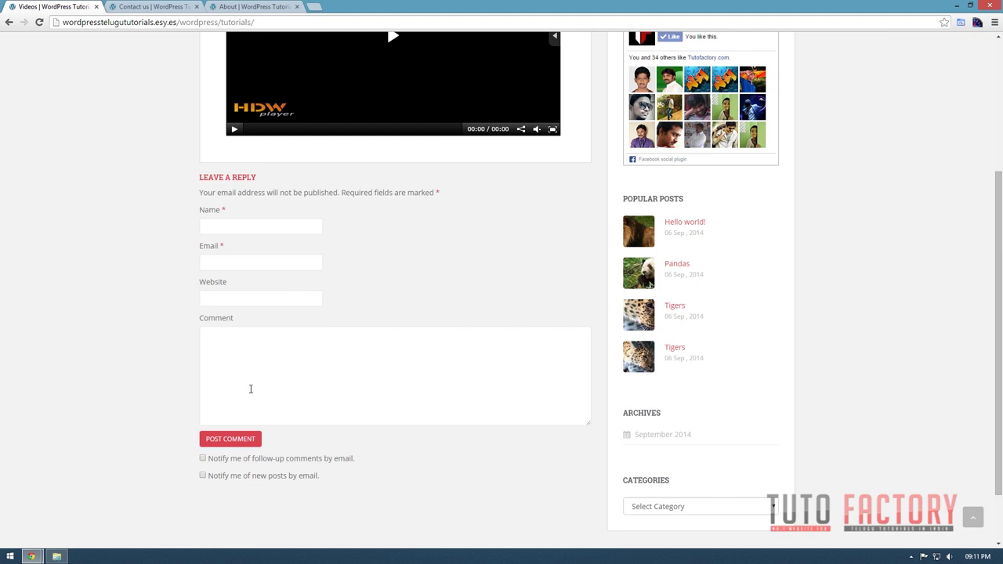
scroll(455, 389, down, 2)
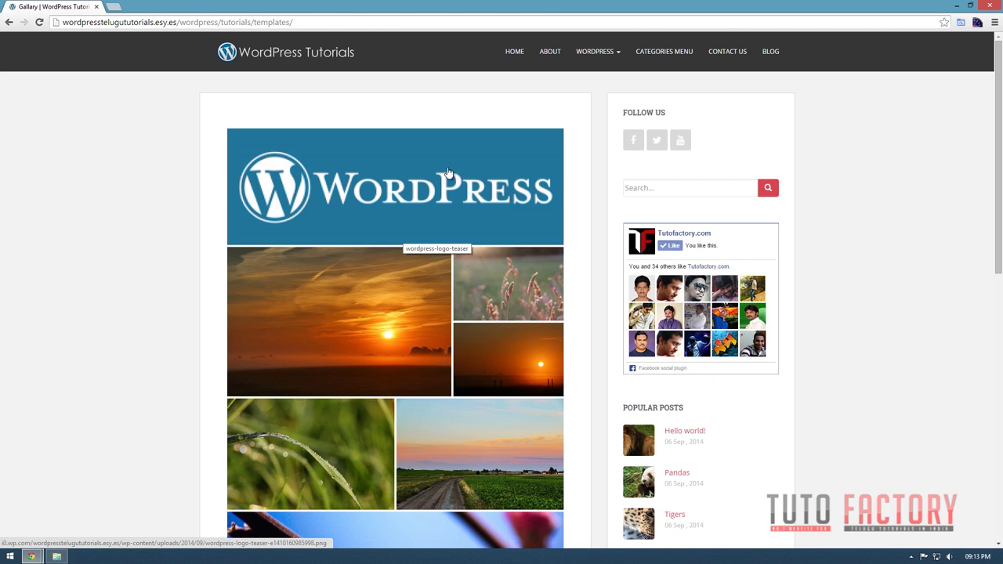
scroll(549, 145, down, 3)
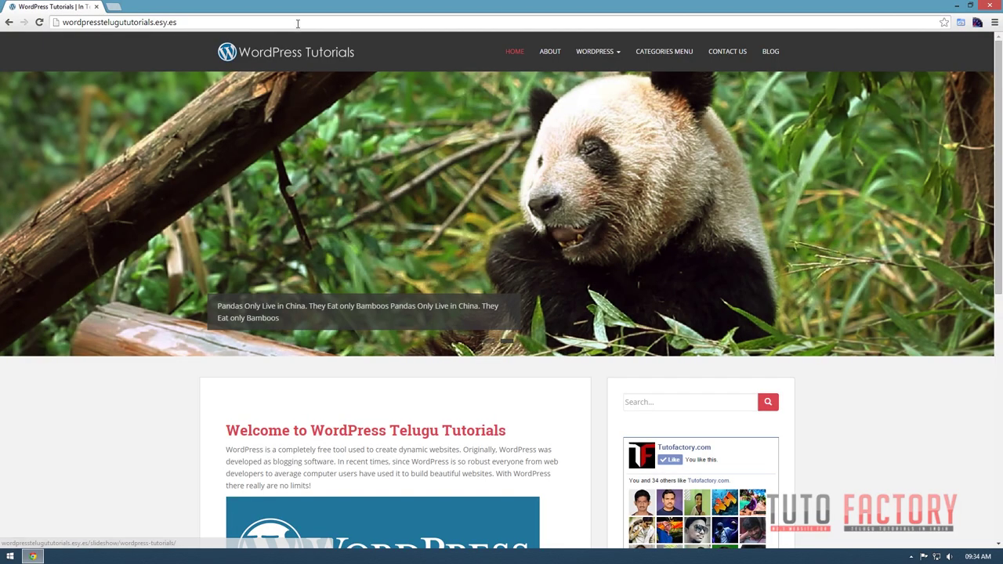
Open dot.tk in a new browser tab.
click(118, 8)
text(dot.tk)
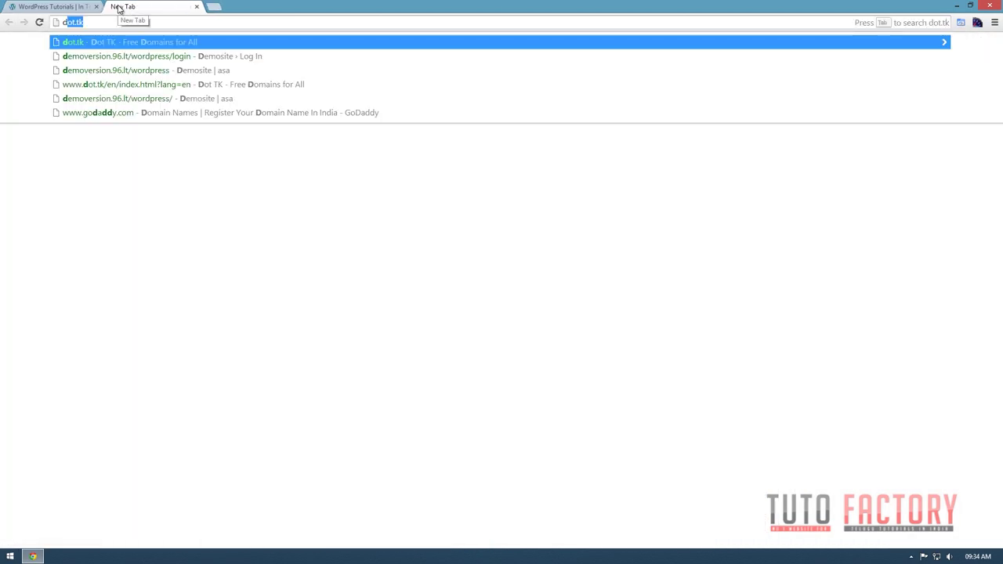
key(Return)
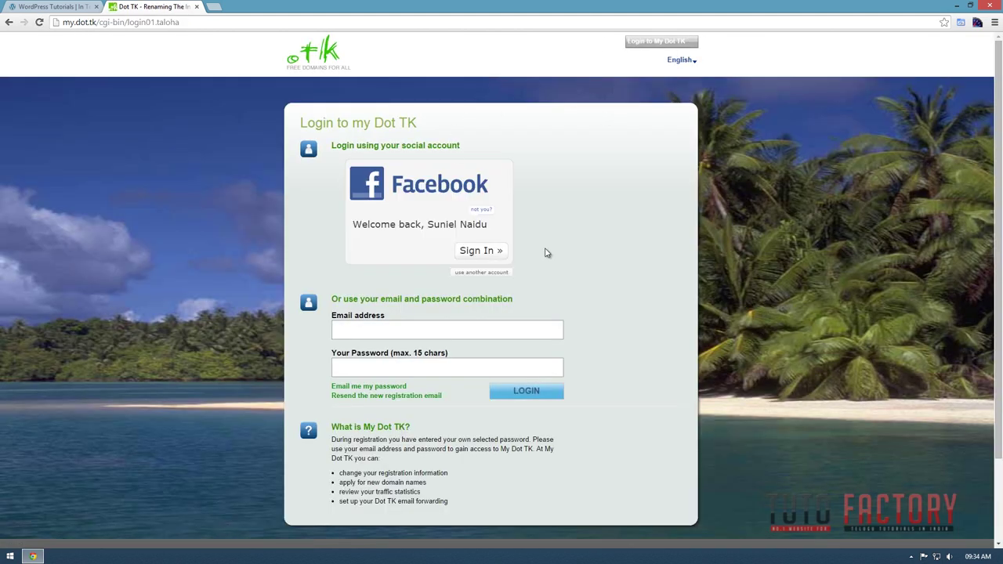
Show all social-account sign-in options, paging to the second set of providers and back.
click(491, 272)
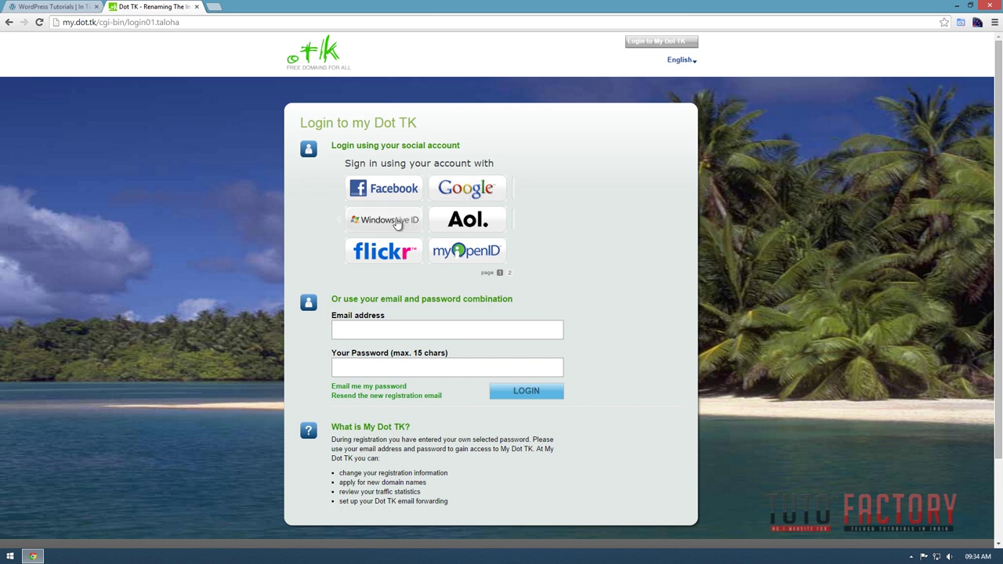
click(509, 273)
click(500, 271)
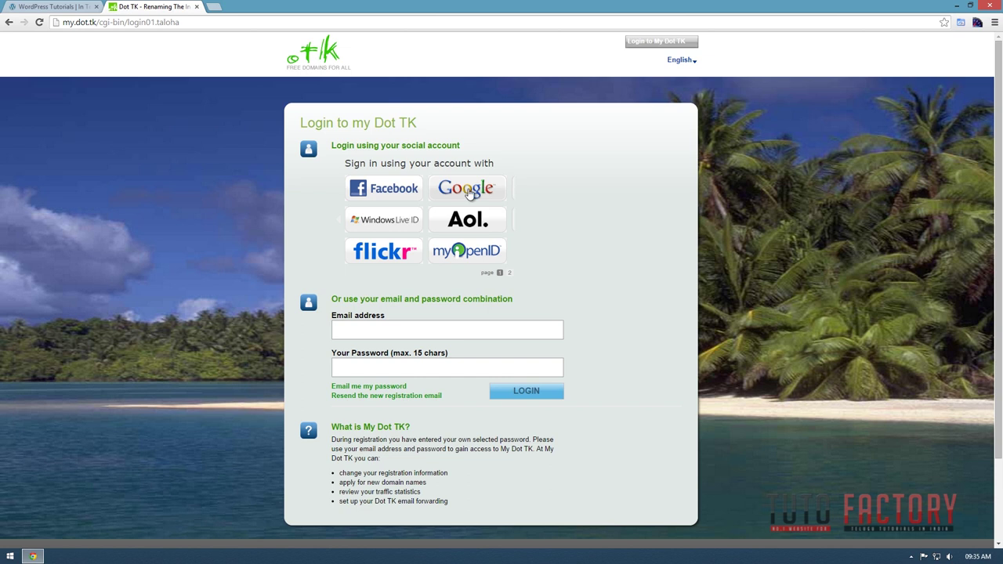
Start signing in to Dot TK with Google, confirming the prefilled account.
click(467, 193)
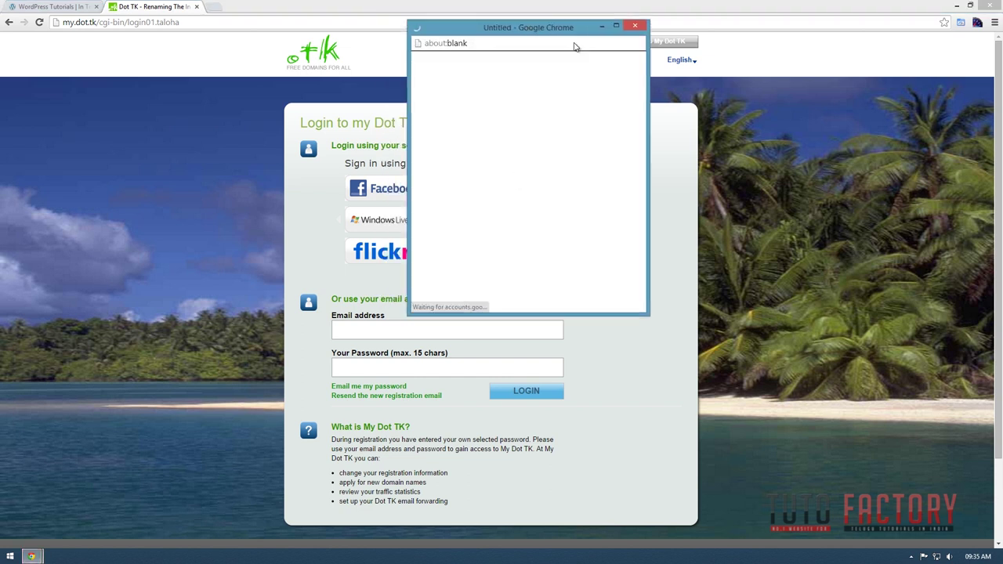
drag(574, 47, 732, 46)
key(Return)
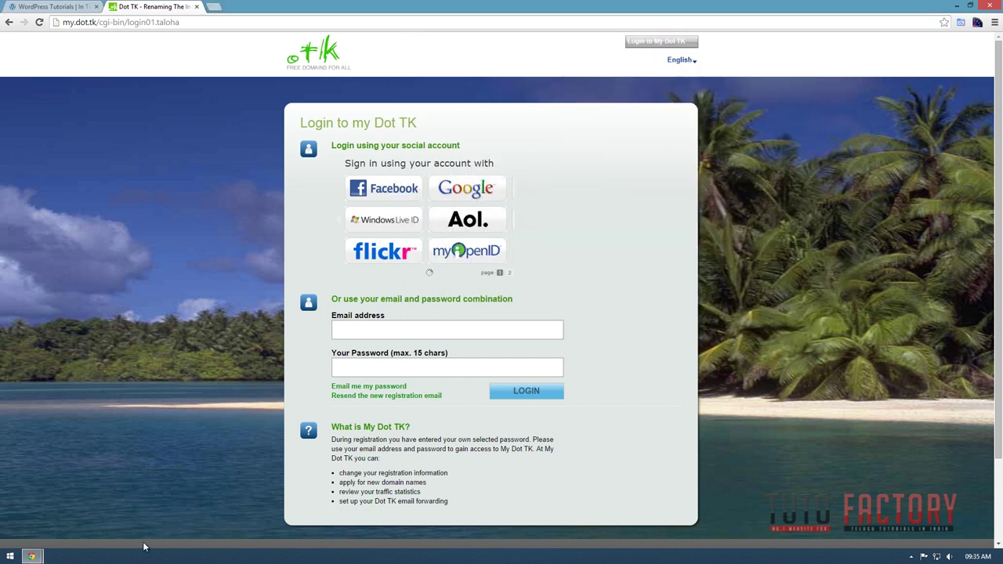
Bring the Google popup back, submit the account password, and allow Dot TK access.
mouse_move(31, 557)
click(158, 492)
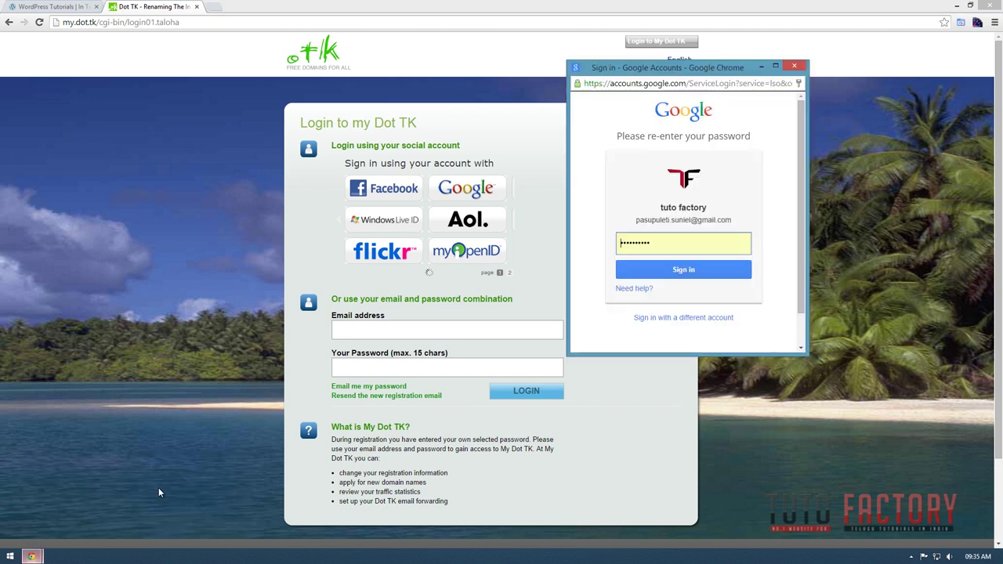
click(815, 161)
mouse_move(39, 556)
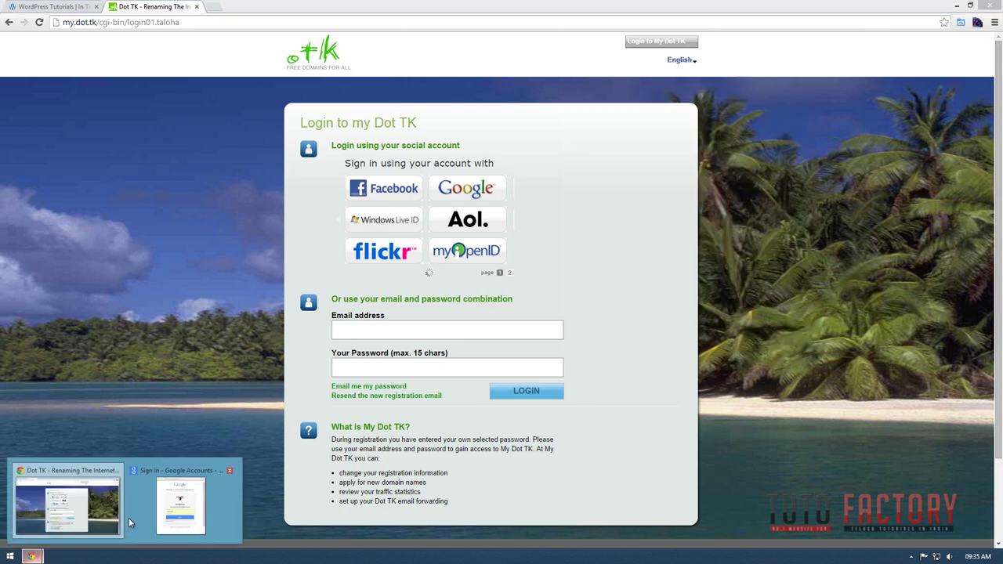
click(180, 499)
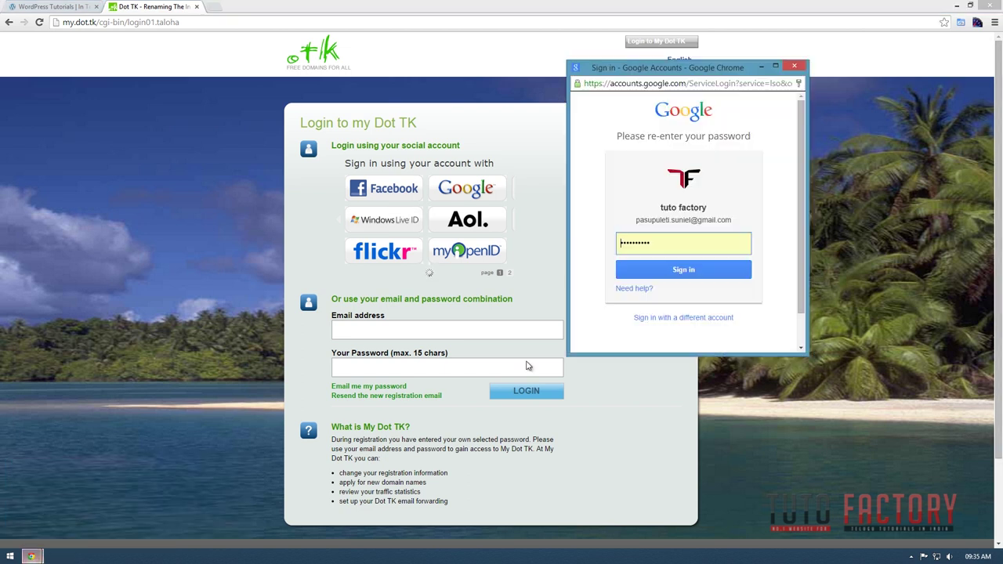
click(690, 276)
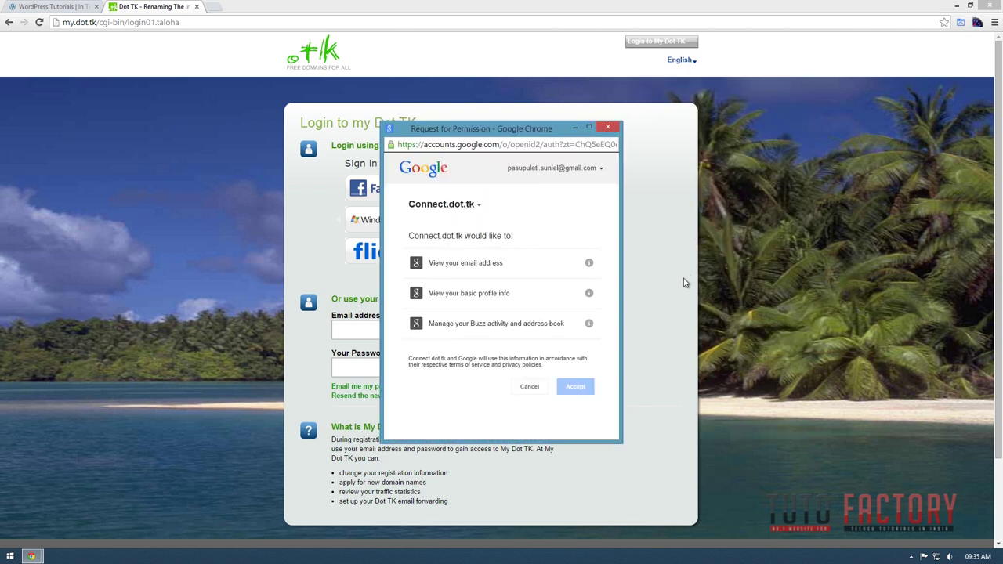
click(574, 388)
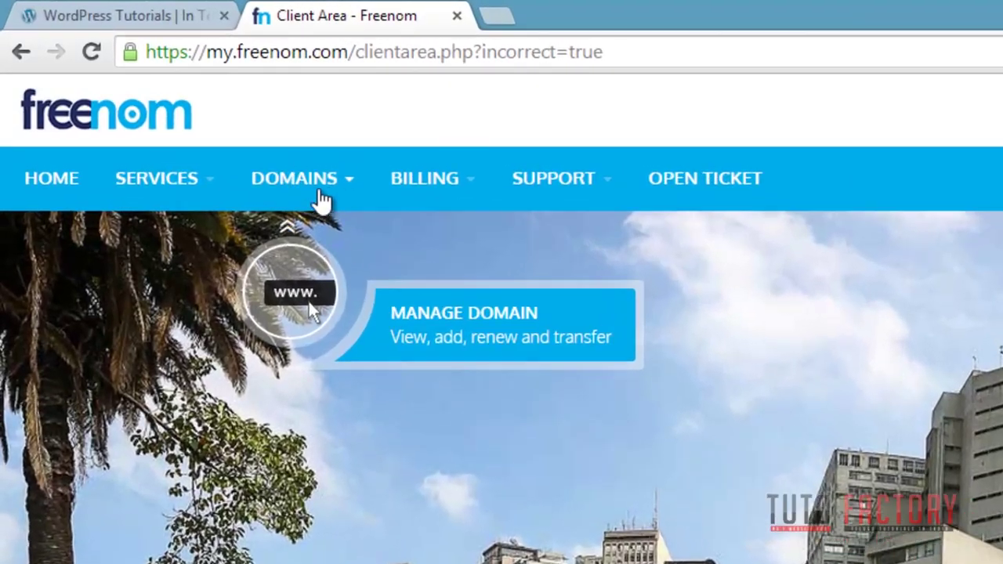
Go to DOMAINS > Register a New Domain and enter 'teluguwordpresstutorial' in the search box.
click(332, 196)
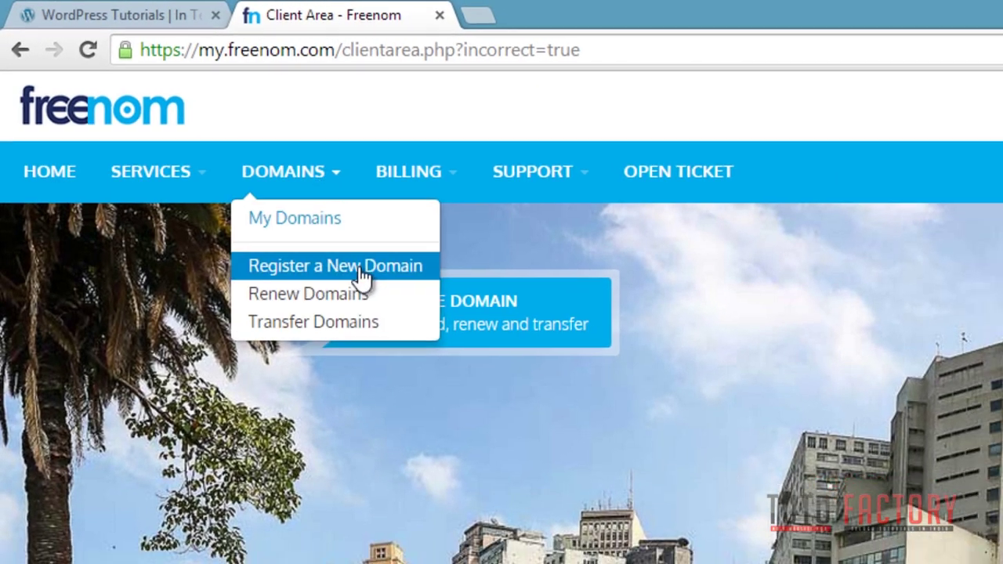
click(226, 188)
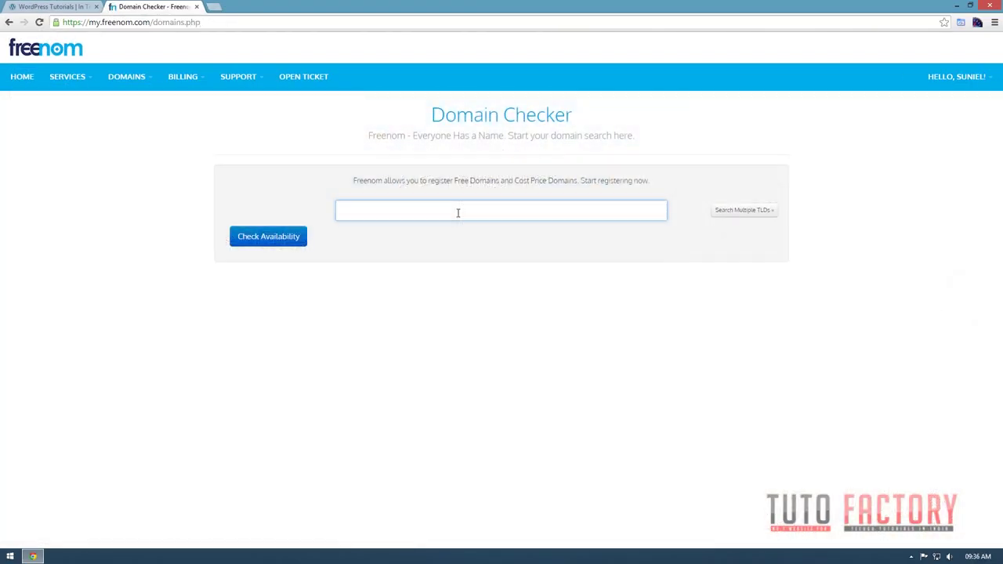
text(teluguw)
key(BackSpace)
text(wordpresstutorial)
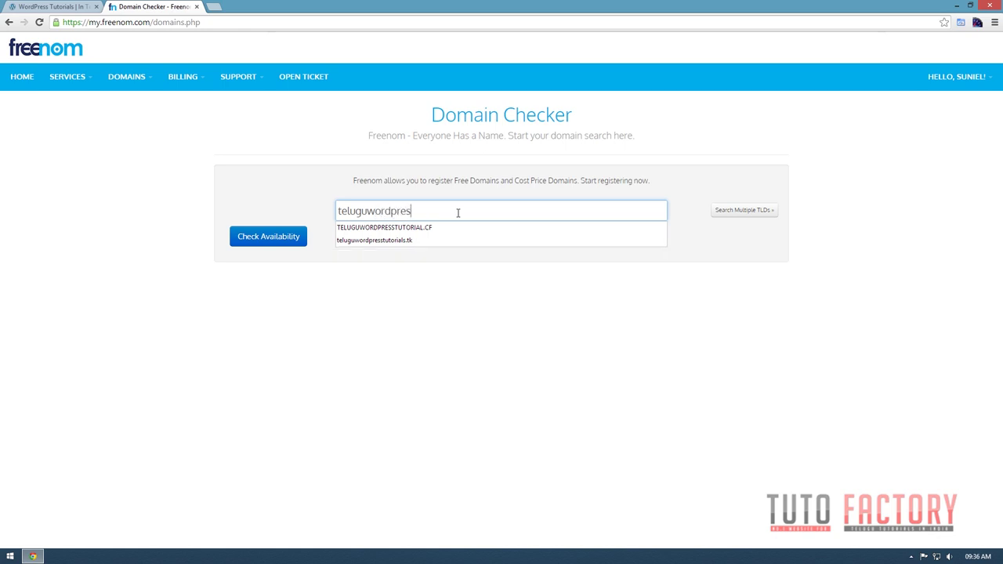
Check teluguwordpresstutorial's availability across multiple extensions, including .ga and .cf.
click(747, 210)
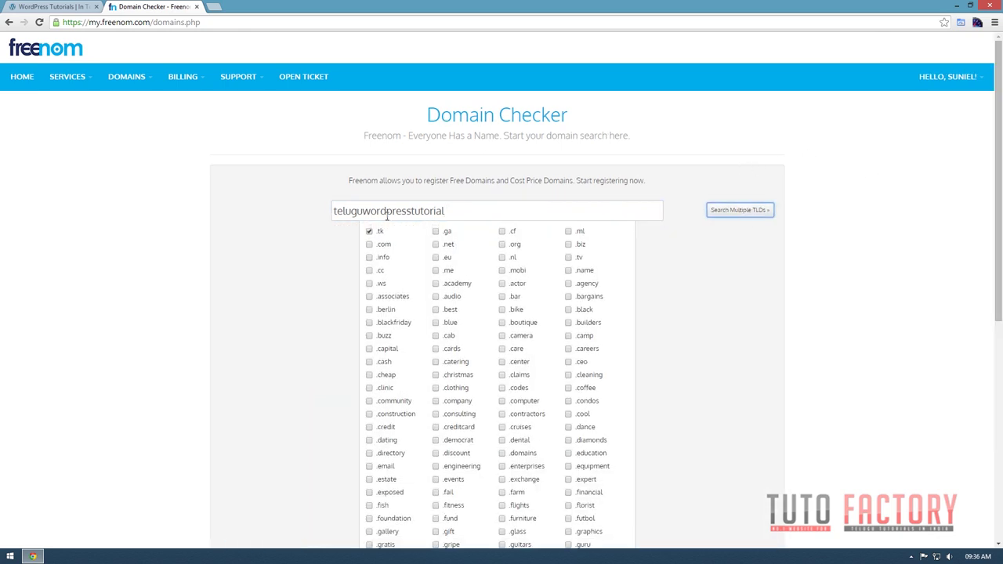
scroll(381, 360, down, 5)
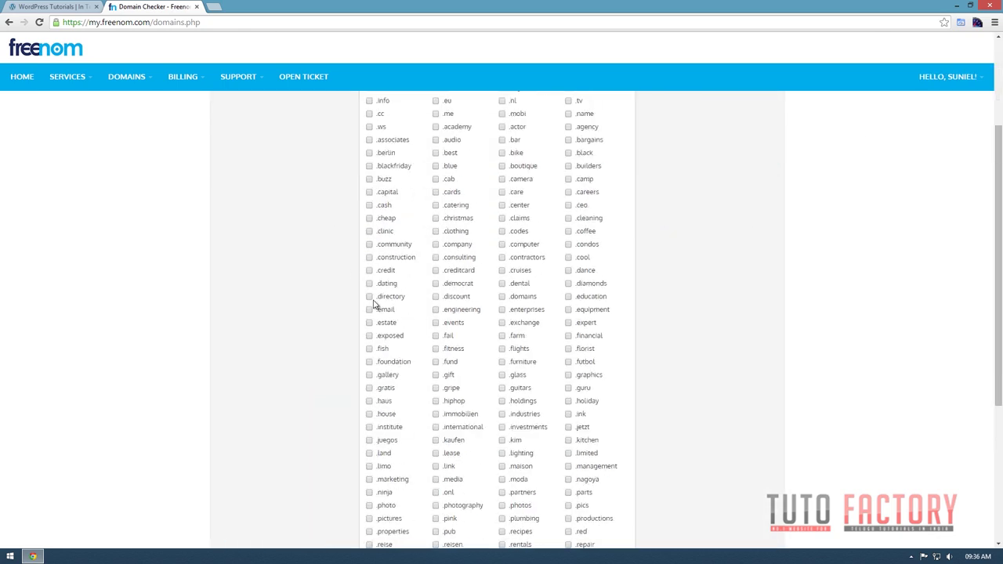
scroll(376, 297, up, 5)
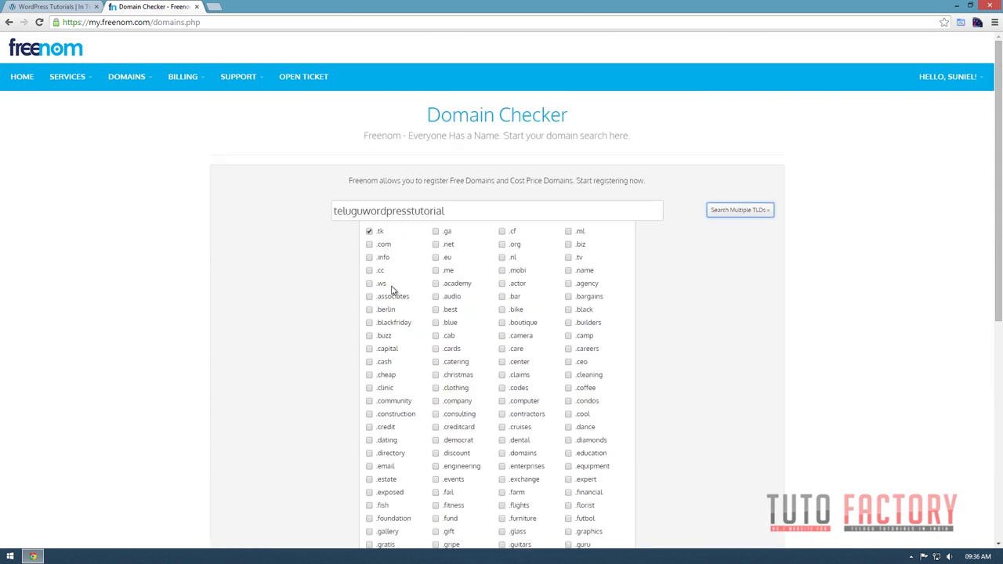
click(504, 233)
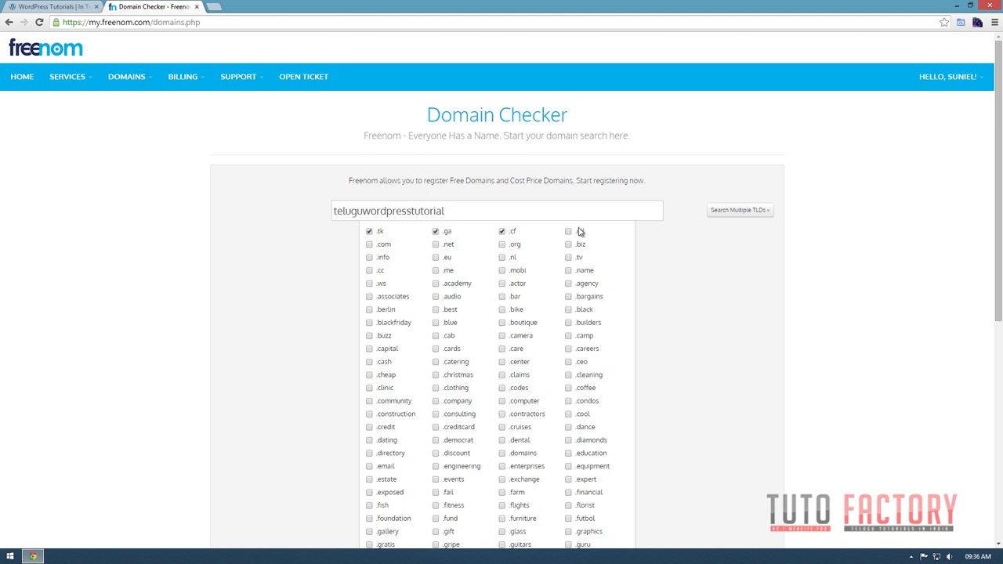
scroll(636, 287, down, 5)
click(264, 485)
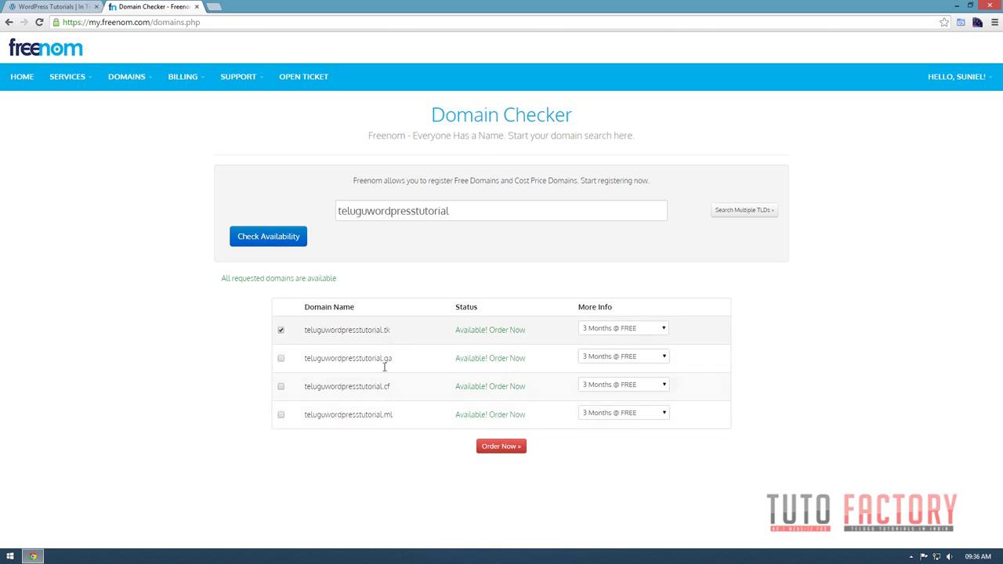
Set teluguwordpresstutorial.tk to 12 Months @ FREE and order it.
drag(302, 334, 380, 330)
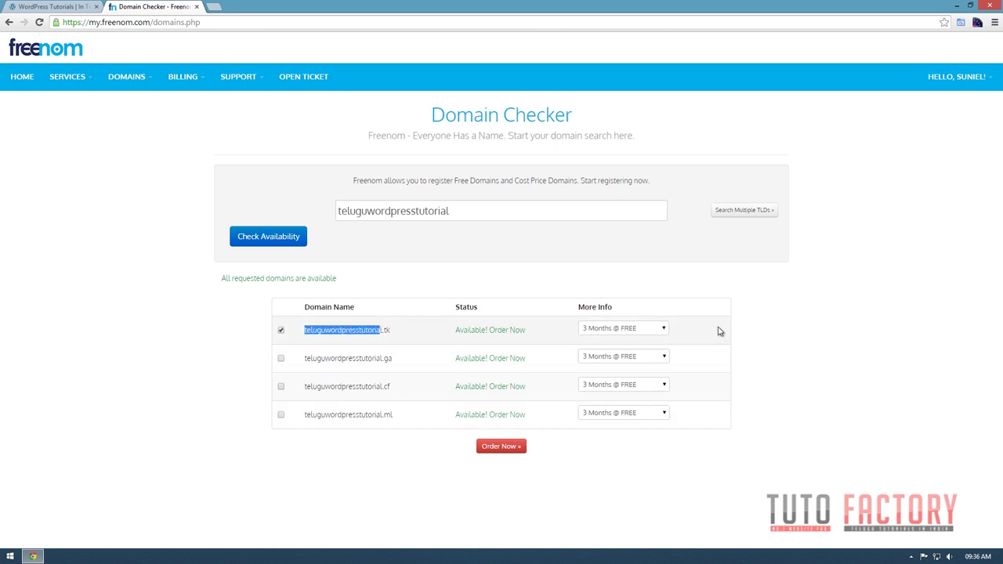
click(636, 330)
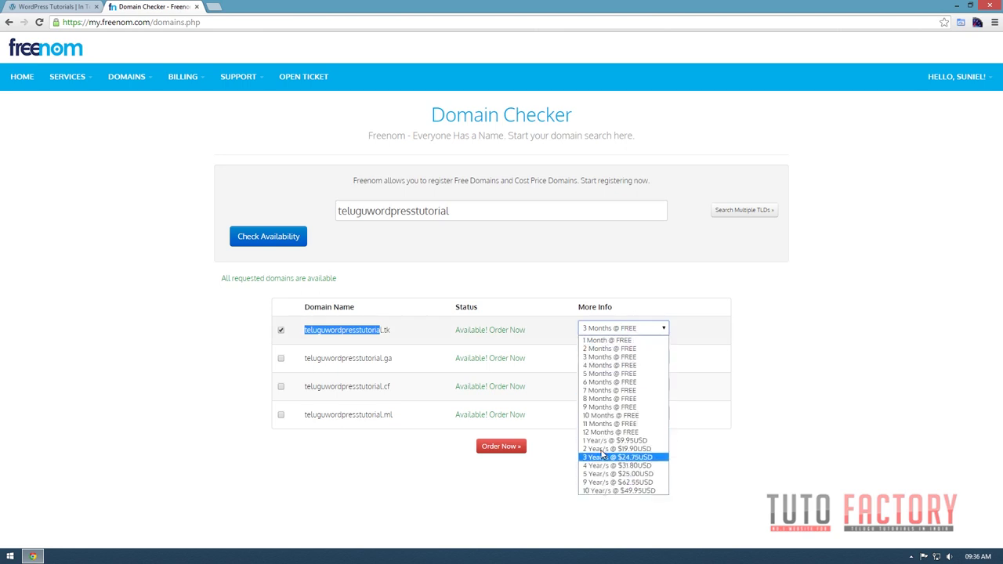
click(642, 443)
click(501, 449)
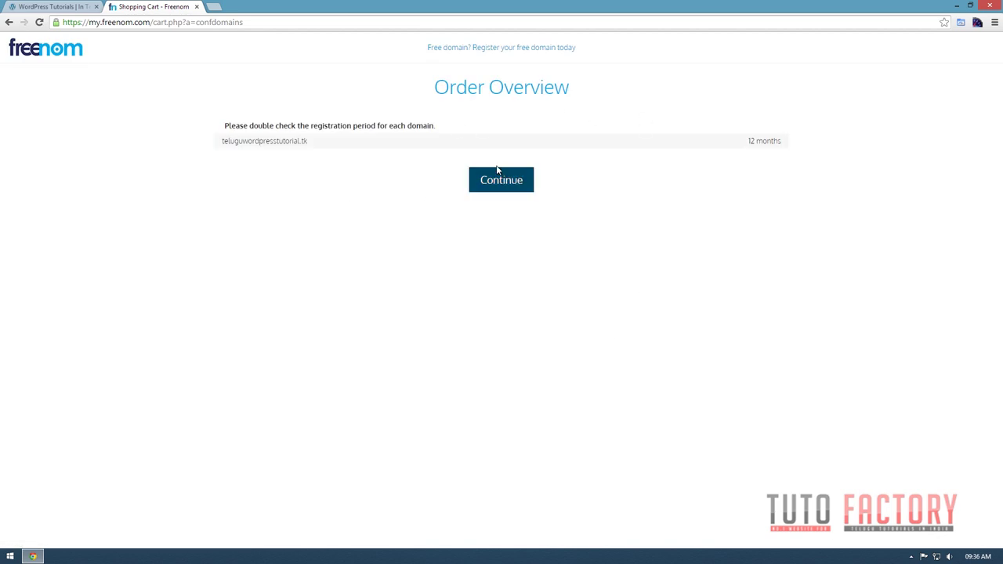
Accept the period, complete the $0.00 order for teluguwordpresstutorial.tk, and go to the Client Area.
click(509, 184)
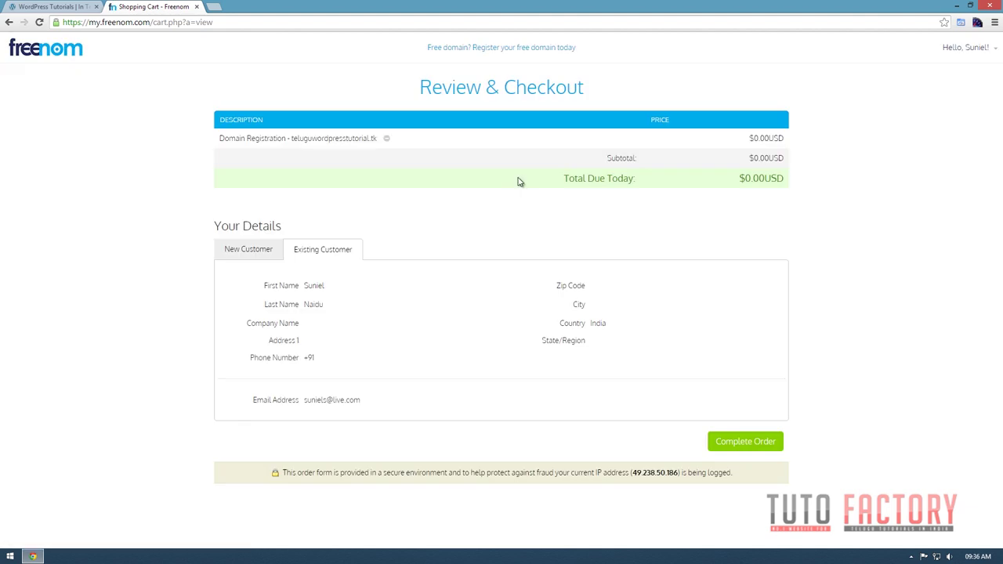
click(732, 441)
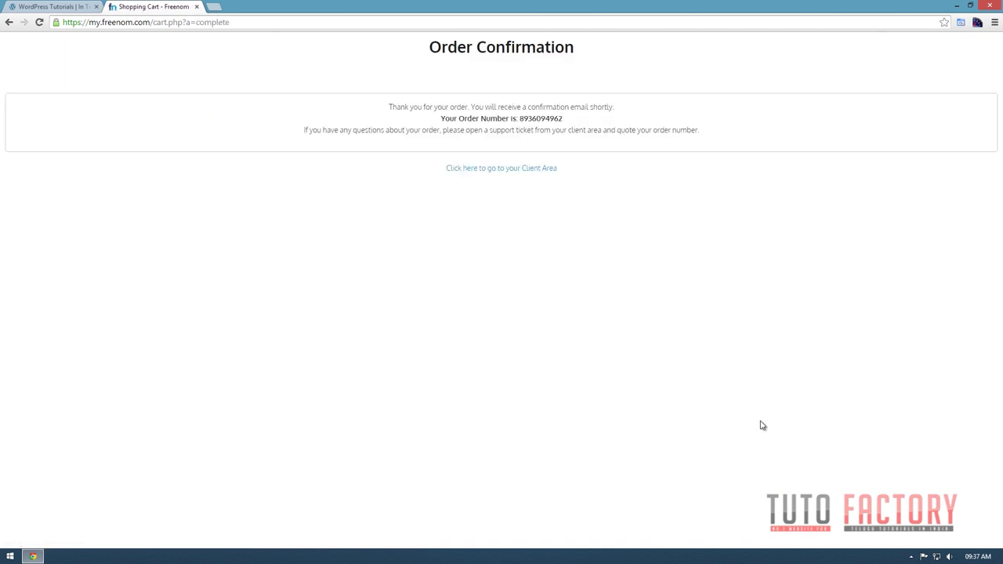
click(504, 174)
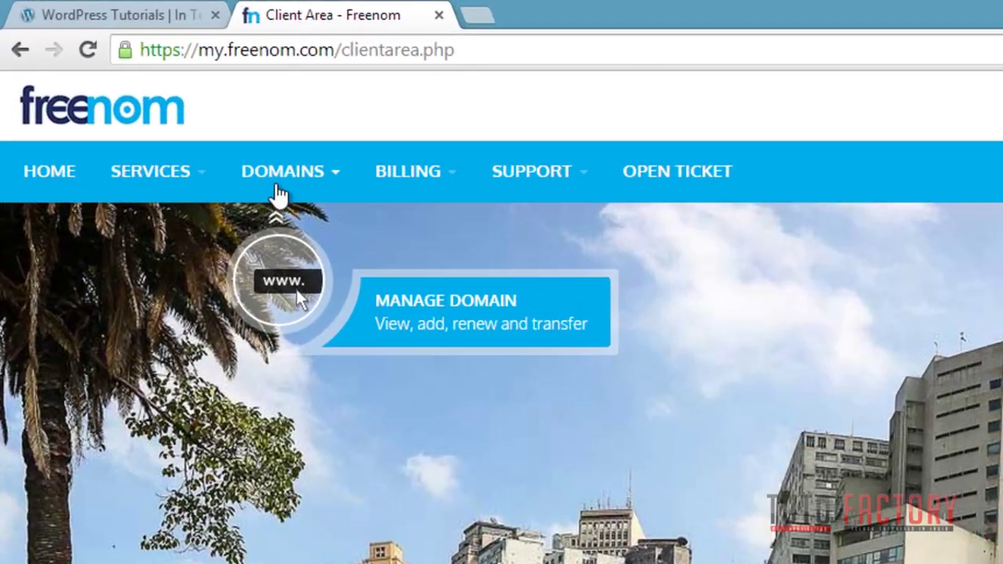
Open My Domains, manage teluguwordpresstutorial.tk, and check its registration and expiry dates.
click(335, 187)
click(295, 222)
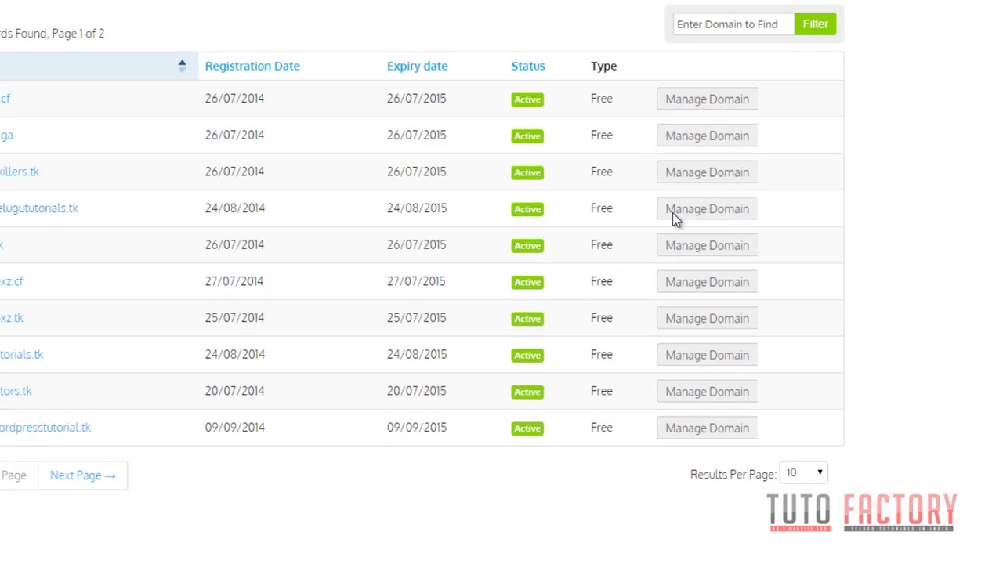
click(707, 428)
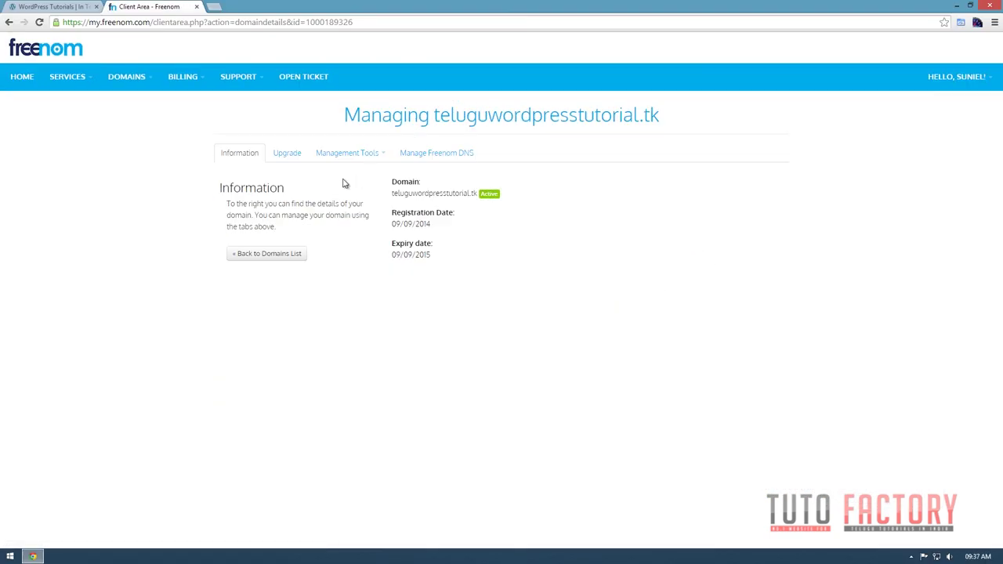
triple_click(398, 223)
triple_click(397, 257)
click(320, 312)
View the domain's Upgrade options, return to Information, and open a blank new tab.
click(291, 155)
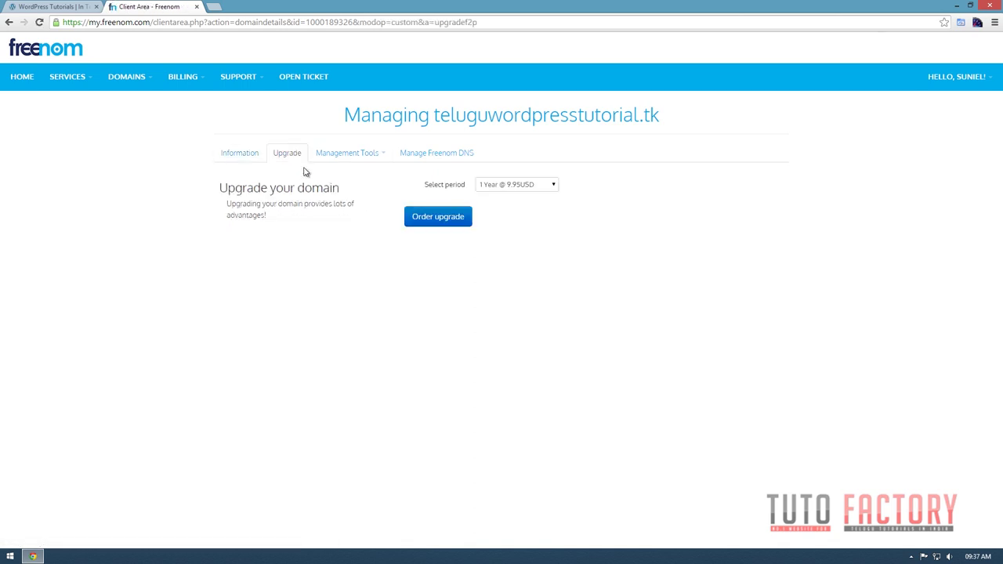
click(239, 153)
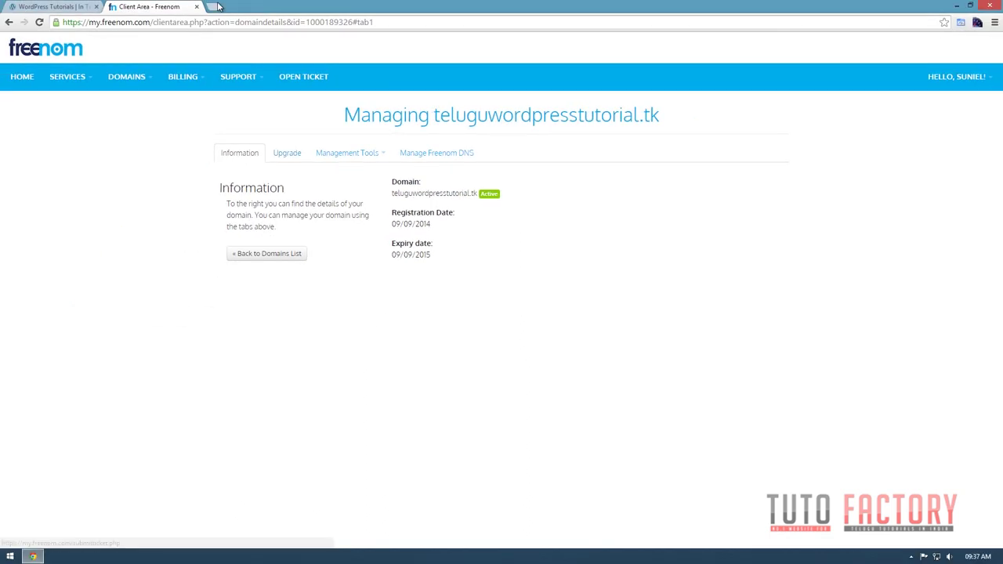
click(218, 7)
Go to godaddy.com and look at the sign-in and account creation forms.
text(godaddy.com)
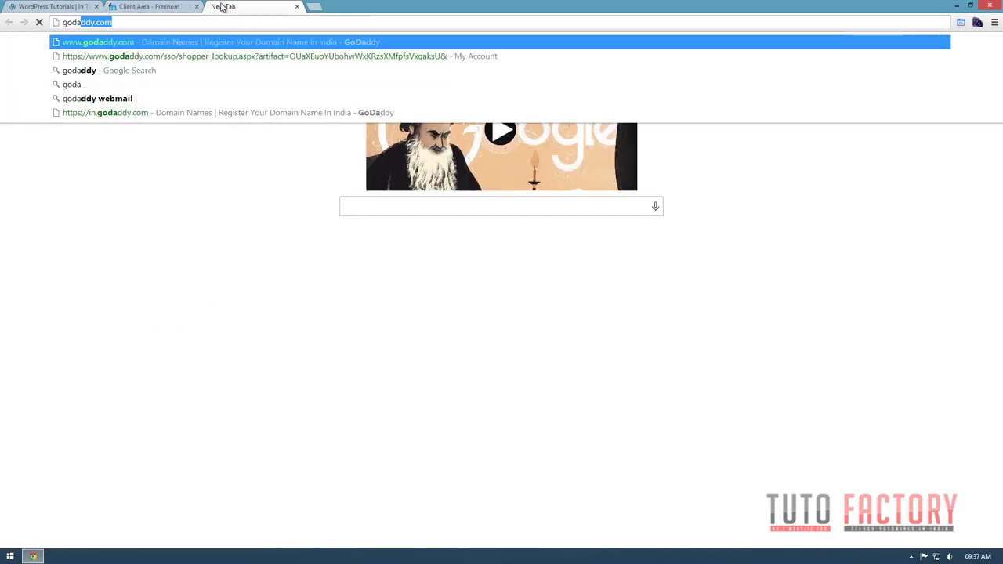
key(Return)
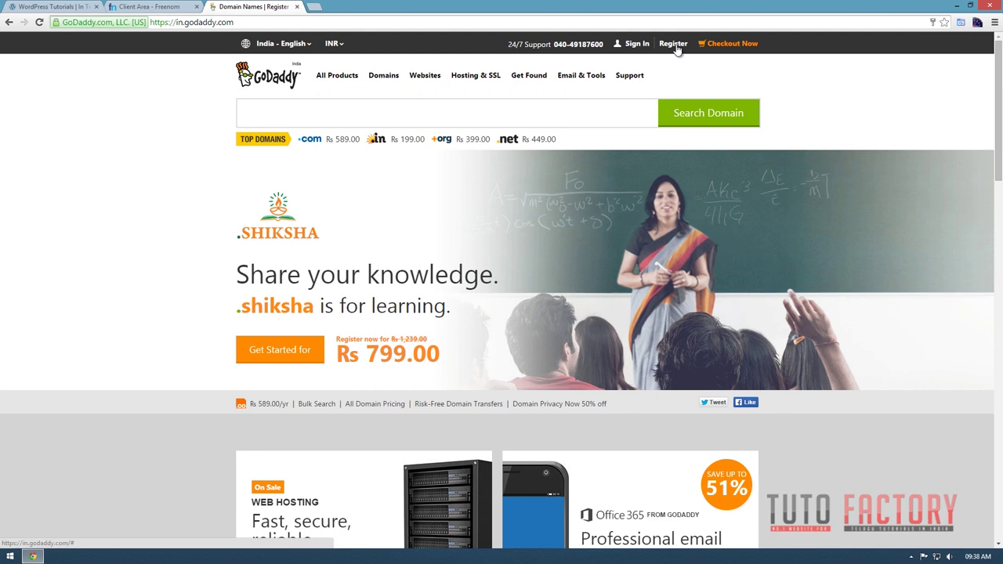
click(674, 46)
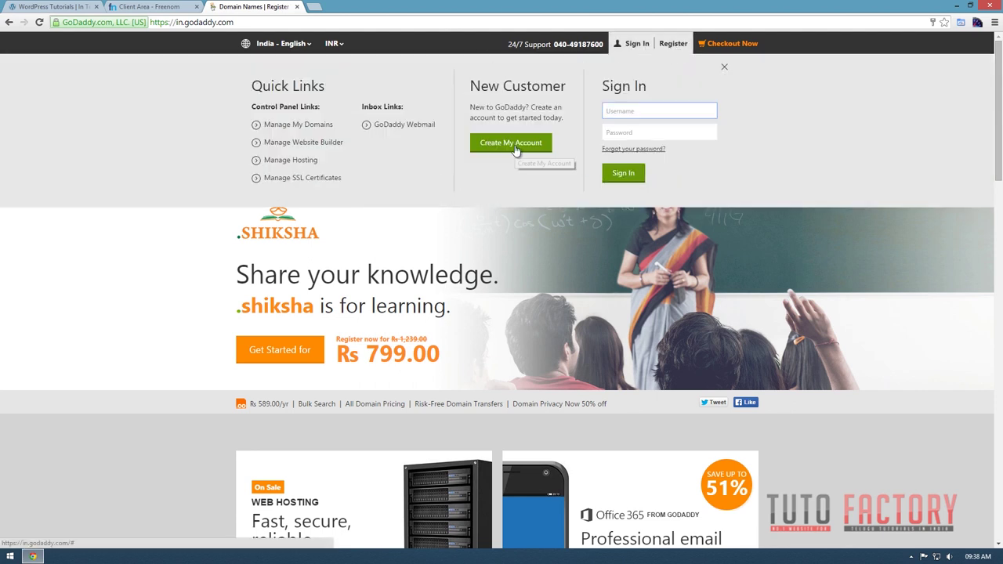
click(514, 151)
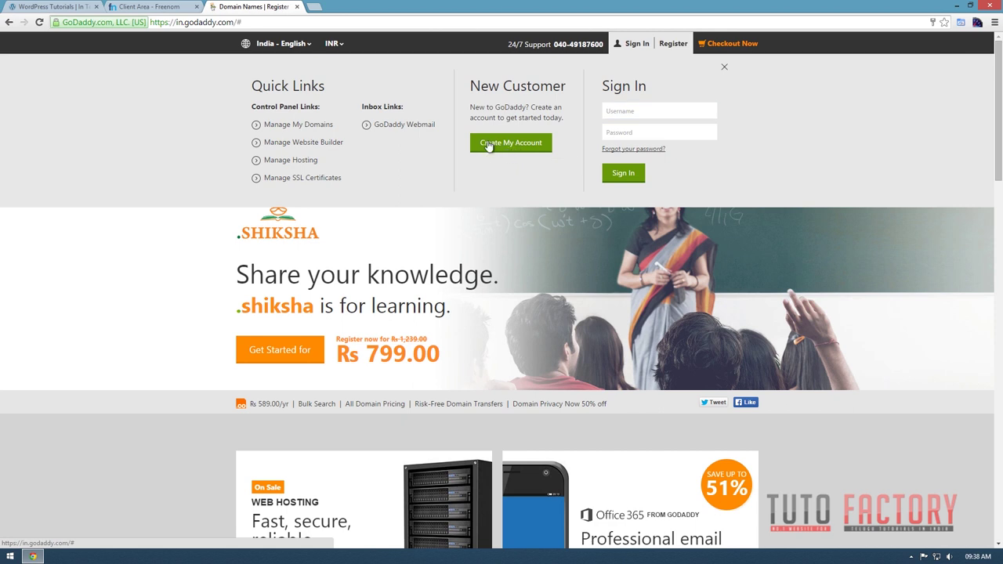
click(480, 139)
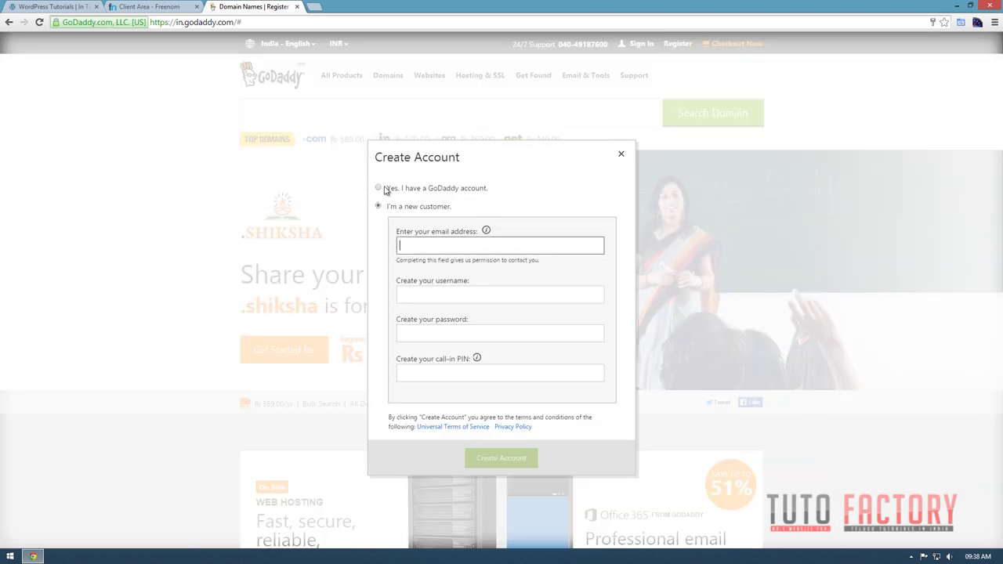
click(620, 155)
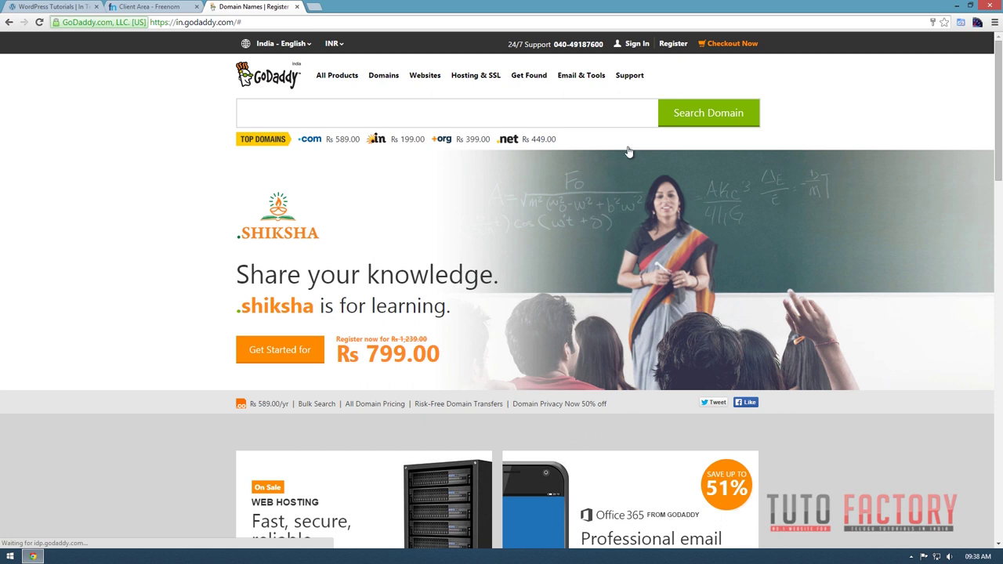
Sign in to the GoDaddy account using the saved login.
click(637, 45)
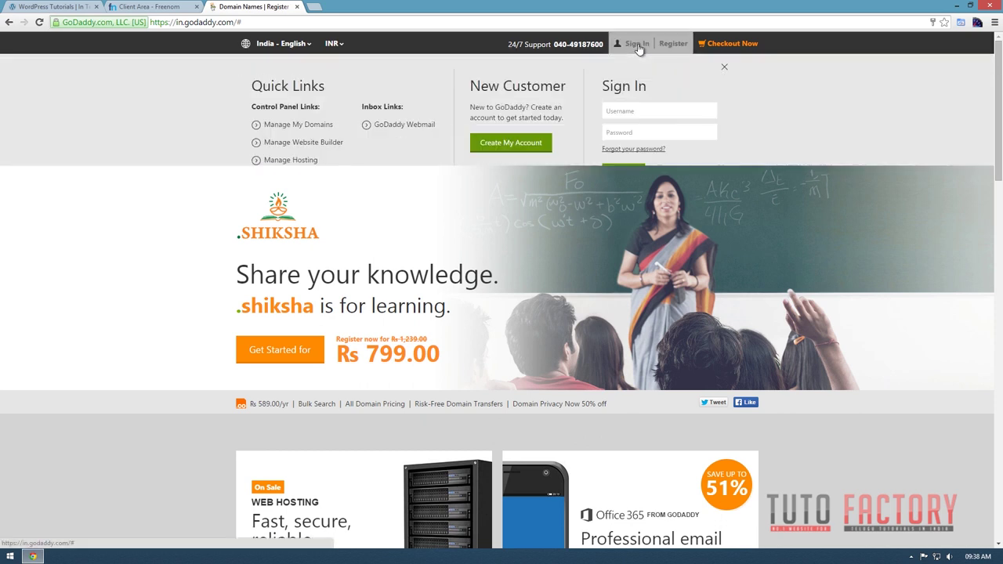
click(627, 110)
click(619, 150)
click(618, 172)
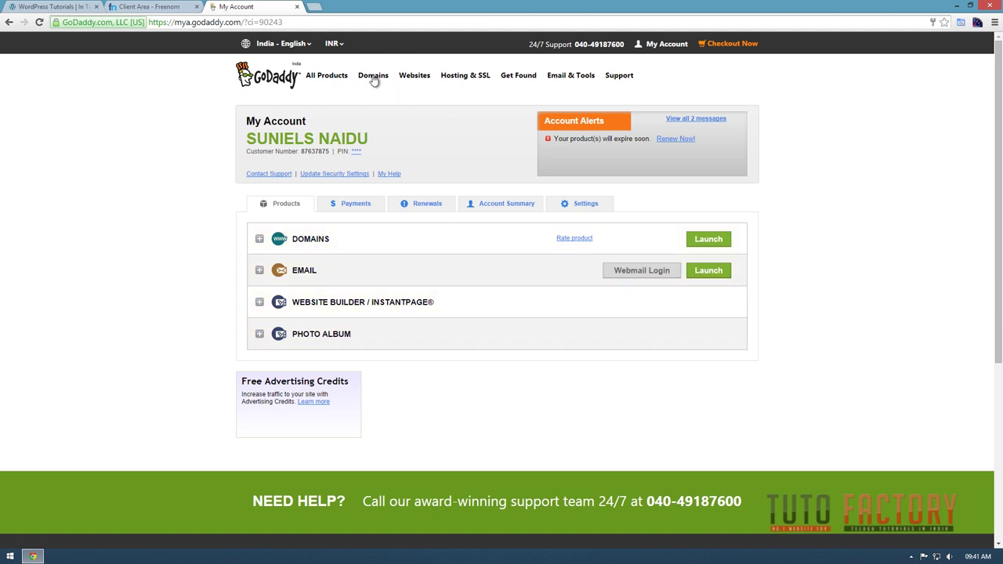
Search GoDaddy for the domain name teluguwordpresstutorials.
mouse_move(380, 83)
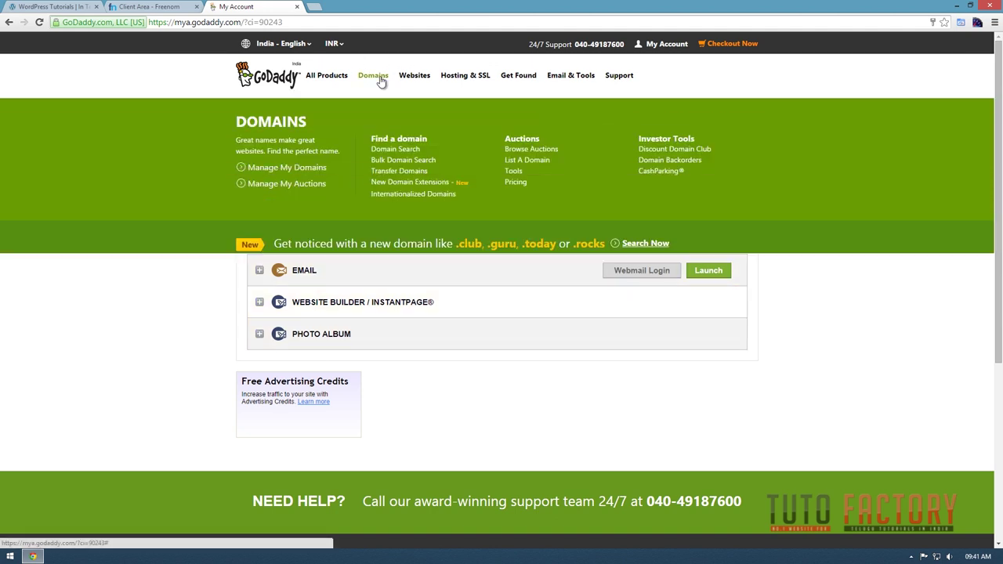
click(390, 150)
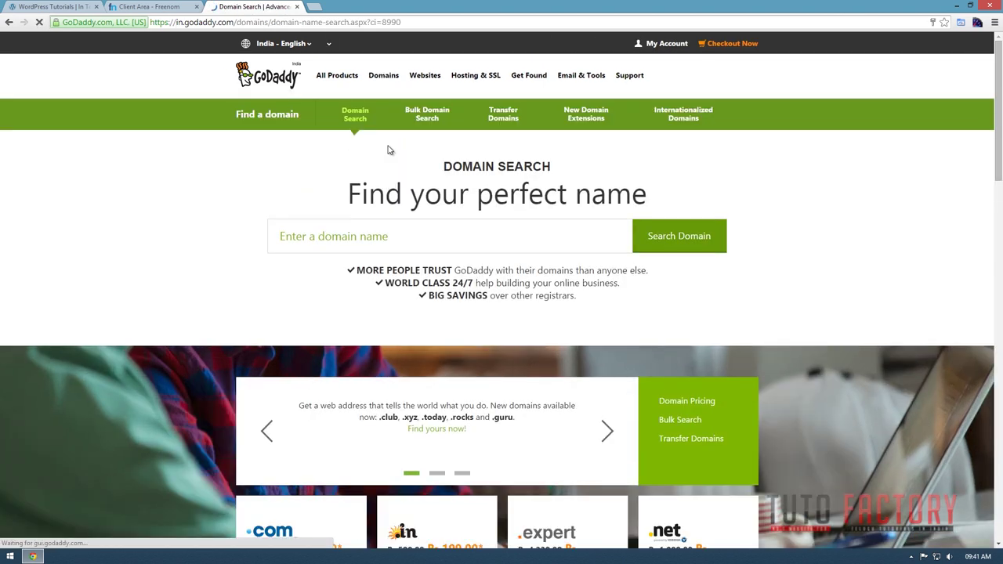
click(333, 224)
text(teluguwordpresstutorails)
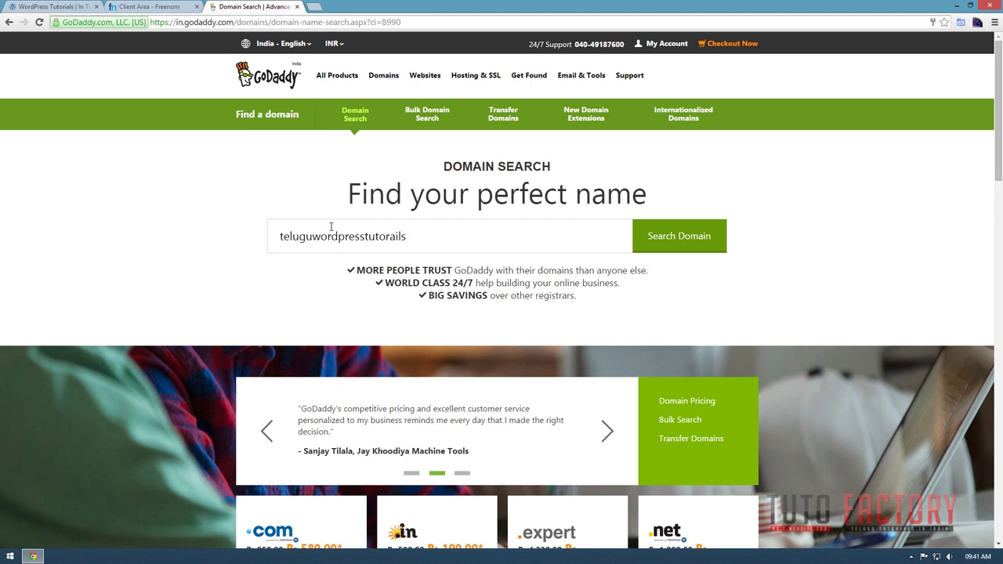
text(ias)
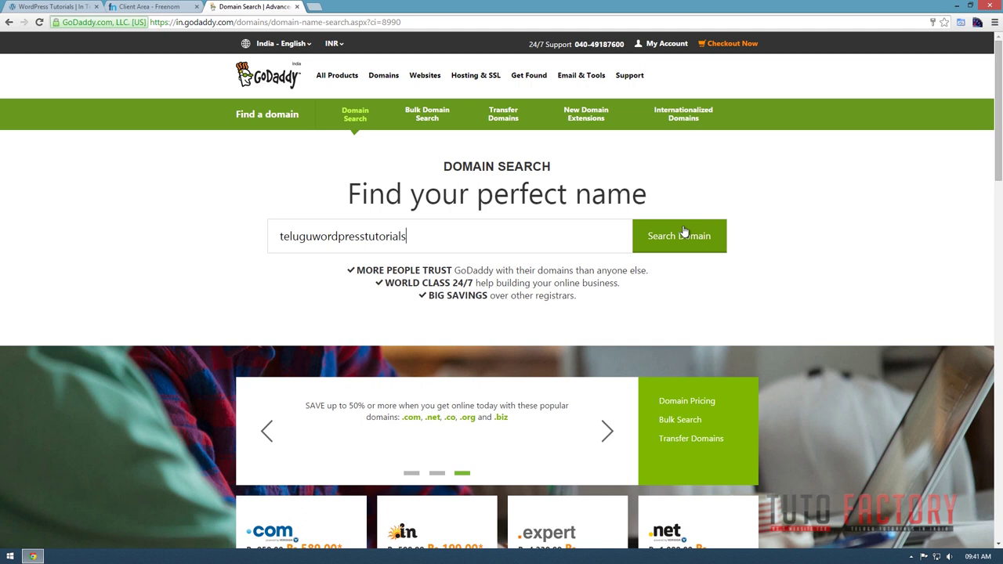
click(658, 240)
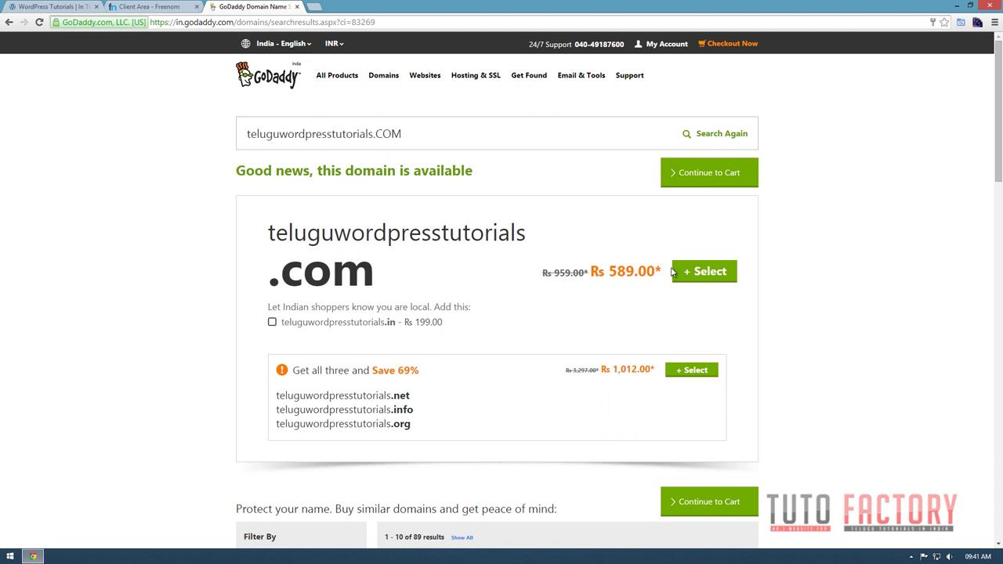
Add the .in domain at Rs 199.00 beside the Rs 589.00 .com, then continue to cart.
drag(667, 271, 589, 271)
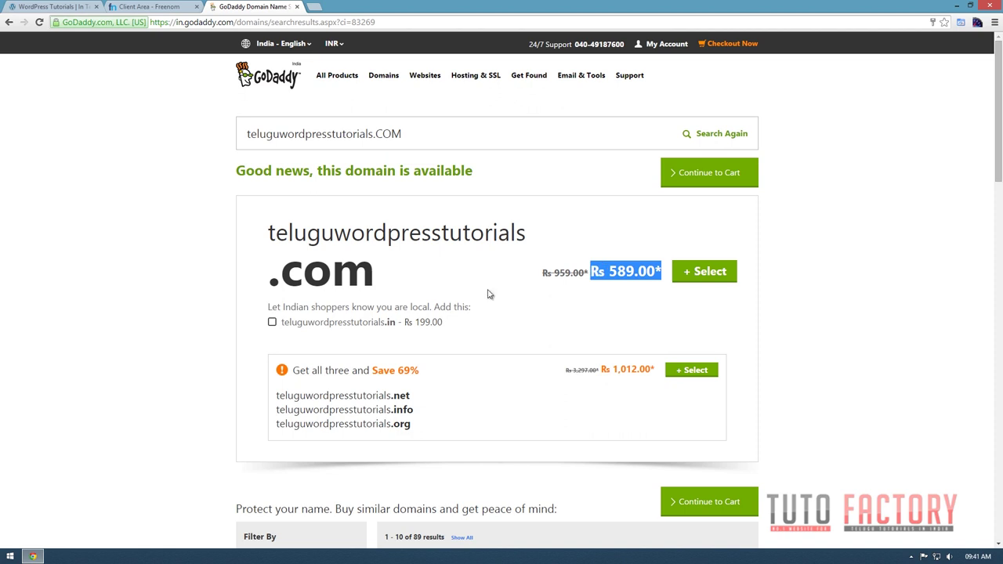
drag(453, 329, 451, 307)
click(455, 329)
scroll(506, 349, down, 2)
scroll(507, 346, up, 2)
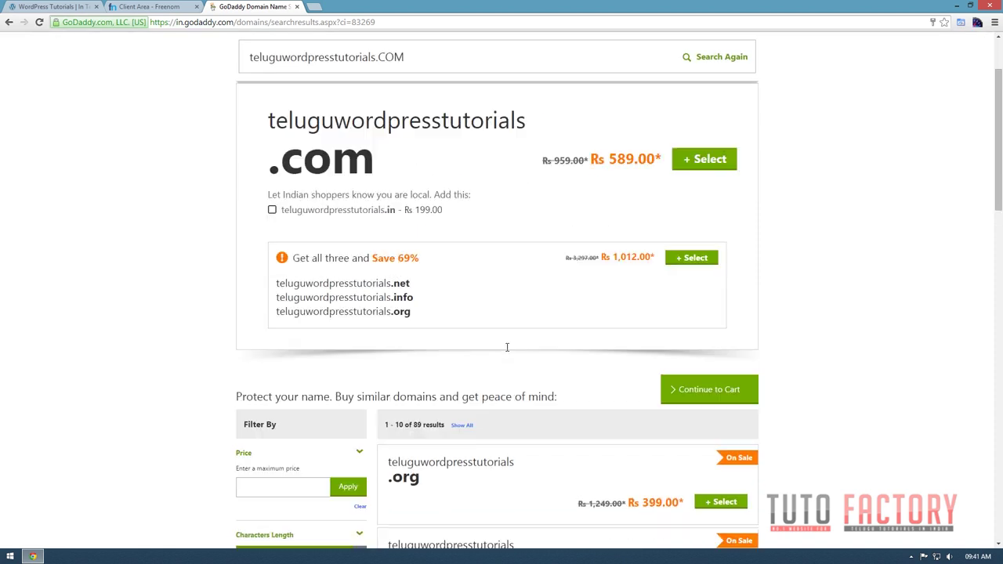
click(273, 323)
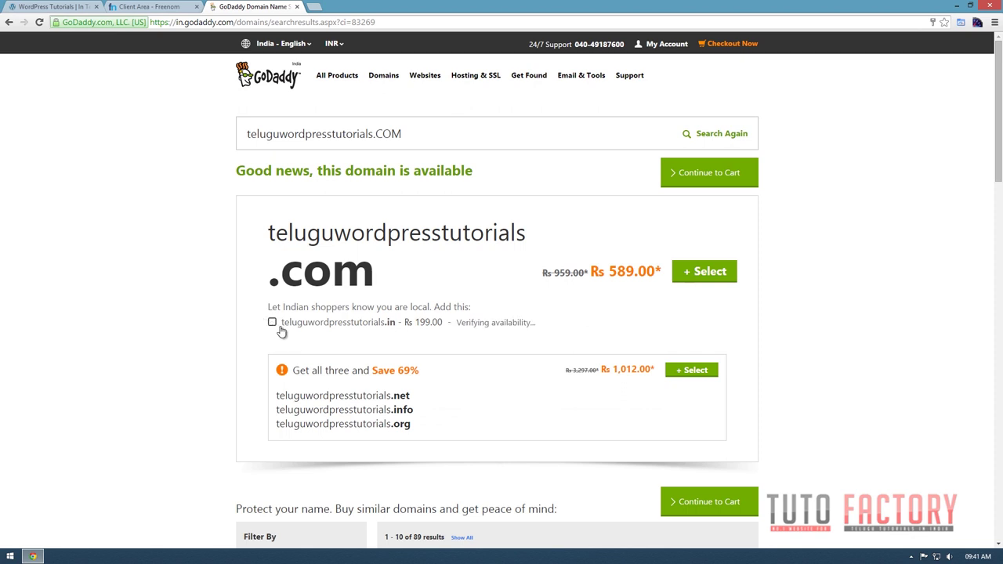
click(713, 202)
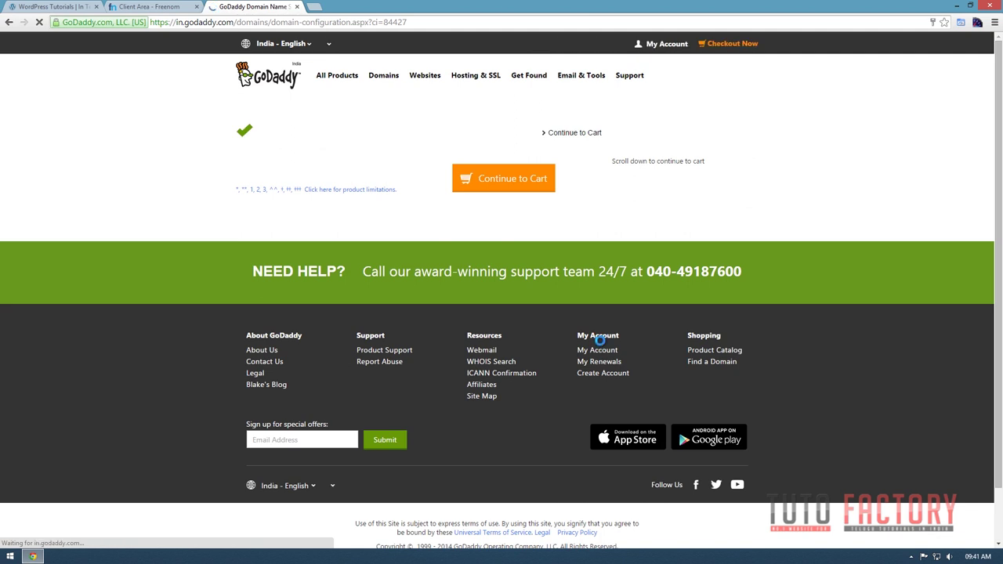
Skip the extra options, go to the cart, and remove the .com domain.
scroll(555, 307, down, 15)
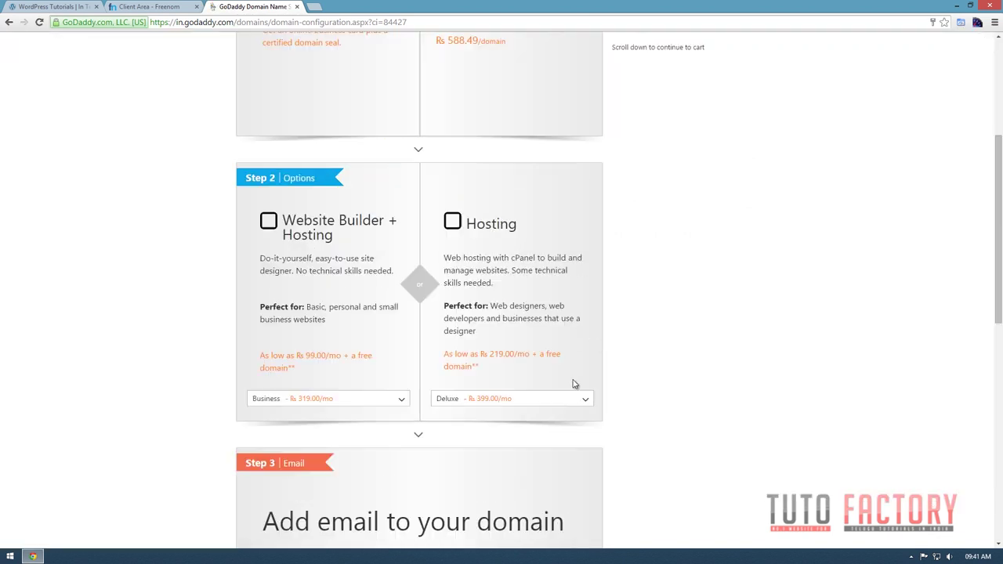
click(489, 199)
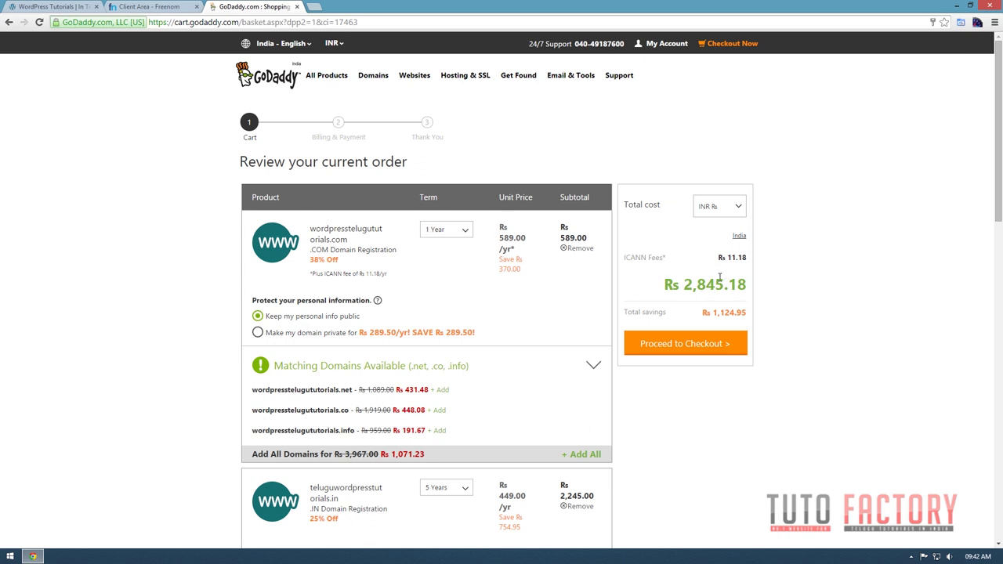
scroll(580, 314, down, 2)
click(581, 249)
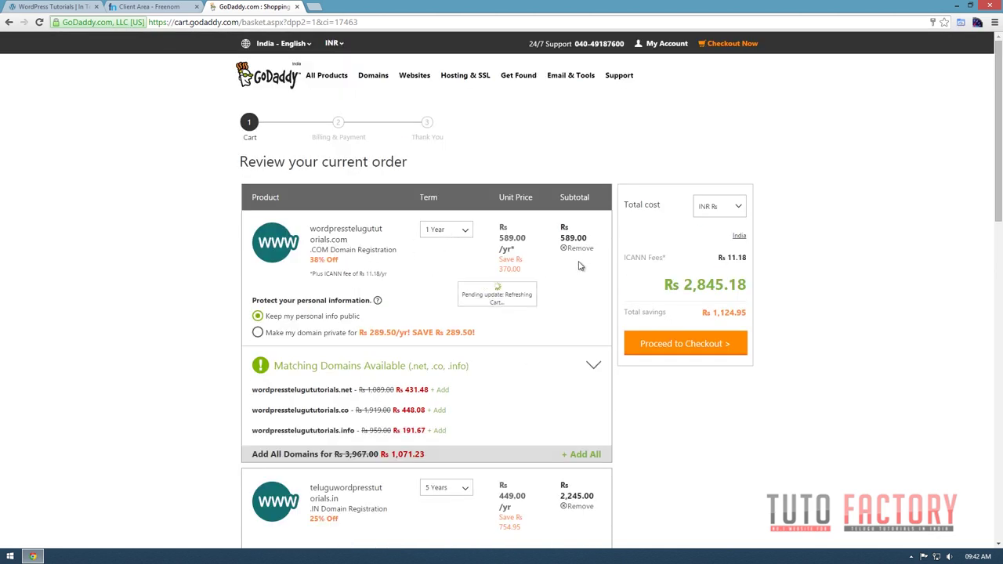
Set teluguwordpresstutorials.in to a 1-year term at Rs 199.00 and proceed to checkout.
scroll(472, 393, down, 3)
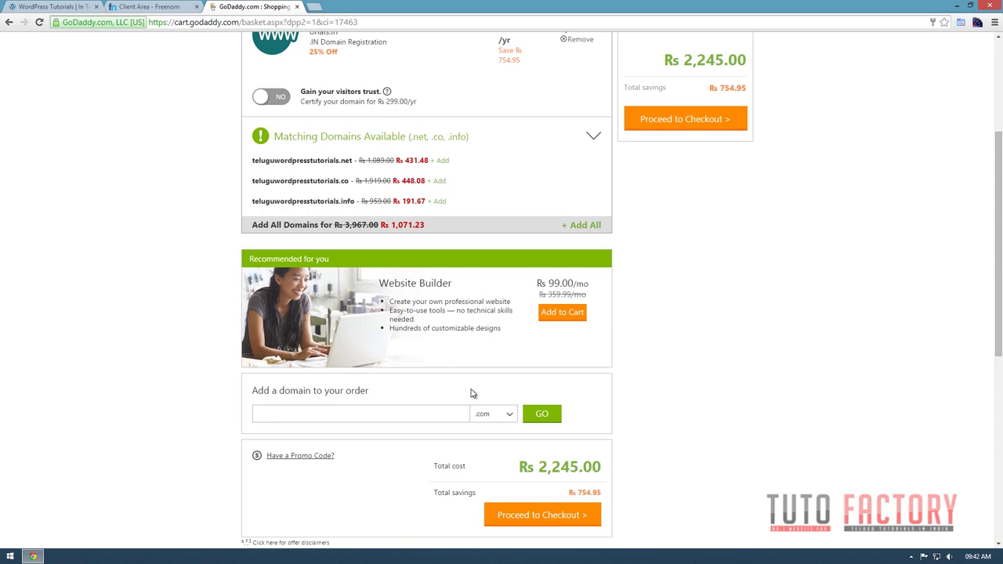
scroll(473, 393, up, 2)
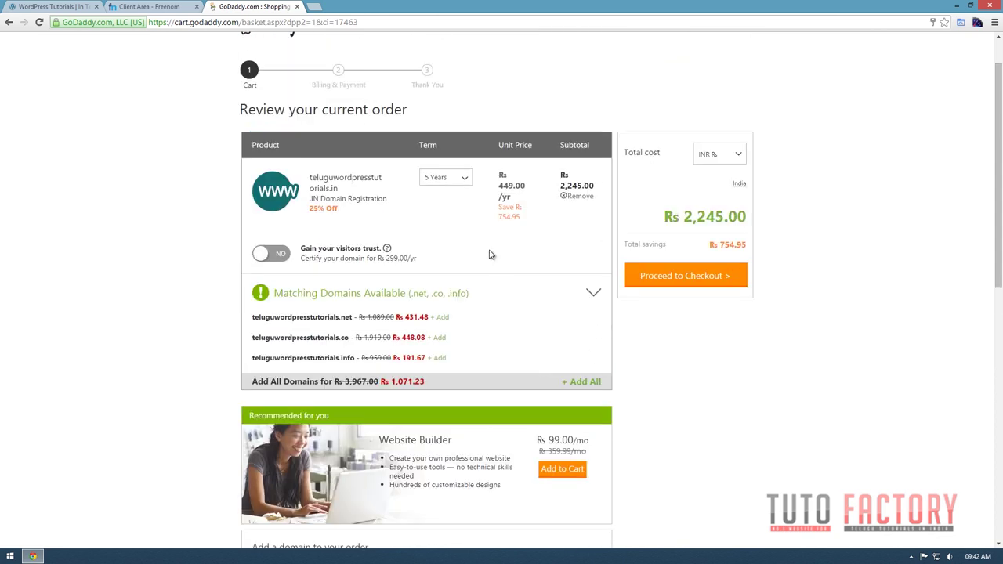
click(454, 177)
click(437, 195)
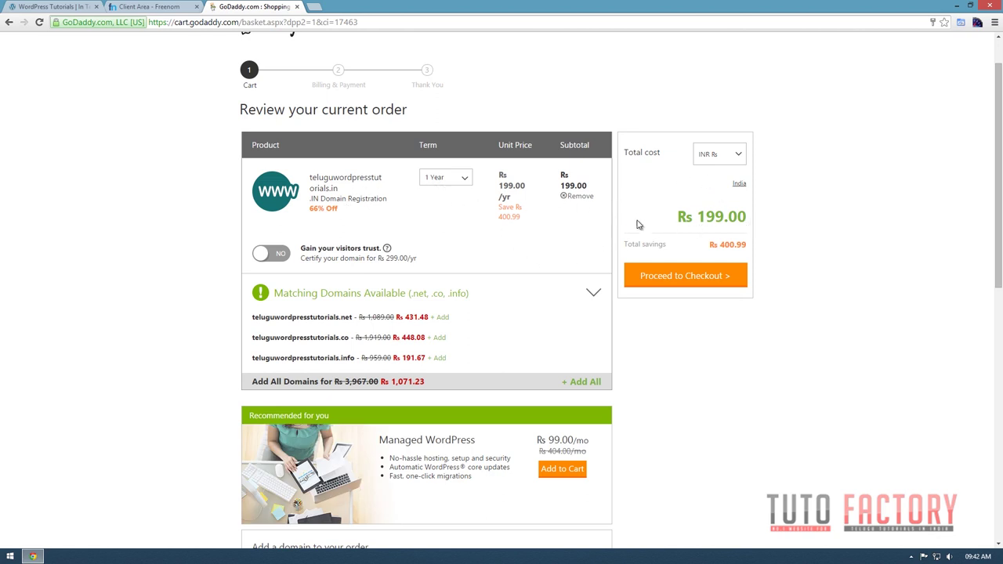
click(705, 288)
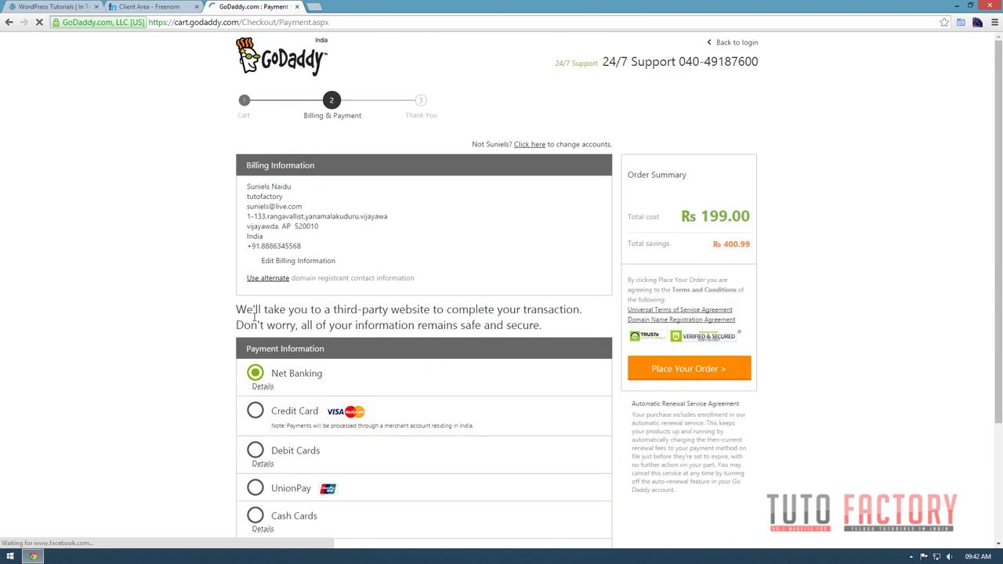
scroll(122, 360, down, 2)
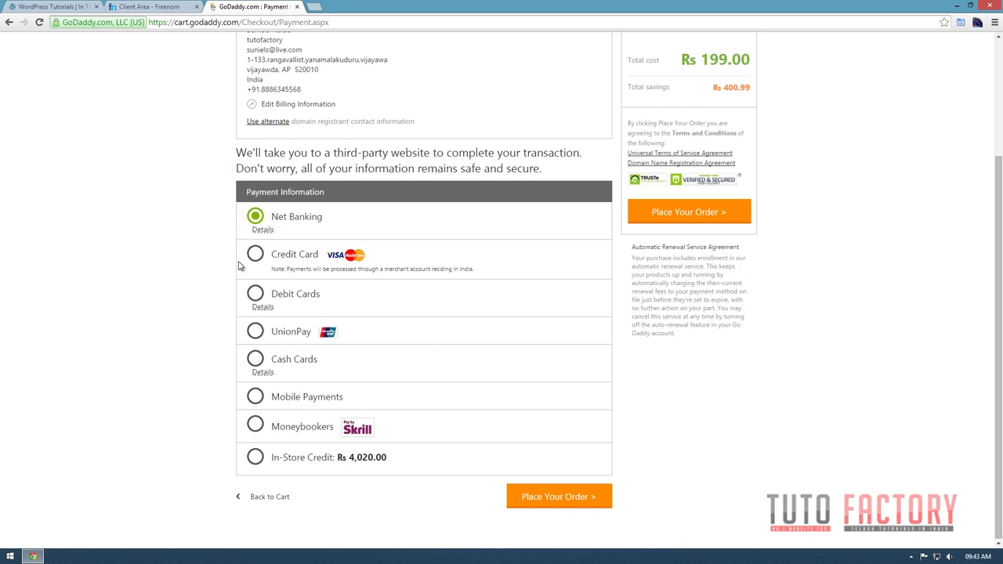
click(259, 231)
Place the order and step through the CCAvenue billing details fields.
click(573, 502)
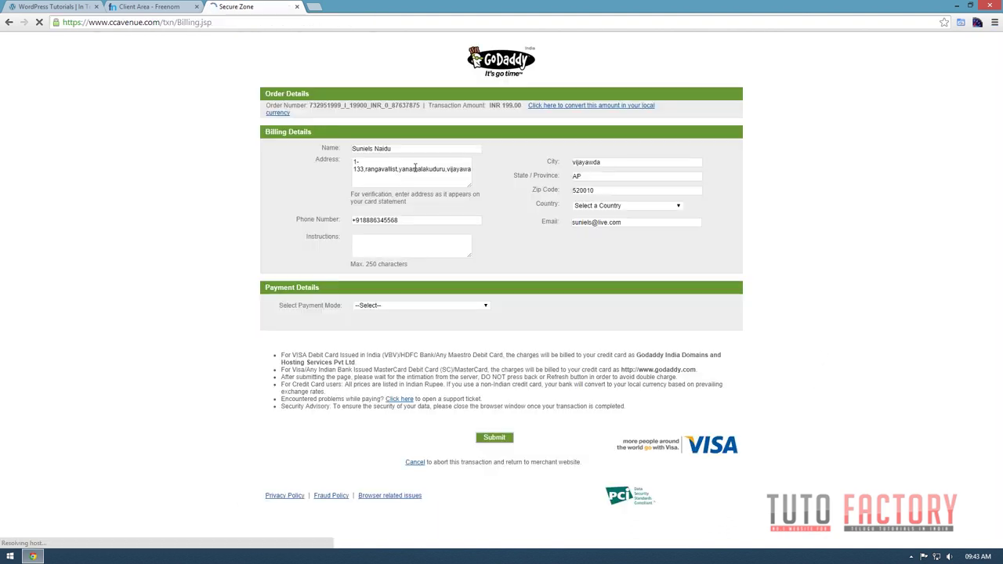
key(ctrl+a)
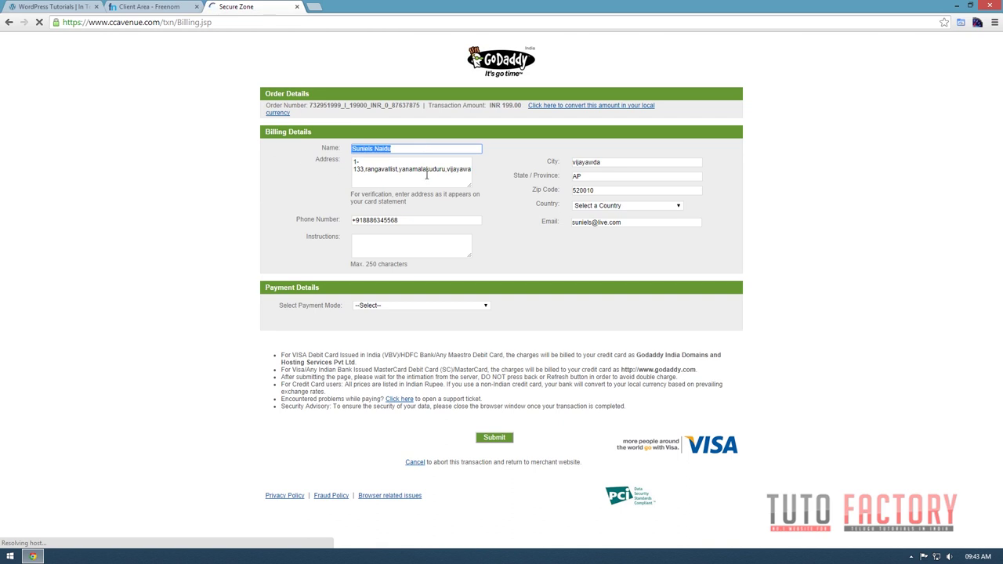
key(Tab)
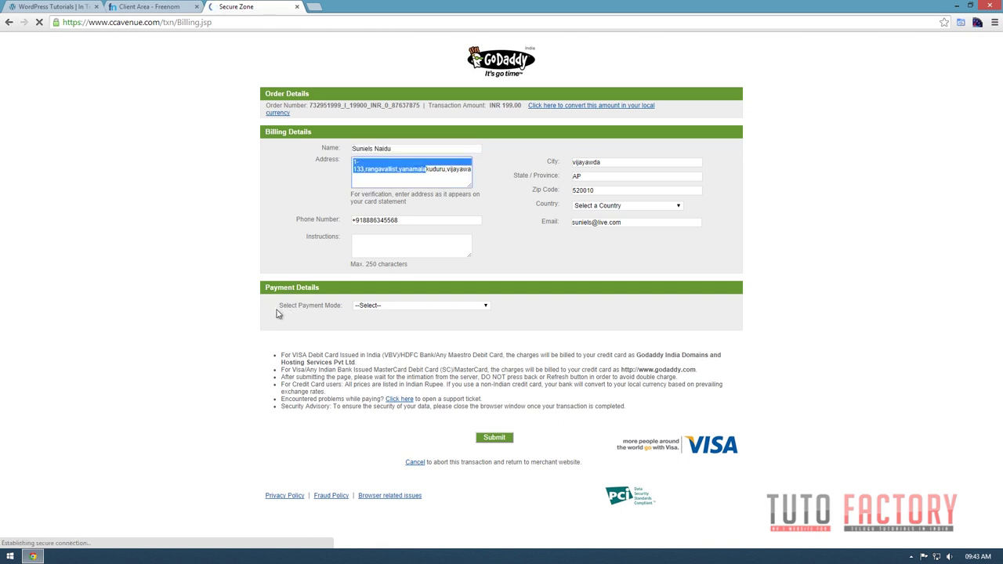
drag(296, 308, 394, 316)
Pay by Net Banking with State Bank of India and submit the billing details.
click(416, 306)
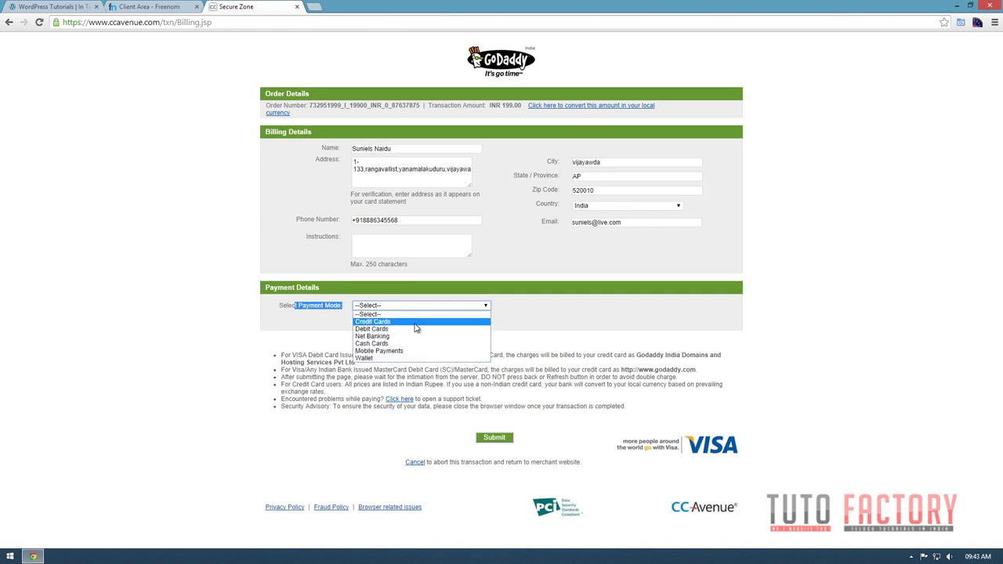
click(379, 336)
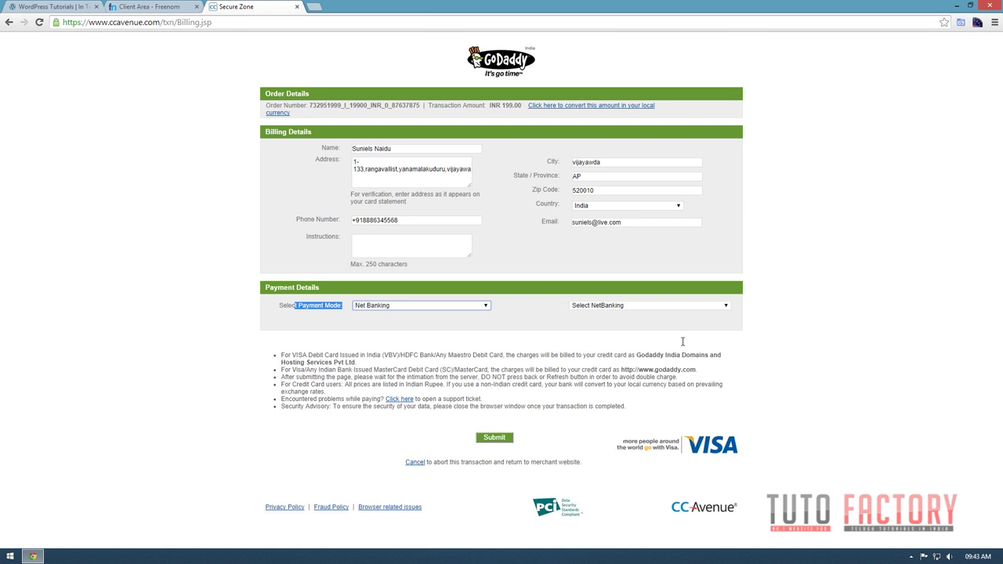
click(681, 307)
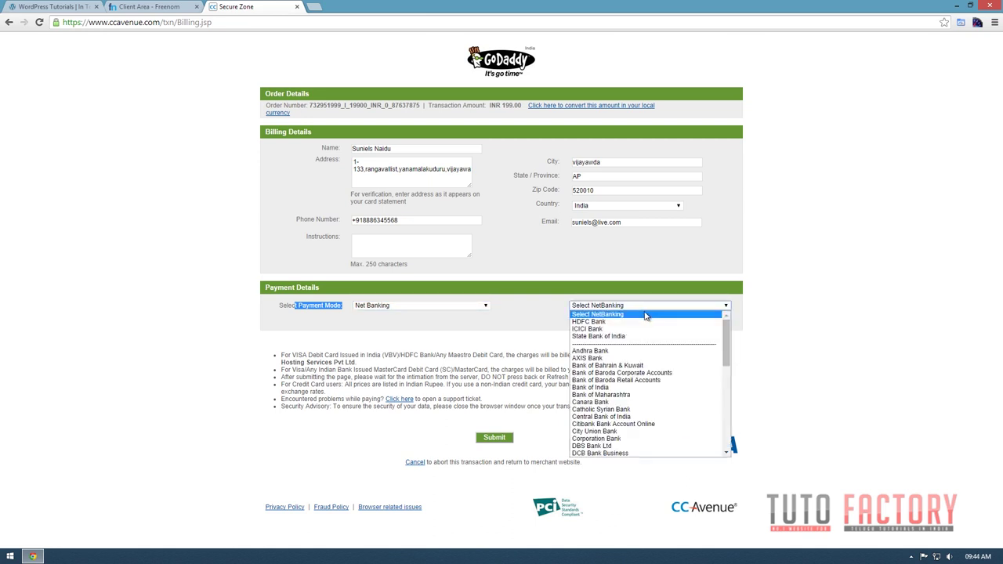
scroll(640, 381, down, 10)
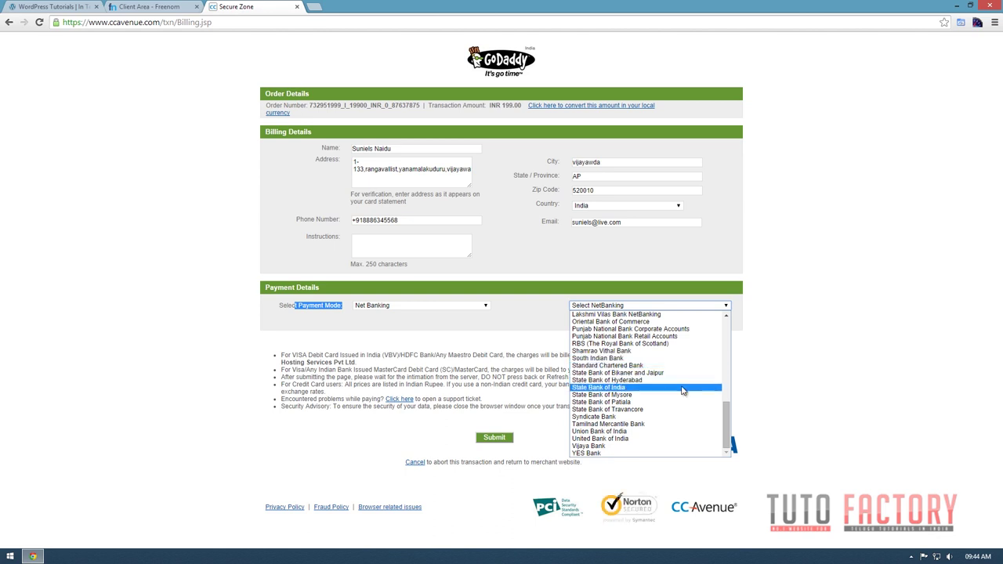
click(682, 388)
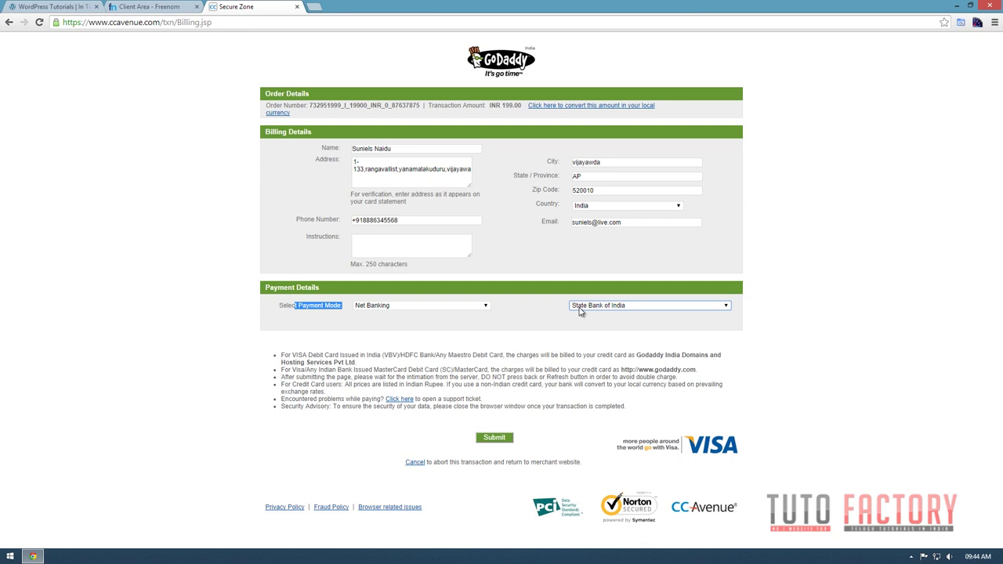
click(497, 439)
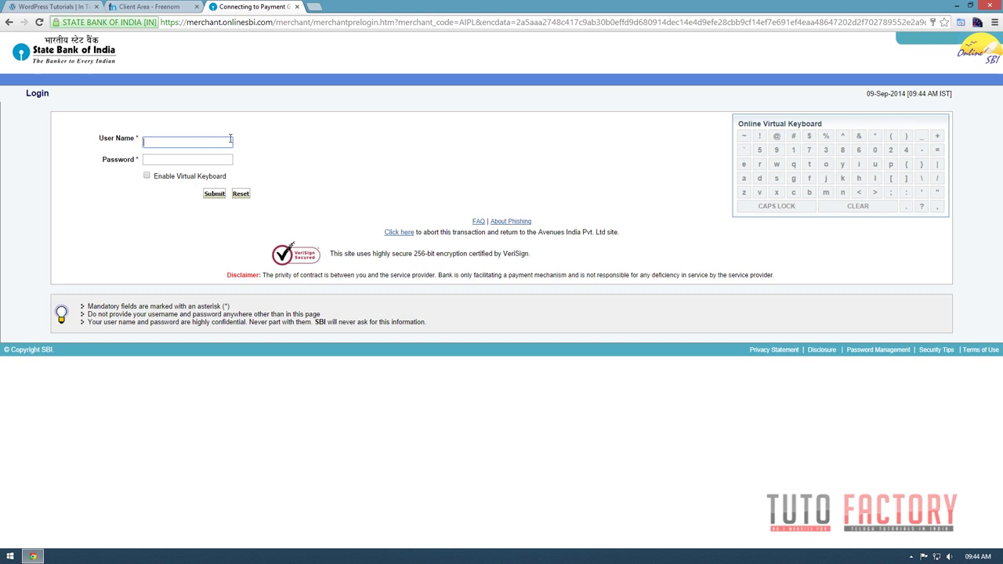
Close the State Bank of India login tab to abandon the payment.
click(297, 6)
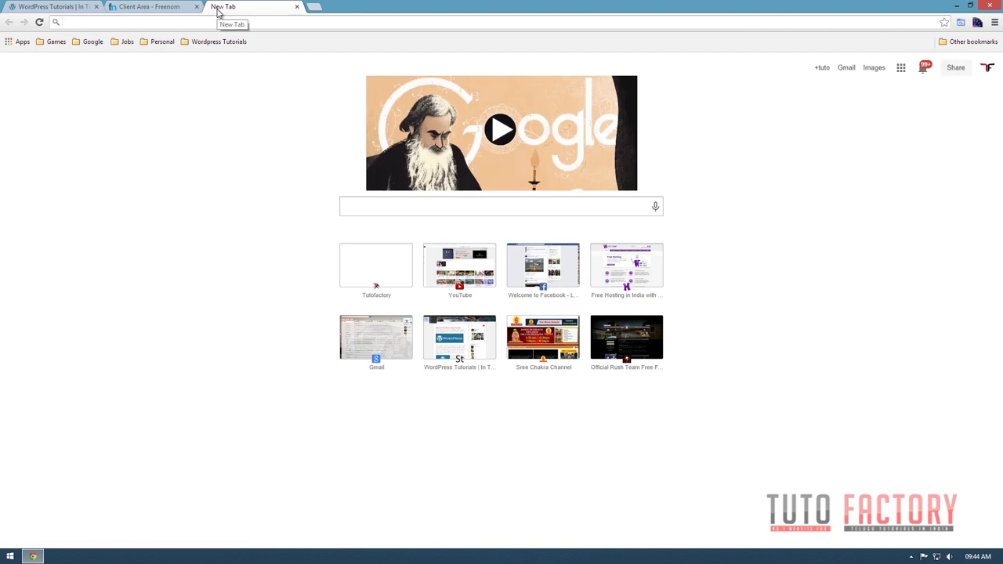
Go to hostinger.in and start creating a new Hostinger account.
text(ho)
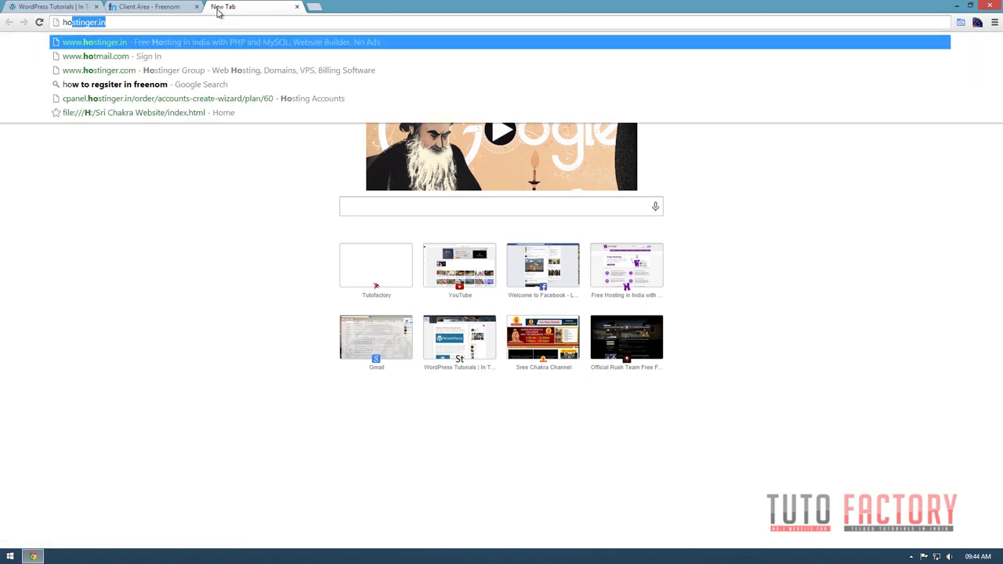
text(stinger)
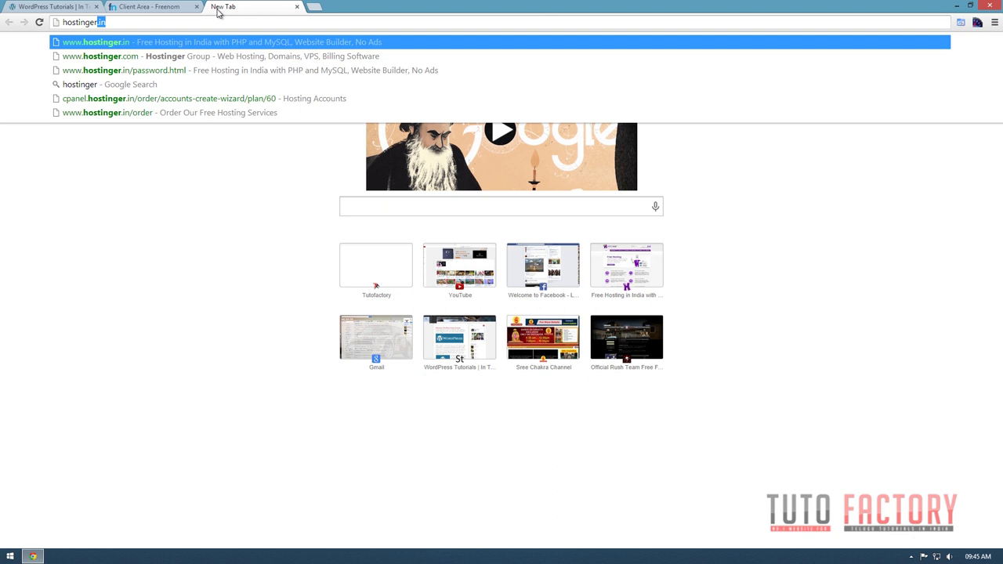
key(Return)
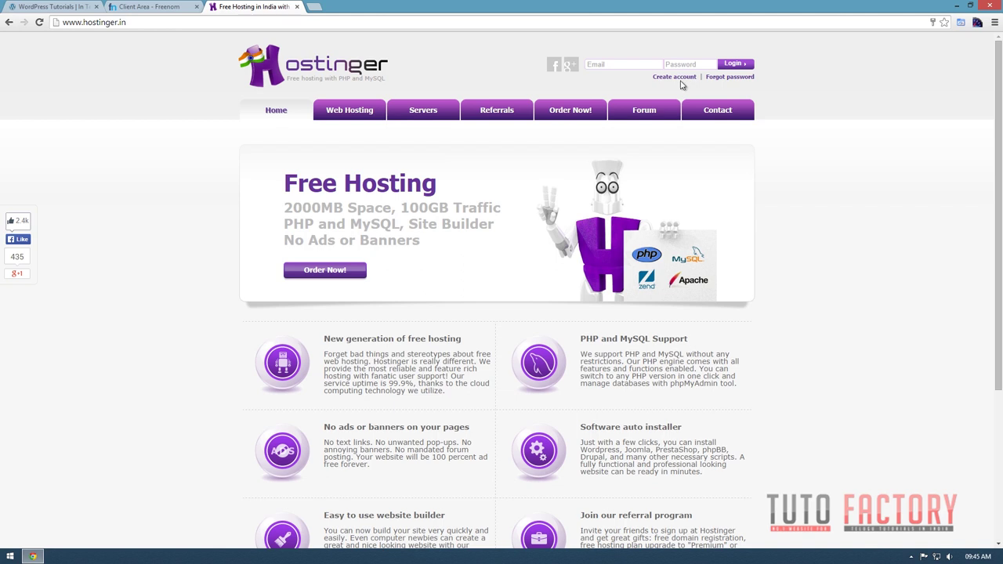
click(672, 80)
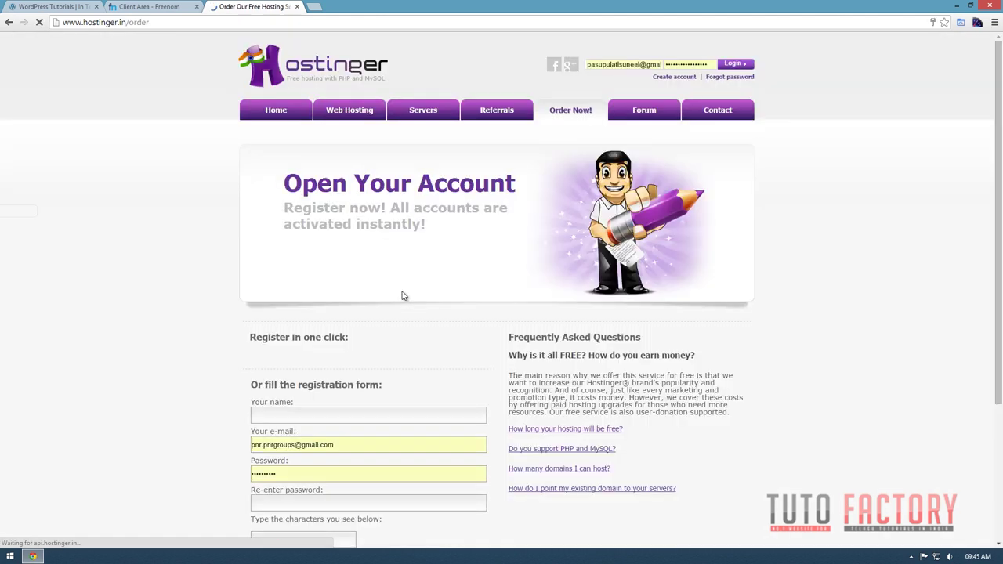
Clear the autofilled e-mail and enter the registrant's name on the Hostinger sign-up form.
scroll(398, 289, down, 2)
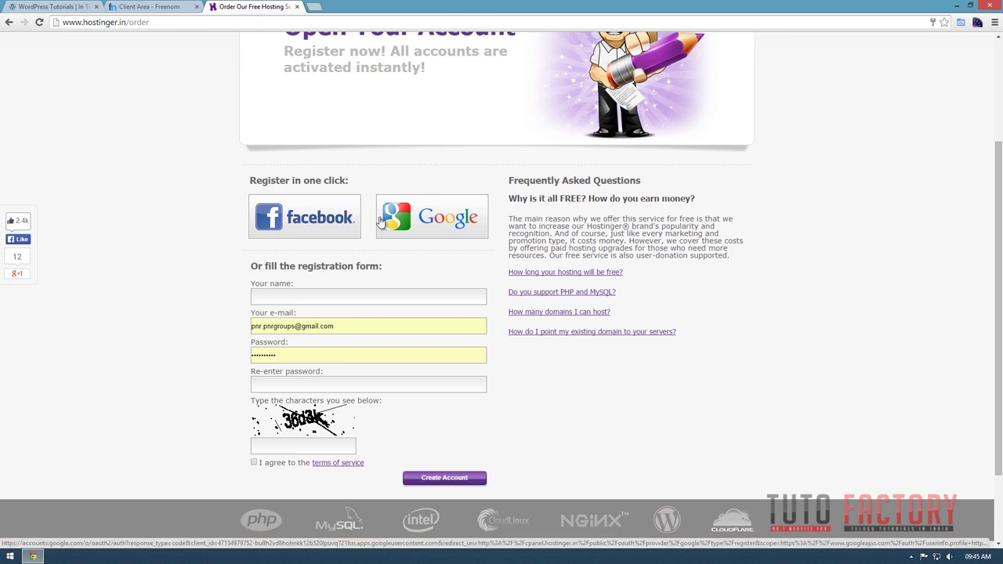
scroll(380, 222, up, 1)
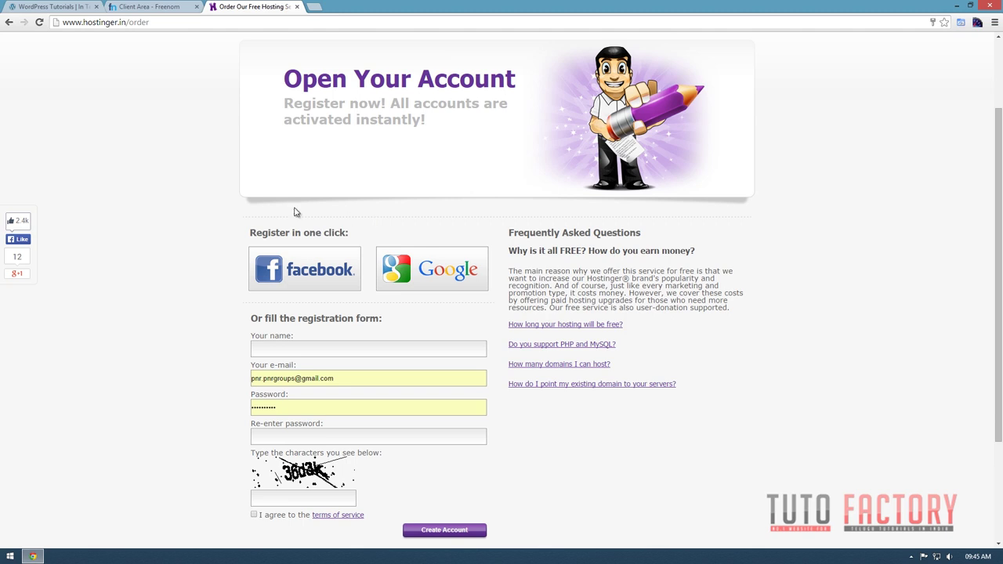
click(325, 351)
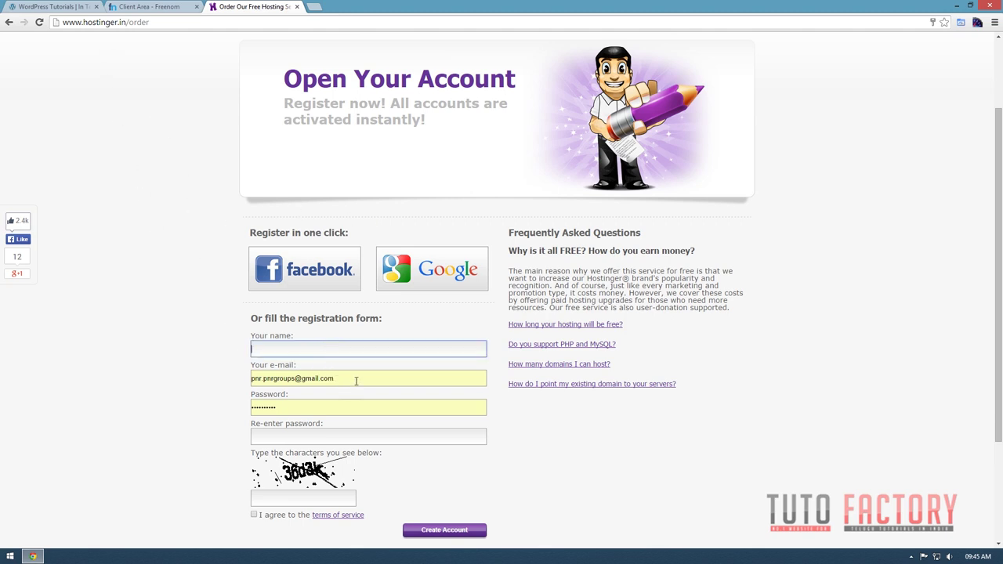
drag(354, 380, 210, 381)
key(BackSpace)
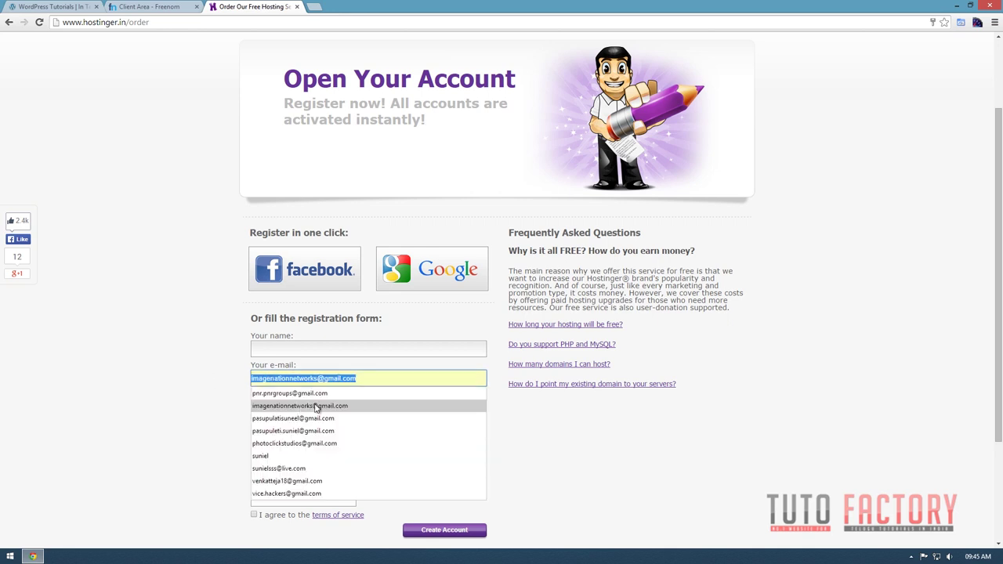
click(112, 377)
click(276, 347)
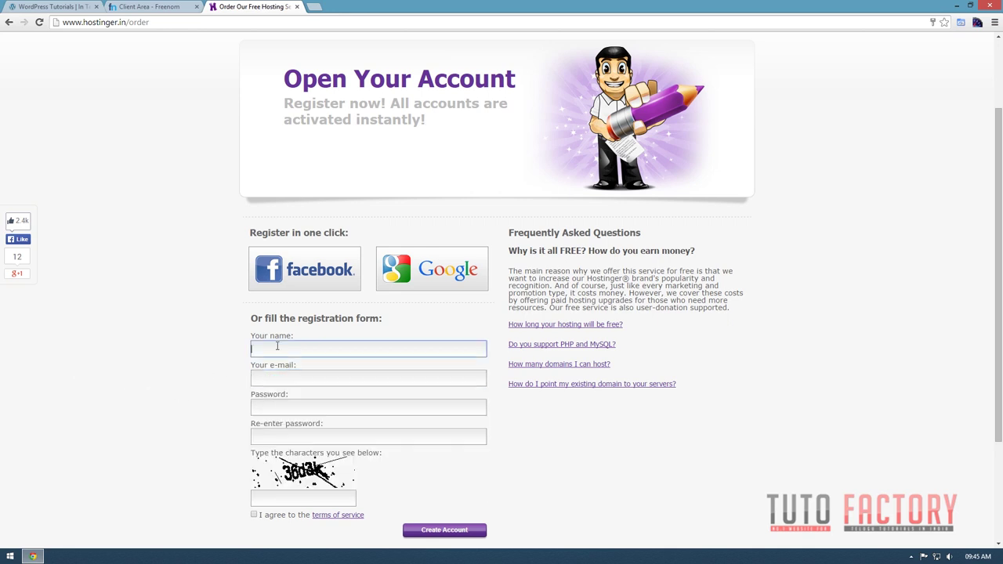
text(Suniel)
key(Tab)
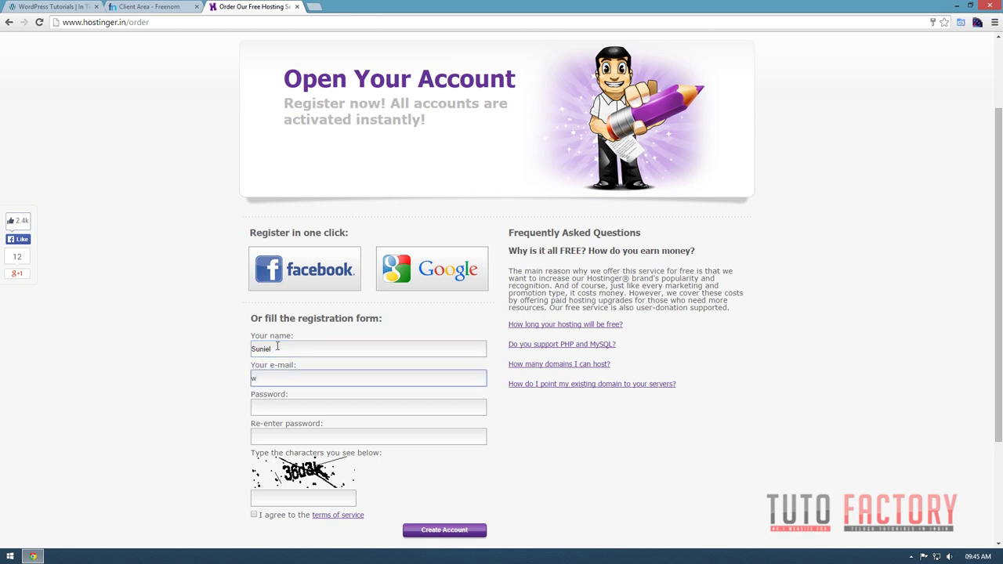
Fill in the e-mail and password, accept the terms, answer the captcha, submit, and open Gmail.
key(BackSpace)
click(274, 380)
text(w)
key(Tab)
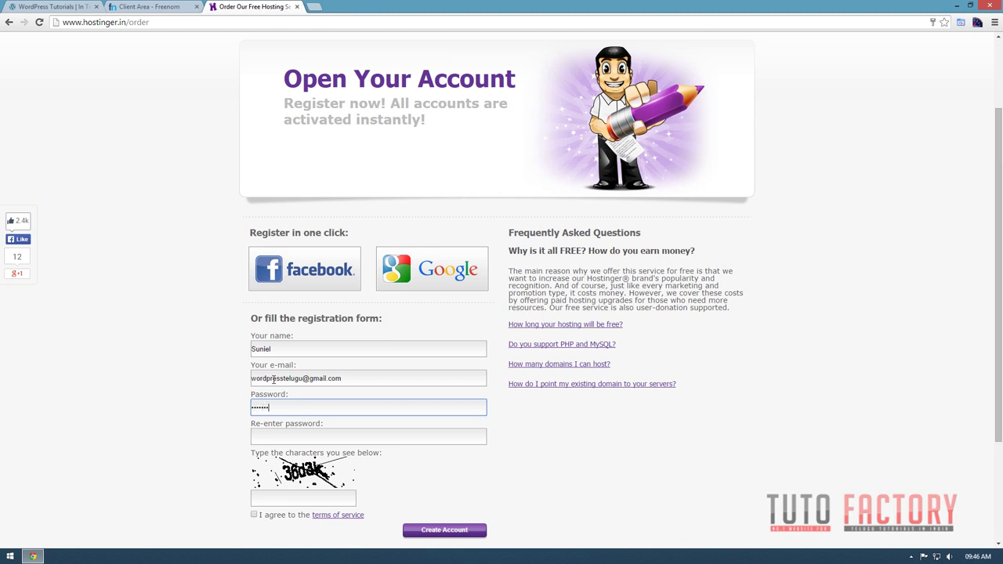
key(Tab)
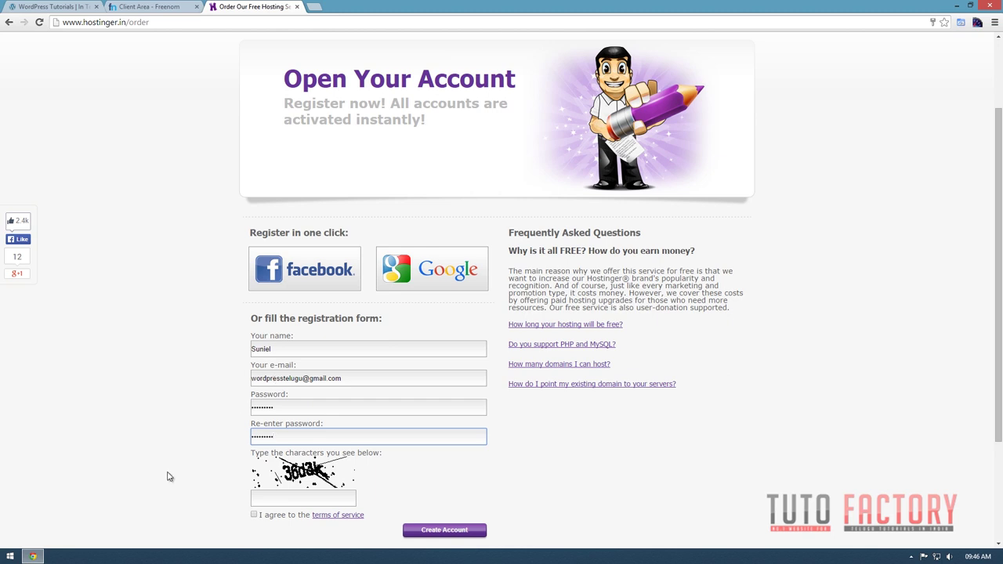
click(253, 514)
click(286, 495)
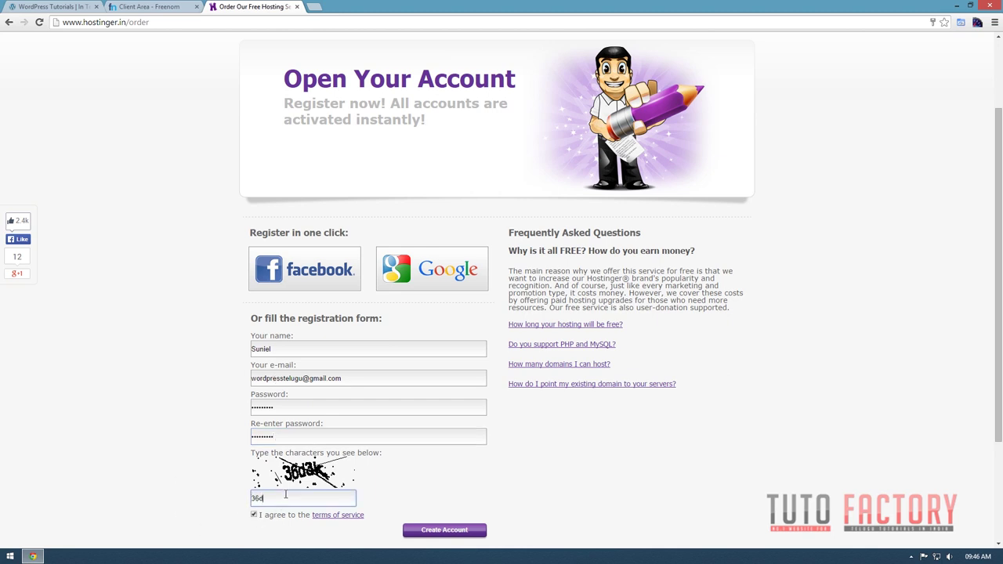
click(448, 531)
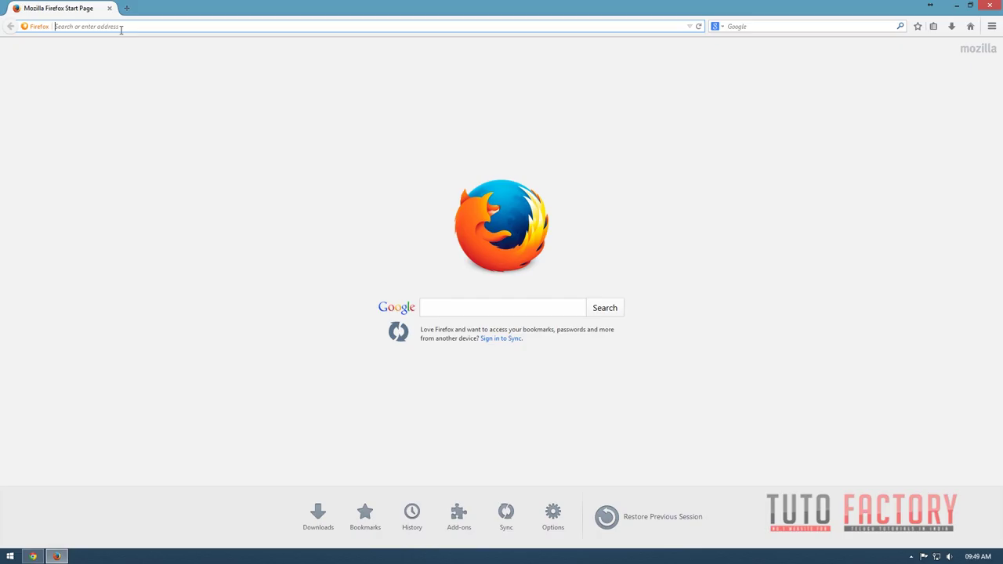
text(gmail)
key(Return)
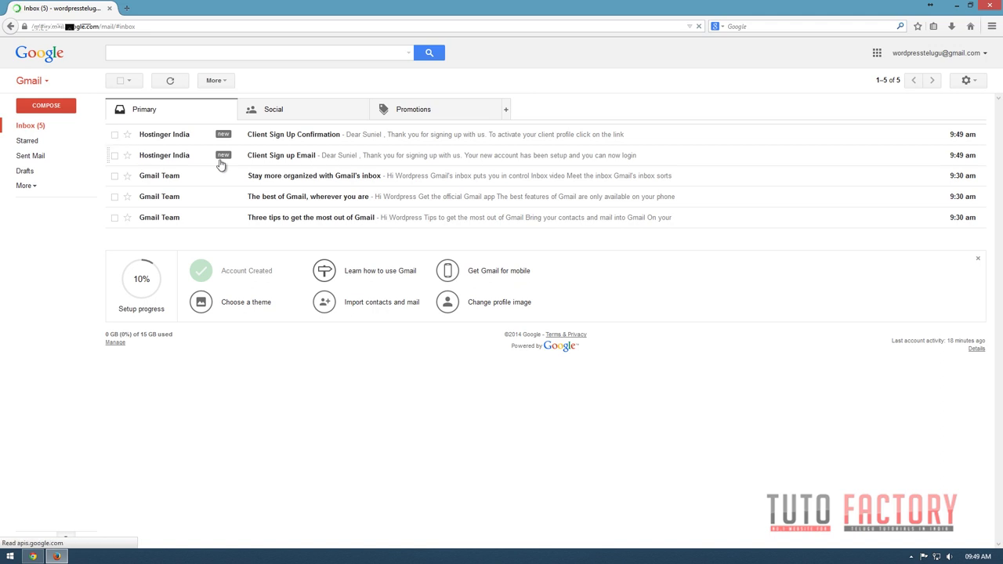
Read the Client Sign up Email, then follow the Client Sign Up Confirmation activation link.
click(296, 161)
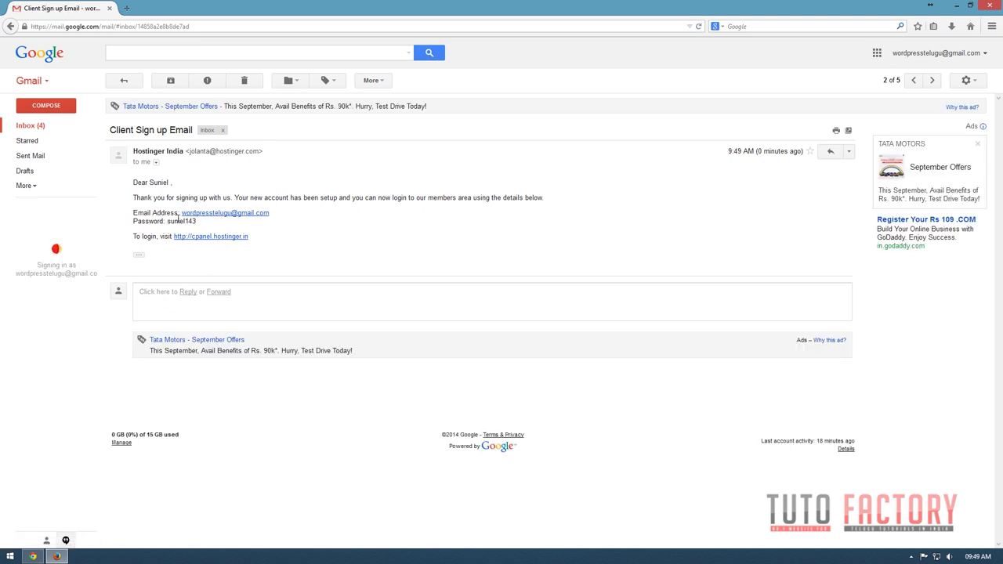
drag(167, 221, 206, 222)
click(303, 224)
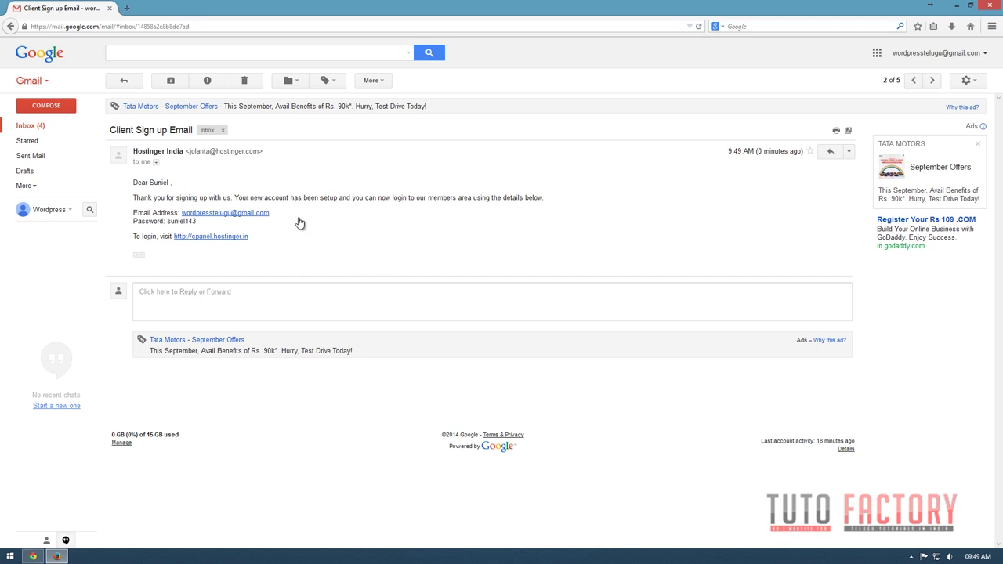
key(alt+Left)
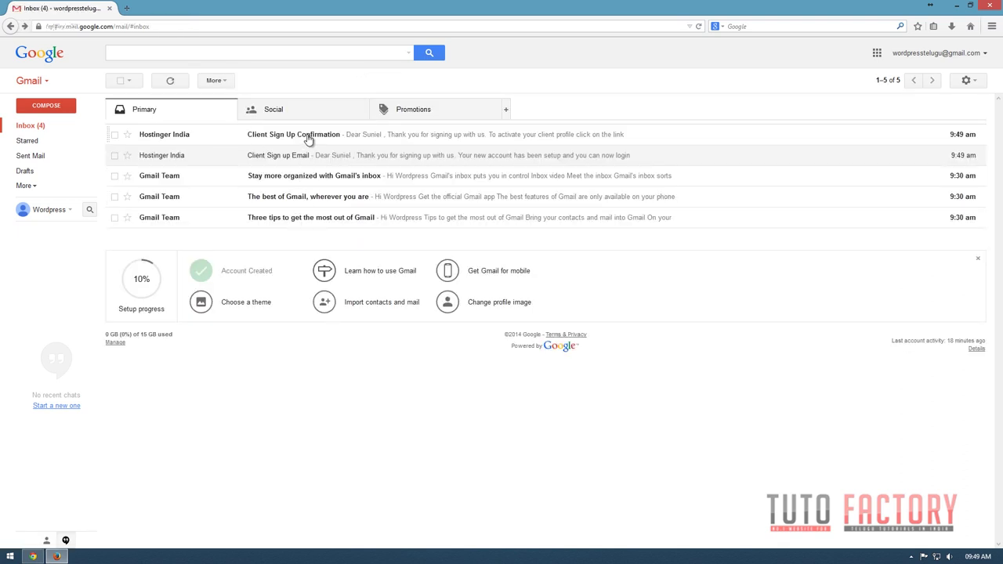
click(308, 139)
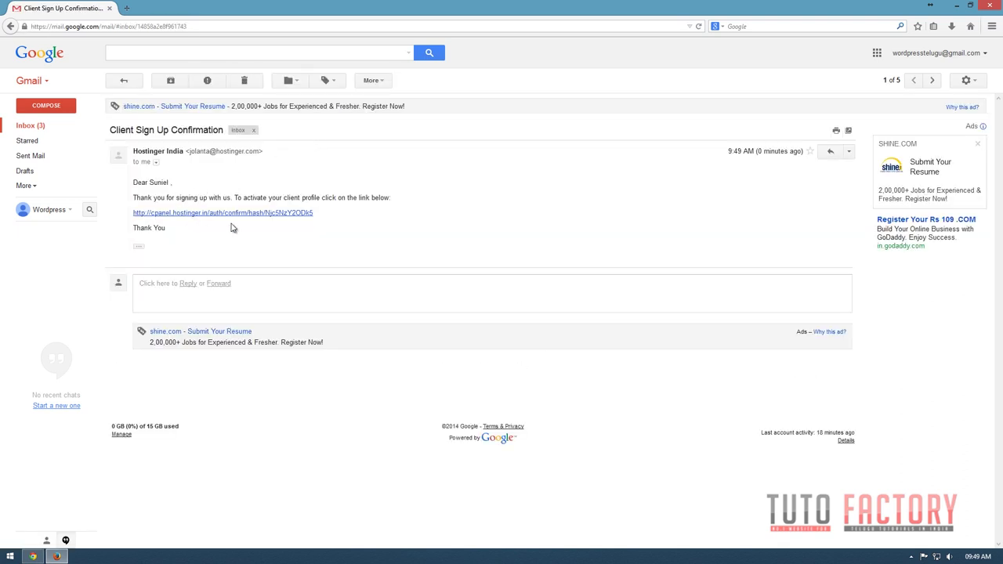
click(187, 214)
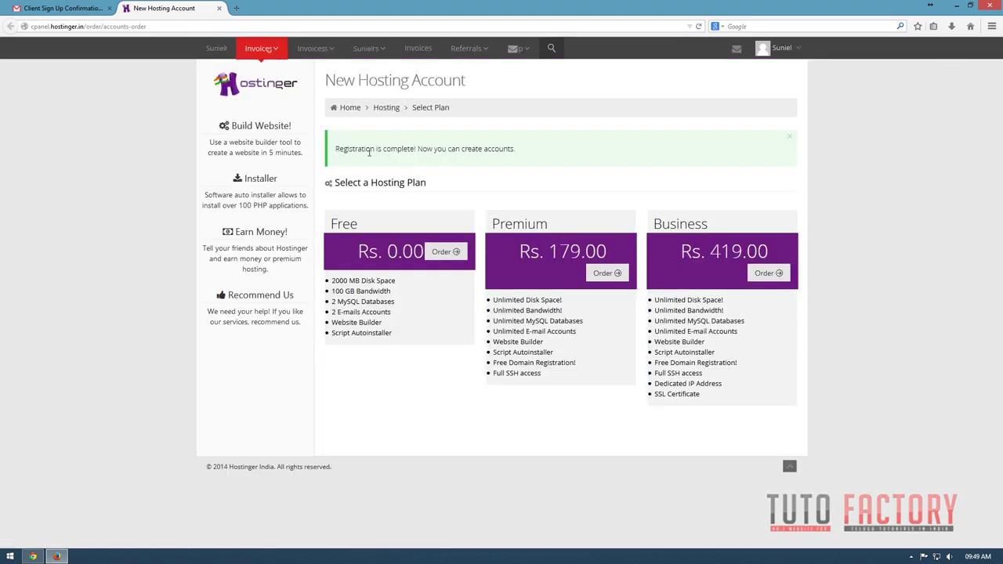
Order the Free plan from the registration-complete hosting plan page.
drag(362, 148, 532, 161)
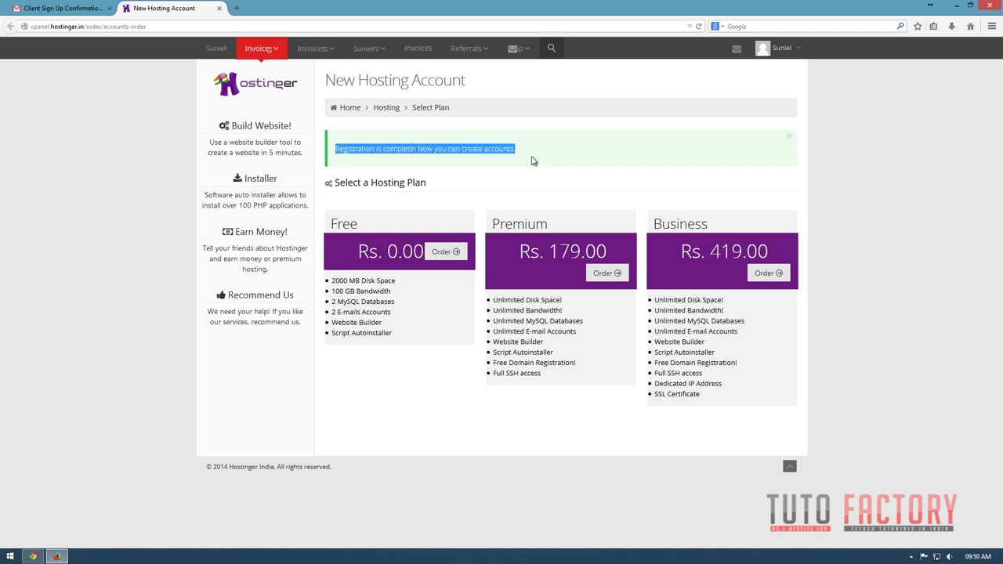
click(574, 156)
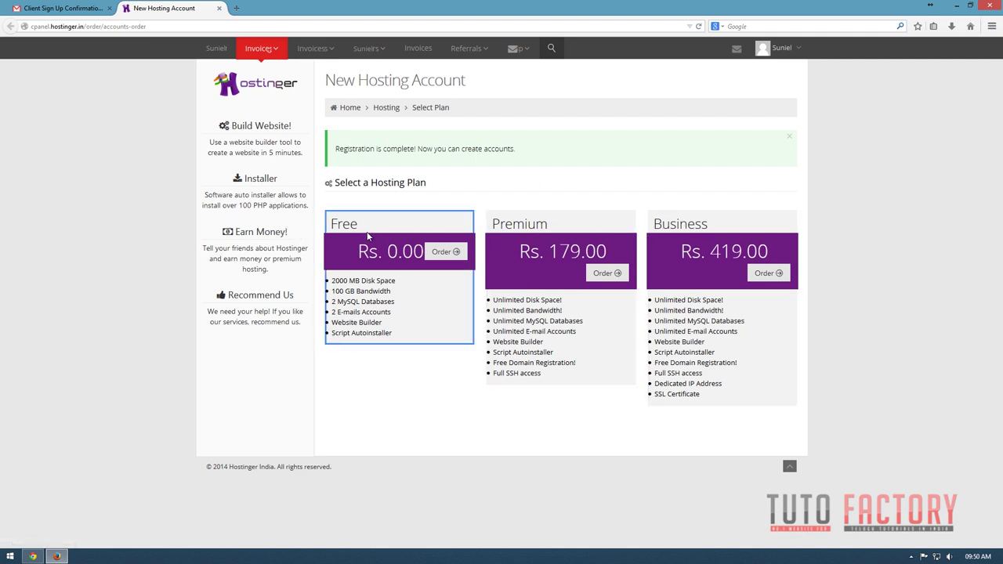
click(437, 257)
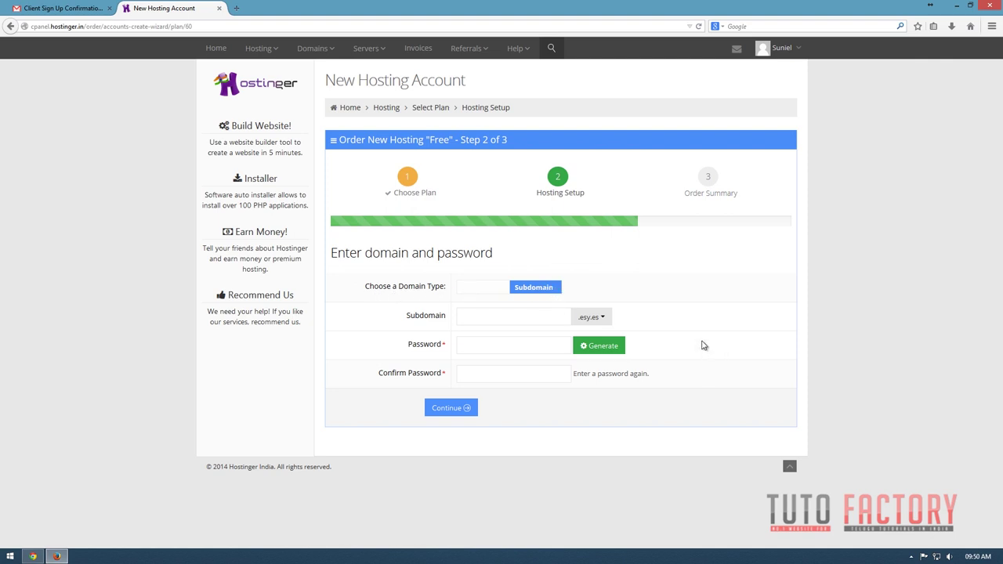
Switch to an own domain and paste teluguwordpresstutorial.tk copied from the Freenom client area.
click(601, 318)
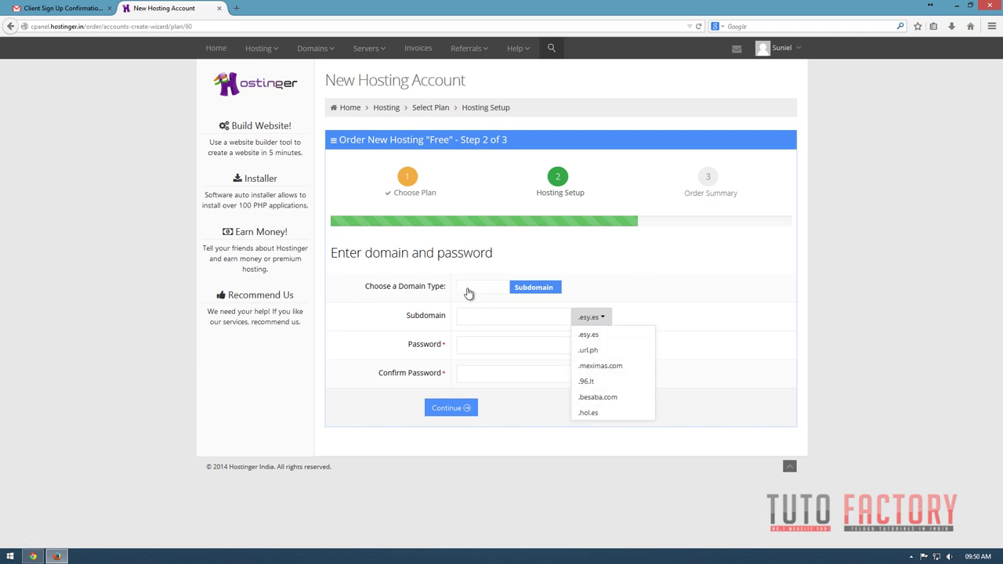
click(468, 293)
click(468, 320)
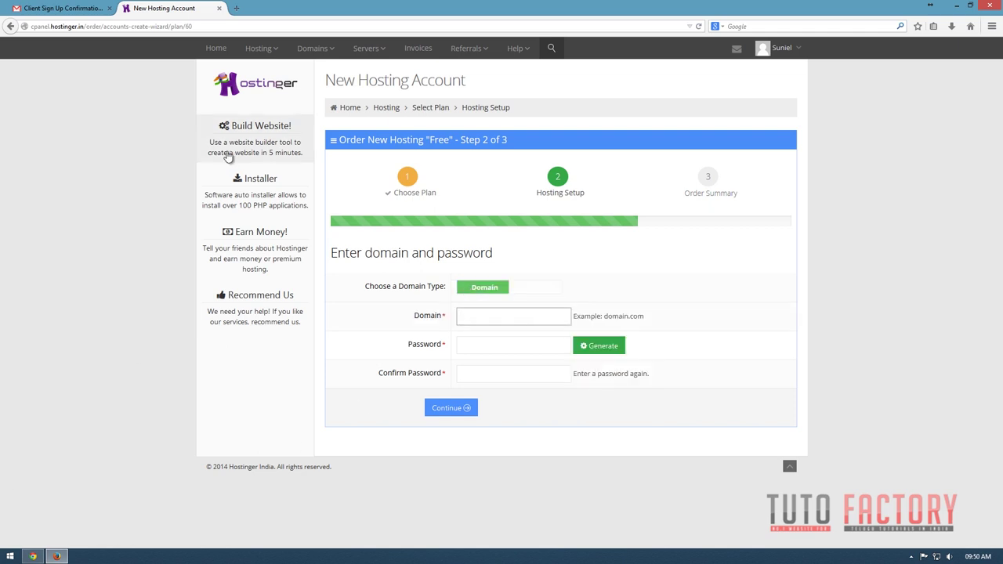
click(33, 556)
click(139, 11)
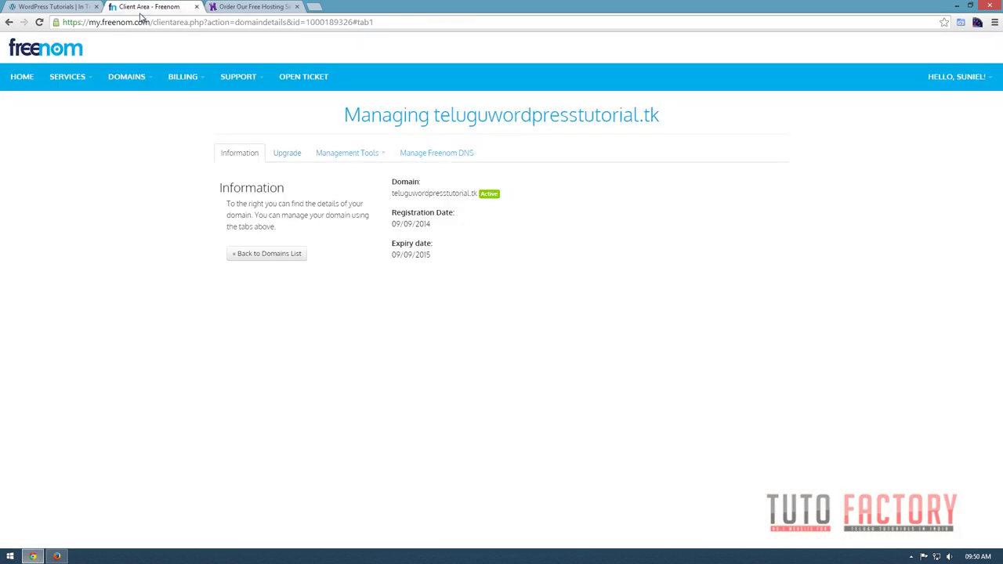
drag(662, 113, 649, 152)
key(ctrl+c)
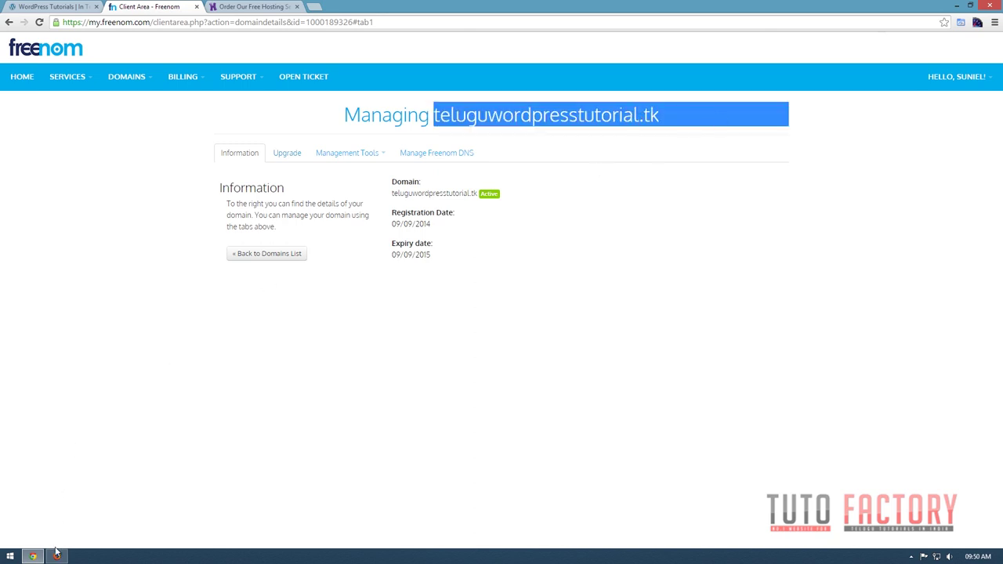
click(56, 555)
key(ctrl+v)
Enter and confirm the hosting password, continue, accept the terms and fill the captcha.
click(483, 348)
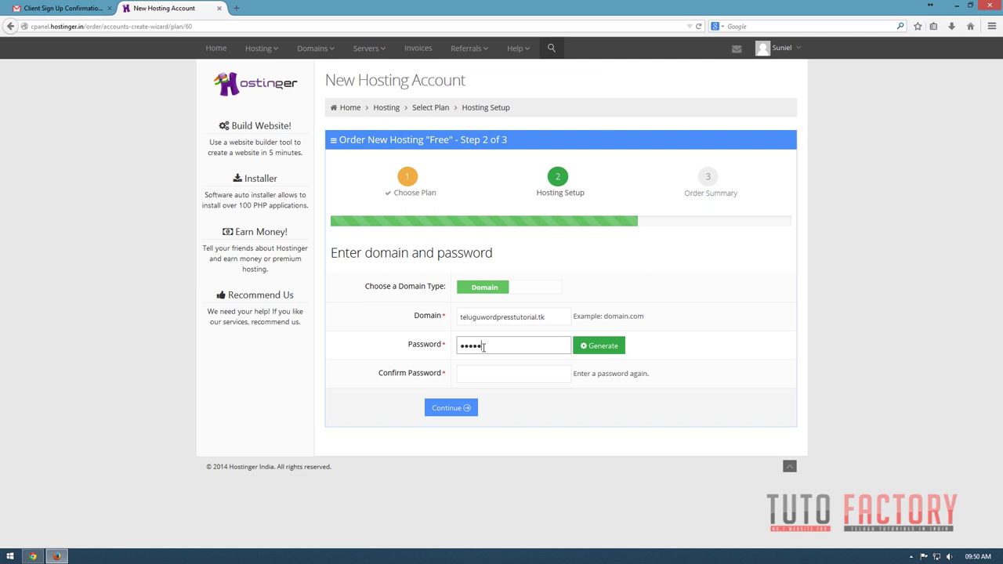
key(Tab)
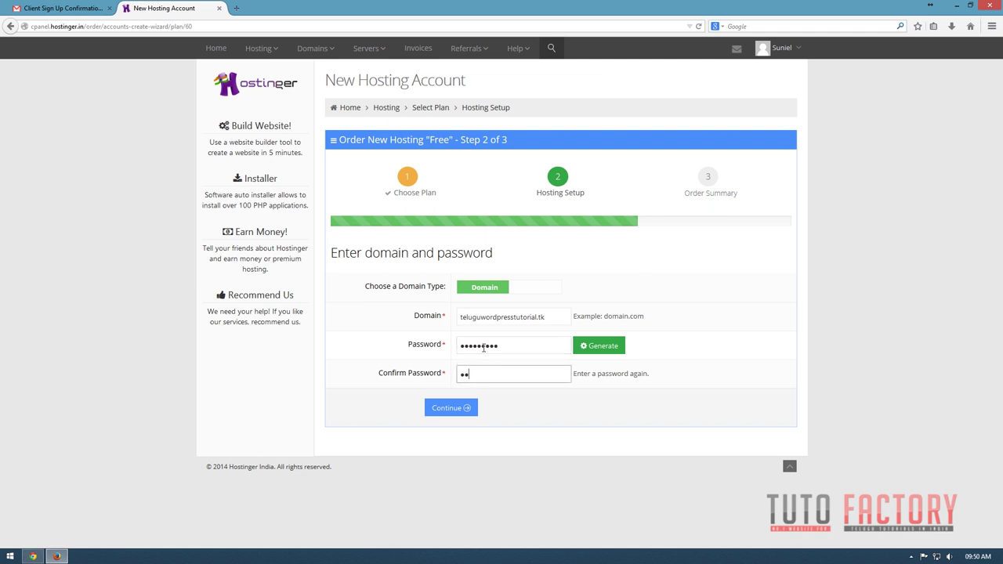
text(•)
click(466, 409)
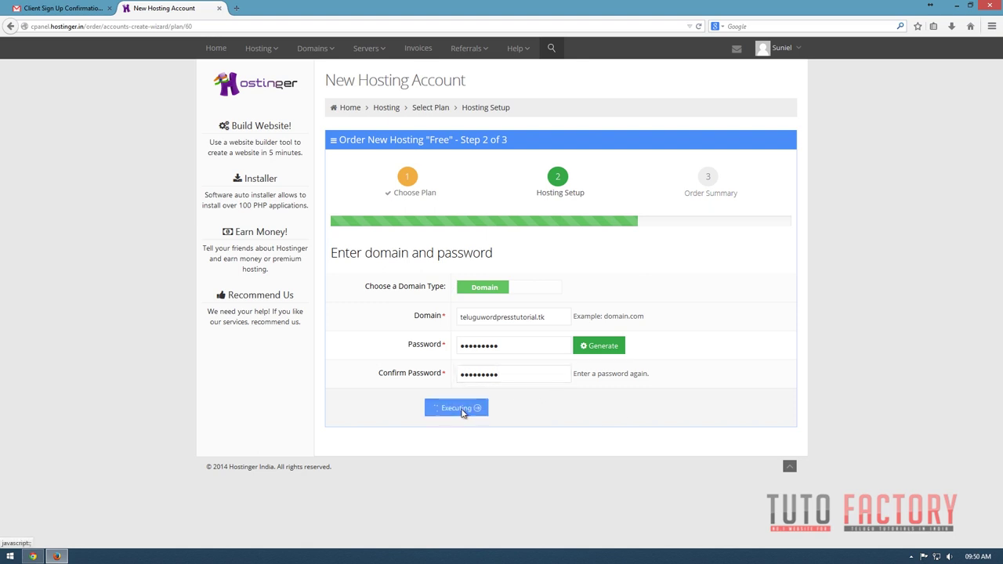
click(462, 422)
click(476, 403)
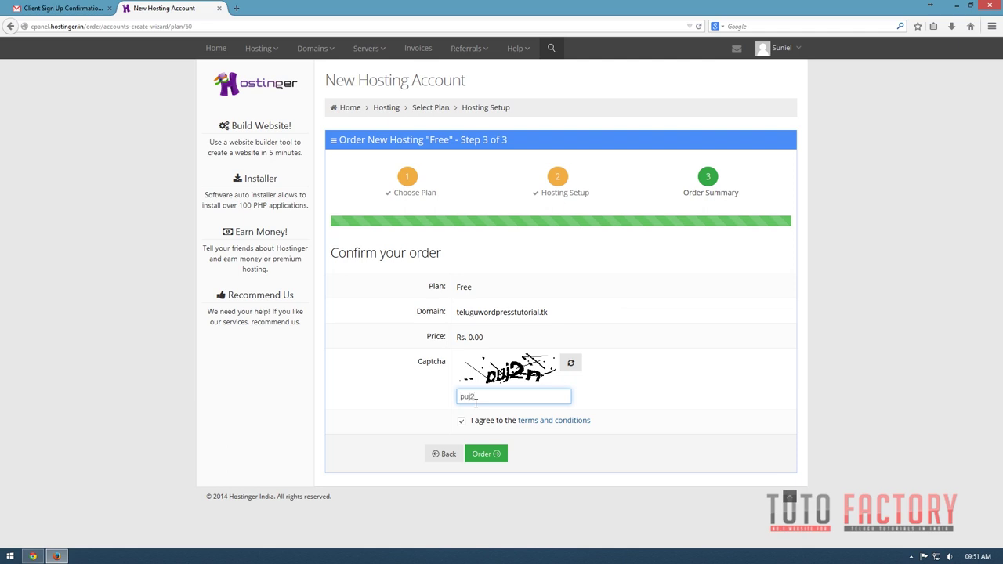
Place the Free hosting order for teluguwordpresstutorial.tk at Rs. 0.00.
click(479, 455)
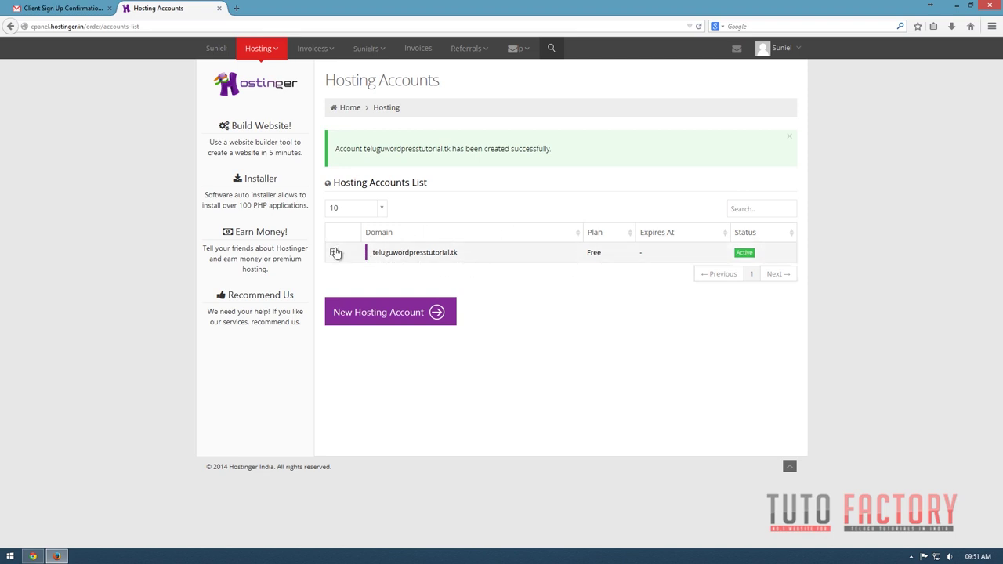
Open the teluguwordpresstutorial.tk hosting dashboard and review its nameserver warning.
click(427, 256)
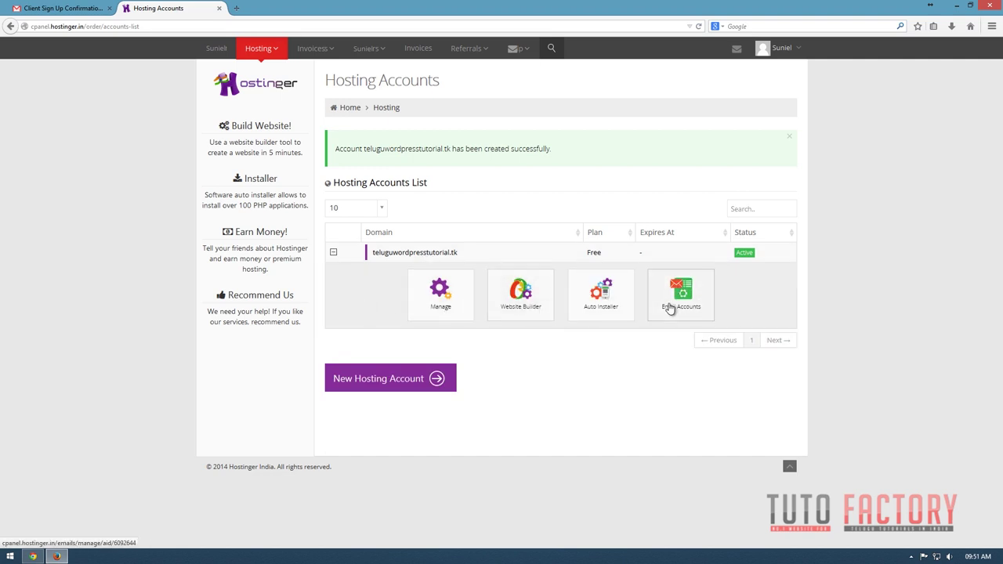
click(444, 292)
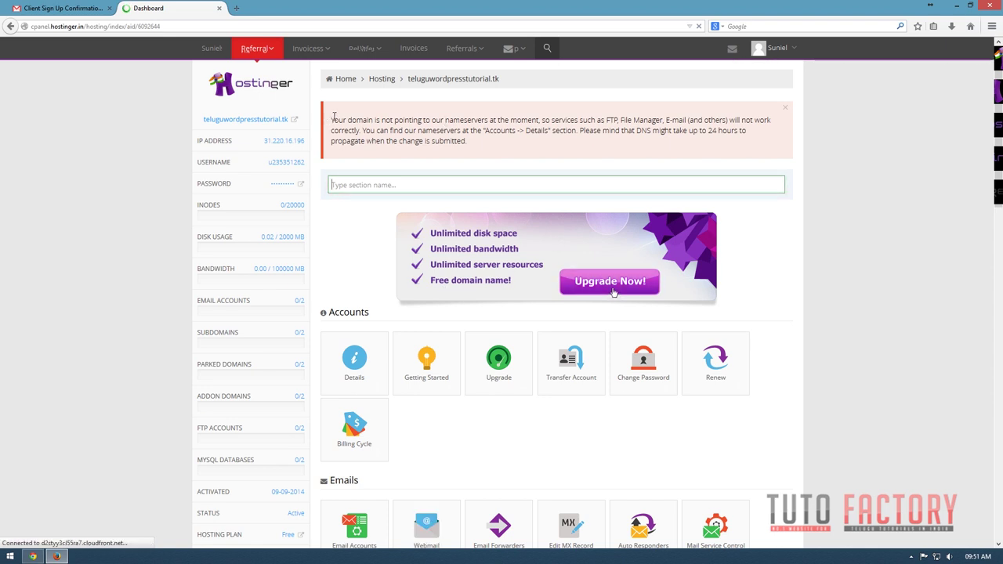
drag(331, 119, 511, 120)
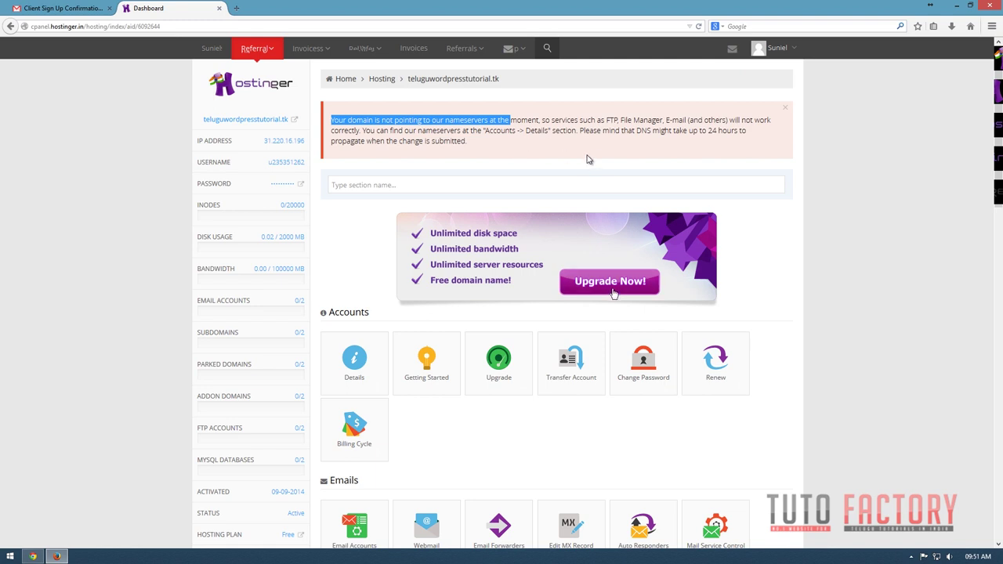
click(516, 119)
drag(495, 119, 332, 120)
drag(501, 80, 425, 80)
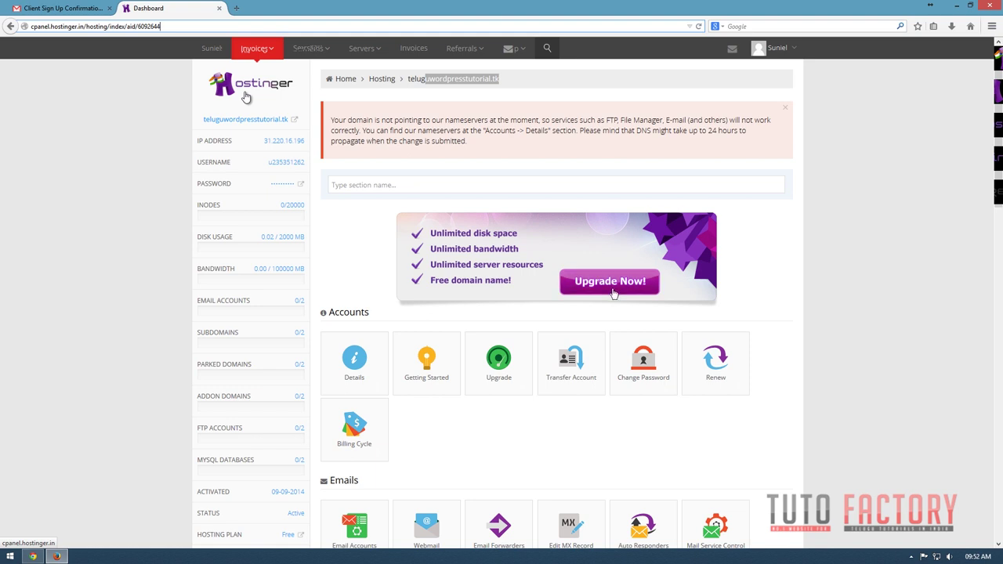
click(506, 90)
drag(505, 87, 317, 86)
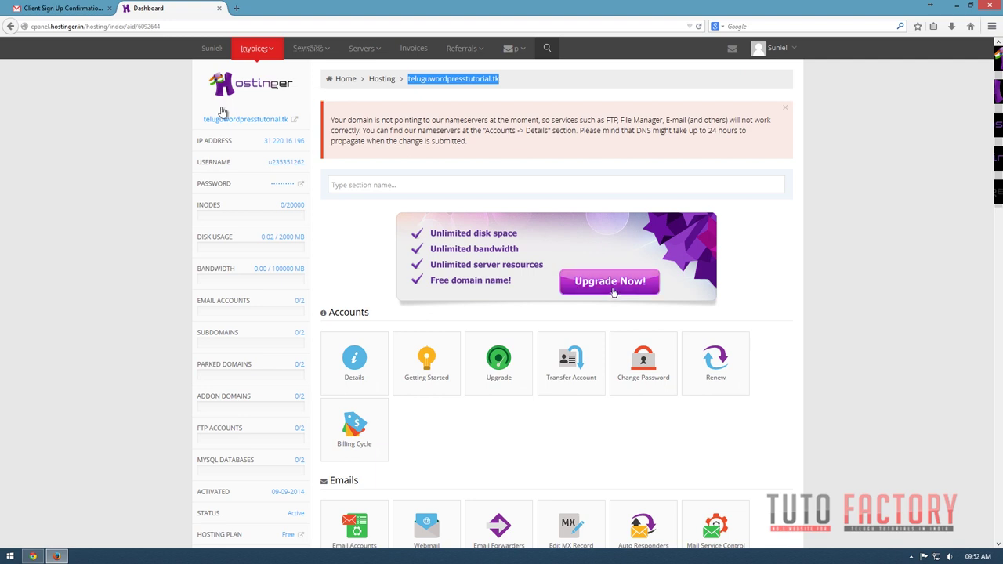
click(385, 267)
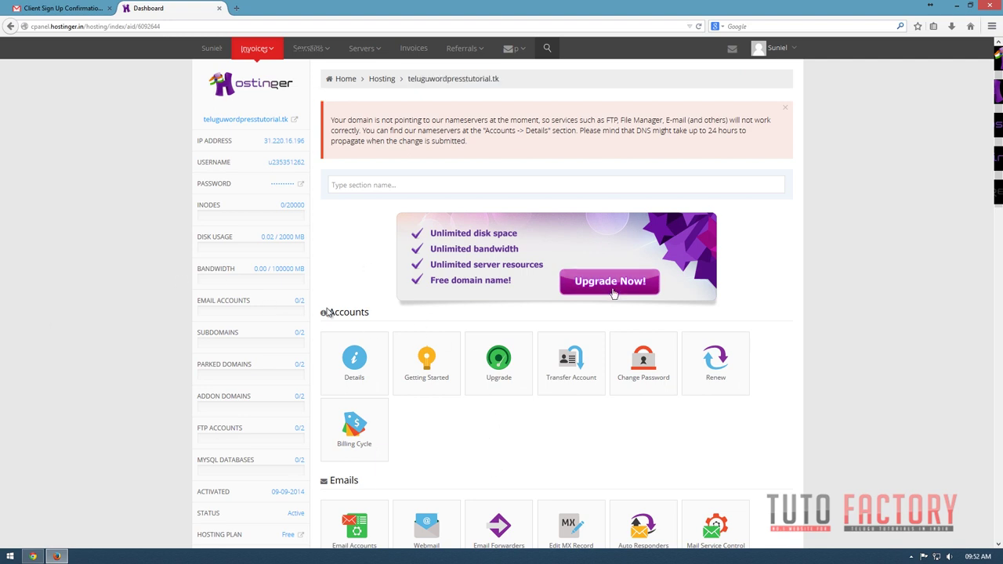
click(354, 359)
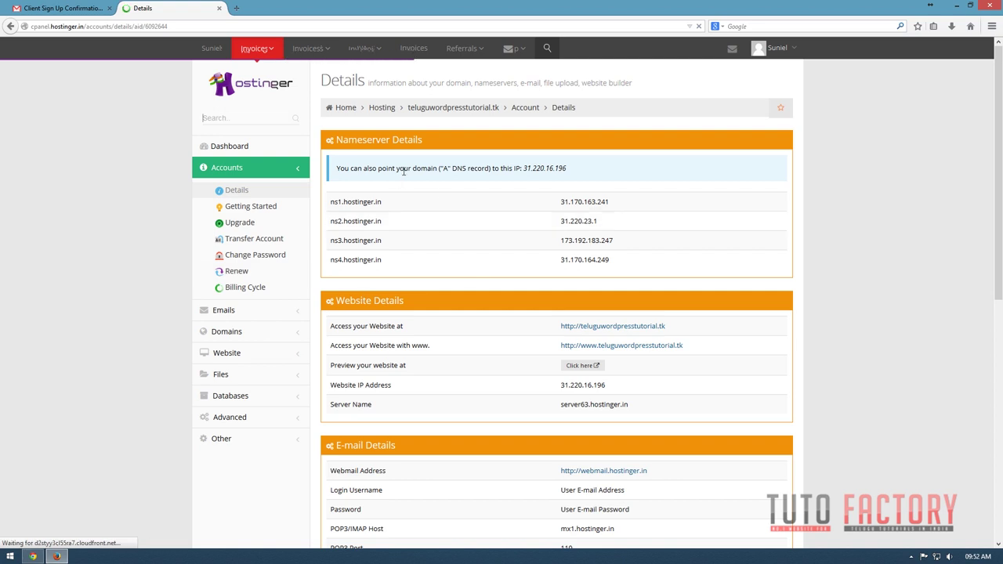
drag(436, 140, 332, 142)
drag(328, 207, 647, 261)
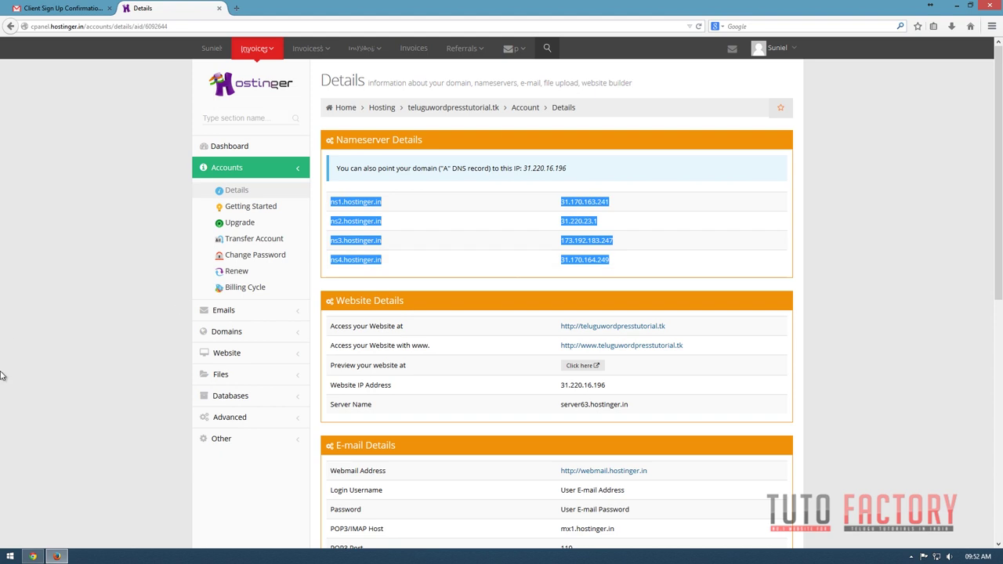
click(34, 555)
click(136, 63)
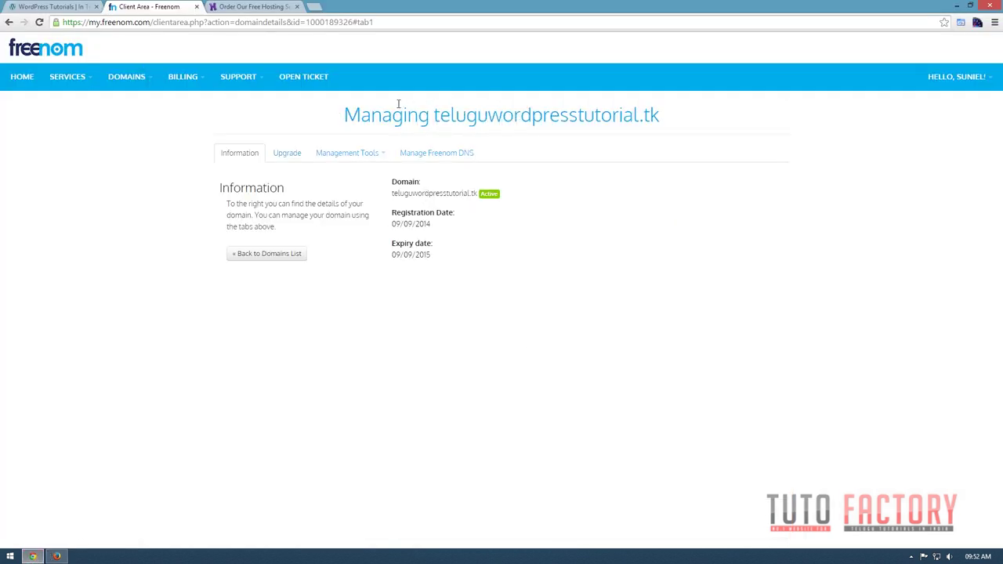
From My Domains, open the Nameservers management tool for teluguwordpresstutorial.tk.
click(140, 77)
click(138, 100)
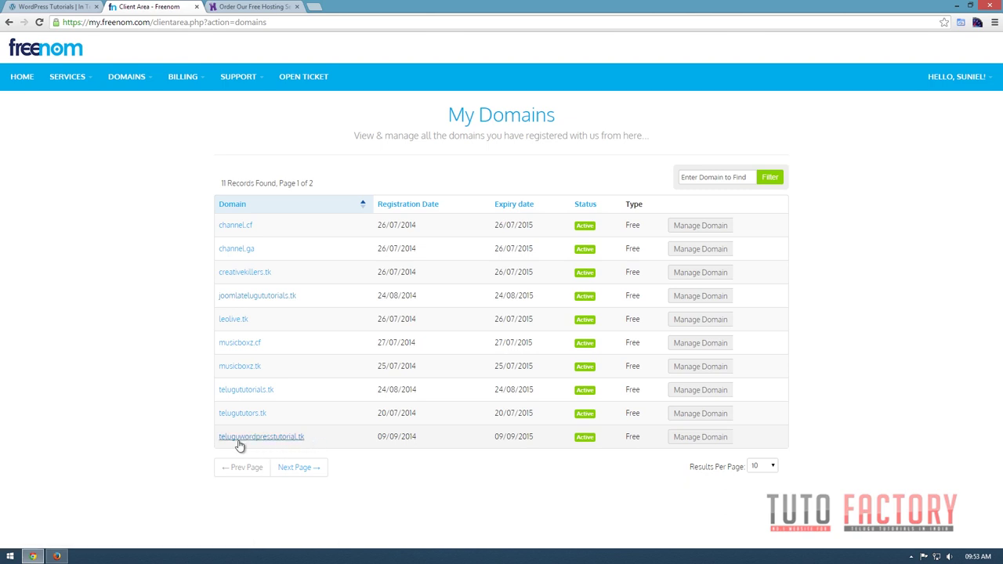
click(700, 440)
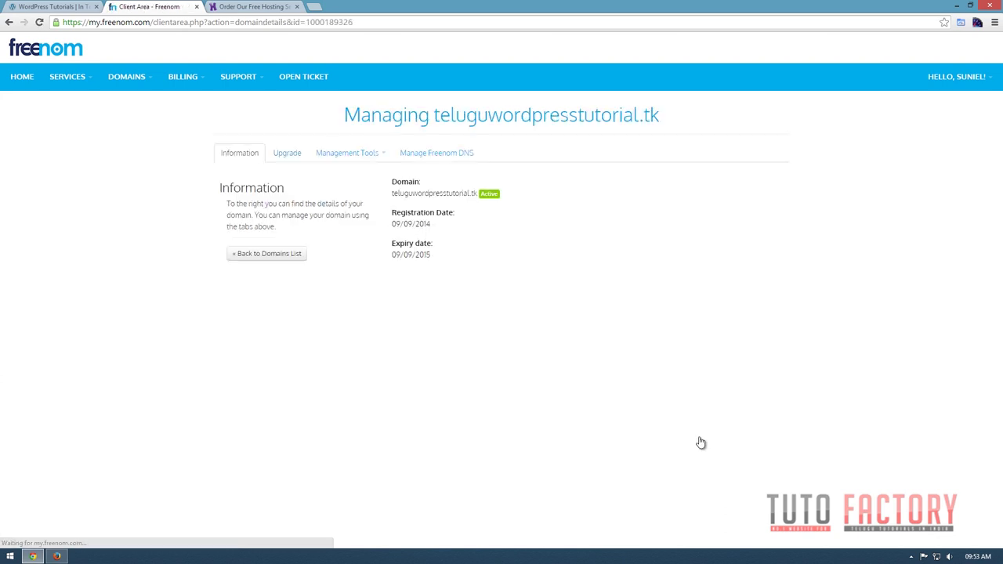
click(375, 155)
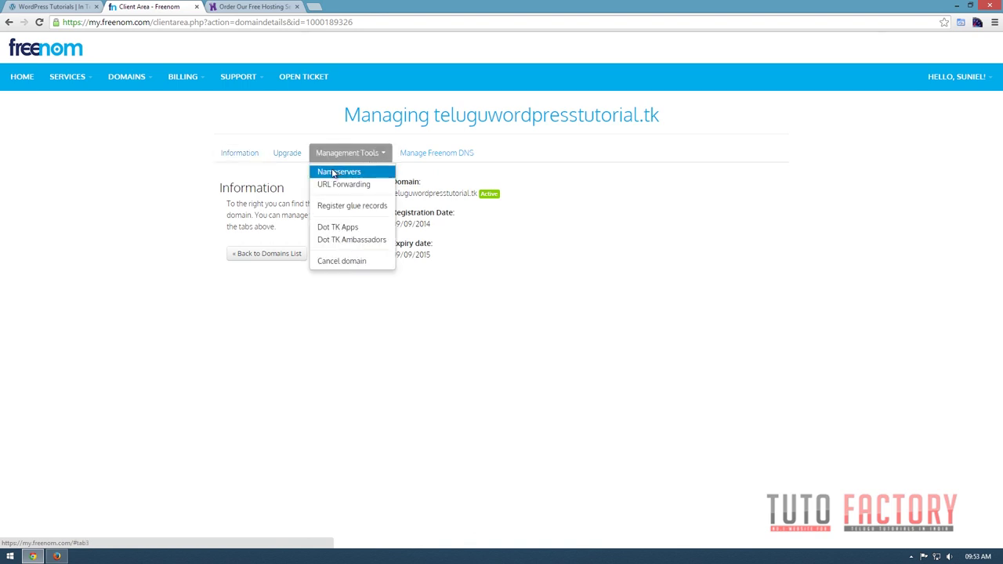
click(333, 172)
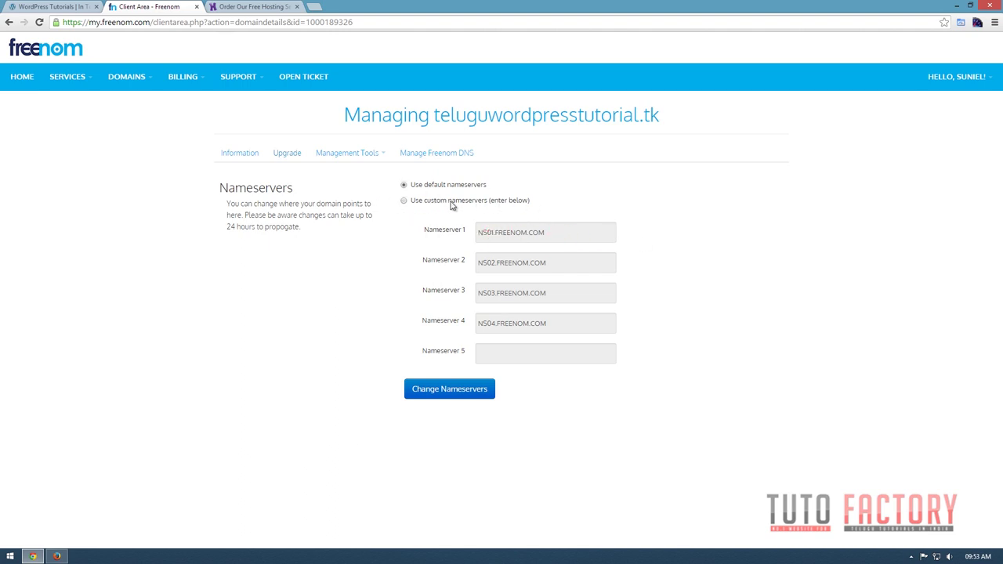
Switch to custom nameservers and fill Nameserver 1 and 2 with ns1 and ns2.hostinger.in.
click(405, 201)
drag(553, 234, 452, 249)
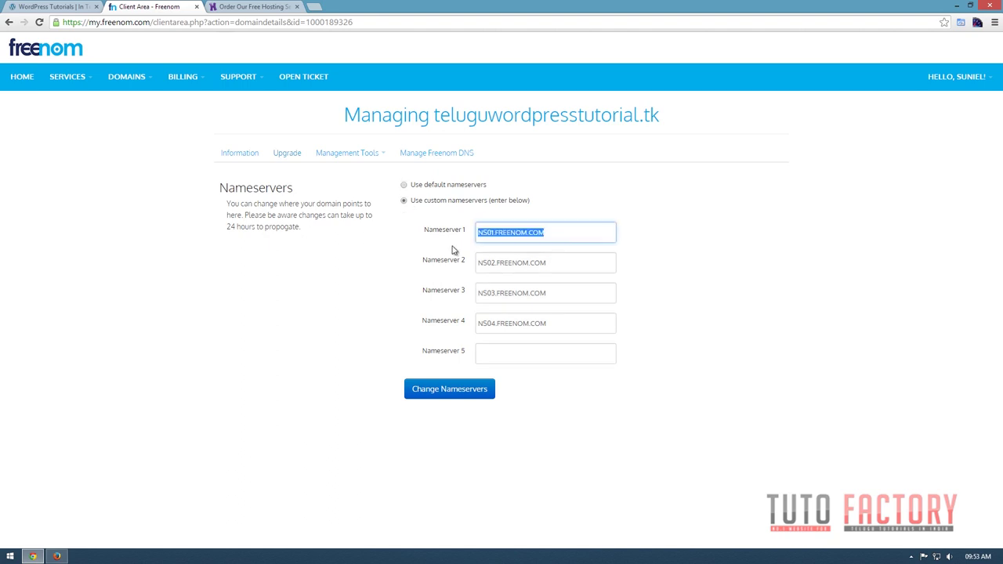
key(alt+Tab)
drag(423, 211, 329, 203)
key(ctrl+c)
key(alt+Tab)
key(ctrl+v)
key(alt+Tab)
key(alt+Tab)
key(alt+Tab)
key(ctrl+a)
click(388, 225)
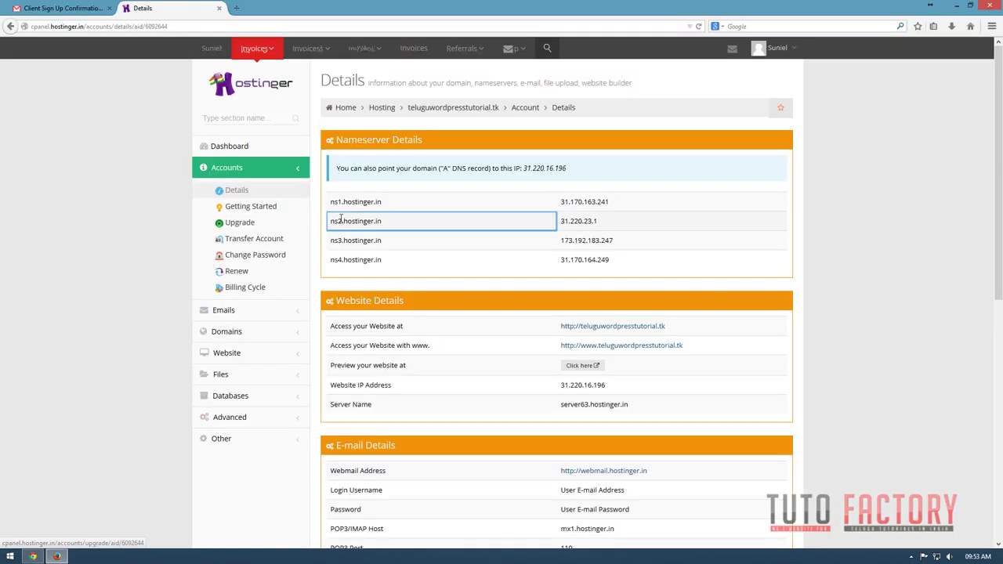
drag(388, 227, 326, 223)
key(ctrl+c)
key(alt+Tab)
key(Tab)
key(ctrl+v)
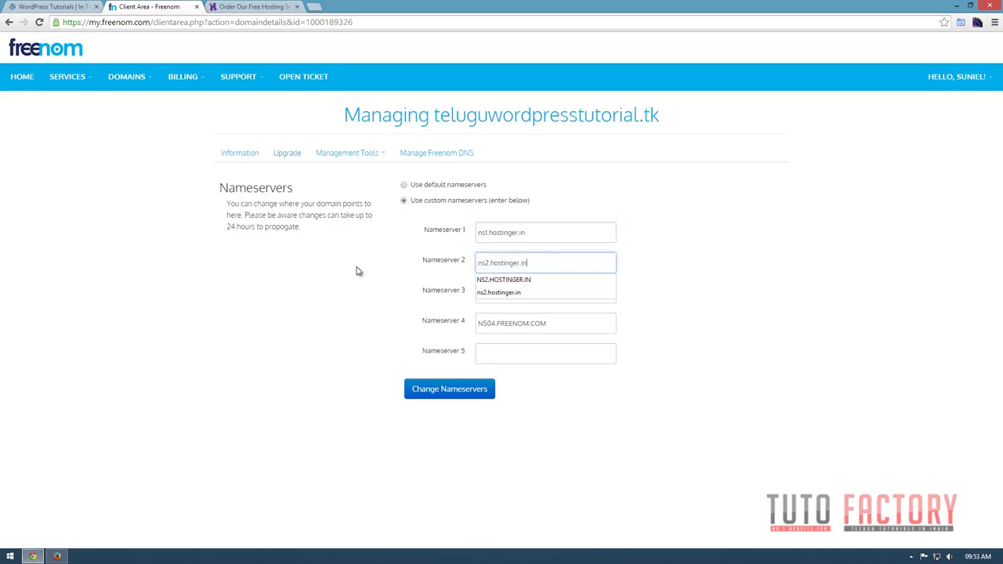
Fill Nameserver 3 and 4 with ns3.hostinger.in and ns4.hostinger.in copied from Hostinger.
key(alt+Tab)
drag(413, 252, 328, 247)
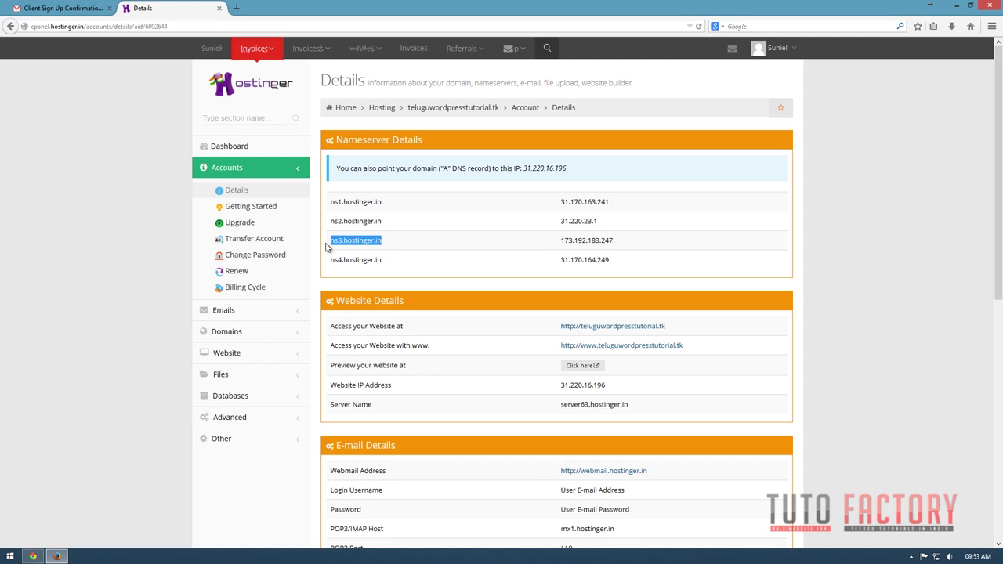
key(ctrl+c)
key(alt+Tab)
key(Tab)
key(ctrl+v)
key(alt+Tab)
drag(383, 259, 321, 261)
key(ctrl+c)
key(alt+Tab)
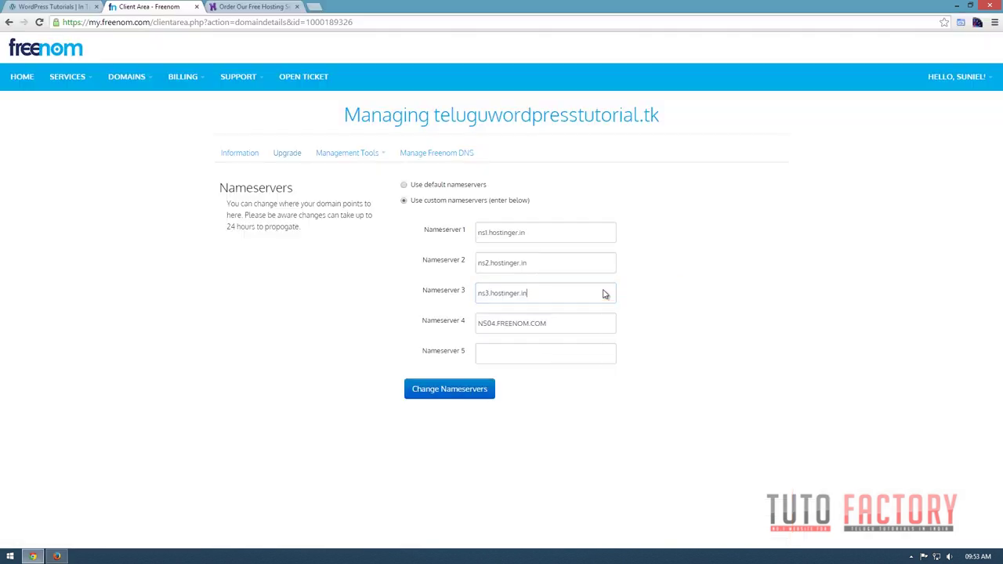
key(Tab)
key(ctrl+v)
Save the custom nameservers, getting 'Changes Saved Successfully!'.
click(477, 434)
click(430, 395)
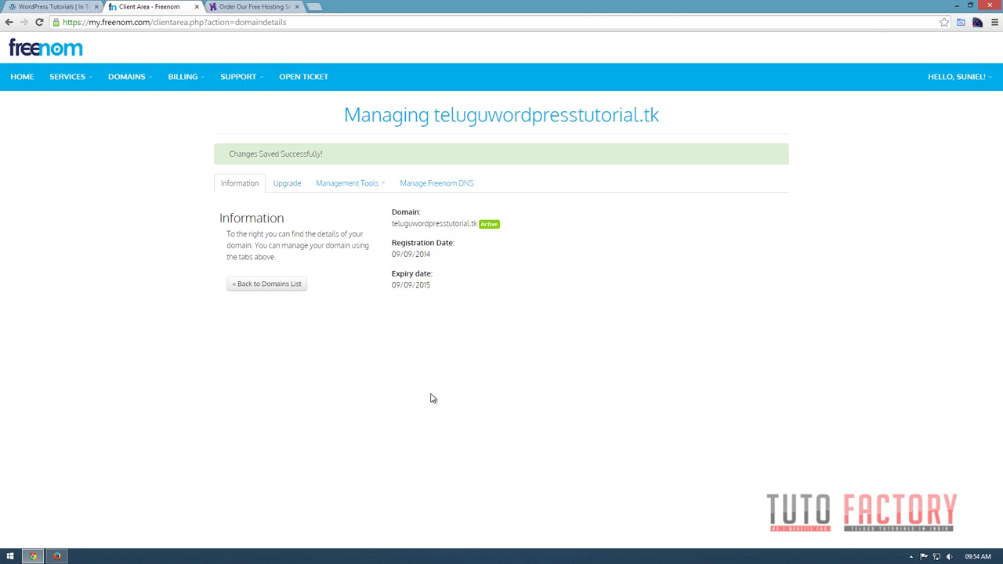
click(252, 7)
Go to godaddy.com and open My Account.
click(272, 23)
text(g)
key(Return)
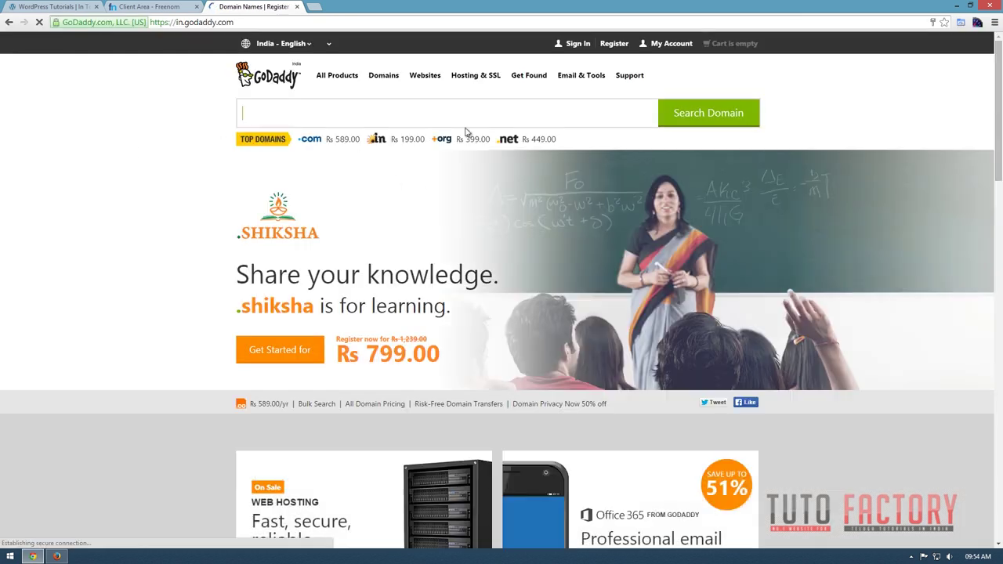
click(672, 48)
click(572, 177)
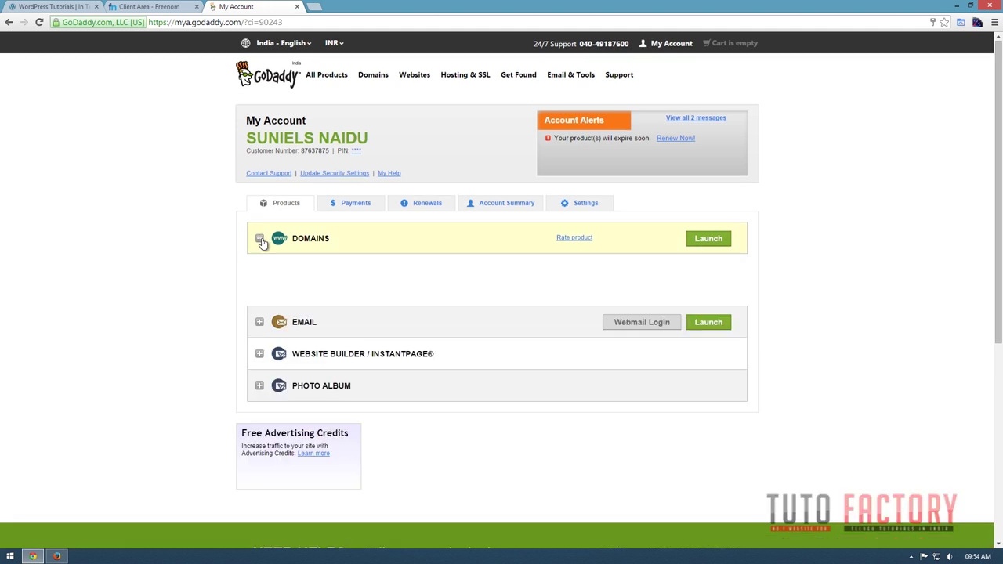
Expand Domains and launch the domain details for sitichannel.net.
click(260, 239)
scroll(262, 244, down, 3)
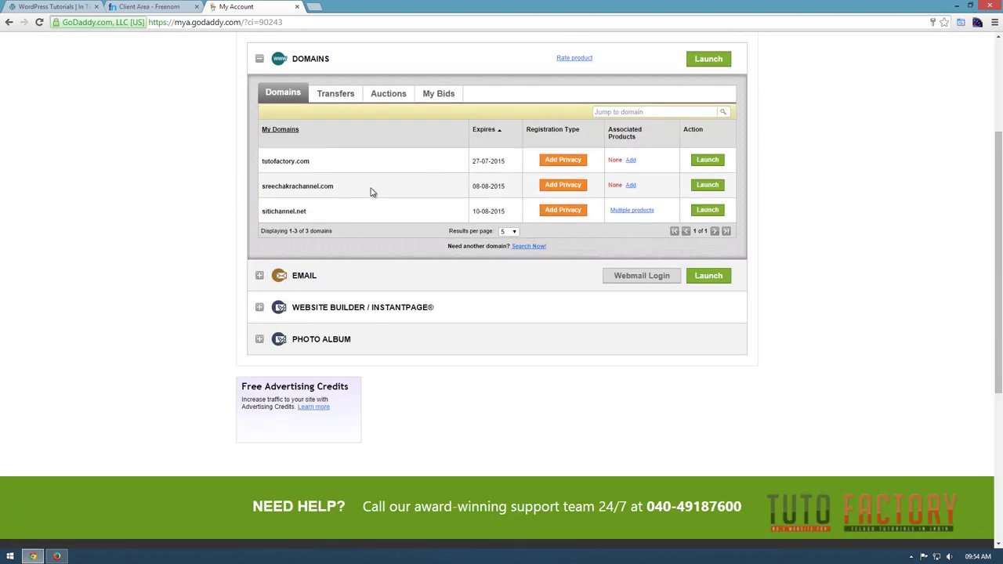
scroll(373, 192, up, 2)
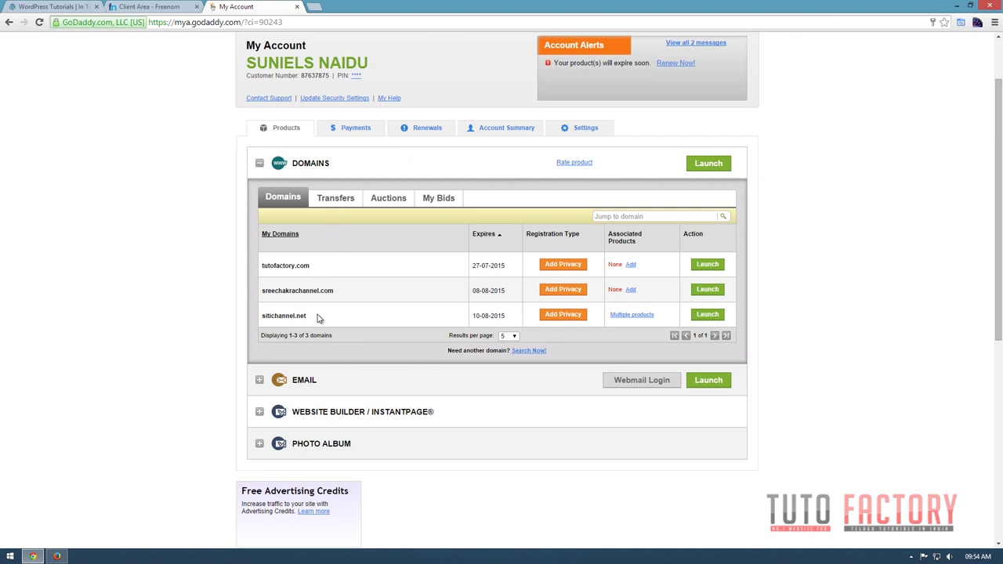
drag(313, 317, 260, 315)
click(709, 315)
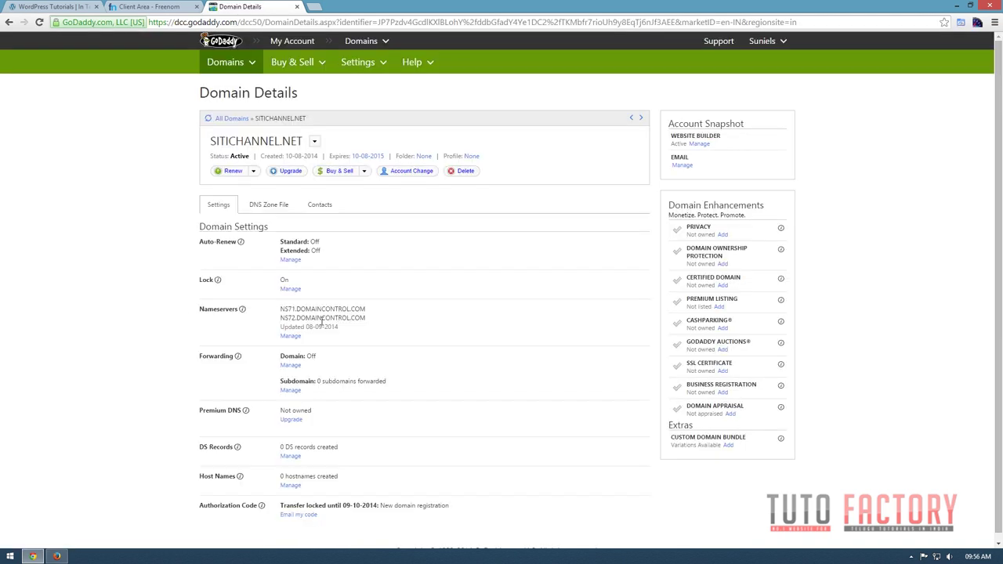
Open sitichannel.net's Nameserver Settings and switch to custom nameservers.
drag(280, 313, 385, 327)
click(413, 345)
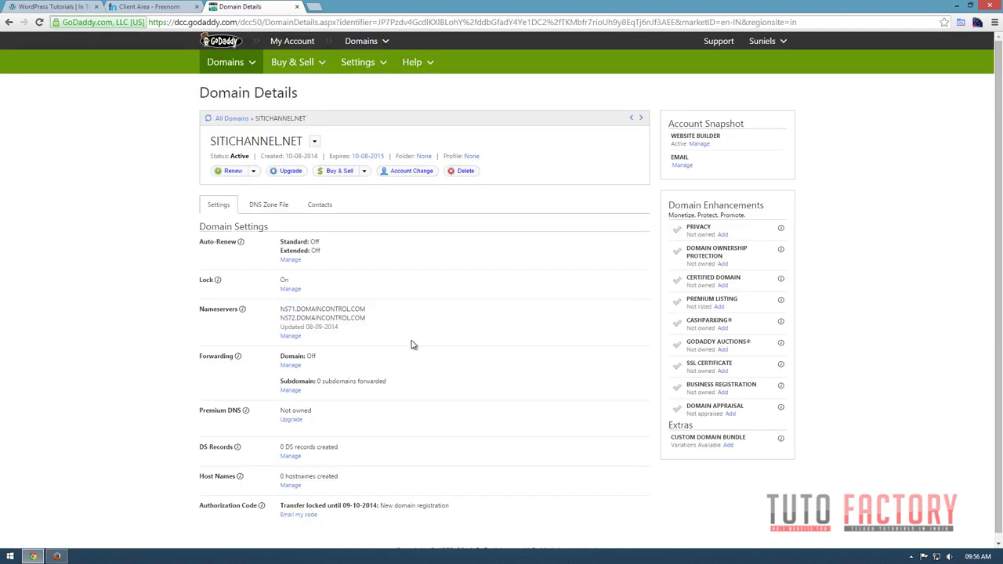
click(291, 336)
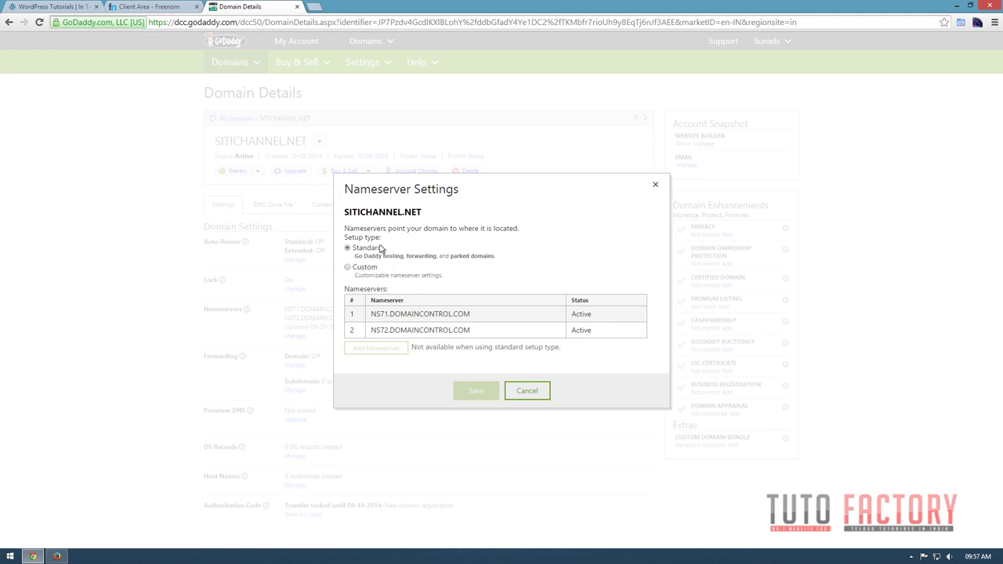
click(348, 268)
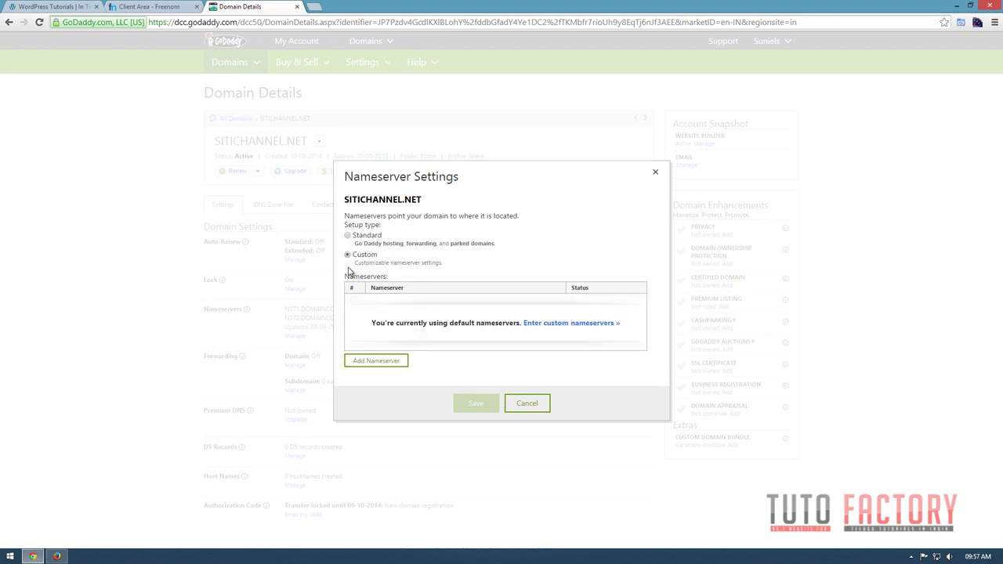
click(367, 361)
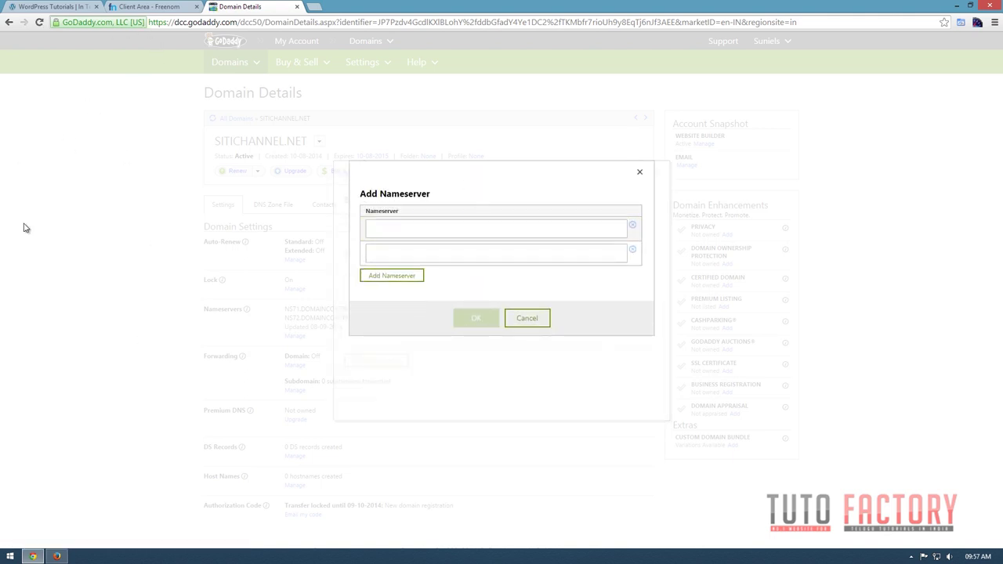
Enter NS1 and NS2.HOSTINGER.IN into the first two nameserver fields.
click(57, 556)
drag(392, 205, 331, 204)
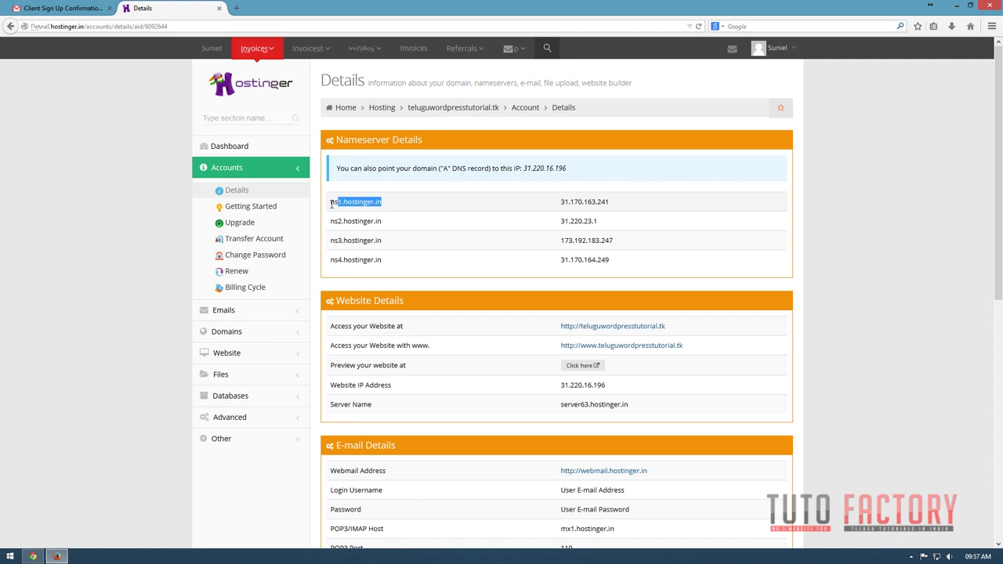
click(33, 556)
key(ctrl+v)
key(alt+Tab)
drag(611, 260, 317, 227)
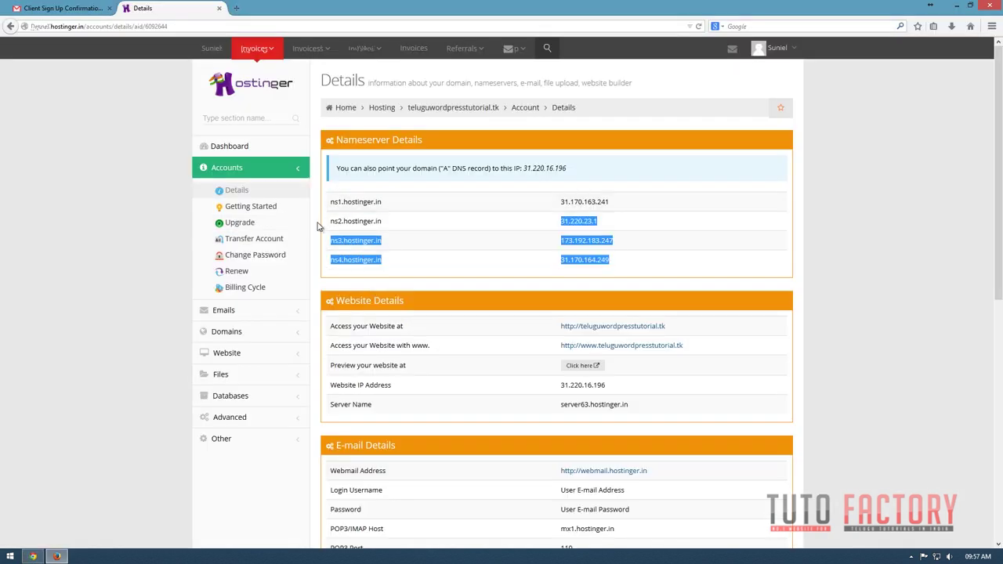
triple_click(332, 222)
click(55, 558)
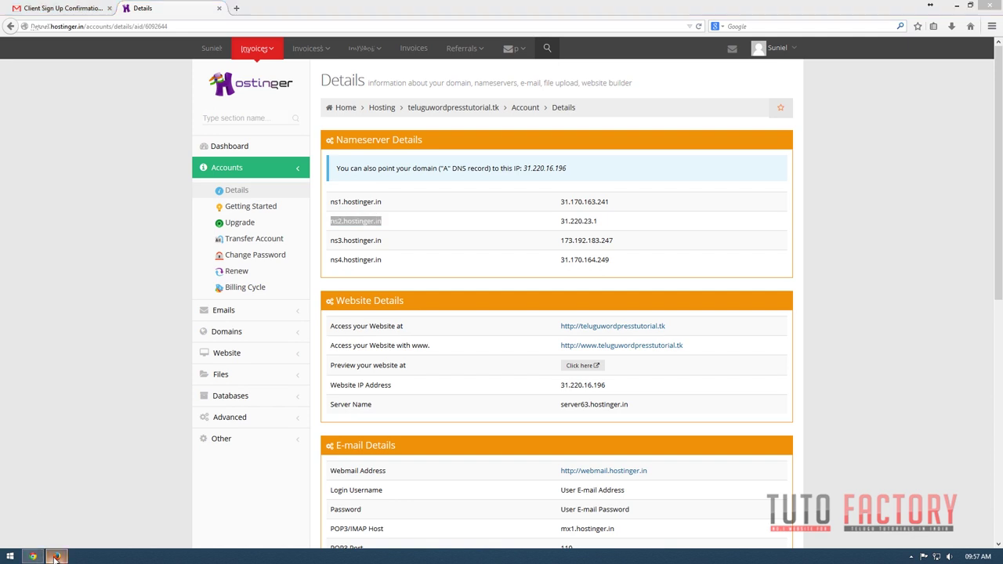
click(424, 253)
key(ctrl+v)
Add NS3 and NS4.HOSTINGER.IN as third and fourth nameservers and save all four.
click(408, 274)
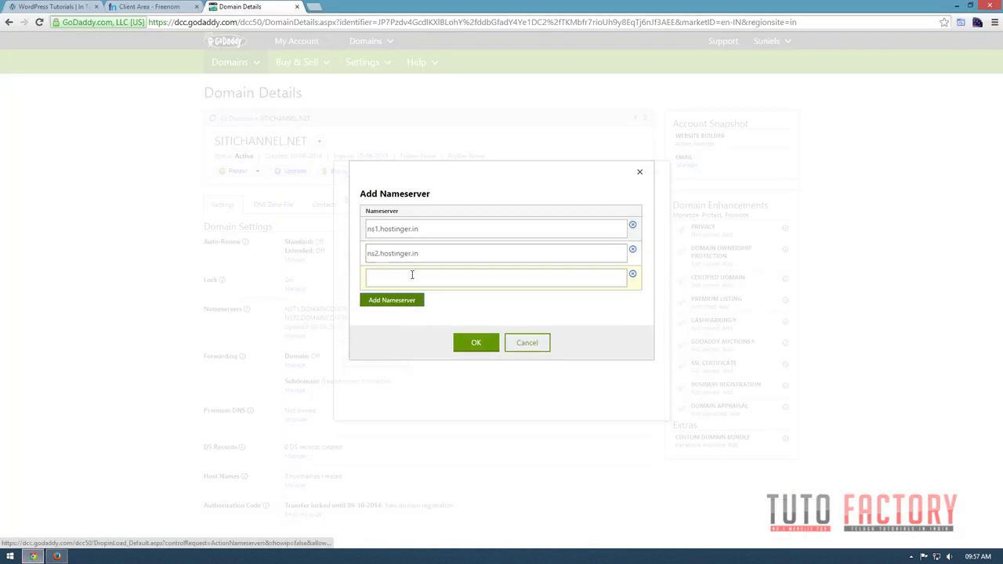
key(alt+Tab)
drag(385, 242, 333, 242)
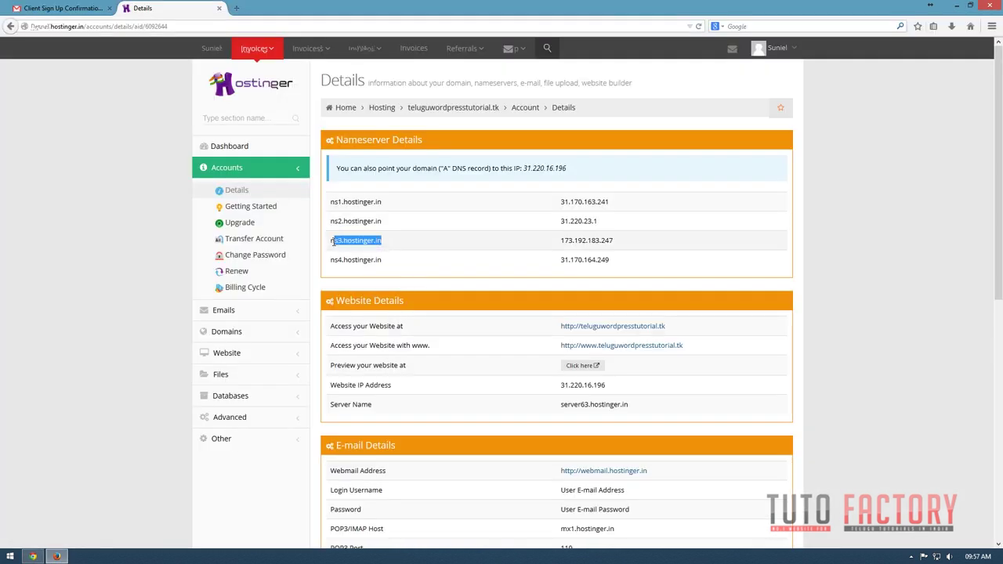
key(ctrl+c)
key(alt+Tab)
click(456, 282)
key(ctrl+v)
key(alt+Tab)
drag(412, 267, 329, 267)
key(ctrl+c)
key(alt+Tab)
click(399, 290)
key(ctrl+v)
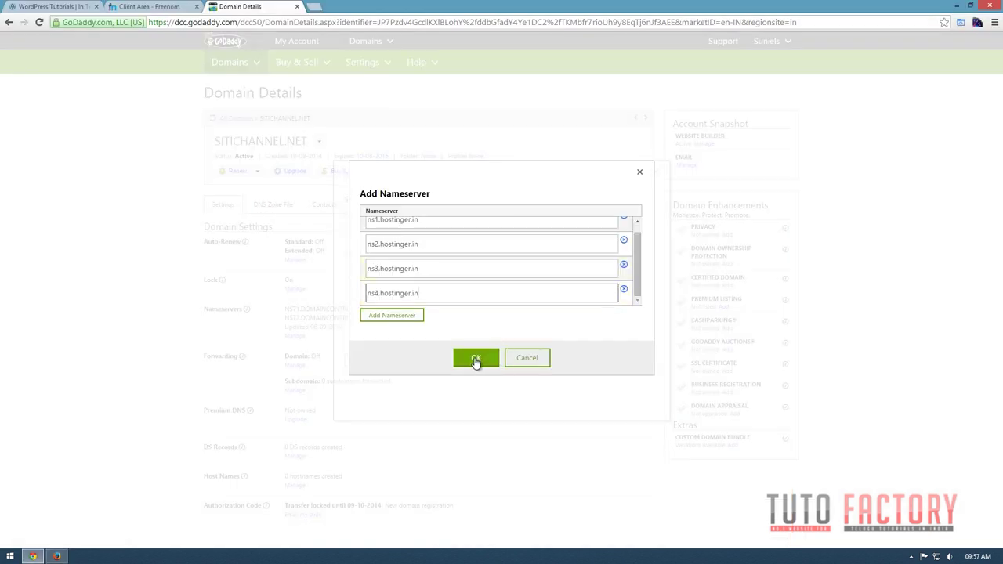
click(469, 359)
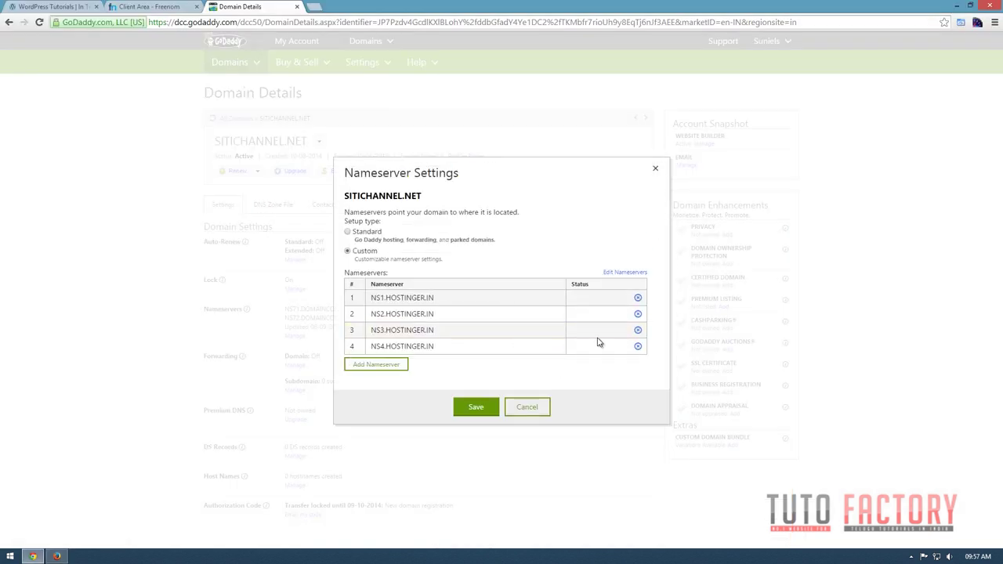
click(481, 405)
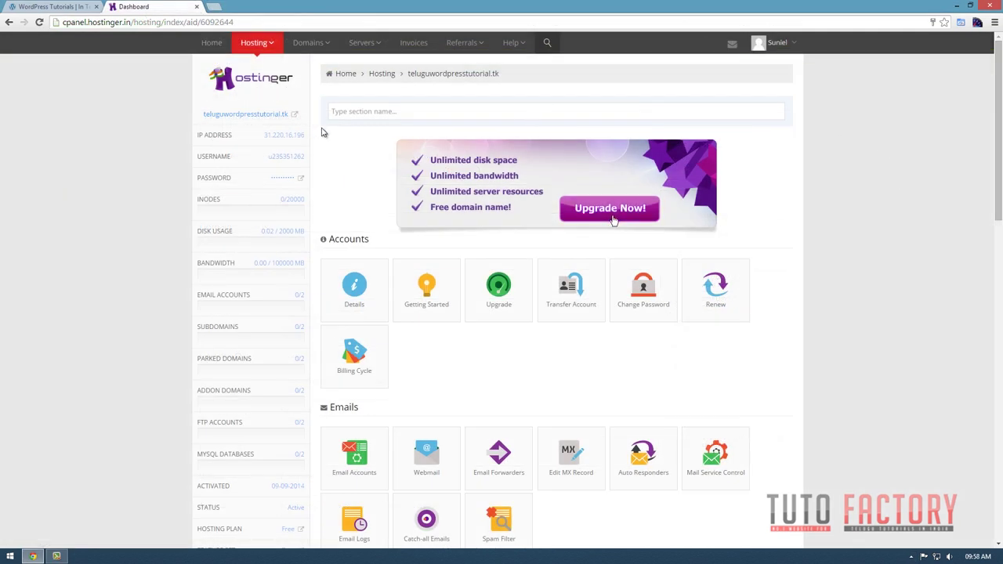
Open the Auto Installer from the Website section and scroll to the Content Management apps.
drag(323, 133, 735, 127)
click(749, 144)
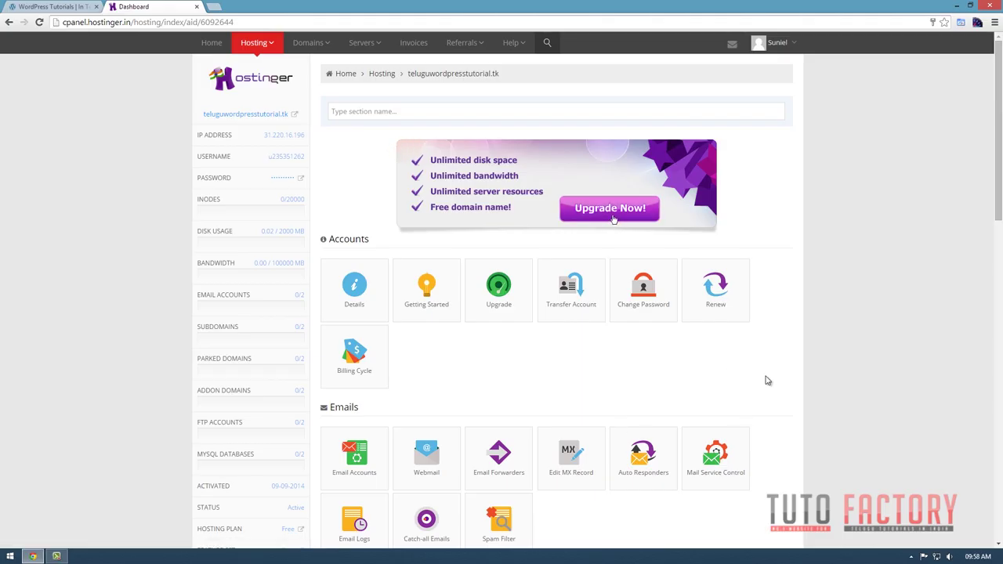
scroll(763, 381, down, 3)
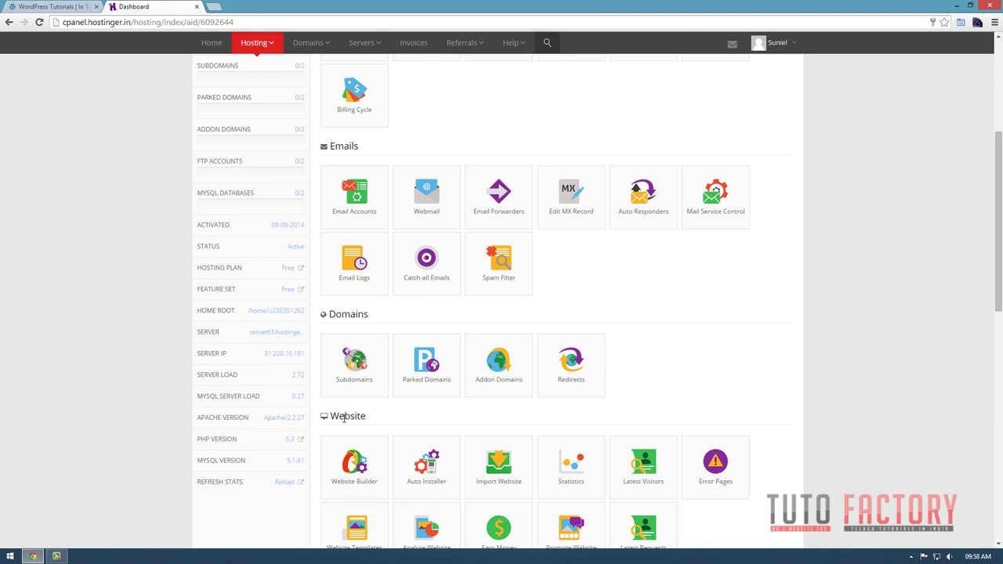
click(431, 465)
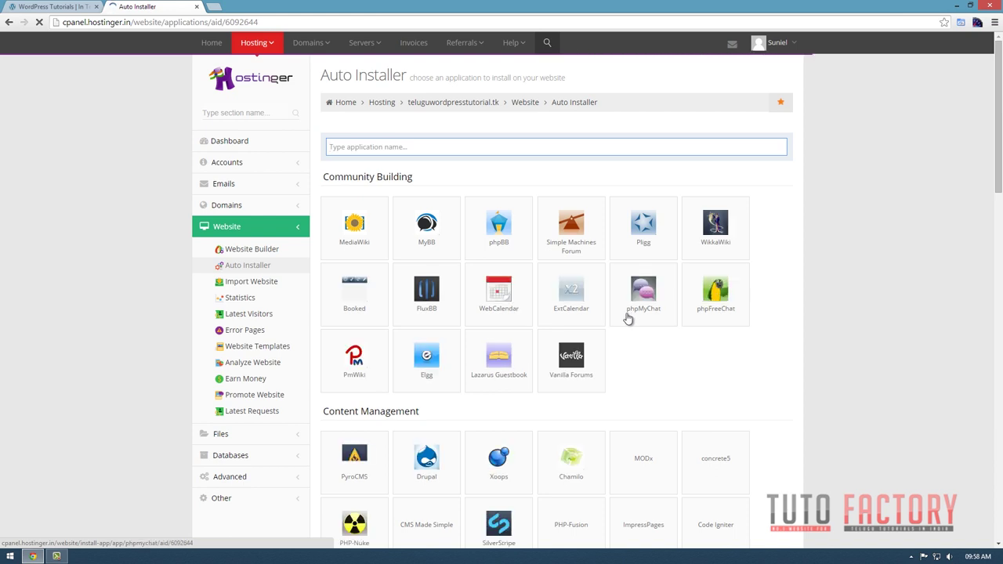
scroll(736, 365, down, 1)
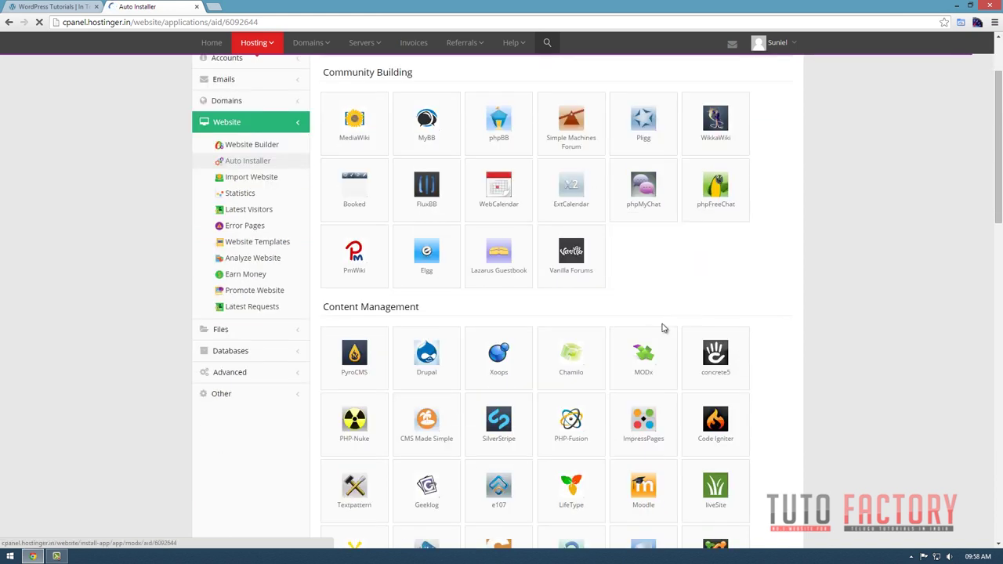
scroll(547, 314, down, 2)
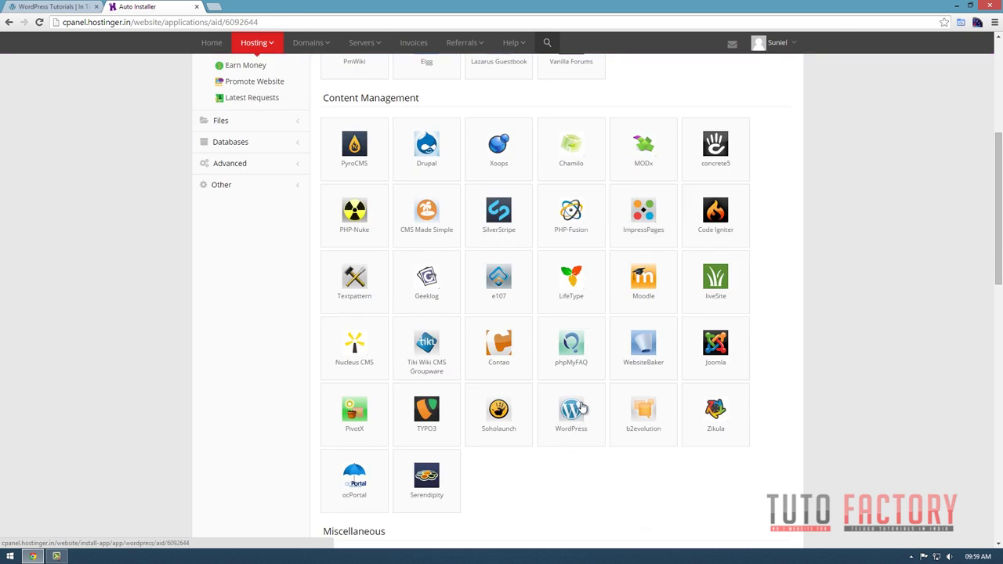
Choose WordPress and replace the administrator e-mail with the owner's e-mail address.
click(580, 415)
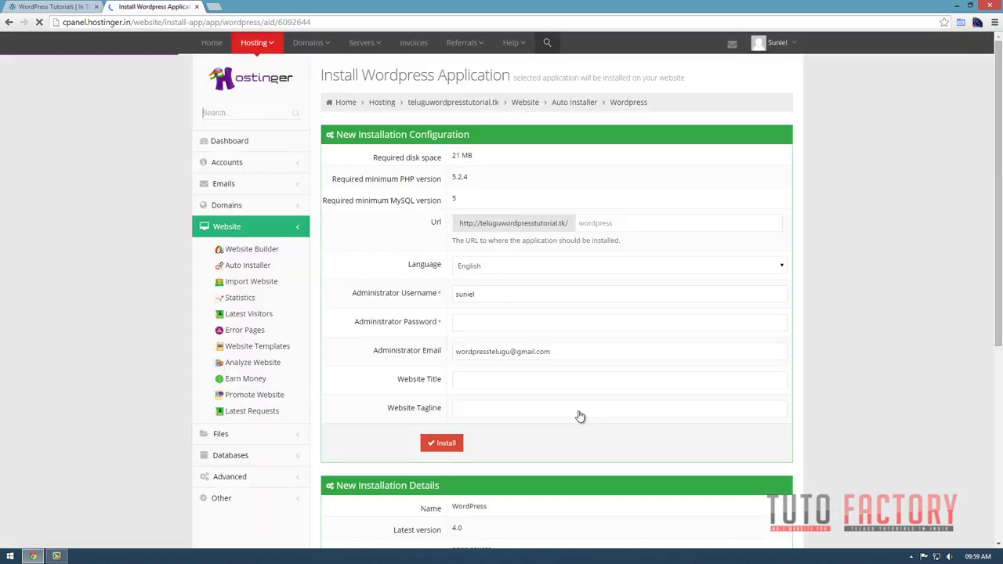
drag(590, 351, 381, 354)
click(589, 355)
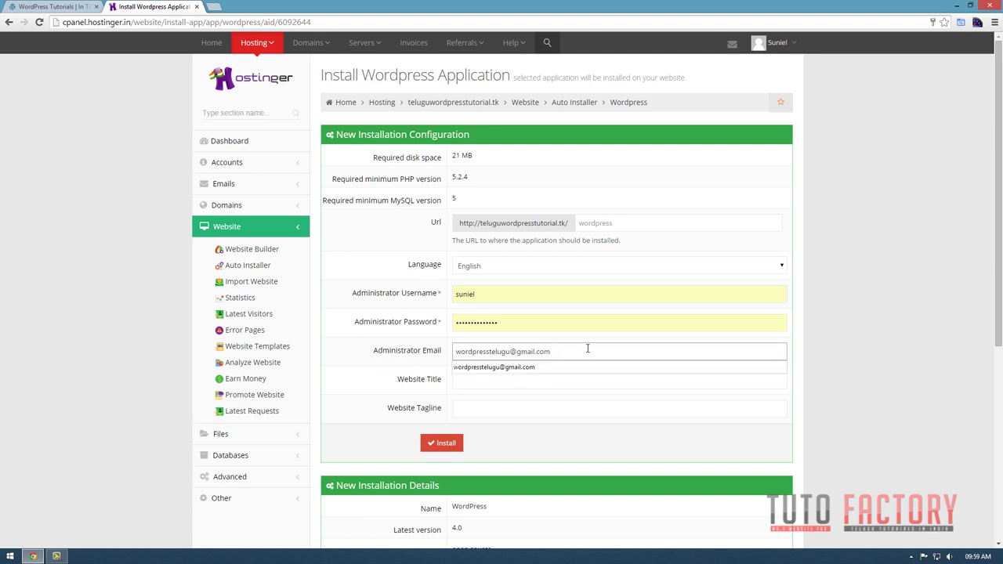
key(ctrl+a)
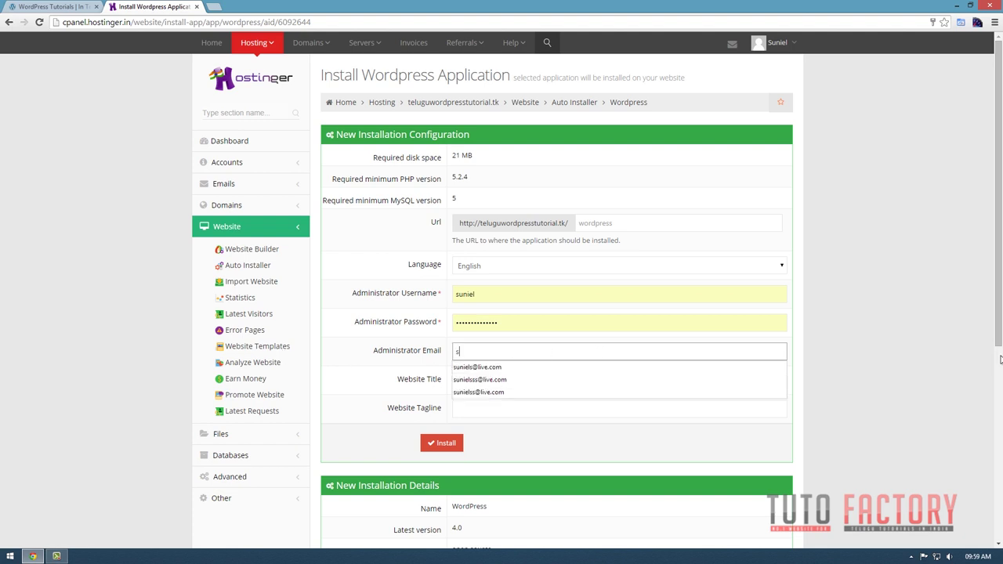
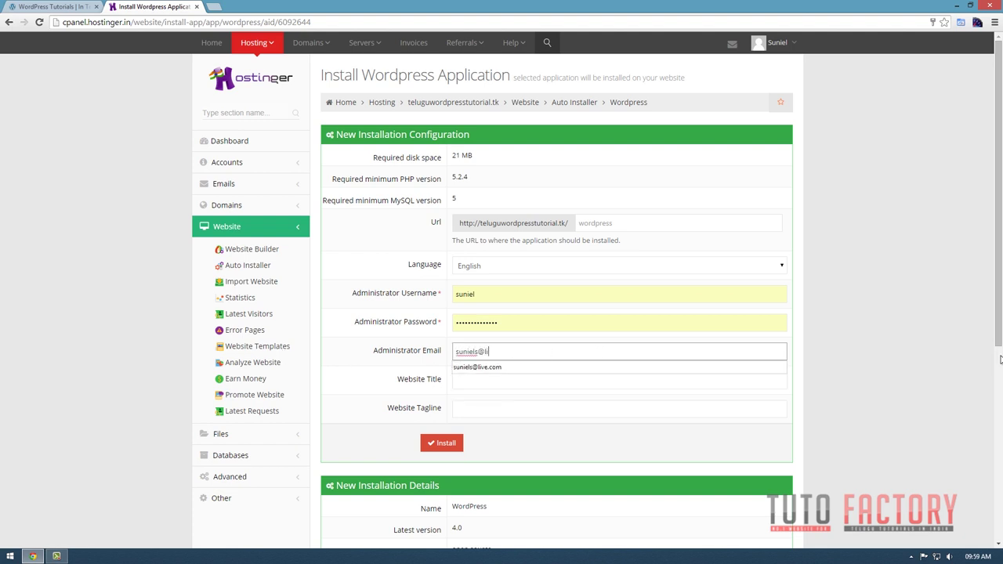
key(Tab)
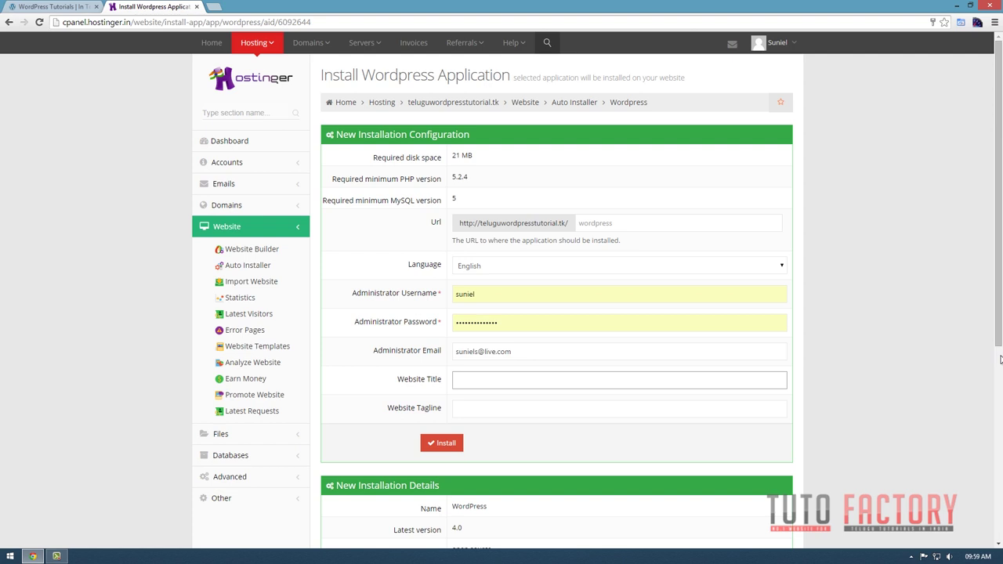
Set the Website Title to 'Wordpress Tutorials'.
text(Wordptr)
key(BackSpace)
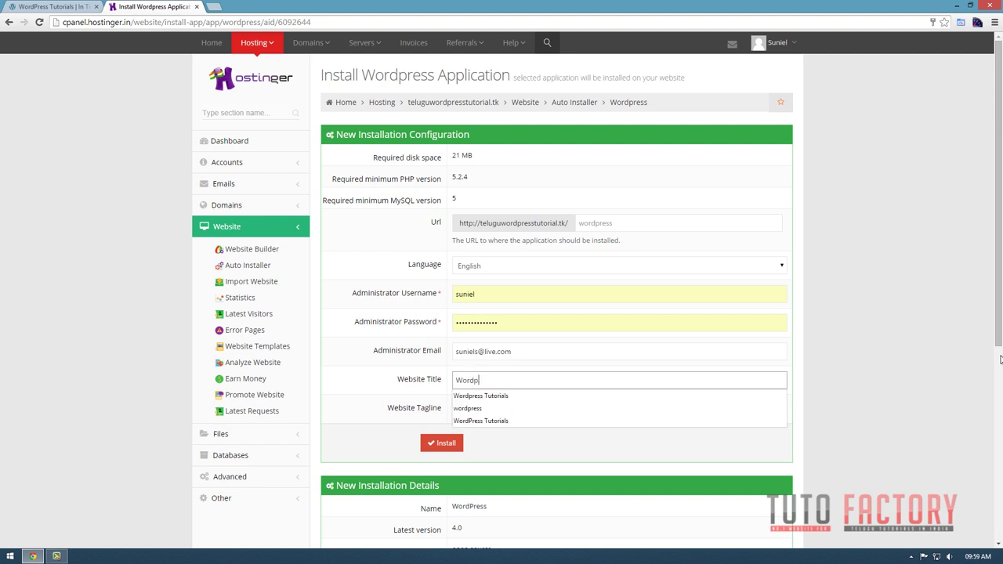
key(Down)
key(Return)
key(Tab)
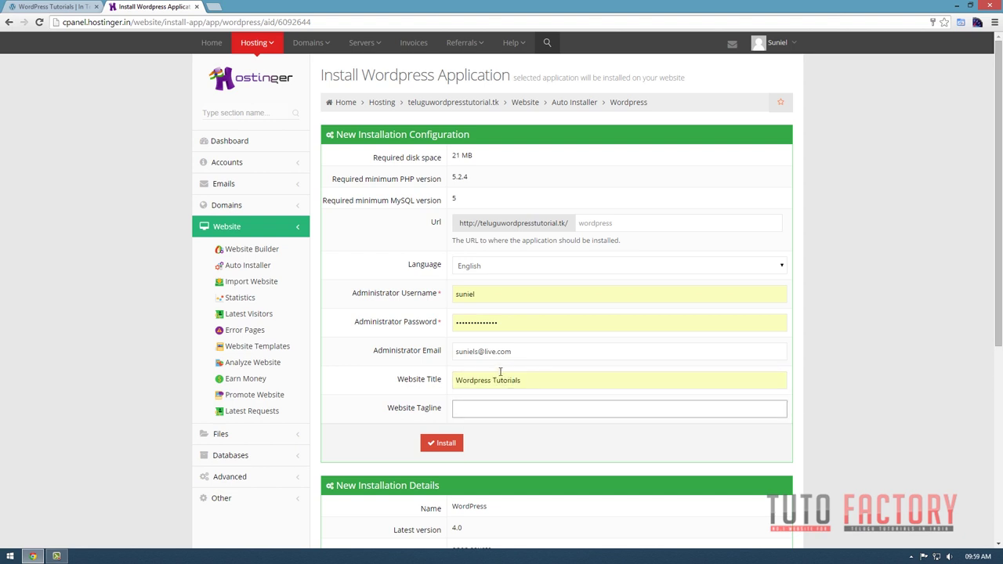
scroll(596, 352, down, 2)
scroll(626, 387, up, 2)
Enter the administrator username, clear the autofilled password, and start the WordPress installation.
click(490, 294)
double_click(451, 293)
click(539, 325)
double_click(545, 325)
double_click(510, 293)
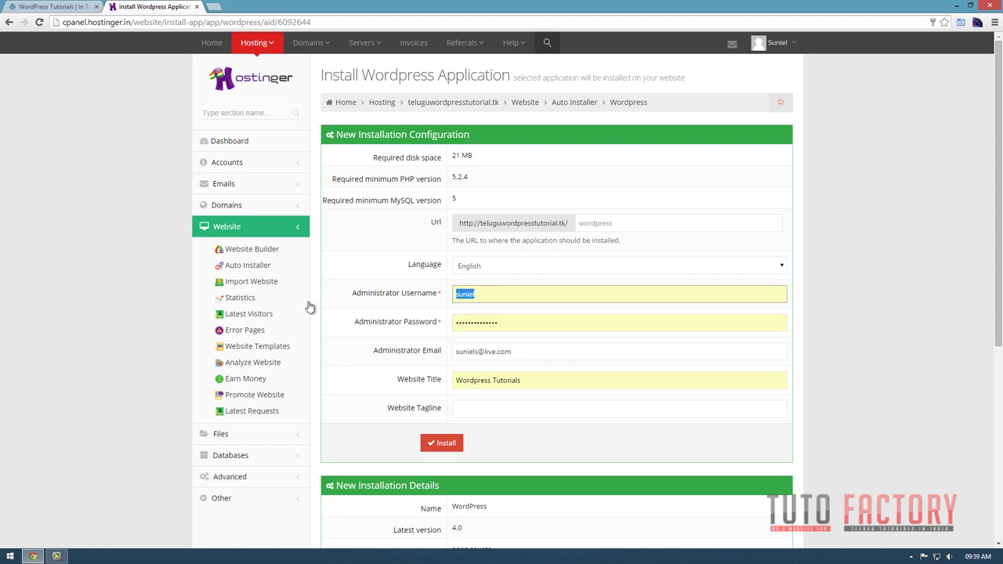
text(sunielk)
key(Tab)
key(BackSpace)
click(505, 293)
click(492, 322)
key(ctrl+a)
key(BackSpace)
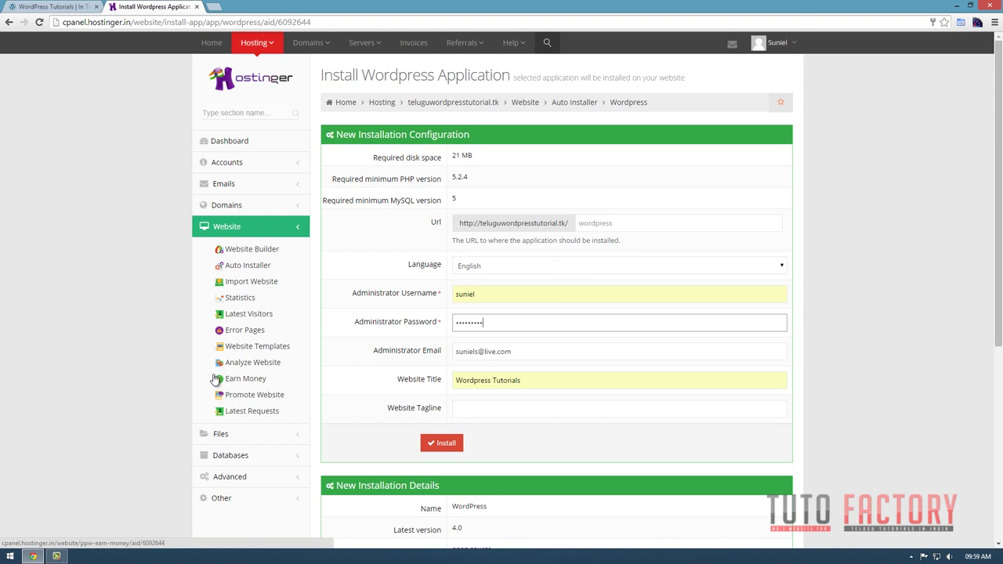
scroll(238, 392, down, 2)
click(444, 286)
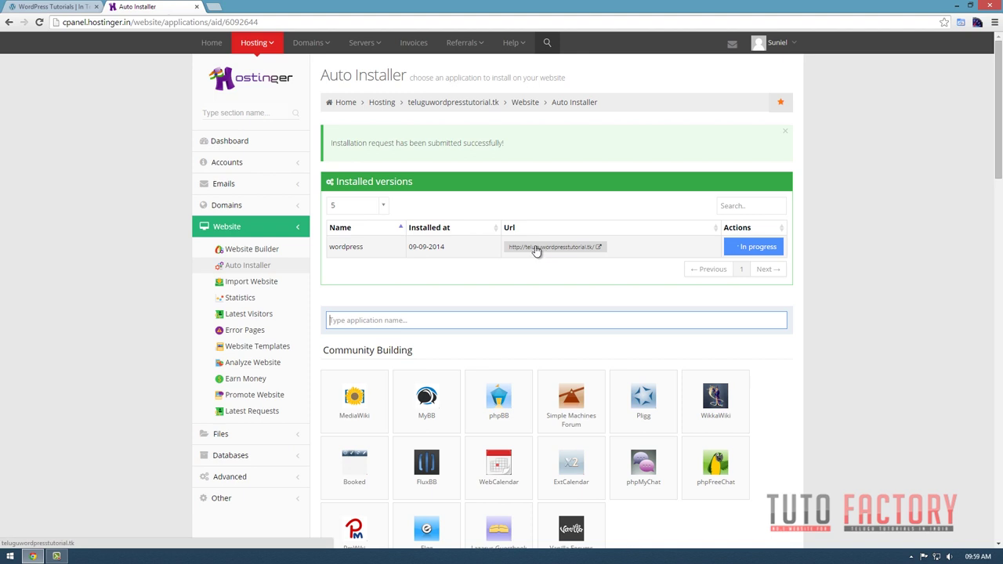
Open the new teluguwordpresstutorial.tk site in a new tab and close the Auto Installer tab.
click(557, 248)
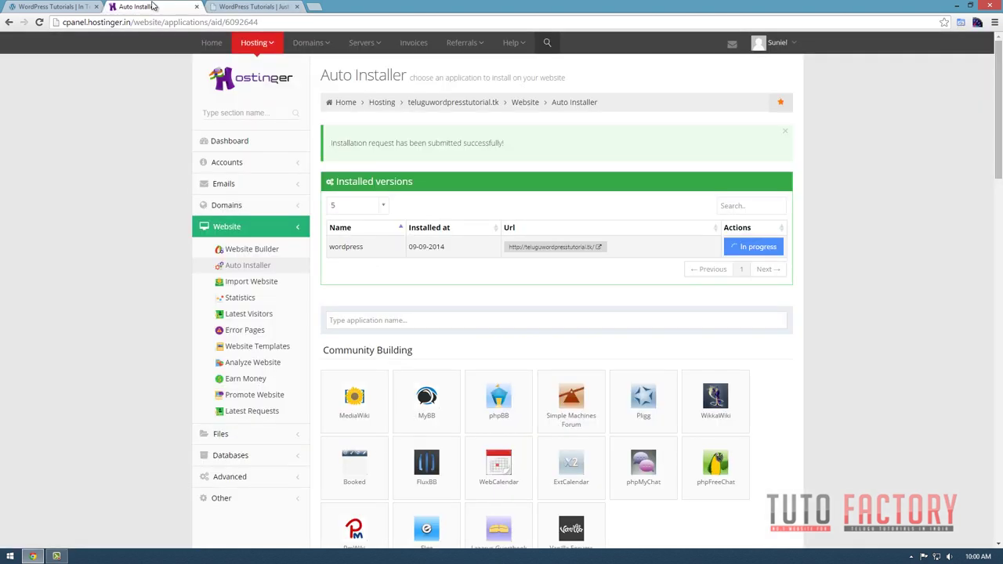
click(140, 8)
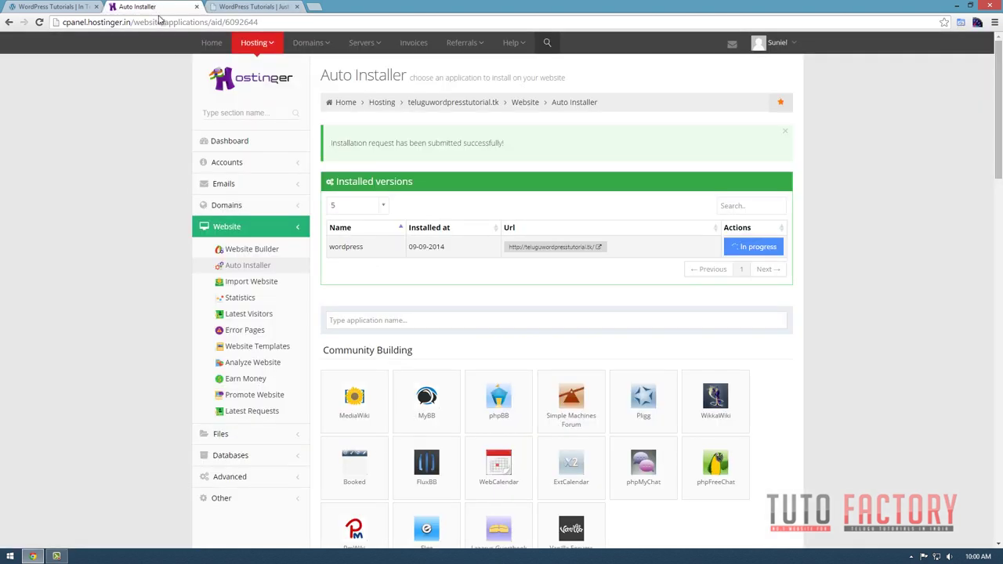
click(198, 6)
click(172, 24)
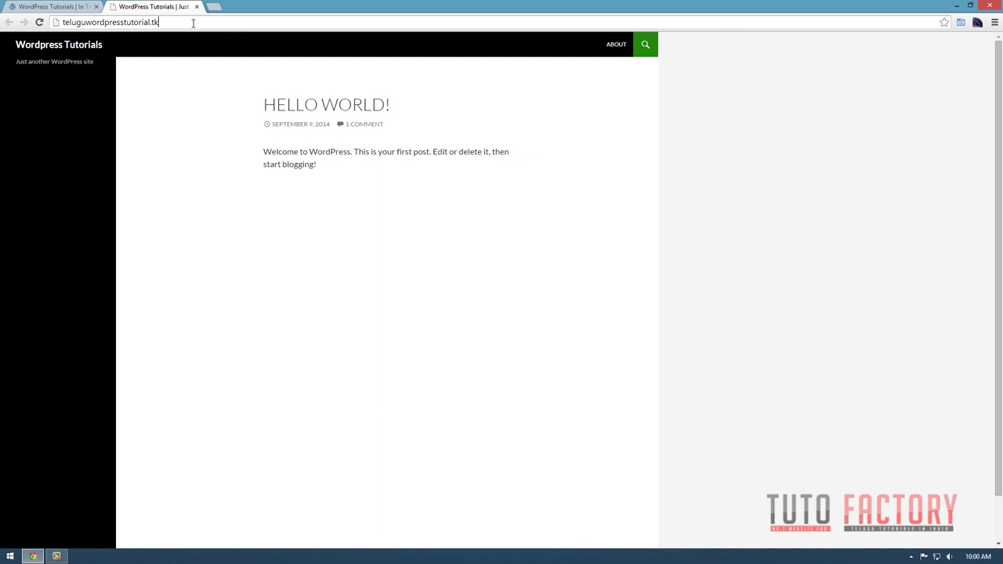
Go to the site's /admin address and run the WordPress database update.
text(/admin)
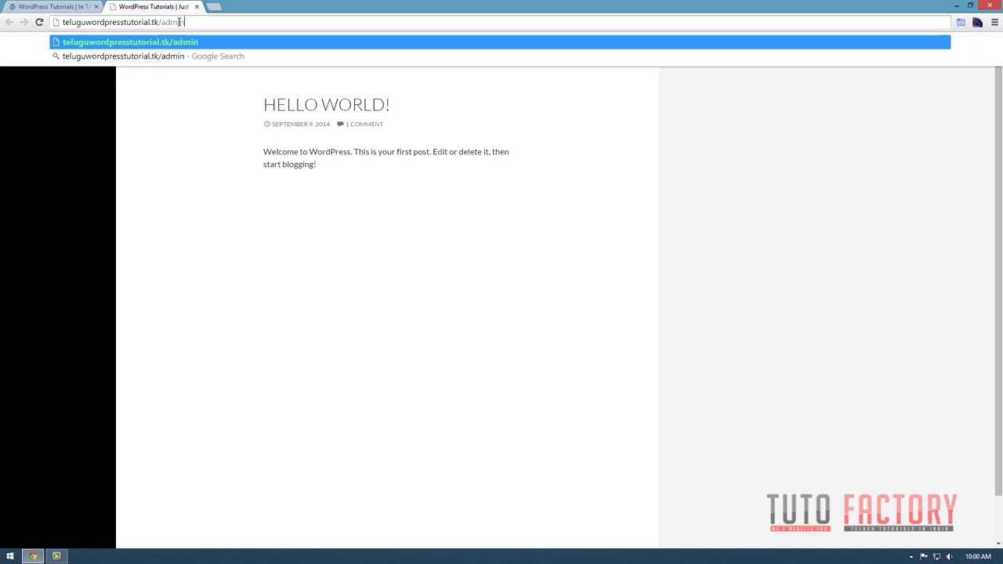
key(Return)
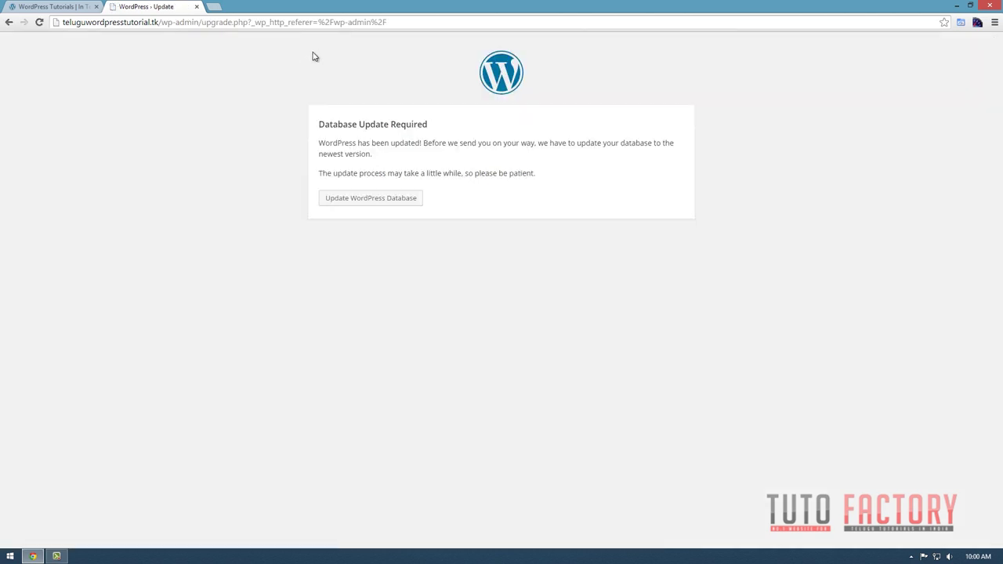
click(354, 201)
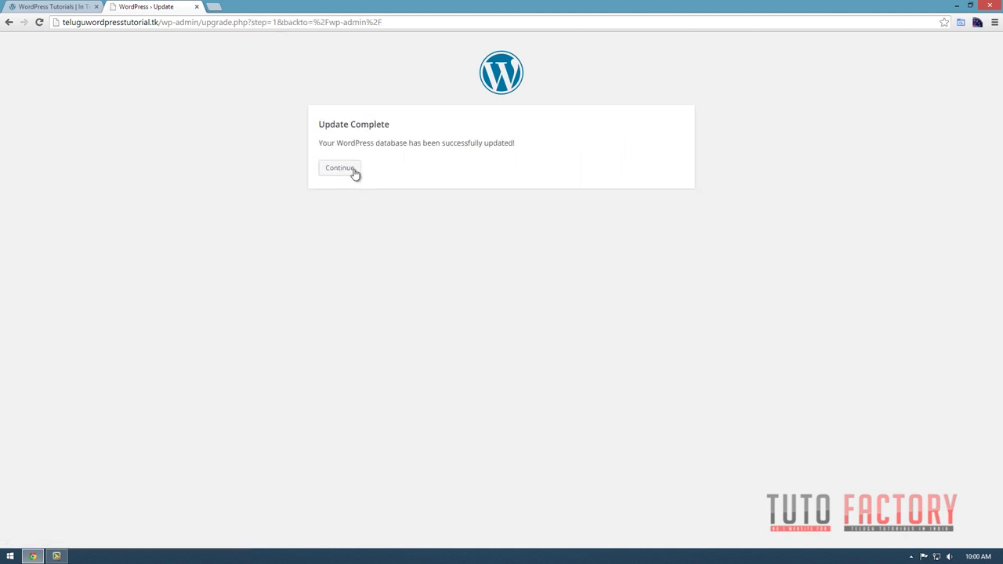
click(348, 169)
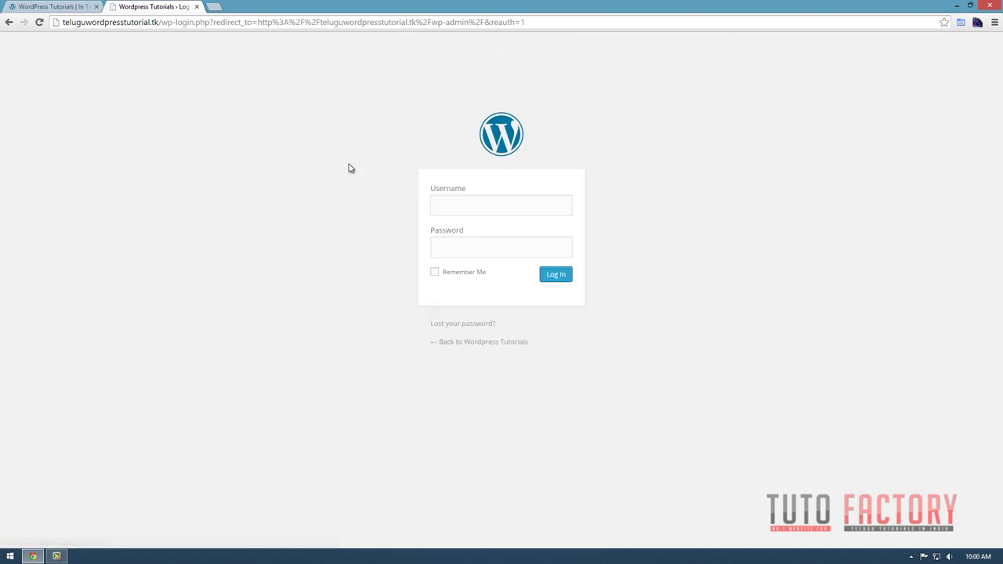
Log in with the administrator username and password, with Remember Me ticked.
click(514, 210)
text(suniel)
key(Tab)
text(s)
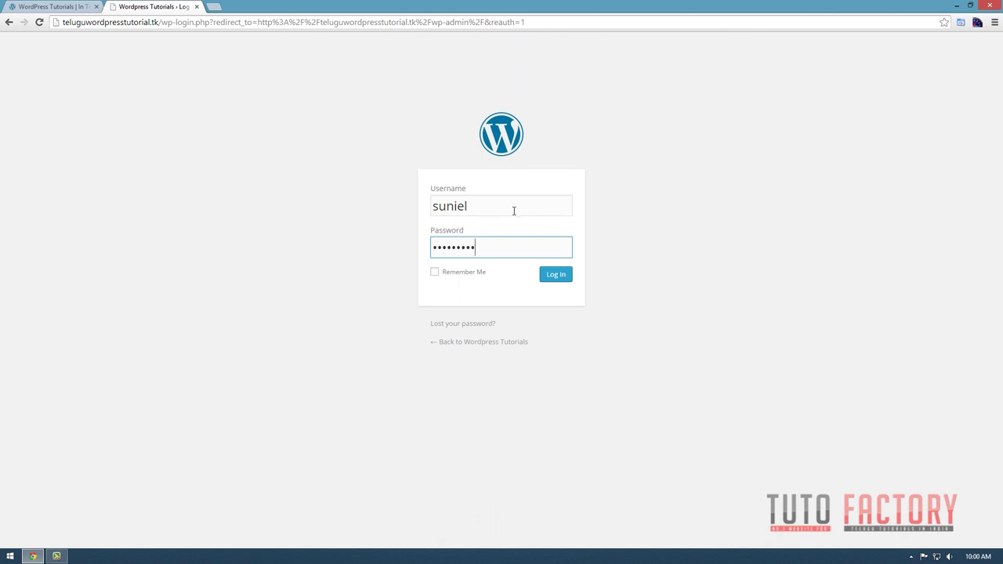
click(462, 274)
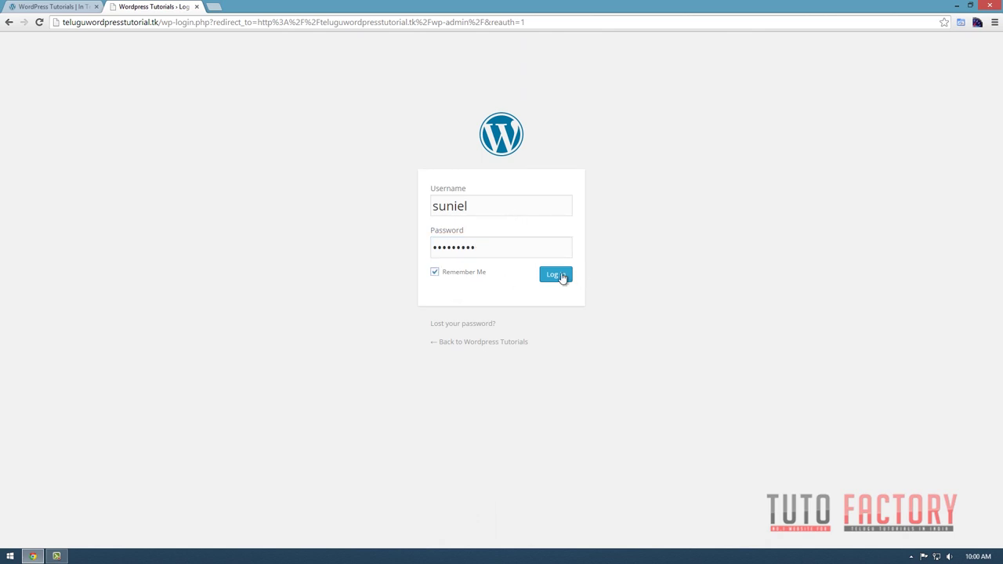
click(551, 277)
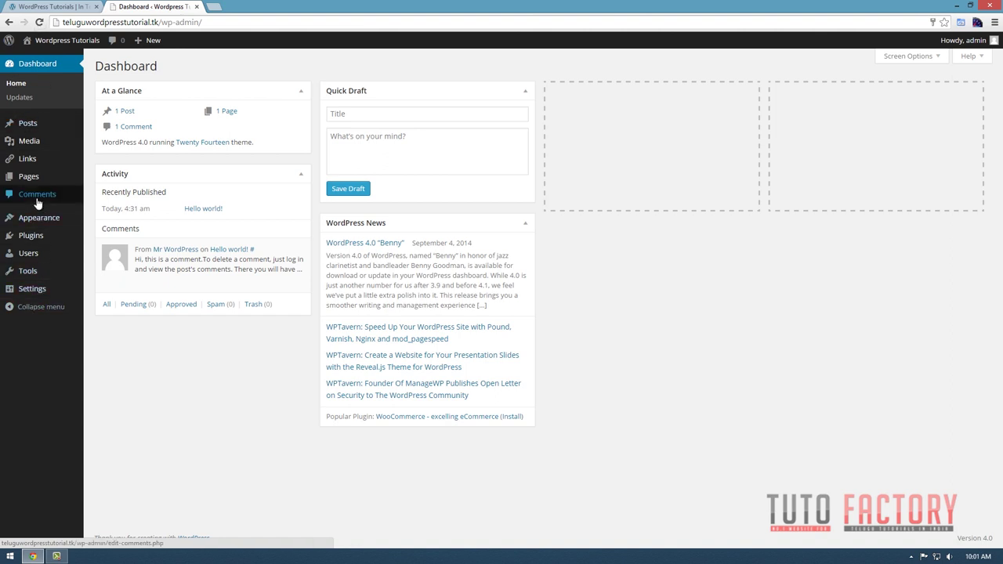
Open Appearance > Themes, dismiss the Live Widget Previews notice, and go to Add New themes.
mouse_move(63, 225)
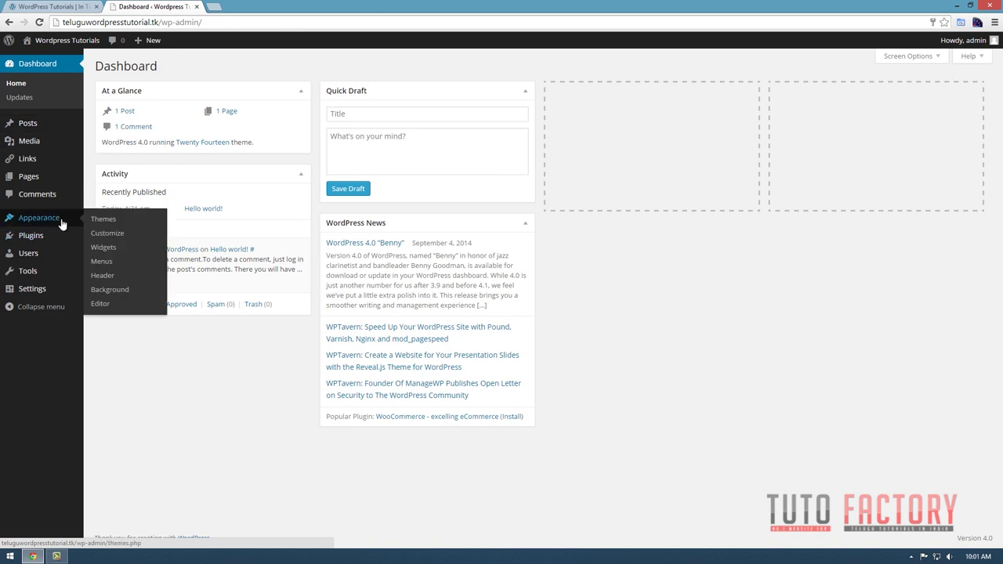
click(112, 222)
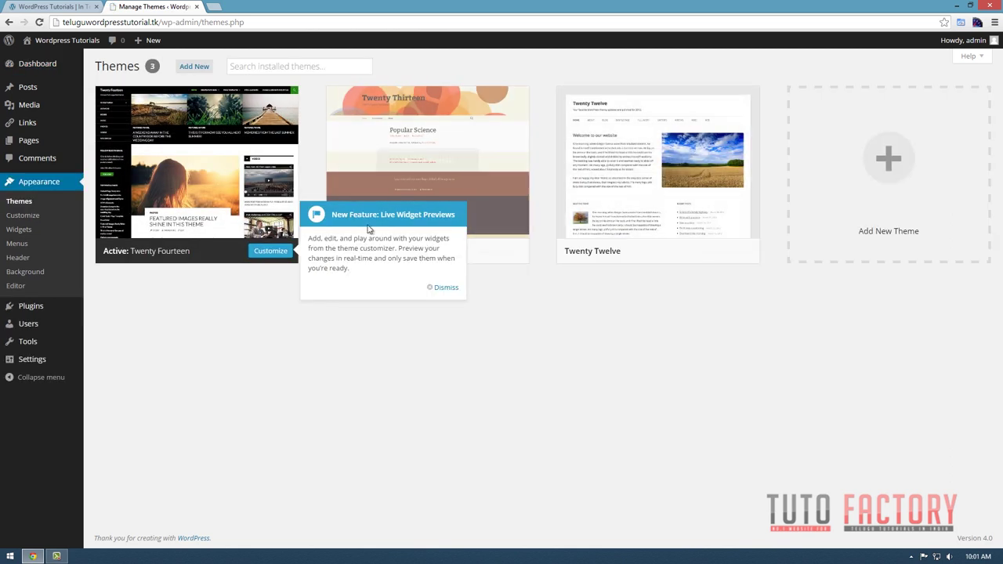
click(444, 288)
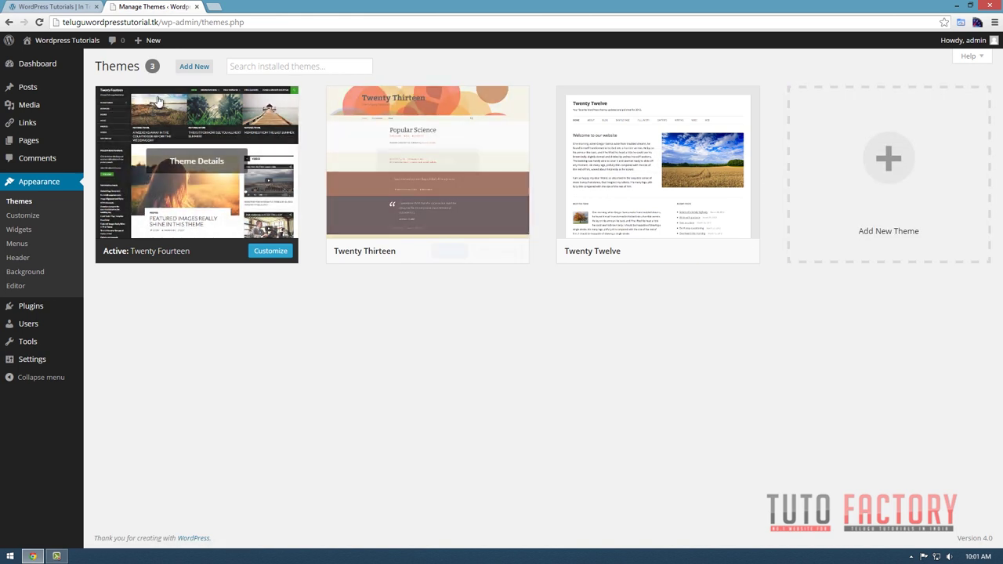
click(191, 68)
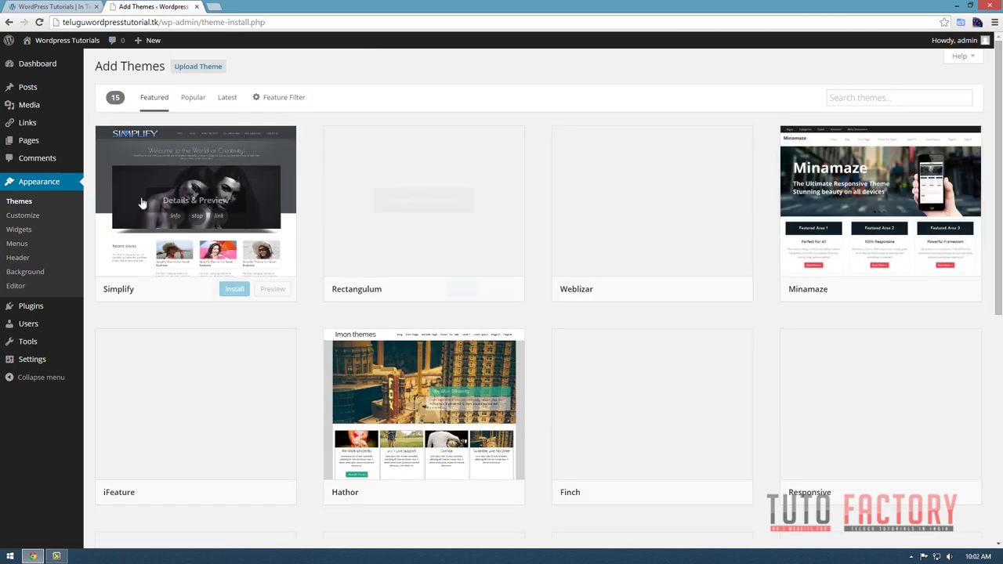
scroll(889, 469, down, 2)
scroll(890, 470, down, 2)
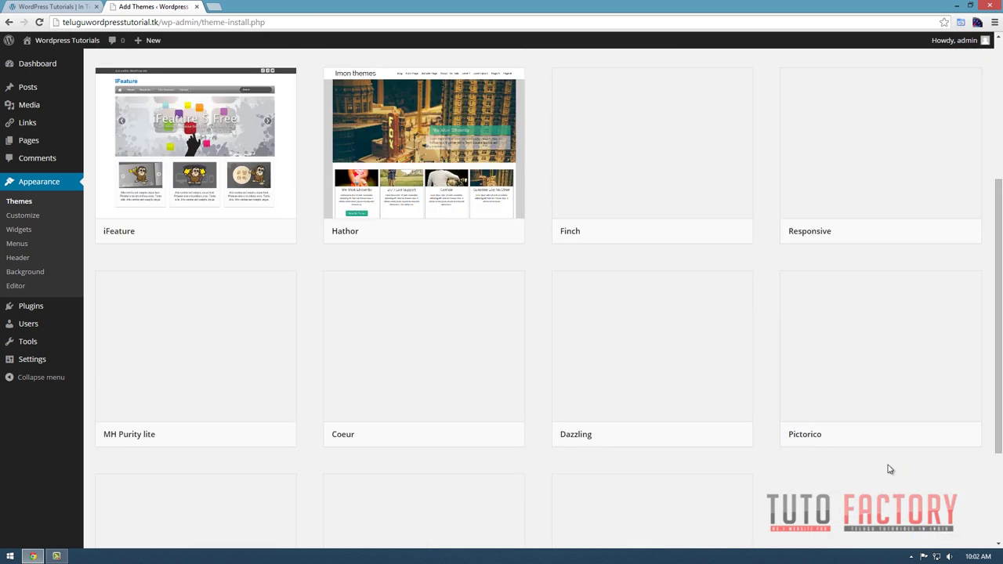
scroll(888, 465, up, 4)
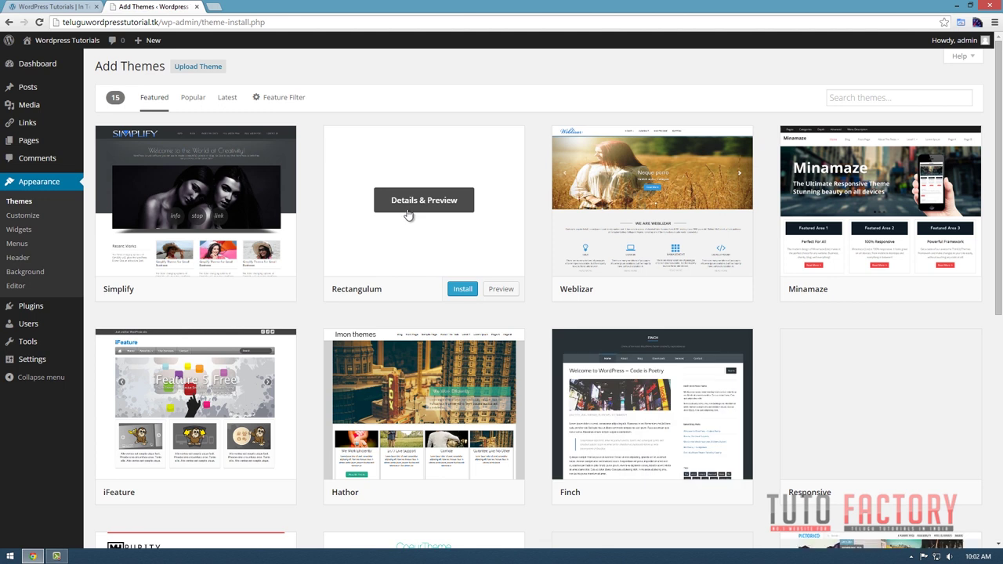
click(957, 289)
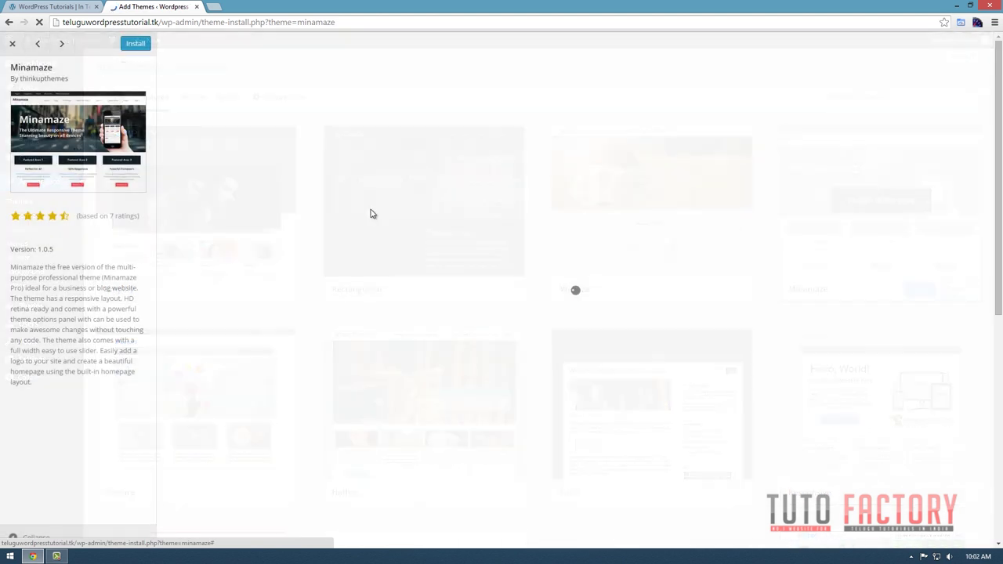
scroll(625, 322, down, 15)
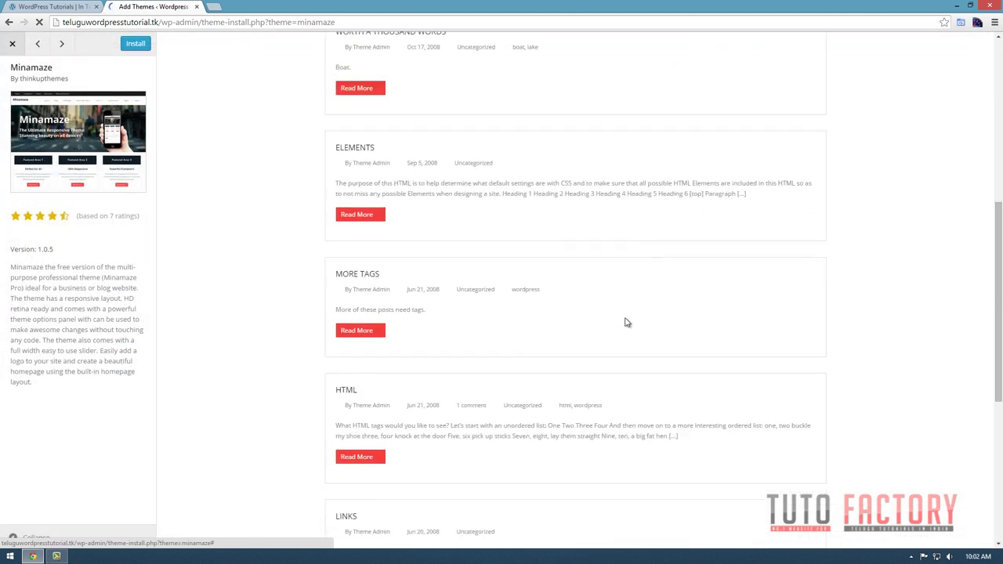
drag(492, 536, 651, 538)
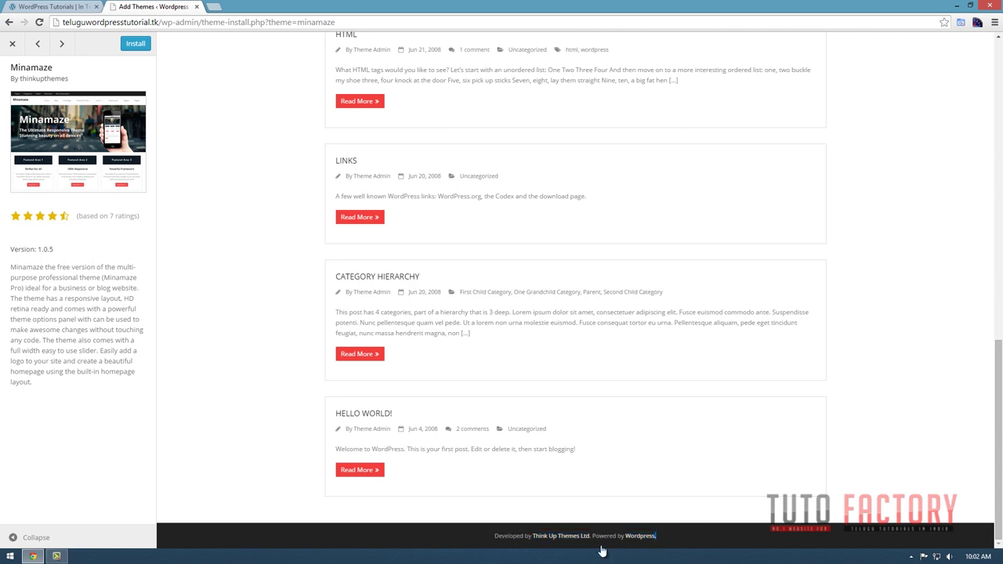
click(492, 539)
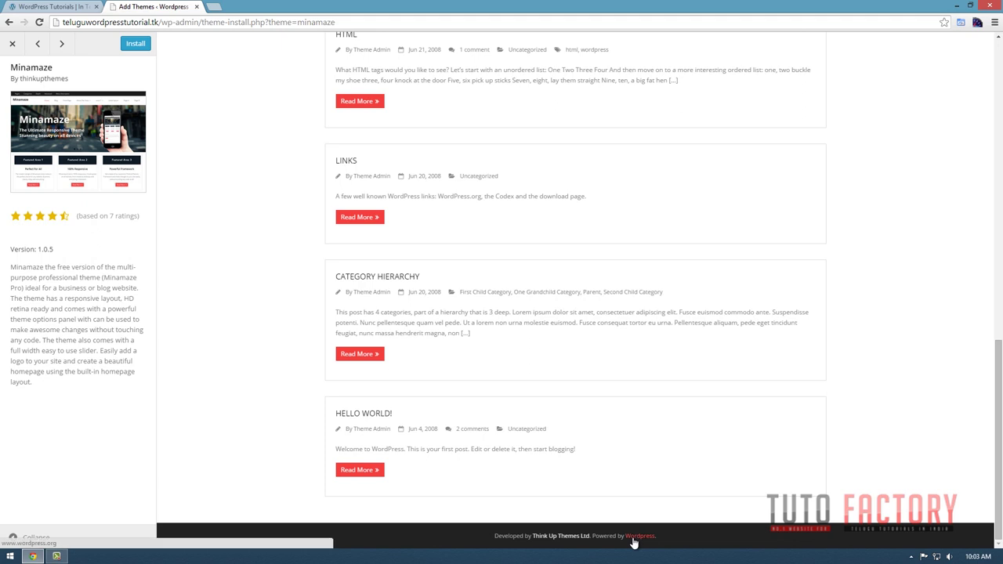
scroll(633, 540, up, 8)
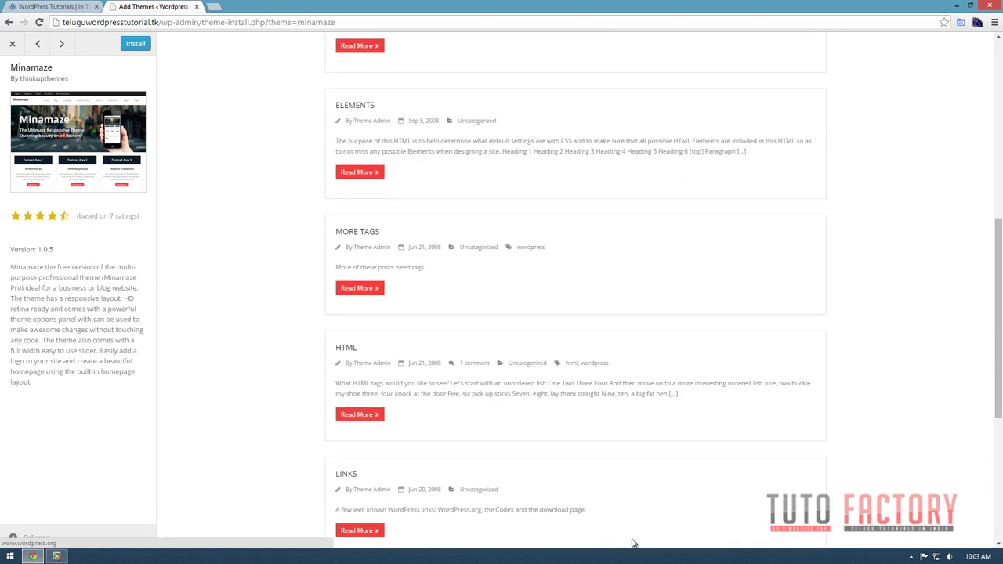
scroll(627, 542, up, 3)
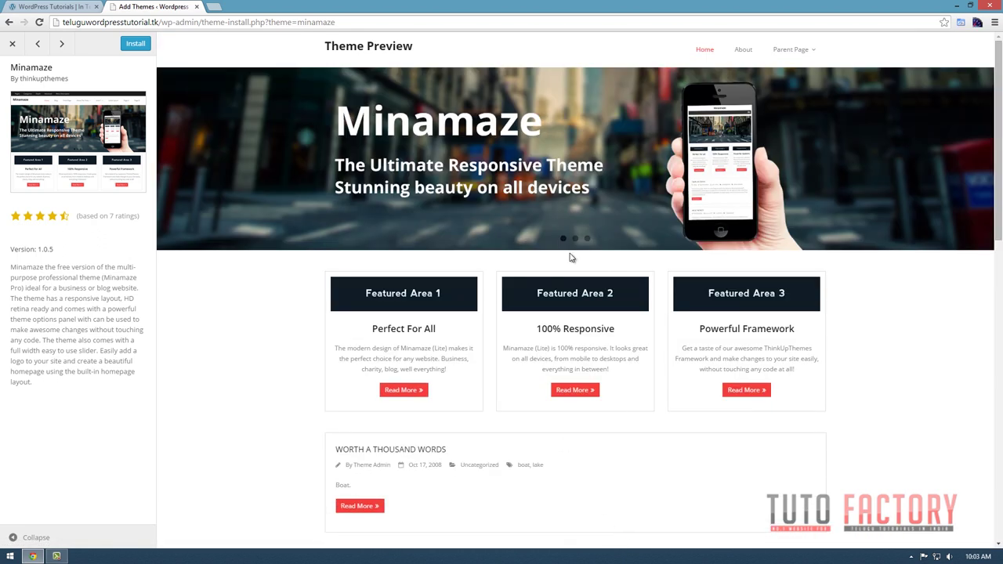
click(13, 43)
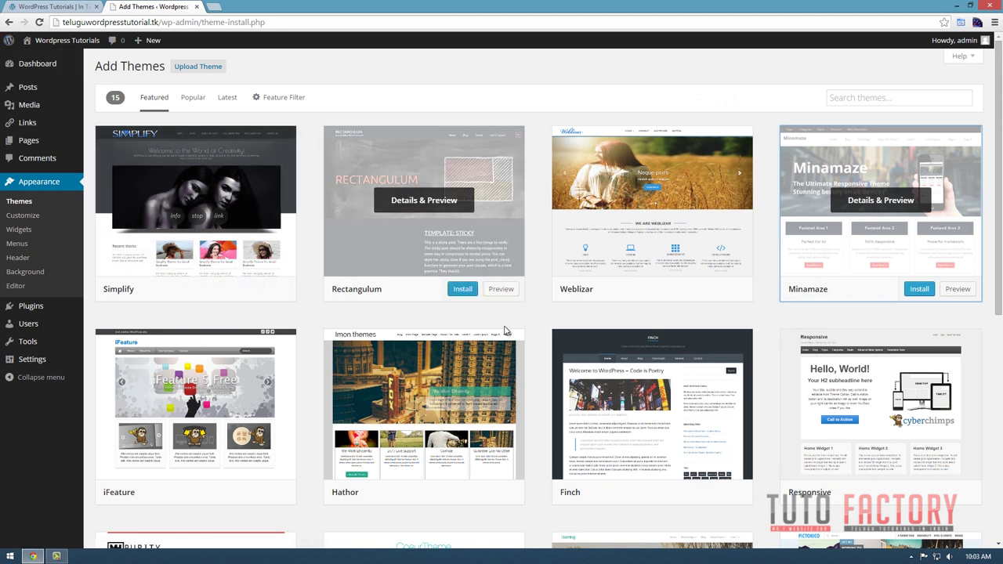
Reload the WordPress Tutorials website, then return to the Add Themes page.
click(45, 6)
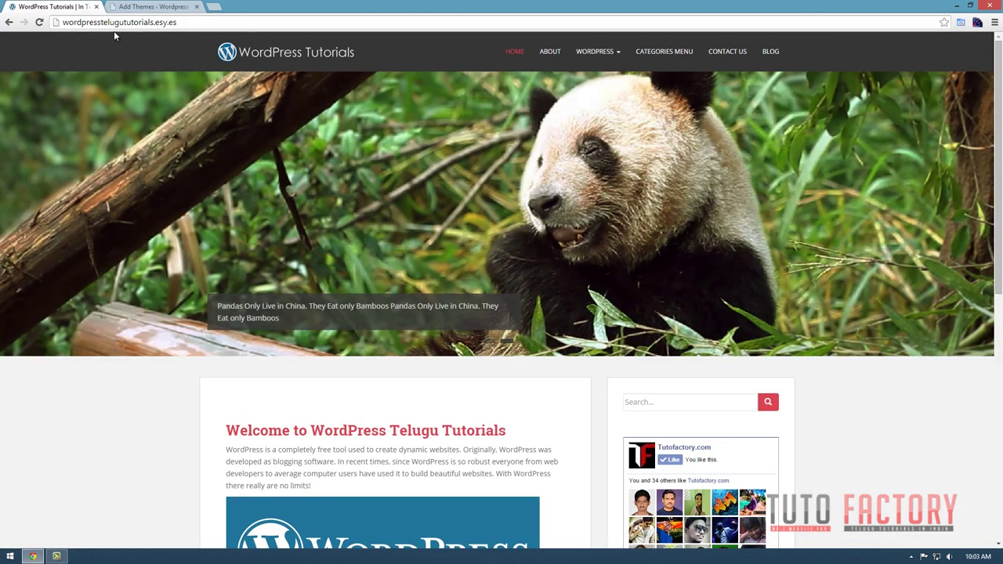
scroll(423, 288, down, 6)
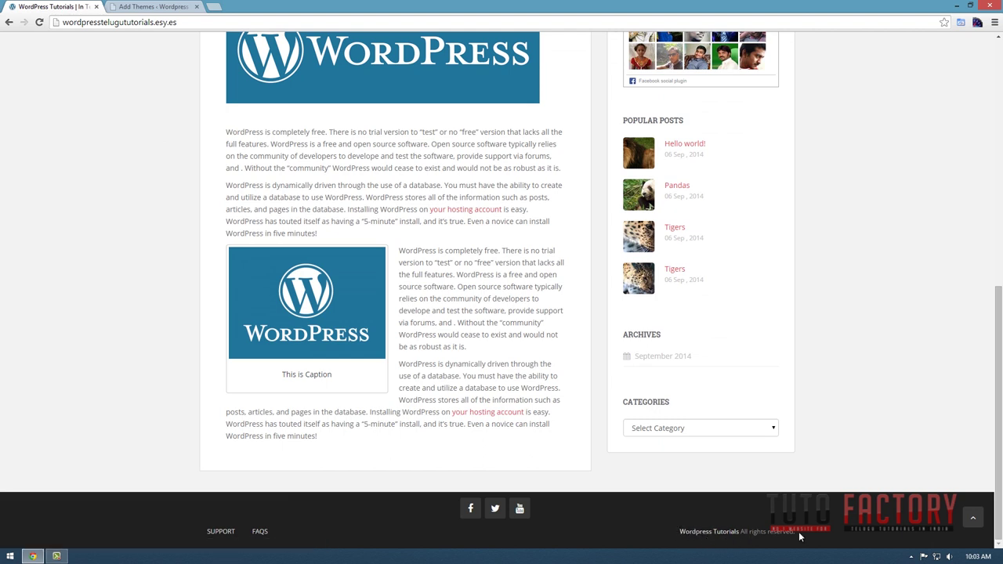
scroll(797, 531, up, 8)
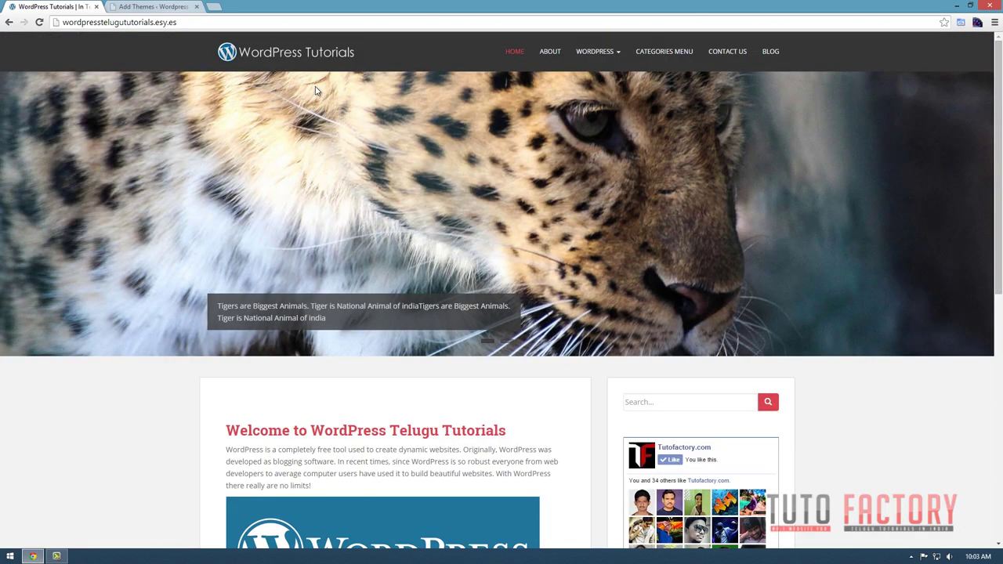
click(127, 22)
key(Return)
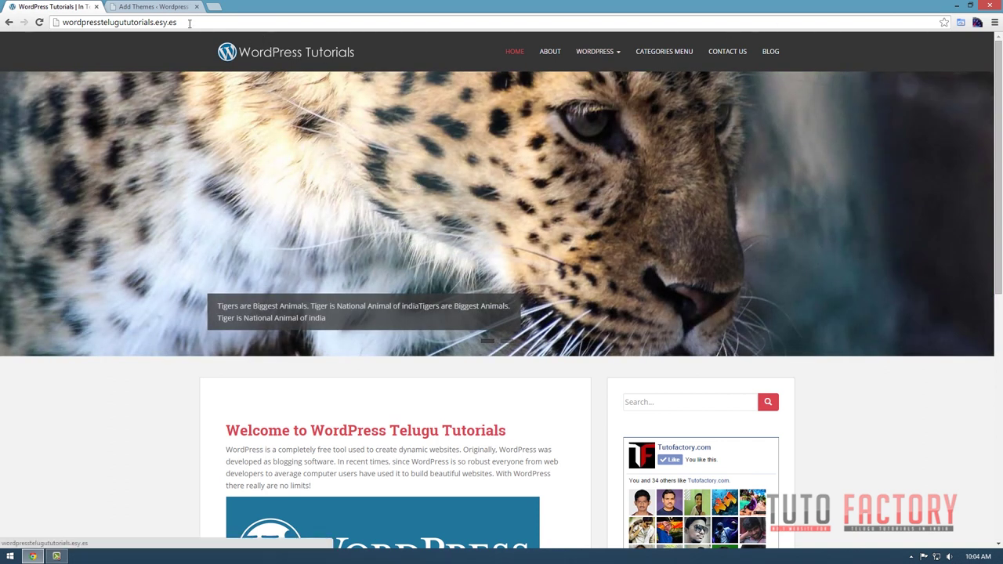
click(149, 8)
Upload sparkling.1.6.0.zip from the Desktop's WordPress folder and install it as a theme.
click(207, 67)
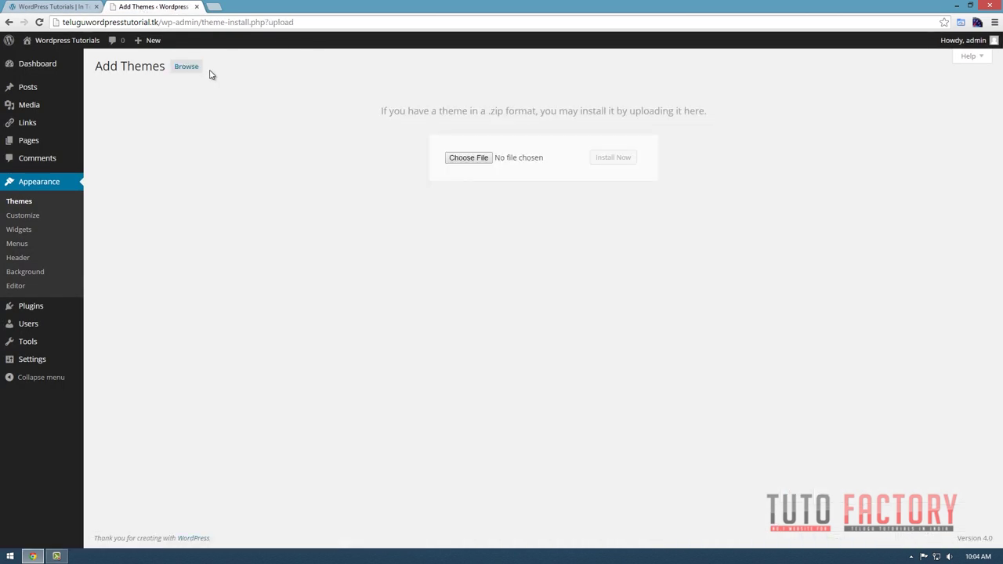
click(493, 159)
click(41, 73)
scroll(140, 186, down, 2)
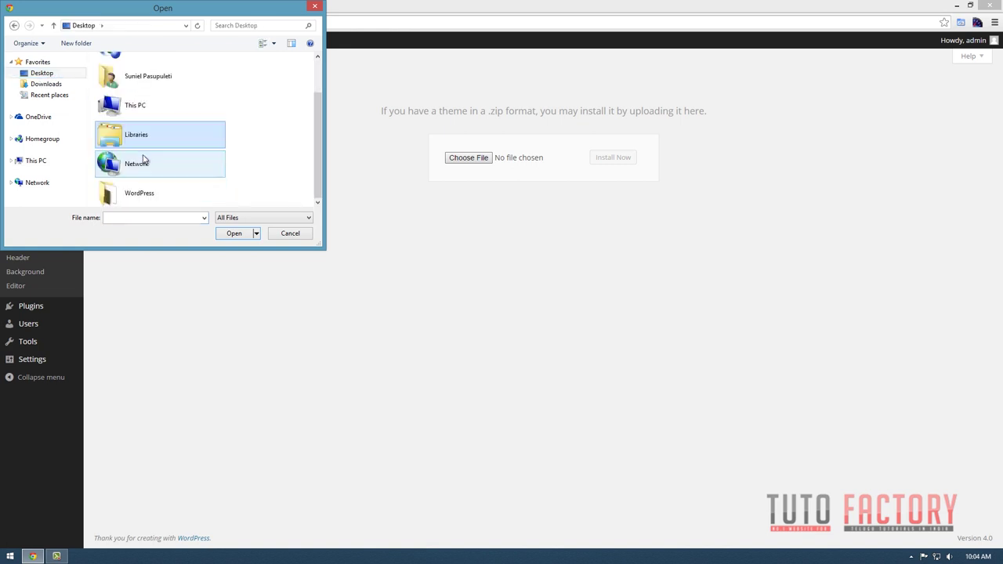
double_click(141, 194)
drag(317, 243, 437, 395)
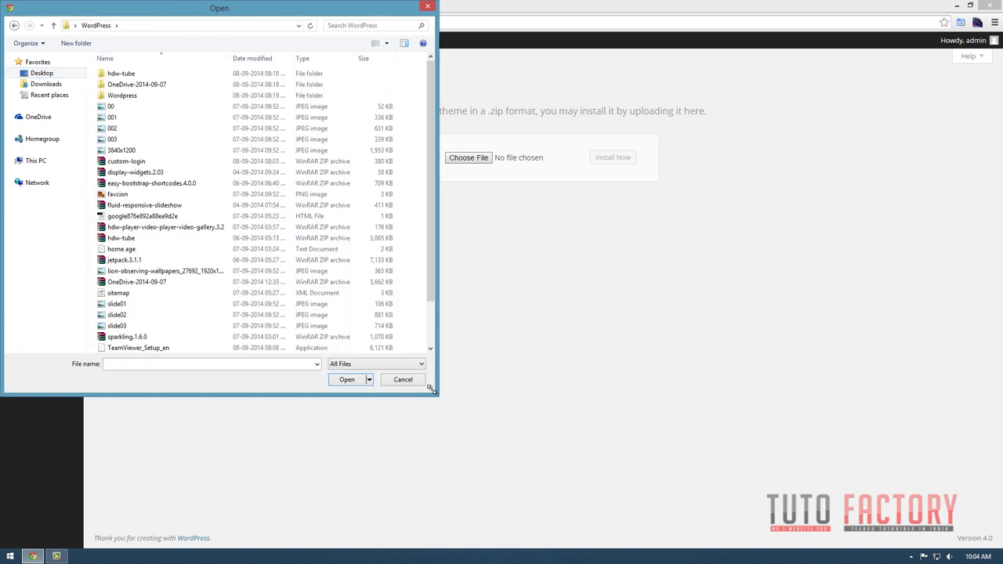
click(42, 139)
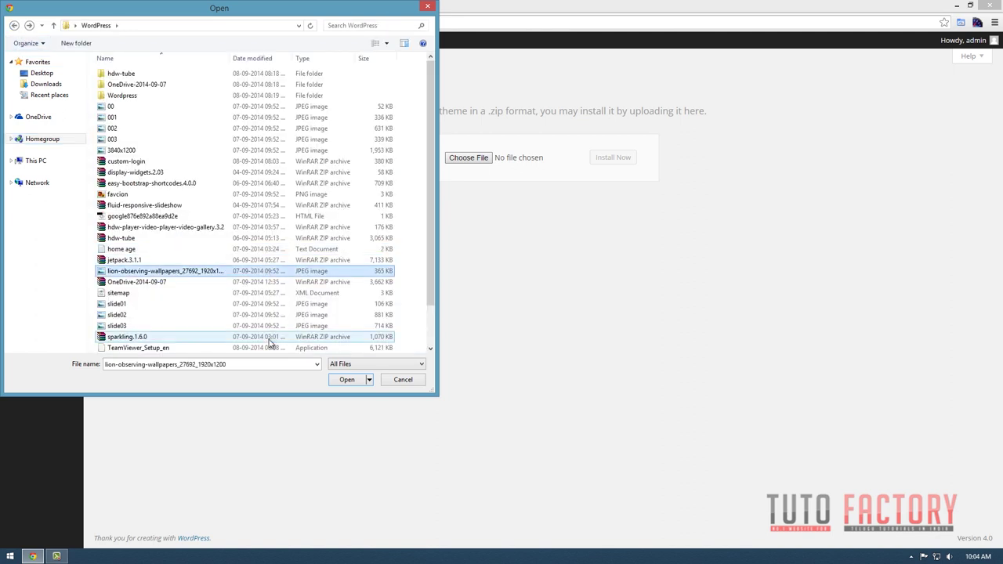
scroll(125, 317, down, 2)
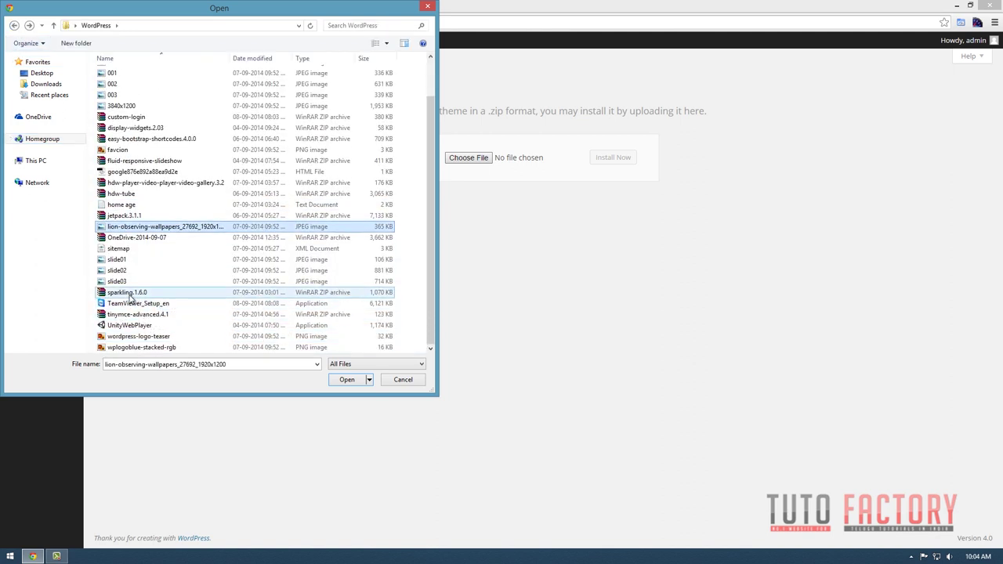
double_click(130, 294)
click(621, 163)
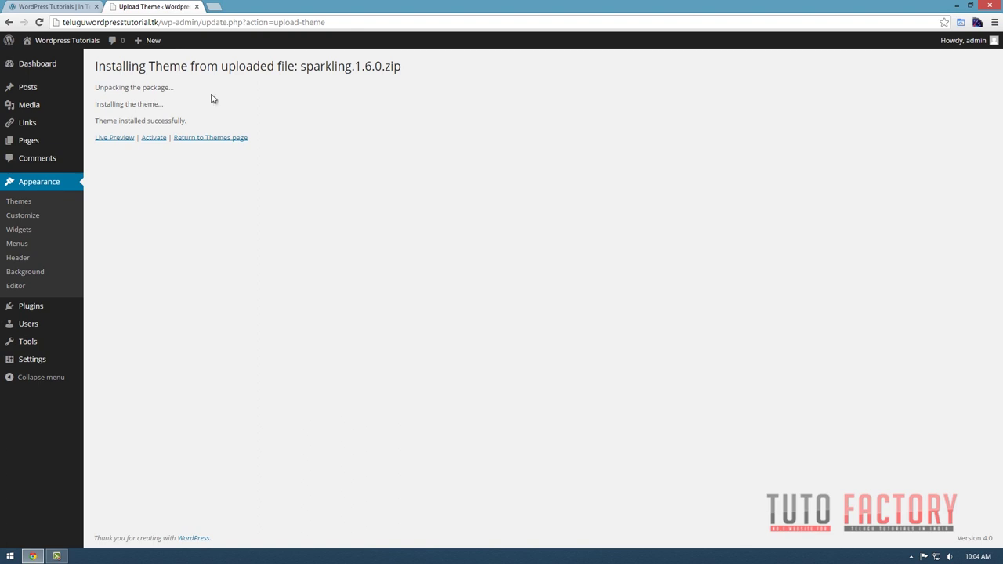
Activate the newly installed Sparkling theme.
click(155, 138)
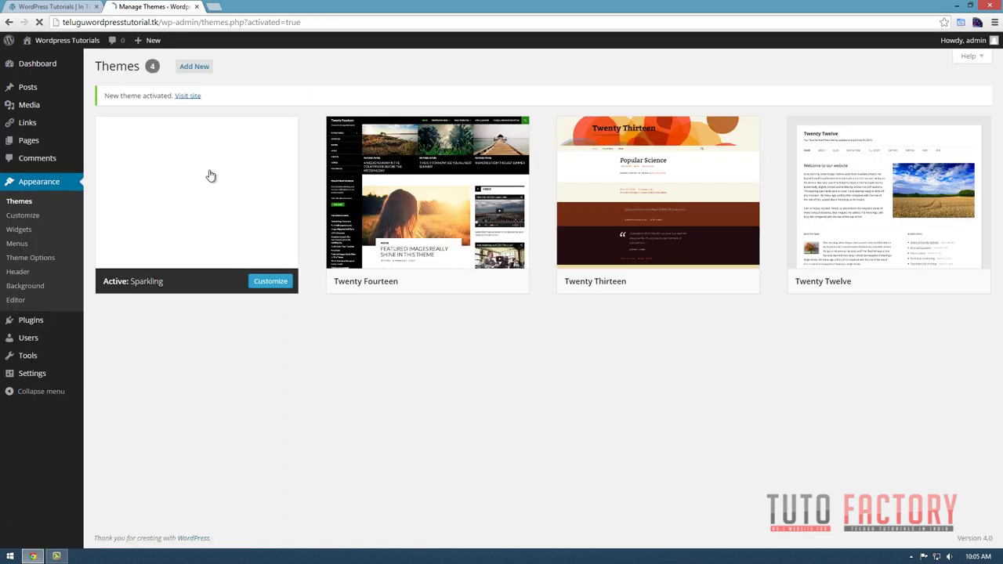
View the live Sparkling-themed site in a new tab, then return to Manage Themes.
mouse_move(54, 40)
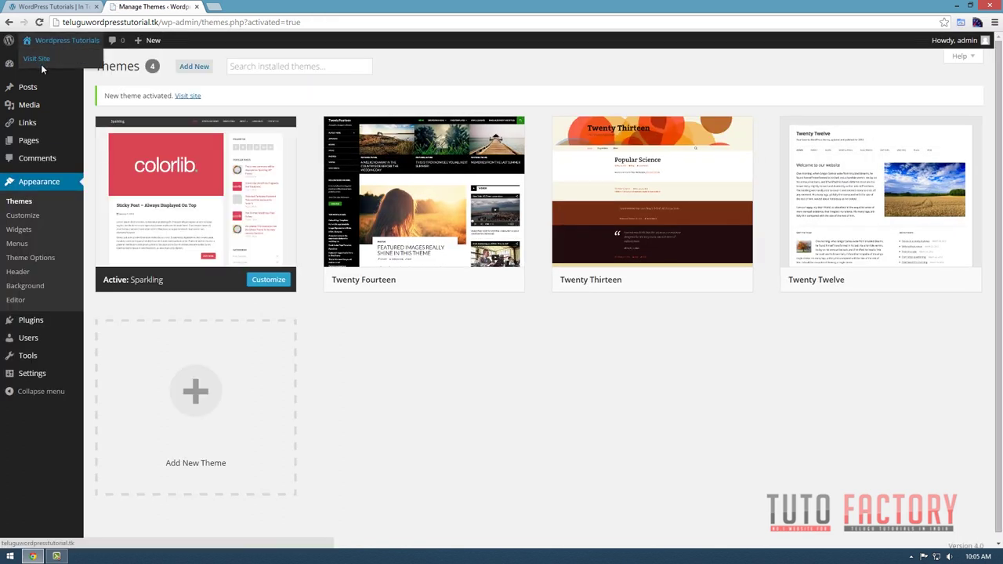
middle_click(43, 63)
click(222, 10)
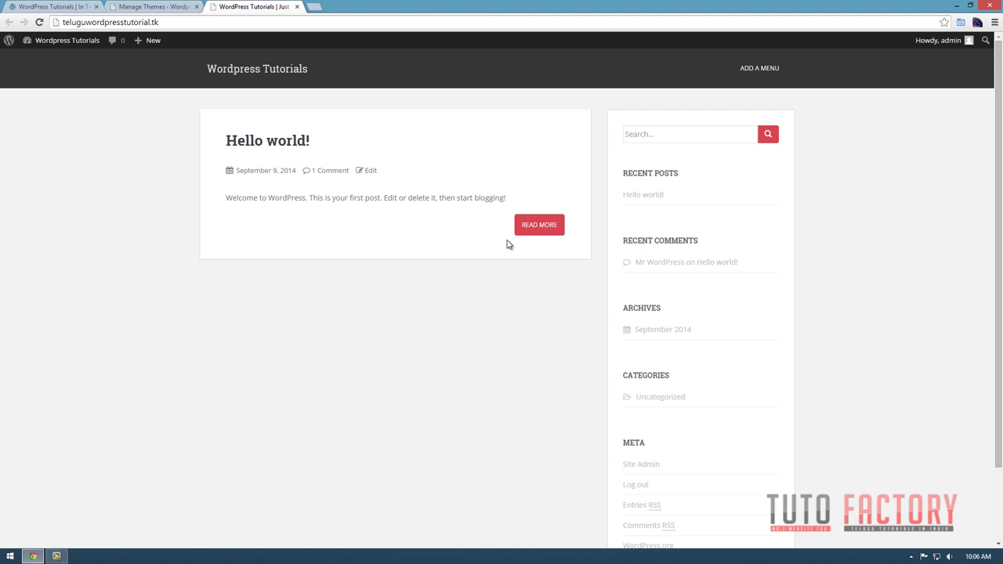
click(129, 7)
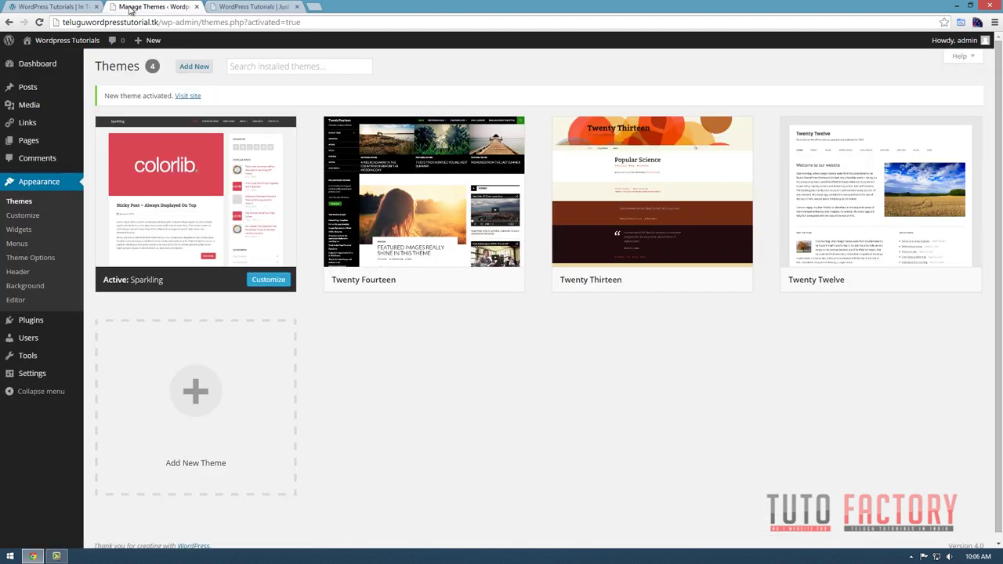
Go to Pages and start a new page with Add New.
click(24, 145)
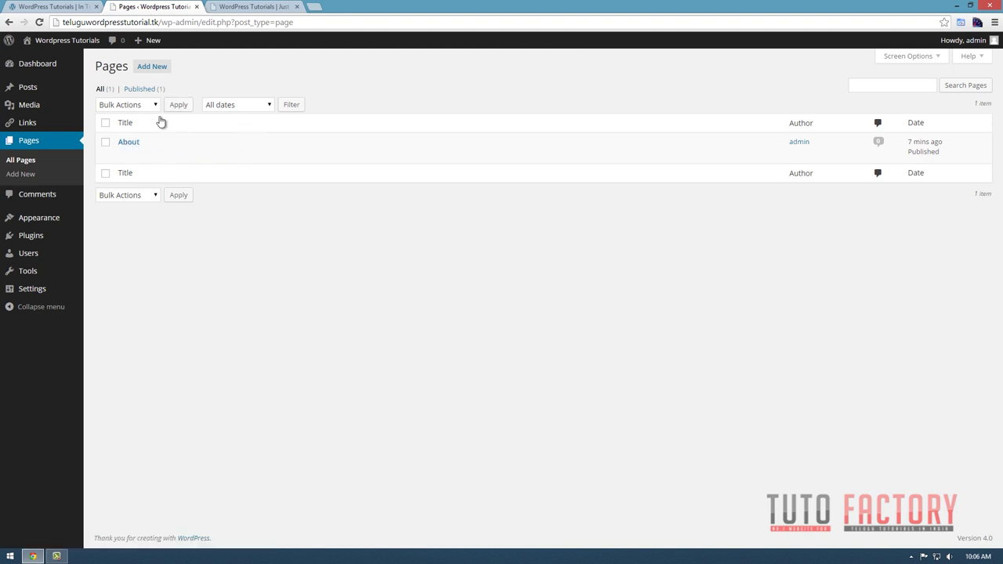
click(163, 70)
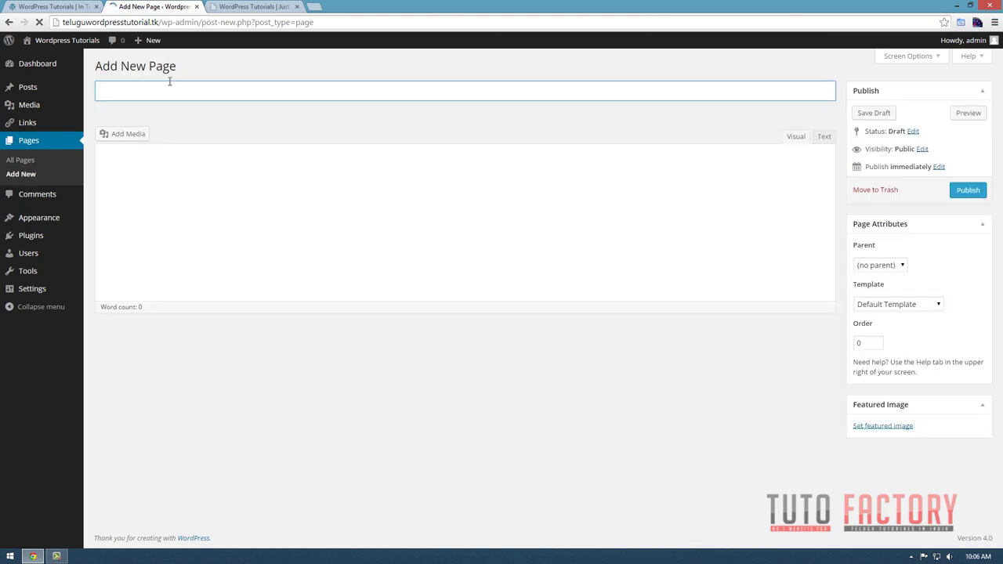
Title the page 'Home', save it as a draft, and enter 'asdsadaddada' as body text.
text(Home)
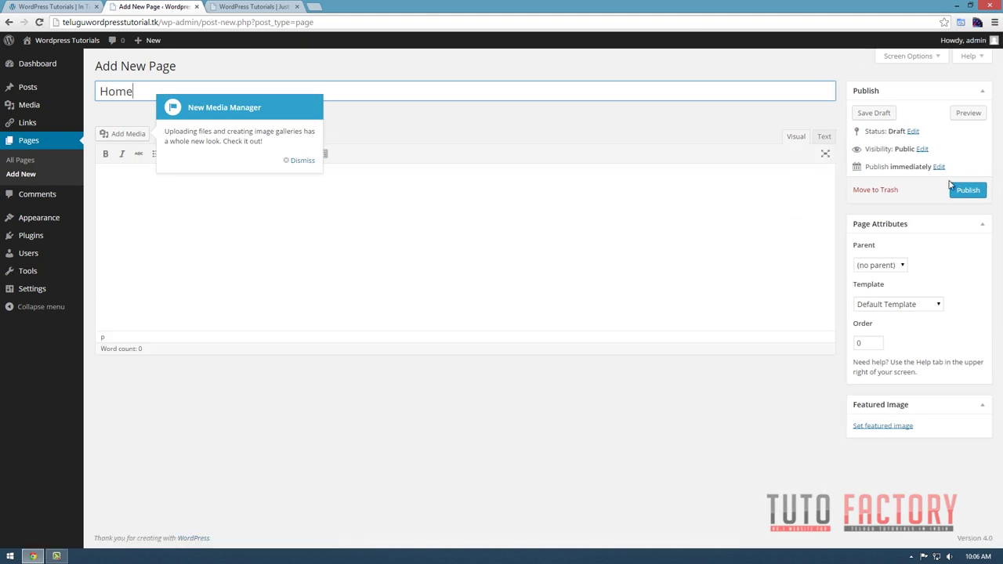
click(968, 192)
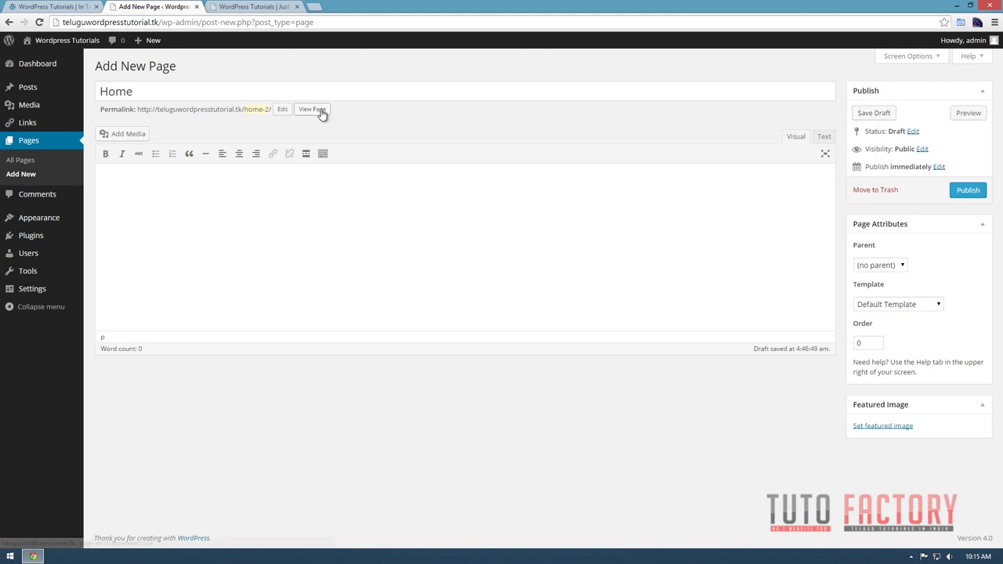
click(257, 97)
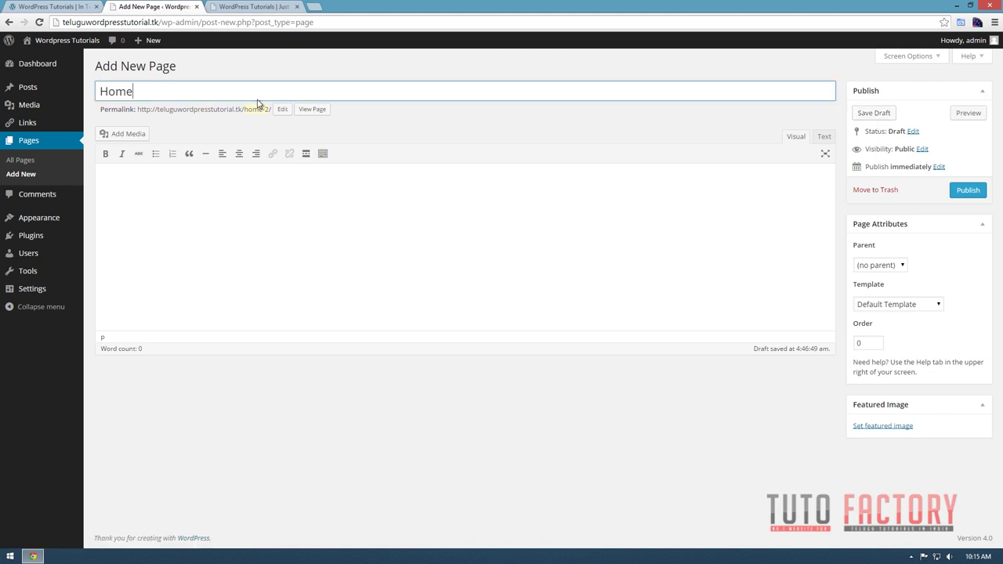
click(197, 237)
text(asdsadaddada)
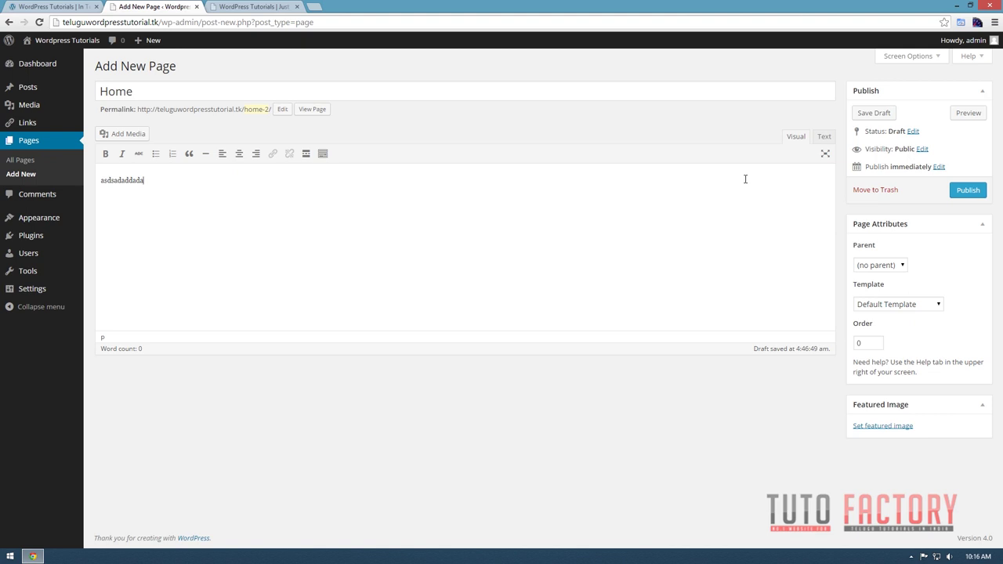
click(961, 116)
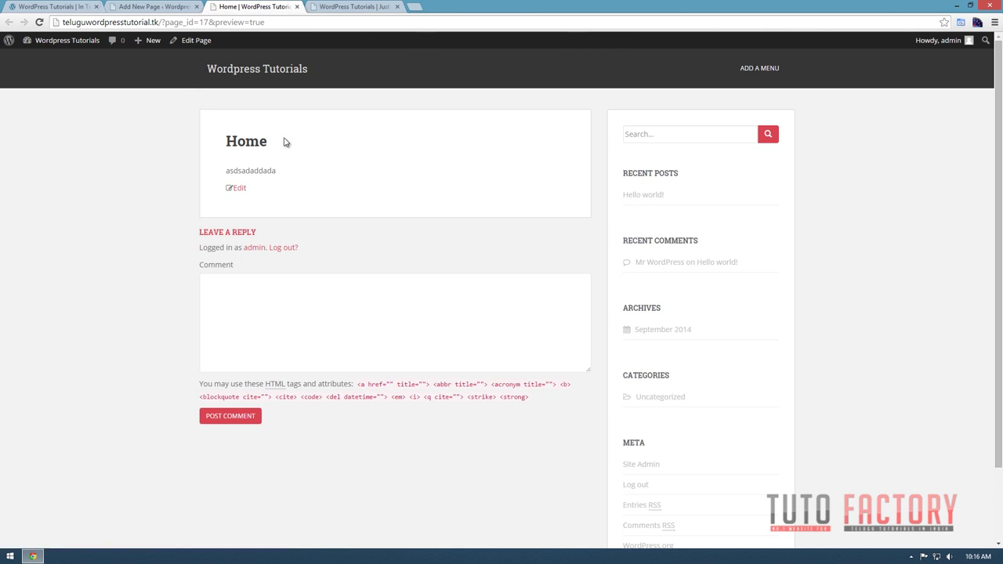
click(296, 6)
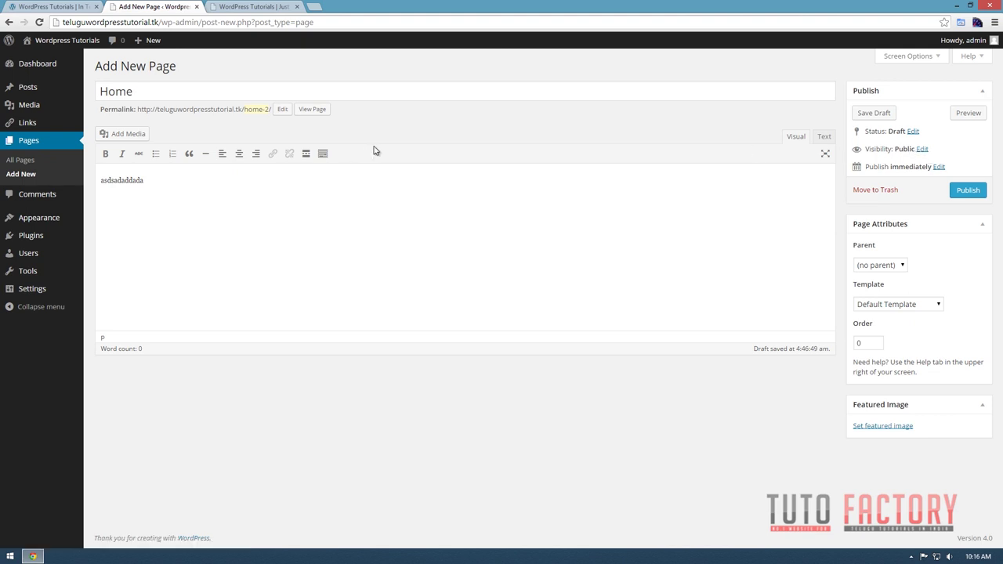
Try Password protected and Private visibility, then confirm Public for the Home page.
drag(923, 149, 982, 147)
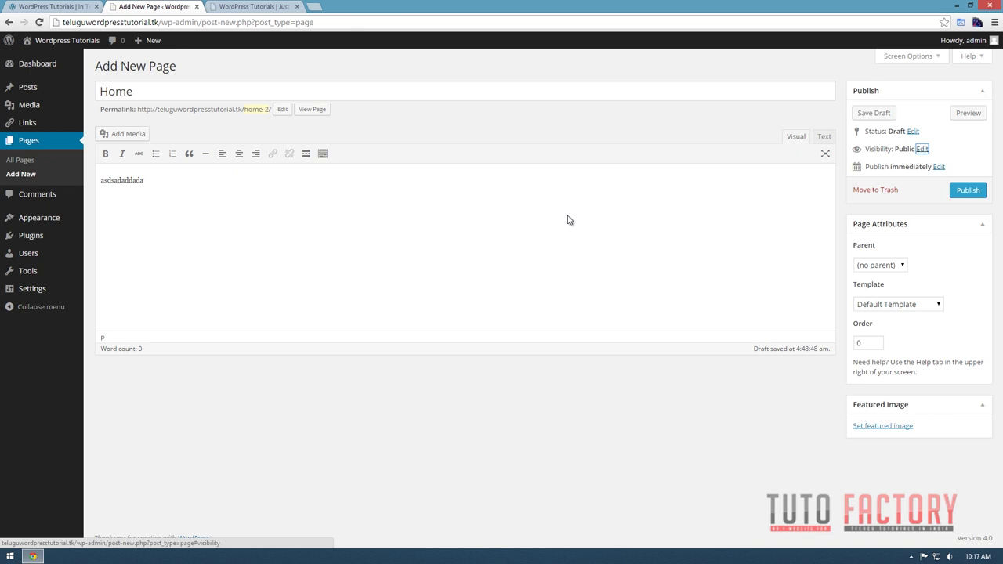
click(922, 149)
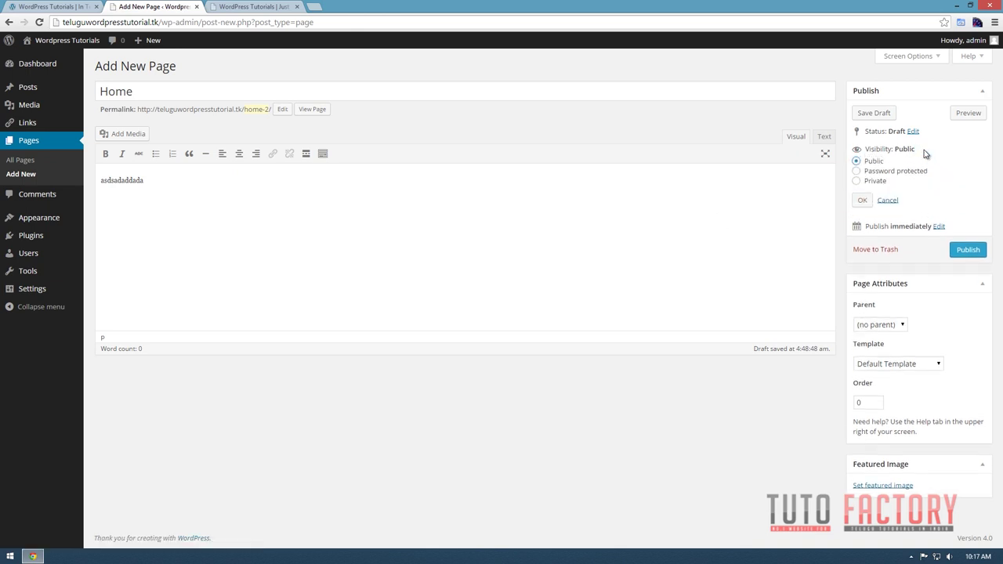
click(856, 171)
click(875, 193)
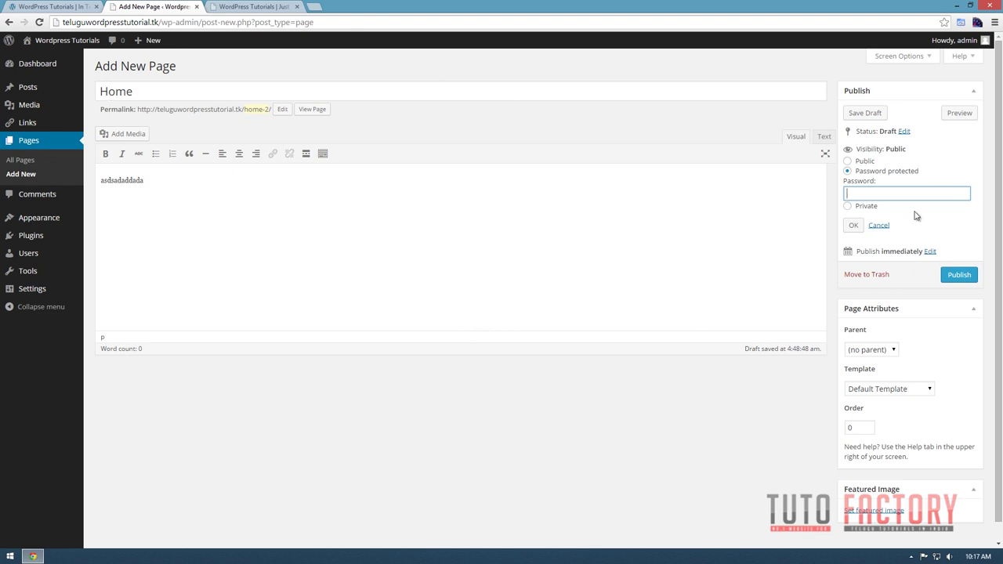
click(849, 207)
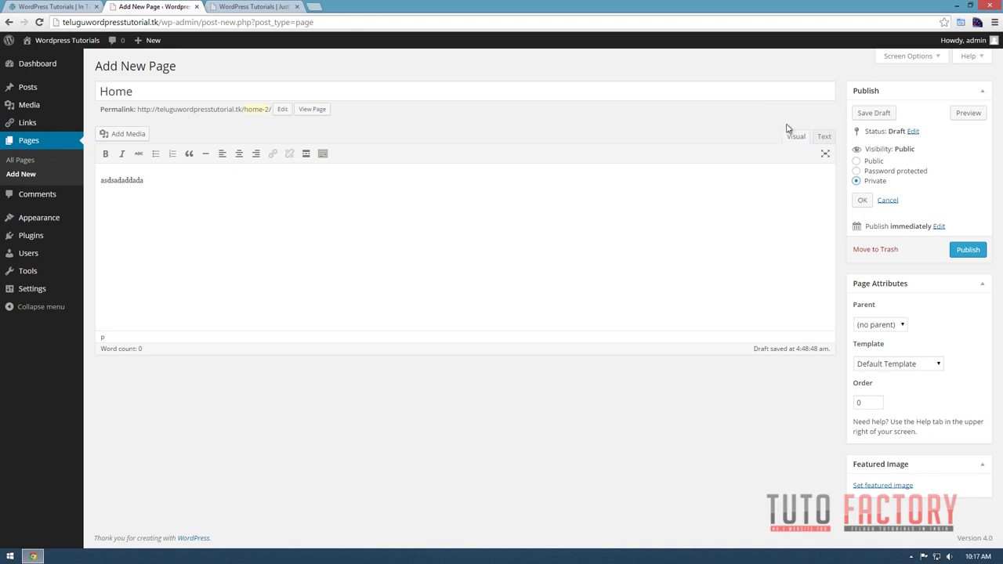
click(855, 161)
click(861, 200)
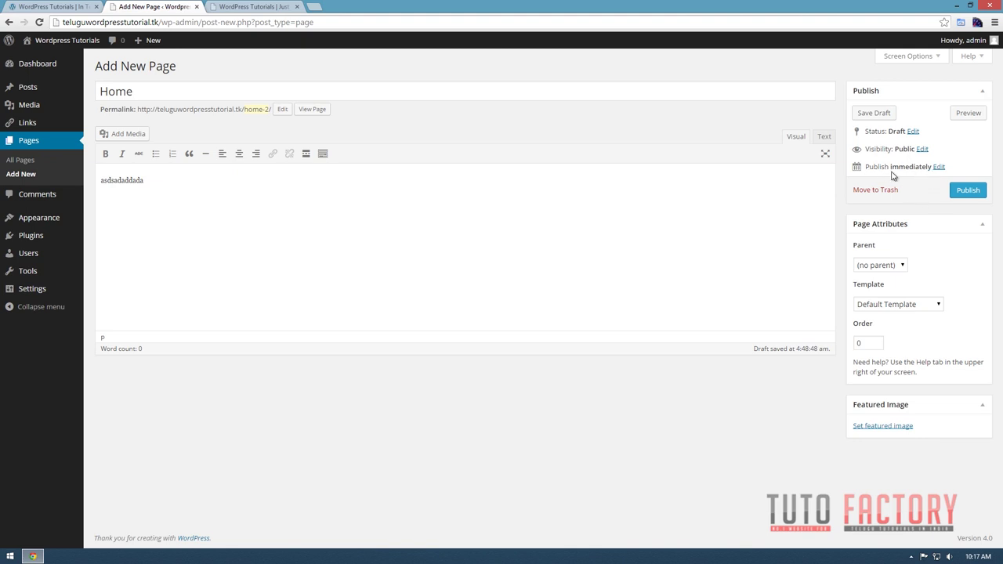
click(938, 167)
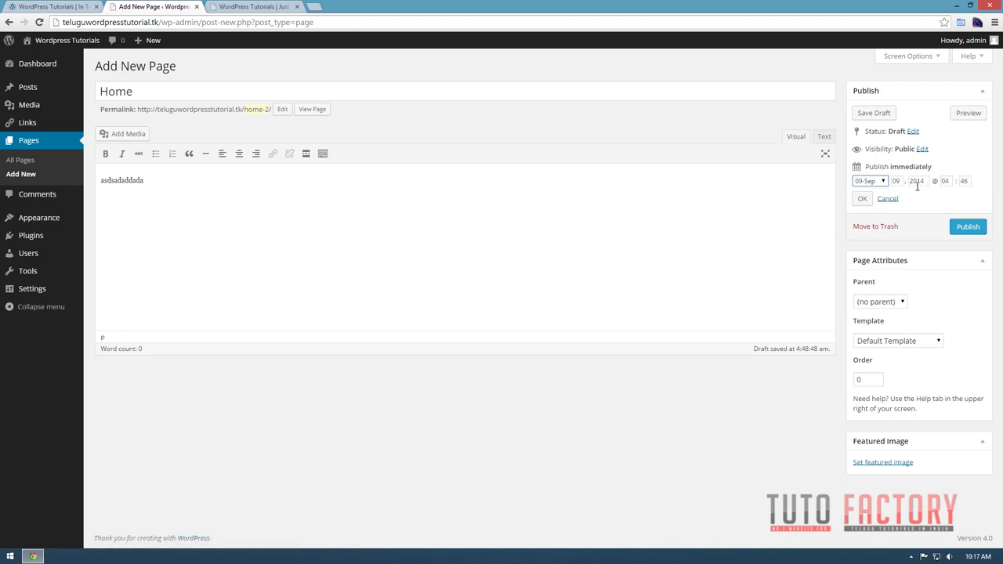
click(883, 181)
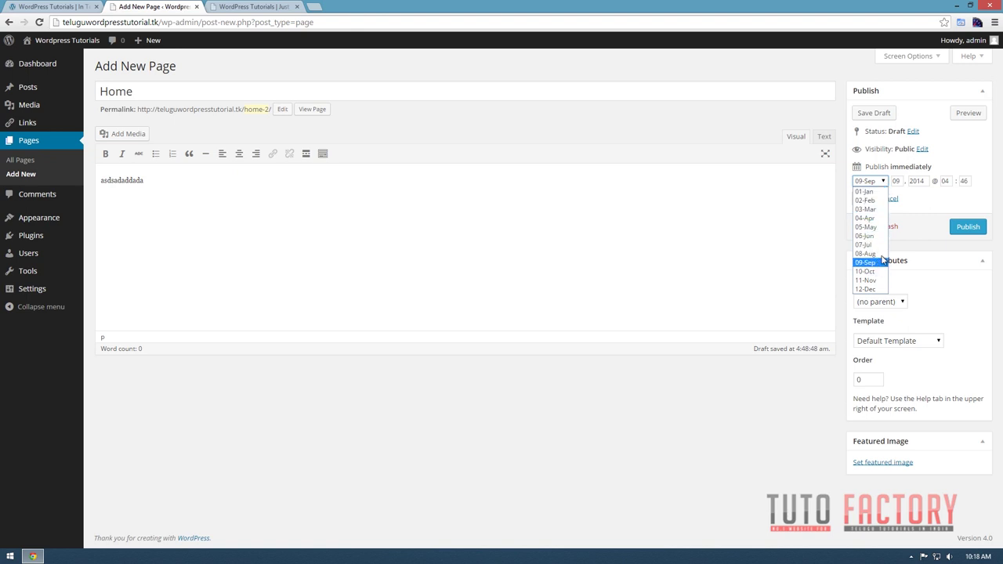
click(929, 206)
click(863, 202)
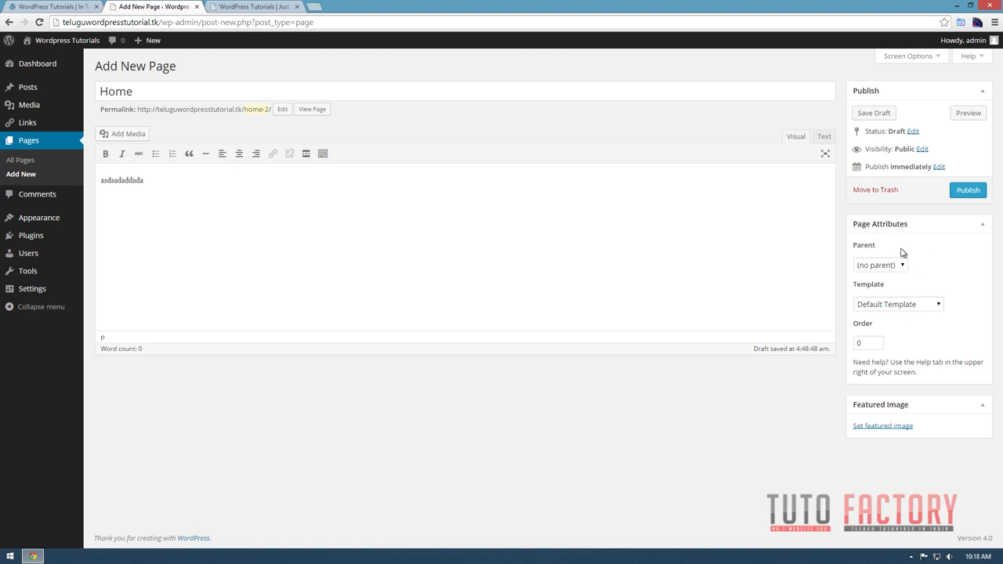
click(900, 267)
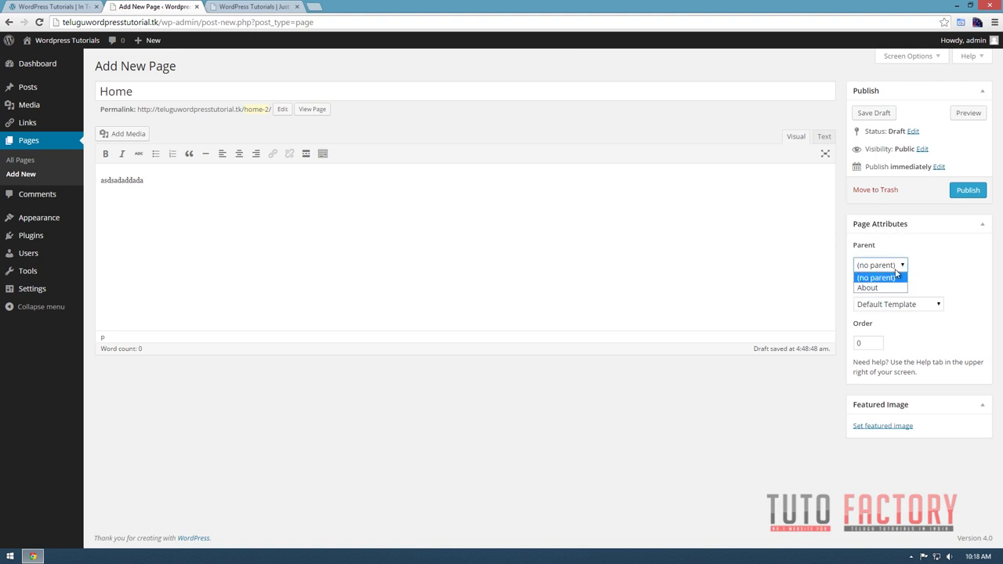
click(895, 280)
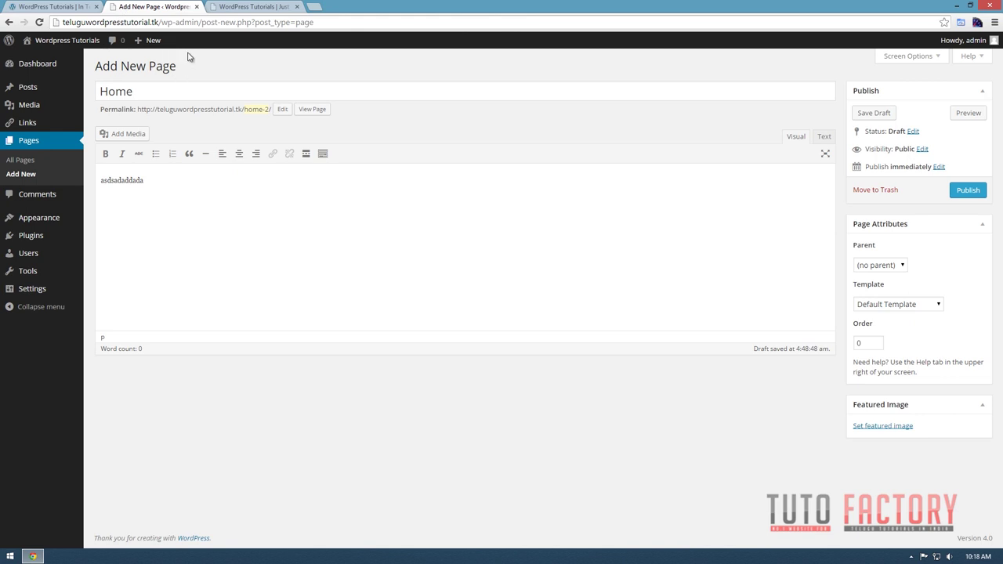
click(50, 7)
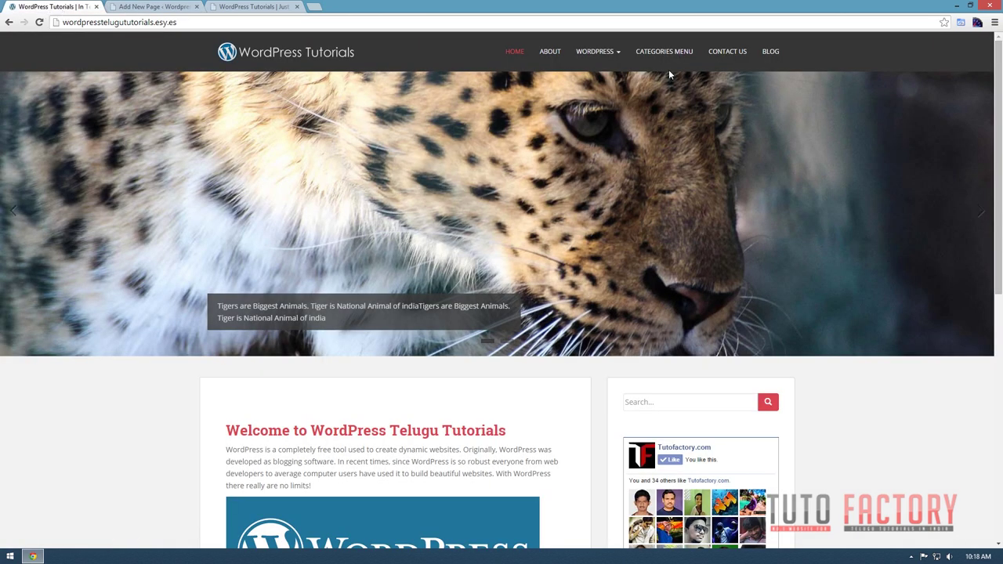
mouse_move(609, 52)
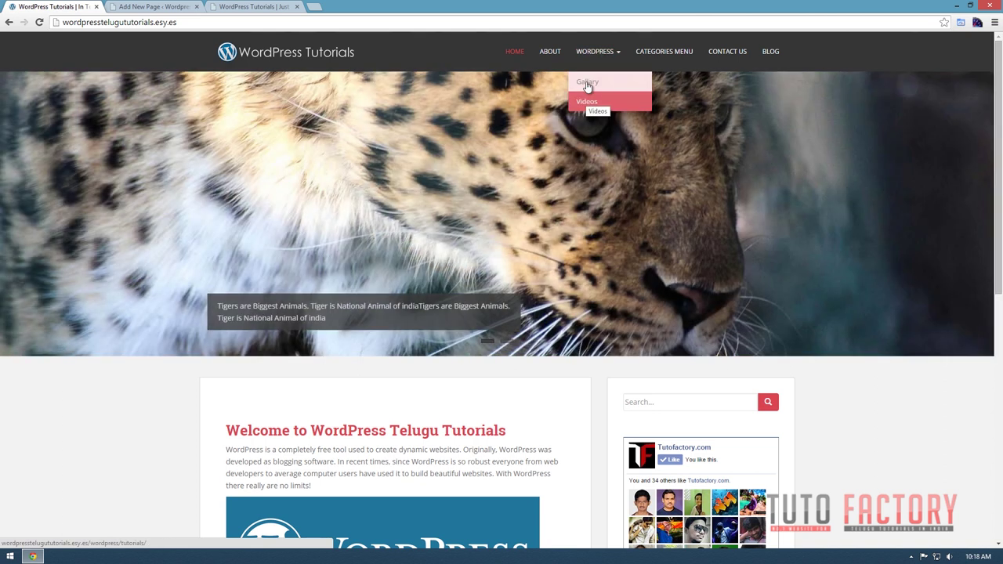
click(124, 8)
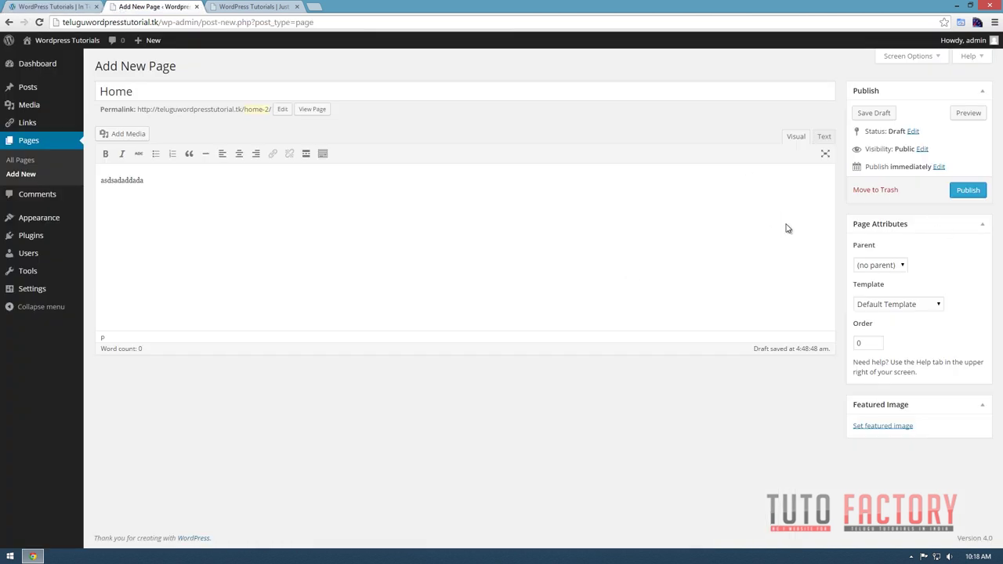
click(898, 269)
click(952, 290)
click(142, 92)
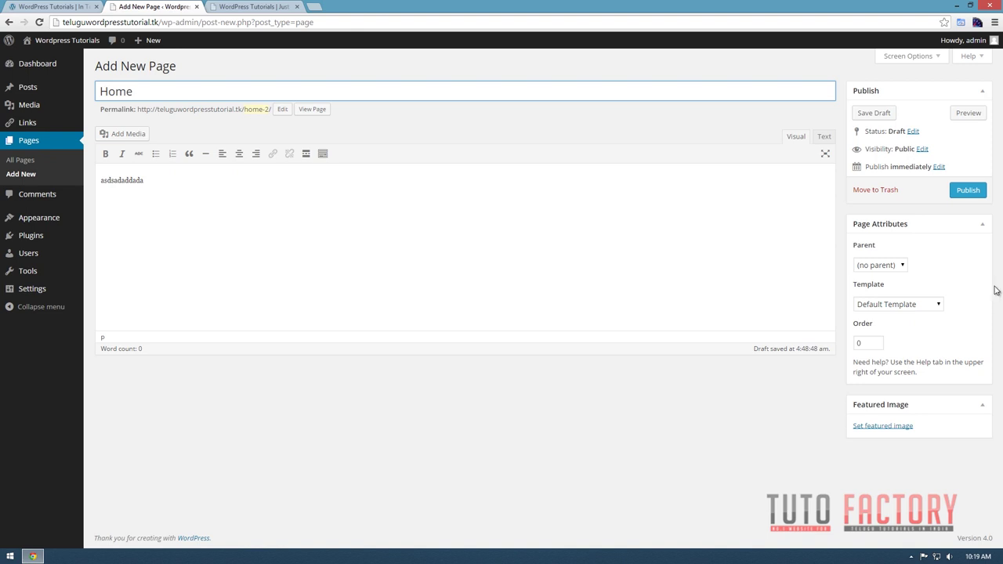
click(920, 307)
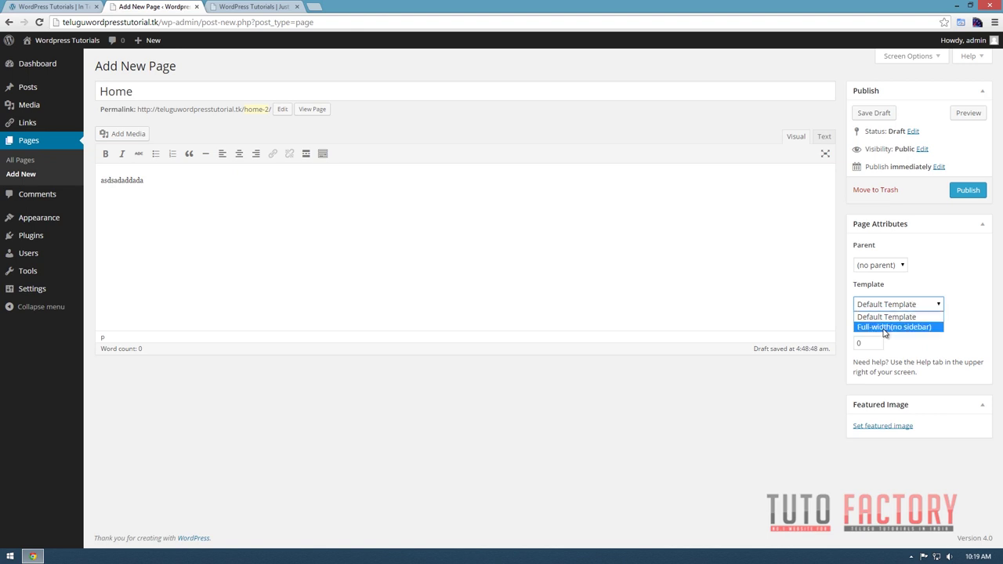
click(51, 6)
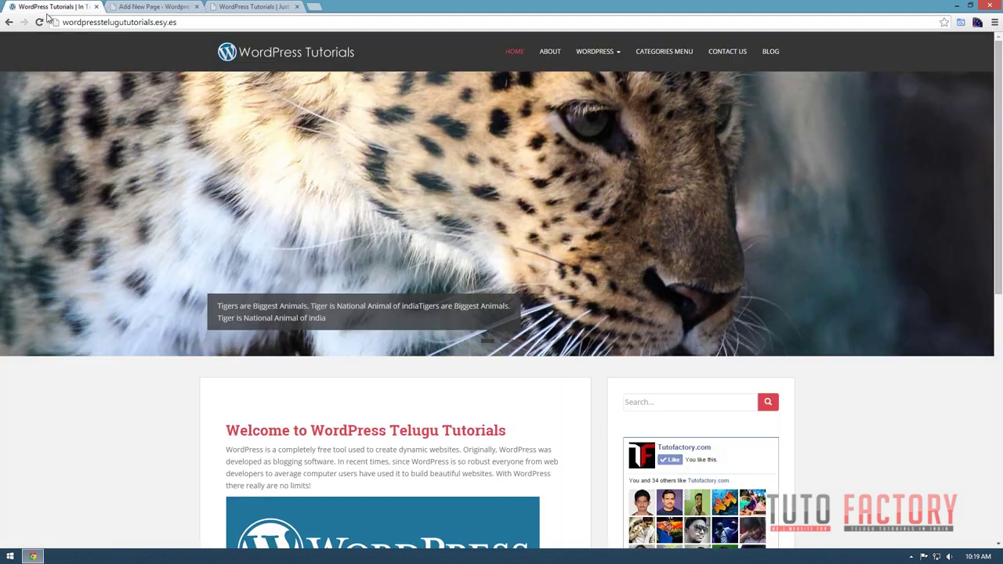
scroll(649, 148, down, 4)
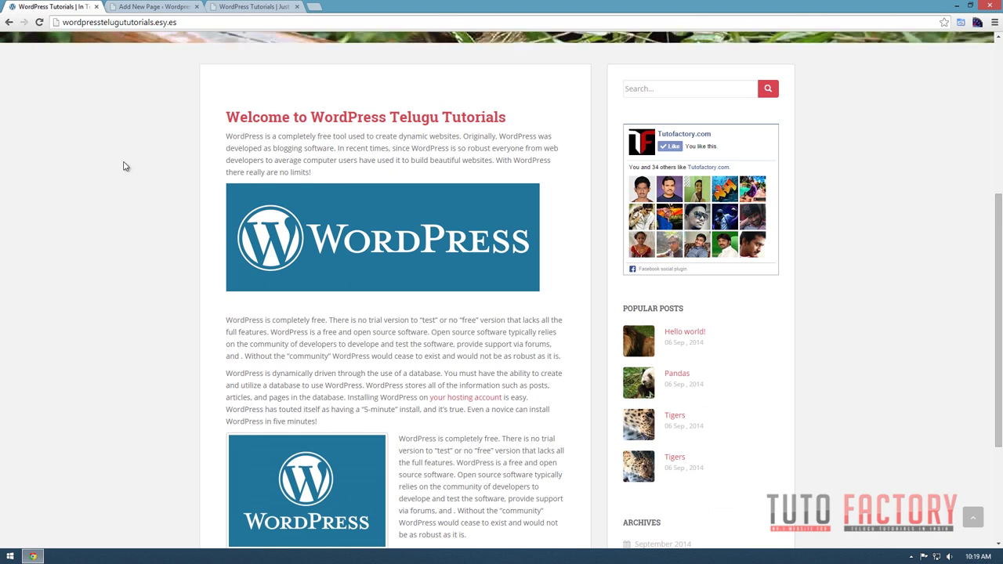
click(137, 8)
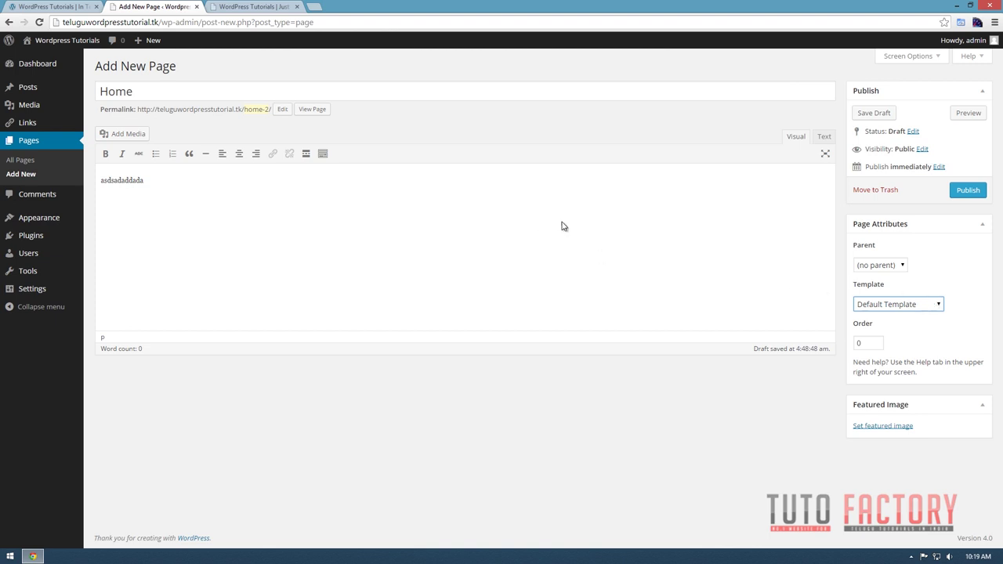
click(926, 306)
click(895, 304)
click(875, 343)
click(943, 339)
click(67, 6)
scroll(553, 63, up, 5)
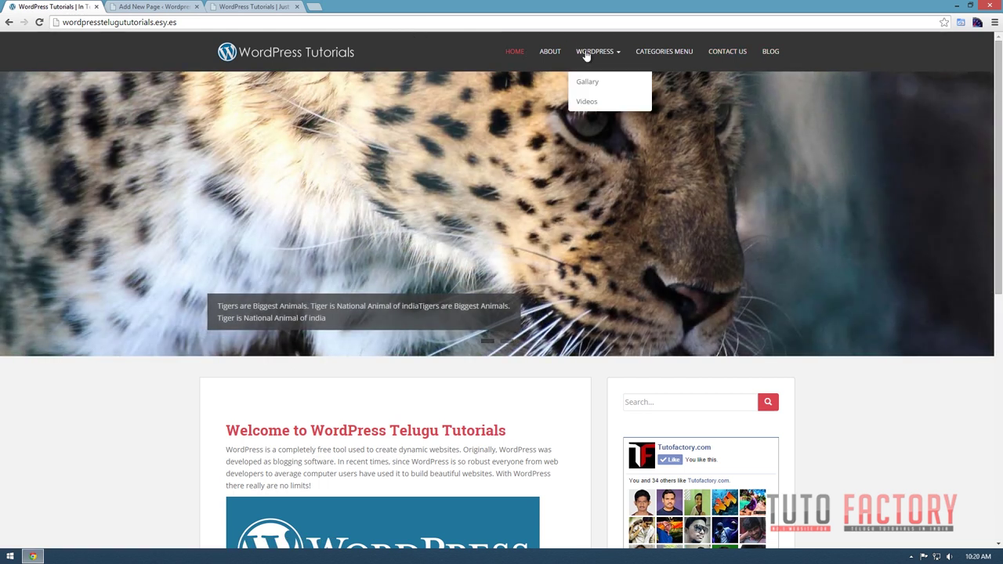
click(155, 7)
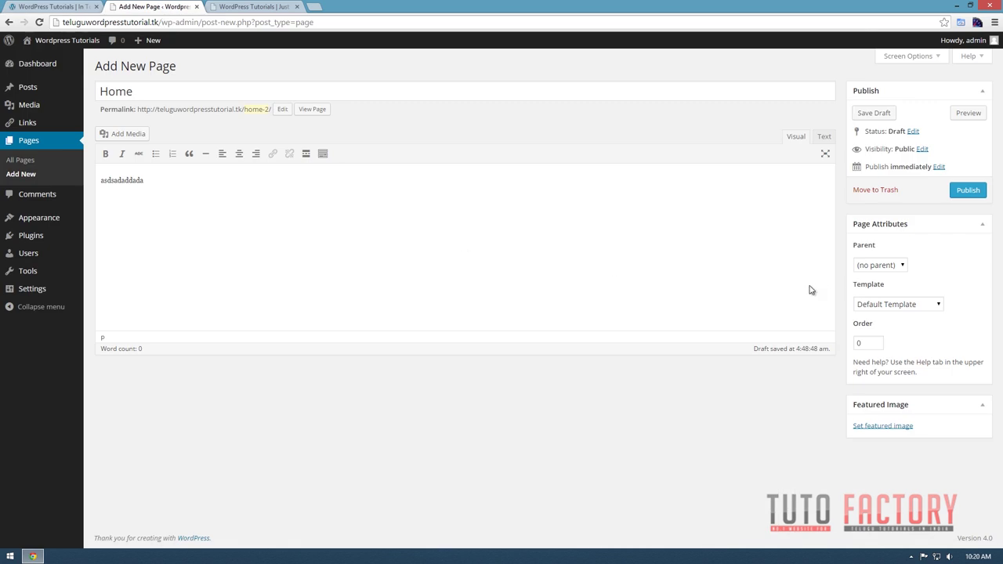
Check the live site's Blog page and the new .tk site's front page.
double_click(871, 344)
click(33, 6)
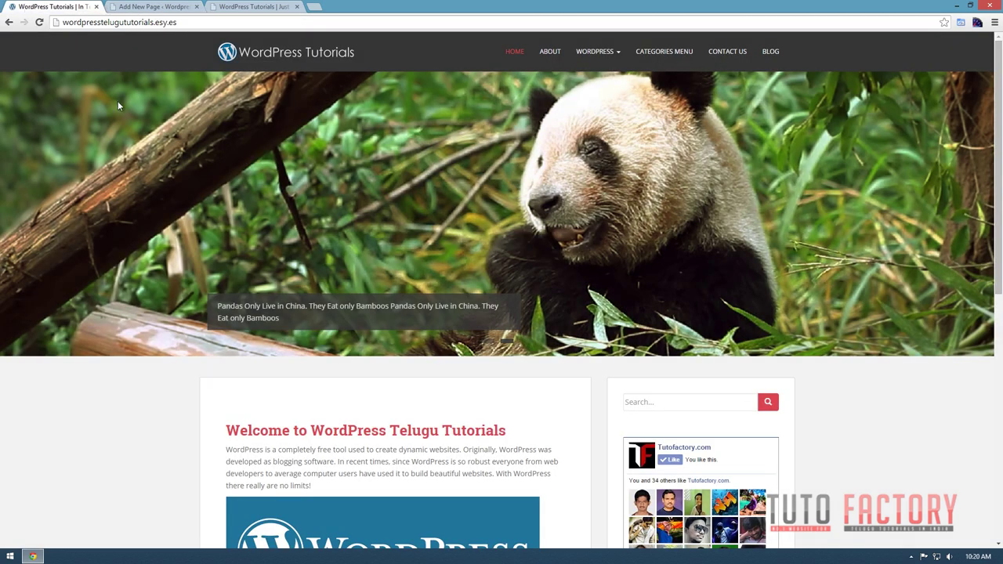
scroll(740, 387, down, 4)
scroll(741, 387, down, 2)
scroll(626, 439, up, 6)
click(771, 52)
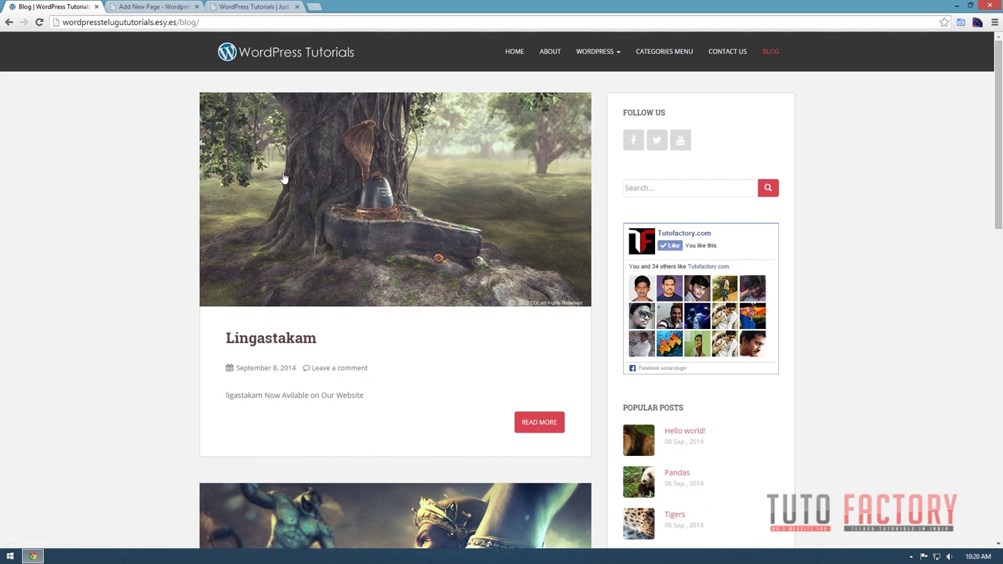
click(227, 6)
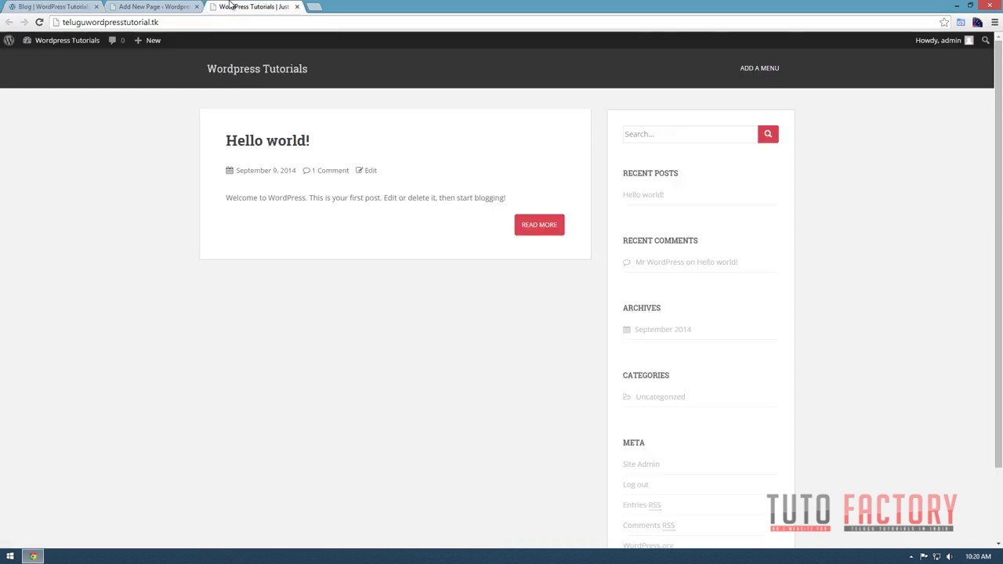
click(174, 7)
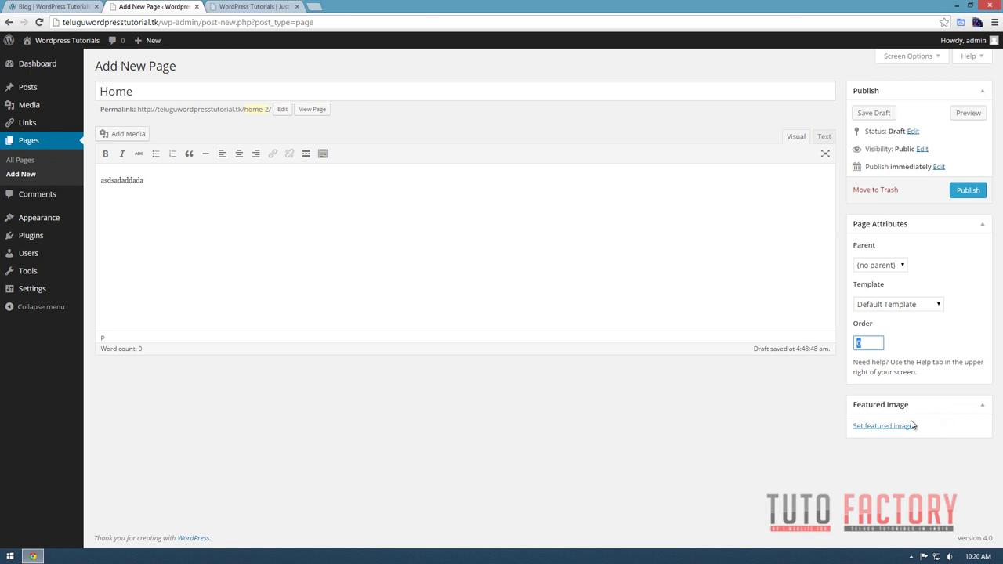
click(39, 6)
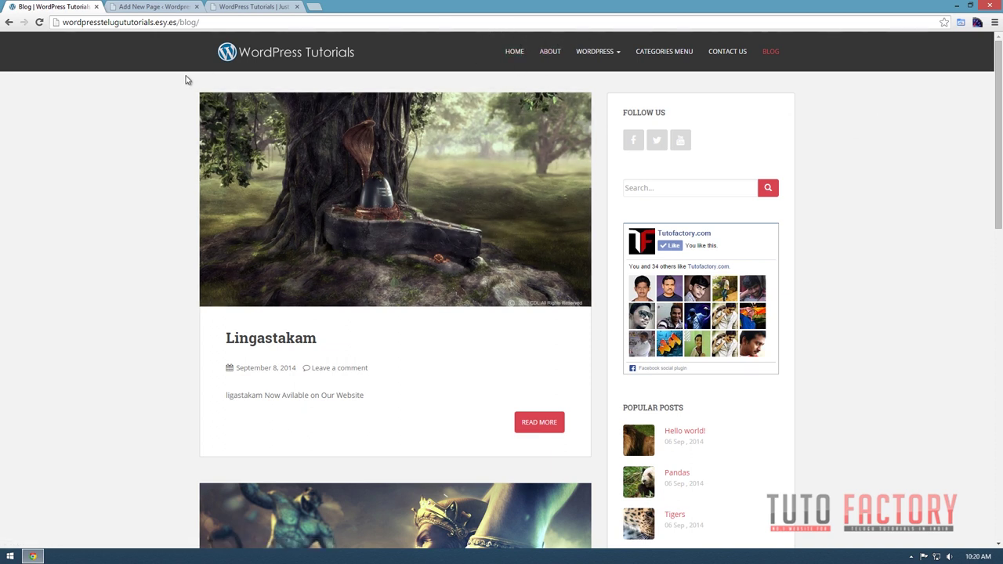
click(140, 6)
Delete the 'asdsadaddada' placeholder text from the Home page body.
click(362, 220)
drag(185, 181, 92, 179)
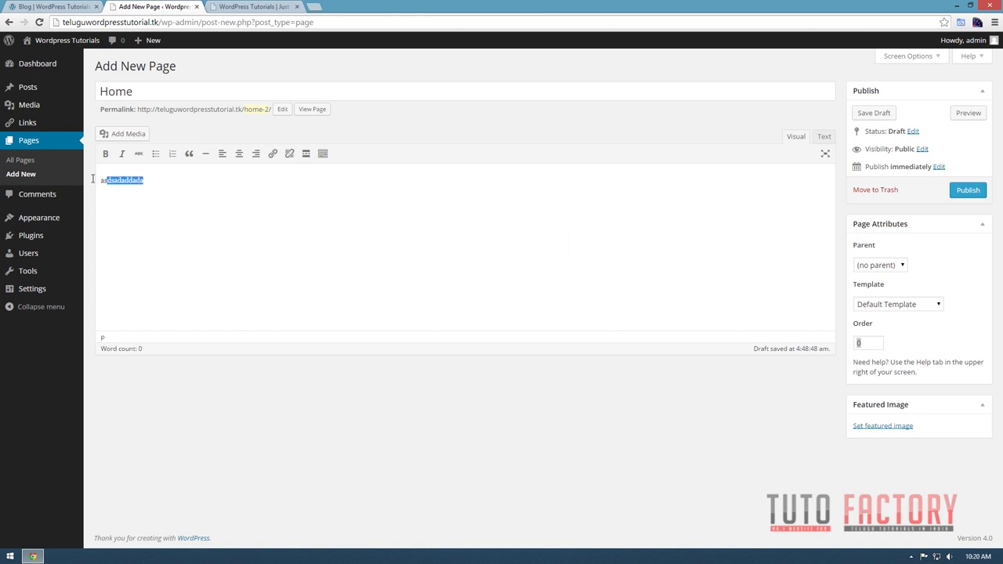
key(BackSpace)
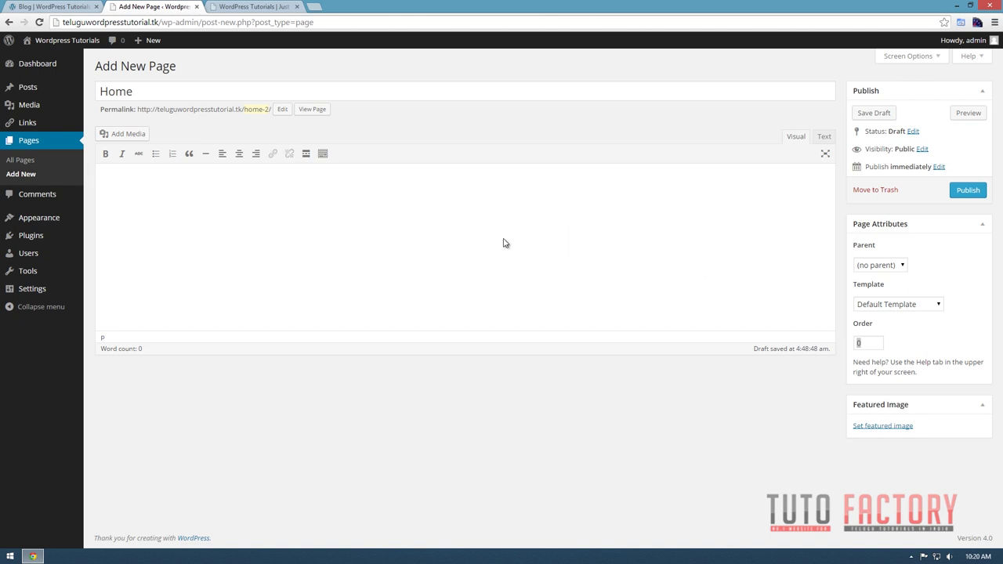
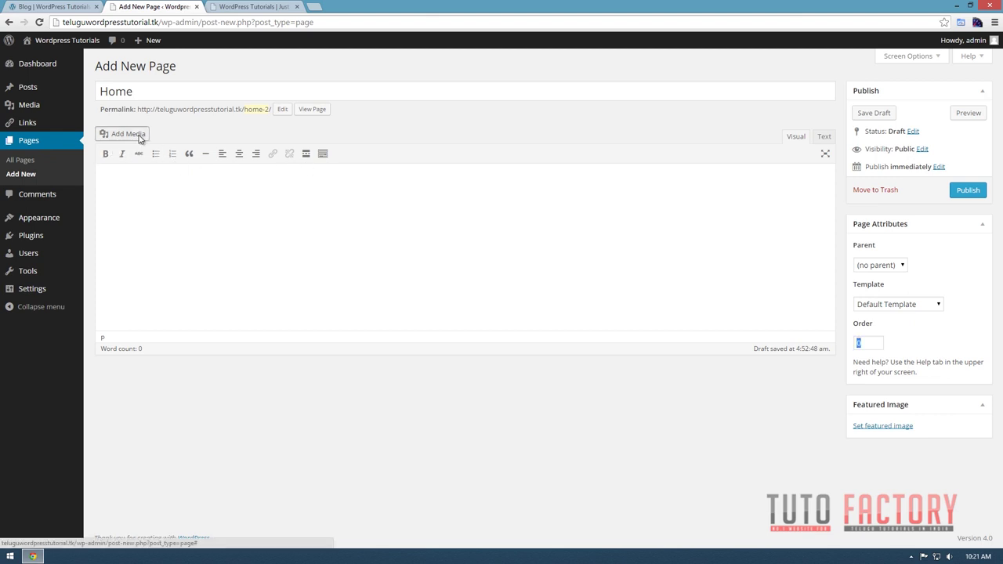
Upload 001.jpg and insert it into the Home page body at medium 300 × 164.
click(140, 138)
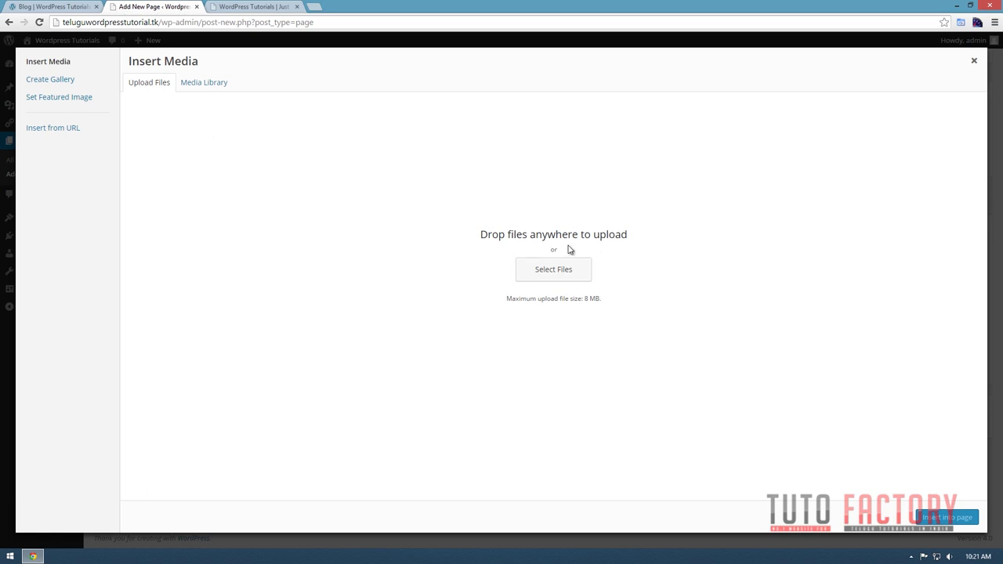
click(540, 275)
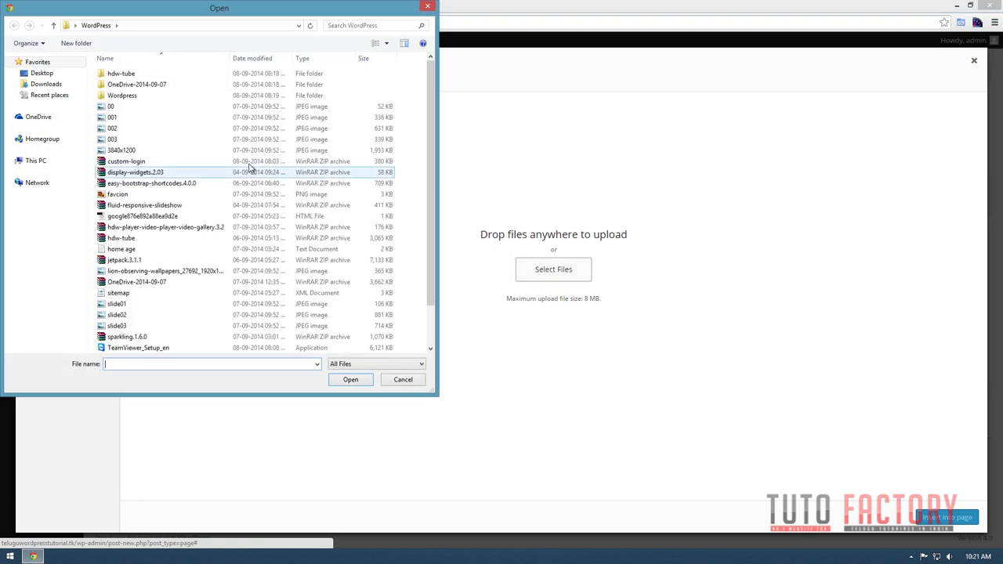
click(125, 194)
double_click(114, 117)
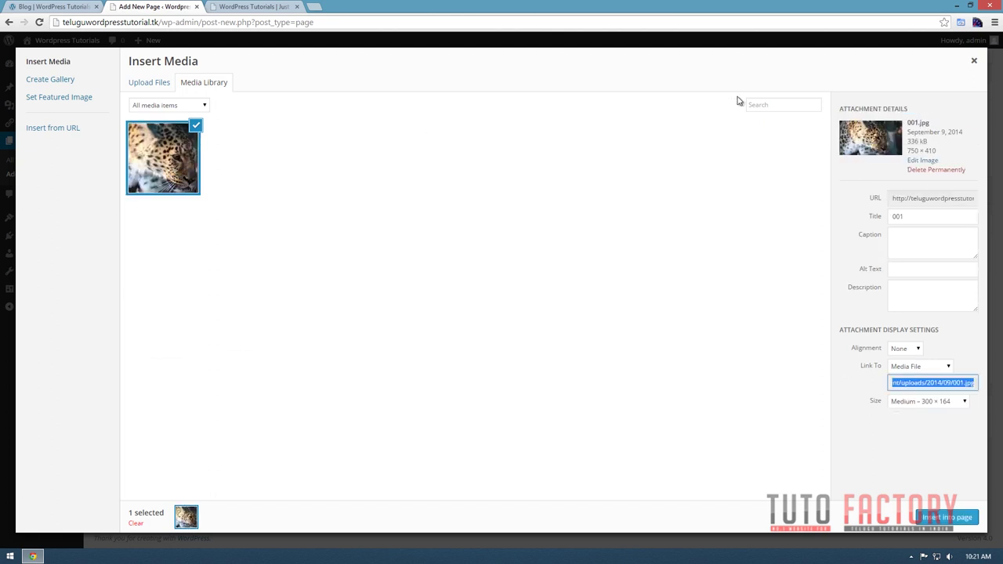
click(185, 166)
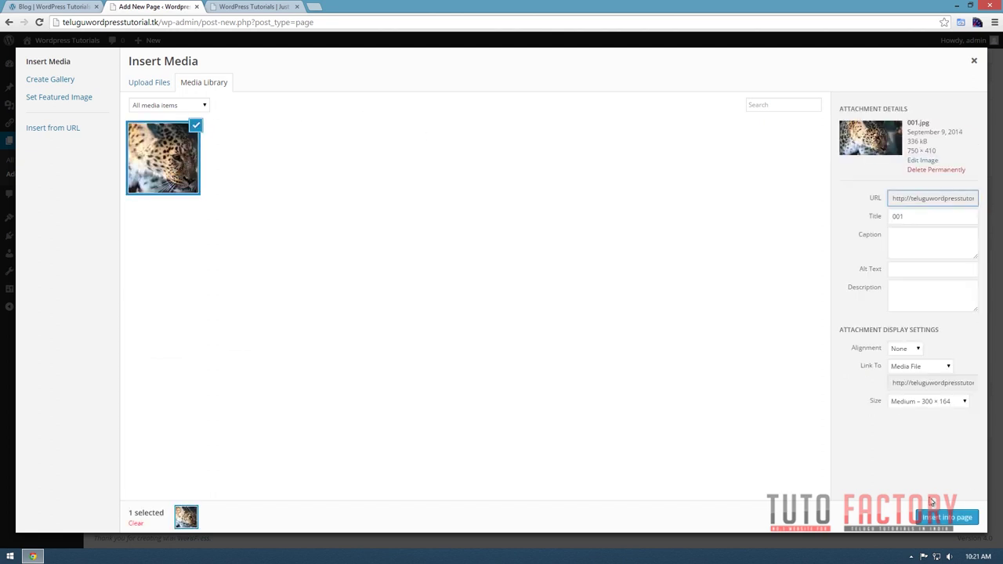
click(960, 521)
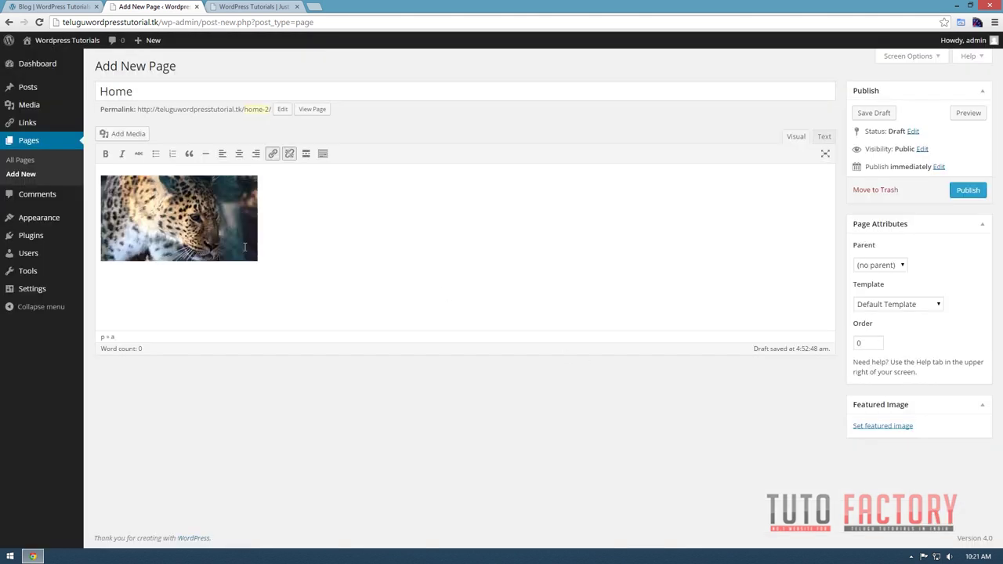
Delete the leopard image and type the test word 'adadadd' in the body.
click(204, 233)
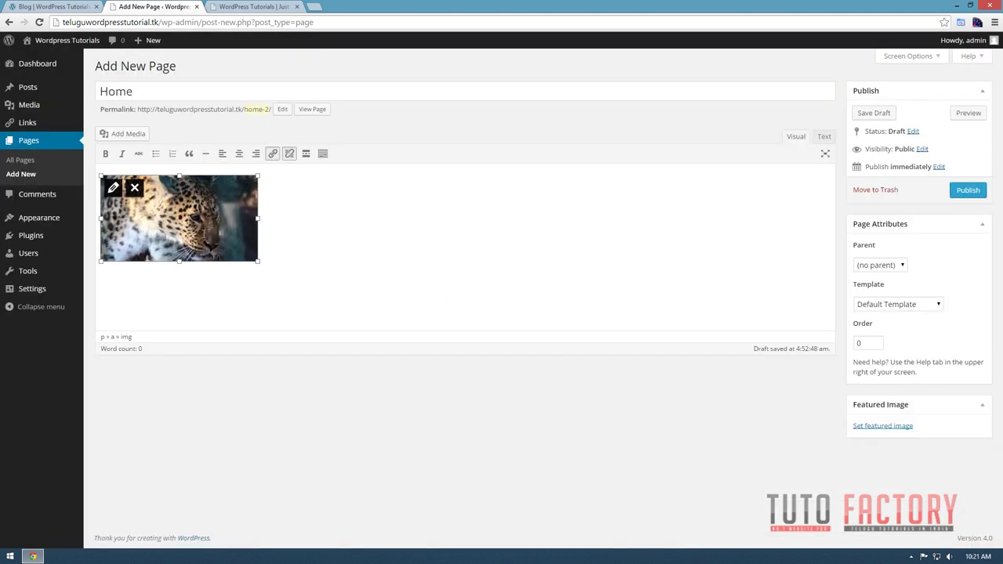
click(135, 190)
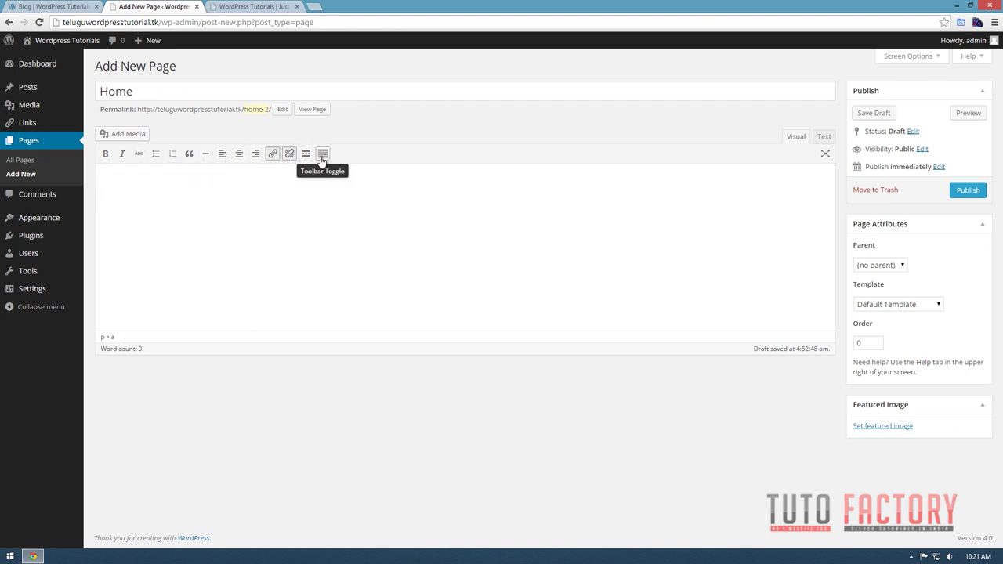
click(167, 197)
text(adadadd)
Try bold, italic and strikethrough on 'adadadd', undoing each one.
drag(147, 181, 75, 187)
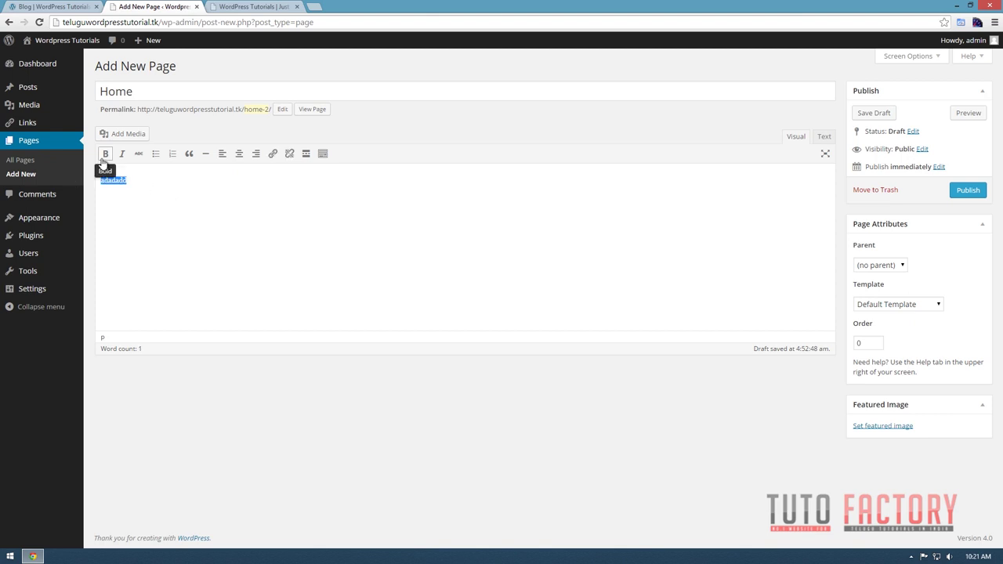
click(103, 160)
click(104, 160)
click(123, 157)
click(123, 157)
click(141, 155)
click(143, 215)
drag(146, 183, 110, 162)
click(139, 155)
Make the text a bullet list, add 'dad', switch to a numbered list, and try then undo a blockquote.
click(160, 158)
click(162, 182)
text(dad)
key(ctrl+a)
click(172, 153)
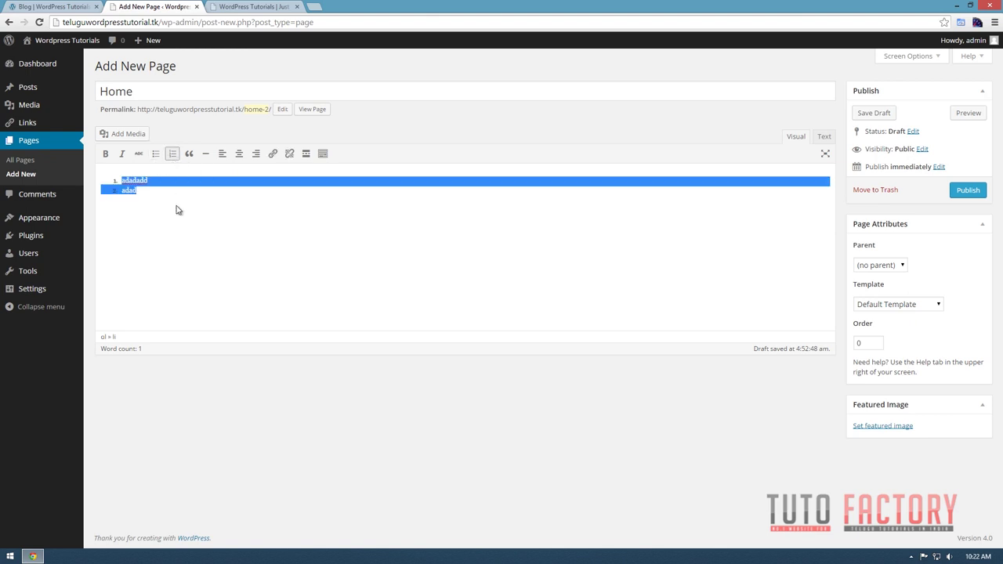
click(199, 187)
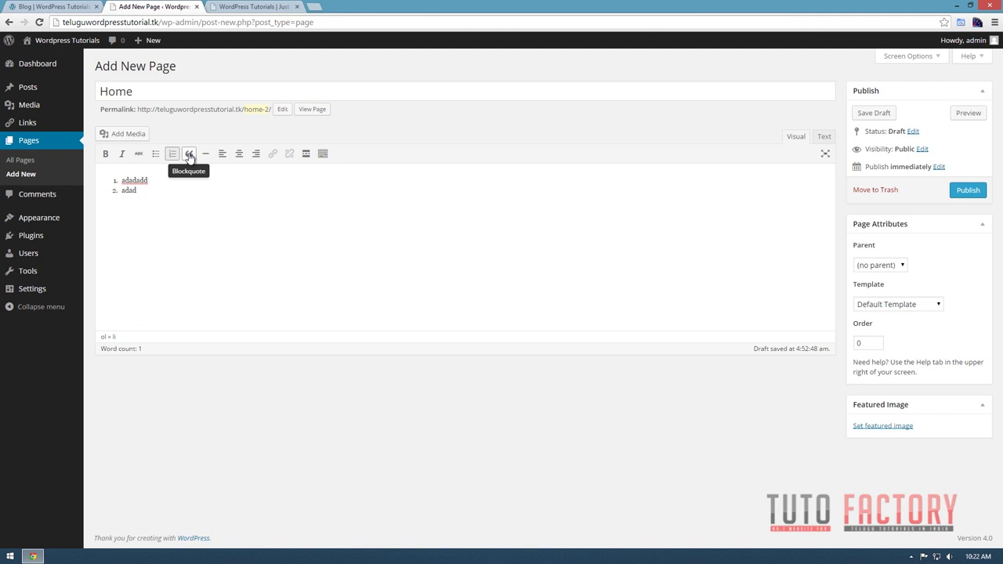
click(189, 154)
key(ctrl+z)
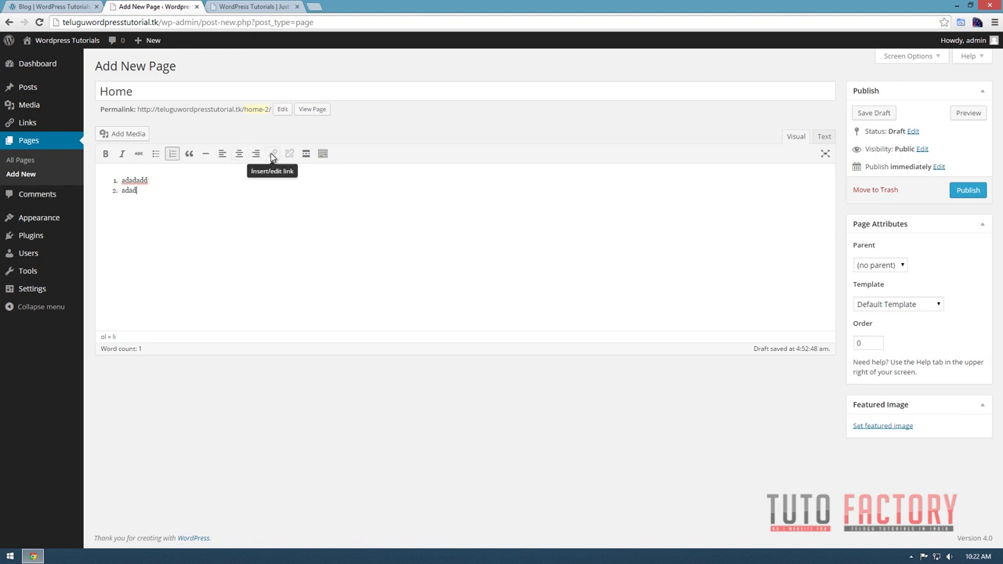
Turn the numbered list back into plain paragraphs, then replace all body text starting with 'Re'.
drag(157, 185, 111, 179)
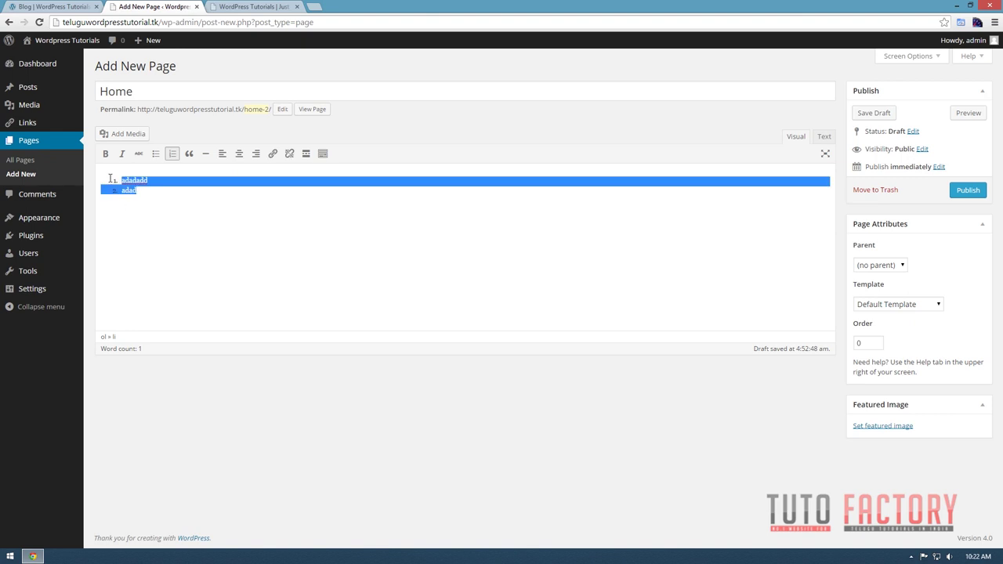
click(172, 154)
click(157, 200)
key(ctrl+a)
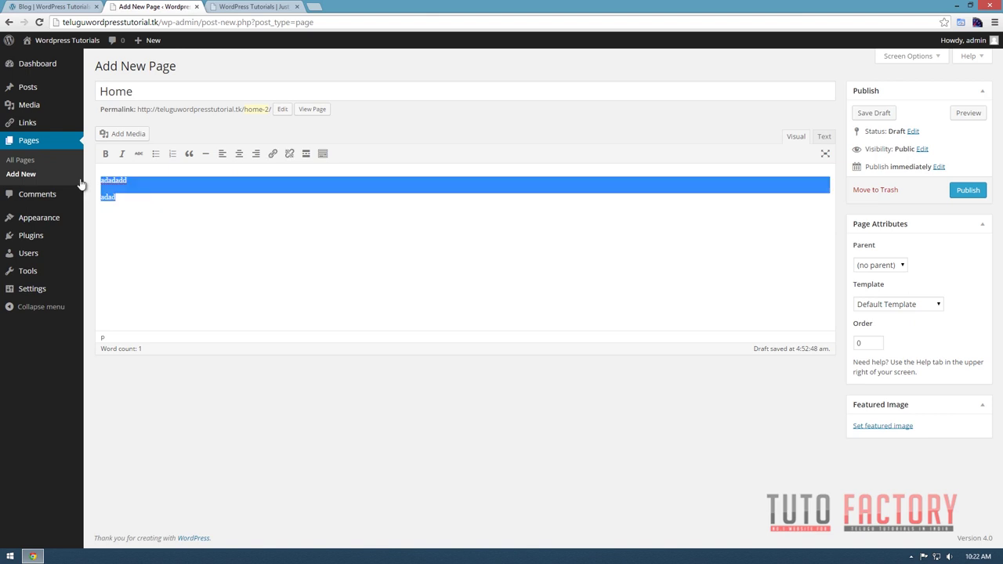
text(Readmore)
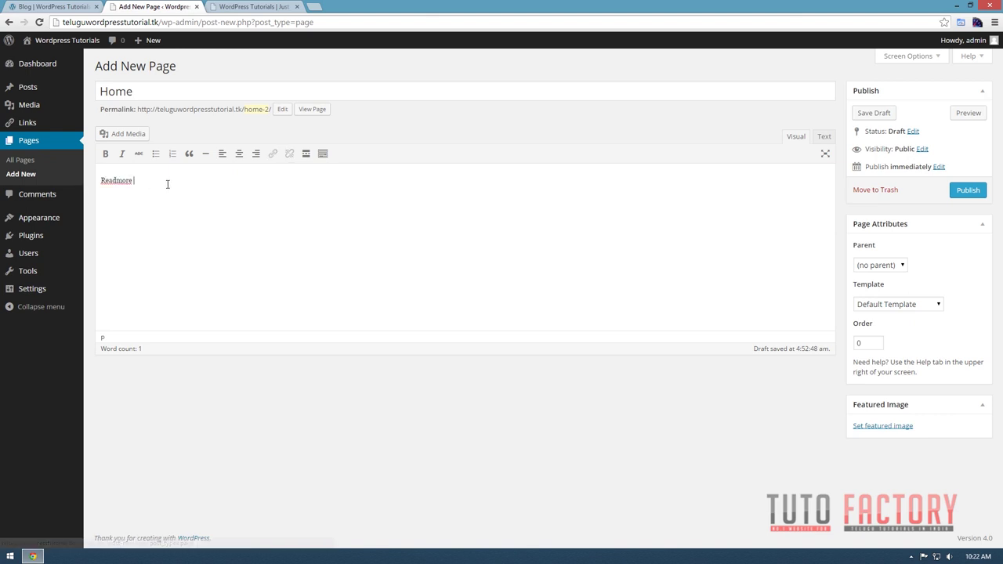
drag(166, 183, 101, 186)
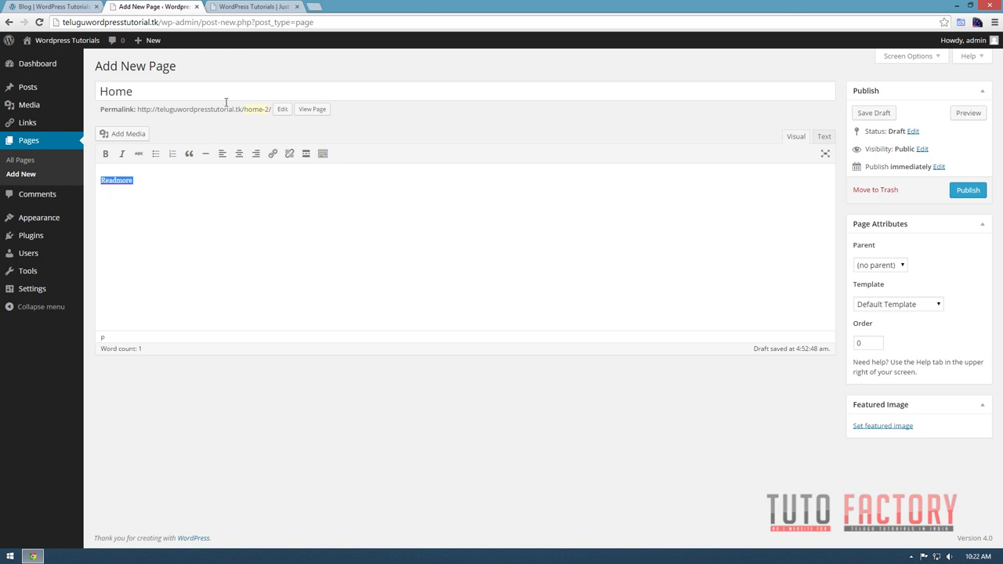
click(272, 154)
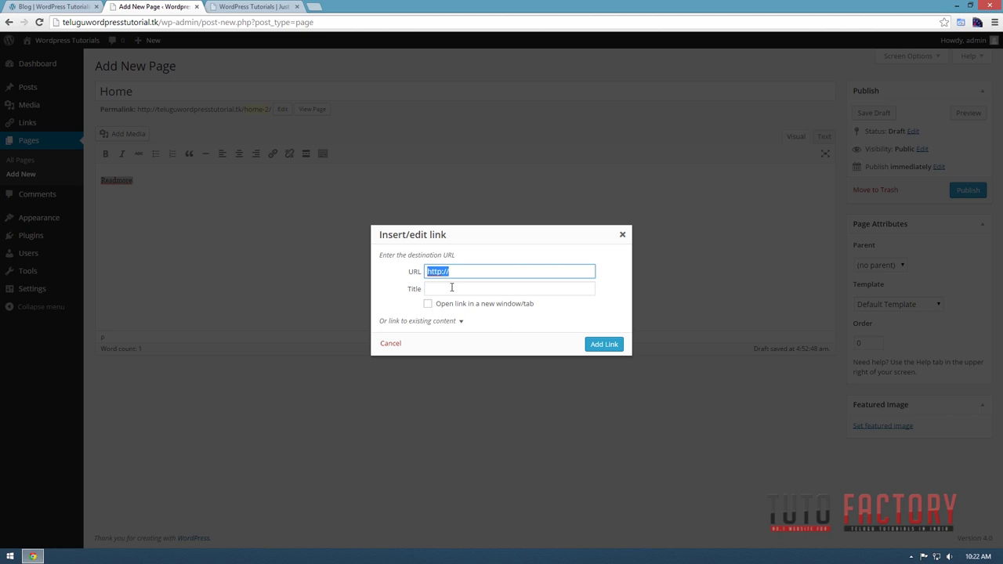
click(472, 269)
text(facebook.com)
key(Tab)
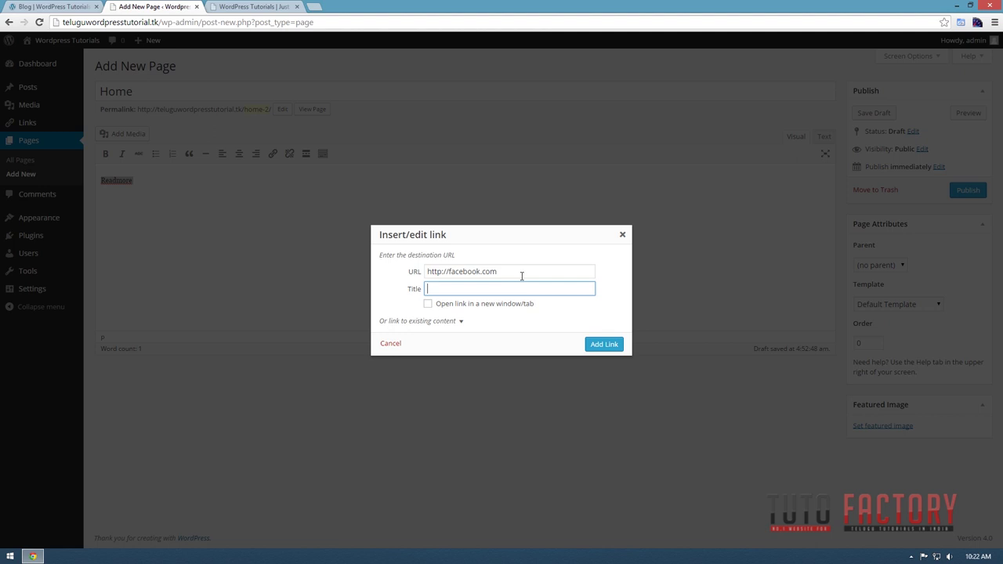
click(390, 274)
click(607, 345)
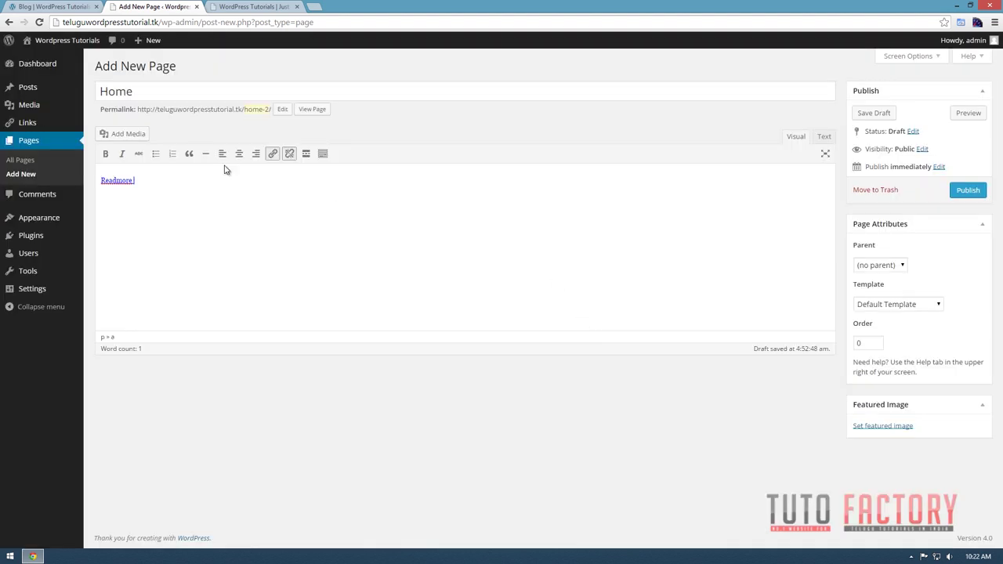
drag(141, 181, 111, 181)
click(174, 182)
Publish the Home page, test its Readmore link to Facebook in preview, then delete the link text.
click(978, 189)
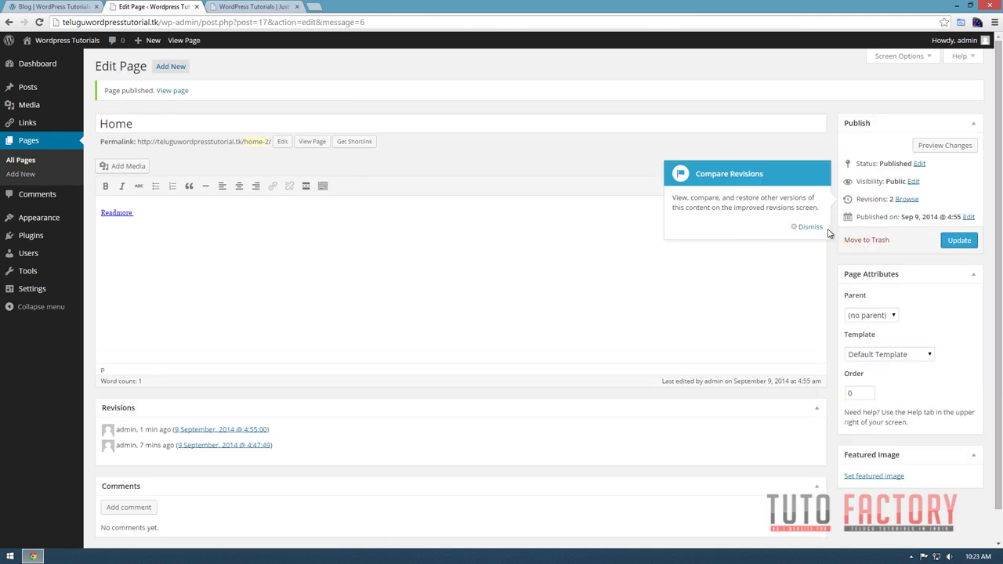
click(811, 229)
click(944, 146)
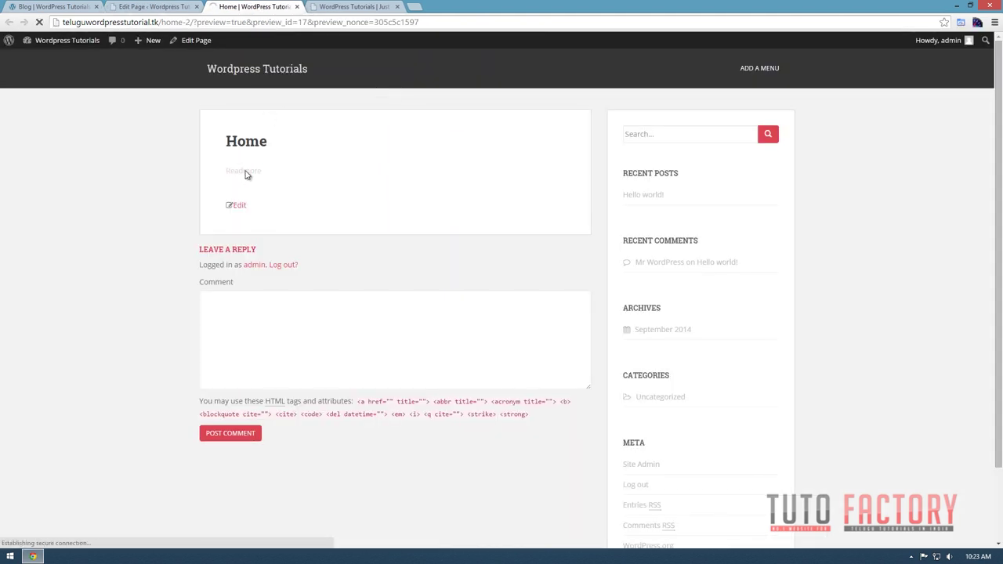
click(245, 173)
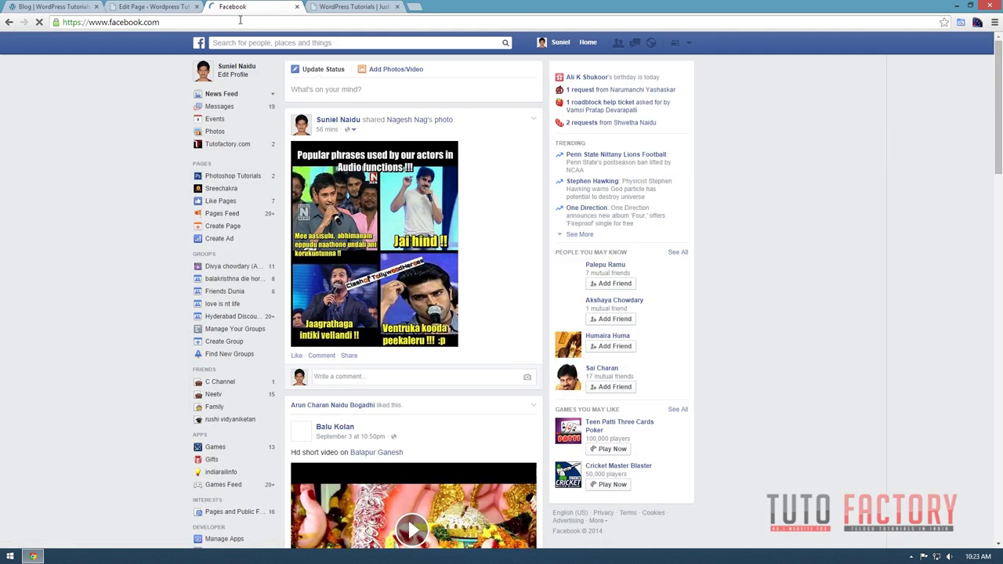
click(296, 7)
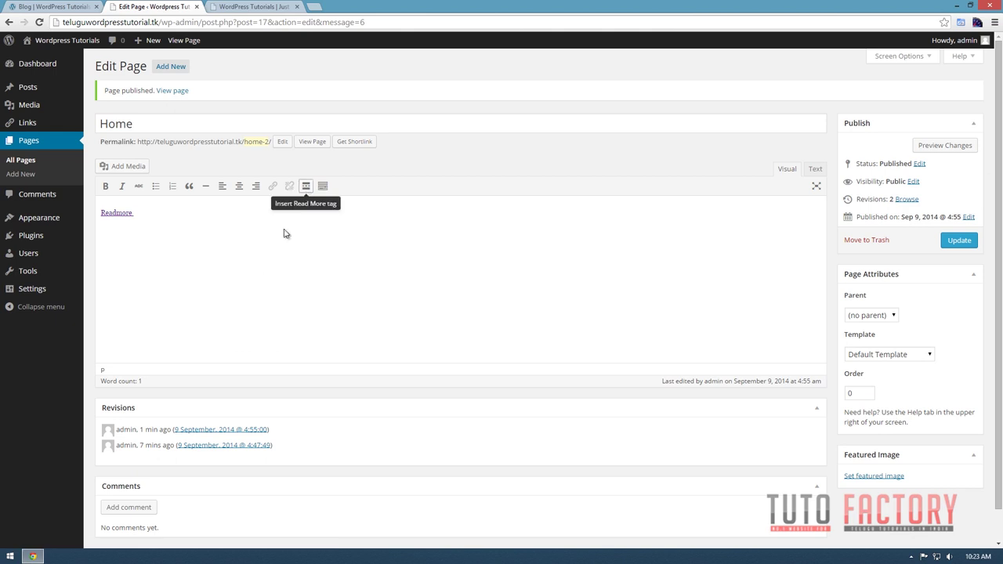
drag(157, 213, 87, 223)
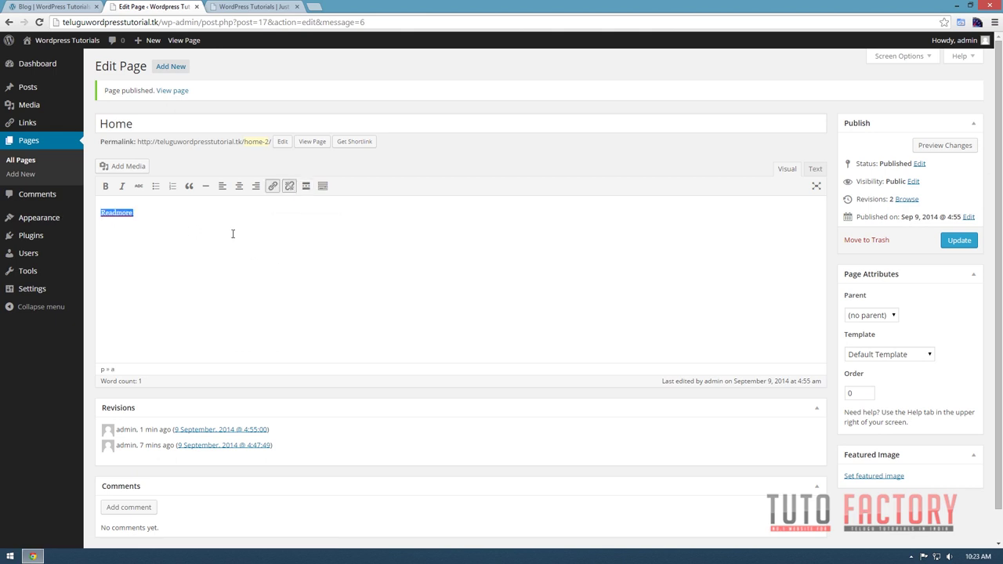
key(Delete)
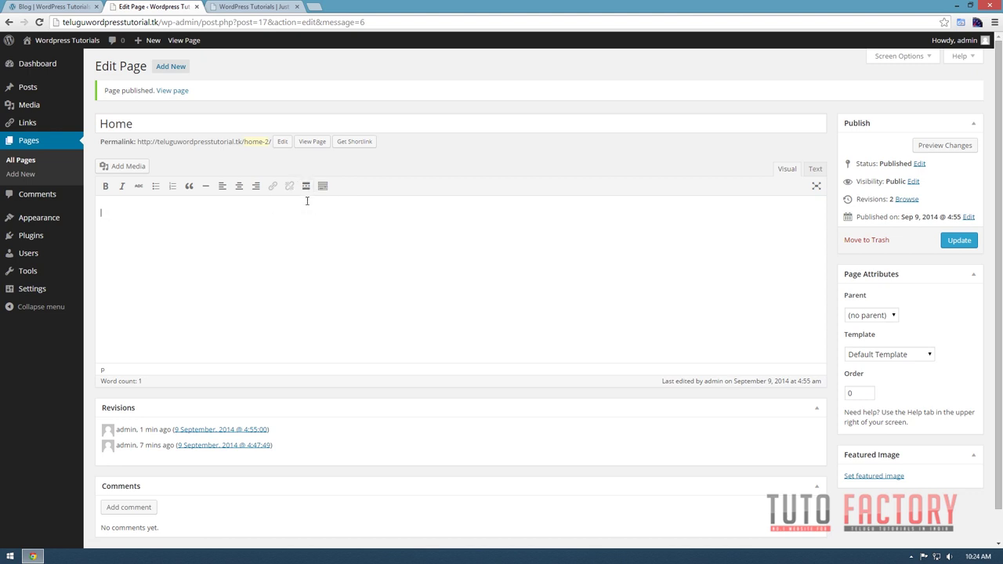
click(305, 188)
click(48, 7)
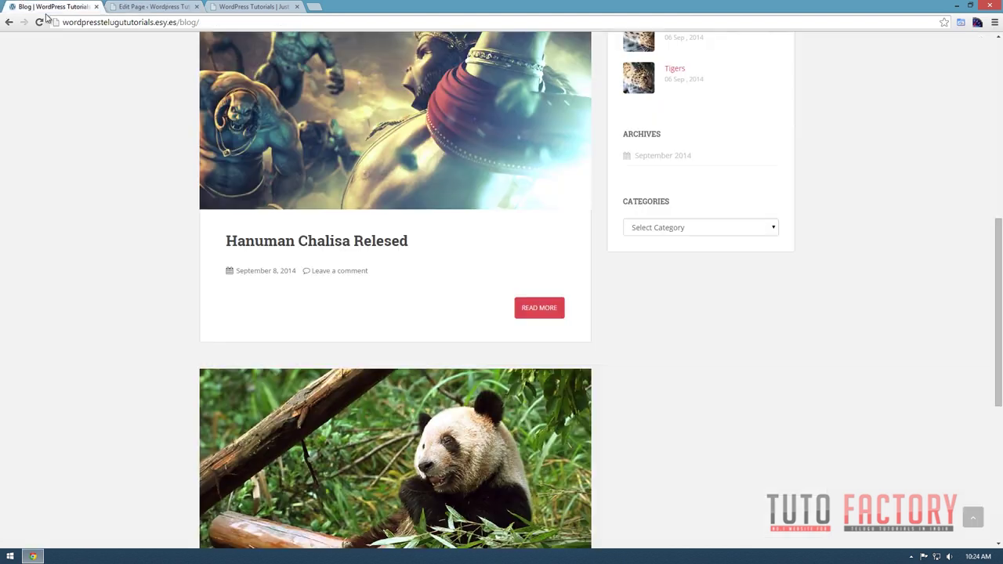
scroll(619, 427, down, 2)
scroll(619, 427, down, 3)
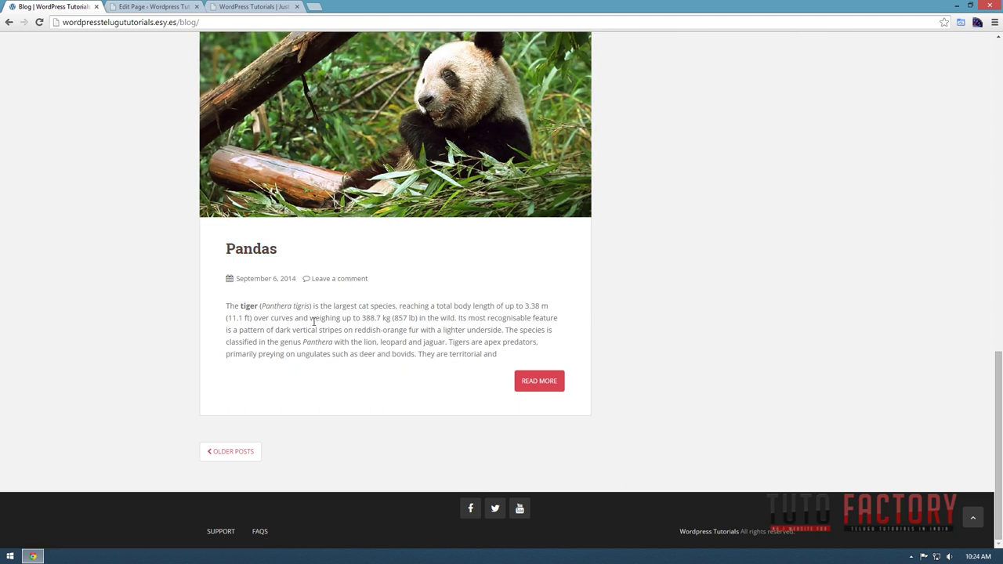
drag(227, 306, 502, 358)
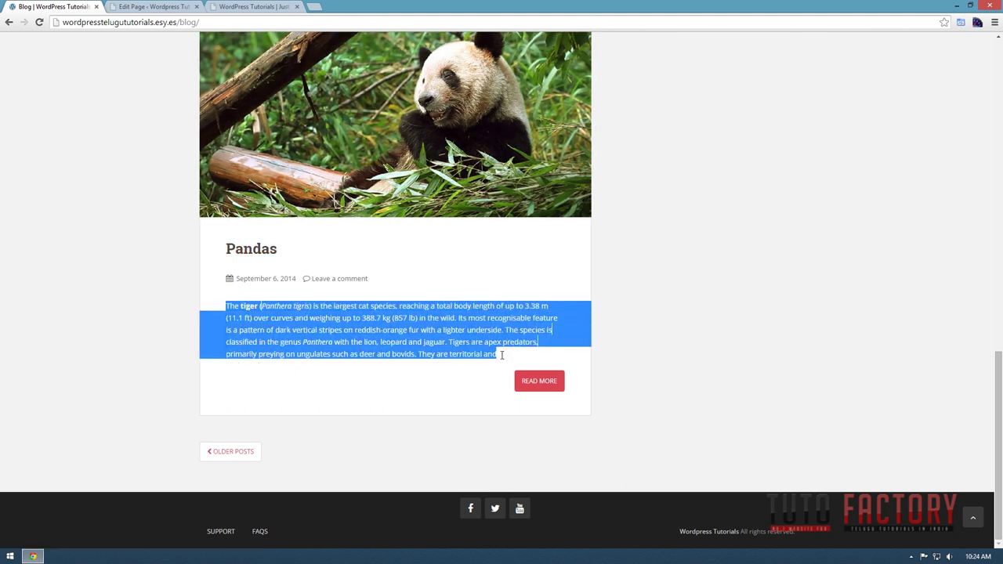
click(540, 389)
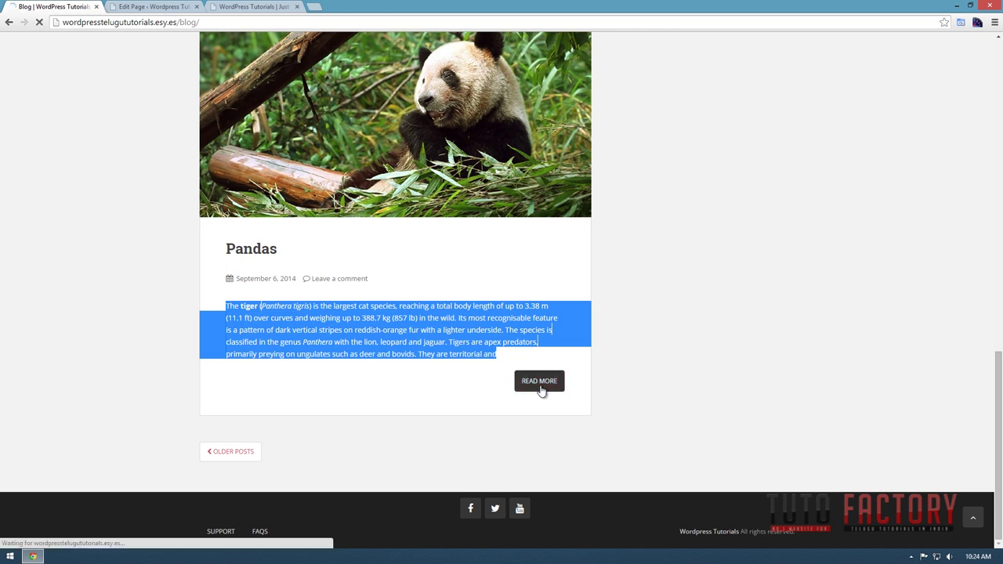
scroll(538, 368, down, 4)
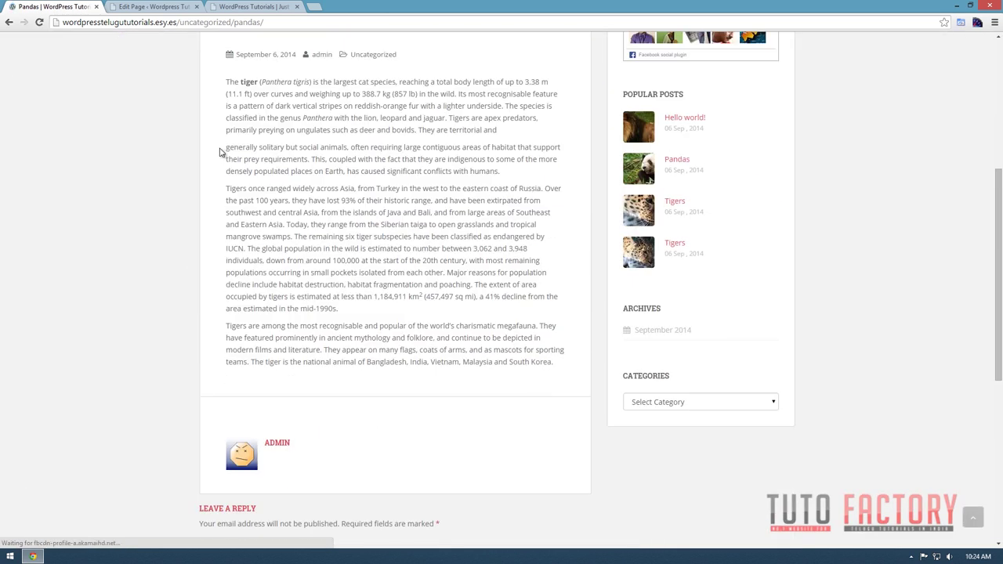
drag(221, 153, 558, 362)
scroll(246, 119, up, 2)
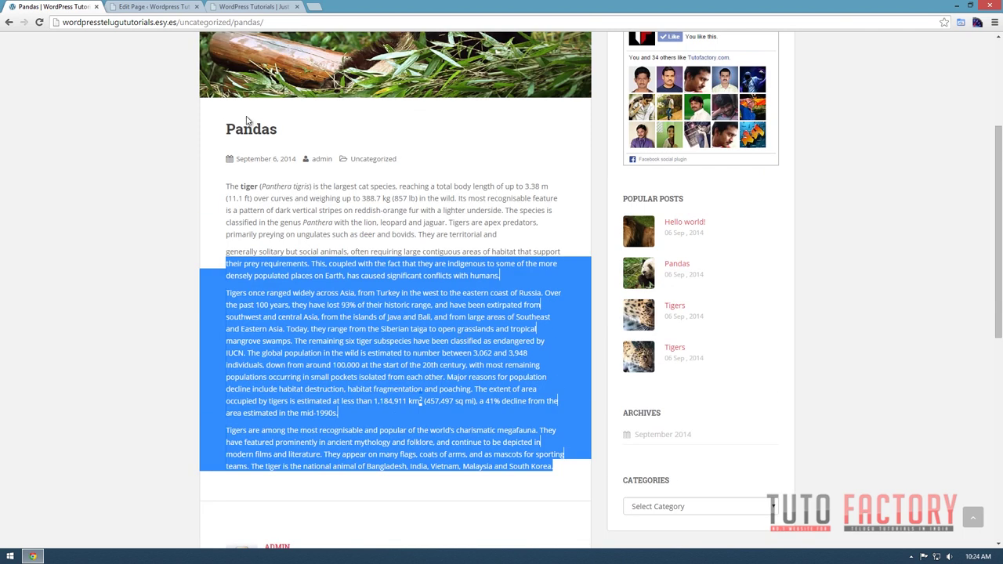
click(141, 7)
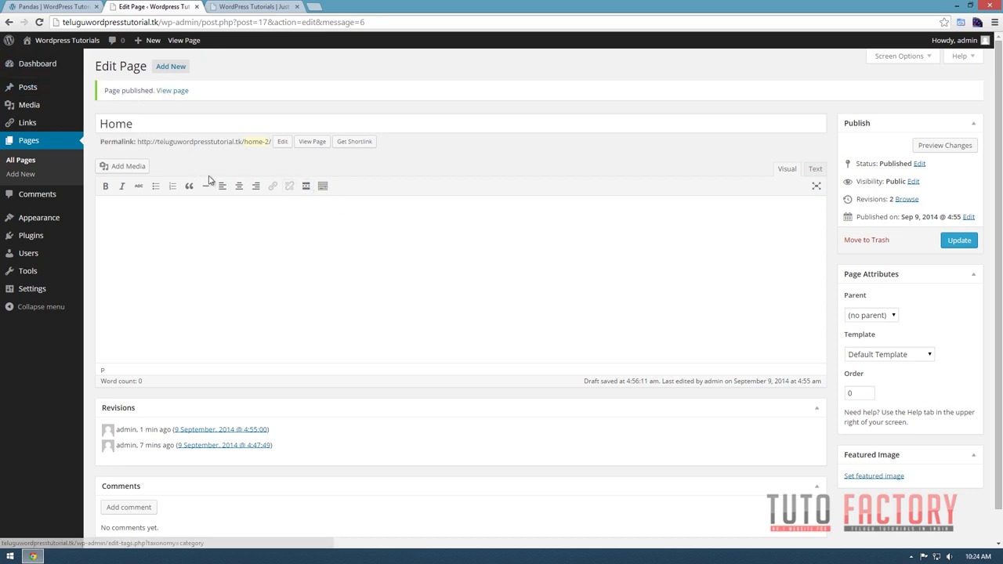
Type a line of a's, insert a More tag below it, then view the live blog.
text(aaaaaaaaaaaaaaaaaaaaaaaaaaaaaa)
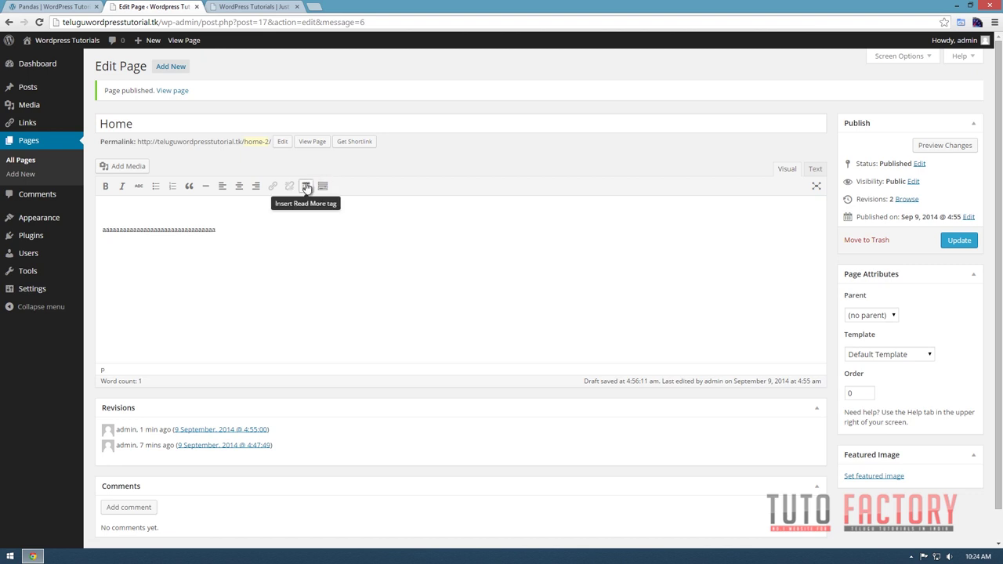
click(306, 186)
click(105, 261)
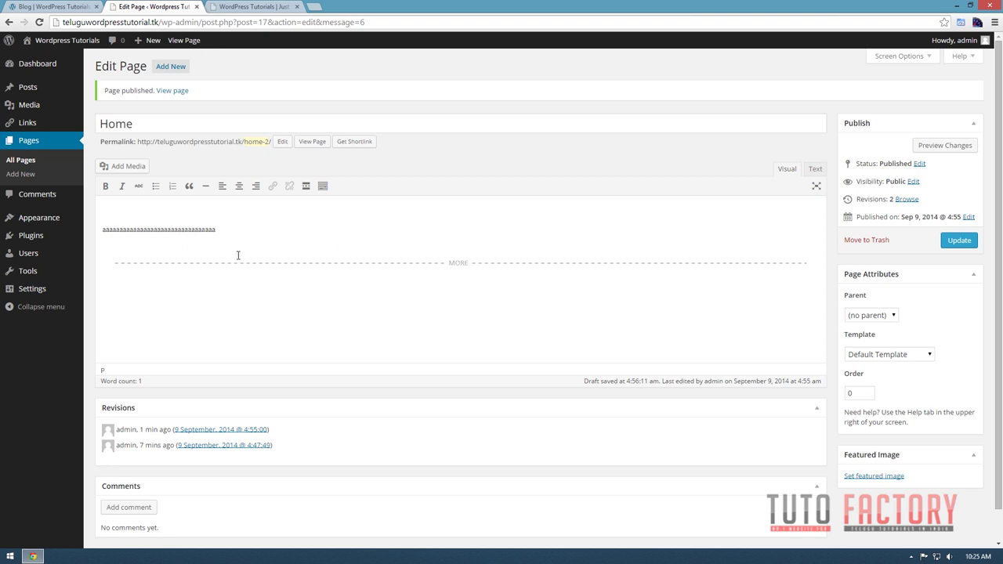
drag(228, 254, 138, 219)
click(51, 7)
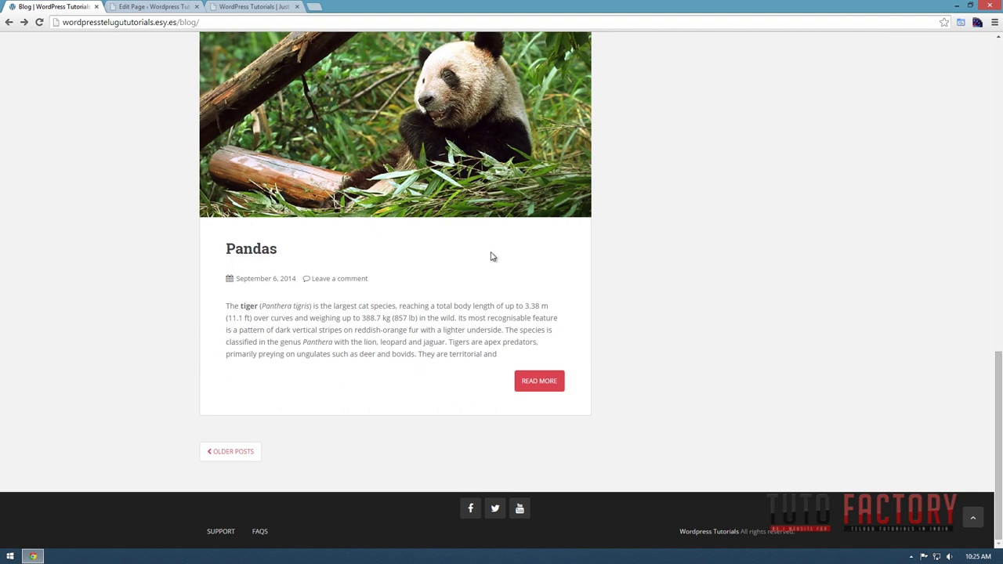
Open the full Pandas post from its Read More button, scroll through it, and return to the Home editor.
drag(228, 303, 503, 359)
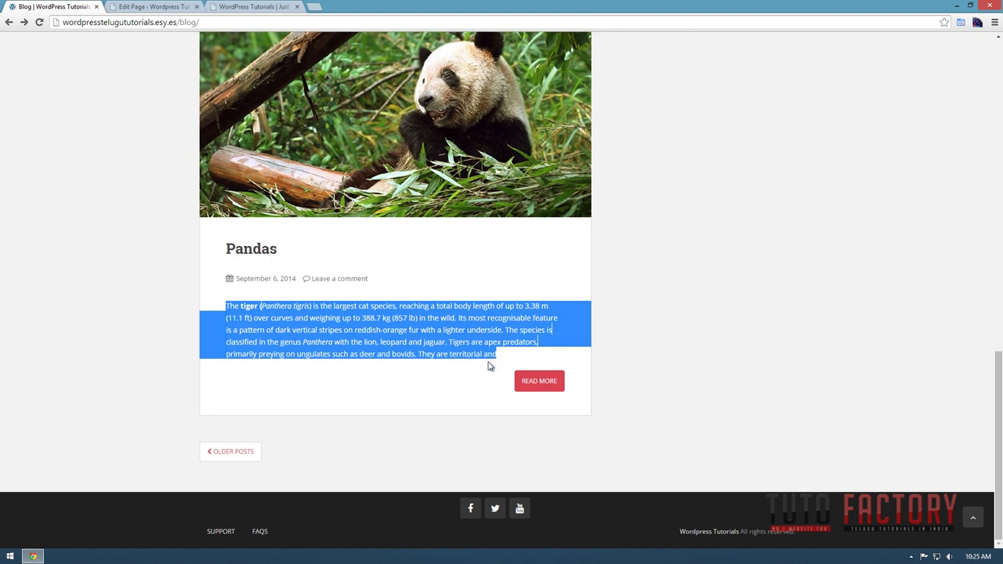
click(536, 387)
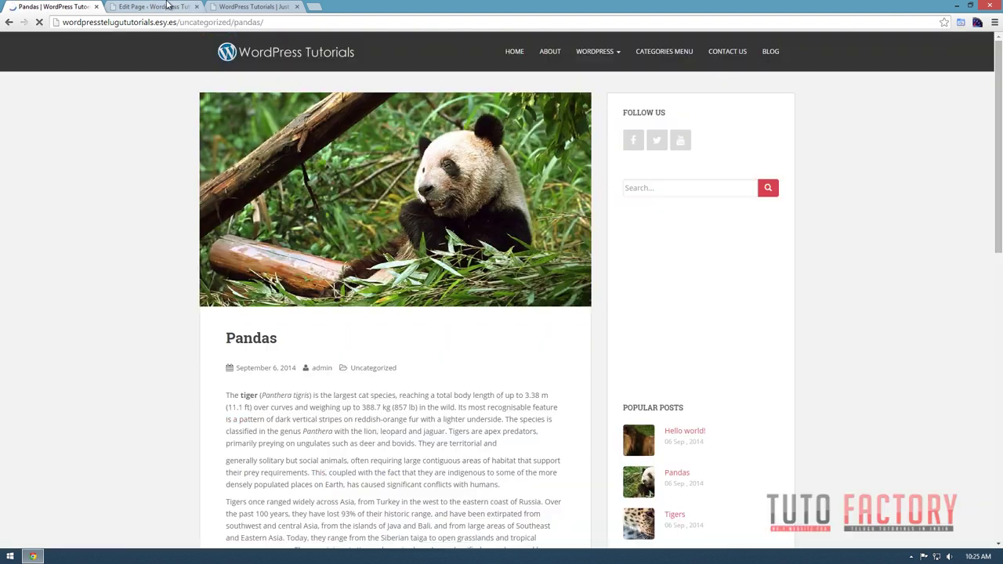
scroll(485, 481, down, 2)
scroll(429, 388, down, 2)
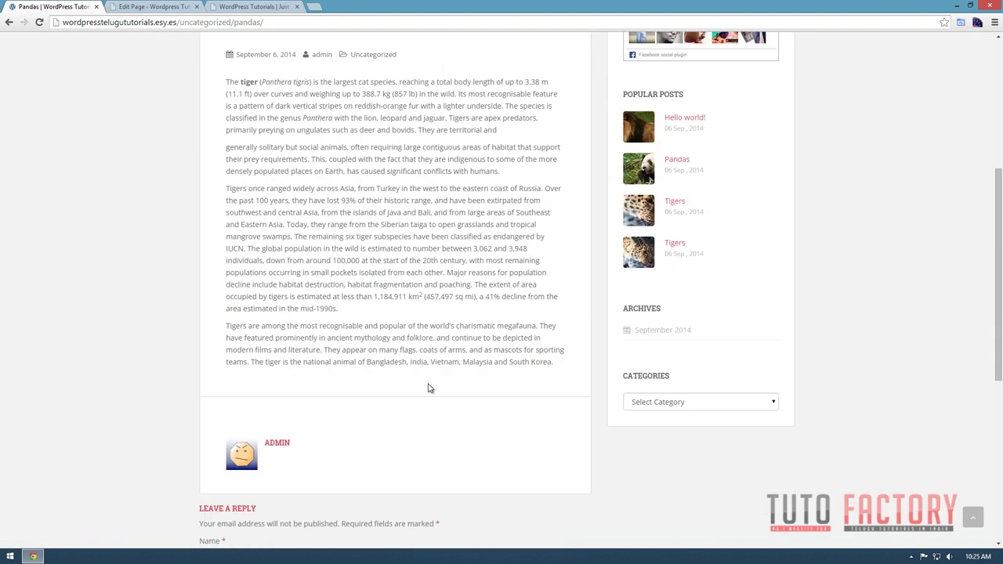
click(132, 6)
Uncheck Comments in Screen Options and update the Home page with its More break.
click(280, 315)
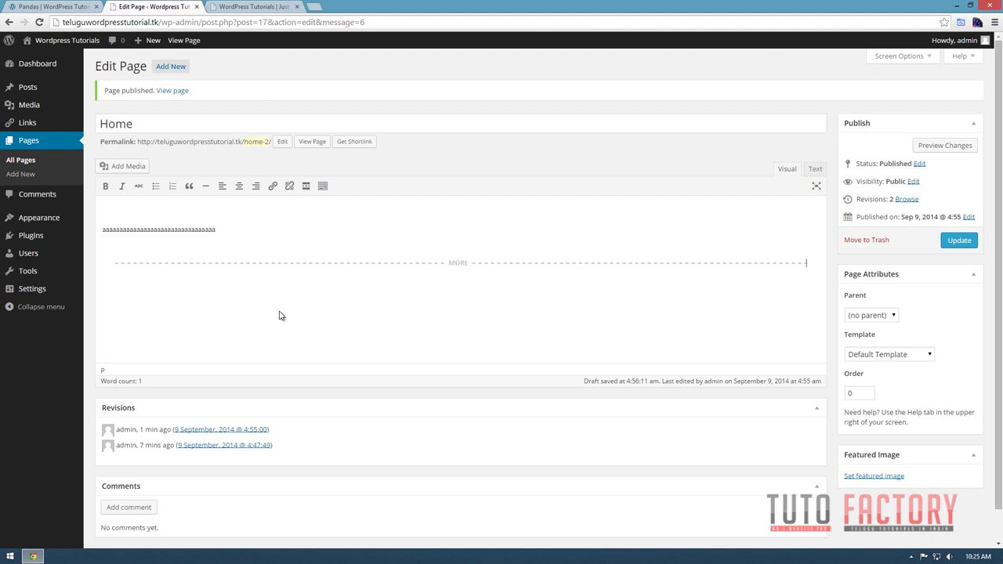
click(432, 279)
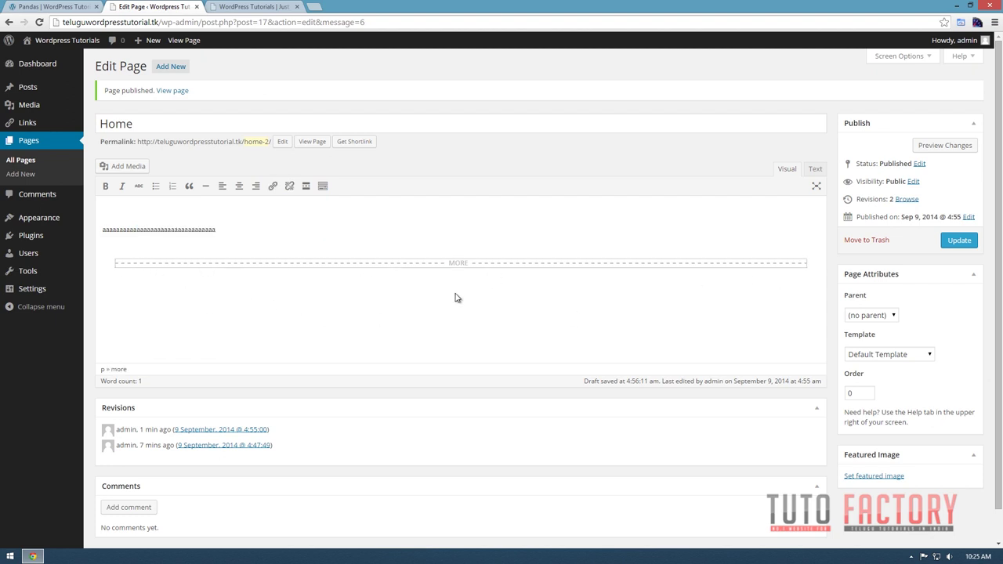
click(337, 299)
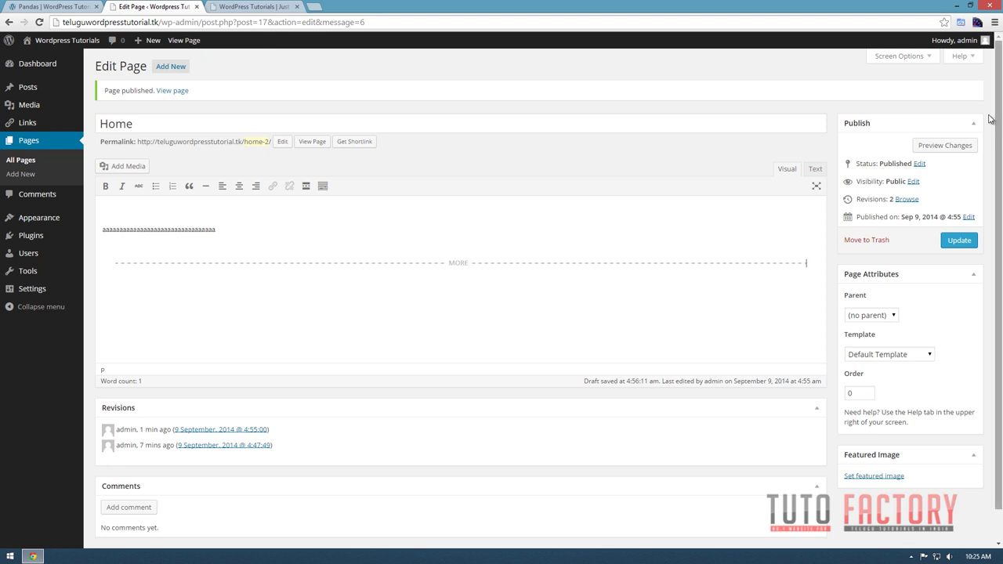
click(901, 56)
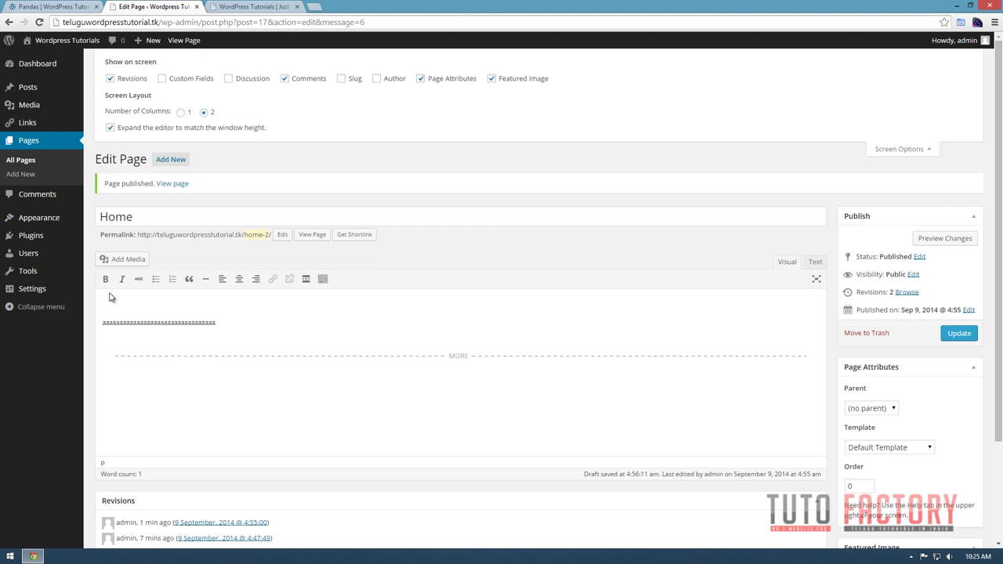
drag(149, 216, 91, 217)
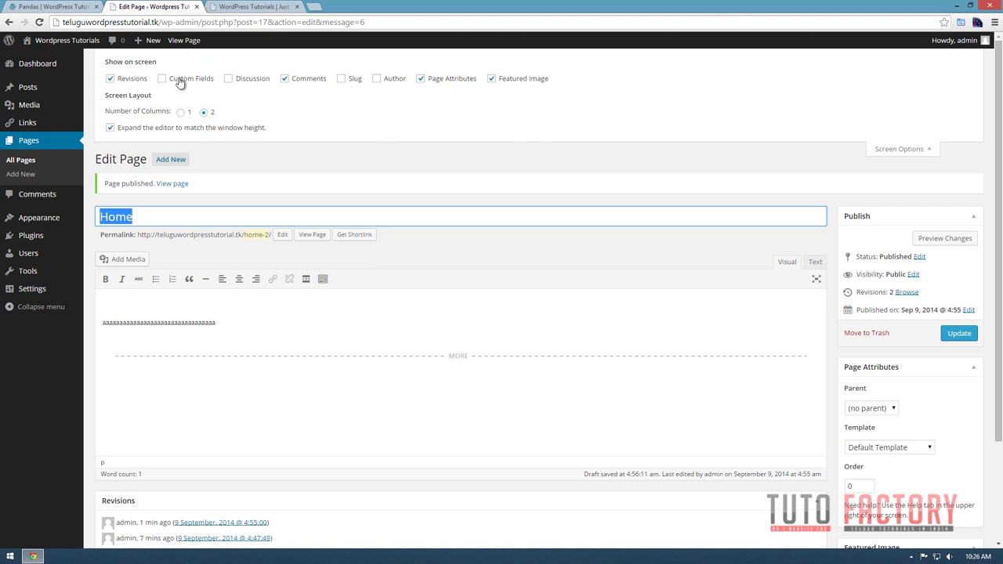
click(300, 81)
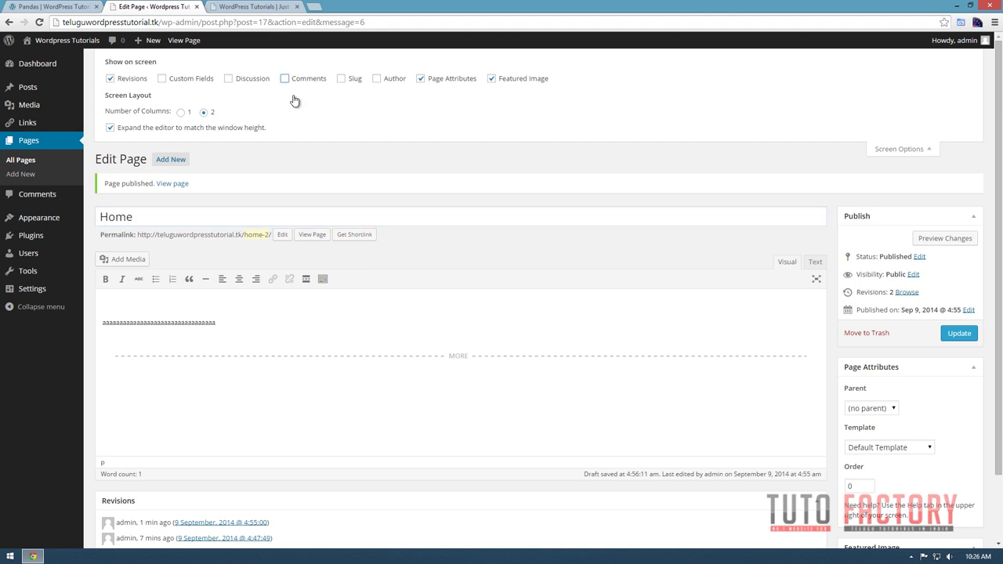
scroll(423, 288, down, 2)
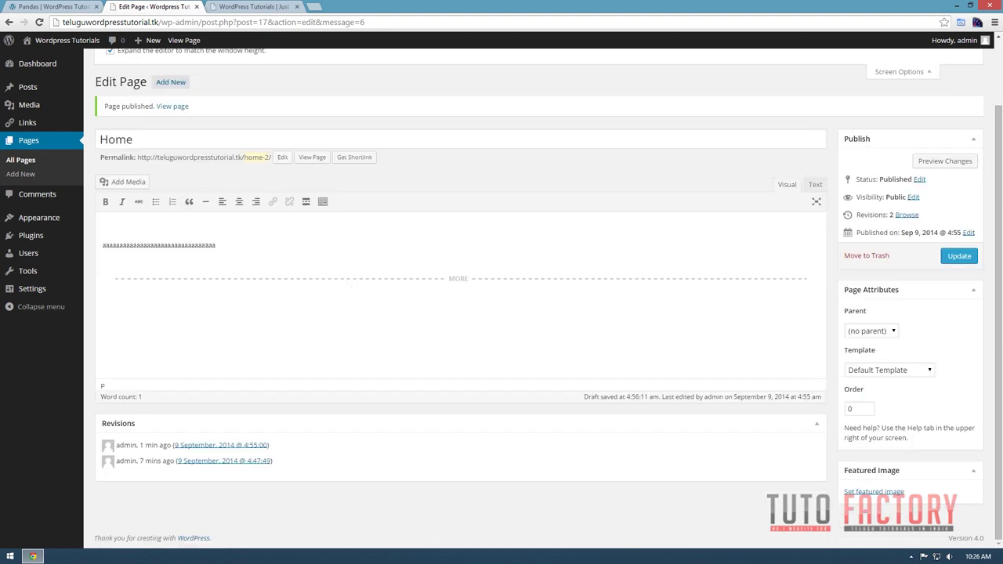
click(957, 257)
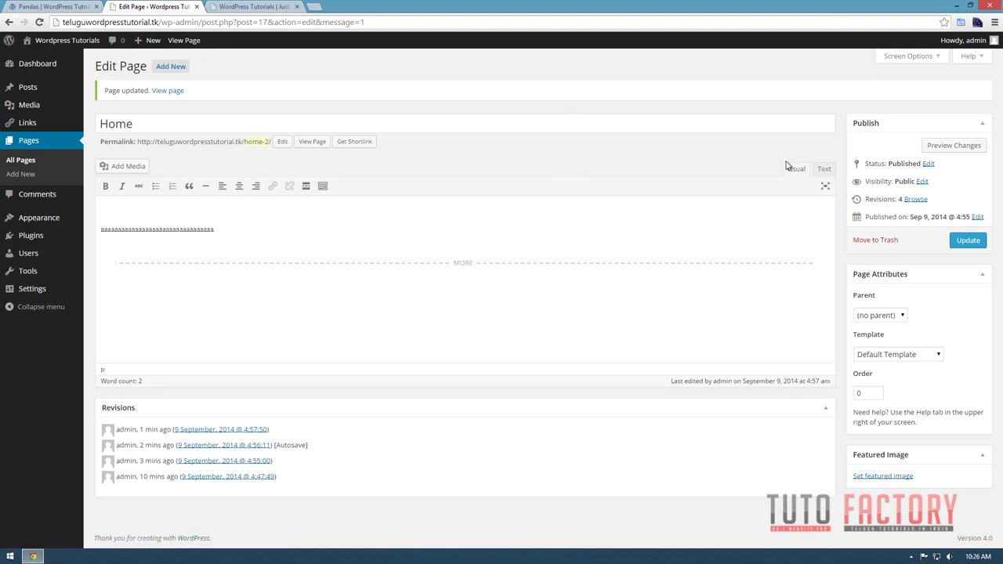
click(930, 57)
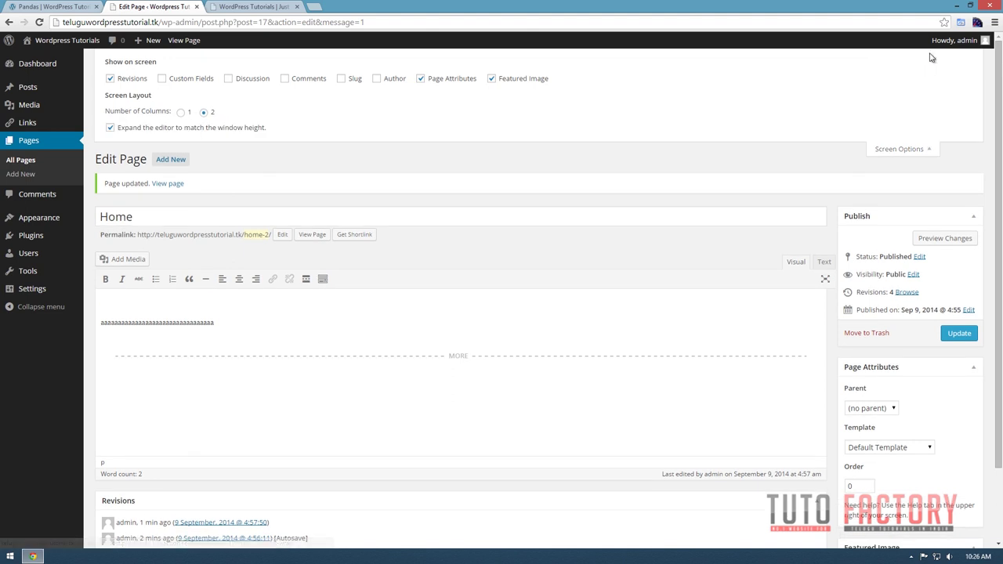
Check the HTML view, then delete the More break and the line of a's from the body.
click(821, 265)
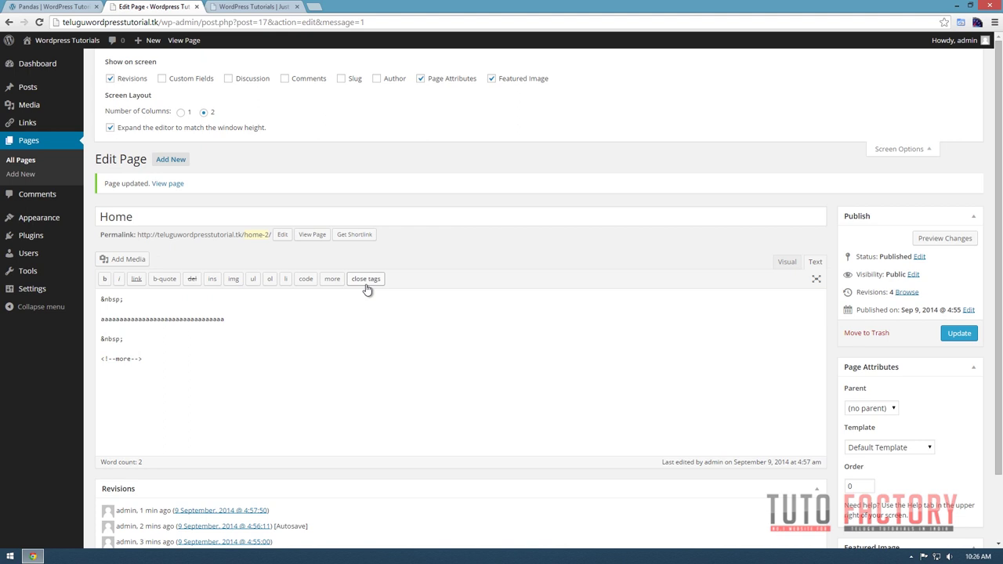
click(185, 350)
click(786, 263)
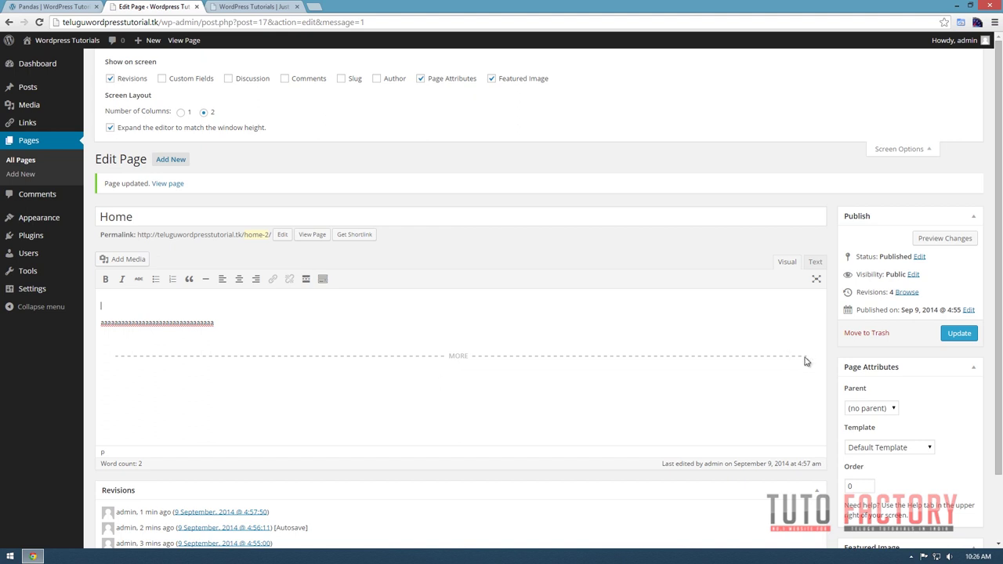
click(776, 358)
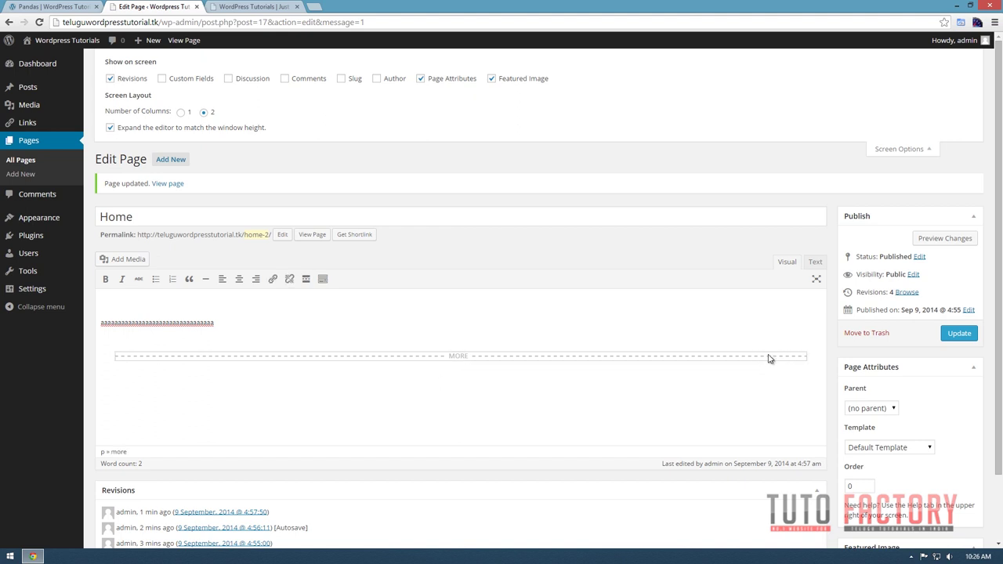
key(Delete)
drag(215, 322, 58, 300)
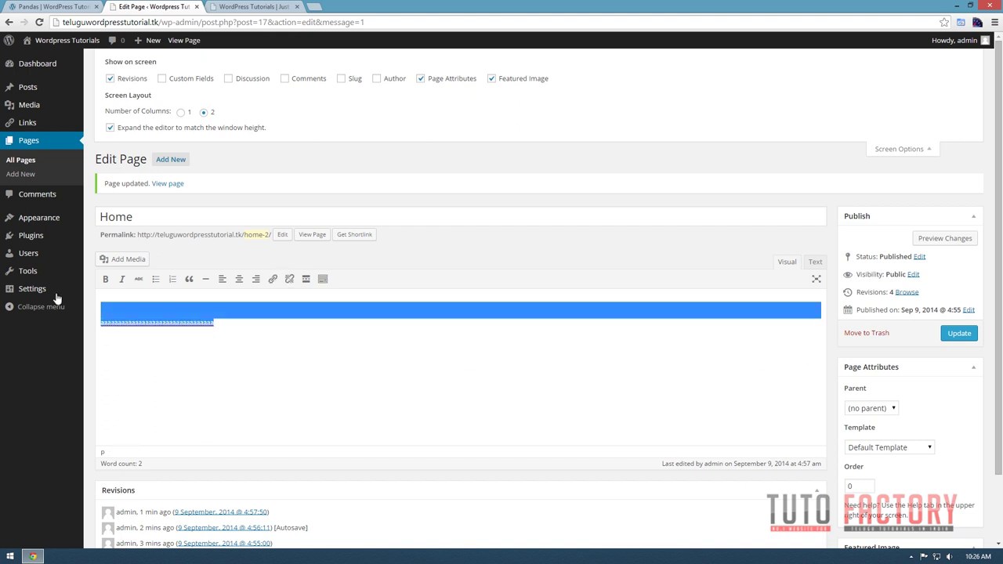
key(Delete)
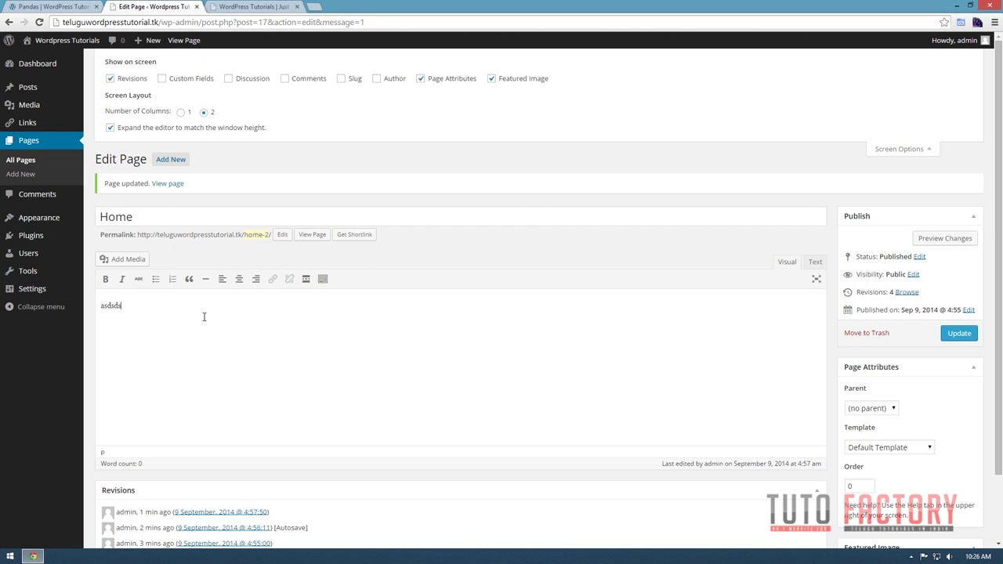
In the Text view, close an <h1> 'Hello Wolrd' heading after the last line and view it in Visual.
click(815, 262)
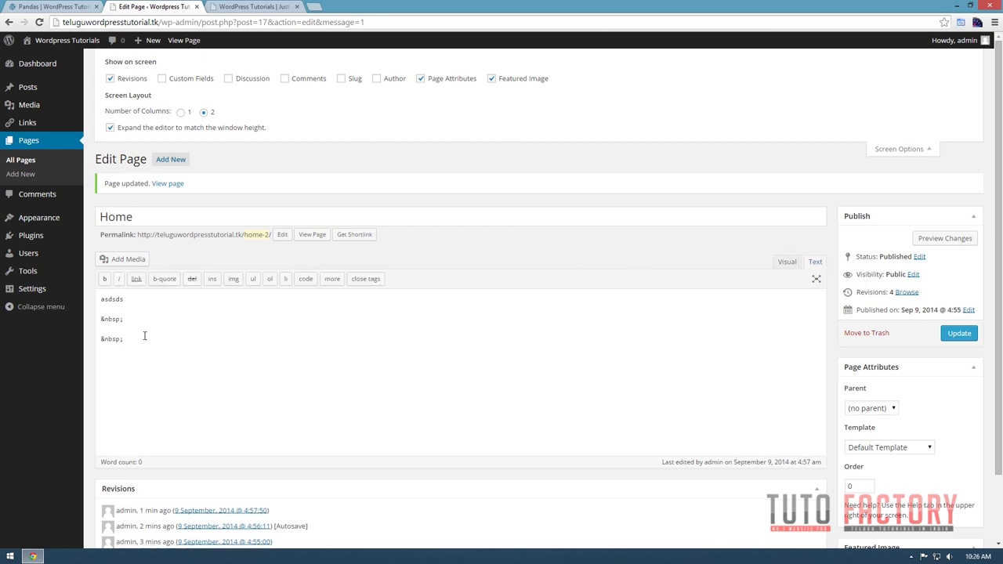
click(141, 340)
text(</h1>)
click(788, 264)
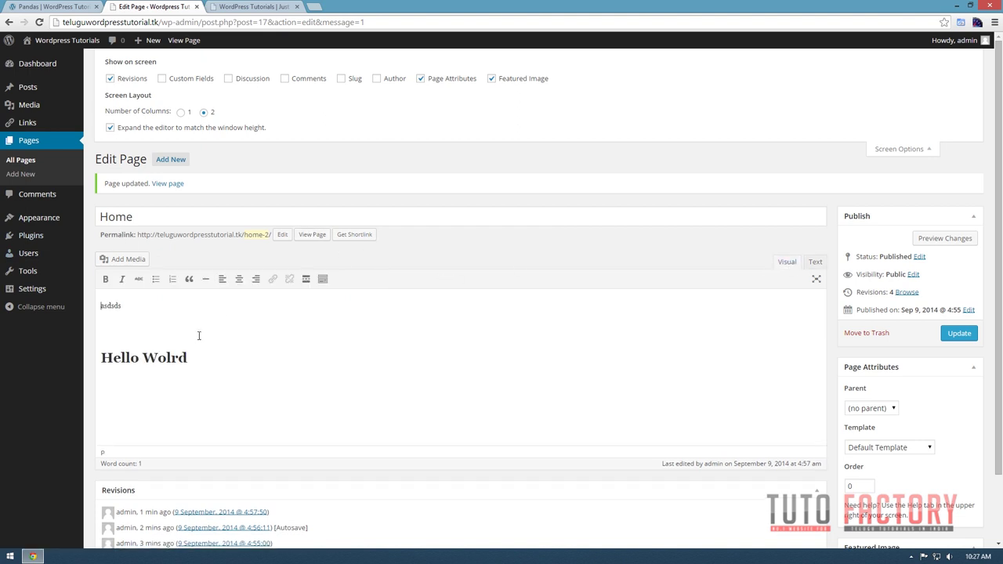
Select the Hello Wolrd heading across Visual and Text views, ending with all HTML content selected.
drag(212, 361, 9, 354)
click(232, 363)
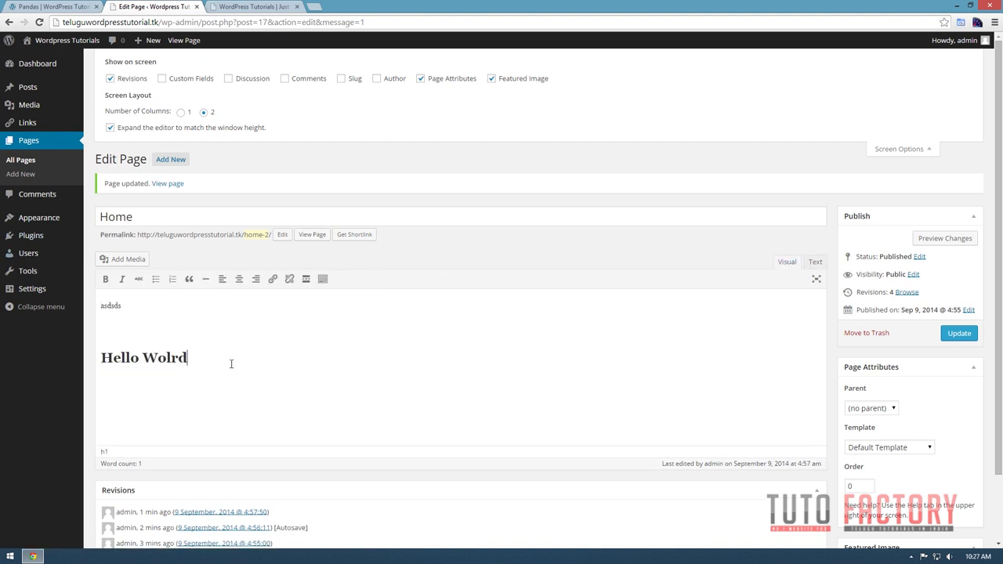
triple_click(103, 362)
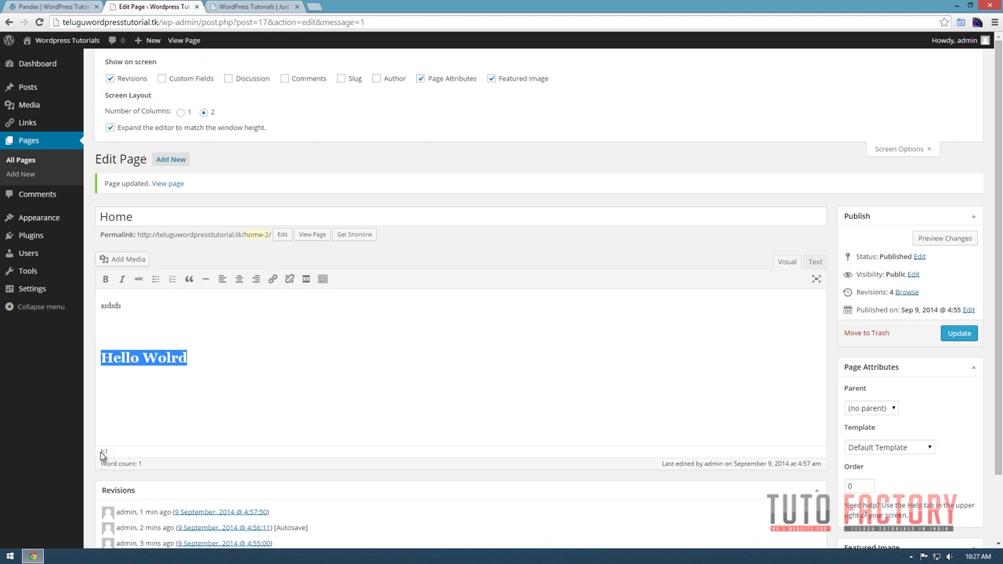
click(201, 347)
triple_click(199, 387)
click(208, 362)
triple_click(229, 356)
click(815, 263)
click(787, 262)
drag(188, 357, 68, 296)
click(814, 261)
drag(175, 349, 100, 296)
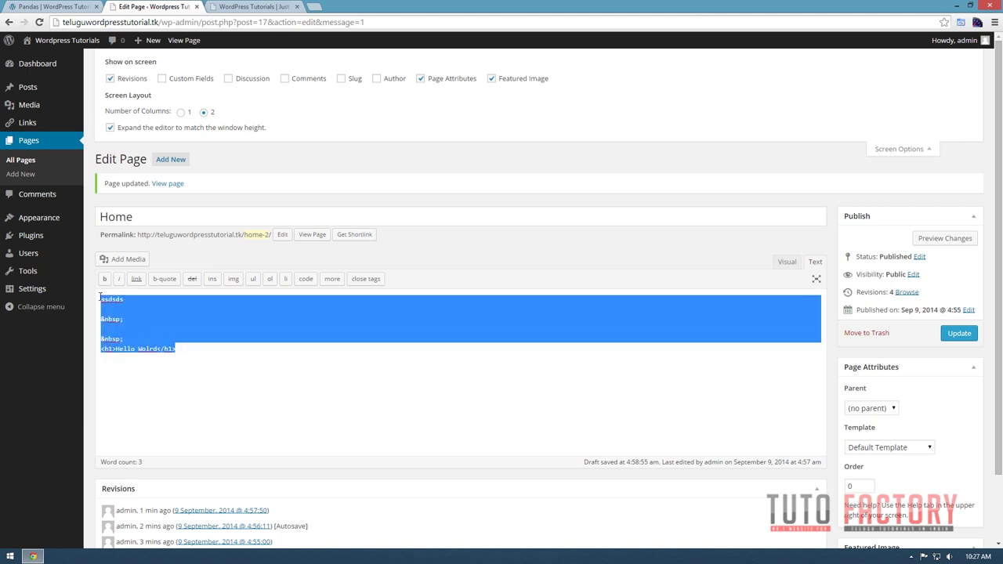
Delete all the HTML content and update the emptied Home page.
key(BackSpace)
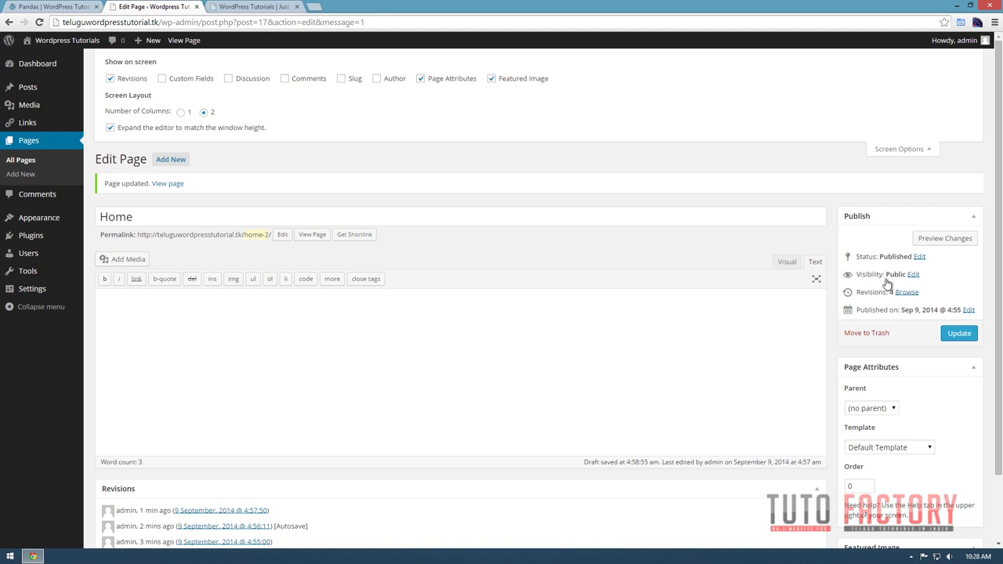
click(786, 263)
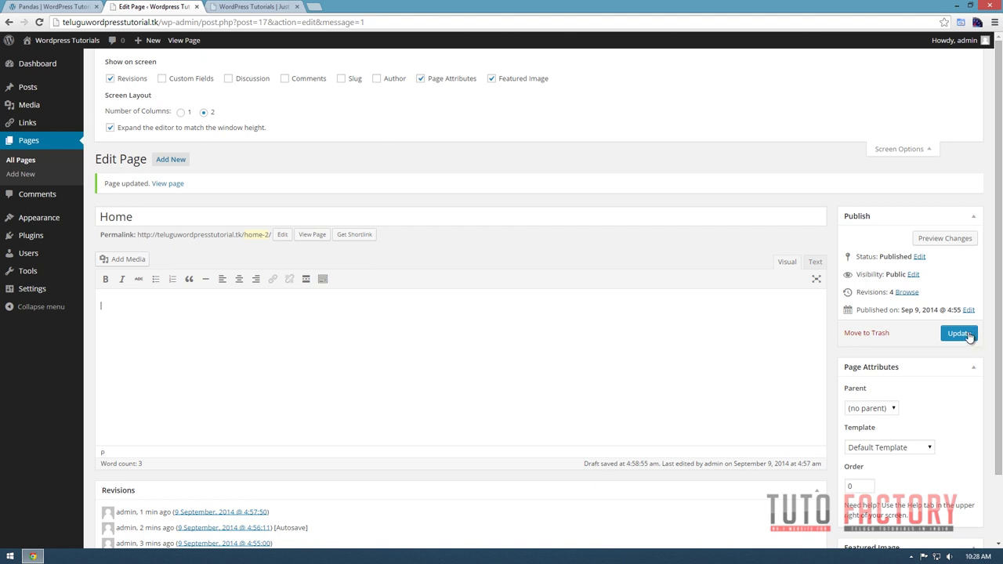
click(966, 335)
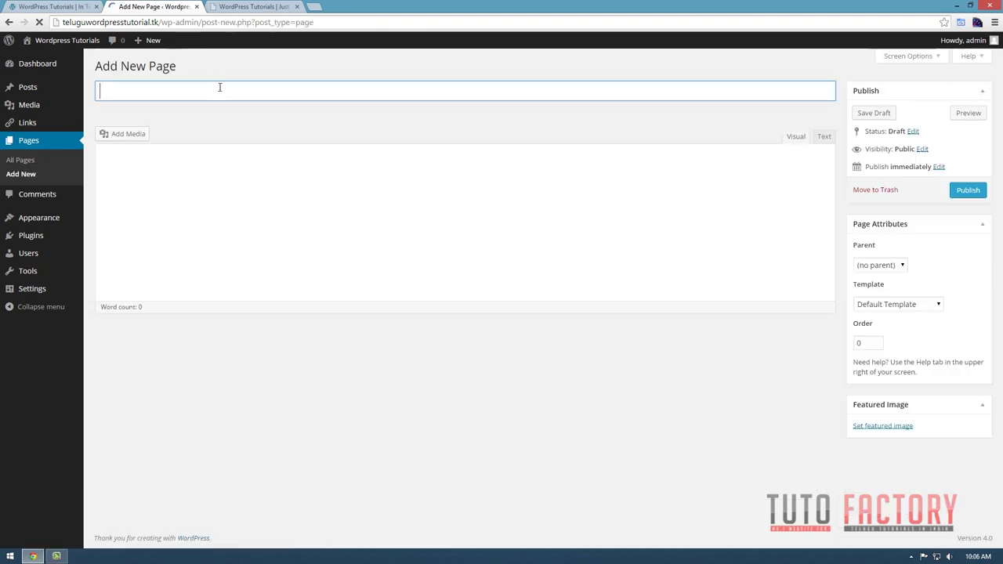
Publish a new empty page titled 'Contact Us'.
click(181, 92)
text(Contact )
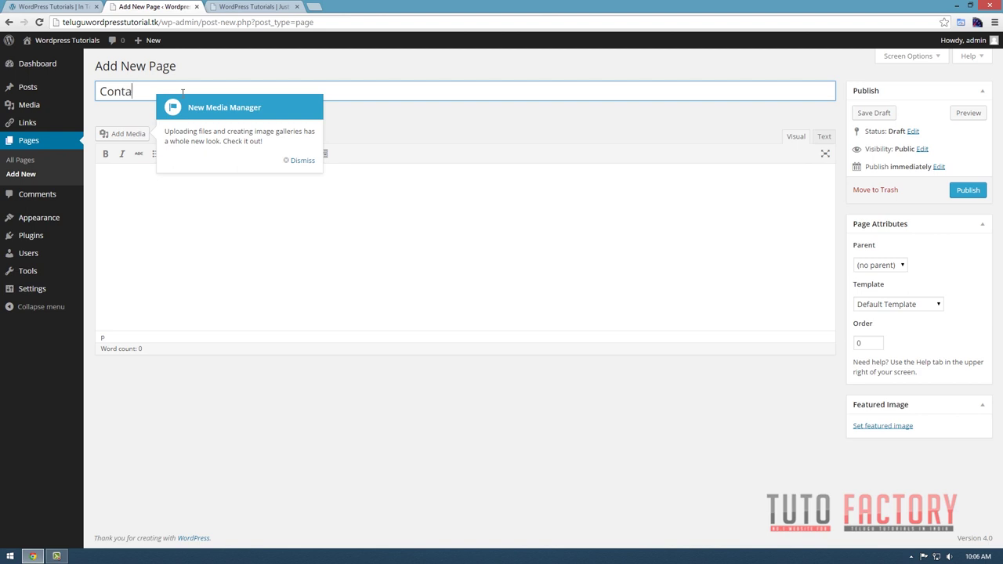
text(Us)
click(297, 160)
click(968, 191)
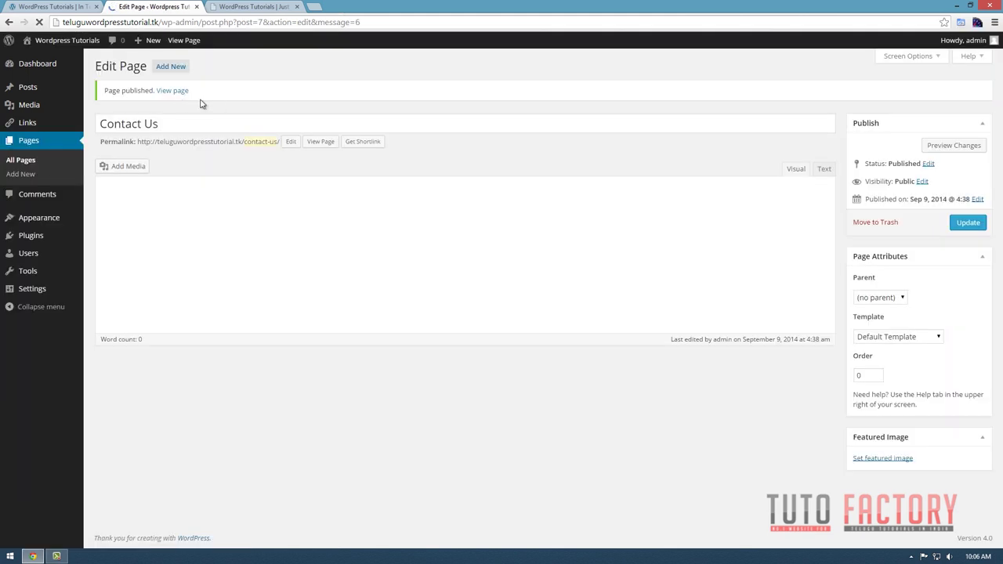
Publish a second new empty page titled 'Tutorials'.
click(226, 123)
drag(227, 123, 98, 125)
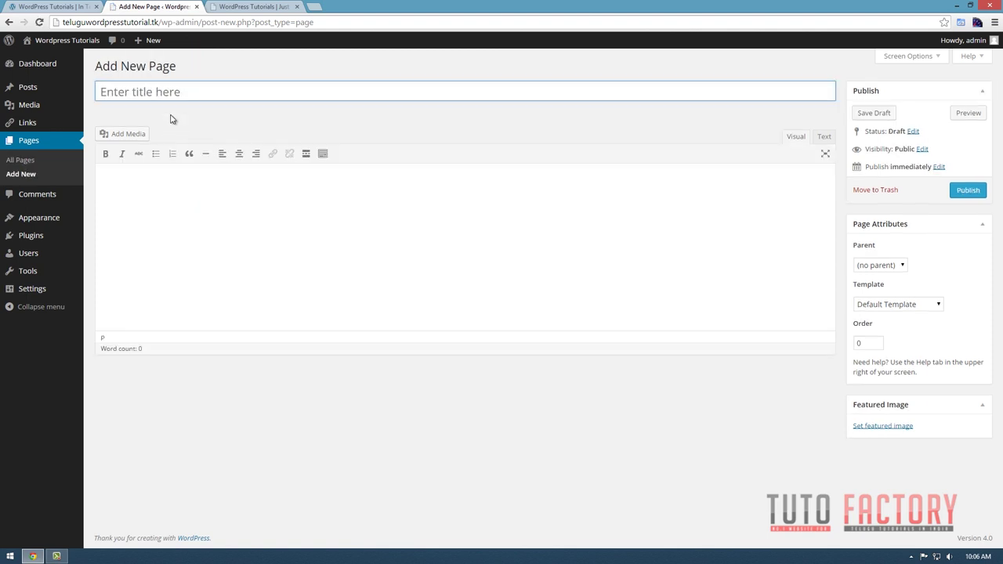
click(174, 91)
text(Tutoir)
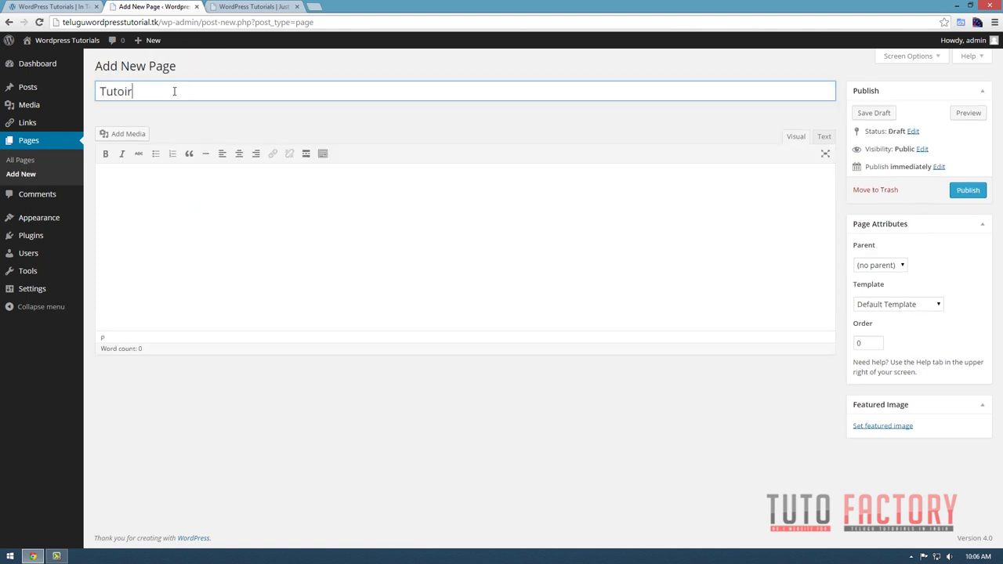
text(aks)
text(ls)
click(951, 203)
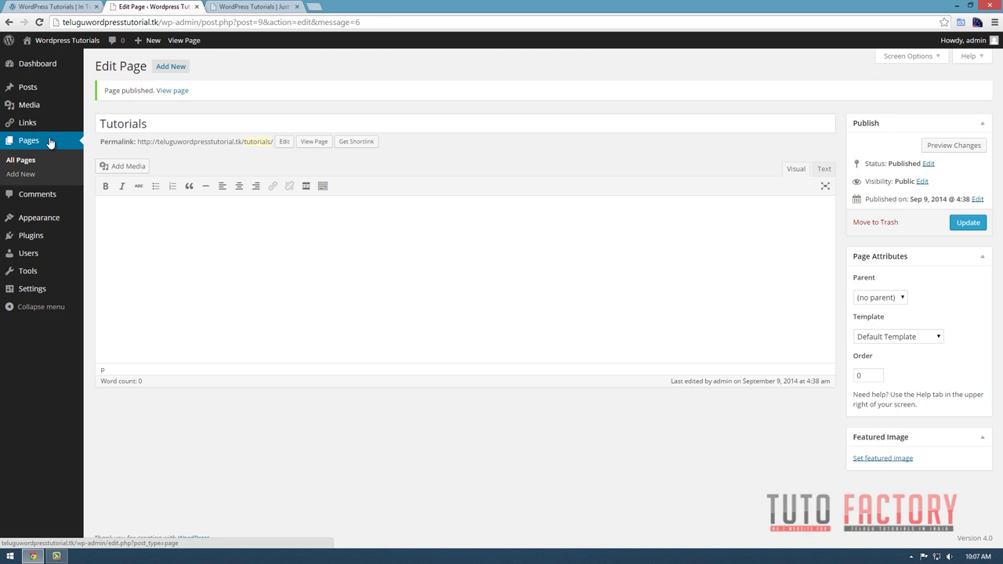
Go to Appearance > Menus and create a new menu named 'Main Menu'.
click(283, 7)
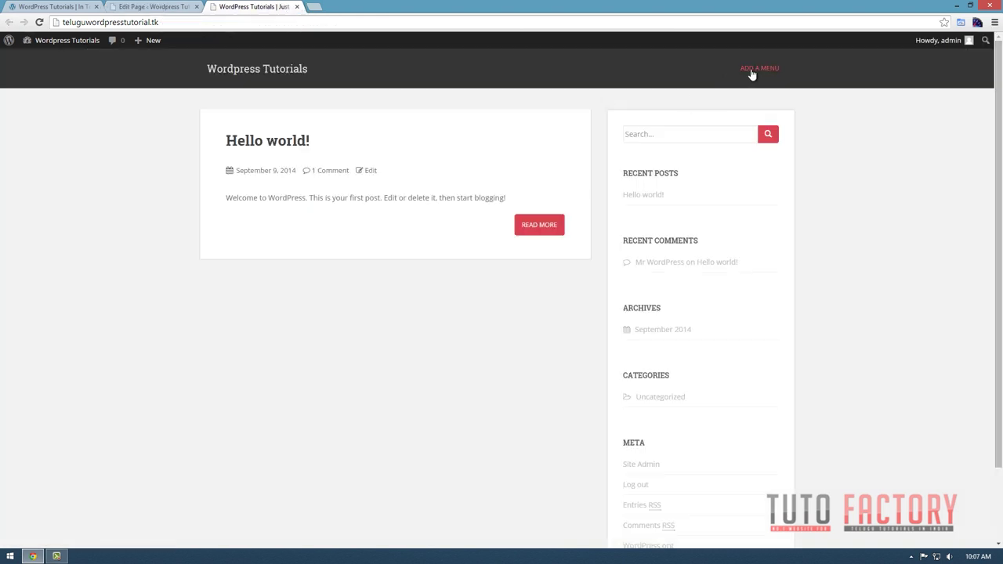
click(161, 7)
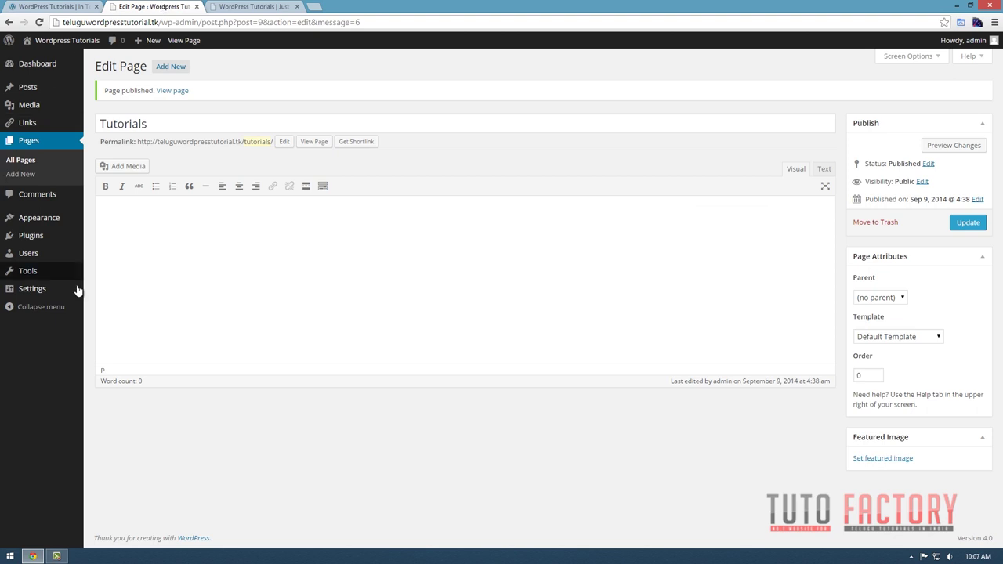
mouse_move(32, 218)
click(104, 262)
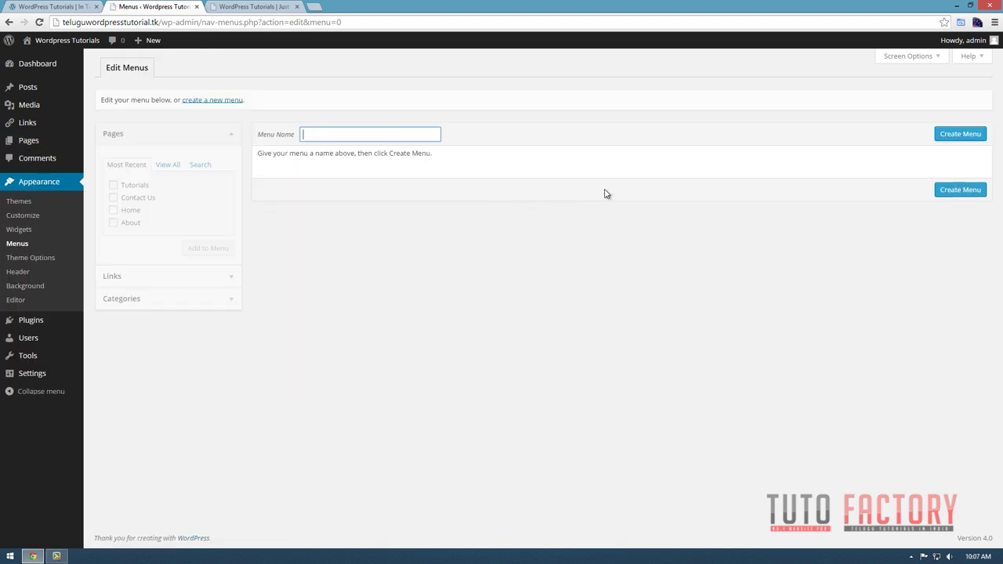
click(349, 132)
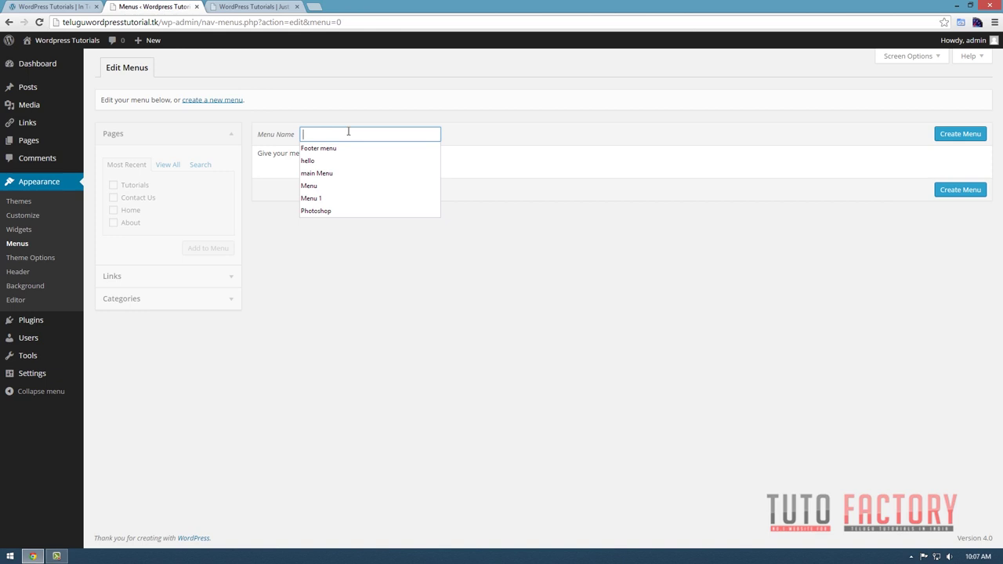
text(Main Menu)
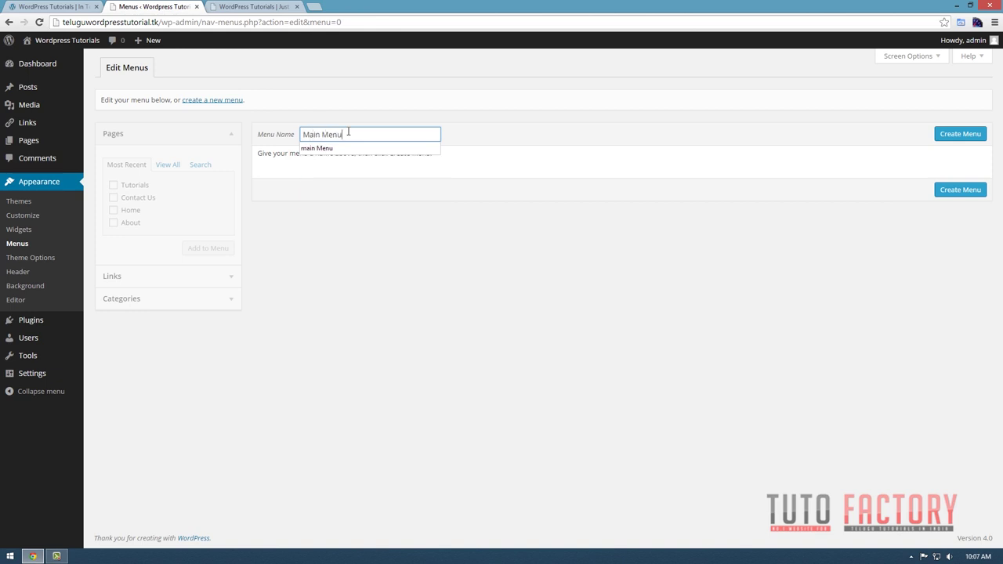
click(952, 136)
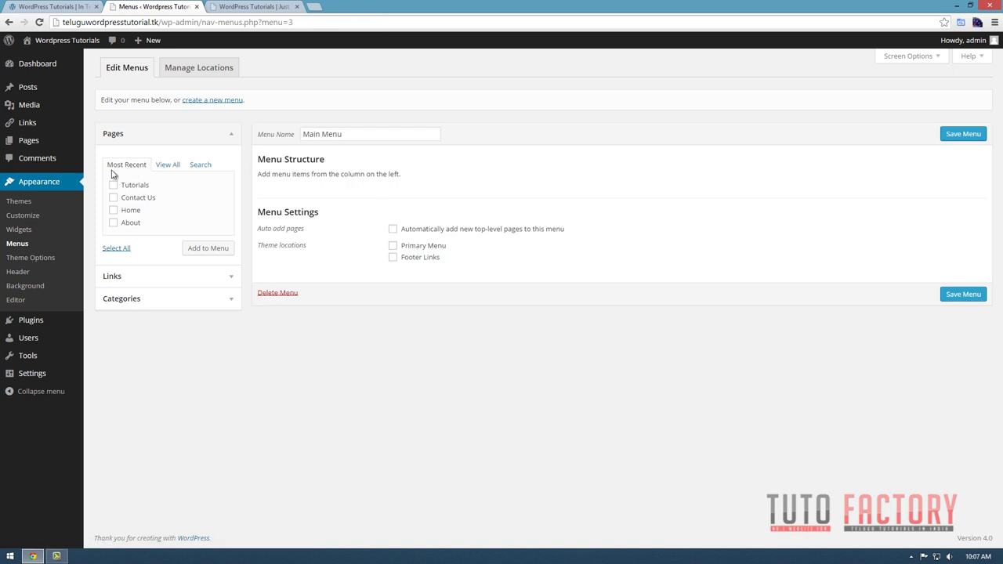
Add the Tutorials, Contact Us, Home and About pages to Main Menu.
click(112, 278)
click(121, 267)
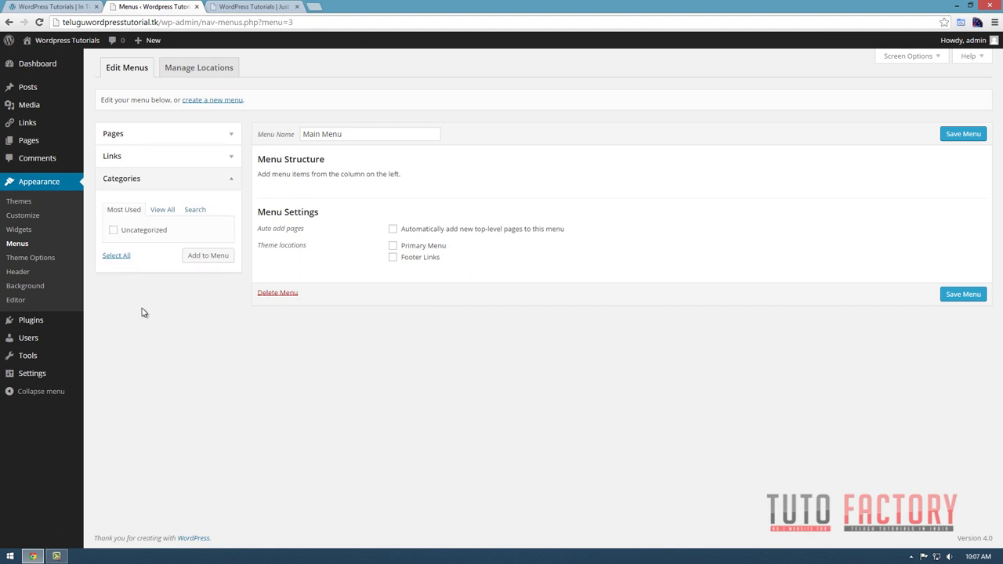
click(120, 137)
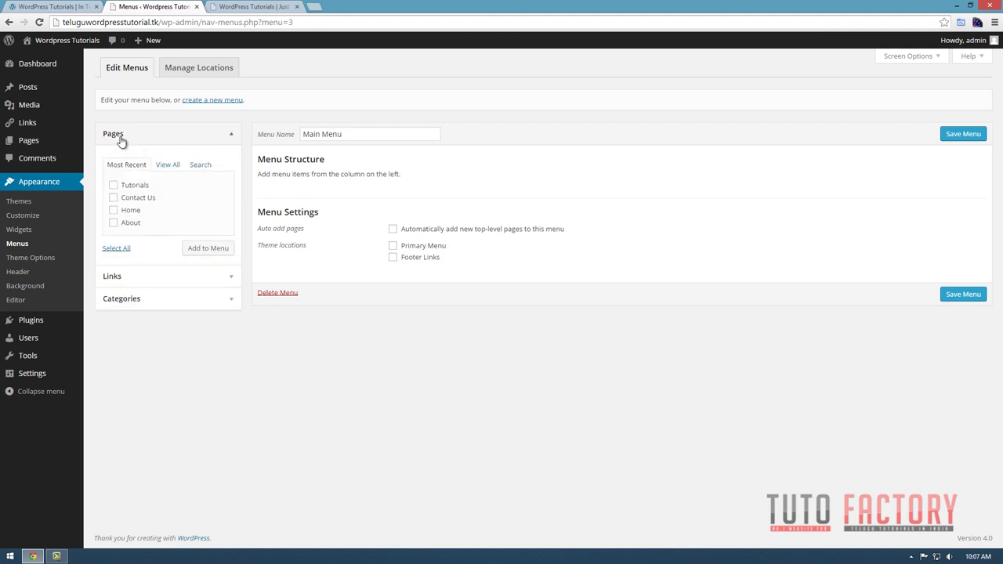
click(113, 187)
click(114, 198)
click(113, 210)
click(114, 223)
click(121, 249)
click(121, 249)
click(197, 256)
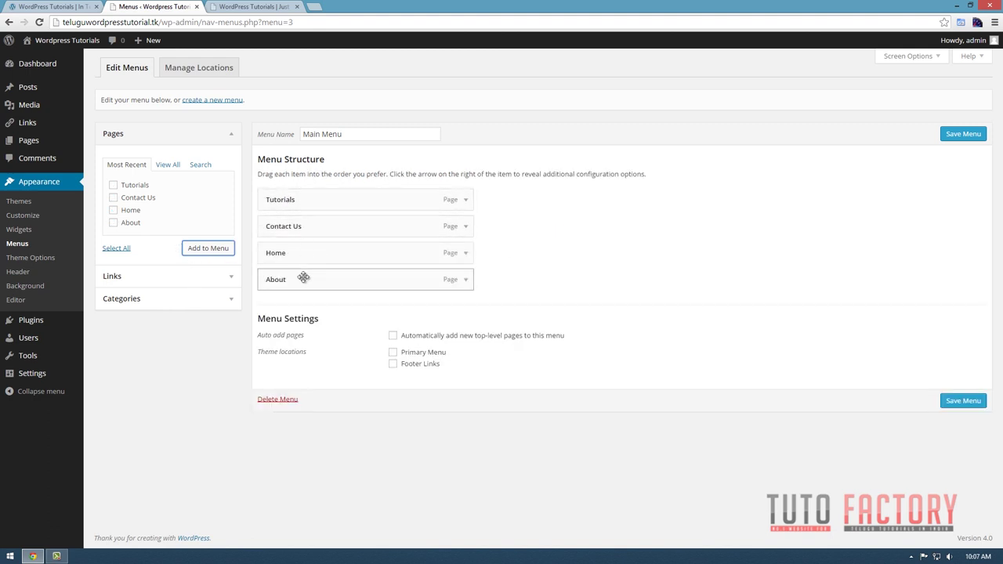
Save Main Menu with its four page items.
click(962, 135)
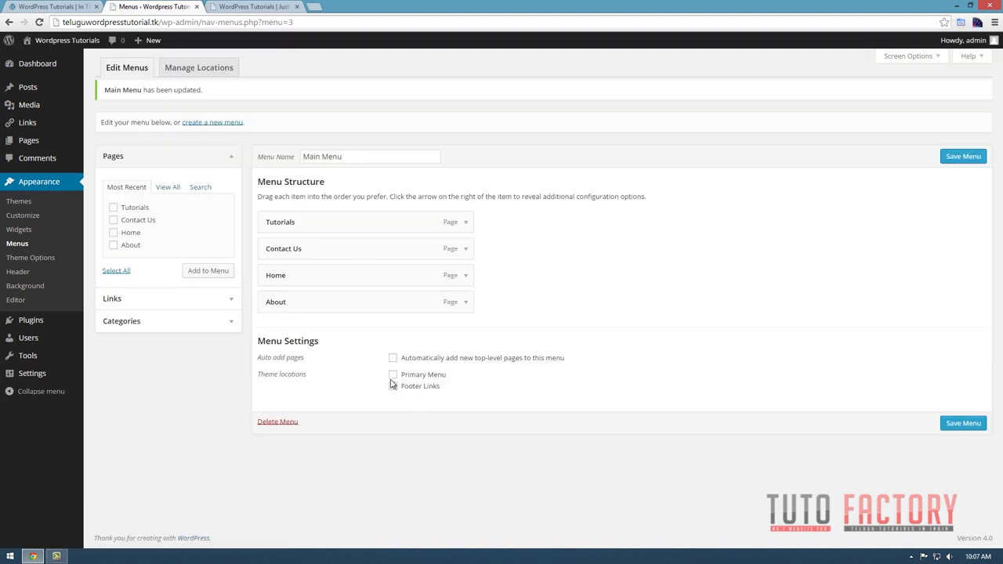
drag(265, 341, 321, 348)
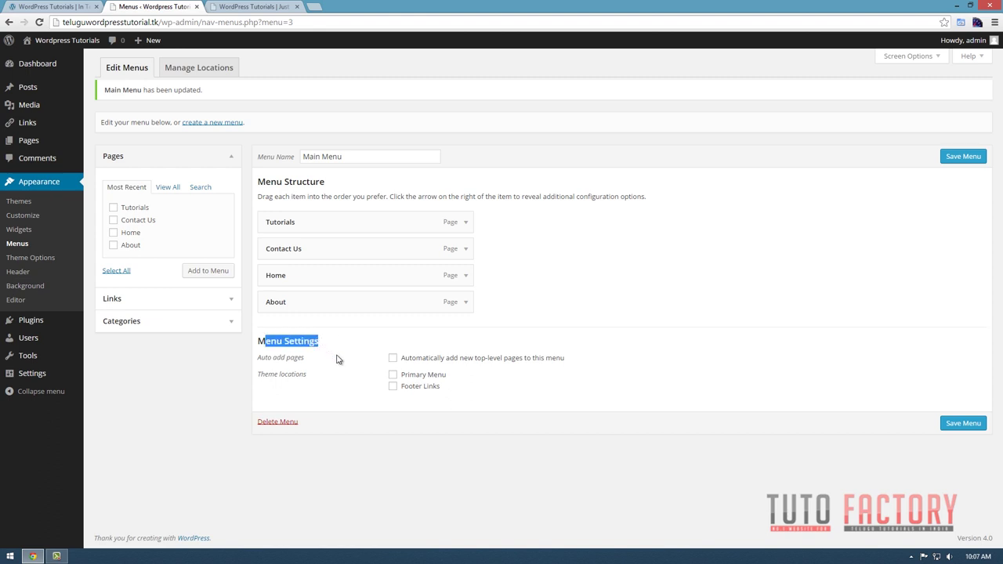
click(509, 389)
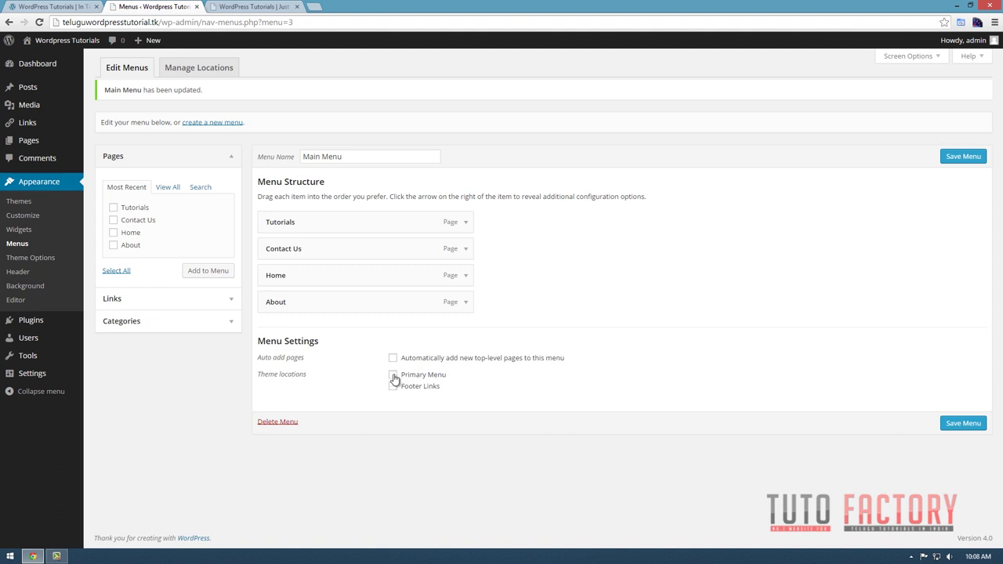
click(88, 7)
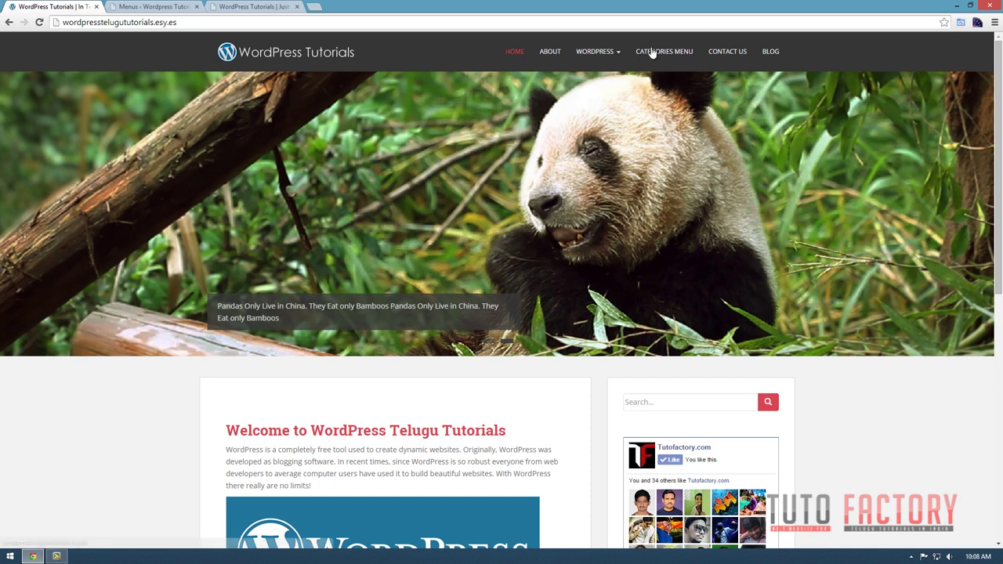
scroll(234, 448, down, 5)
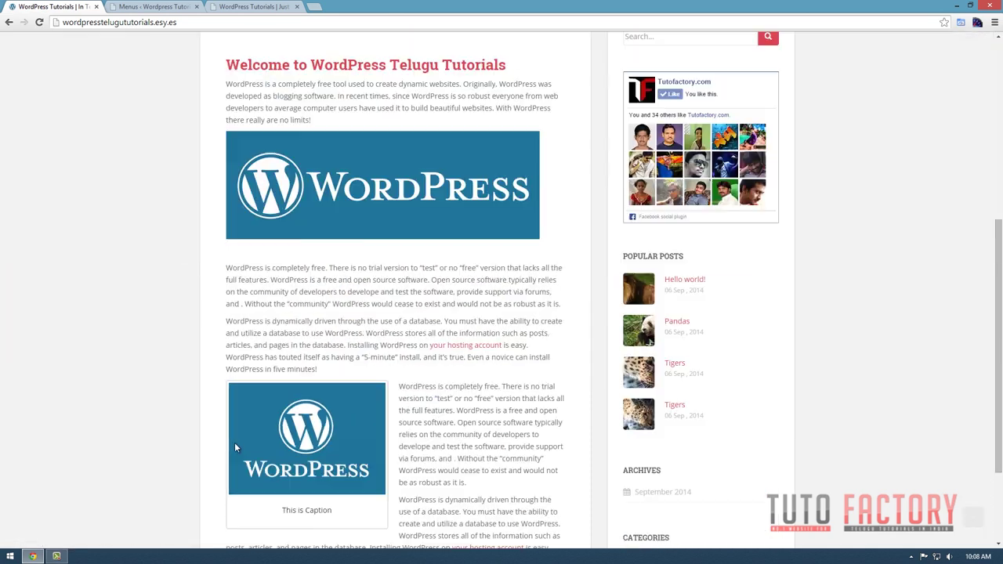
scroll(234, 448, down, 2)
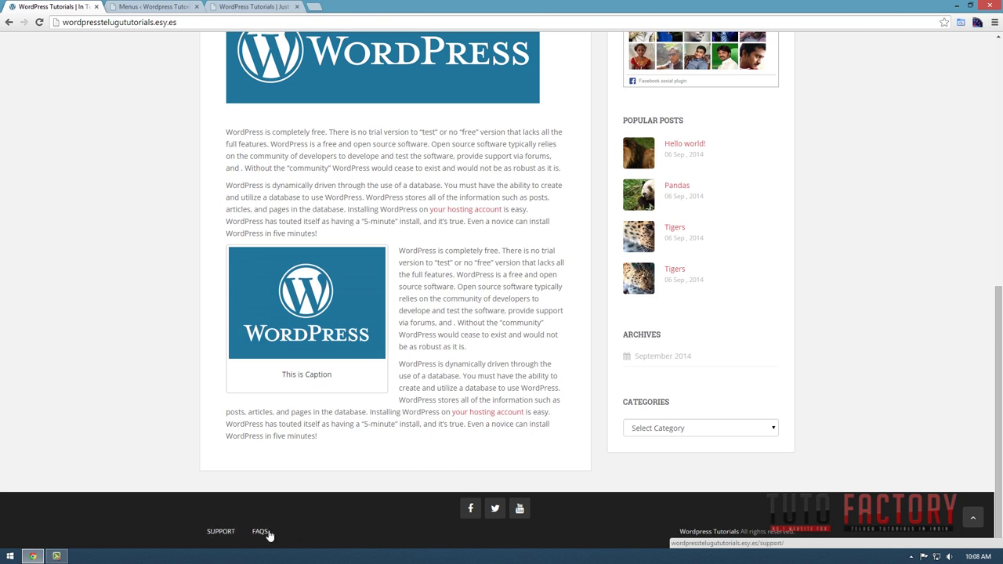
click(157, 7)
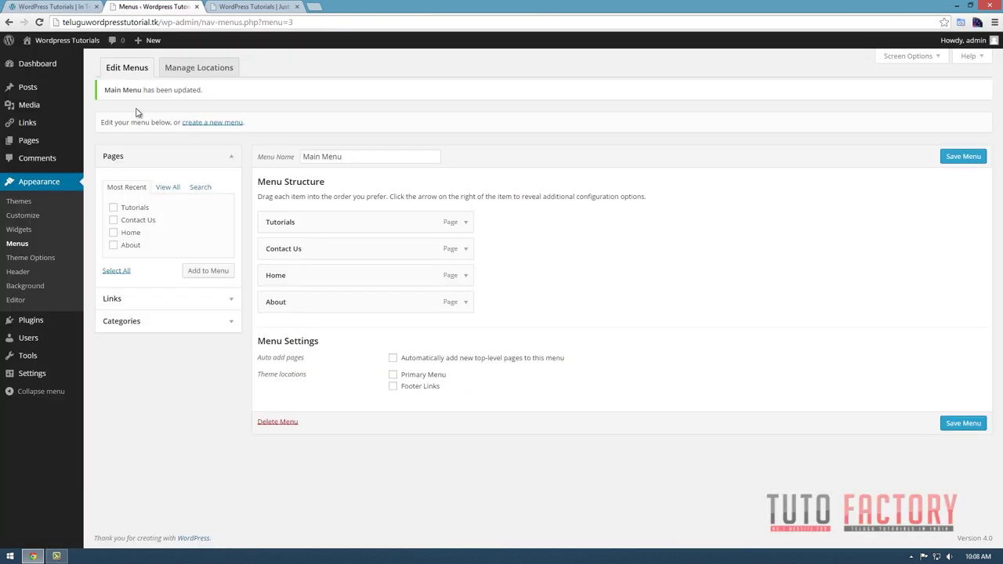
Assign Main Menu to the Primary Menu location, save, and reload the site to check.
click(392, 375)
click(963, 423)
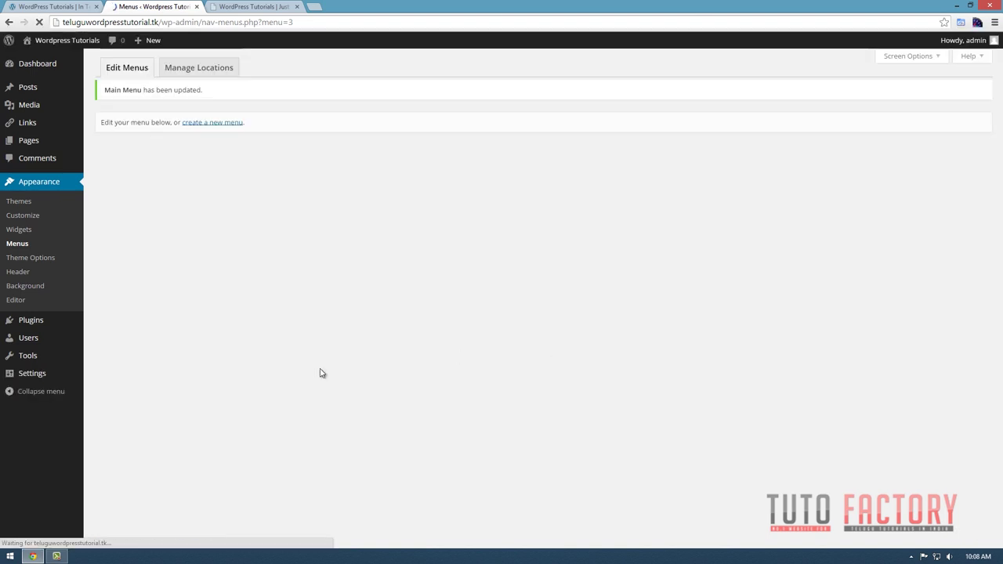
click(222, 7)
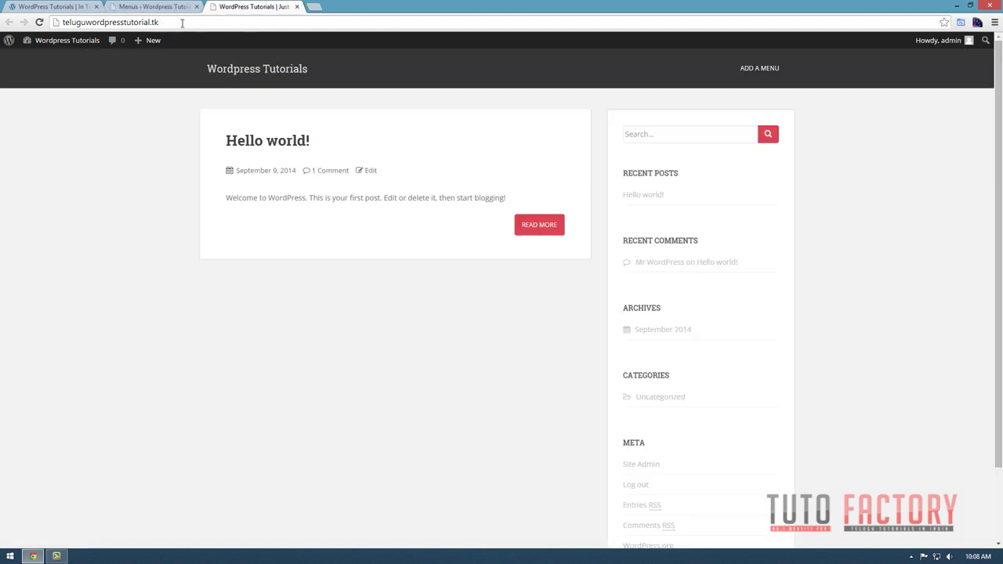
click(39, 22)
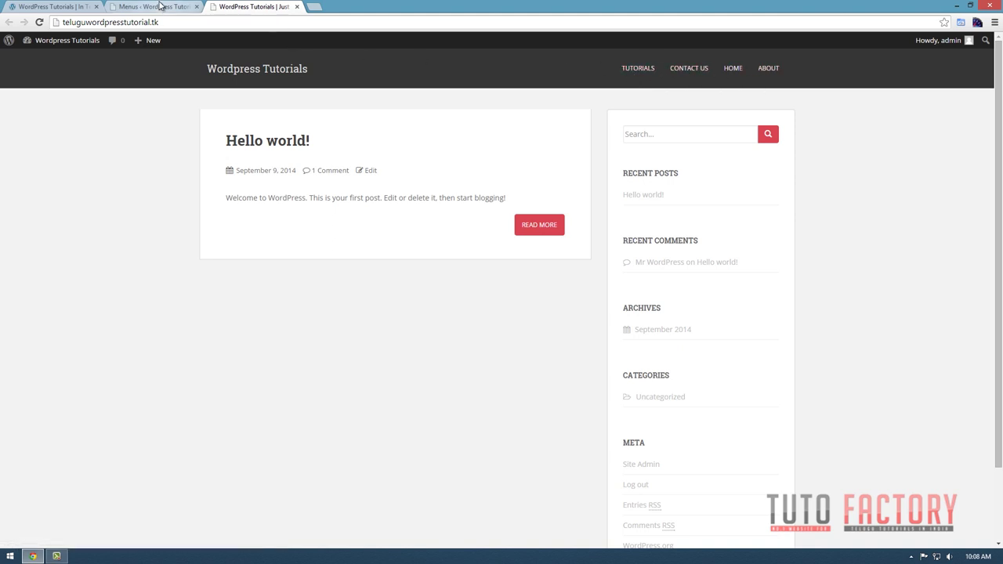
Reorder the menu to Home, Tutorials, About, Contact Us, save, and verify on the site.
click(159, 6)
drag(284, 277, 282, 227)
drag(284, 300, 278, 241)
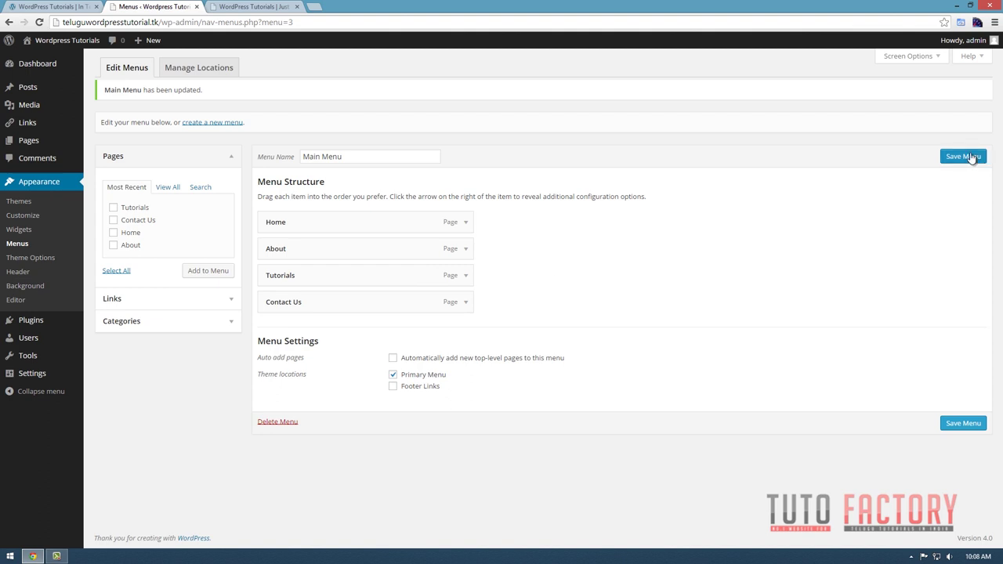
click(971, 158)
click(253, 8)
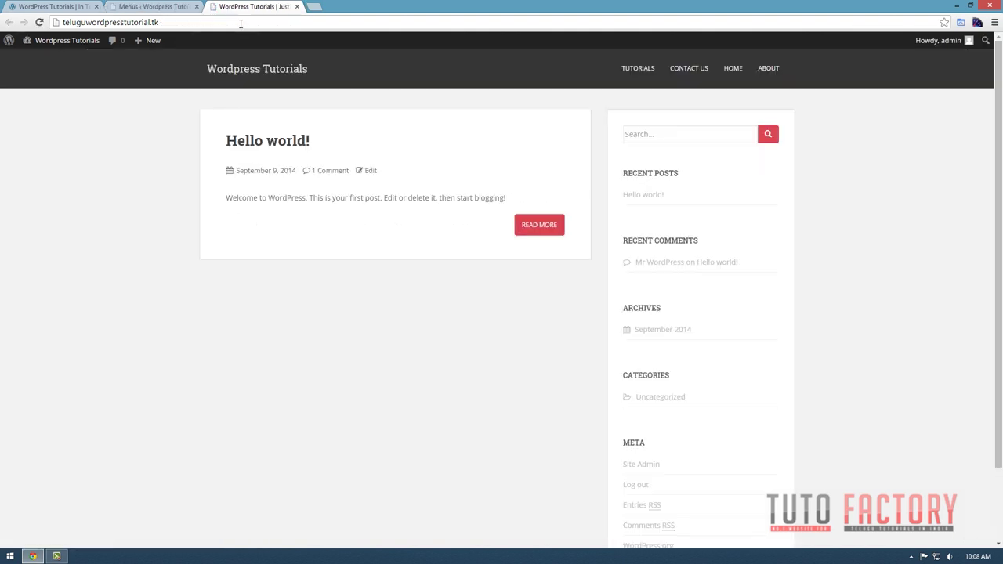
click(39, 23)
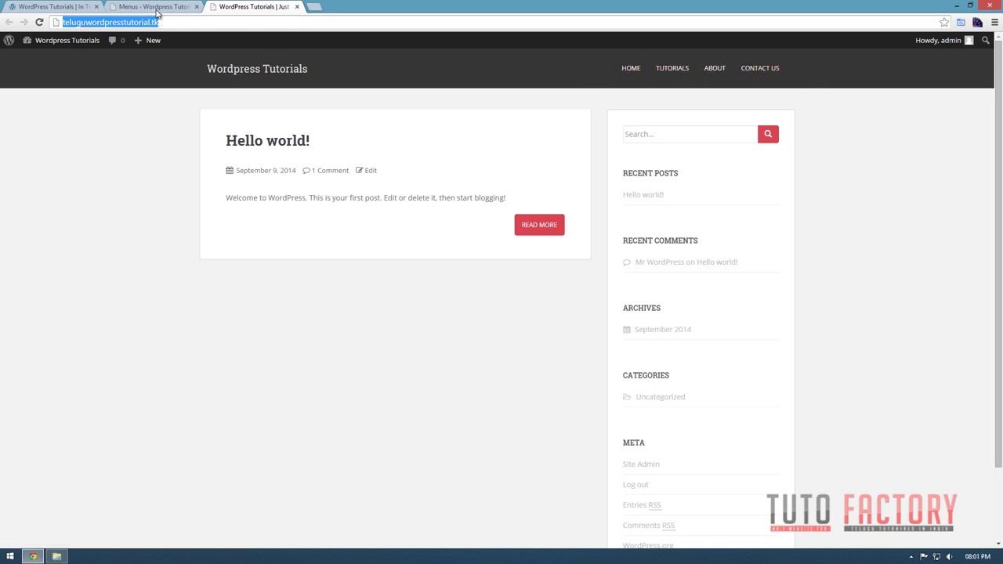
click(157, 8)
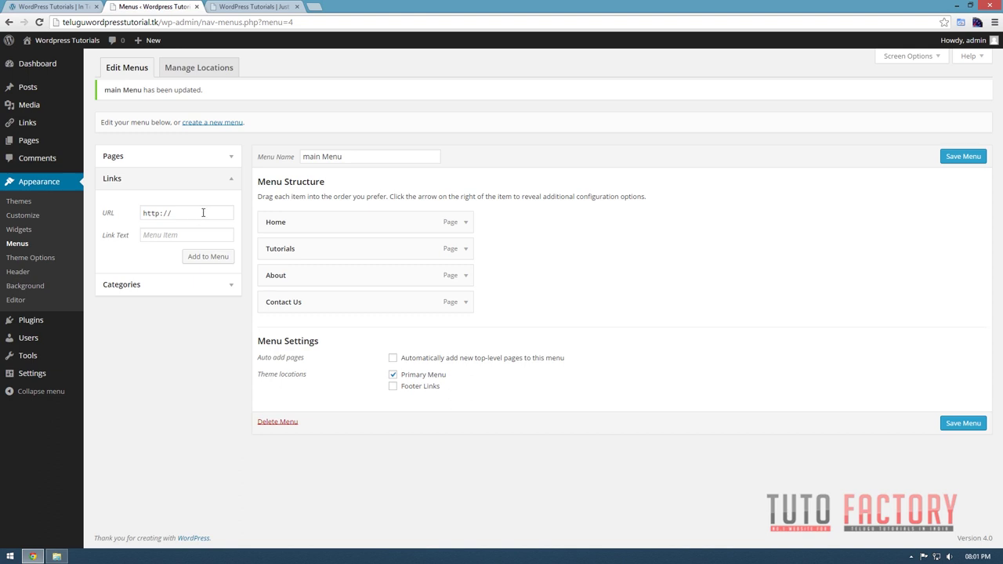
Add a custom link labelled 'Google' to the end of the menu and save.
click(191, 215)
click(168, 236)
text(Google)
click(202, 258)
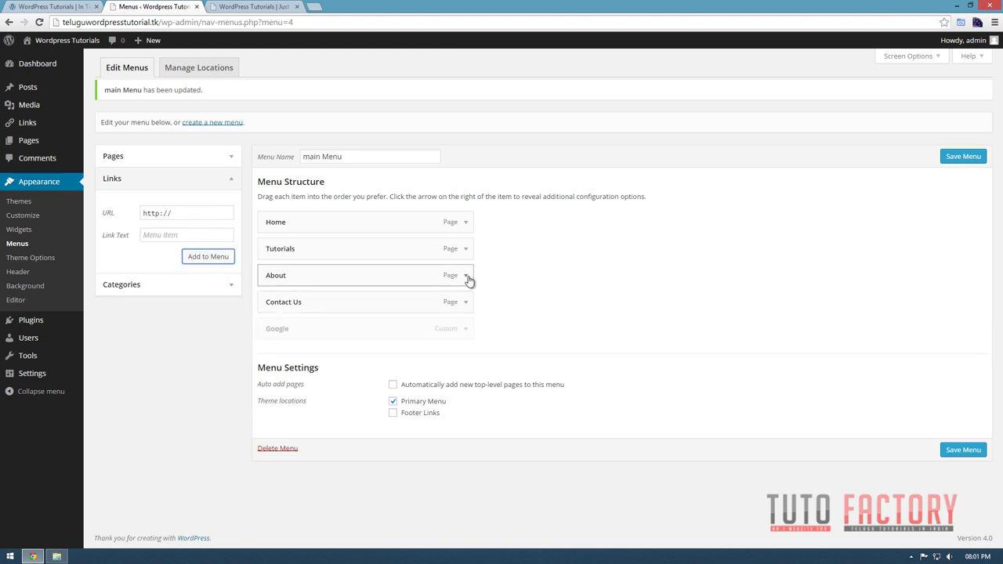
click(959, 443)
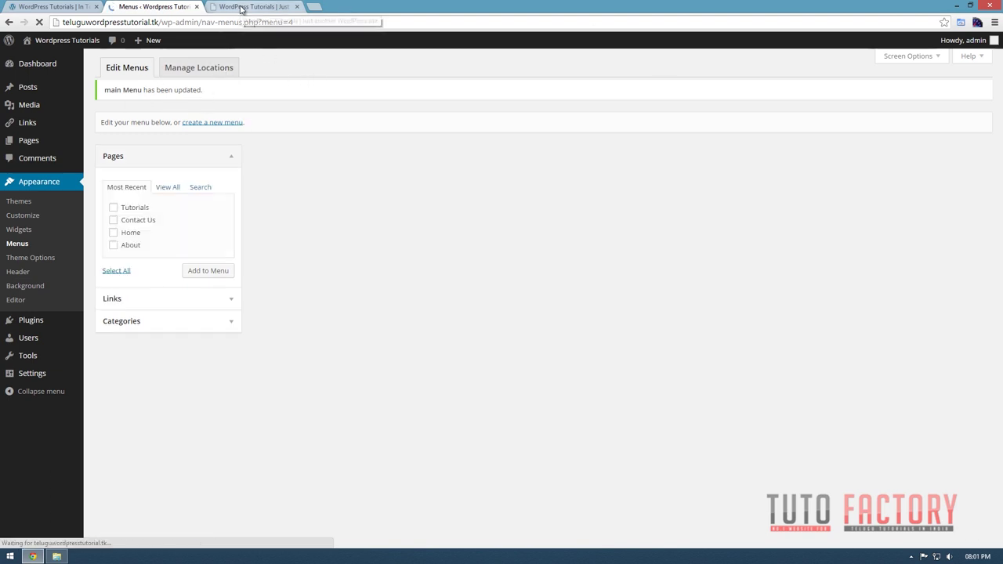
Reload the site, test the new GOOGLE menu link, and return to the menu editor.
click(241, 7)
key(Return)
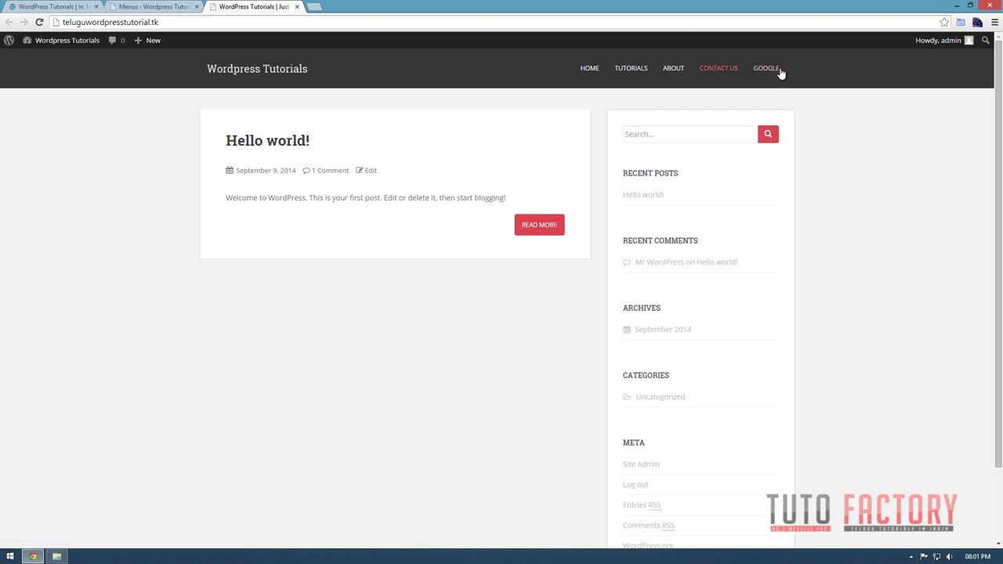
click(763, 69)
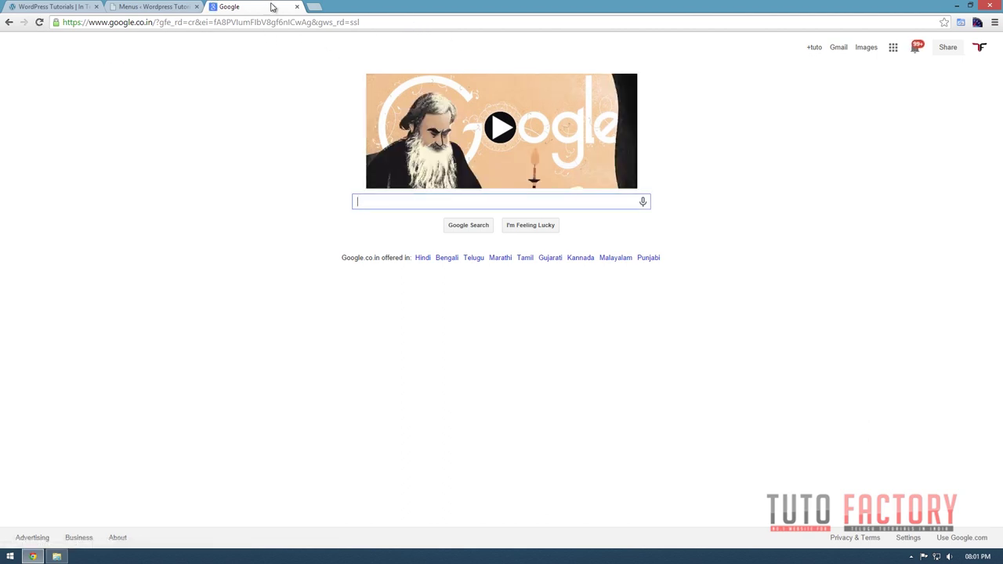
click(8, 22)
click(153, 7)
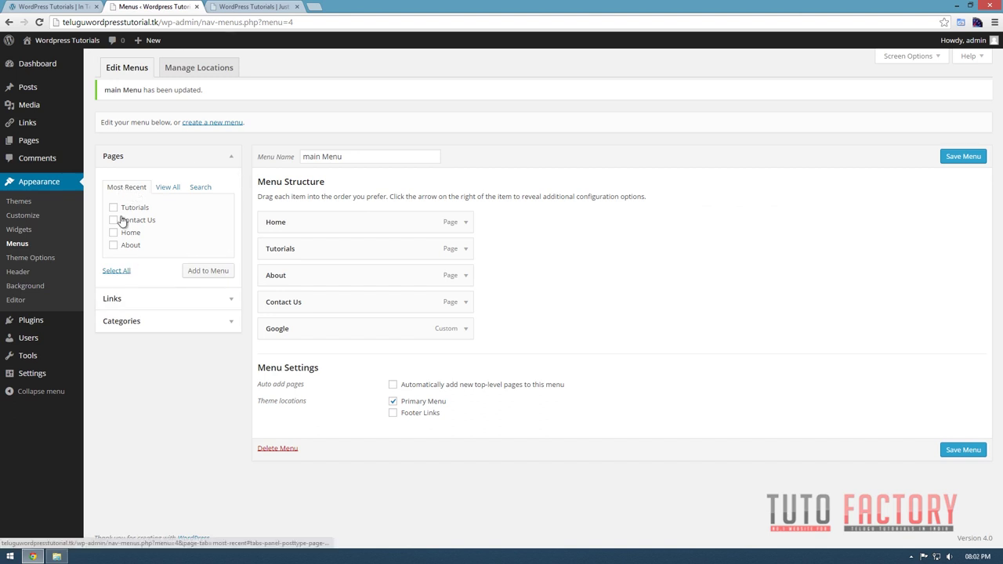
click(115, 301)
click(134, 285)
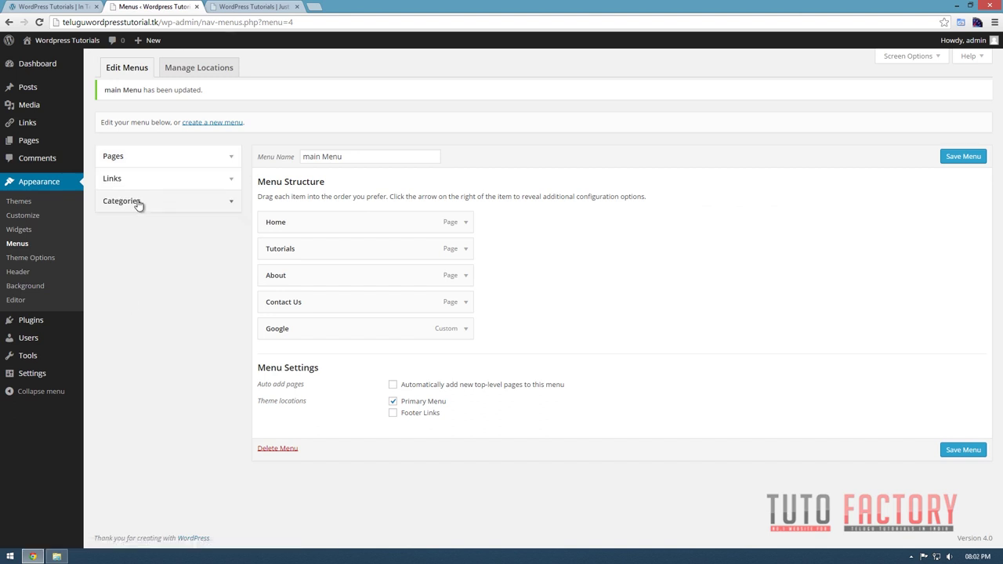
click(138, 203)
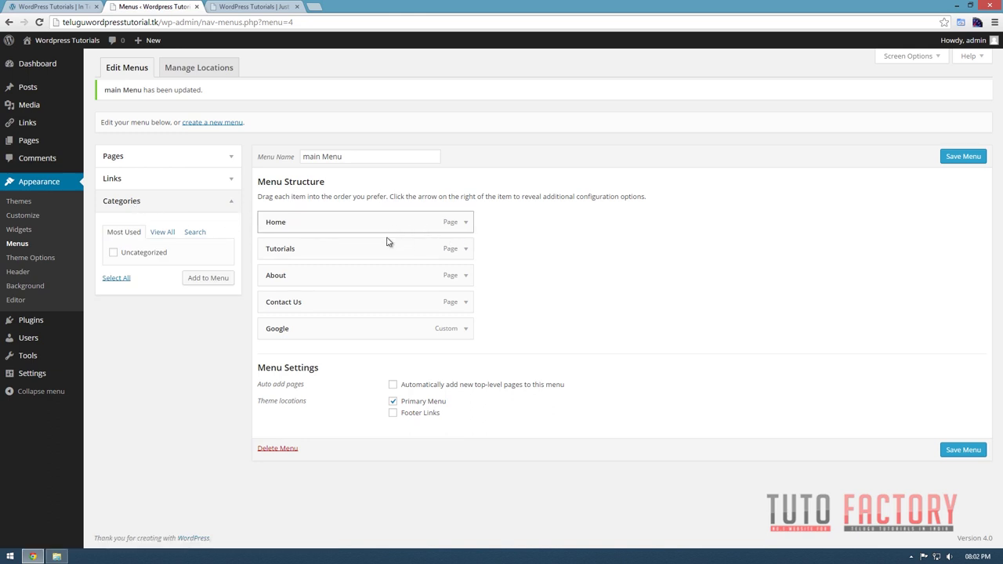
Change the Home menu item's navigation label to 'Site' and save the menu.
click(462, 229)
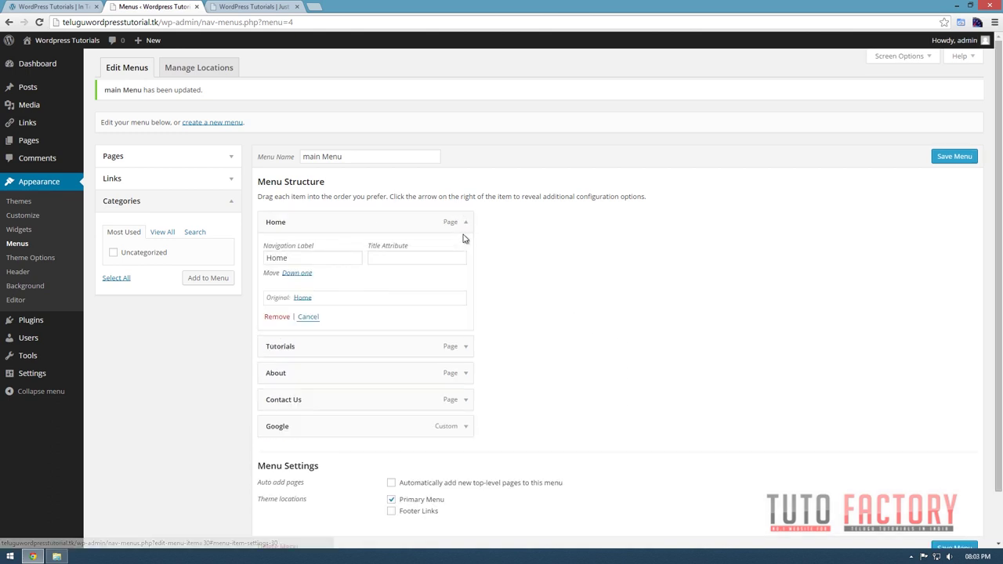
click(319, 260)
drag(319, 260, 246, 259)
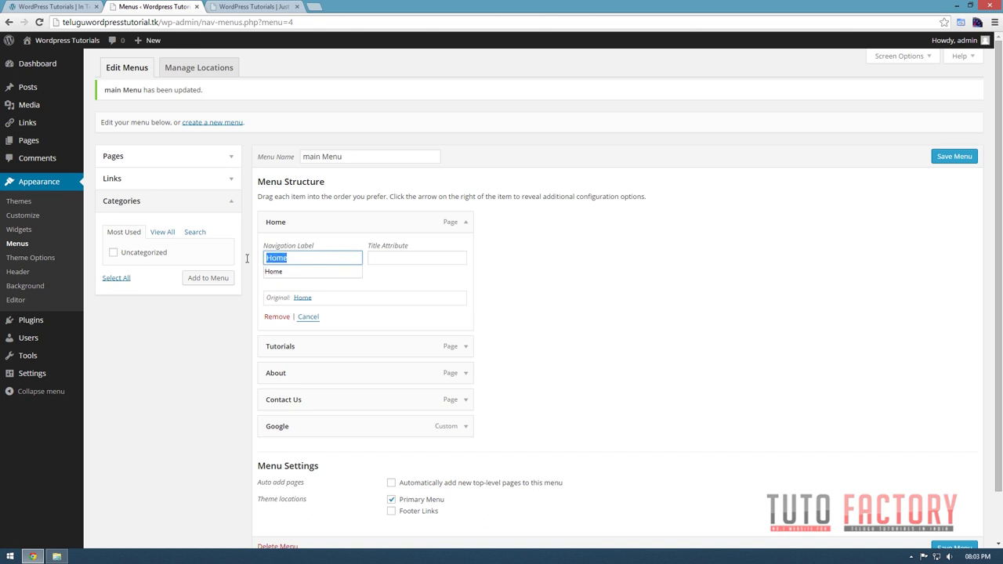
click(322, 262)
click(400, 259)
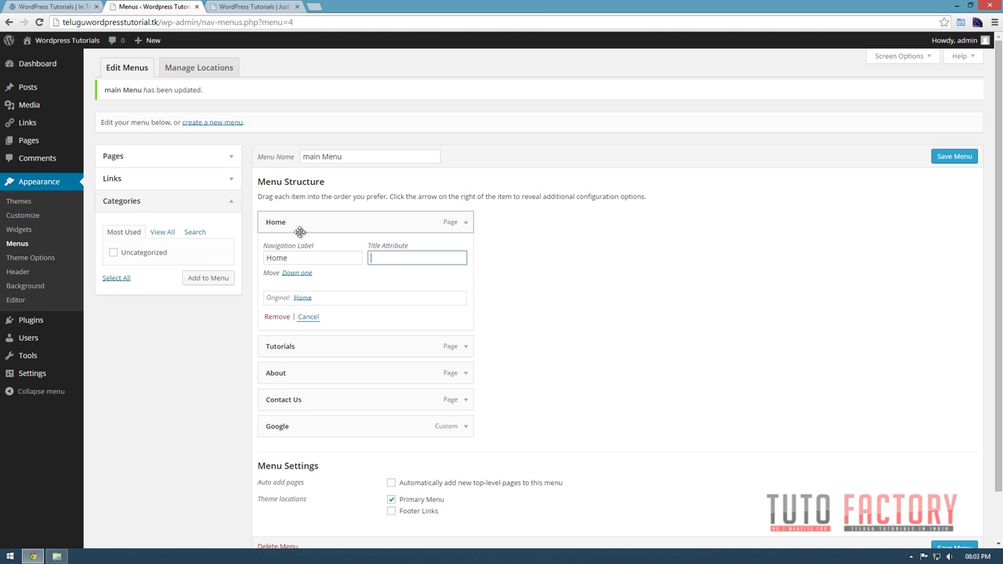
click(314, 257)
key(ctrl+a)
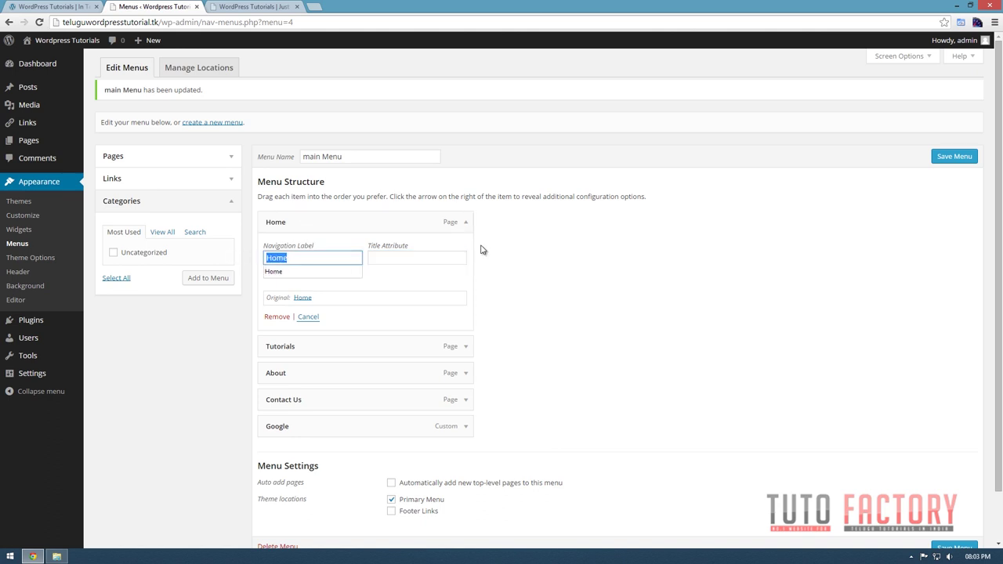
text(Site)
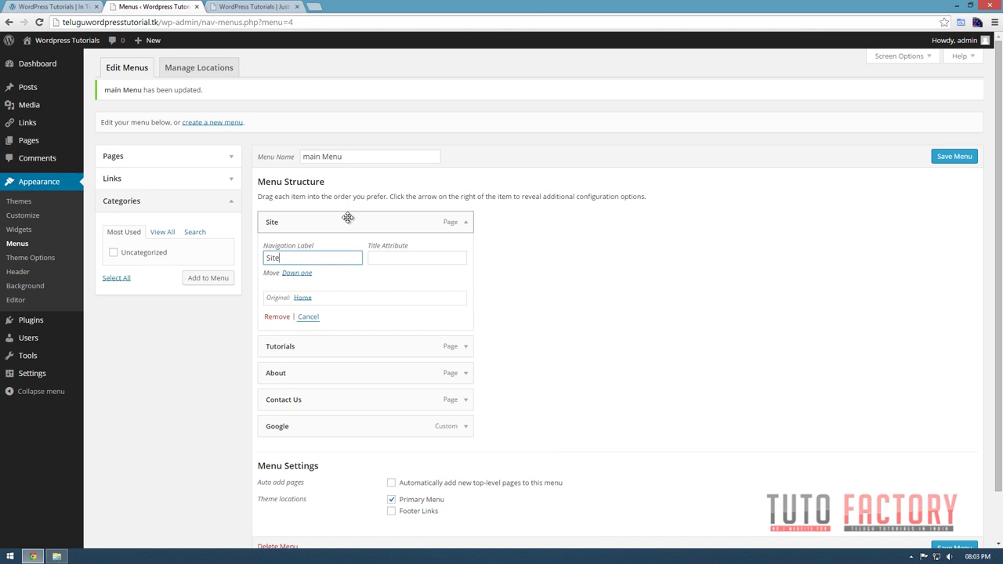
click(950, 160)
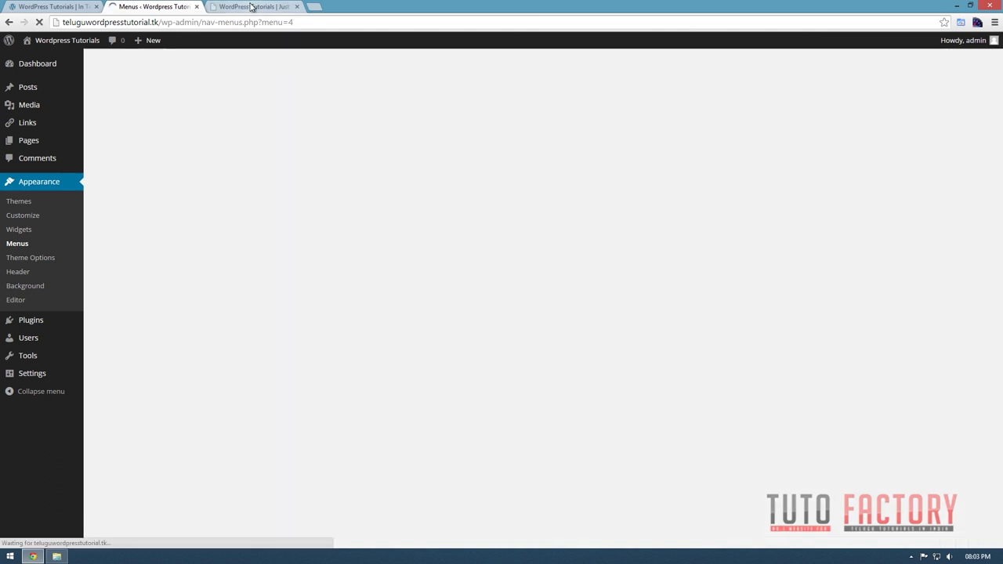
Check the renamed SITE link in the live site's menu.
click(247, 6)
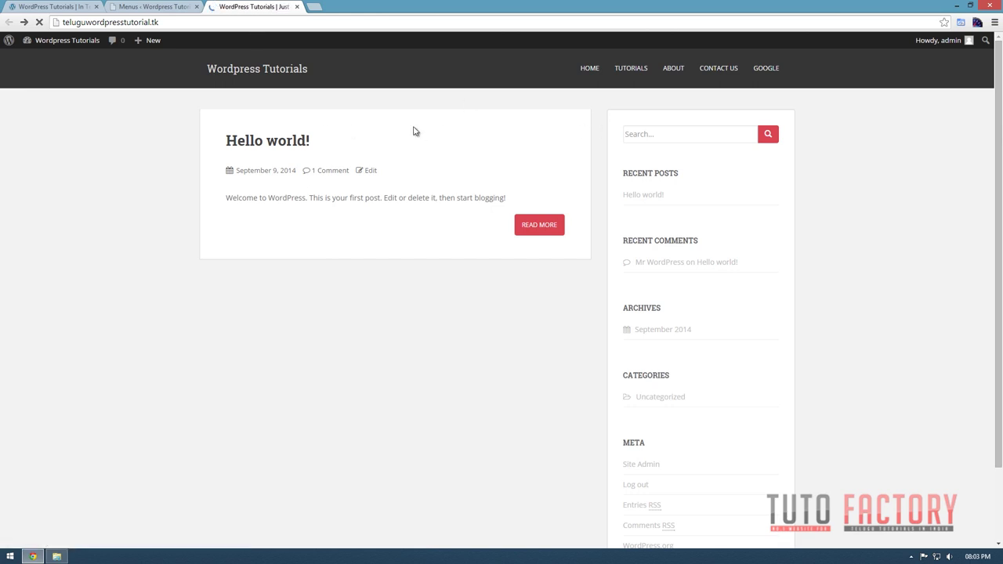
click(594, 72)
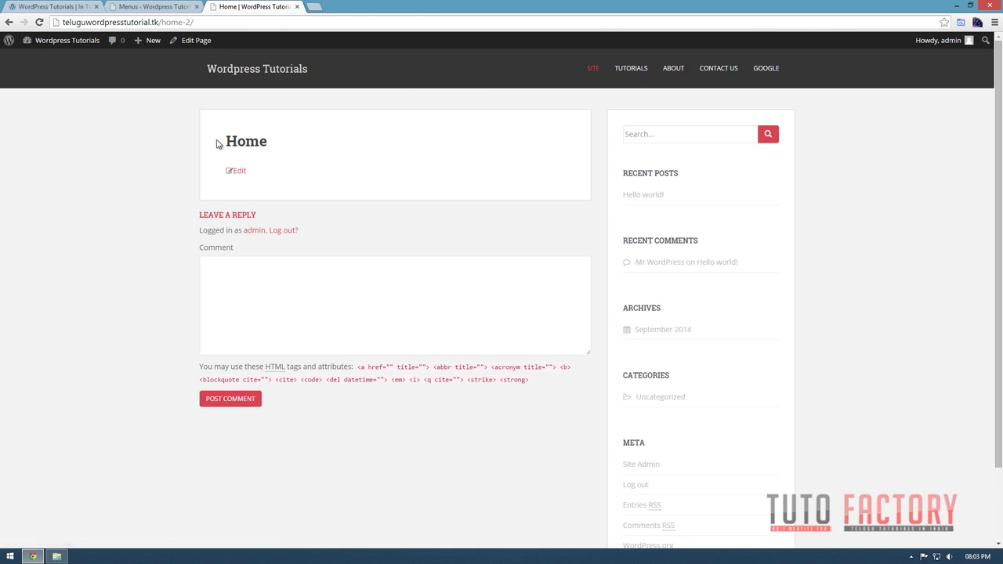
click(149, 6)
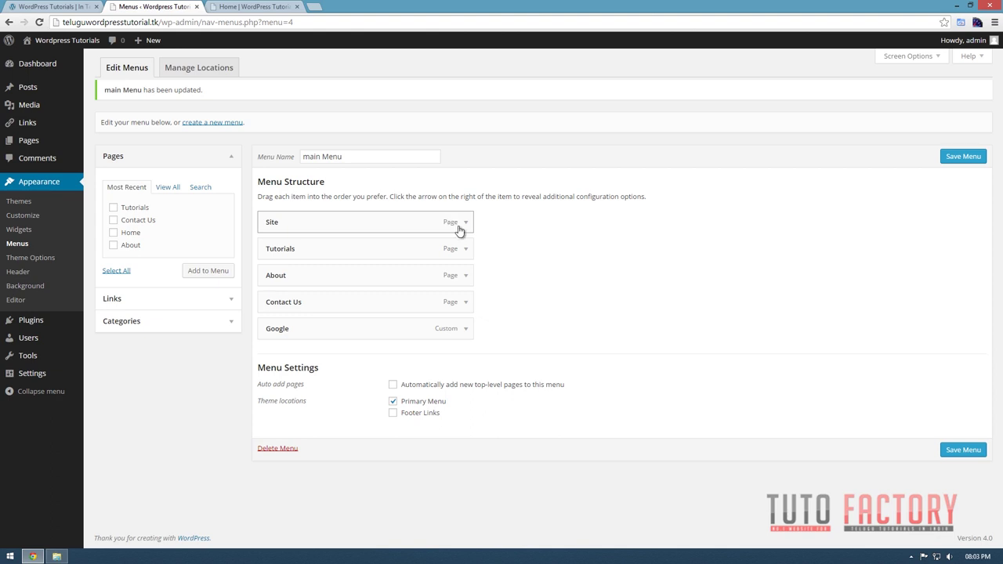
Change the Site item's label back to 'Home' and save the menu.
click(465, 227)
double_click(278, 257)
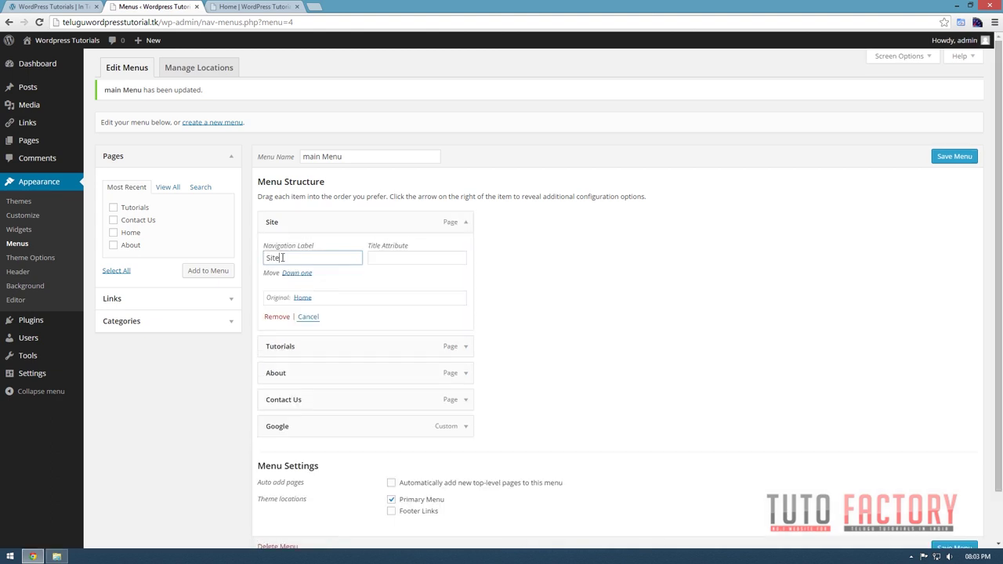
text(Ho)
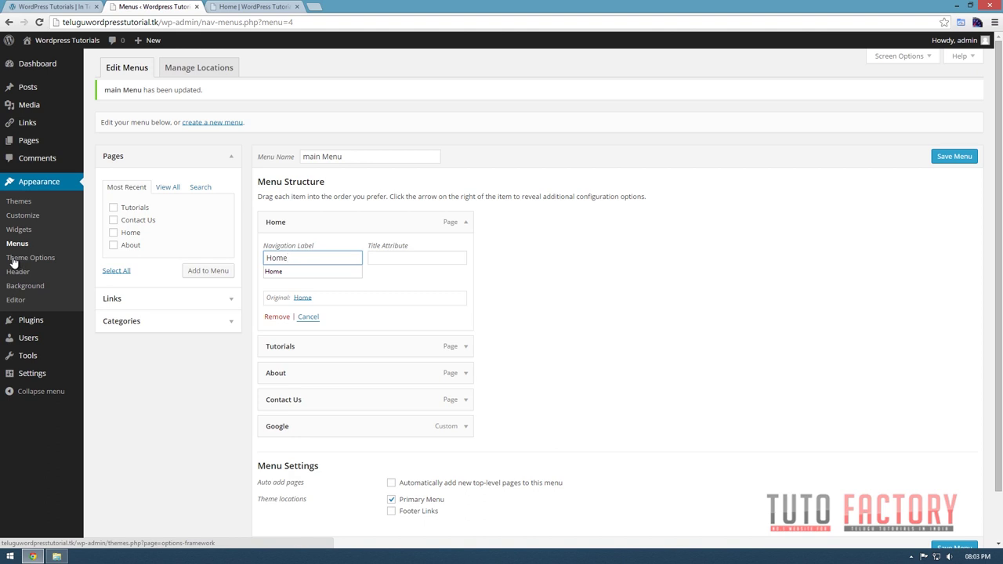
text(me)
key(Return)
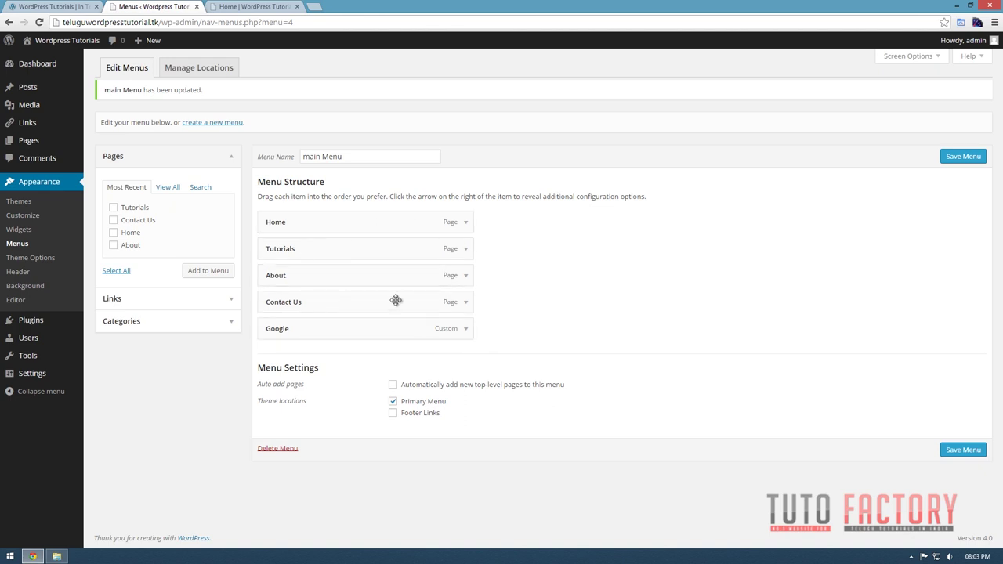
Relabel the About menu item as 'About us' and save the menu.
click(465, 275)
click(317, 311)
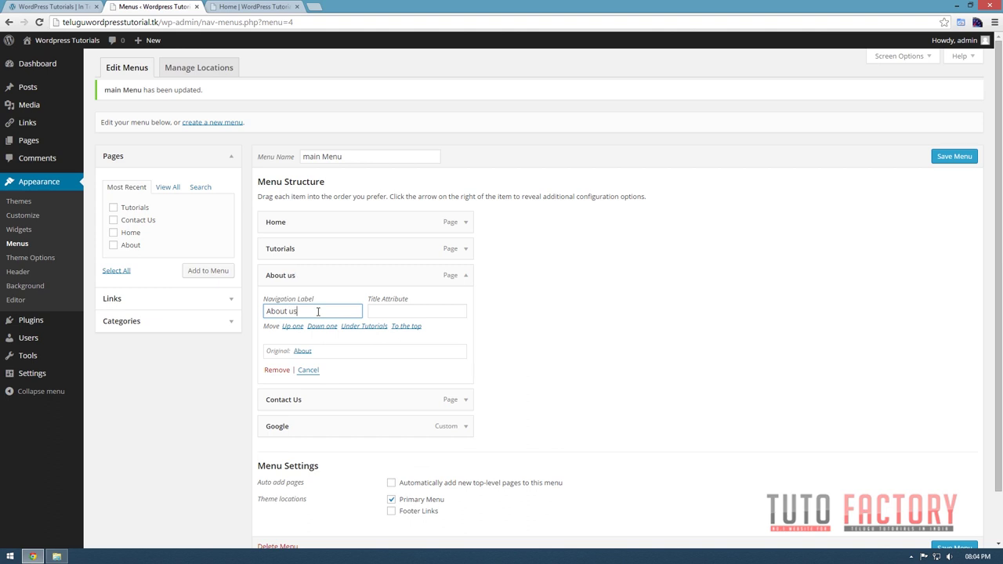
click(343, 353)
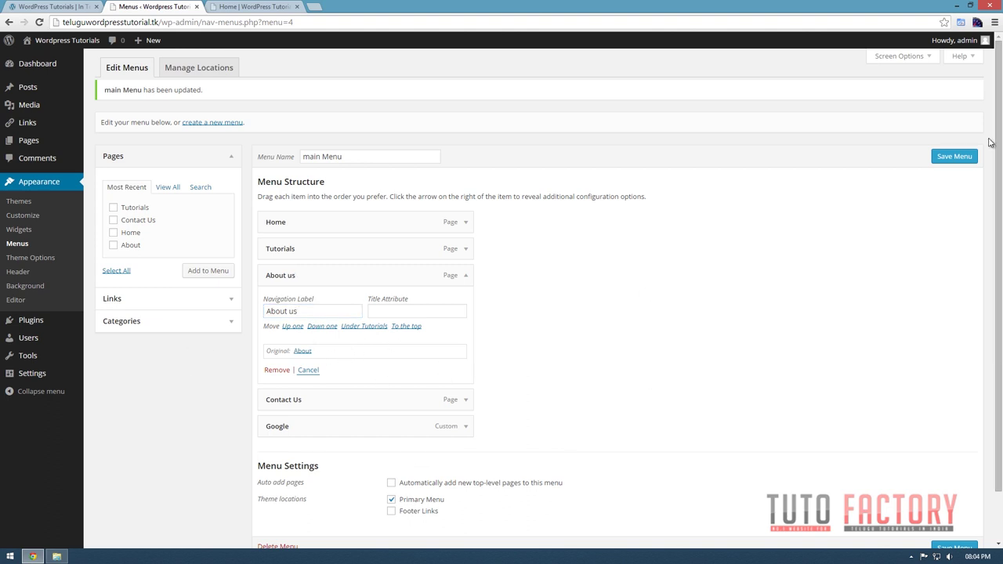
click(954, 156)
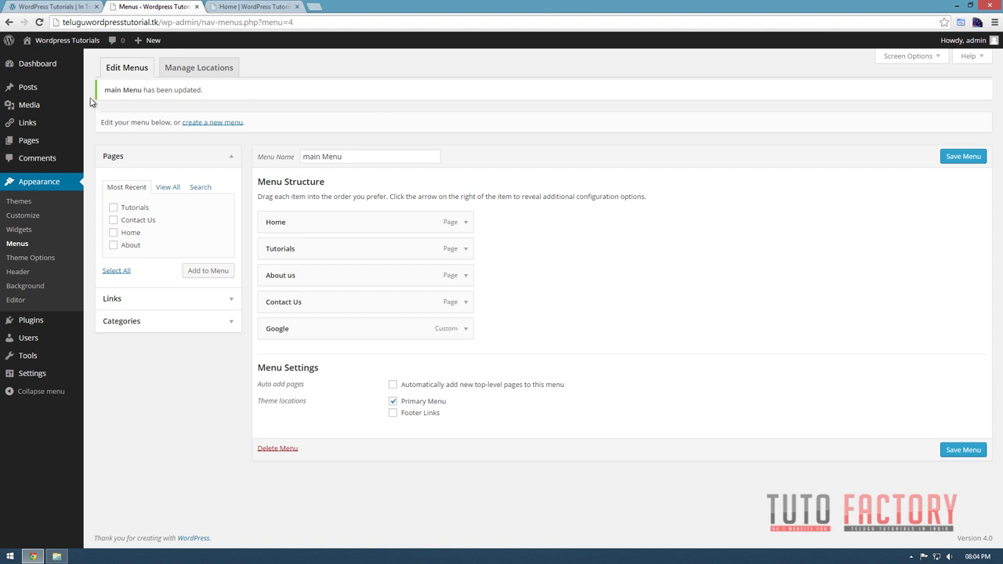
click(192, 75)
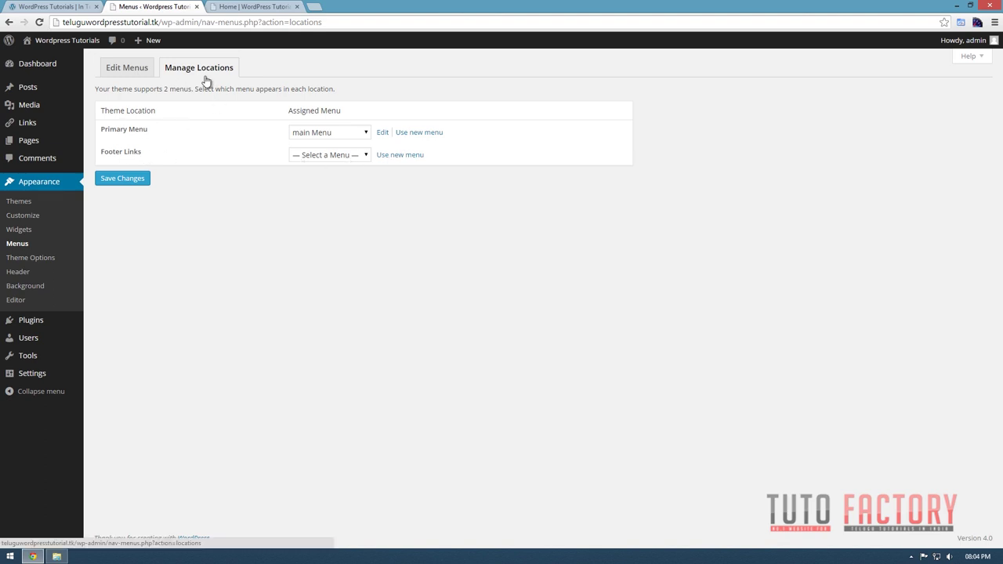
drag(102, 129, 157, 133)
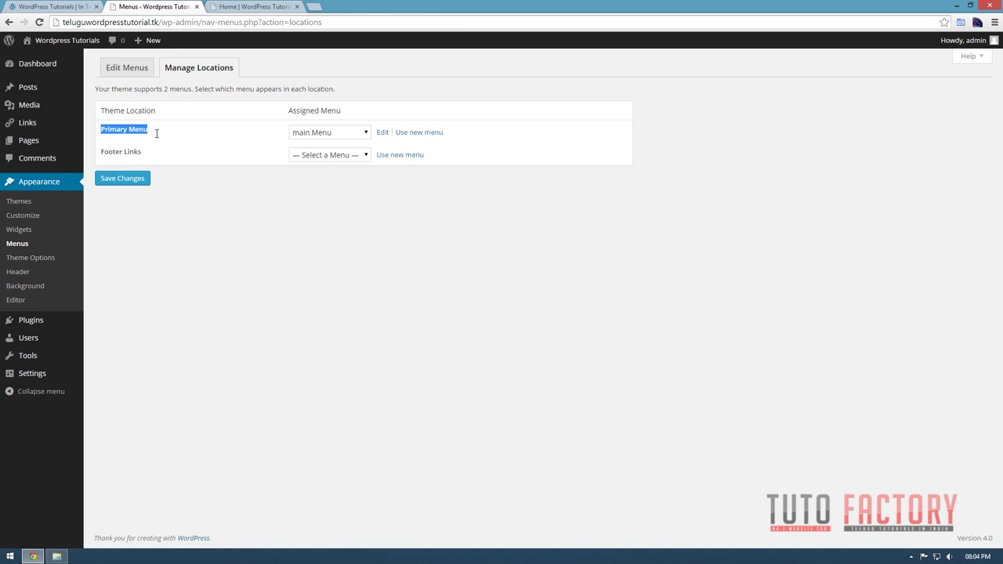
click(337, 139)
click(330, 137)
click(108, 132)
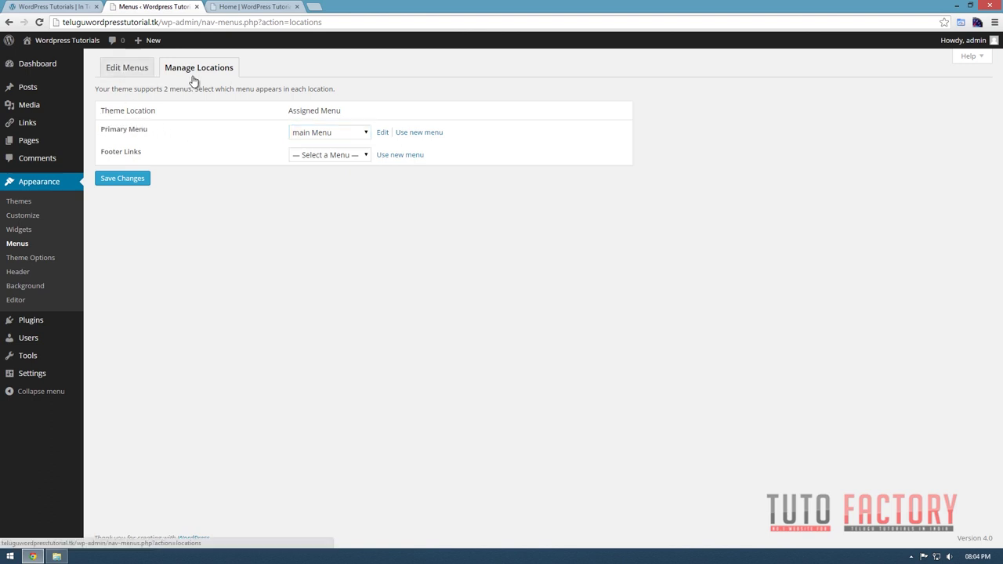
click(122, 72)
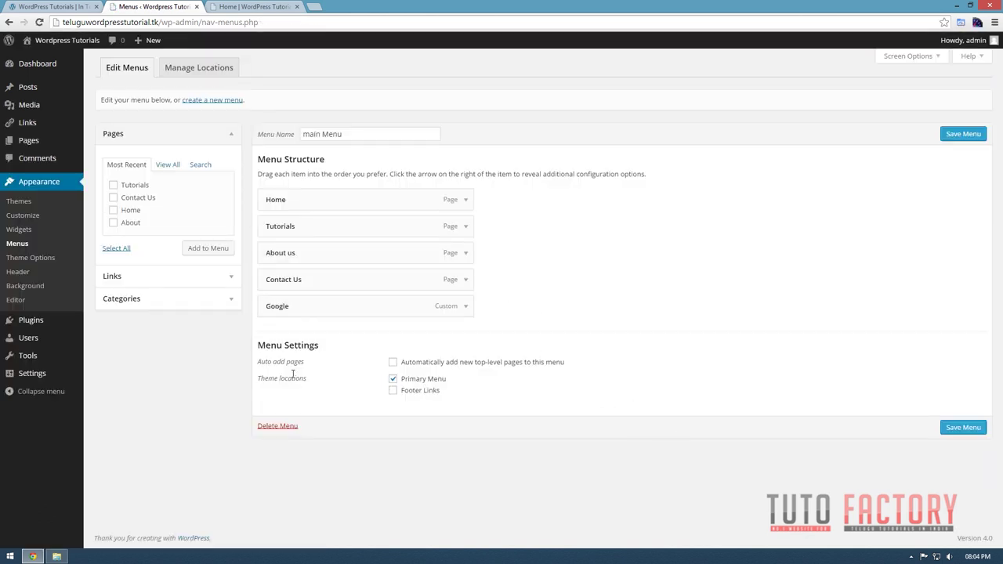
click(413, 383)
click(411, 391)
click(410, 381)
click(957, 428)
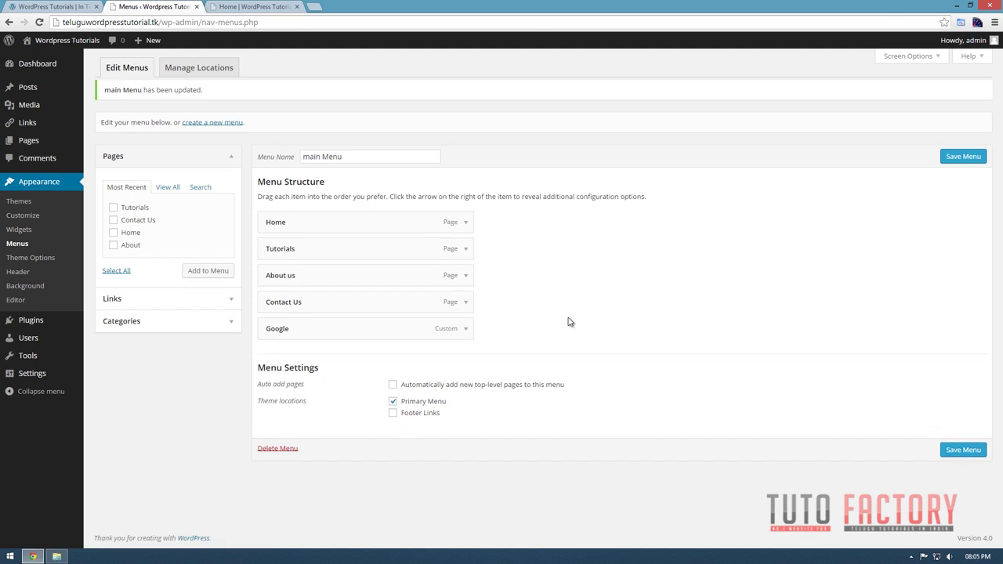
click(71, 6)
mouse_move(592, 49)
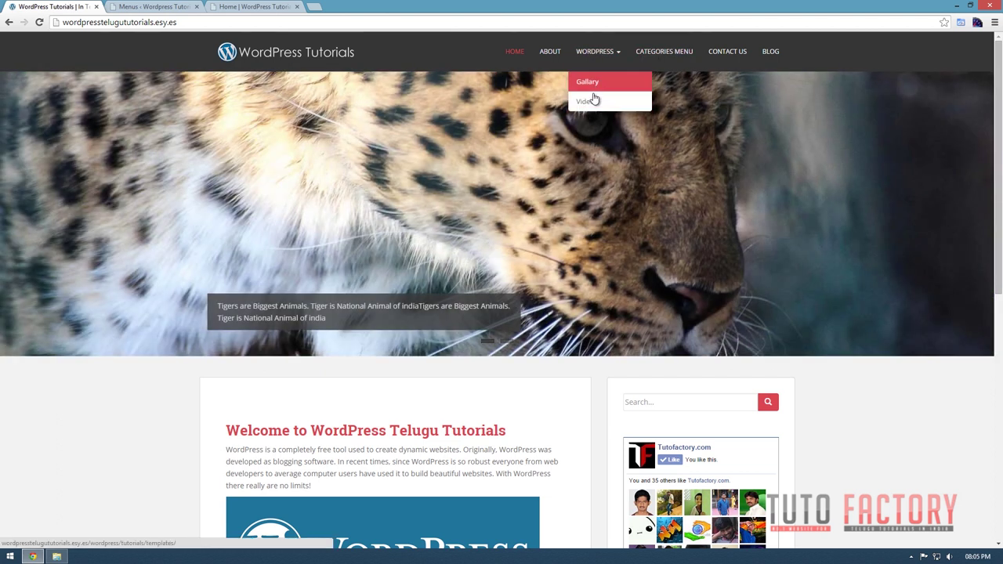
click(142, 6)
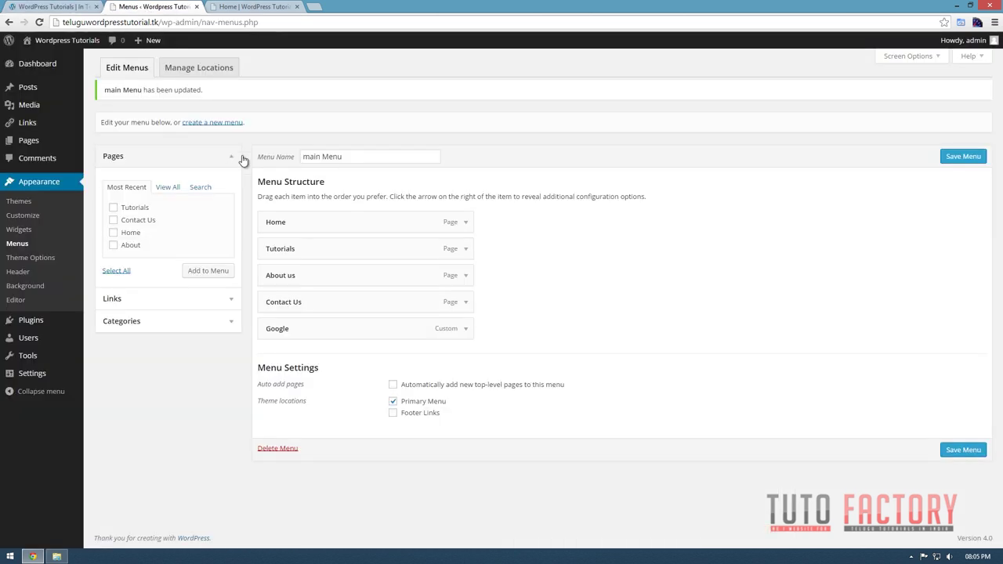
mouse_move(88, 107)
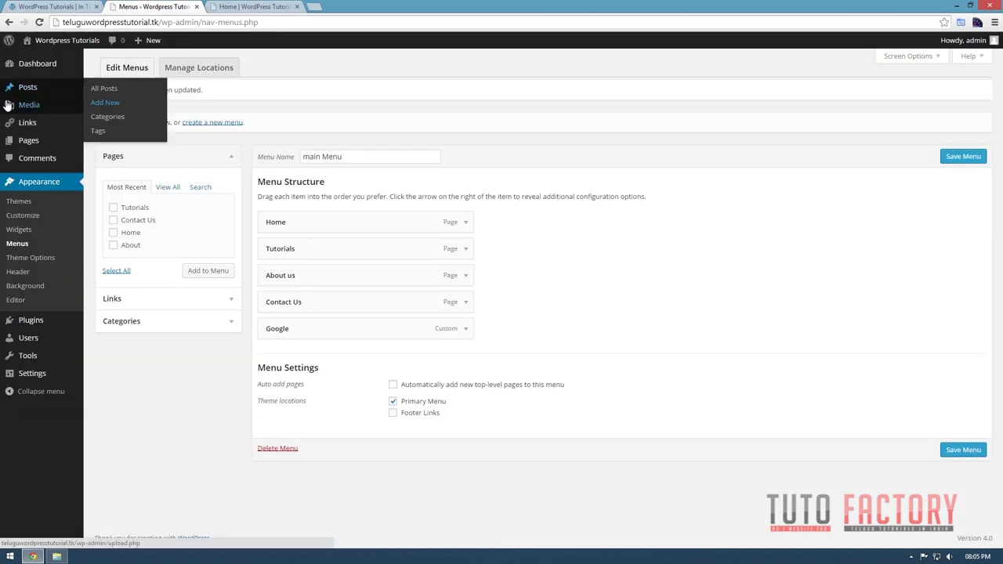
mouse_move(39, 141)
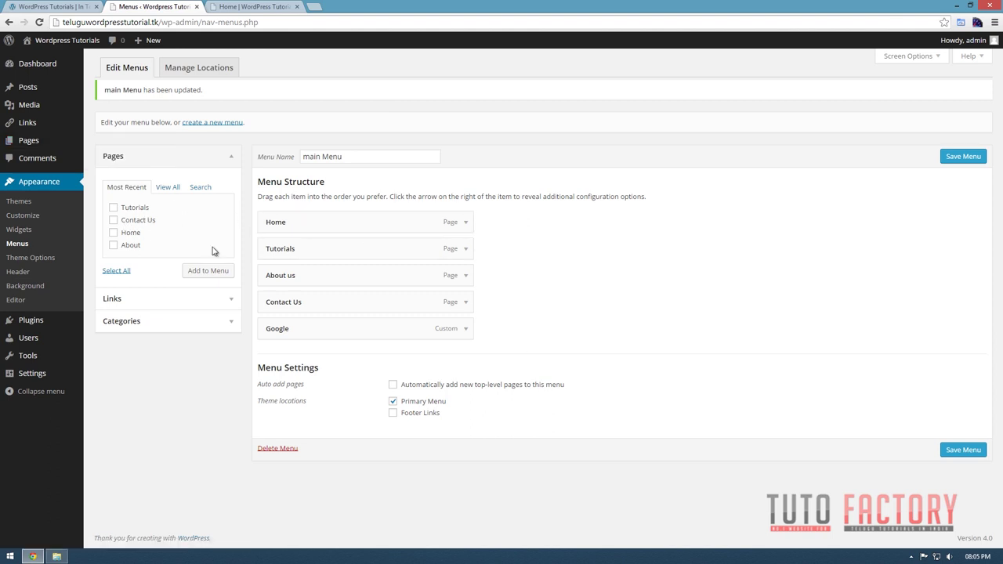
drag(300, 251, 462, 249)
drag(285, 306, 380, 321)
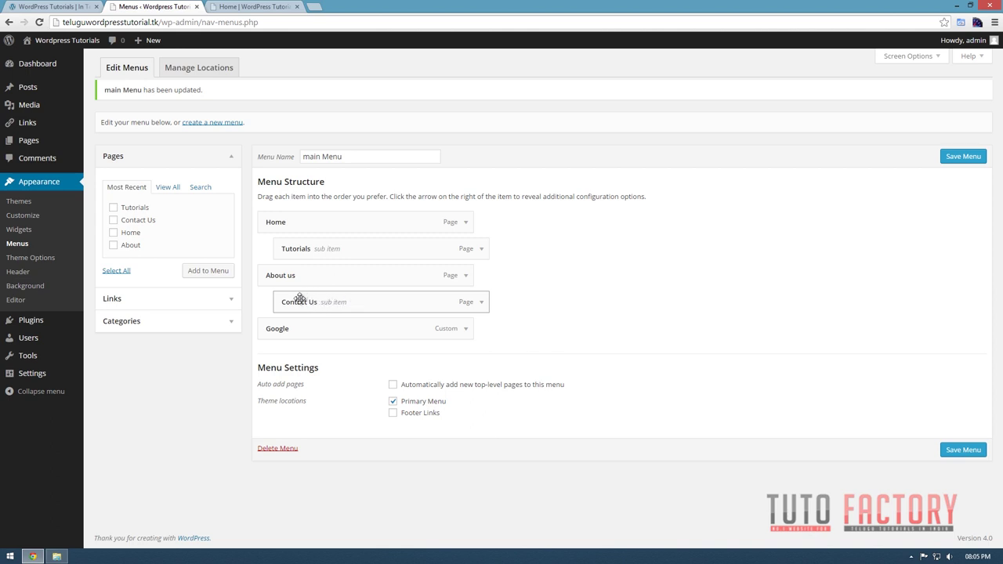
drag(294, 300, 322, 298)
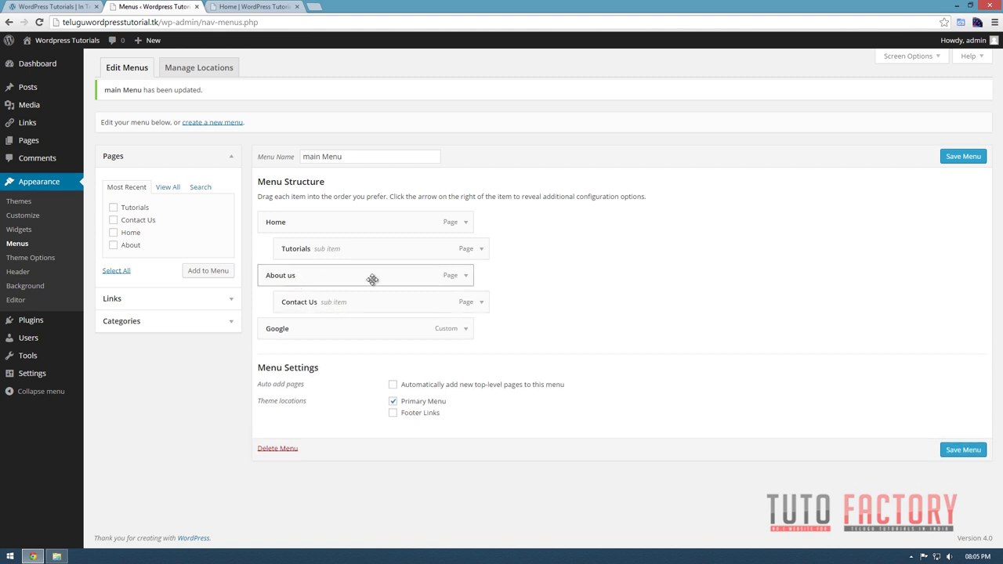
click(961, 450)
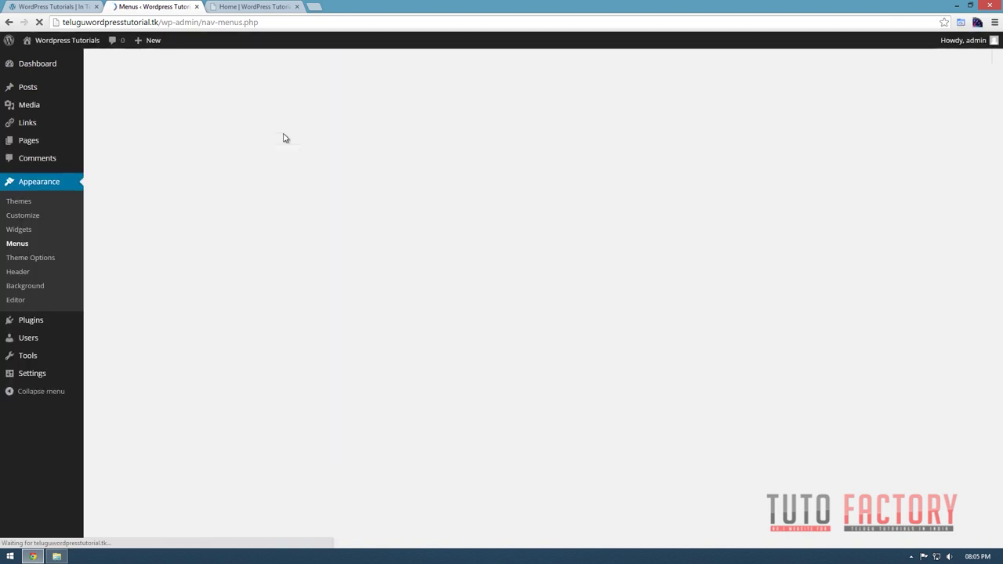
click(249, 7)
key(F5)
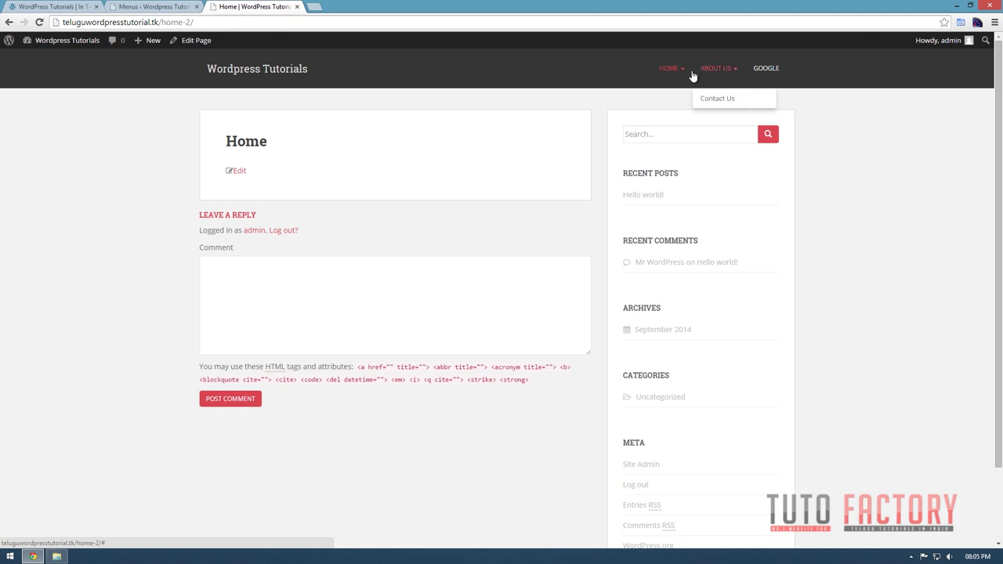
mouse_move(734, 100)
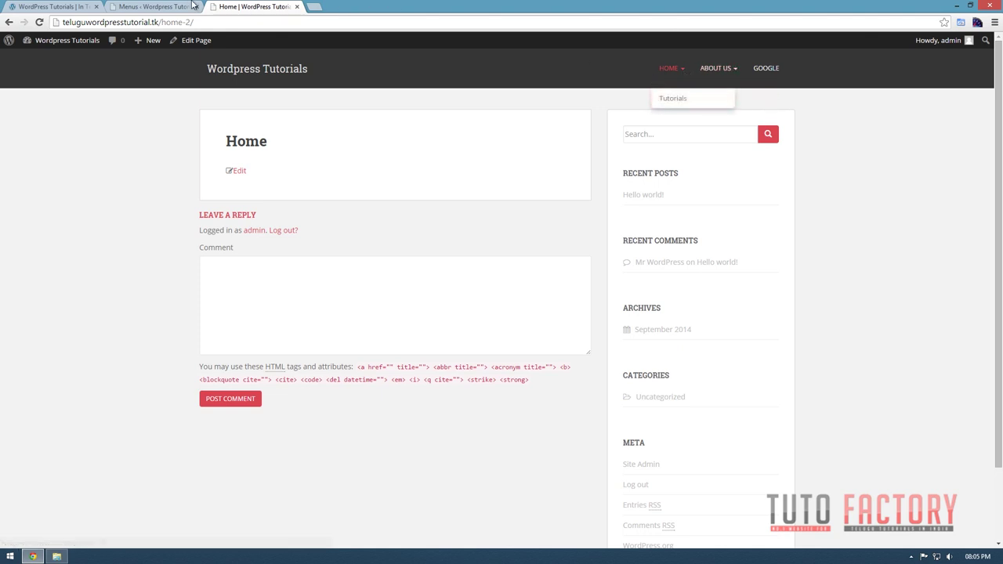
click(192, 6)
drag(305, 255, 310, 304)
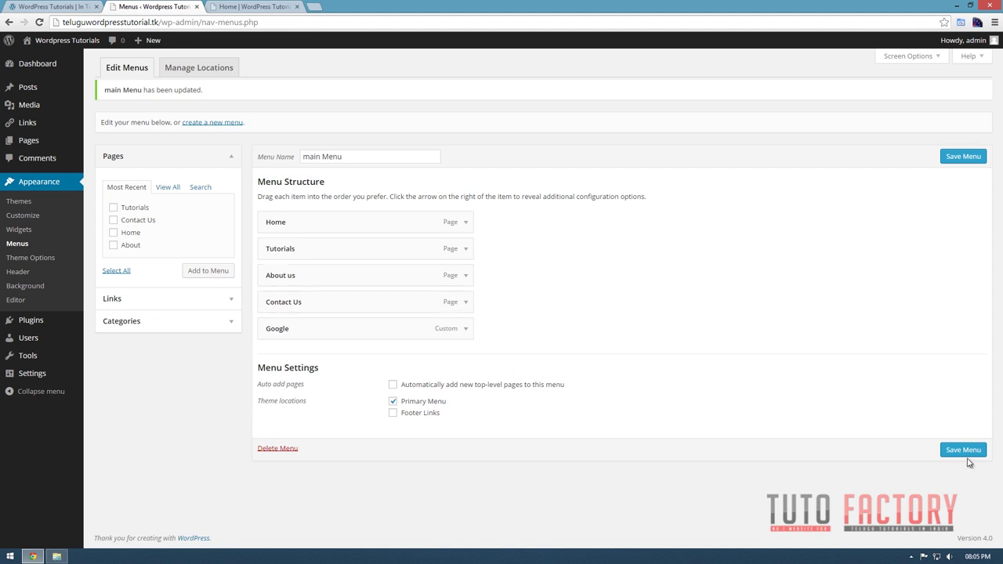
click(246, 9)
key(F5)
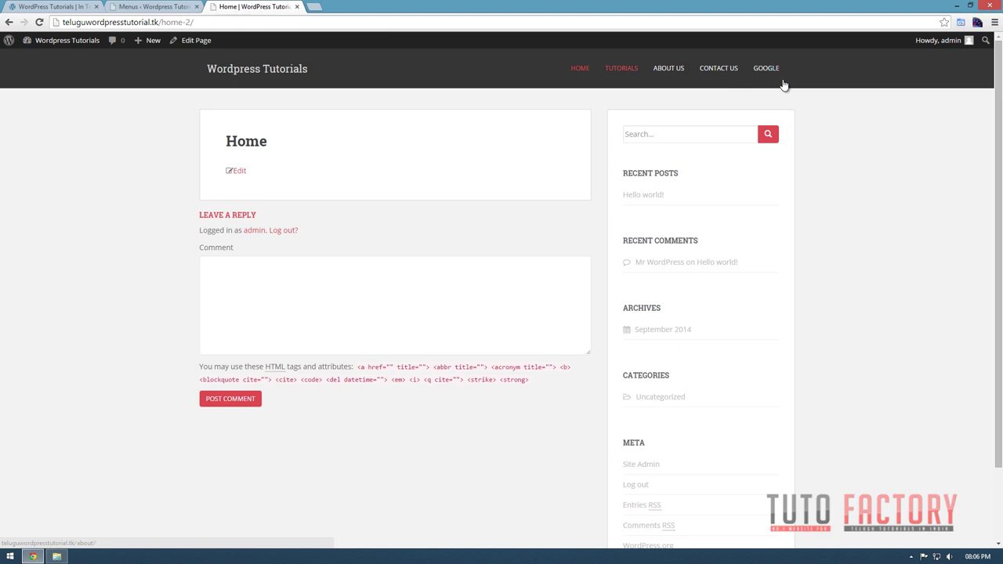
click(156, 9)
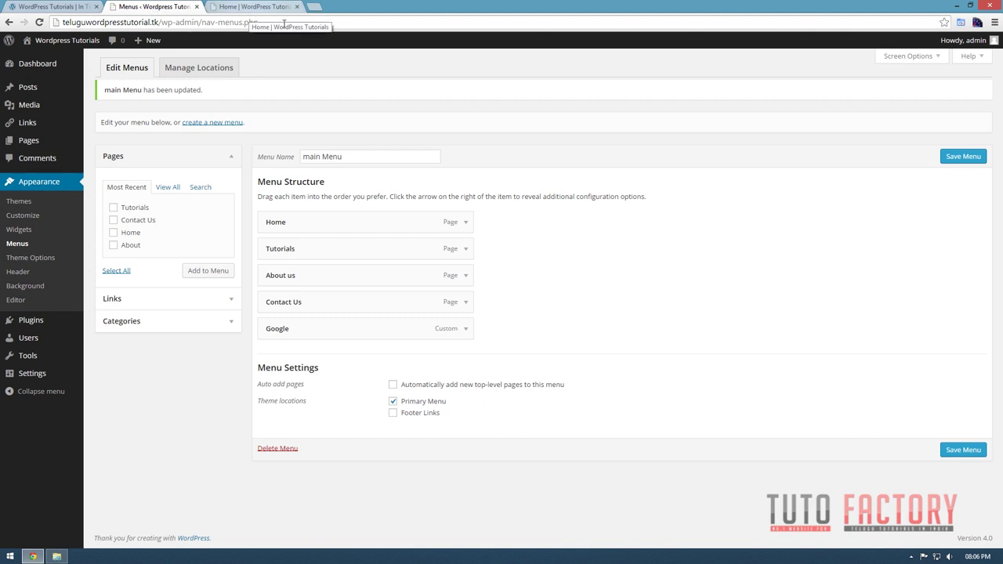
click(30, 144)
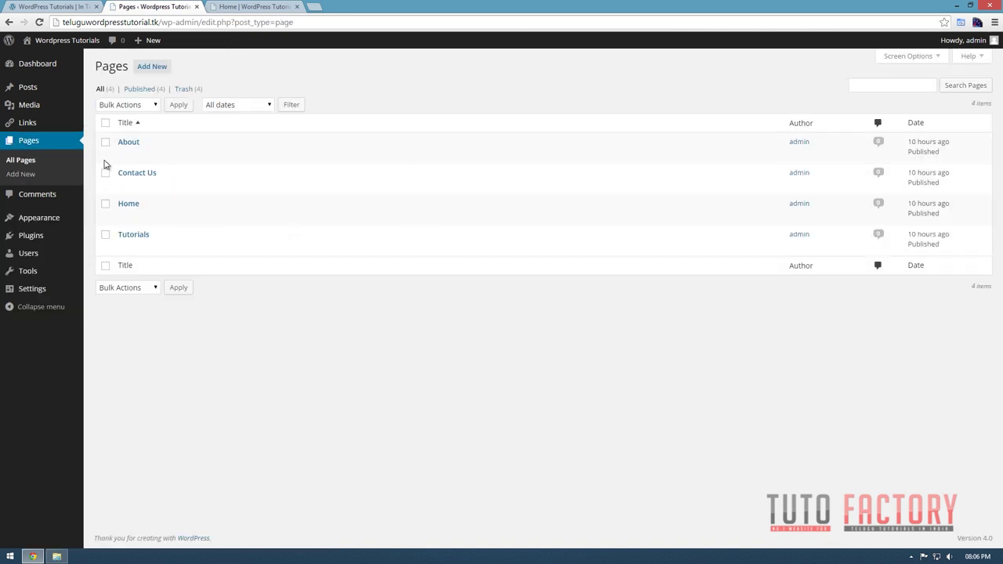
Open the Home page in the editor and open a file browser window.
click(123, 219)
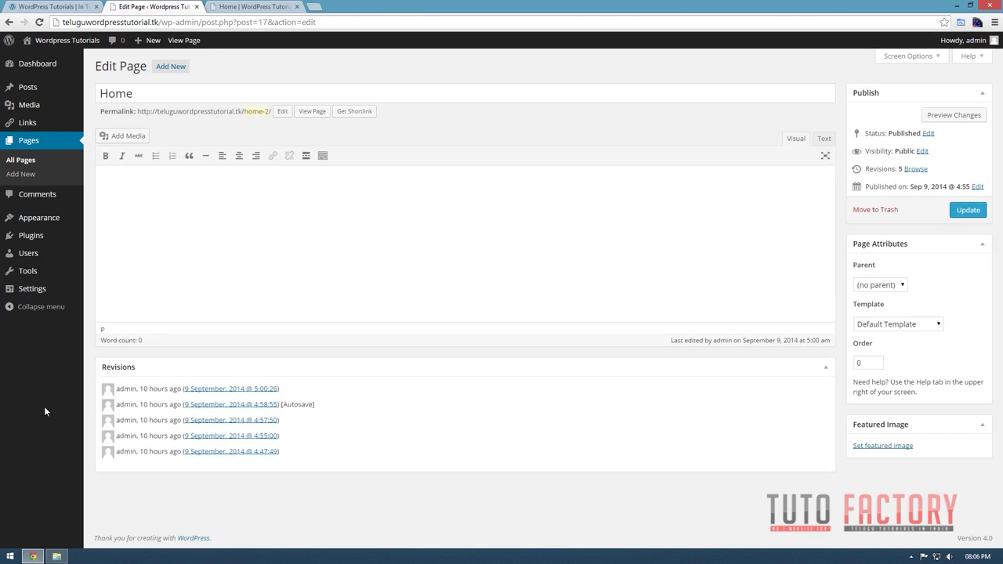
click(53, 557)
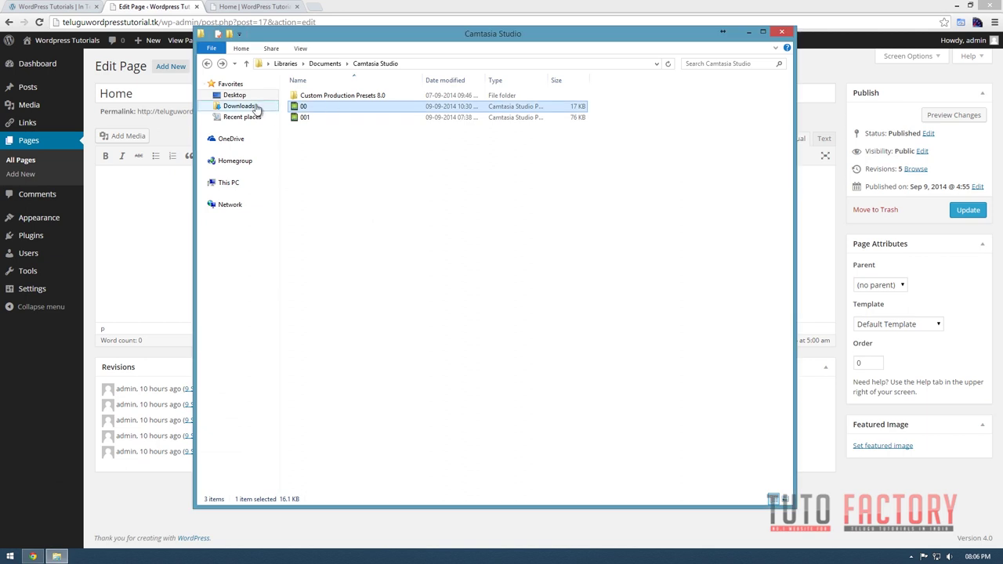
Open 'home age' from Desktop > WordPress in Notepad and copy all its text.
click(238, 97)
double_click(631, 160)
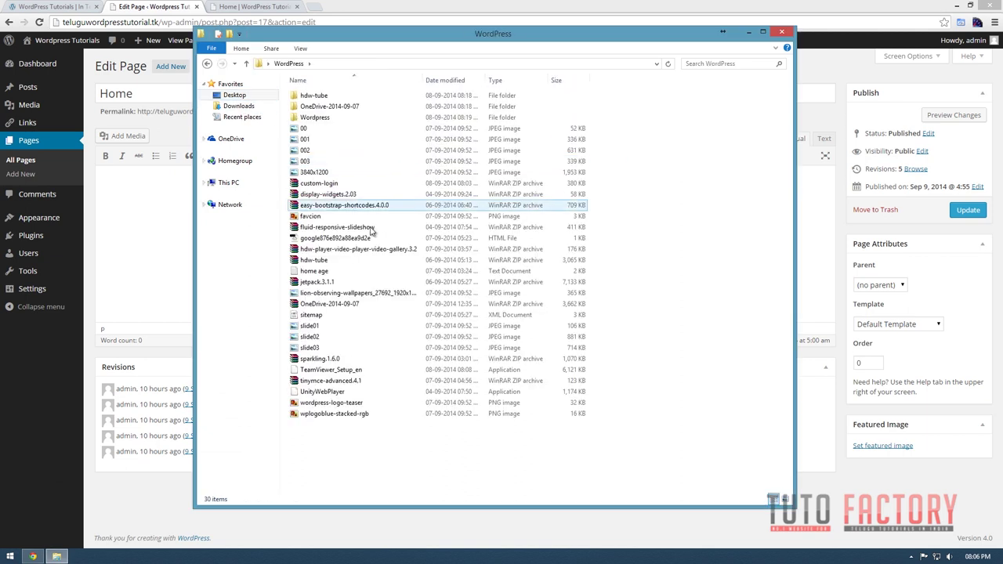
double_click(317, 271)
key(shift+End)
key(ctrl+a)
click(815, 66)
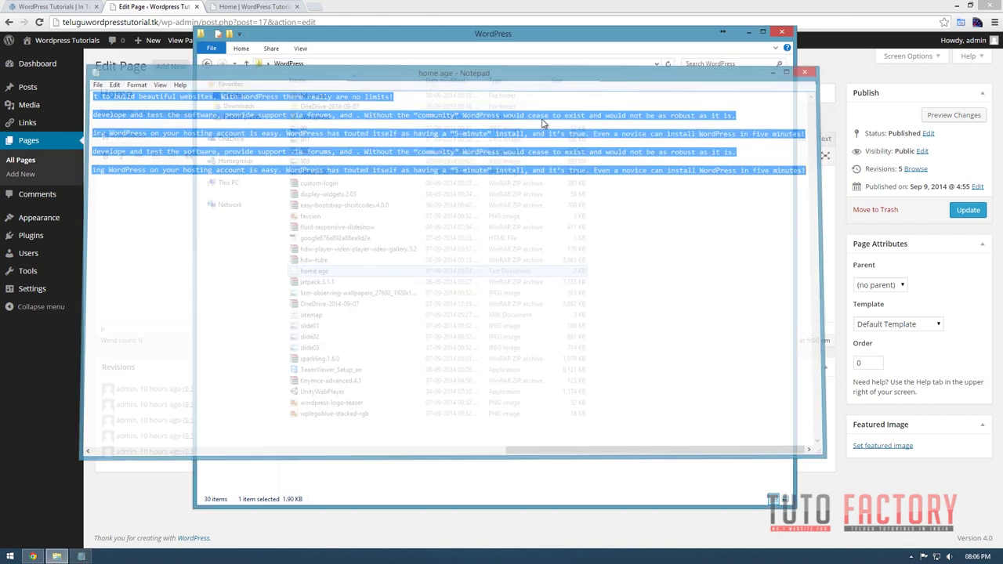
Paste the five paragraphs into the Home page body and open a new browser tab.
click(142, 213)
text(WordPress is a completely free tool used to create dynamic websites. Originally, WordPress was developed as blogging software. In recent times, since WordPress is so robust everyone from web developers to average computer users have used it to build beautiful websites. With WordPress there really are no limits!  WordPress is completely free. There is no trial version to "test" or no "free" version that lacks all the full features. WordPress is a free and open source software. Open source software typically relies on the community of developers to develope and test the software, provide support via forums, and . Without the "community" WordPress would cease to exist and would not be as robust as it is.  WordPress is dynamically driven through the use of a database. You must have the ability to create and utilize a database to use WordPress. WordPress stores all of the information such as posts, articles, and pages in the database. Installing WordPress on your hosting account is easy. WordPress has touted itself as having a "5-minute" install, and it’s true. Even a novice can install WordPress in five minutes!  WordPress is completely free. There is no trial version to "test" or no "free" version that lacks all the full features. WordPress is a free and open source software. Open source software typically relies on the community of developers to develope and test the software, provide support via forums, and . Without the "community" WordPress would cease to exist and would not be as robust as it is.  WordPress is dynamically driven through the use of a database. You must have the ability to create and utilize a database to use WordPress. WordPress stores all of the information such as posts, articles, and pages in the database. Installing WordPress on your hosting account is easy. WordPress has touted itself as having a "5-minute" install, and it’s true. Even a novice can install WordPress in five minutes!)
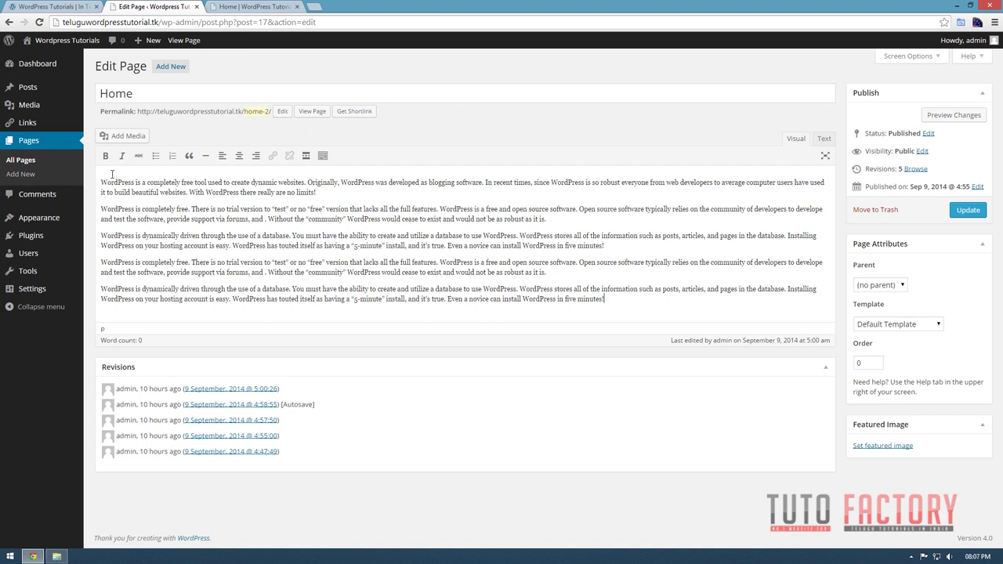
drag(106, 174, 646, 298)
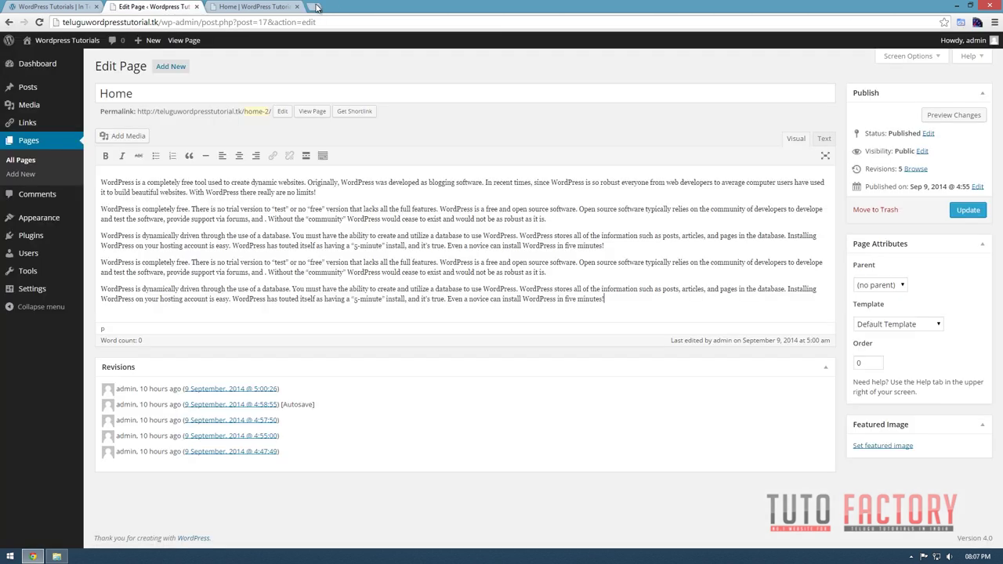
click(316, 7)
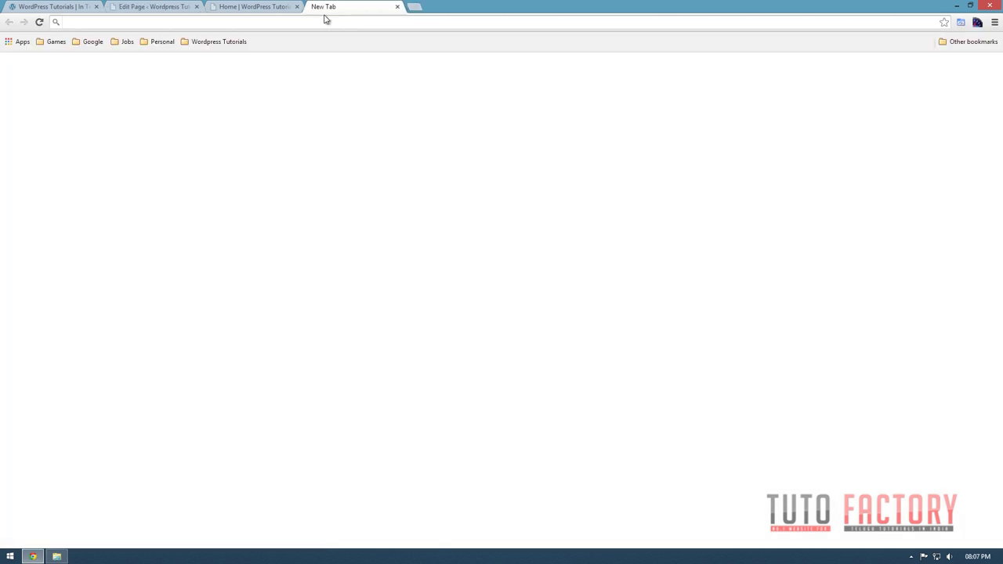
Search for lekhini, open lekhini.org and transliterate 'hello varald' into Telugu script.
text(le)
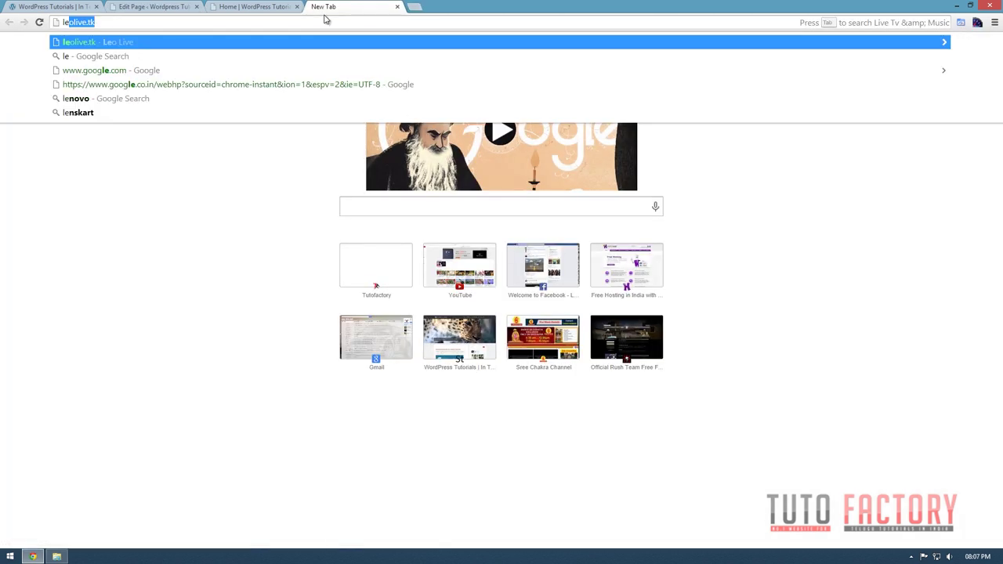
text(khin)
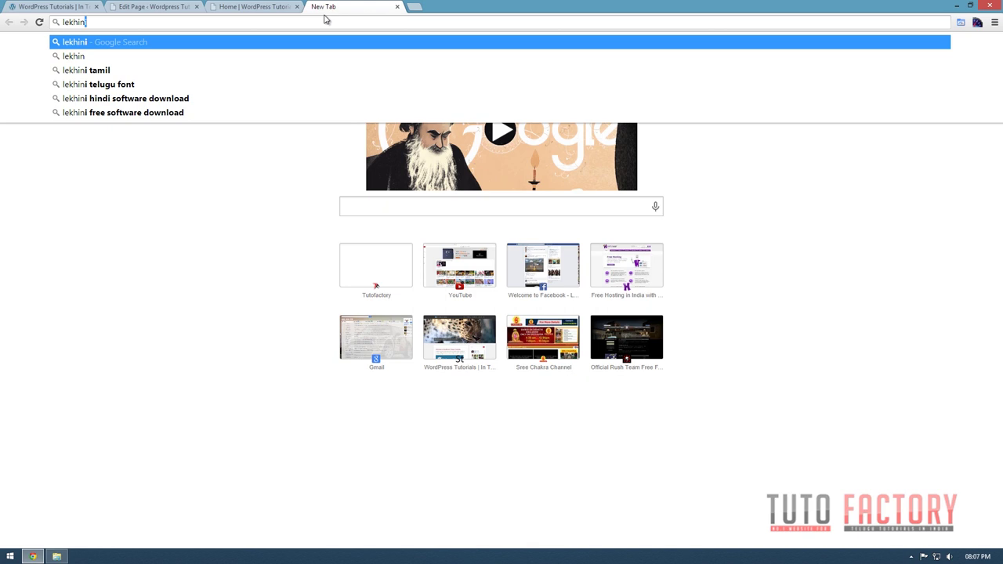
text(i.)
key(BackSpace)
key(Return)
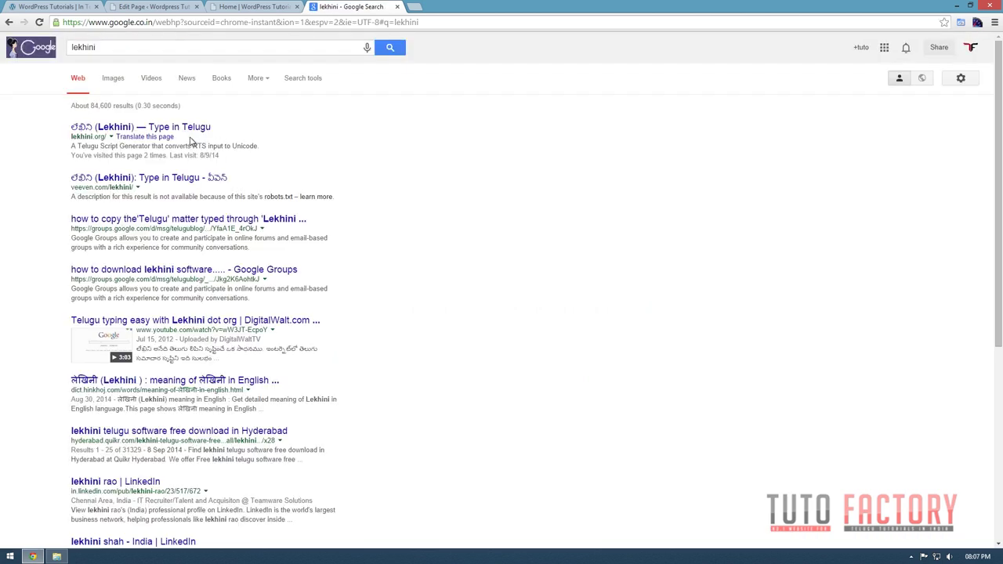
click(176, 128)
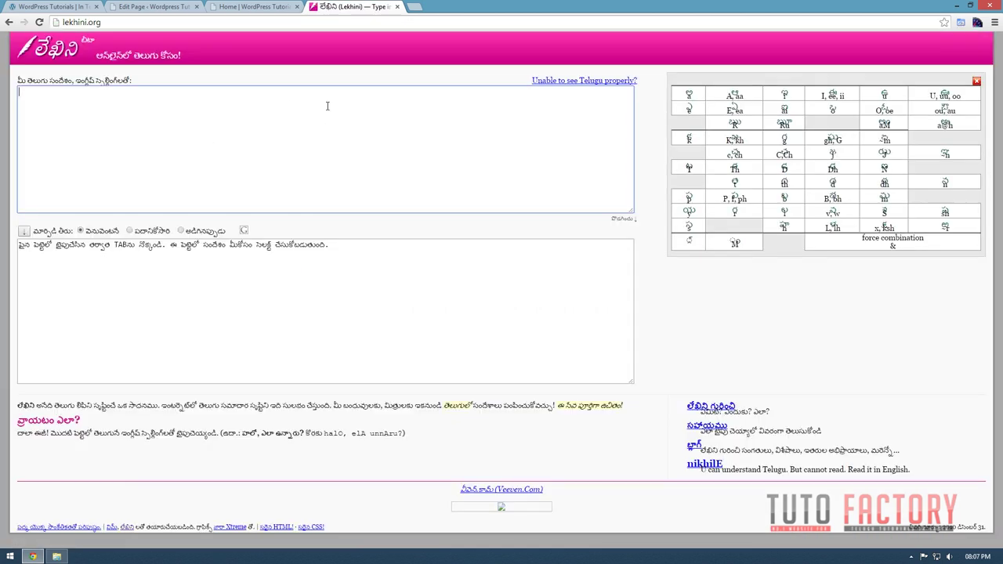
text(s)
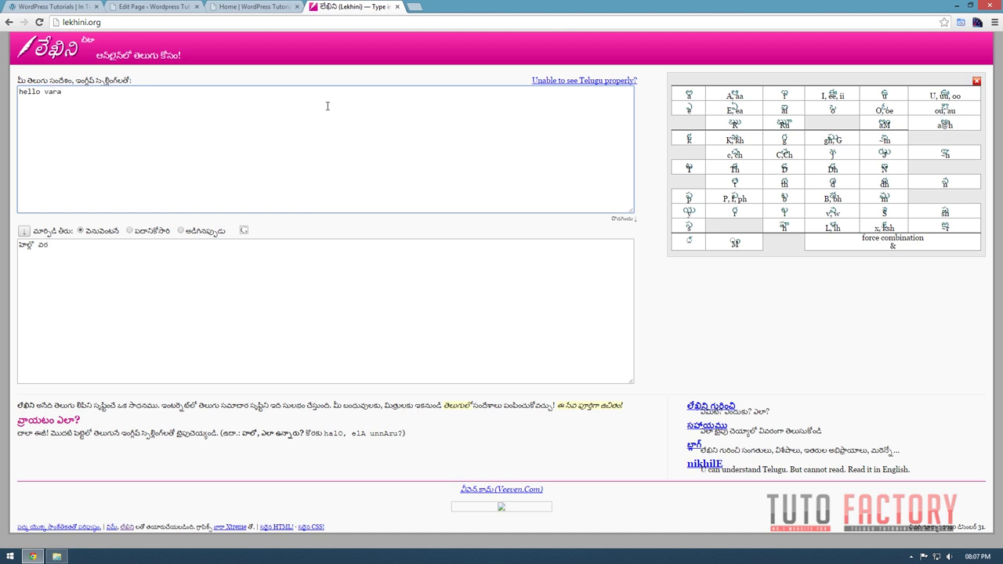
click(100, 254)
Add the Telugu greeting as the Home page's last paragraph and a blank line after the first paragraph.
click(249, 7)
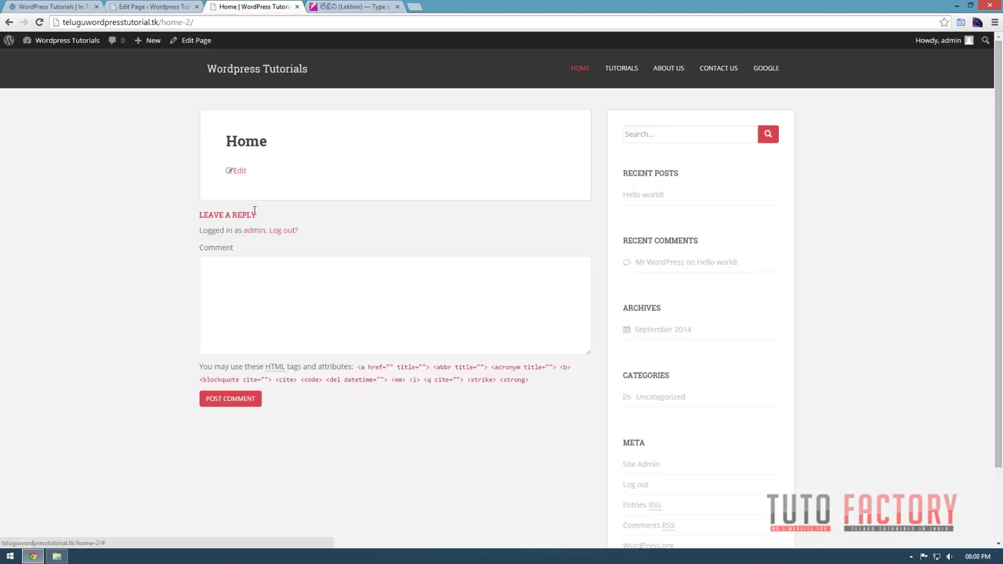
click(153, 7)
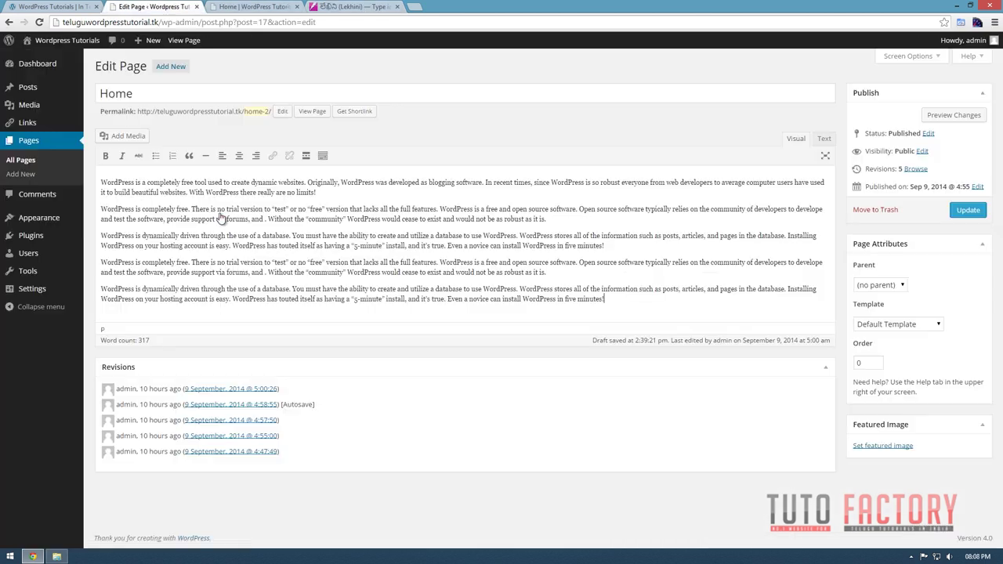
click(632, 299)
key(Return)
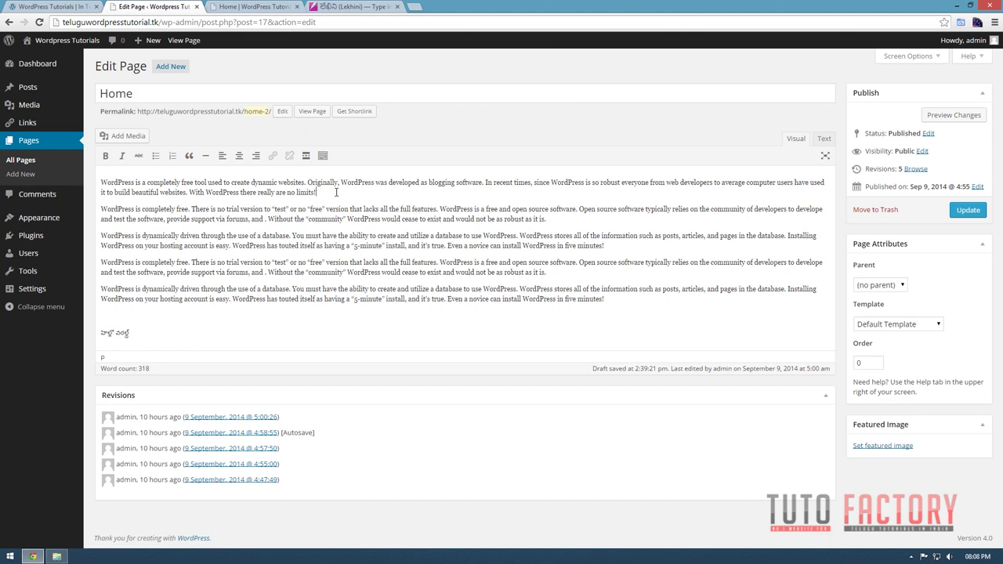
key(Return)
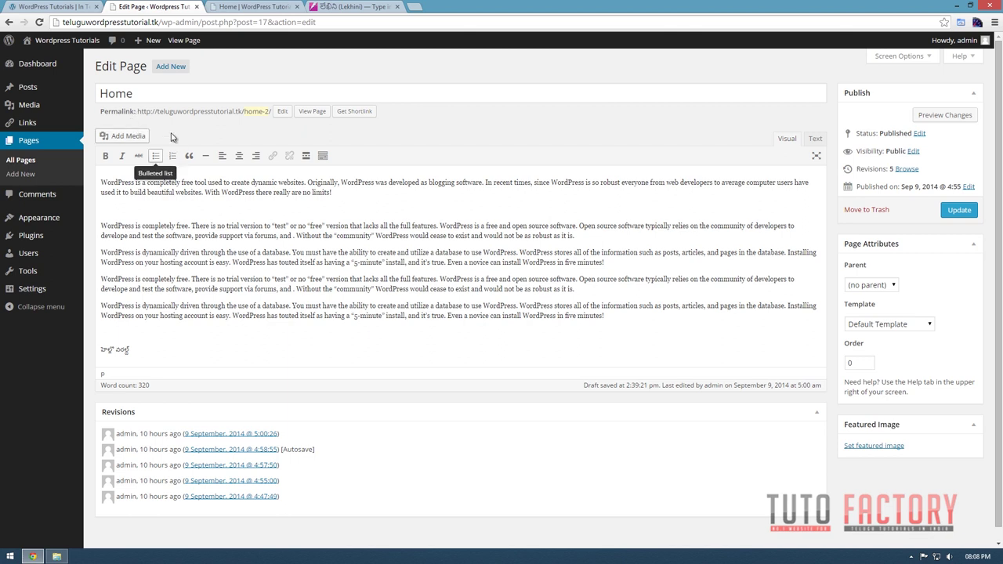
Upload images 002.jpg and 003.jpg to the media library.
click(123, 137)
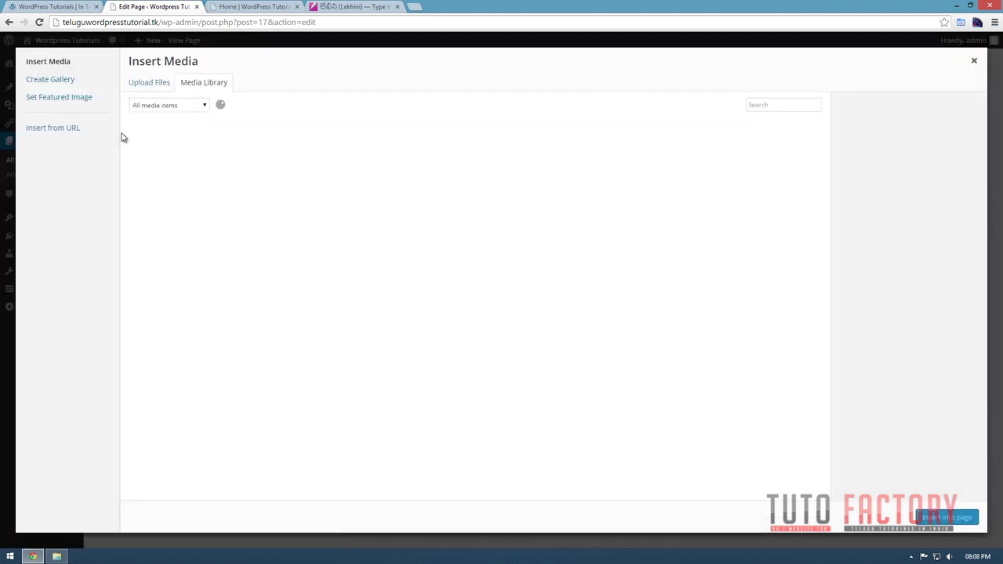
click(176, 149)
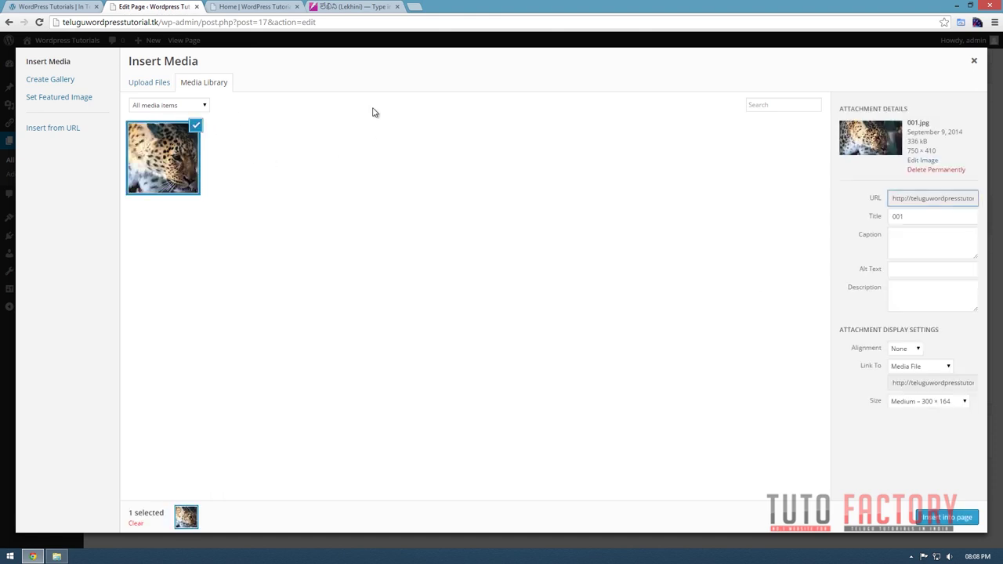
click(149, 83)
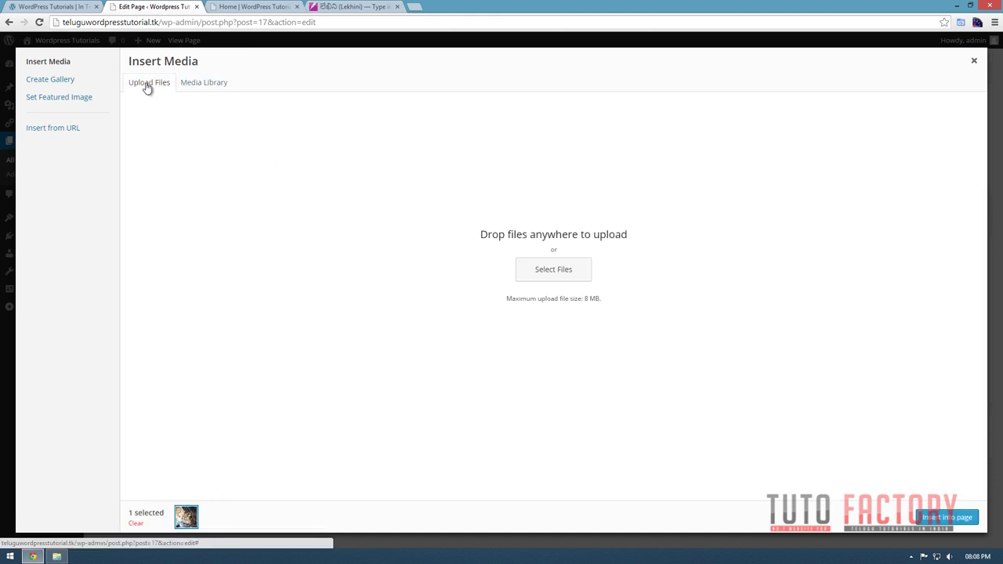
click(548, 274)
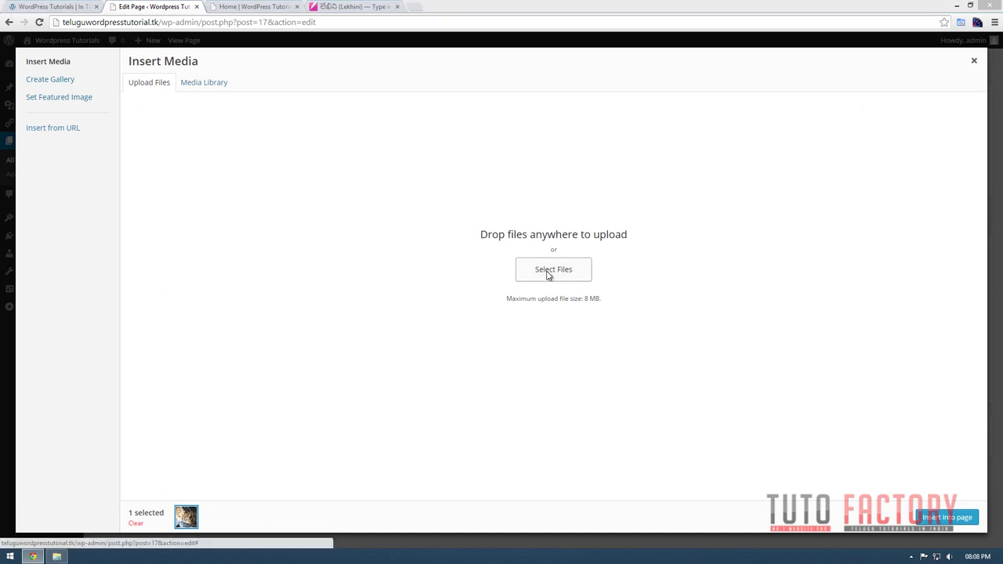
click(121, 174)
ctrl+click(188, 178)
ctrl+click(254, 179)
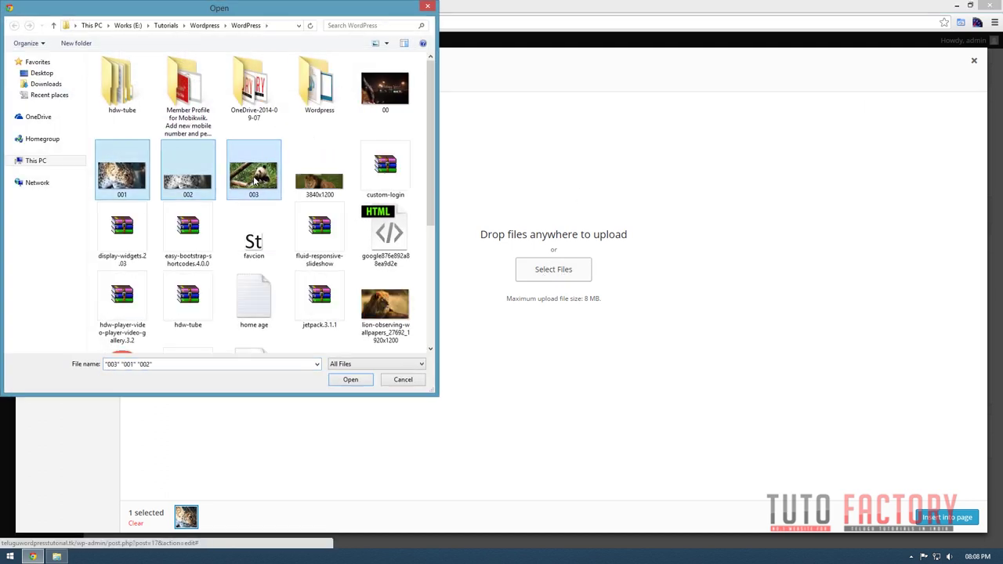
click(182, 180)
ctrl+click(254, 177)
click(350, 380)
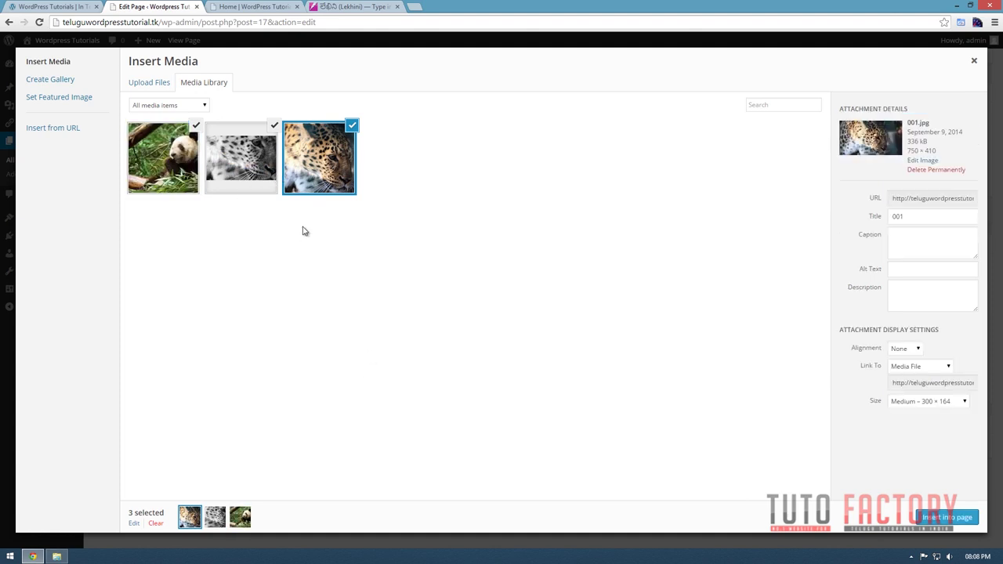
Deselect the leopard images so only the panda picture 003.jpg is selected.
click(337, 157)
click(261, 168)
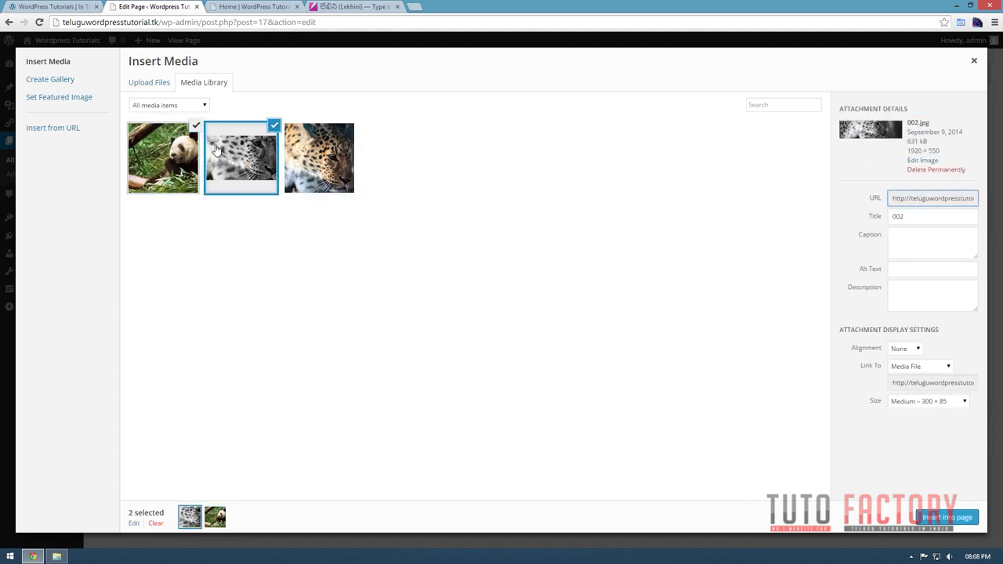
click(202, 162)
click(271, 157)
click(270, 145)
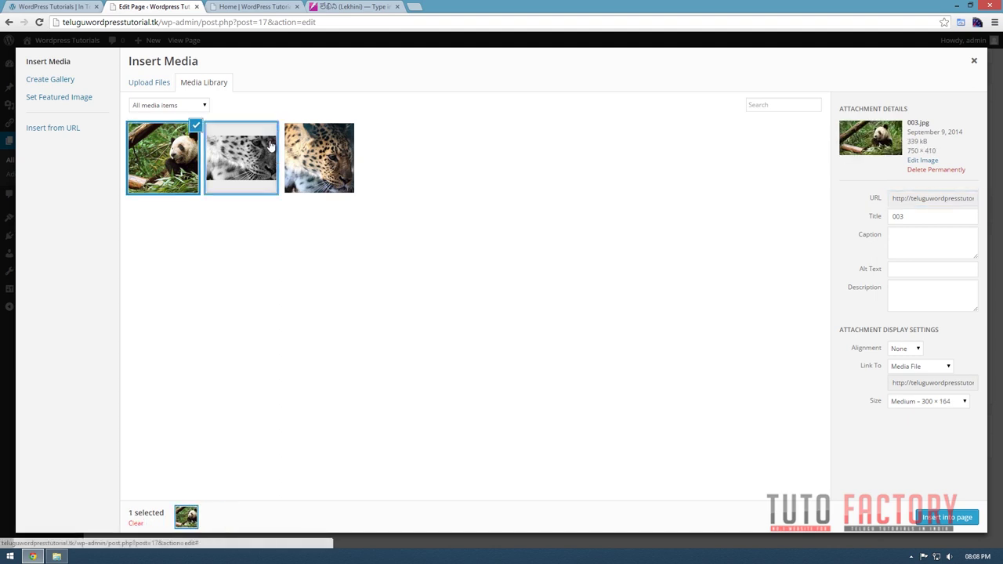
click(178, 169)
click(179, 169)
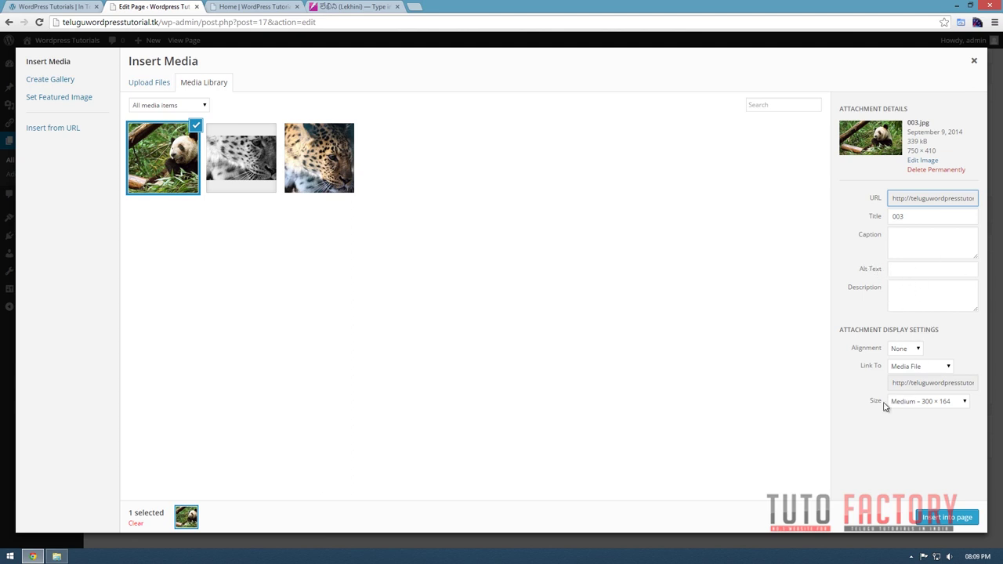
Insert the panda image at Medium 300 × 164 size with Left alignment.
click(925, 405)
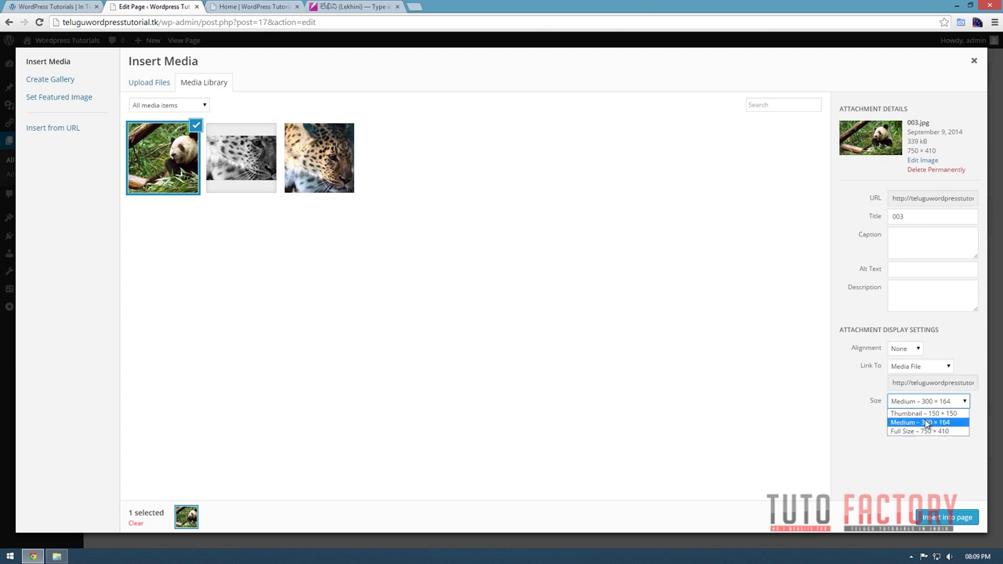
click(927, 424)
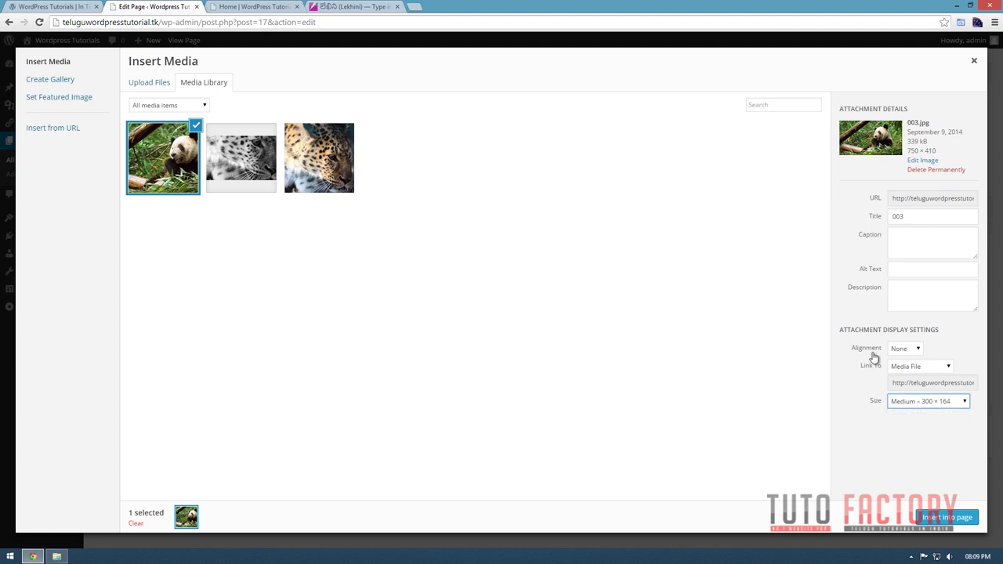
click(901, 349)
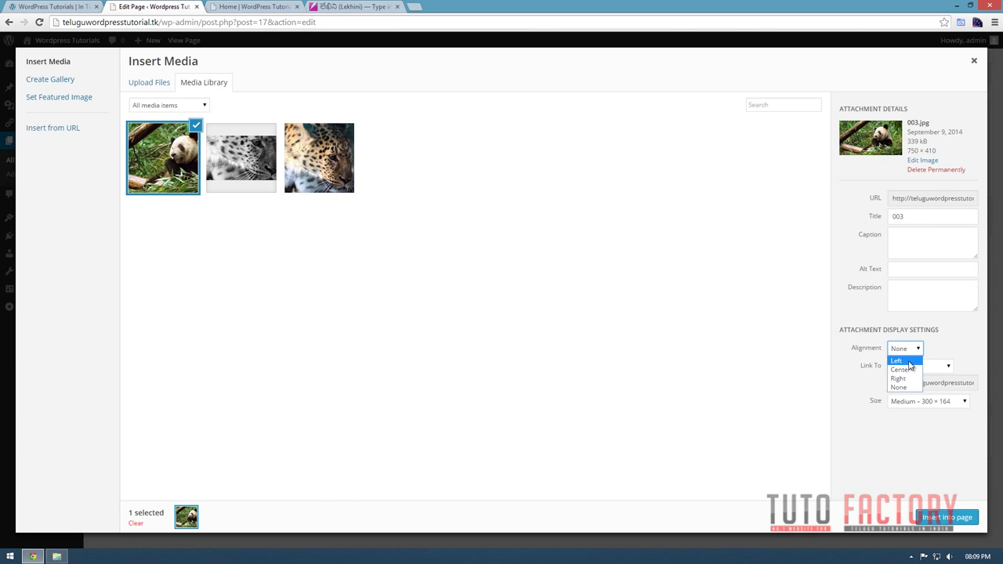
click(909, 361)
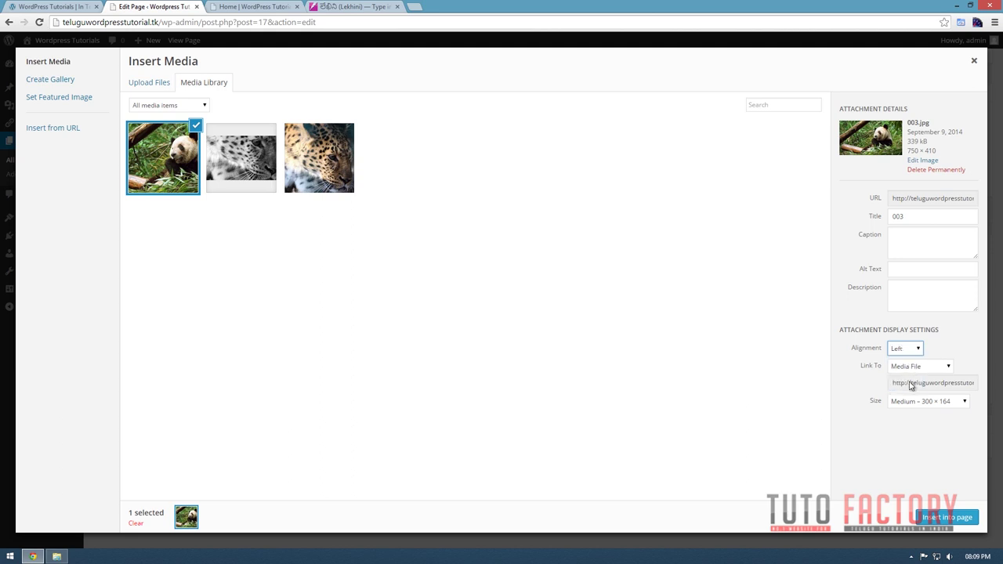
click(942, 516)
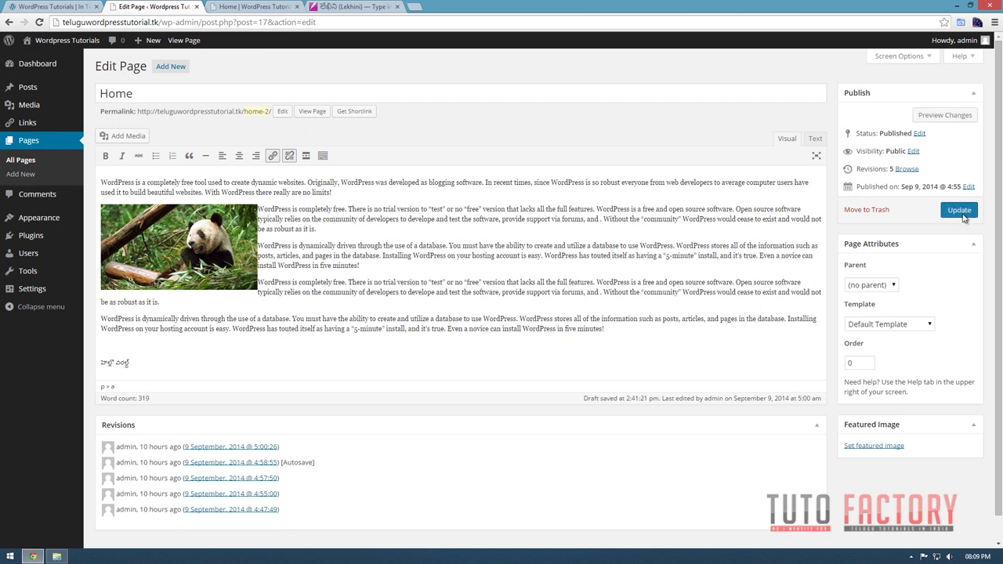
Reload the live Home page to check the panda, then open the panda's Image Details in the editor.
click(249, 6)
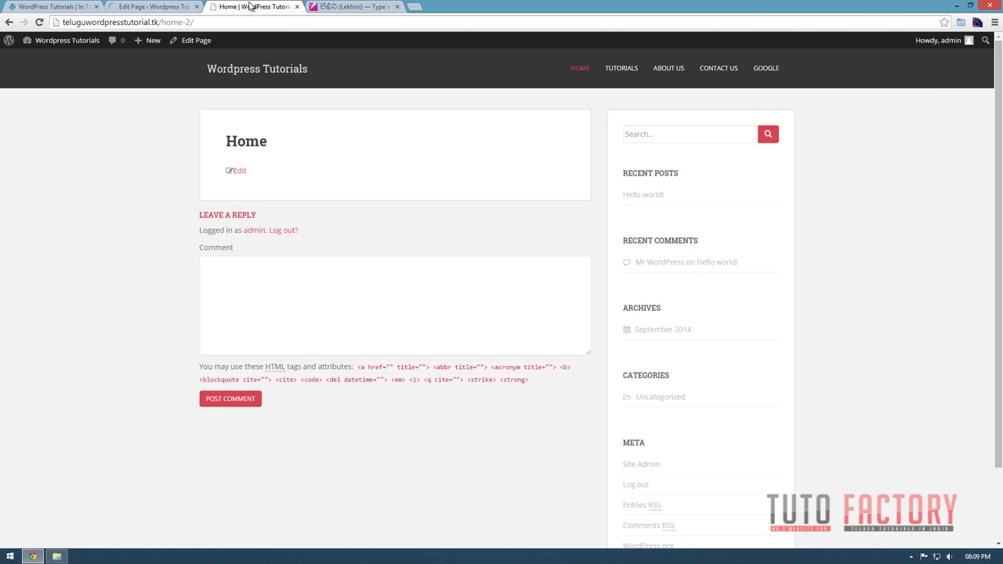
key(F5)
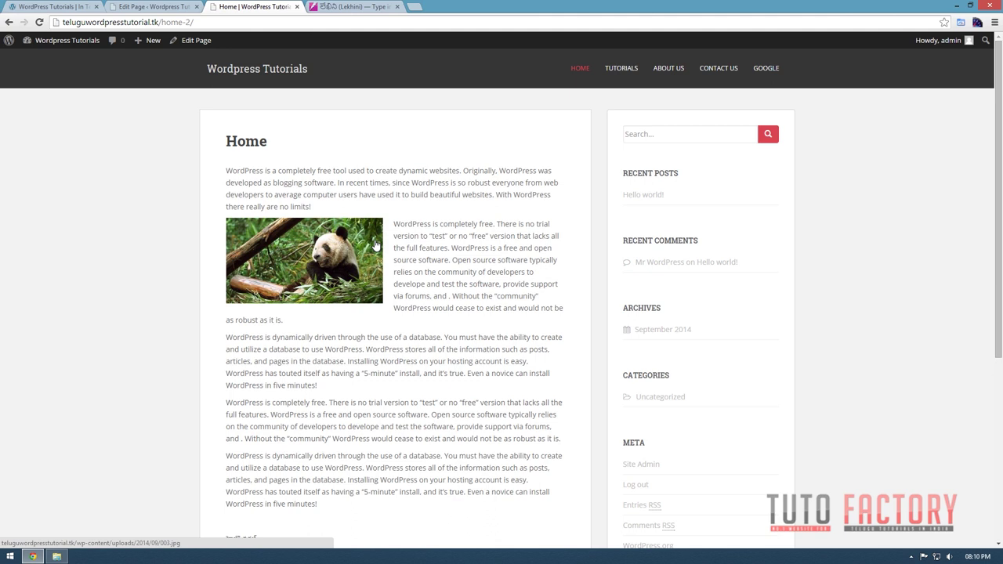
click(154, 7)
click(239, 263)
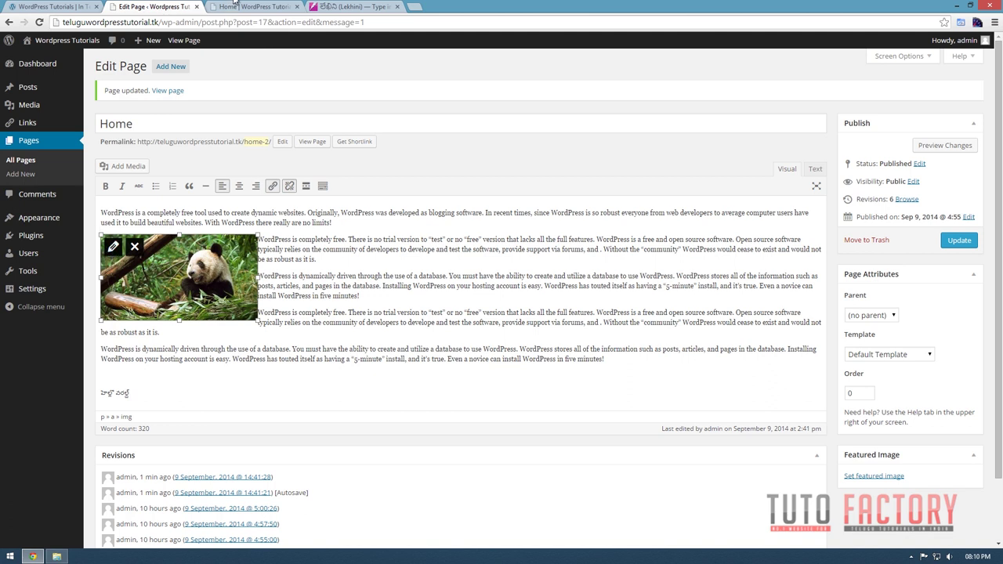
key(ctrl+Tab)
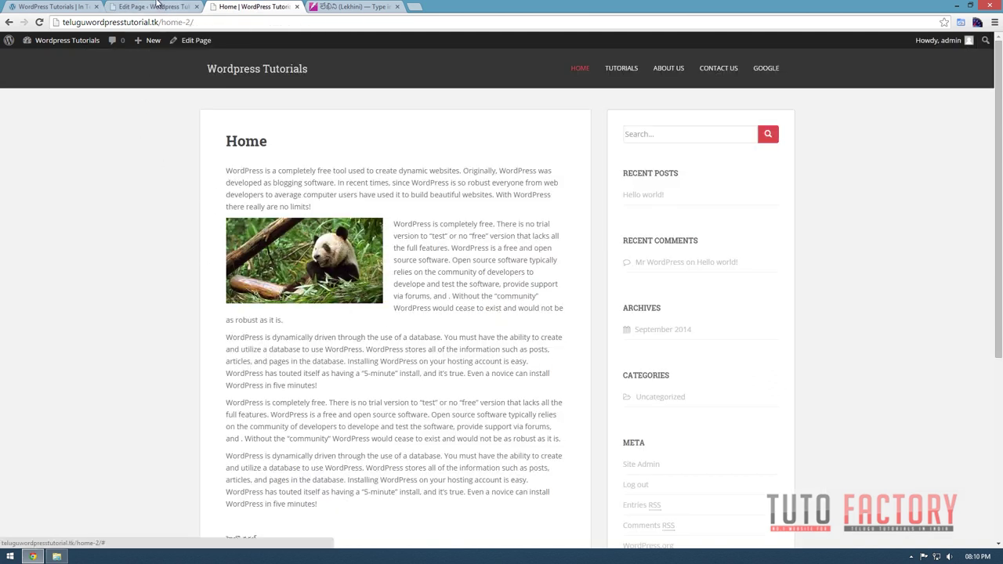
click(157, 6)
click(112, 244)
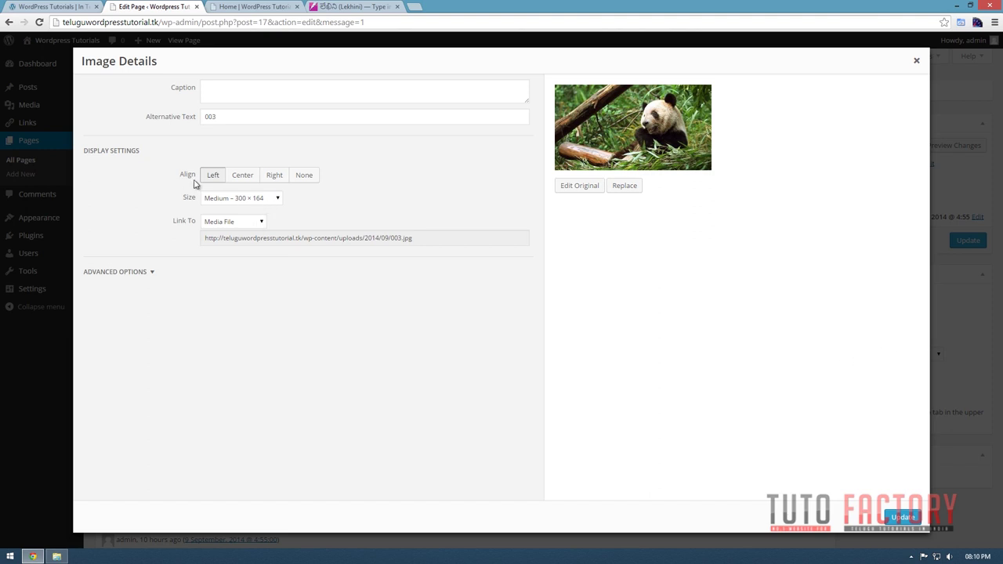
Set the panda image's alignment to None, update the page, and reload the live site.
click(299, 177)
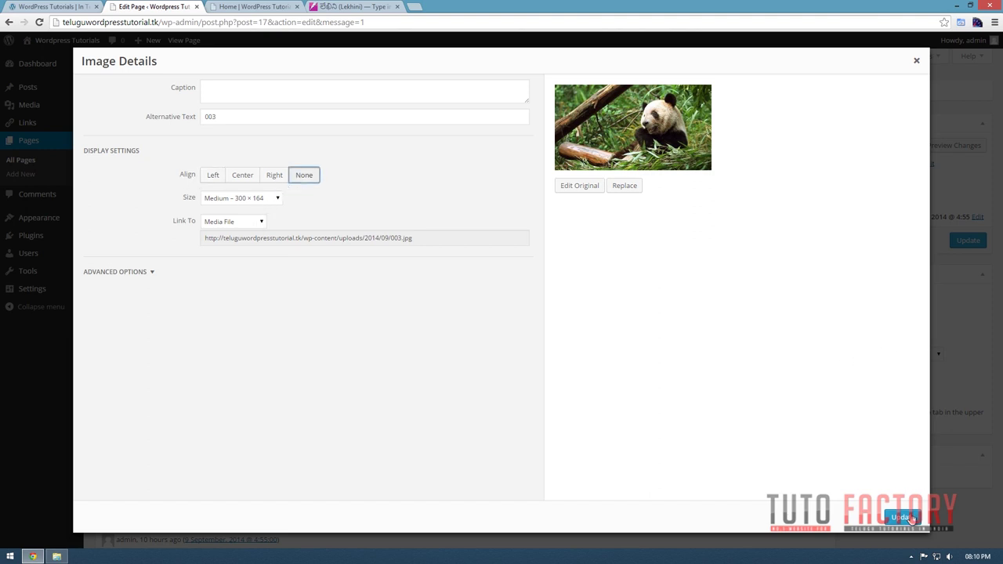
click(903, 518)
click(959, 240)
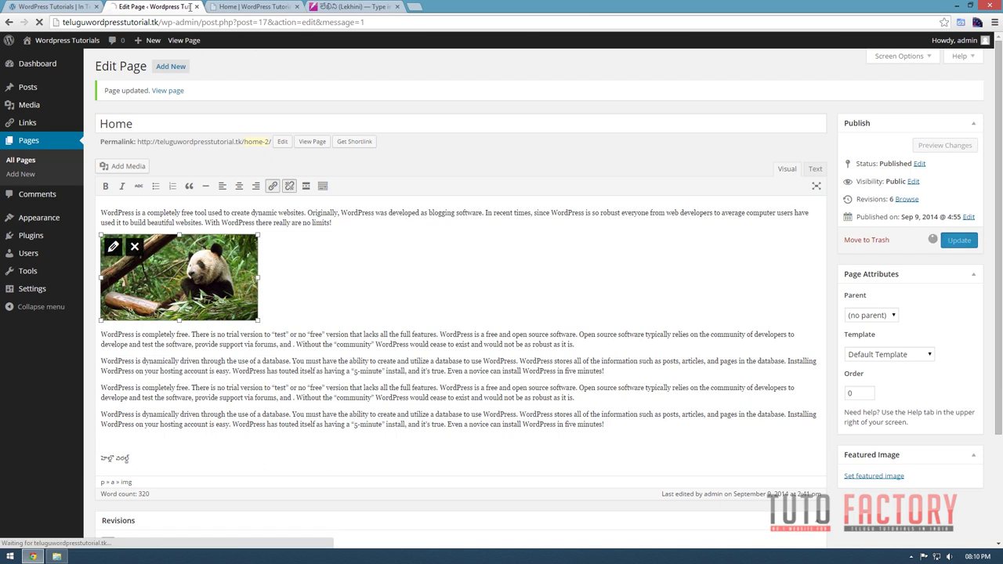
click(266, 6)
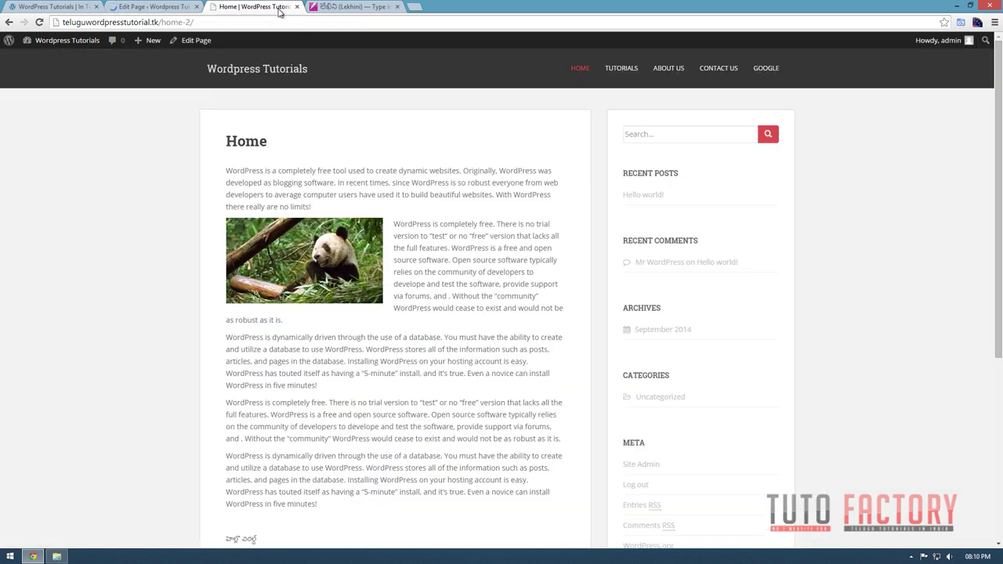
key(F5)
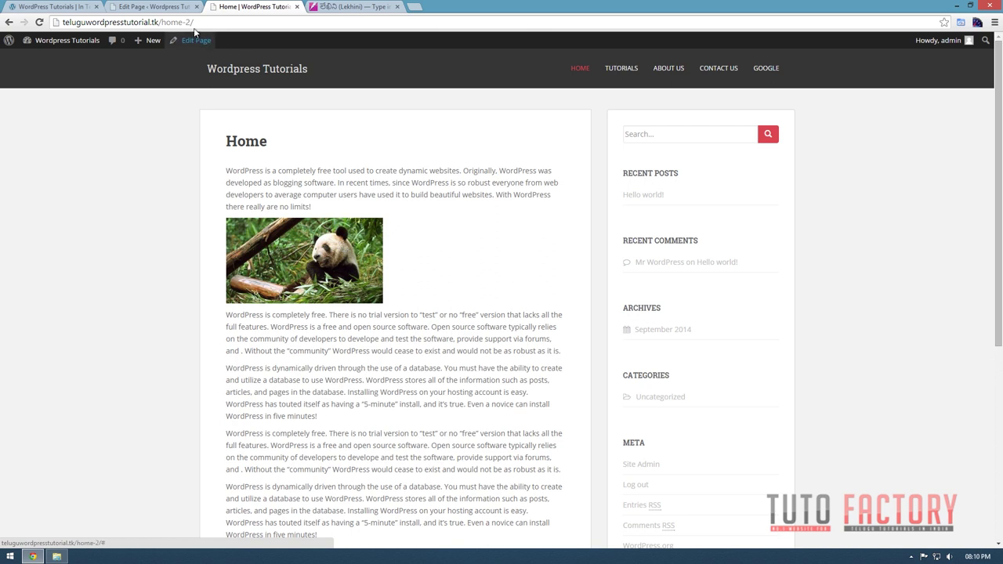
Give the panda image the caption 'This is panda'.
click(140, 8)
click(114, 248)
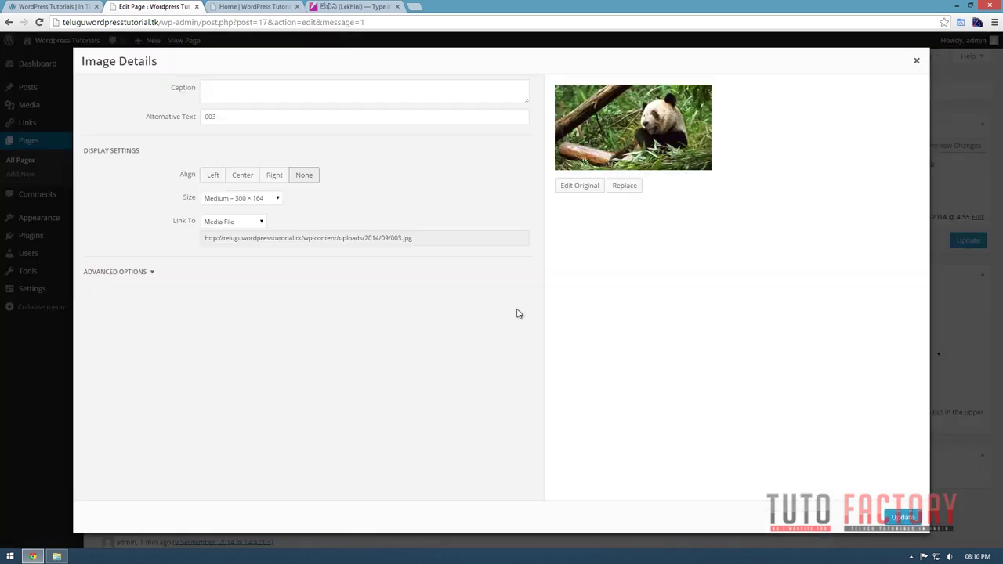
click(251, 89)
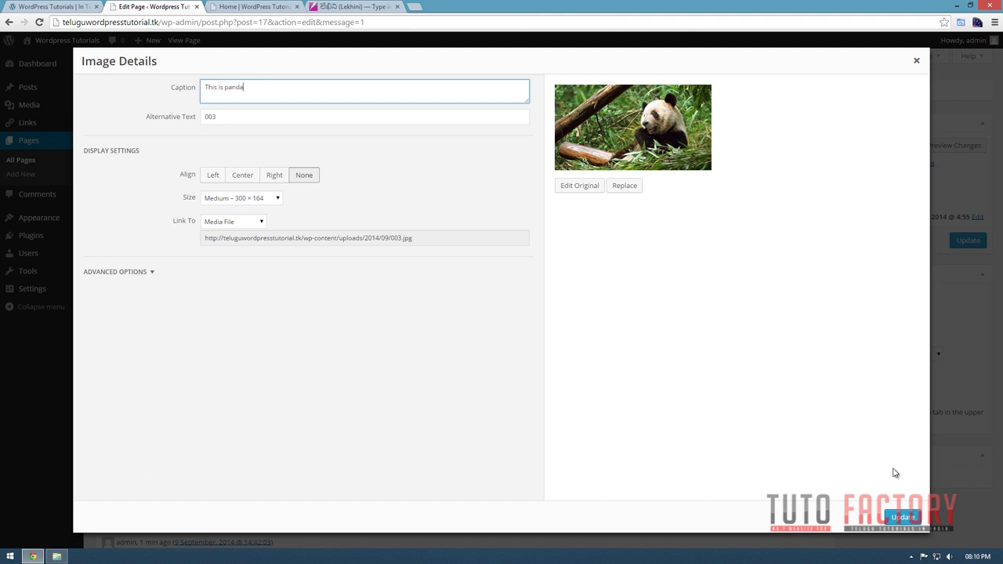
click(901, 517)
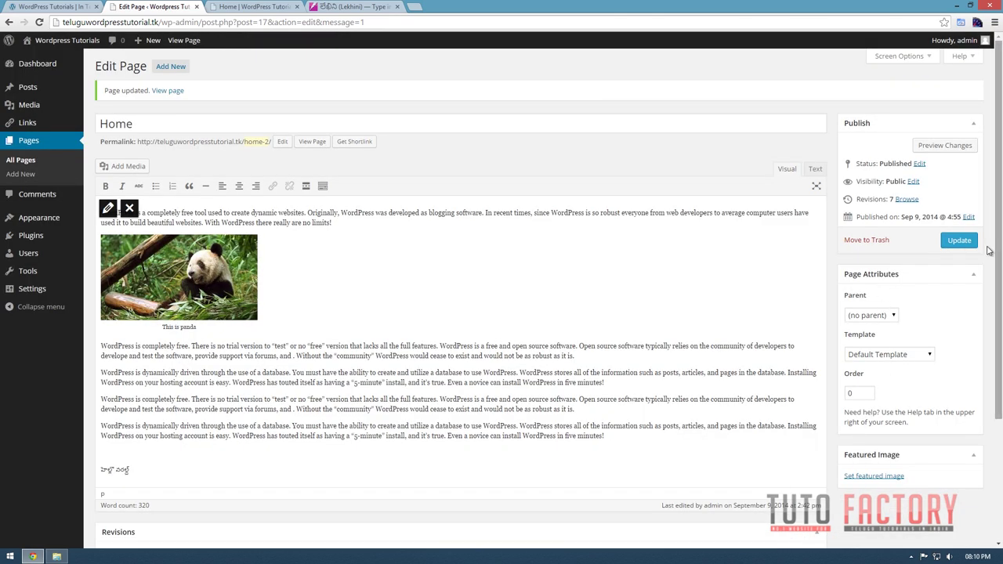
Update the page, confirm the 'This is panda' caption on the live site, and reopen Image Details.
click(961, 243)
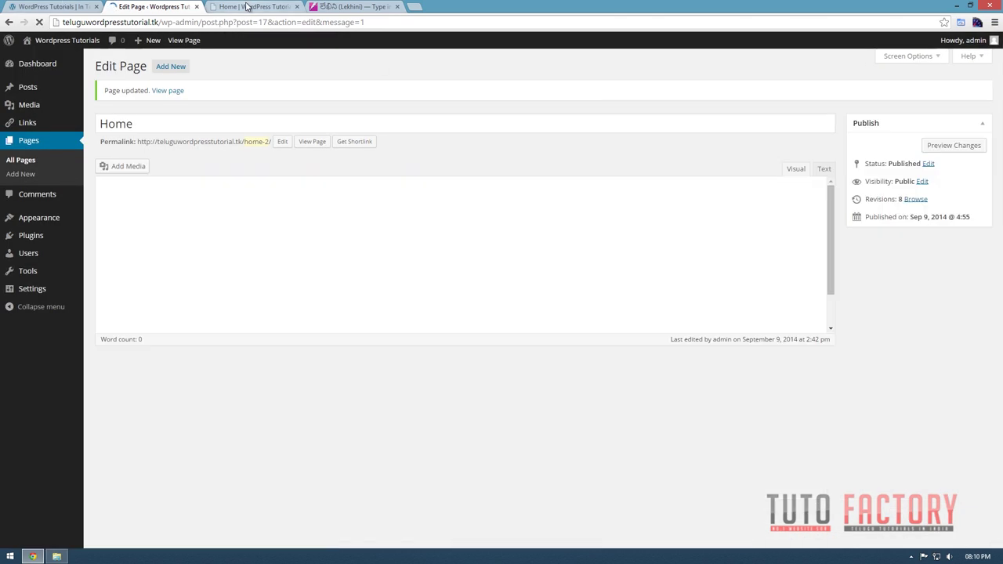
click(243, 7)
key(F5)
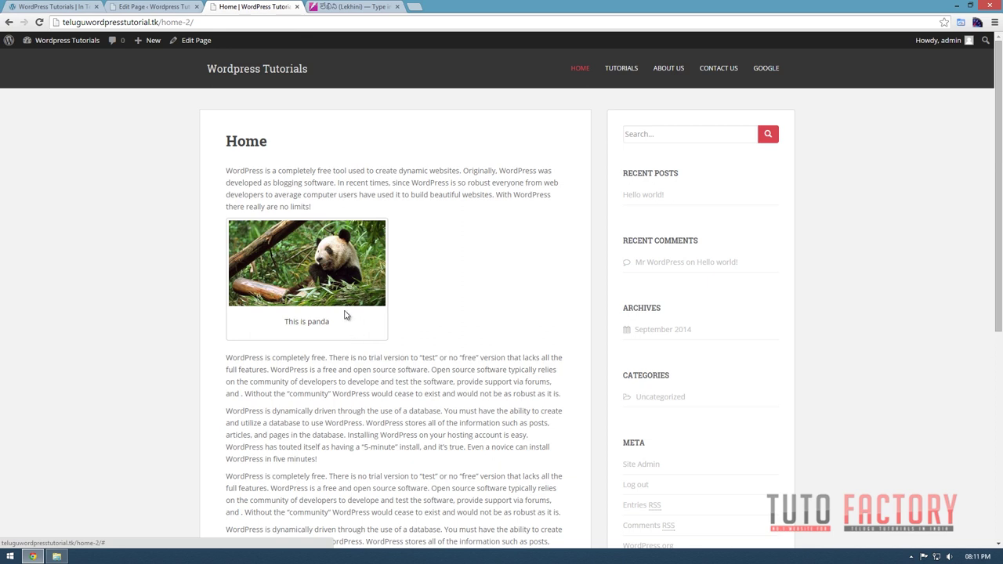
click(157, 7)
click(188, 278)
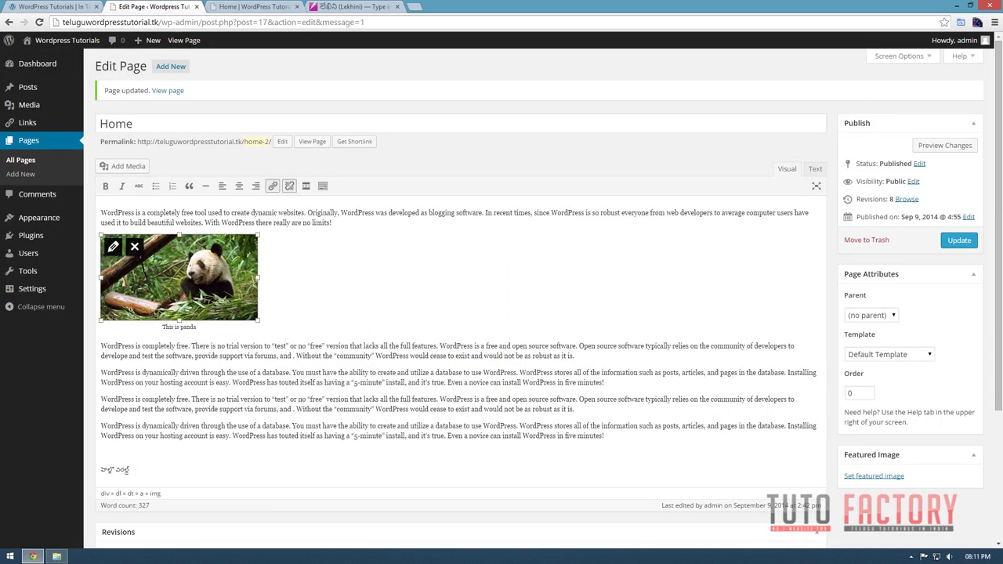
click(113, 247)
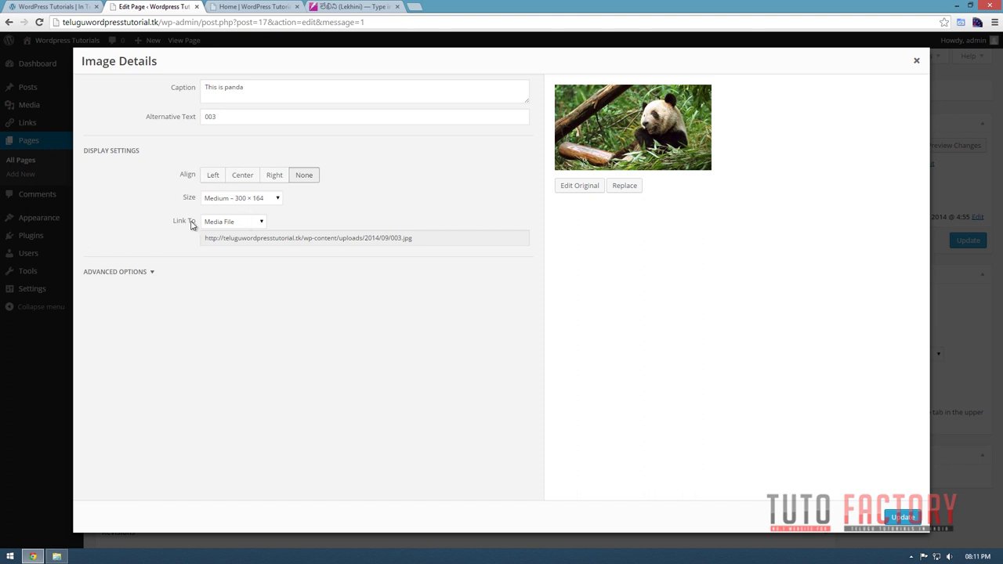
Check the Link To options and test where the panda picture currently leads on the live page.
click(239, 225)
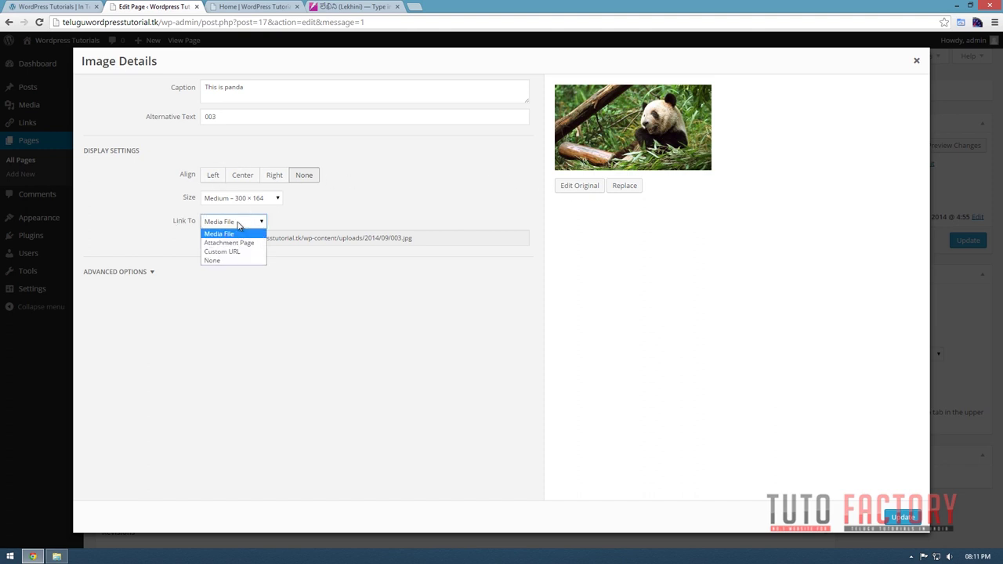
click(239, 225)
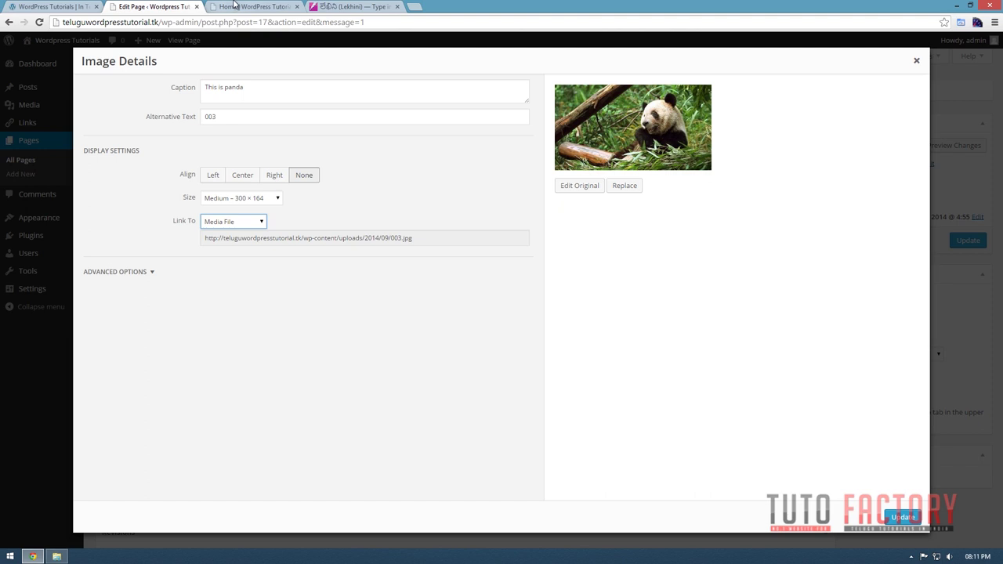
click(237, 6)
click(308, 256)
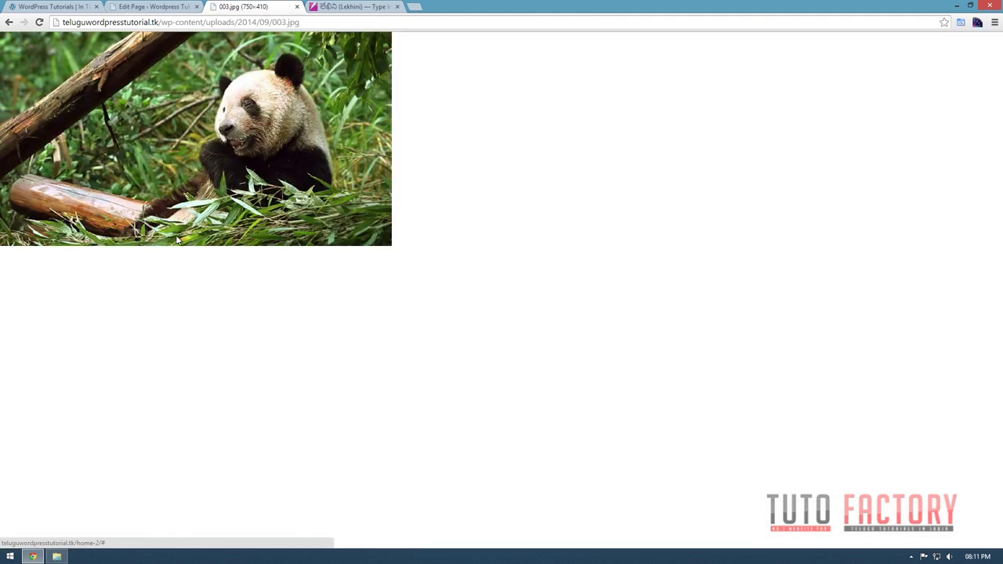
click(156, 7)
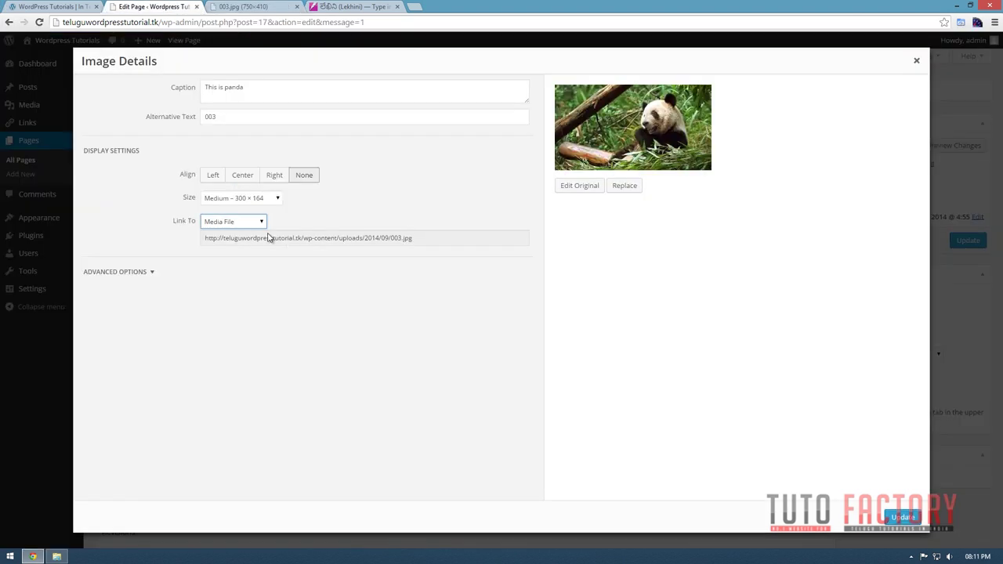
Set the panda picture's Link To option to Attachment Page.
click(245, 229)
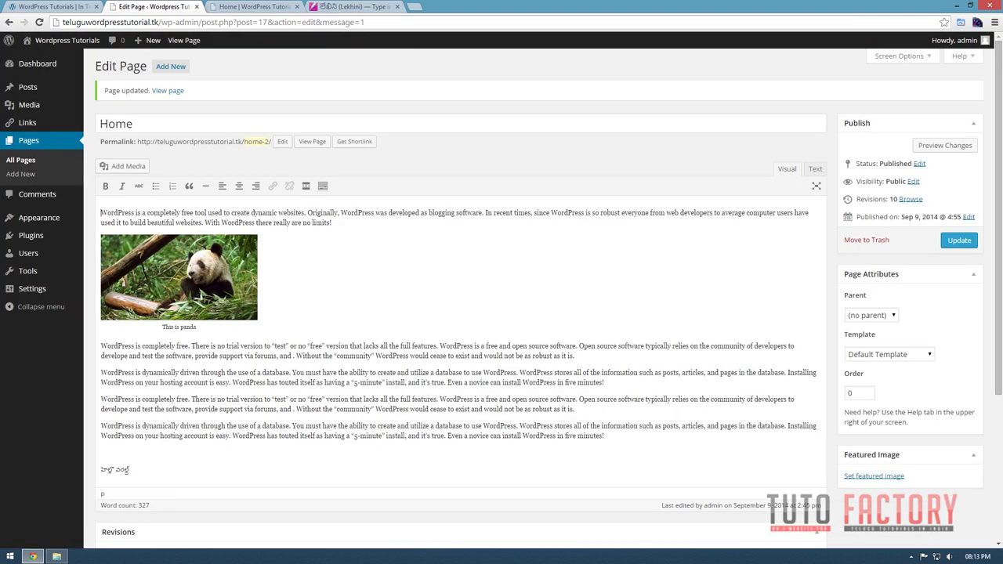
click(160, 265)
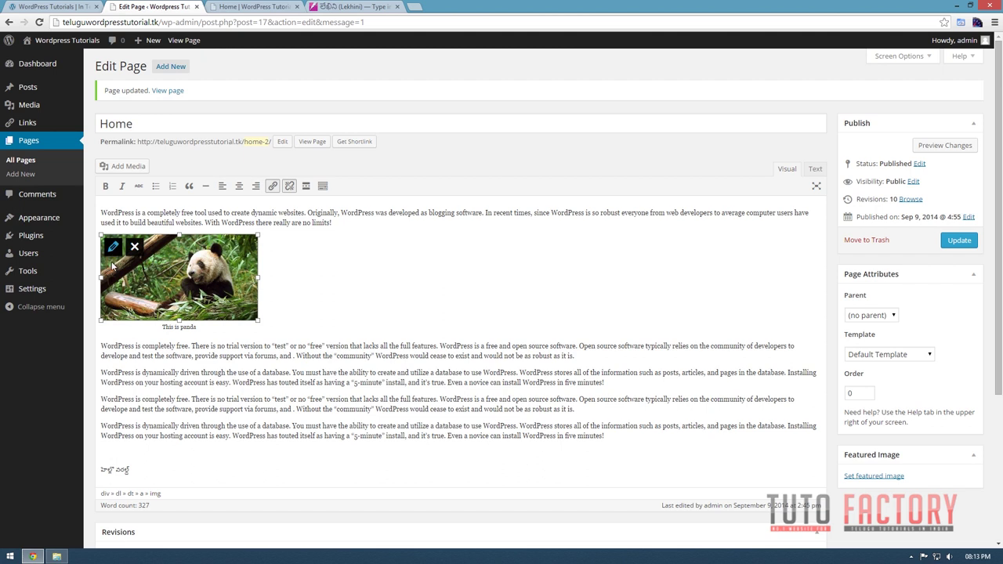
click(113, 246)
click(241, 223)
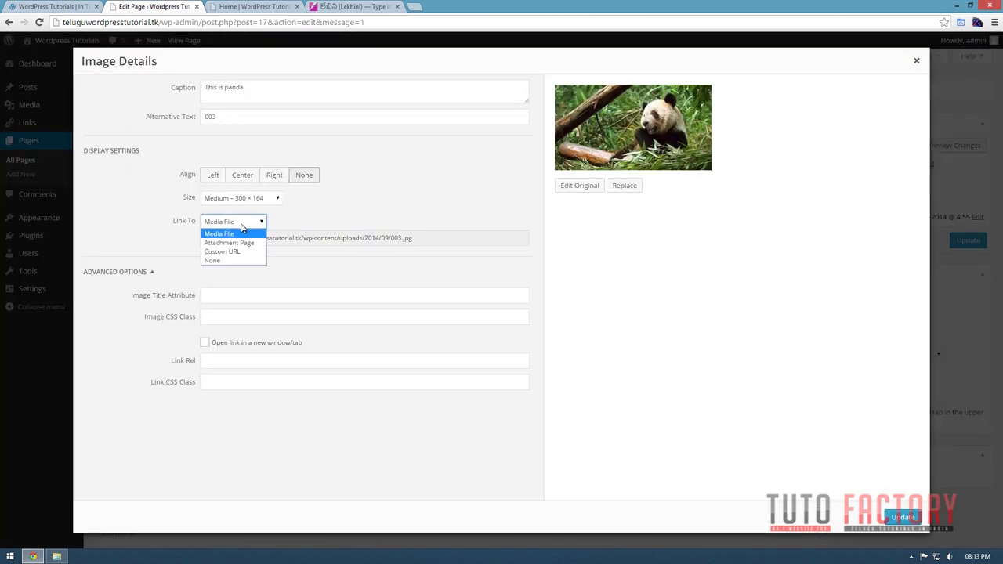
click(236, 243)
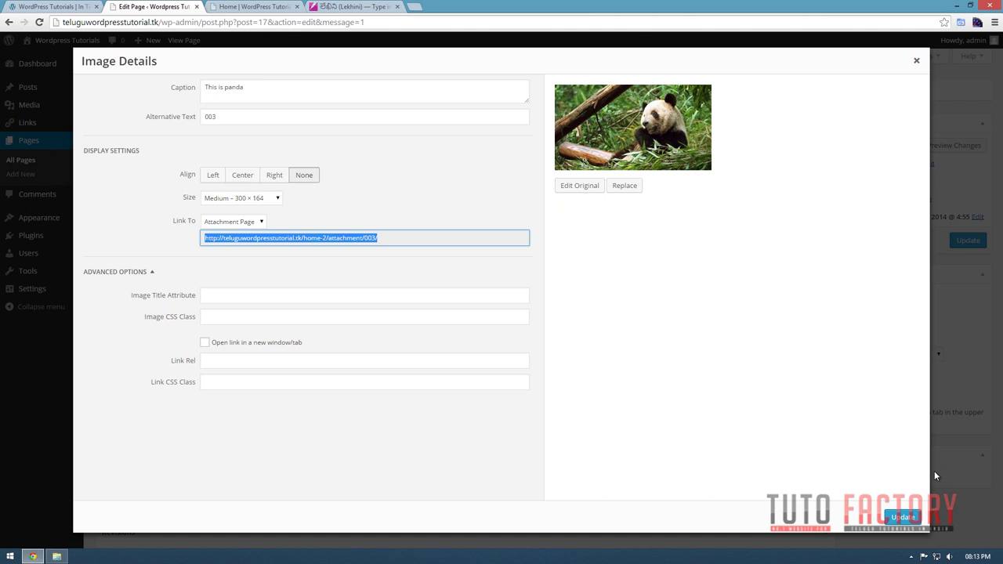
click(909, 517)
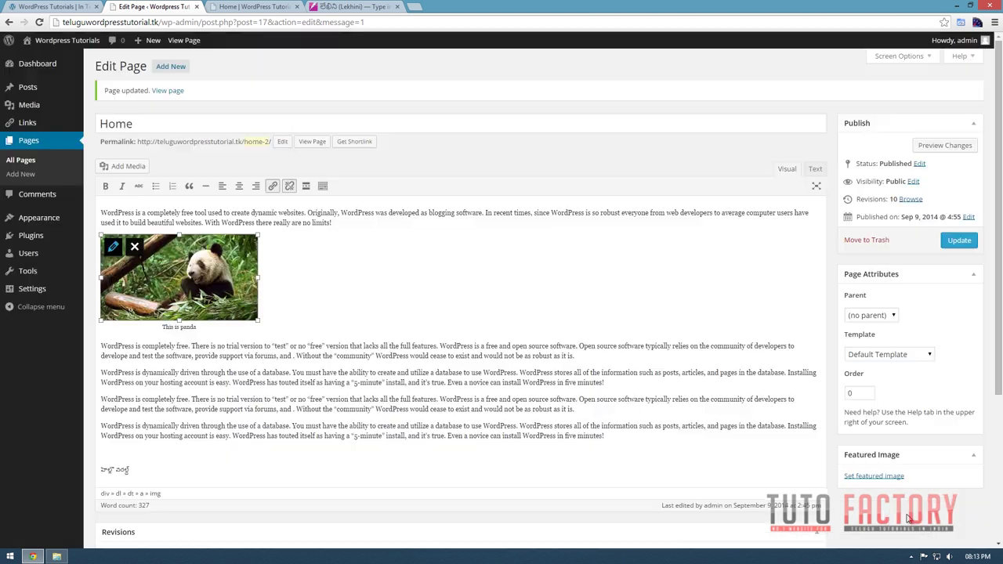
Update the page and confirm the panda picture opens its '003' attachment page on the live site.
click(959, 241)
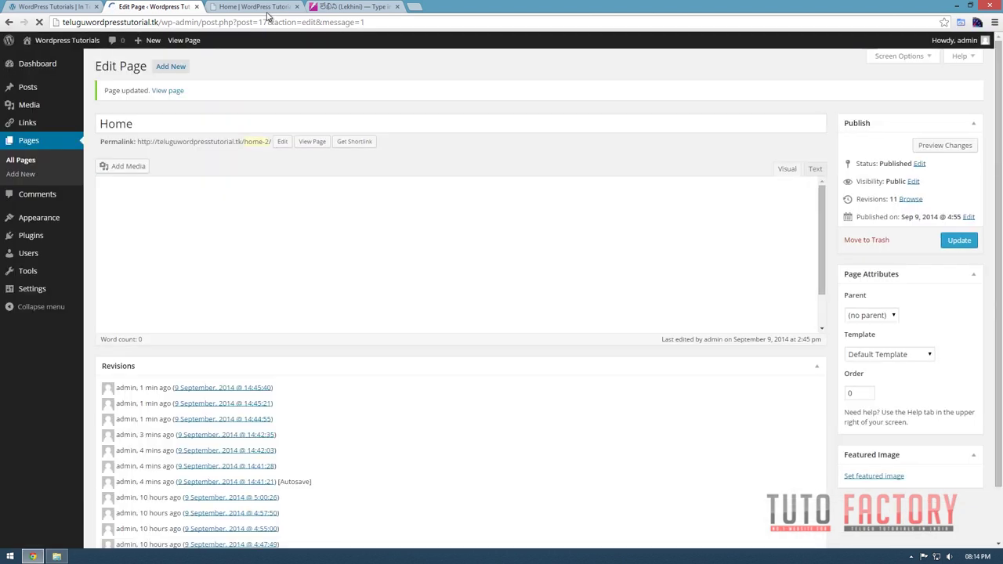
click(251, 8)
key(F5)
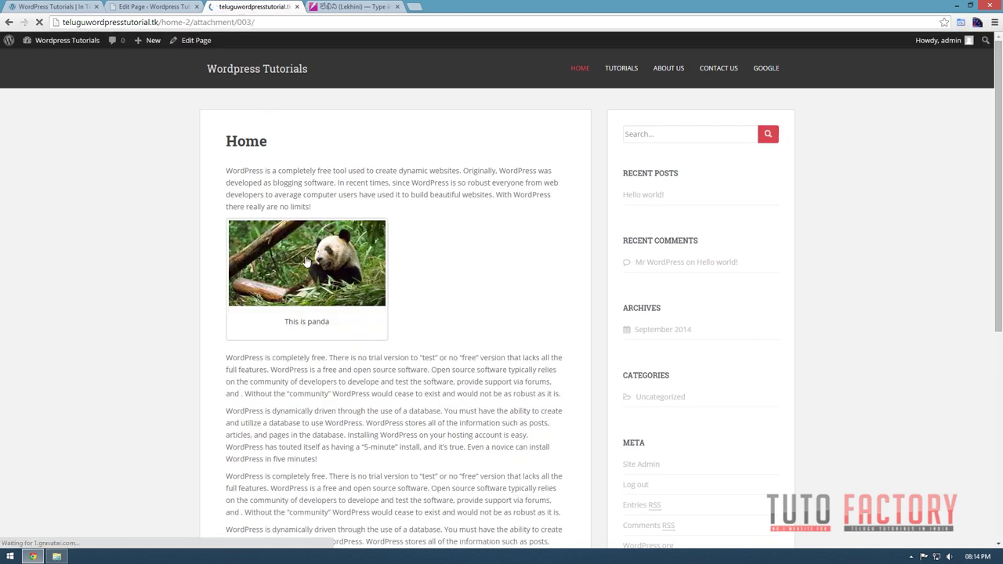
click(307, 261)
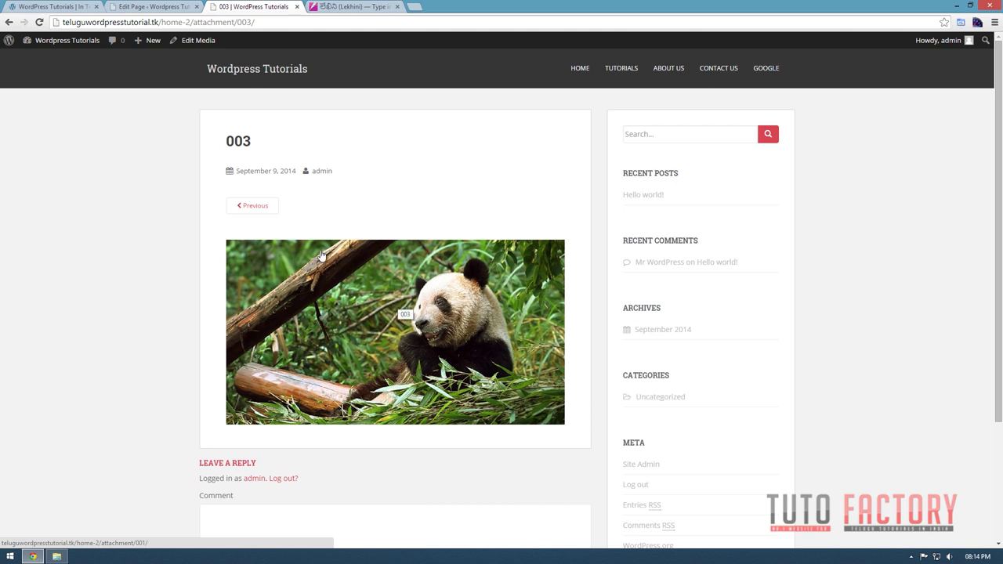
click(9, 22)
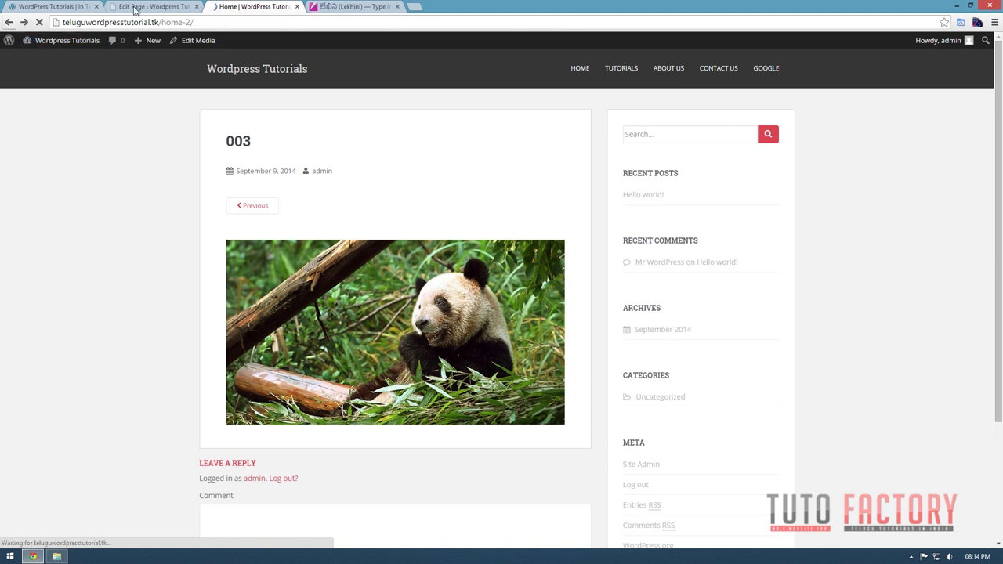
click(134, 8)
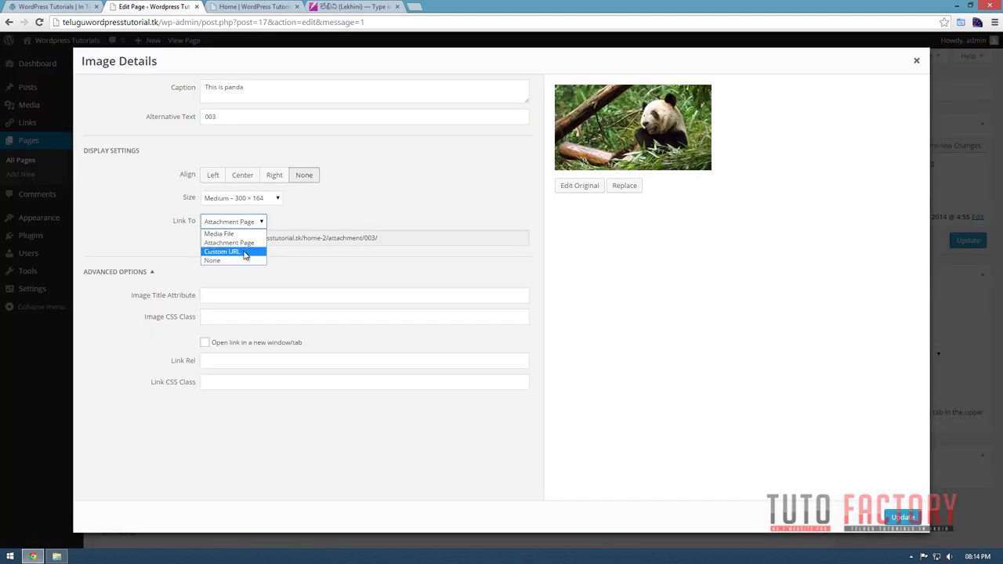
Switch the panda link to a custom URL and grab the Contact Us page address.
click(243, 253)
click(394, 242)
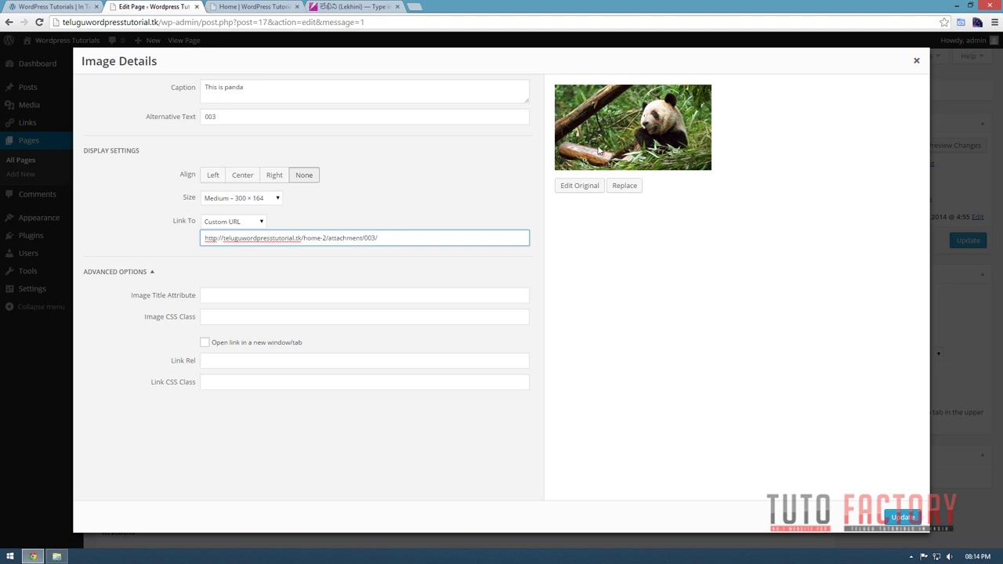
click(650, 142)
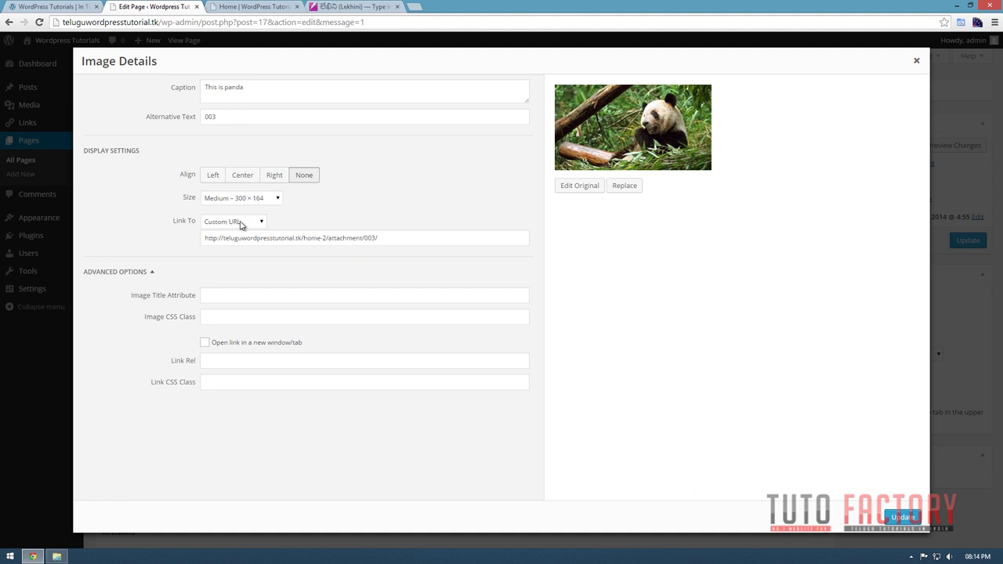
click(241, 7)
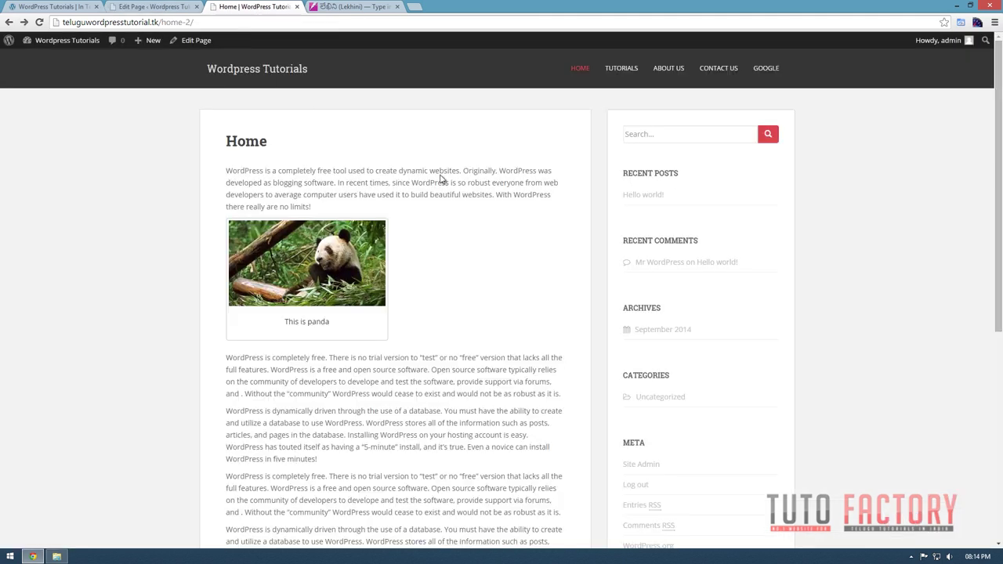
click(713, 72)
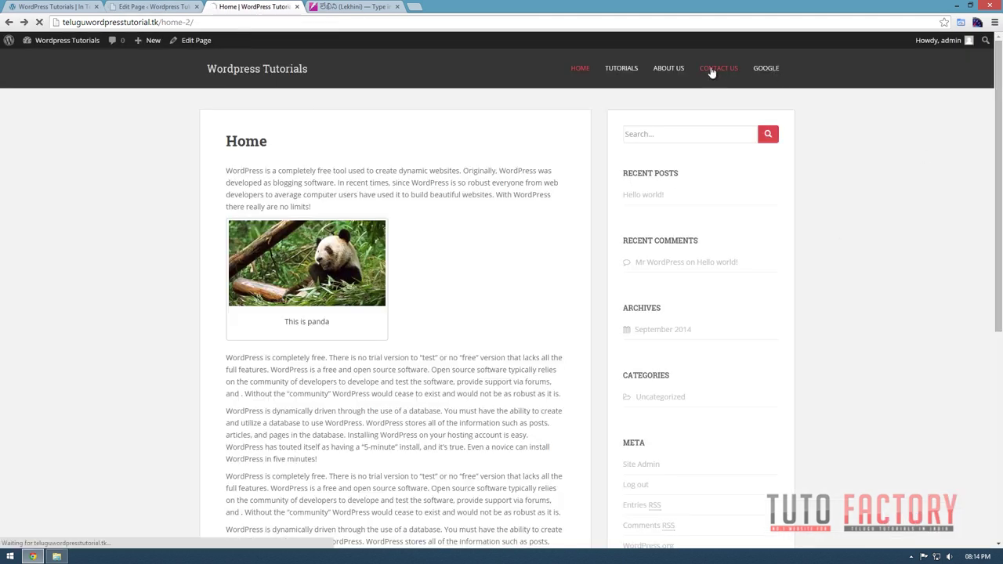
click(219, 27)
key(ctrl+c)
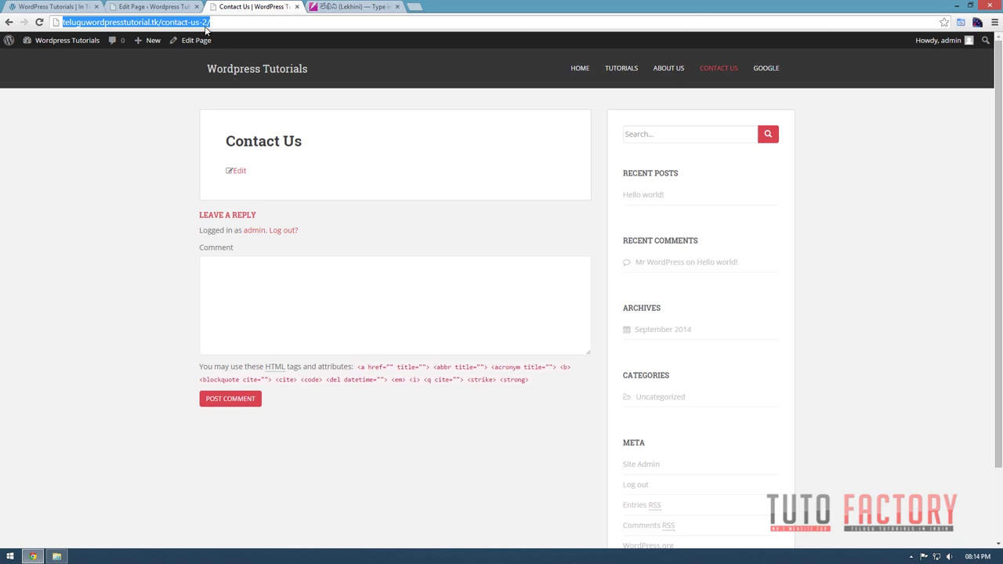
Paste the Contact Us address as the panda image's custom link.
click(153, 7)
click(377, 238)
key(ctrl+a)
key(ctrl+v)
click(901, 517)
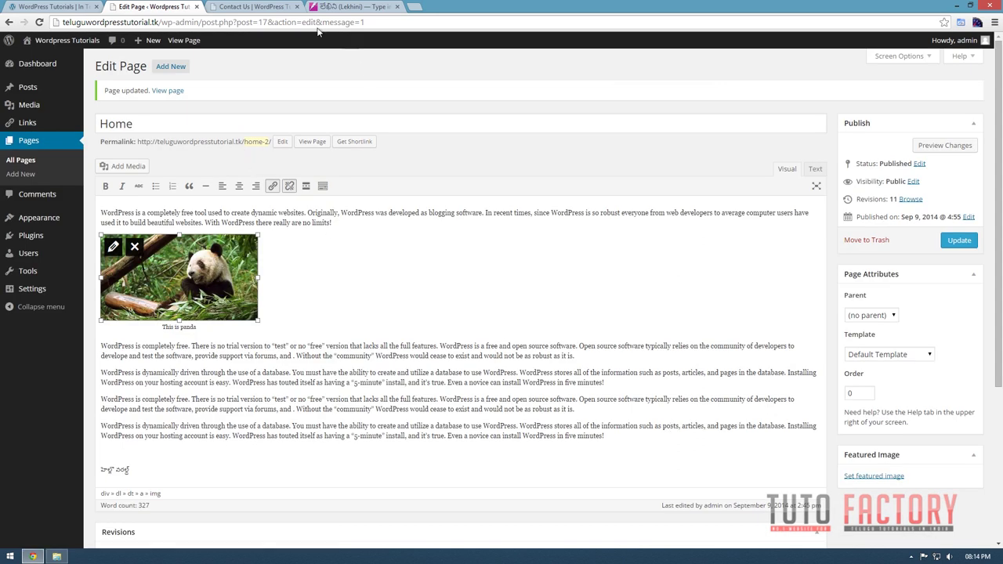
Update the Home page, check HOME and Contact Us on the live site, and reselect the panda image.
click(957, 240)
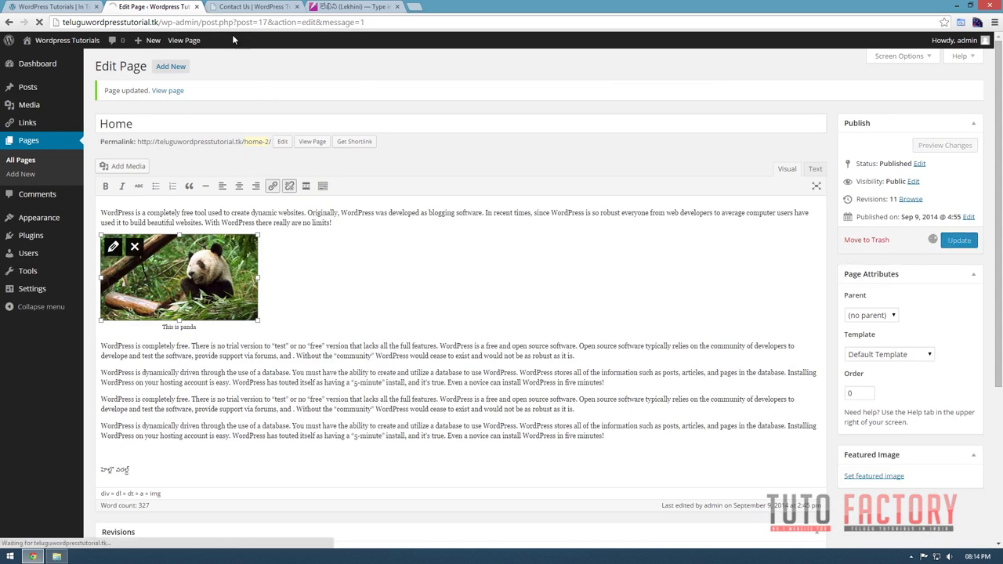
click(244, 6)
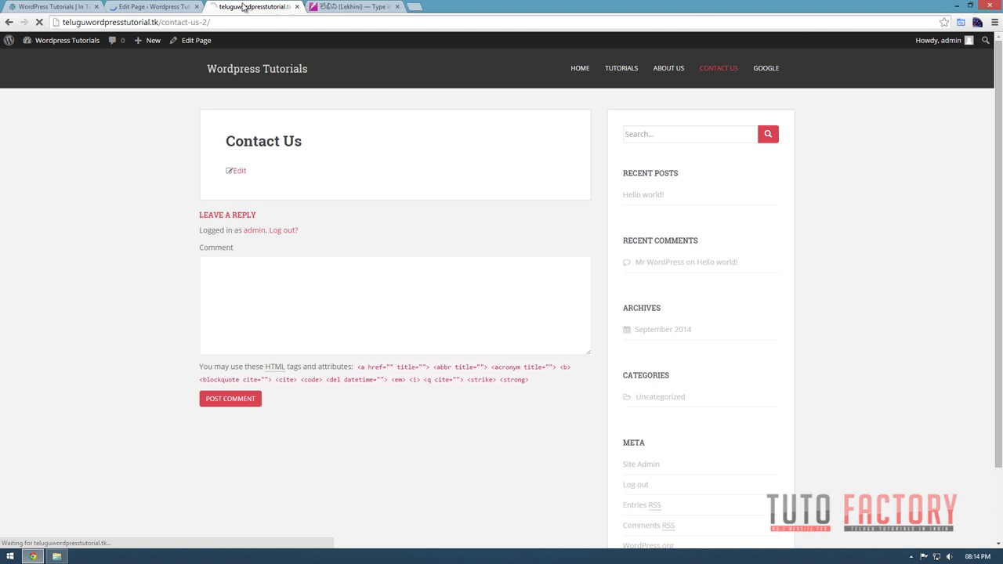
click(584, 67)
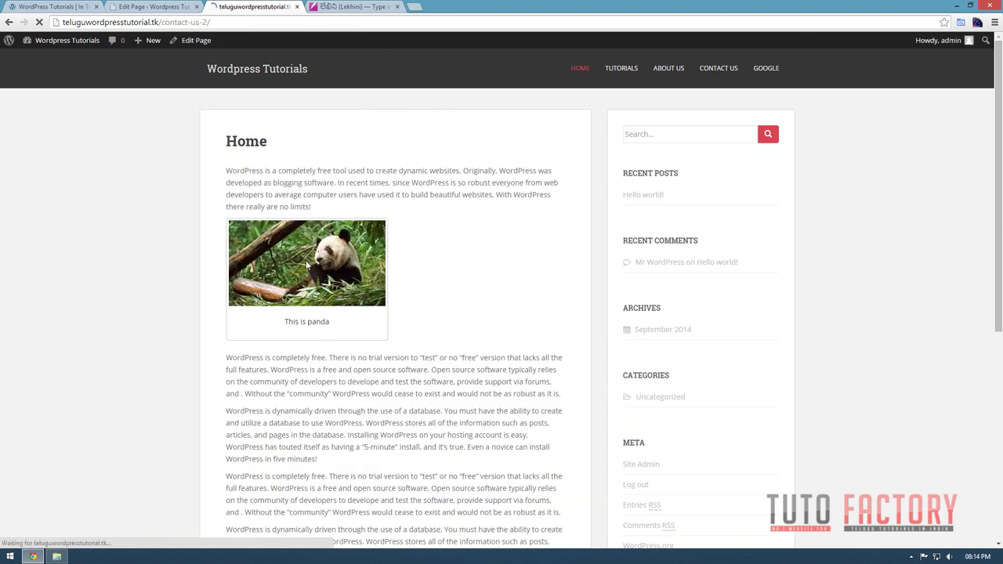
key(alt+Left)
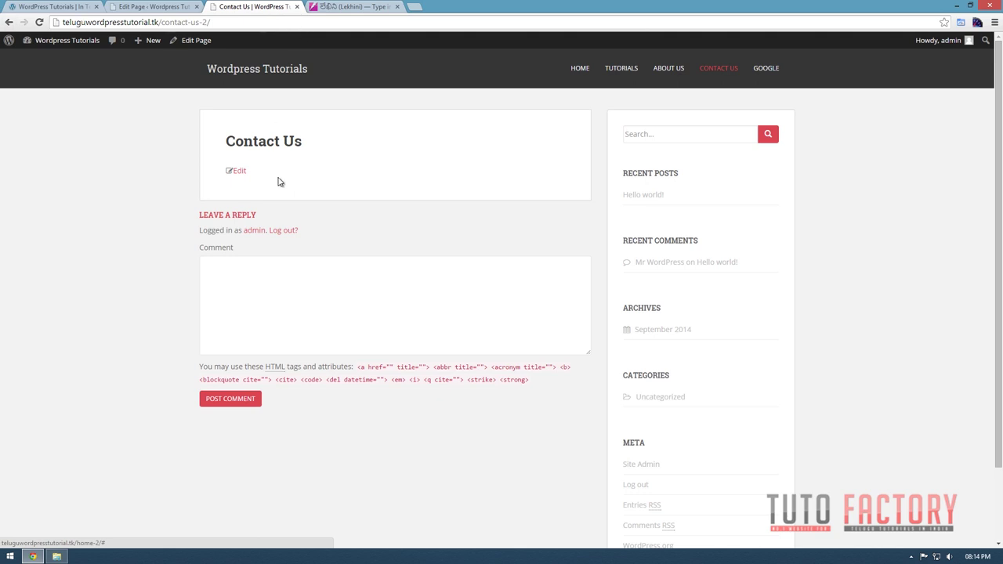
click(180, 6)
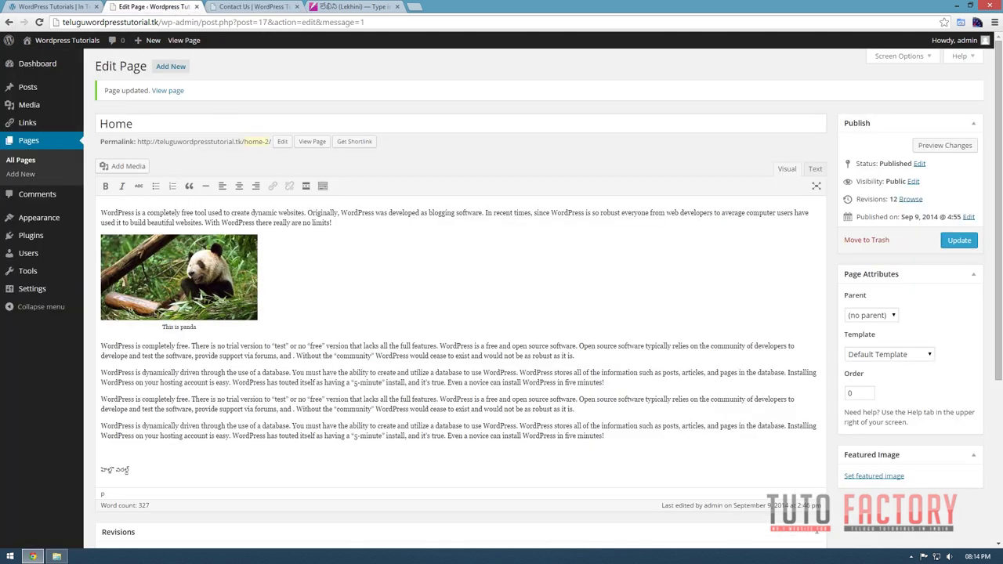
click(133, 251)
Set the panda image's Link To option to None.
click(123, 249)
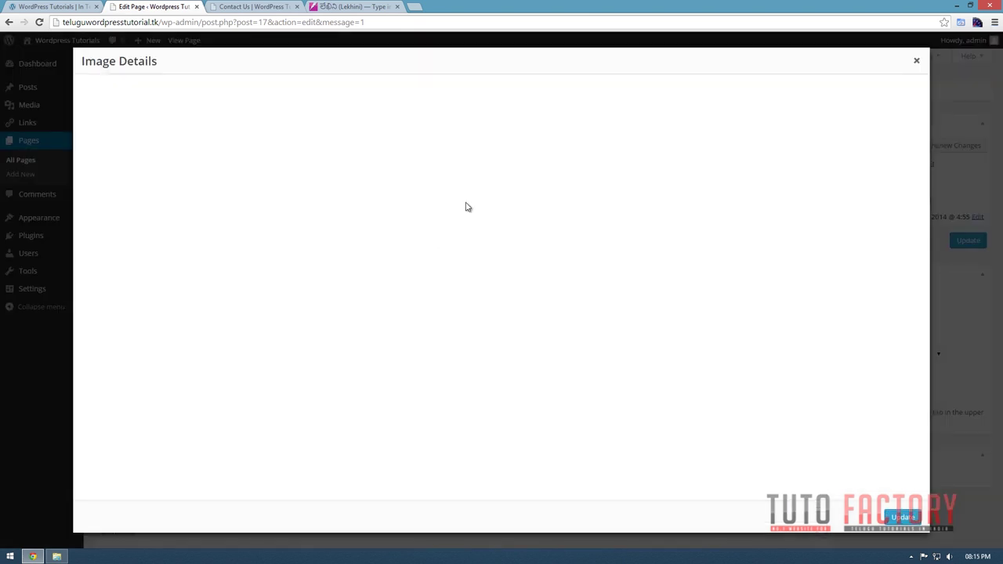
click(233, 221)
click(230, 262)
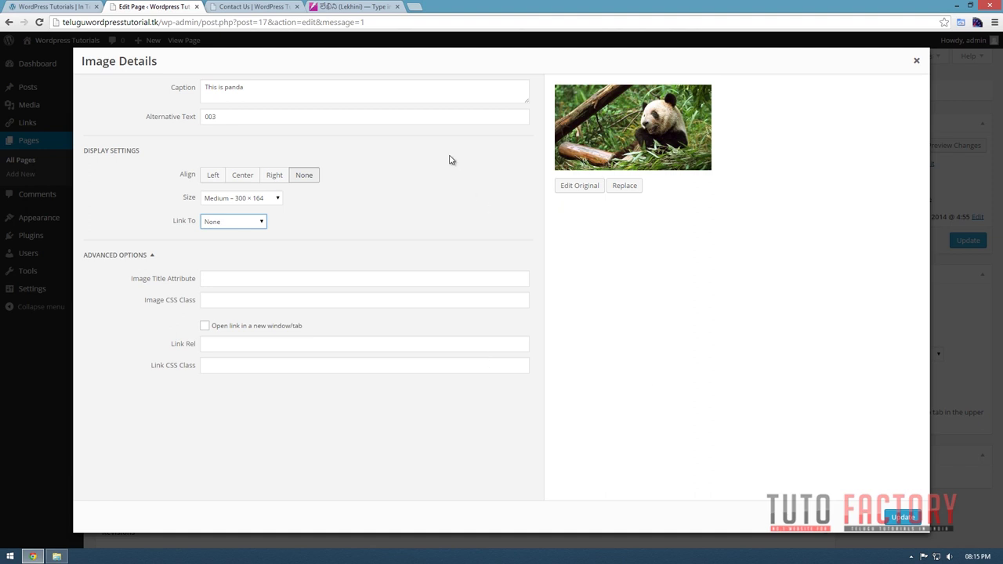
click(903, 517)
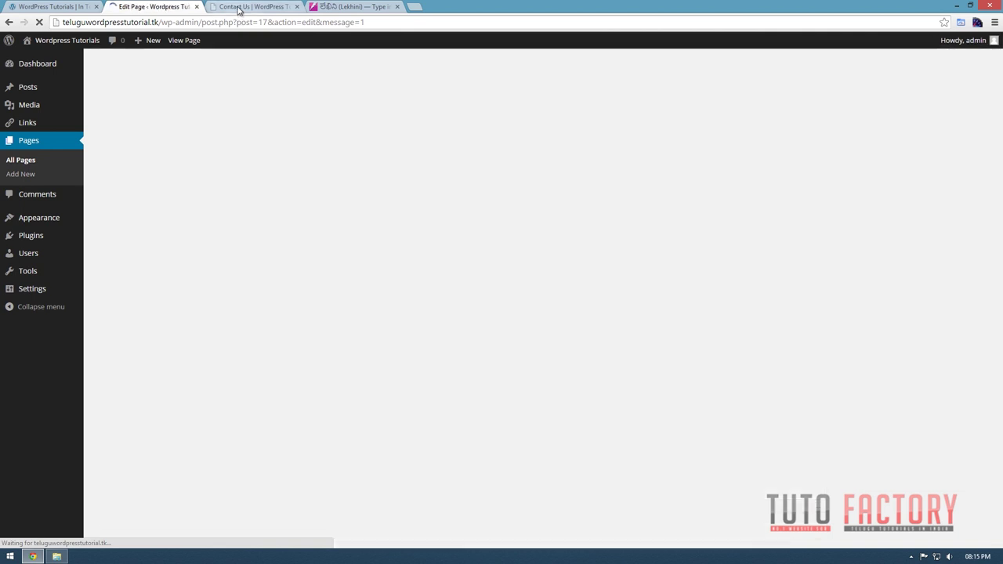
Open the live Home page and inspect the panda image's right-click options.
click(242, 8)
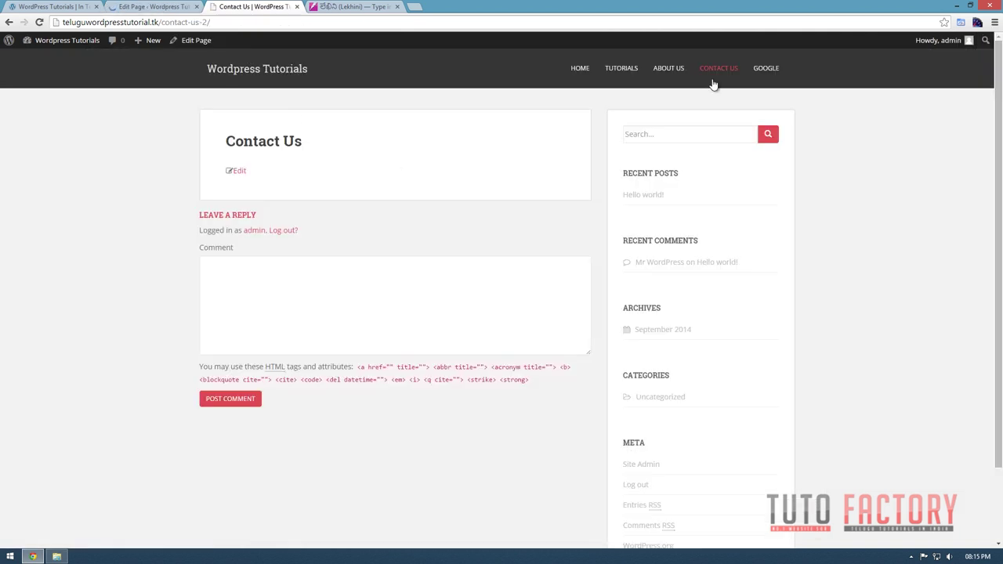
click(571, 68)
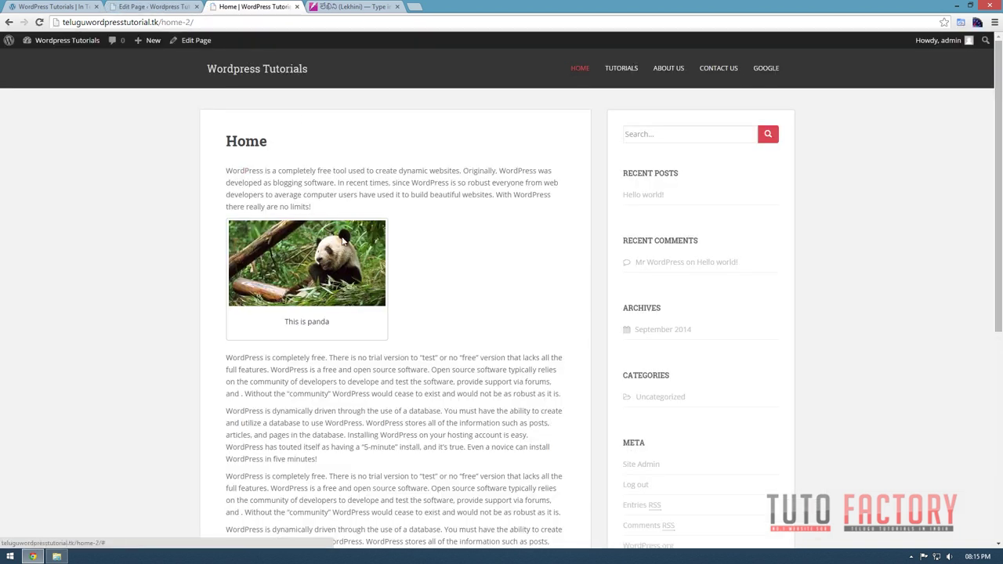
right_click(286, 265)
key(Escape)
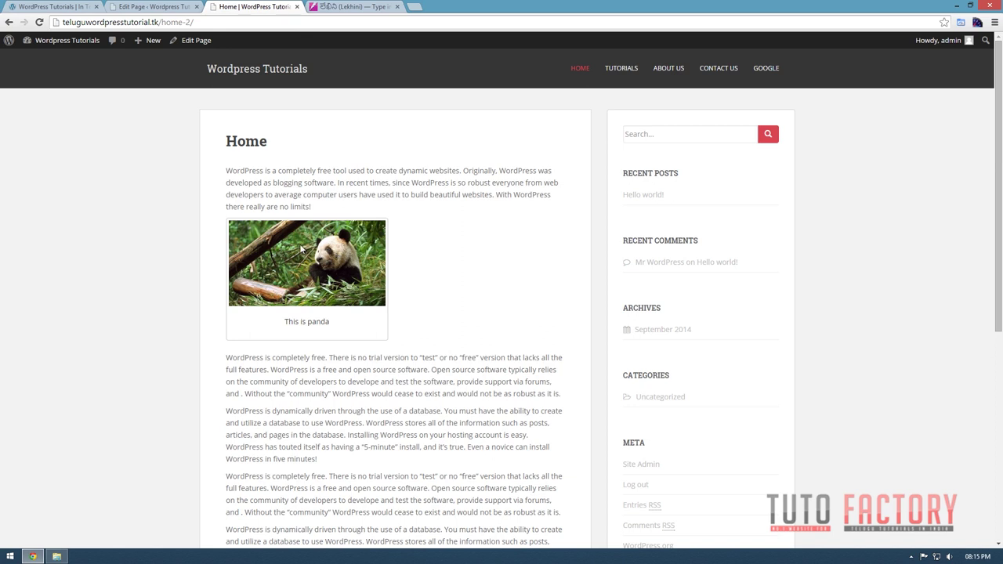
right_click(332, 250)
key(Escape)
click(155, 6)
click(245, 6)
click(150, 6)
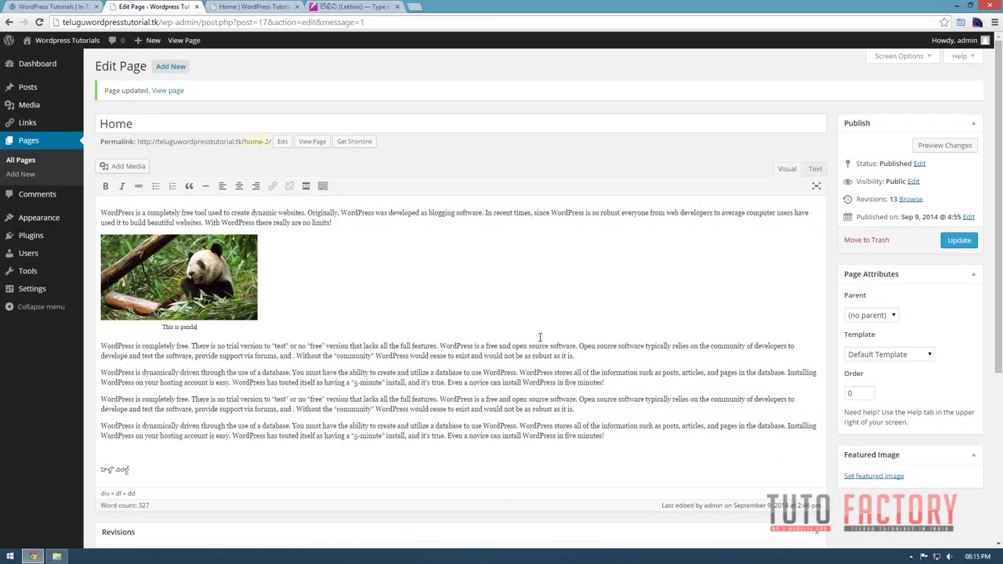
Update the Home page, then start a new draft page titled Video with parent Tutorials.
click(959, 240)
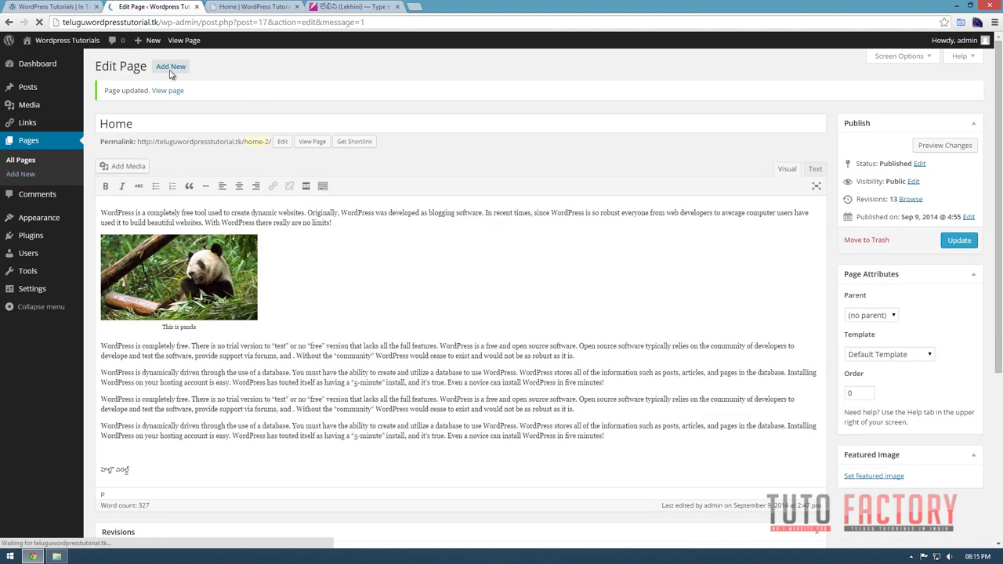
click(170, 67)
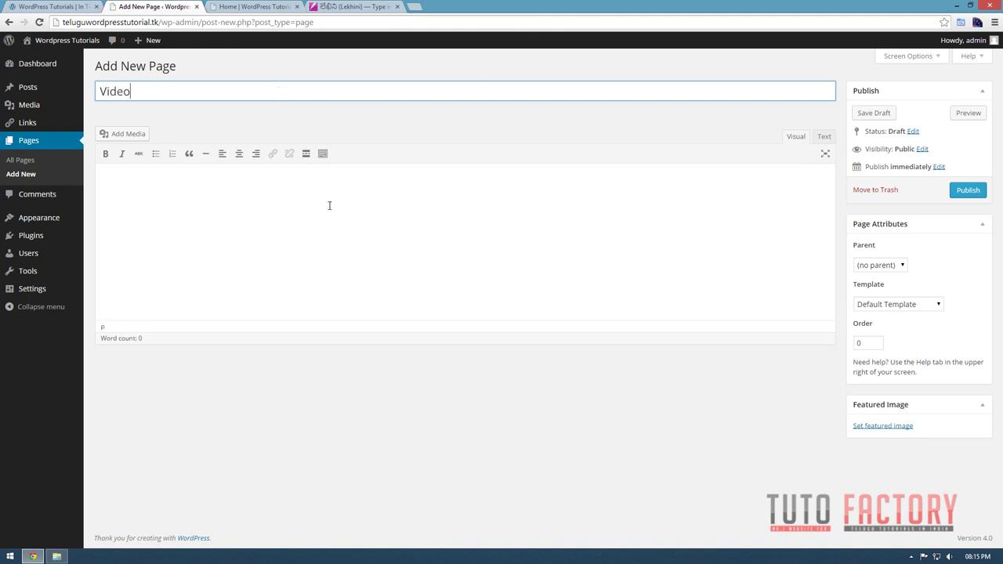
click(901, 265)
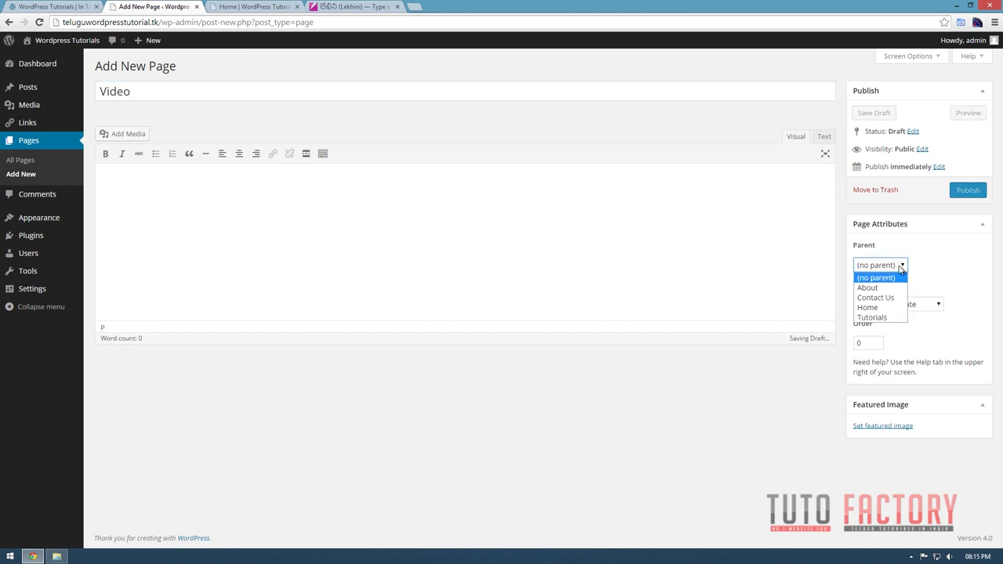
click(878, 322)
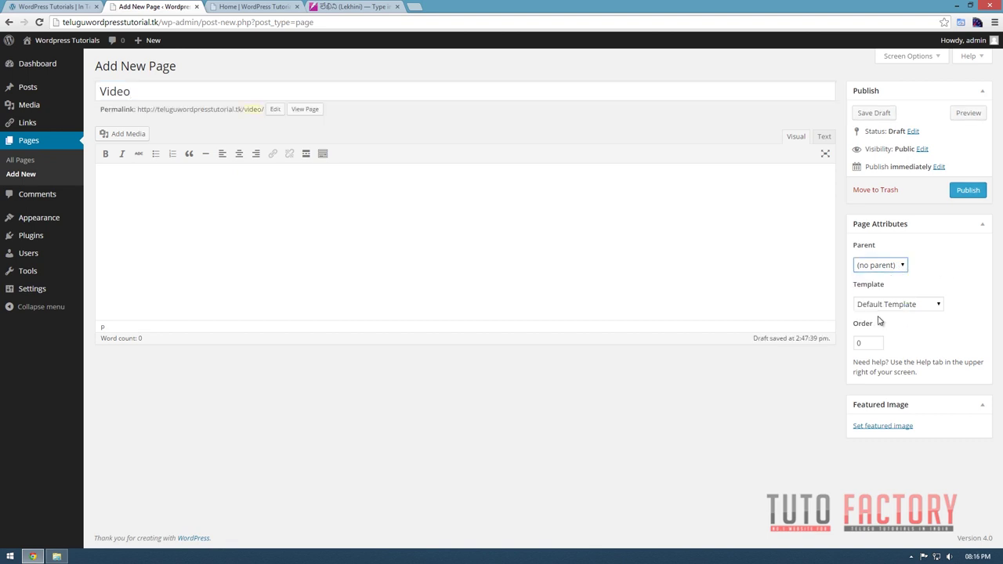
click(246, 203)
Open YouTube in a new tab, search 'joomla telugu tutorial' and open the Joomla Telugu Tutorials video.
click(415, 6)
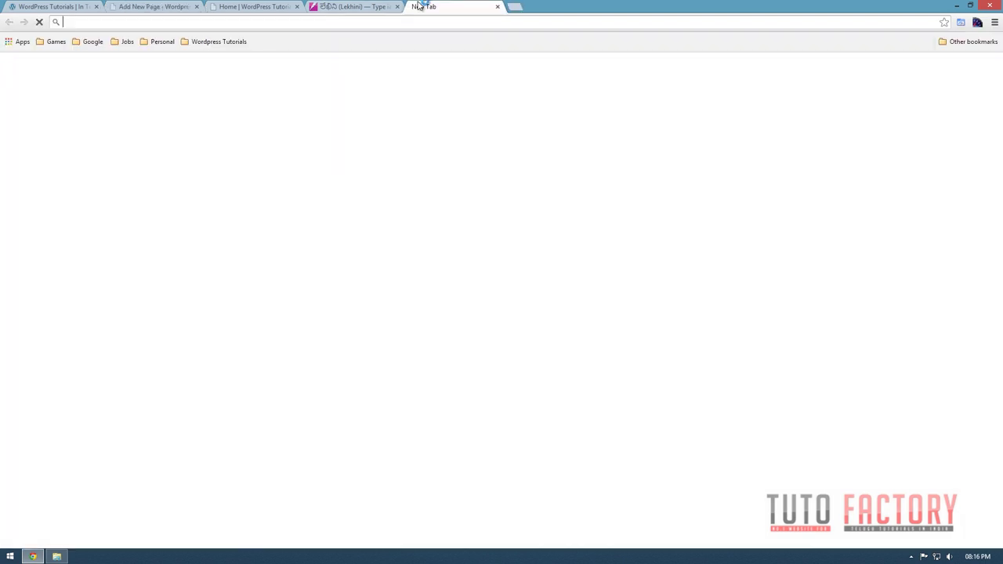
text(you)
key(Return)
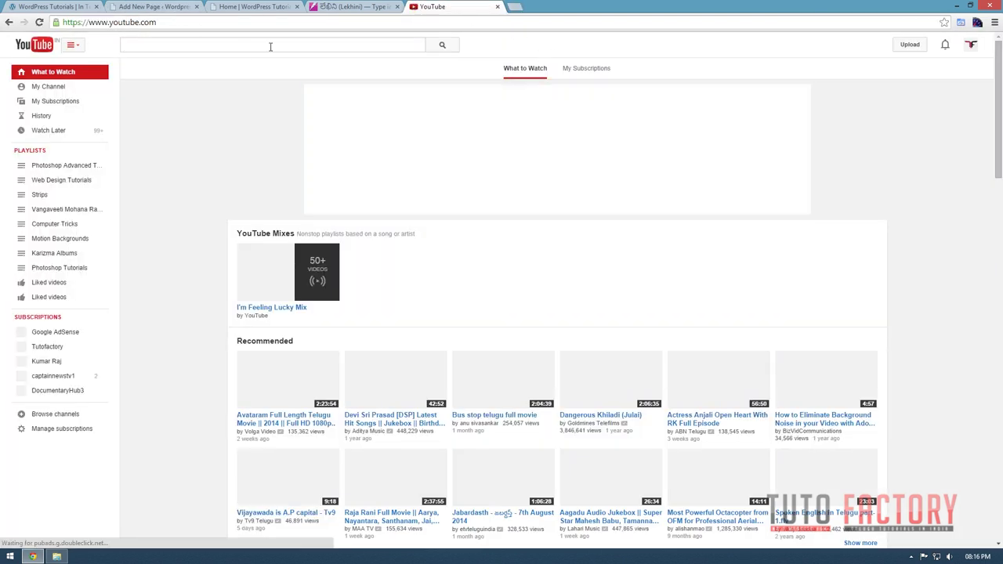
click(269, 47)
text(jo)
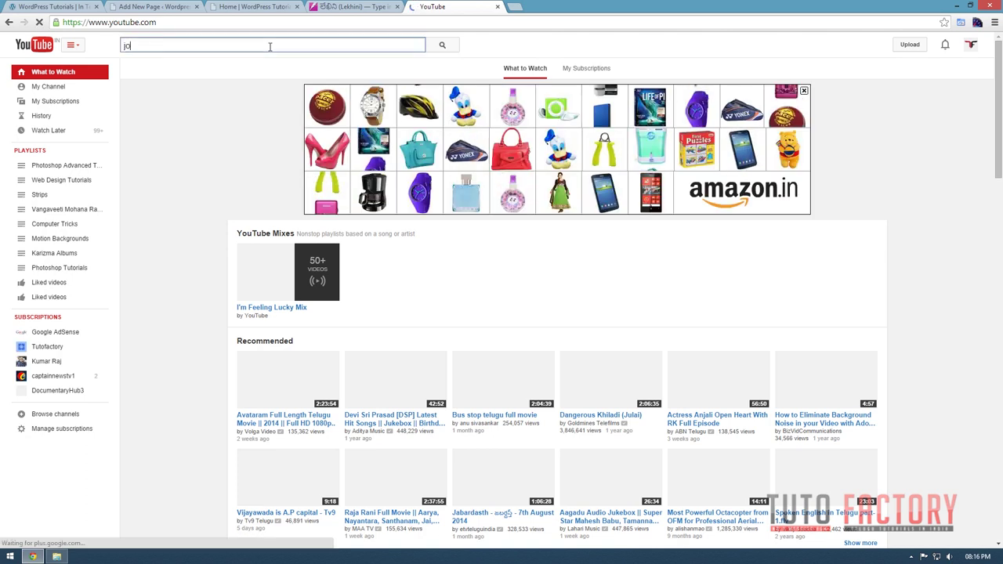
text(omla te)
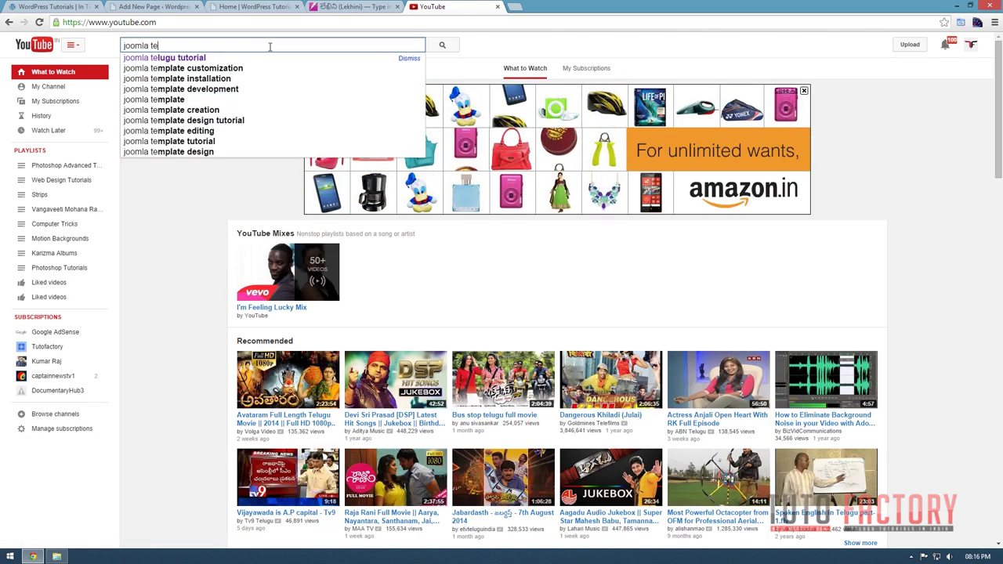
key(Down)
key(Return)
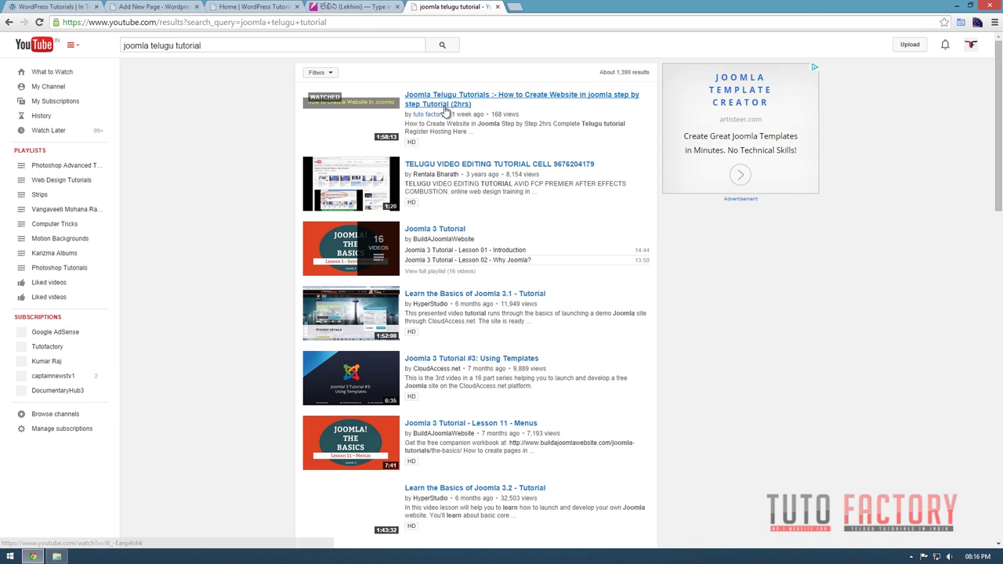
click(443, 234)
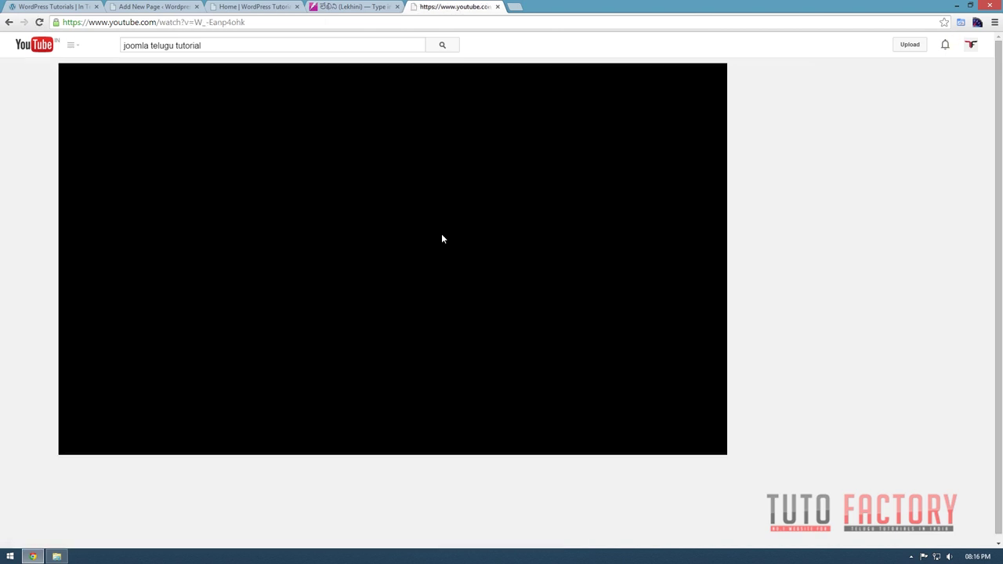
Copy the video's Share > Embed code with the size set to 640 × 360.
scroll(240, 242, down, 2)
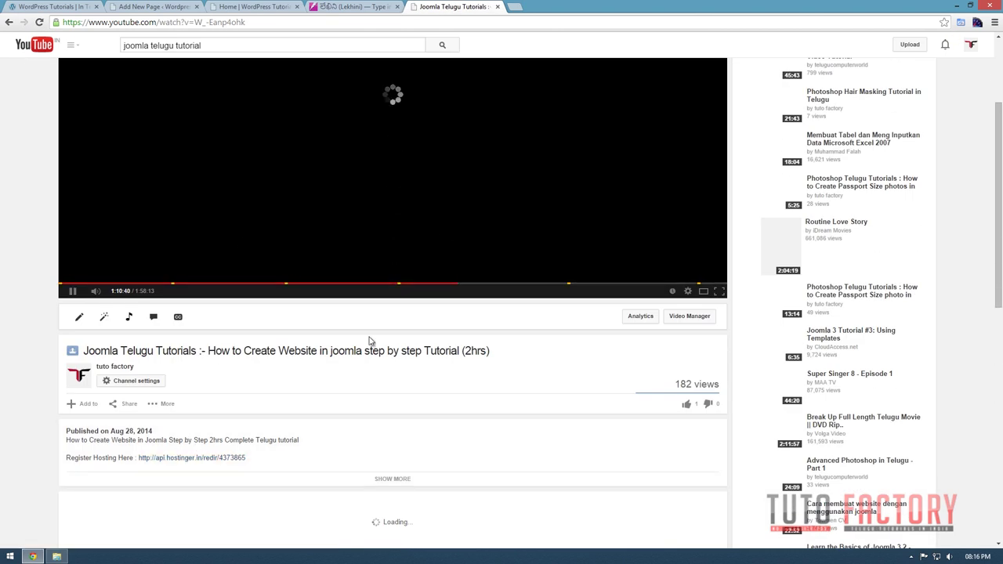
click(129, 404)
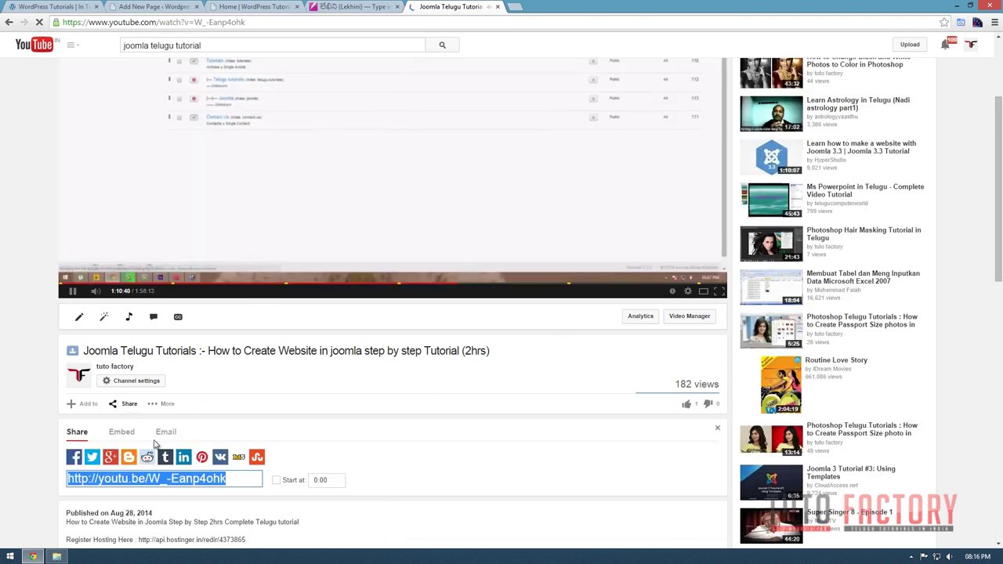
click(116, 470)
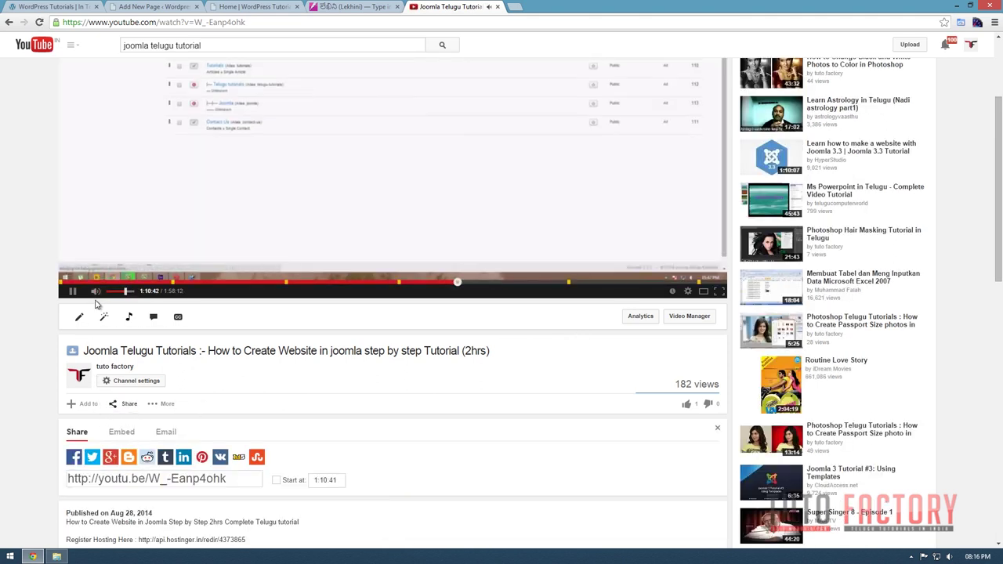
click(119, 432)
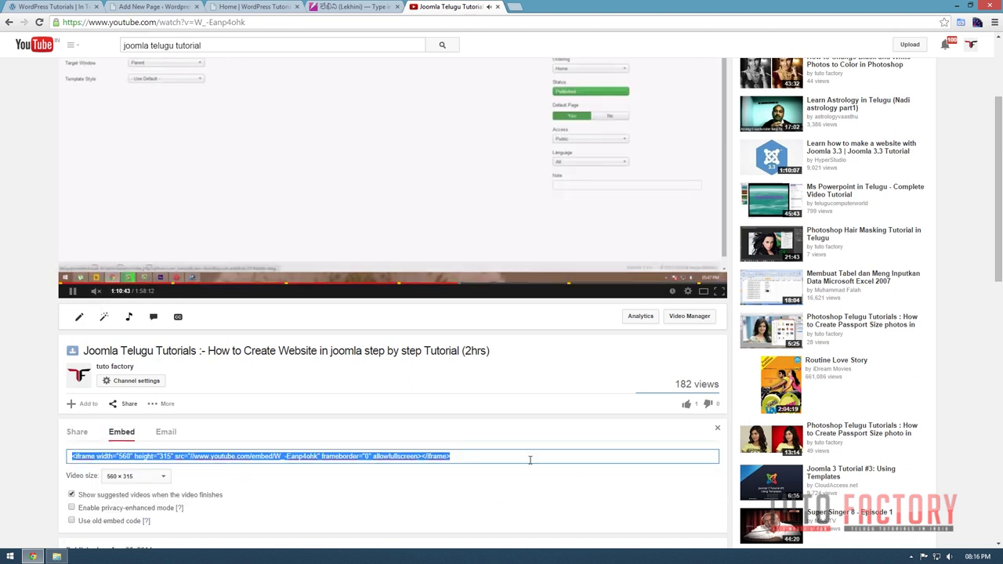
click(474, 456)
drag(499, 458, 43, 455)
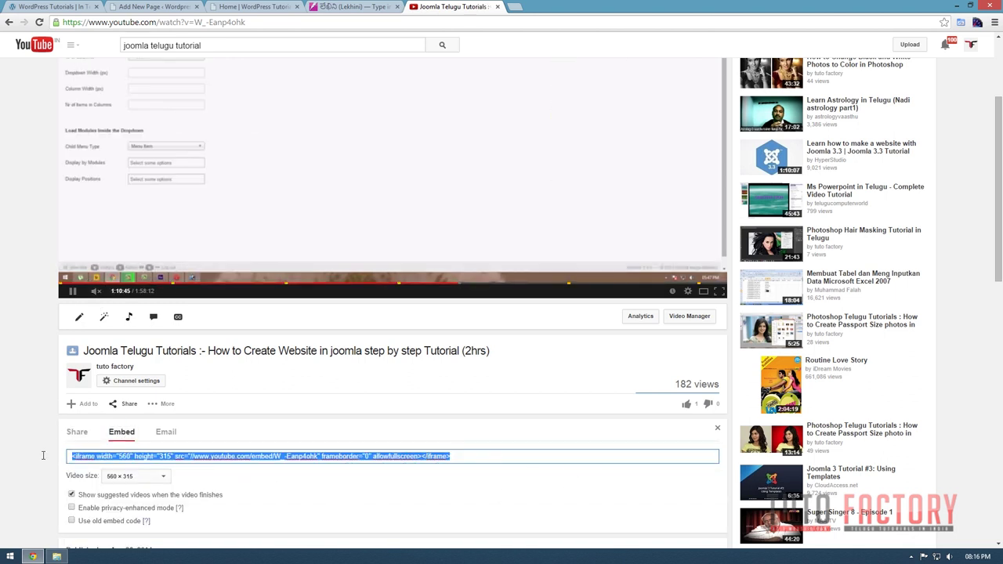
scroll(224, 476, down, 1)
click(135, 373)
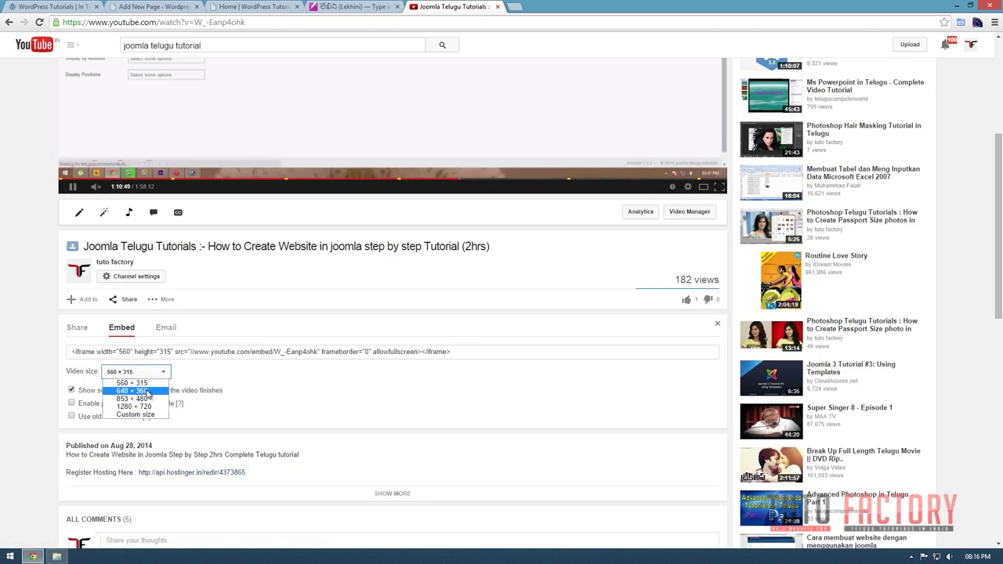
click(131, 390)
key(ctrl+c)
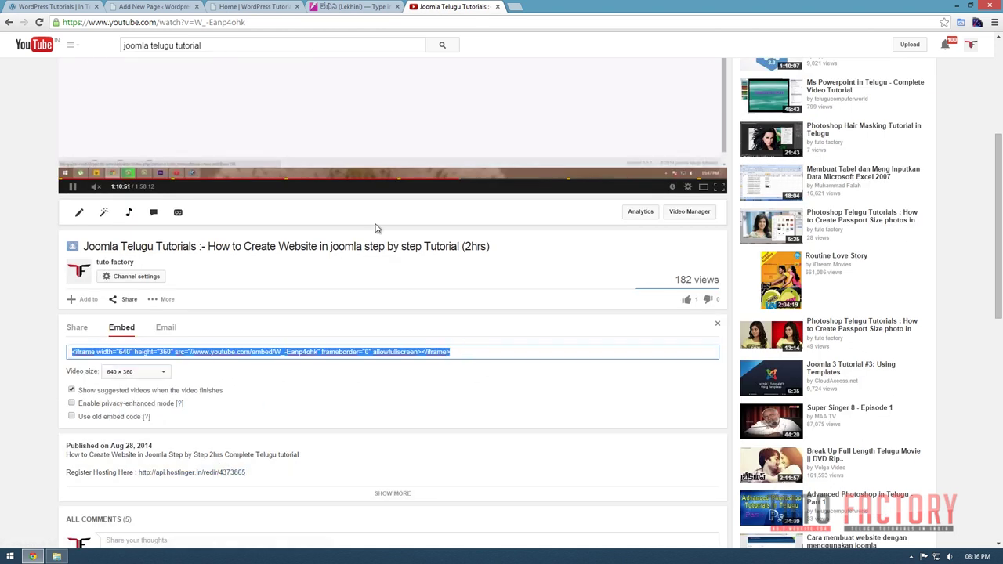
click(155, 6)
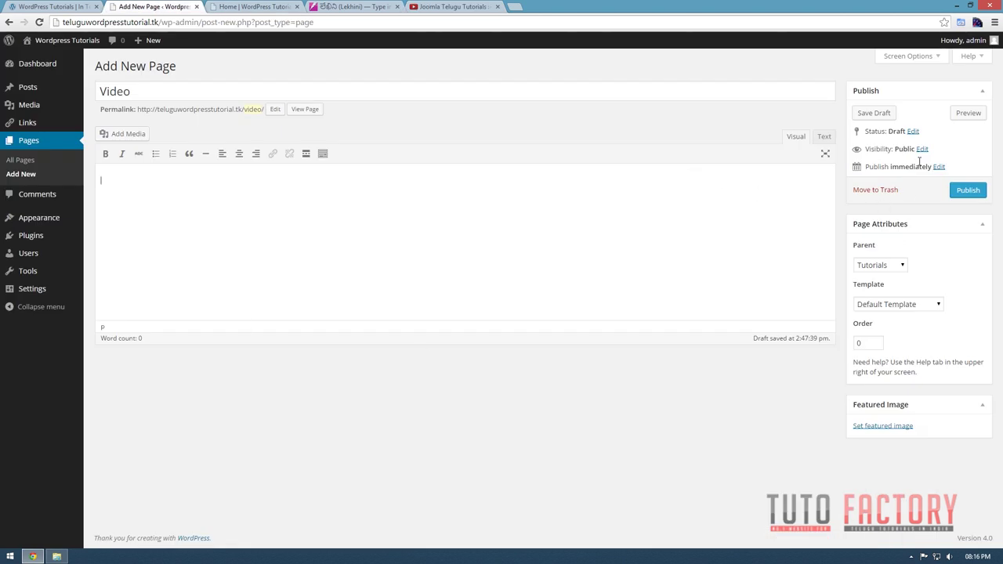
Paste the YouTube embed code into the Video page body and delete the duplicate iframe line.
click(824, 137)
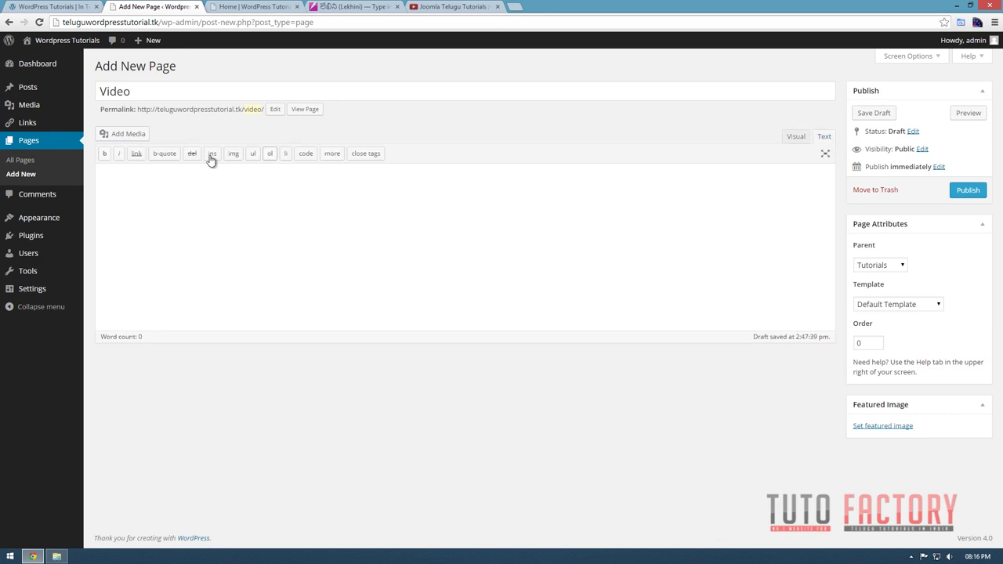
key(ctrl+v)
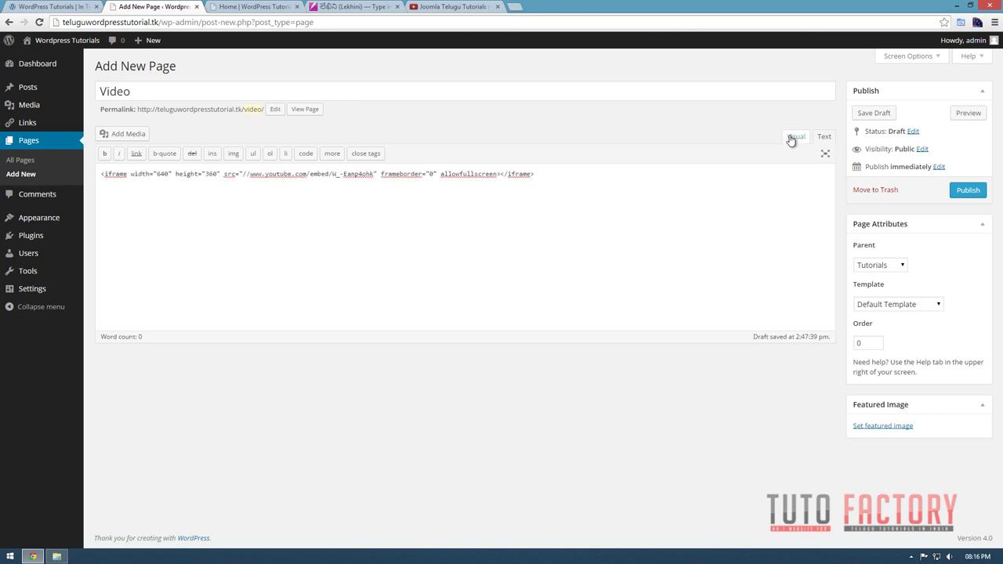
click(794, 137)
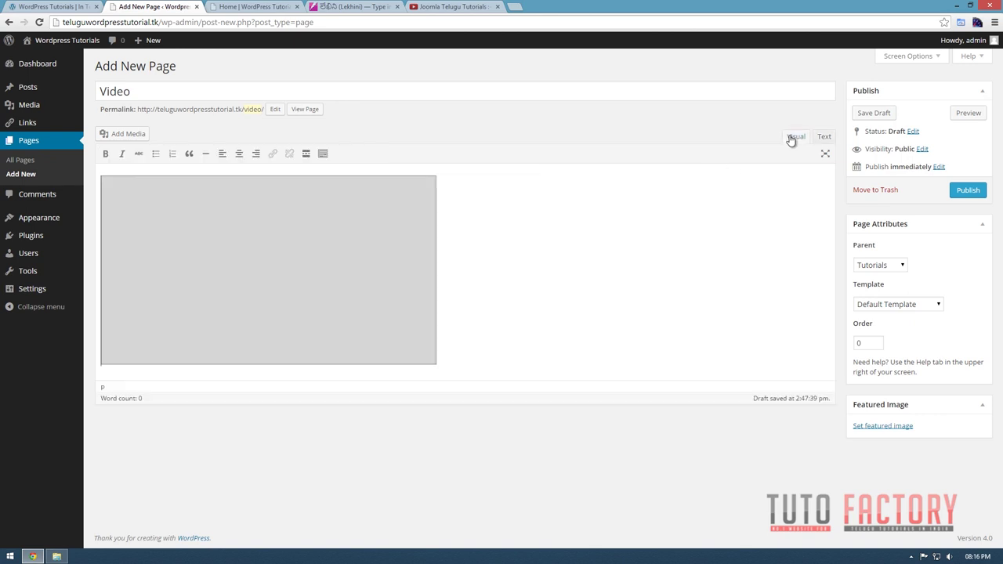
click(460, 361)
key(ctrl+v)
drag(518, 397, 71, 387)
key(Delete)
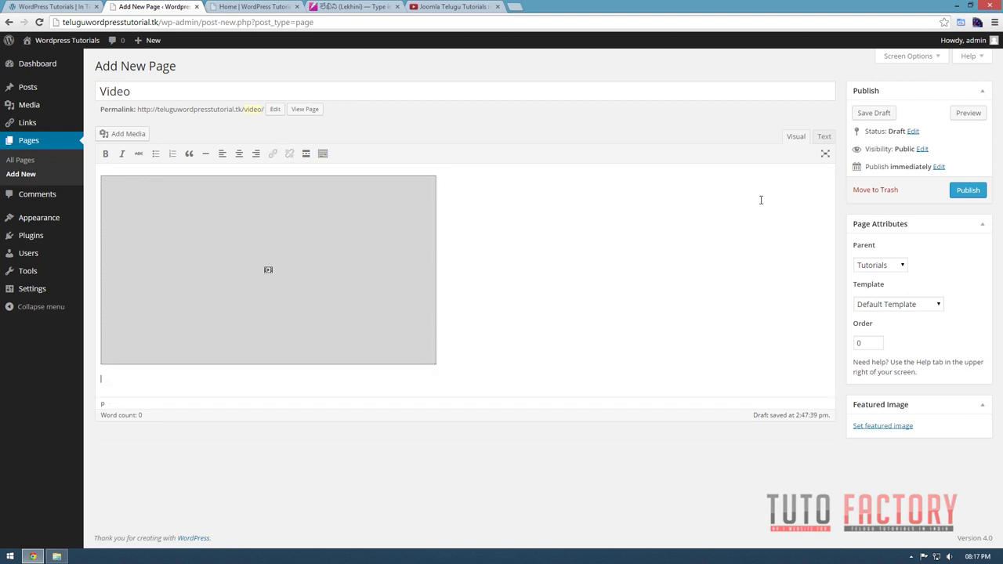
Check the embed in the Text and Visual views, then publish the Video page.
click(824, 138)
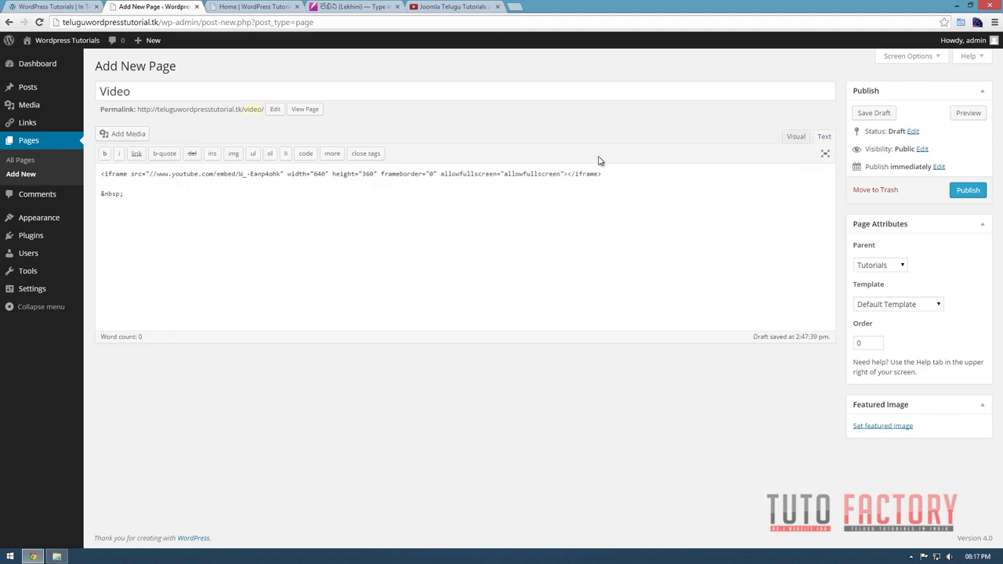
click(793, 138)
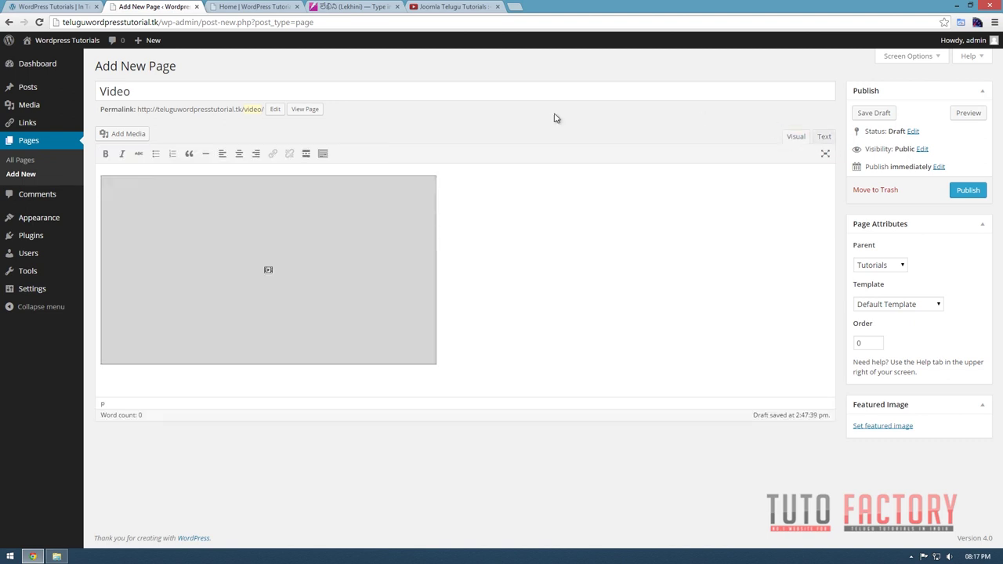
click(967, 192)
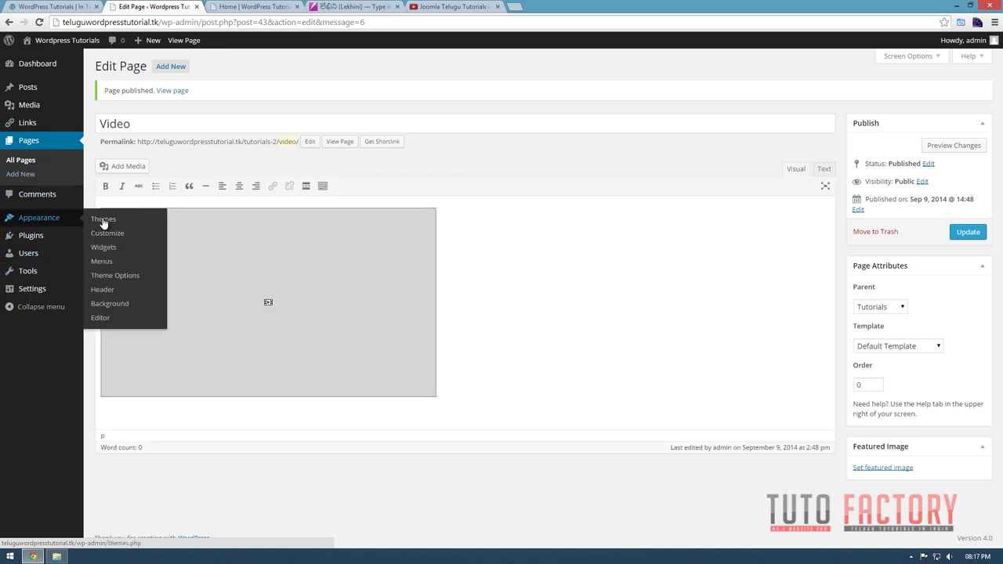
Add the Video page to the main Menu as a sub item under Tutorials, save, and refresh Home.
click(110, 262)
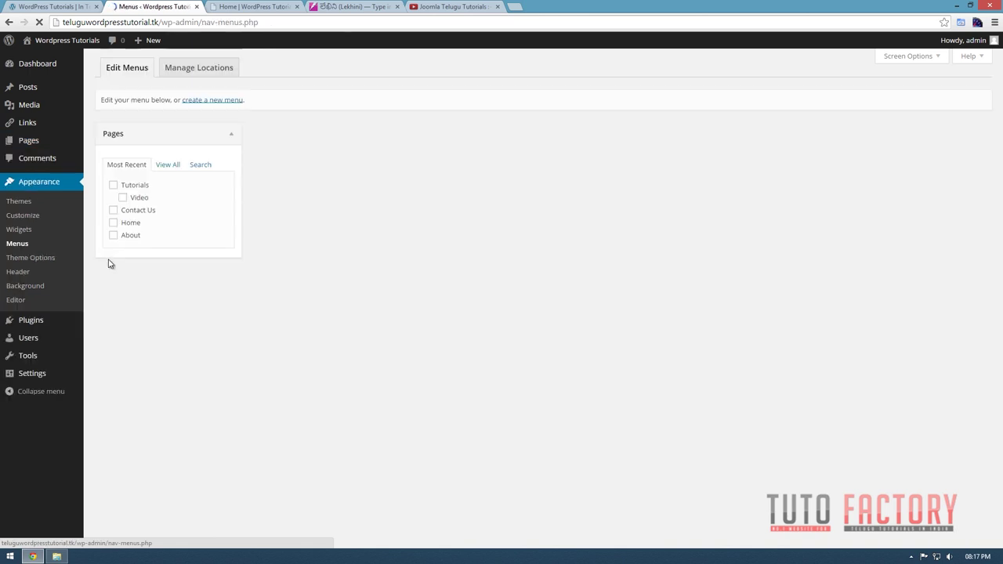
click(123, 197)
drag(135, 205, 130, 325)
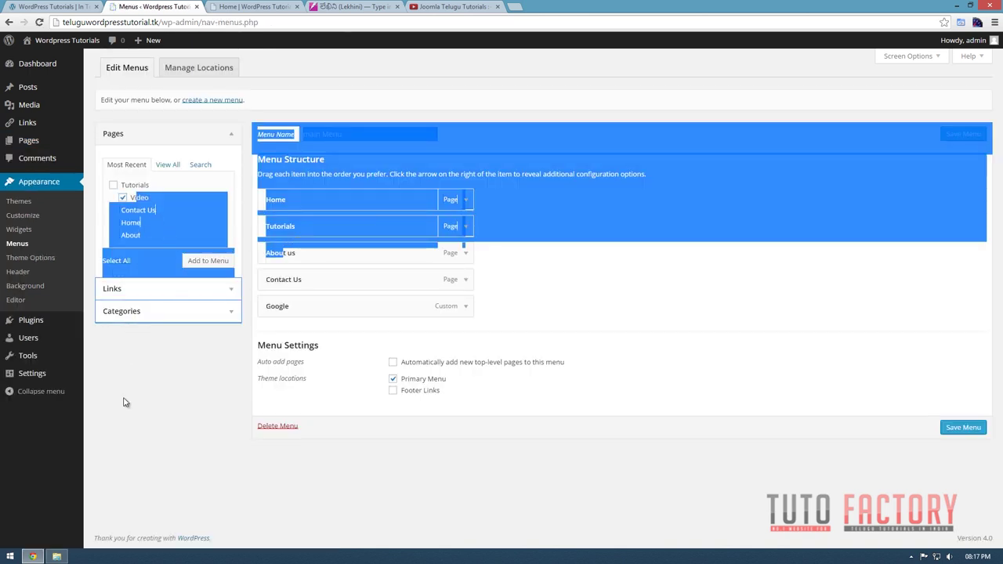
click(109, 220)
click(210, 262)
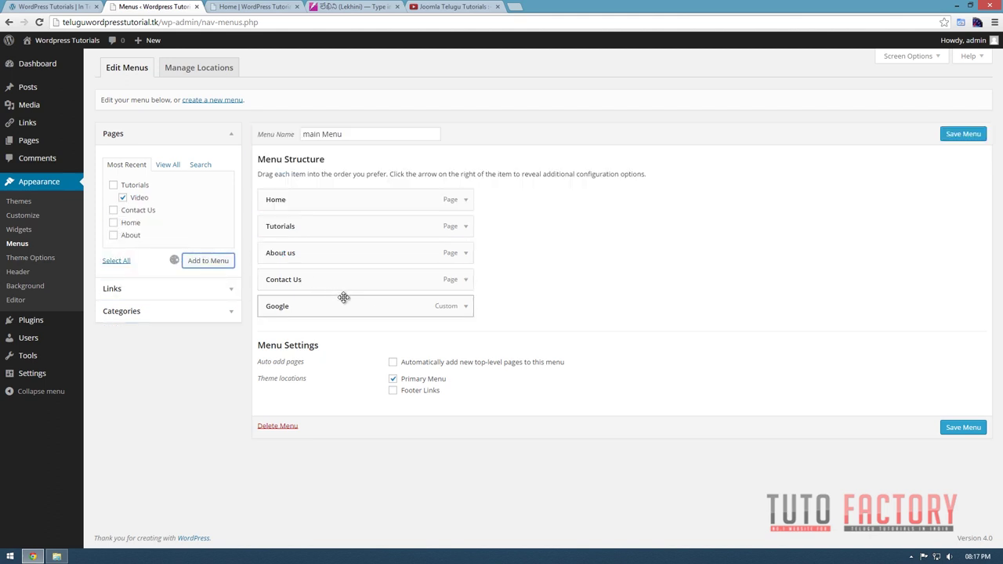
drag(360, 332, 353, 267)
click(965, 452)
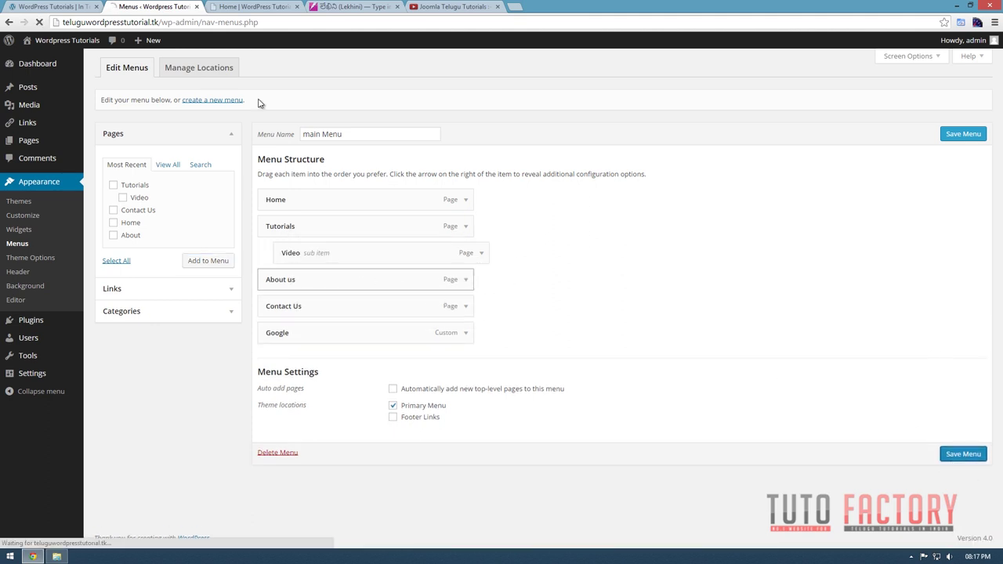
click(239, 7)
key(F5)
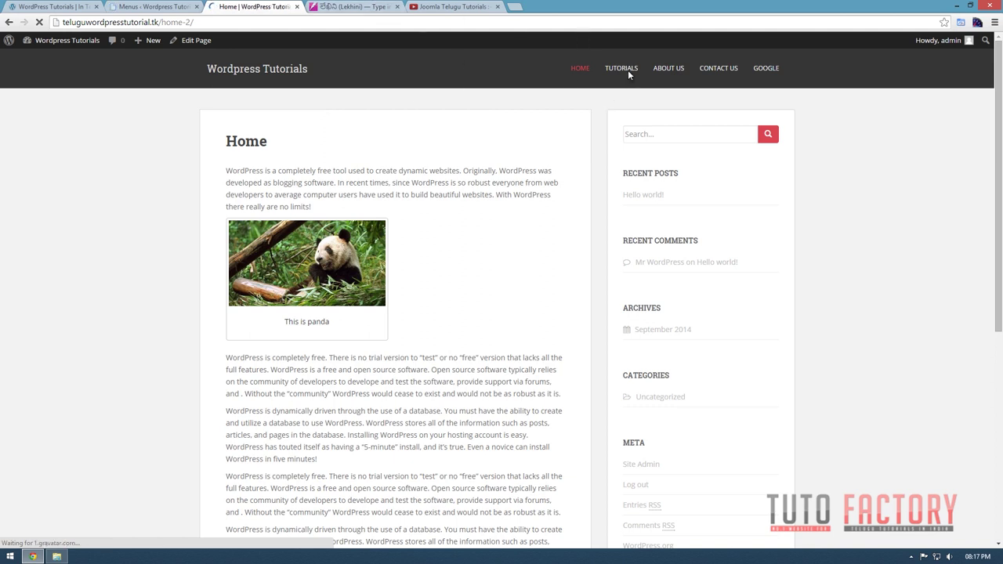
Open the Video page from the TUTORIALS dropdown on the live site and play its embedded video.
mouse_move(619, 79)
click(612, 101)
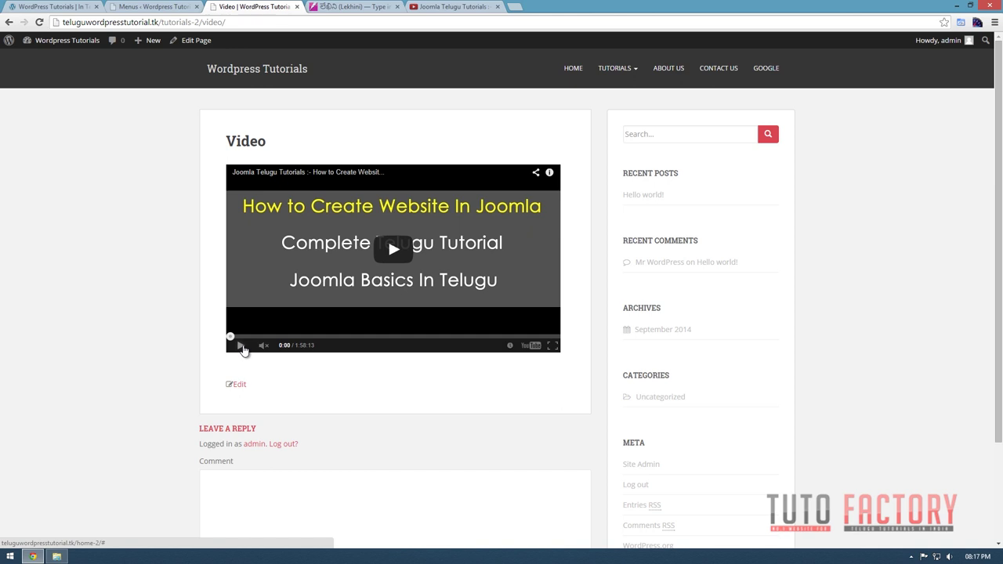
click(420, 11)
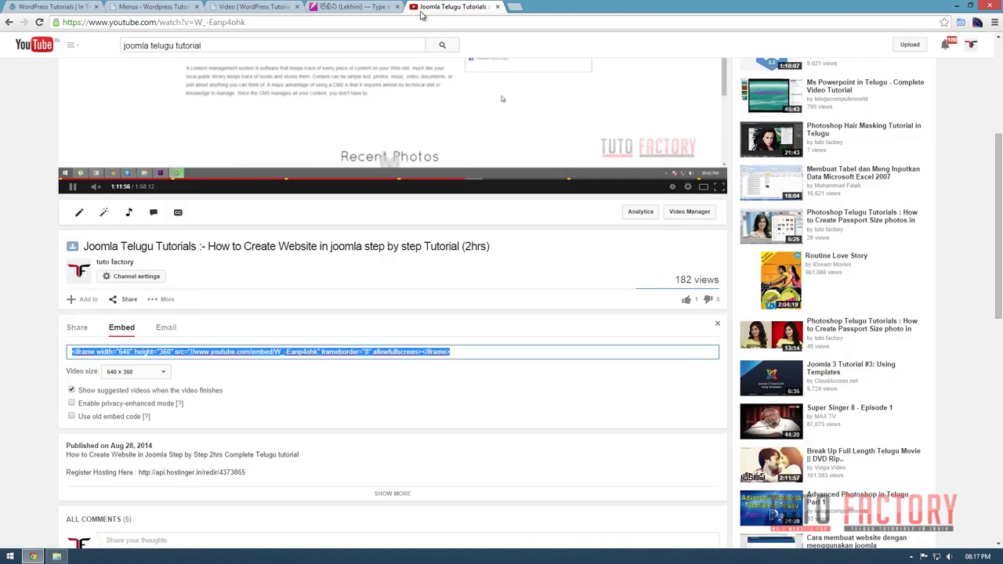
scroll(290, 134, up, 3)
click(232, 6)
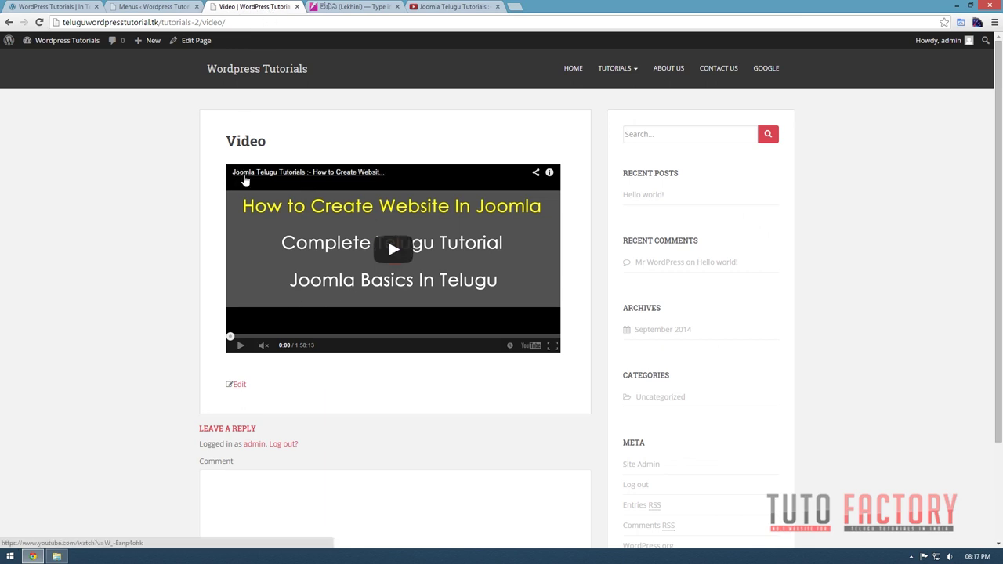
click(241, 346)
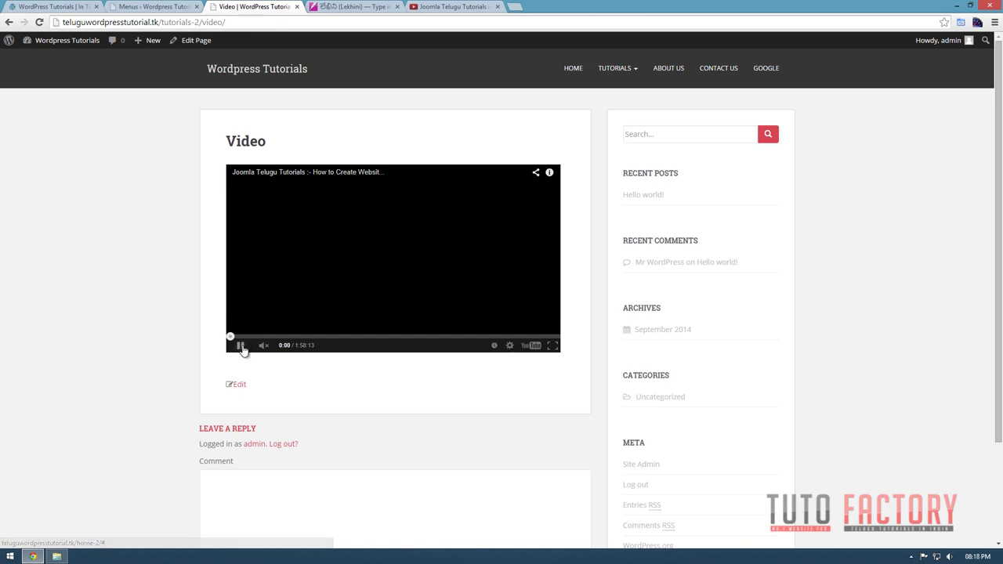
click(515, 7)
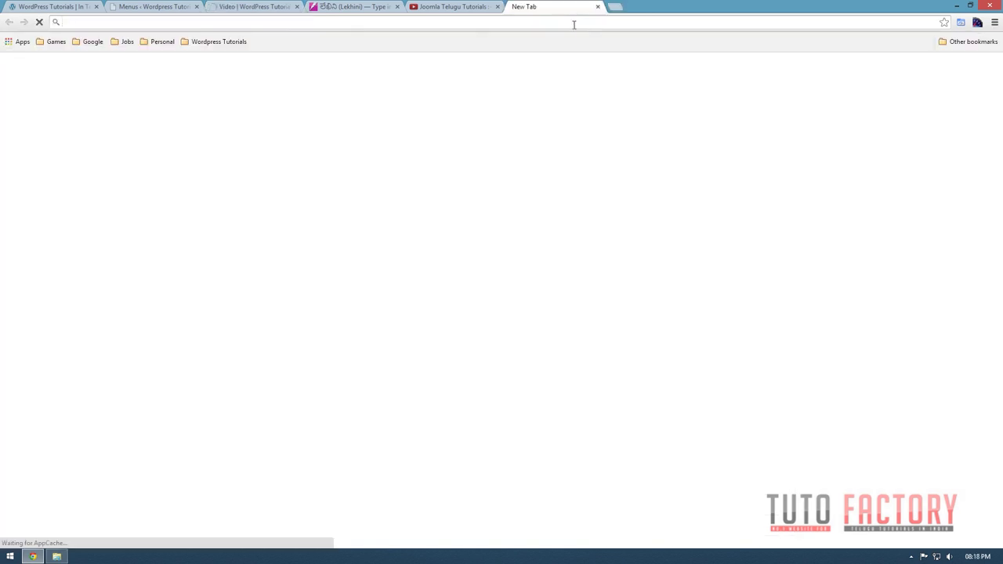
Load the tutofactory.com address and switch to its Photoshop Basic Tutorials page.
text(www.)
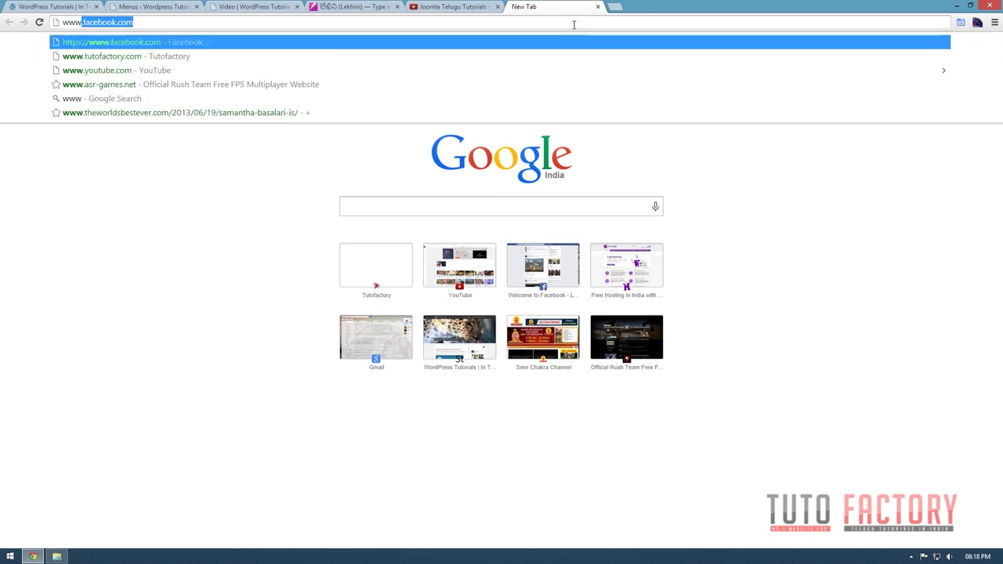
text(tuto)
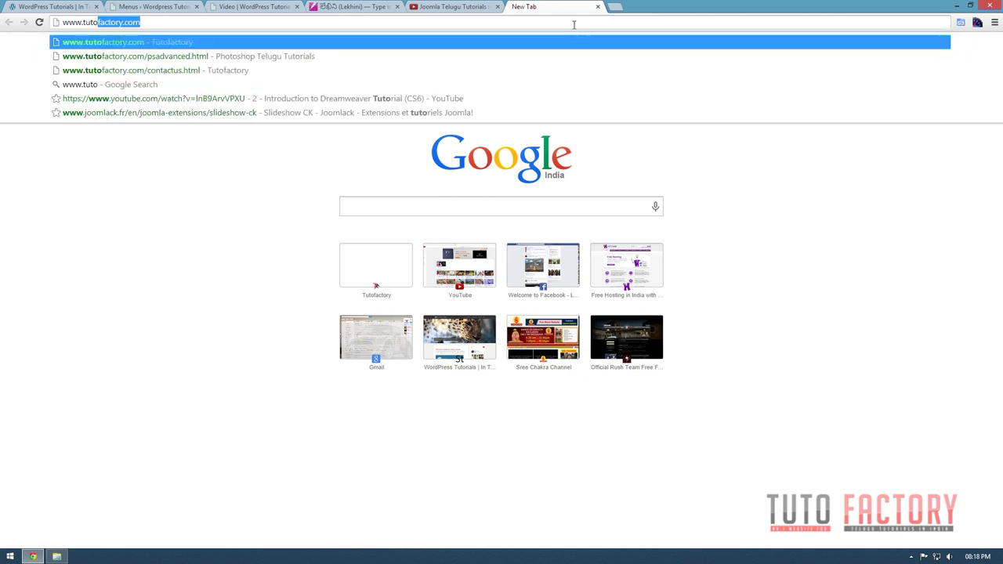
text(factory.com)
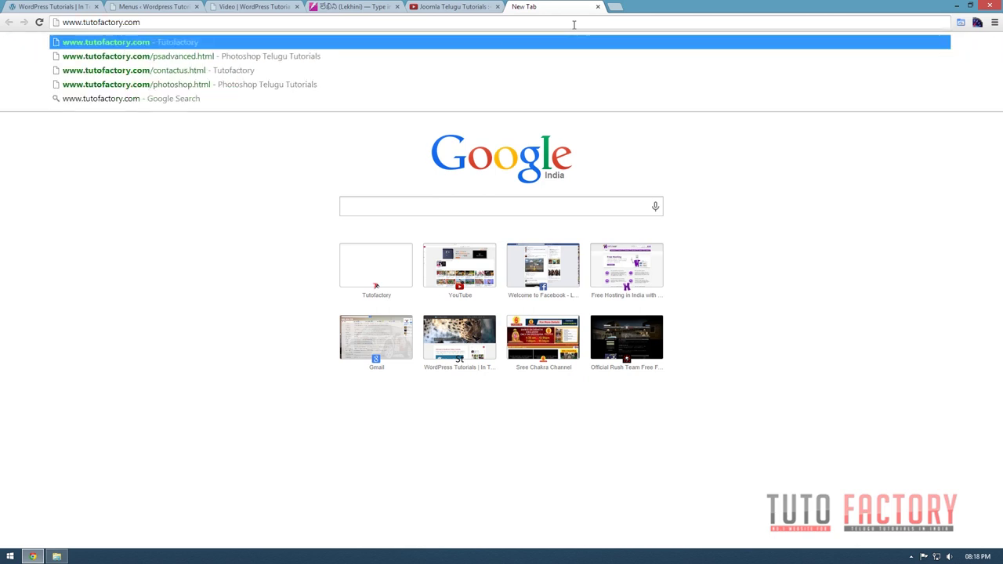
text(/word[res)
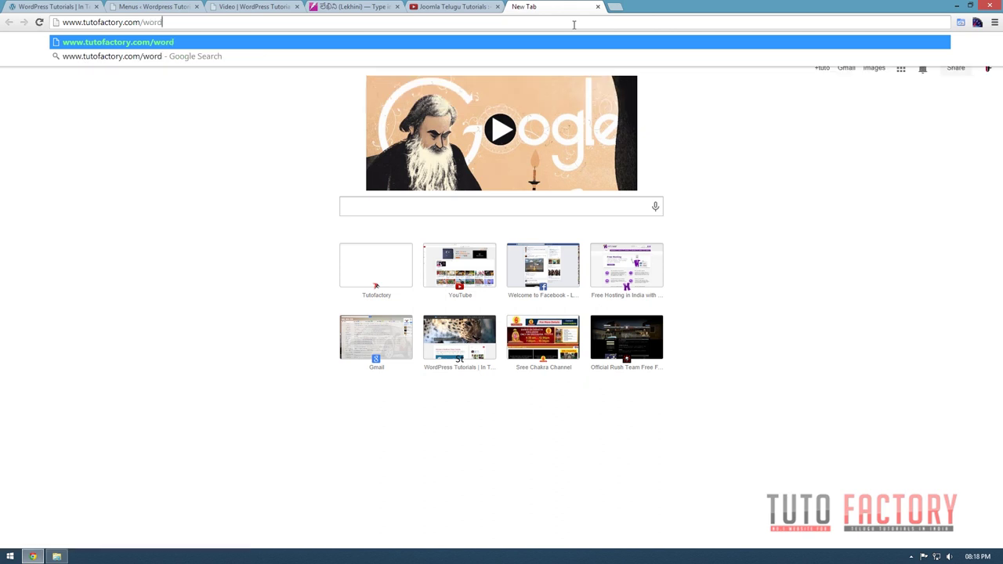
key(BackSpace)
key(BackSpace)
key(BackSpace)
key(BackSpace)
key(Return)
key(ctrl+3)
click(540, 6)
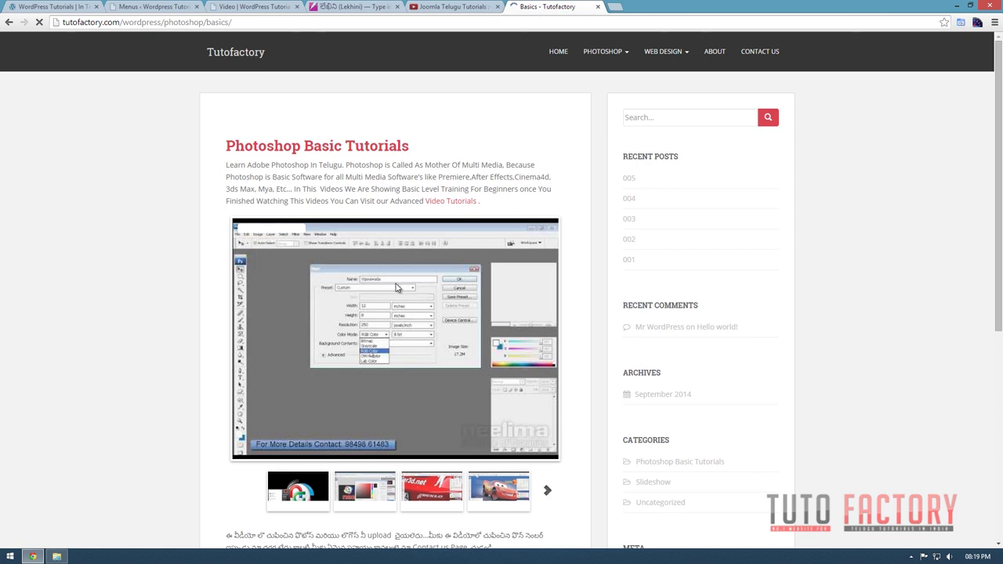
scroll(396, 287, down, 1)
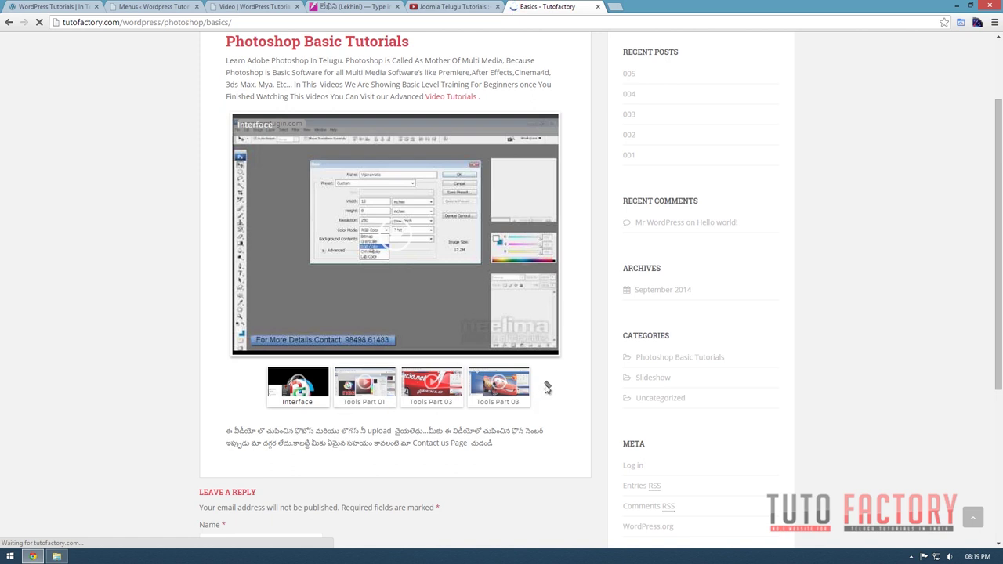
Advance the thumbnail slider to the Business Card videos and load Business Card Design 1.
click(546, 387)
click(248, 395)
click(547, 385)
double_click(547, 385)
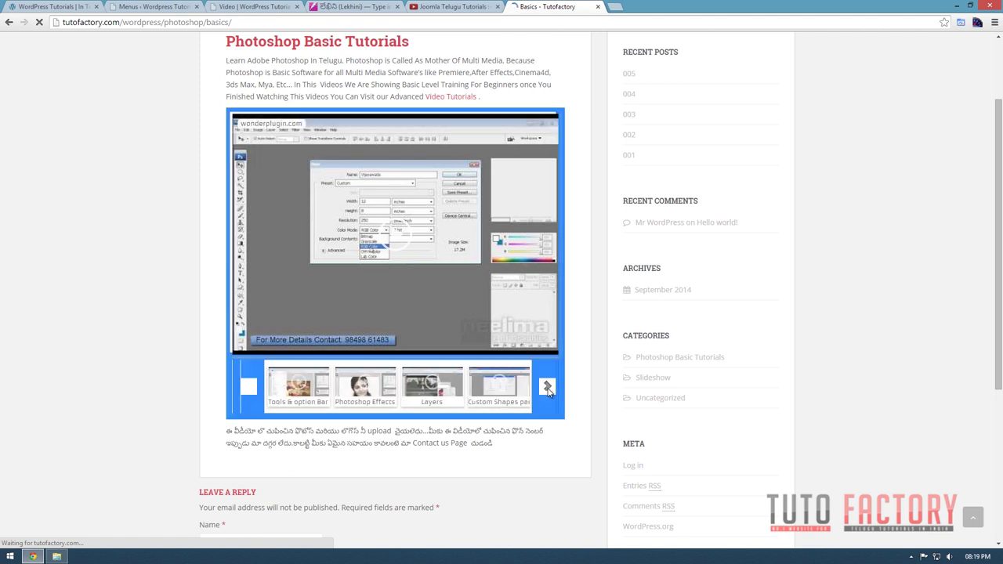
click(215, 384)
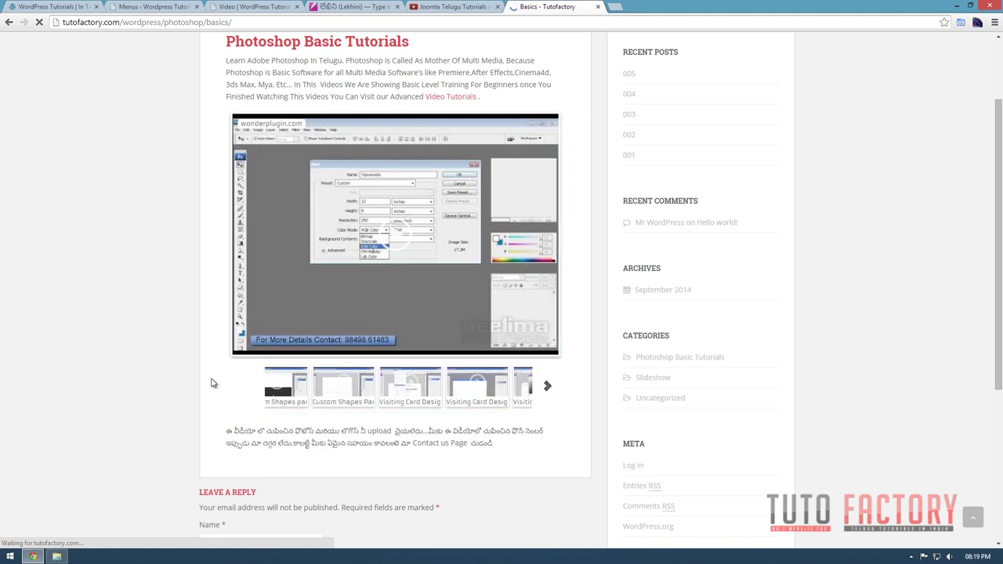
click(489, 21)
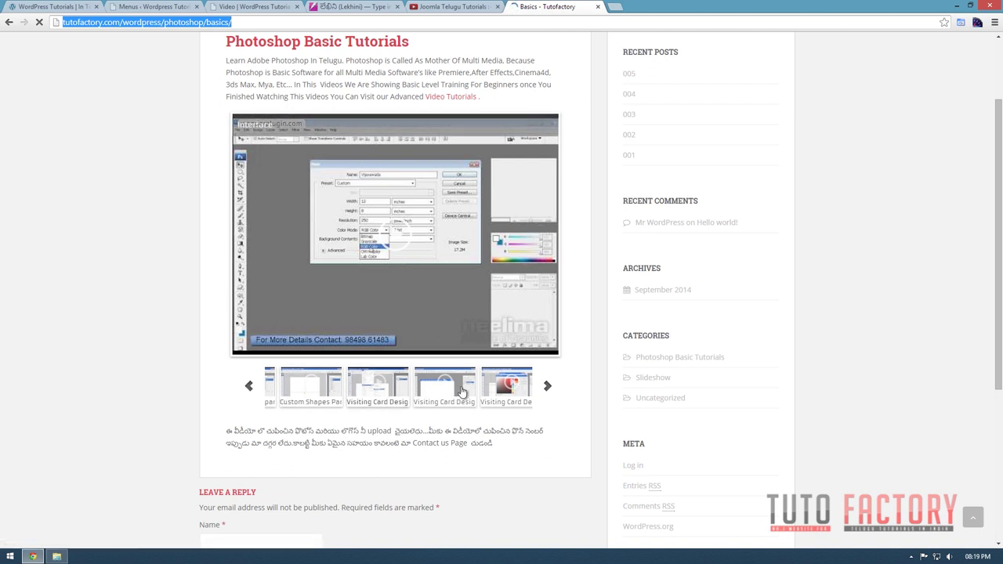
click(546, 386)
click(444, 386)
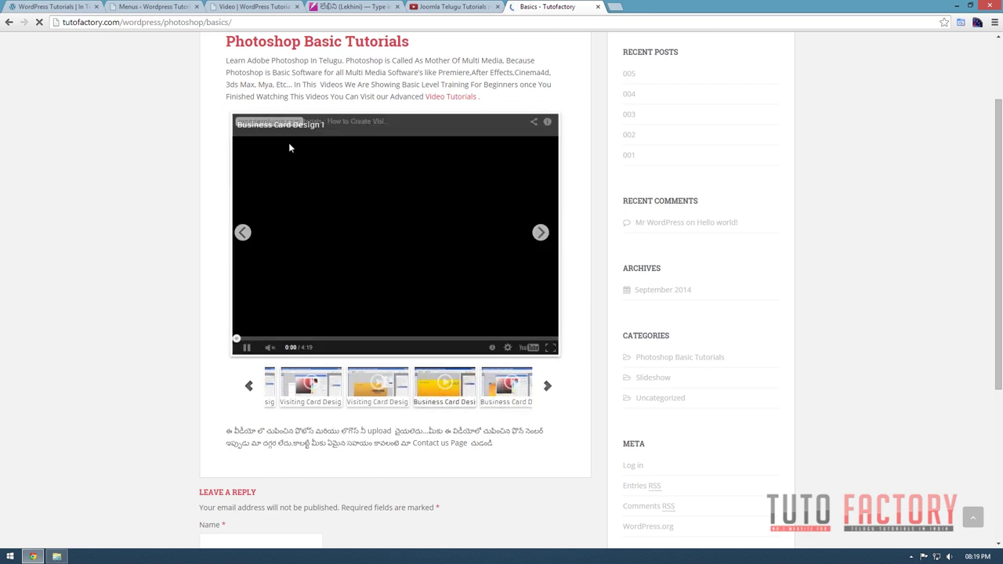
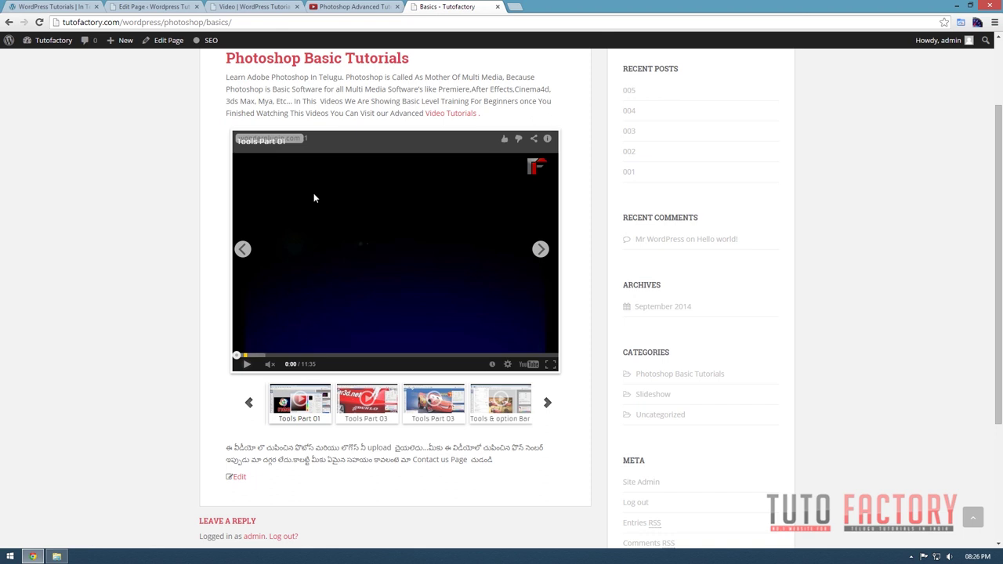
Leave the live Basics page and open the Add Plugins screen from the Plugins menu.
click(152, 7)
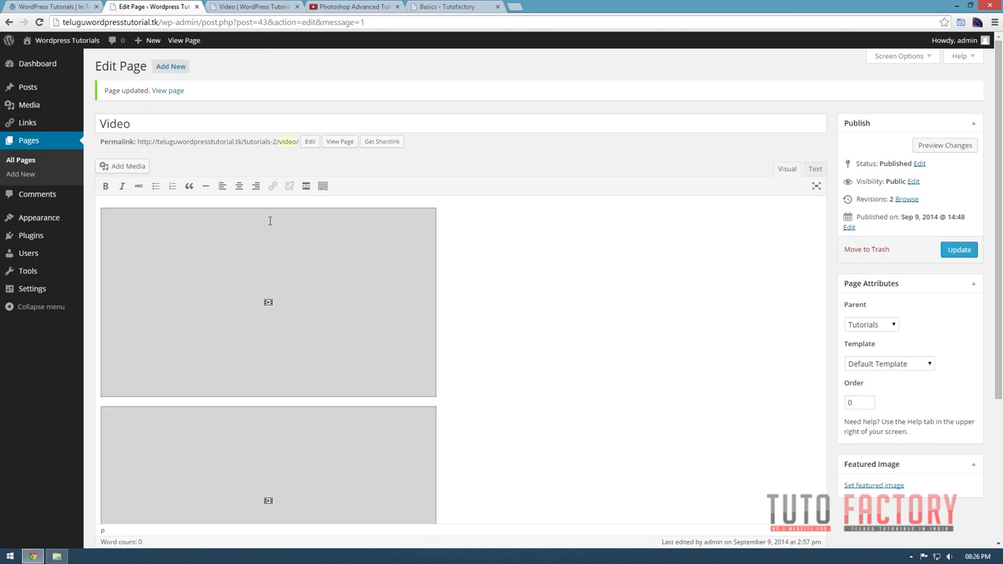
click(27, 235)
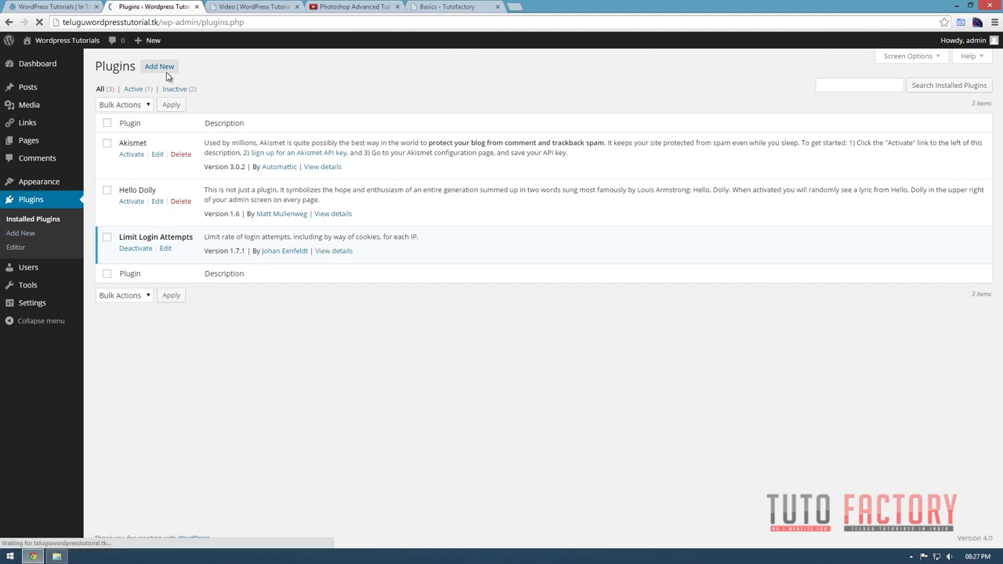
click(165, 68)
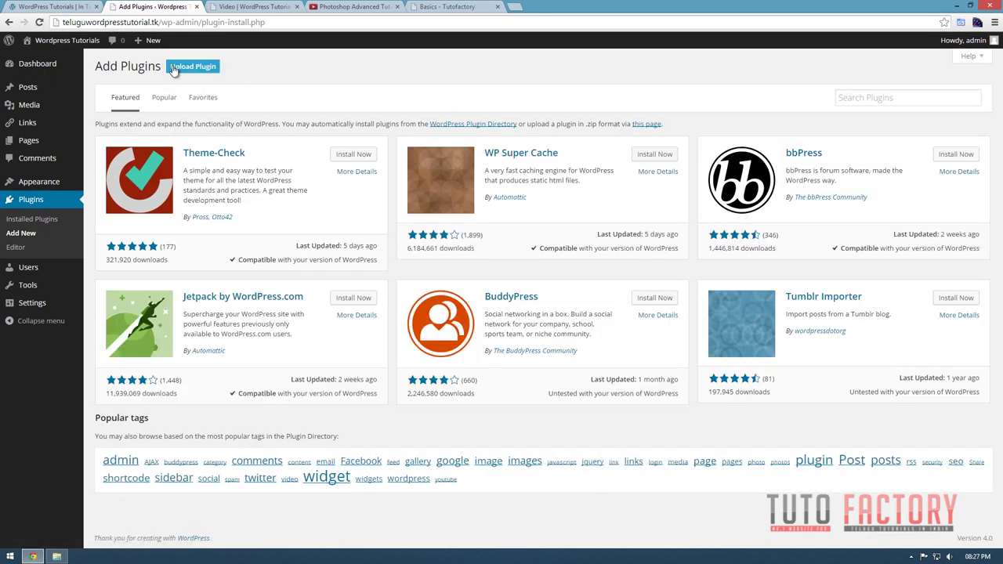
Upload and install wonderplugin-gallery-free.zip from the Desktop's WordPress folder.
click(193, 67)
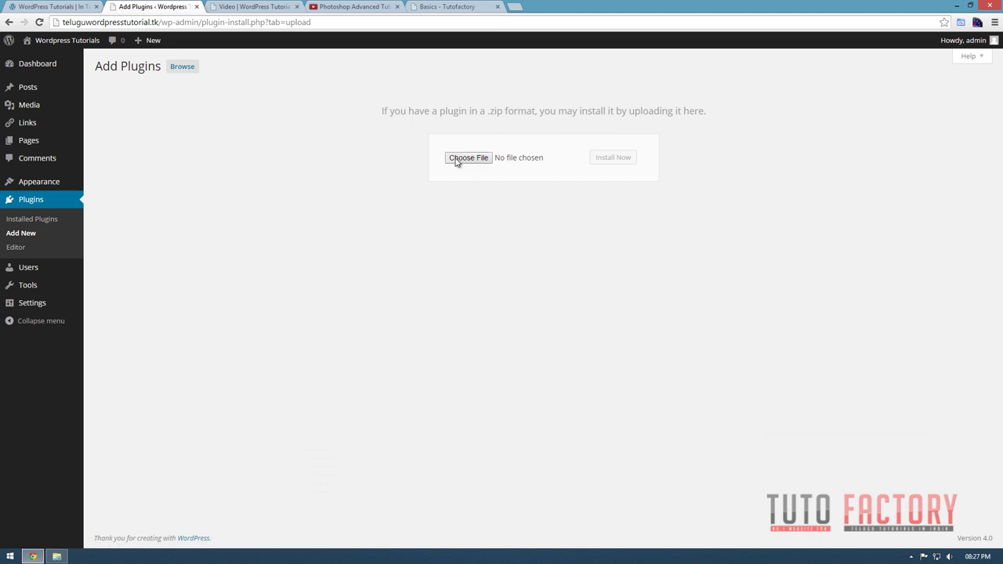
click(456, 160)
drag(245, 11, 372, 87)
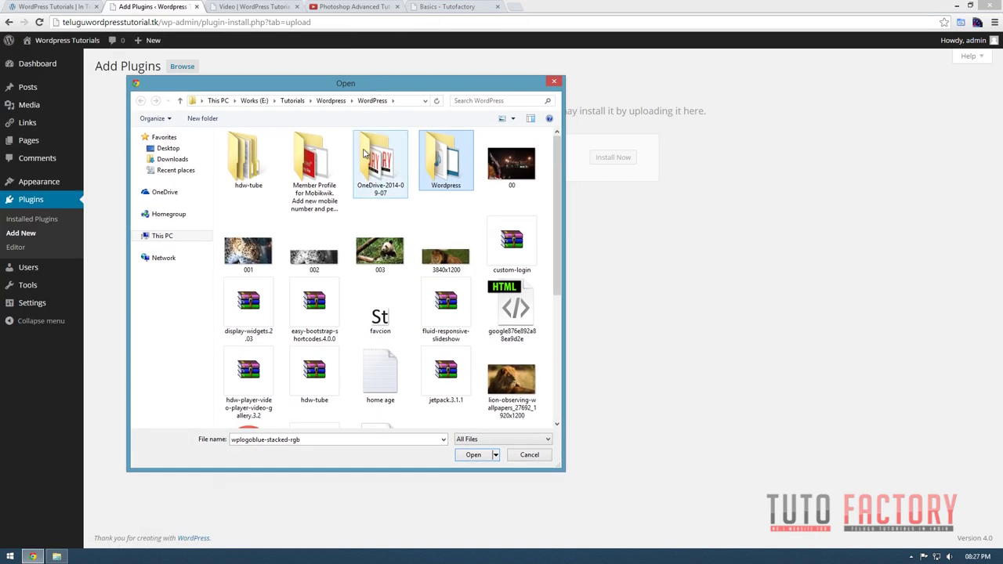
click(173, 149)
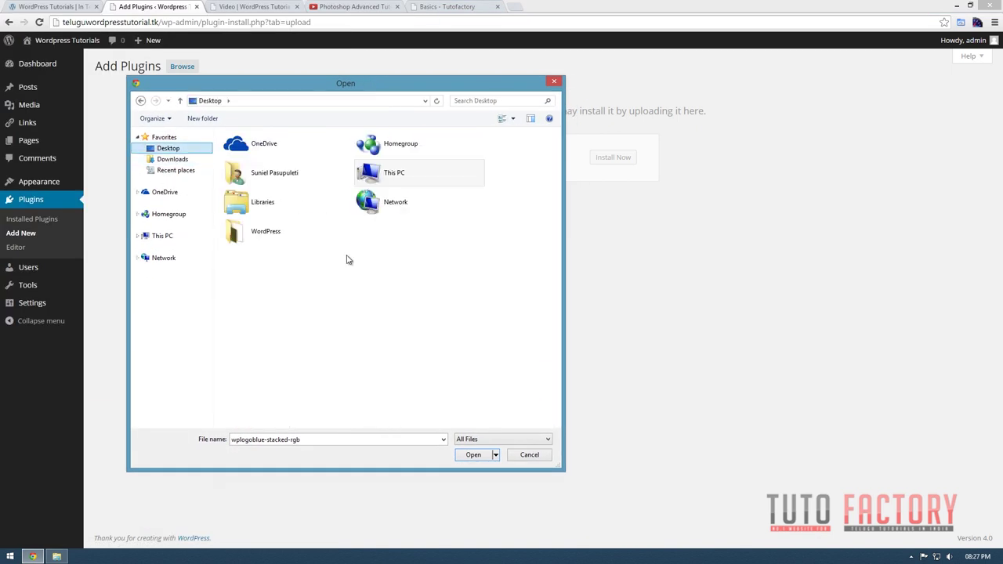
double_click(250, 229)
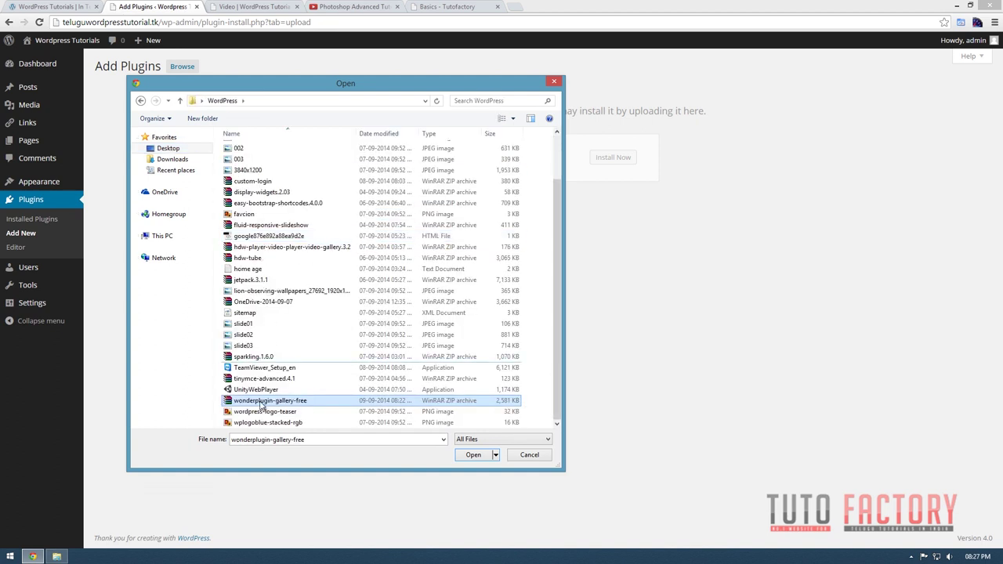
double_click(272, 402)
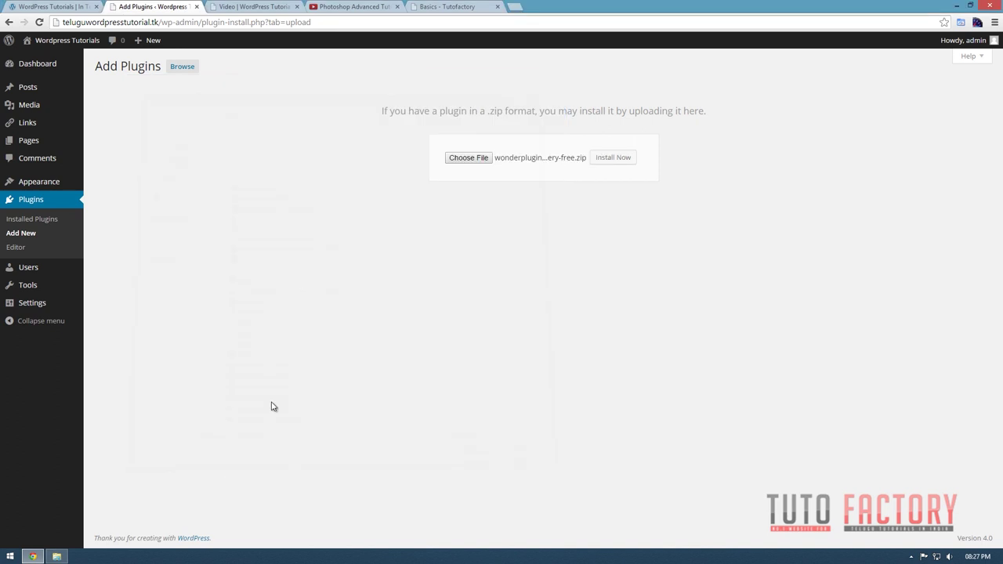
click(625, 156)
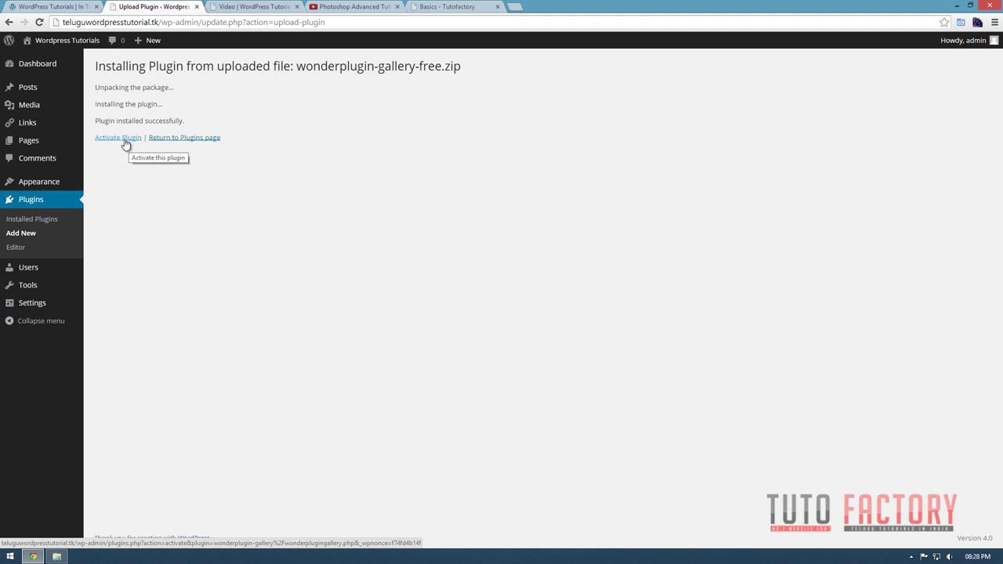
Activate WonderPlugin Gallery and open its New Gallery page.
click(129, 141)
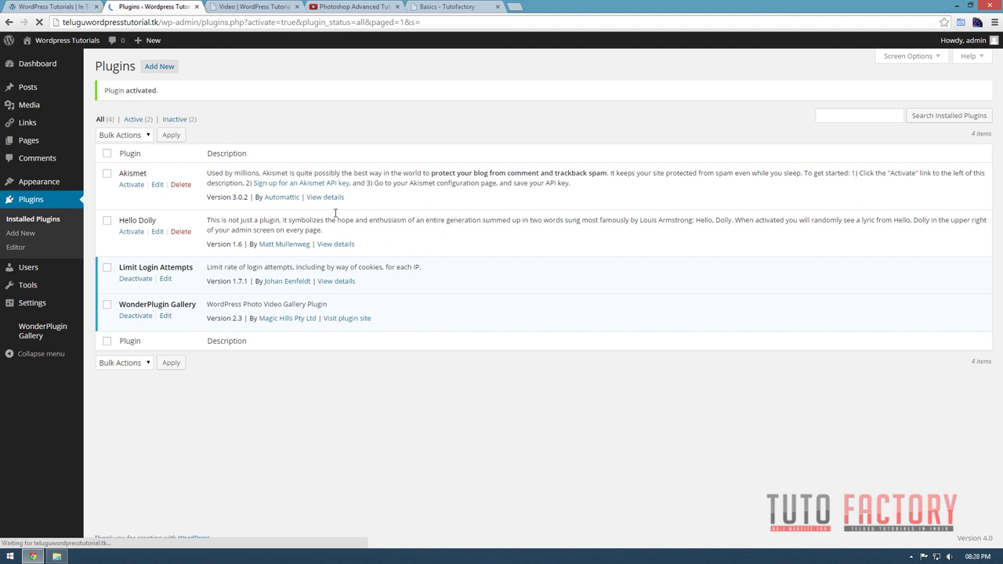
mouse_move(22, 335)
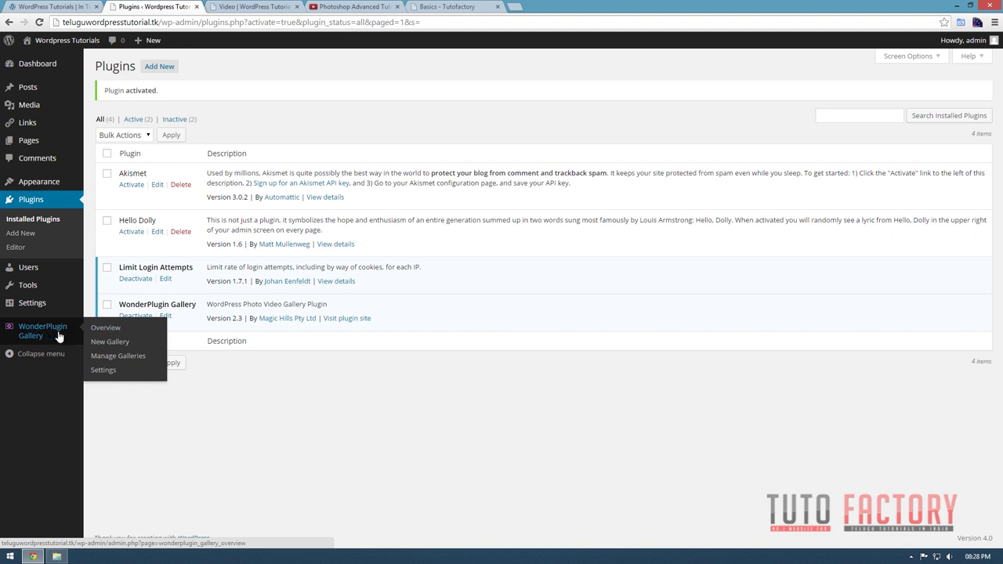
click(102, 342)
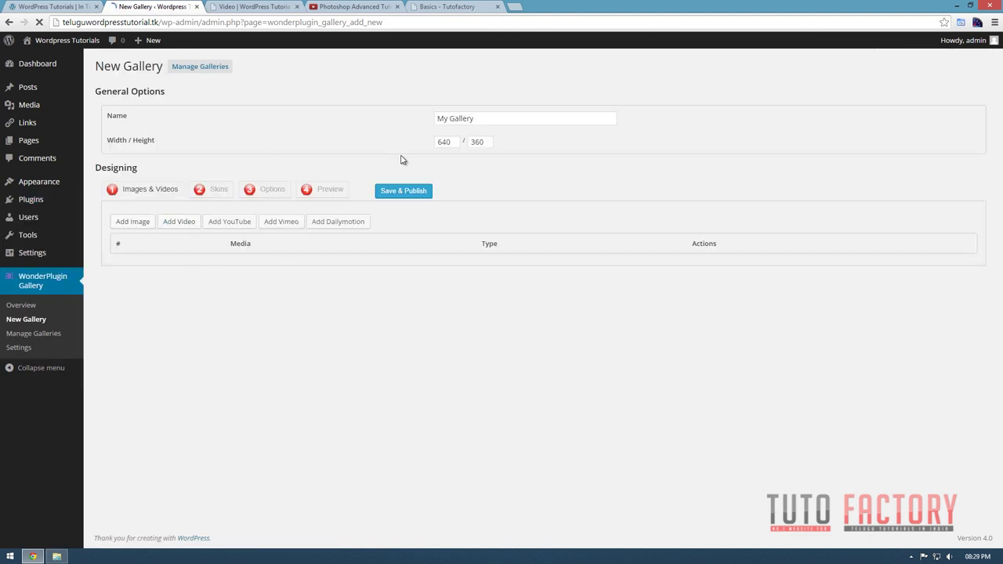
Rename the gallery Photoshop Tutorials at 640 × 360, then start adding a YouTube video.
drag(514, 118, 329, 119)
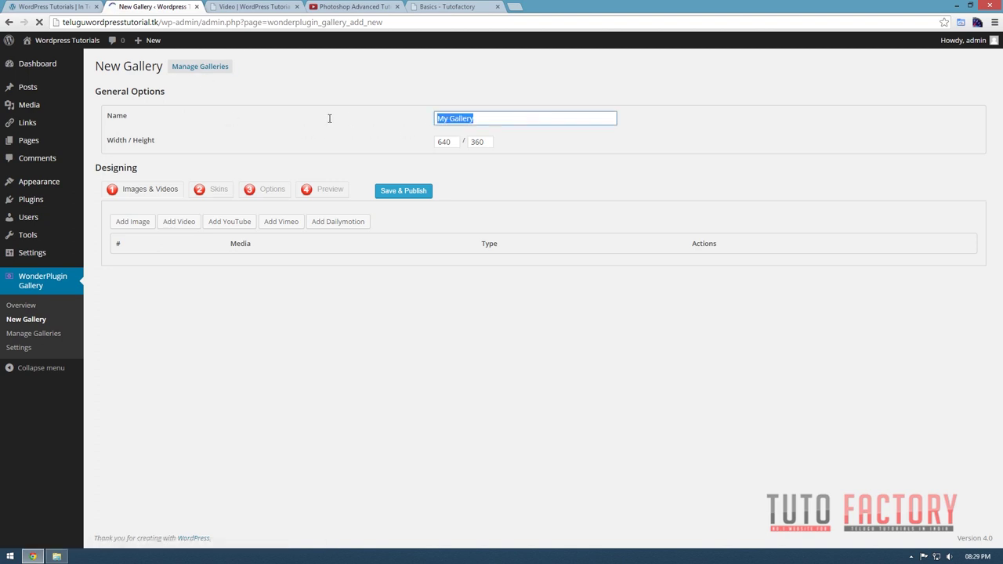
text(Photoshop Tutorials)
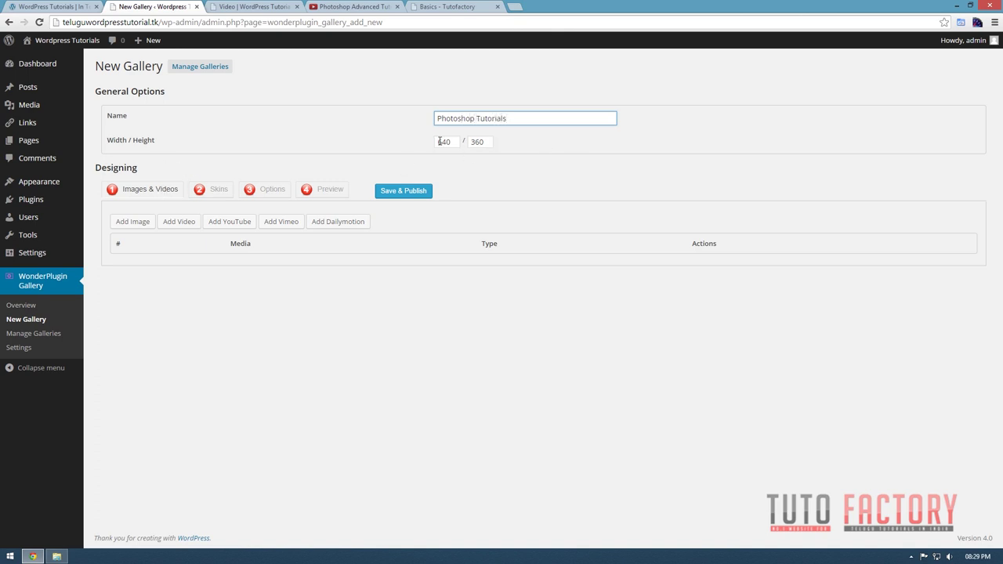
drag(454, 141, 439, 144)
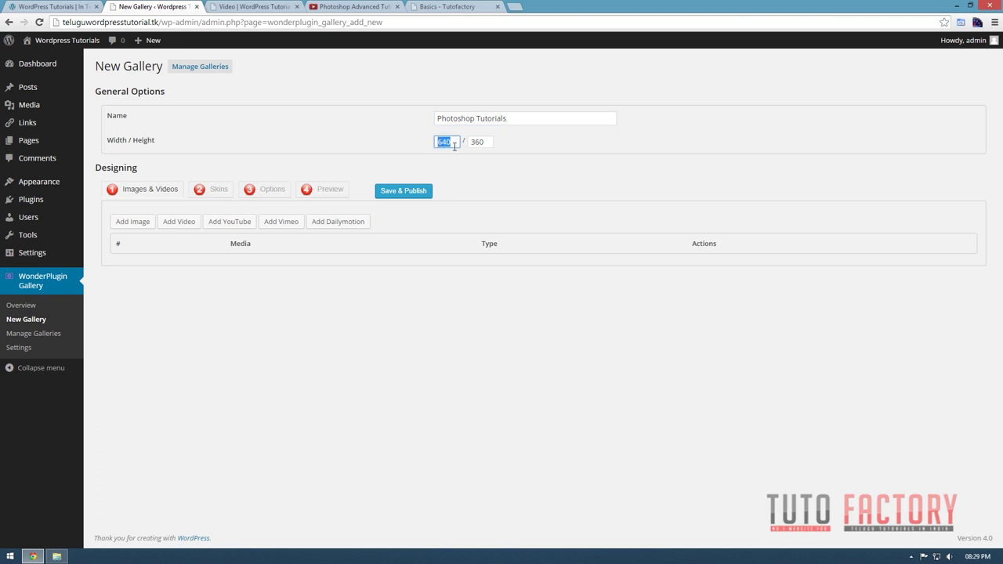
click(452, 141)
double_click(438, 142)
key(Tab)
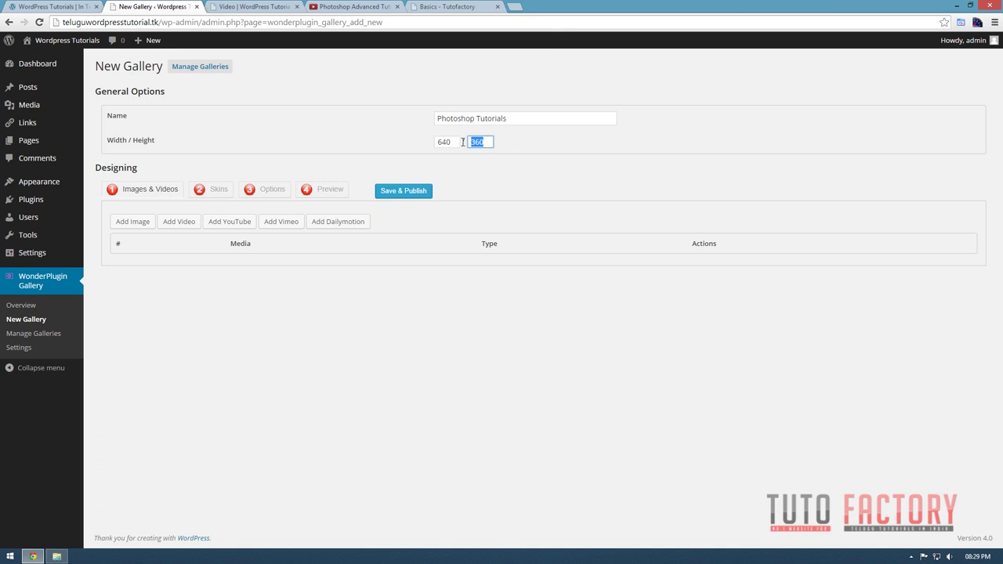
drag(454, 141, 421, 141)
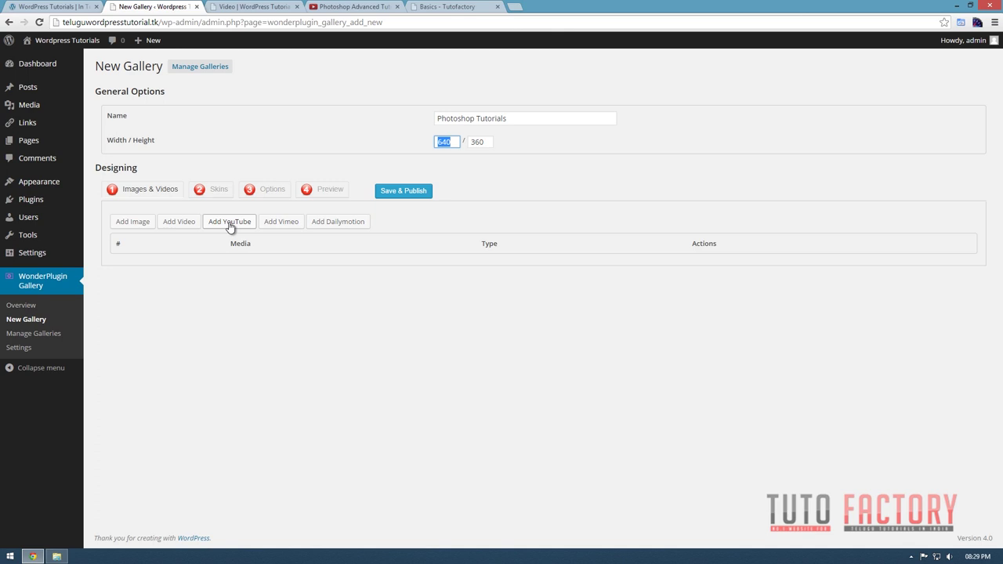
click(230, 224)
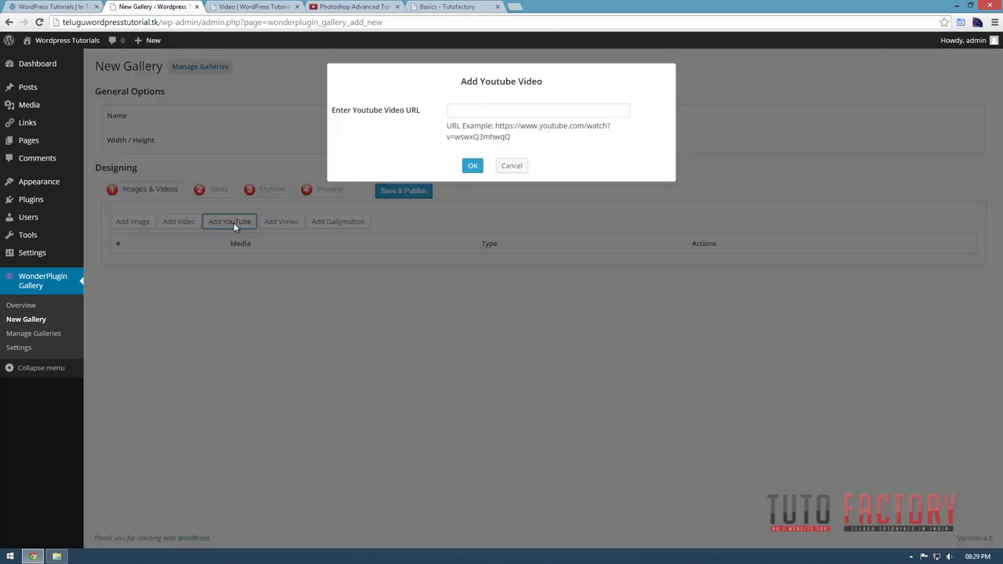
click(365, 7)
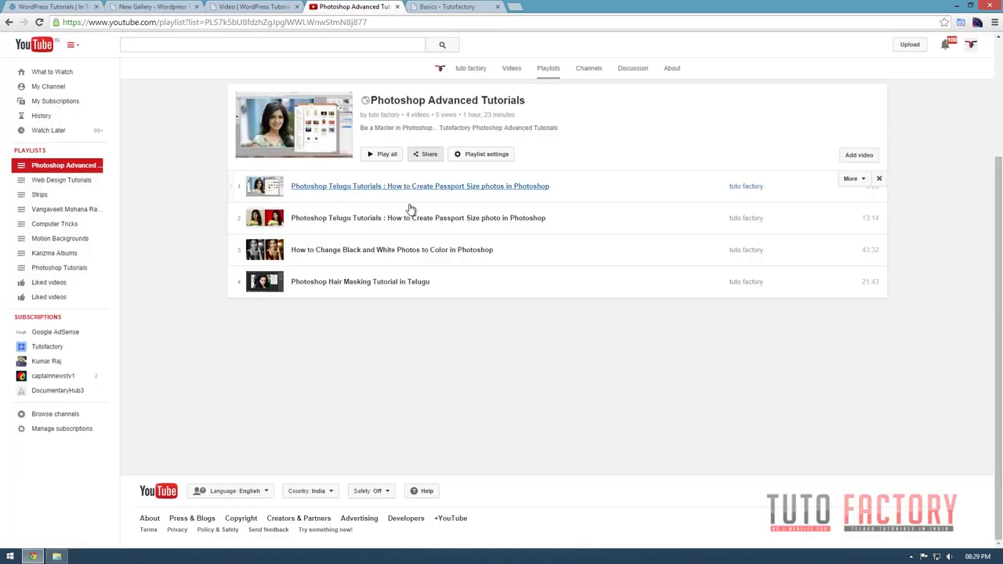
Copy the 'How to Change Black and White Photos to Color' video's URL into the gallery's URL field.
click(374, 188)
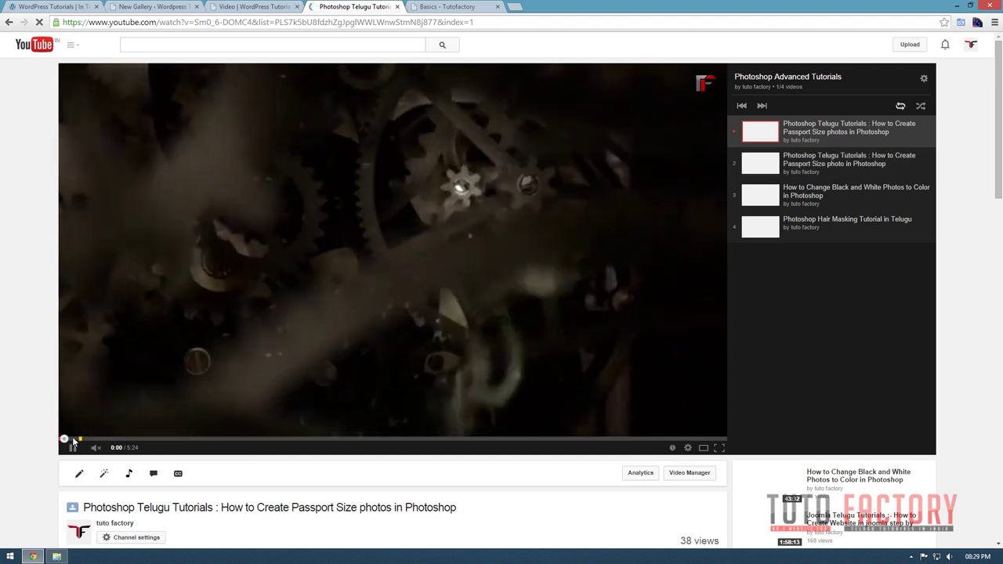
click(73, 451)
scroll(756, 370, down, 2)
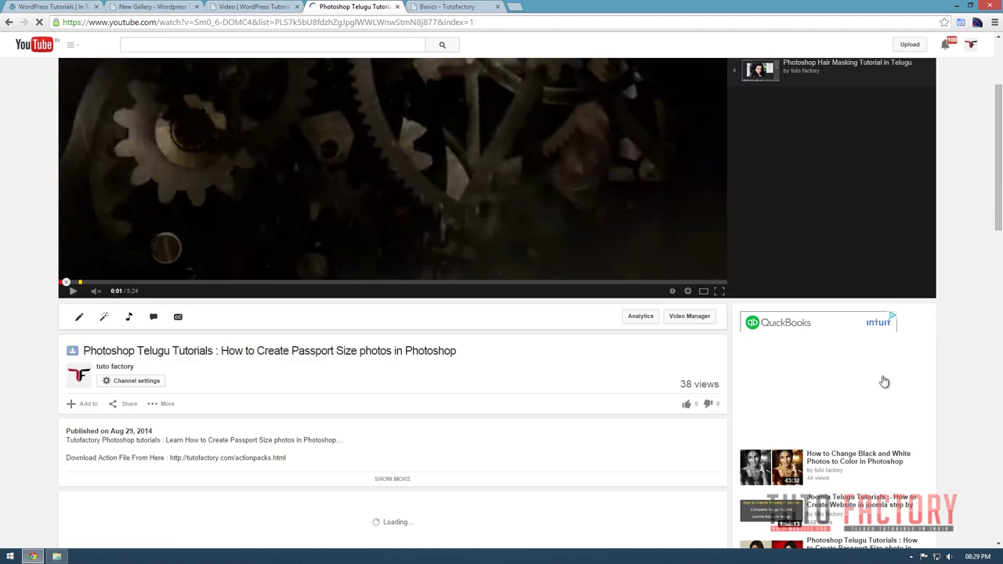
click(841, 447)
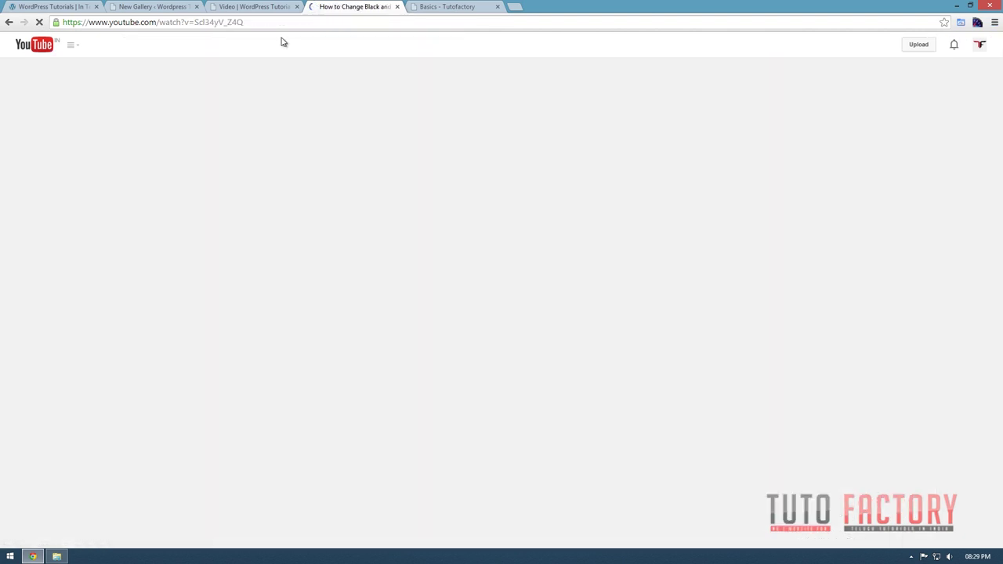
click(276, 22)
click(72, 447)
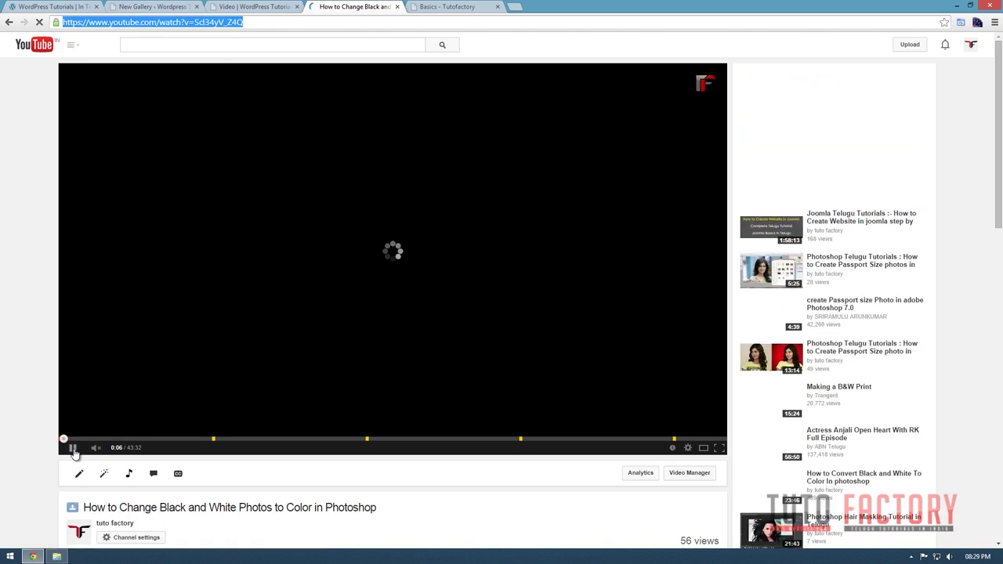
click(267, 24)
key(ctrl+c)
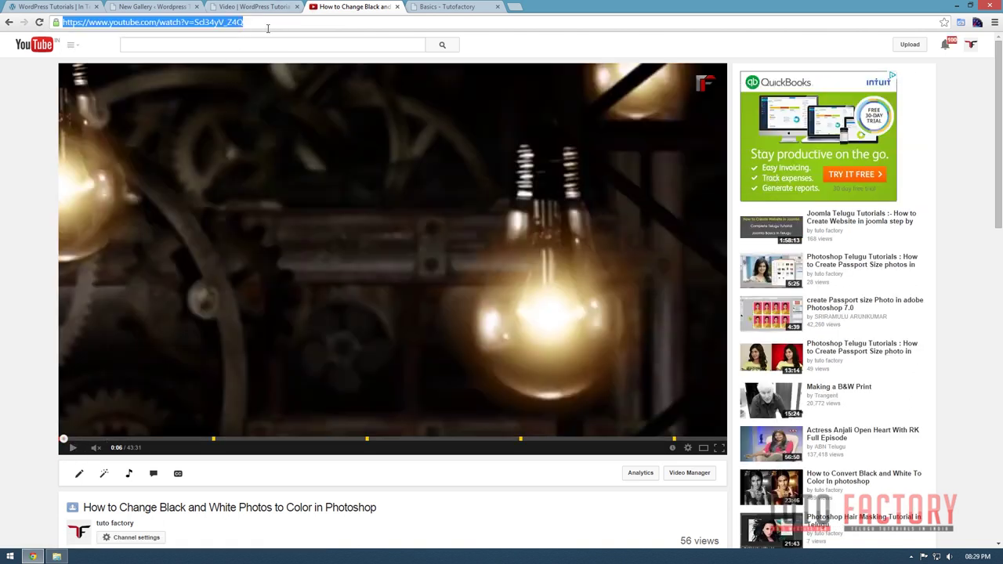
click(248, 8)
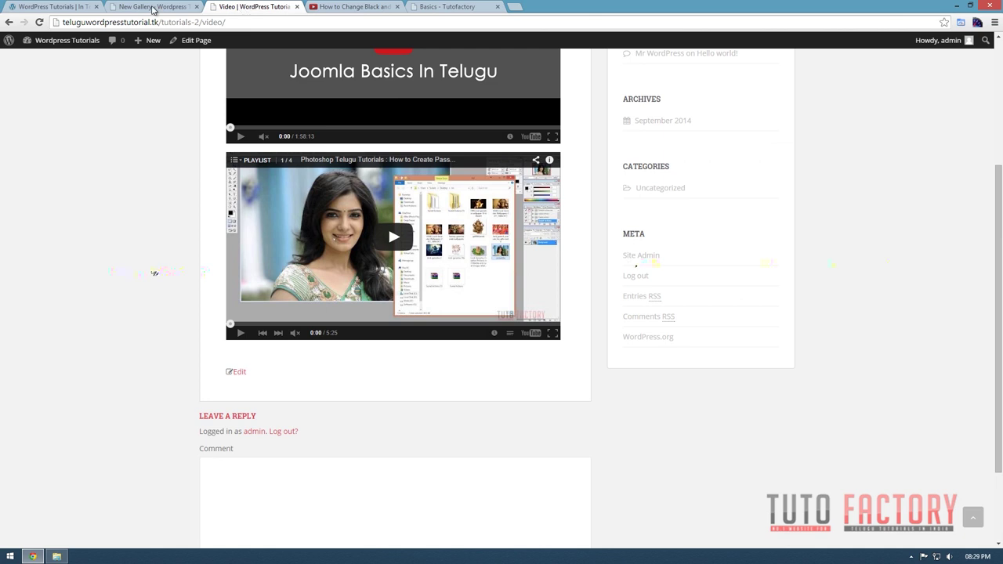
click(155, 9)
click(530, 112)
Paste the YouTube URL and load the video's embed and poster addresses.
key(ctrl+v)
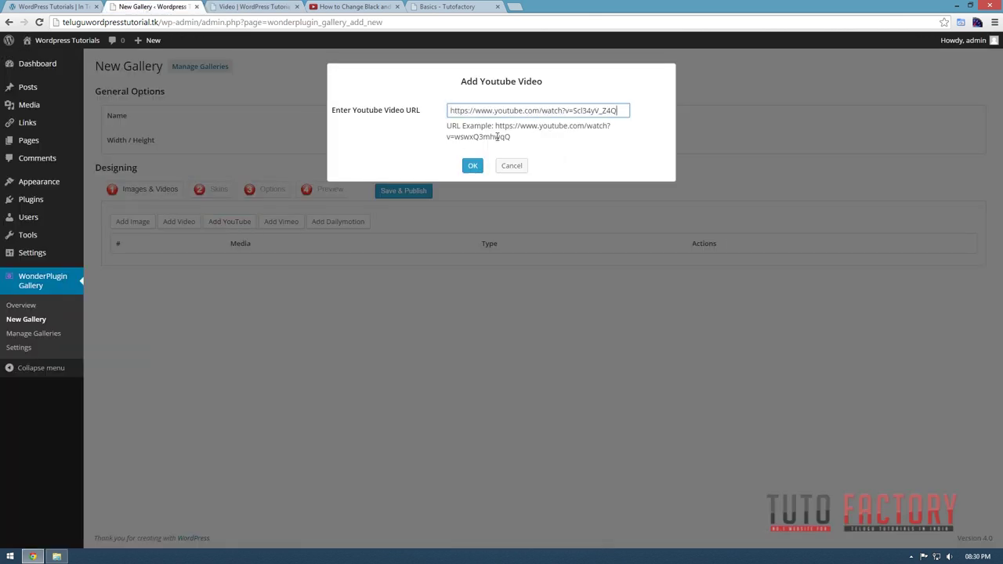
click(472, 165)
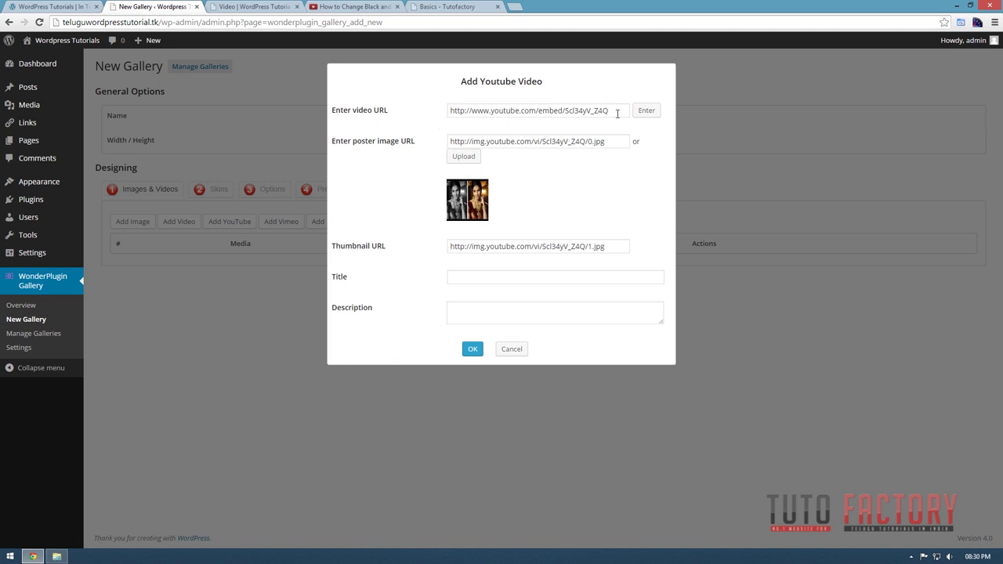
drag(617, 114, 315, 113)
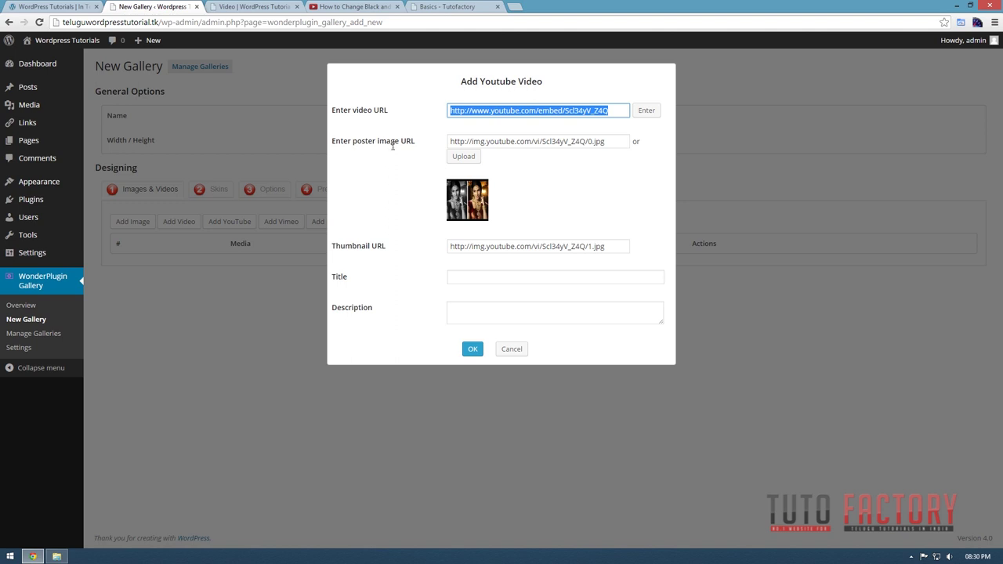
key(Tab)
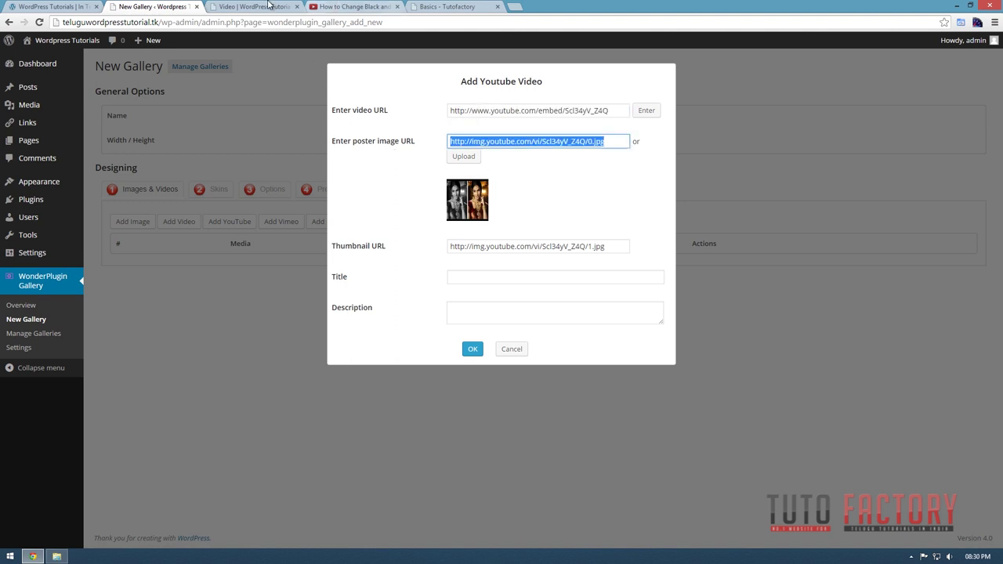
click(268, 6)
click(337, 6)
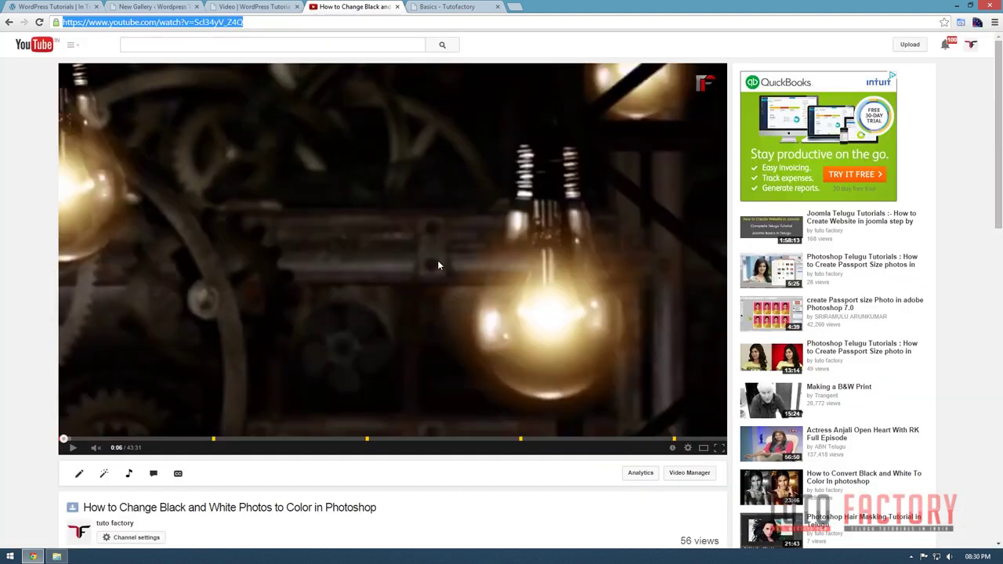
click(191, 7)
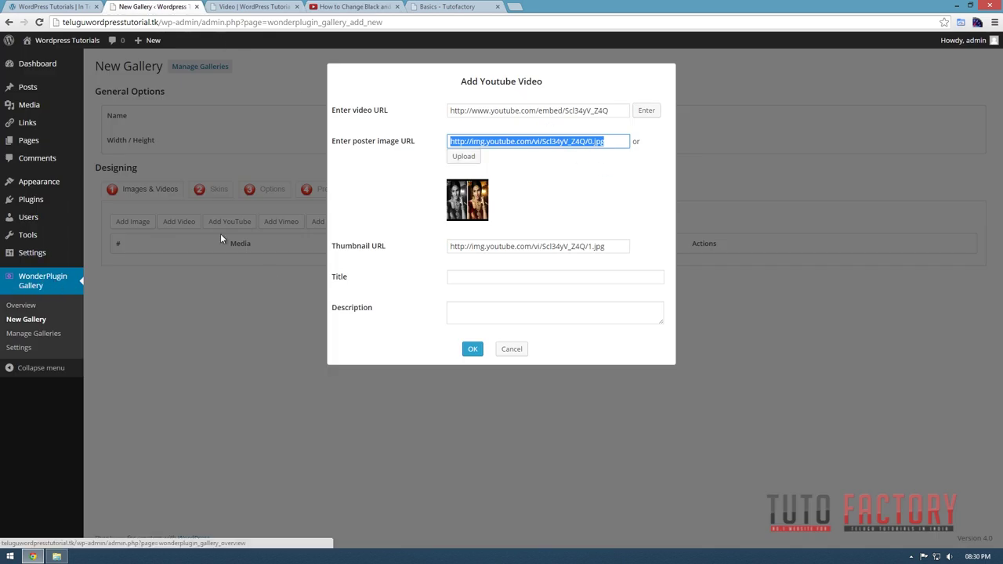
click(579, 177)
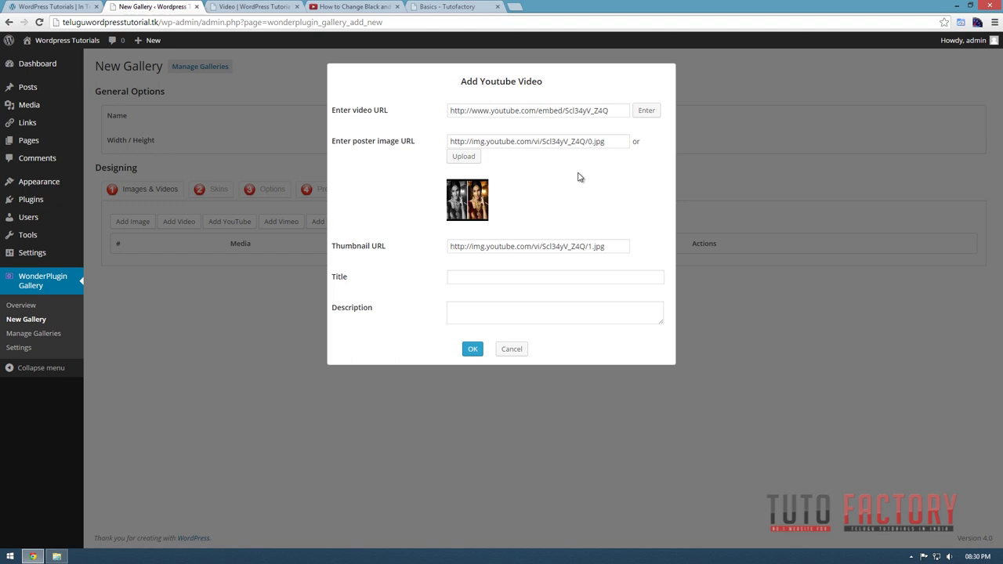
drag(610, 142, 466, 176)
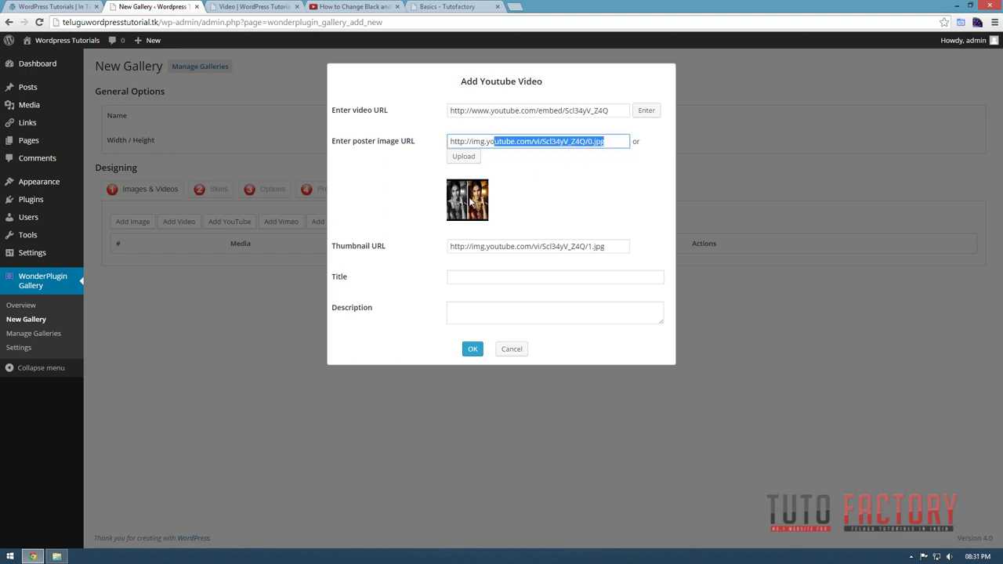
Upload 001.jpg as the video's poster and thumbnail, then select the title text.
click(469, 160)
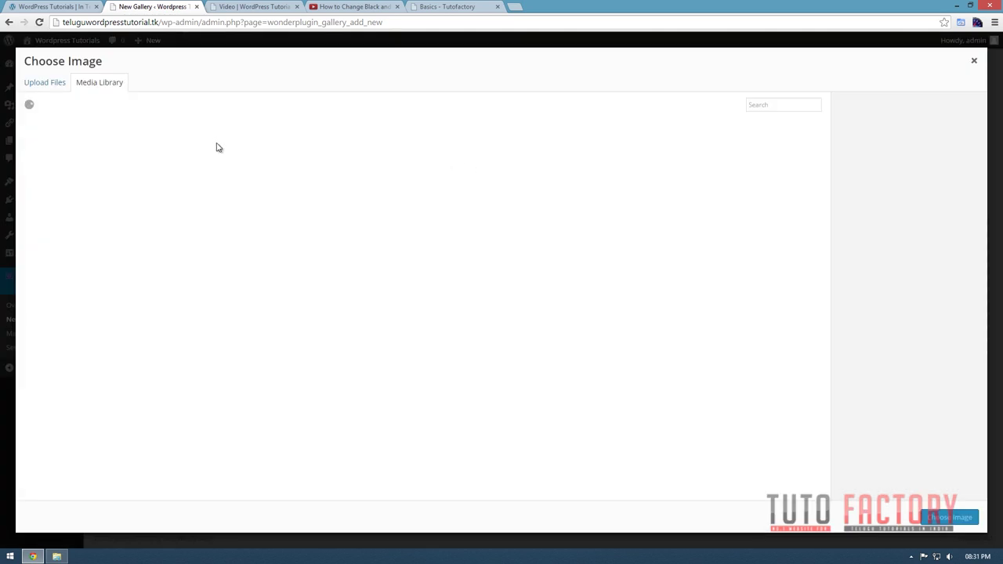
click(55, 88)
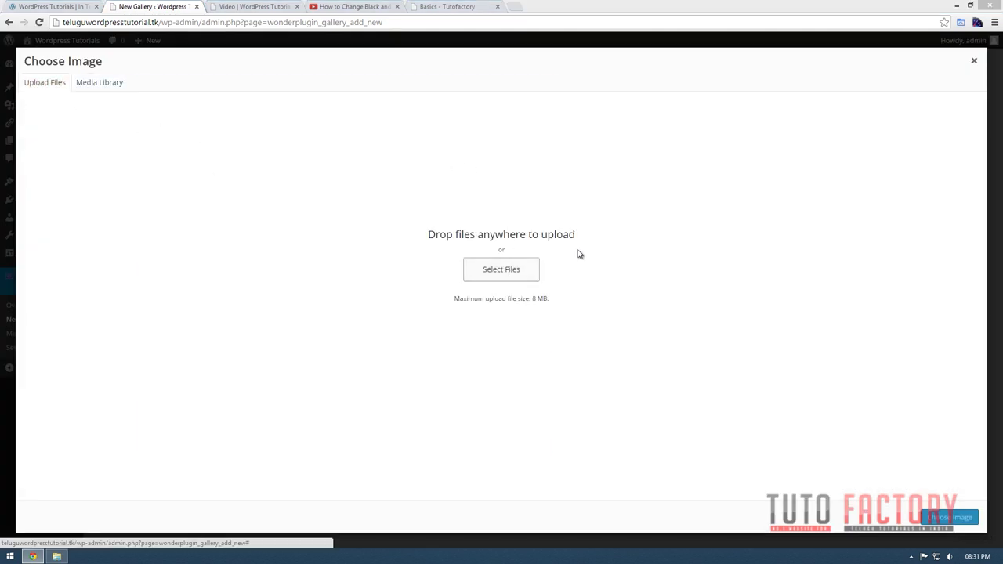
click(502, 269)
double_click(264, 197)
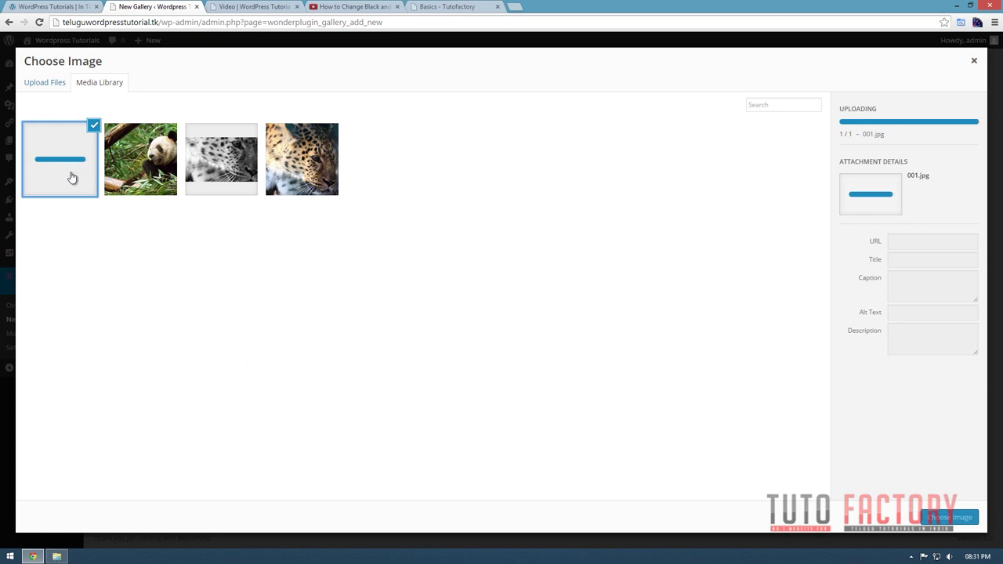
click(949, 517)
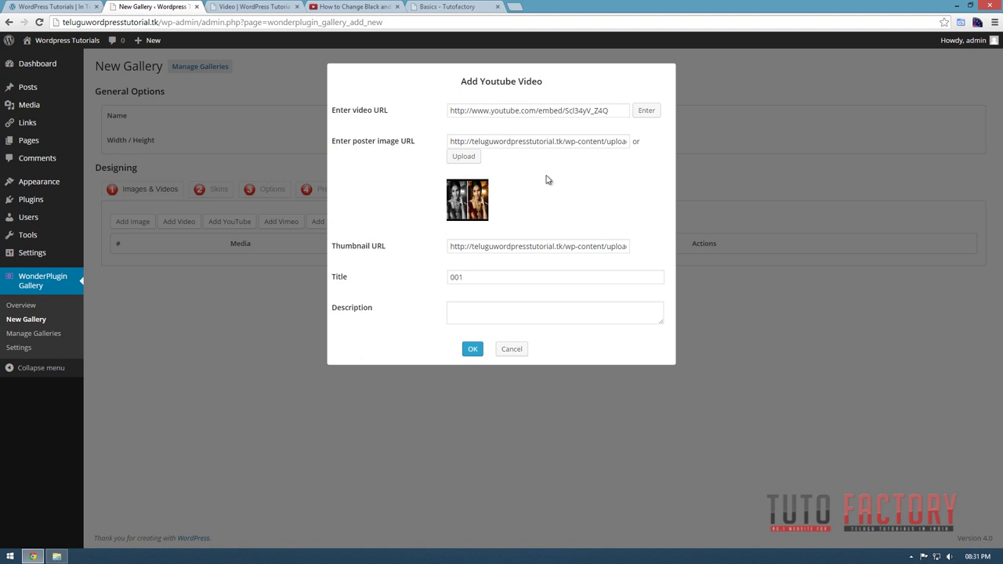
click(495, 280)
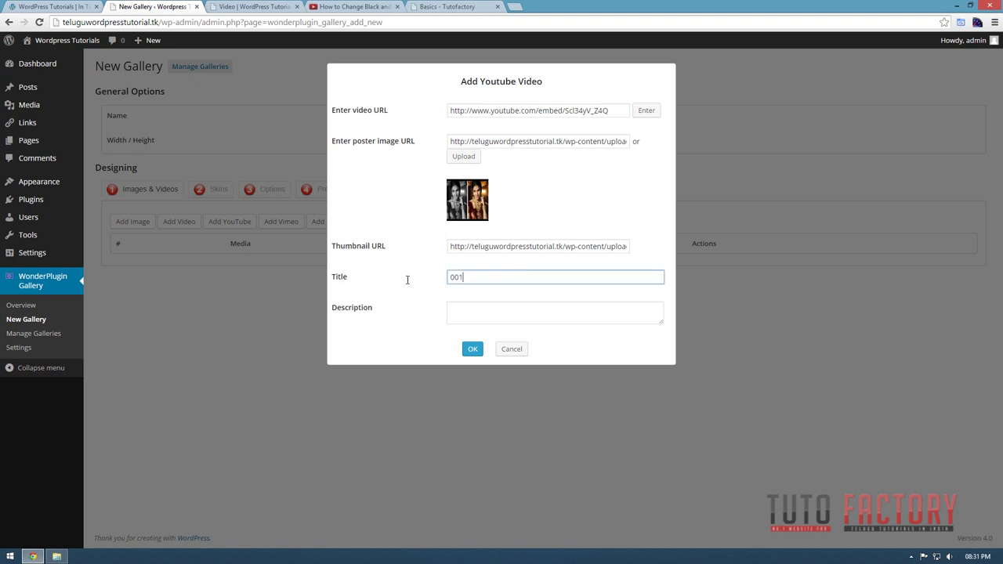
key(ctrl+a)
Check the Basics gallery, site home and live Video page in the other tabs.
click(441, 8)
mouse_move(263, 150)
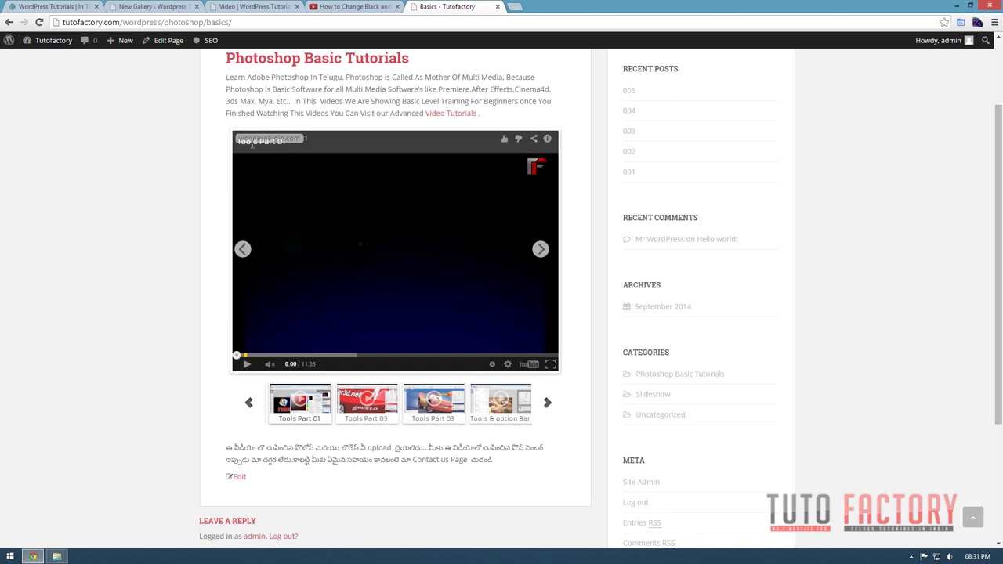
click(51, 7)
click(281, 6)
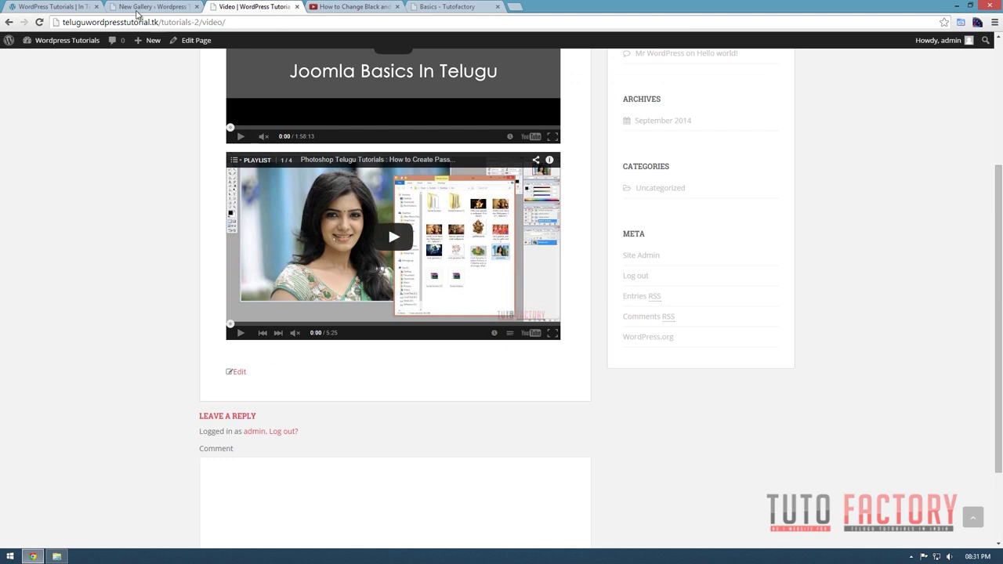
click(140, 8)
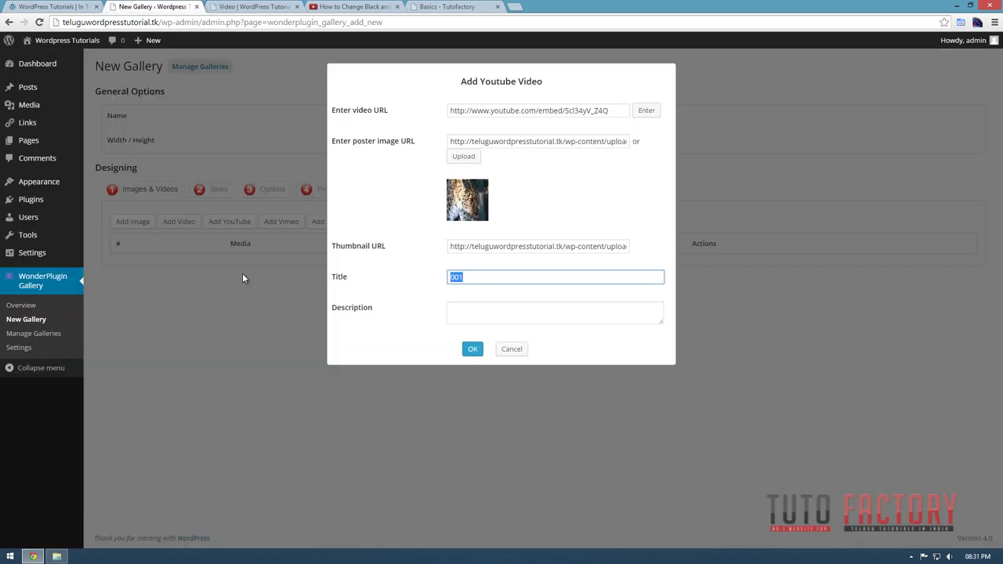
Title the video 'Black and White To Color', add it, and start another YouTube item.
text(Black and White To Color)
click(540, 312)
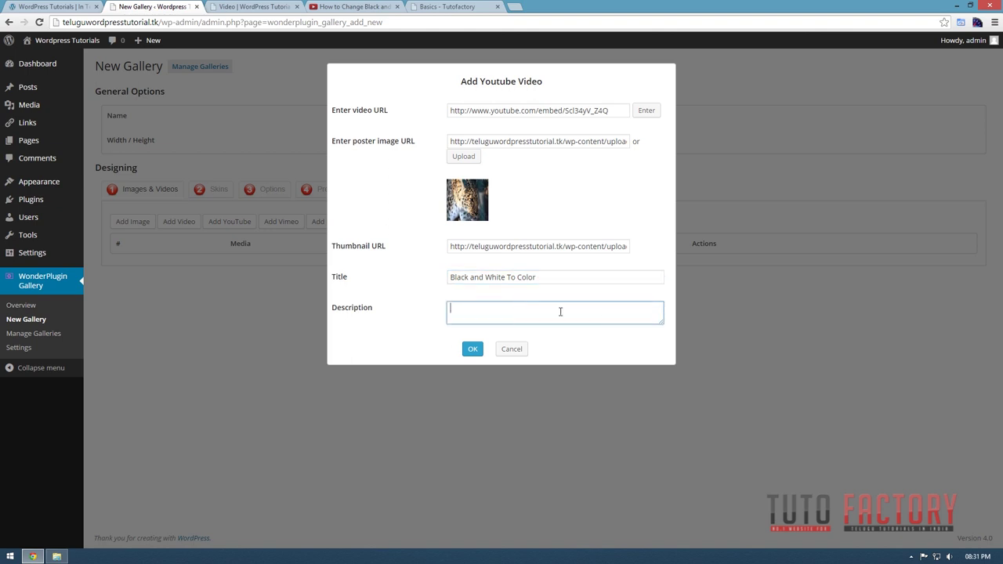
click(474, 351)
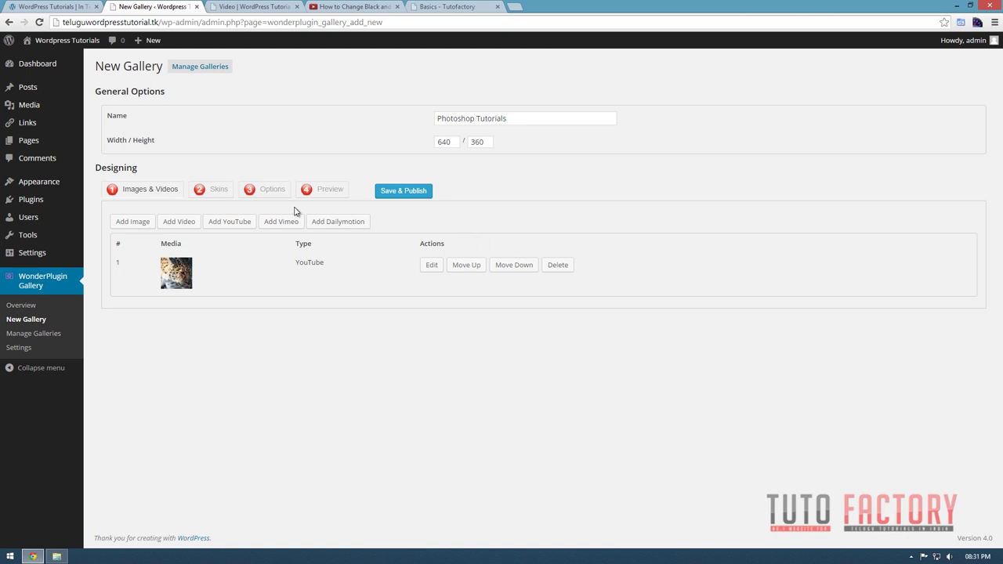
click(231, 222)
Paste the passport-size photos tutorial's YouTube URL into the add-video dialog and load its addresses.
click(324, 7)
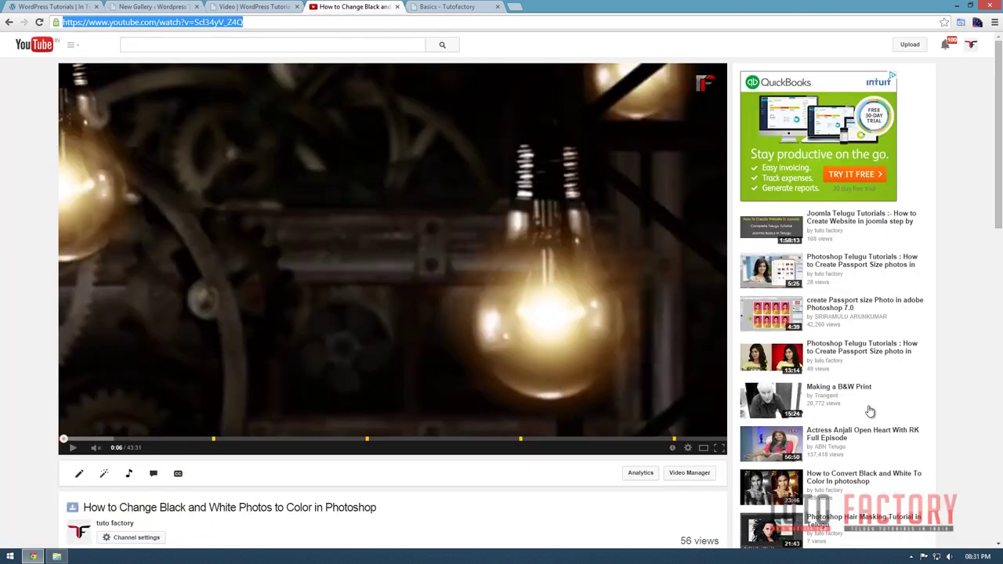
click(850, 264)
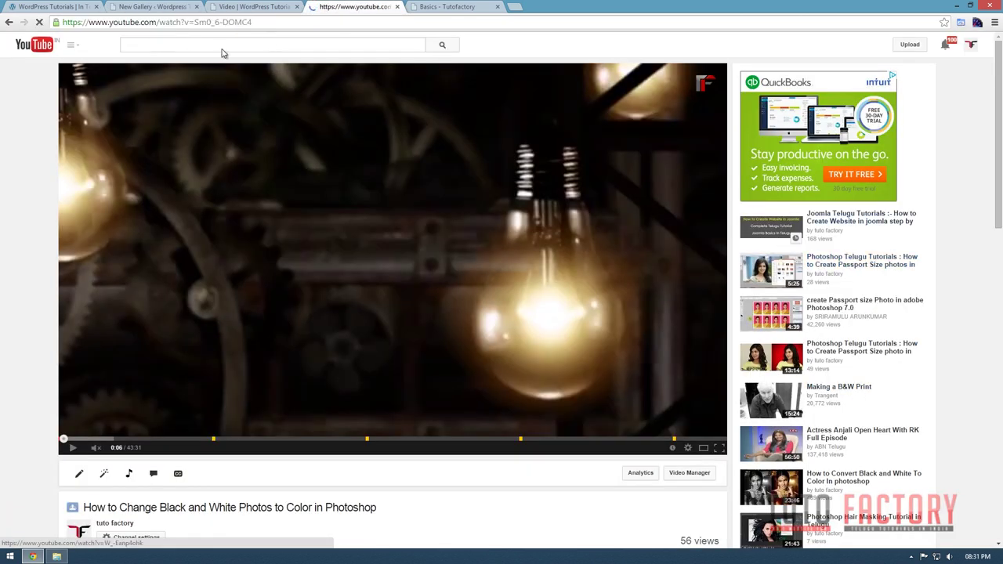
click(235, 22)
key(ctrl+c)
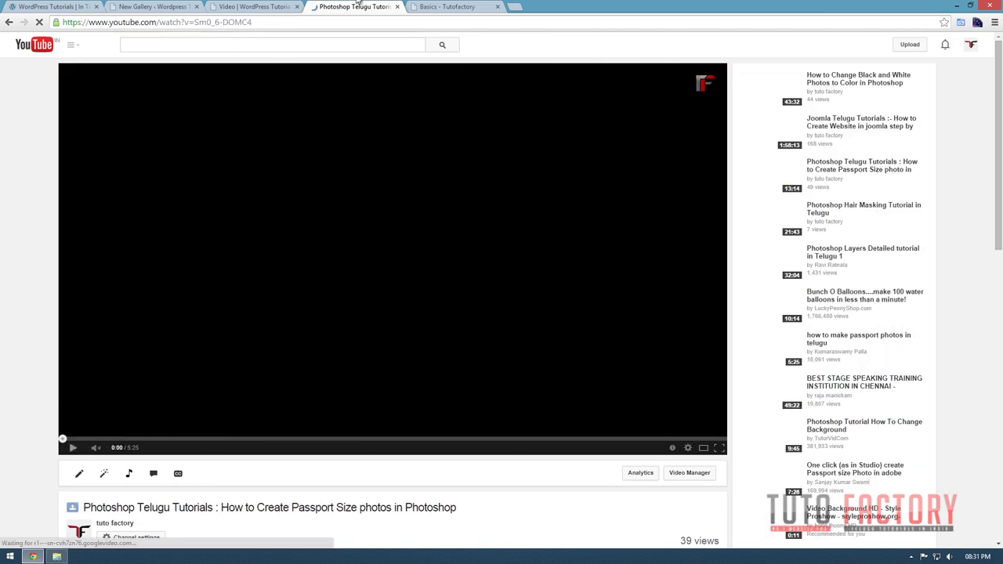
click(153, 7)
click(508, 112)
key(ctrl+v)
click(474, 166)
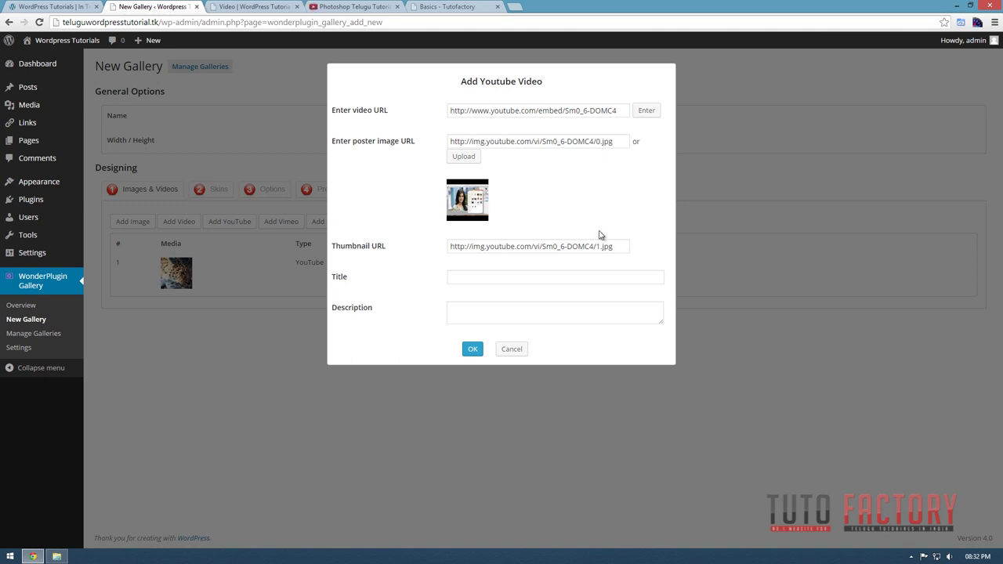
Title the second video 'Create passport Size photos with One Click' and add it.
click(498, 275)
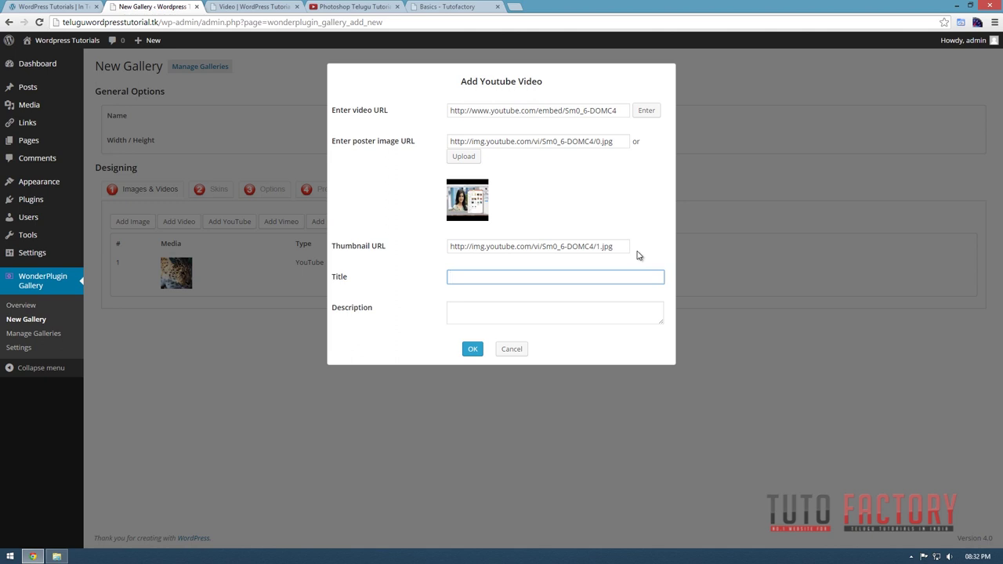
text(Create passport Size photos with One LC)
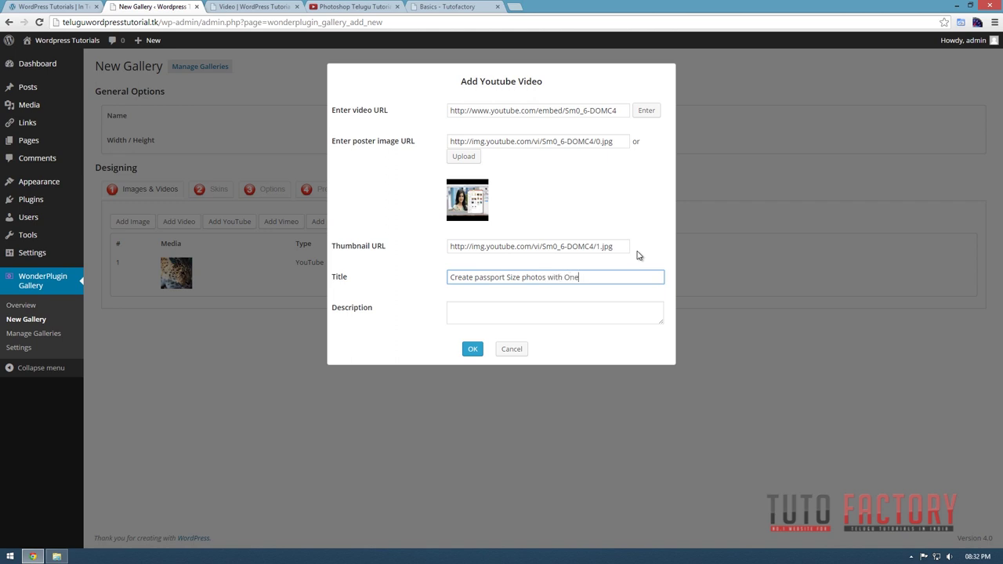
key(BackSpace)
key(BackSpace)
text(Click)
click(482, 352)
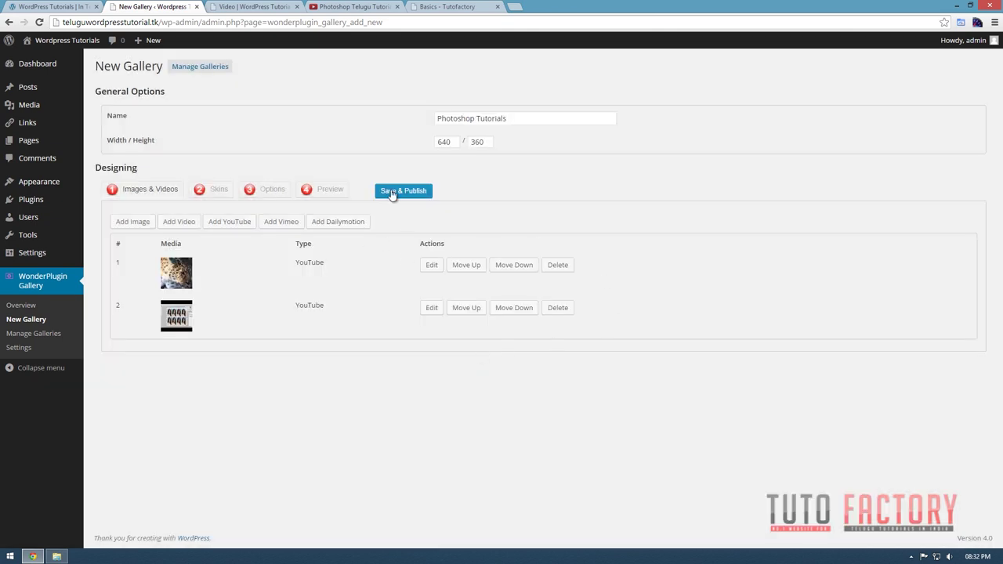
Save and publish the gallery, then select its shortcode [wonderplugin_gallery id="1"].
click(399, 195)
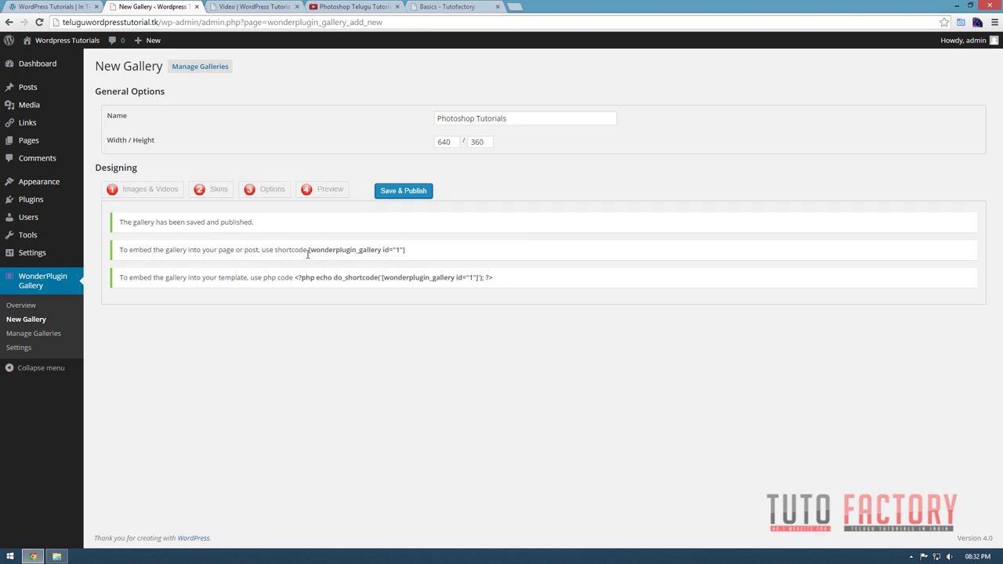
drag(309, 250, 406, 249)
key(ctrl+c)
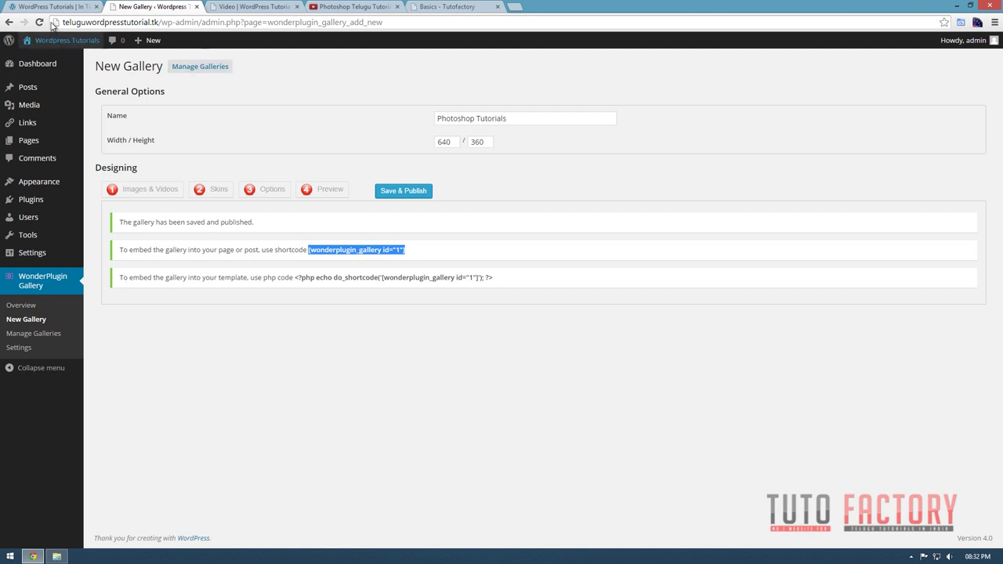
mouse_move(36, 147)
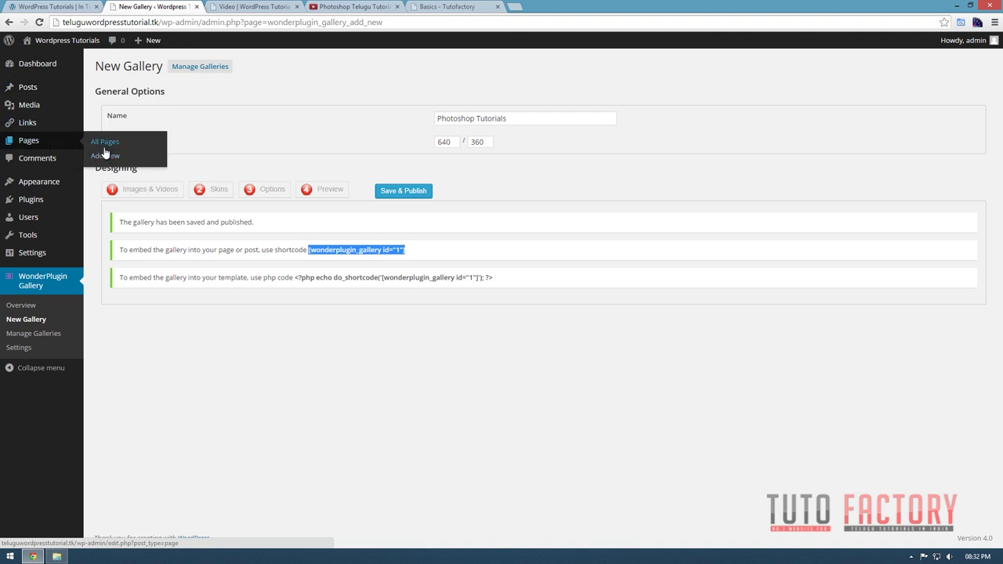
Replace the Video page's two embedded videos with the pasted [wonderplugin_gallery id="1"] shortcode.
click(29, 143)
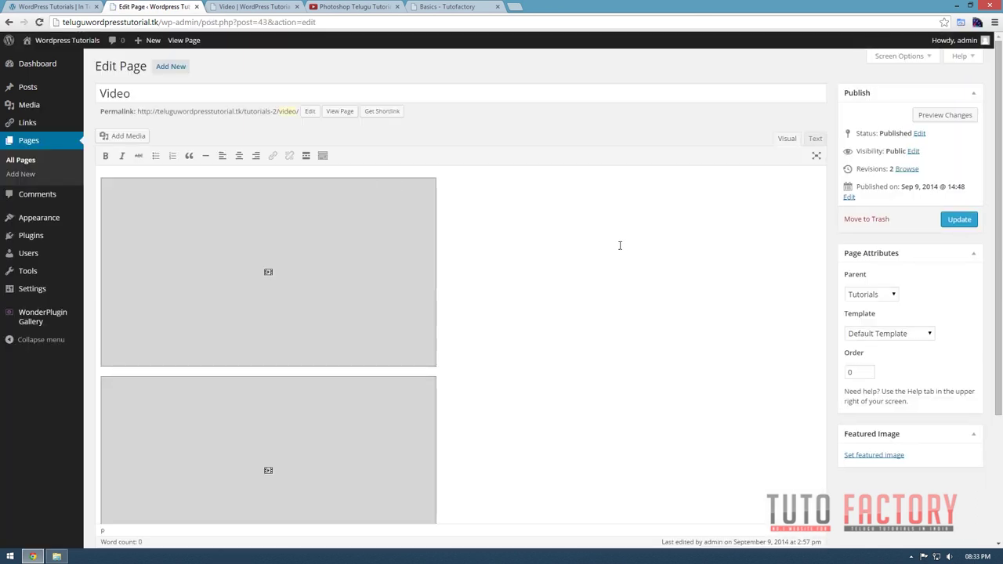
click(280, 297)
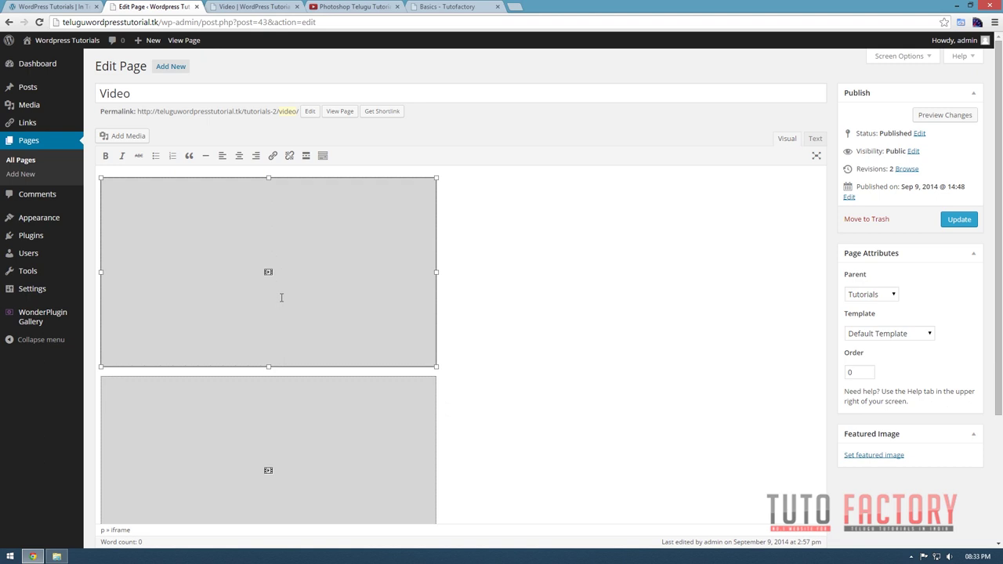
key(Delete)
click(275, 304)
key(Delete)
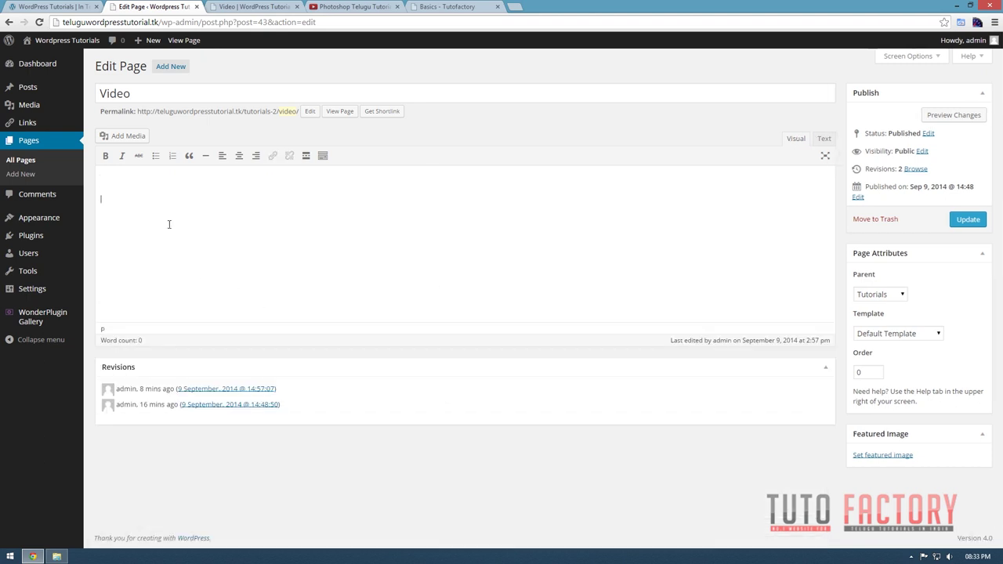
key(ctrl+v)
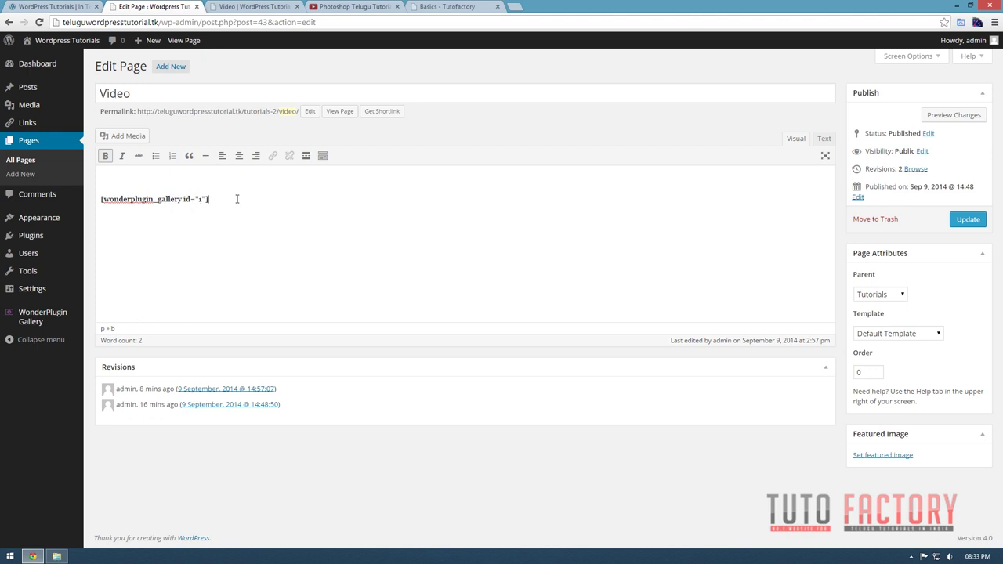
Re-paste the gallery shortcode in bold, update the Video page, and view it live.
drag(235, 199, 70, 205)
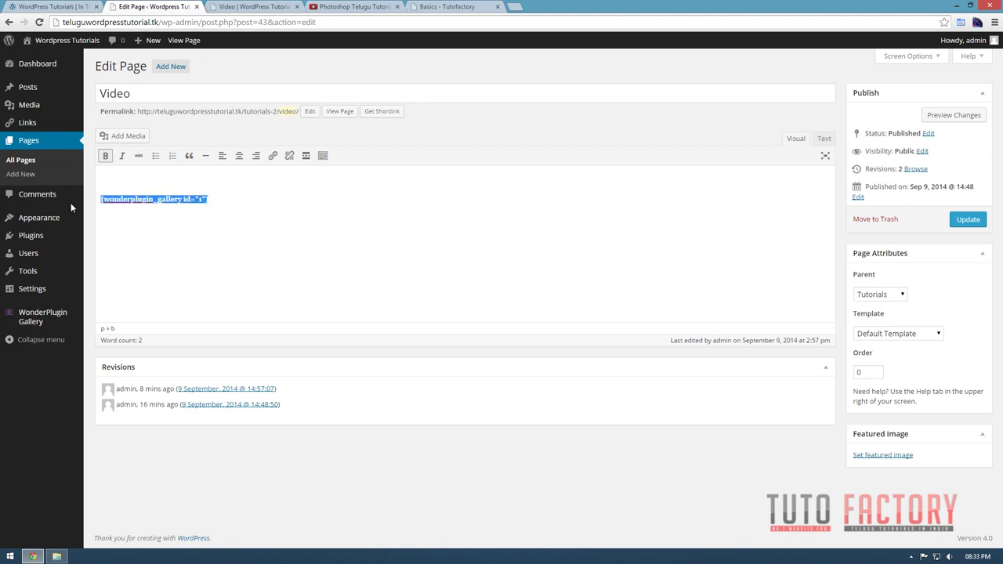
click(823, 140)
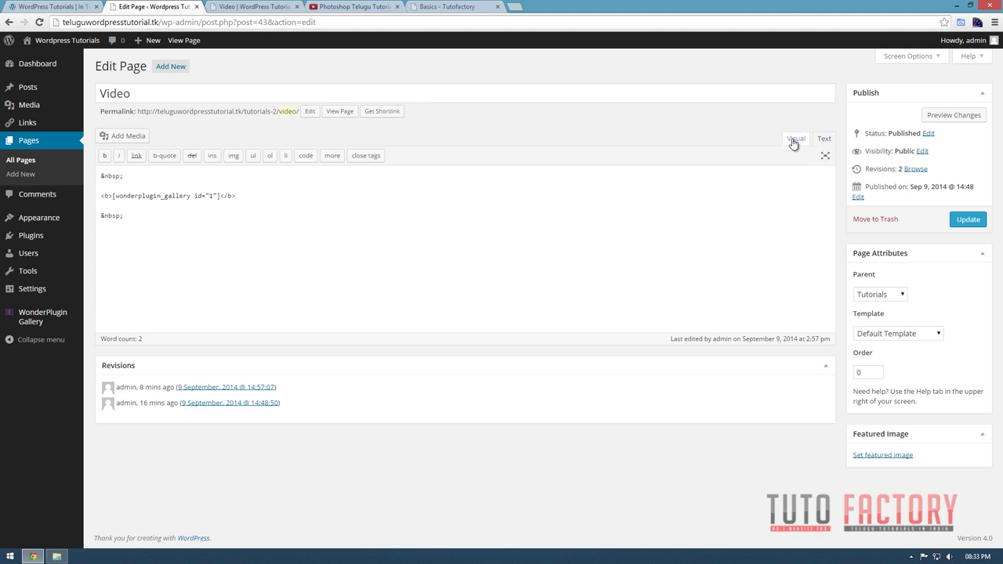
click(794, 141)
drag(218, 198, 90, 196)
key(ctrl+c)
key(BackSpace)
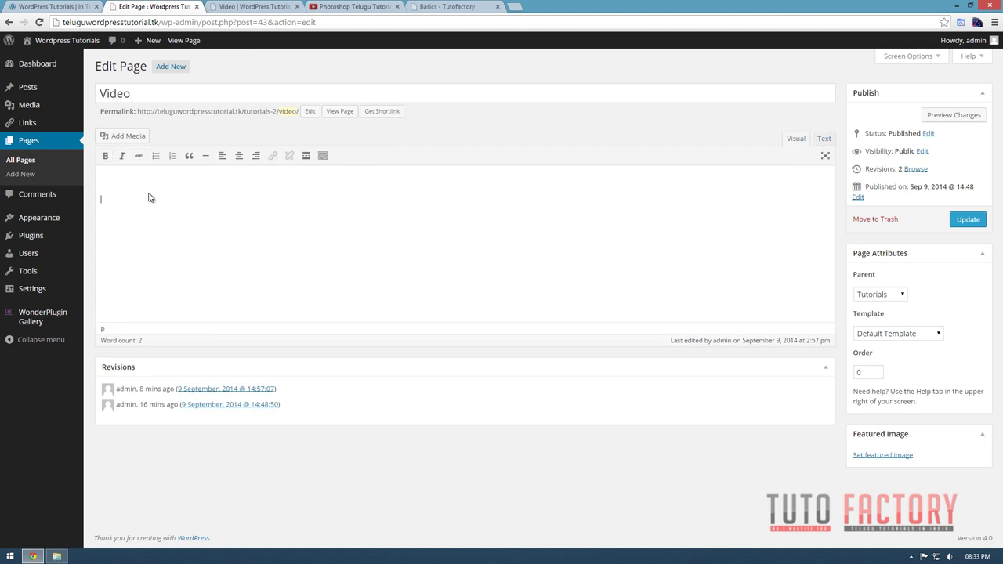
key(ctrl+v)
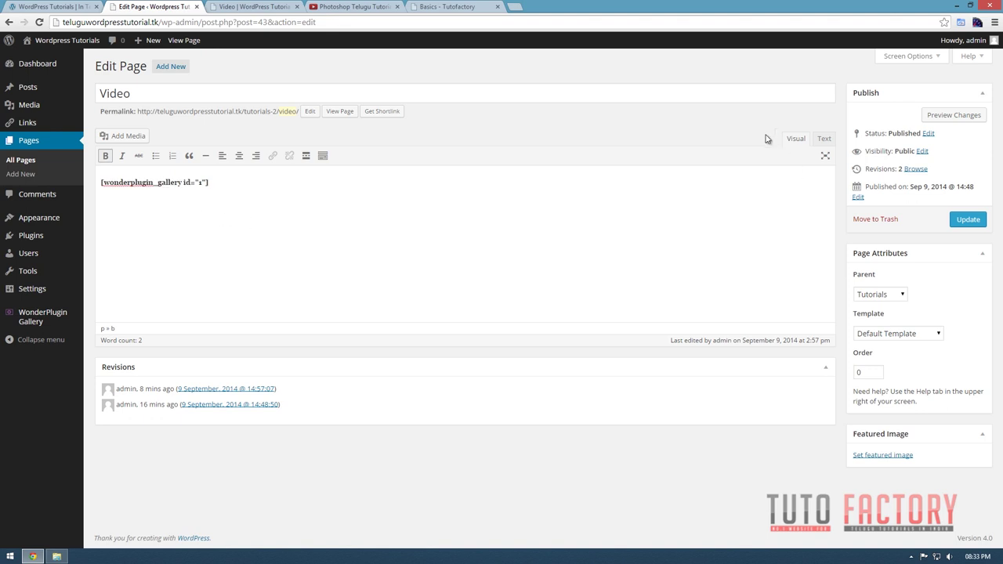
click(968, 220)
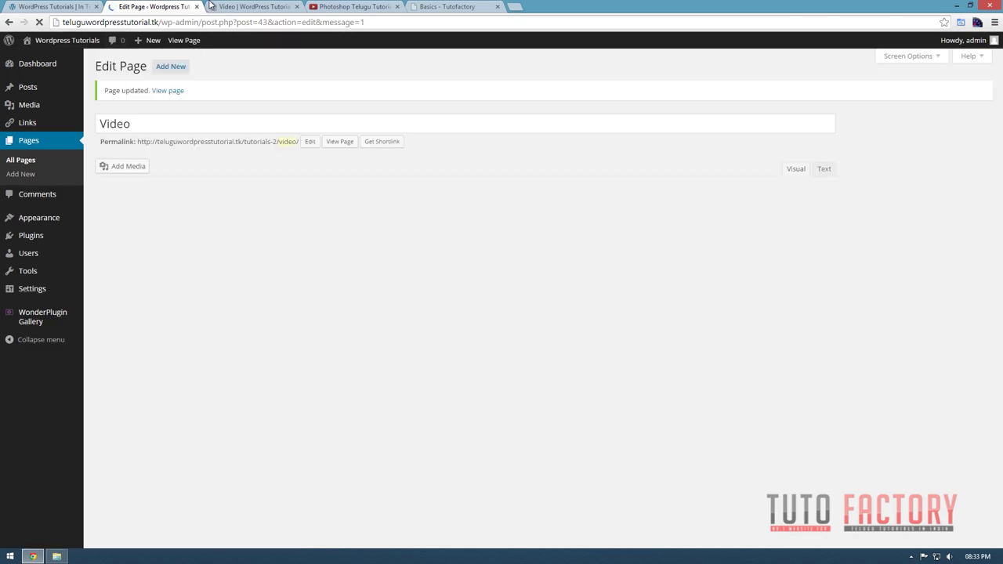
click(235, 6)
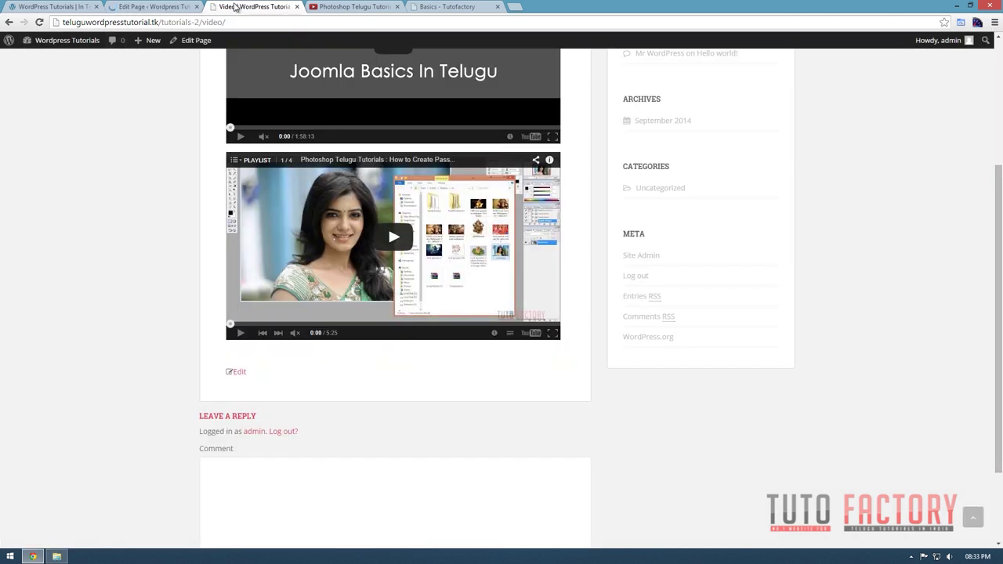
Reload the live Video page and scroll to check the new WonderPlugin video gallery.
key(F5)
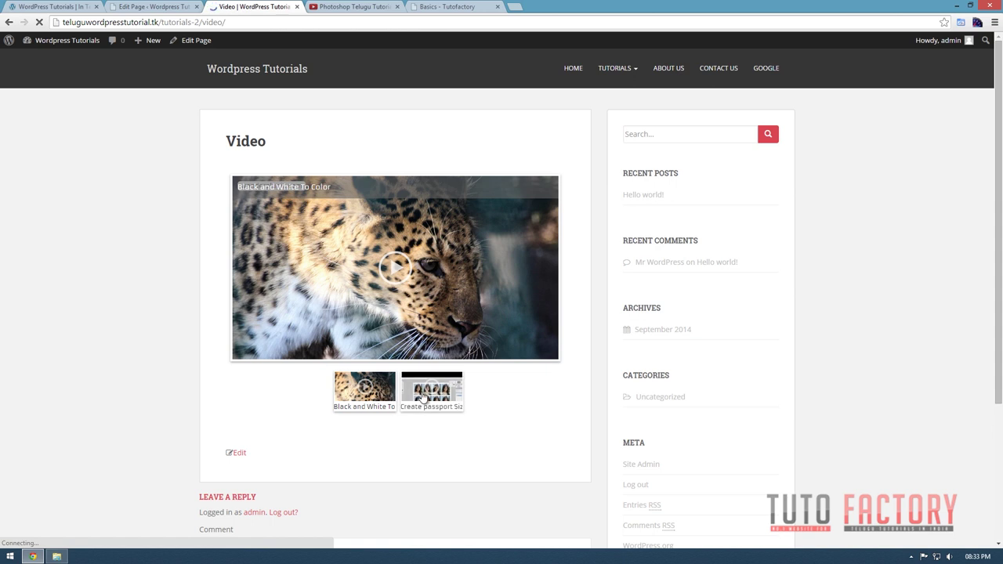
scroll(470, 391, down, 3)
scroll(472, 394, up, 2)
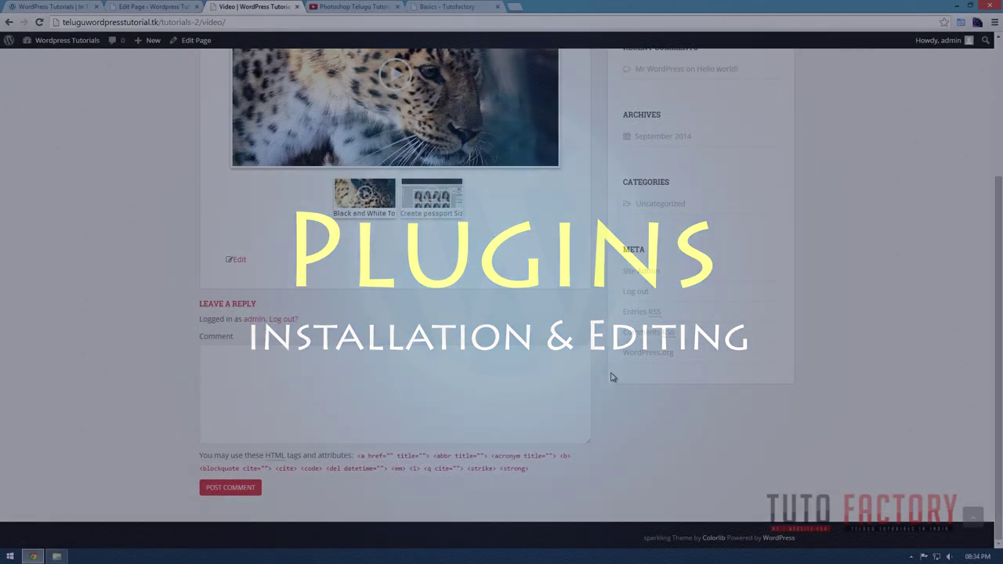
Scroll back to the top of the live Video page.
scroll(612, 377, up, 2)
scroll(613, 377, up, 2)
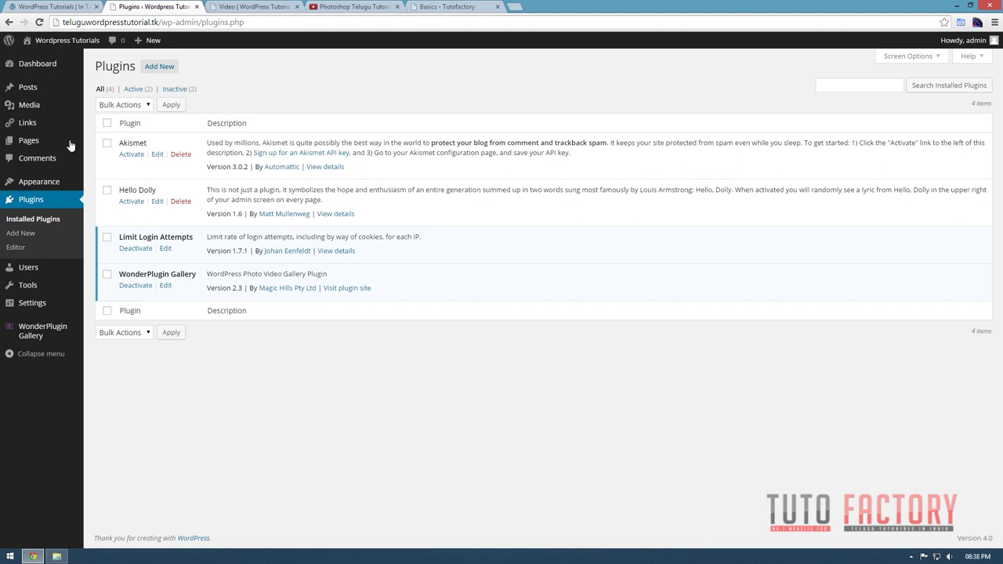
Go to Plugins > Add New in the admin sidebar.
mouse_move(79, 188)
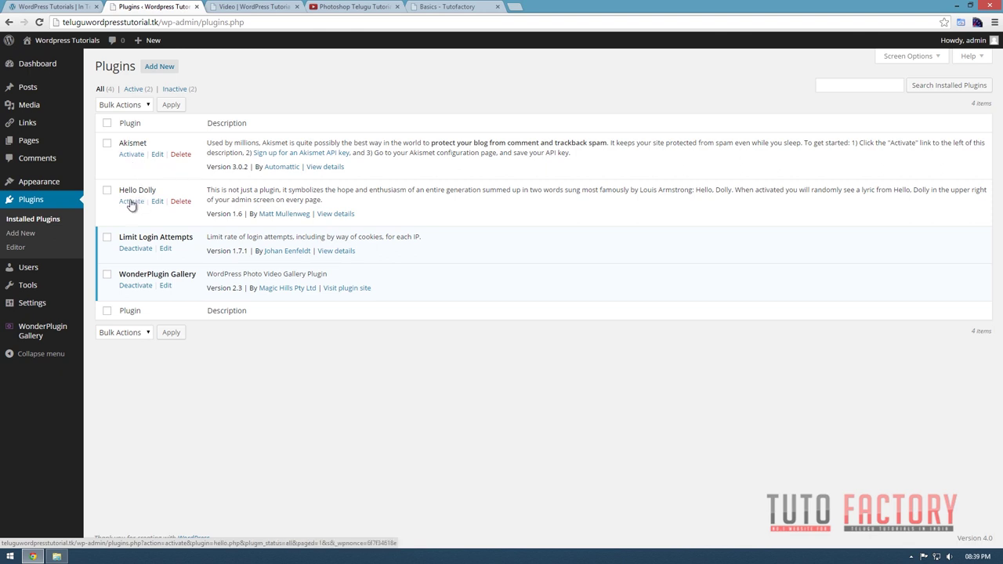
click(24, 233)
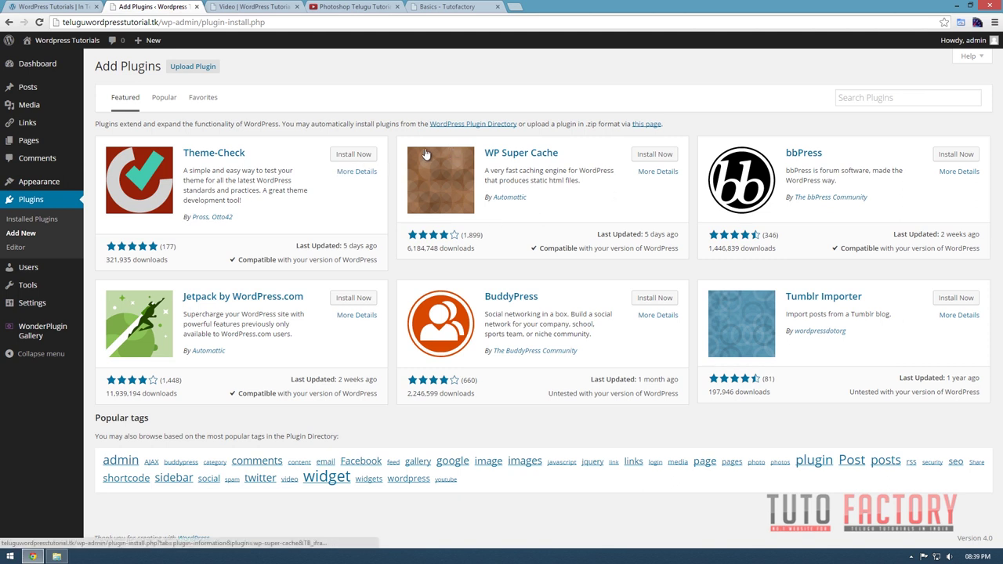
Browse the Popular and Favorites plugin tabs, return to Popular, and try the search box.
click(165, 102)
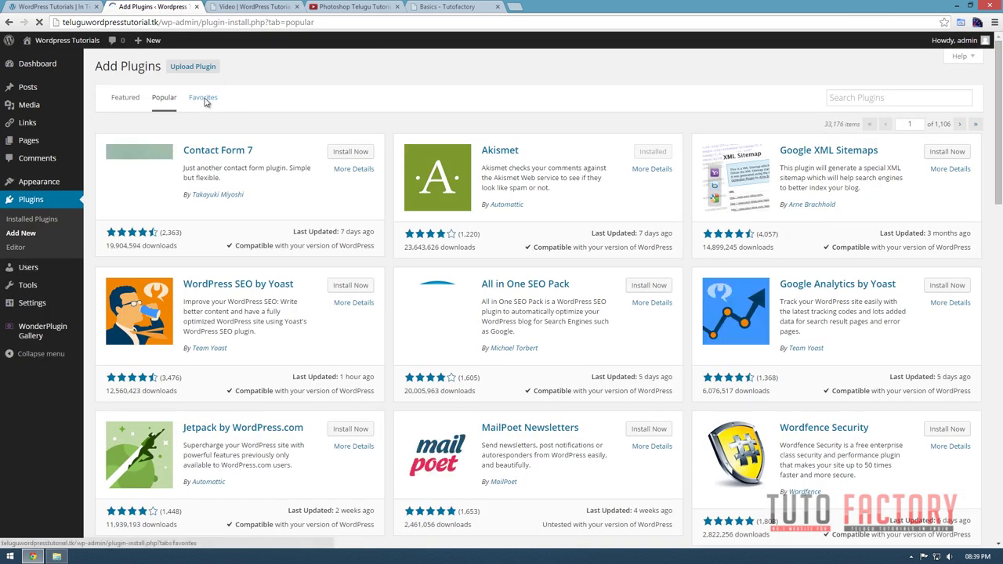
click(203, 99)
click(211, 141)
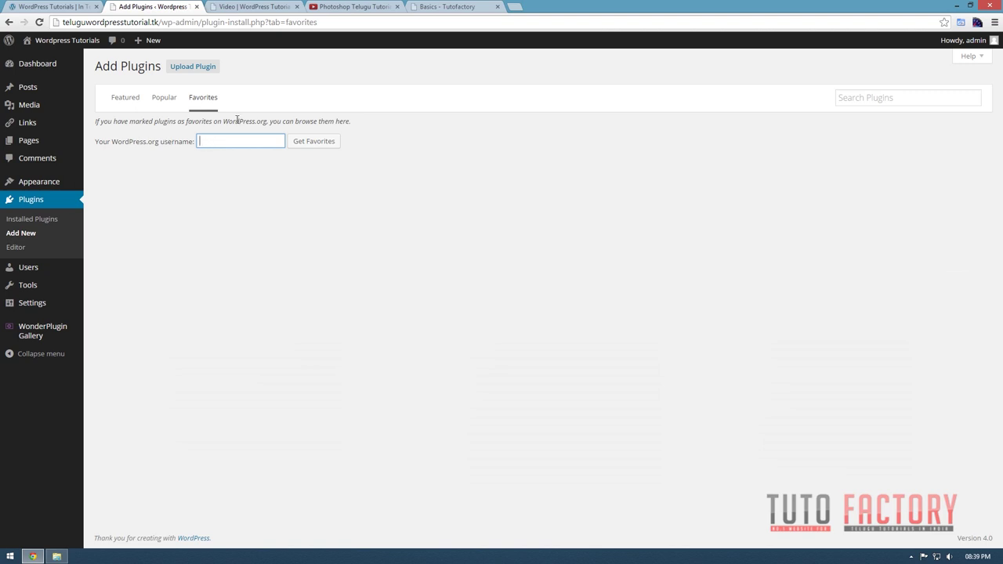
click(164, 105)
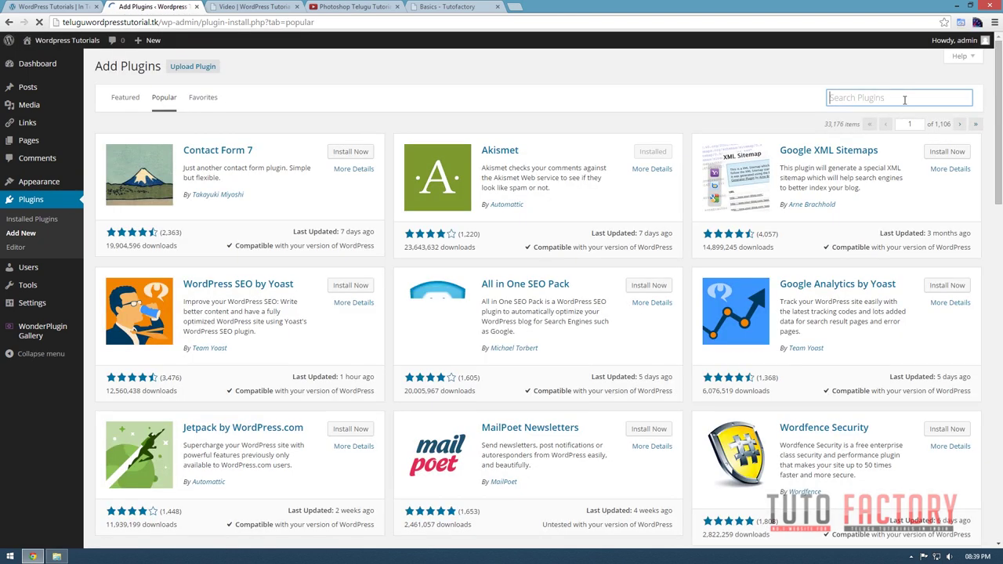
click(904, 98)
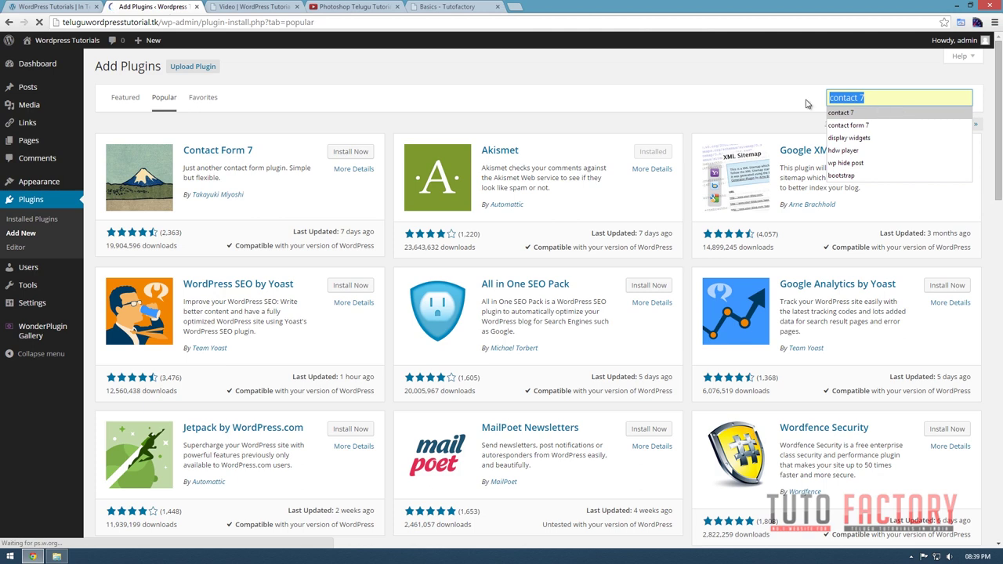
click(772, 101)
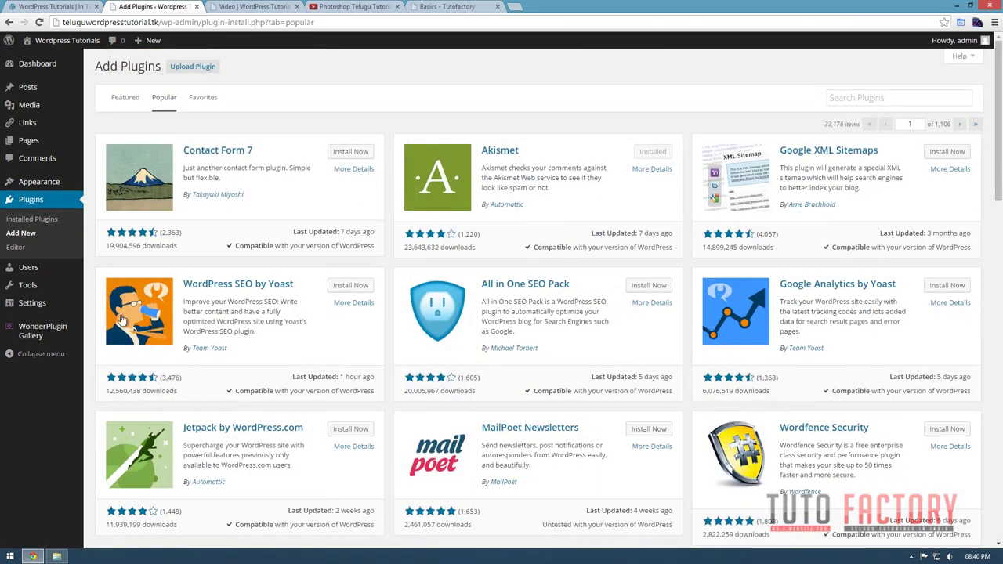
mouse_move(69, 304)
Open the example site's Contact Us page and highlight its name, email, subject and message fields.
click(52, 8)
click(729, 52)
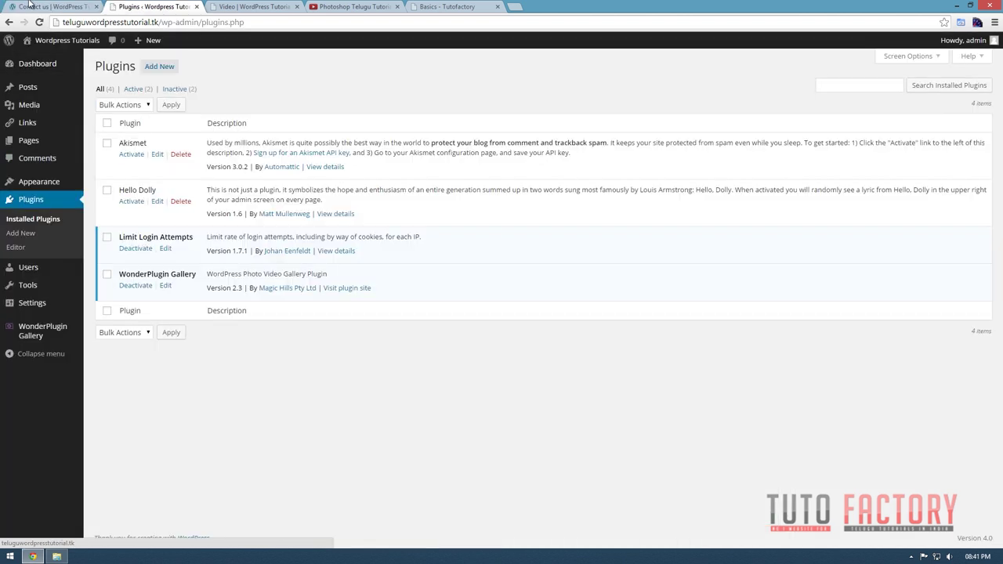
click(28, 5)
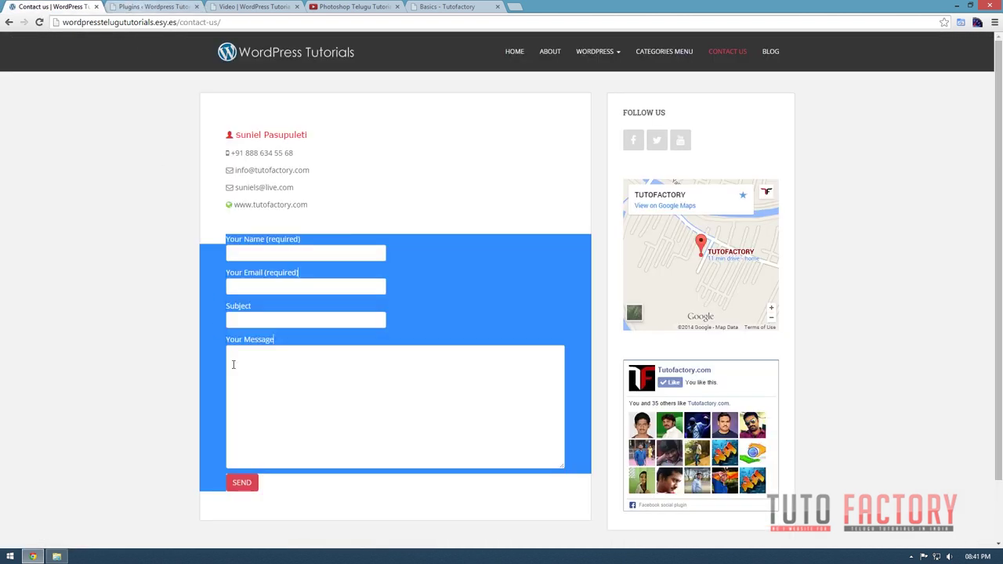
drag(227, 239, 493, 465)
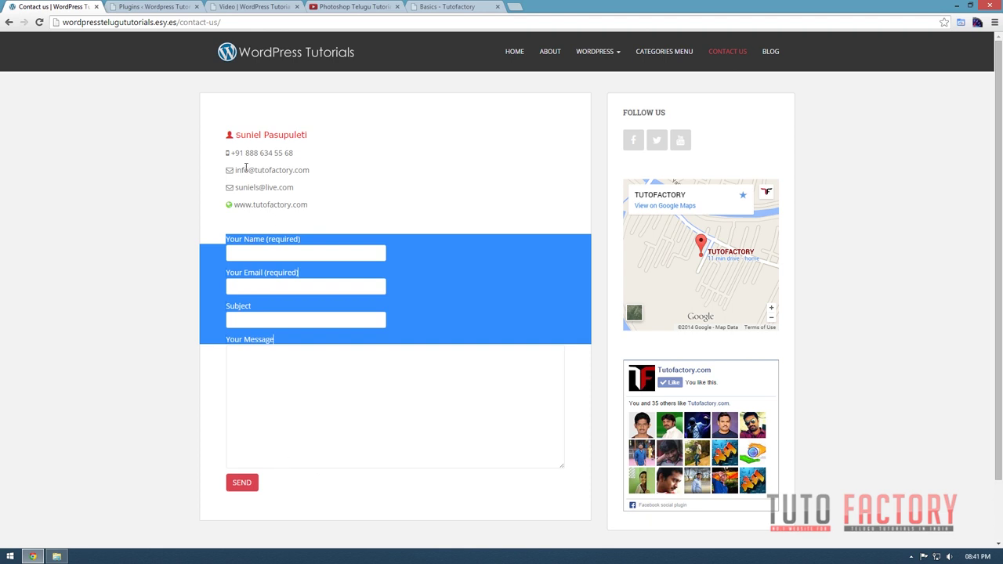
Search the plugin directory for 'contact form 7' from Plugins > Add New.
click(140, 8)
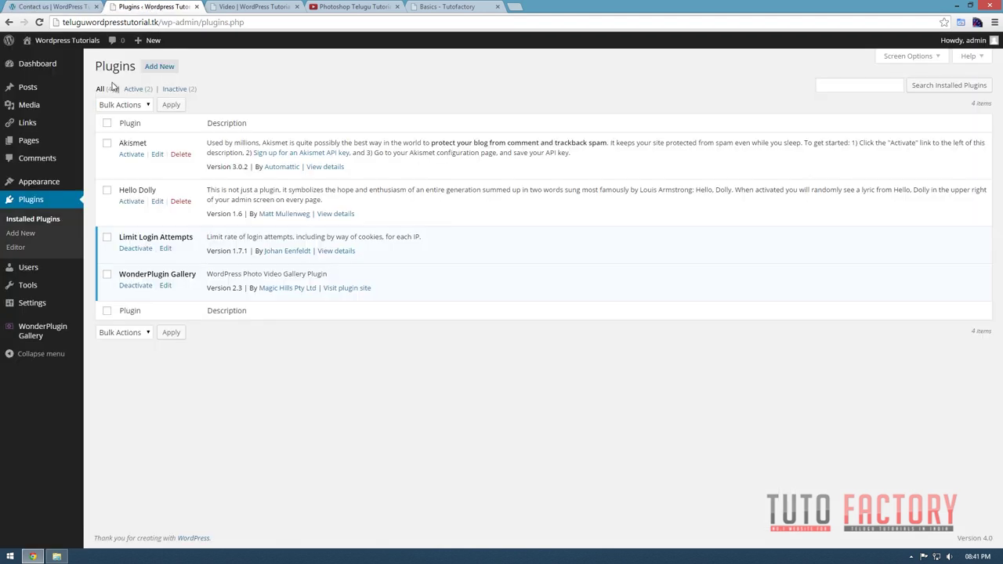
click(34, 234)
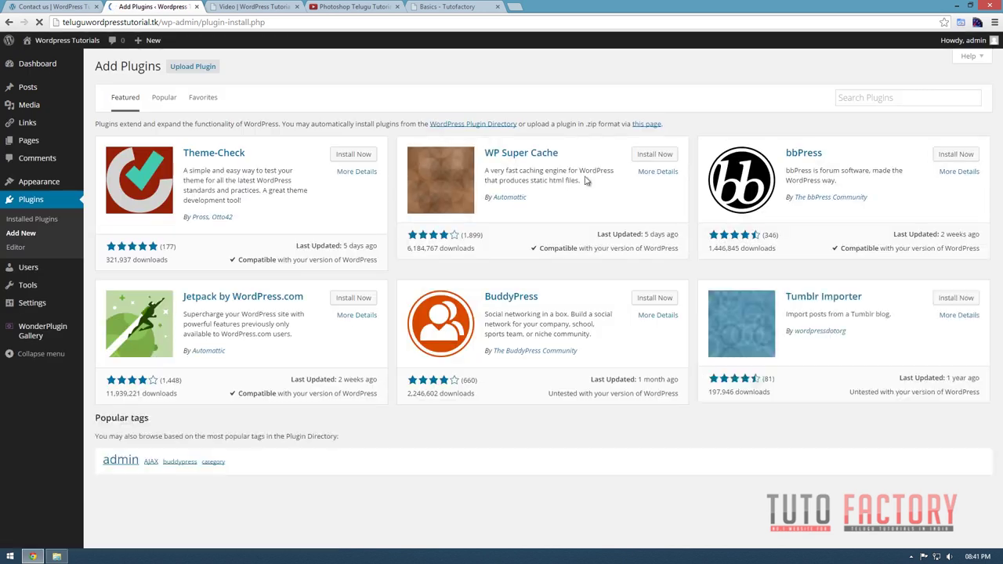
click(889, 97)
text(co)
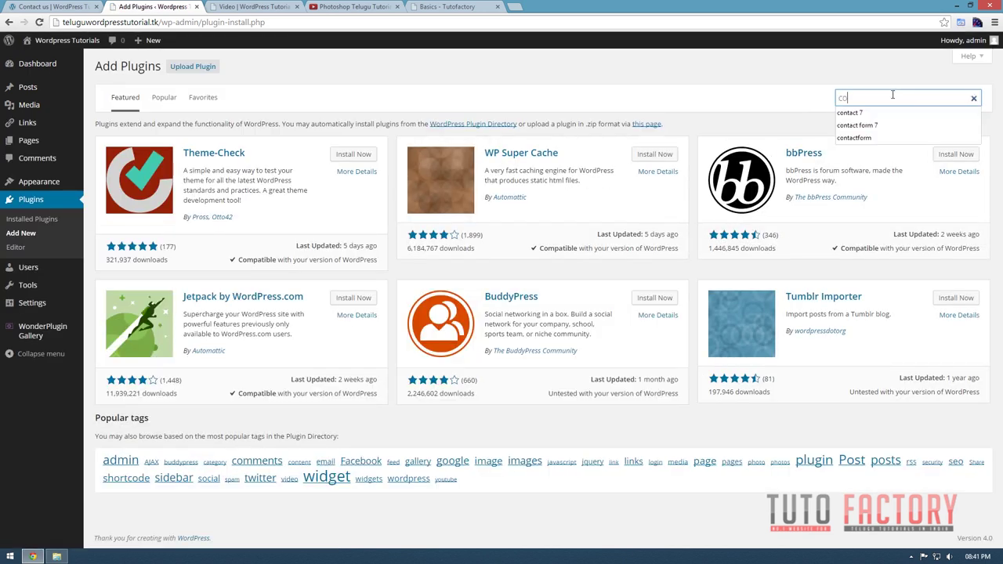
text(n)
click(862, 125)
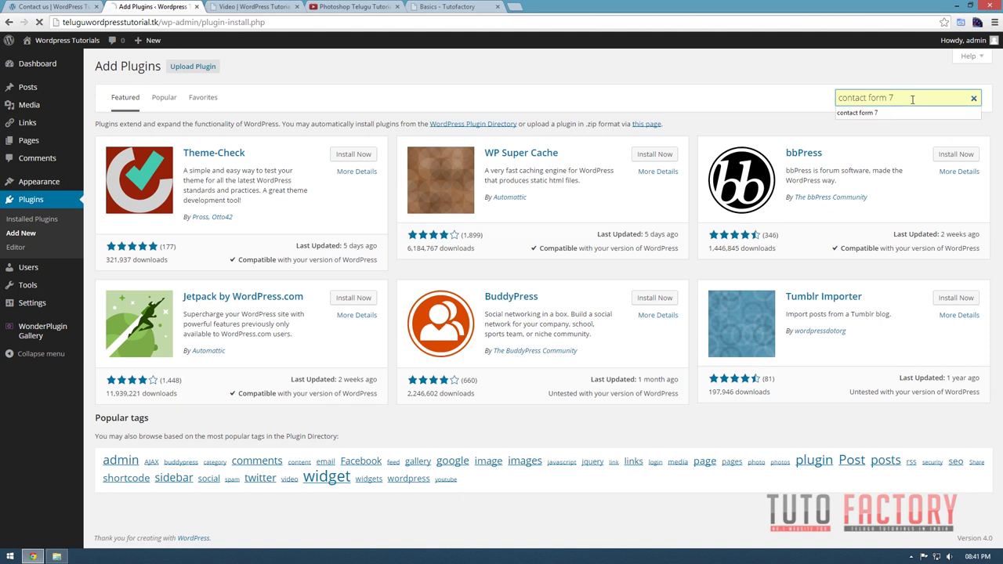
key(Return)
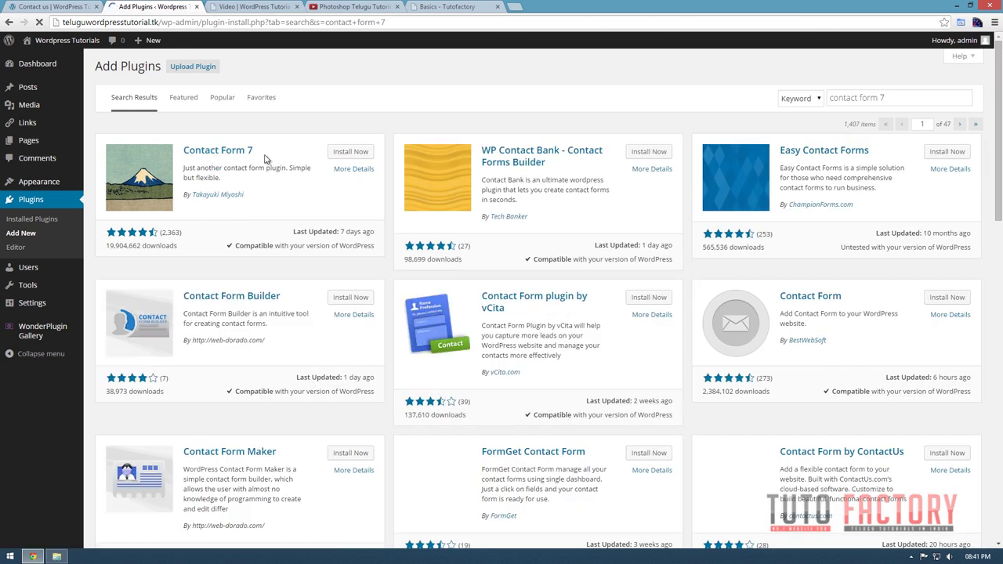
Install Contact Form 7, confirm the installation, and activate the plugin.
click(352, 156)
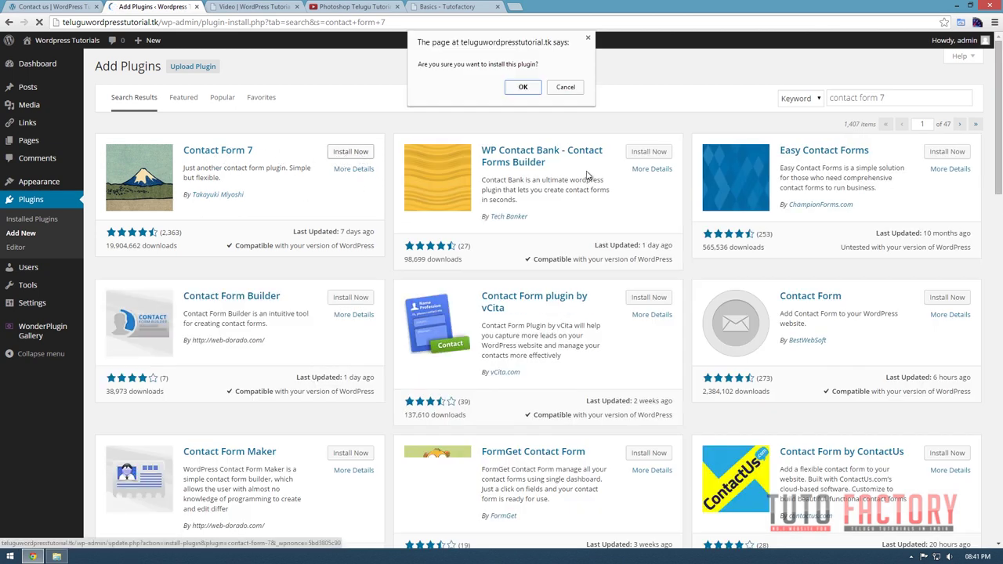
click(522, 88)
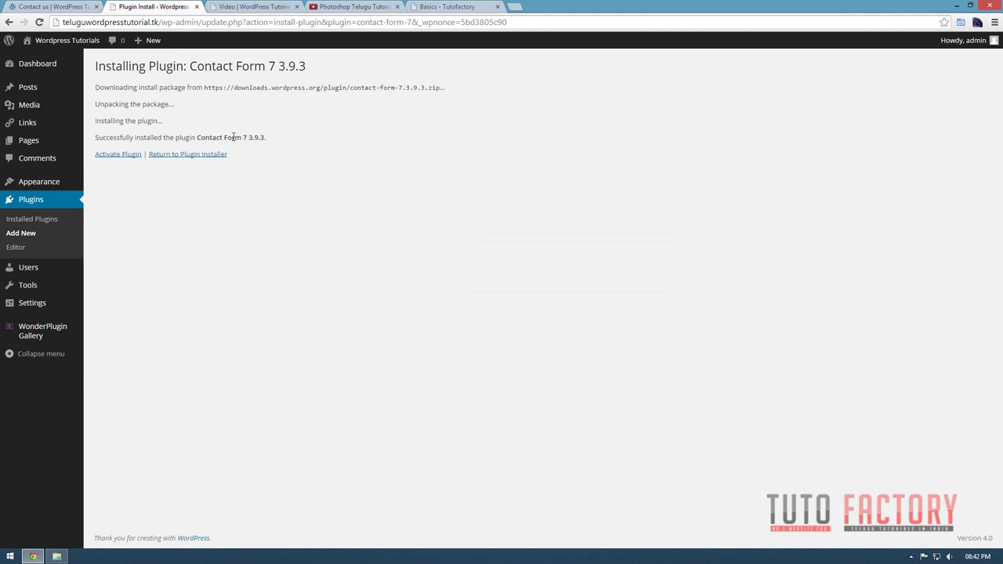
click(117, 156)
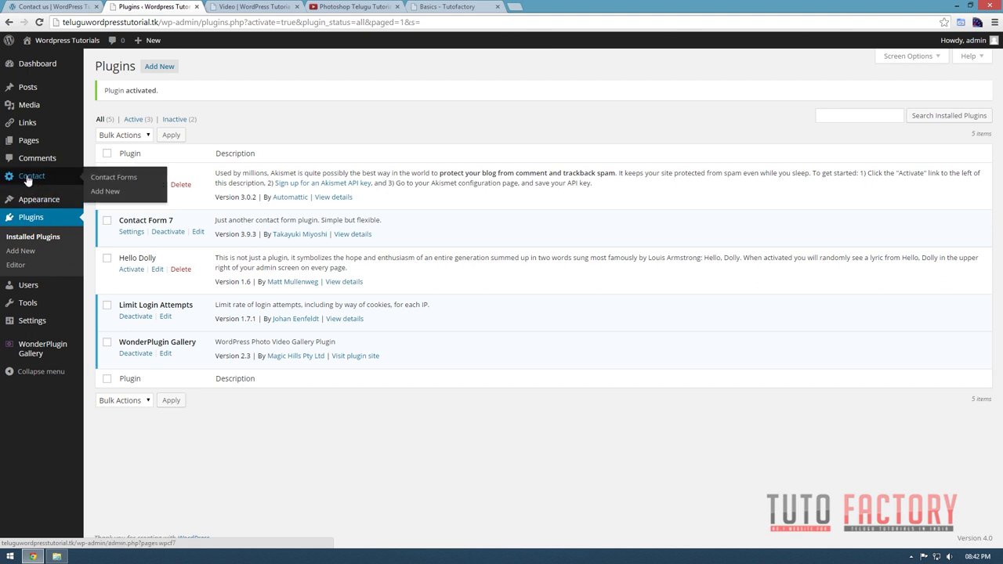
Open Contact form 1 for editing from the Contact Forms list.
click(107, 179)
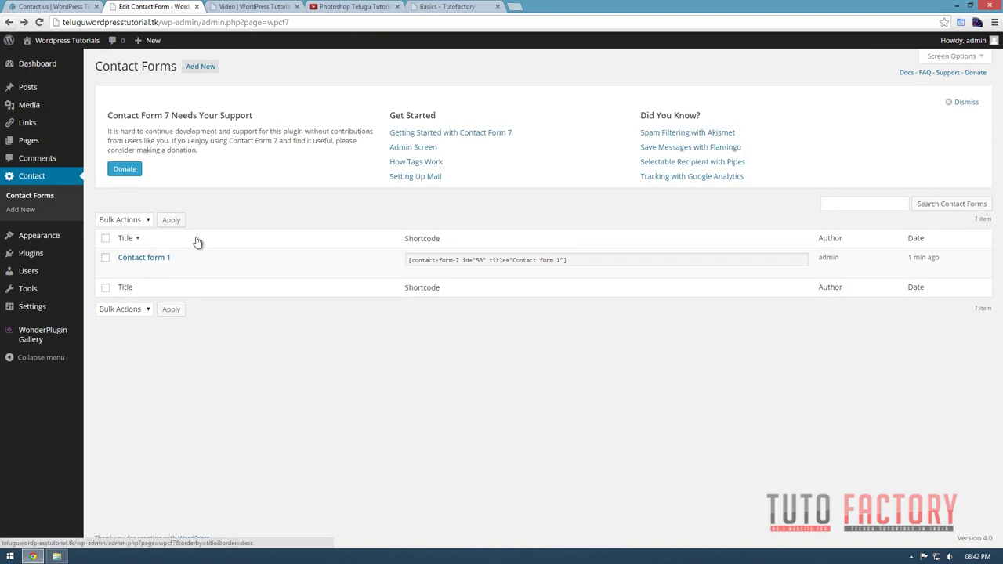
mouse_move(127, 259)
click(125, 272)
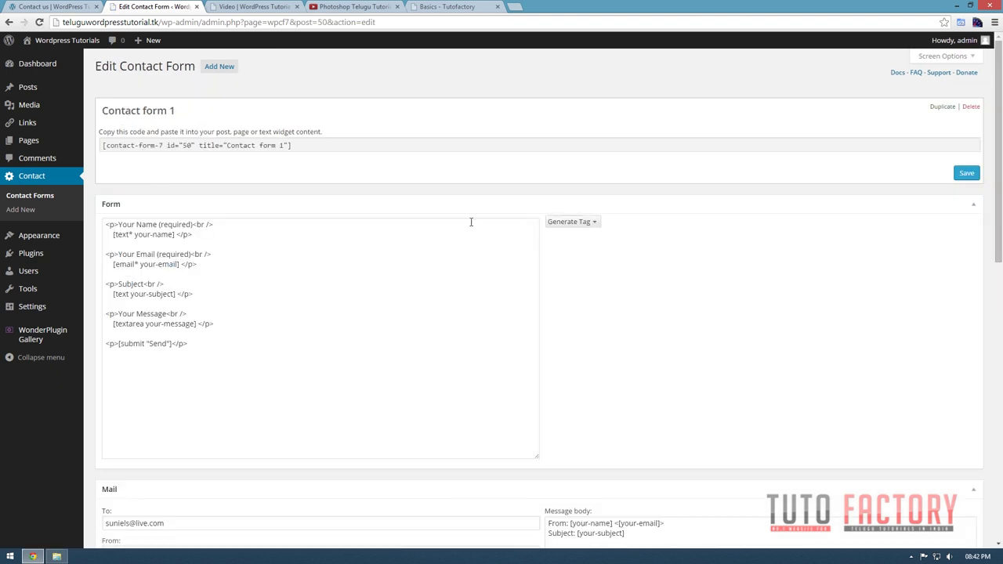
click(329, 293)
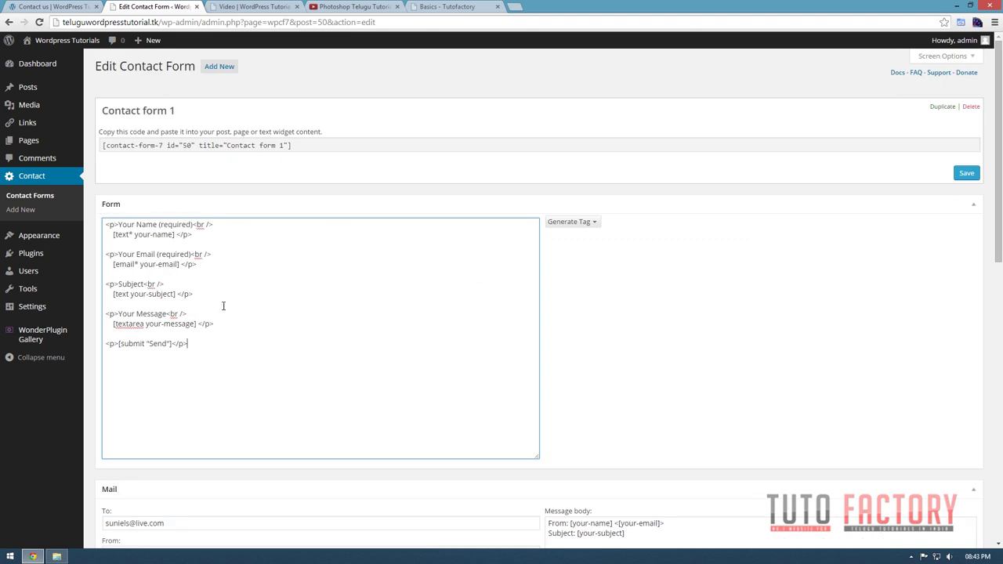
drag(198, 343, 85, 228)
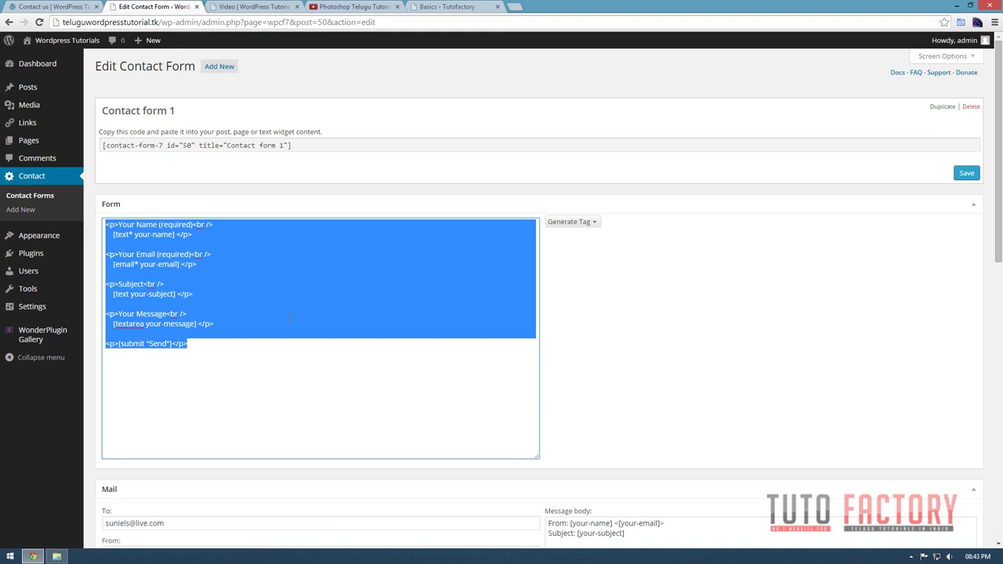
click(227, 367)
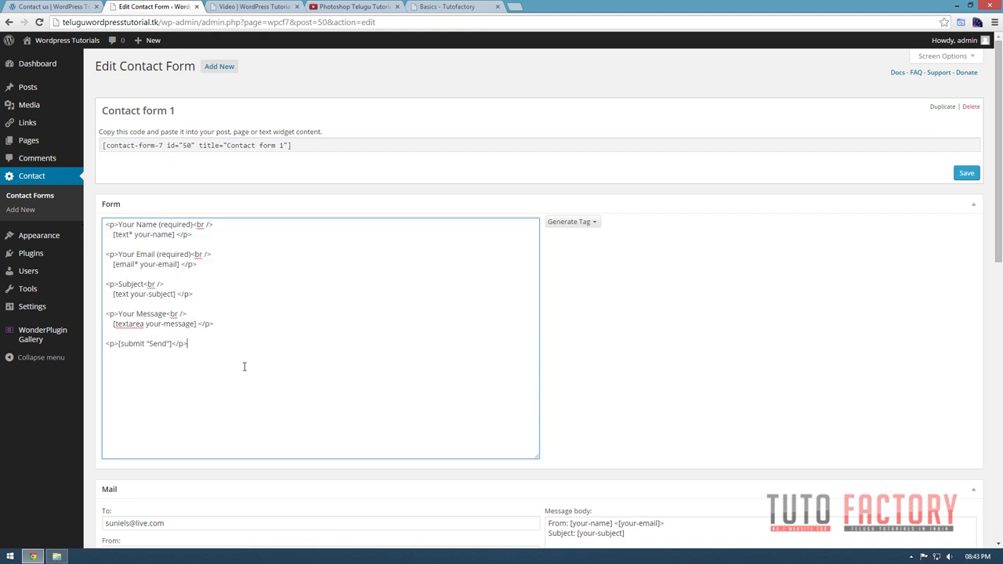
Scroll through the form code and select the two Your Name lines.
scroll(244, 366, down, 2)
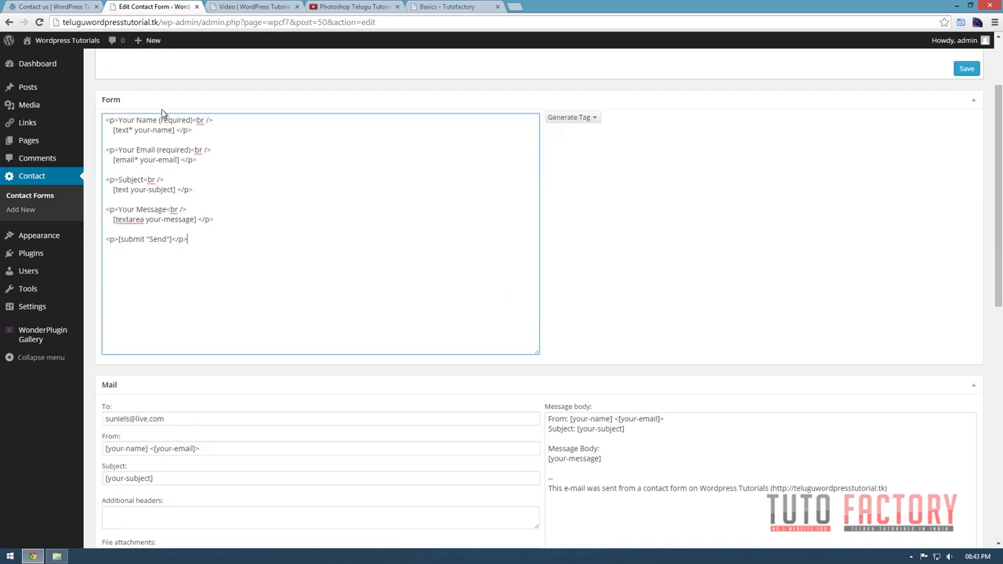
drag(214, 120, 139, 120)
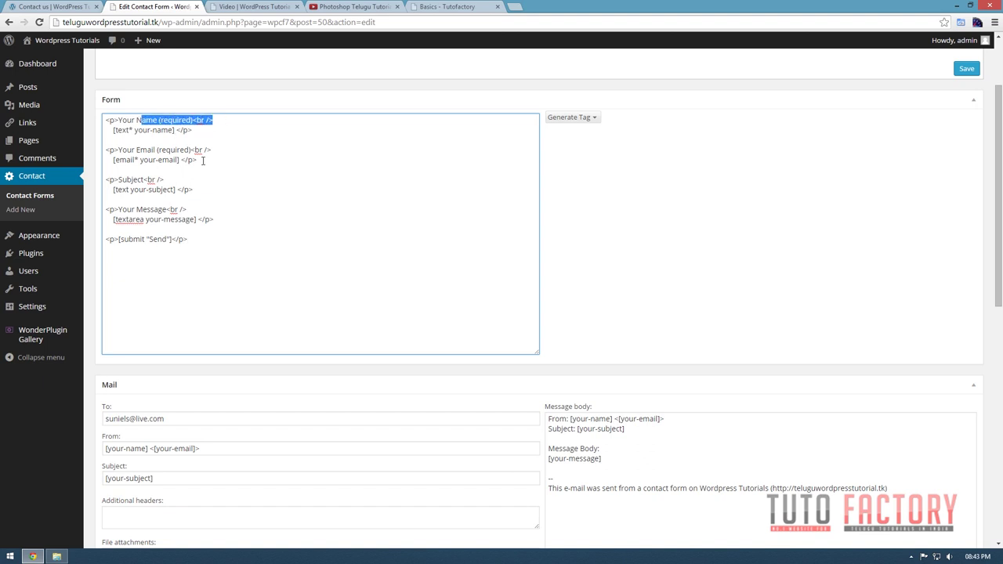
scroll(217, 242, down, 1)
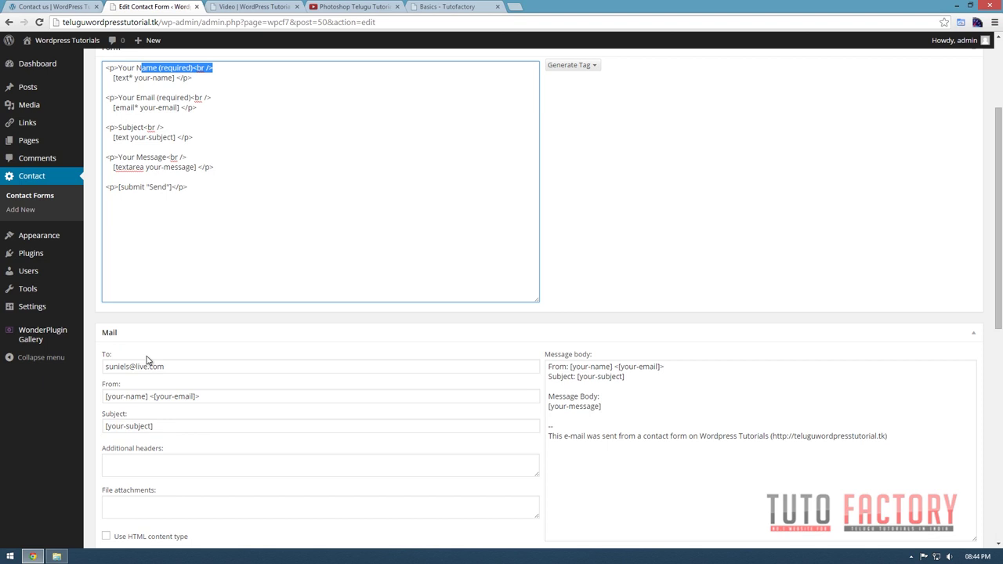
scroll(148, 324, down, 1)
scroll(258, 439, down, 4)
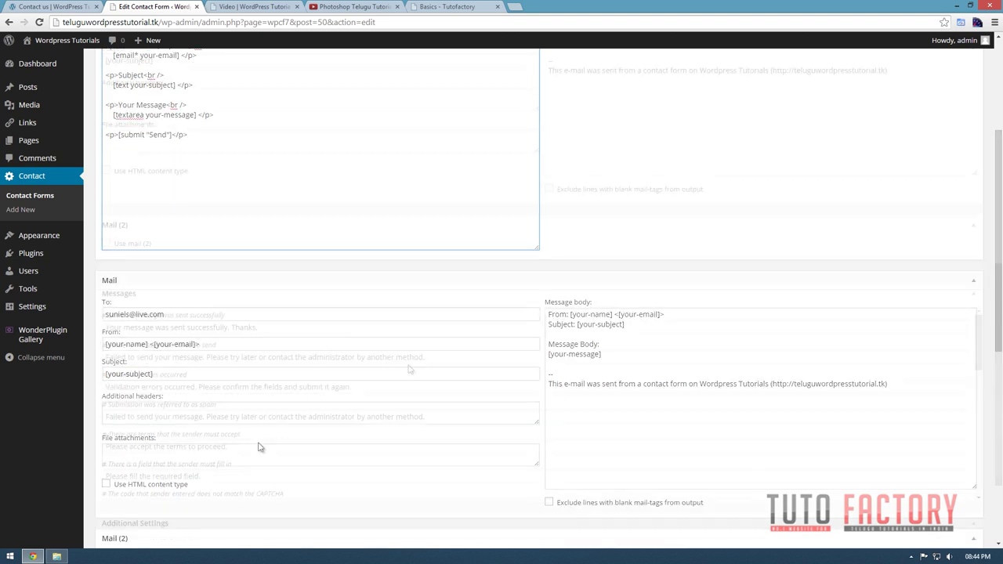
scroll(177, 416, down, 4)
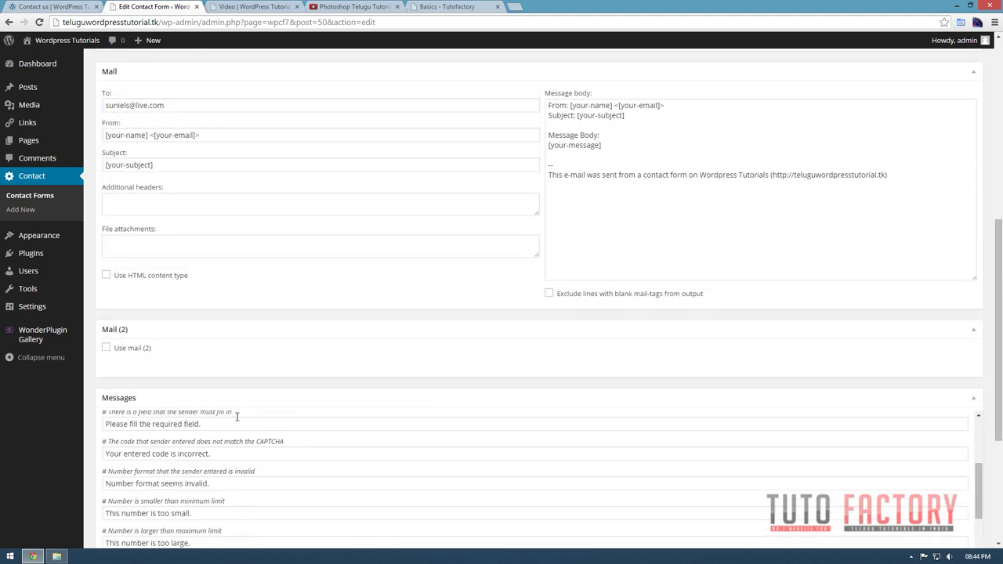
scroll(229, 413, down, 8)
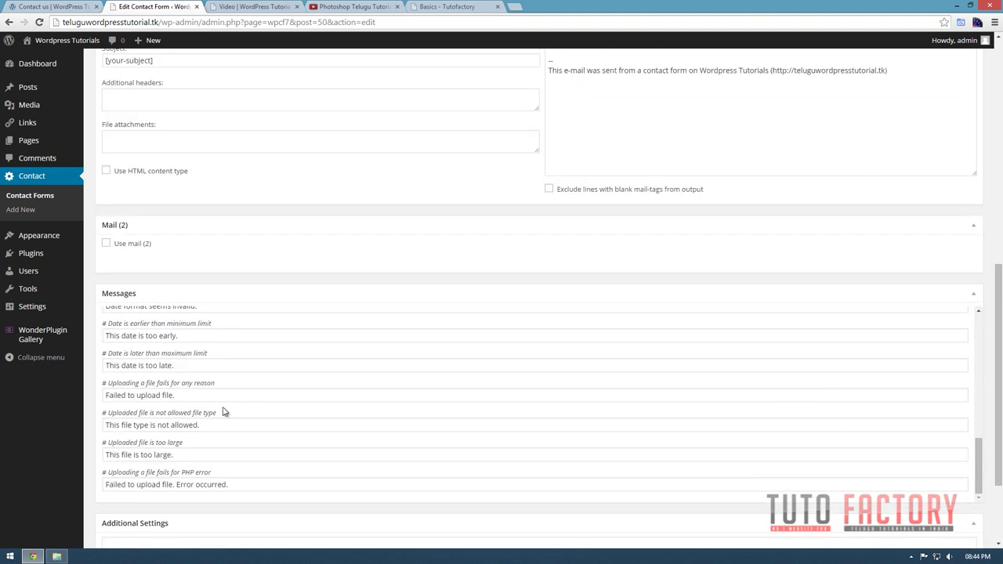
scroll(230, 414, up, 15)
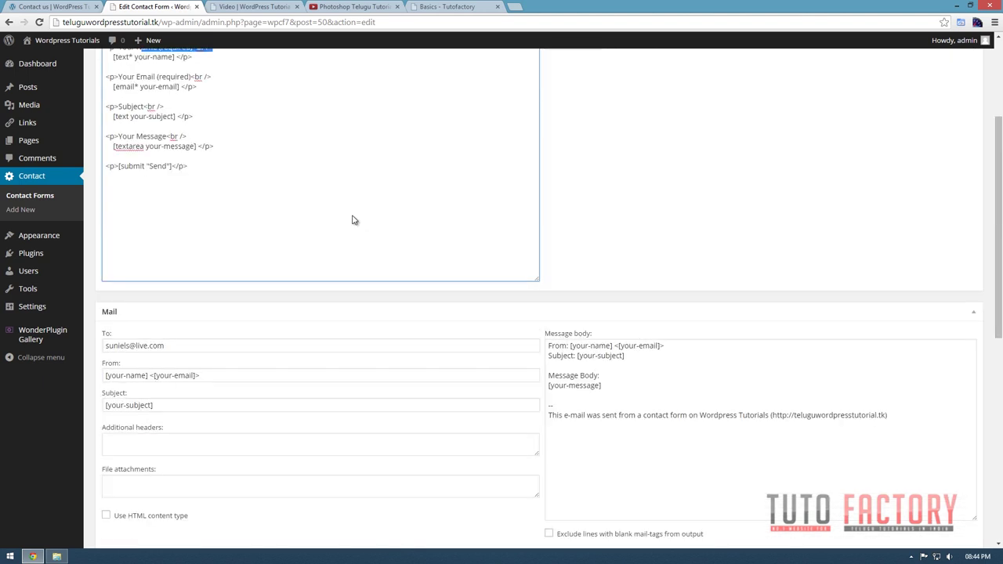
click(203, 236)
drag(199, 237, 107, 225)
key(ctrl+c)
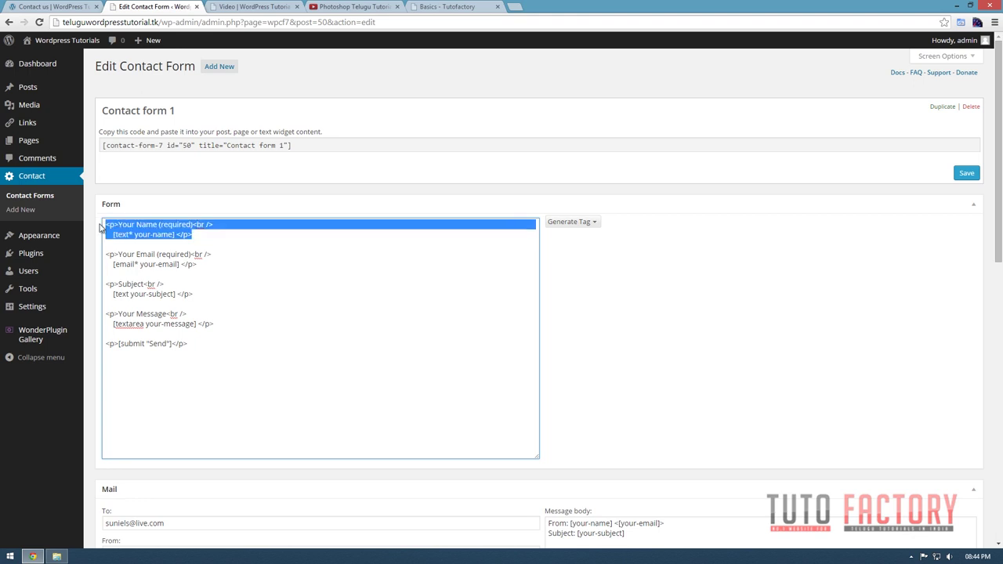
Paste the copied lines after the email field and relabel them 'Mobile number'.
scroll(182, 282, down, 1)
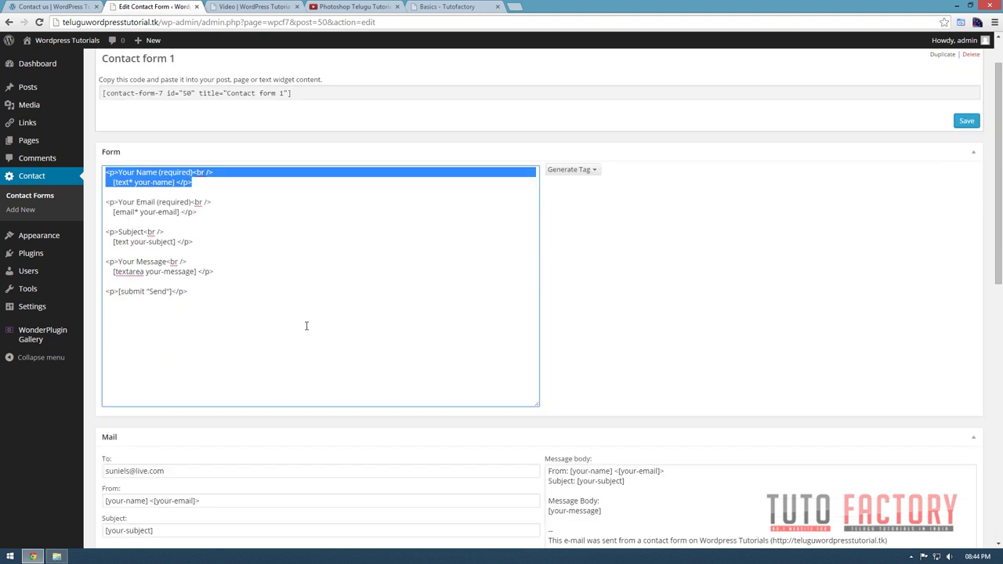
click(202, 216)
key(Return)
key(Return)
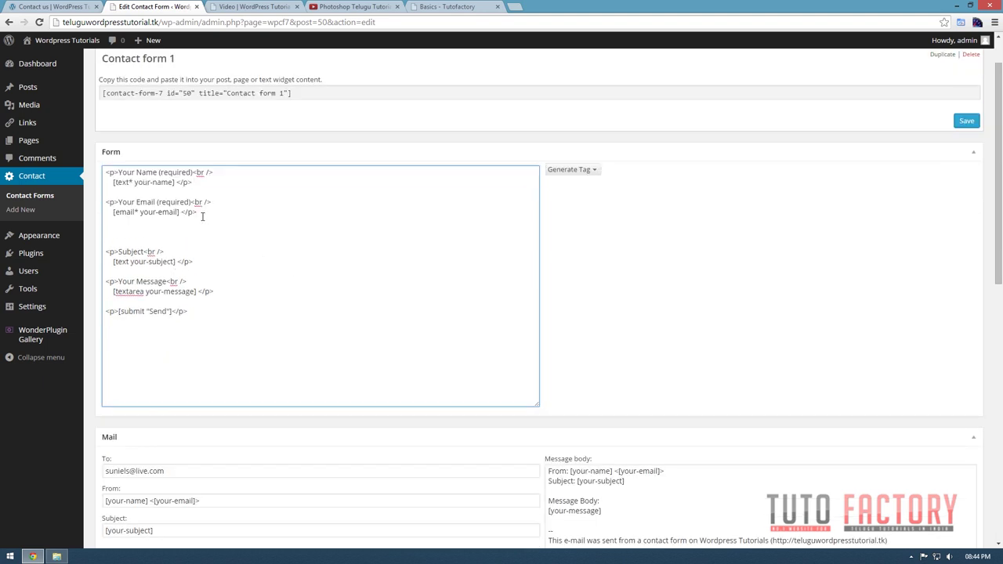
key(ctrl+v)
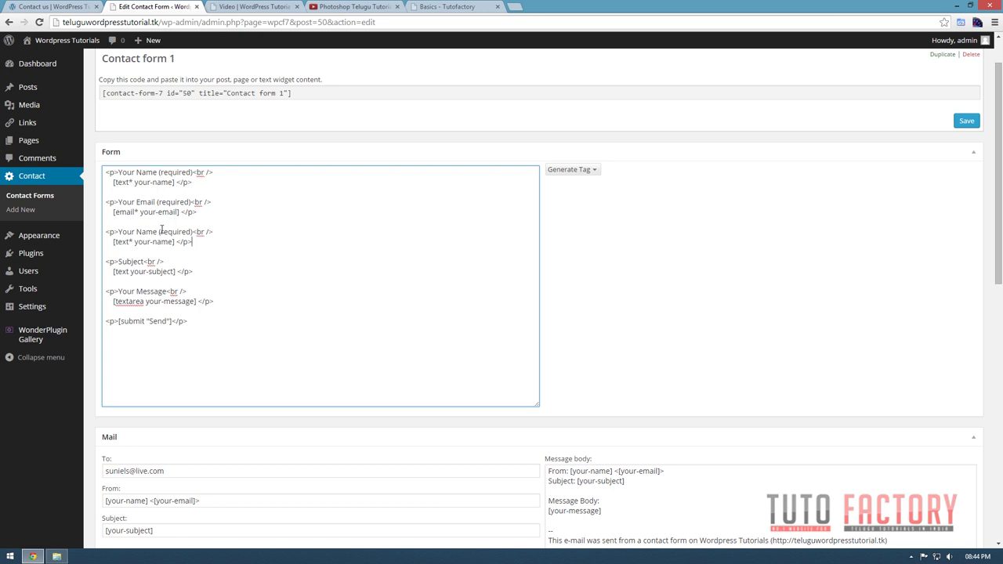
drag(158, 231, 122, 231)
text(Movbi)
key(BackSpace)
key(BackSpace)
key(BackSpace)
text(bile number)
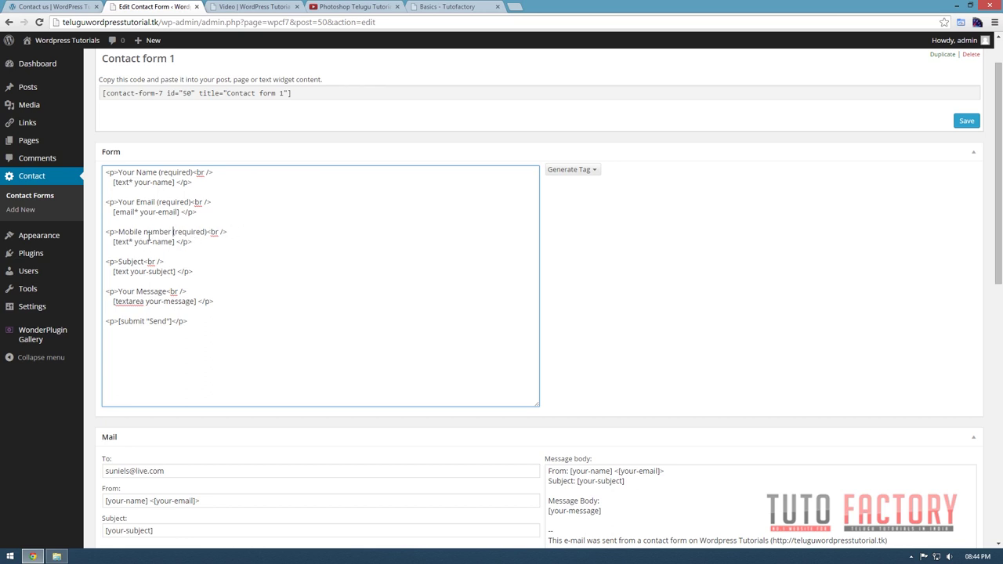
Change the field name to 'Mobile Number', giving [text* Mobile Number ], and review it.
drag(136, 241, 165, 241)
text(Mobile Number)
drag(206, 232, 191, 232)
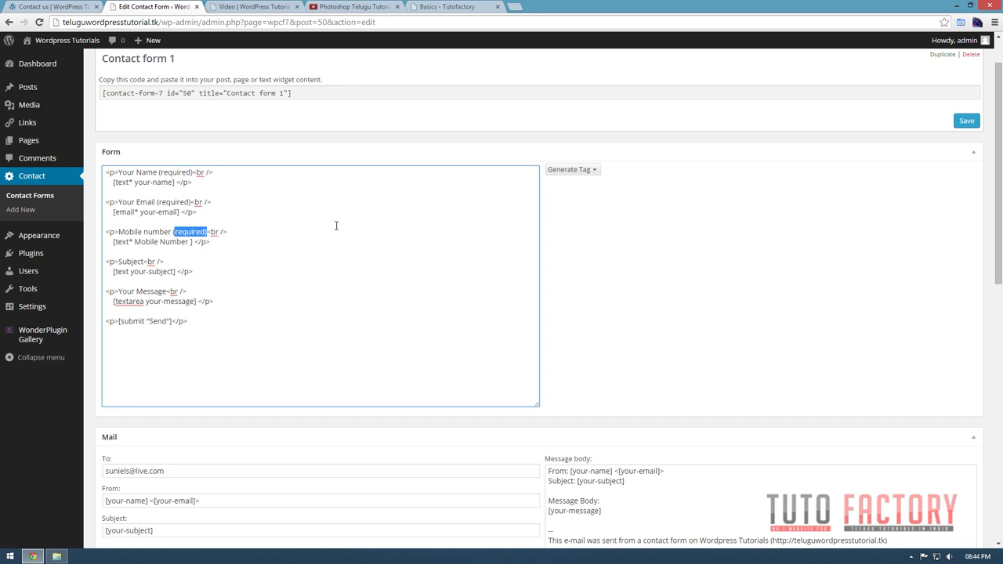
key(ctrl+End)
scroll(189, 226, up, 1)
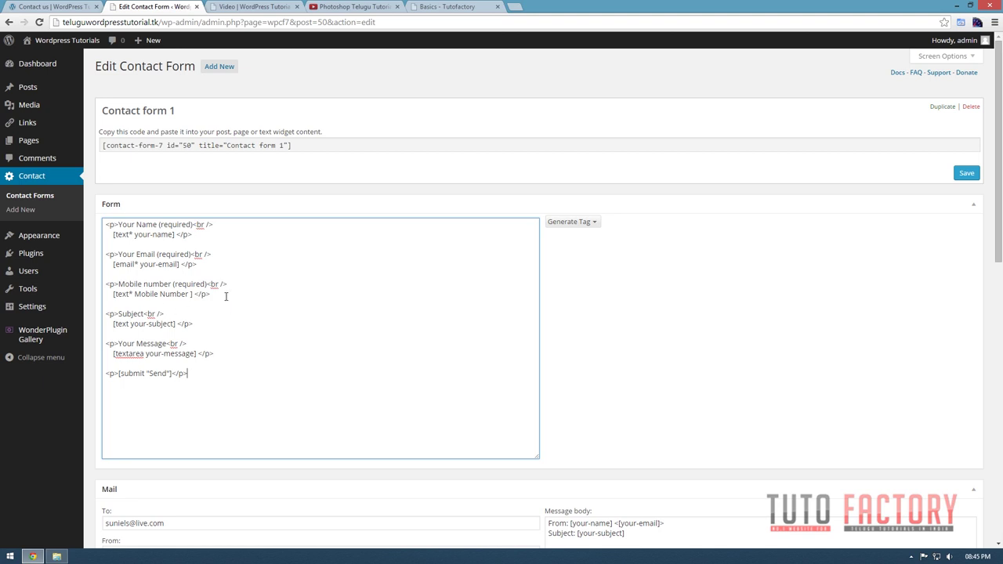
drag(222, 294, 104, 284)
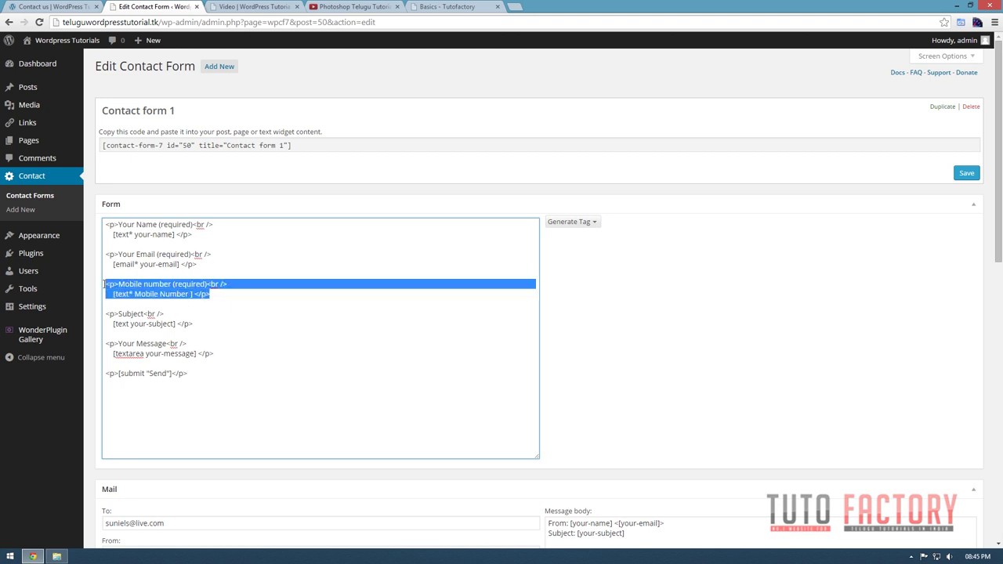
click(241, 318)
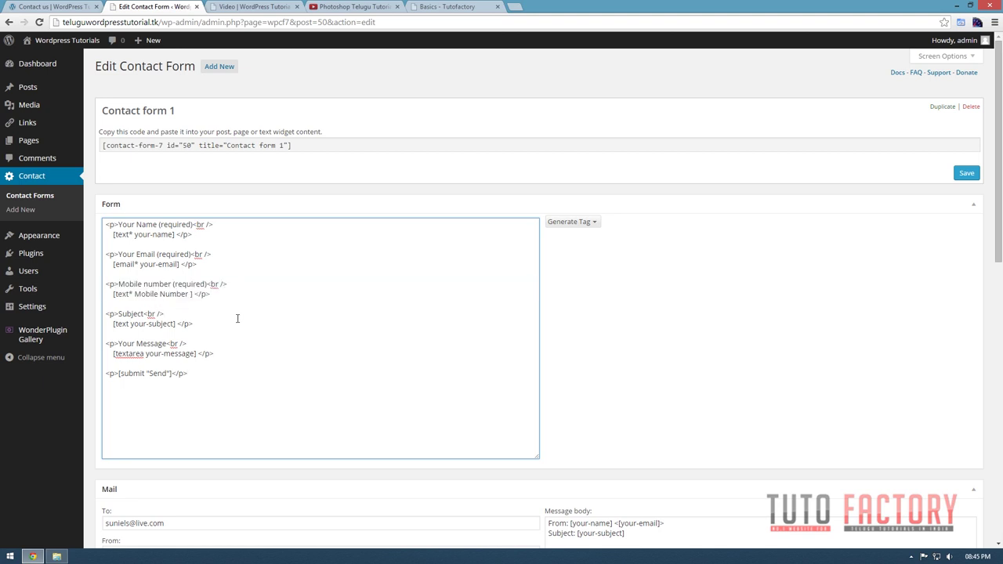
scroll(233, 297, down, 2)
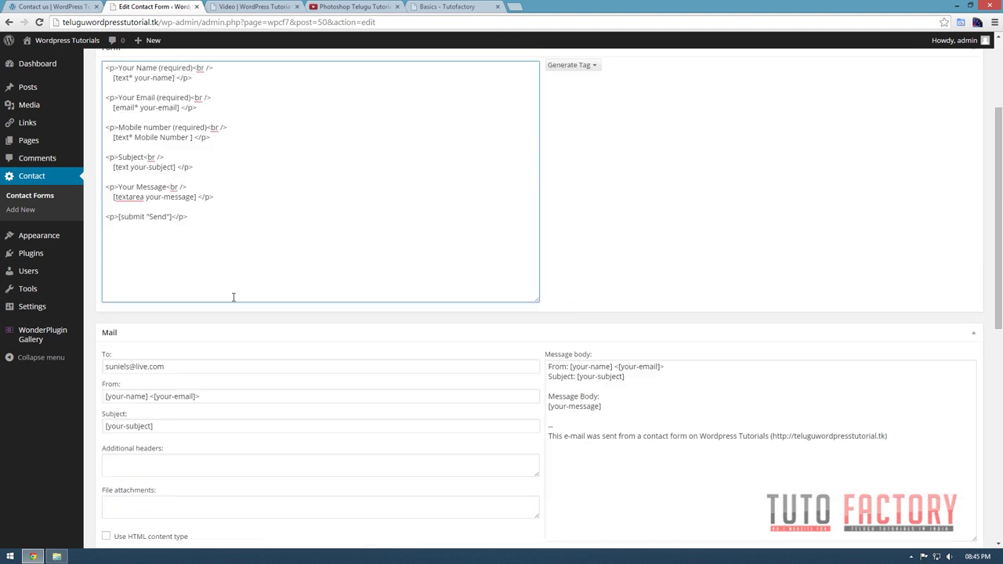
scroll(745, 235, up, 2)
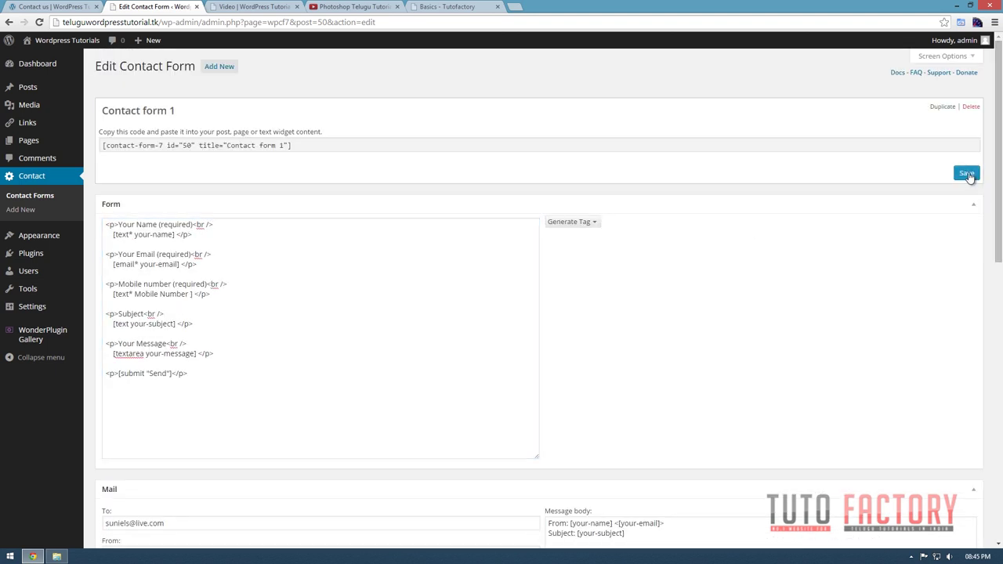
Save Contact form 1 with its new Mobile number field.
click(966, 174)
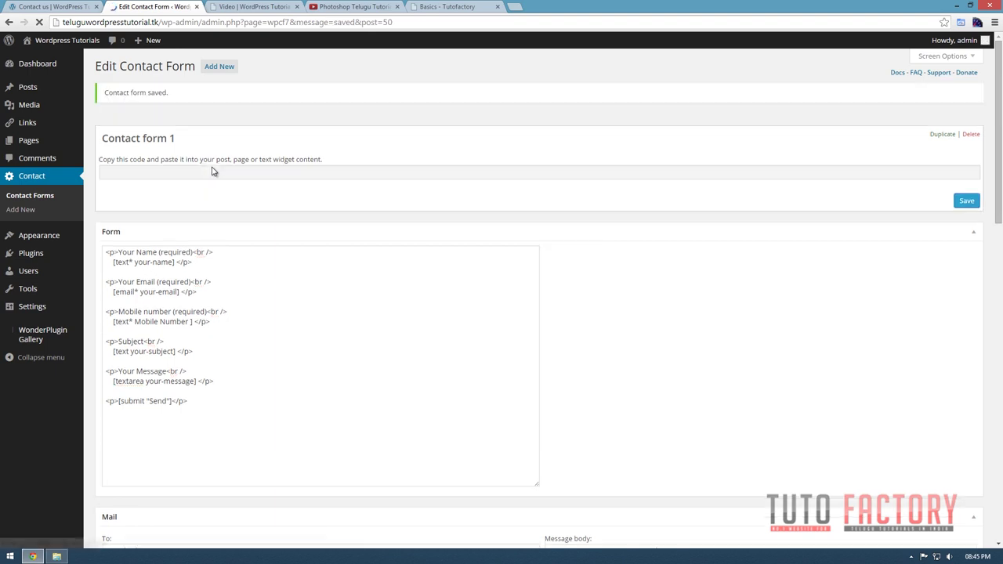
scroll(243, 319, down, 3)
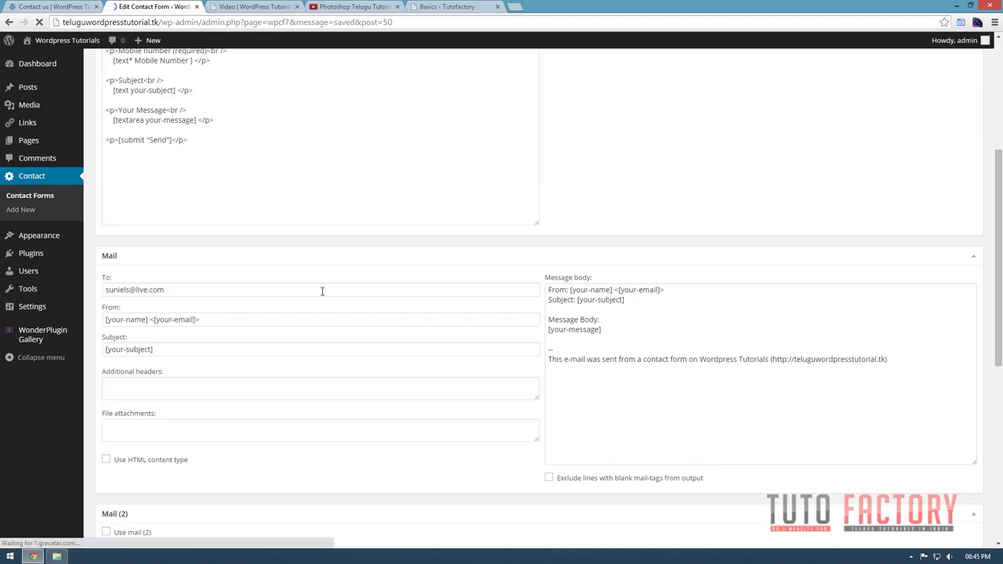
scroll(321, 291, up, 3)
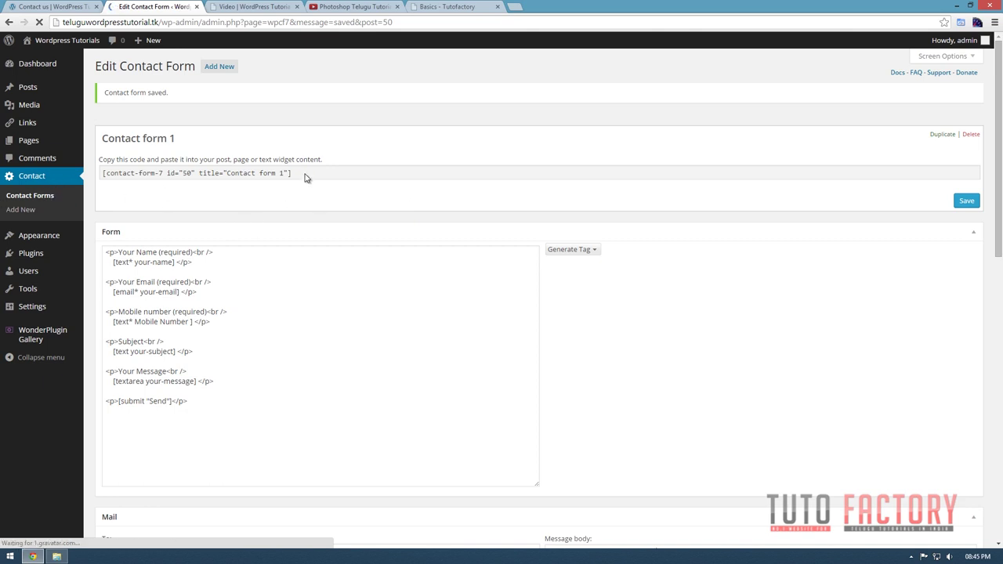
click(284, 343)
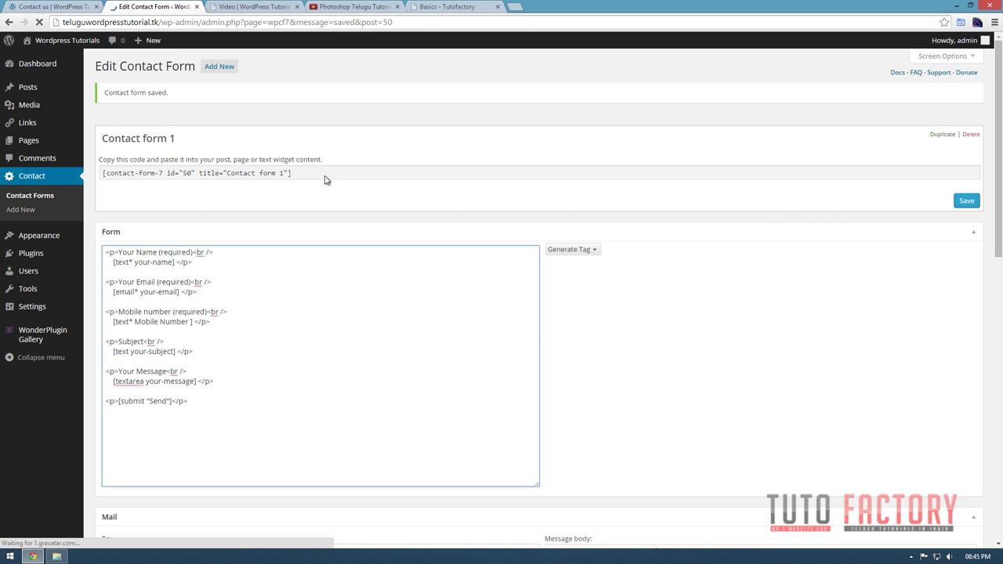
click(365, 194)
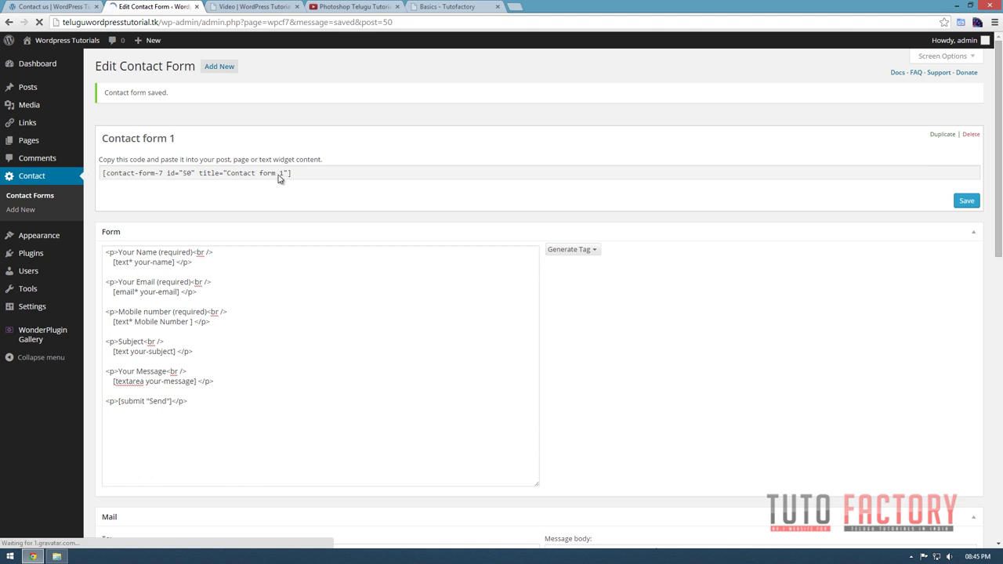
Paste the [contact-form-7 id="50"] shortcode into the Contact Us page, update it, and view the live site.
click(306, 173)
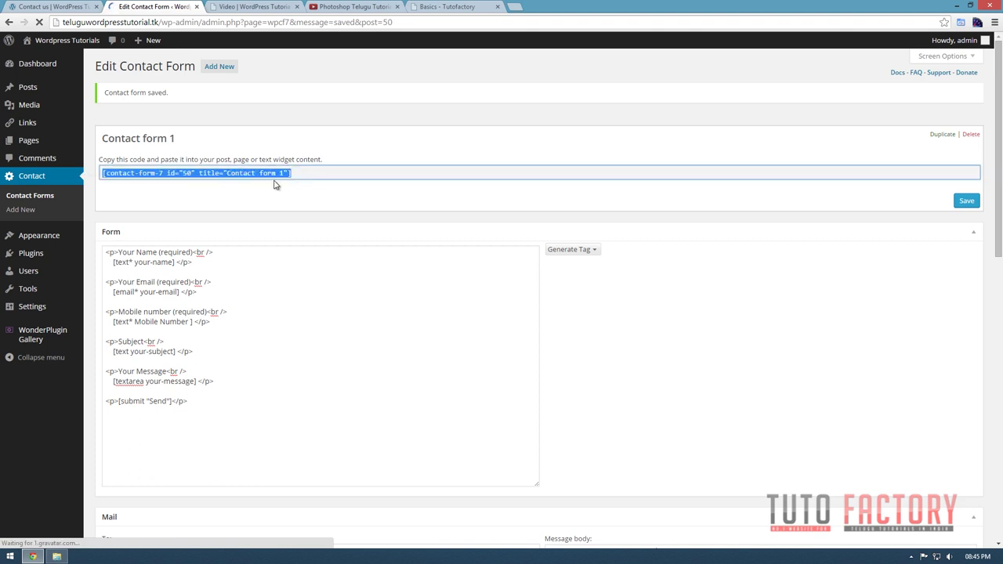
click(56, 139)
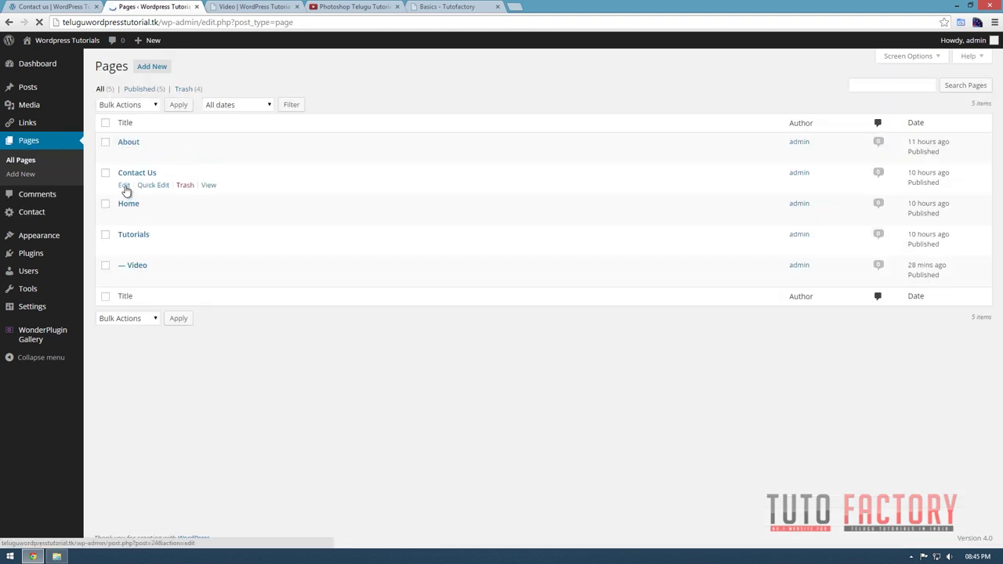
click(136, 174)
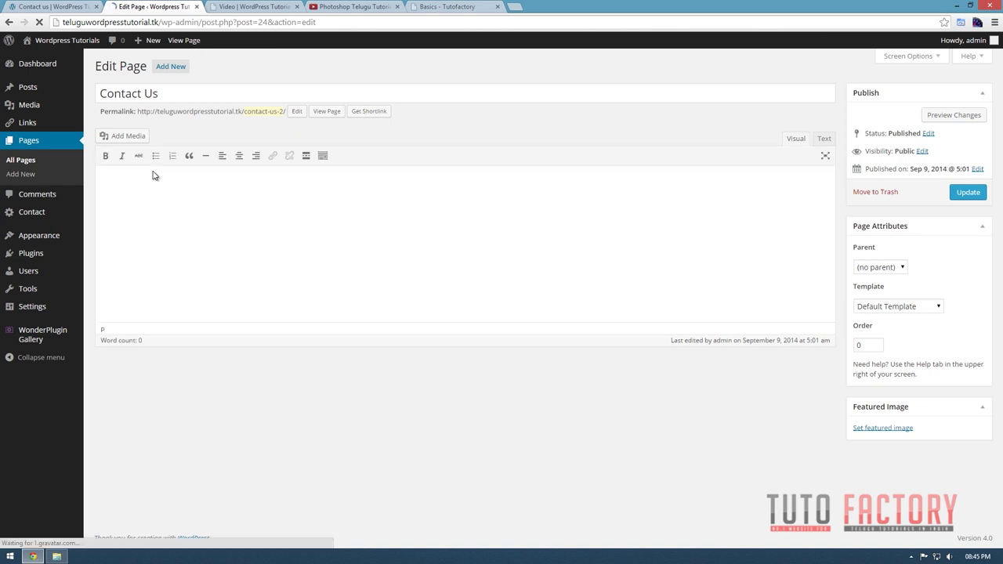
text([contact-form-7 id="34" title="Contact form 1"])
click(965, 193)
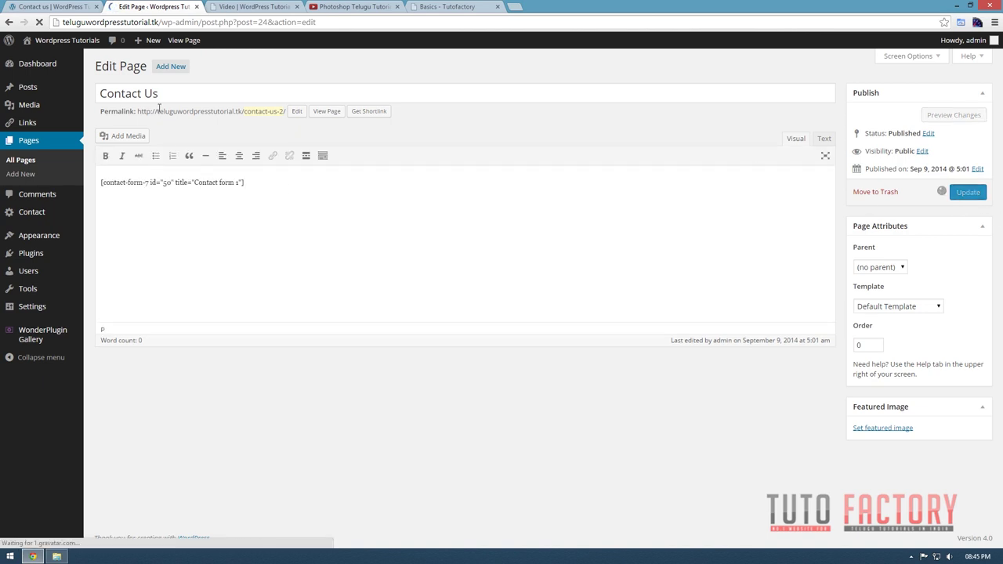
key(ctrl+Tab)
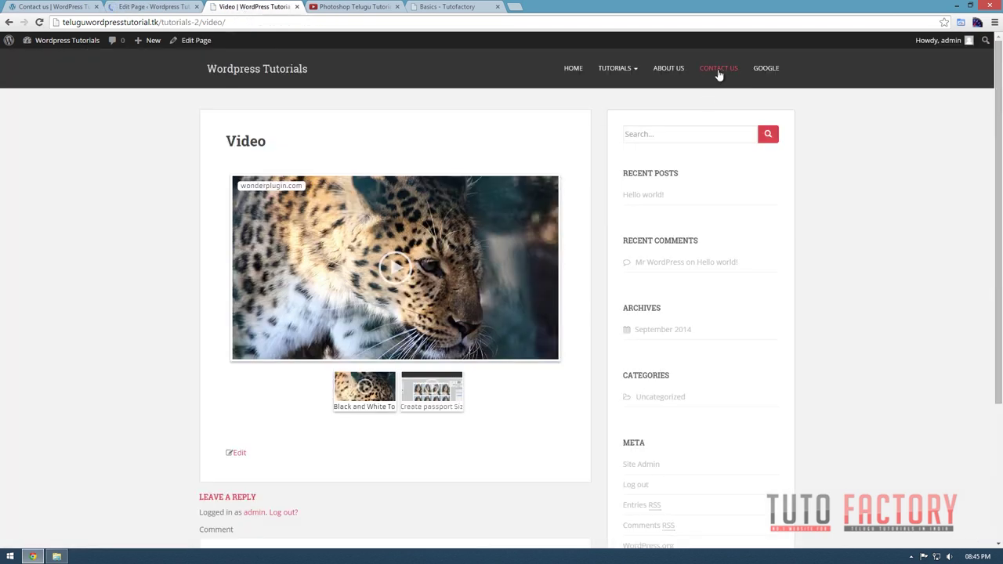
Open the Contact Us page and check its Mobile number (required) field.
click(717, 69)
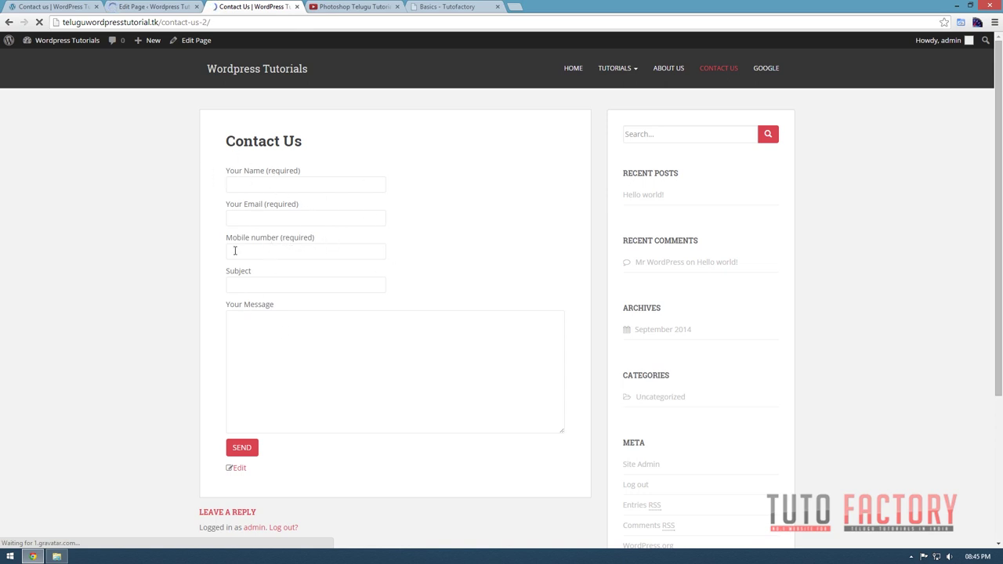
drag(227, 242, 336, 240)
click(365, 319)
Fill in a name, email address, mobile number, subject 'Testing' and a message, then send the form.
click(267, 185)
text(suniel)
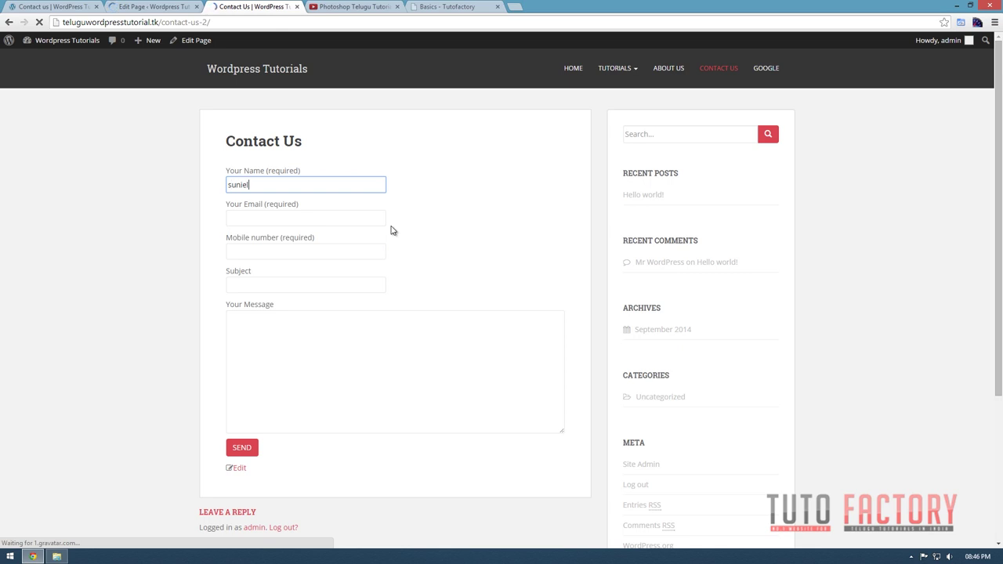
key(Tab)
key(Tab)
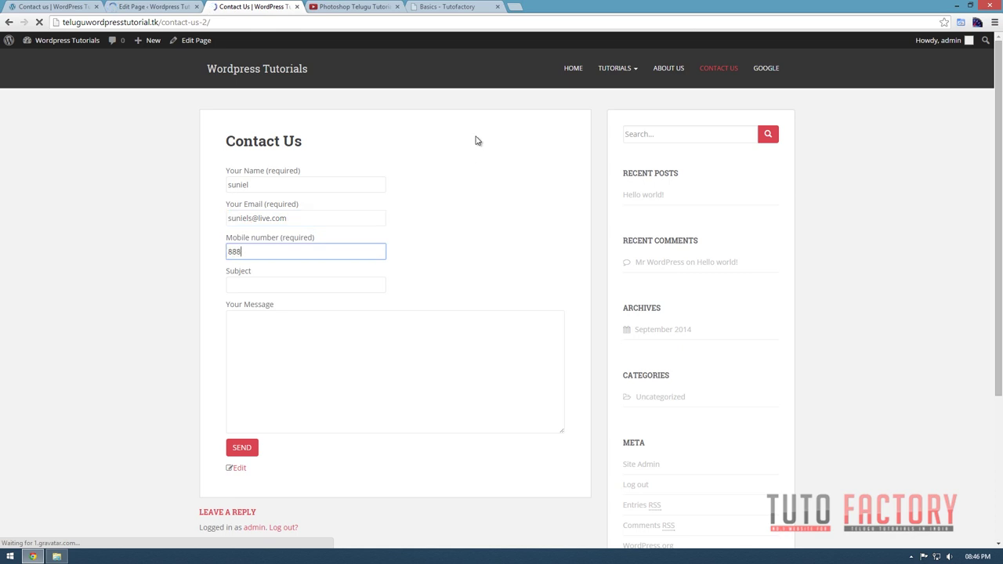
key(Tab)
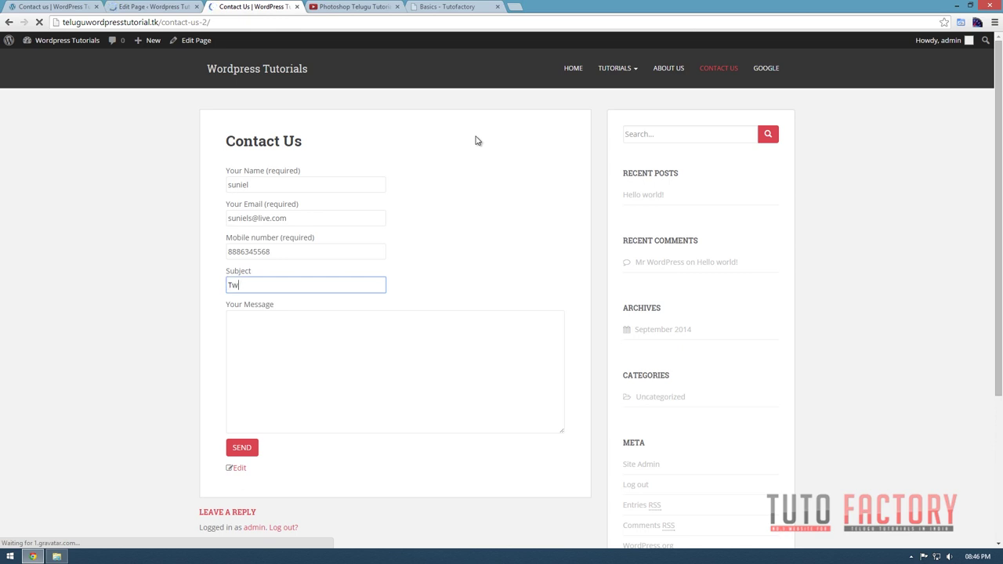
text(Testing)
key(Tab)
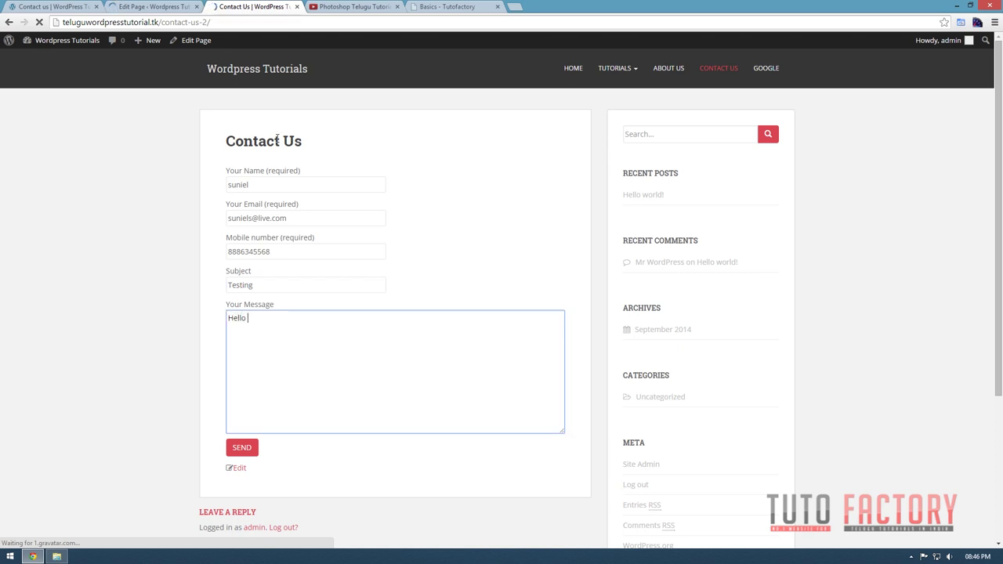
drag(277, 139, 27, 89)
click(242, 448)
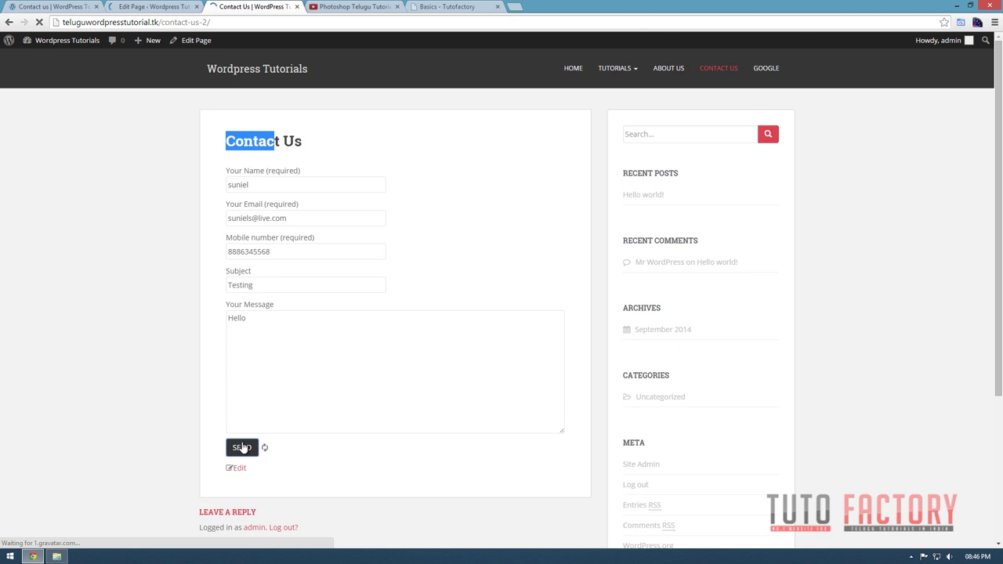
Check the message-sent confirmation notice below the form.
scroll(298, 352, down, 1)
click(249, 377)
drag(249, 377, 409, 375)
click(336, 303)
scroll(343, 279, up, 1)
Resubmit the contact form with only a name filled in.
click(267, 186)
text(s)
click(251, 217)
click(245, 446)
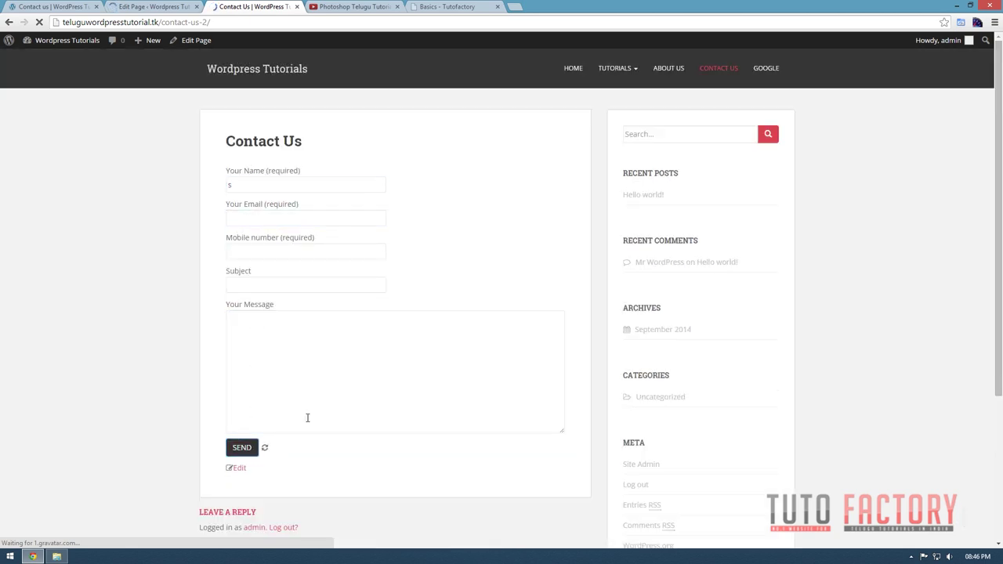
scroll(324, 358, down, 1)
Review the 'Please fill the required field' errors on Email and Mobile, then switch to the Outlook.com inbox.
drag(238, 453, 505, 462)
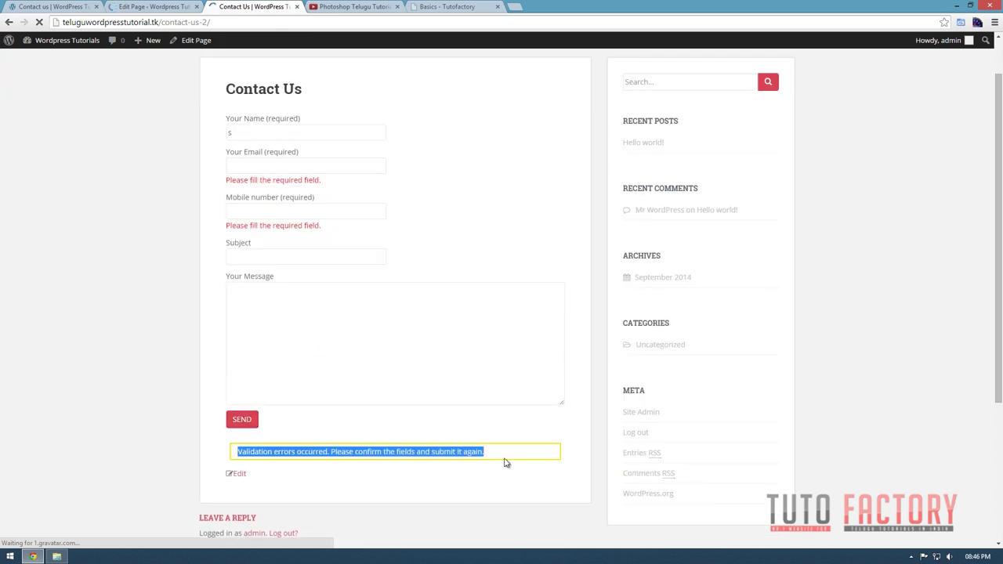
click(273, 206)
click(266, 163)
click(284, 208)
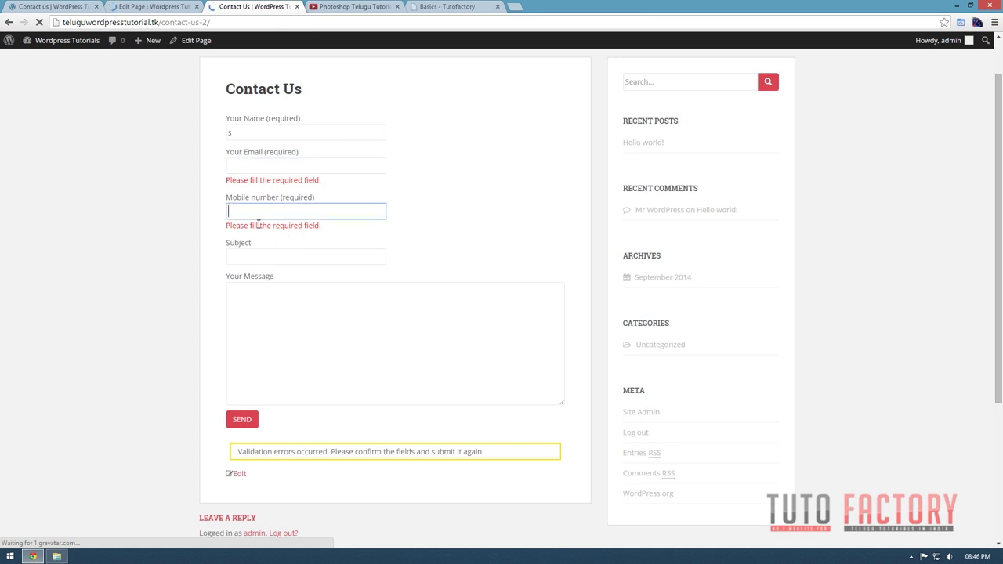
scroll(325, 233, up, 1)
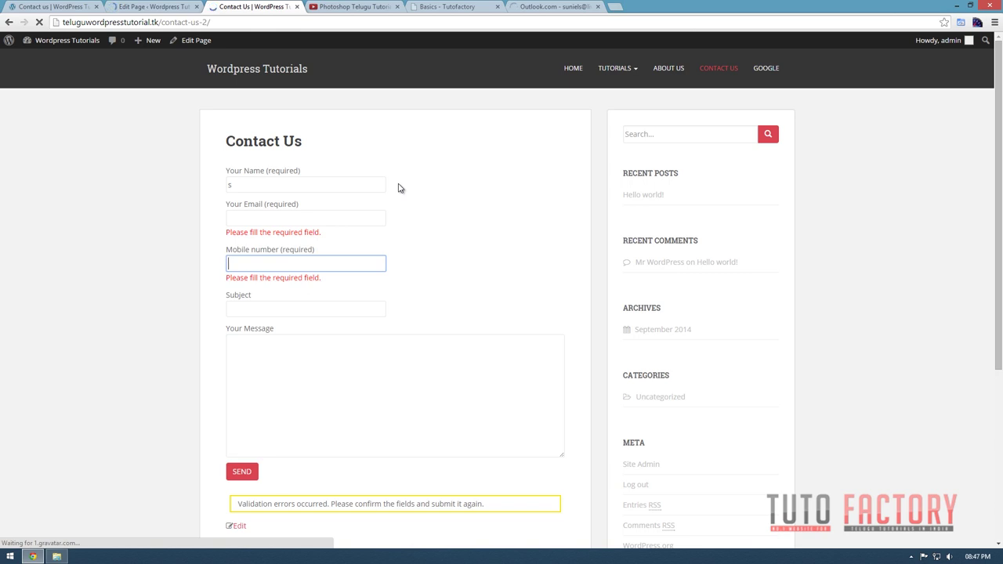
click(533, 6)
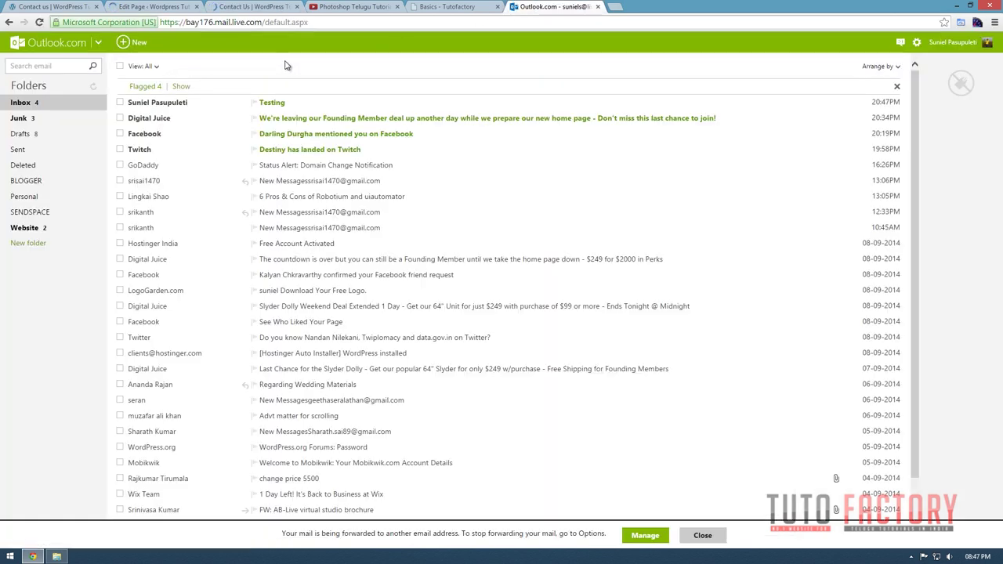
Open the Testing message, check its sender, subject and body, then return to the Contact Us site.
click(268, 104)
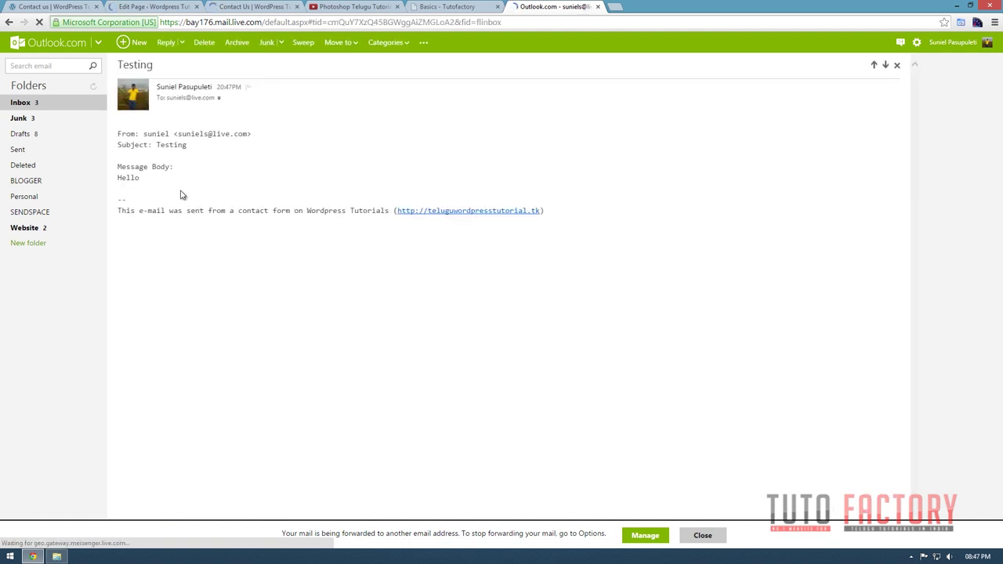
drag(145, 133, 253, 132)
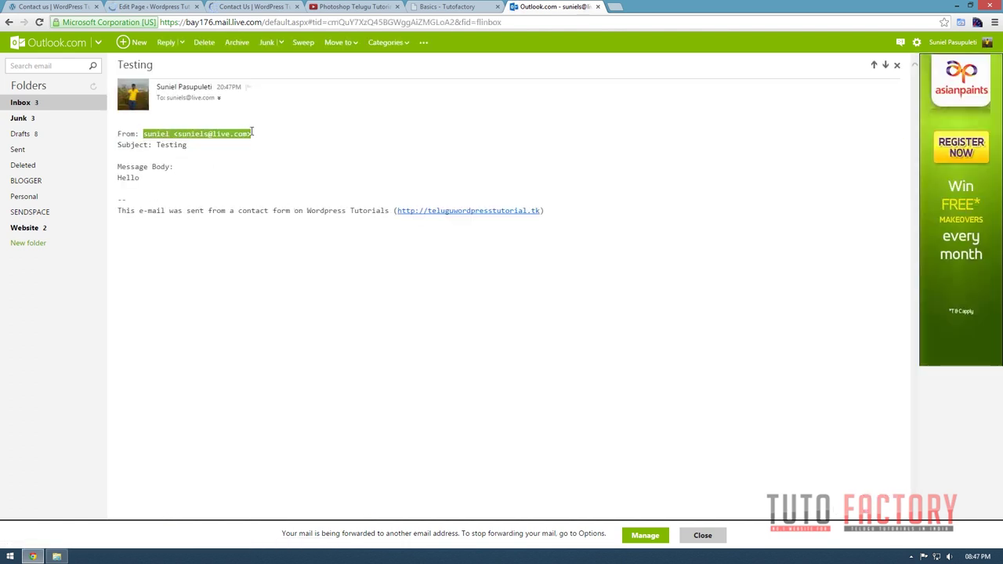
click(168, 147)
double_click(173, 145)
click(443, 98)
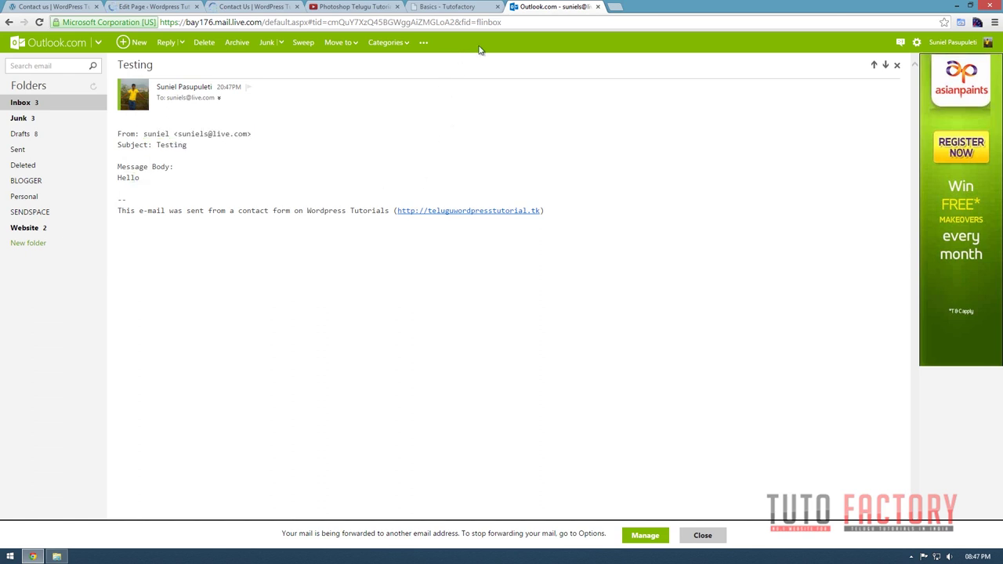
click(247, 8)
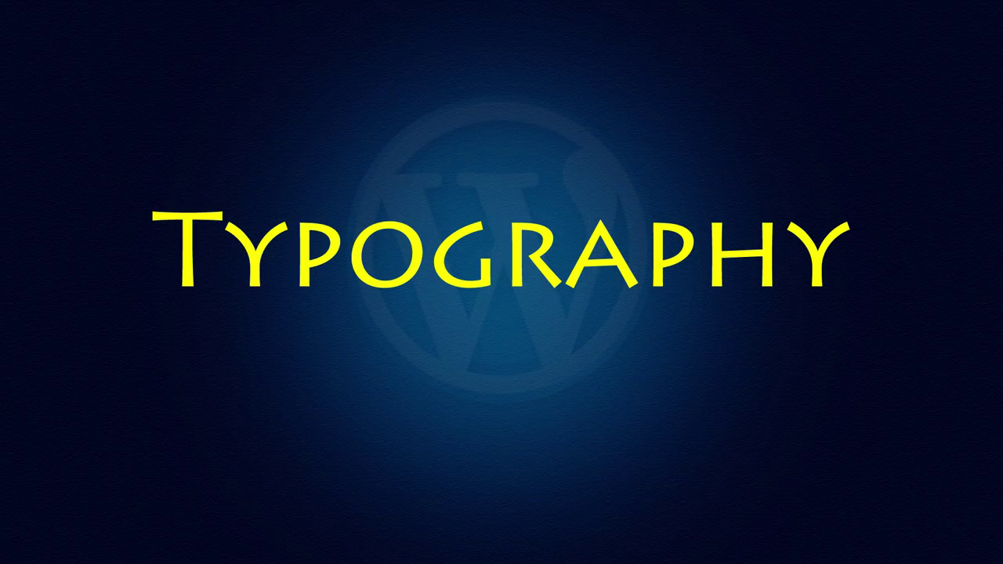
View the About page, scrolling through its striped progress bars.
scroll(421, 318, down, 1)
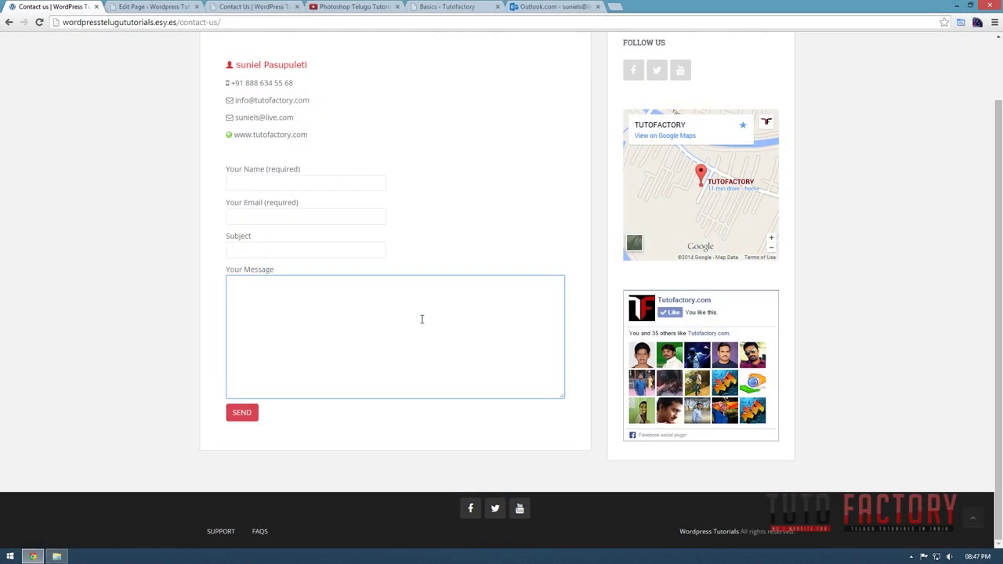
scroll(420, 319, up, 1)
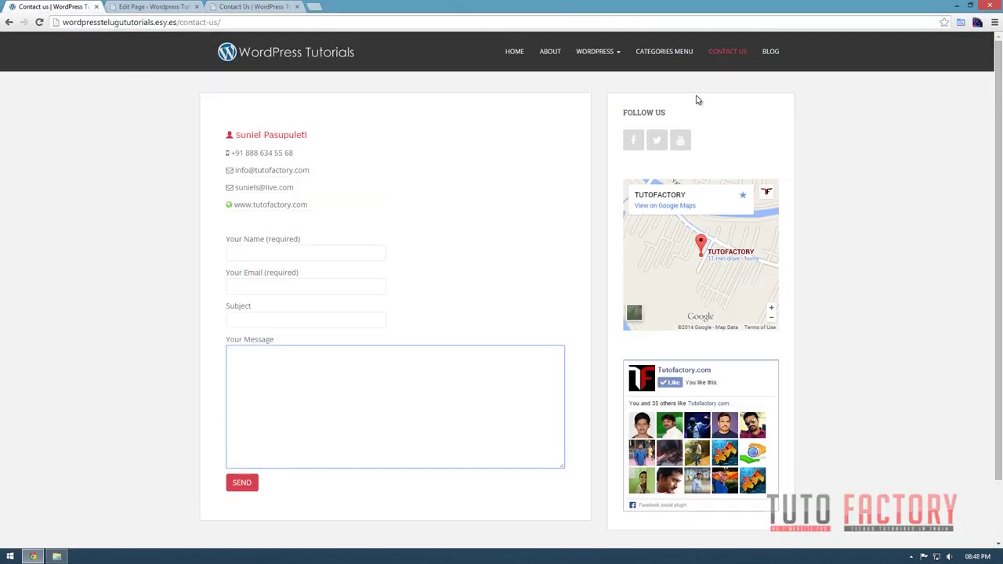
click(553, 53)
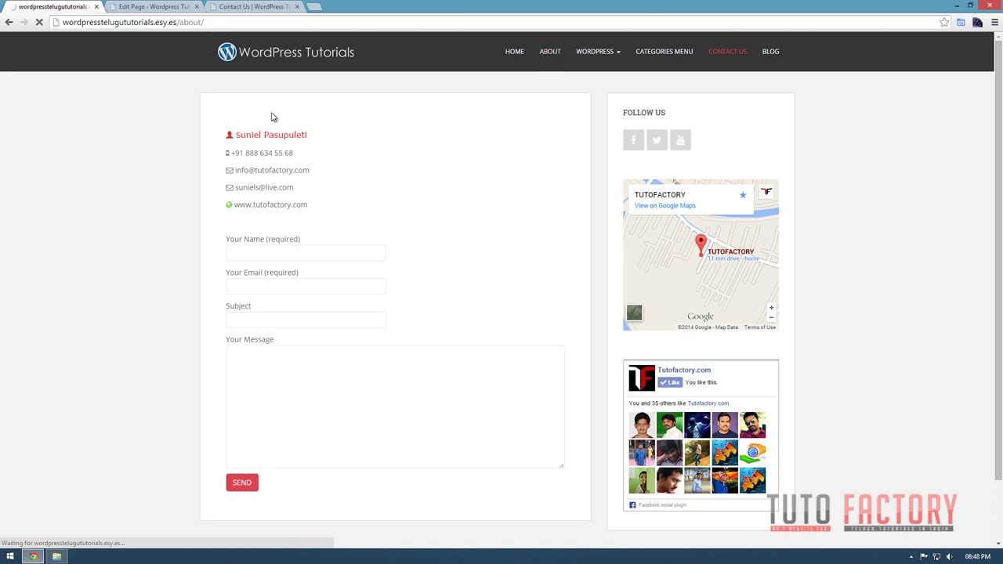
scroll(333, 210, down, 2)
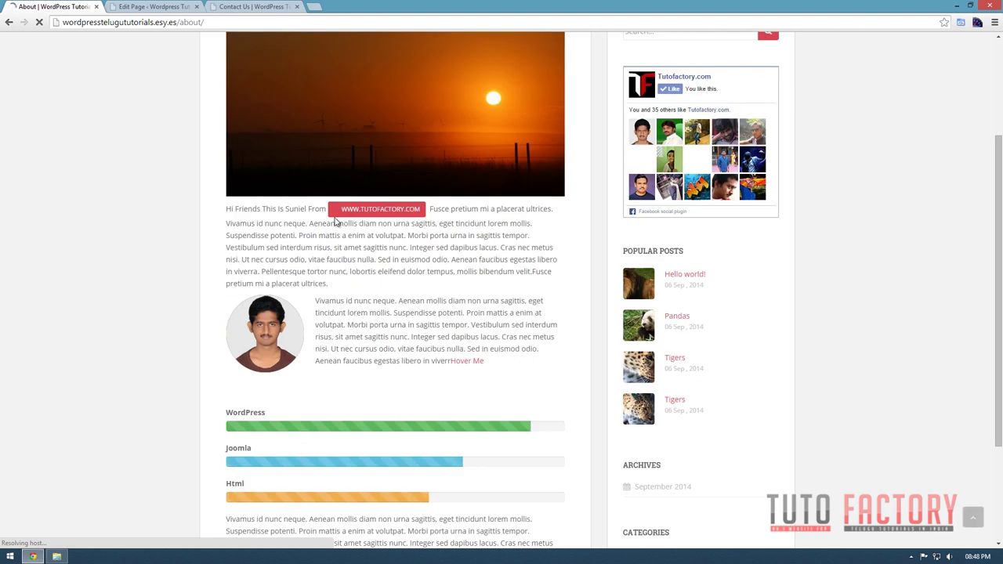
scroll(414, 217, down, 2)
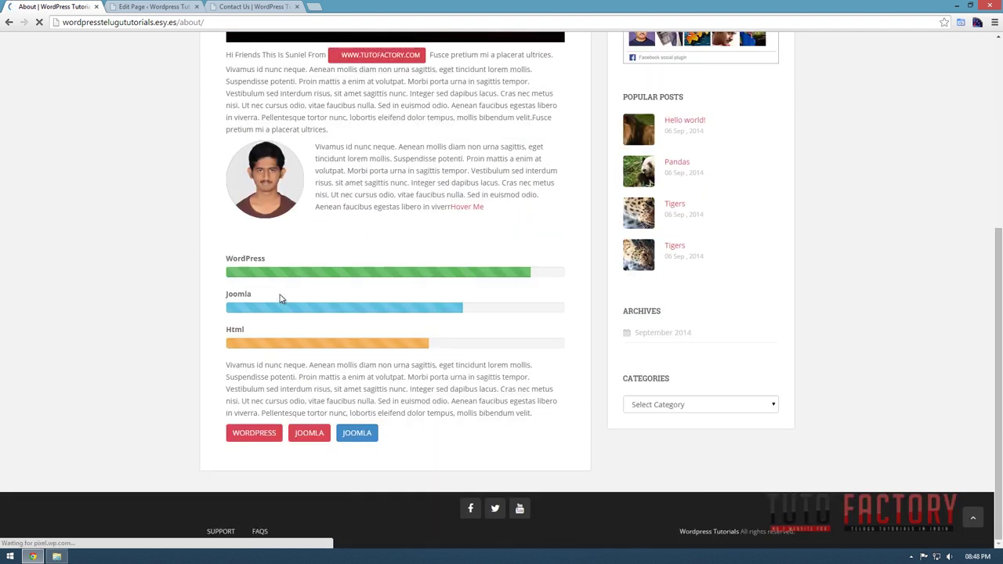
mouse_move(248, 440)
scroll(429, 428, up, 3)
scroll(430, 428, up, 2)
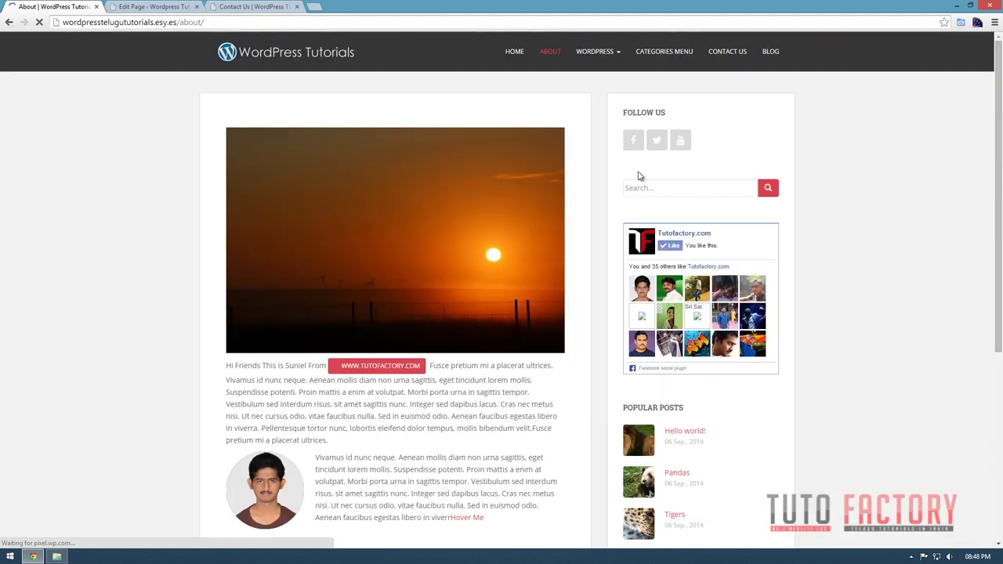
Open the home page and check the Welcome to WordPress Telugu Tutorials post.
click(515, 53)
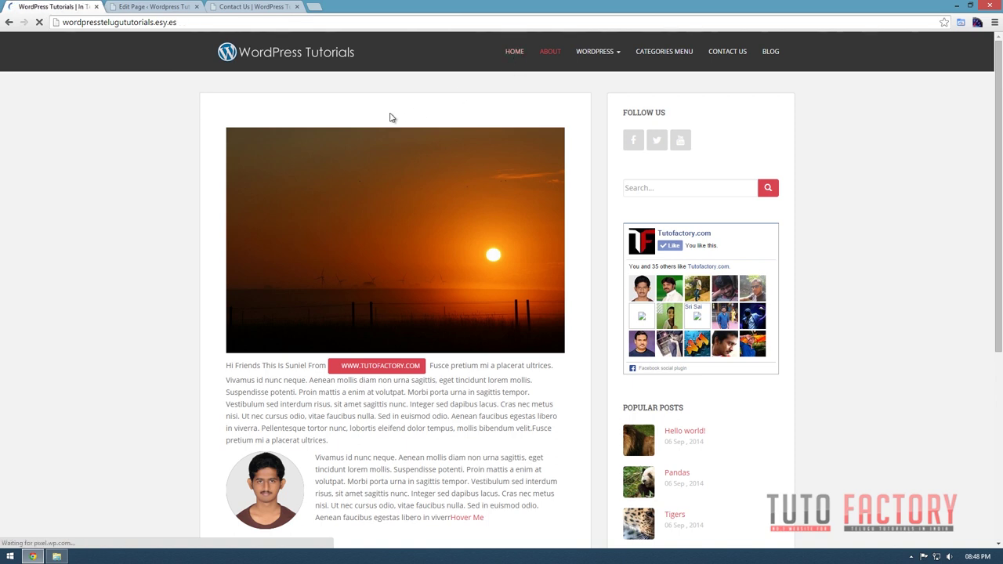
drag(225, 146, 513, 148)
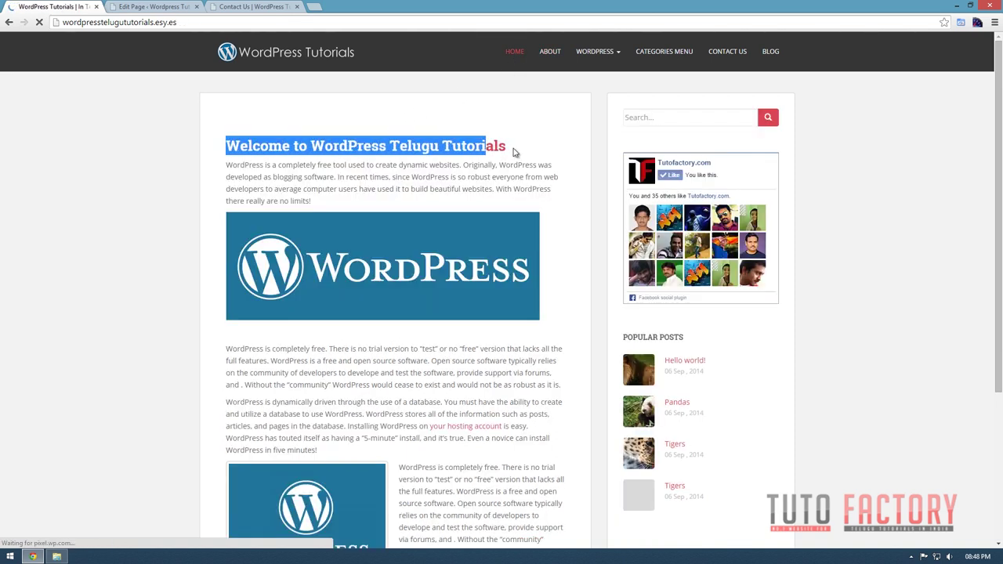
scroll(513, 148, down, 3)
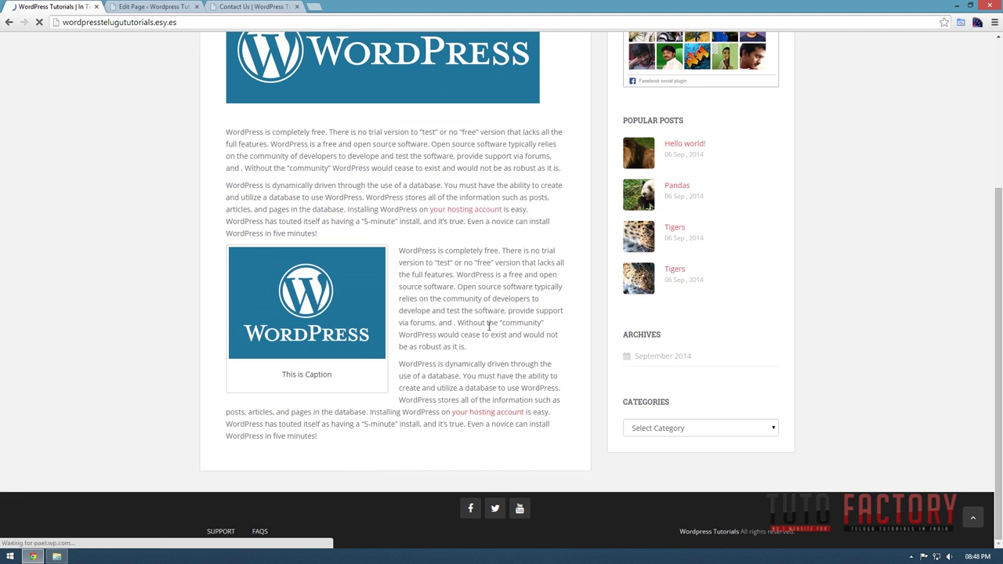
scroll(542, 334, up, 5)
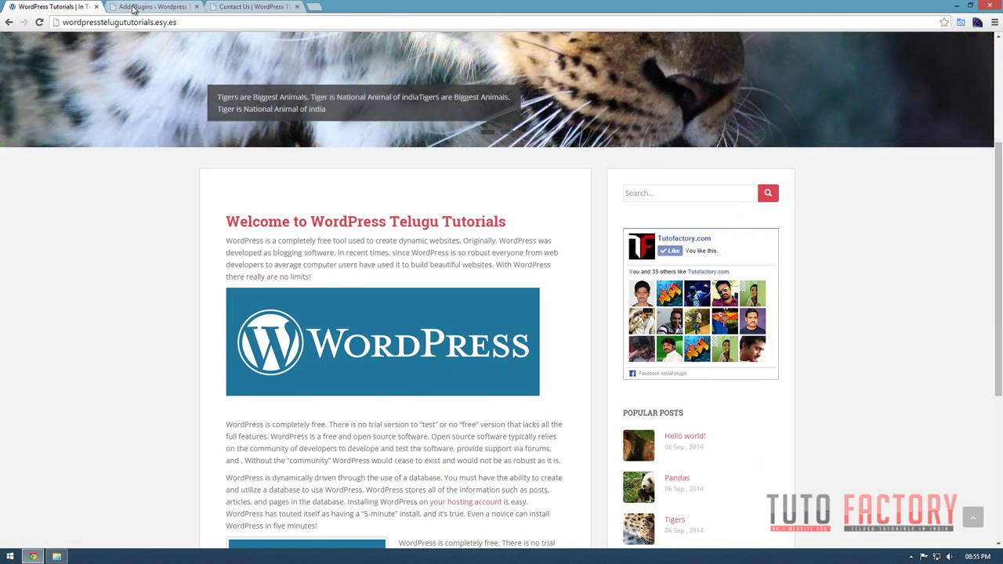
click(137, 7)
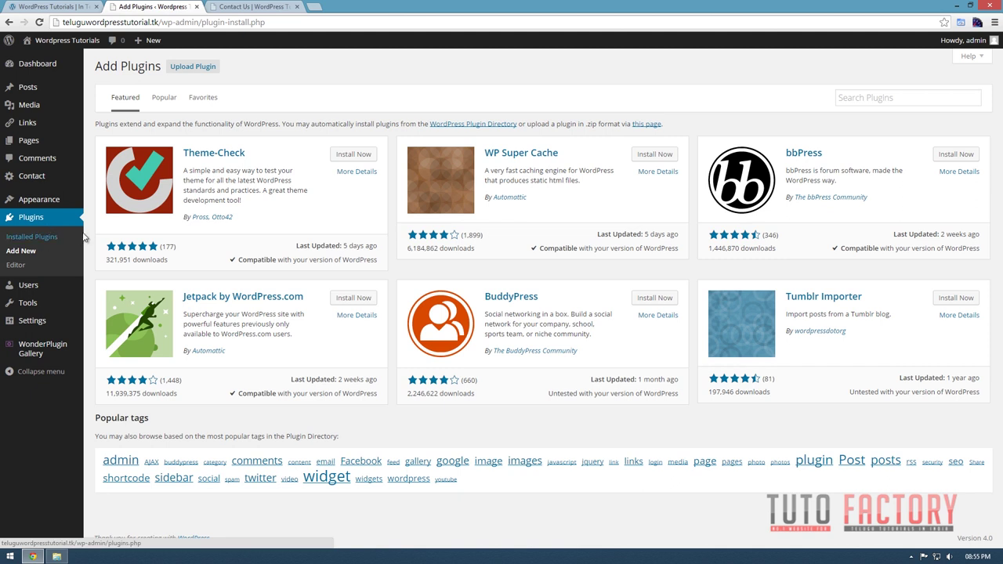
Upload the ultimate-tinymce.5.3 zip as a new plugin, install it and activate it.
click(19, 253)
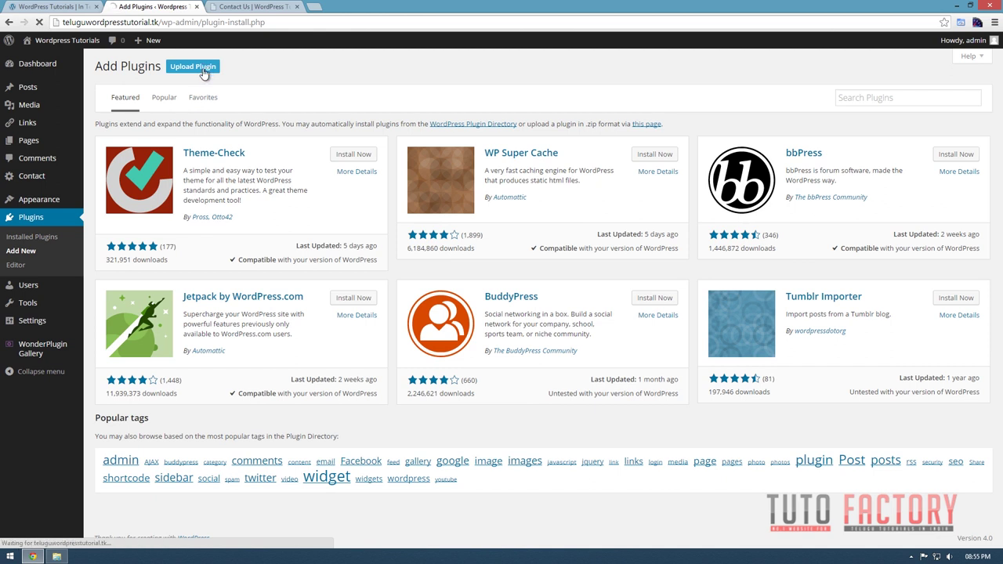
click(202, 68)
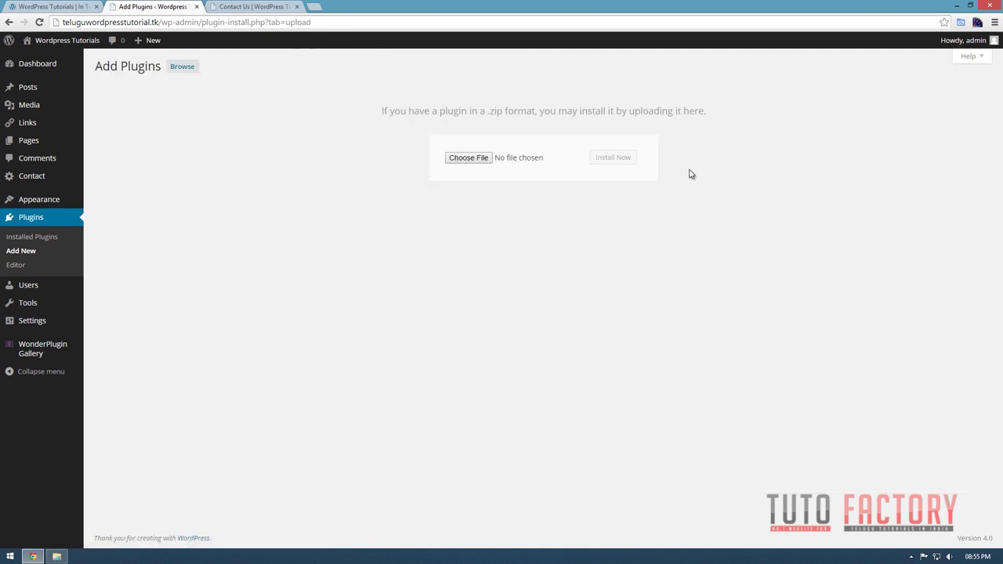
click(480, 159)
click(313, 324)
scroll(318, 331, down, 2)
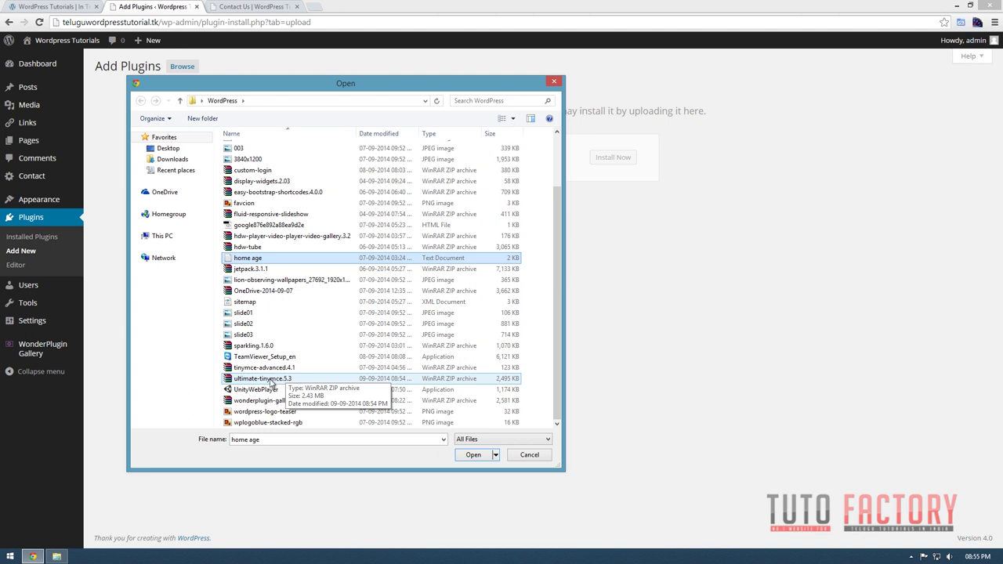
double_click(270, 382)
click(614, 164)
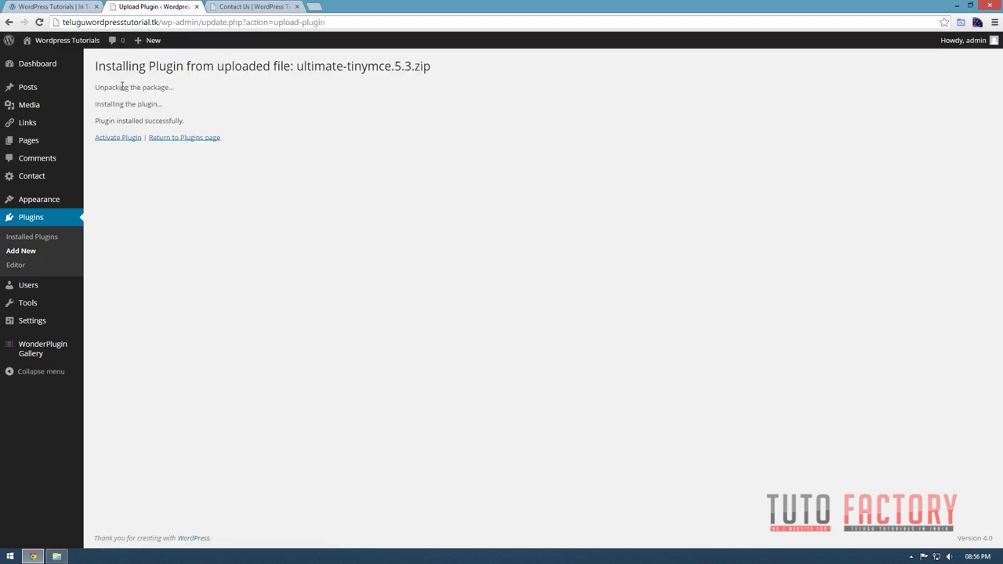
click(110, 139)
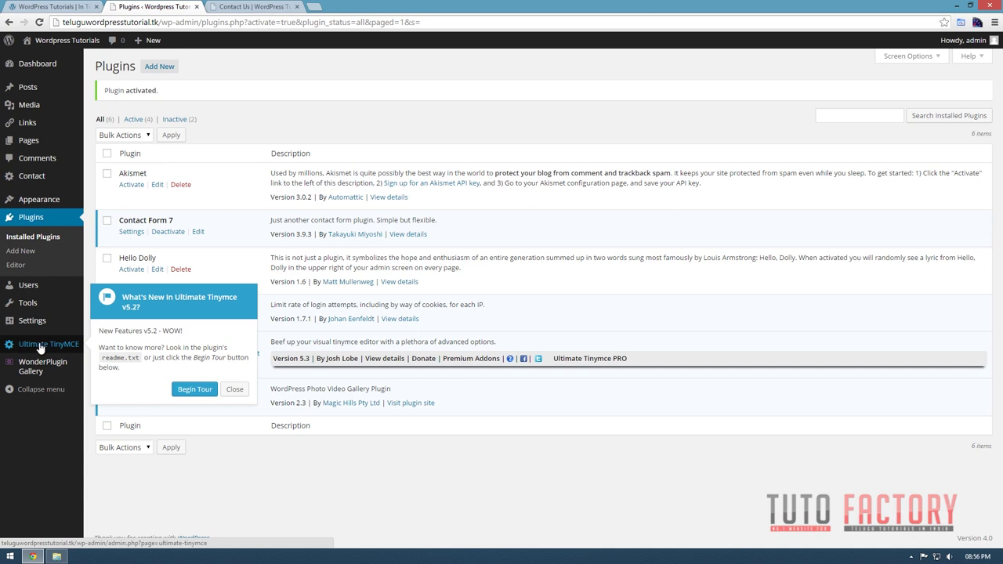
Upload and install easy-bootstrap-shortcodes.4.0.0.zip, dismissing the Ultimate Tinymce What's New popup.
click(168, 70)
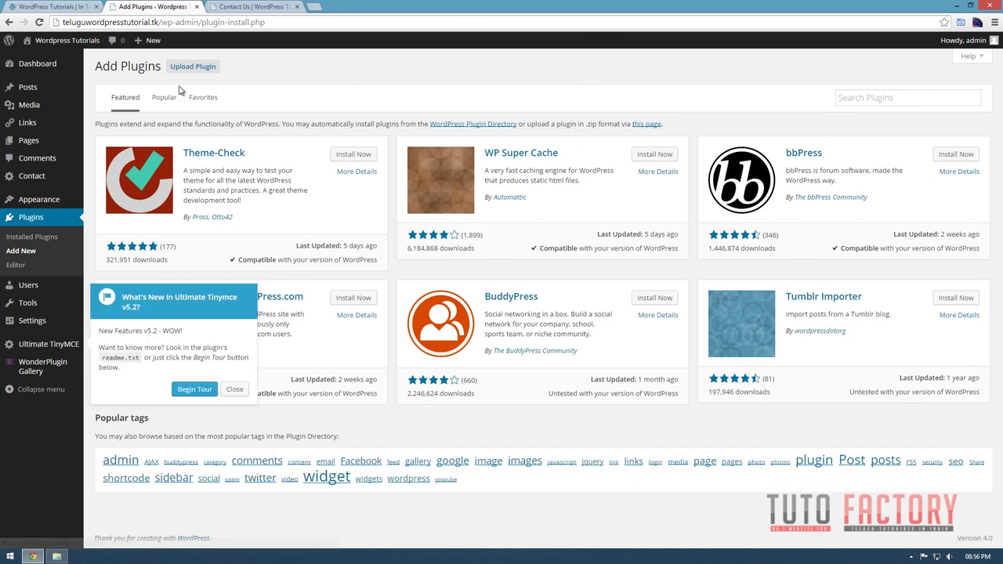
click(205, 69)
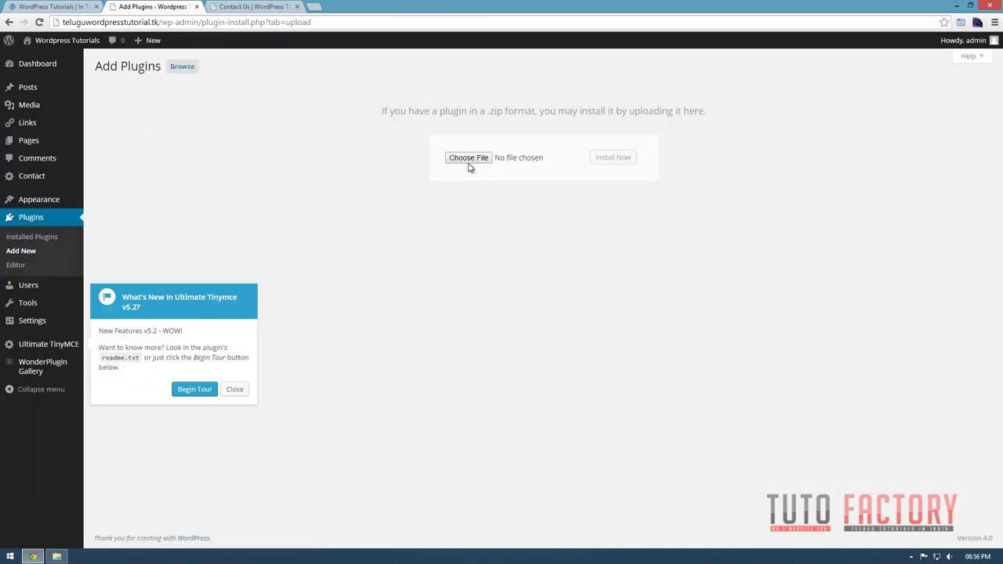
click(470, 161)
double_click(287, 260)
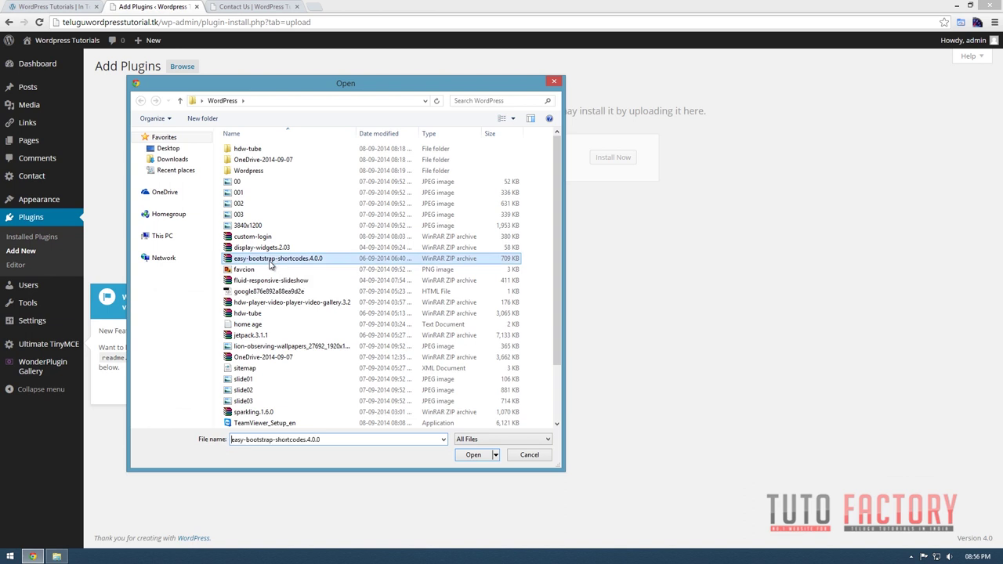
click(623, 162)
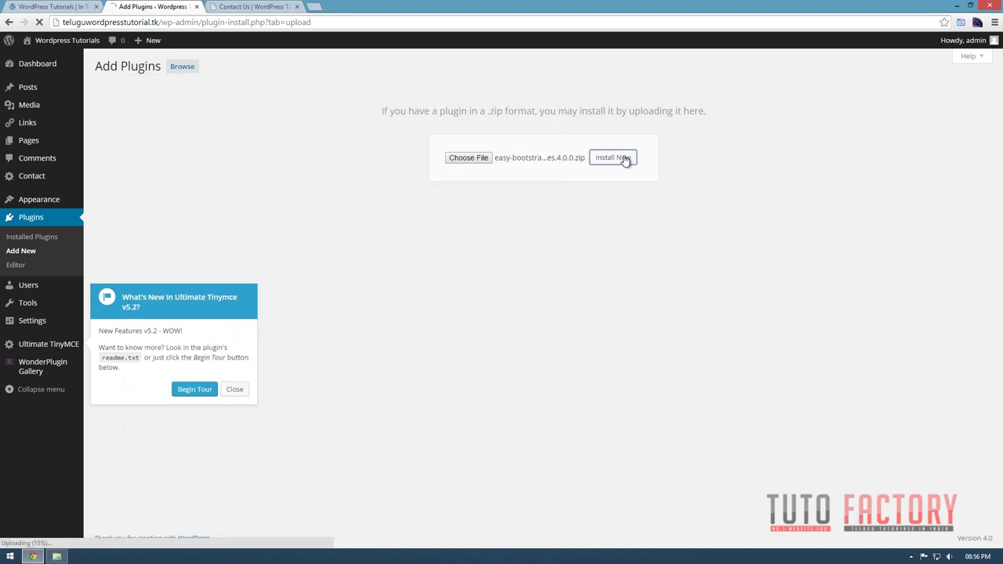
click(227, 396)
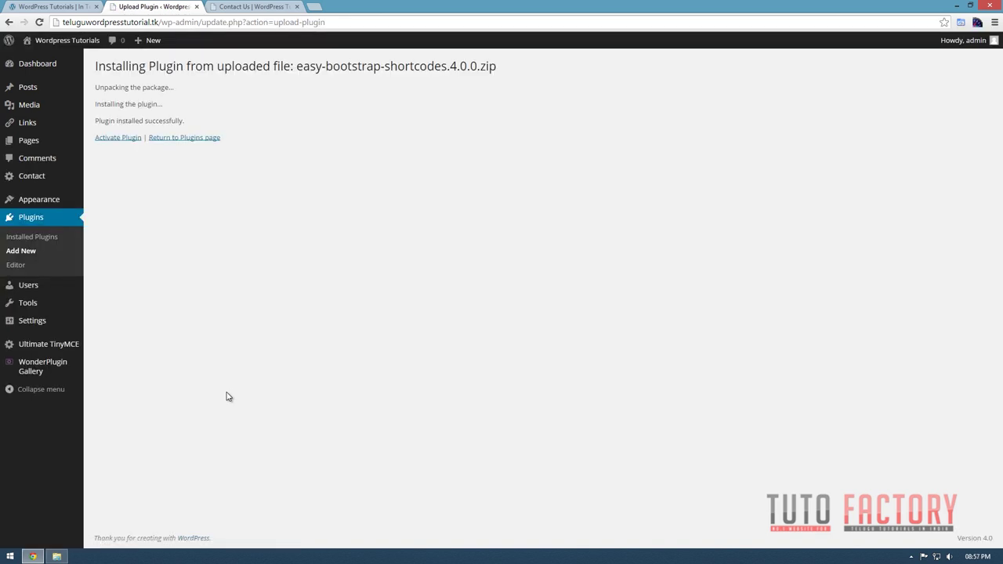
Activate Easy Bootstrap Shortcode and open its settings page.
click(105, 137)
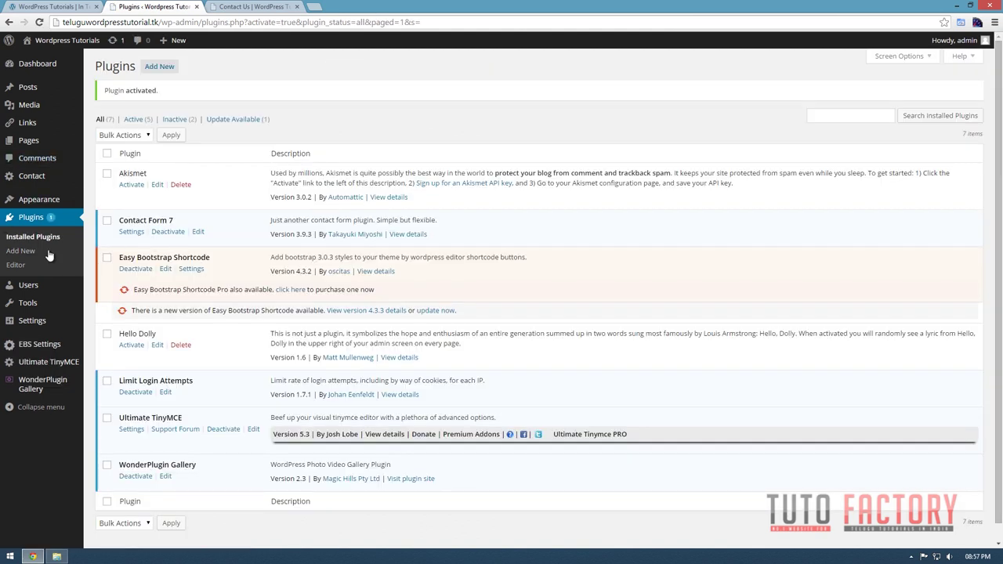
mouse_move(9, 305)
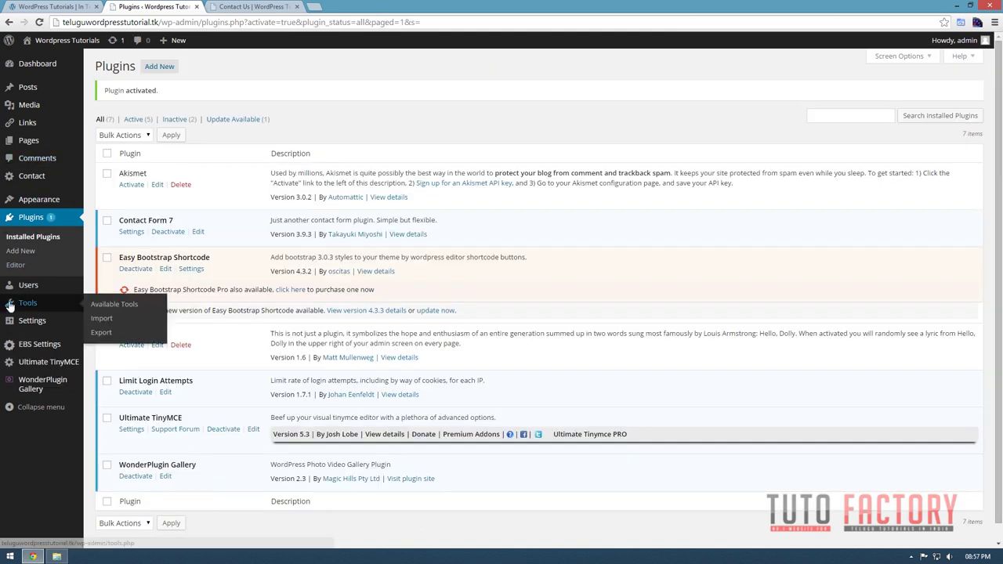
click(39, 345)
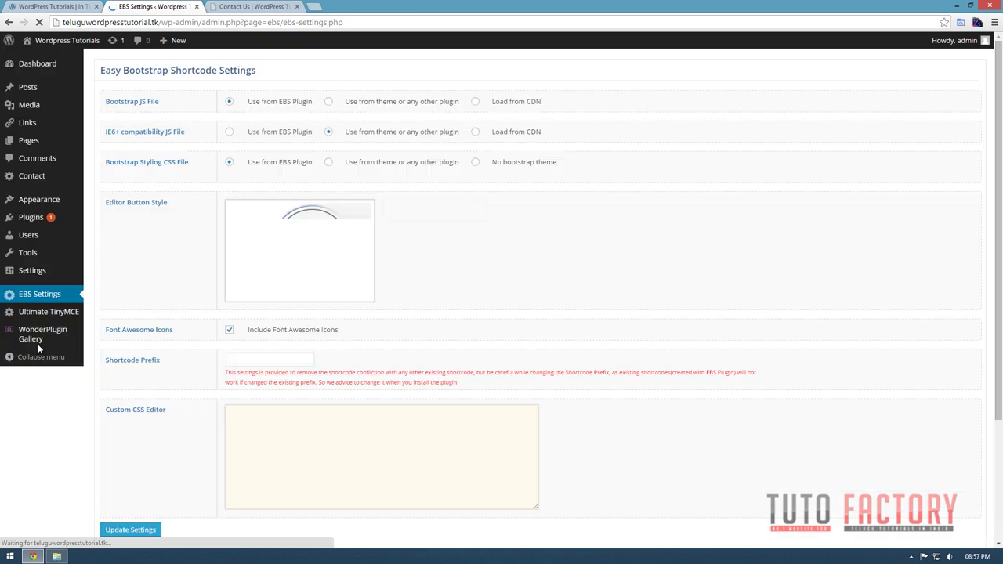
Set Bootstrap JS and CSS to 'Use from theme or any other plugin' and choose the EBS dropdown button style.
click(328, 102)
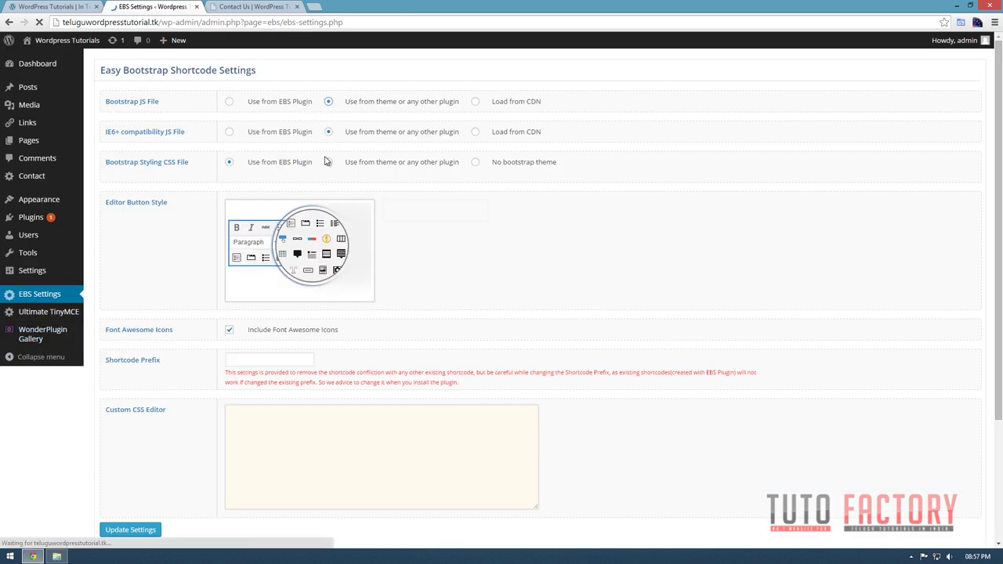
click(328, 163)
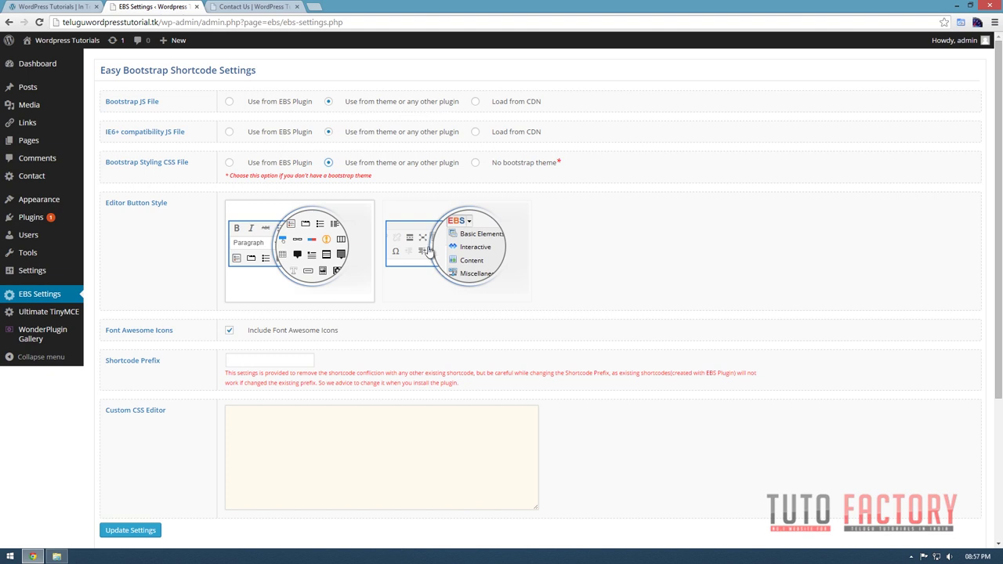
scroll(429, 252, down, 1)
click(478, 200)
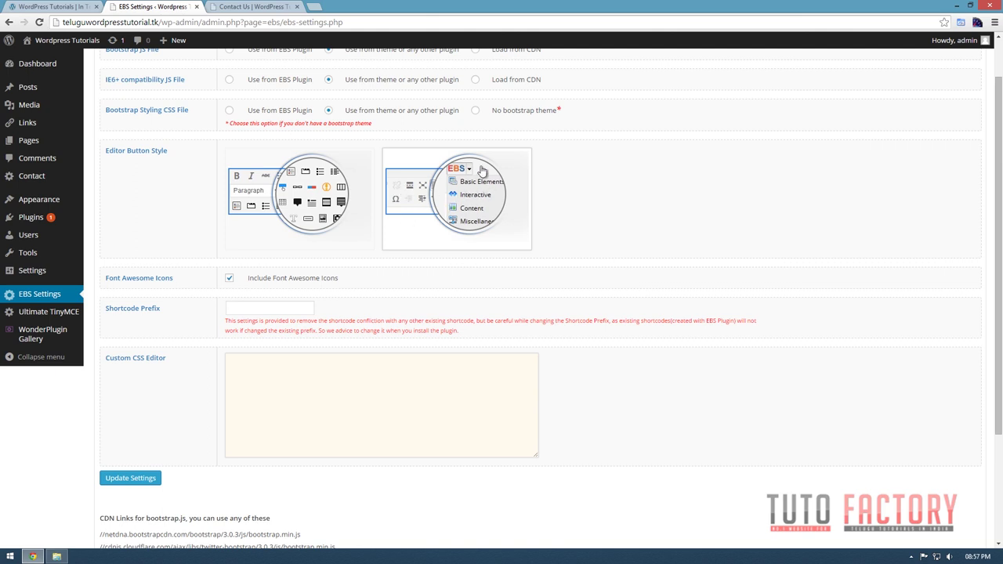
Save the Easy Bootstrap Shortcode settings with Update Settings.
scroll(463, 240, down, 1)
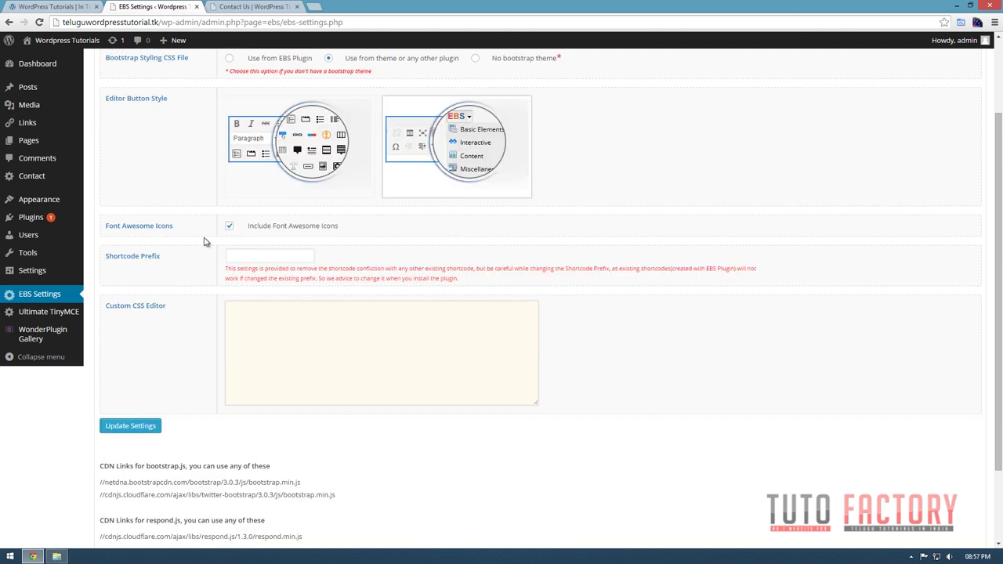
scroll(232, 349, down, 2)
scroll(239, 346, up, 2)
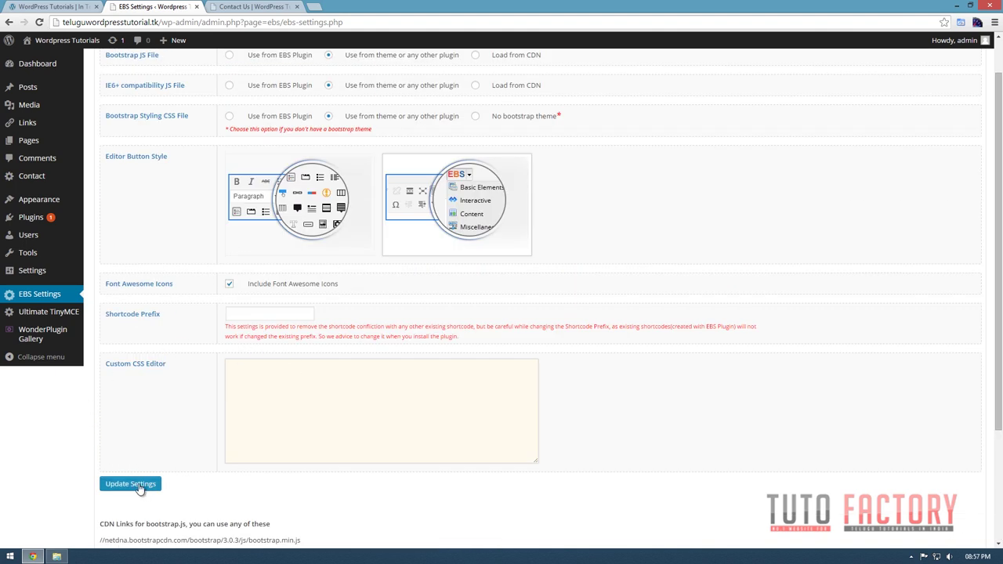
scroll(500, 303, up, 1)
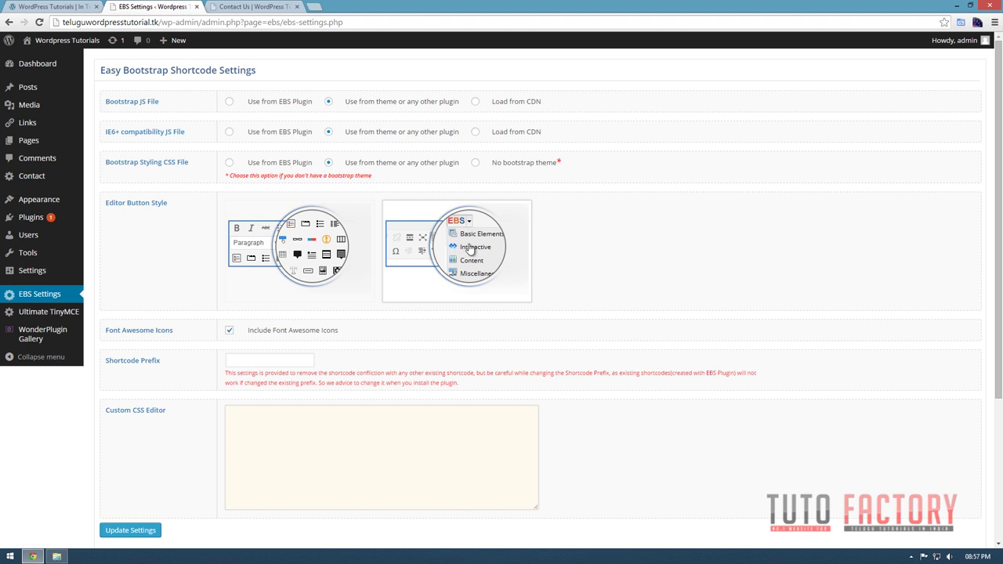
scroll(447, 340, down, 2)
scroll(441, 340, up, 2)
scroll(353, 383, down, 1)
scroll(353, 383, down, 2)
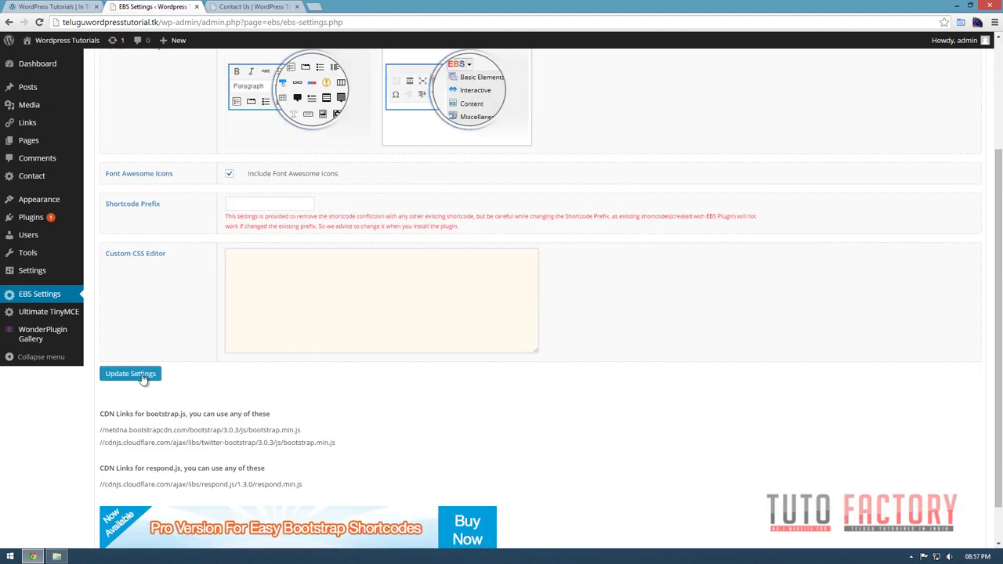
click(142, 377)
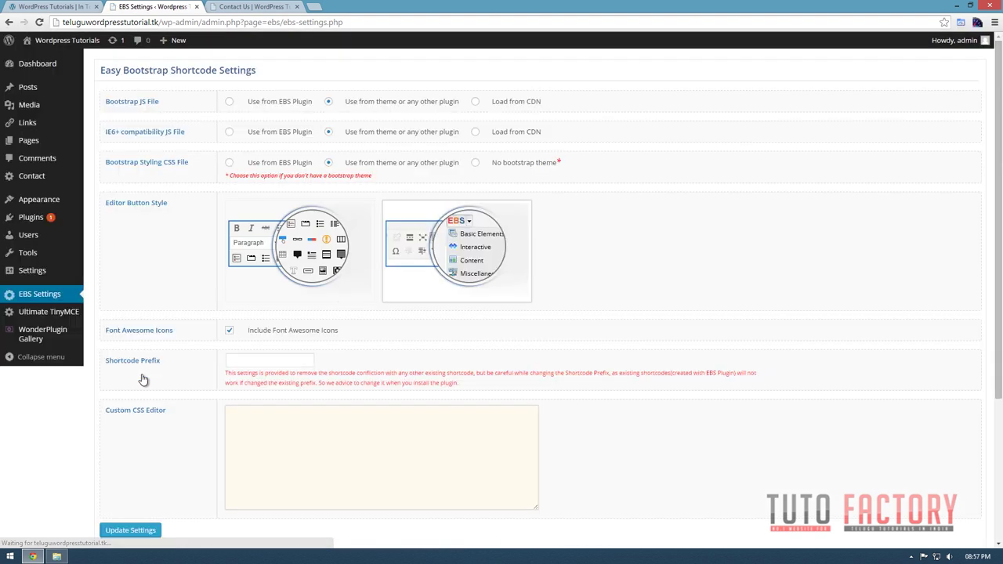
click(49, 312)
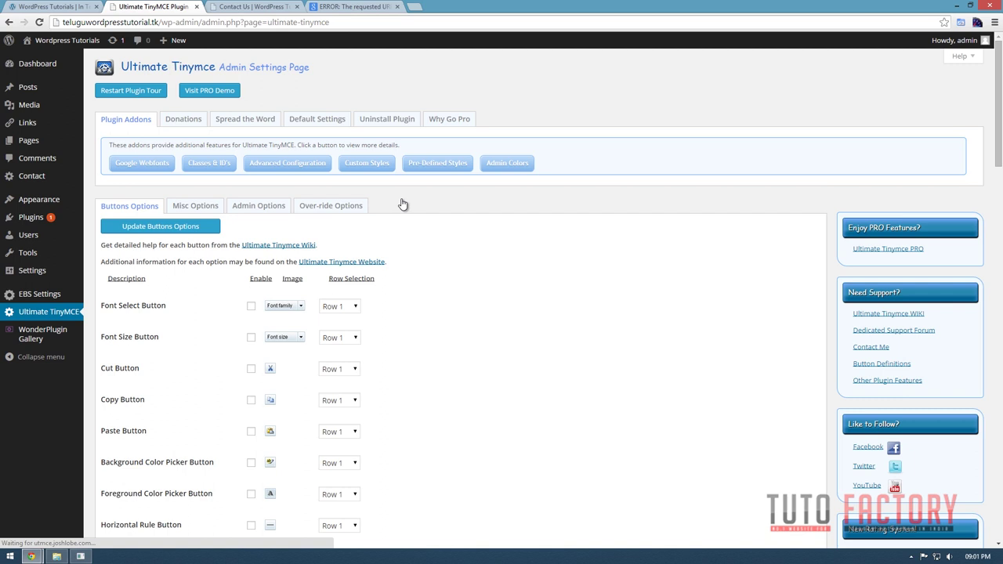
Enable Font Select on Row 1, plus Font Size, Background Color Picker and Horizontal Rule buttons.
scroll(459, 350, down, 1)
scroll(459, 349, down, 1)
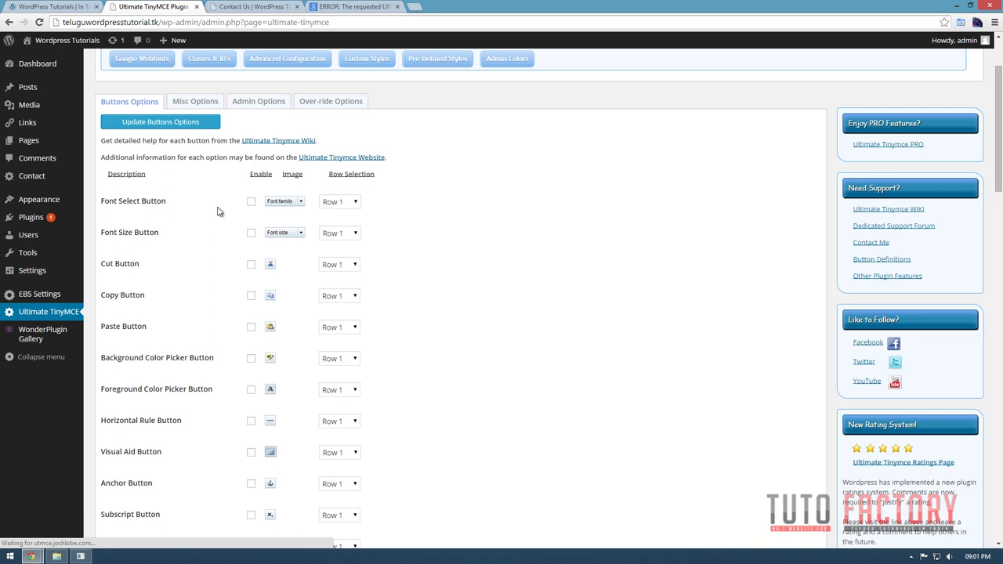
click(337, 201)
click(337, 201)
click(250, 233)
scroll(266, 293, down, 1)
scroll(179, 289, down, 1)
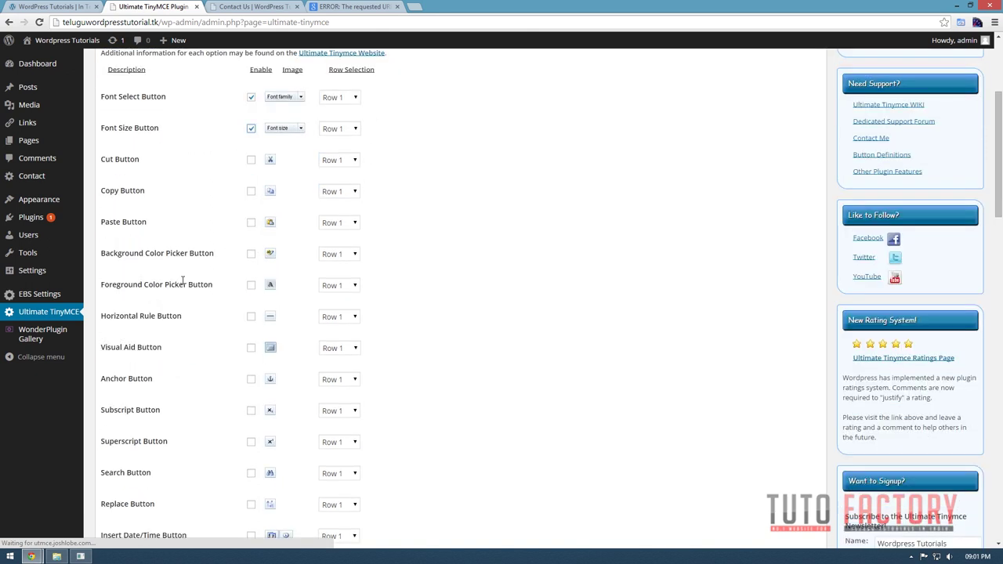
click(251, 254)
scroll(251, 290, down, 2)
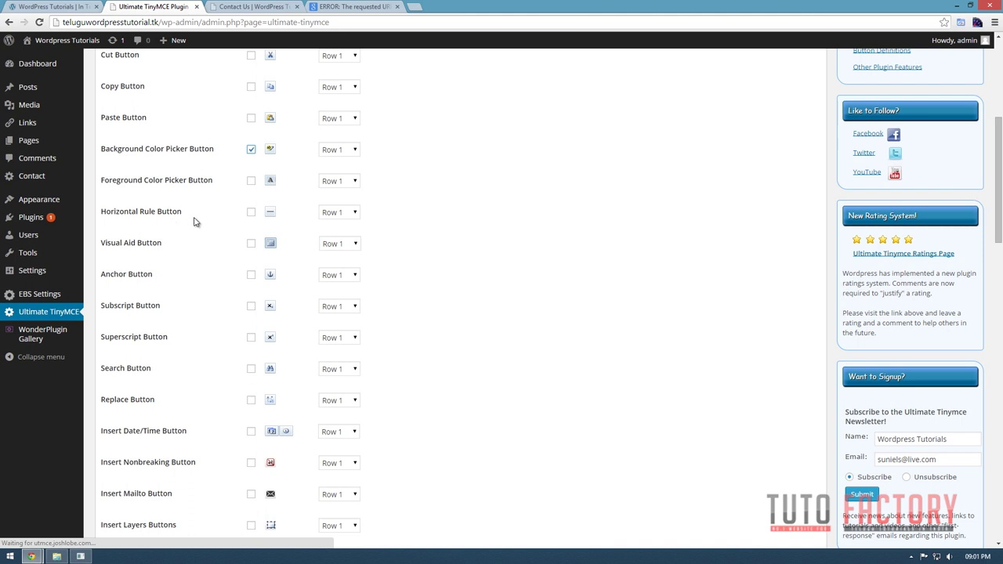
click(251, 215)
Enable the Subscript, Superscript, Insert Date/Time and Insert Layers editor buttons.
scroll(215, 284, down, 1)
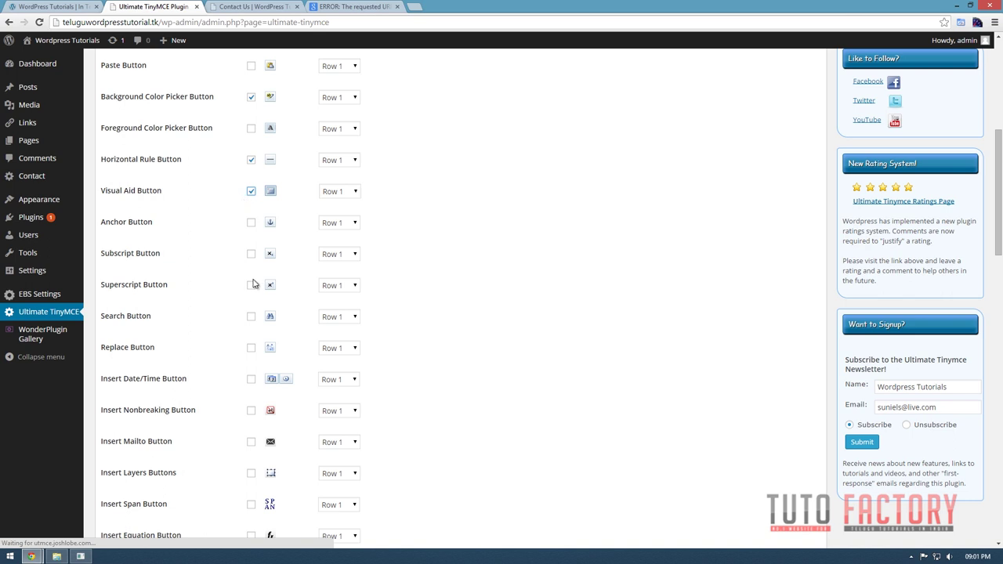
click(251, 255)
click(251, 286)
scroll(255, 288, down, 1)
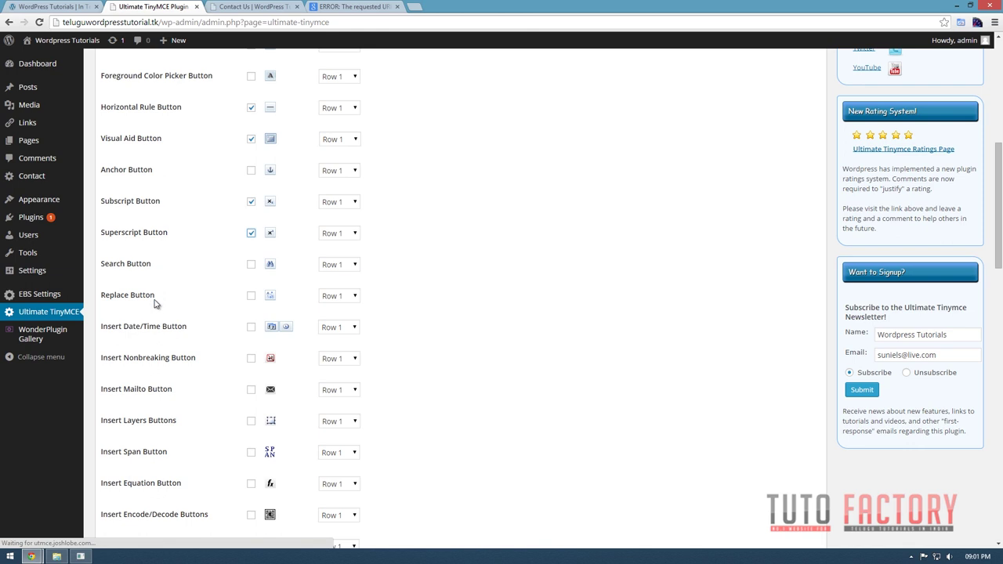
scroll(161, 309, down, 1)
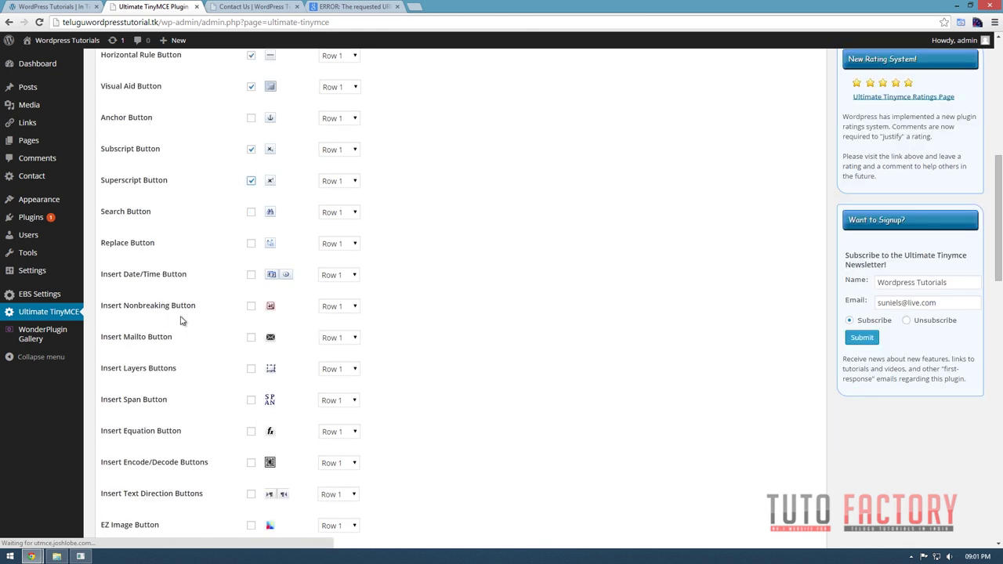
scroll(179, 317, down, 1)
click(250, 223)
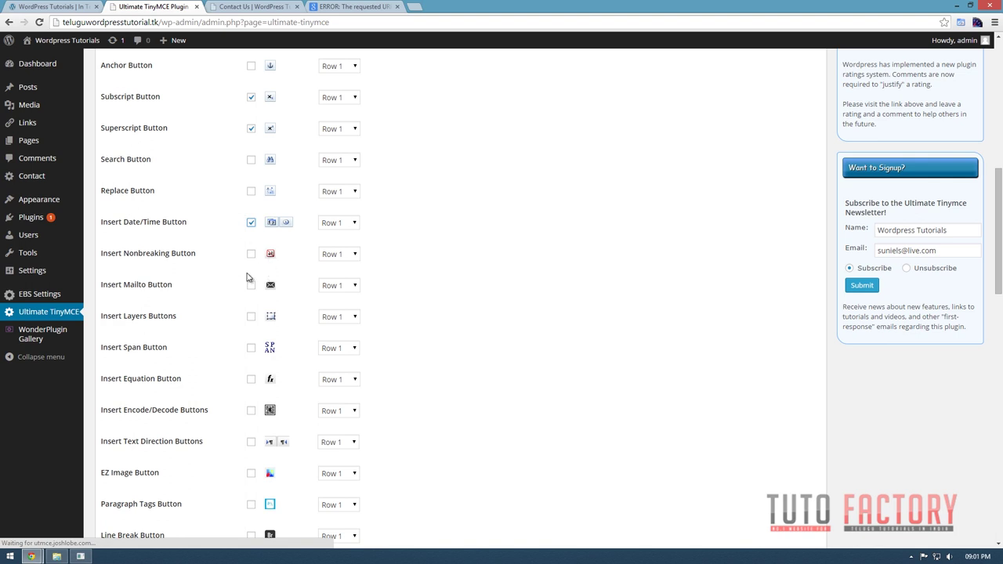
scroll(251, 282, down, 1)
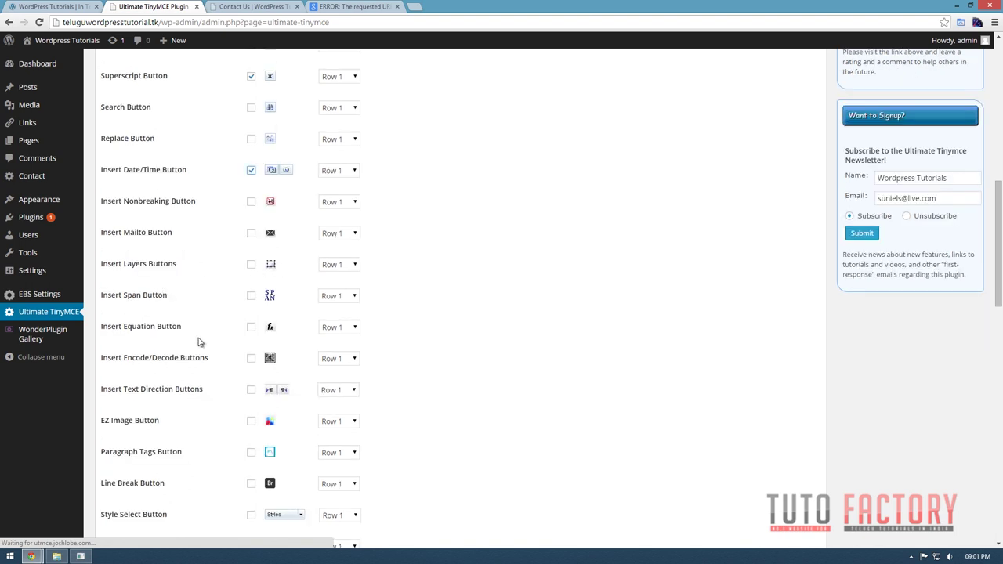
click(251, 264)
Enable the Style Select, Advanced Image, Emotions, HTML Code and Insert YouTube Video buttons.
scroll(253, 275, down, 2)
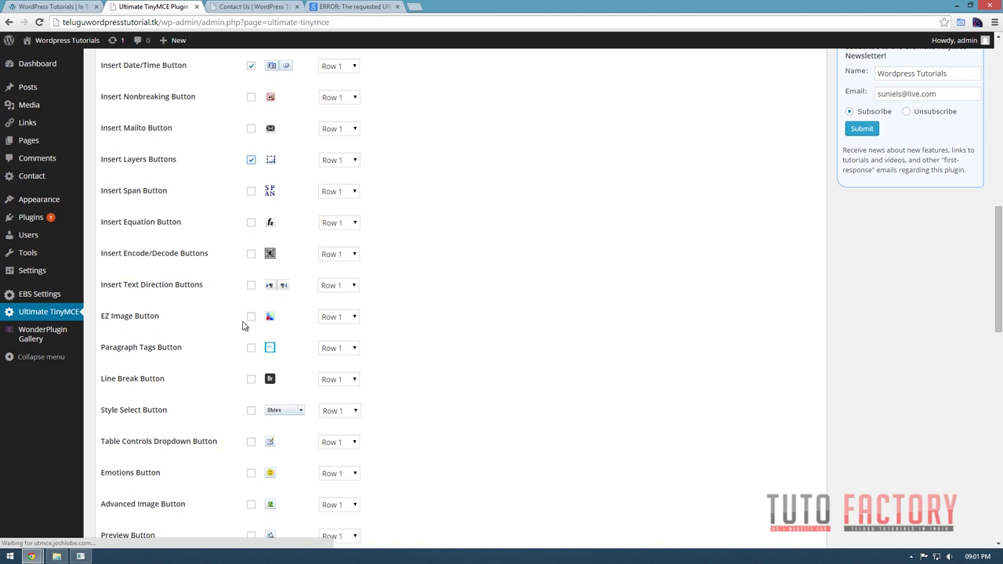
scroll(243, 326, down, 1)
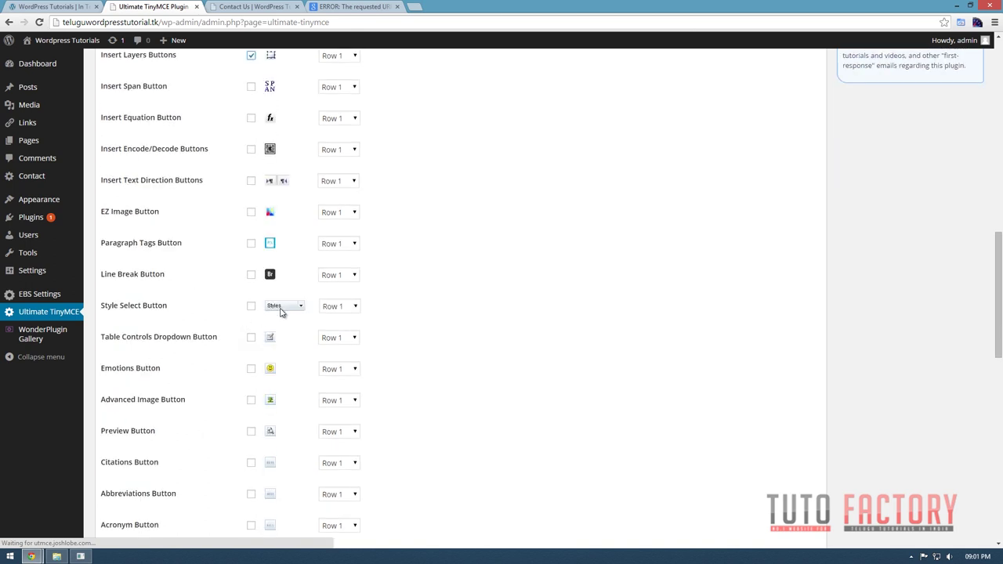
scroll(282, 312, down, 1)
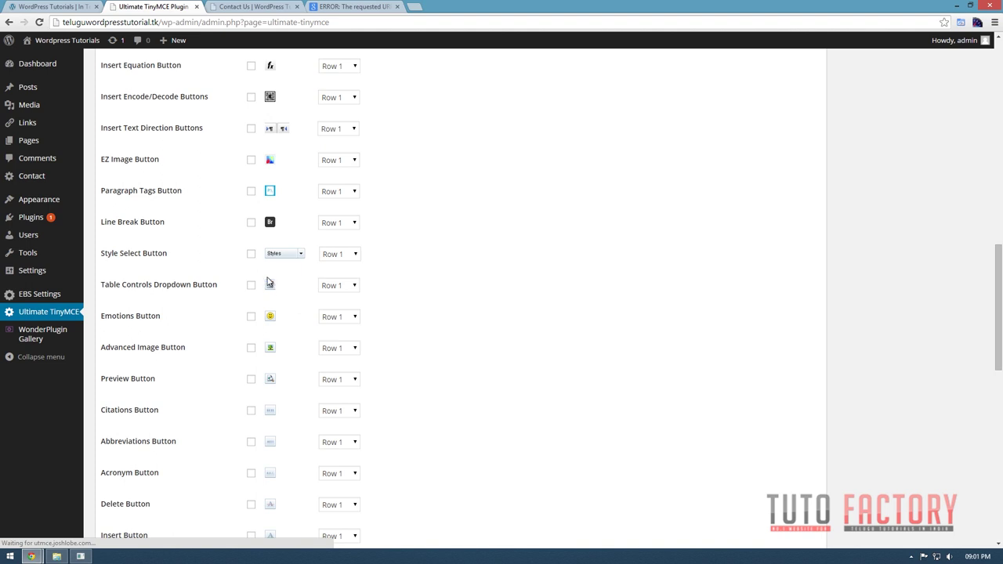
click(251, 254)
scroll(301, 340, down, 1)
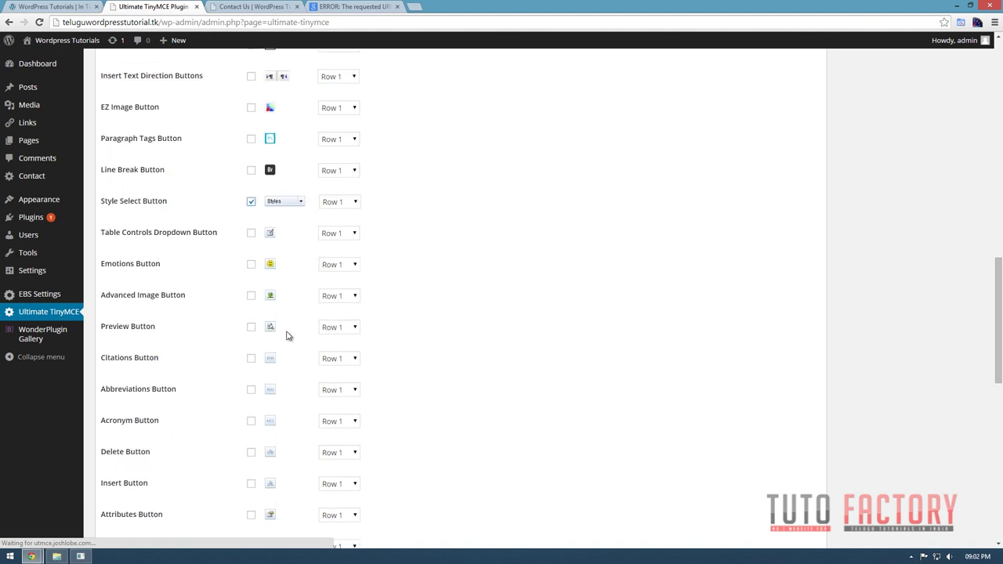
click(251, 295)
click(250, 265)
scroll(404, 336, down, 1)
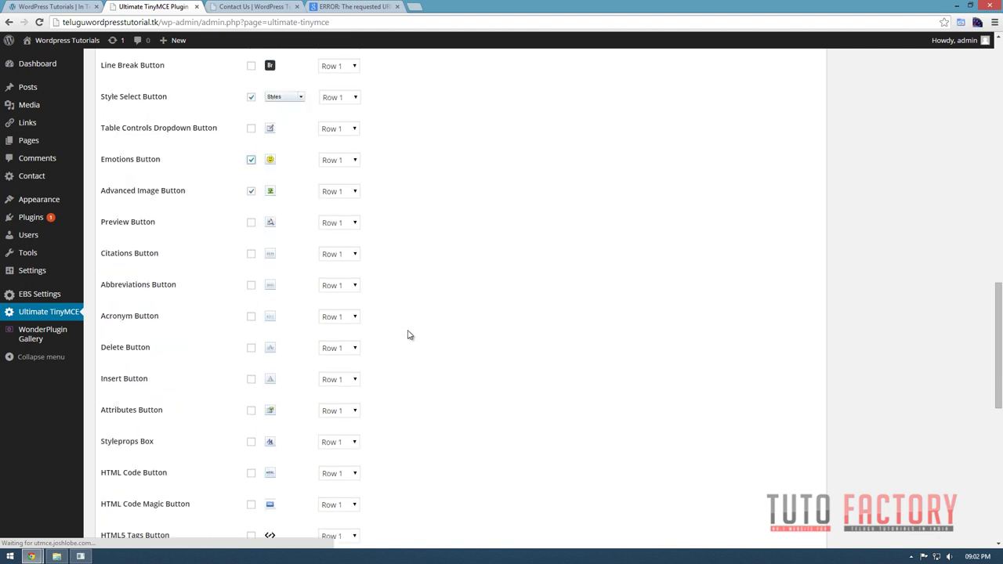
scroll(333, 340, down, 1)
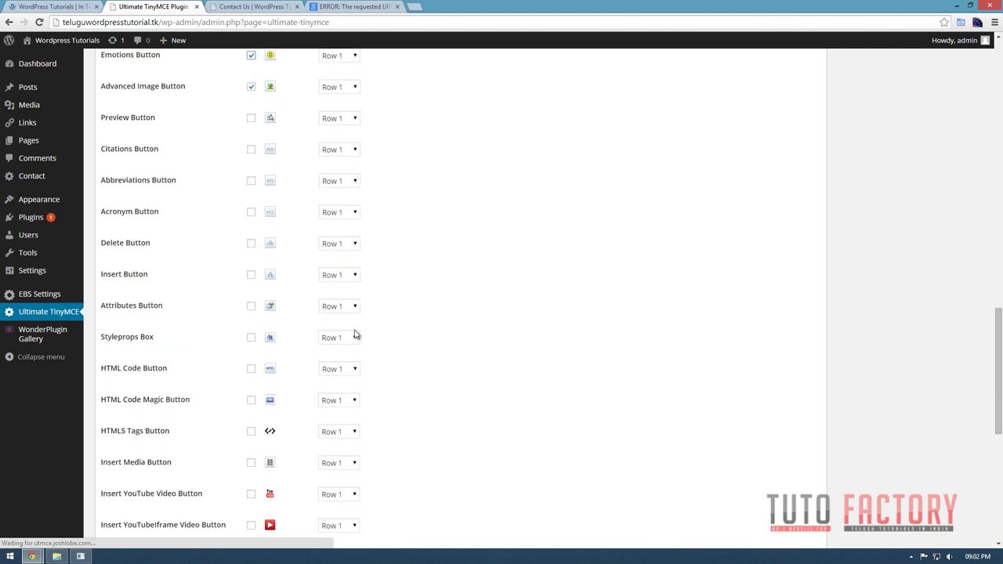
click(250, 369)
scroll(262, 382, down, 1)
scroll(329, 415, down, 1)
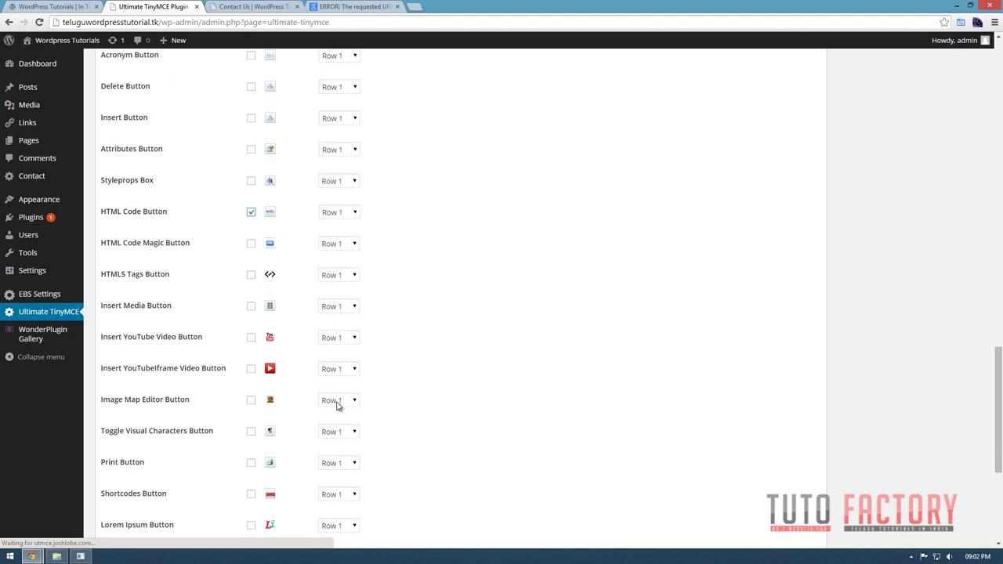
click(250, 339)
Save with Update Buttons Options, then go to Pages > All Pages.
scroll(331, 401, down, 2)
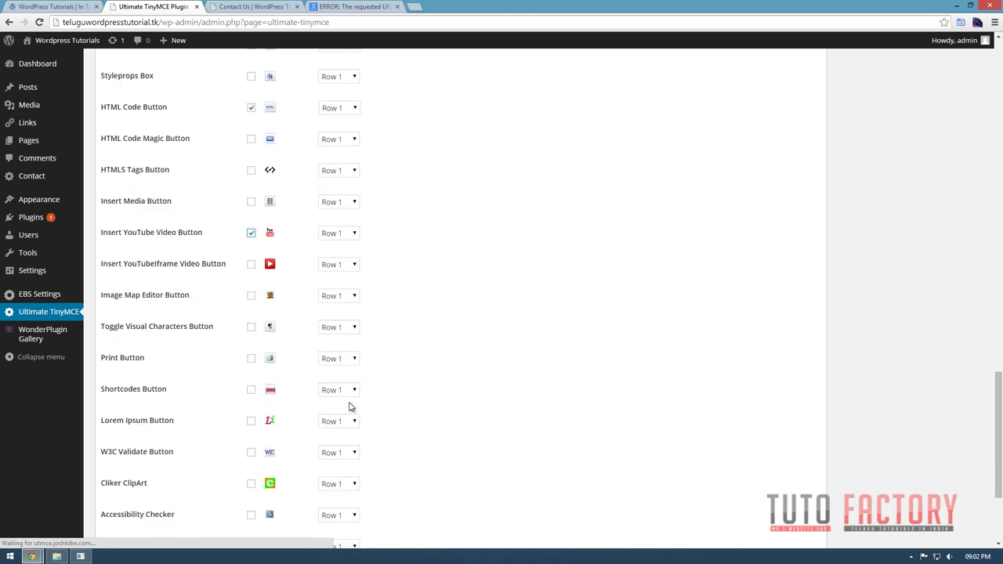
scroll(349, 408, down, 1)
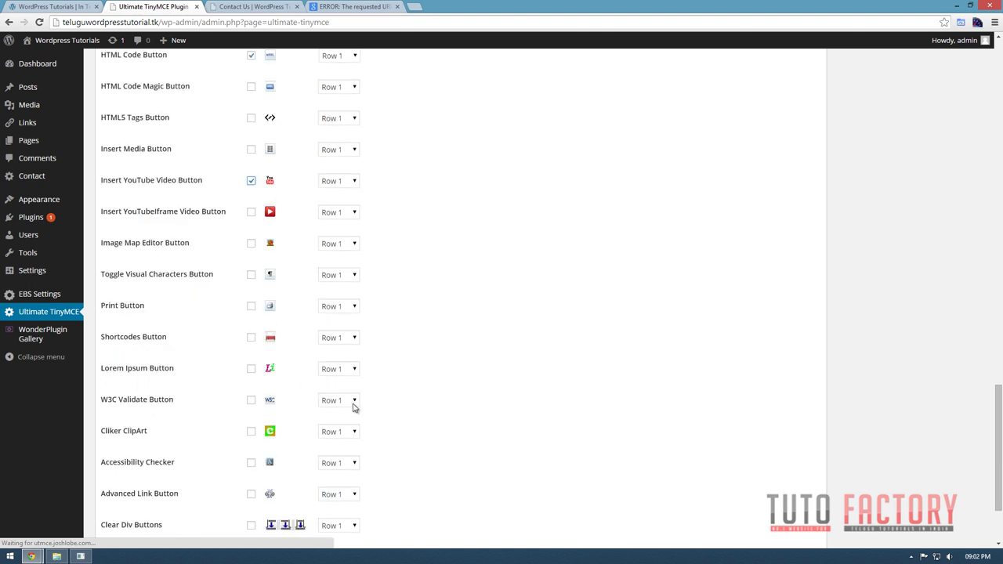
scroll(352, 402, down, 2)
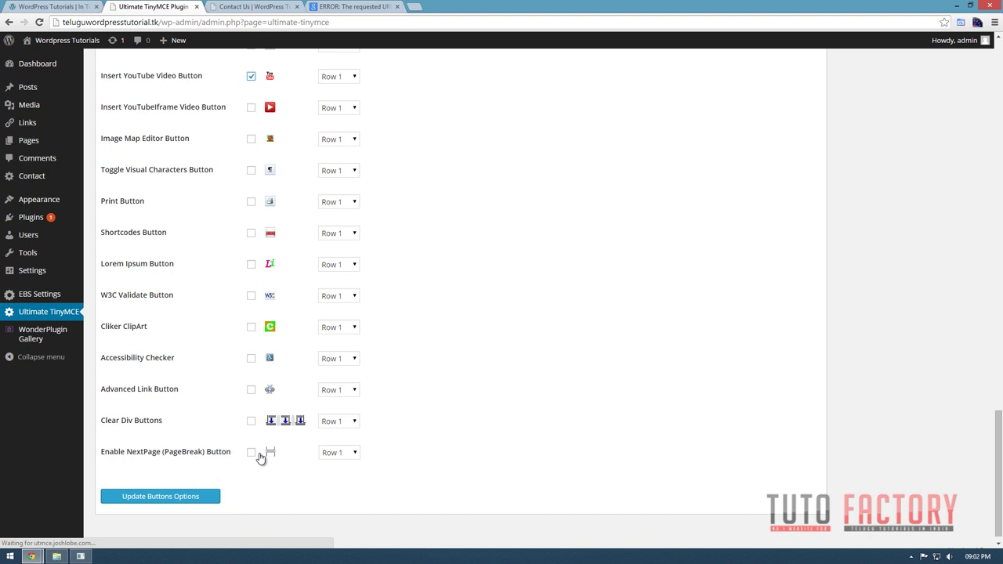
scroll(251, 288, up, 1)
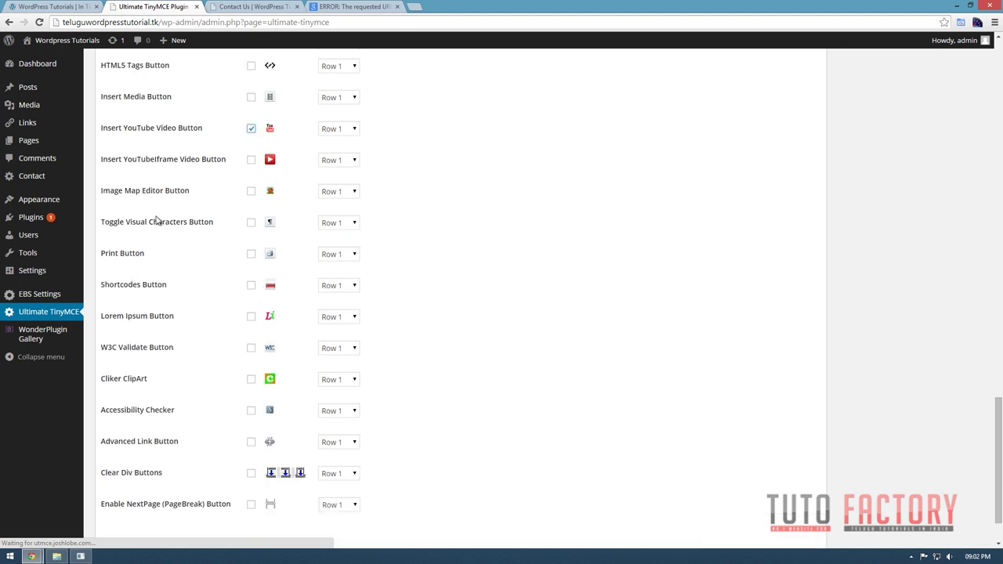
scroll(272, 328, down, 1)
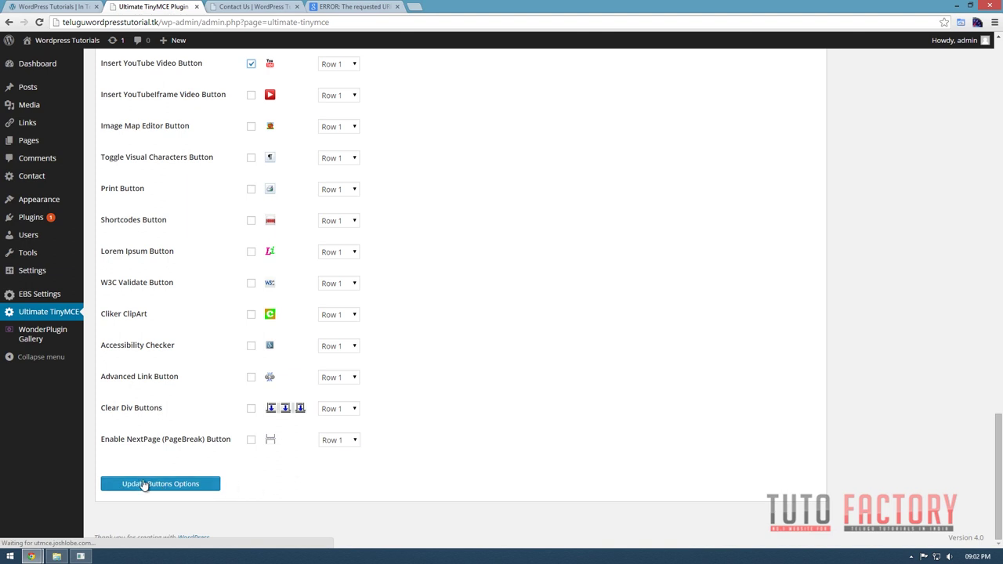
click(197, 490)
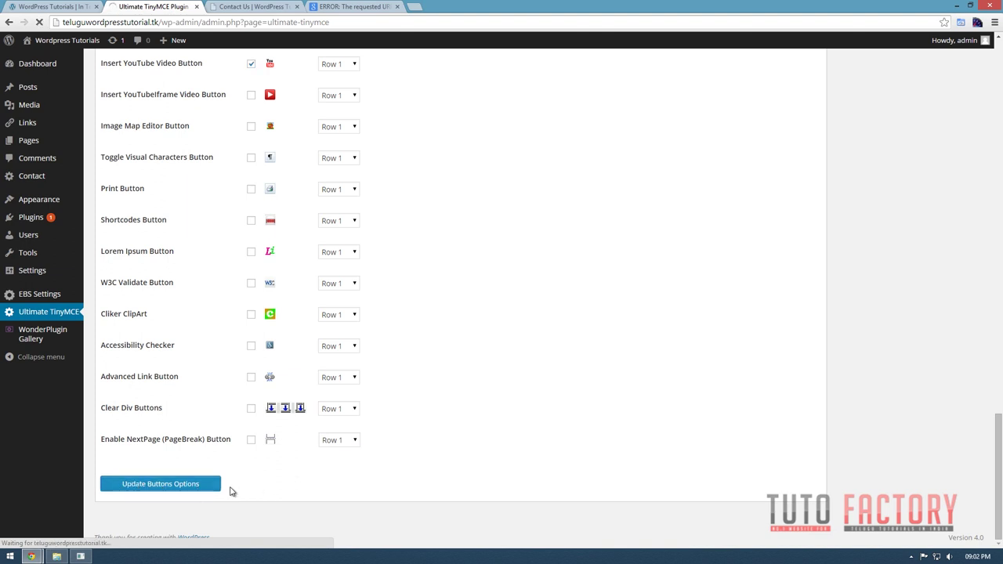
scroll(229, 490, up, 5)
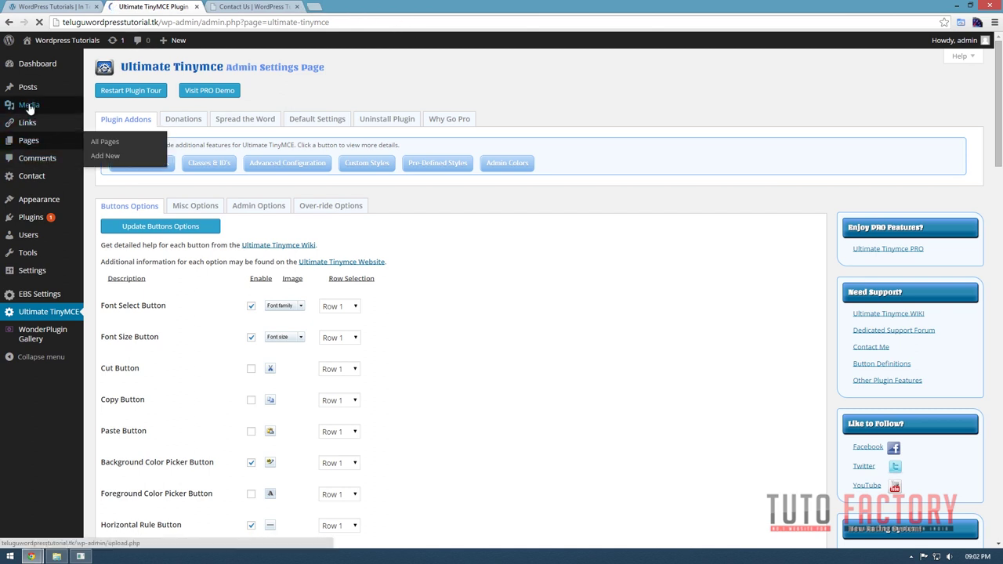
mouse_move(28, 96)
mouse_move(29, 142)
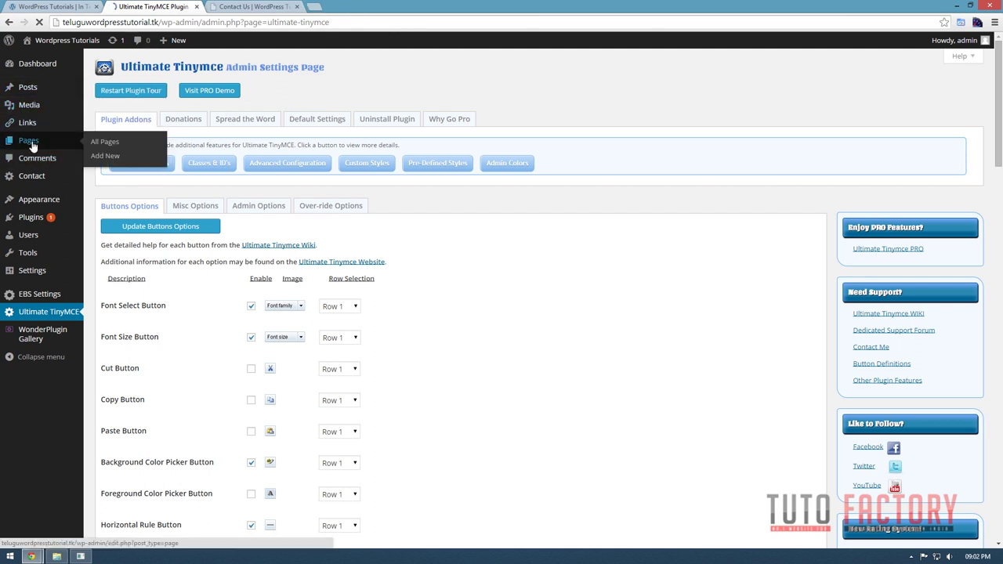
click(106, 144)
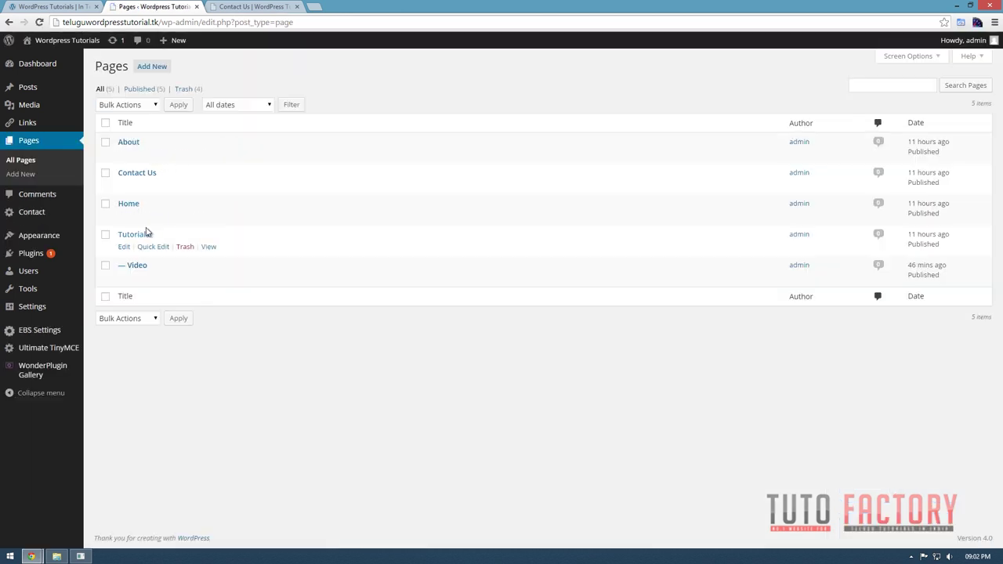
Open the About page in the editor from the Pages list.
click(123, 154)
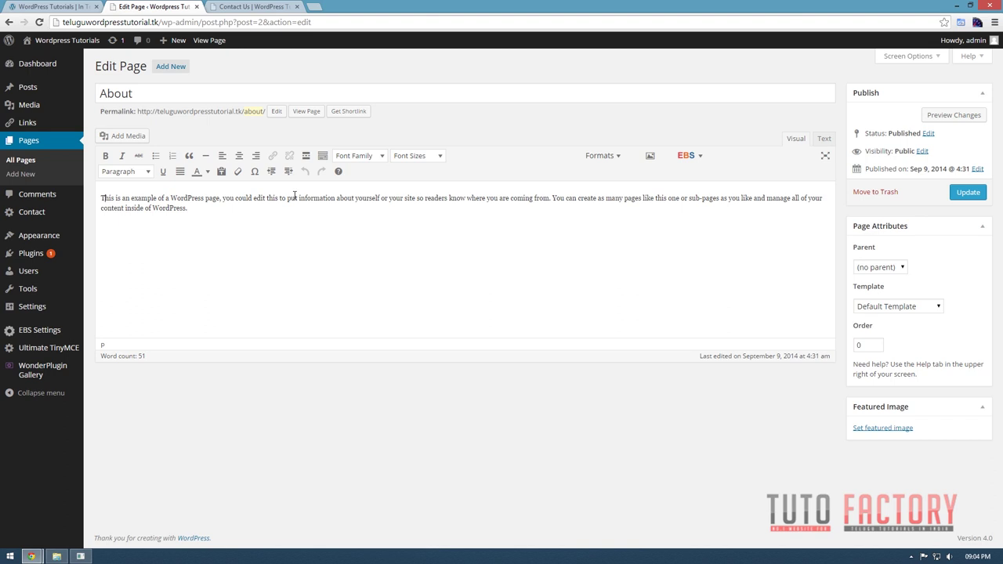
Add an 'About Us' Heading 1 line above the existing paragraph.
key(Return)
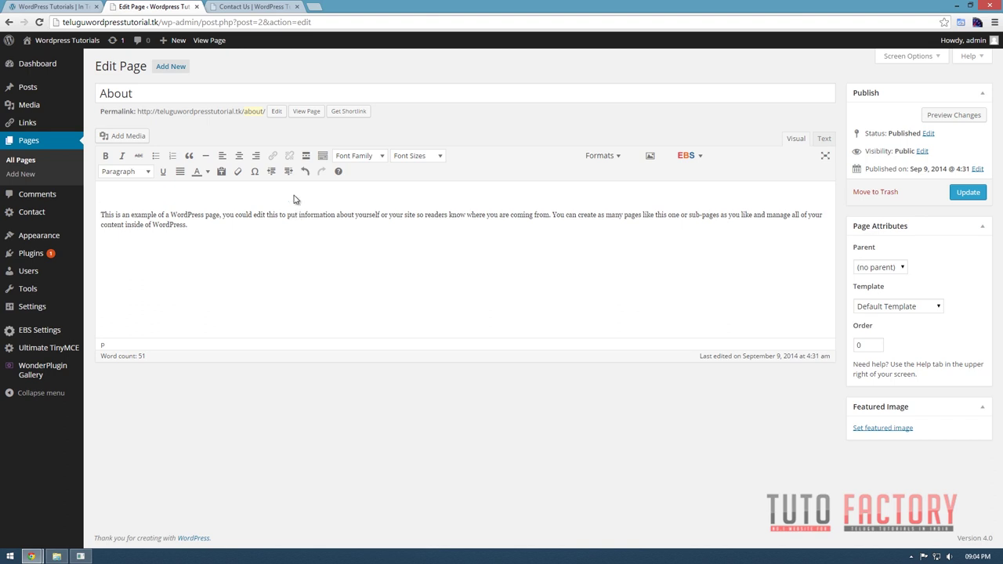
click(127, 170)
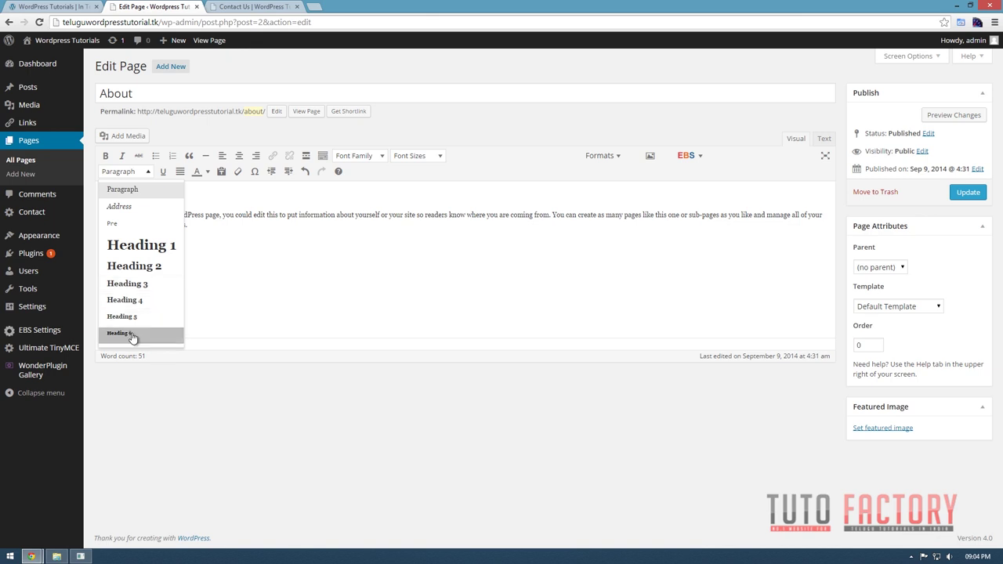
click(151, 251)
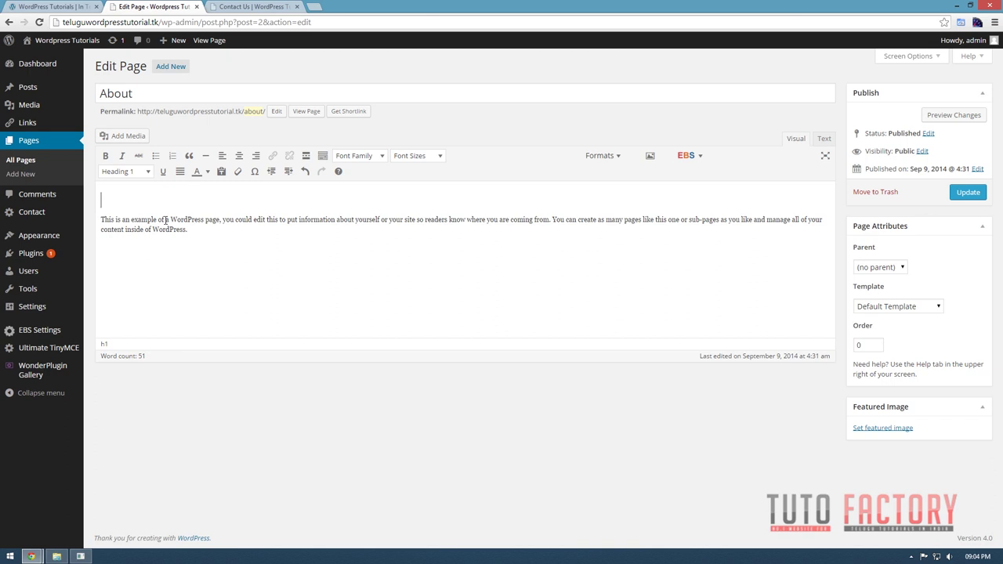
text(About Us)
key(shift+Home)
click(192, 200)
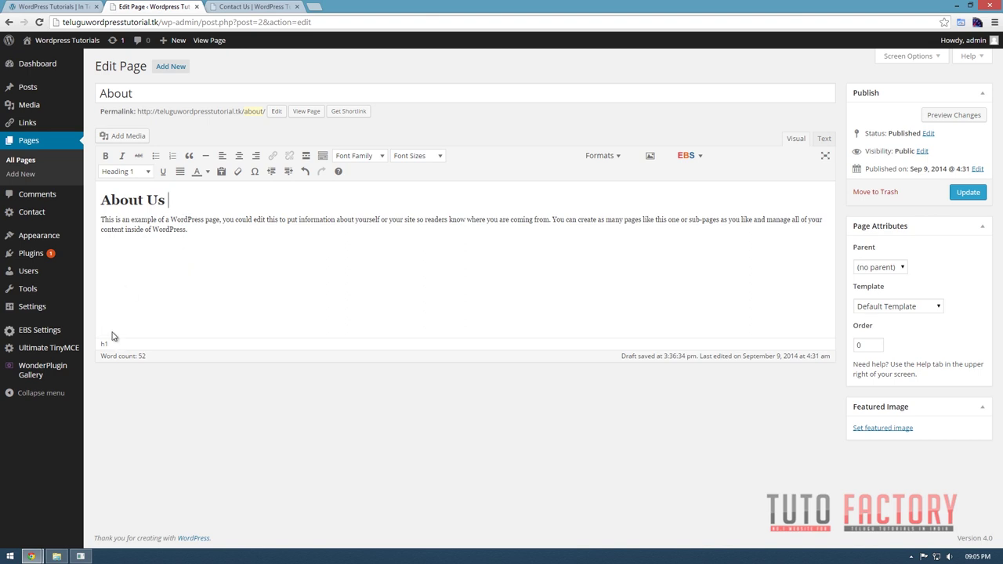
Insert the panda photo from the media library below the paragraph.
drag(182, 259, 143, 261)
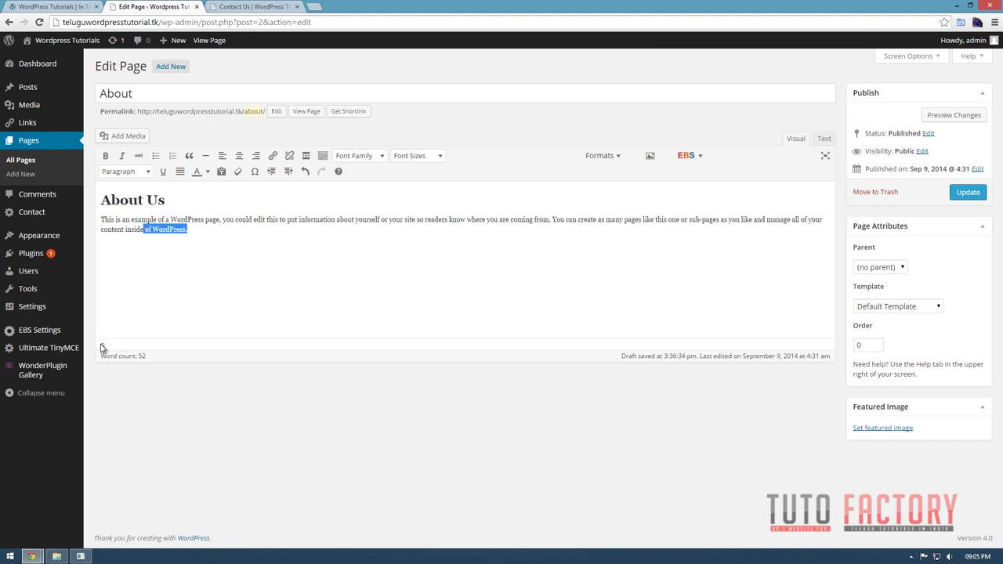
click(200, 236)
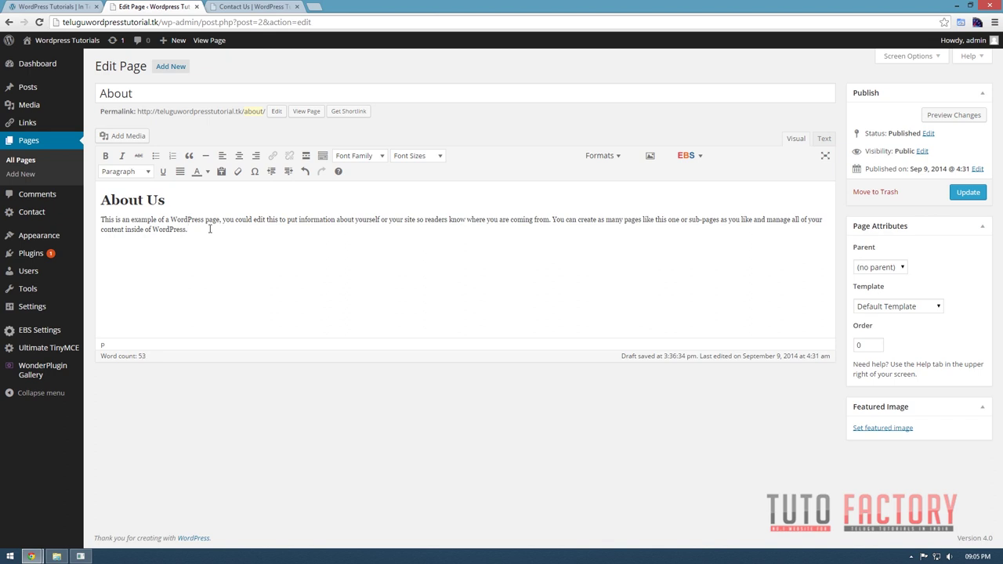
click(137, 137)
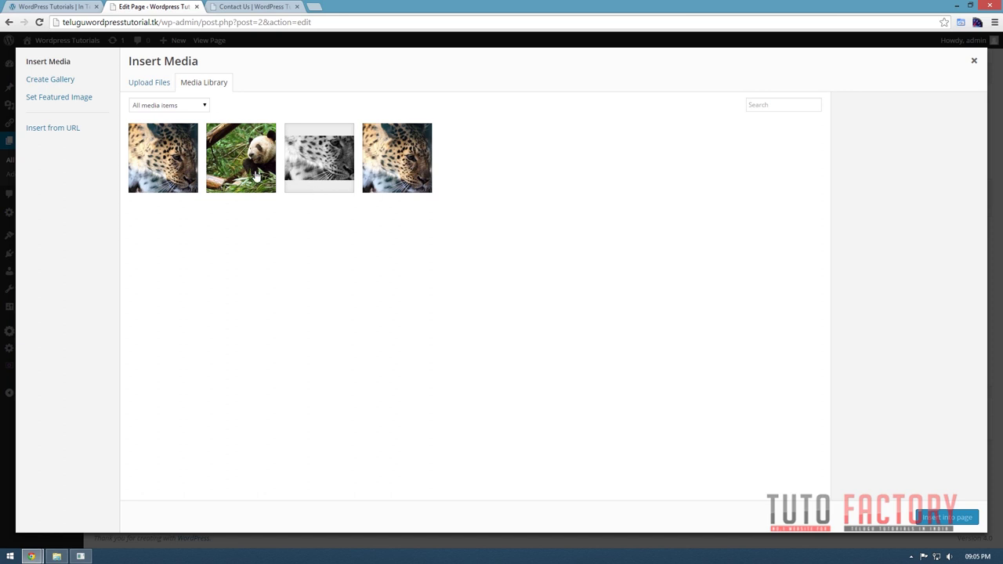
click(255, 177)
click(942, 518)
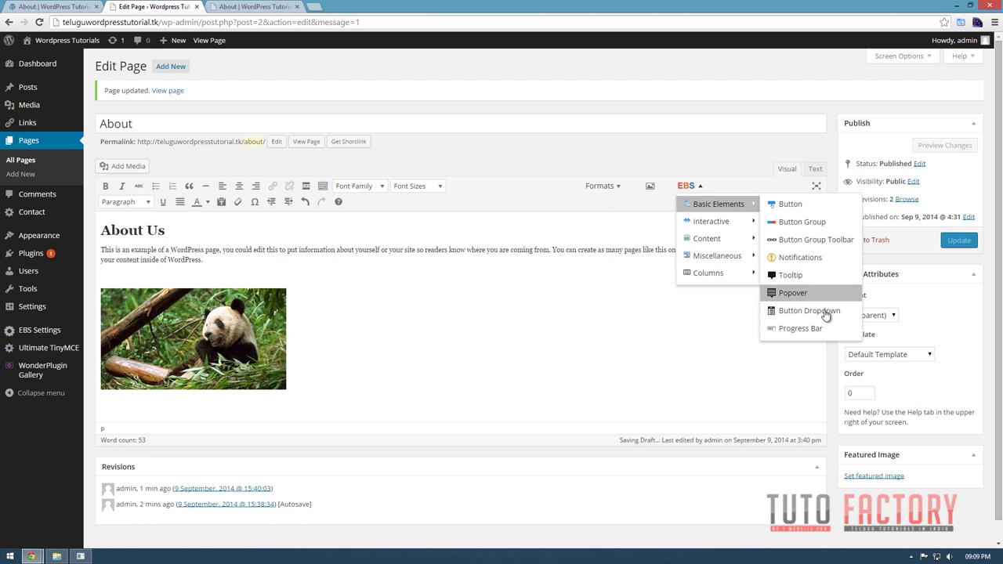
Start a Success-type progress bar shortcode labelled 'in 2012' with value 85.
click(803, 329)
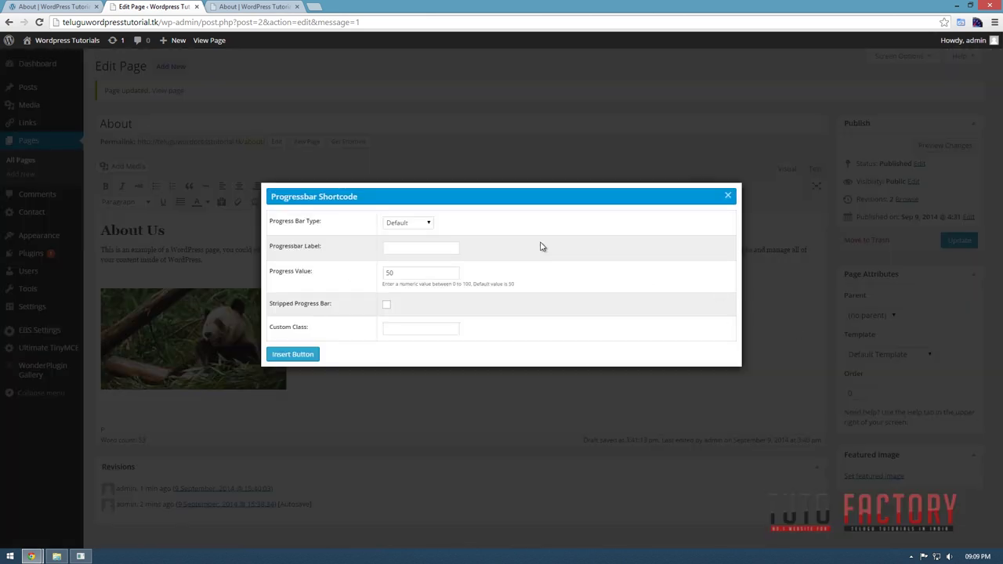
click(426, 222)
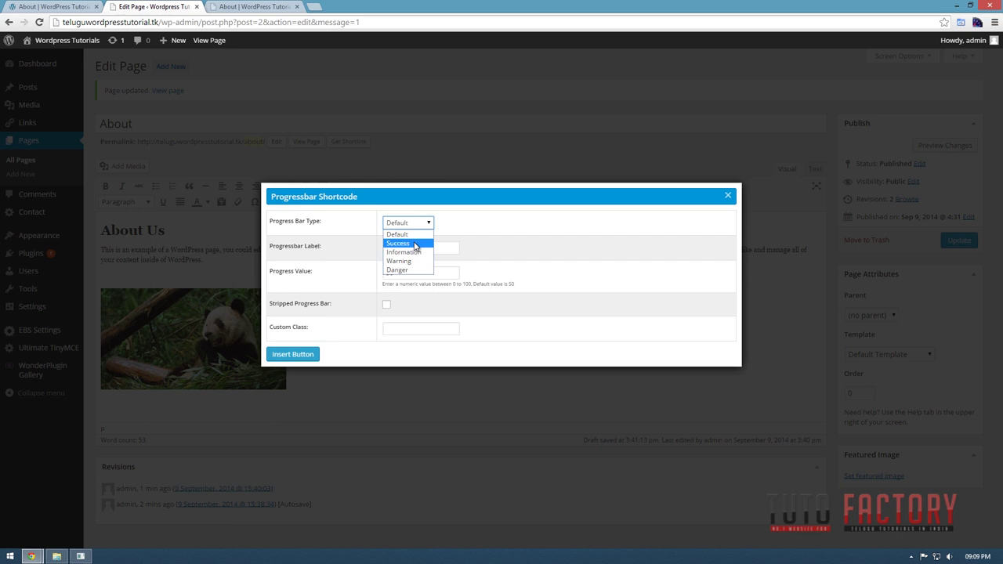
click(415, 244)
click(411, 251)
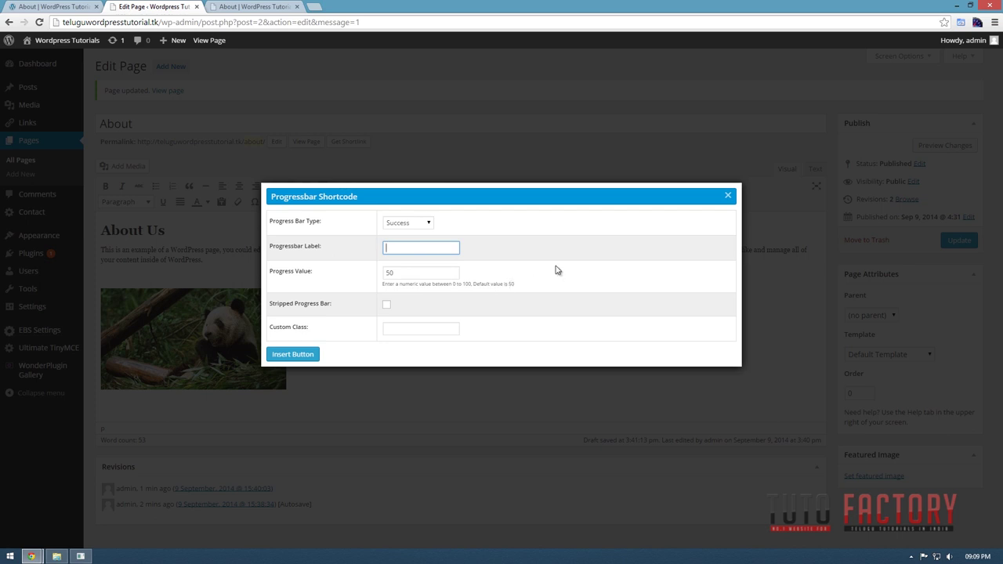
text(in 2012)
key(Tab)
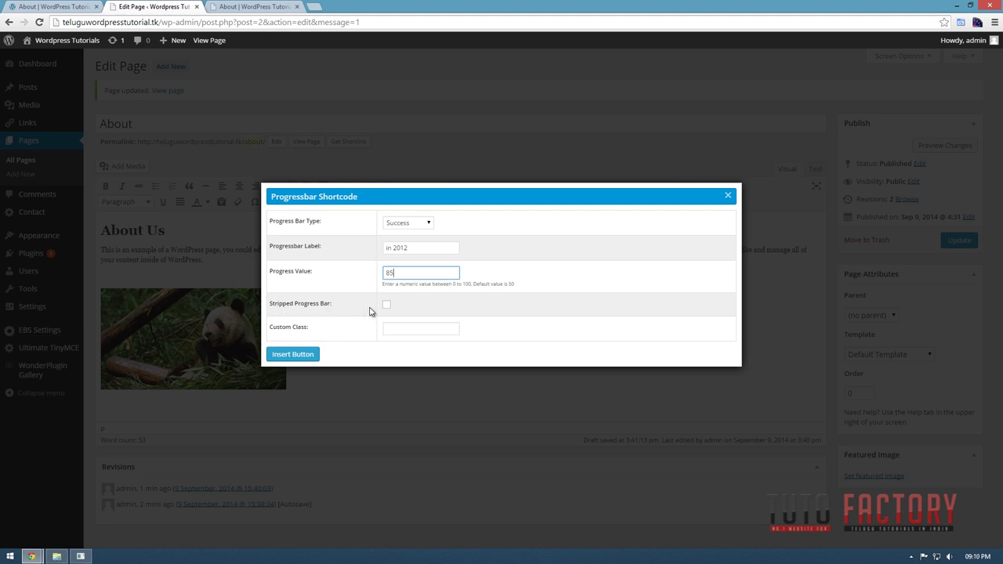
Make the 2012 bar striped and animated, checking the live page, and insert it.
click(387, 306)
click(76, 8)
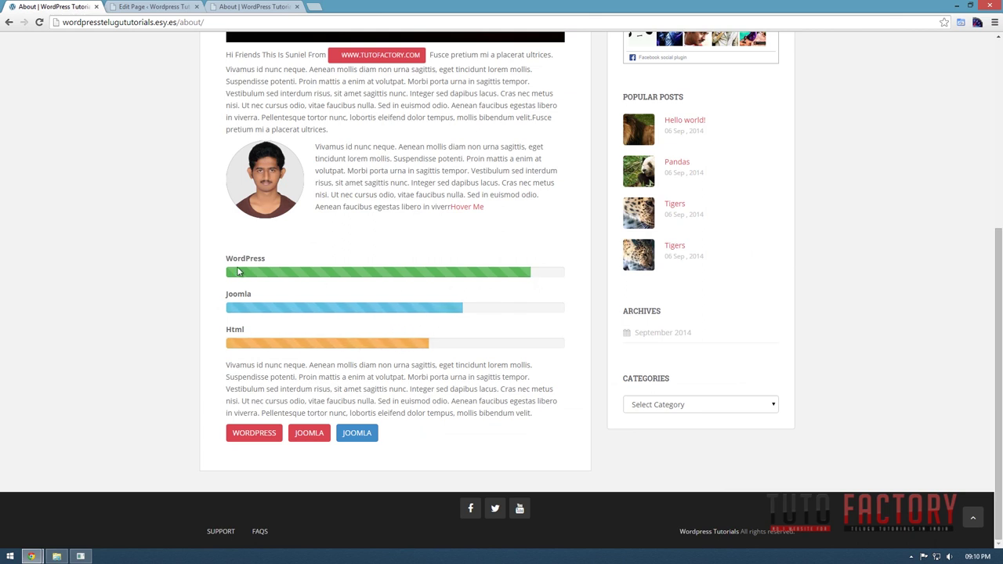
click(174, 6)
click(386, 292)
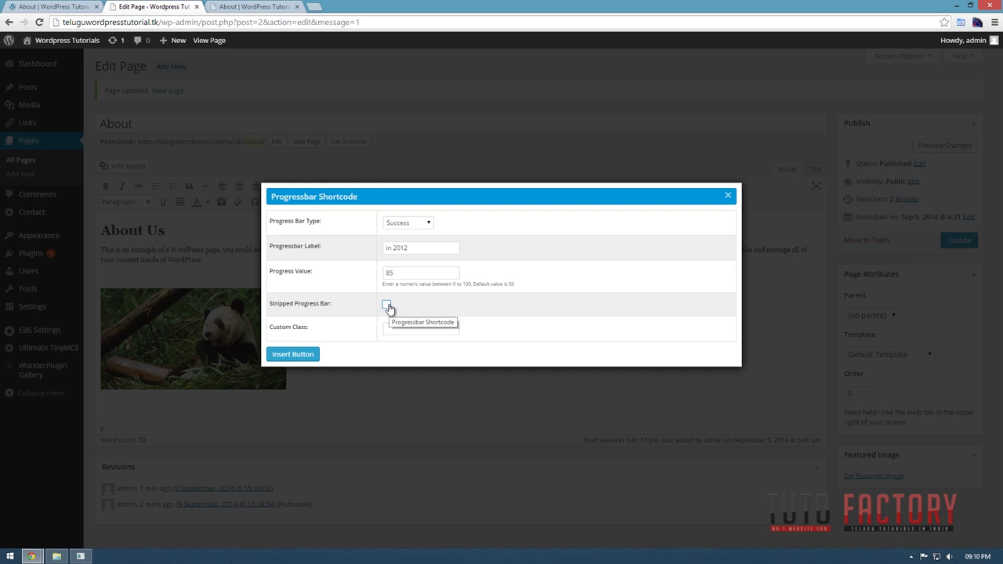
click(386, 305)
click(386, 316)
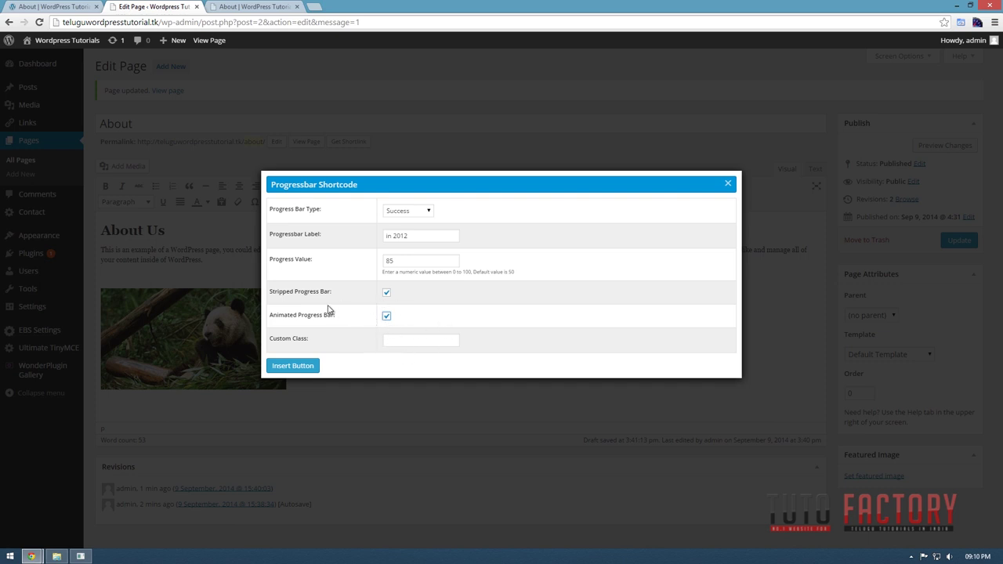
click(294, 365)
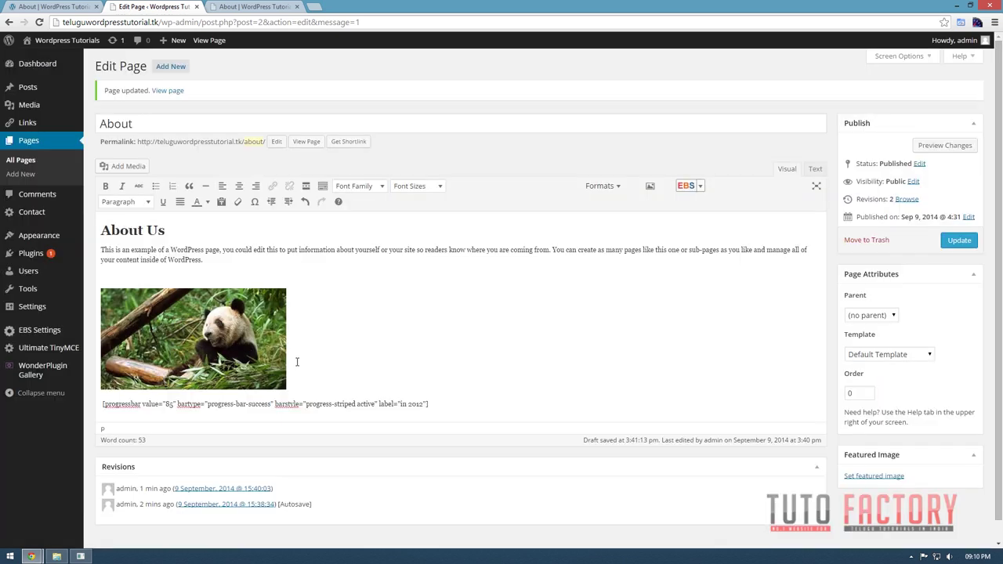
Below the first shortcode, start an Information-type progress bar labelled 'in 2014' at value 20.
key(Return)
key(Return)
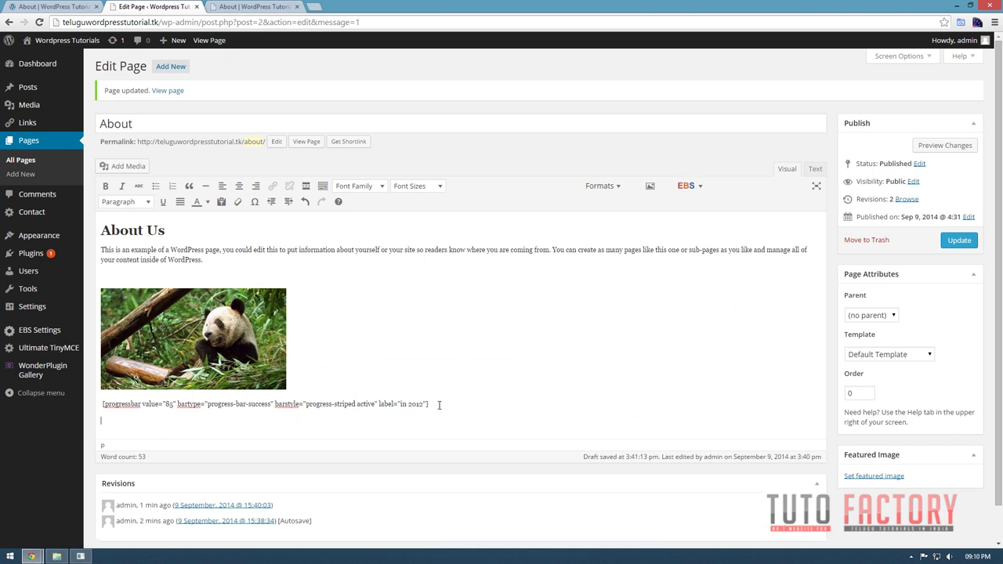
key(BackSpace)
click(688, 188)
mouse_move(705, 205)
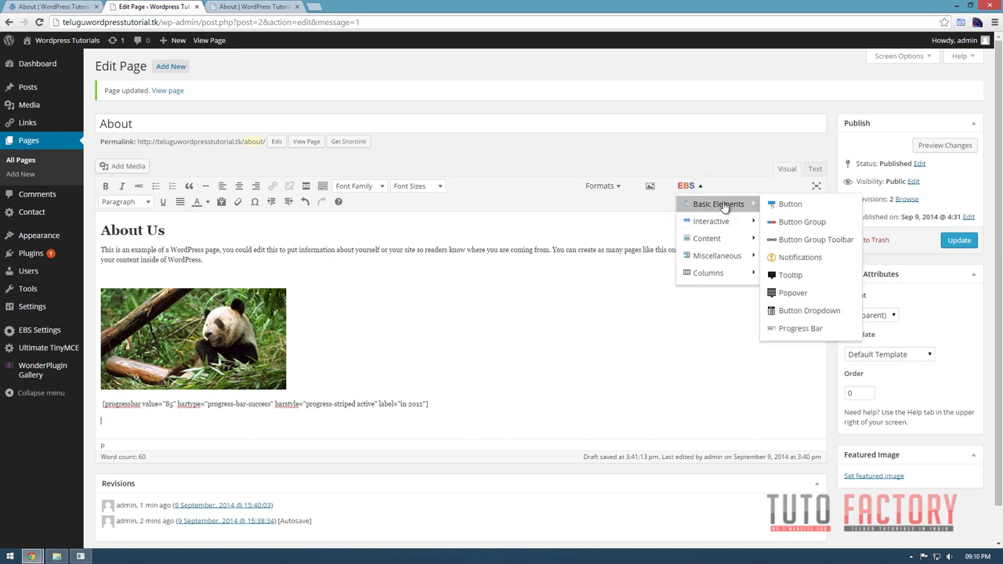
click(799, 328)
click(416, 224)
click(406, 258)
click(415, 247)
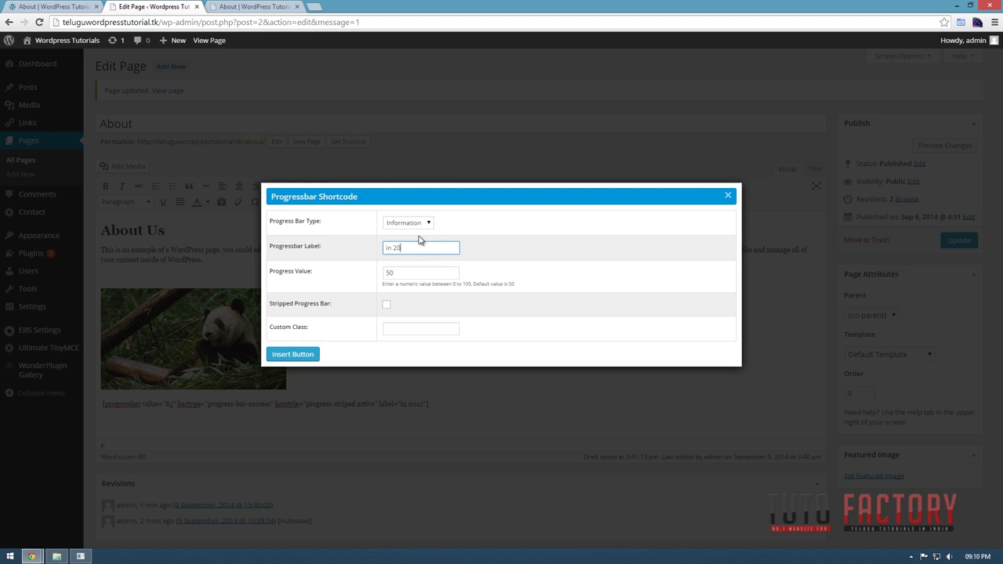
key(Tab)
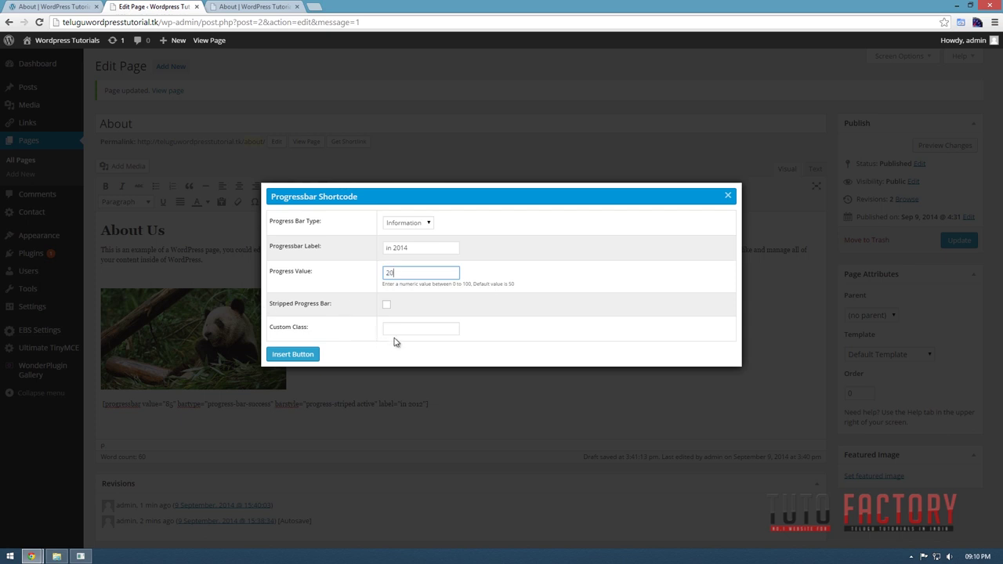
Make the 2014 bar striped and animated, insert it, and update the page.
click(386, 305)
click(386, 315)
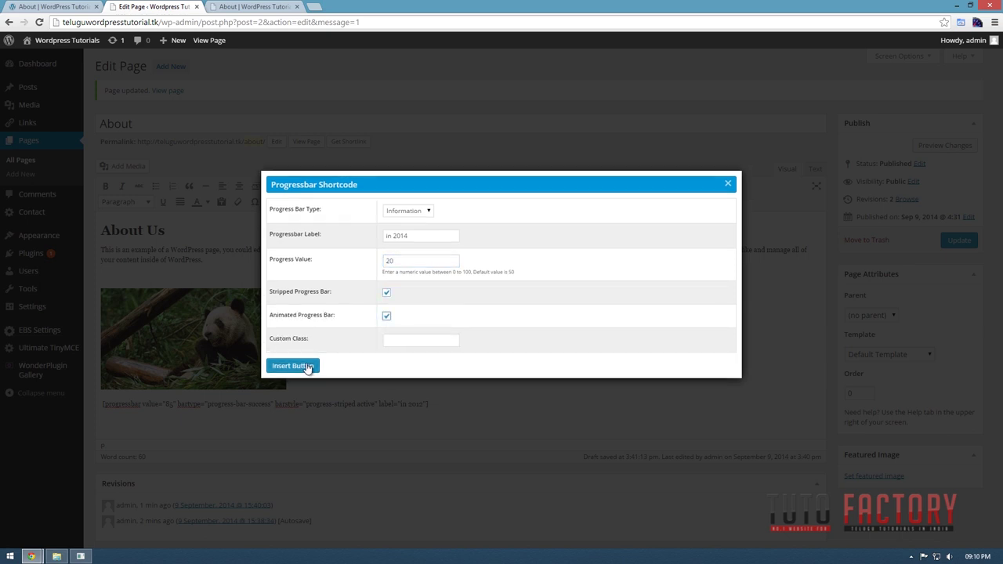
click(292, 365)
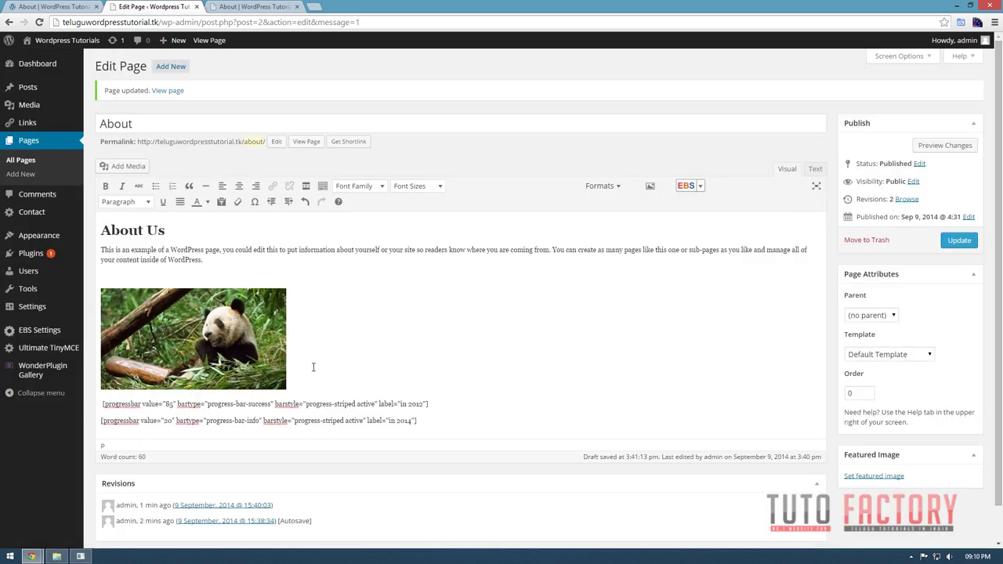
click(959, 241)
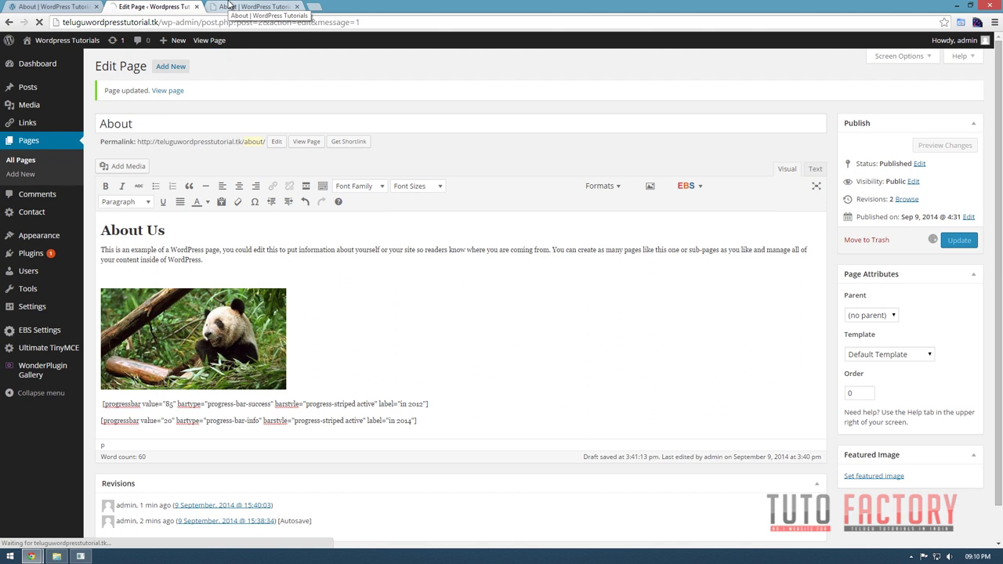
click(228, 6)
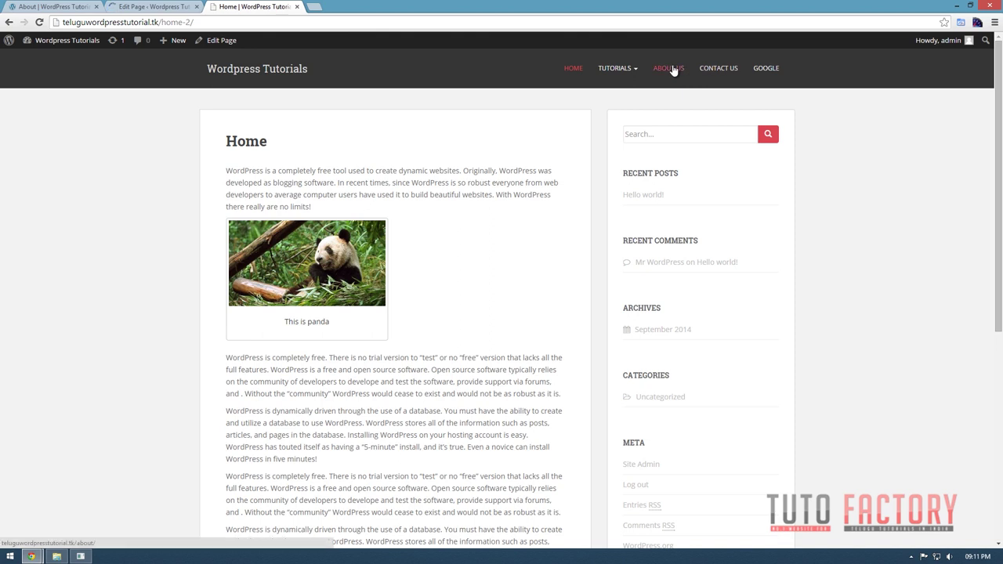
click(667, 75)
mouse_move(638, 86)
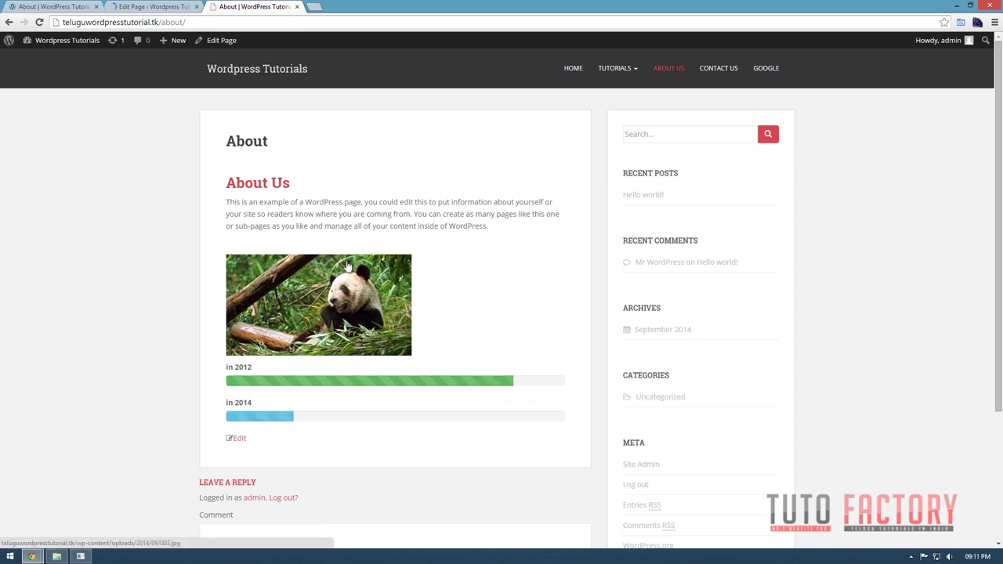
drag(225, 182, 294, 183)
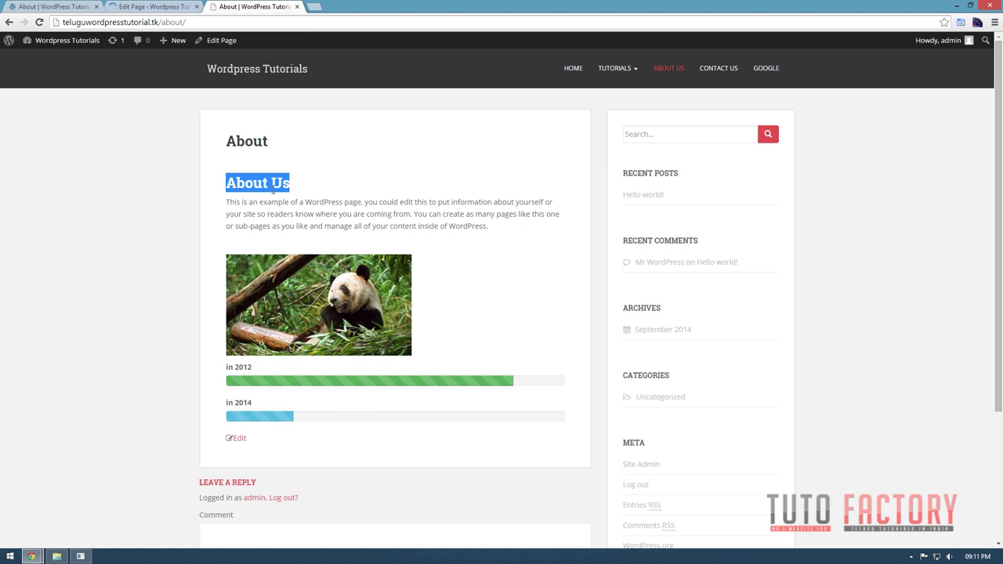
key(ctrl+shift+Tab)
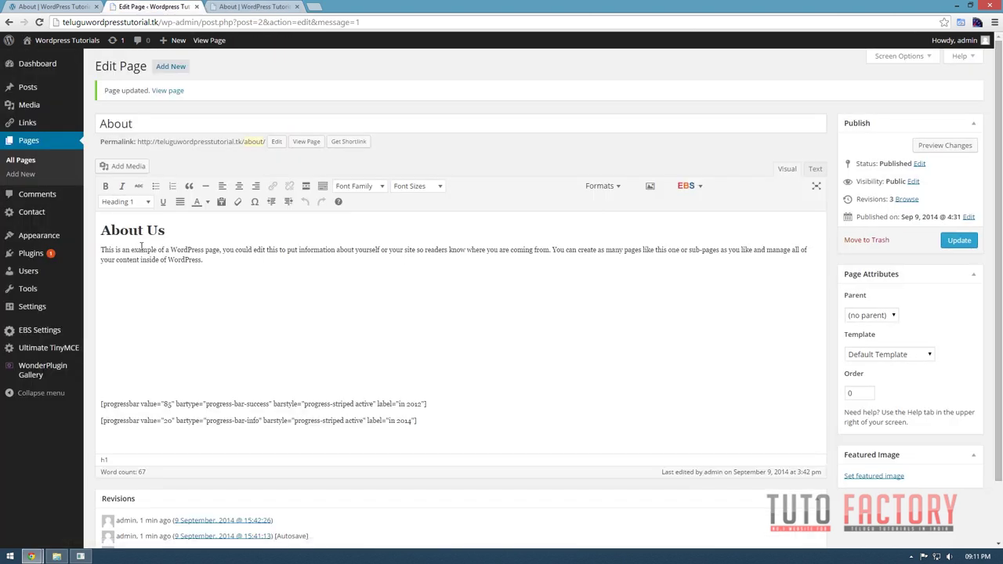
triple_click(135, 233)
key(ctrl+Tab)
click(318, 188)
drag(306, 181, 224, 181)
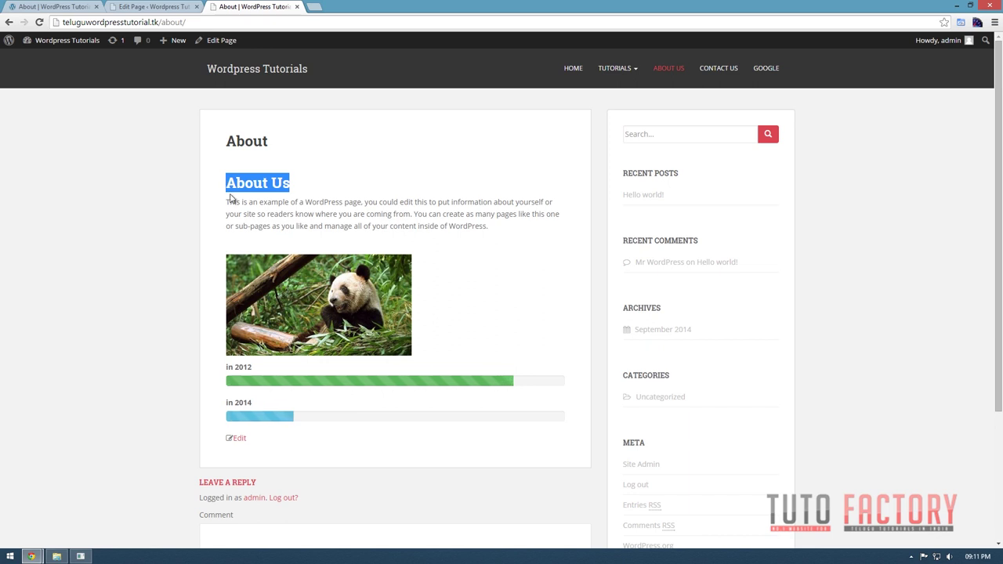
click(311, 189)
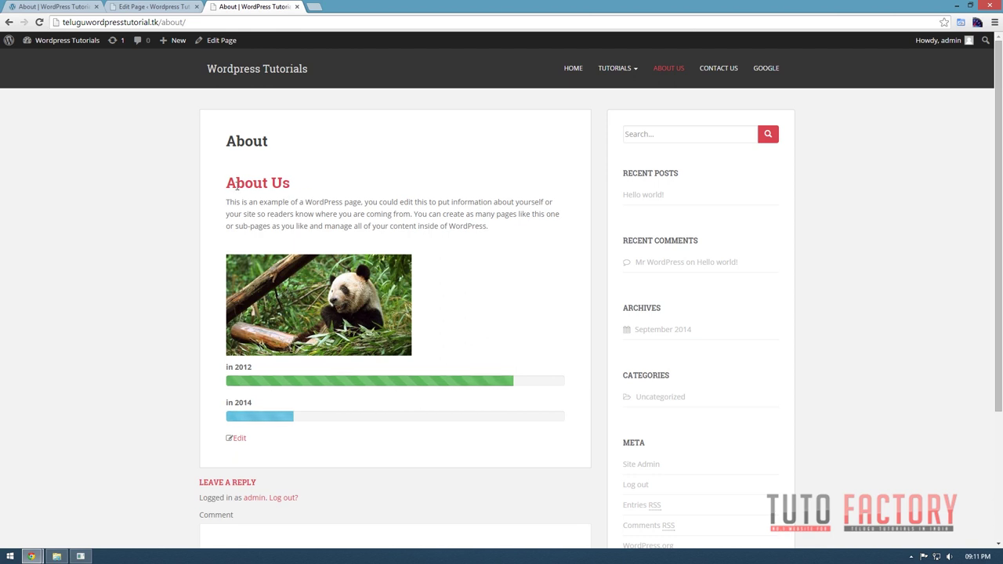
Add an empty paragraph below the two progress bar shortcodes.
click(135, 6)
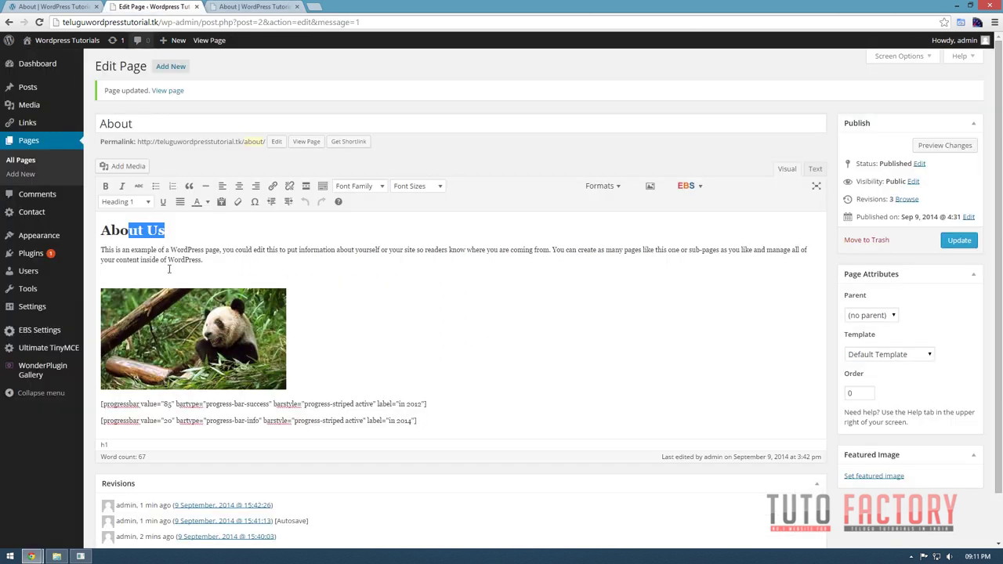
click(428, 420)
key(Return)
key(Return)
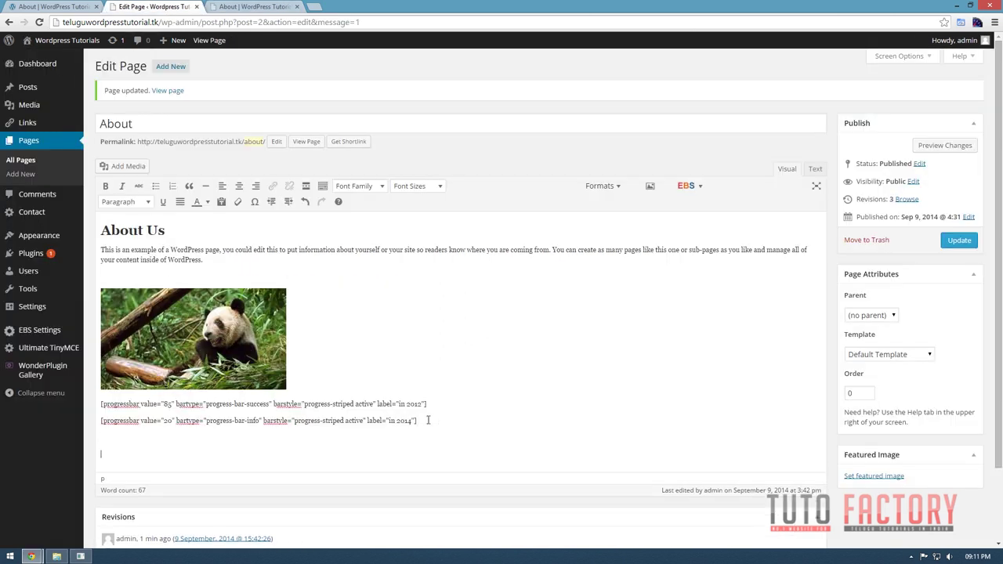
Set the About Us heading font to Comic Sans MS and update the page.
triple_click(128, 229)
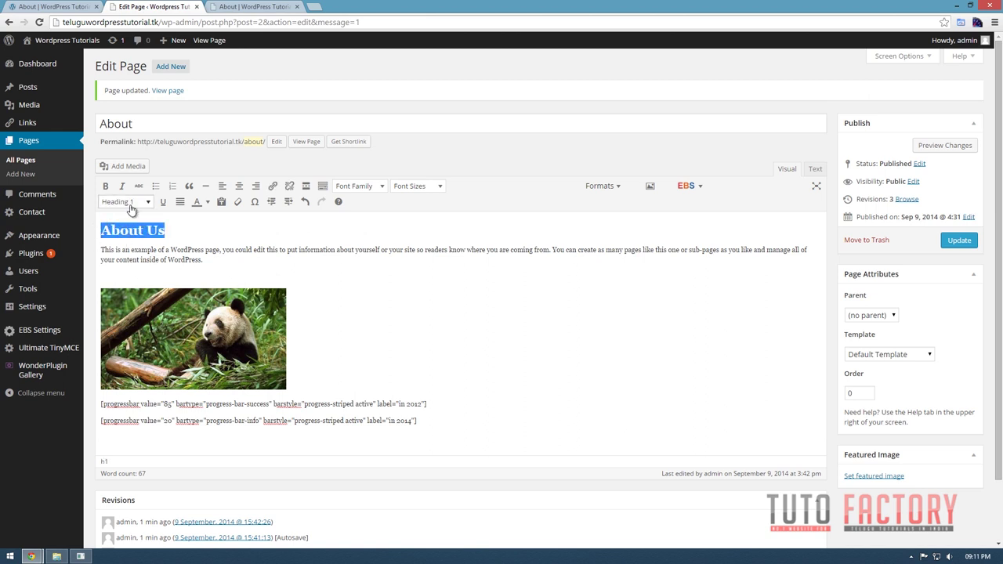
click(129, 202)
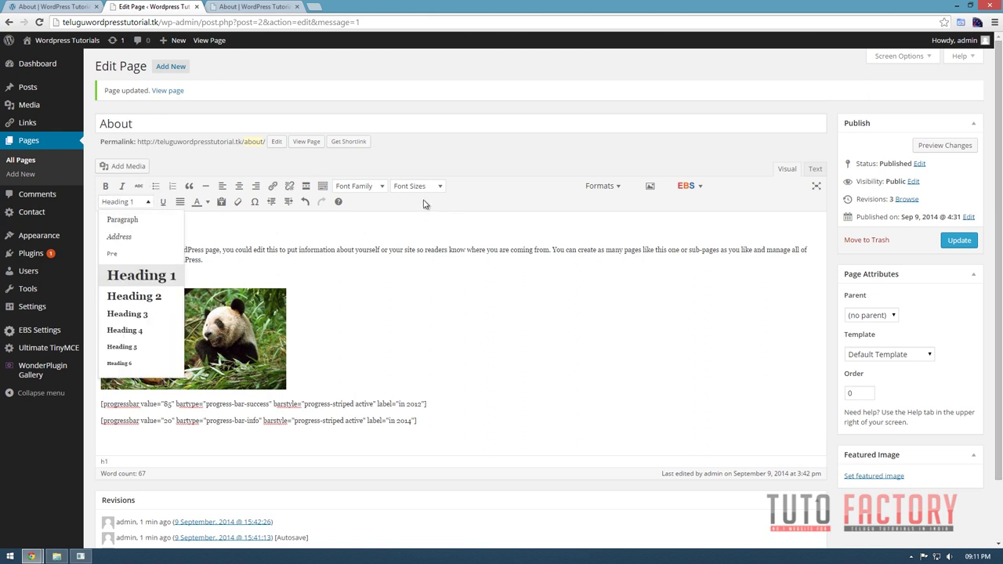
click(369, 190)
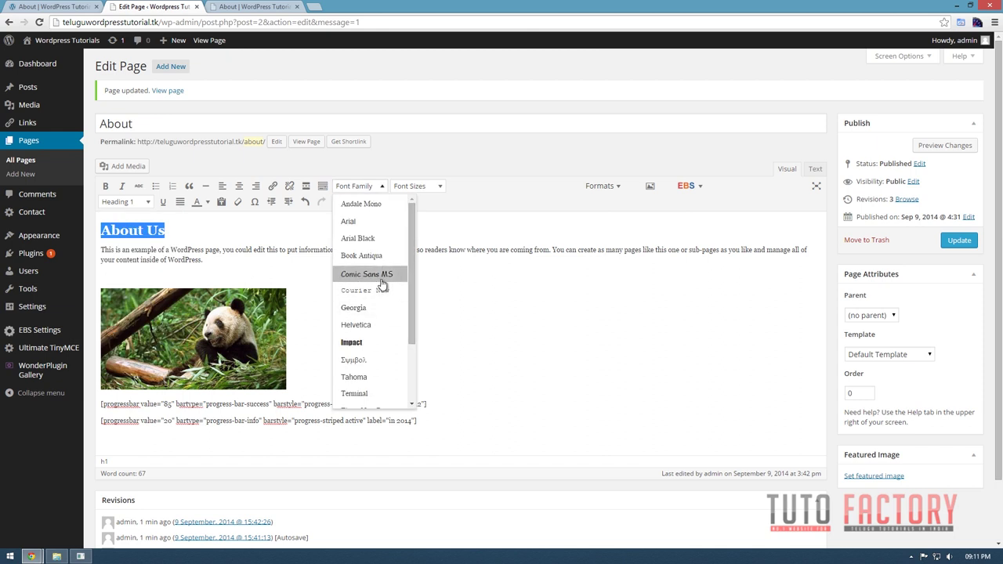
click(380, 280)
click(446, 301)
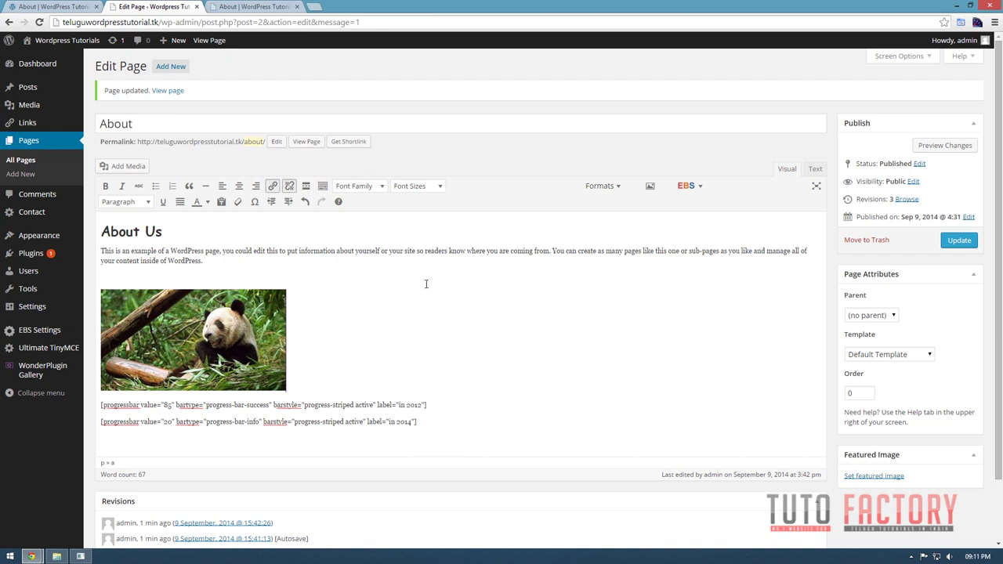
click(956, 243)
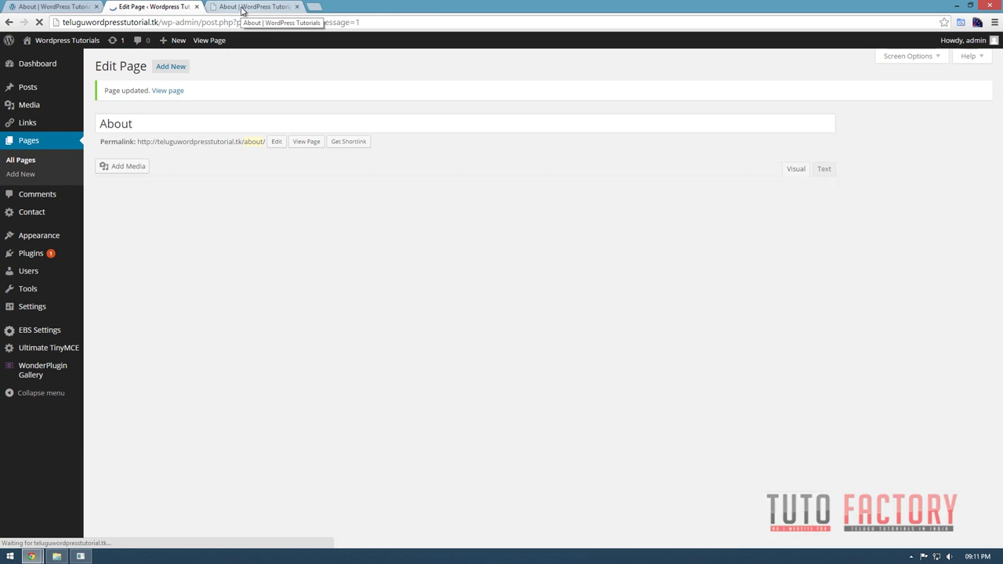
Reload the live About page, check the About Us heading in Comic Sans MS, and return to the editor.
click(233, 8)
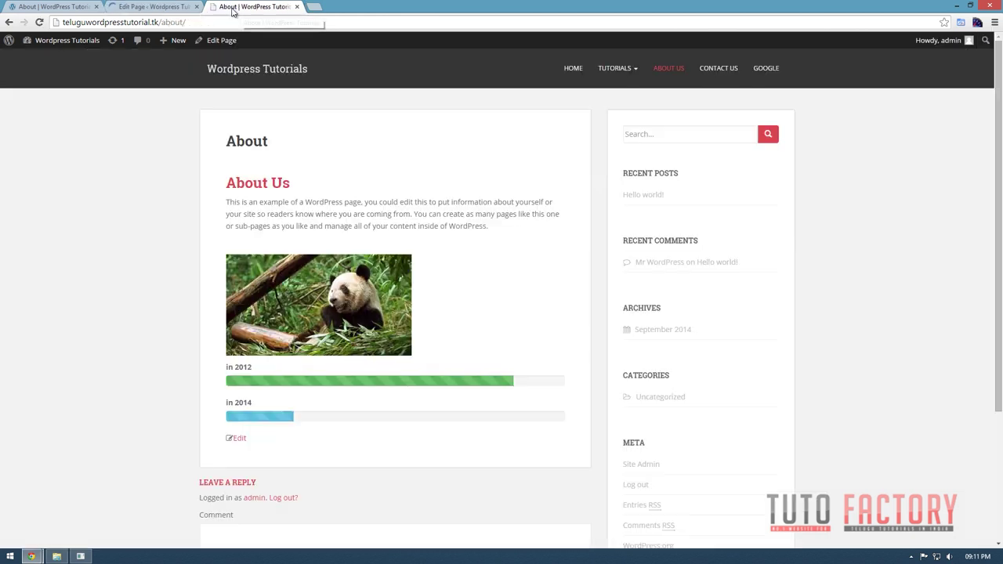
click(39, 22)
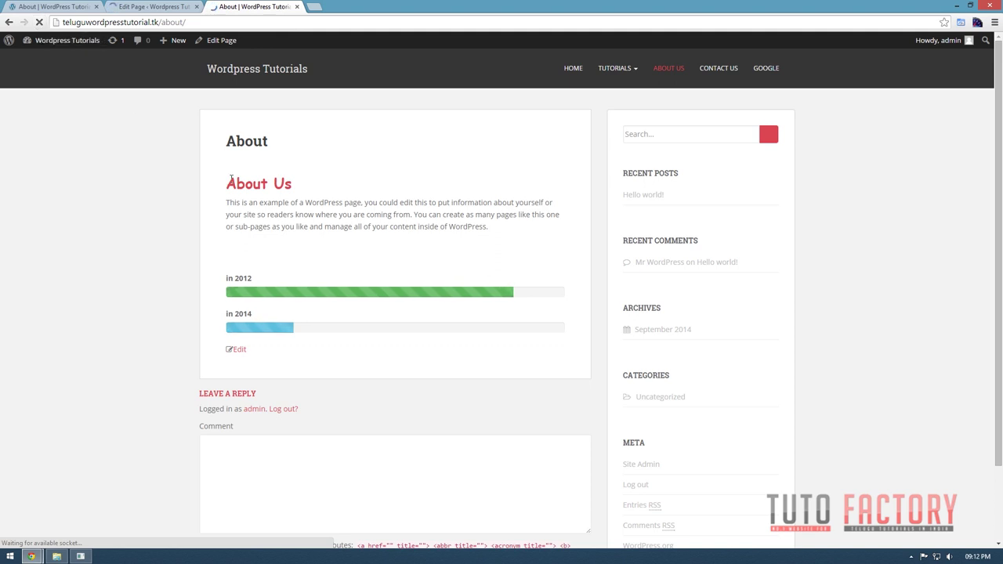
mouse_move(228, 181)
mouse_down()
mouse_move(314, 180)
mouse_move(222, 188)
mouse_up()
click(305, 187)
key(ctrl+shift+Tab)
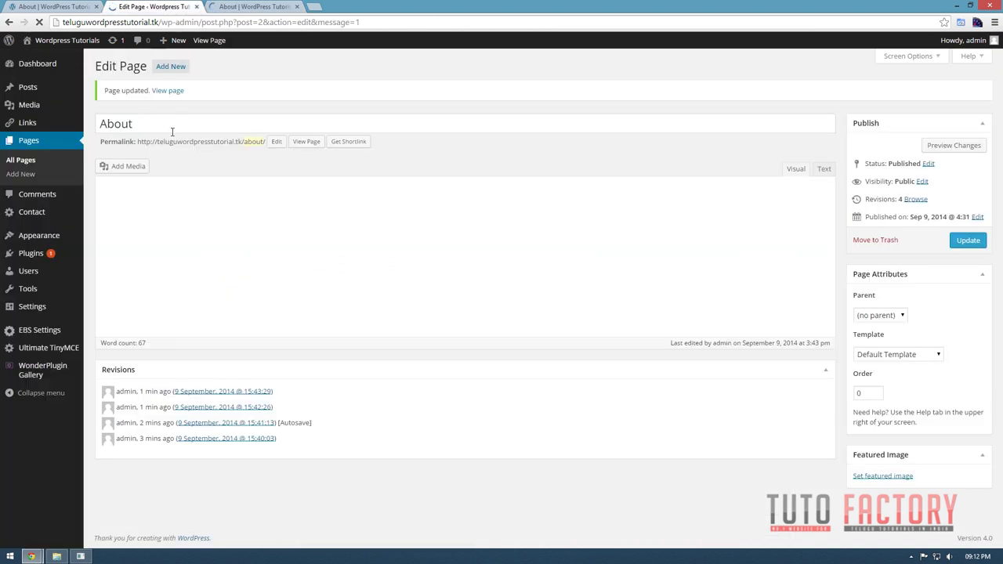
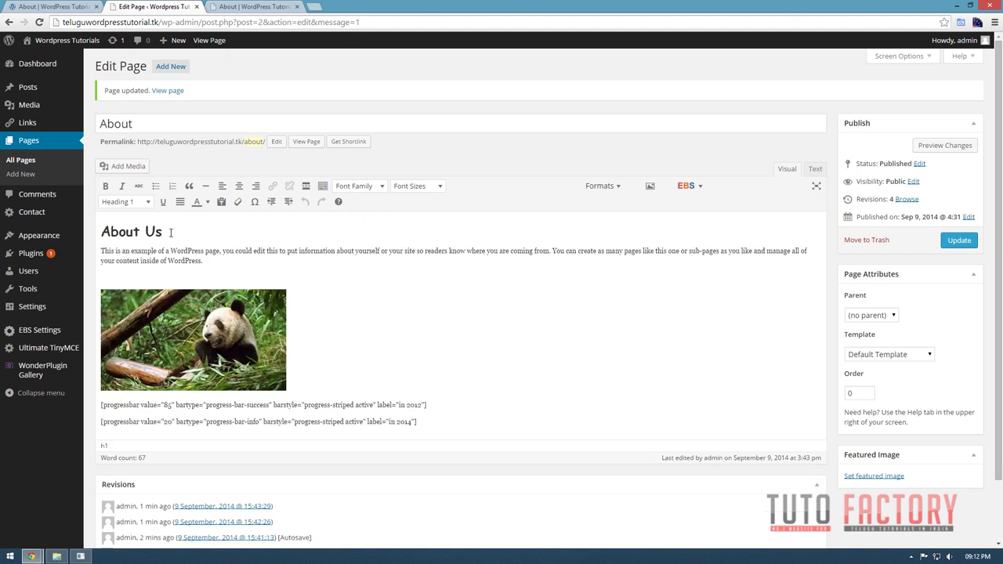
Make the whole About Us heading bright green and add a blank paragraph after the progress-bar shortcodes.
drag(174, 232, 111, 232)
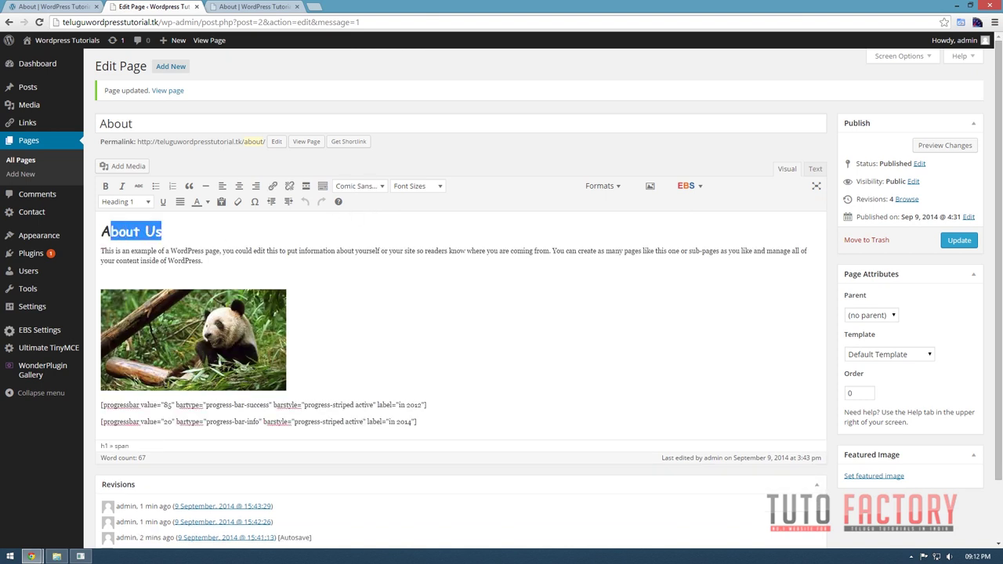
click(207, 202)
click(228, 237)
click(392, 314)
click(169, 251)
triple_click(144, 230)
click(207, 202)
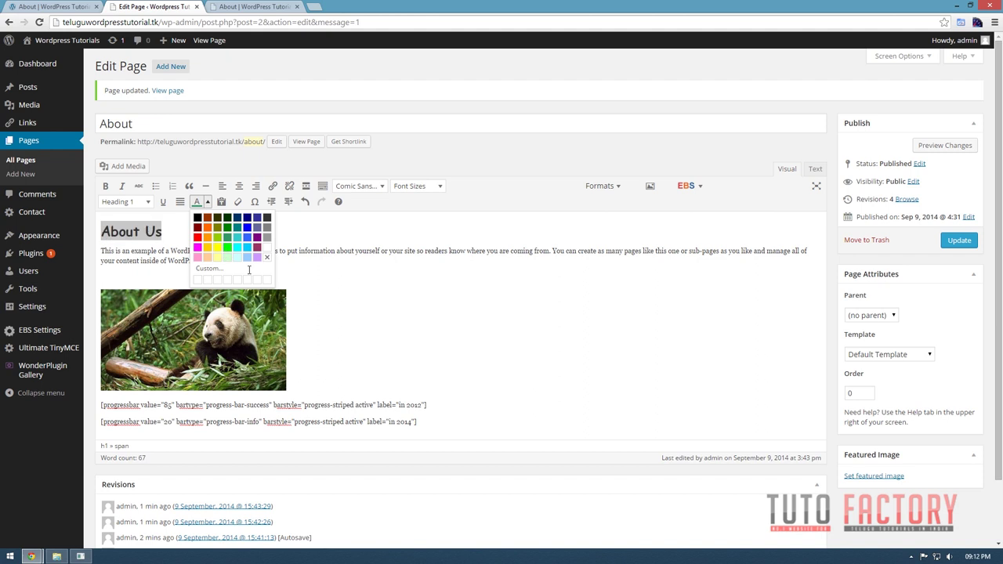
click(228, 248)
click(426, 406)
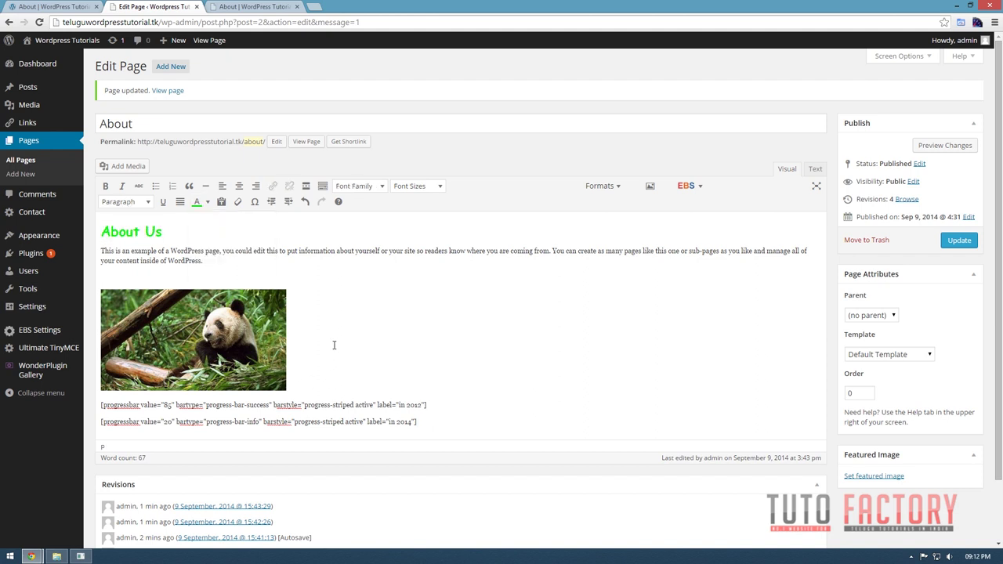
key(Return)
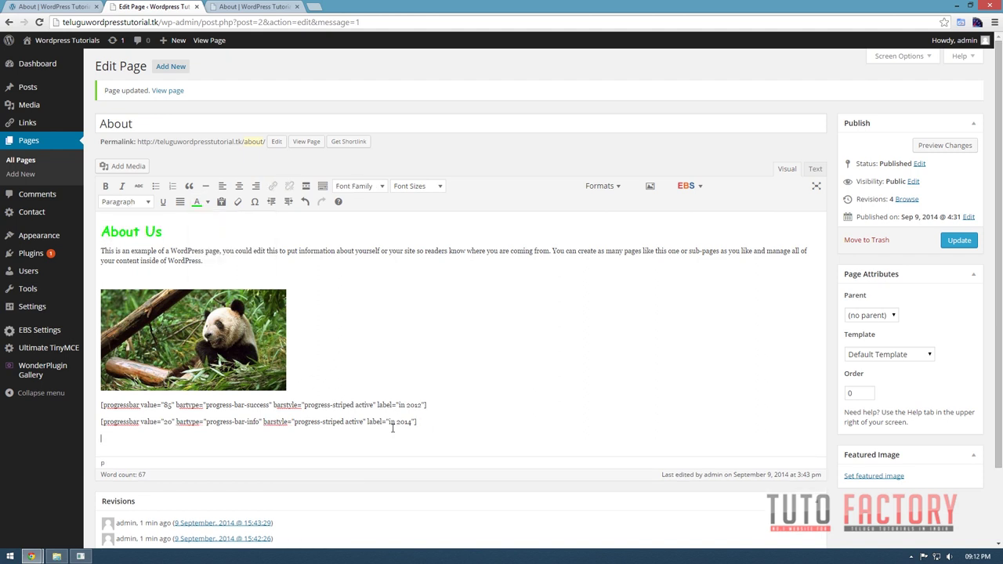
Choose Basic Elements > Popover from the EBS shortcode menu.
click(699, 188)
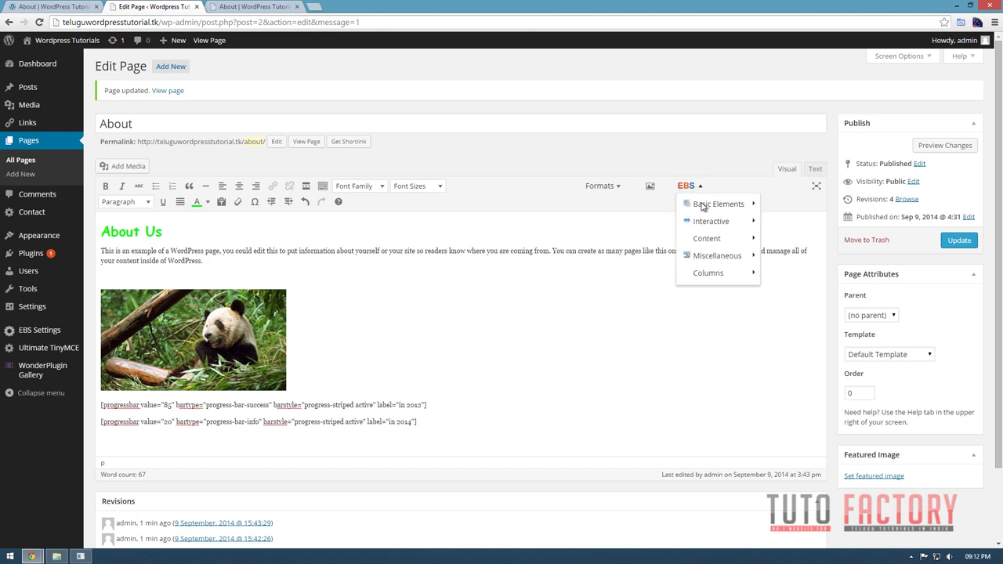
mouse_move(700, 212)
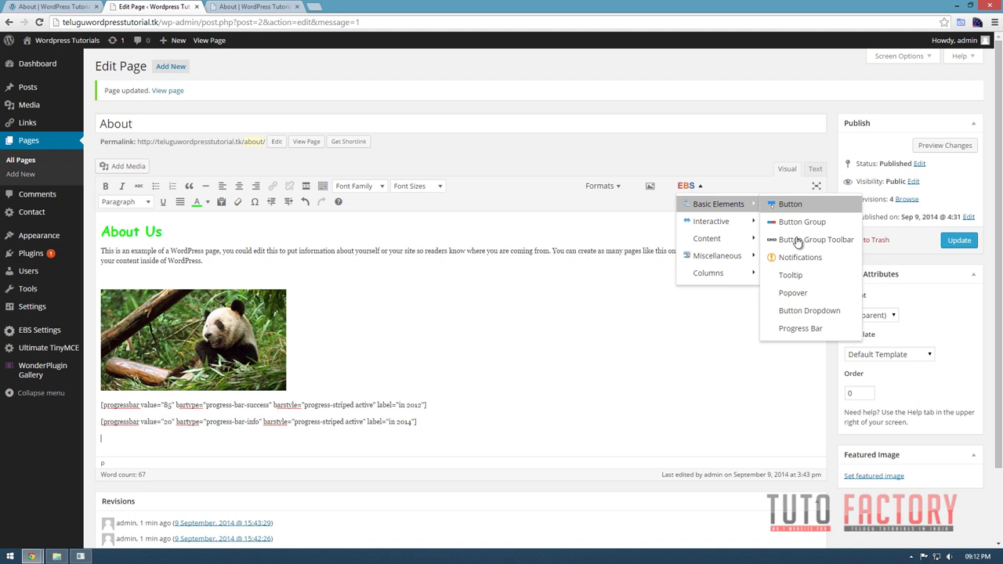
click(793, 292)
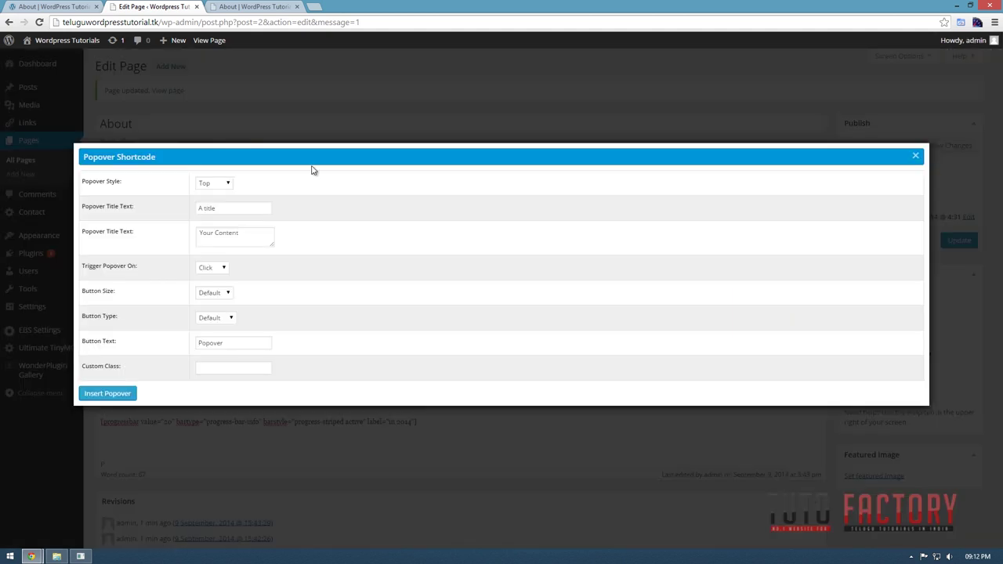
Try the WordPress and Joomla buttons' popovers on the live About page.
click(47, 6)
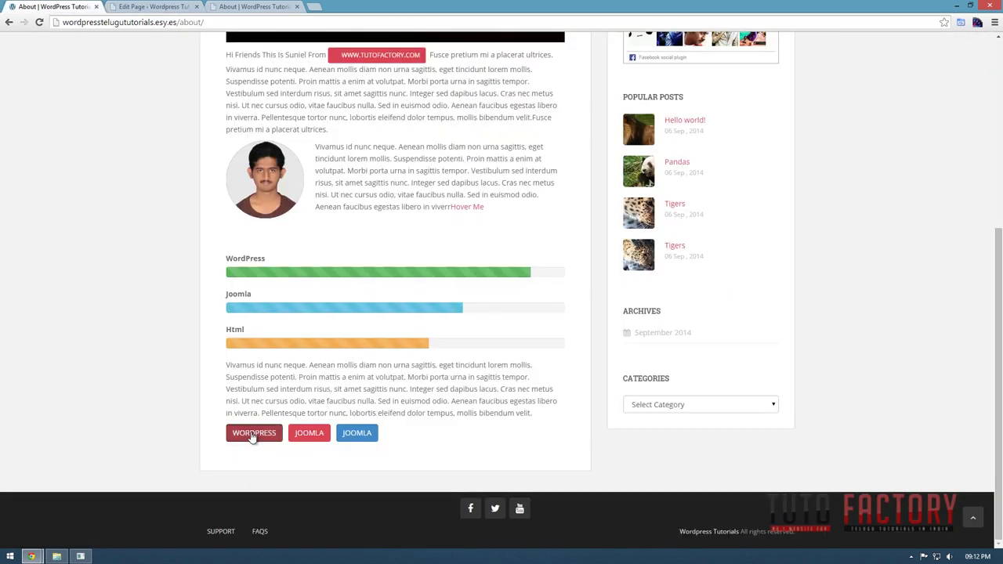
click(305, 438)
click(253, 439)
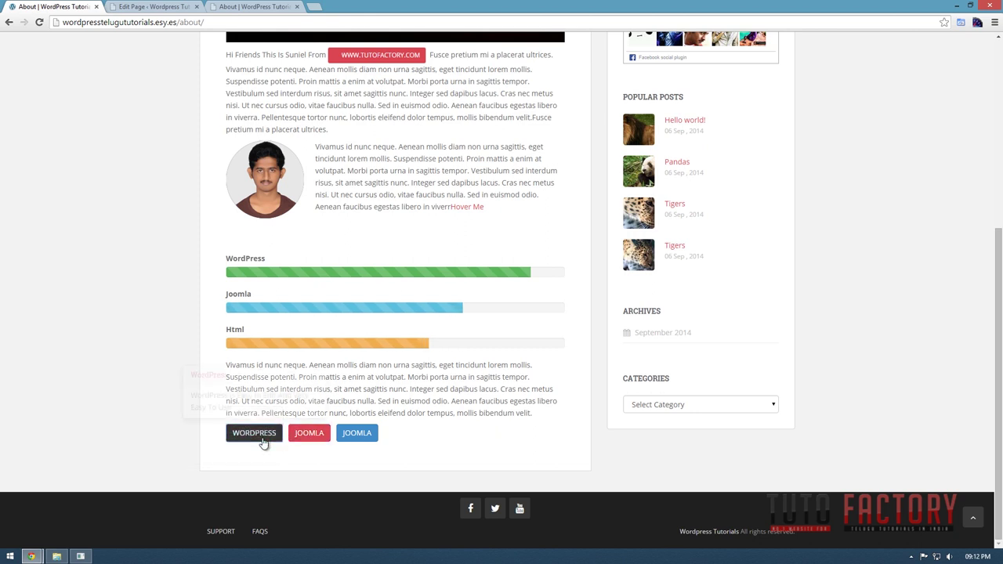
click(307, 437)
click(307, 440)
click(315, 440)
click(303, 442)
click(319, 440)
click(292, 440)
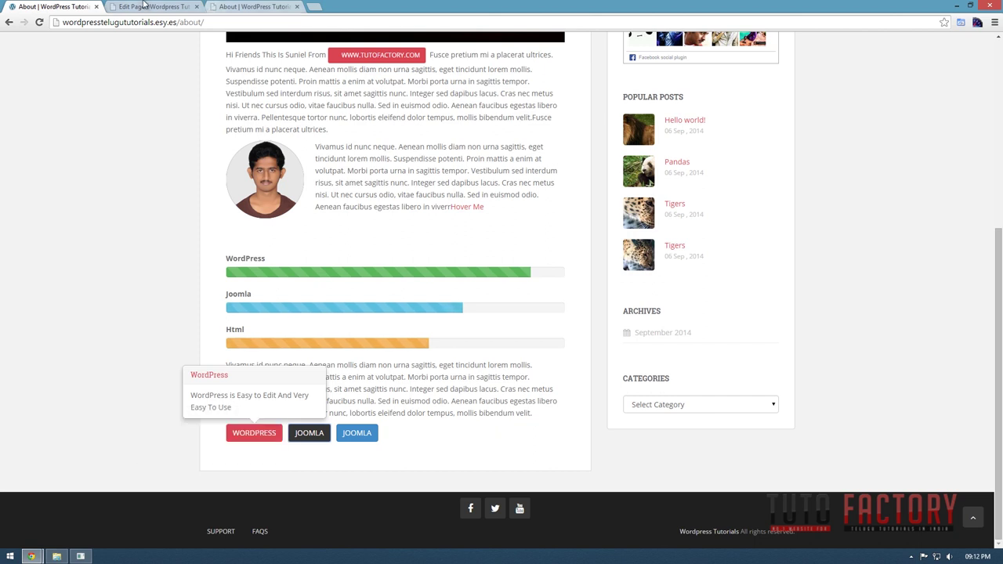
Review the popover placement options in the editor, then compare against the live page.
click(146, 7)
click(229, 184)
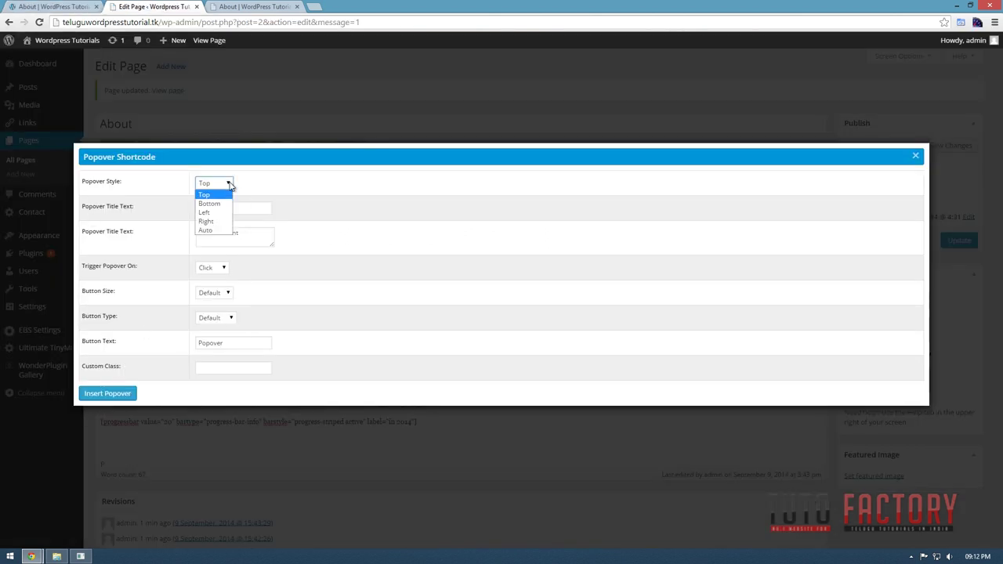
click(57, 6)
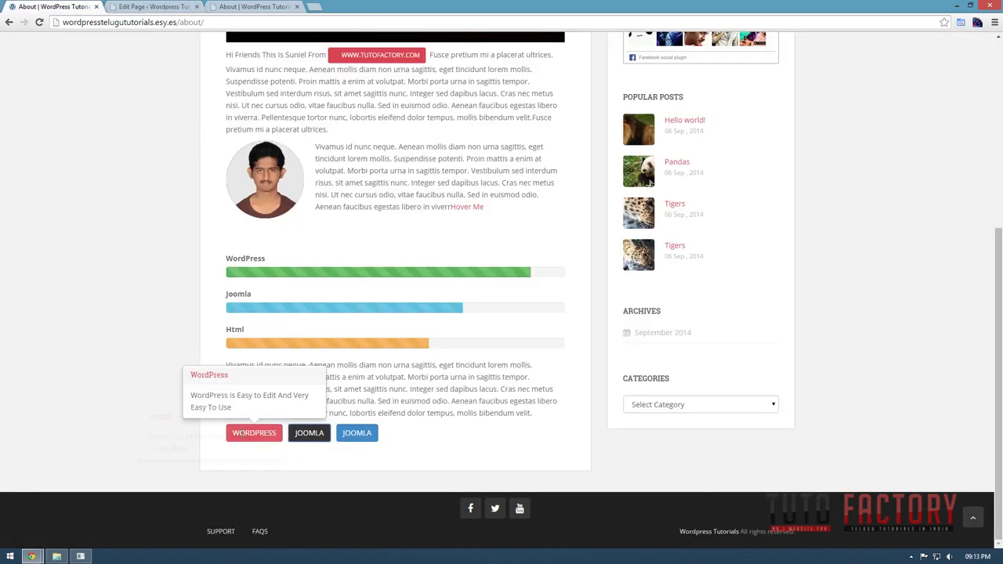
mouse_move(319, 438)
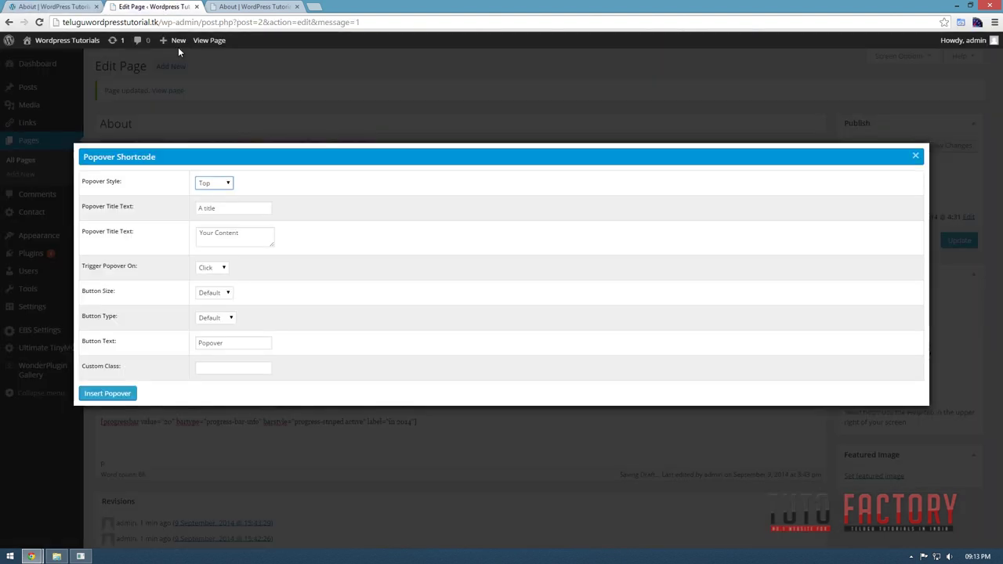
Set the popover style to Bottom and select the default title, checking the live popover for reference.
click(153, 6)
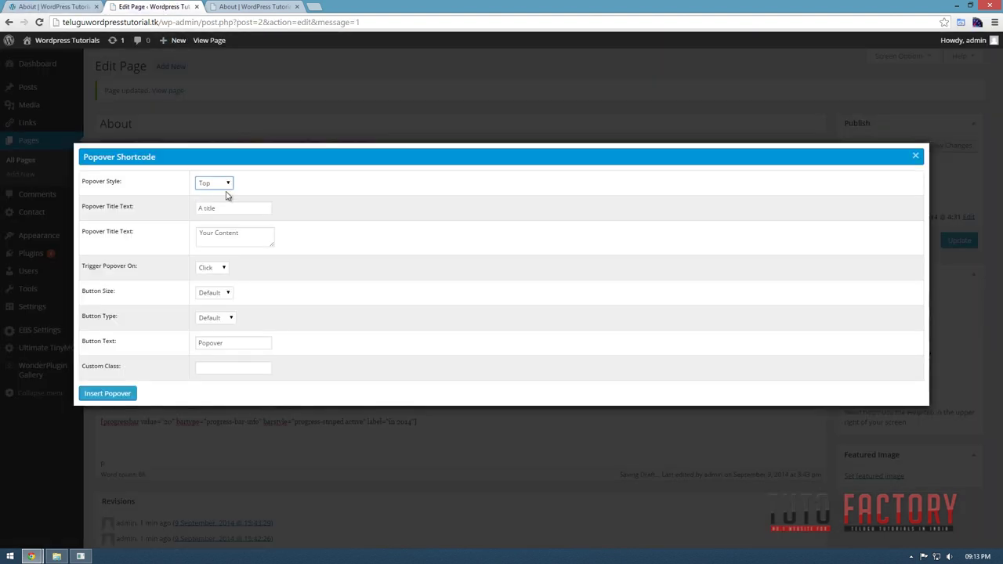
click(226, 186)
click(205, 207)
click(246, 208)
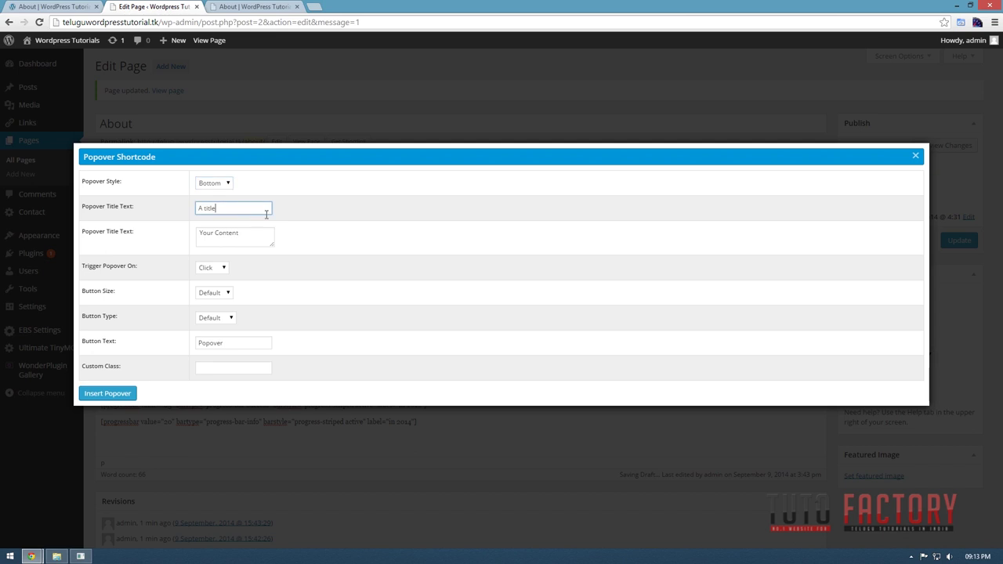
drag(240, 210, 183, 211)
click(87, 5)
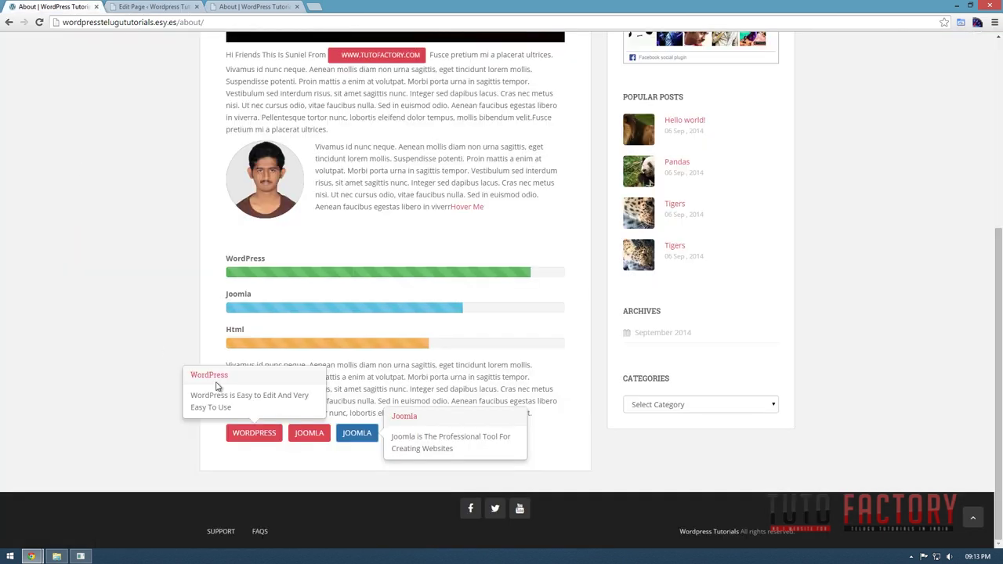
drag(229, 377, 203, 376)
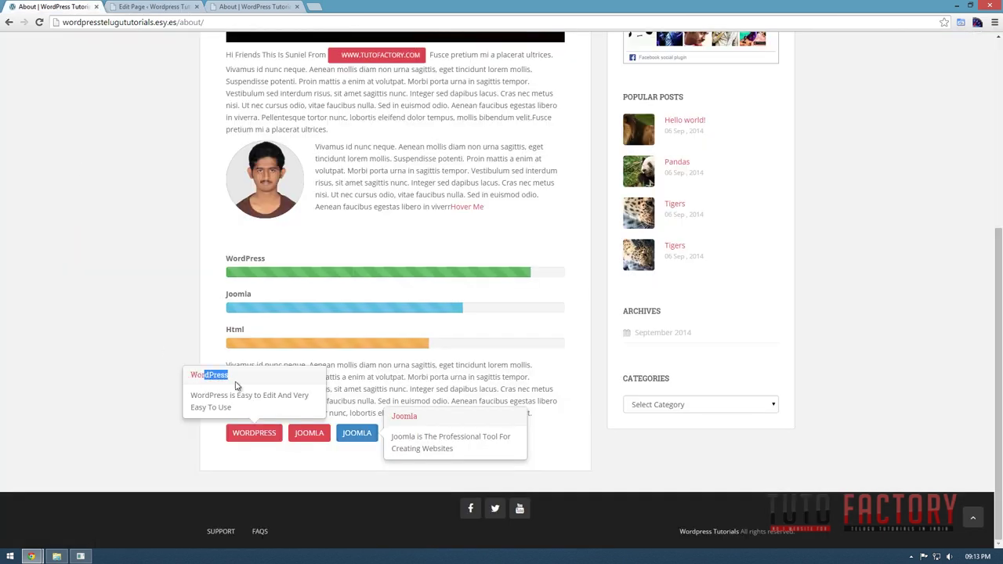
click(145, 6)
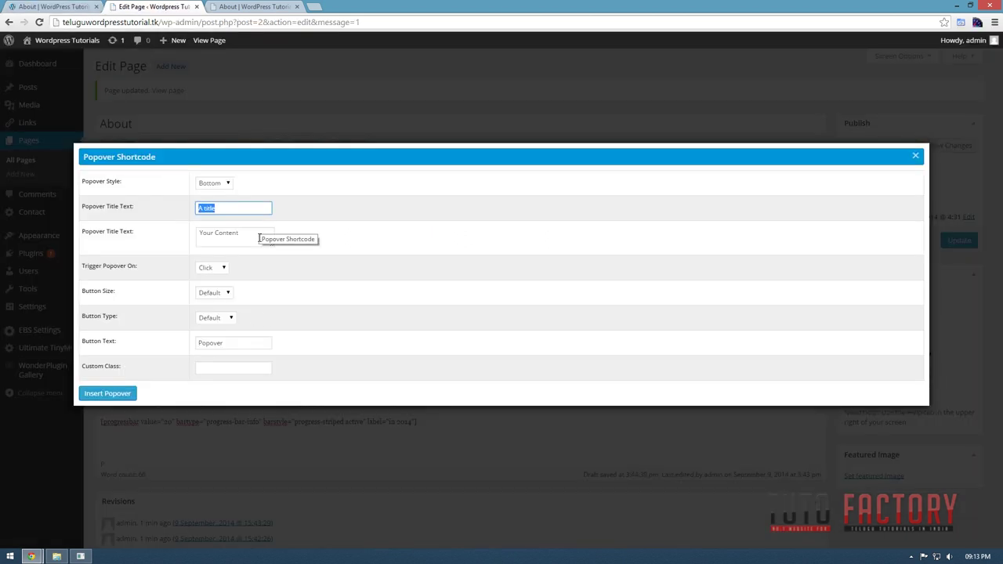
Enter the title 'Pandas' and the content 'Lives in China', then pick a trigger option.
text(Pandas)
drag(243, 244, 169, 237)
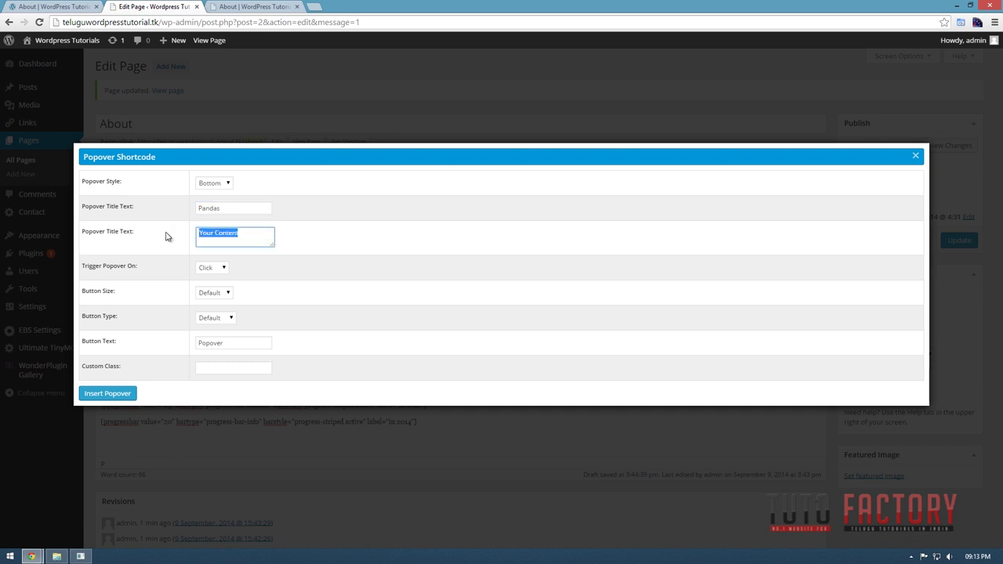
text(LK)
click(223, 271)
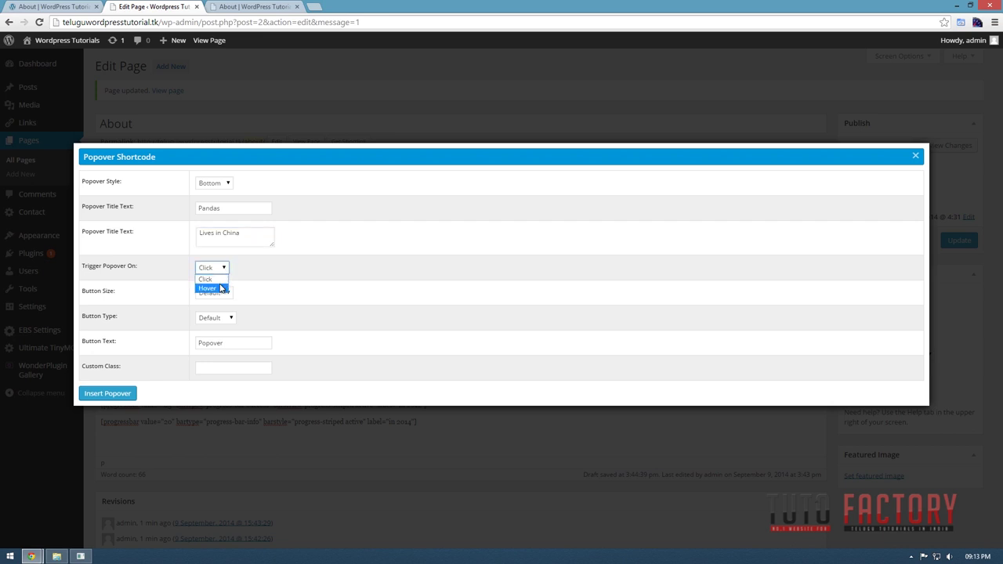
click(222, 288)
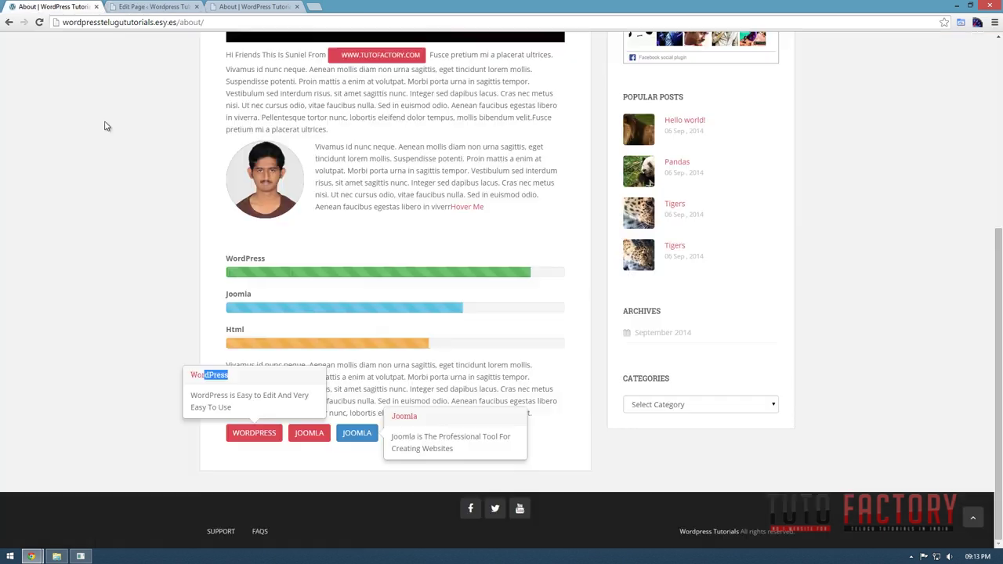
Compare the live WordPress and Joomla popovers, then set Trigger Popover On to Hover.
click(252, 438)
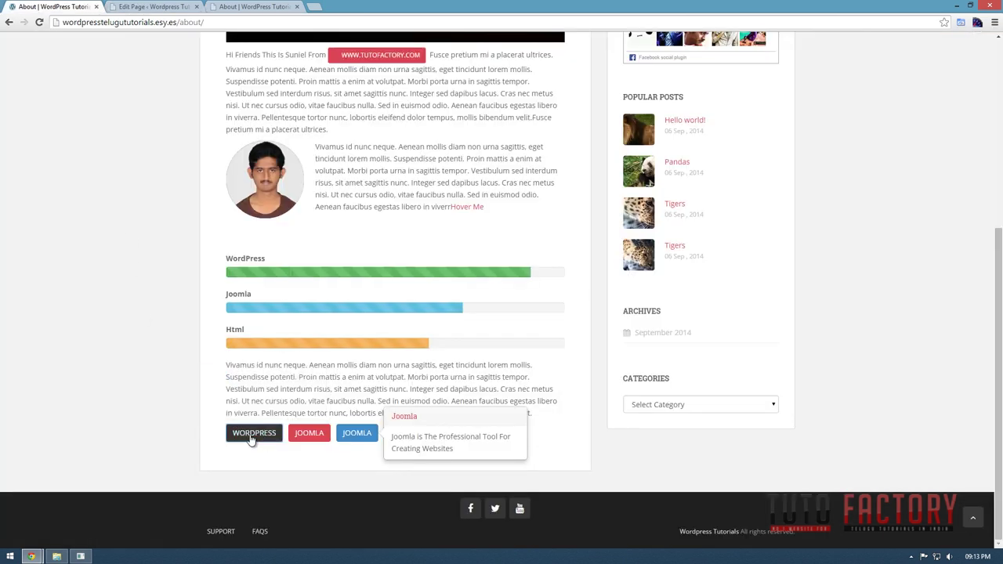
click(252, 438)
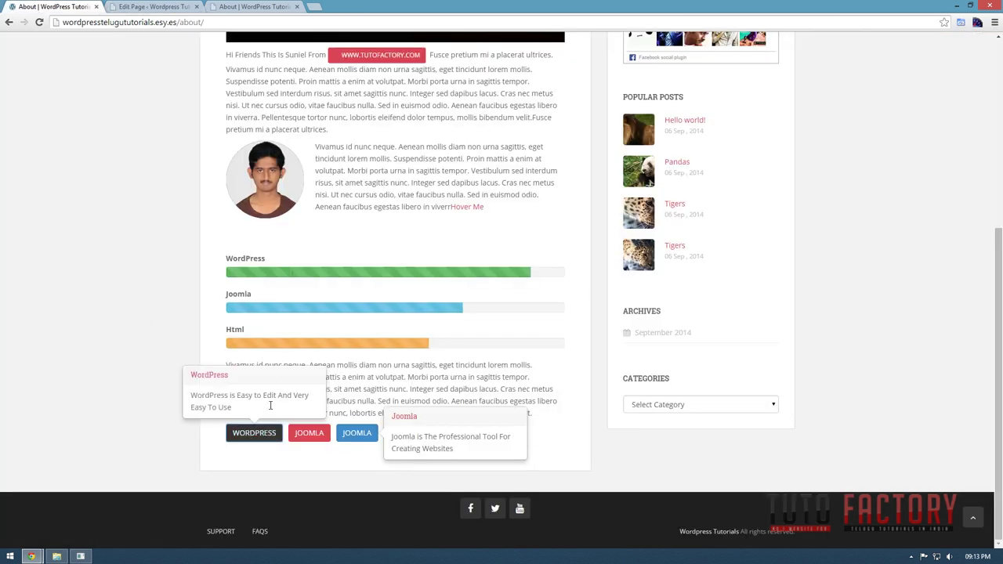
click(247, 441)
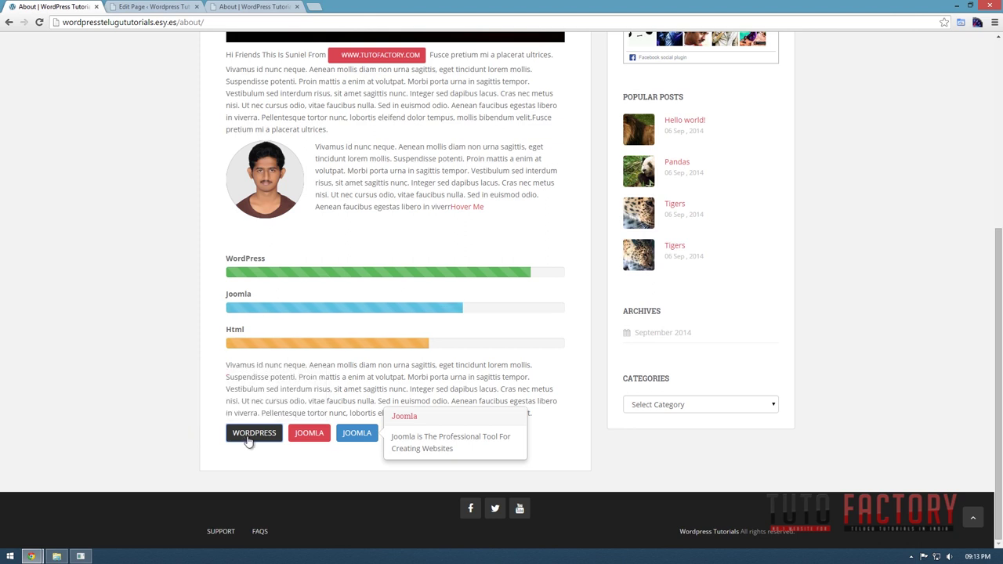
click(124, 7)
click(213, 269)
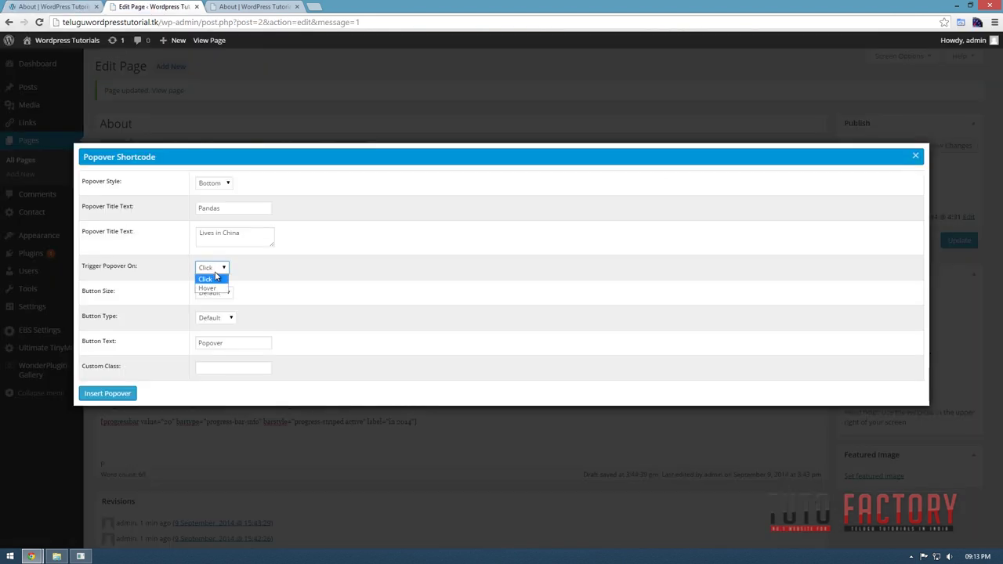
click(213, 288)
key(ctrl+shift+Tab)
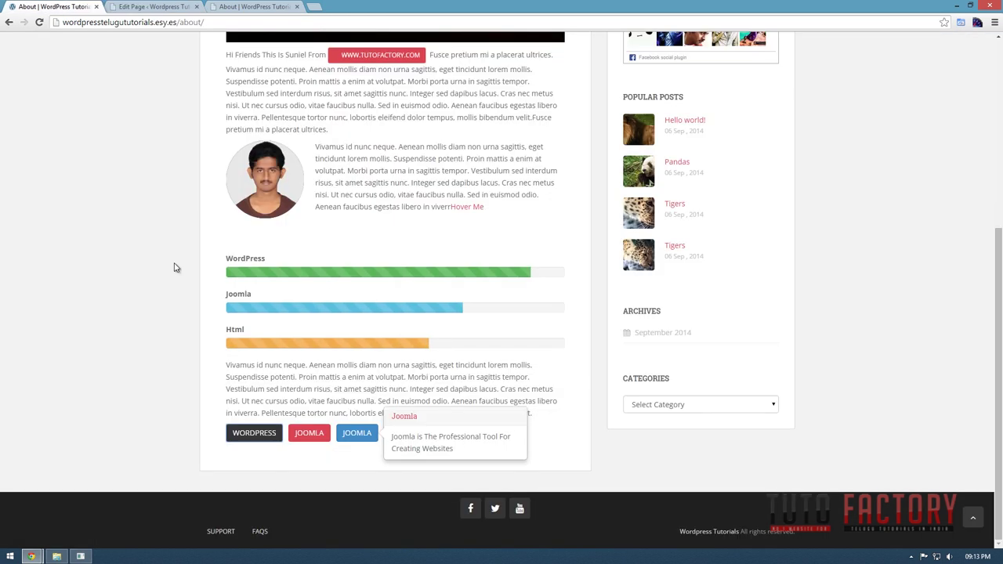
click(310, 446)
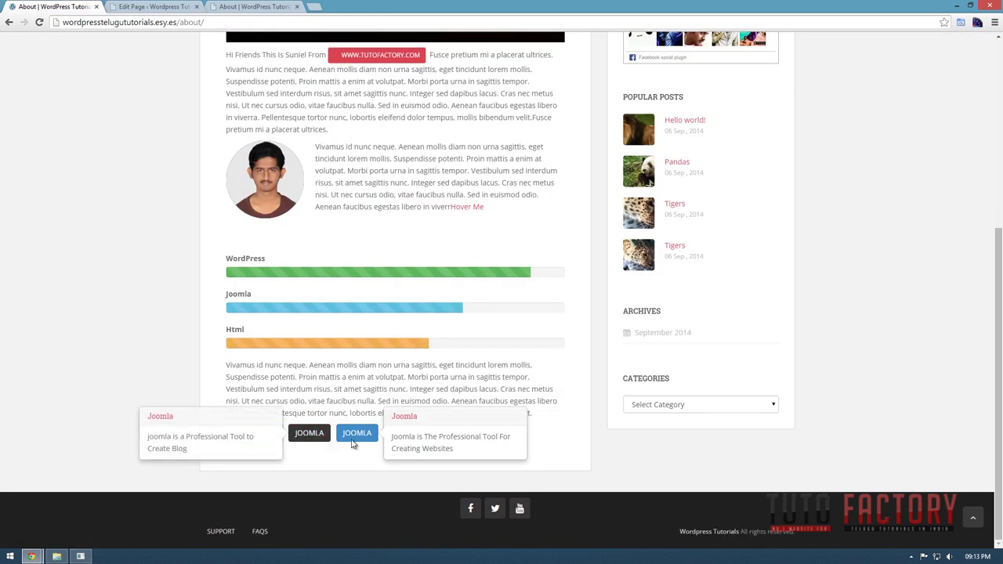
click(341, 370)
click(142, 6)
click(211, 267)
click(213, 283)
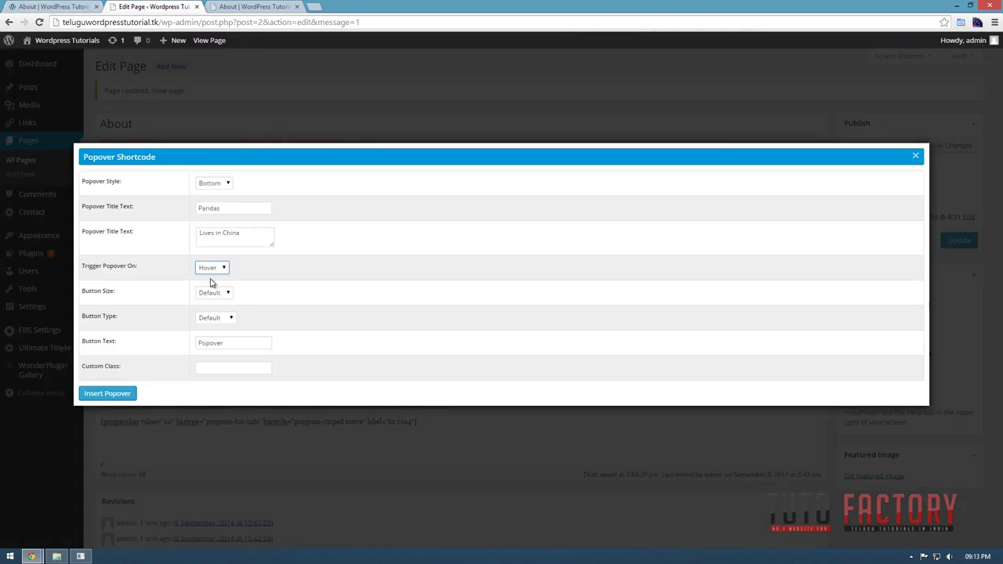
Keep the popover button size at Default after checking the live popover.
click(226, 294)
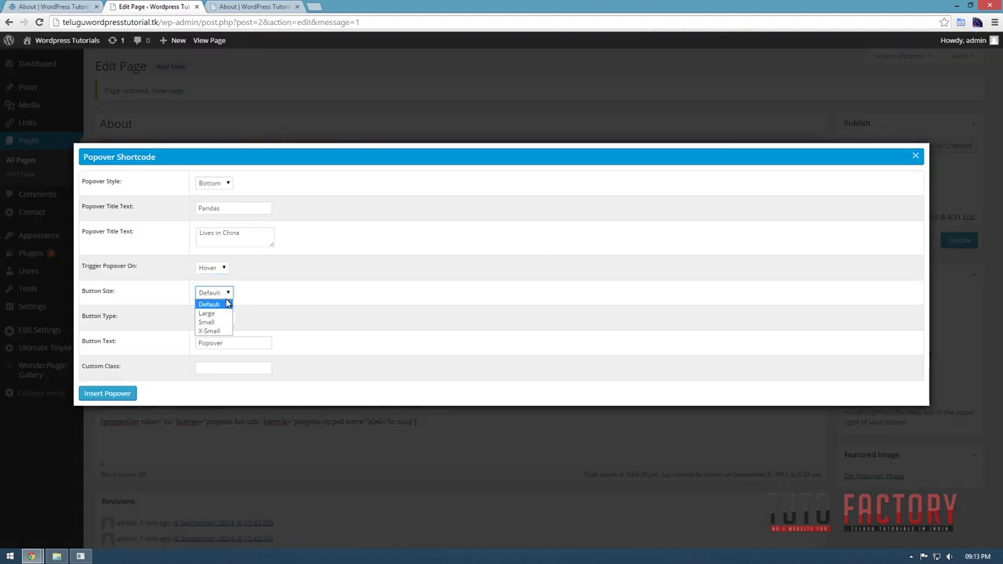
click(209, 304)
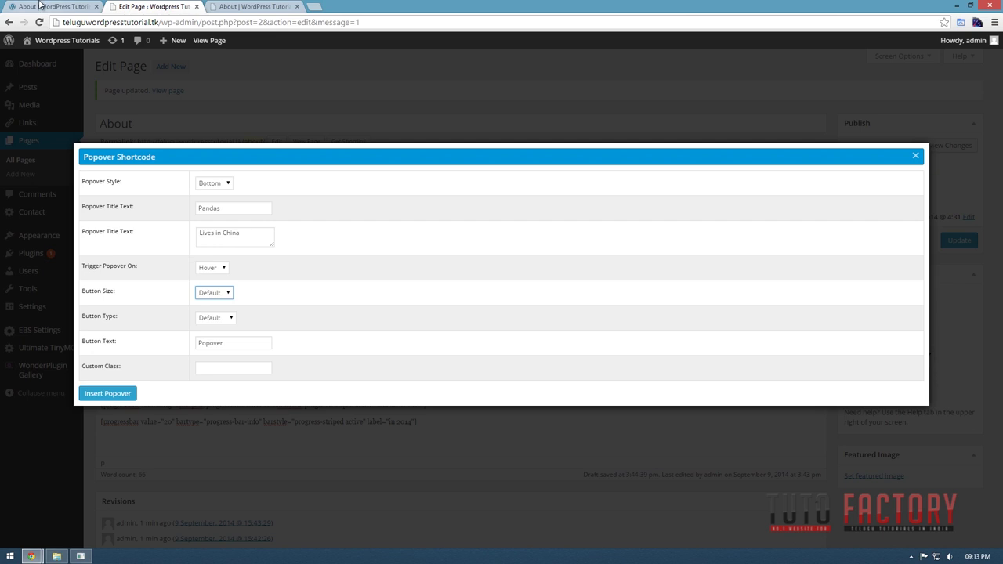
click(51, 6)
click(294, 434)
click(143, 6)
click(221, 295)
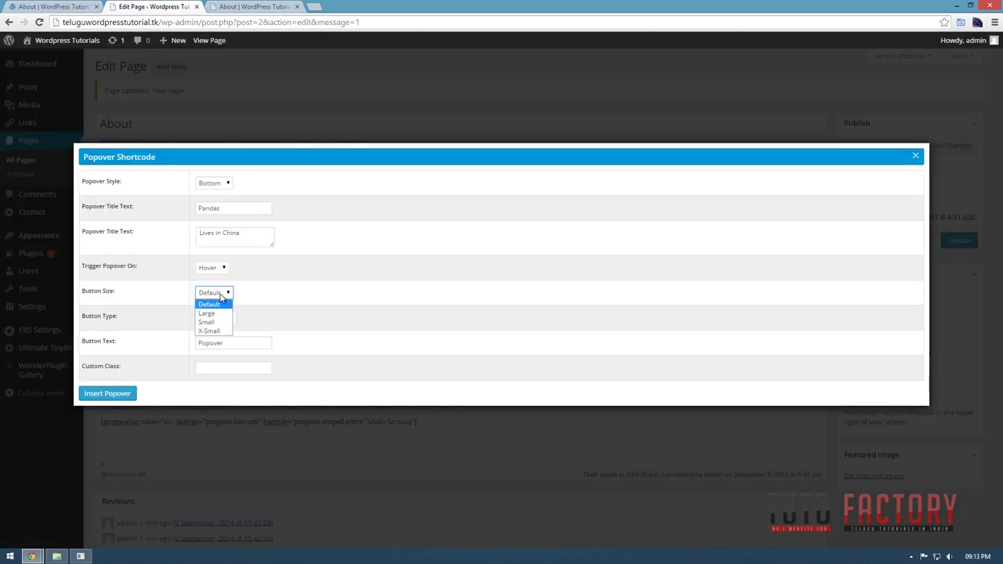
click(207, 312)
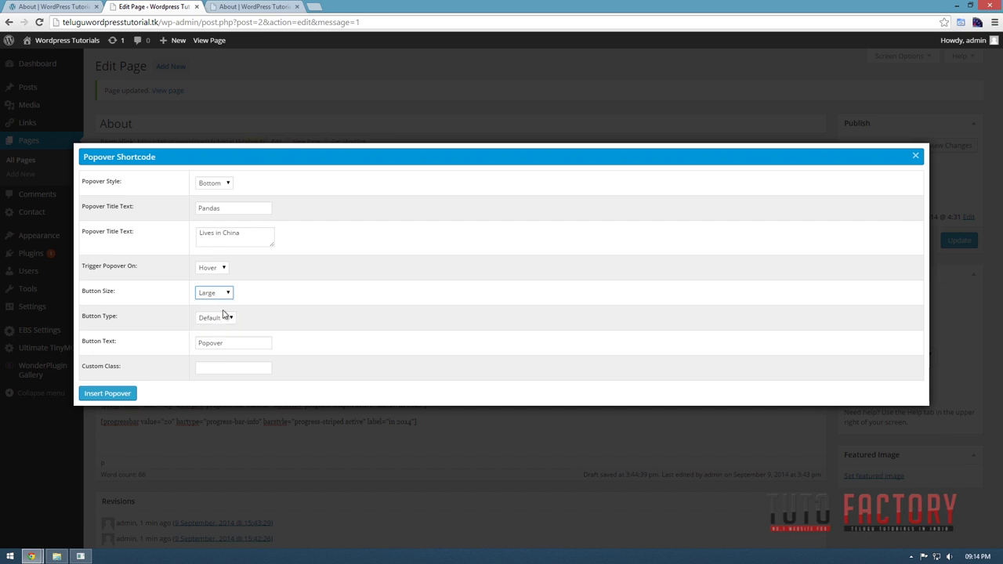
key(Up)
key(Up)
key(Up)
Give the button the green Success style, label it 'Pandas', and insert the popover.
click(228, 318)
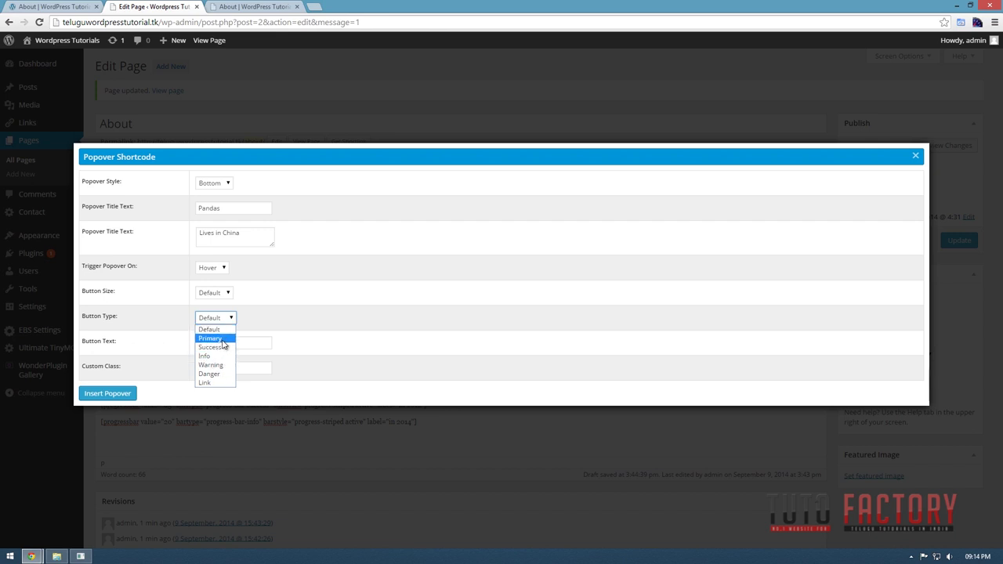
click(221, 347)
double_click(246, 342)
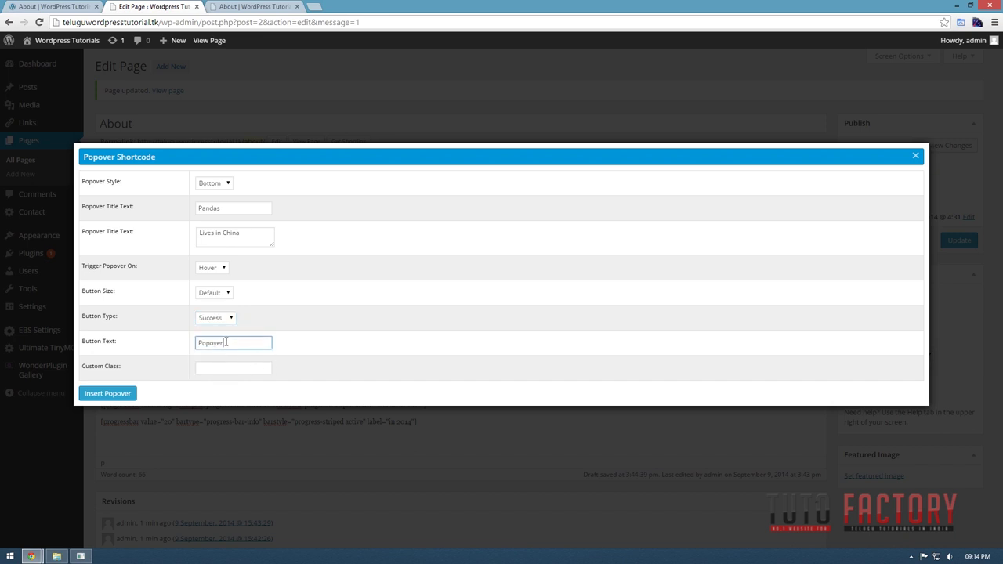
text(Pandas)
click(110, 393)
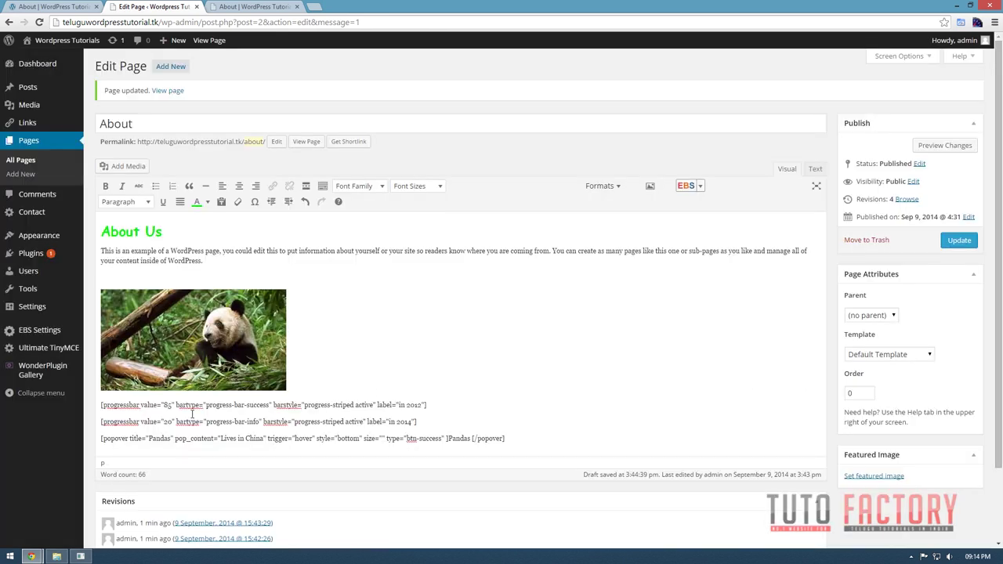
Add a blank line below the Pandas popover shortcode and Update the About page.
click(518, 437)
key(Return)
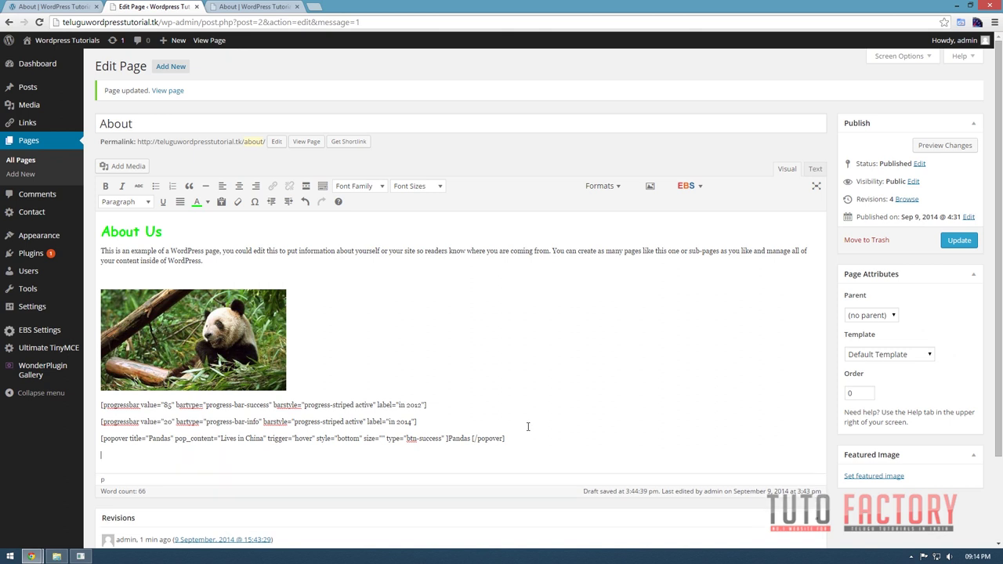
click(698, 187)
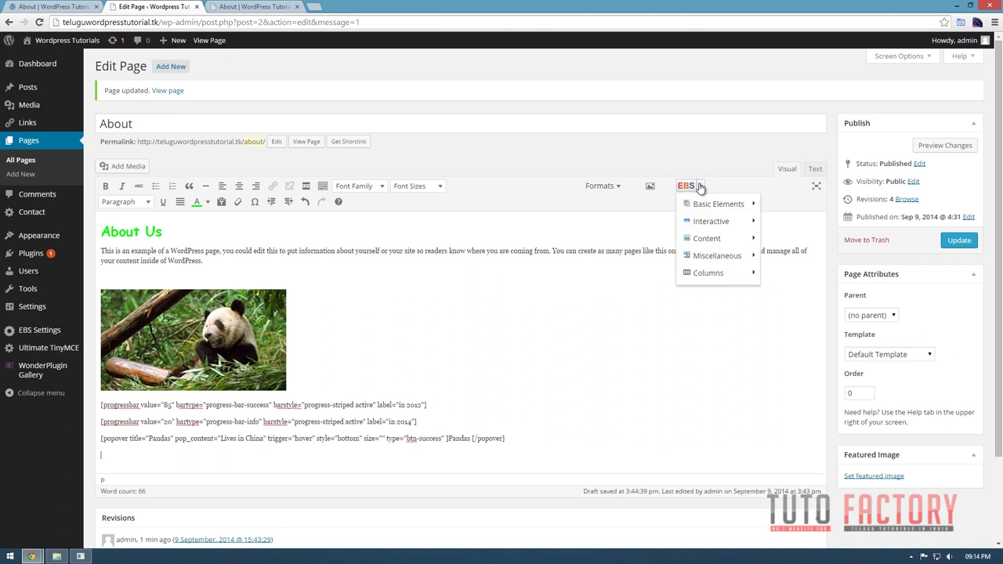
mouse_move(697, 225)
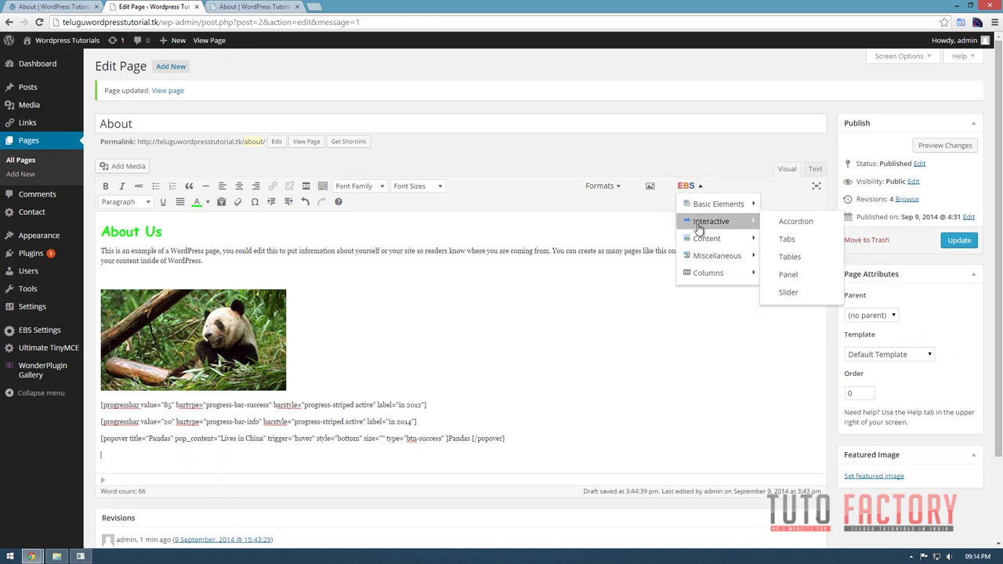
mouse_move(708, 243)
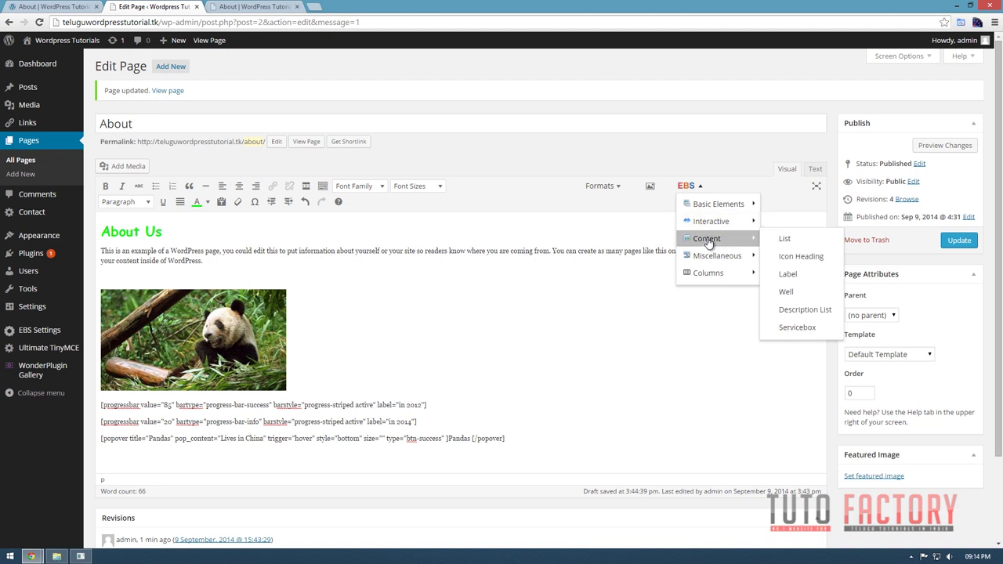
click(677, 372)
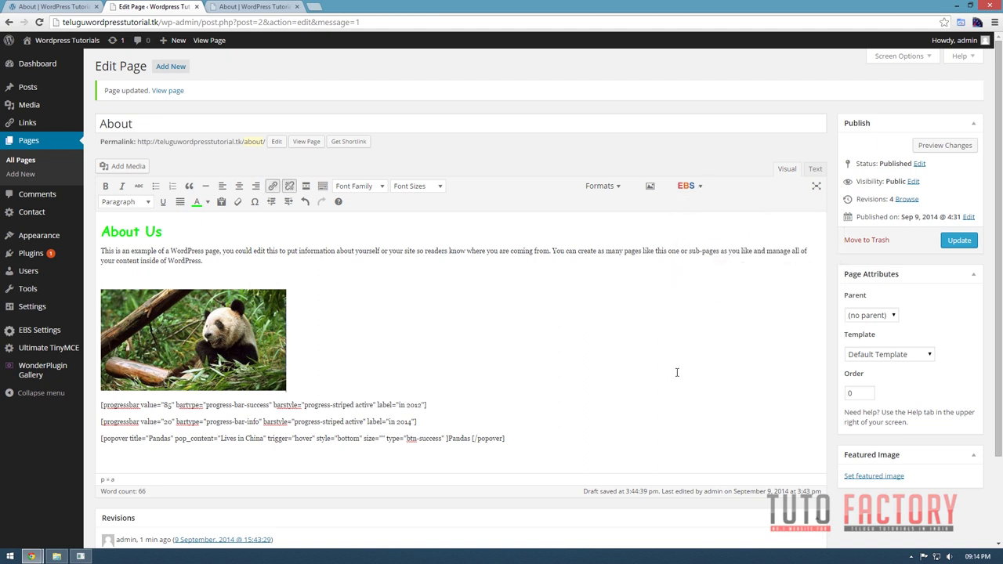
click(523, 440)
click(969, 249)
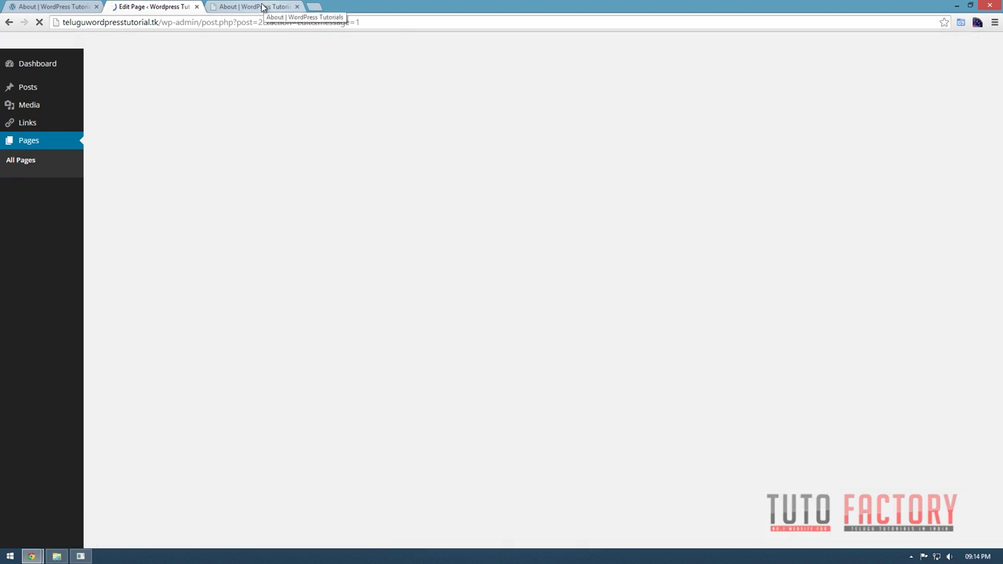
Reload the live About page and confirm the green PANDAS popover shows 'Lives in China'.
click(262, 7)
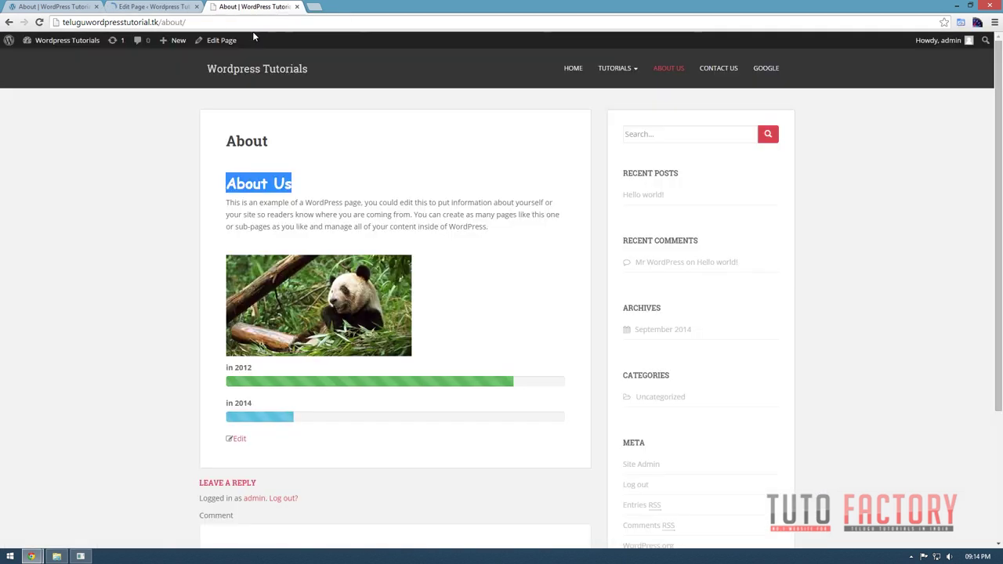
click(40, 23)
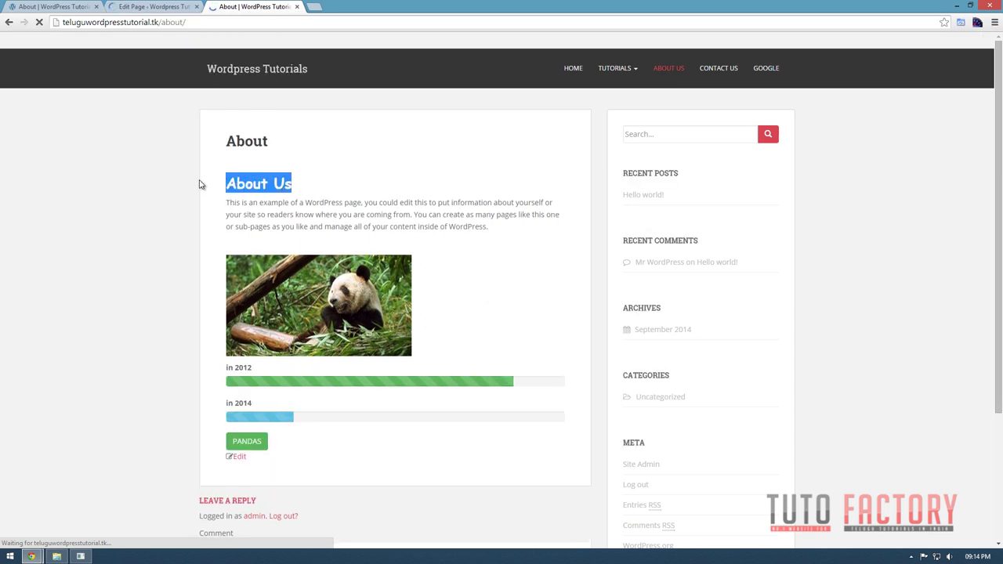
click(465, 307)
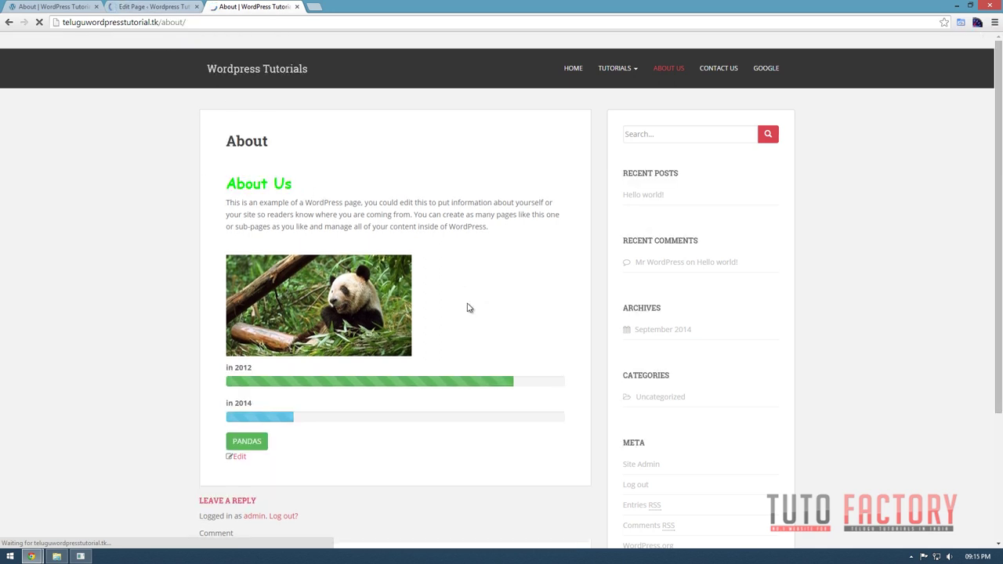
triple_click(245, 186)
click(253, 442)
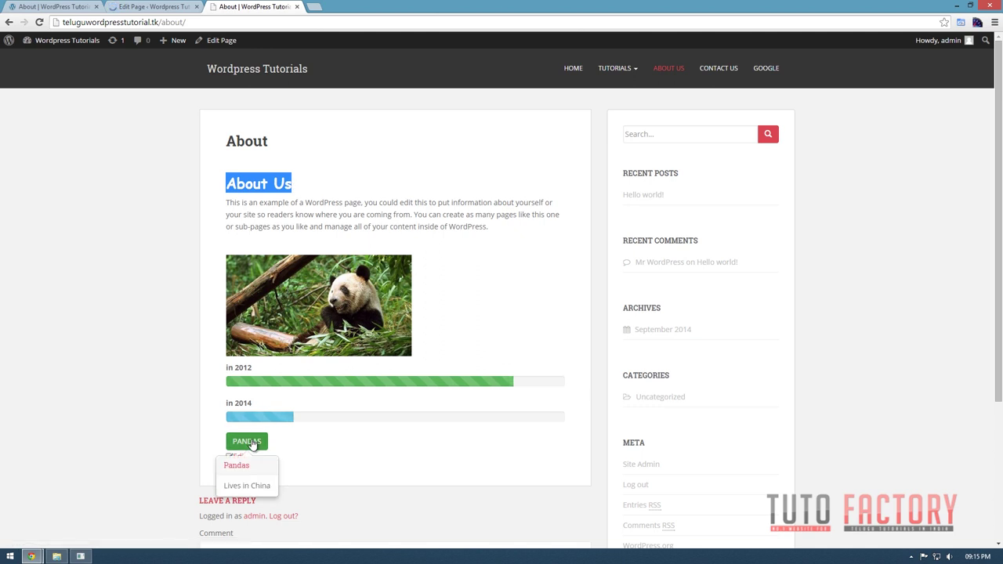
click(137, 7)
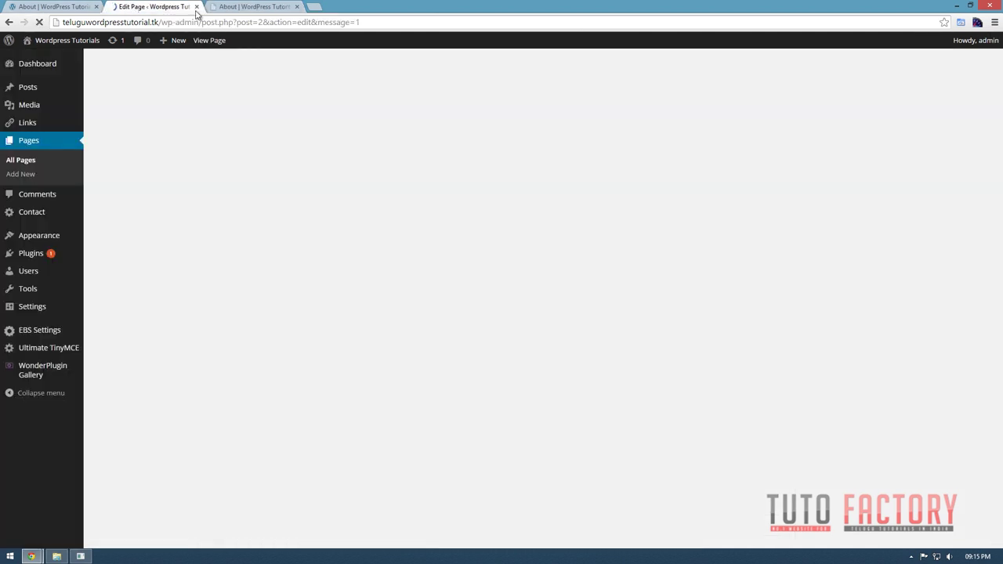
click(269, 6)
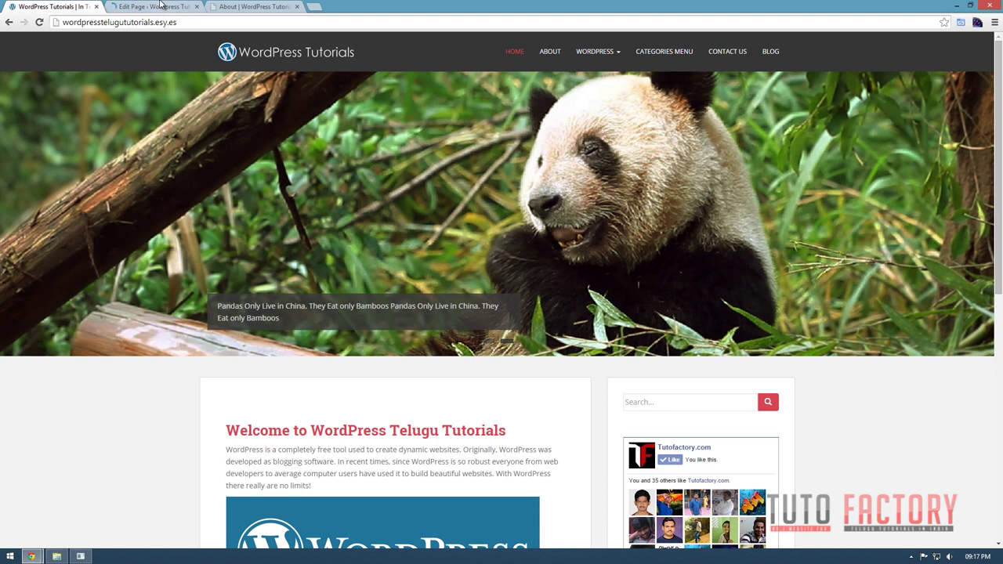
Add a 'Slideshow' post category under Posts > Categories, then start a new post.
click(155, 6)
mouse_move(20, 89)
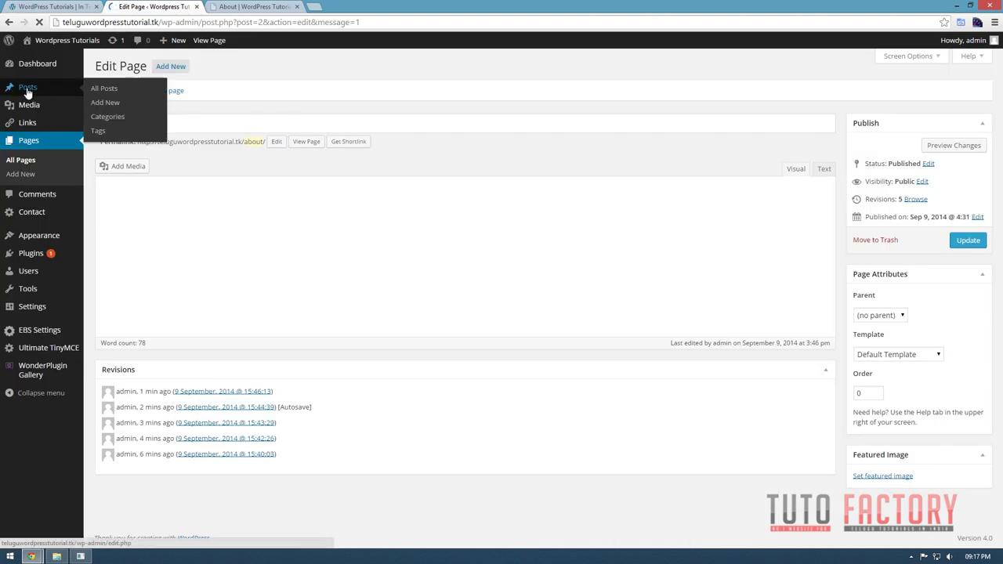
click(27, 92)
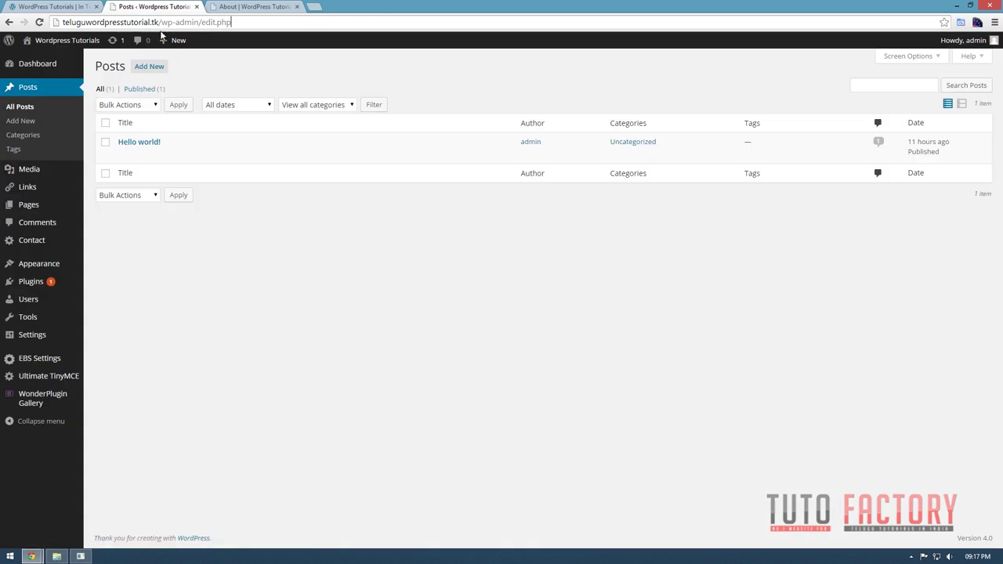
click(21, 136)
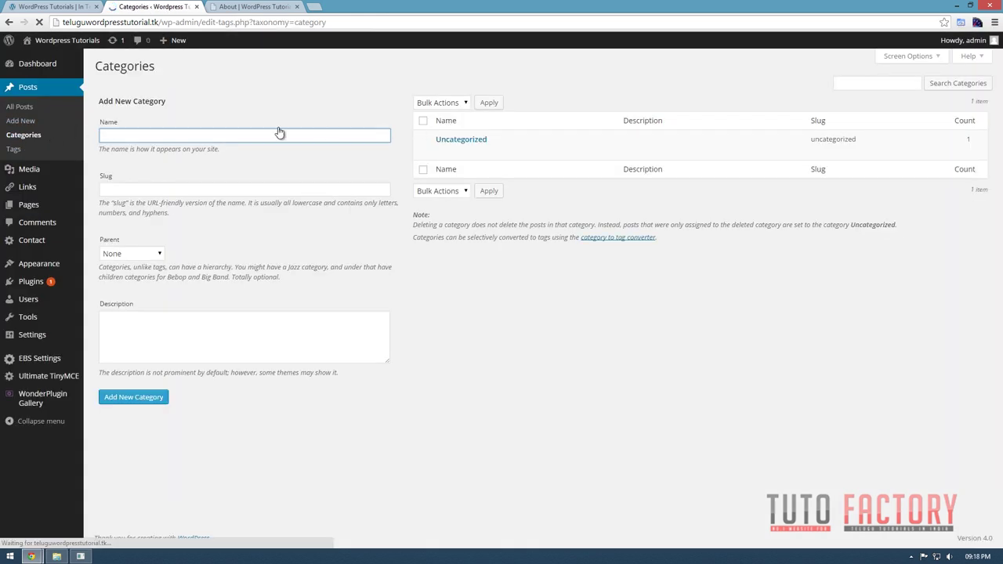
drag(213, 148, 282, 133)
click(282, 131)
text(S)
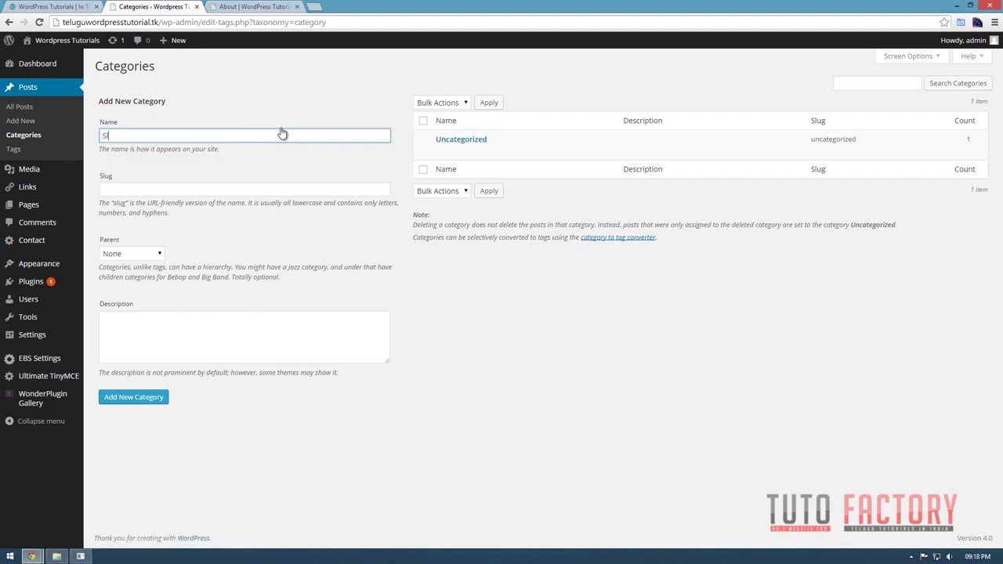
text(lideshow)
click(125, 398)
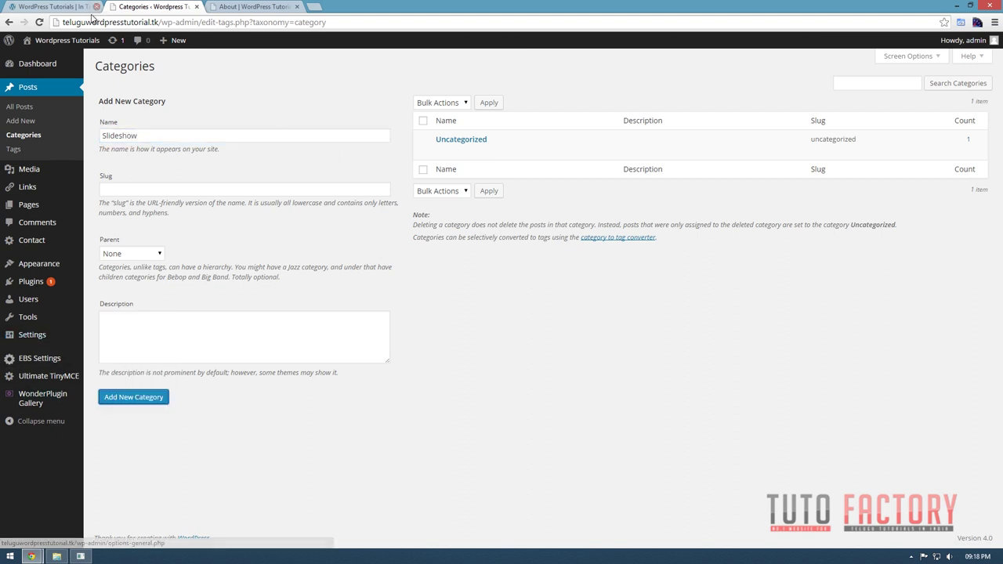
click(134, 398)
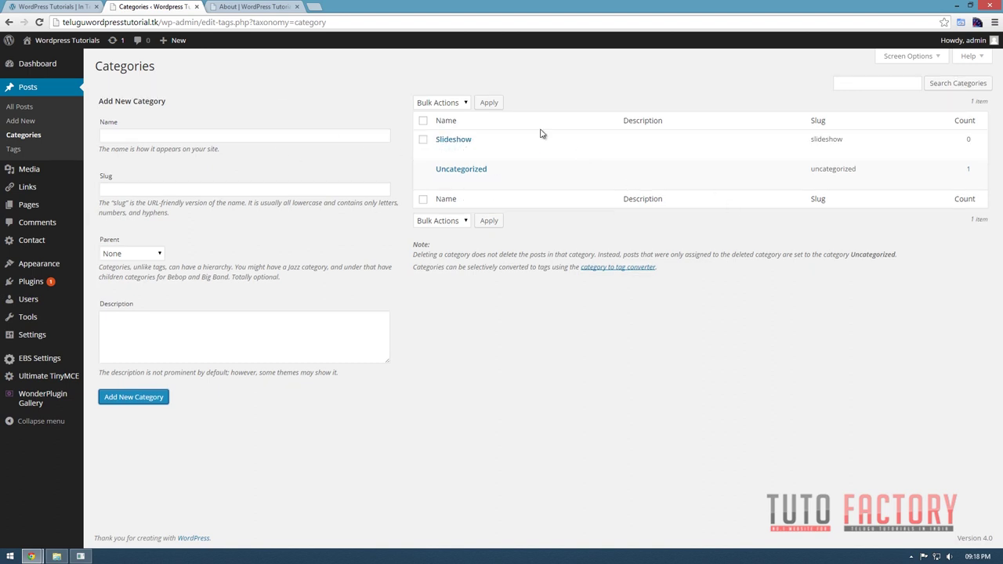
click(24, 120)
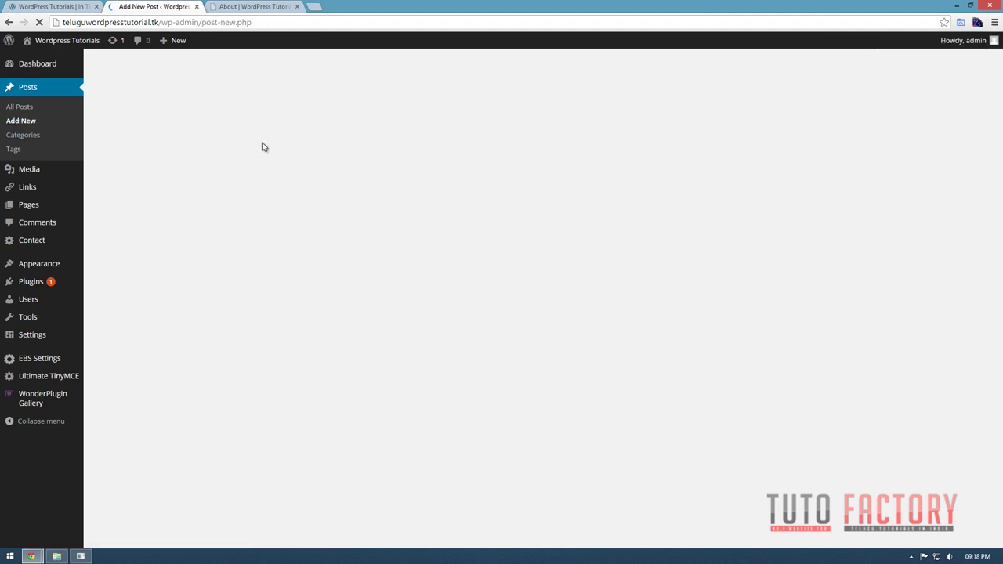
Upload slide01, slide02 and slide03 through the post's featured image chooser.
click(53, 8)
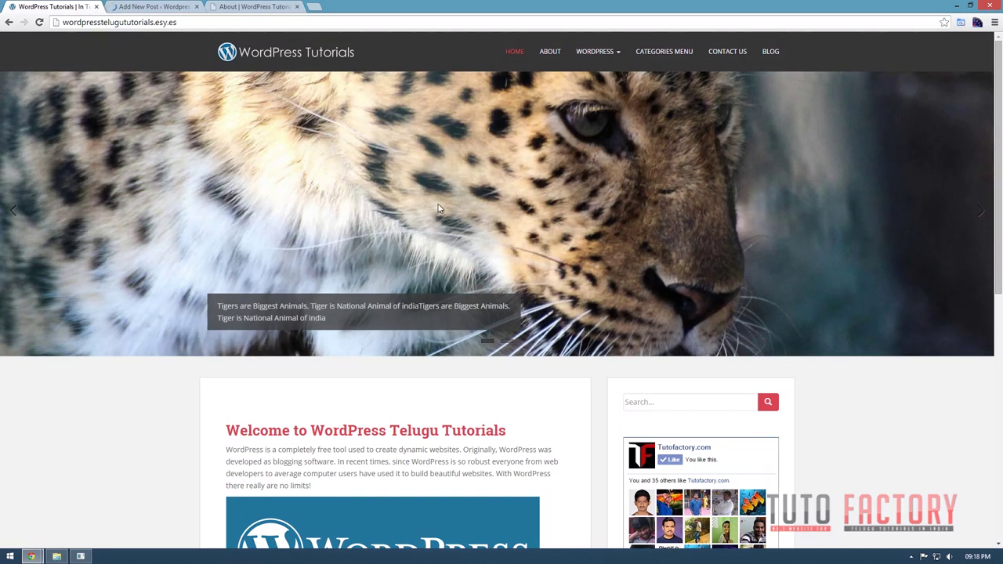
click(117, 6)
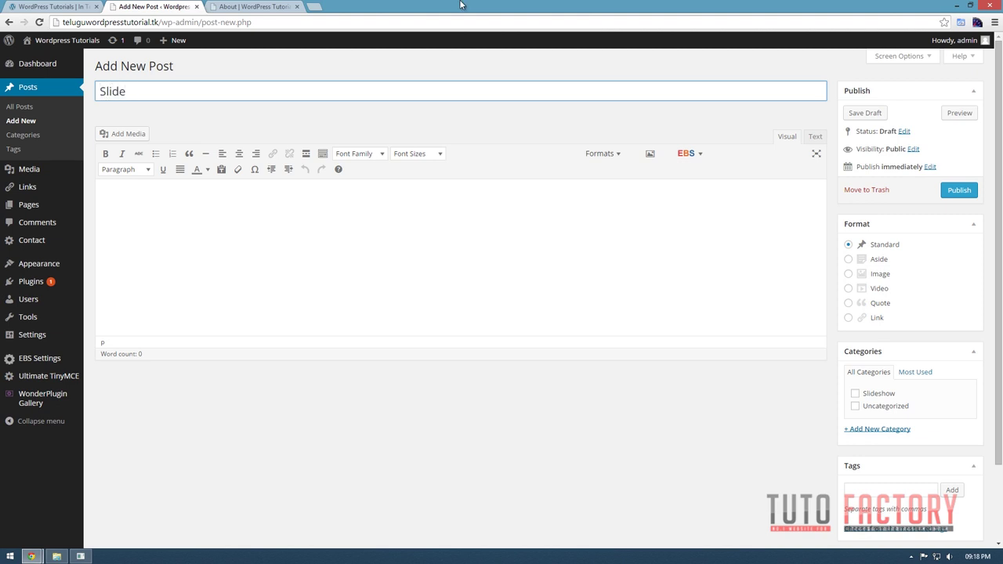
scroll(752, 343, down, 2)
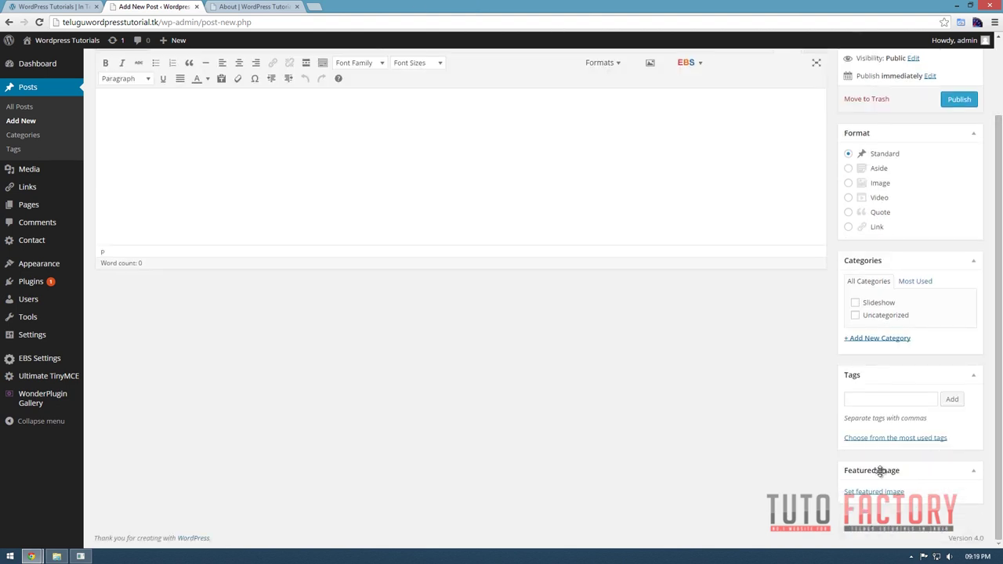
scroll(885, 472, up, 2)
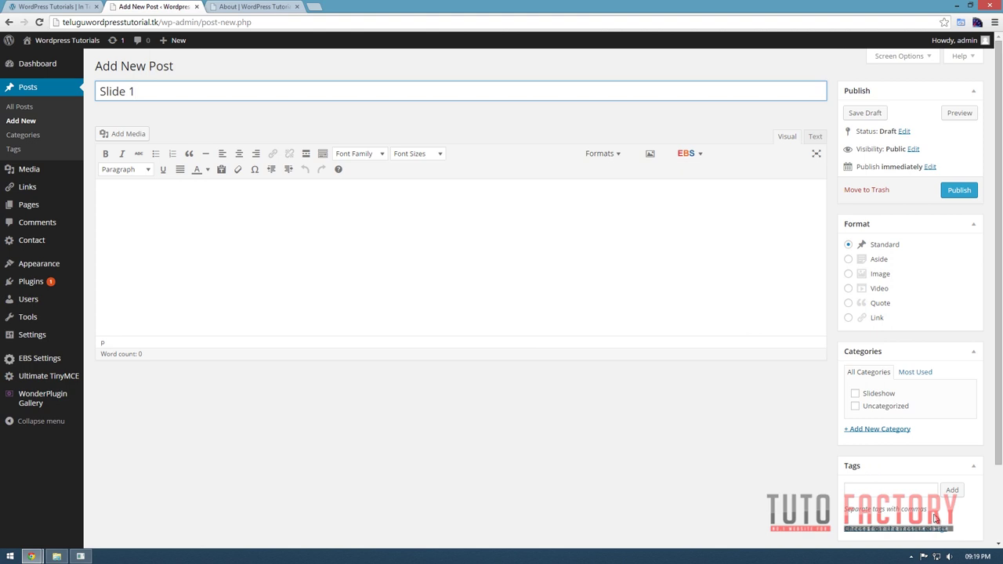
scroll(881, 478, down, 2)
click(887, 495)
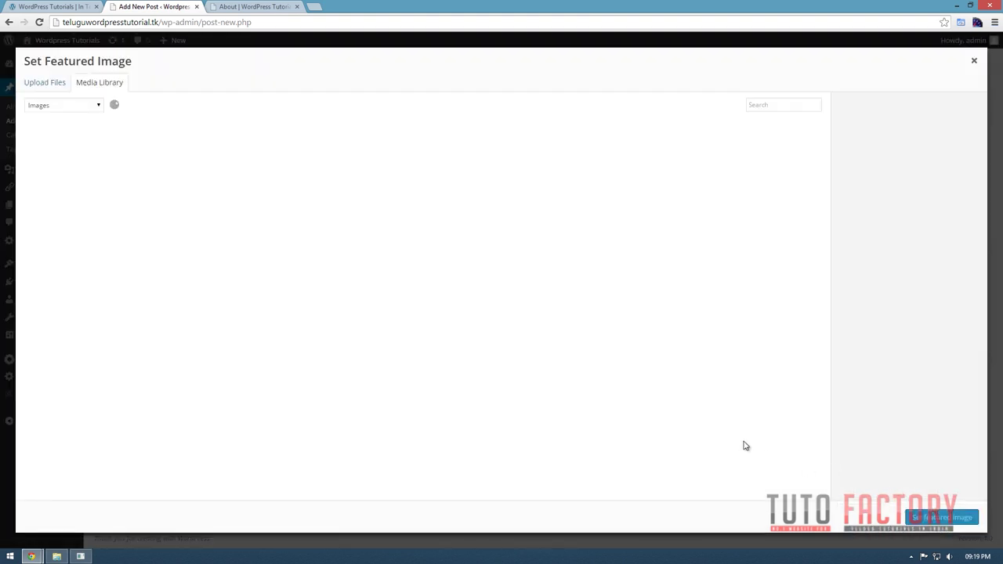
click(45, 83)
click(509, 270)
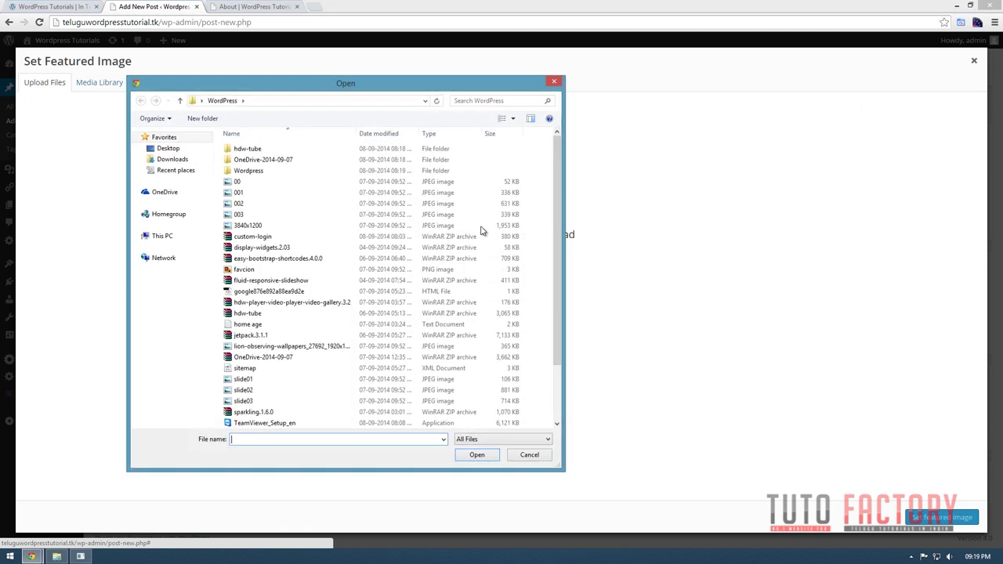
click(253, 194)
scroll(270, 290, down, 2)
click(258, 314)
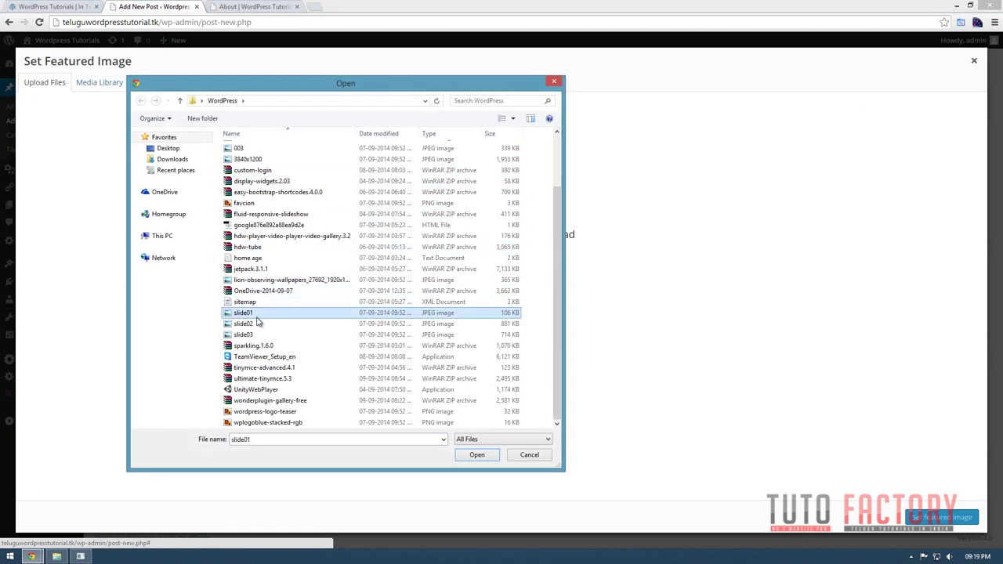
ctrl+click(260, 324)
ctrl+click(261, 335)
click(478, 456)
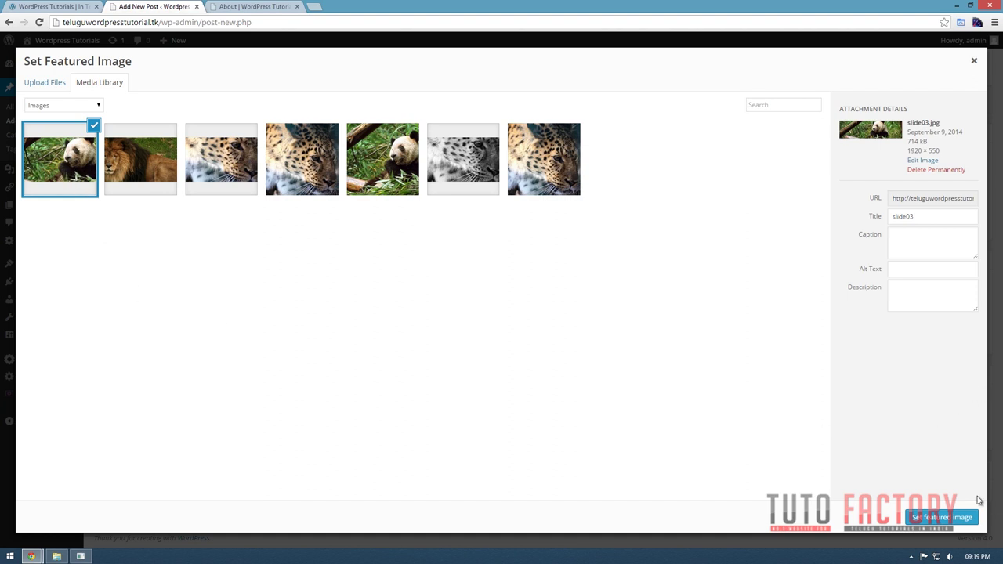
Set the panda image as featured image, tick Slideshow, and publish Slide 1.
click(967, 523)
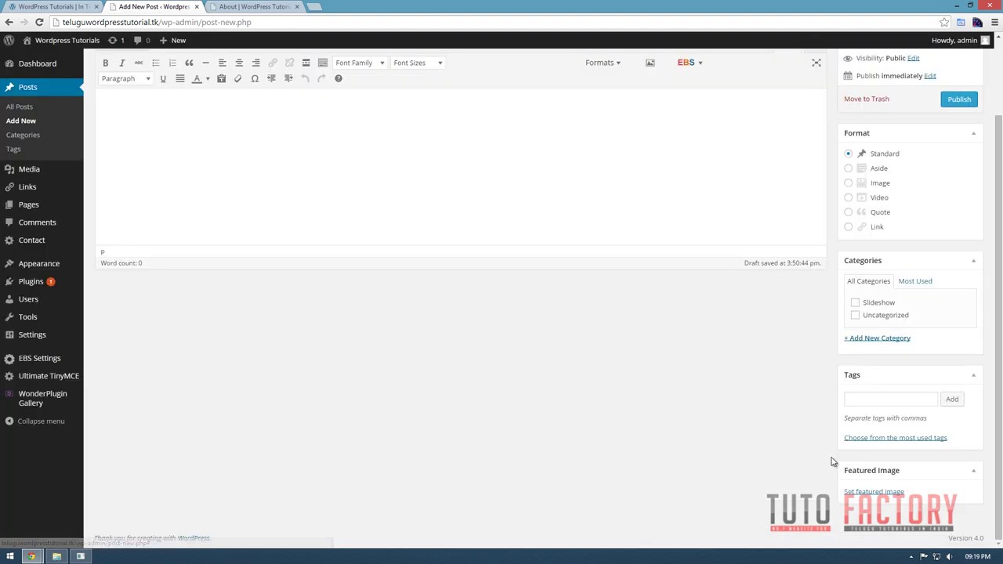
scroll(635, 368, up, 2)
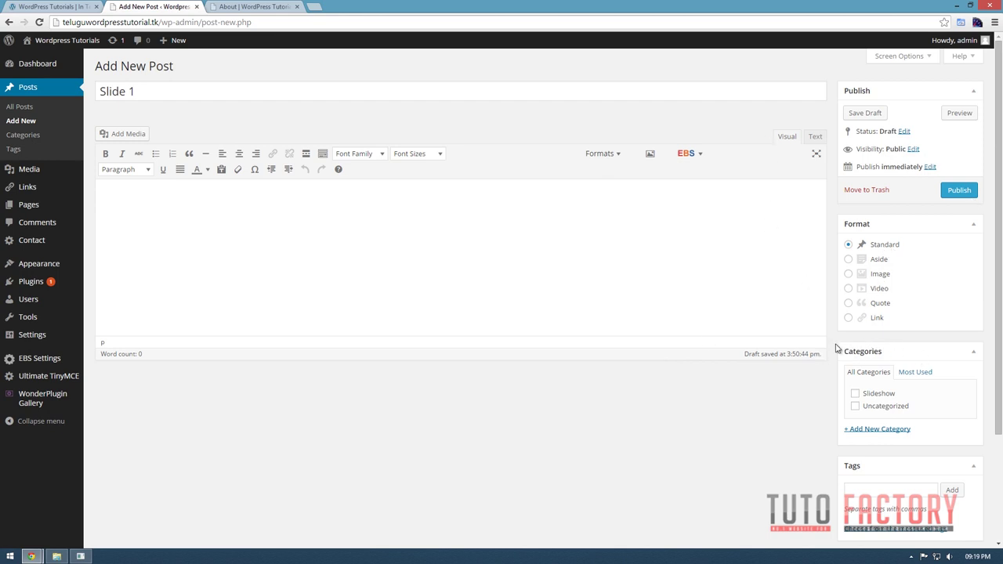
click(895, 396)
click(957, 193)
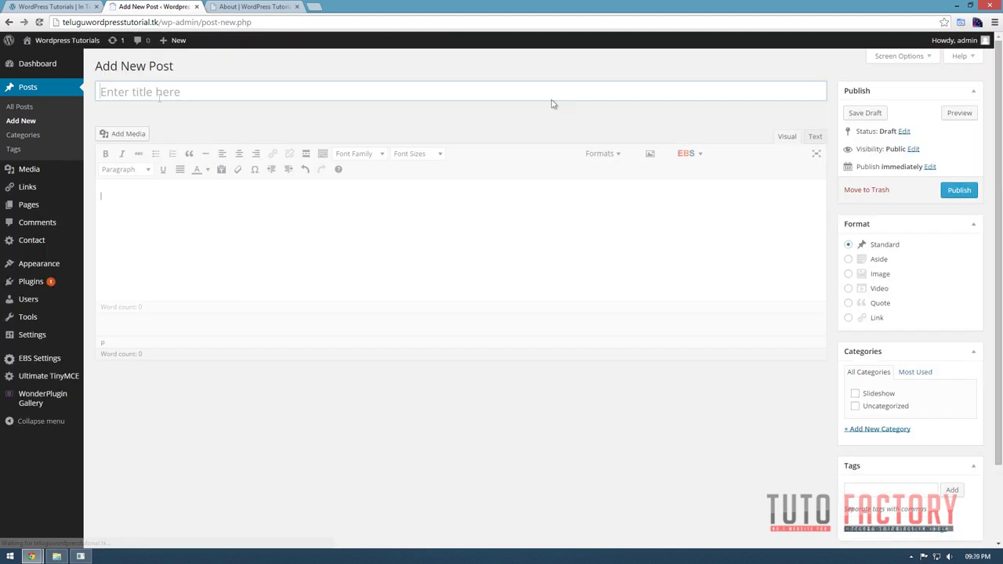
Title the post 'Slide 02', make lion image slide02 its featured image, and publish.
click(240, 97)
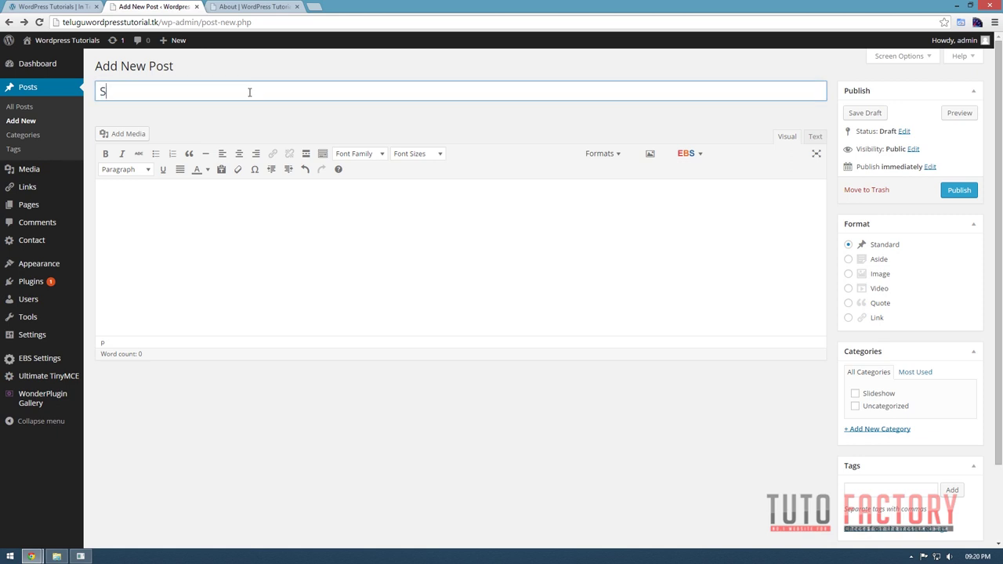
text(Slid)
scroll(541, 325, down, 2)
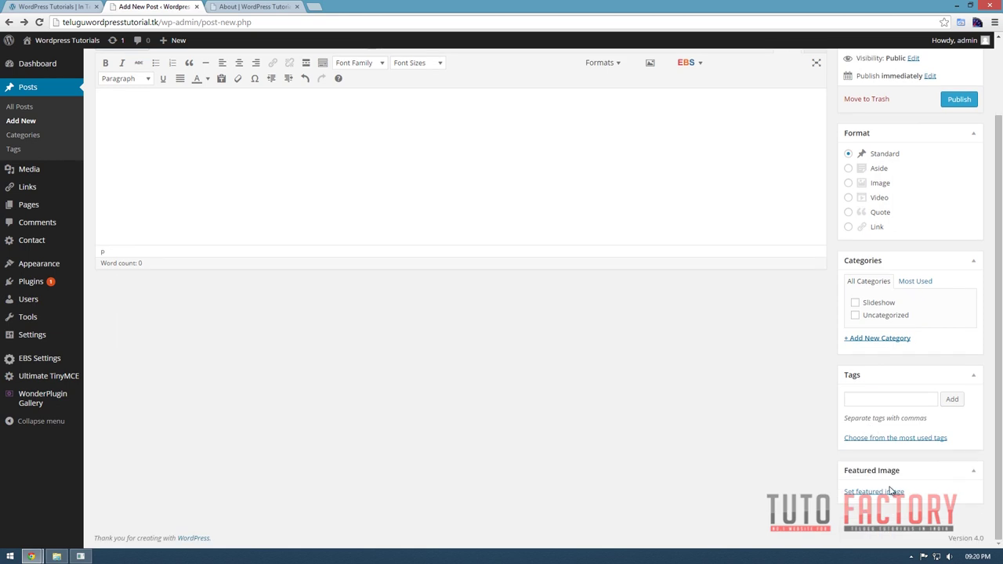
click(879, 494)
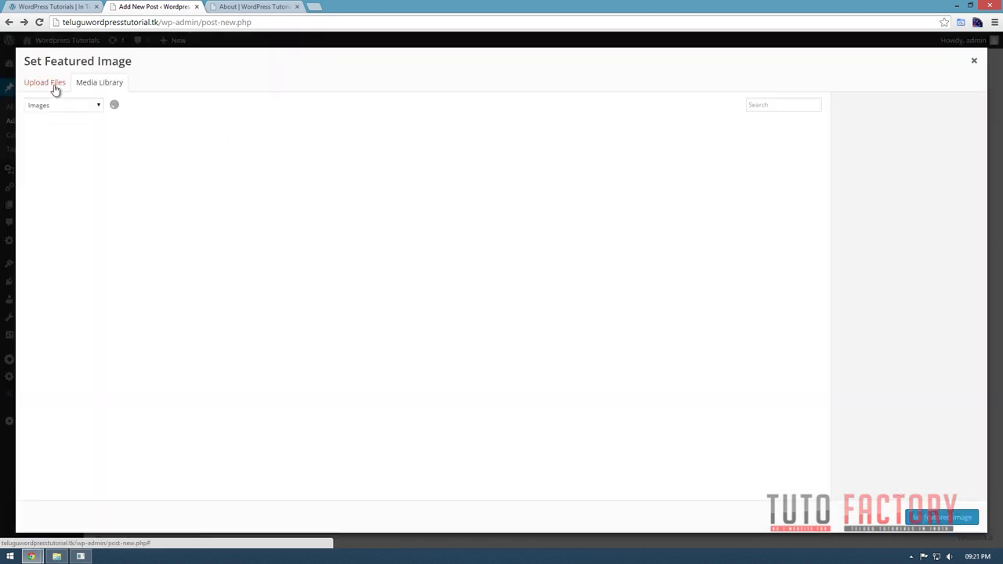
click(70, 109)
click(70, 109)
click(70, 109)
click(70, 110)
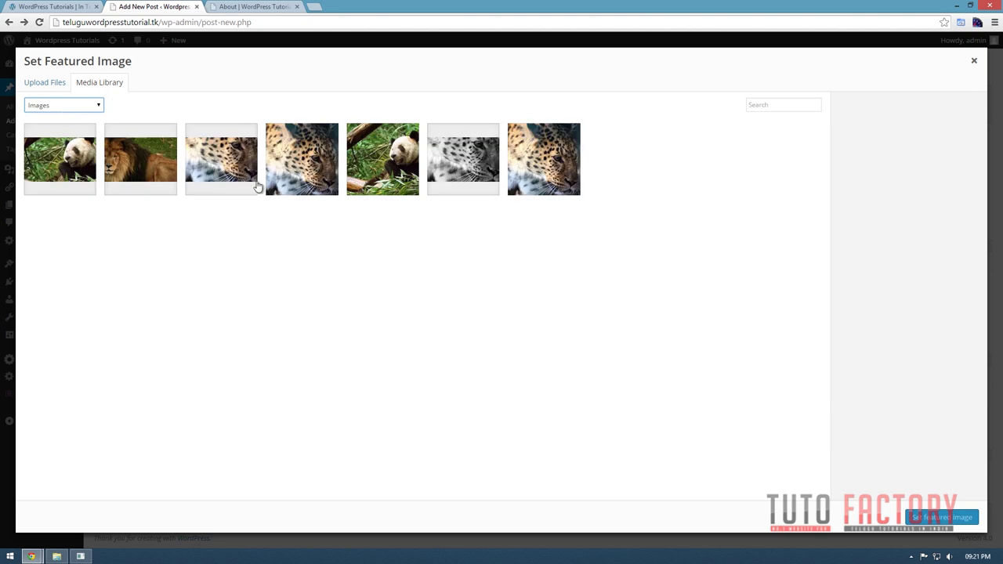
click(106, 157)
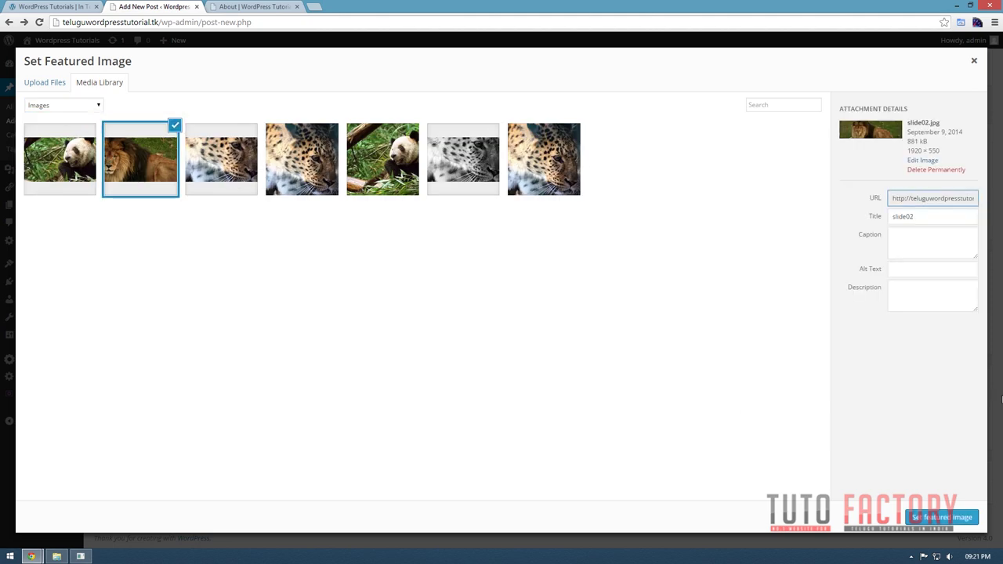
click(946, 518)
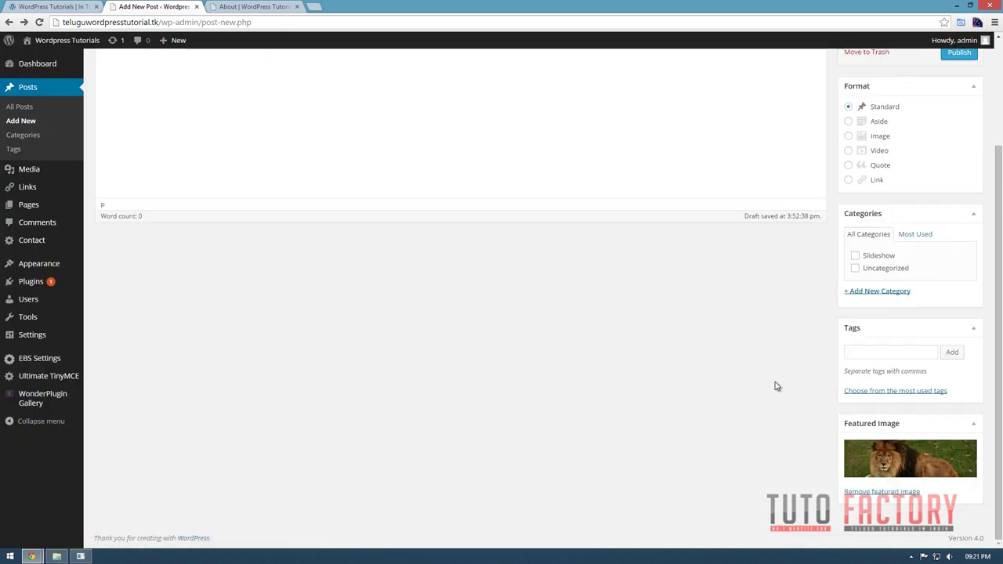
scroll(774, 381, up, 2)
click(959, 191)
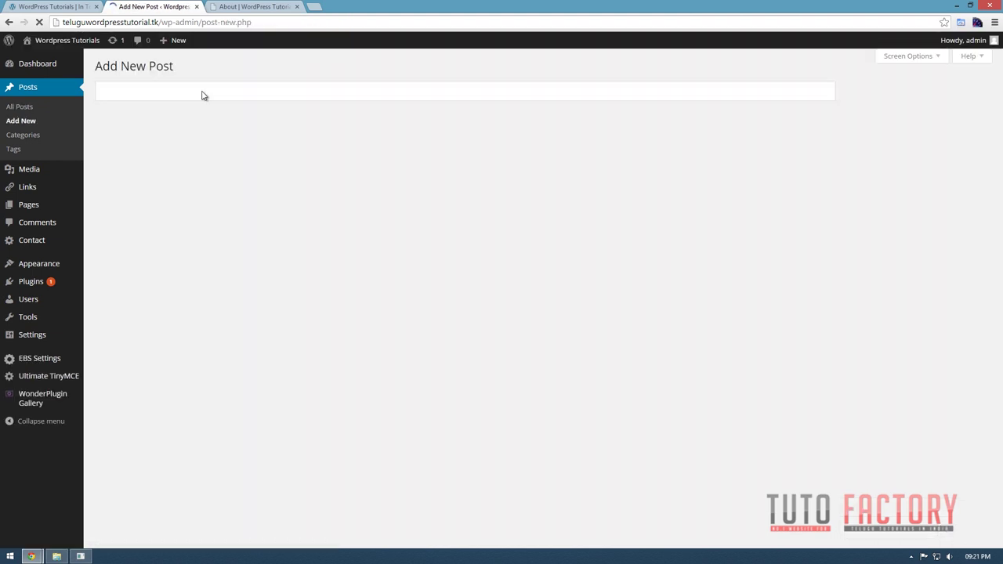
Title the post 'Slide03', feature the third library image, tick Slideshow, and publish.
text(ide)
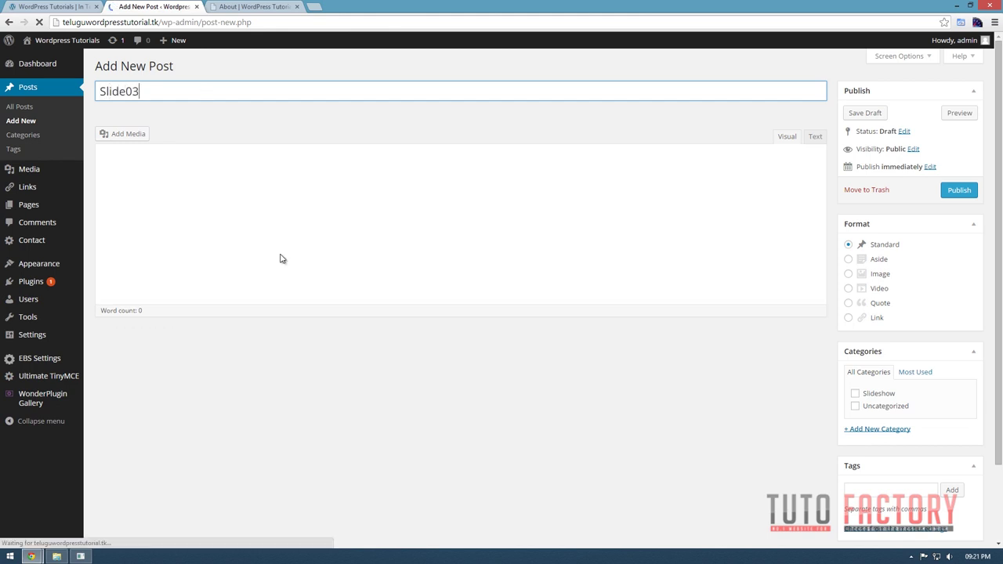
text(03)
scroll(625, 227, down, 2)
click(882, 499)
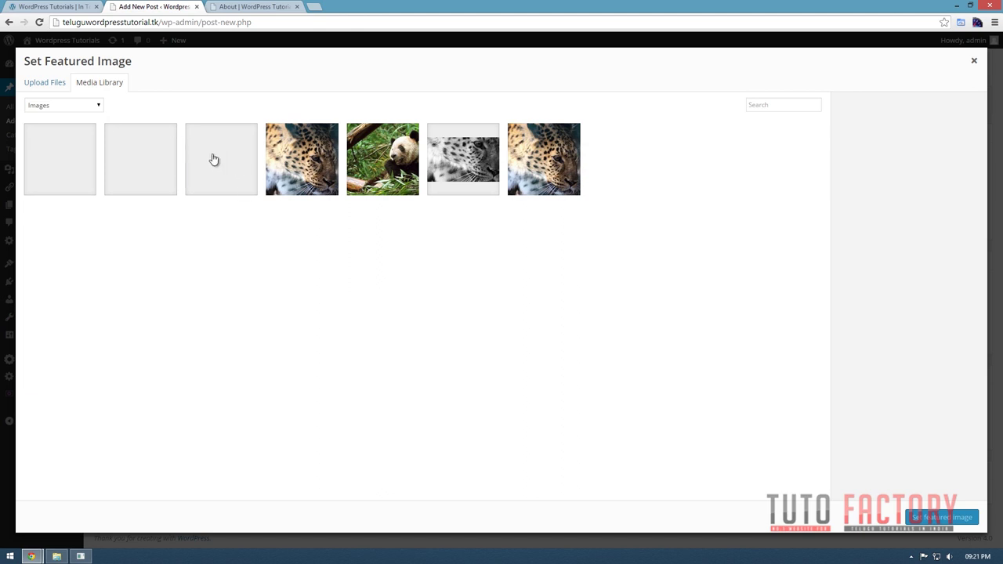
click(213, 160)
click(962, 517)
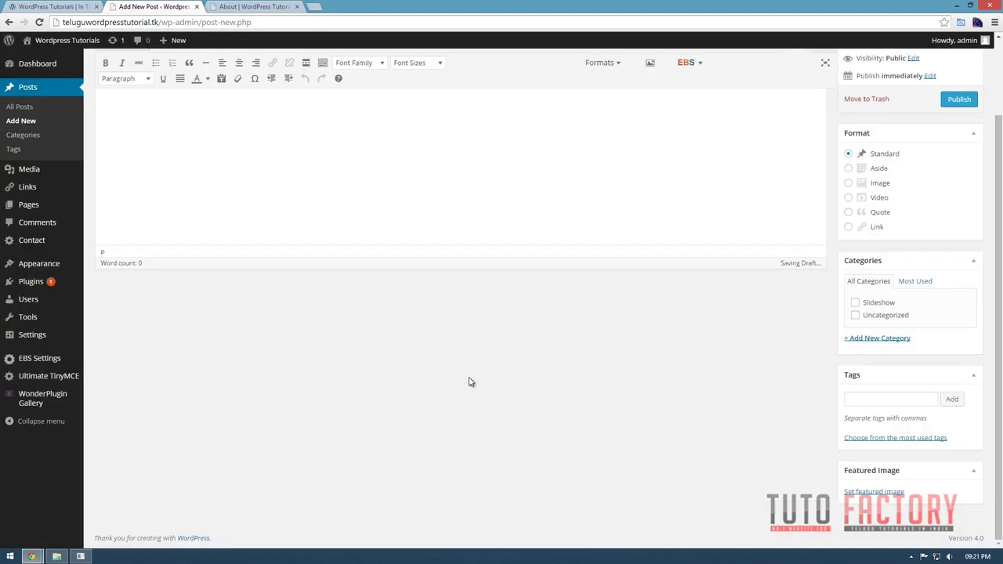
scroll(858, 415, up, 2)
scroll(860, 414, down, 2)
scroll(860, 414, up, 2)
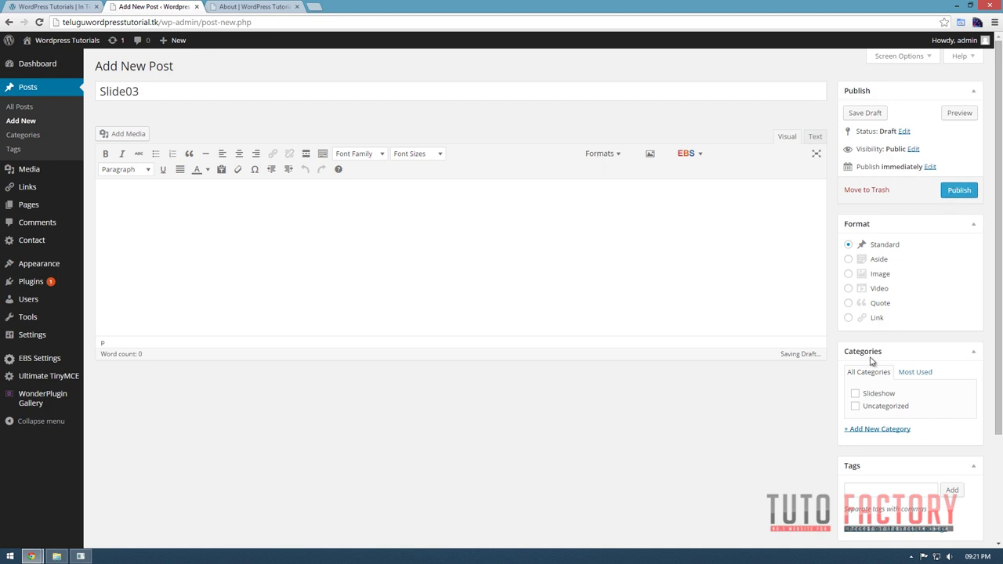
click(879, 395)
click(963, 196)
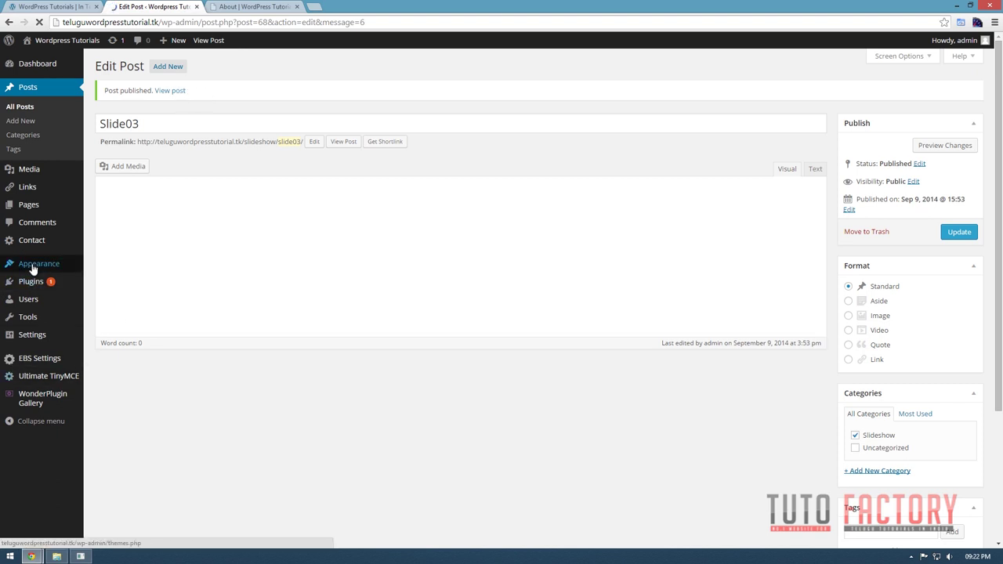
In Theme Options, enable the home slider with the Slideshow category and 3 slide items, then save.
mouse_move(33, 264)
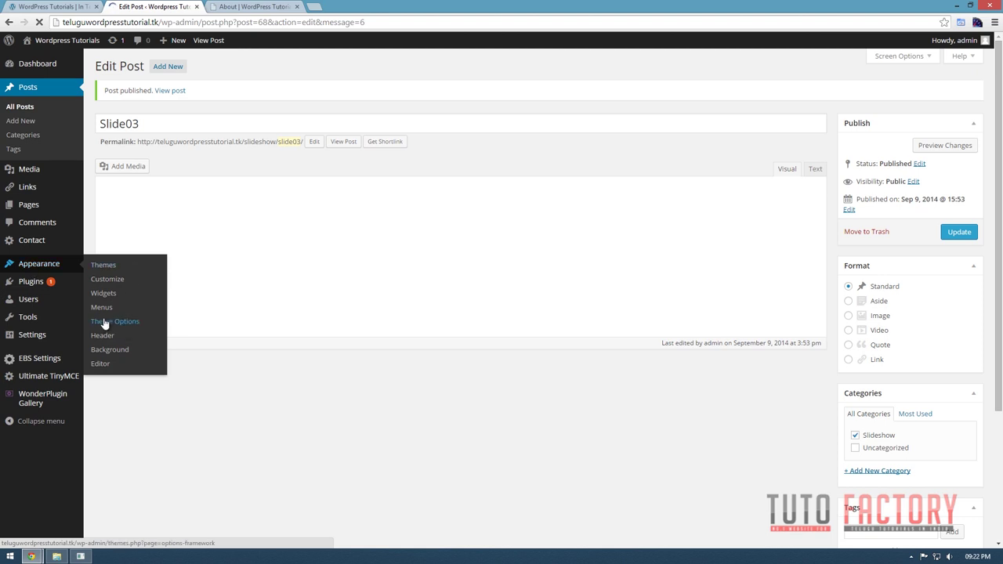
click(104, 323)
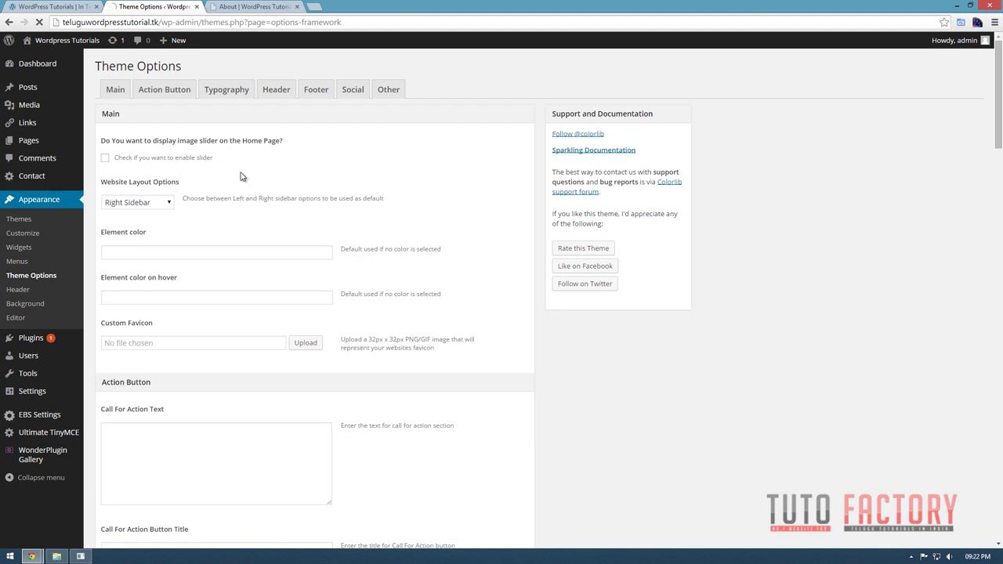
click(105, 159)
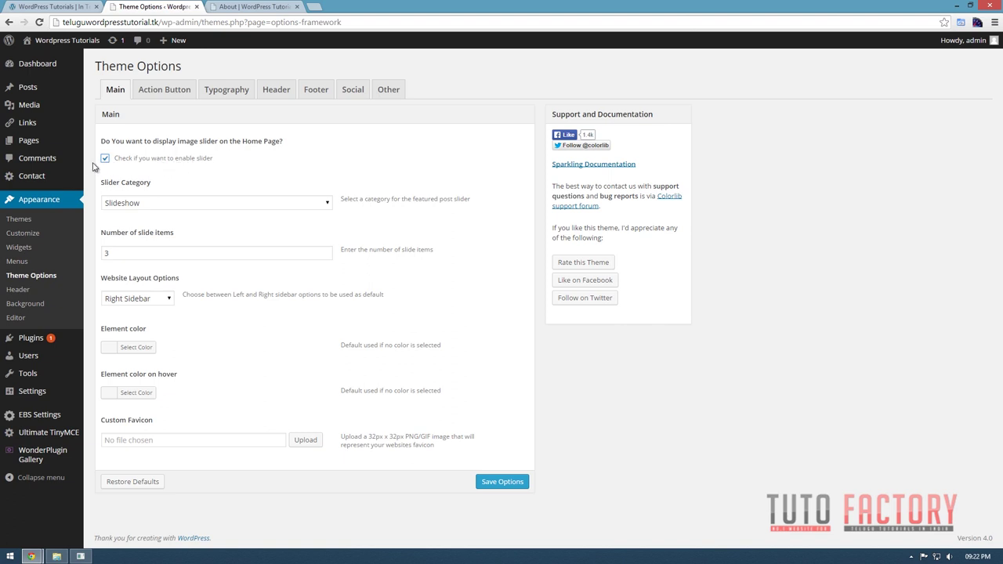
click(188, 203)
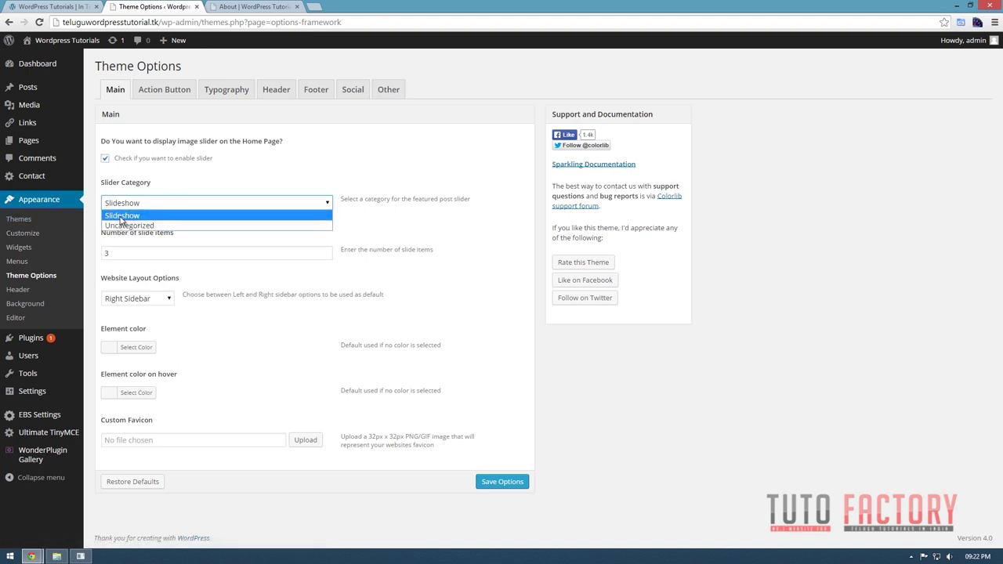
click(121, 217)
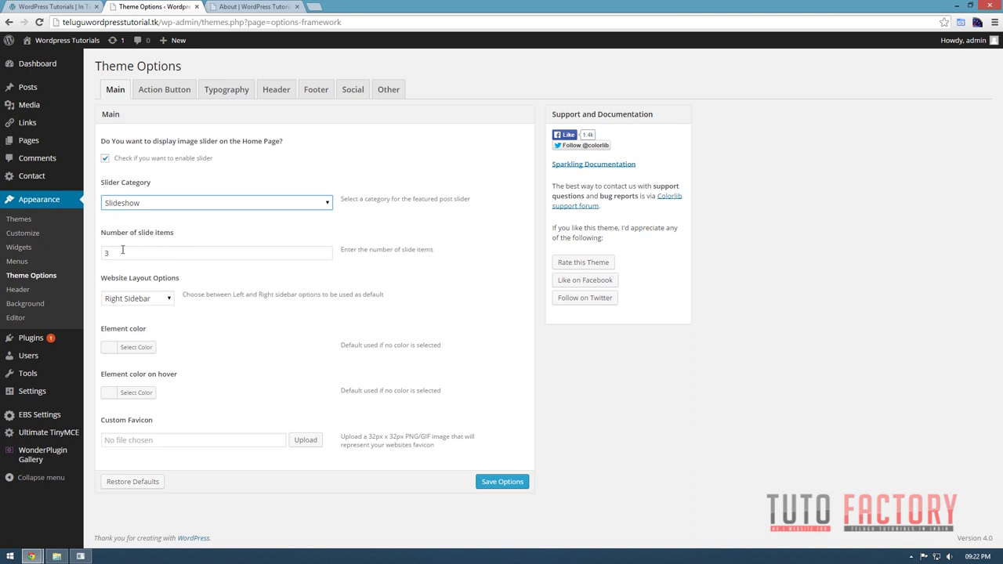
drag(122, 251, 96, 252)
text(3)
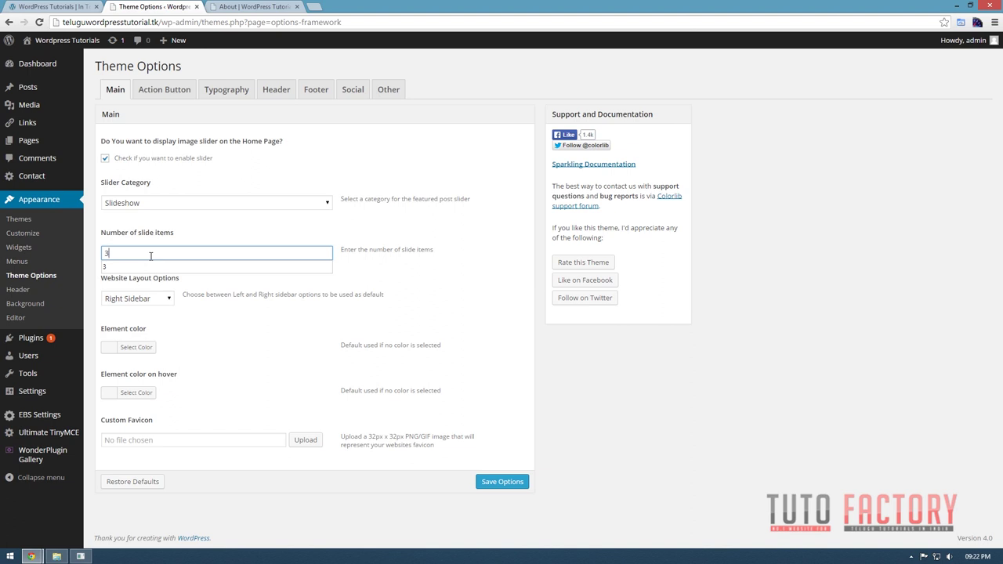
click(123, 267)
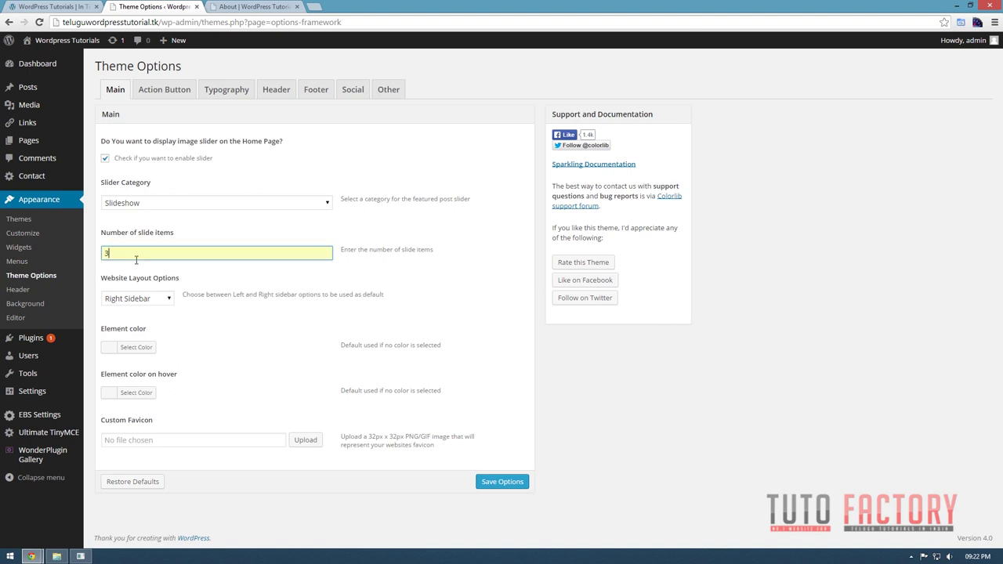
click(499, 481)
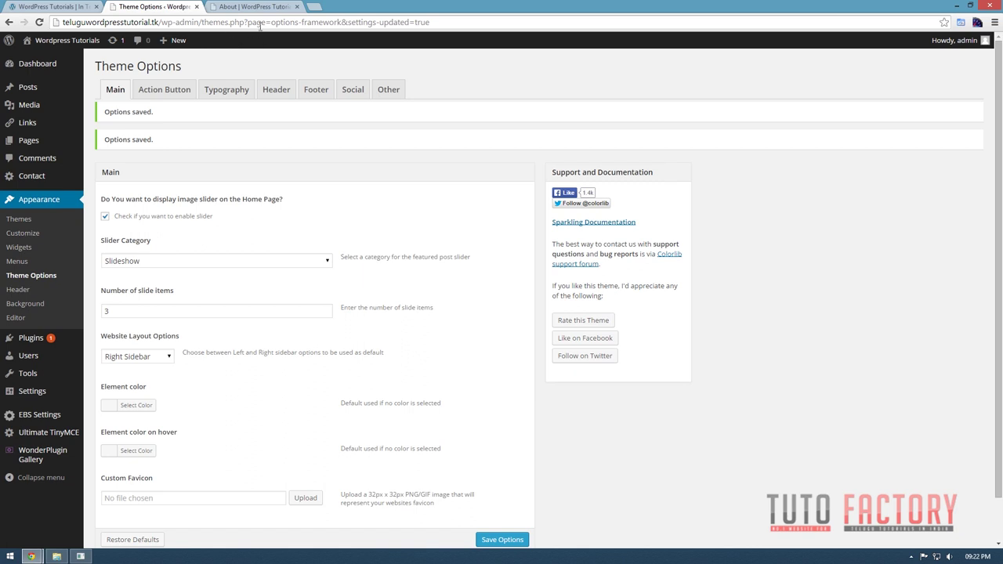
click(250, 8)
Load and reload the site's root address, then go back to the All Posts list.
click(572, 69)
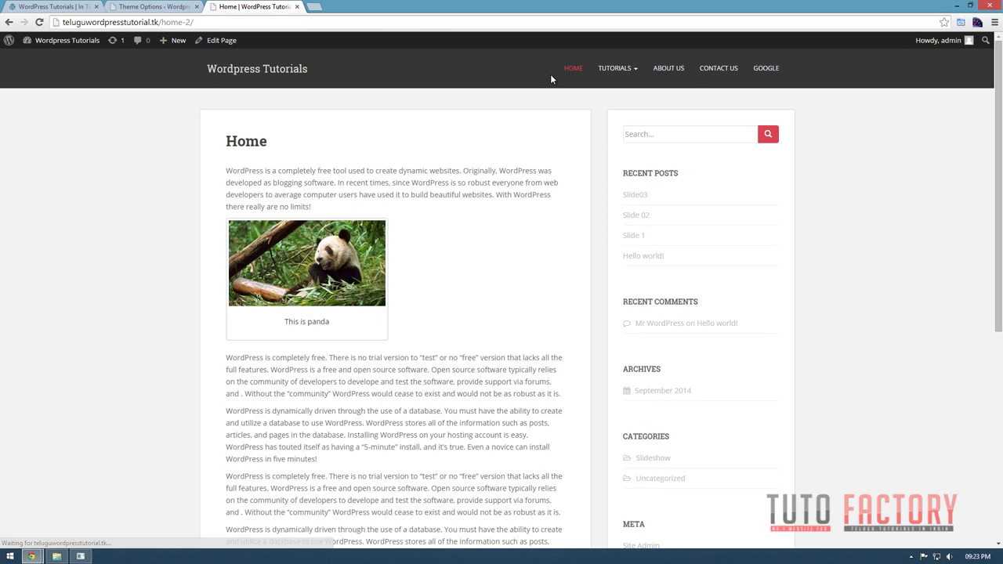
mouse_move(605, 72)
click(573, 69)
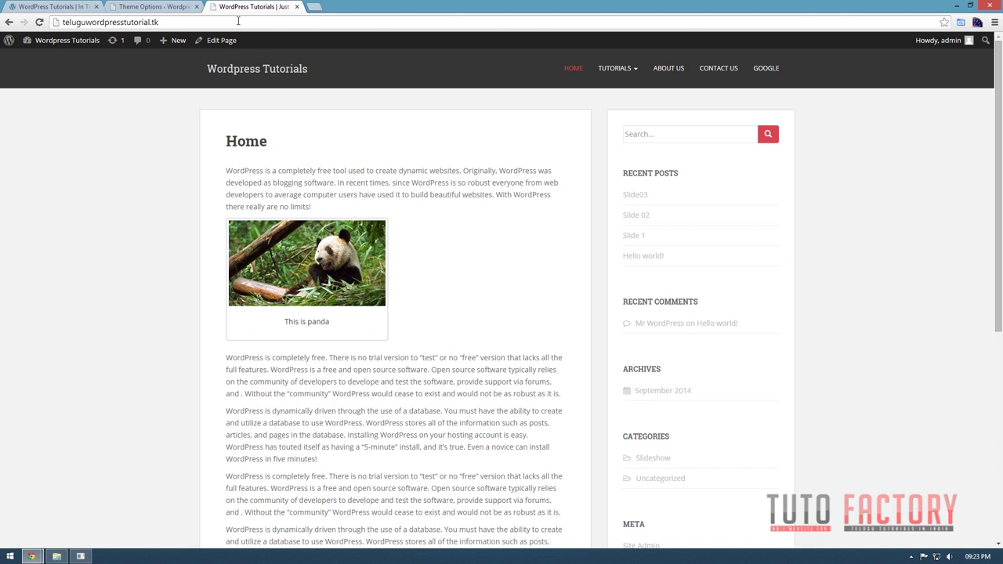
key(F5)
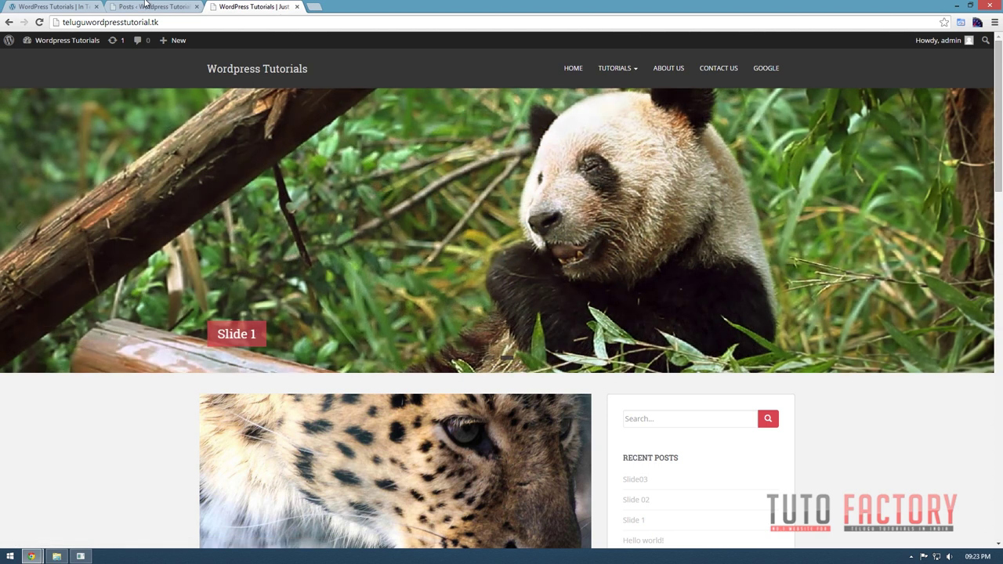
click(137, 5)
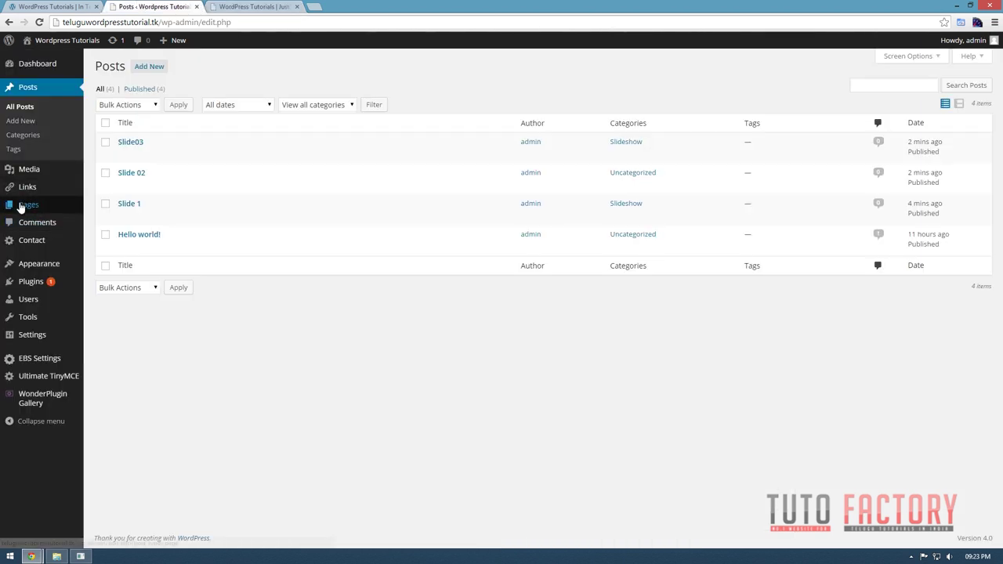
Open the Contact Us page for editing from All Pages.
mouse_move(29, 205)
click(126, 207)
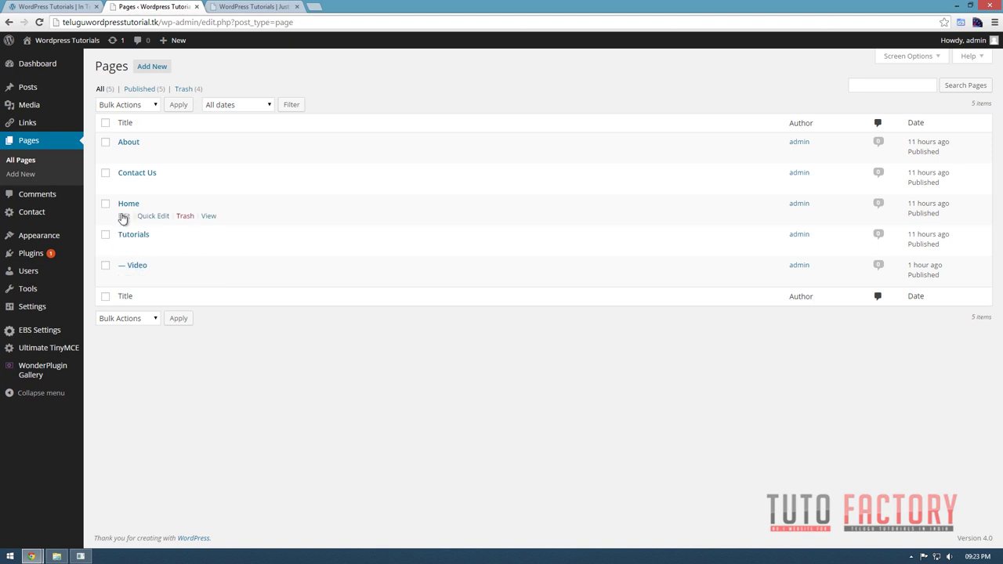
click(123, 188)
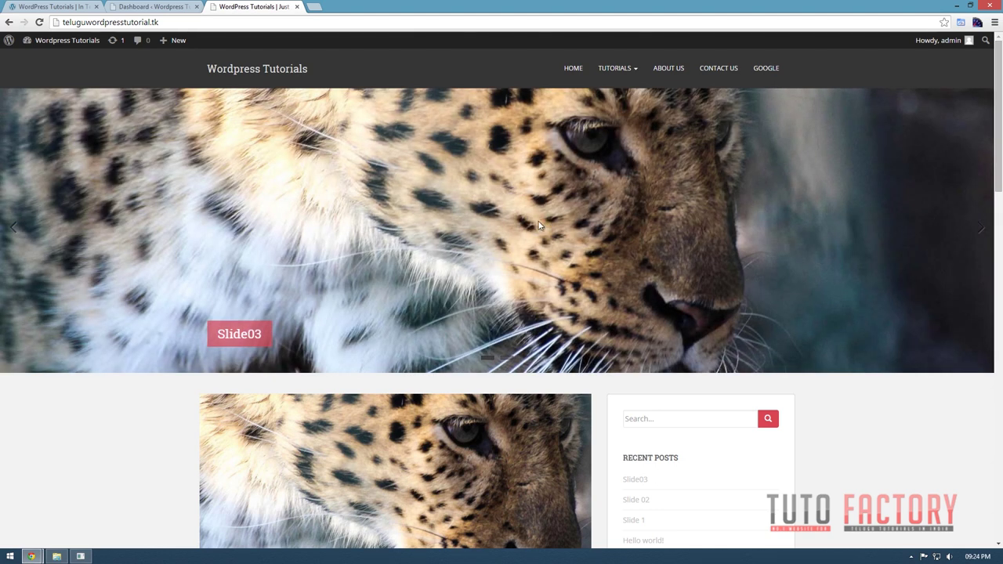
Compare the site with the reference panda site, then open the Dashboard's posts list.
scroll(564, 237, down, 3)
scroll(564, 237, up, 3)
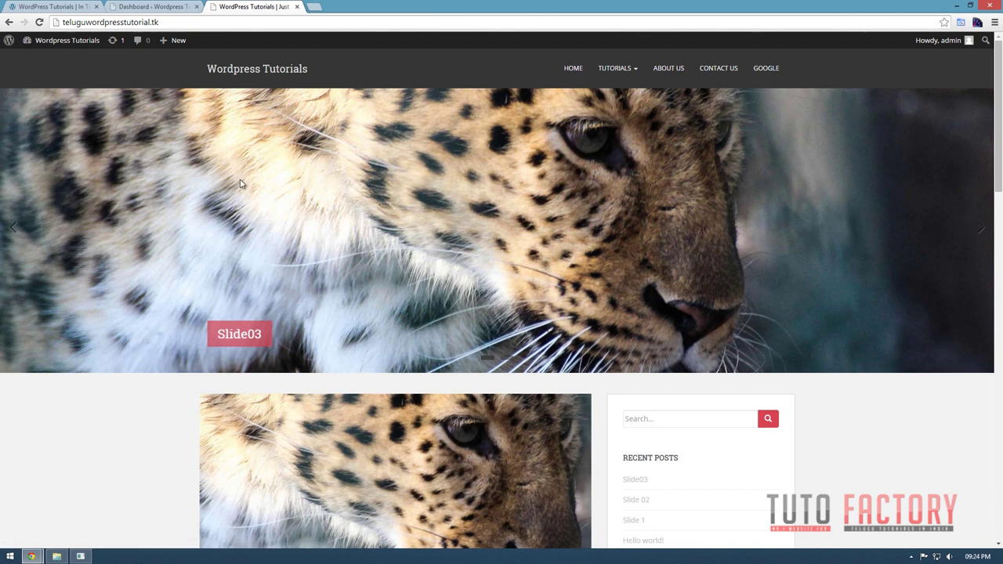
scroll(448, 321, down, 2)
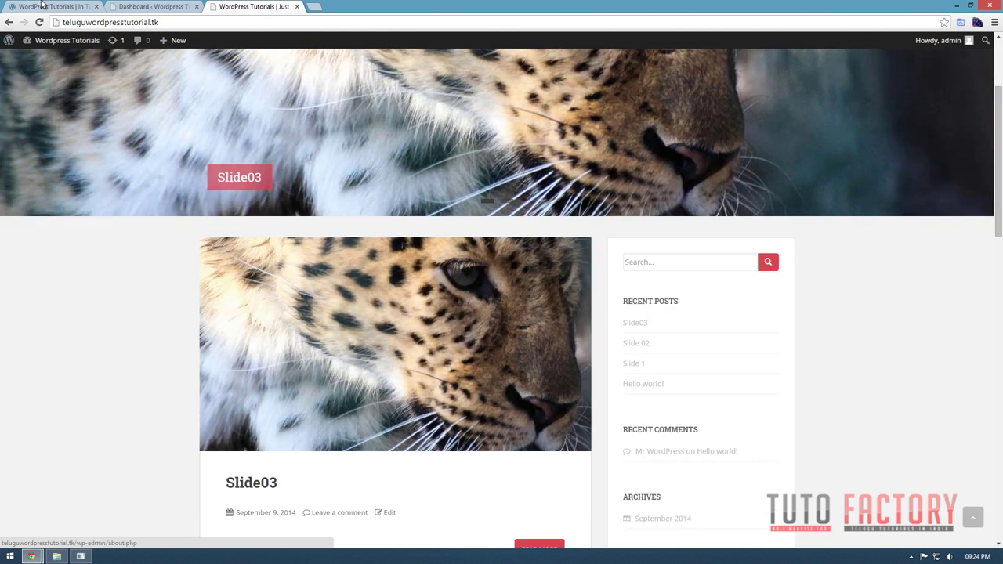
key(ctrl+1)
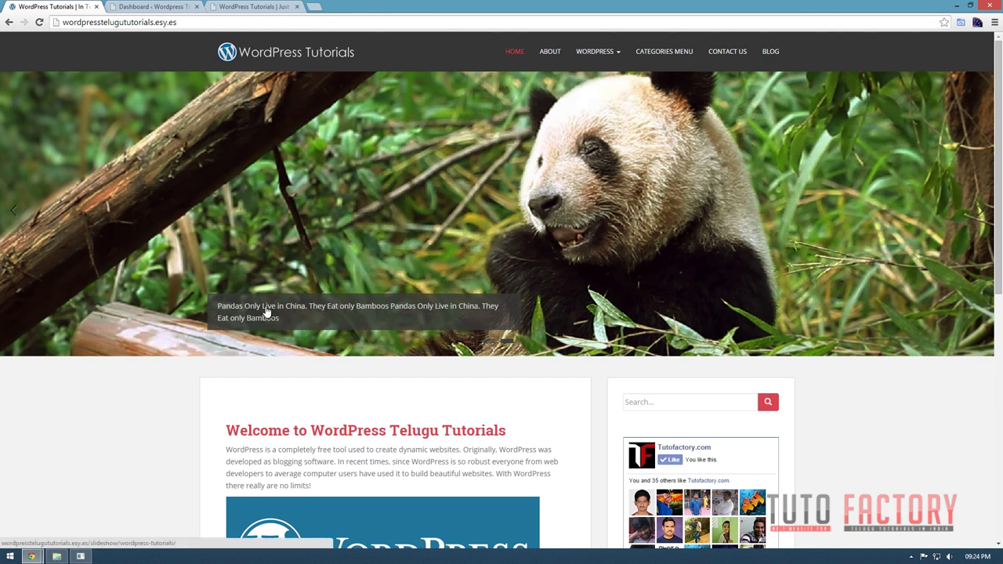
click(199, 5)
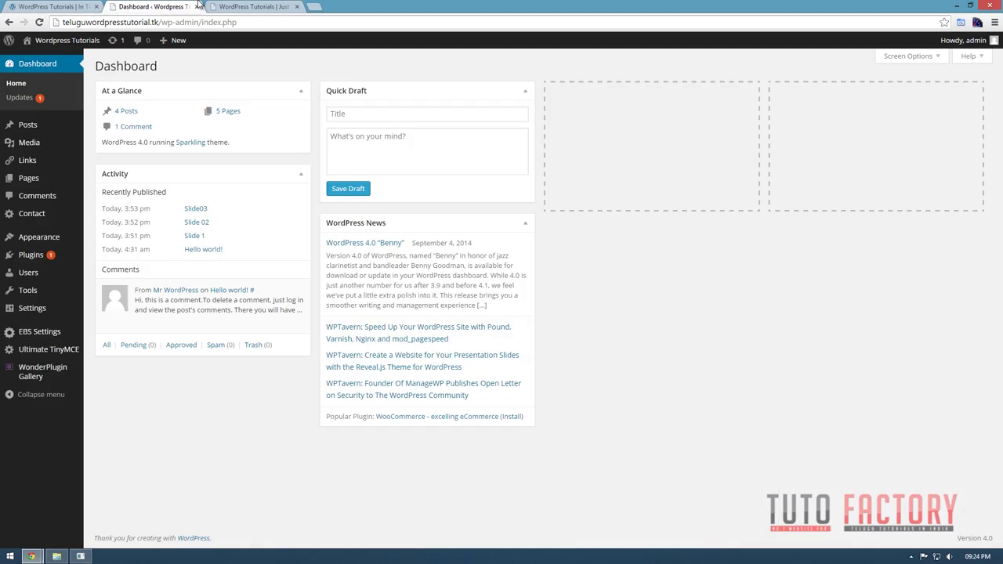
click(28, 128)
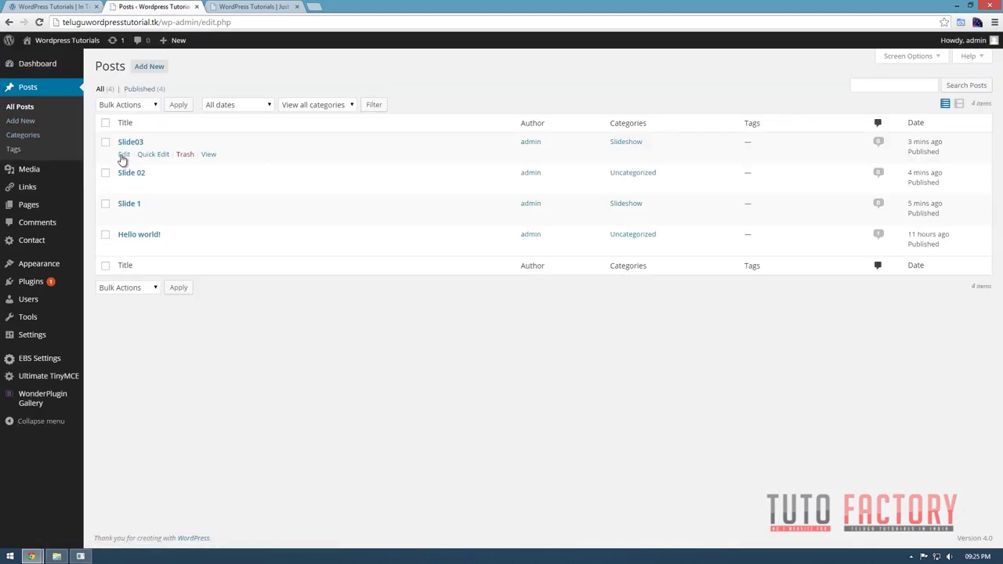
Open Slide03 for editing and copy the word 'Chitas' from its body.
click(124, 155)
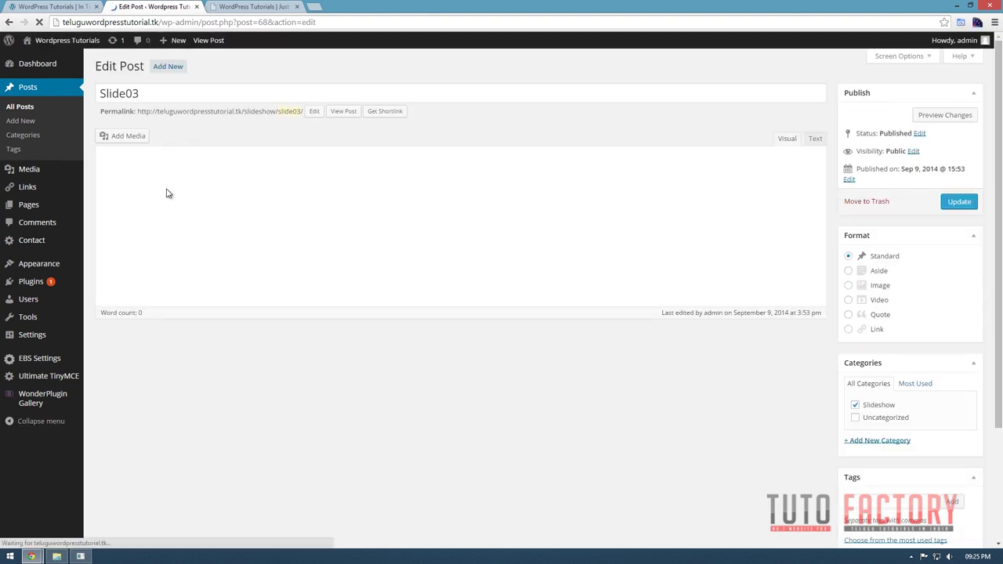
scroll(166, 193, down, 2)
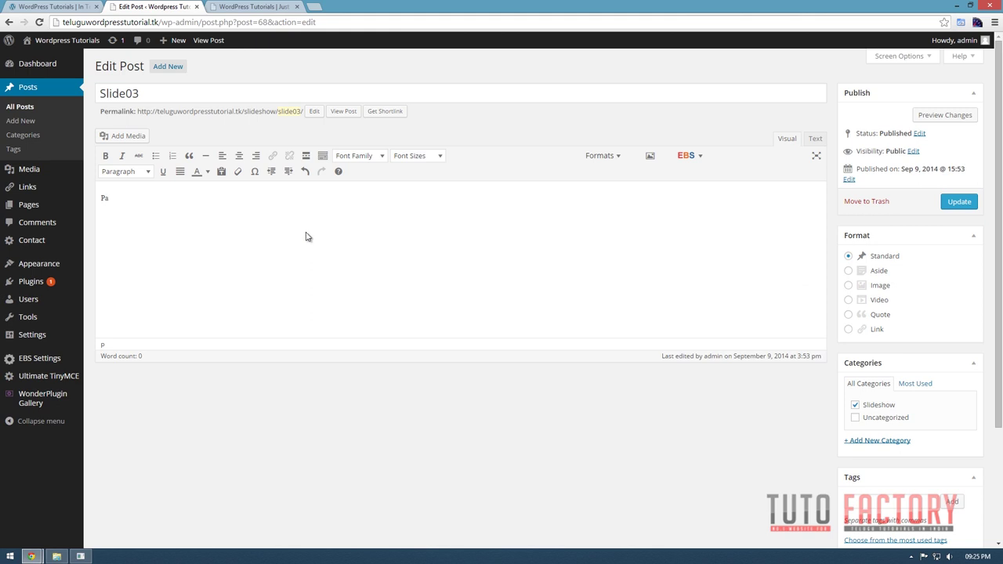
scroll(310, 239, down, 2)
double_click(231, 197)
drag(170, 198, 63, 198)
key(ctrl+c)
Paste 'Chitas' four more times into Slide03's body and update the post.
key(Right)
key(space)
key(ctrl+v)
key(space)
key(ctrl+v)
key(space)
key(ctrl+v)
key(space)
key(ctrl+v)
key(space)
key(ctrl+v)
key(space)
key(ctrl+v)
key(space)
key(ctrl+v)
key(space)
key(space)
key(ctrl+v)
key(space)
key(ctrl+v)
key(space)
key(ctrl+v)
click(959, 201)
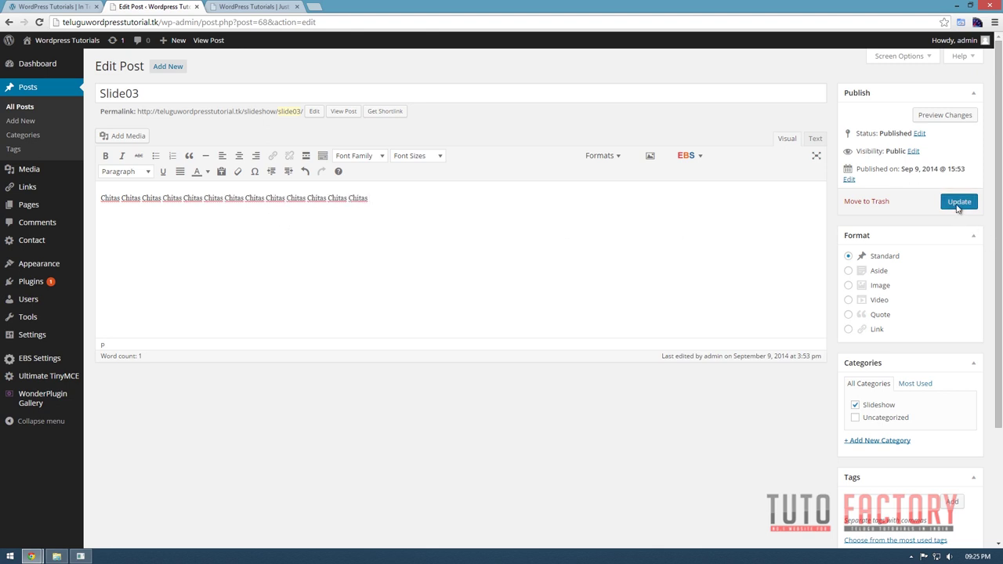
click(237, 8)
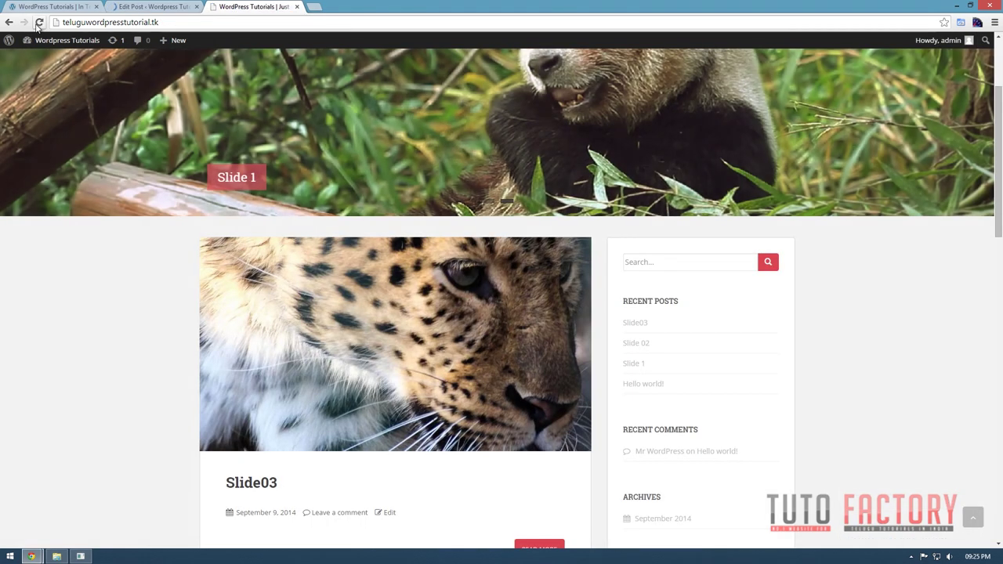
Reload the live home page and scroll to check Slide03's caption and repeated Chitas excerpt.
click(39, 22)
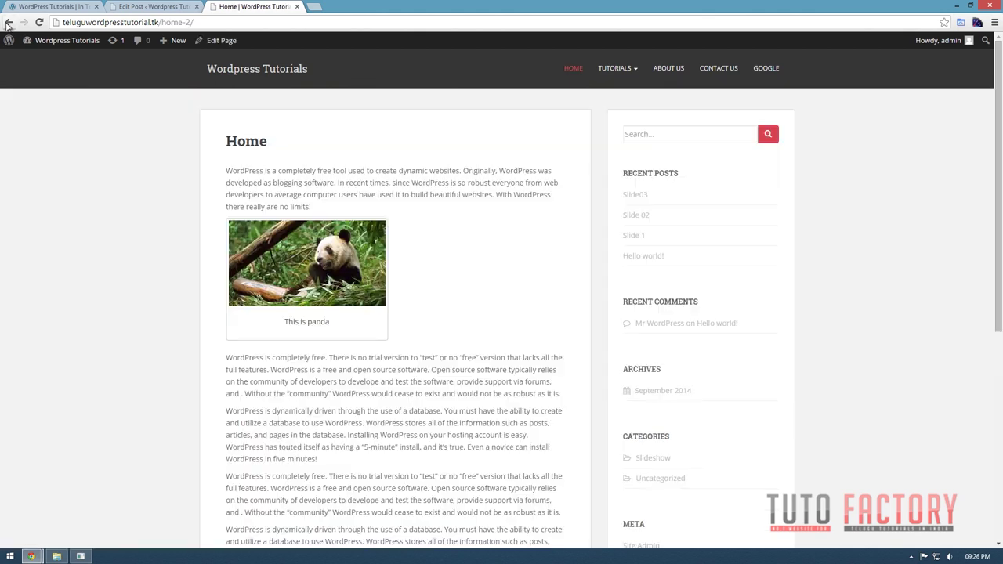
scroll(331, 416, down, 3)
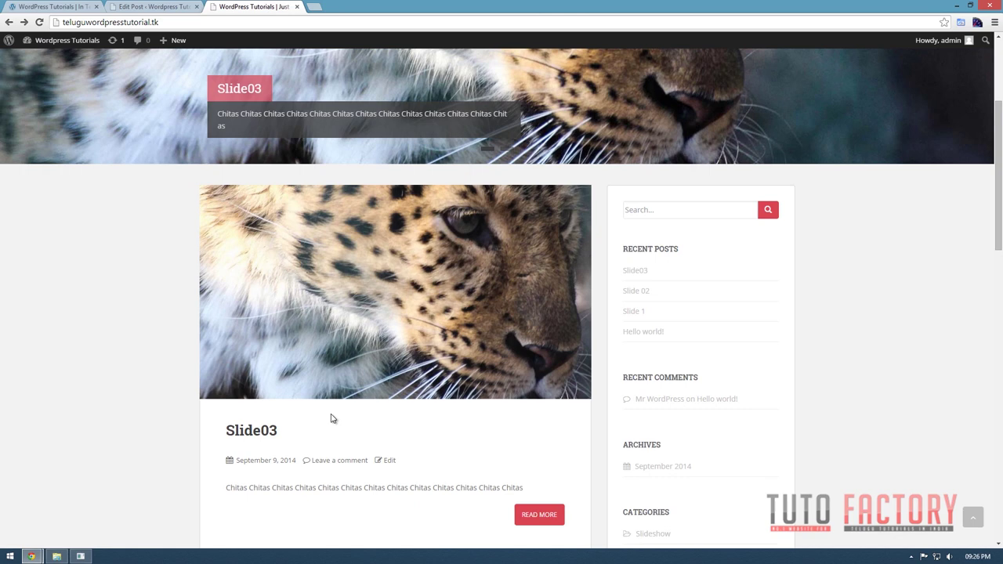
scroll(496, 344, down, 3)
scroll(496, 344, down, 9)
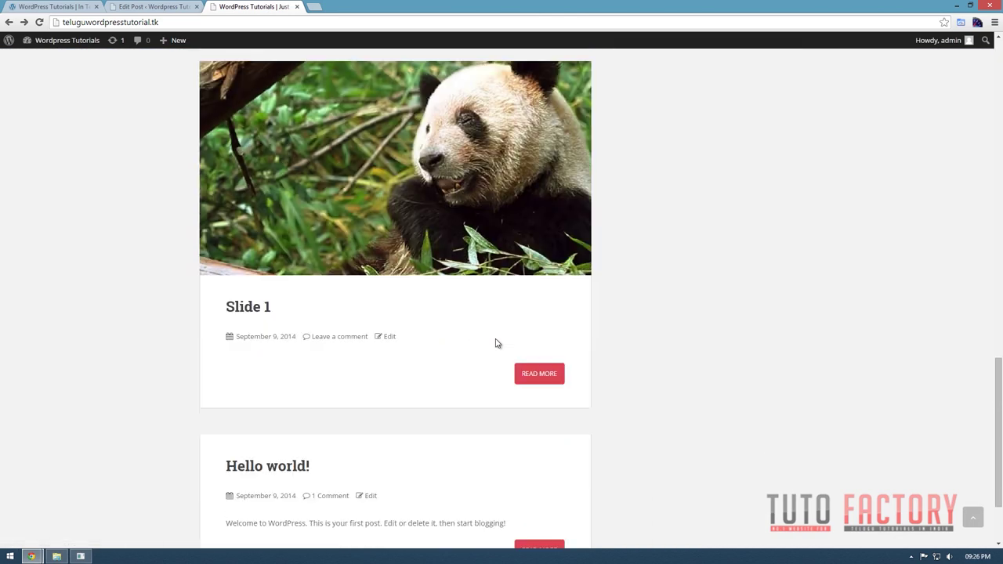
scroll(395, 433, up, 15)
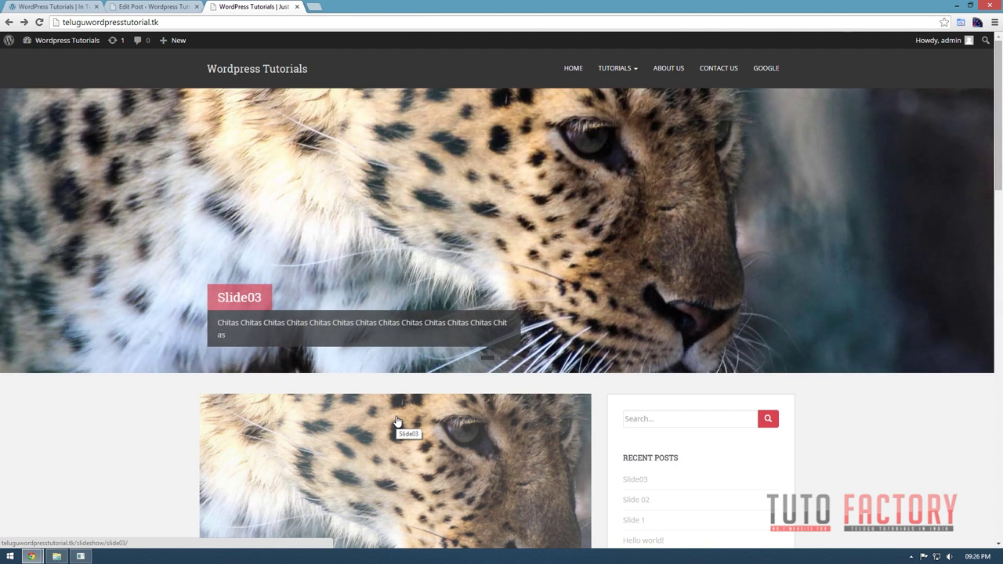
scroll(423, 415, down, 3)
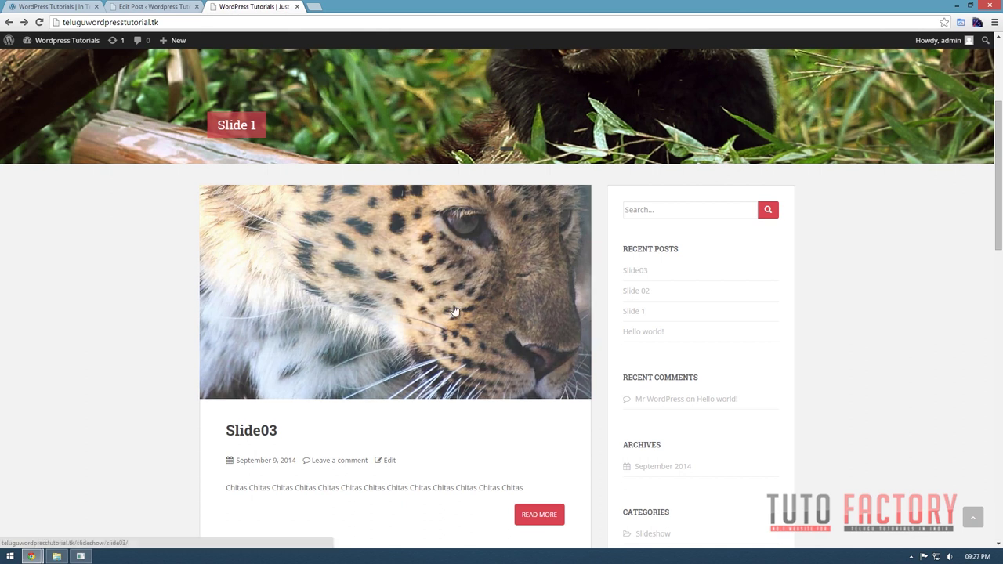
scroll(452, 311, down, 2)
scroll(454, 219, down, 9)
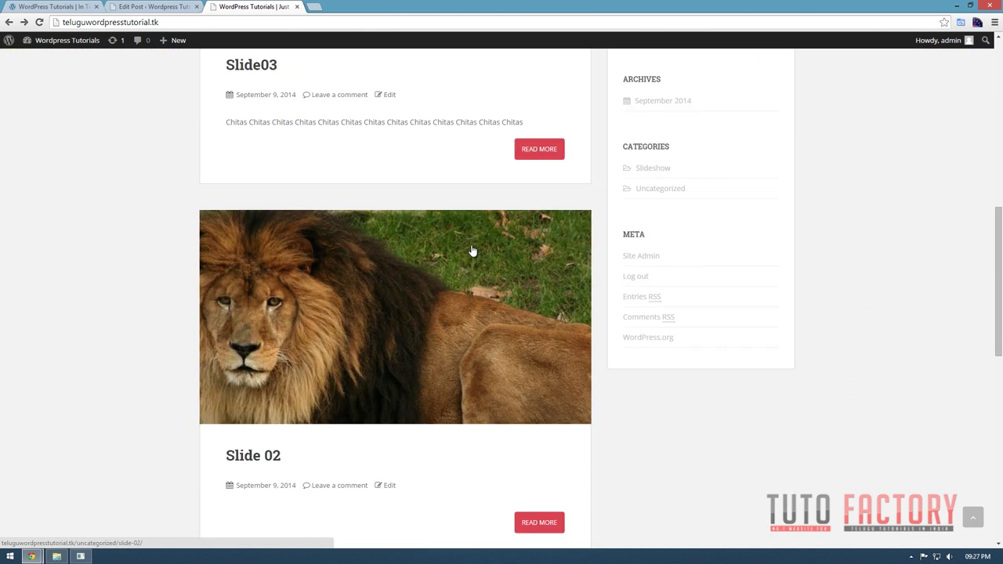
scroll(462, 223, down, 2)
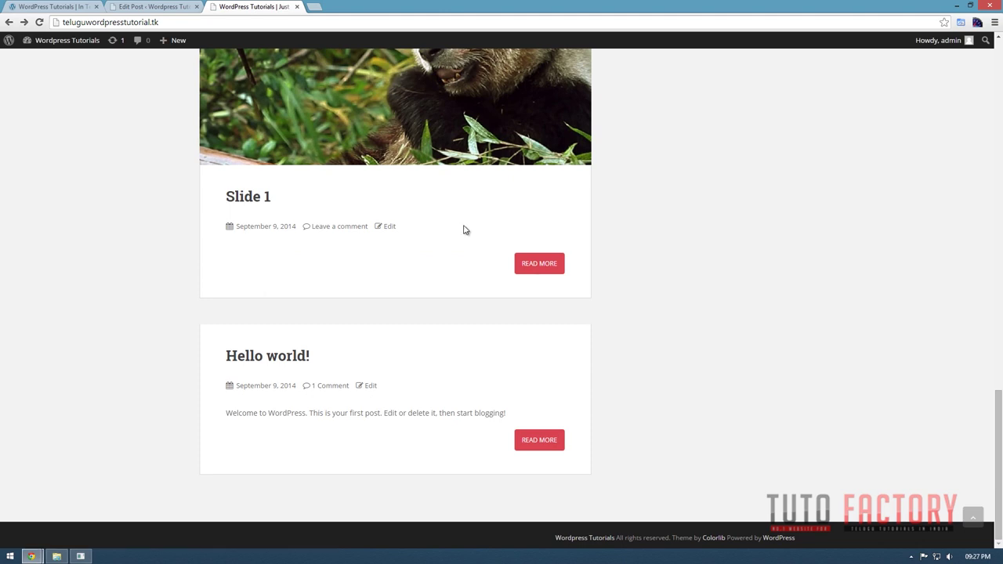
scroll(464, 227, up, 10)
scroll(472, 285, up, 6)
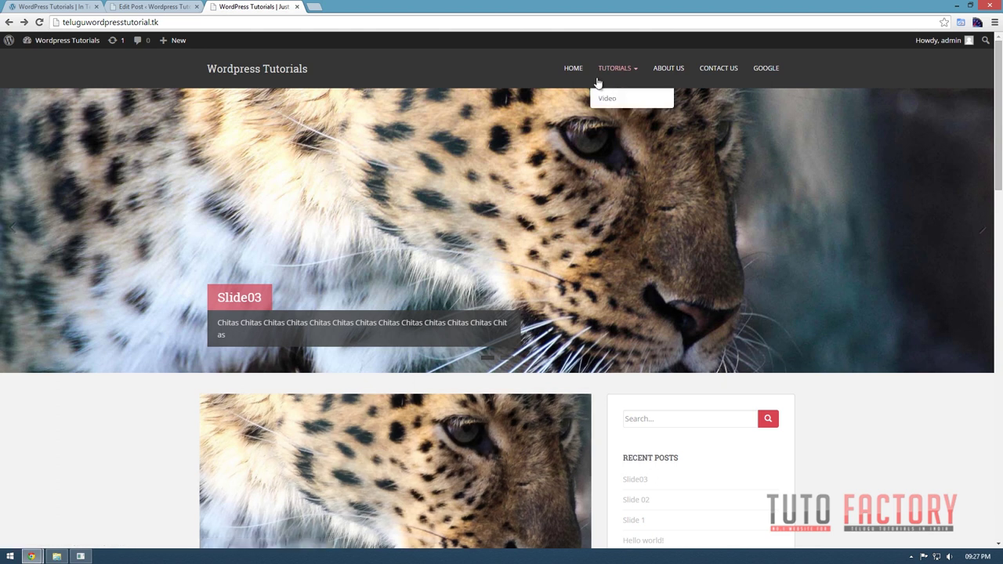
mouse_move(660, 80)
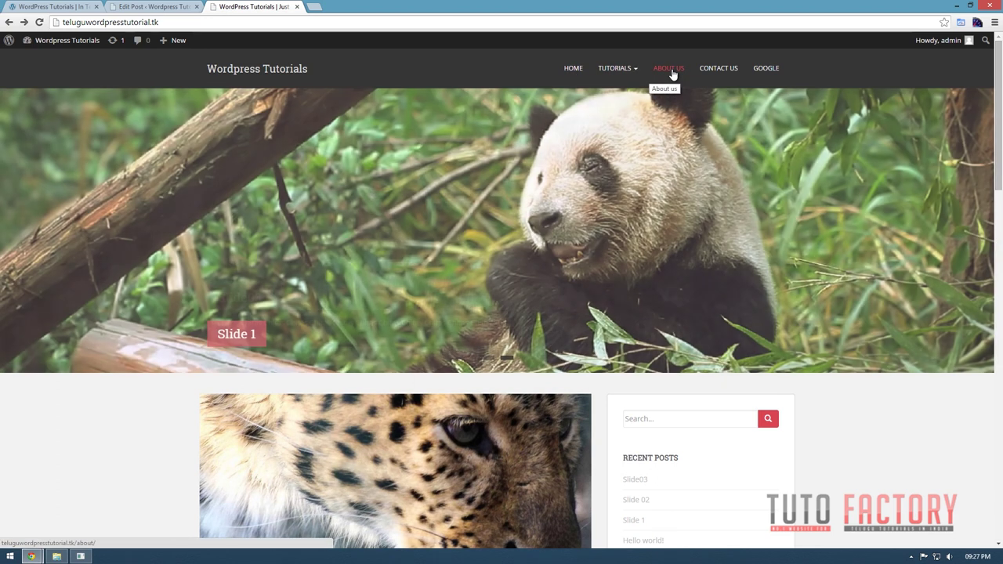
scroll(363, 407, down, 4)
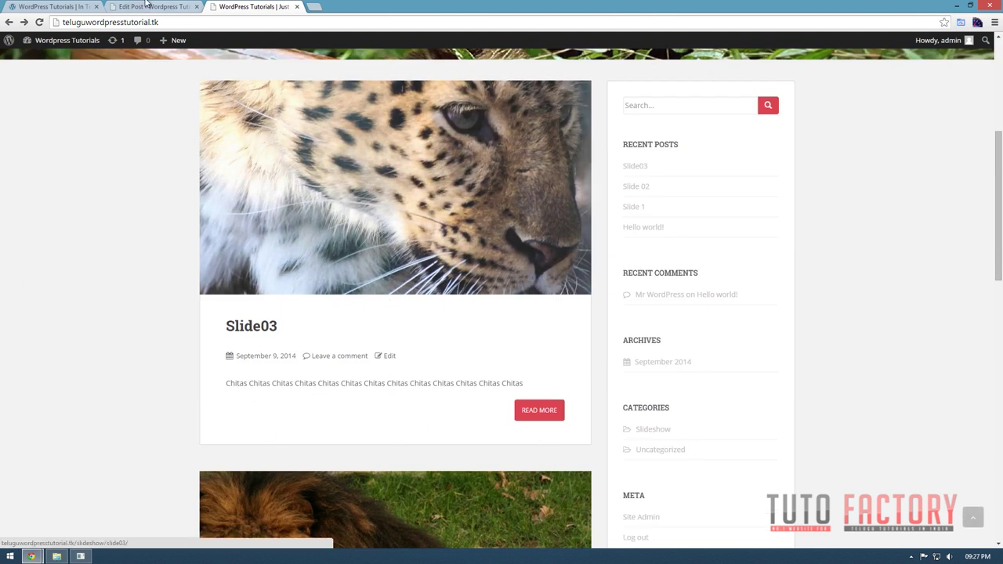
click(153, 7)
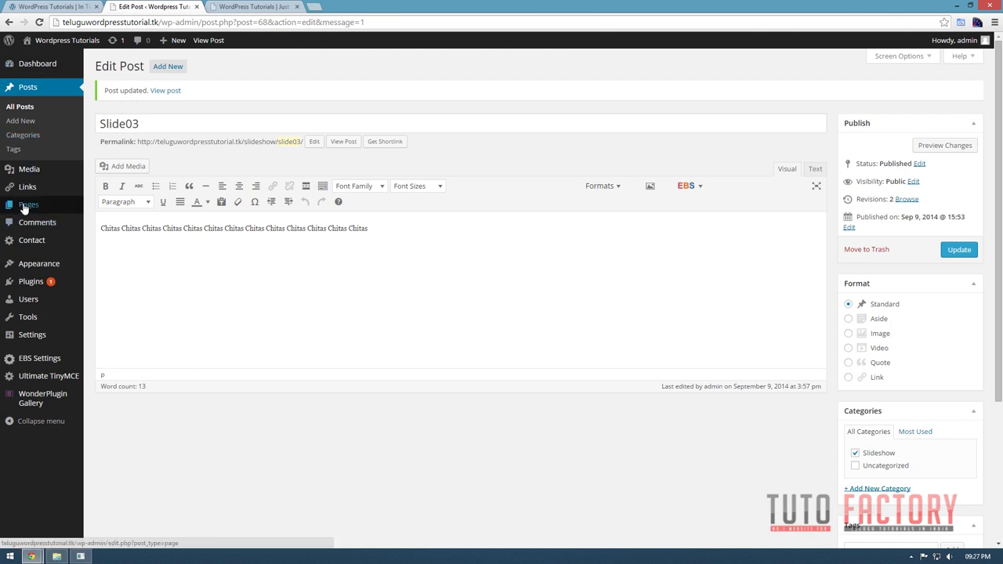
Create a new page titled 'Blog' with an empty body and publish it.
mouse_move(74, 206)
click(114, 221)
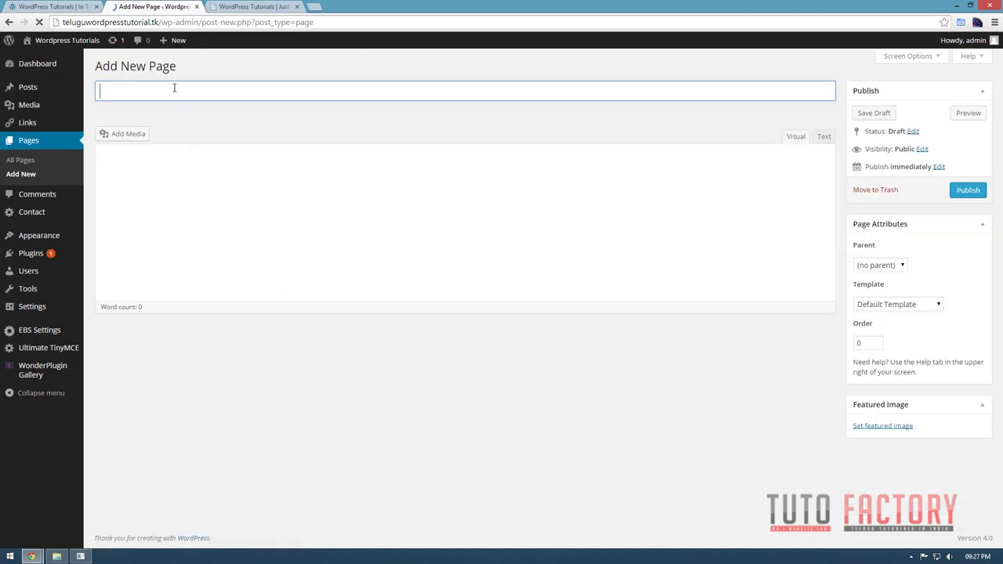
text(Blog)
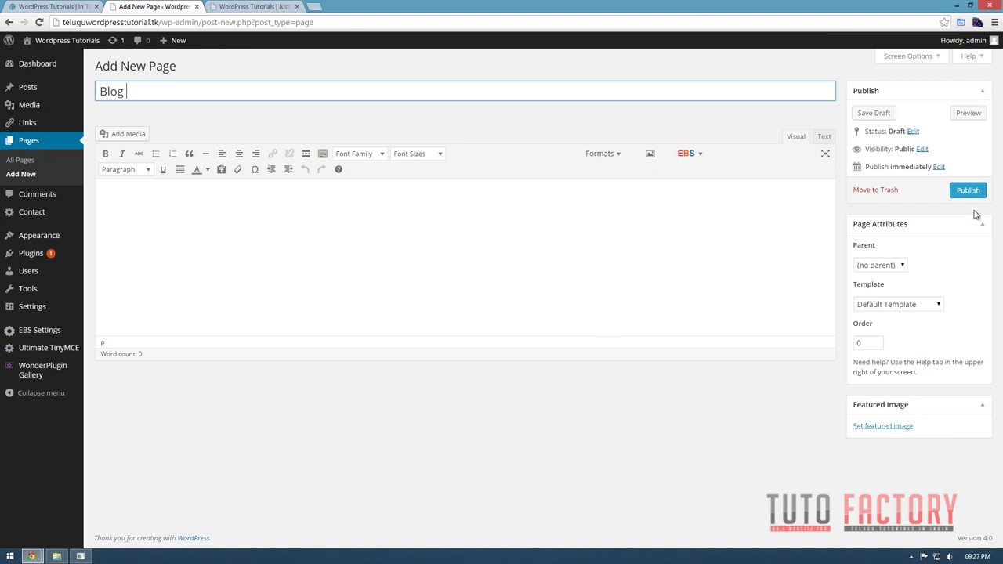
click(966, 191)
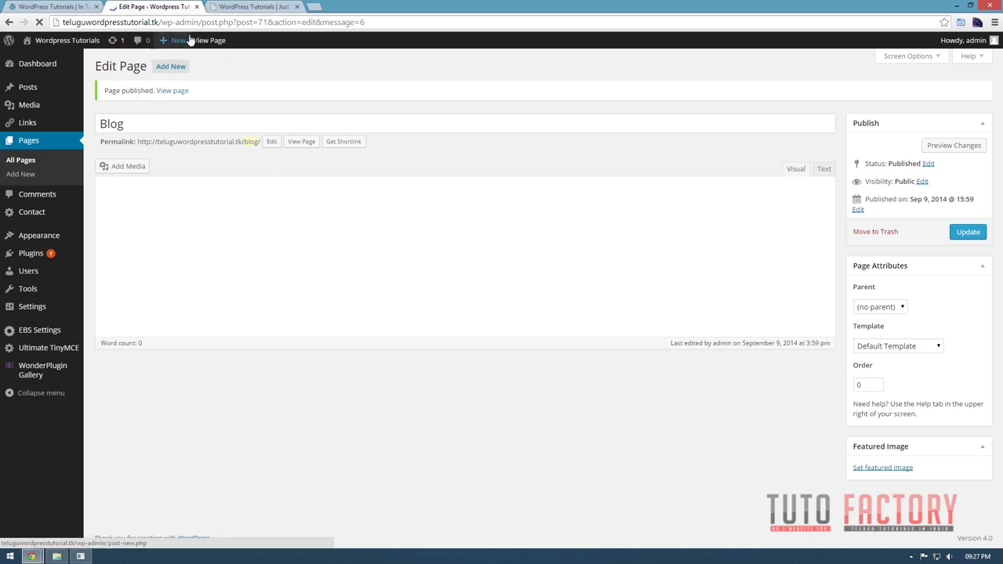
mouse_move(188, 41)
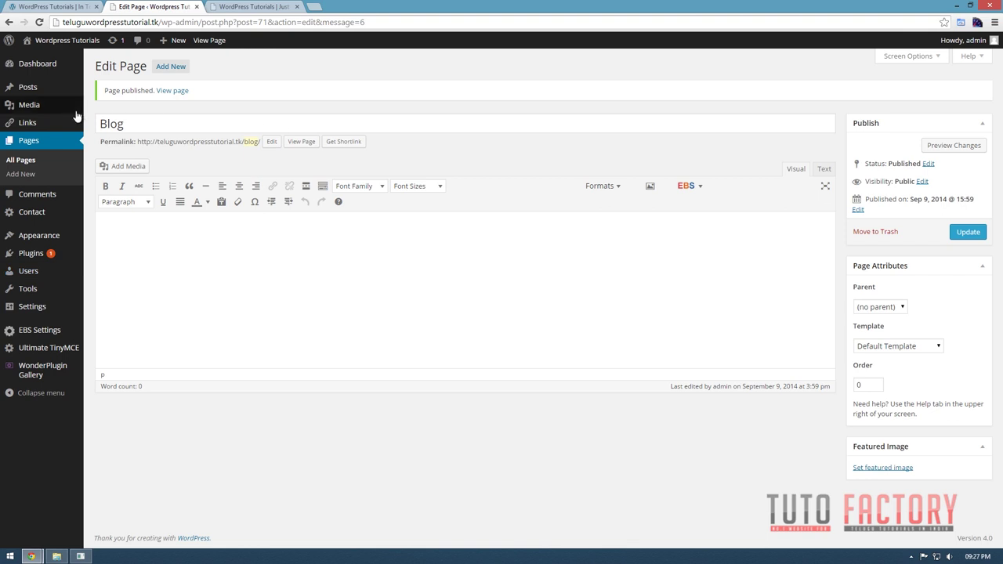
In Reading Settings, switch the front page to a static page showing Home.
mouse_move(53, 242)
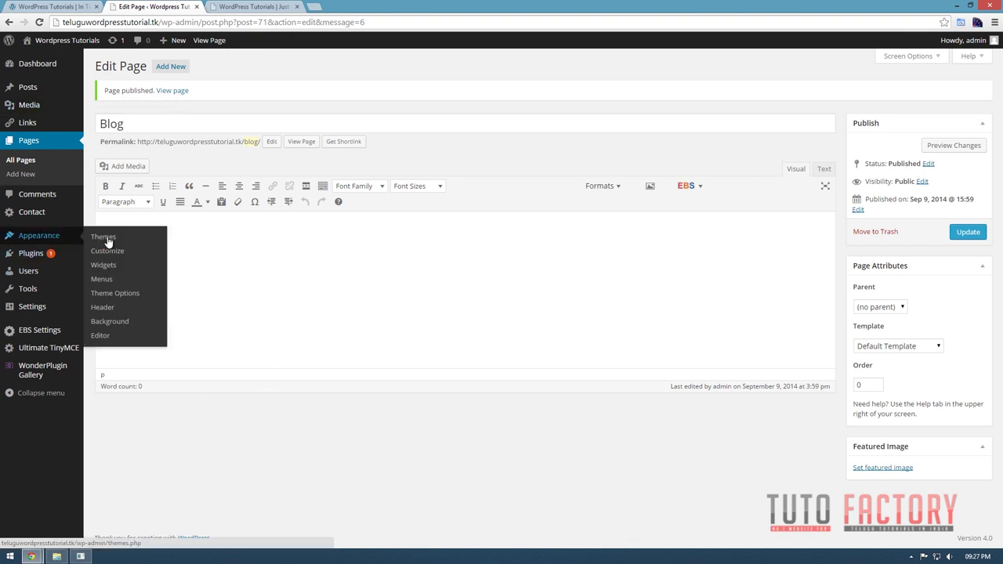
click(128, 296)
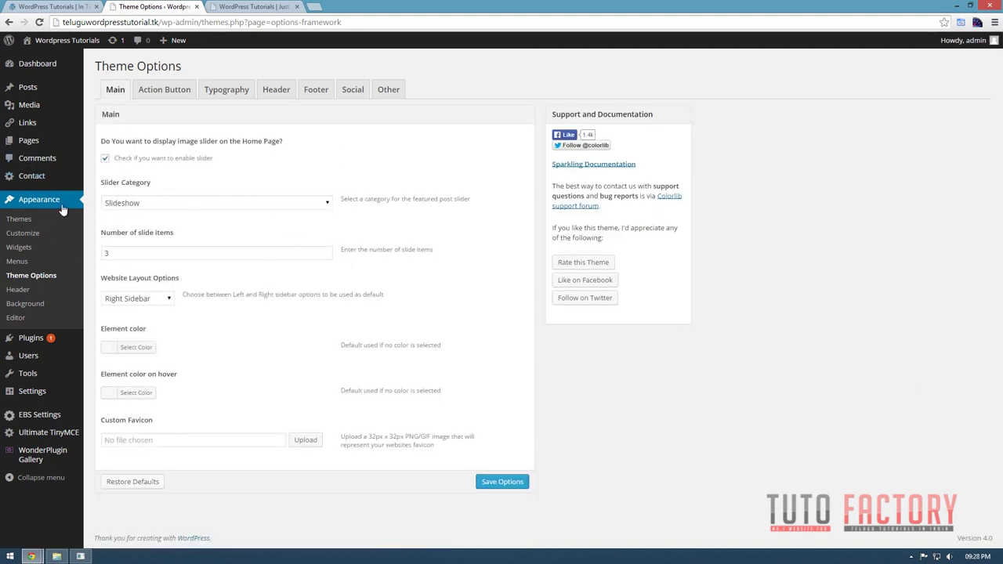
mouse_move(53, 396)
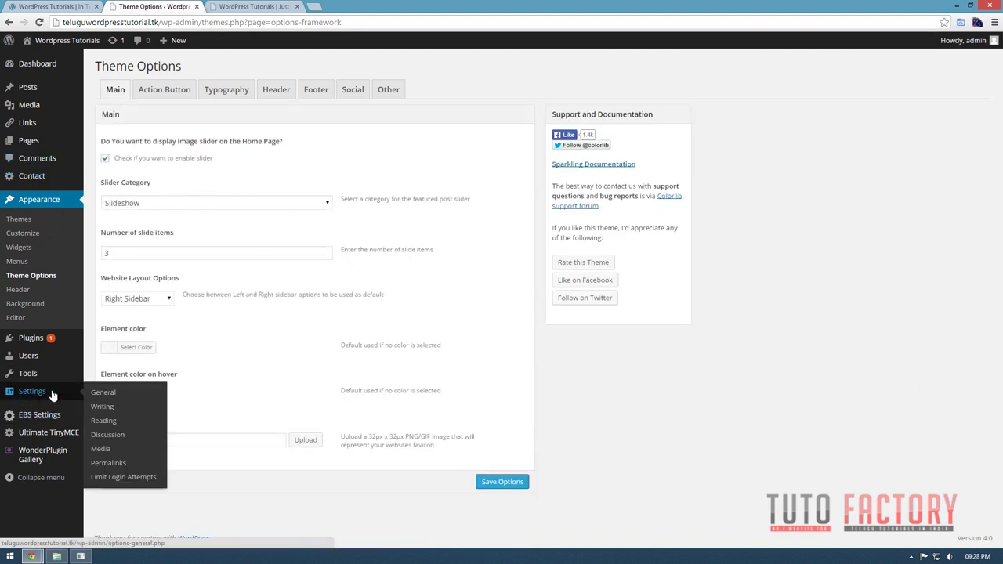
click(113, 419)
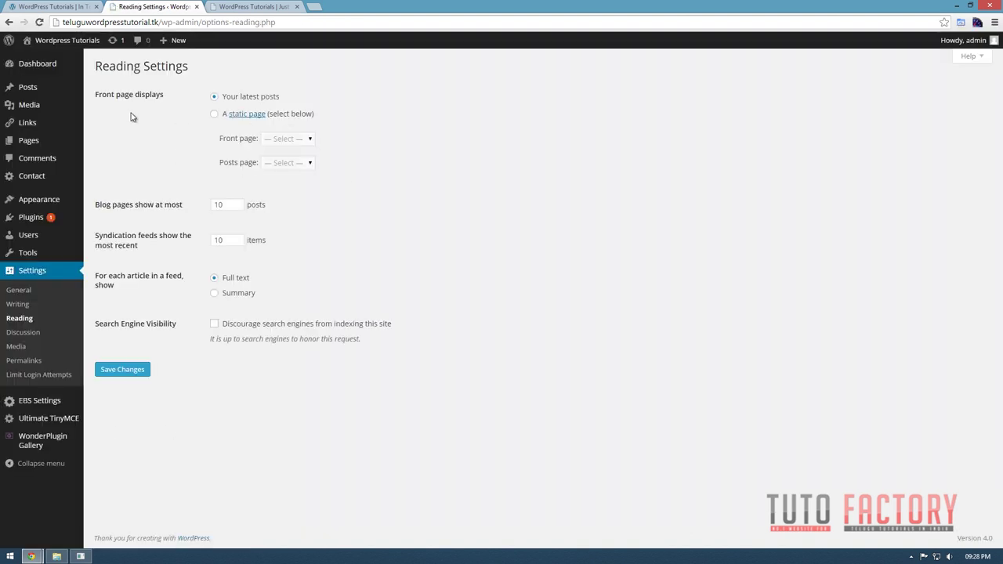
drag(105, 96, 172, 99)
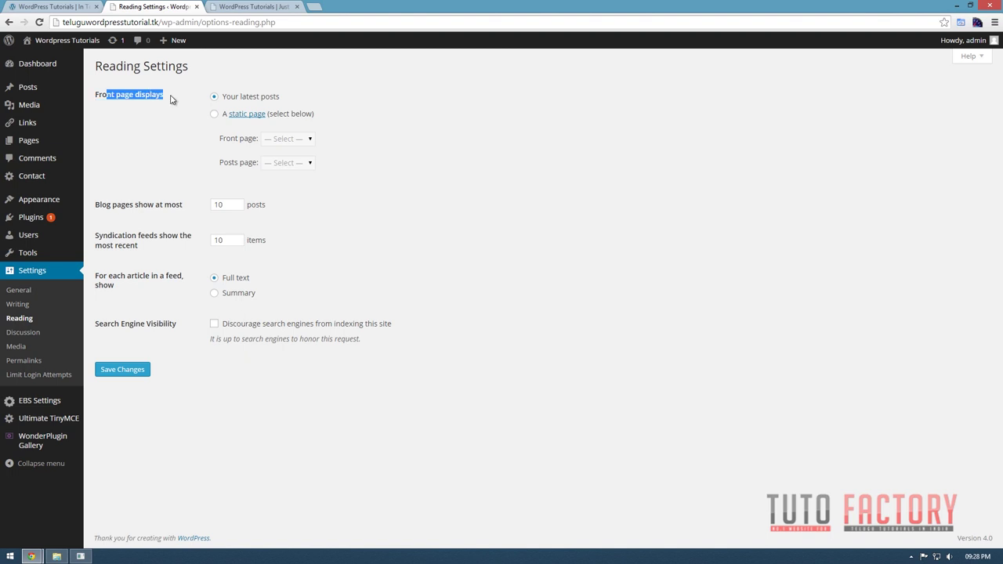
drag(298, 99, 220, 103)
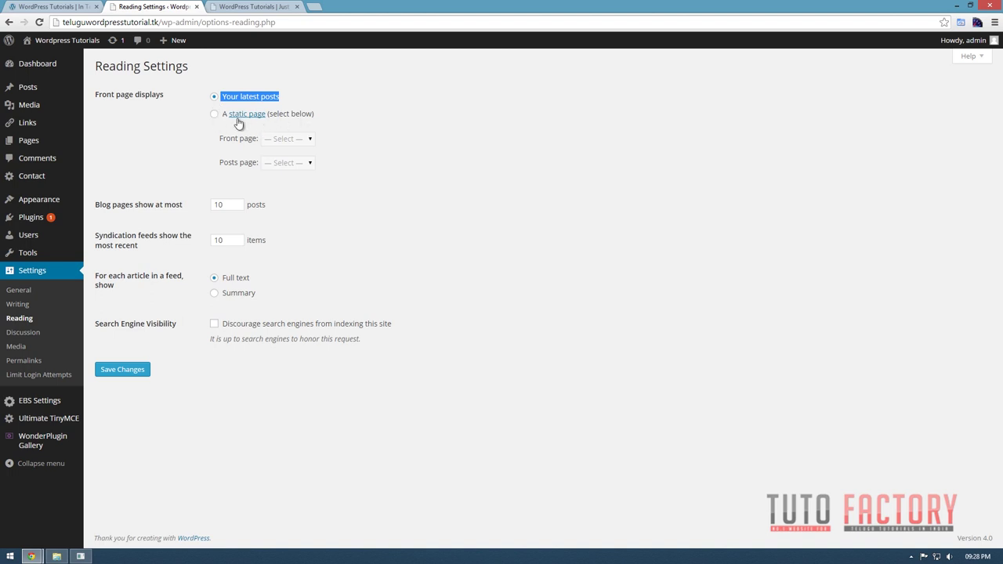
click(213, 114)
click(309, 140)
key(Escape)
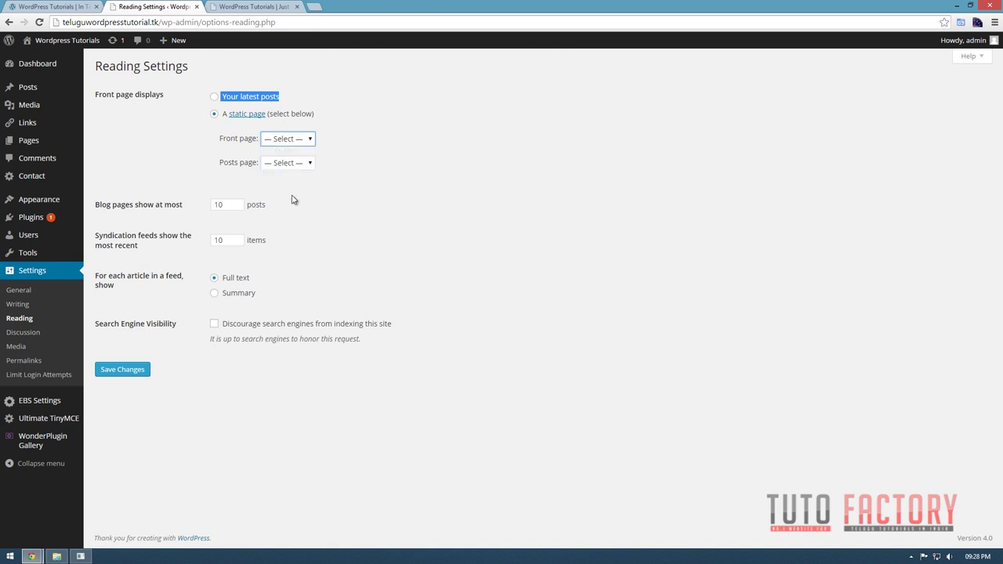
Choose Blog as the posts page, set 3 posts and 3 feed items, and save.
click(266, 166)
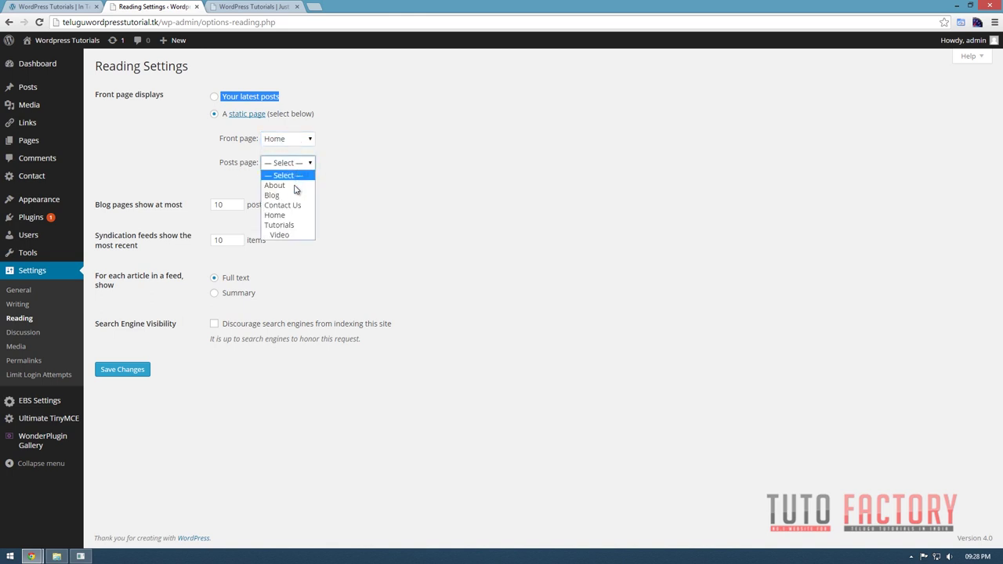
click(282, 196)
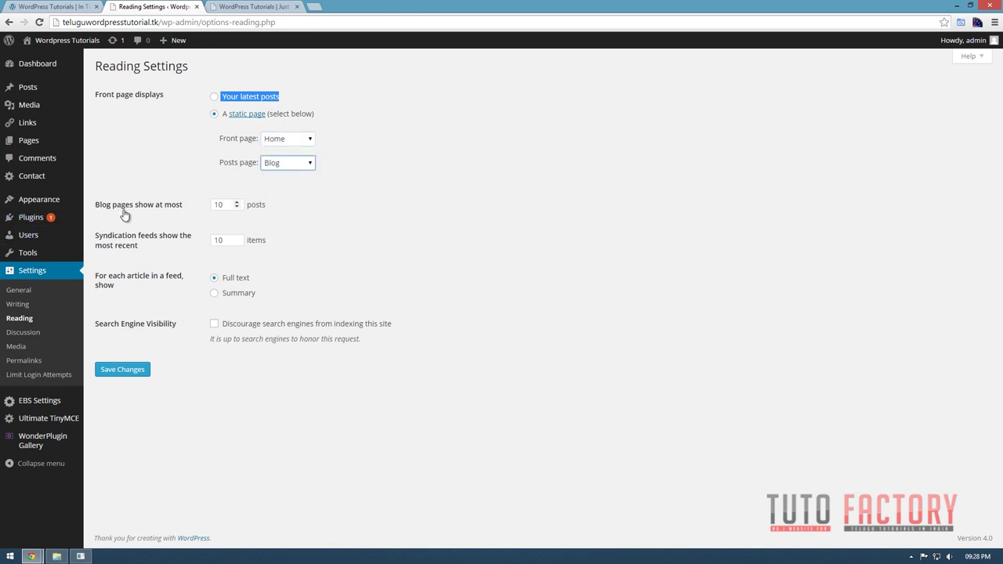
click(183, 206)
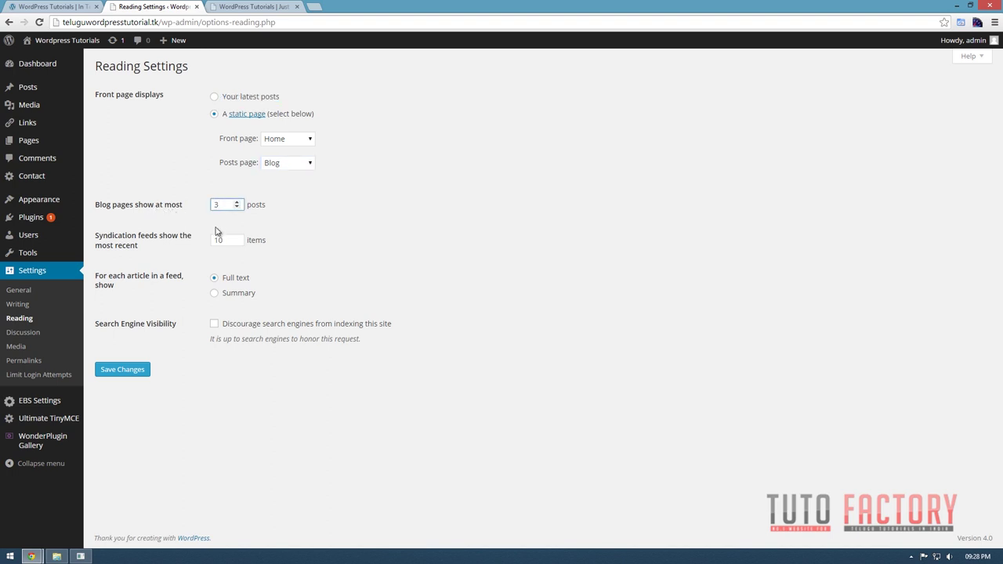
click(192, 248)
text(3)
click(141, 371)
click(143, 371)
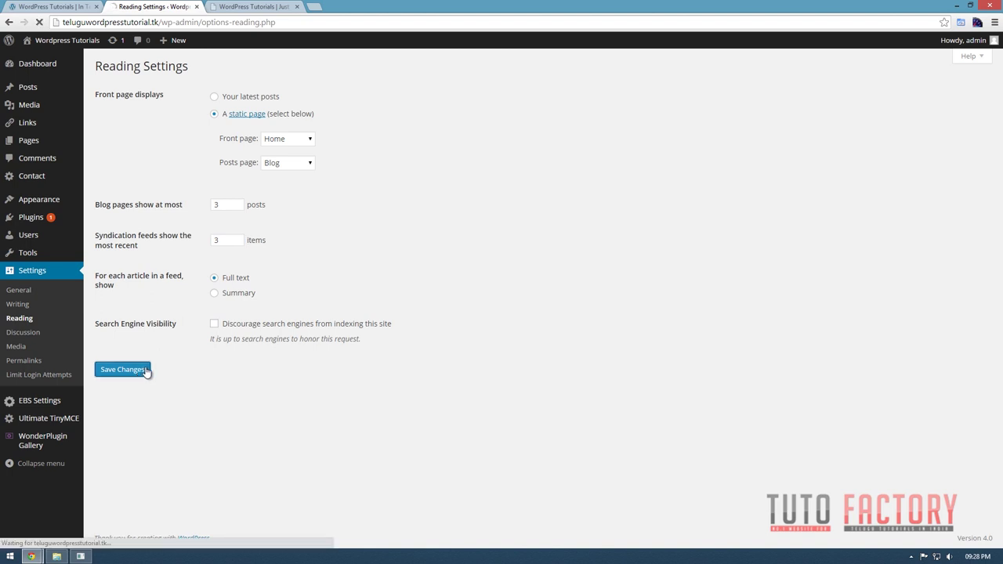
click(261, 7)
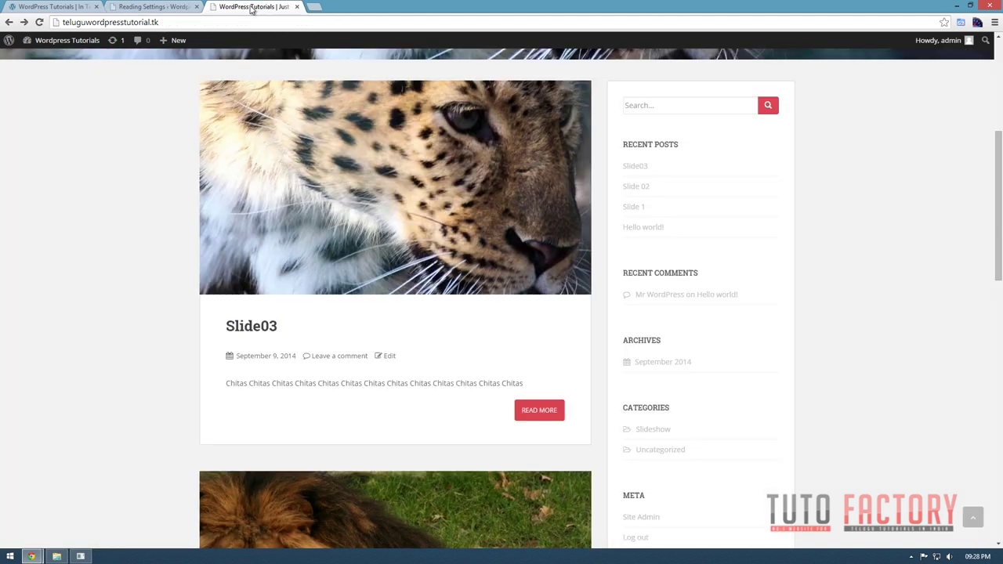
Reload the live site to confirm Home is the front page, then return to Reading Settings.
click(39, 21)
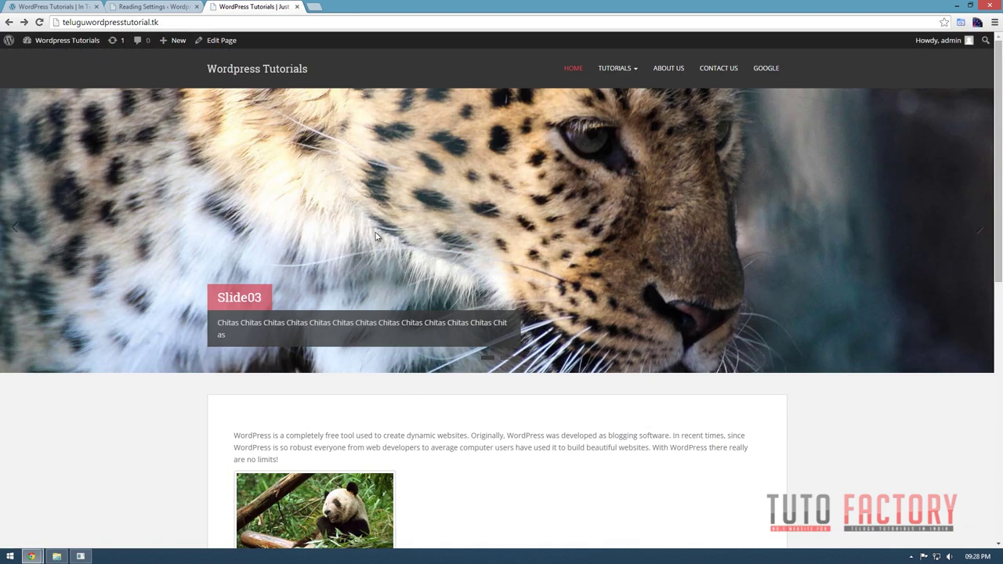
scroll(355, 274, down, 2)
scroll(697, 462, up, 3)
key(ctrl+Tab)
key(ctrl+Tab)
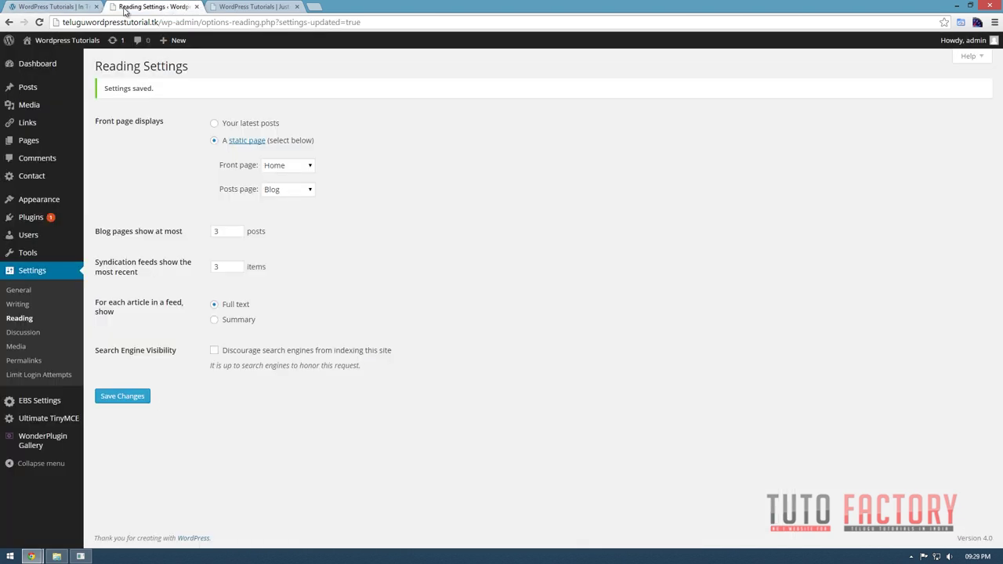
Add the Blog page to the main Menu and save the menu.
mouse_move(47, 201)
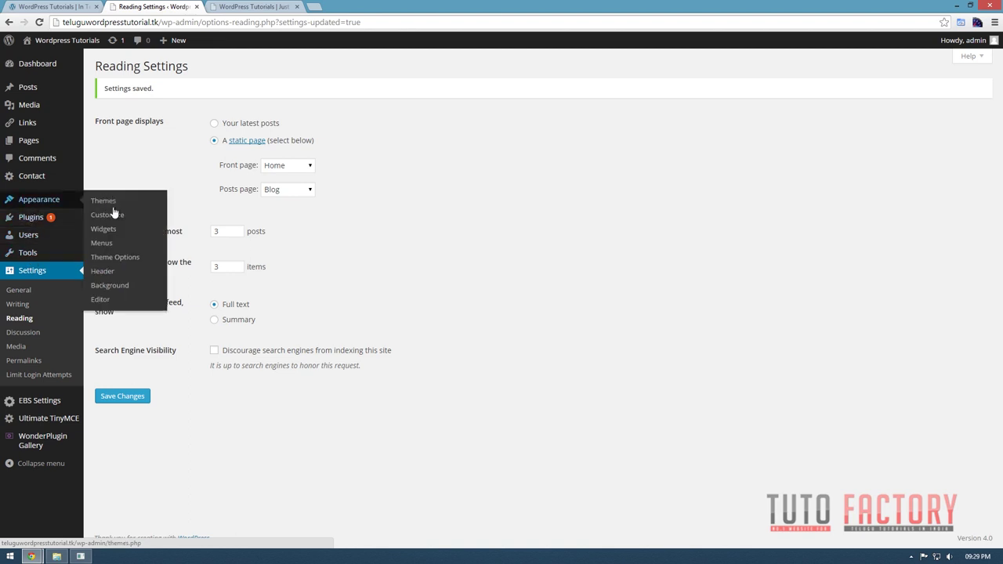
click(104, 244)
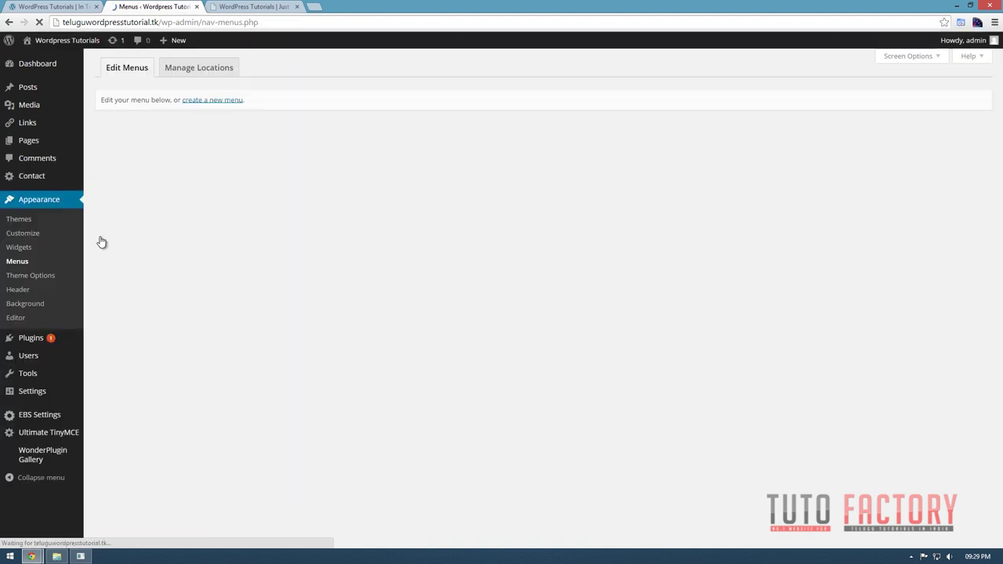
click(112, 185)
click(191, 276)
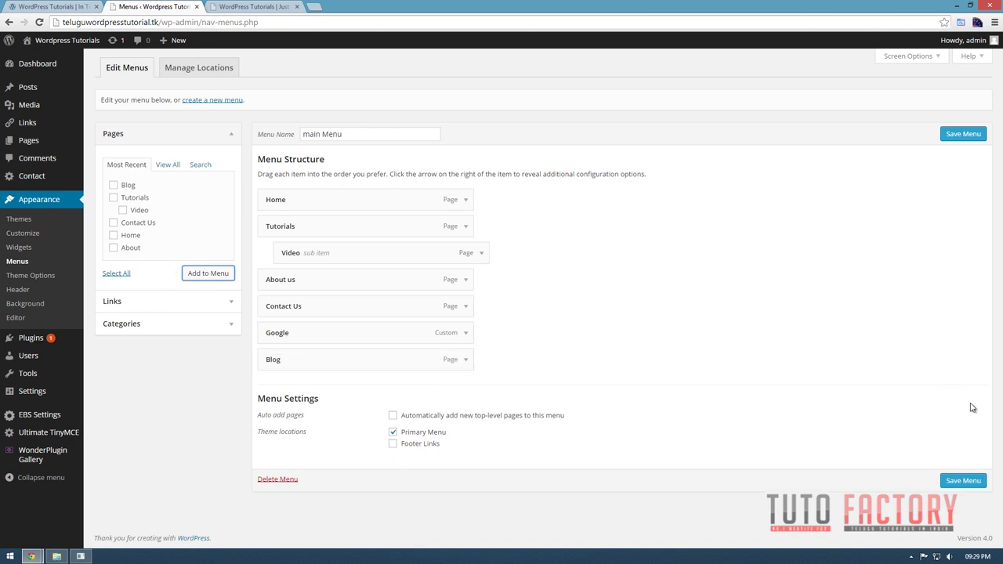
click(972, 484)
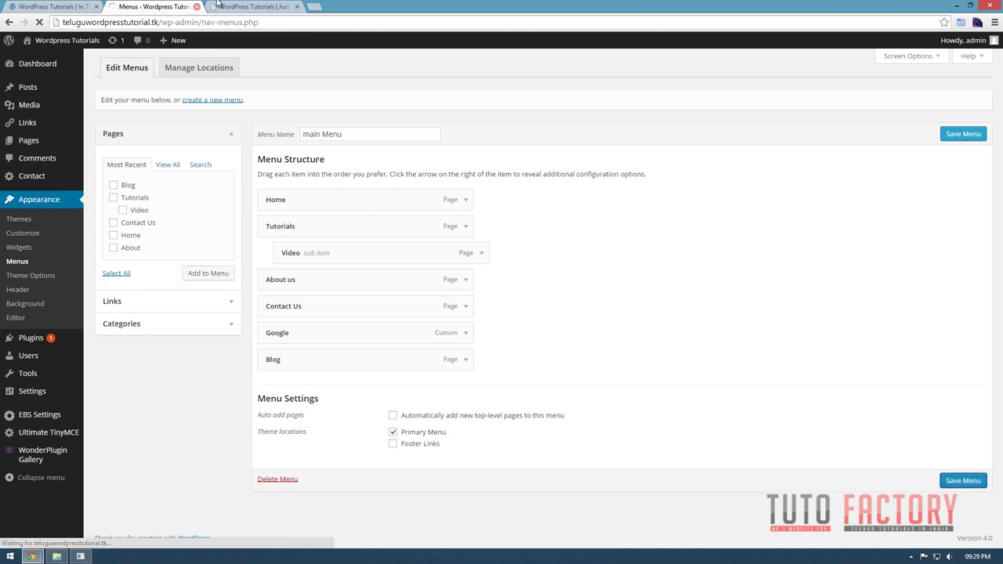
Reload the live site to check the BLOG navigation entry, then go back to Menus.
click(208, 6)
click(39, 22)
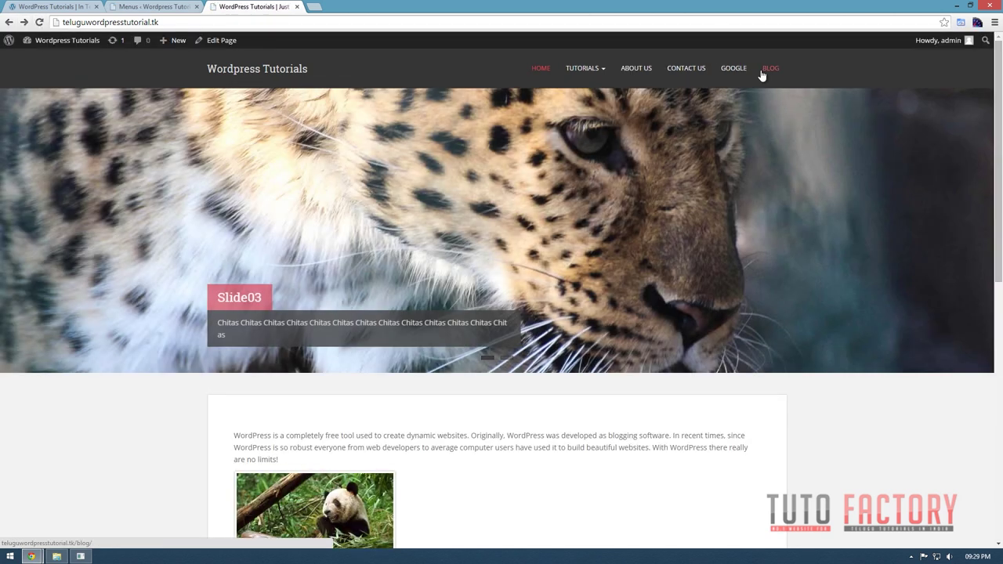
scroll(638, 193, down, 3)
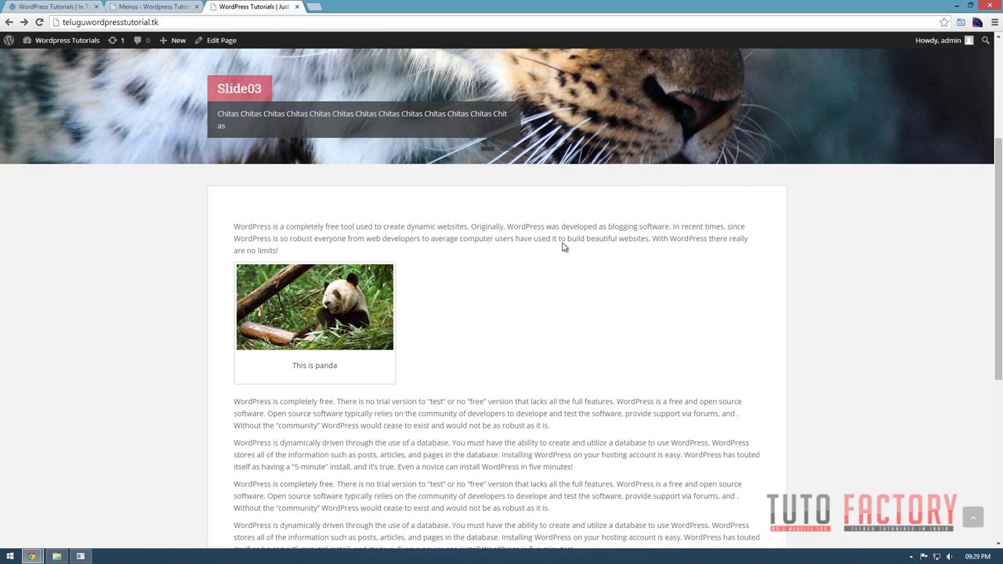
scroll(577, 226, down, 3)
scroll(474, 271, up, 5)
scroll(608, 381, up, 2)
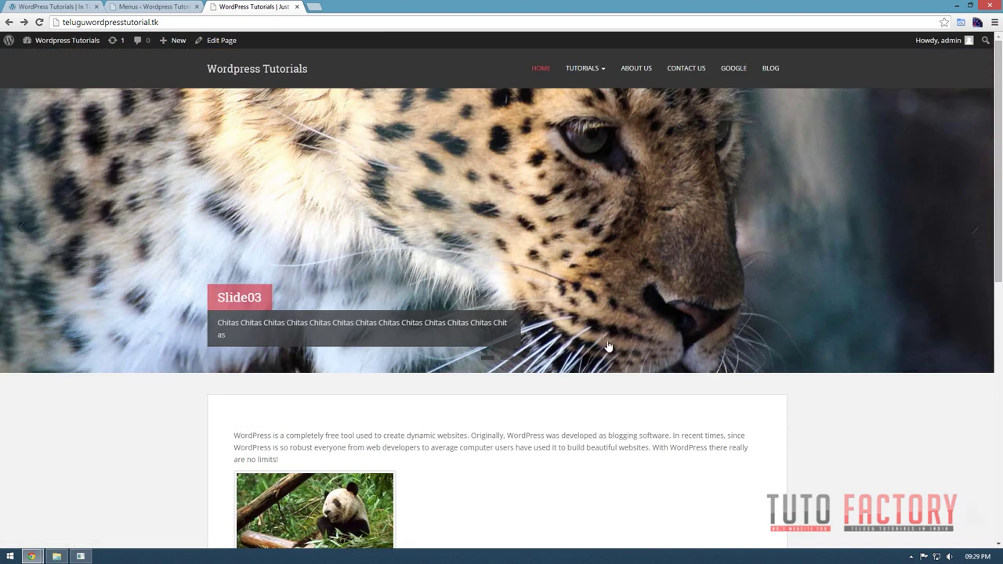
scroll(436, 283, down, 4)
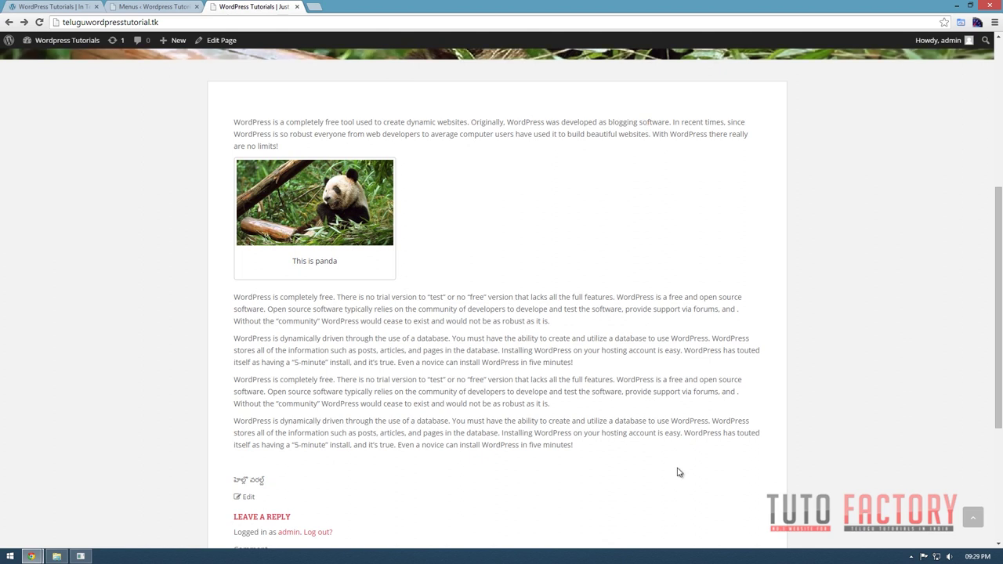
scroll(677, 471, up, 4)
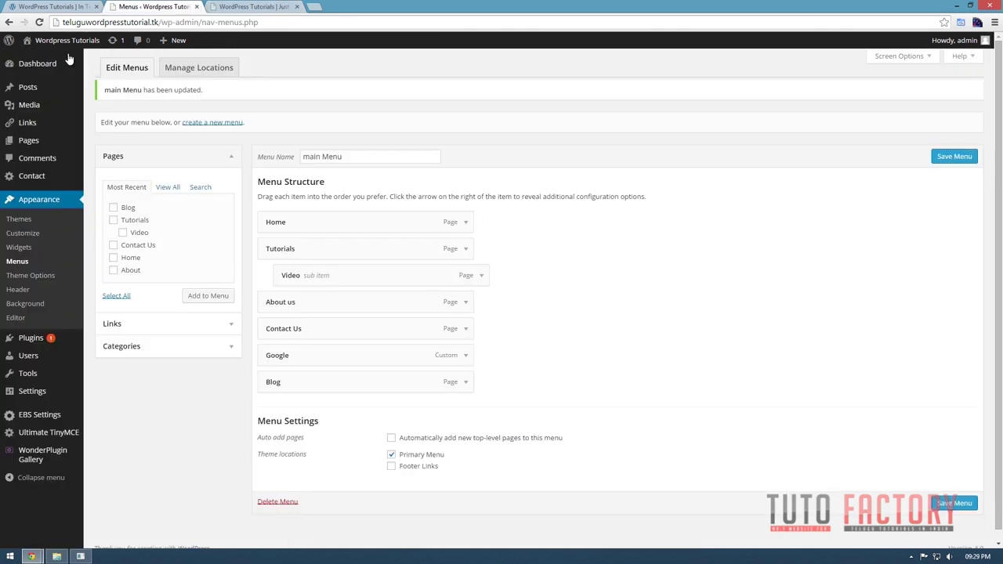
click(154, 6)
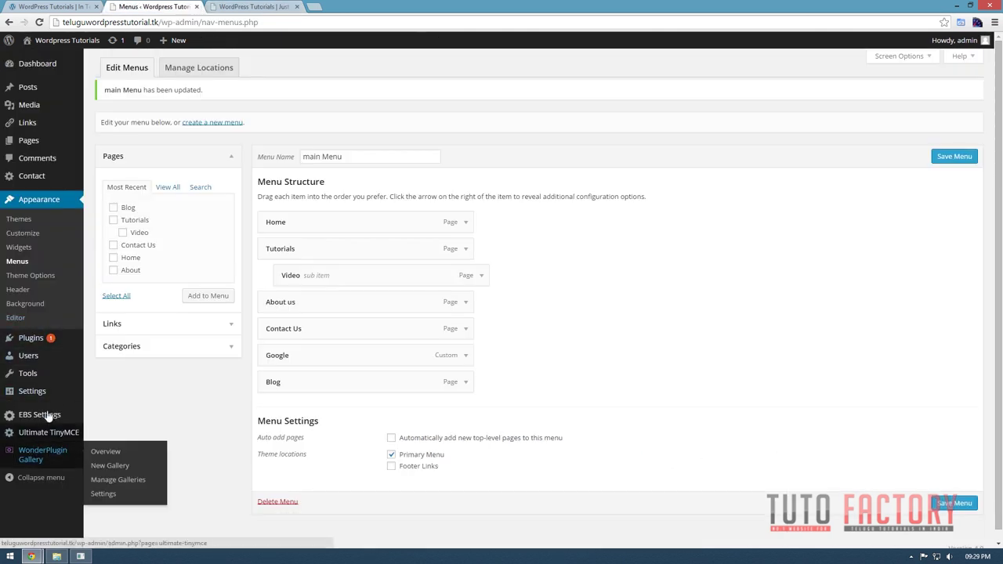
Scroll through the live front page, glance back at Reading Settings, then return to the site.
mouse_move(38, 398)
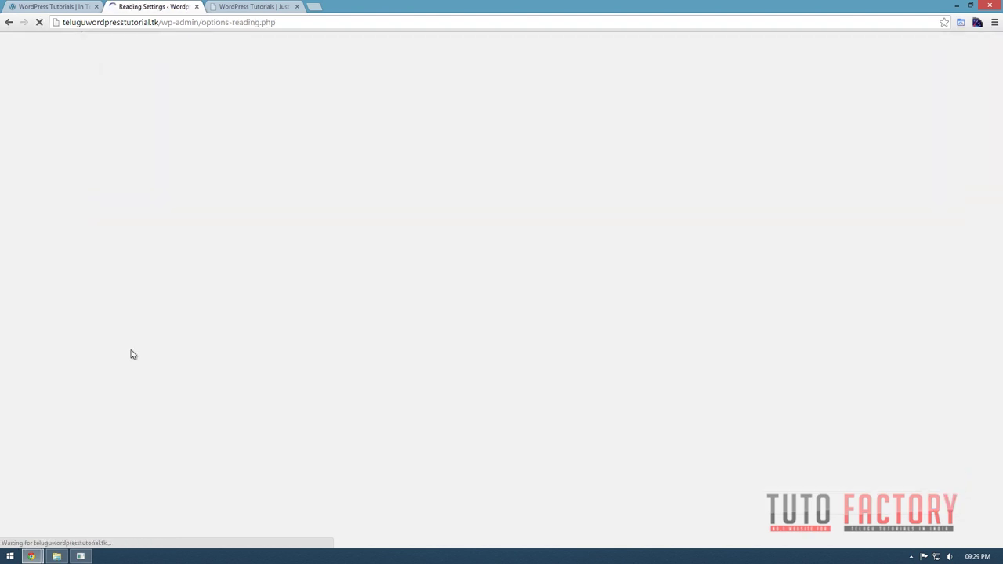
click(251, 6)
scroll(695, 299, down, 3)
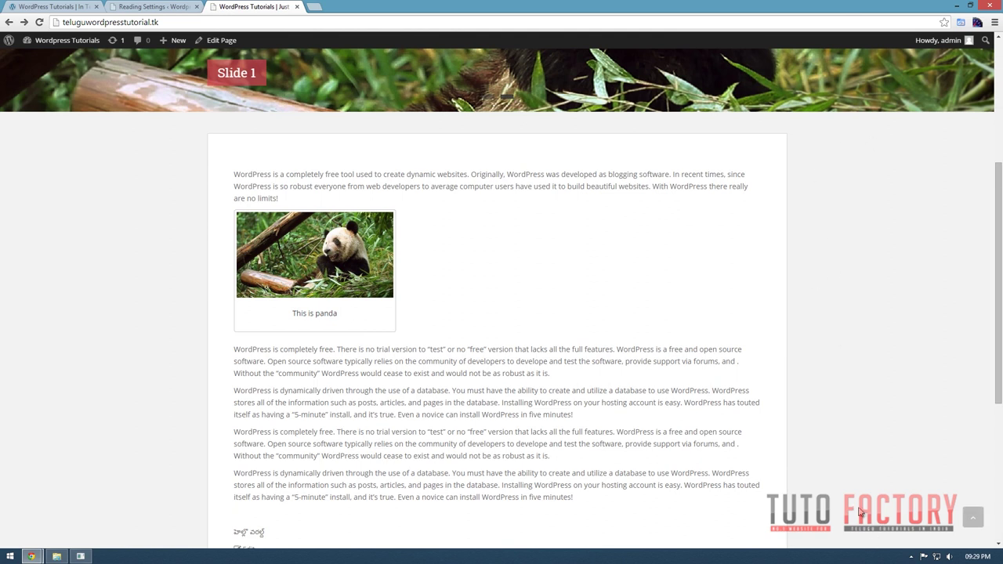
scroll(859, 513, down, 3)
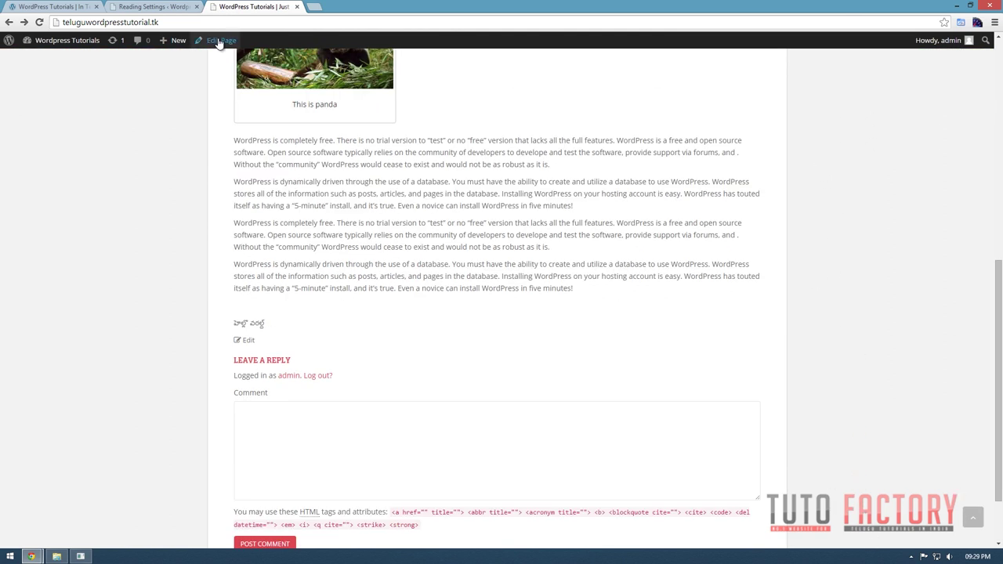
click(157, 6)
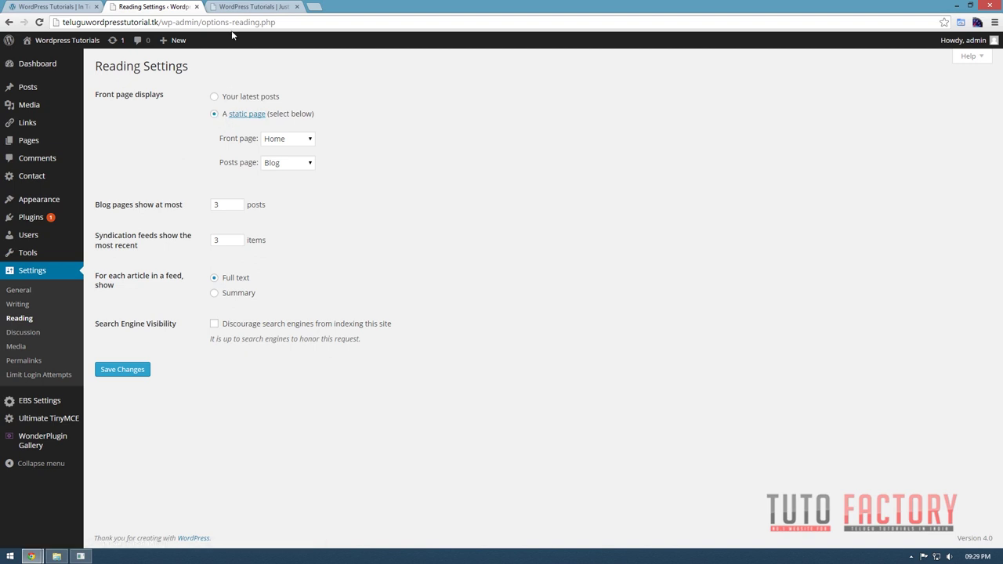
click(236, 5)
scroll(856, 233, up, 5)
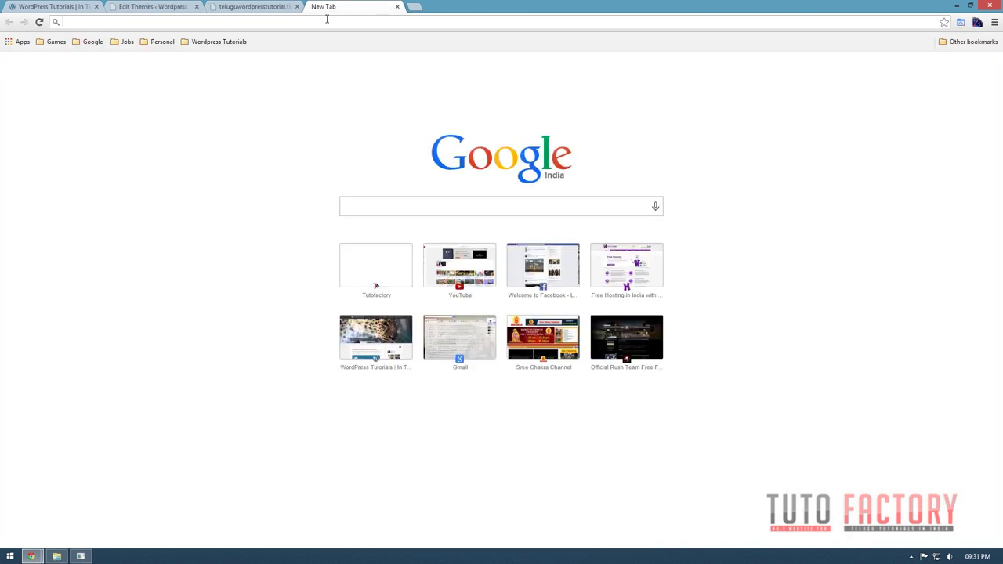
Load the Hostinger website from the address bar.
click(327, 22)
text(hos)
key(Return)
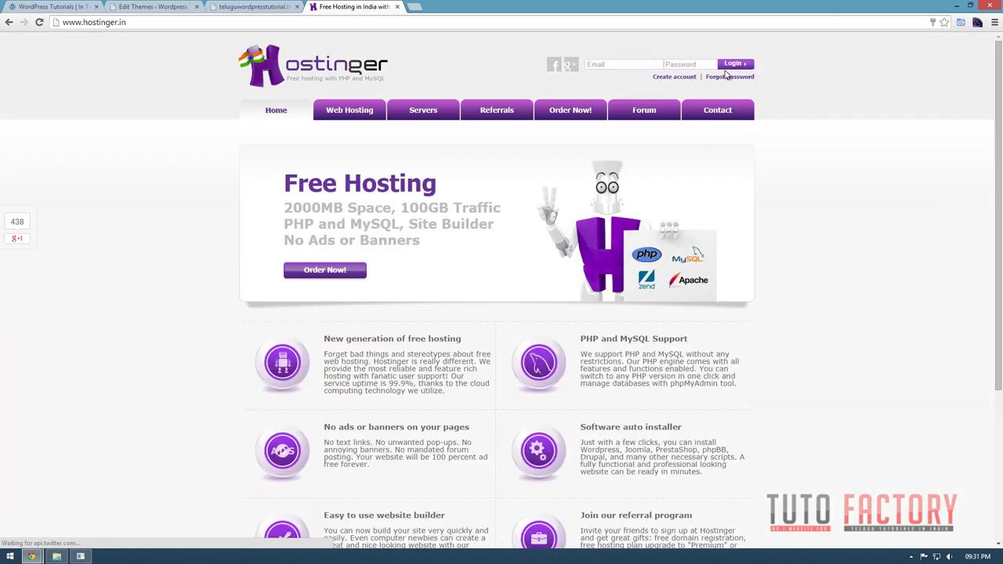
Log in to Hostinger with the saved account e-mail and the account password.
click(631, 63)
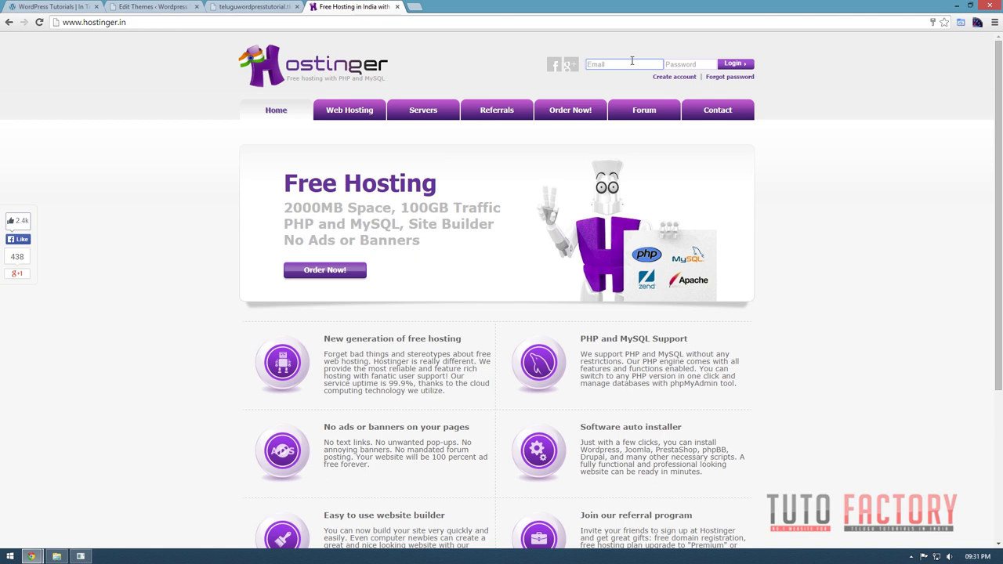
text(t)
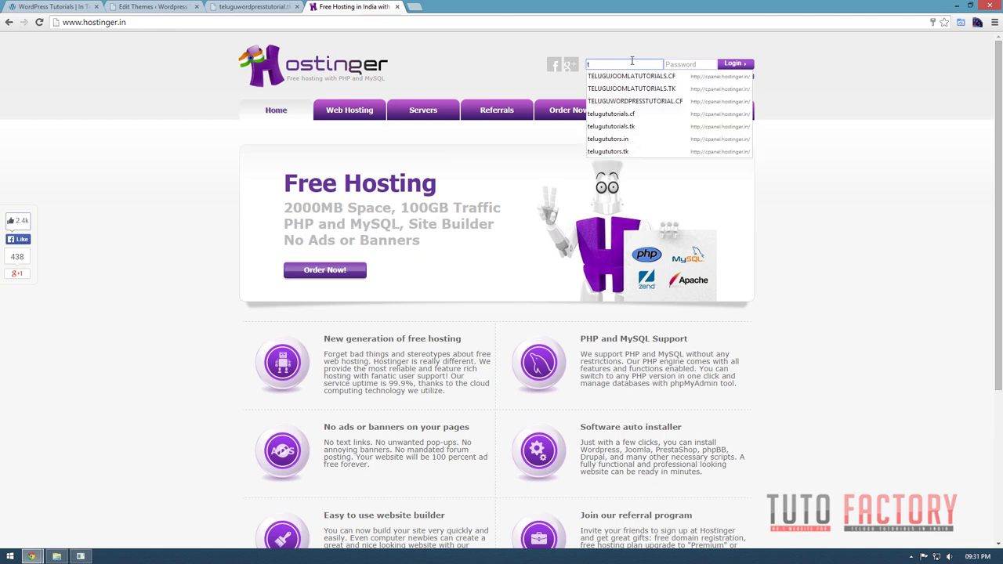
key(BackSpace)
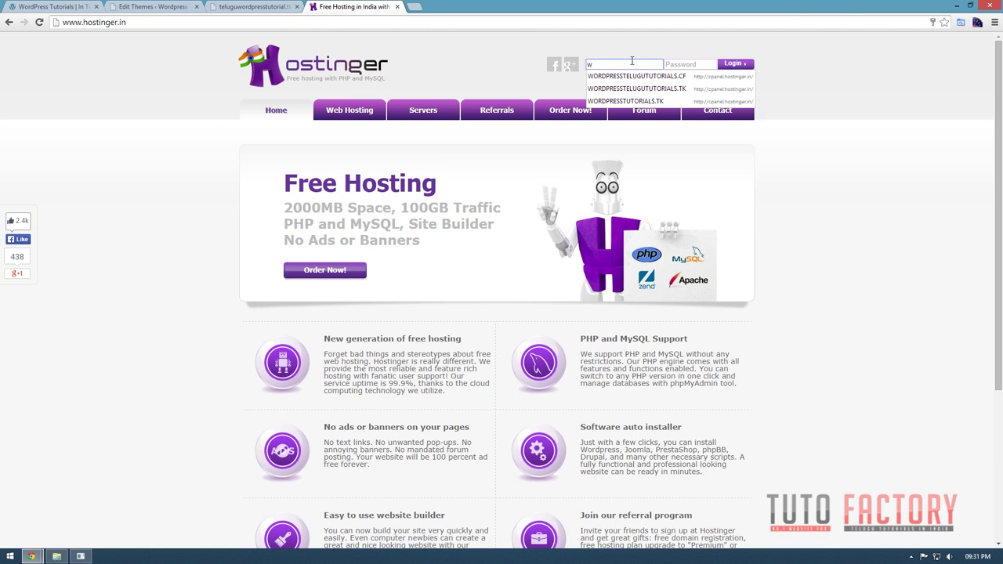
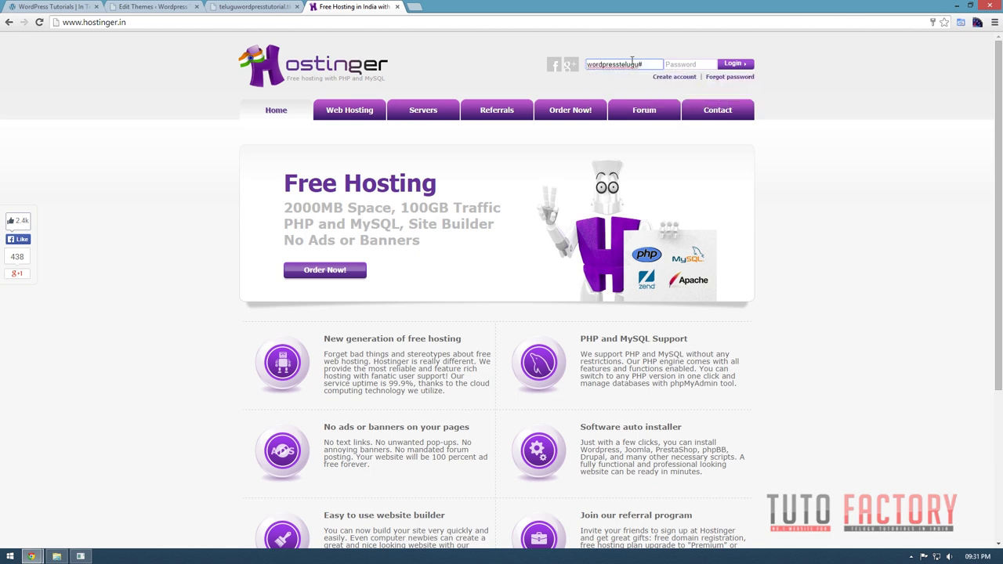
key(Down)
key(Return)
key(Tab)
text(••)
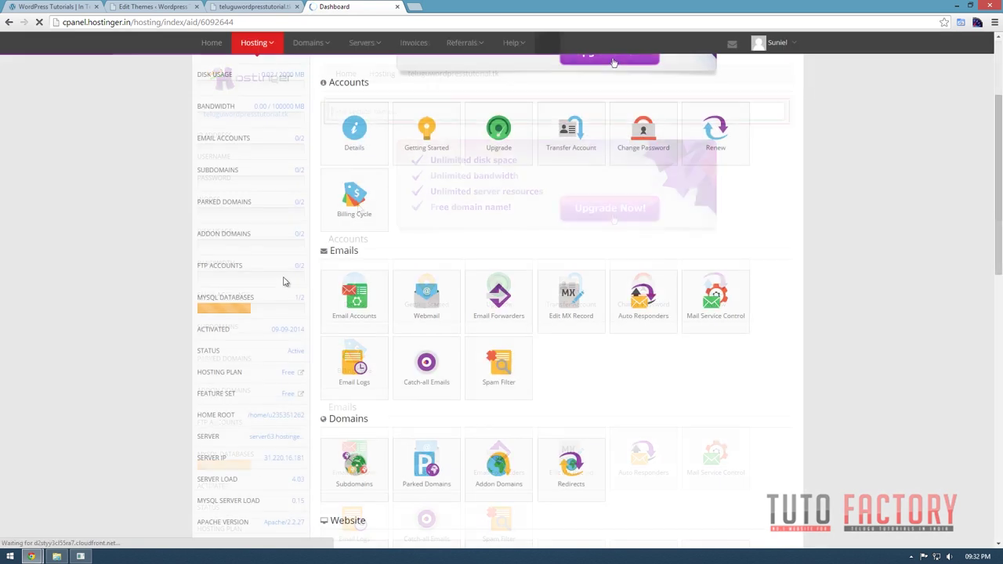
Dismiss the save-password prompt and open the hosting File Manager.
scroll(510, 395, down, 2)
click(899, 85)
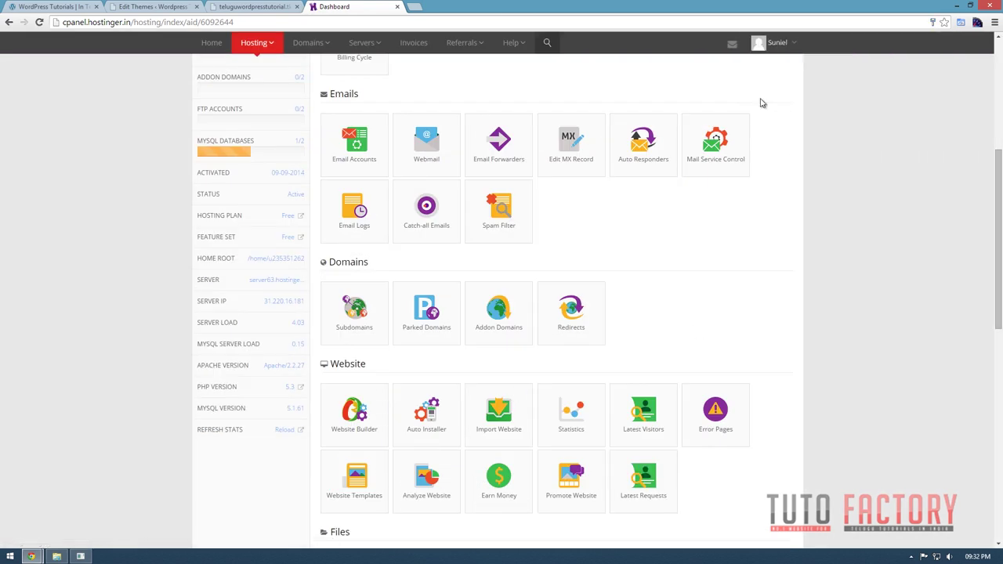
scroll(461, 405, down, 3)
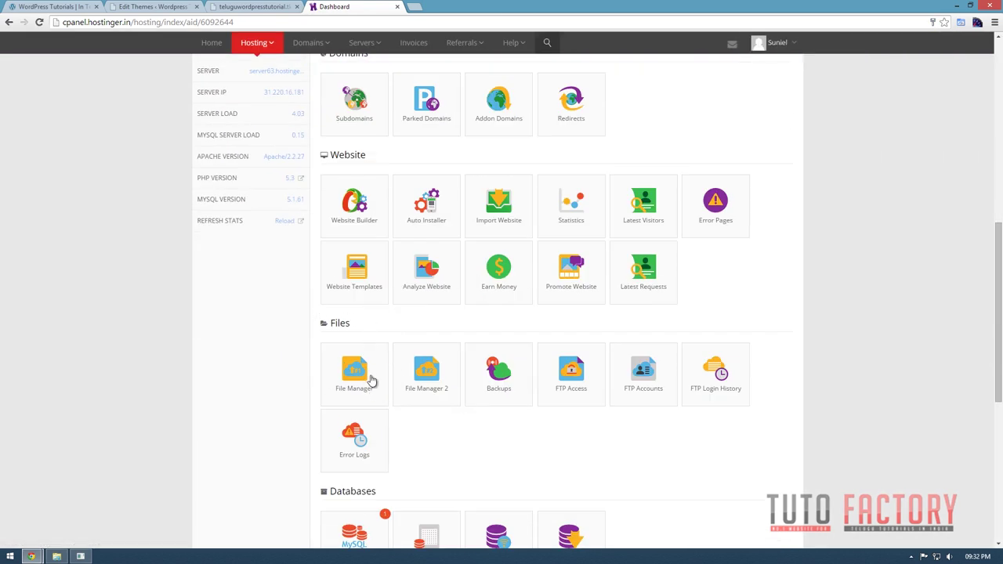
click(362, 379)
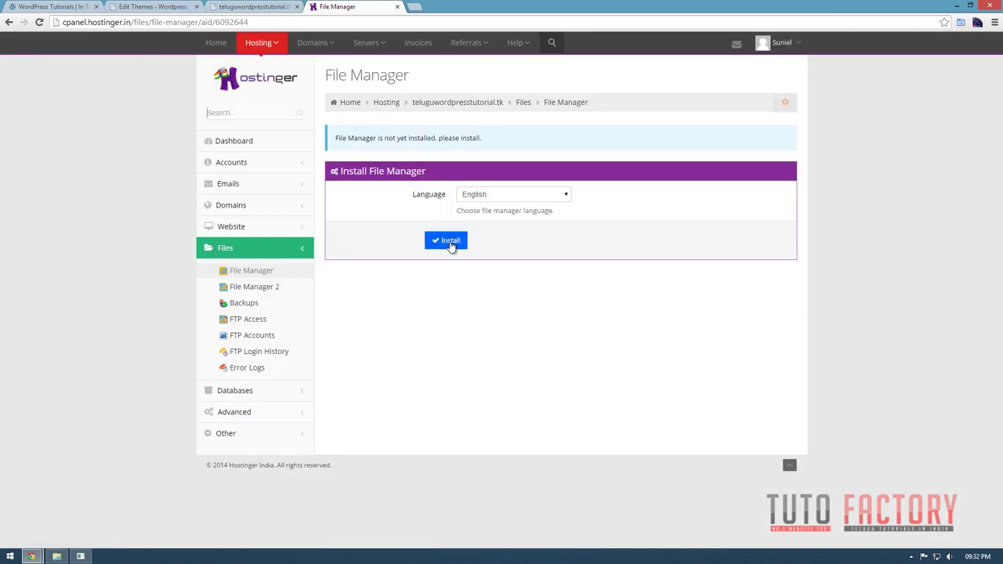
click(439, 242)
click(461, 243)
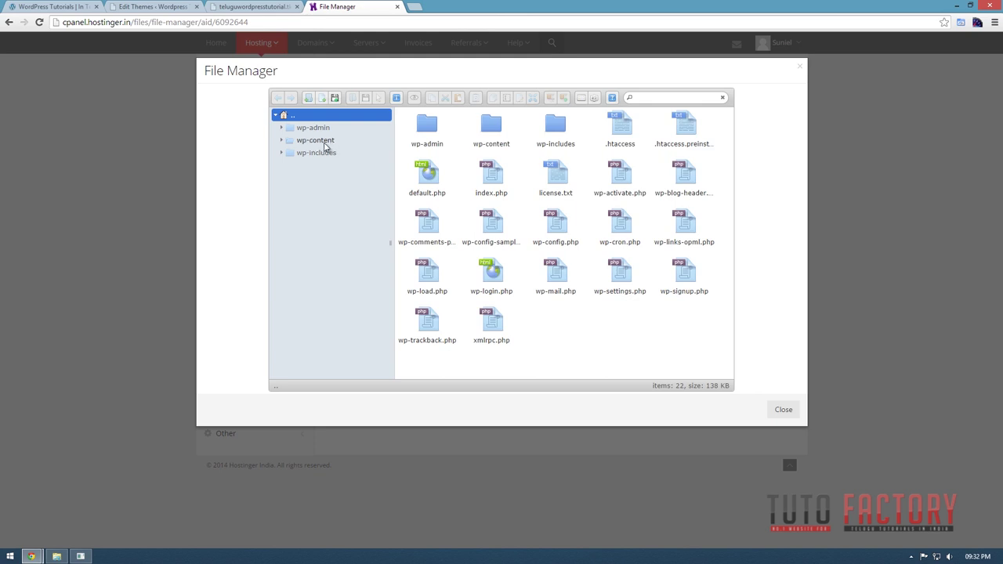
Delete front-page.php from wp-content/themes/sparkling.
click(326, 145)
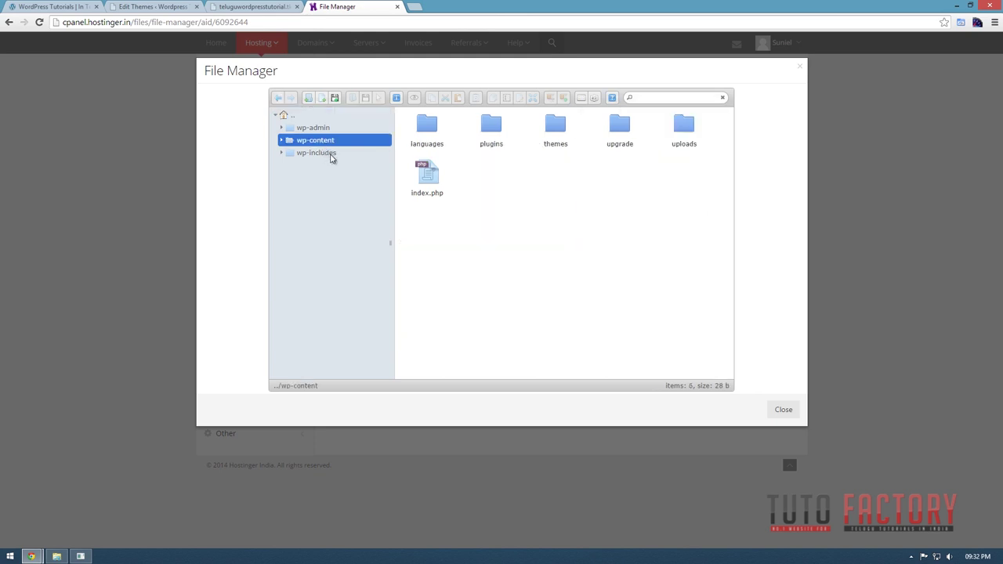
double_click(557, 132)
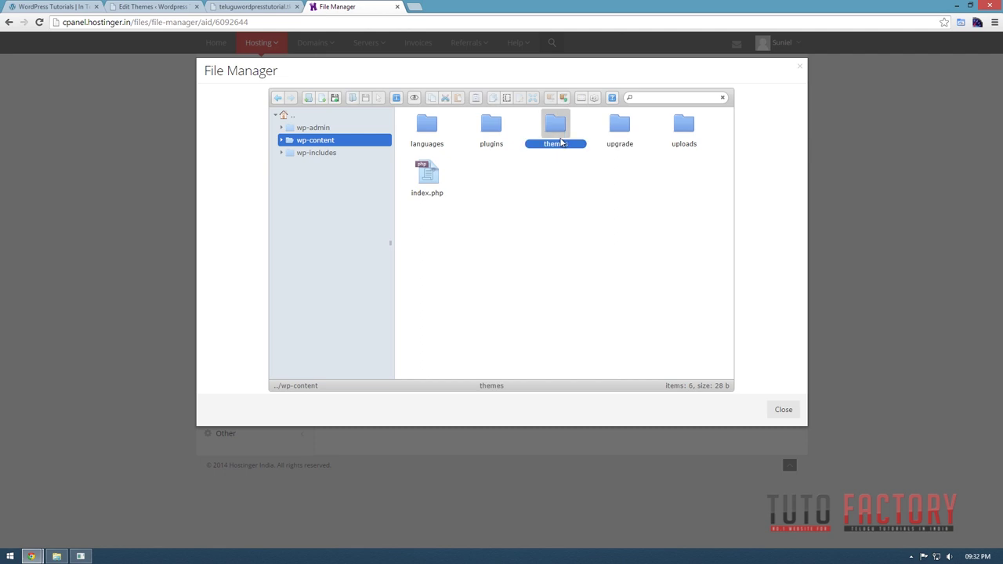
double_click(435, 133)
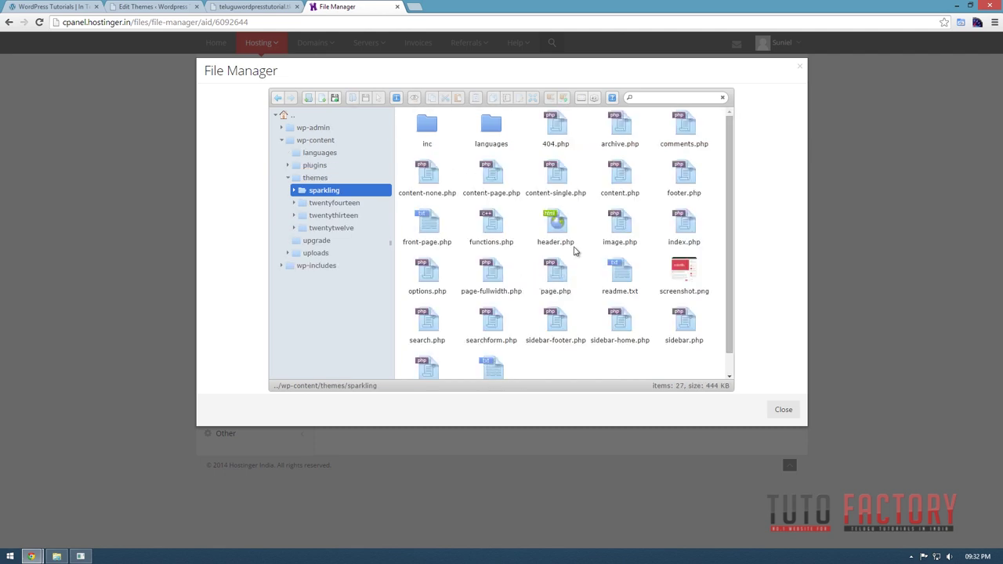
click(427, 223)
right_click(430, 222)
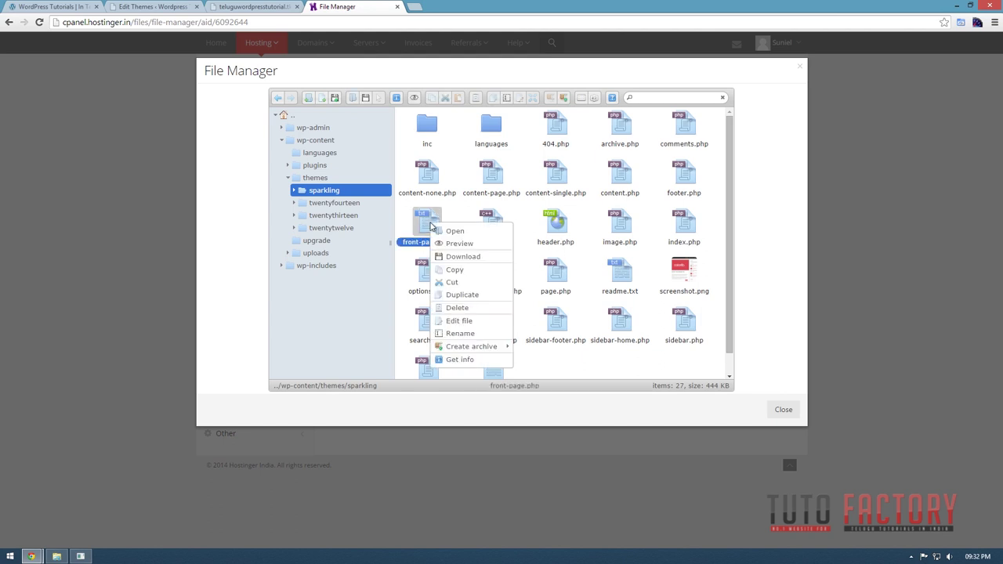
click(473, 307)
click(518, 255)
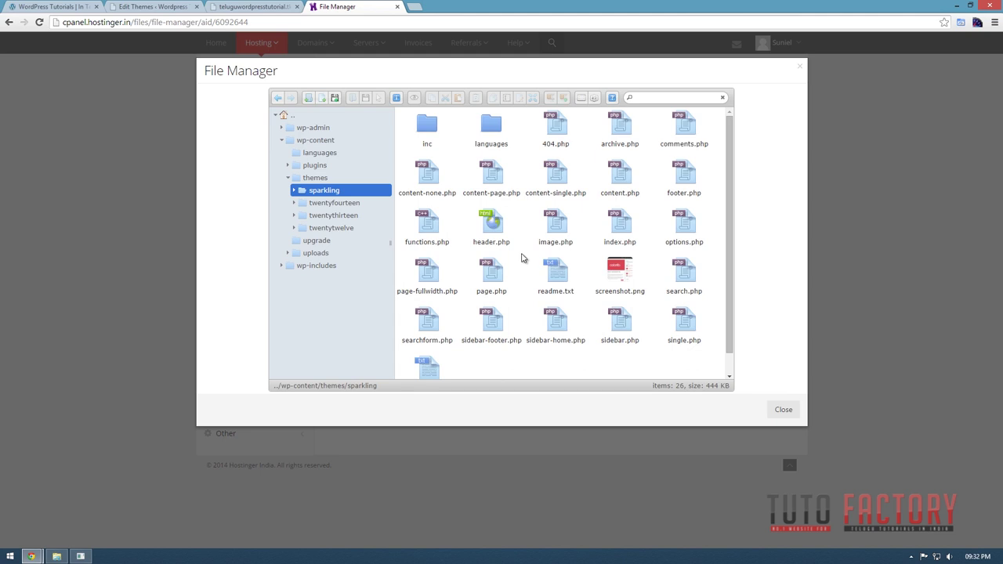
click(219, 6)
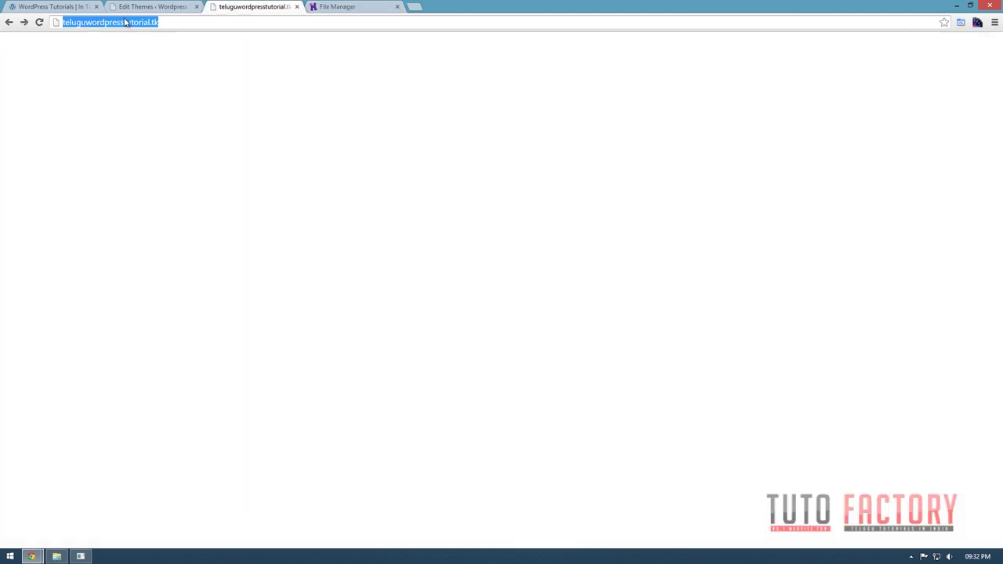
Reload the live site and check the front page still shows Home with slider and sidebar.
click(39, 21)
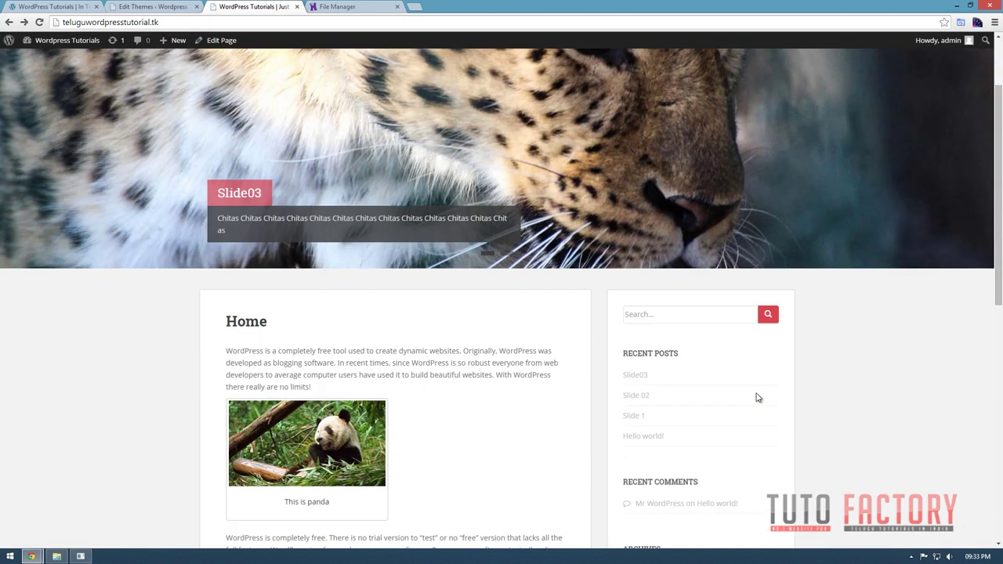
scroll(756, 399, down, 10)
scroll(707, 345, up, 10)
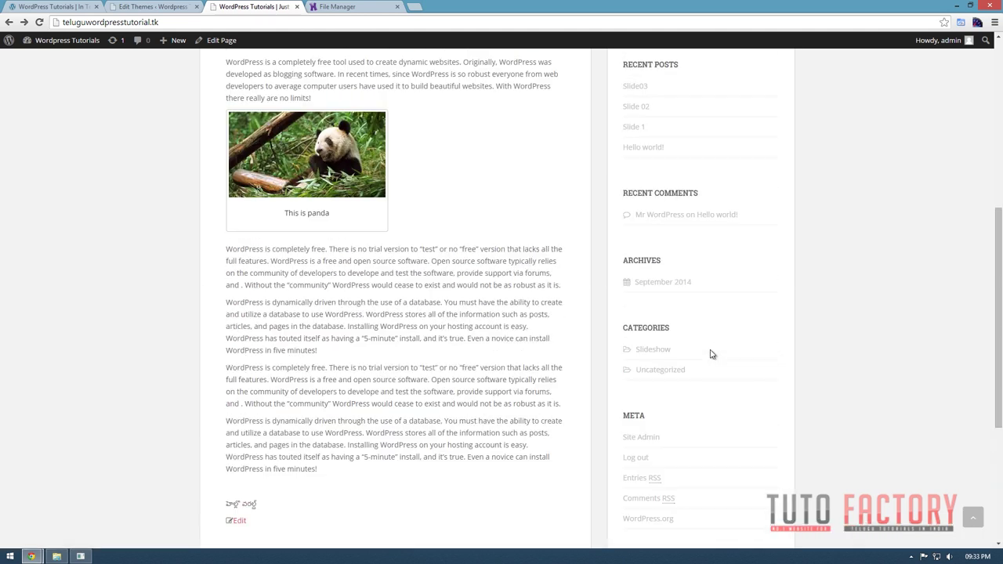
Close the File Manager tab and scroll through the reloaded front page again.
click(336, 7)
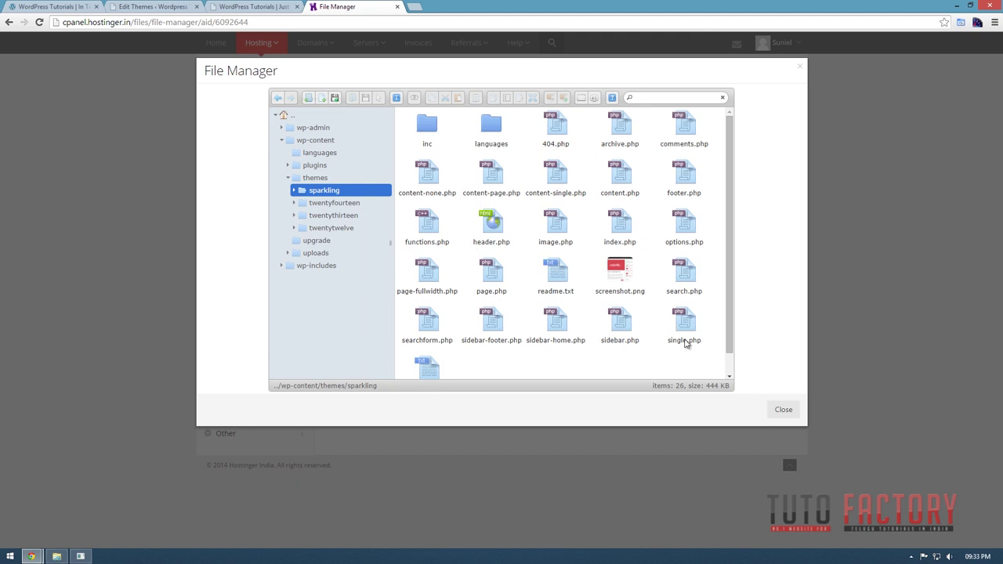
click(397, 8)
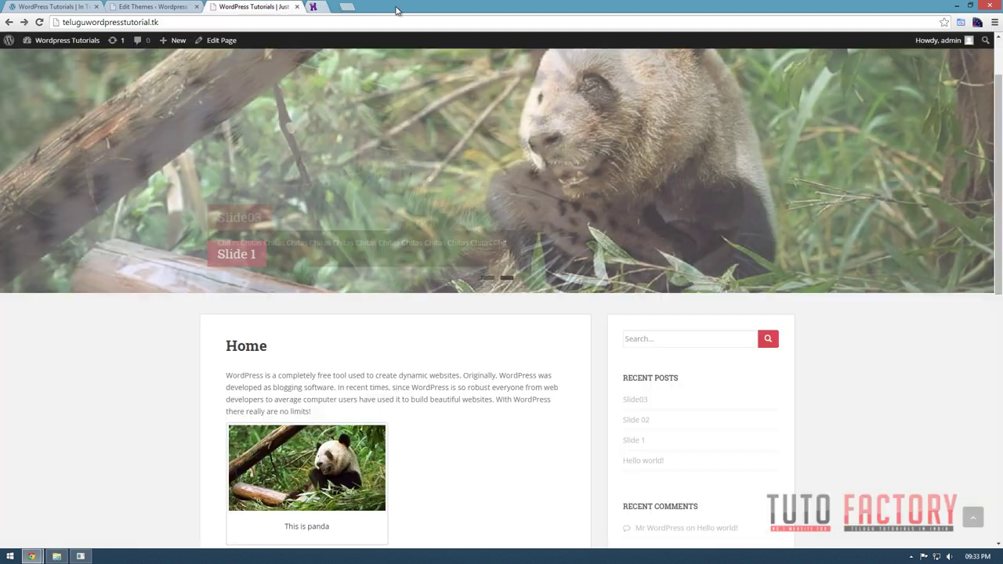
scroll(727, 331, down, 3)
scroll(730, 332, down, 5)
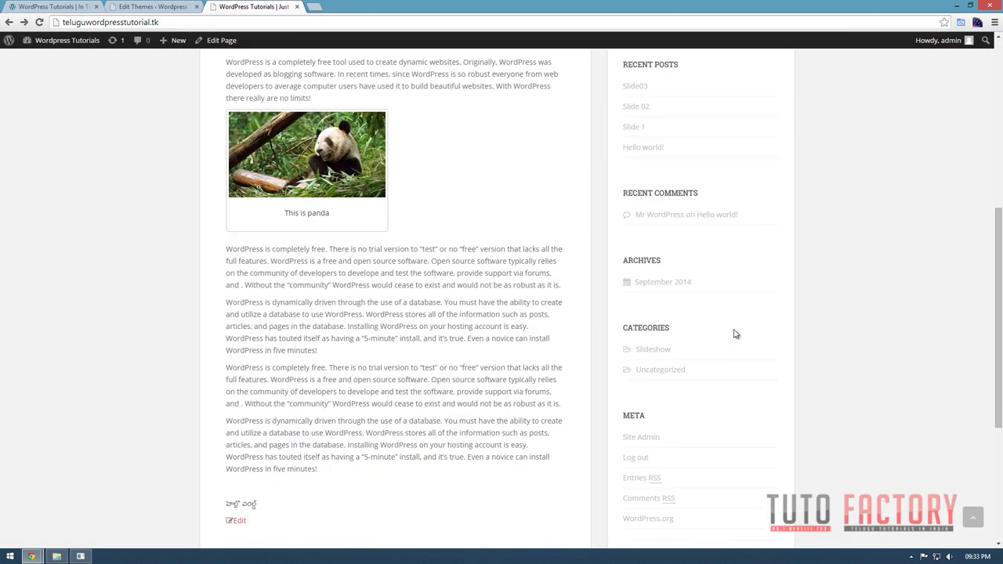
scroll(739, 334, up, 10)
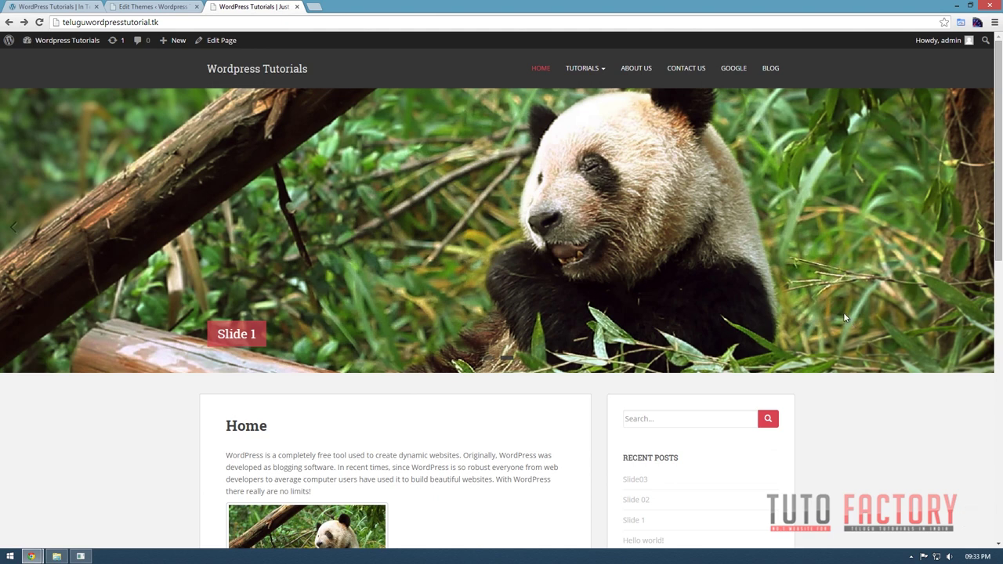
scroll(530, 343, down, 10)
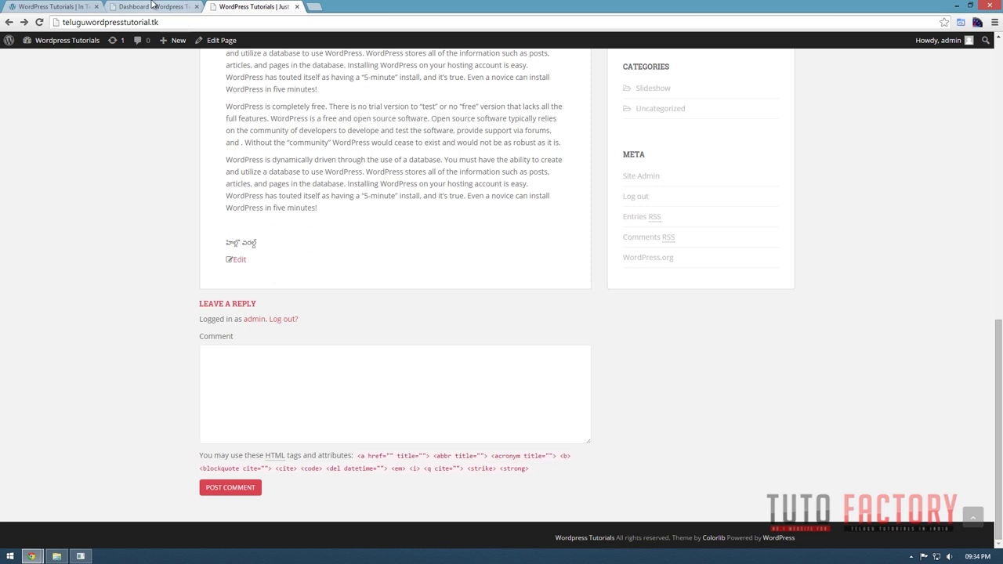
key(ctrl+shift+Tab)
Open the Home page in the editor and show its Screen Options.
click(100, 178)
mouse_move(122, 250)
click(124, 248)
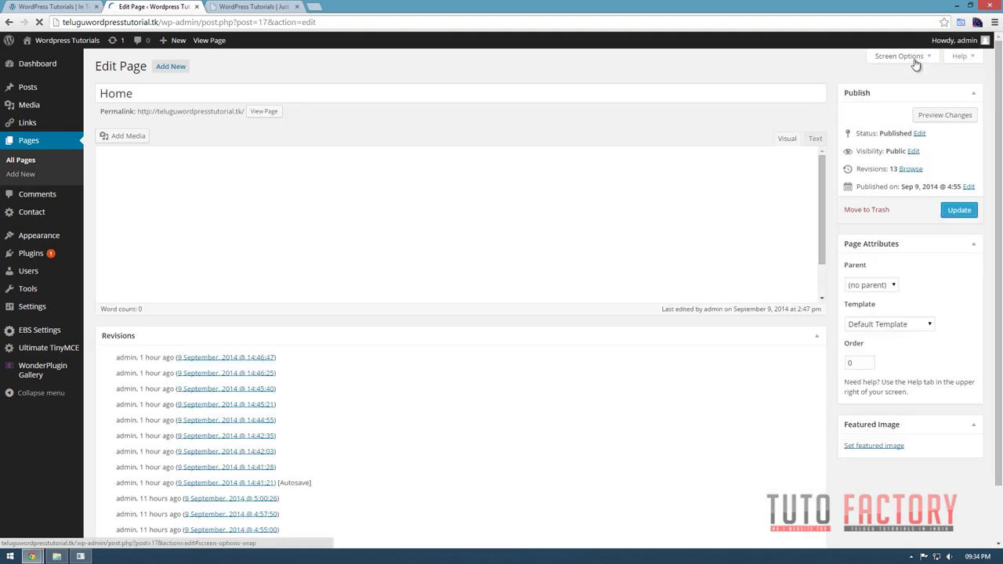
click(914, 61)
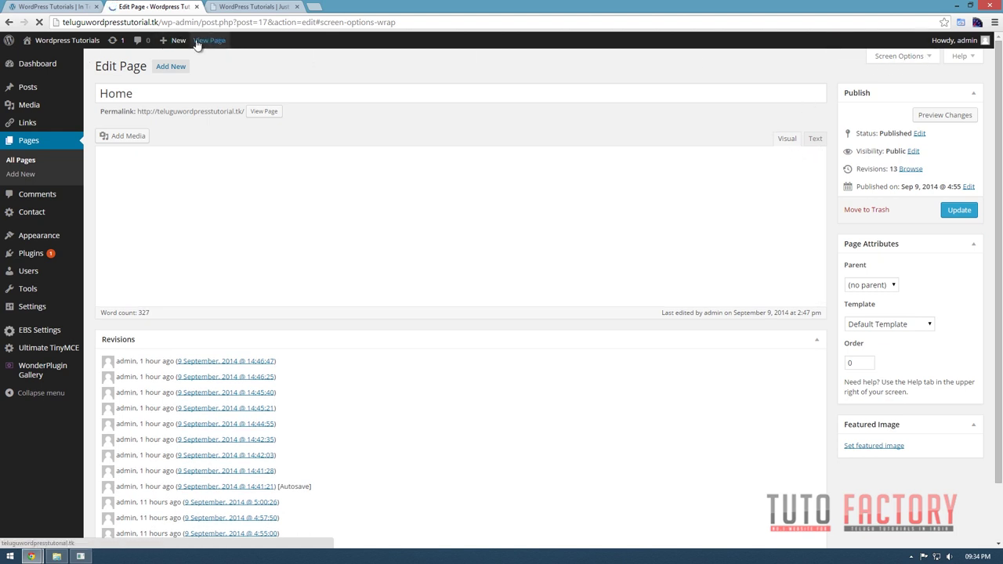
click(236, 7)
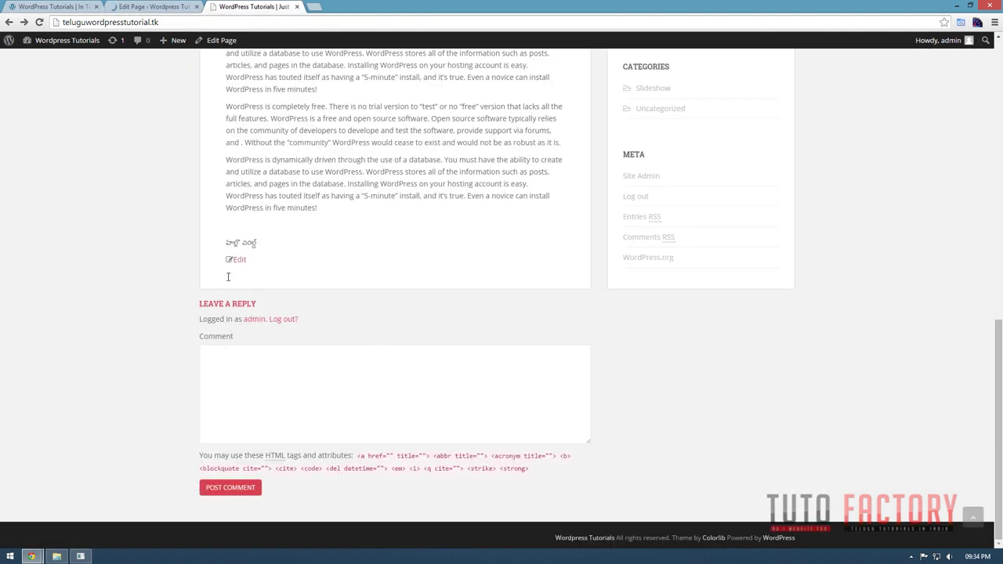
click(188, 6)
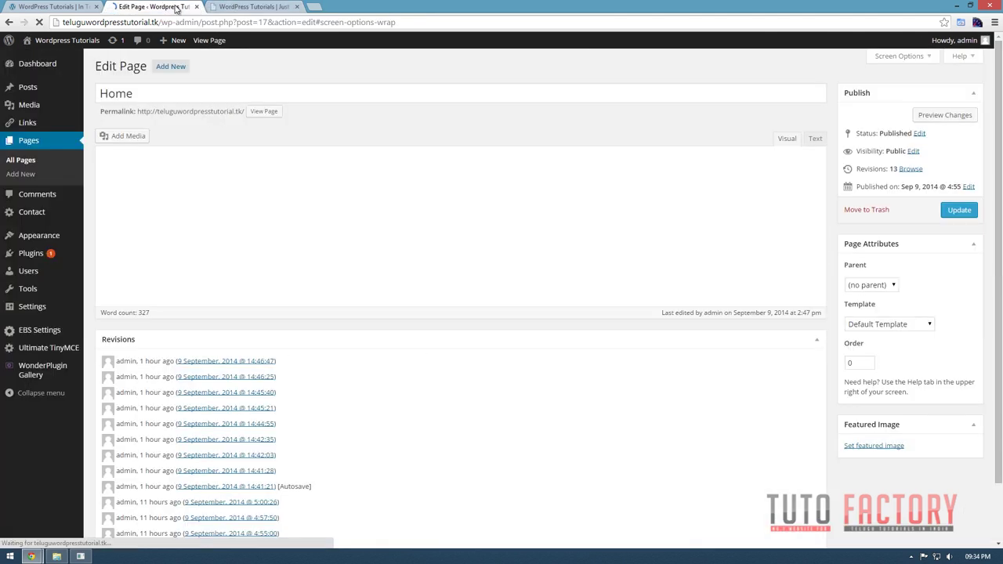
click(901, 72)
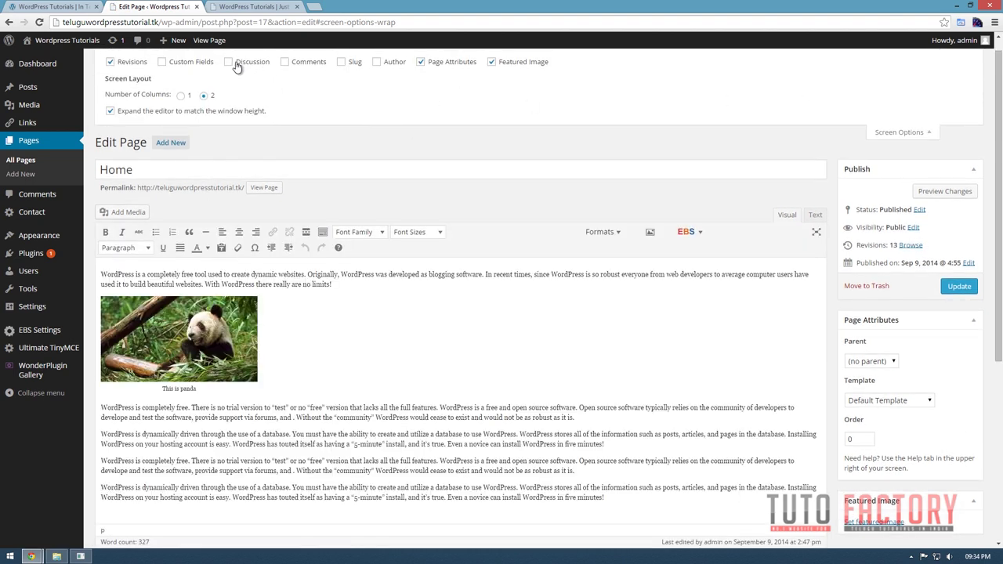
Uncheck Allow comments in the Discussion box and update the Home page.
scroll(350, 293, down, 3)
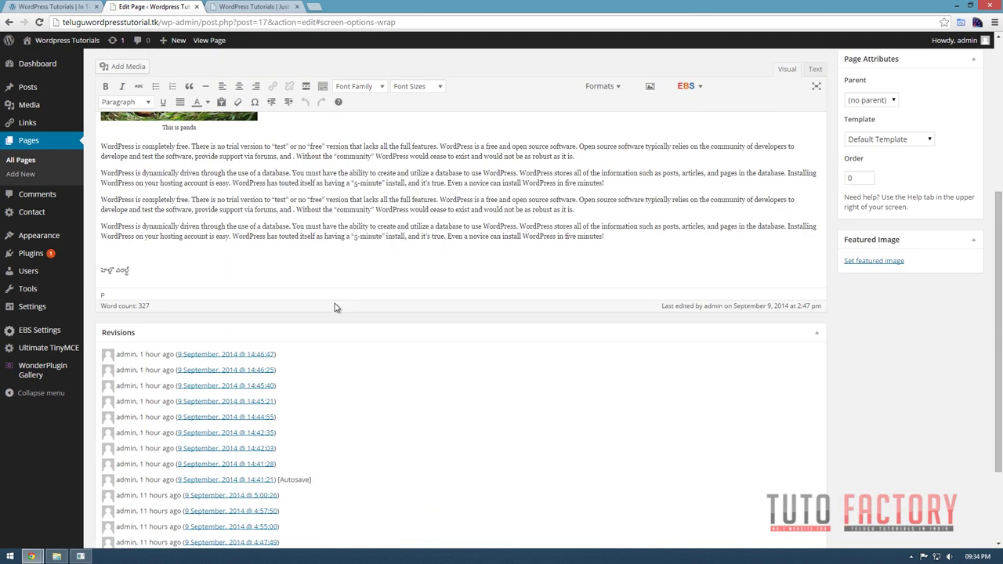
scroll(352, 352, down, 2)
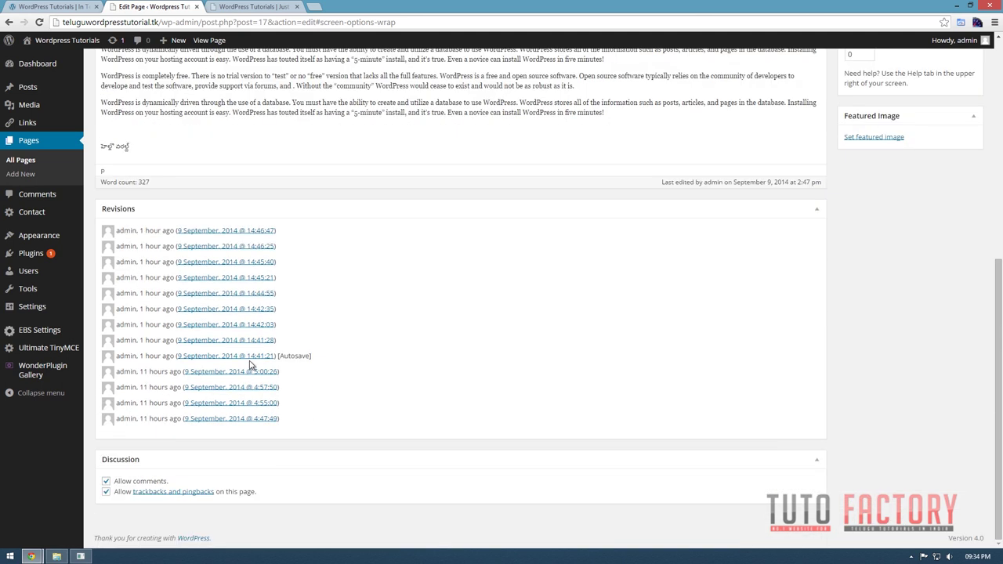
click(106, 481)
scroll(427, 483, up, 6)
click(977, 303)
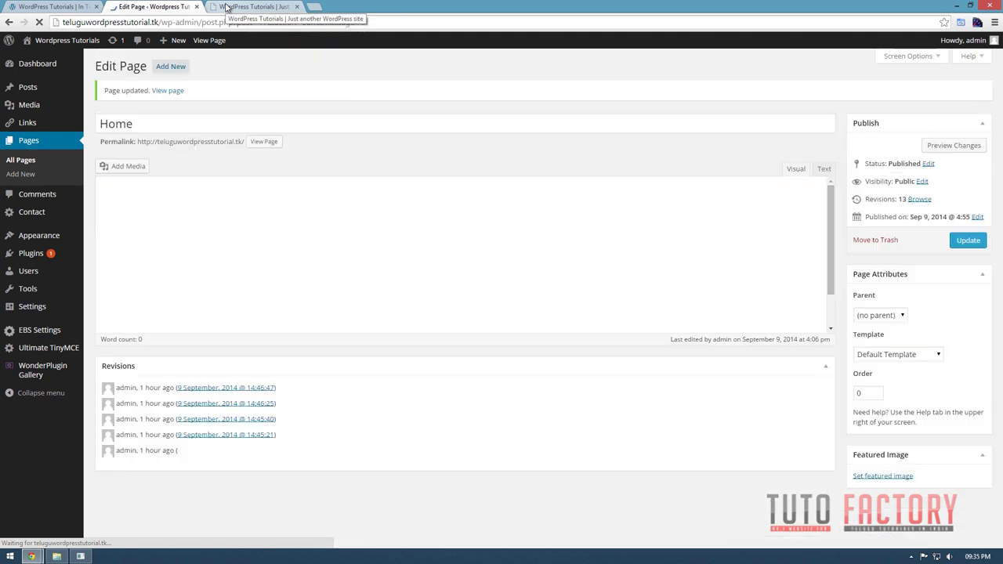
Reload the live site and scroll the Home page to confirm the comment form is gone.
click(226, 7)
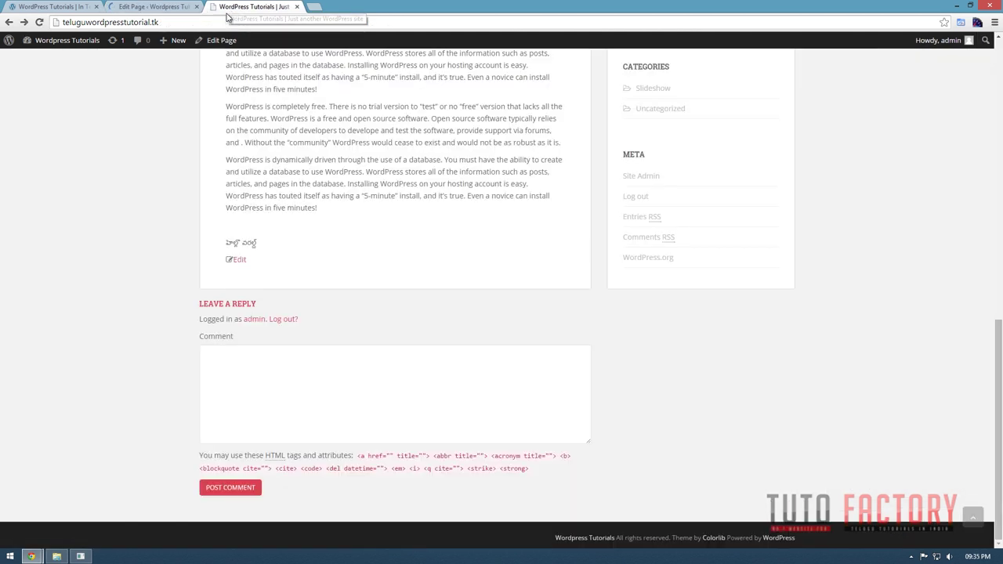
click(38, 22)
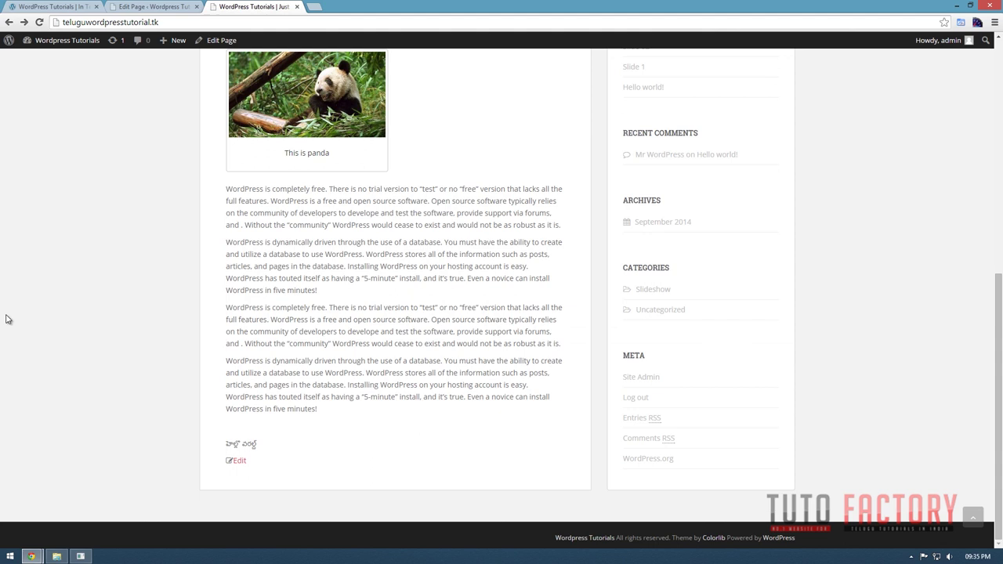
scroll(318, 498, up, 6)
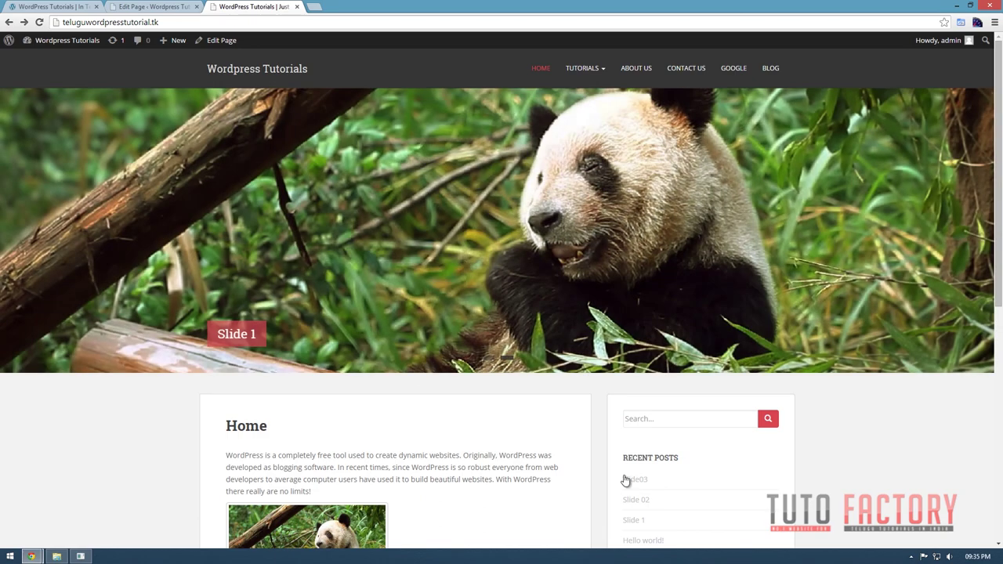
scroll(797, 475, down, 2)
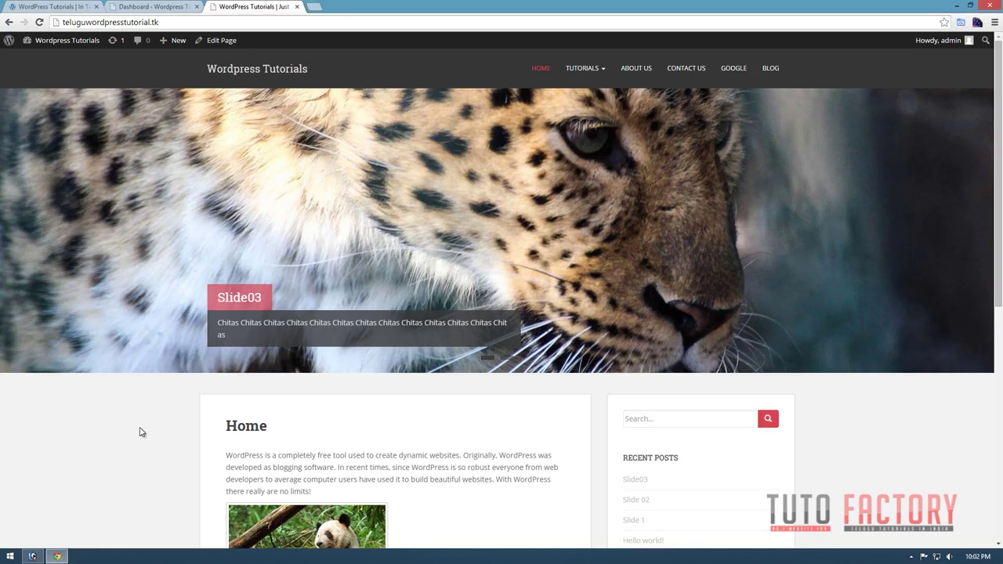
scroll(141, 432, down, 6)
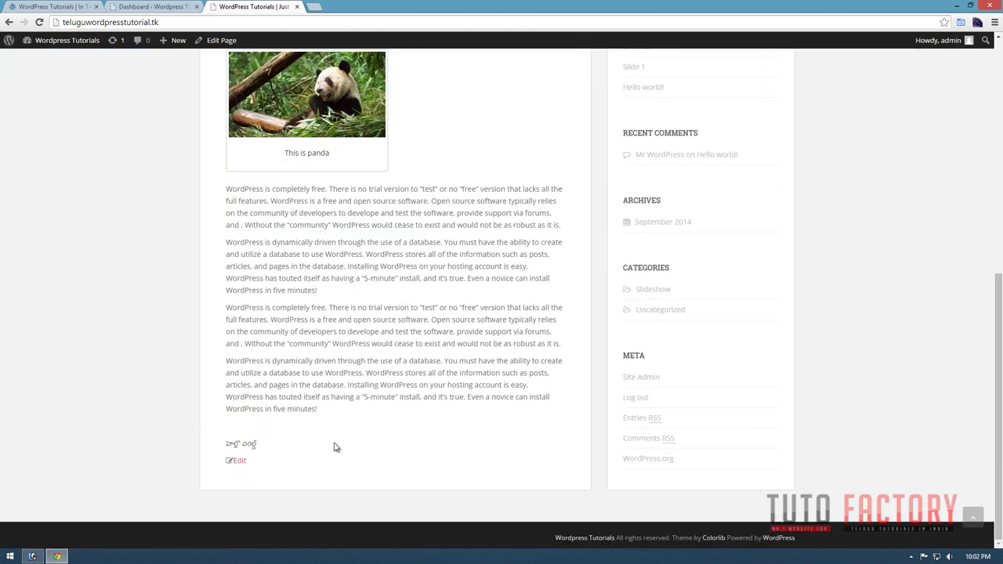
scroll(377, 458, up, 10)
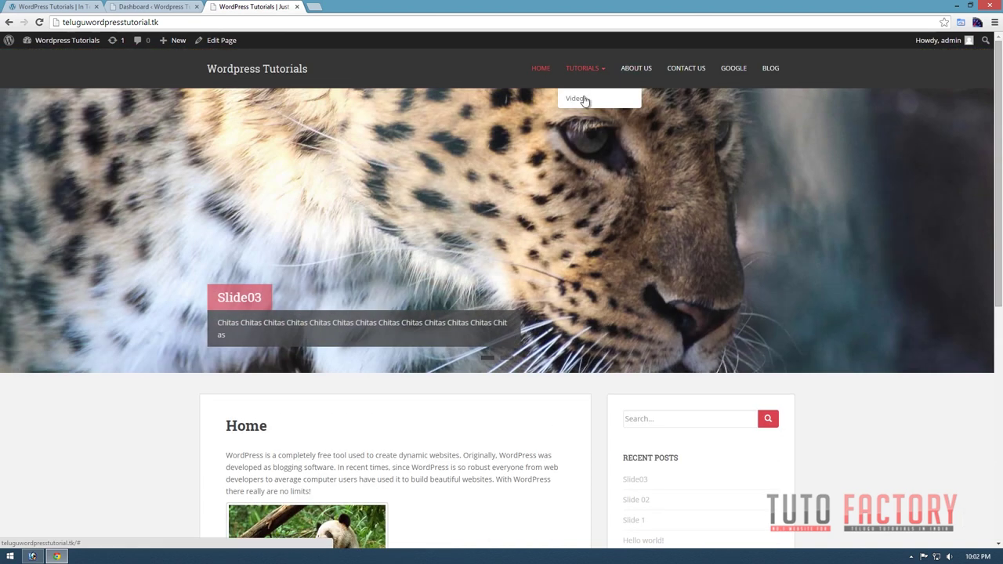
Open Tutorials > Video and highlight the allowed HTML tags note under the comment box.
click(582, 99)
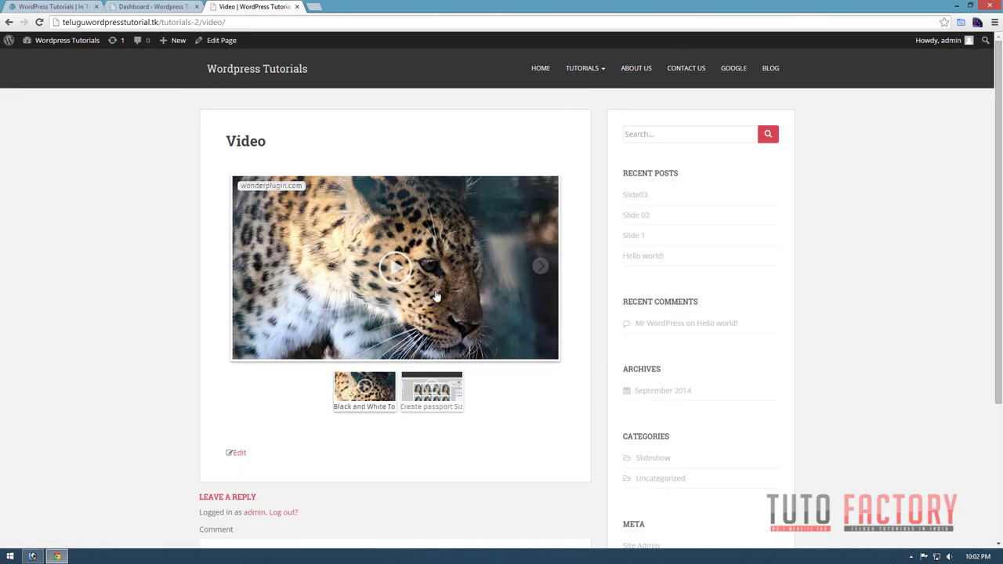
scroll(437, 295, down, 3)
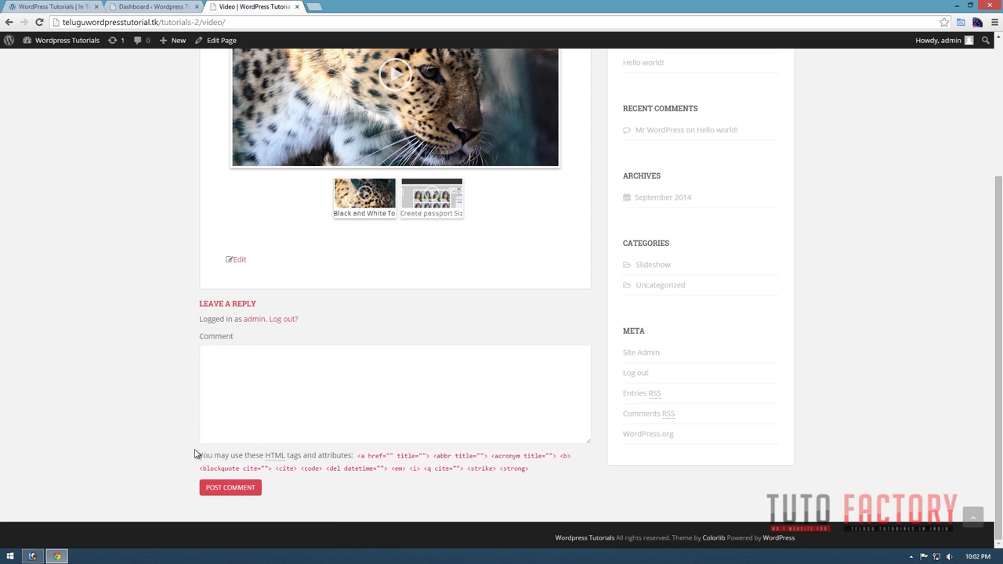
drag(199, 455, 547, 466)
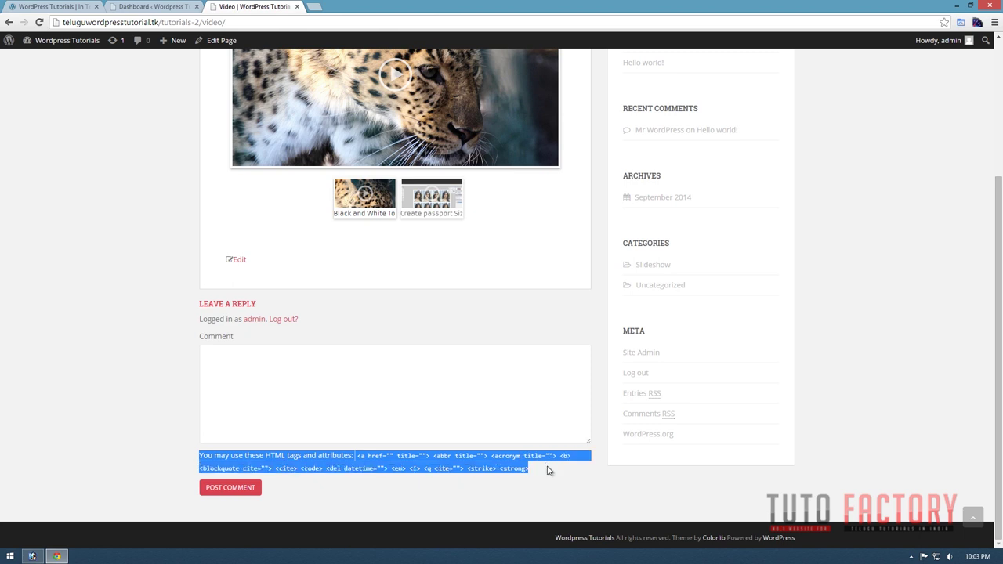
click(521, 478)
drag(524, 468, 197, 460)
Highlight the 'Video' page title at the top of the page.
scroll(158, 413, up, 3)
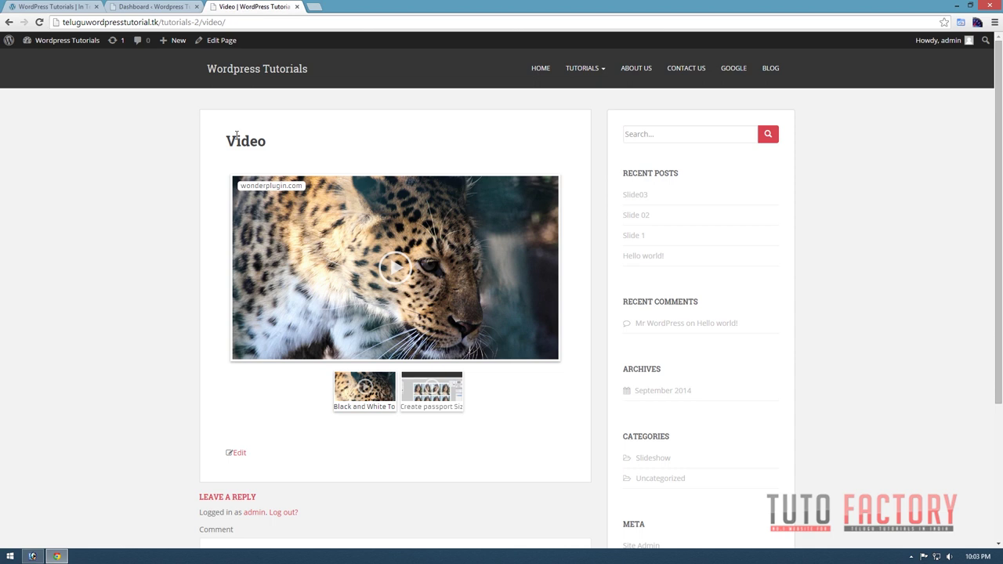
drag(279, 140, 249, 141)
mouse_move(586, 69)
click(265, 153)
drag(269, 143, 232, 143)
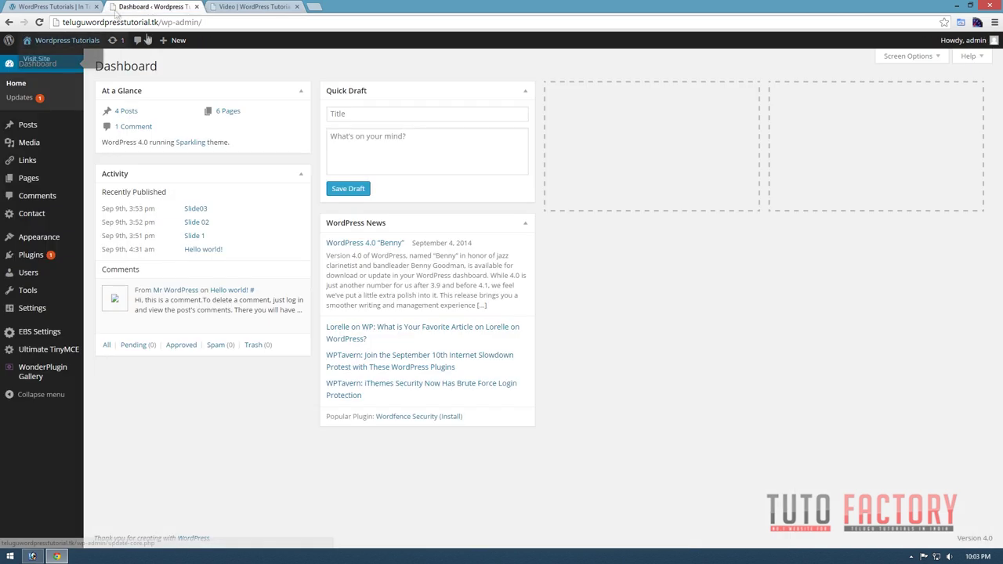
Open Theme Options' Other tab, focus the Custom CSS box, then minimise Chrome.
click(68, 22)
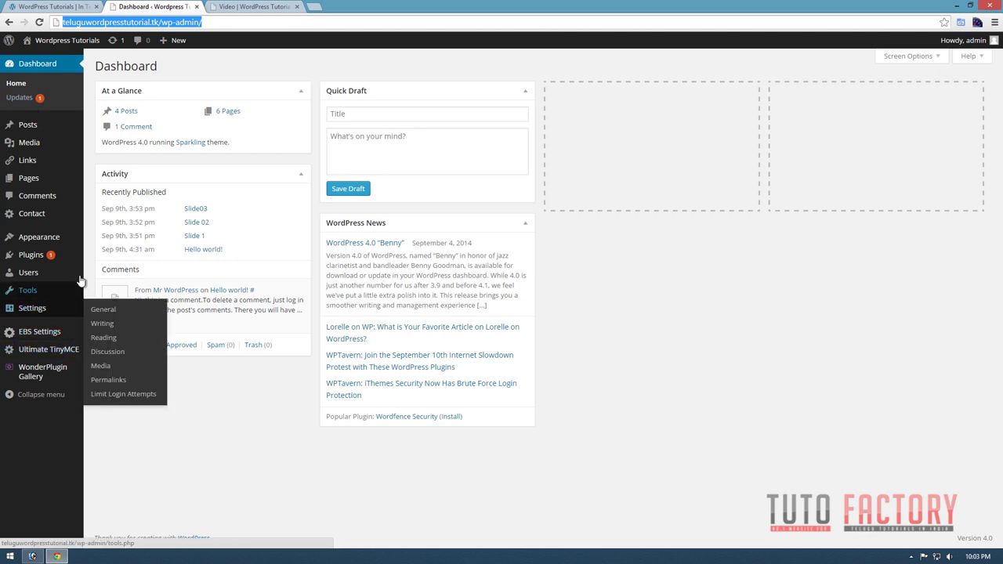
mouse_move(14, 239)
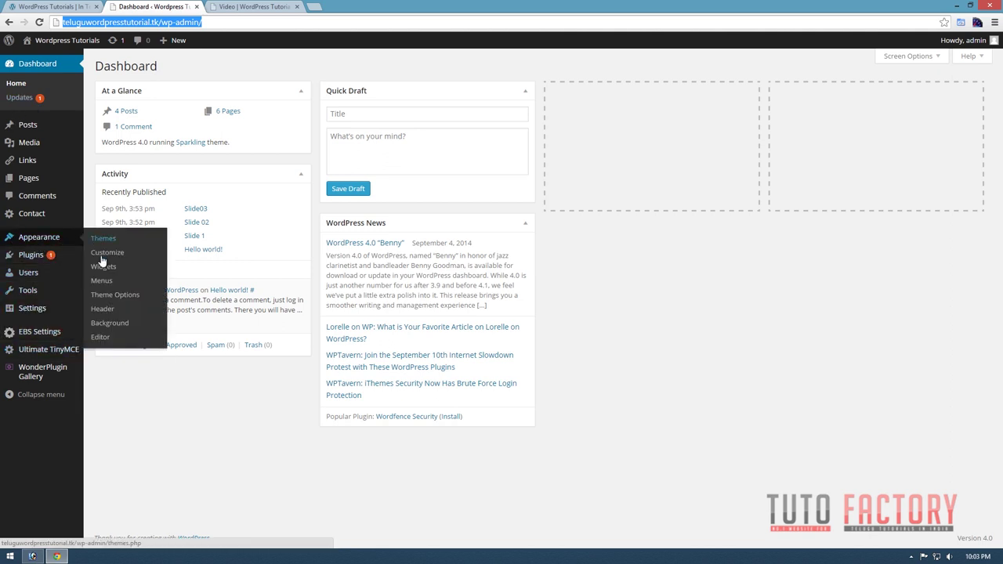
click(111, 295)
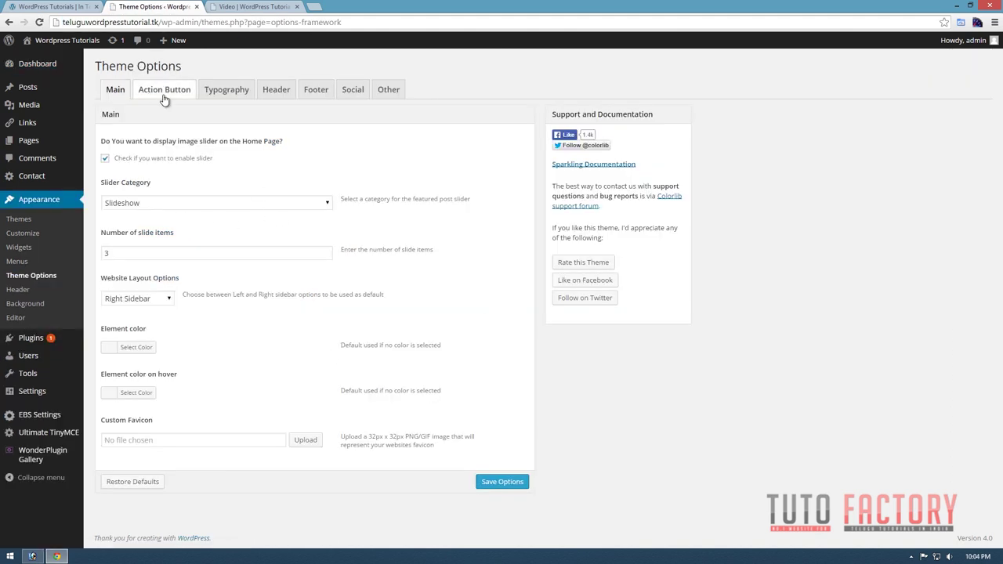
click(388, 92)
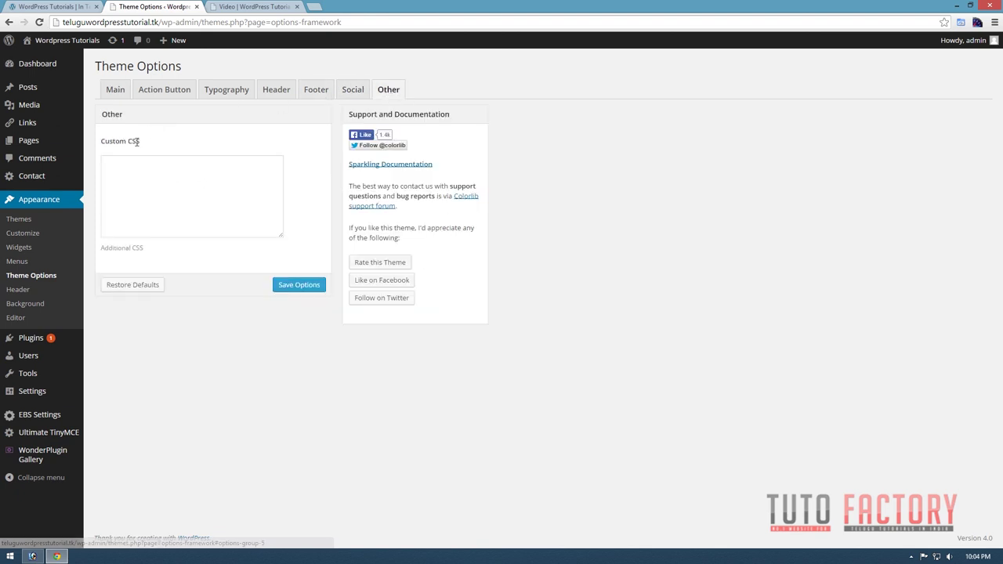
drag(140, 141, 101, 141)
click(118, 168)
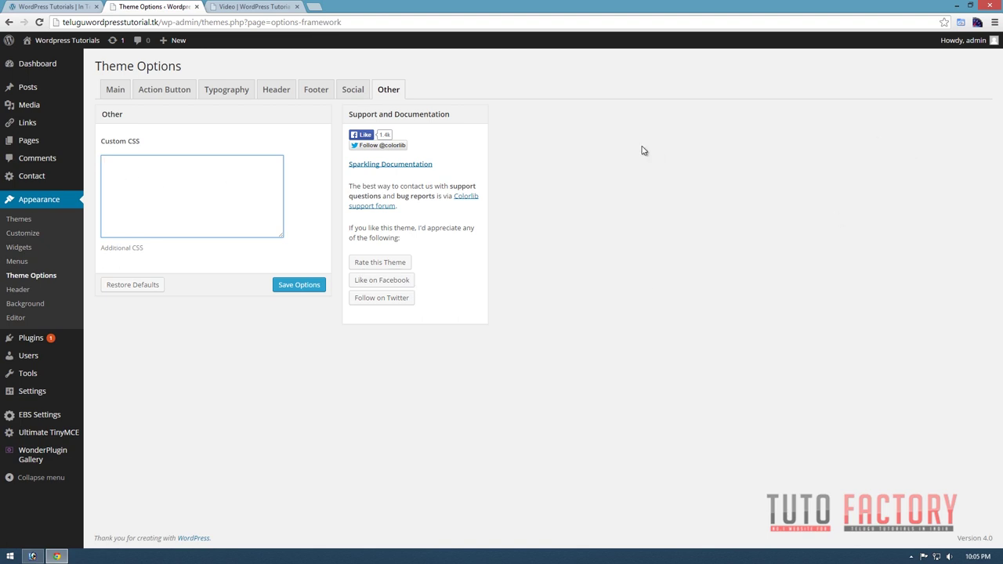
click(958, 6)
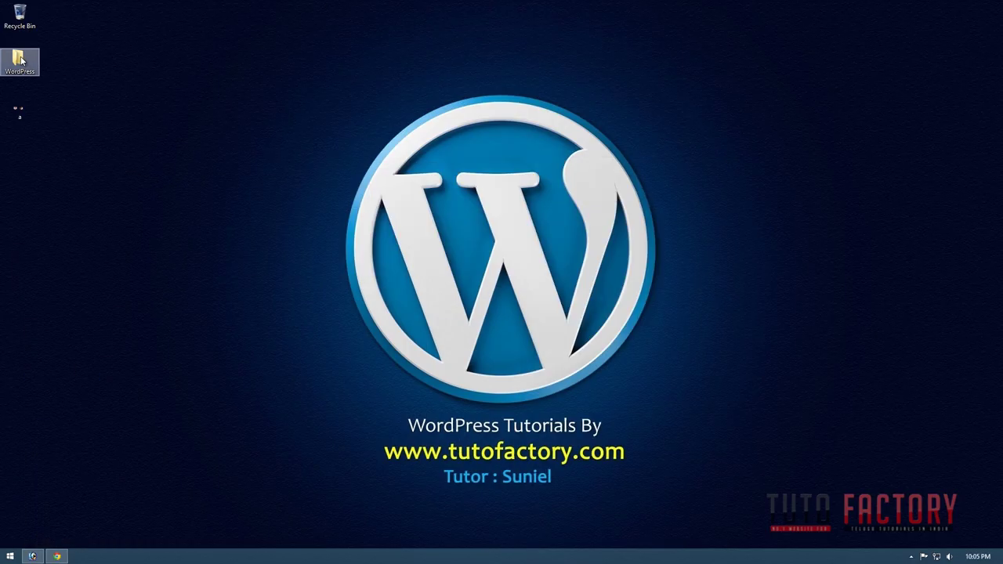
Open 'Custom CSS' from the desktop WordPress folder in Notepad and copy all its rules.
double_click(18, 59)
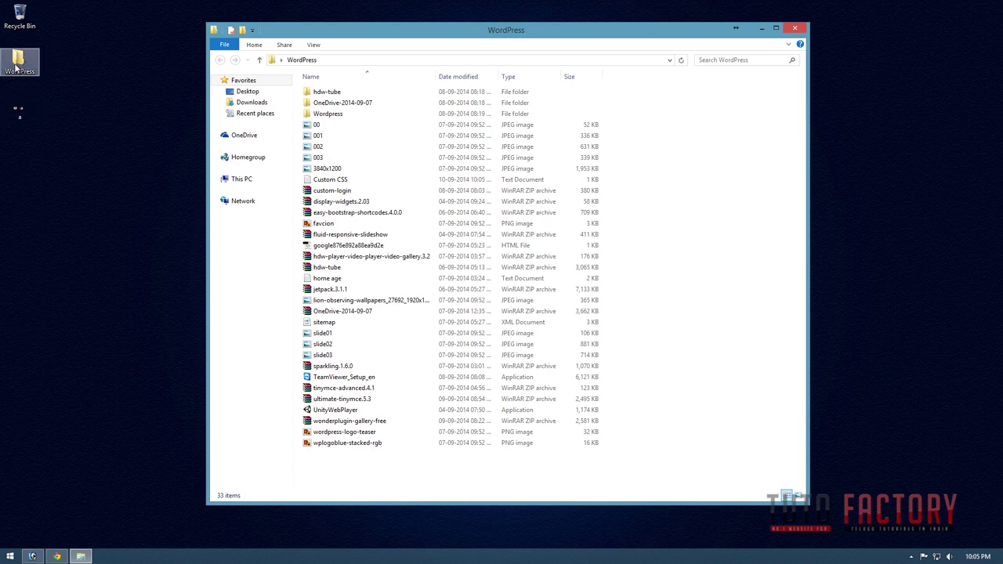
click(83, 64)
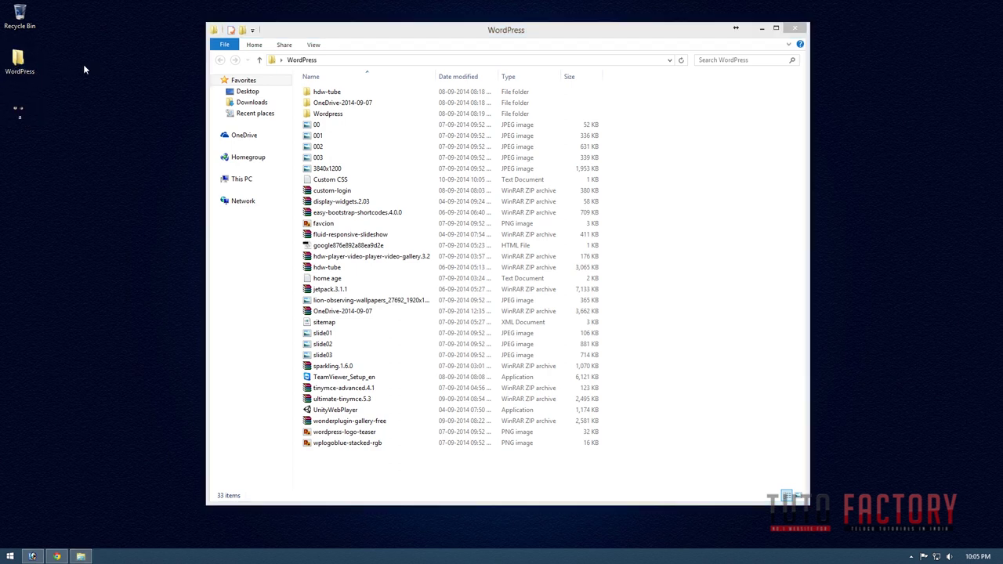
click(587, 117)
click(28, 68)
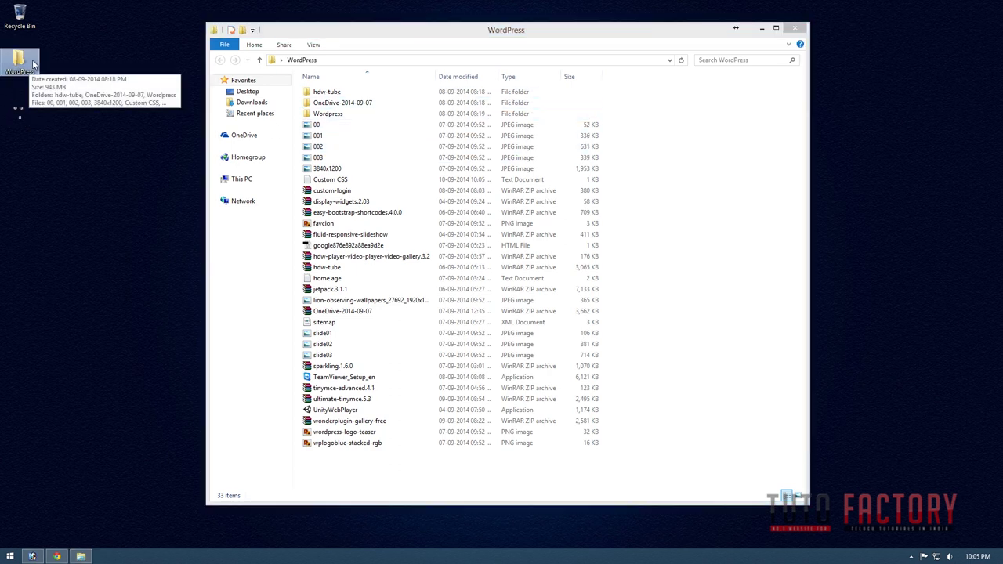
click(333, 180)
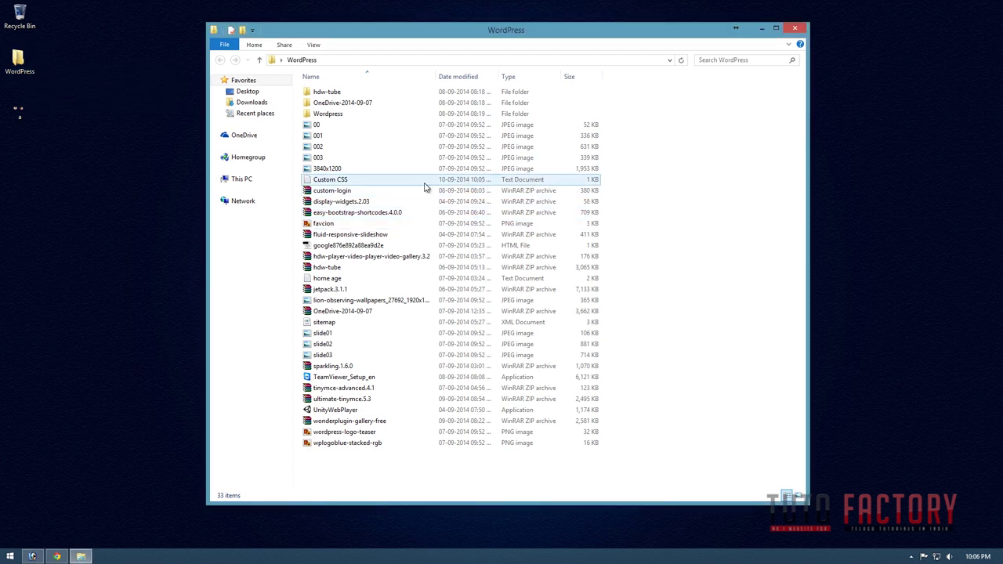
double_click(333, 180)
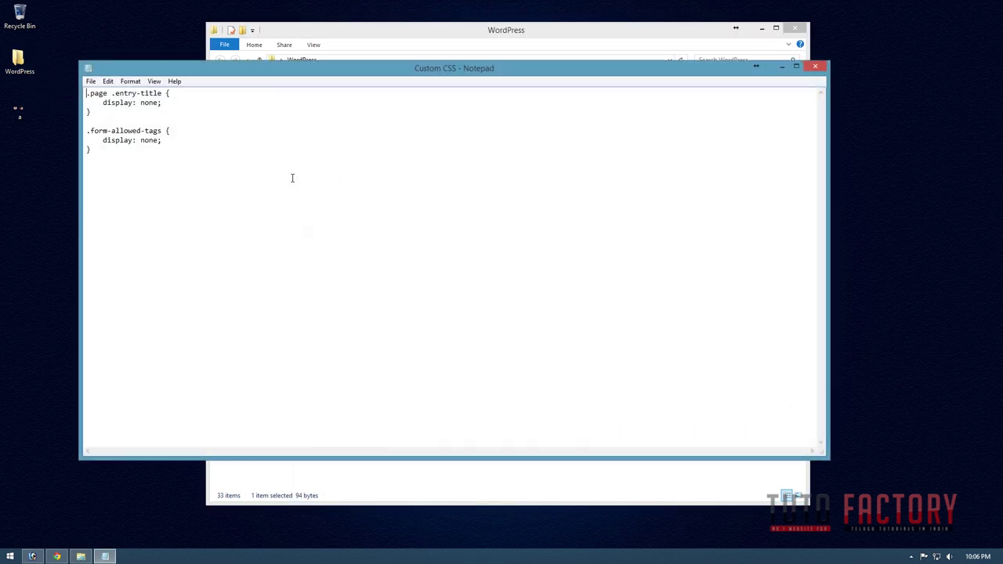
drag(139, 172, 69, 96)
key(ctrl+c)
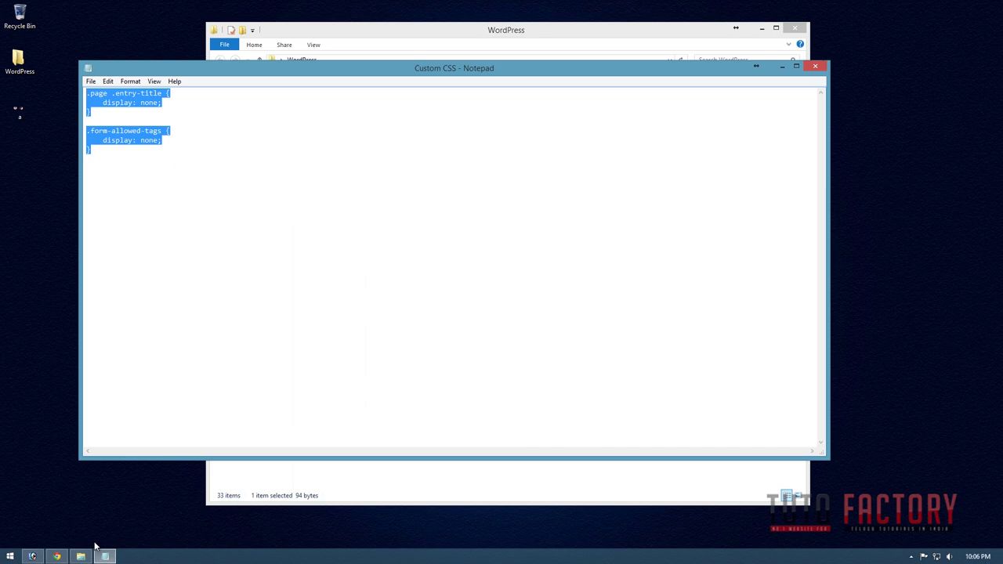
click(56, 556)
Paste the rules hiding .page .entry-title and .form-allowed-tags into Custom CSS and save options.
key(ctrl+v)
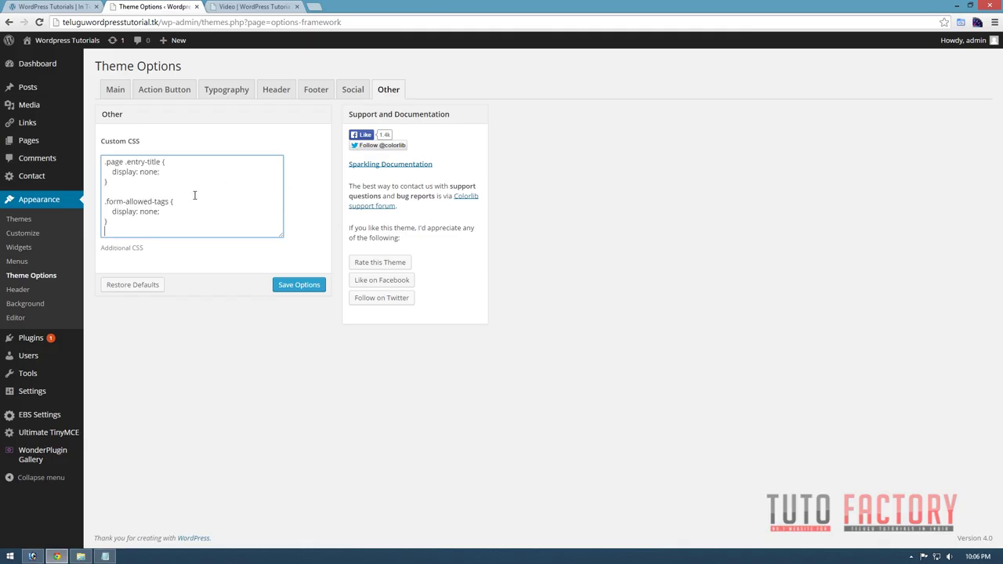
click(296, 286)
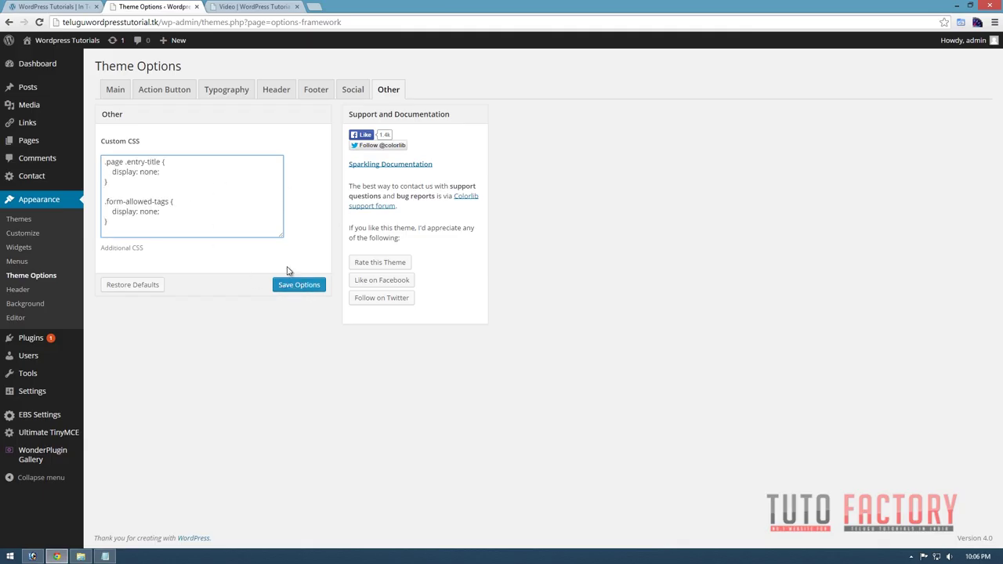
click(186, 180)
click(296, 283)
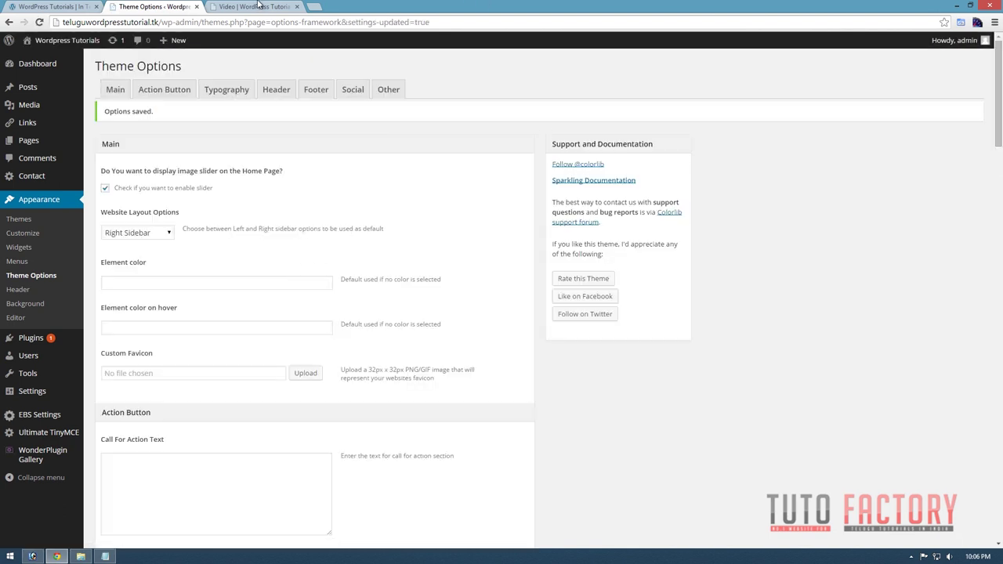
Reload the live Video page to confirm its title no longer shows.
click(249, 7)
click(39, 22)
click(40, 22)
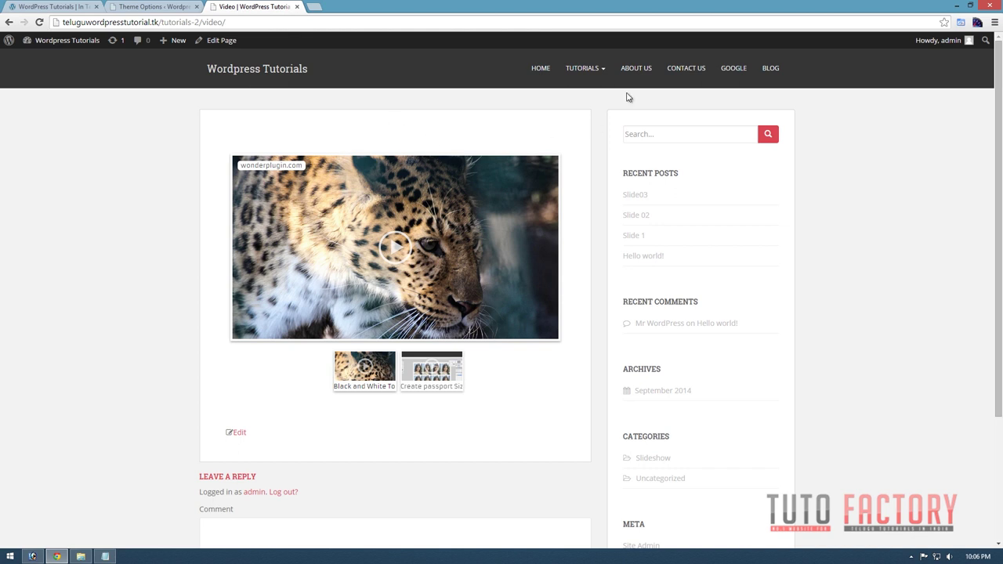
Go from the Video page to HOME and scroll through the slider, posts and sidebar.
scroll(345, 185, down, 3)
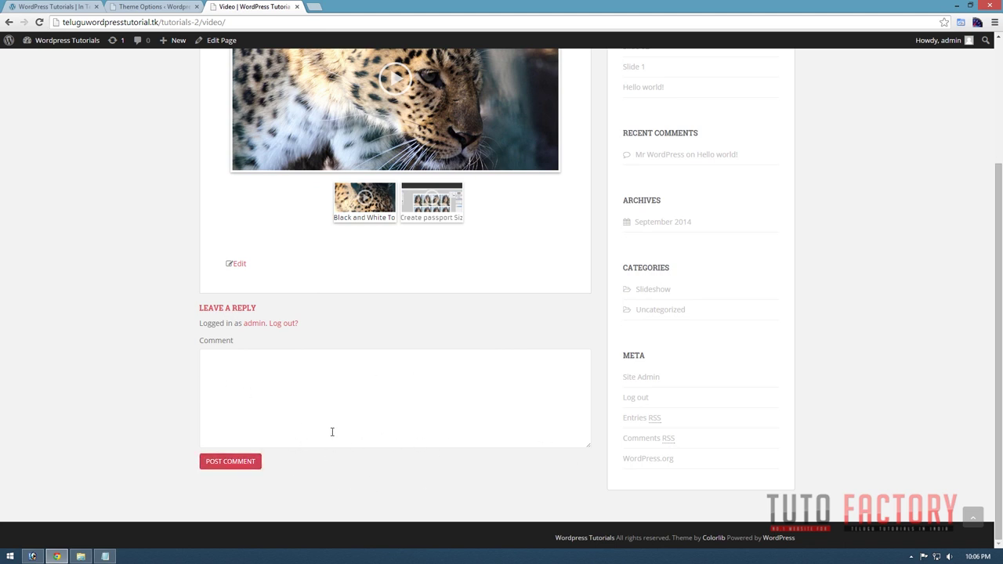
scroll(367, 440, up, 3)
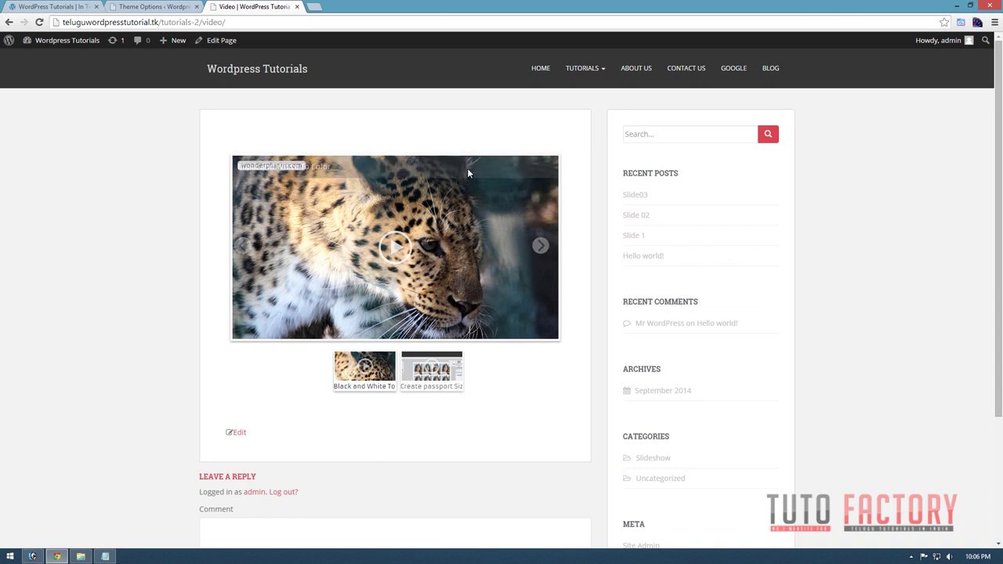
click(540, 68)
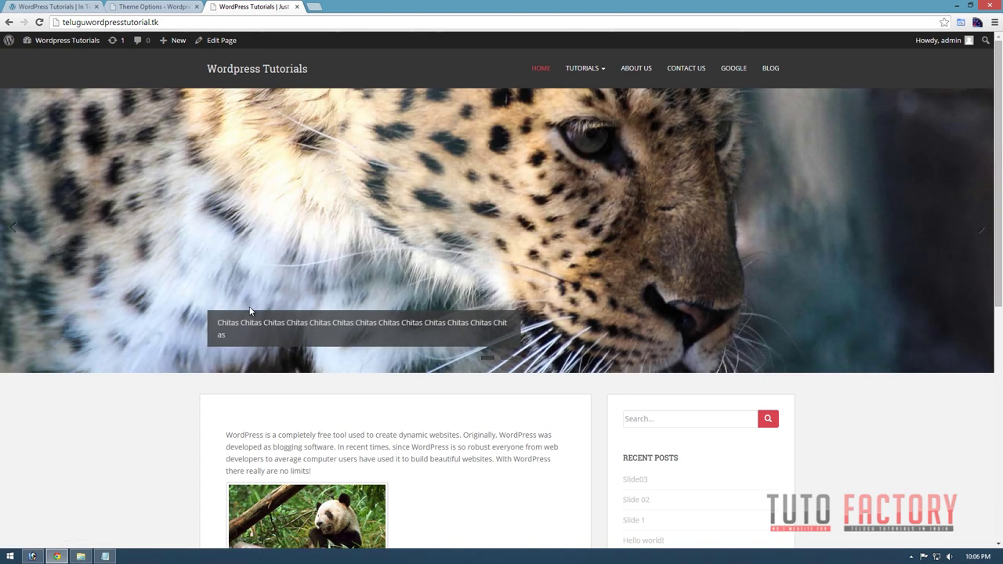
scroll(230, 298, down, 3)
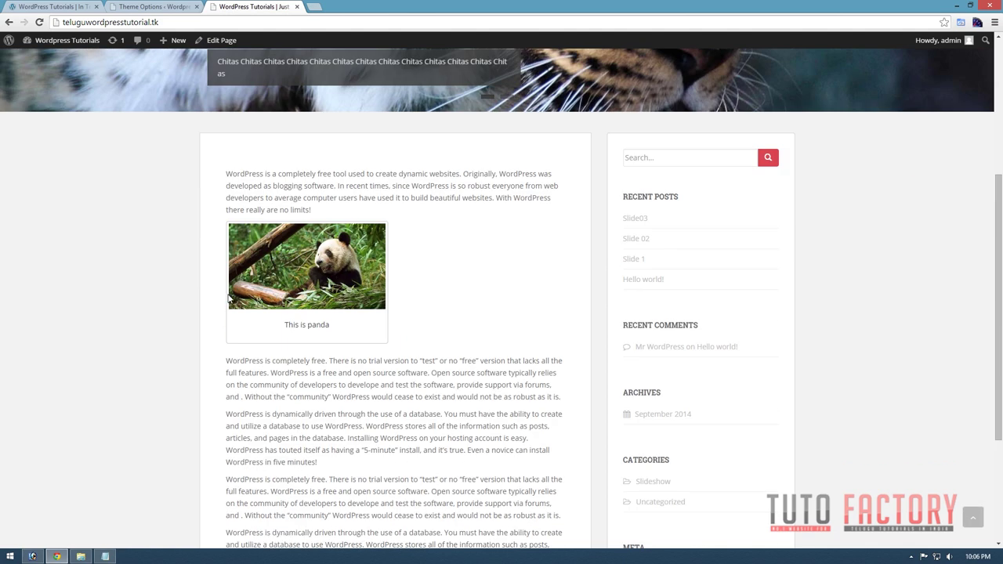
scroll(275, 292, down, 3)
scroll(273, 290, up, 6)
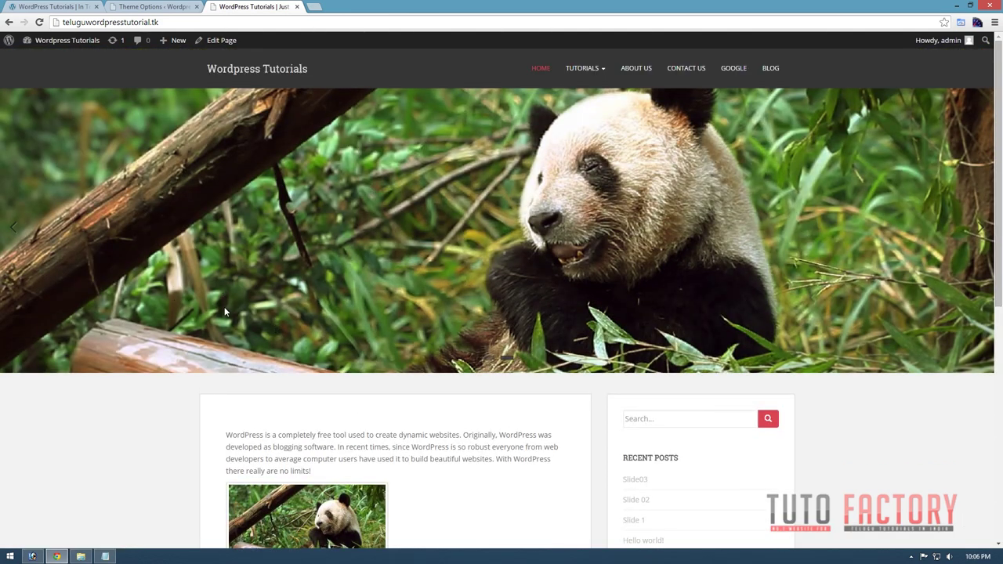
Select the .page .entry-title rule in Custom CSS, then return to the home page.
click(166, 7)
click(167, 212)
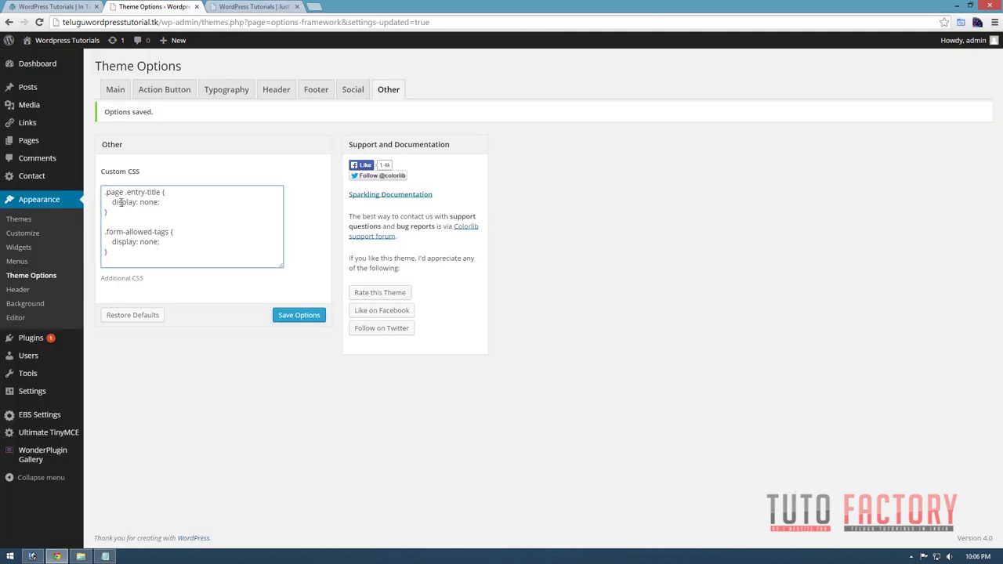
drag(104, 191, 213, 201)
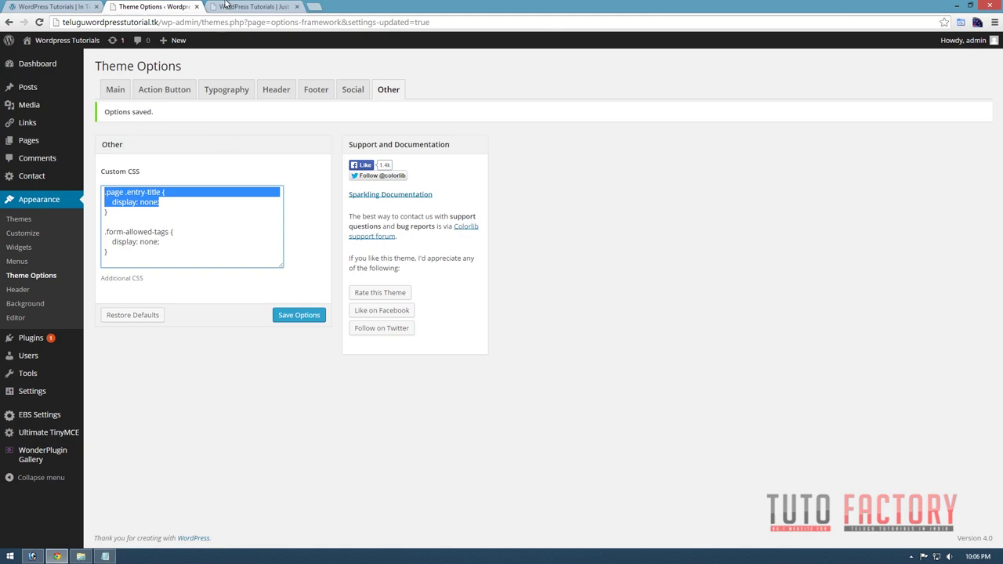
click(225, 7)
scroll(535, 364, down, 3)
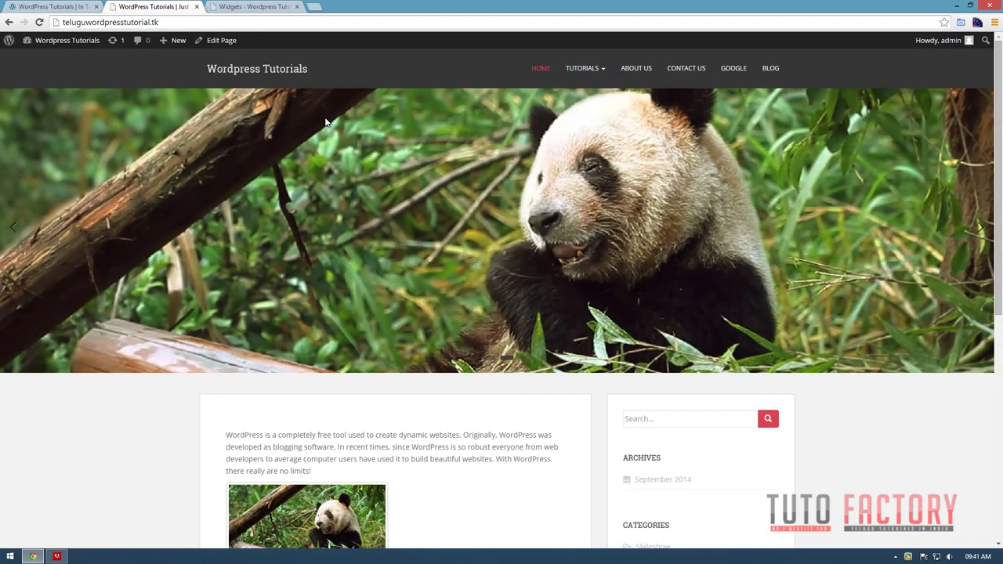
Scroll through the current page, then bring the Widgets admin page back into view.
scroll(710, 220, down, 2)
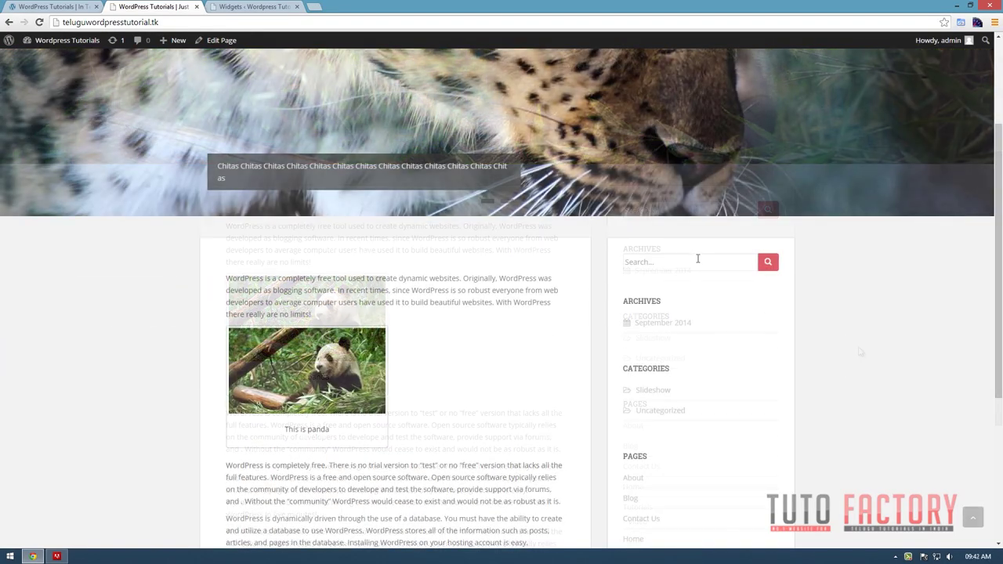
scroll(635, 252, down, 3)
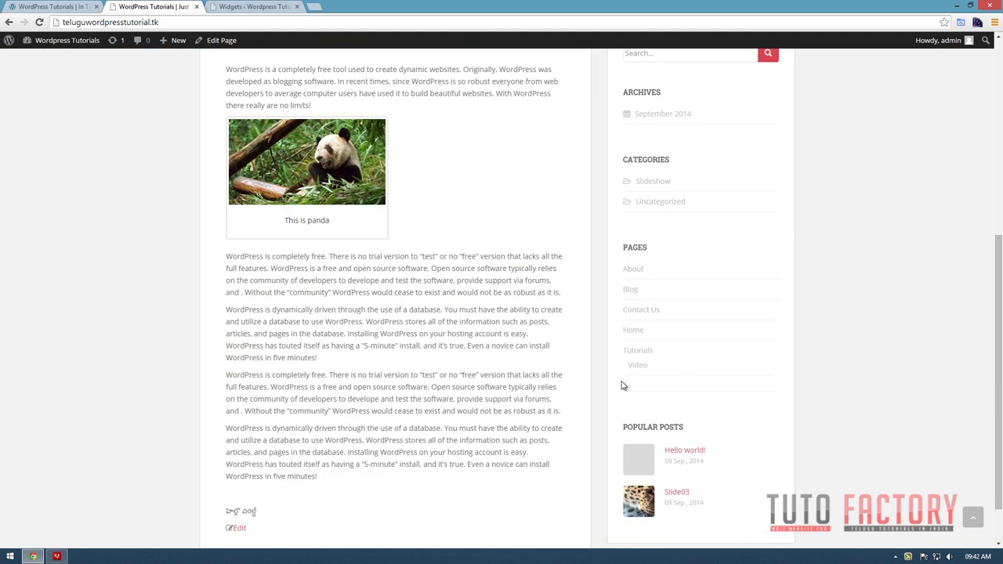
scroll(779, 481, up, 3)
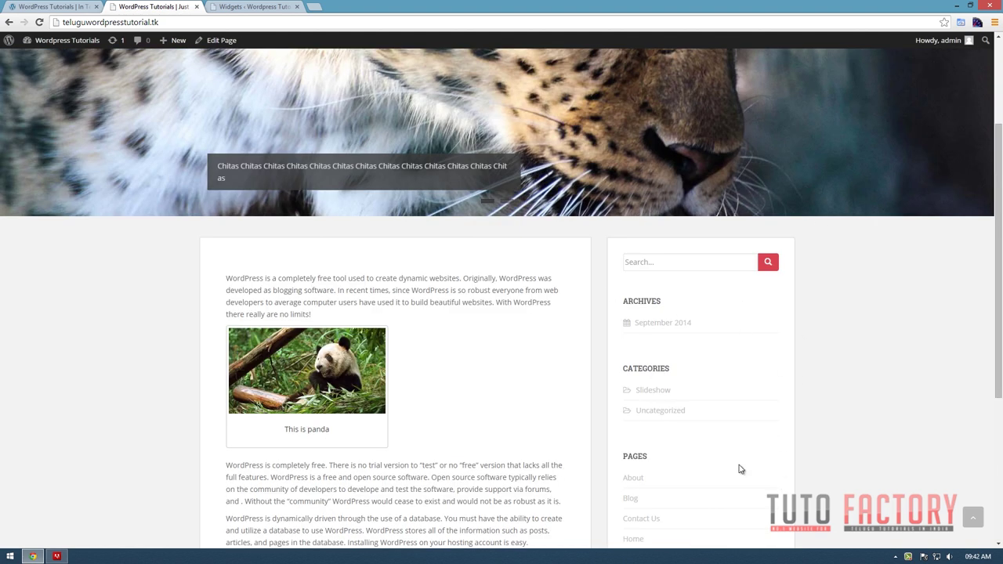
scroll(739, 469, down, 1)
scroll(729, 359, down, 1)
scroll(730, 353, down, 2)
scroll(666, 255, up, 3)
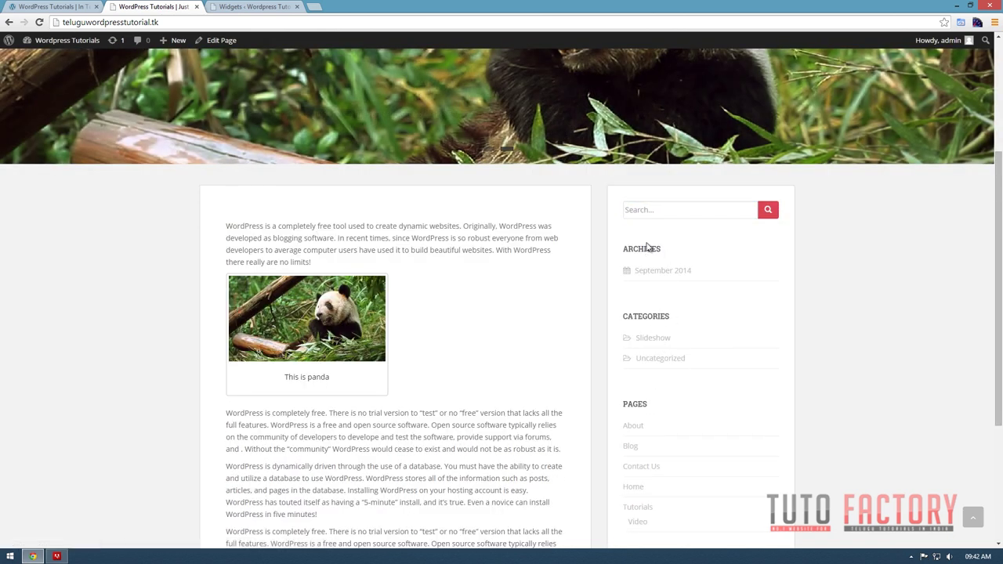
scroll(763, 462, down, 2)
scroll(763, 461, up, 2)
scroll(663, 253, down, 2)
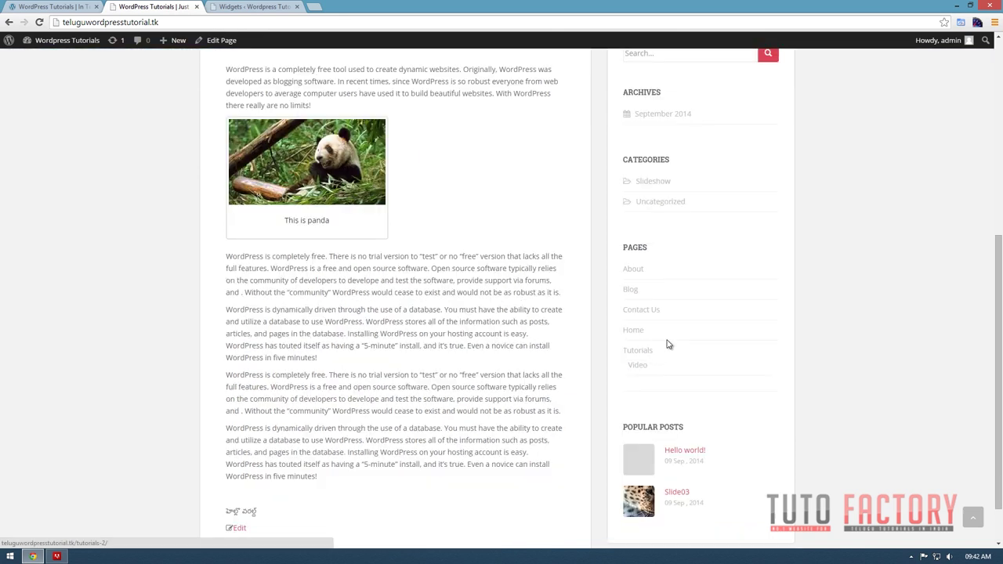
scroll(663, 336, up, 5)
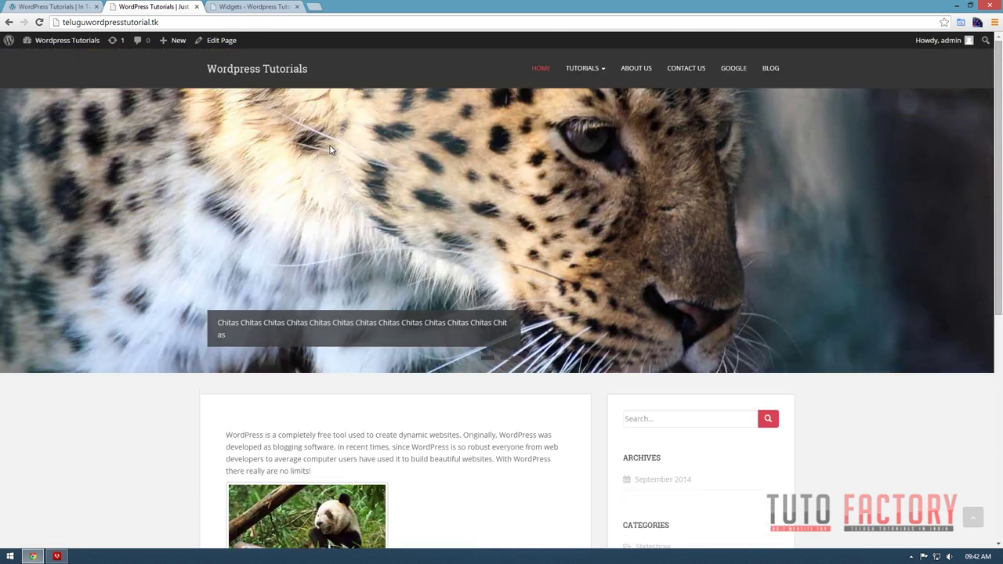
drag(236, 7, 153, 7)
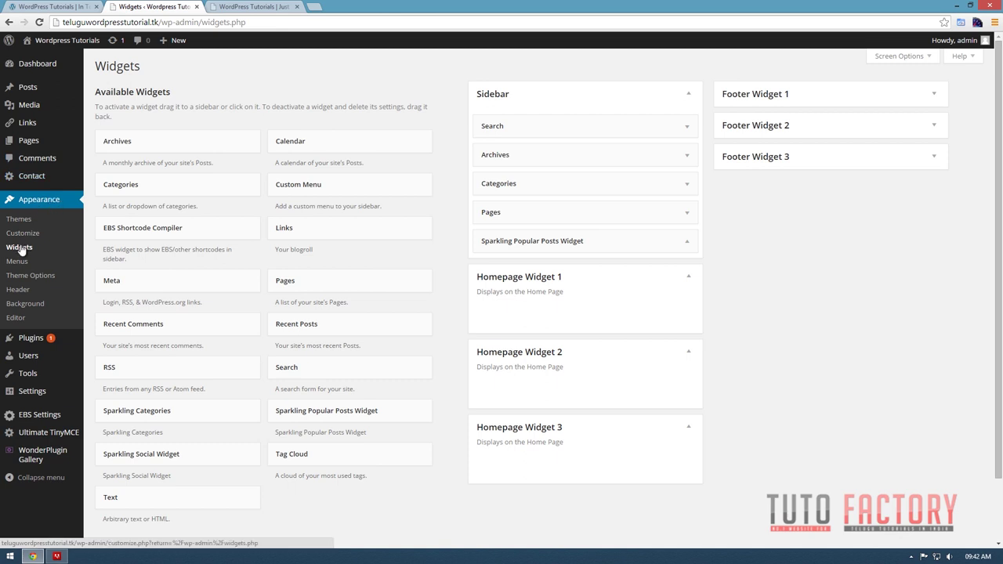
click(13, 250)
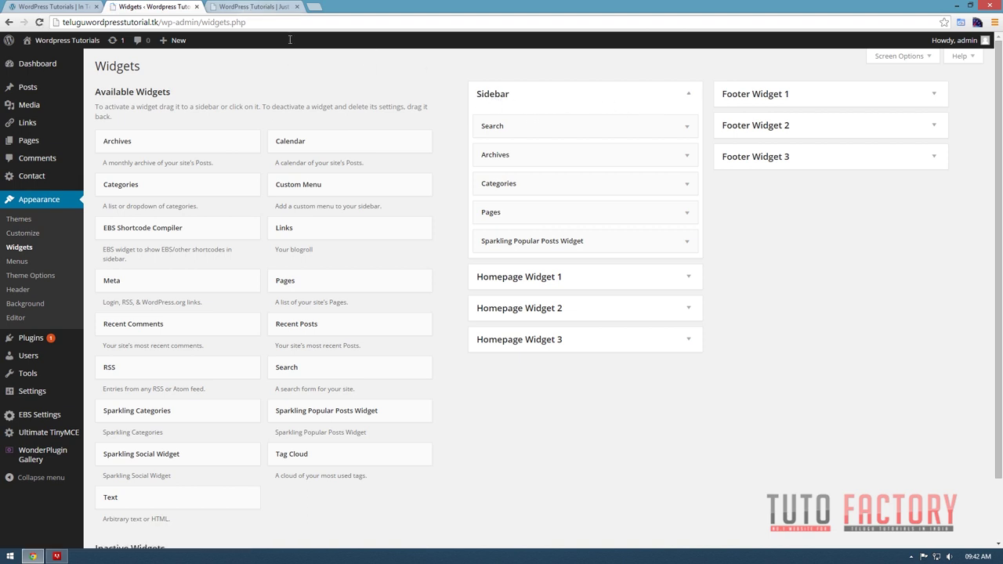
Glance at the home page, then inspect the Homepage Widget 1, 2 and 3 areas.
key(ctrl+Tab)
scroll(666, 197, down, 5)
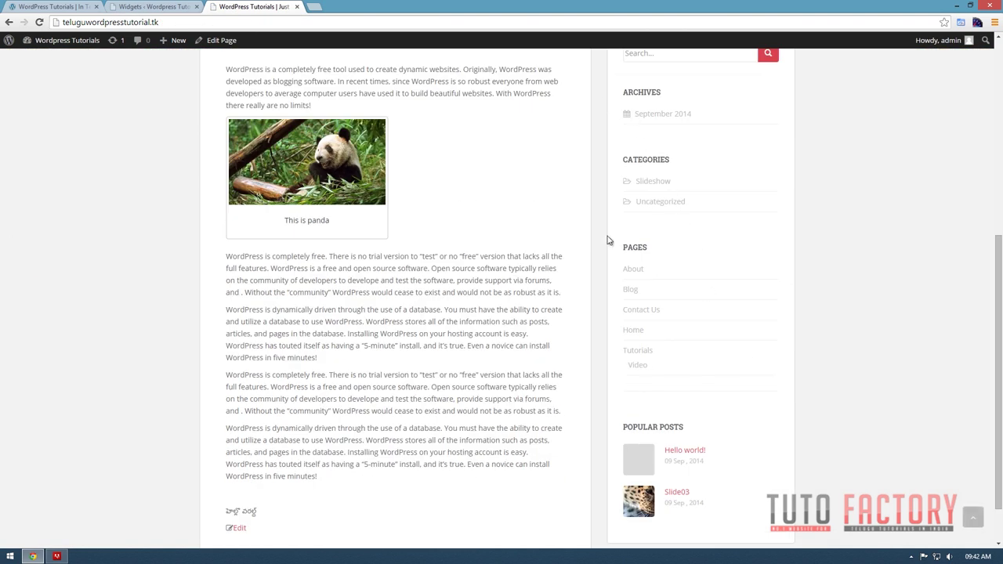
scroll(608, 239, up, 5)
key(ctrl+shift+Tab)
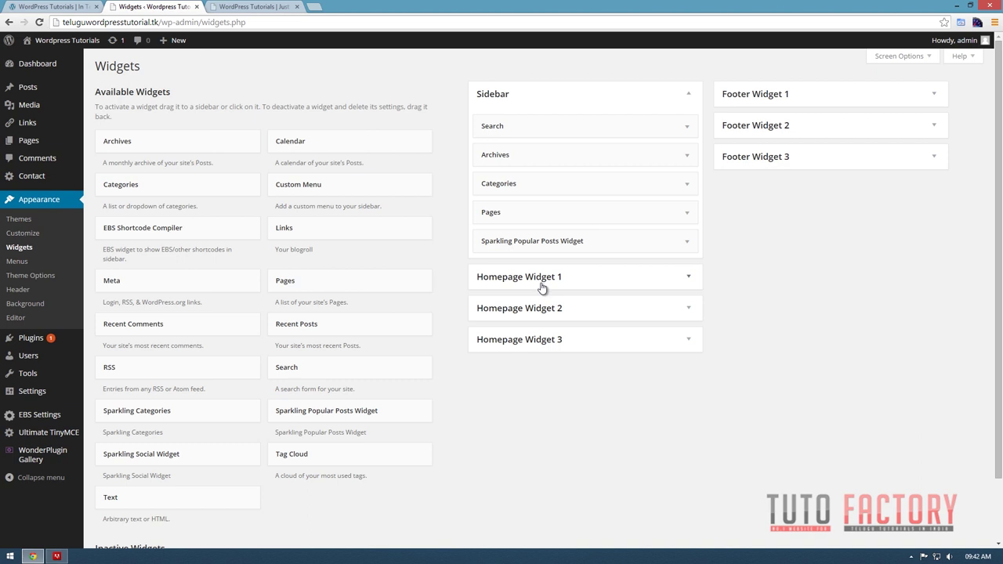
click(579, 285)
click(567, 354)
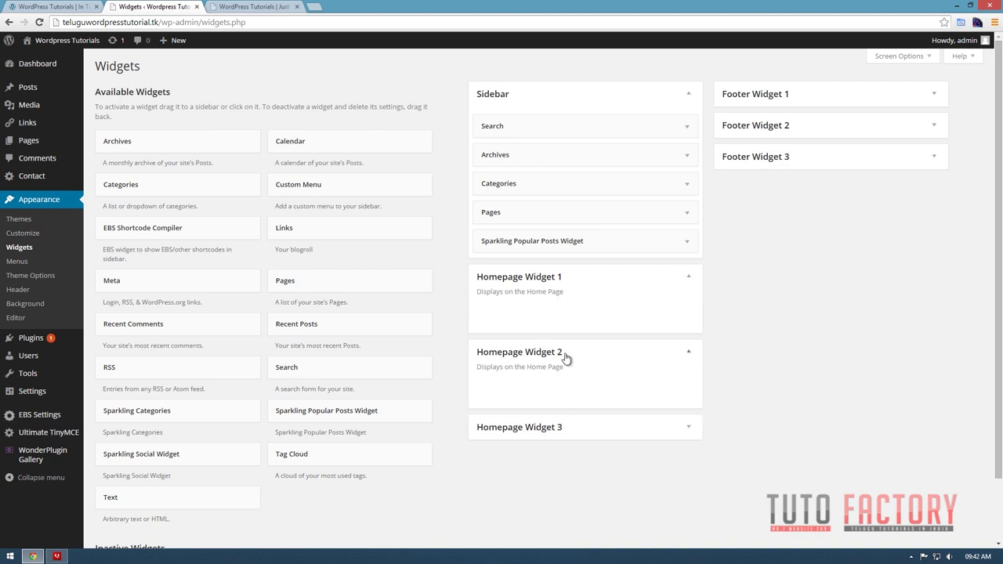
click(538, 433)
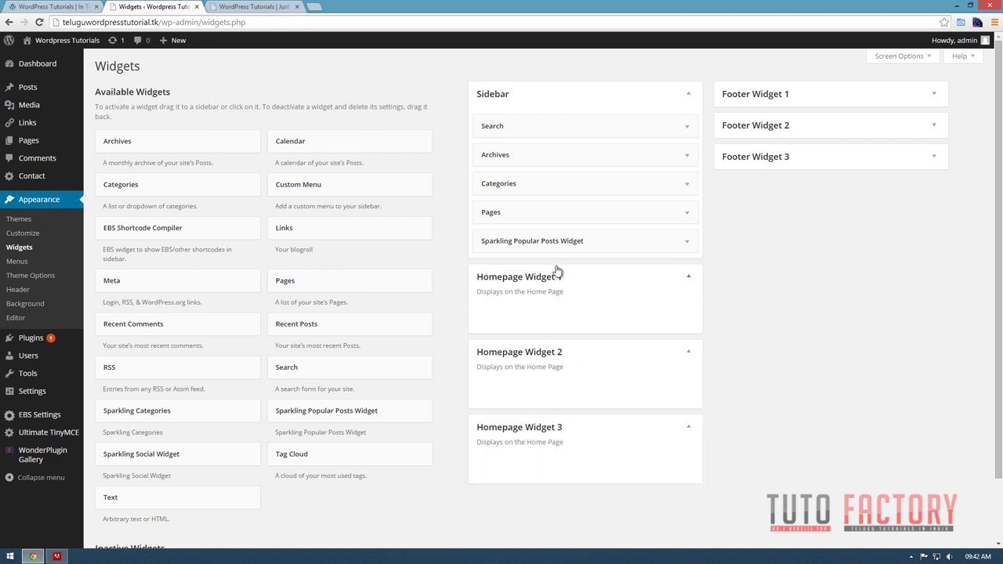
click(529, 430)
click(539, 359)
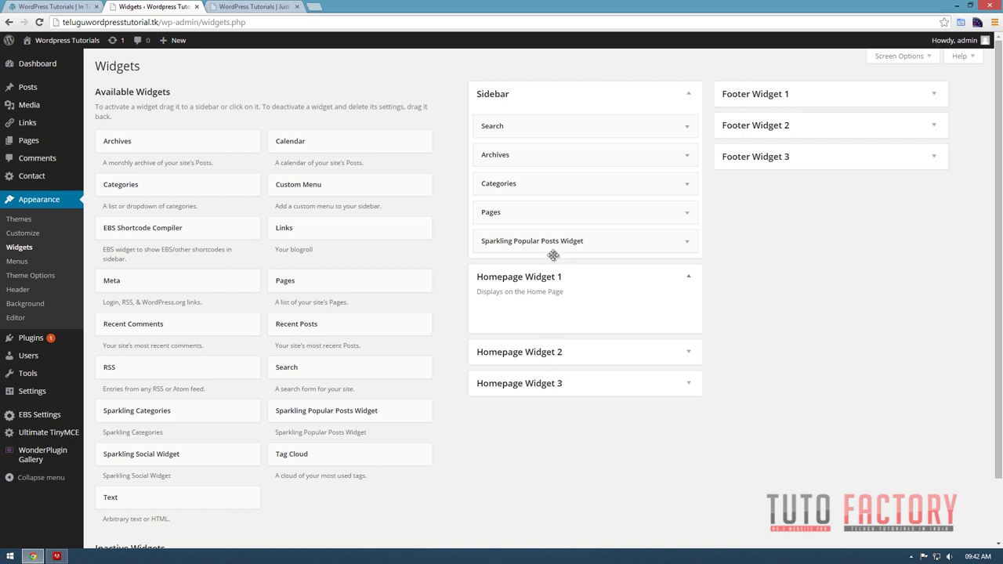
click(517, 283)
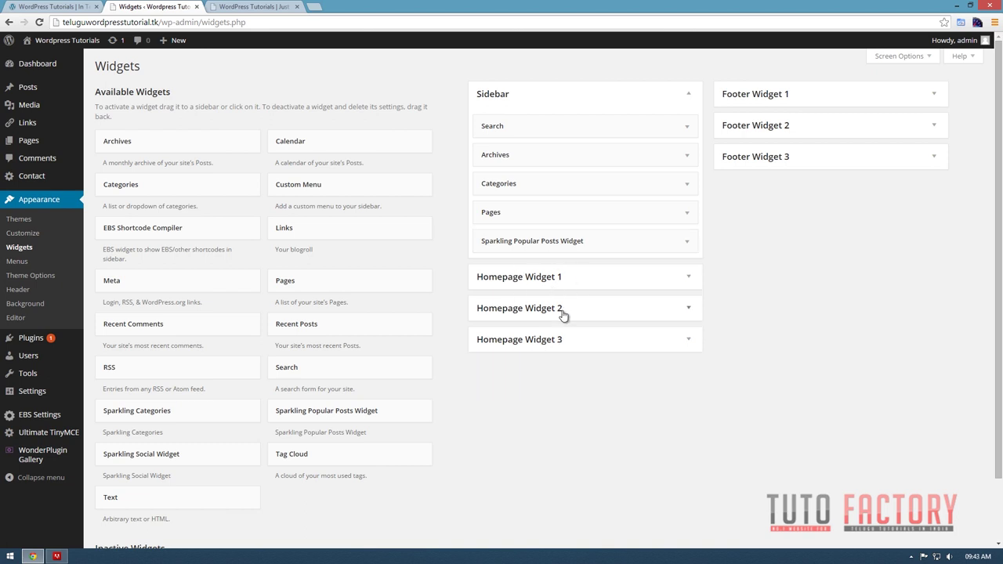
Review the live home page's sidebar and return to the Widgets admin page.
click(264, 5)
scroll(336, 475, down, 4)
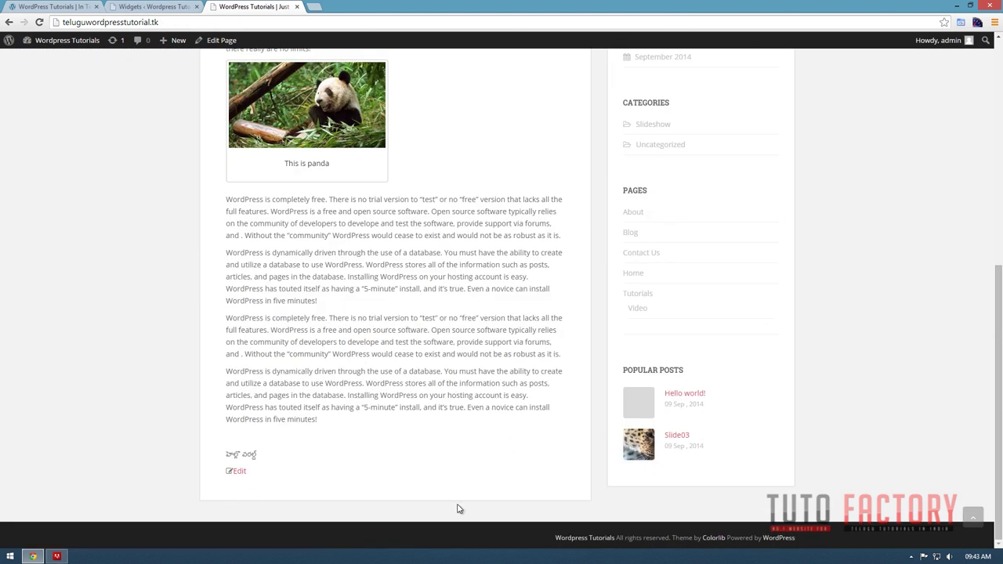
scroll(692, 317, up, 3)
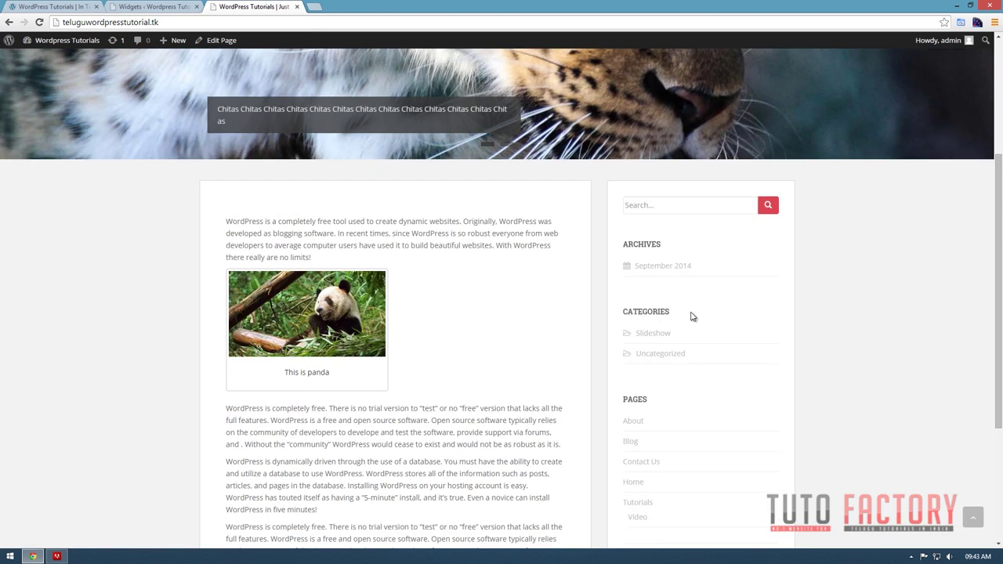
scroll(632, 413, up, 3)
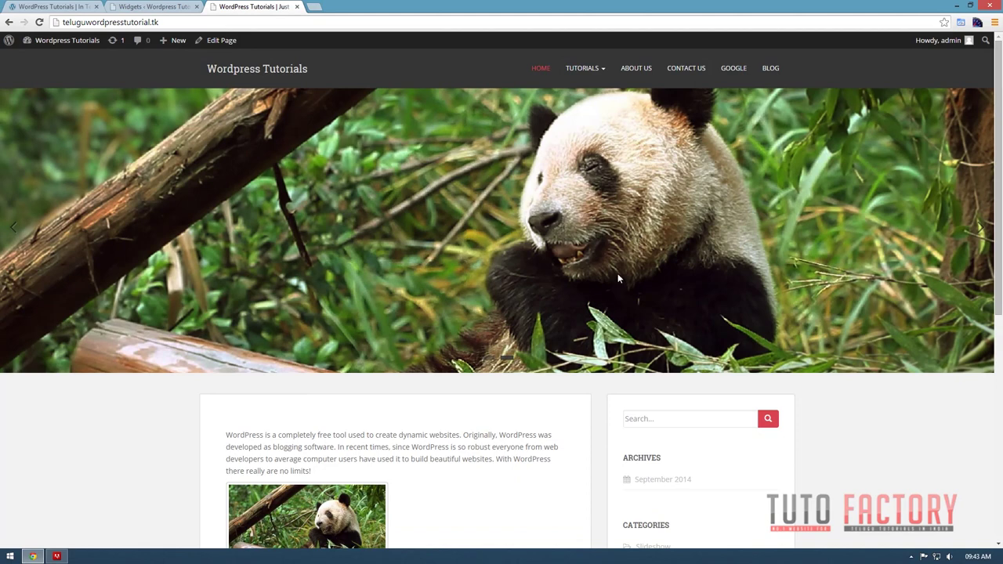
scroll(751, 342, down, 2)
scroll(571, 232, down, 3)
scroll(571, 232, up, 3)
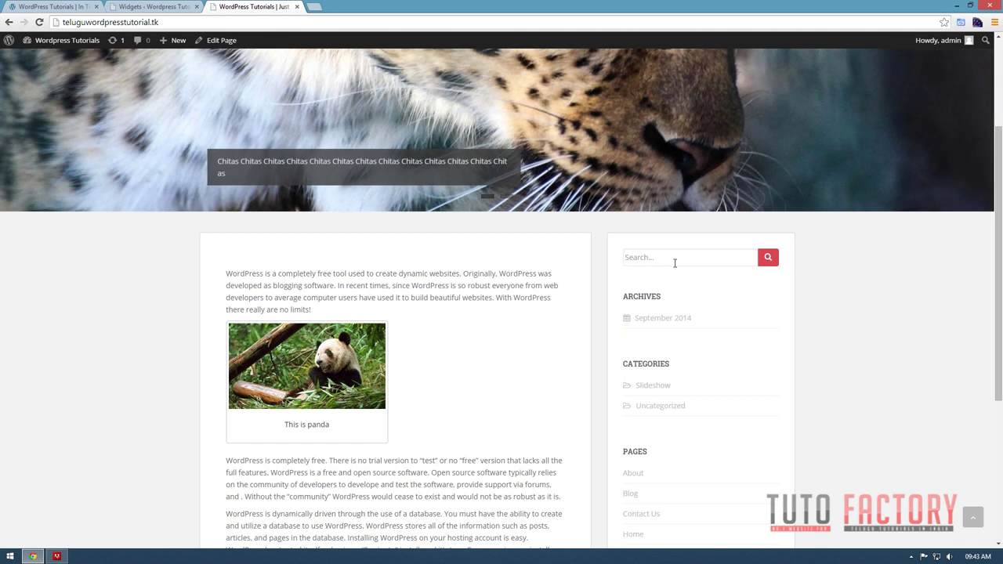
scroll(675, 263, down, 3)
scroll(675, 263, up, 6)
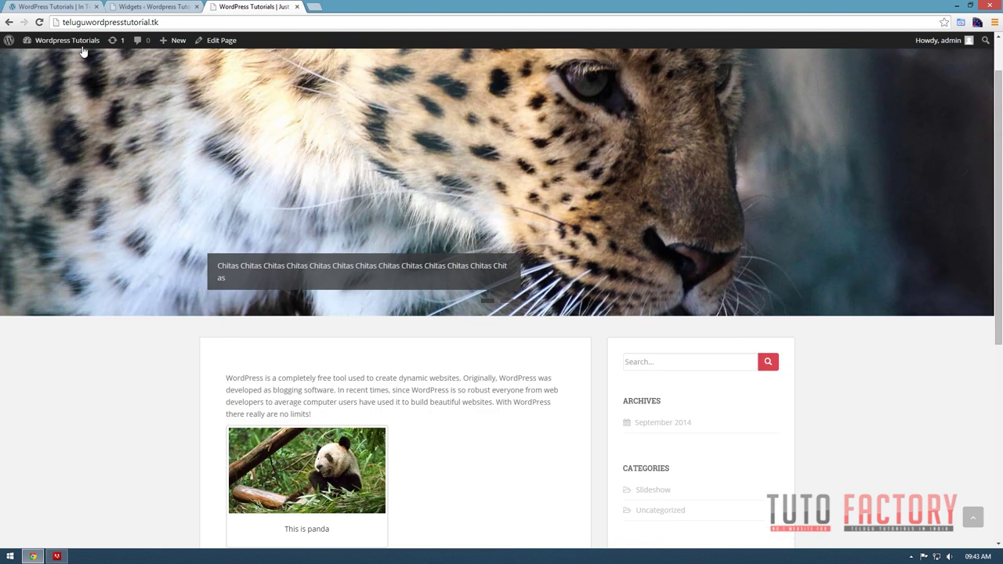
click(149, 6)
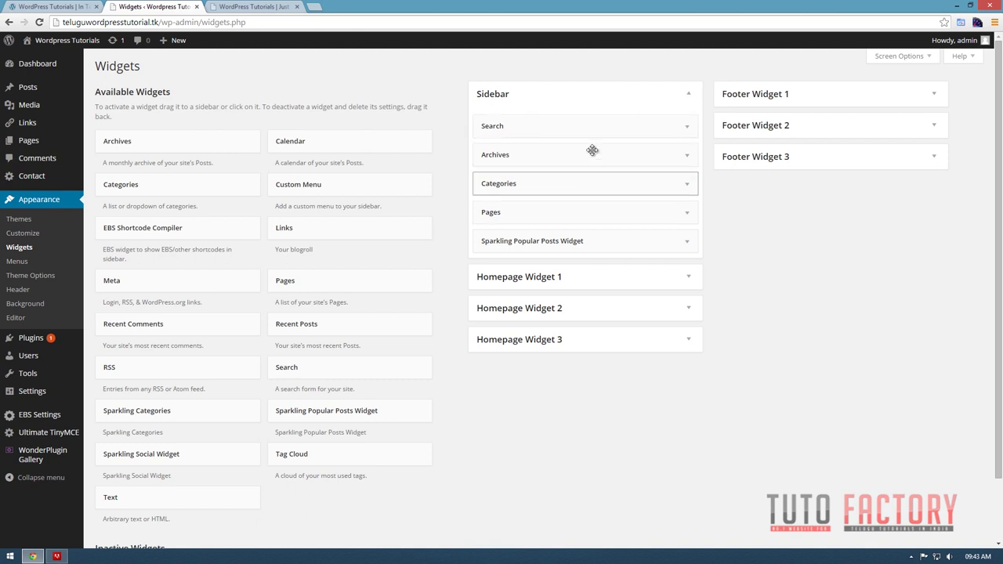
Remove Categories, Archives, Sparkling Popular Posts Widget and Pages from the Sidebar.
click(539, 125)
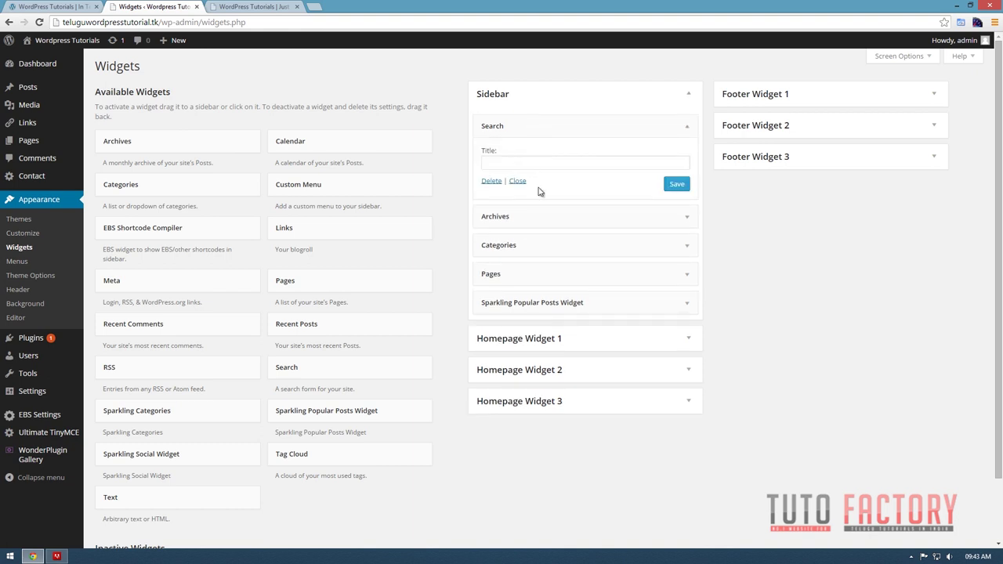
click(547, 126)
click(541, 177)
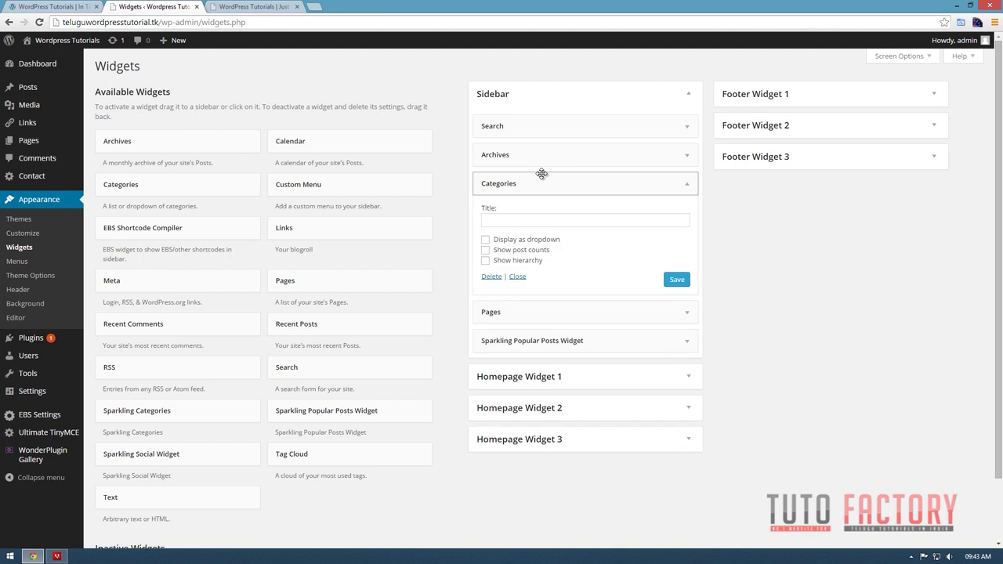
click(523, 187)
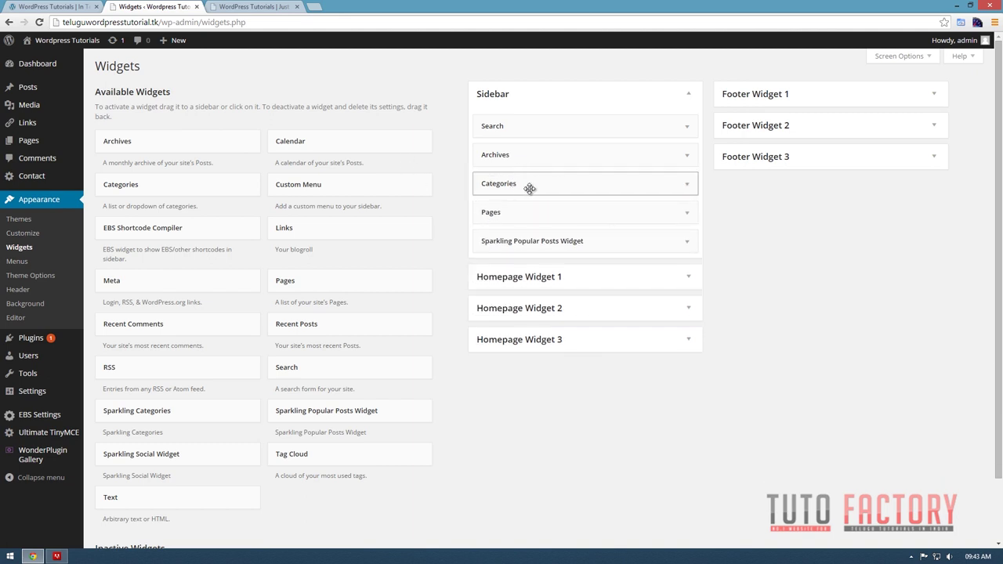
drag(528, 188, 317, 181)
drag(517, 162, 337, 169)
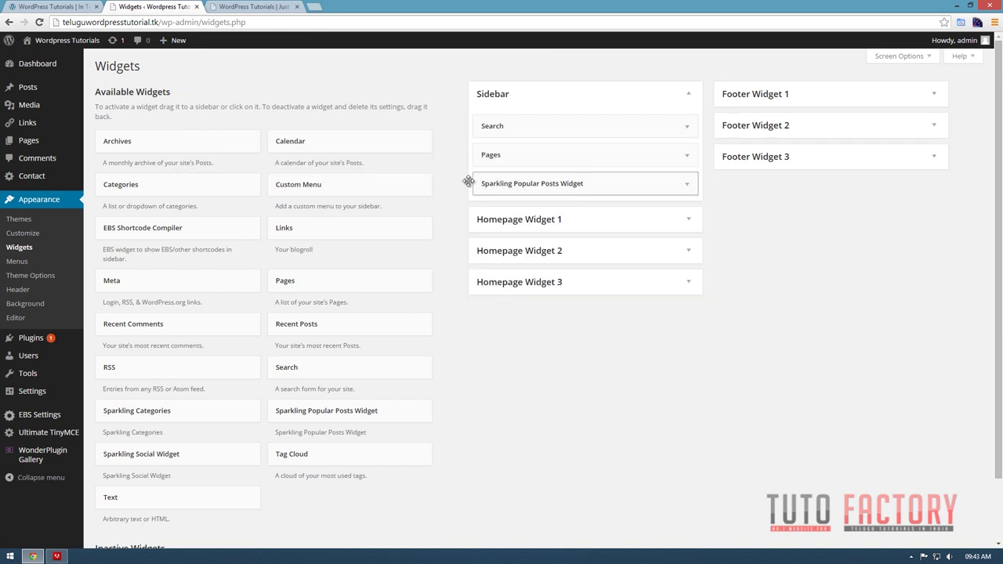
drag(472, 181, 235, 185)
drag(561, 157, 301, 160)
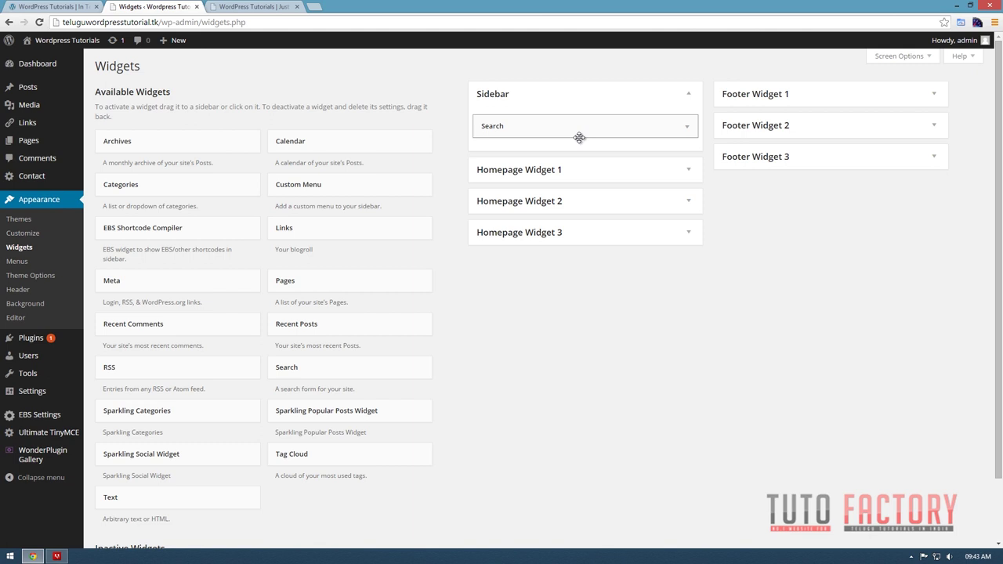
Confirm the live front page sidebar now shows only the search box.
click(245, 7)
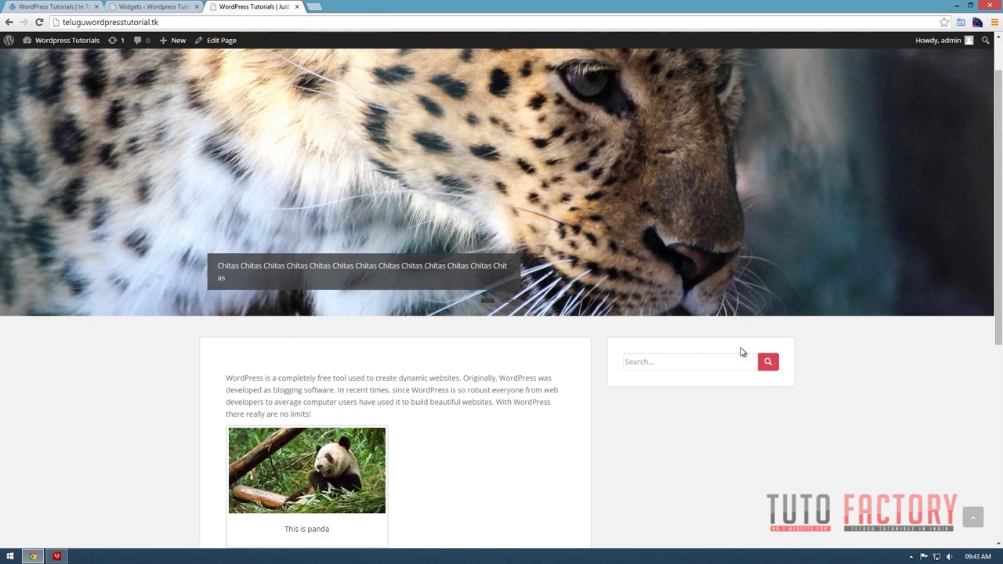
scroll(593, 368, down, 3)
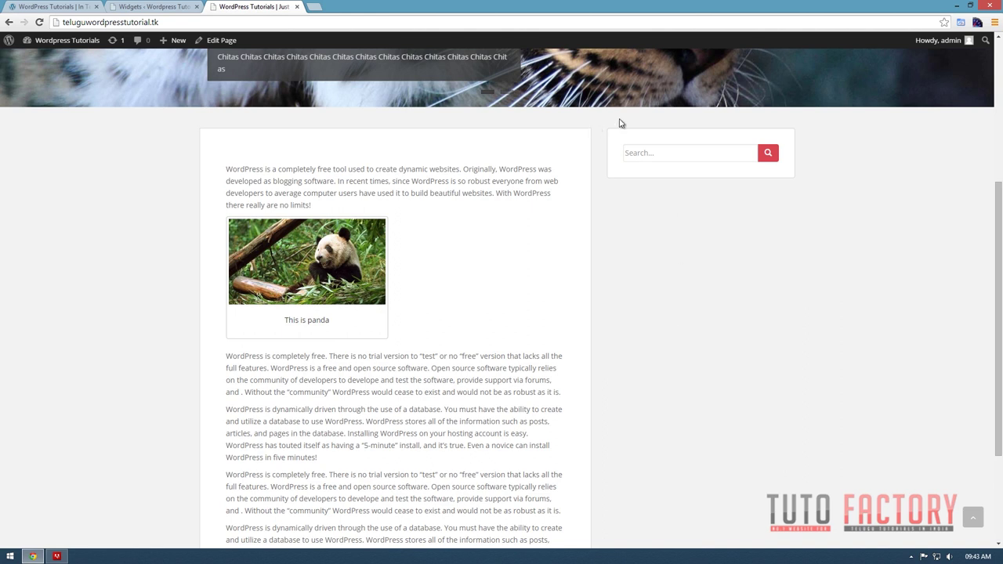
scroll(630, 360, down, 2)
key(Home)
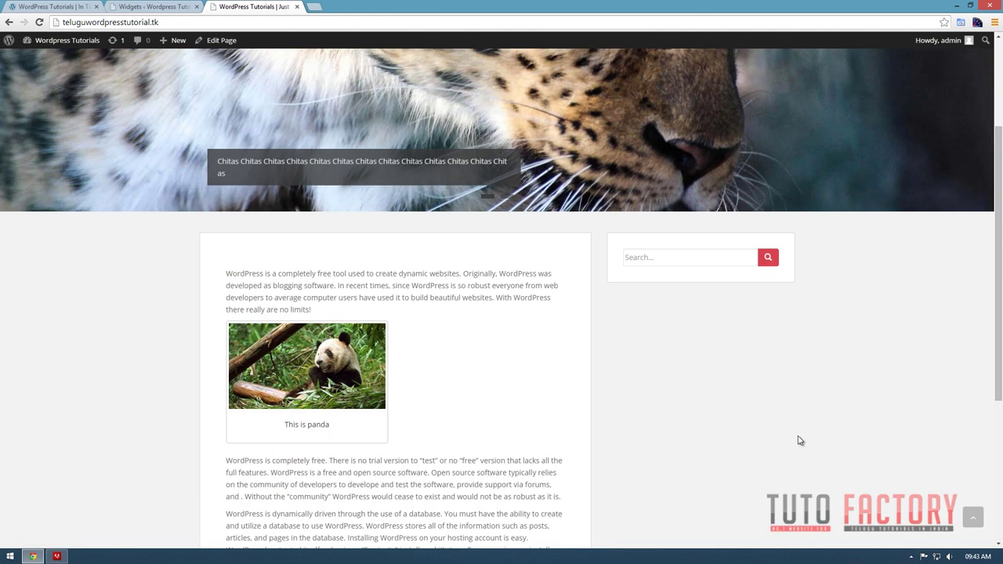
click(172, 5)
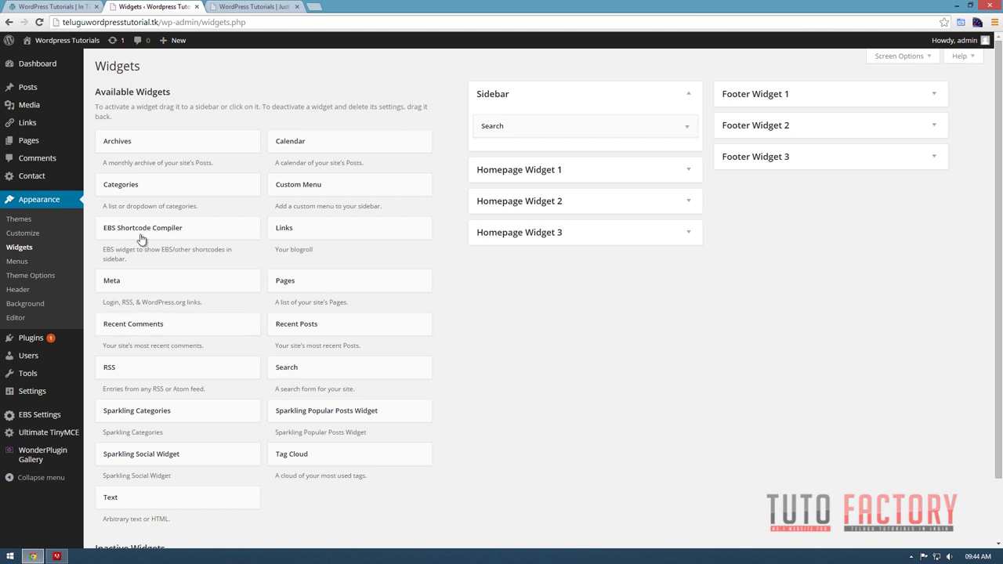
Add Categories below Search, checking the reference site's category dropdown for comparison.
drag(125, 188, 523, 153)
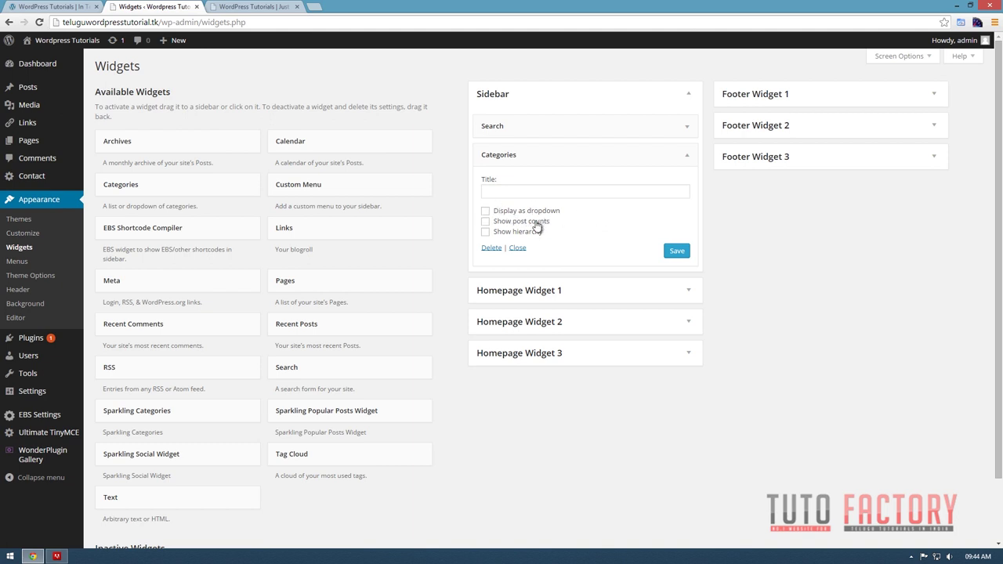
click(51, 6)
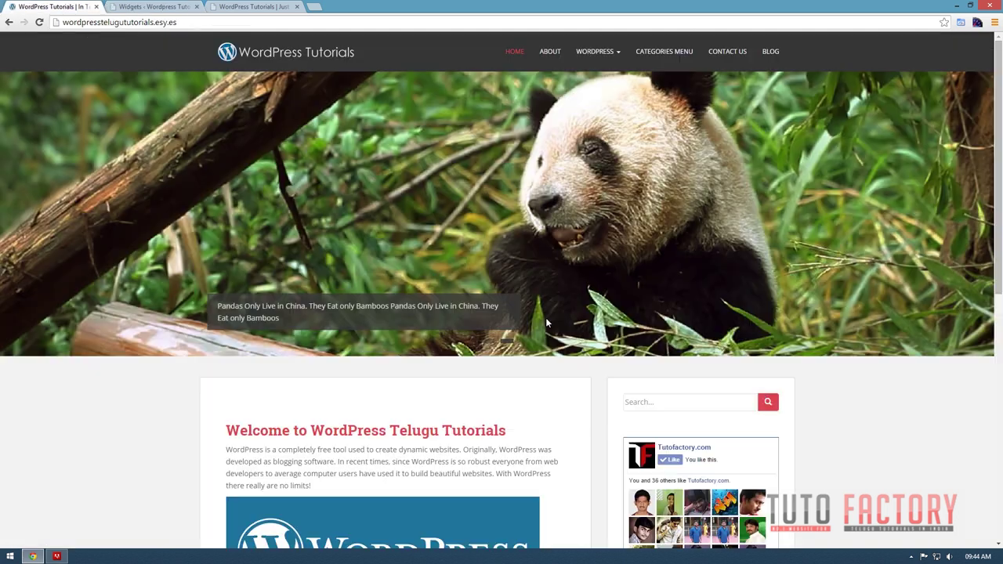
scroll(763, 396, down, 4)
scroll(572, 381, down, 3)
click(701, 425)
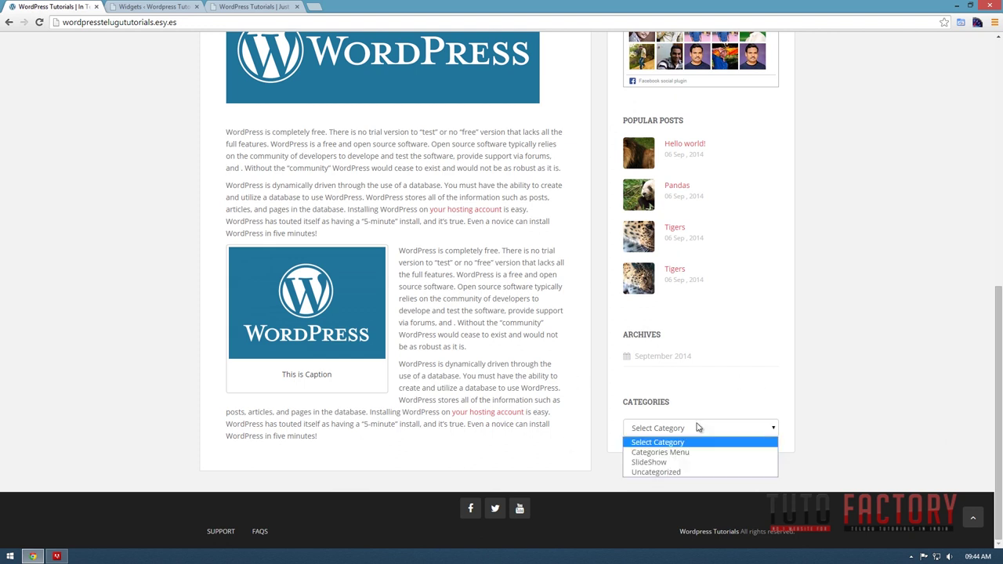
scroll(766, 389, up, 10)
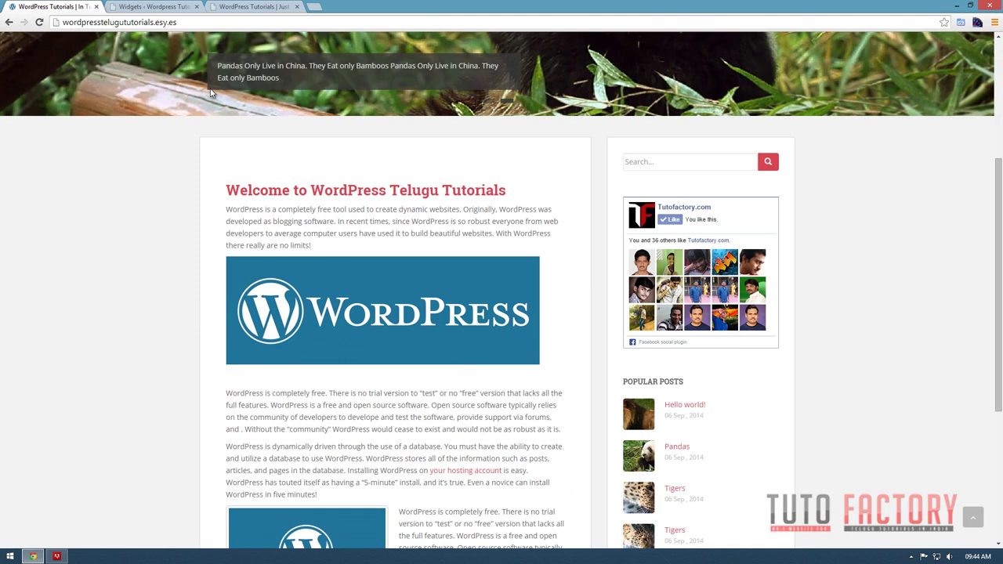
click(252, 7)
click(154, 7)
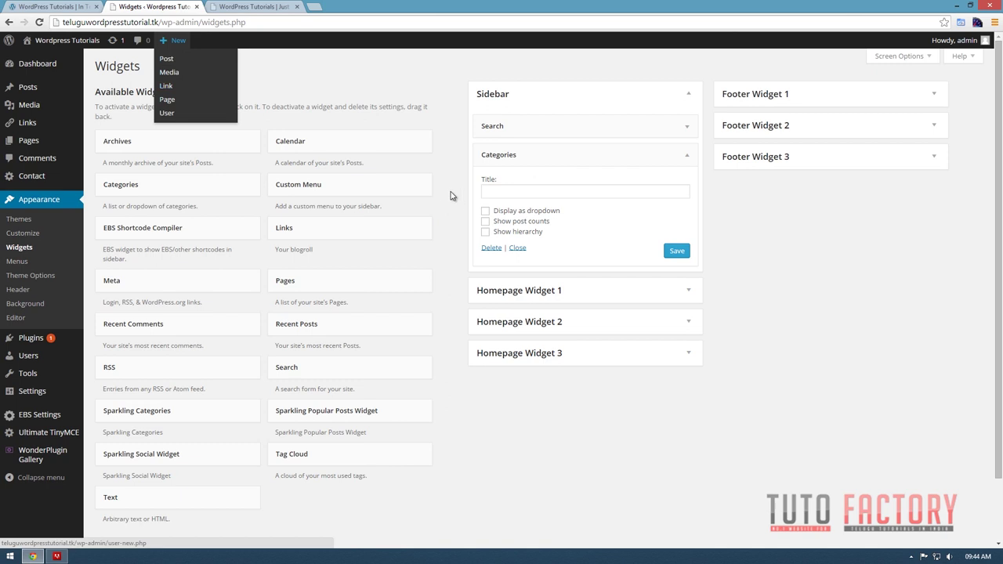
Set Categories to display as a dropdown, save, and add Pages beneath it.
click(519, 212)
click(673, 252)
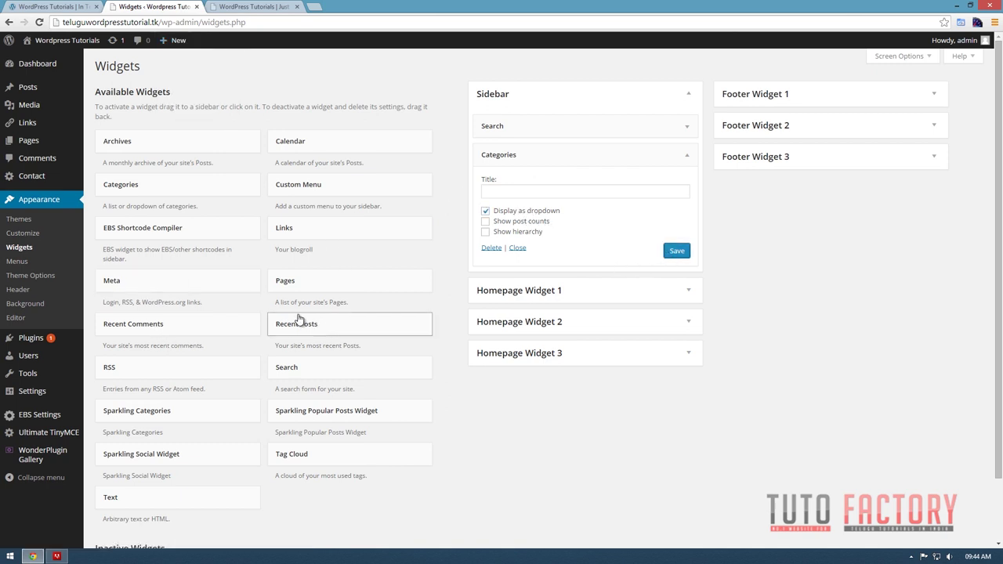
drag(287, 283, 502, 275)
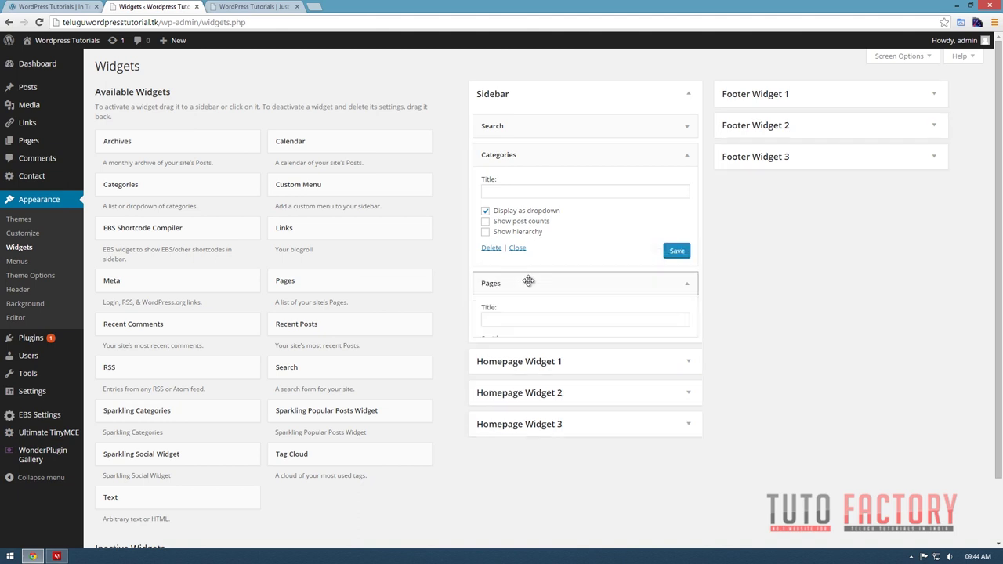
click(511, 156)
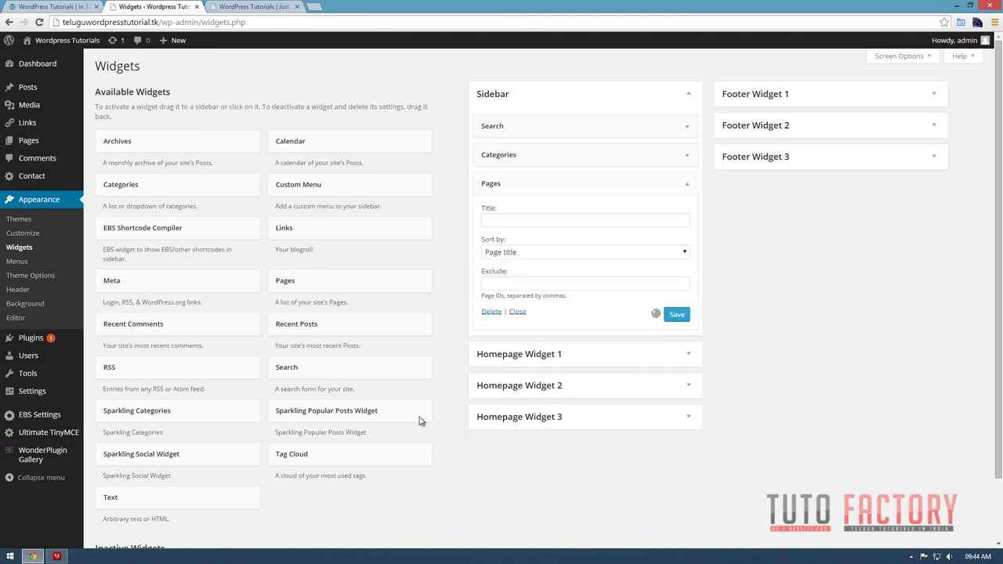
scroll(126, 387, down, 1)
scroll(235, 388, up, 1)
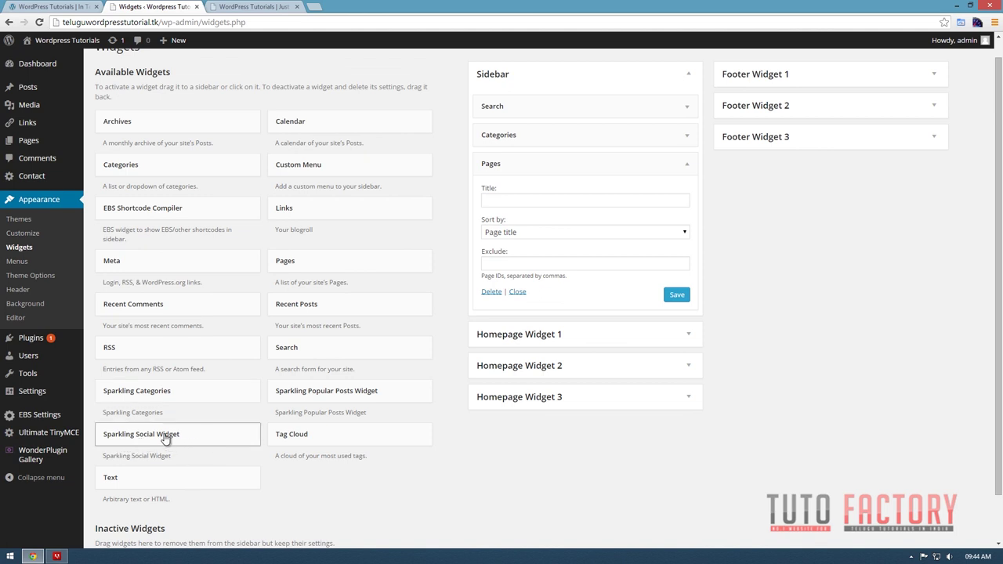
Look over the reference site's homepage and Contact Us page.
click(55, 8)
scroll(676, 454, down, 4)
scroll(678, 447, up, 4)
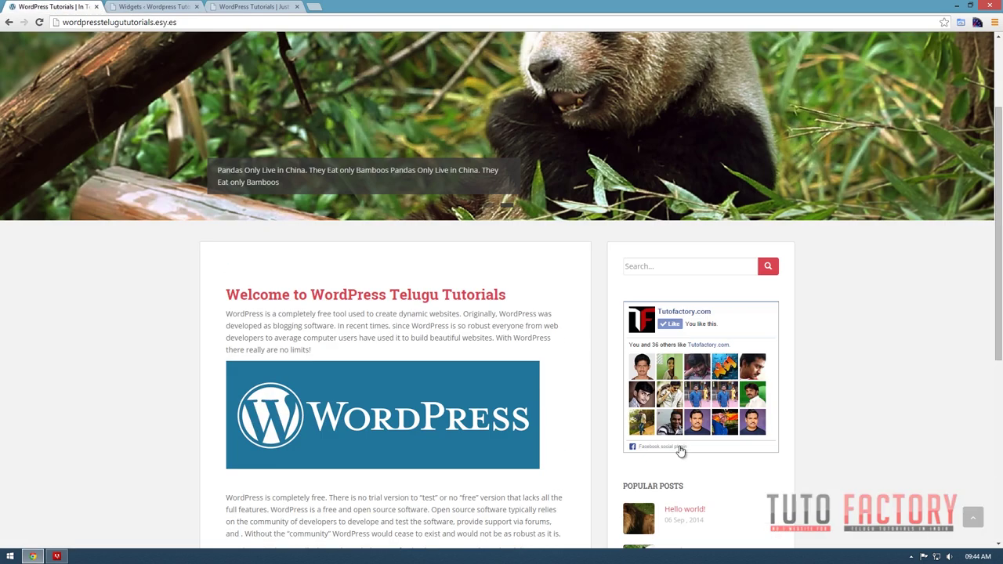
click(714, 56)
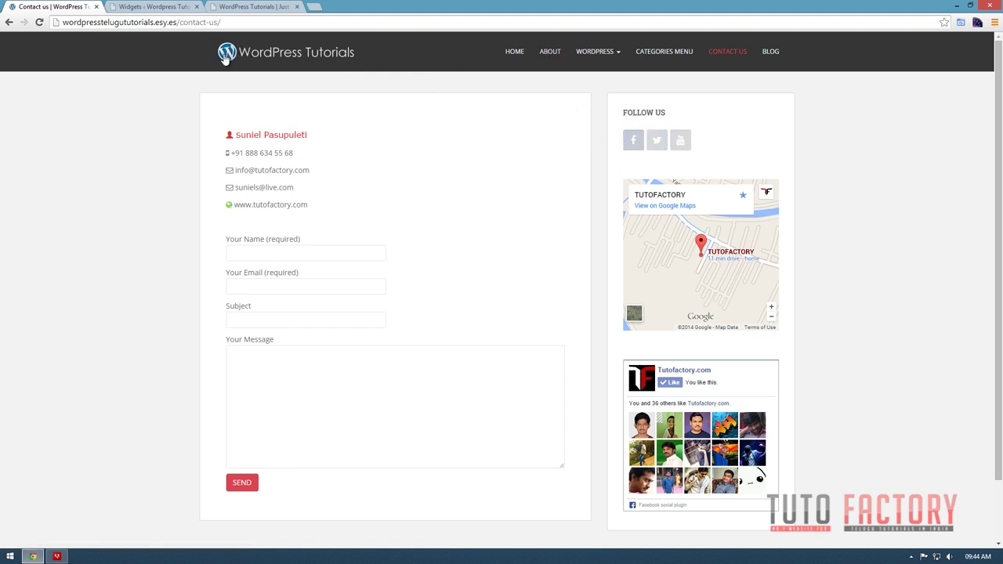
click(155, 7)
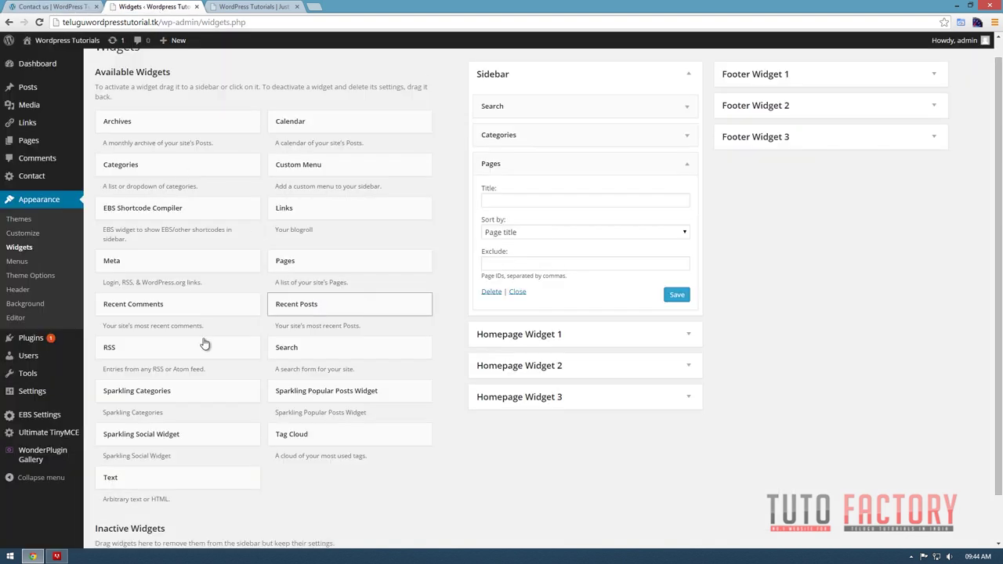
Place the Sparkling Social Widget under Search and reload the live front page to verify.
drag(242, 441, 540, 138)
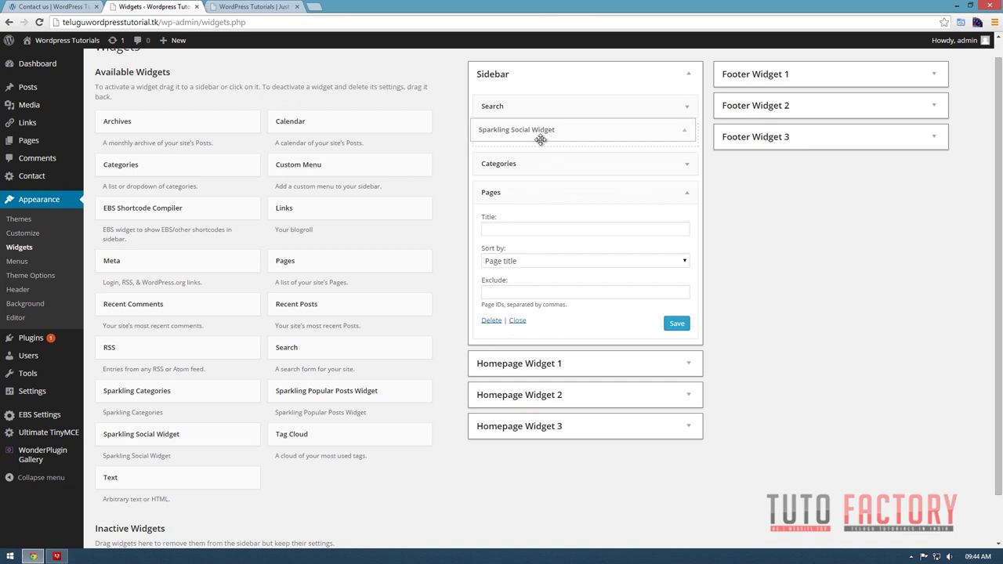
click(533, 193)
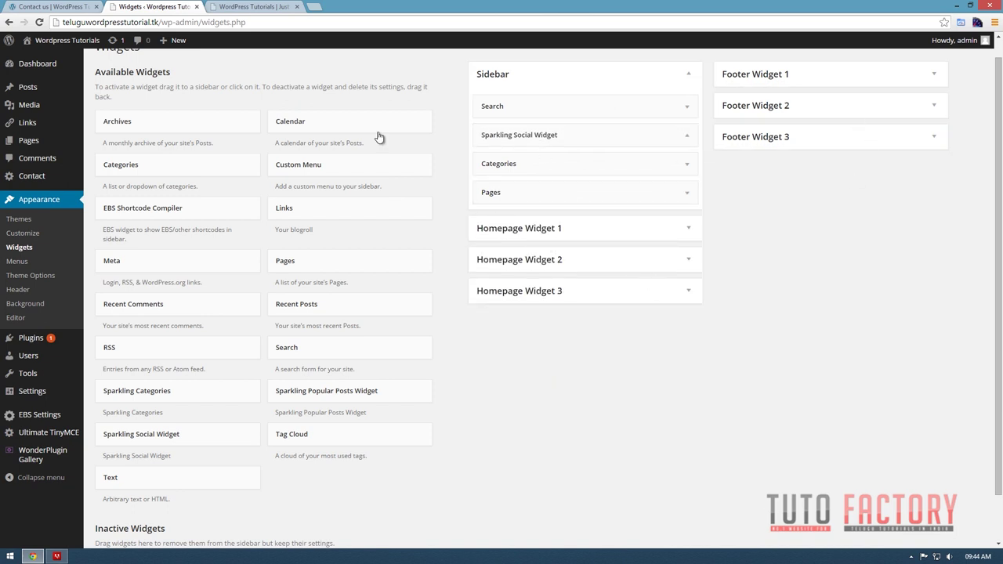
click(255, 7)
key(F5)
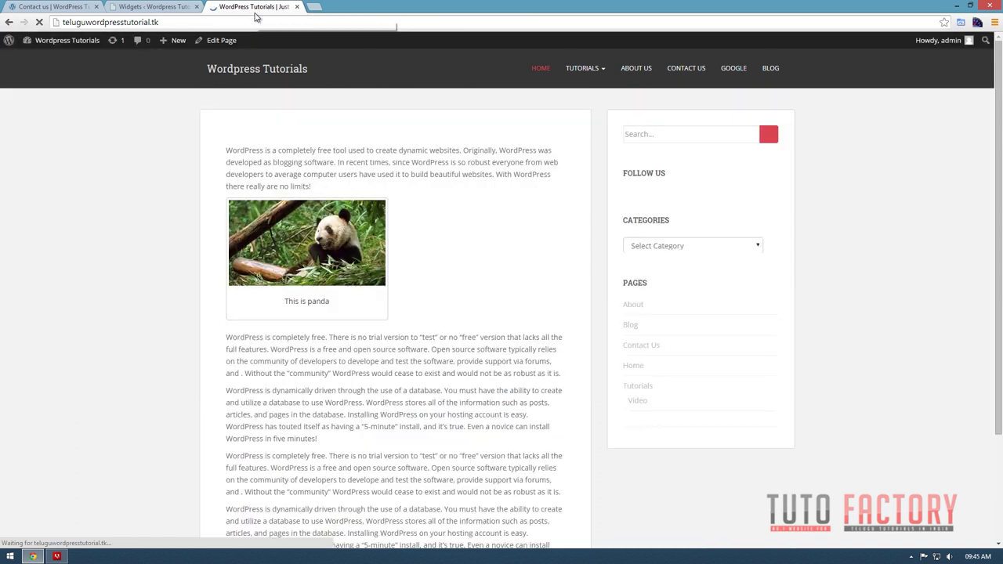
scroll(671, 332, down, 3)
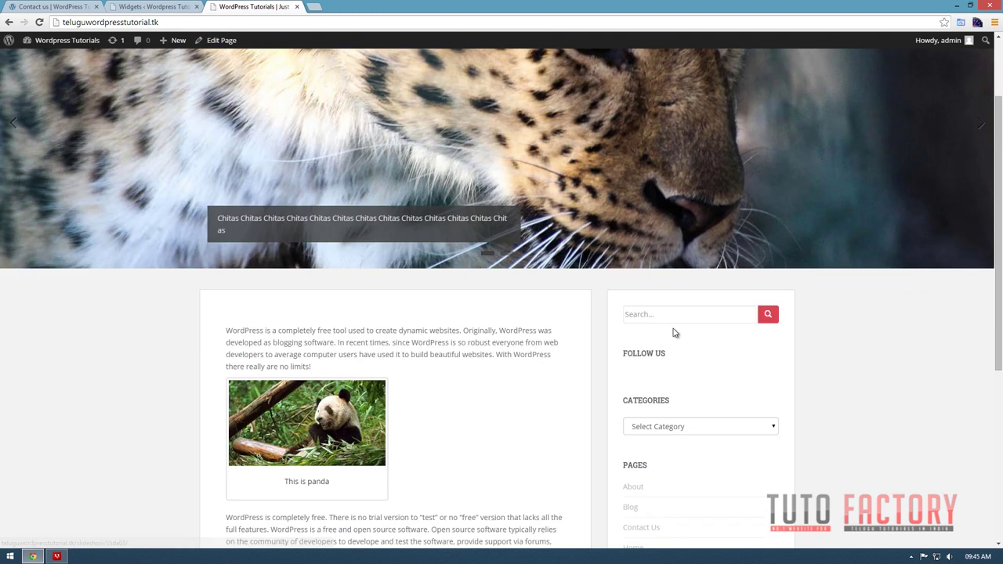
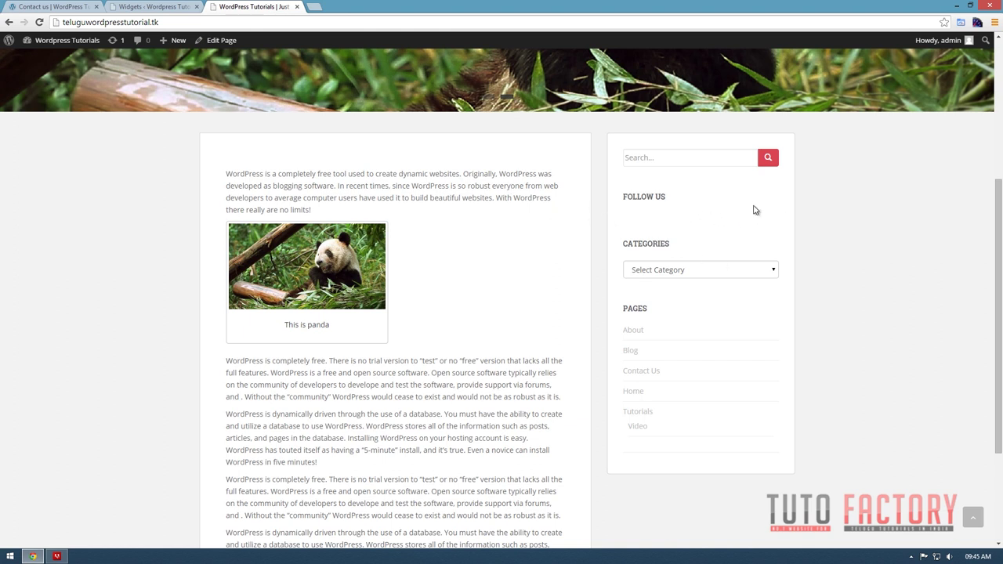
click(152, 7)
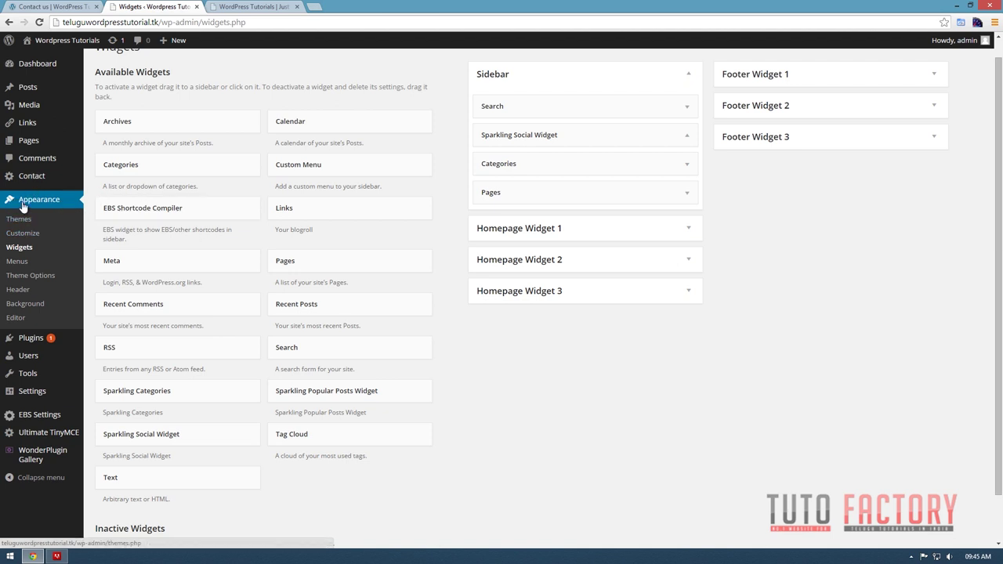
click(42, 277)
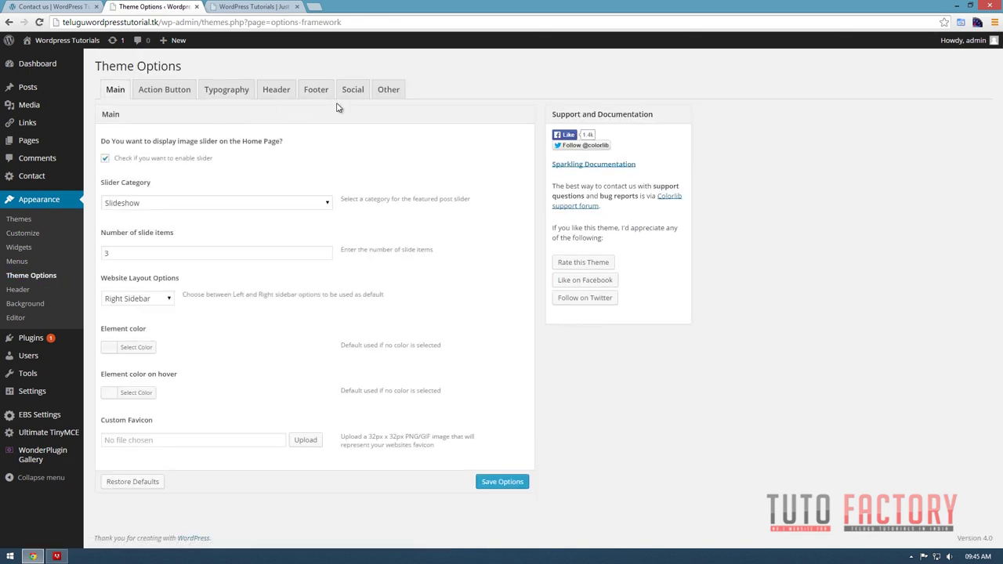
click(351, 90)
scroll(288, 293, down, 2)
click(156, 167)
text(http://face)
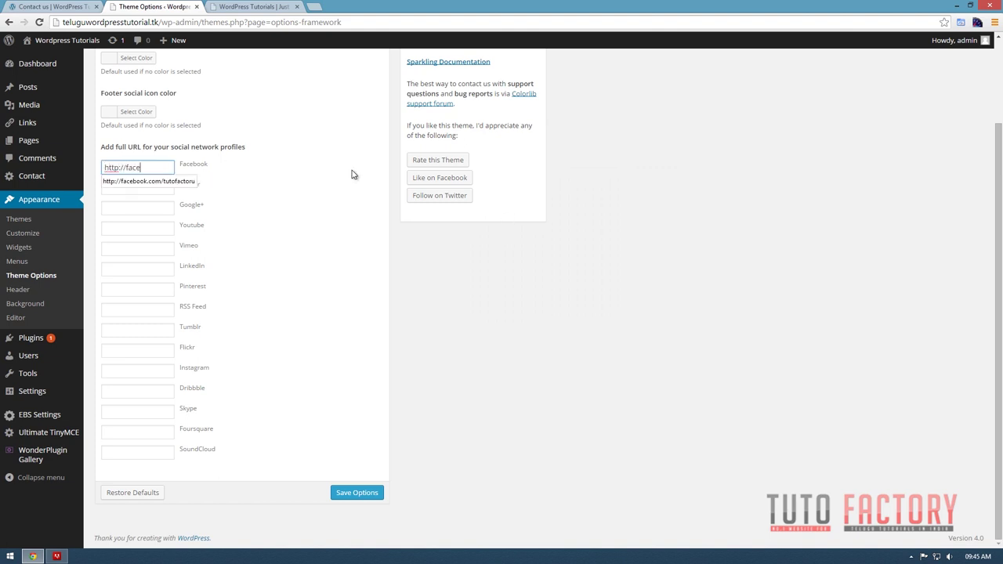
text(book.com/tut)
text(ofactor)
text(u)
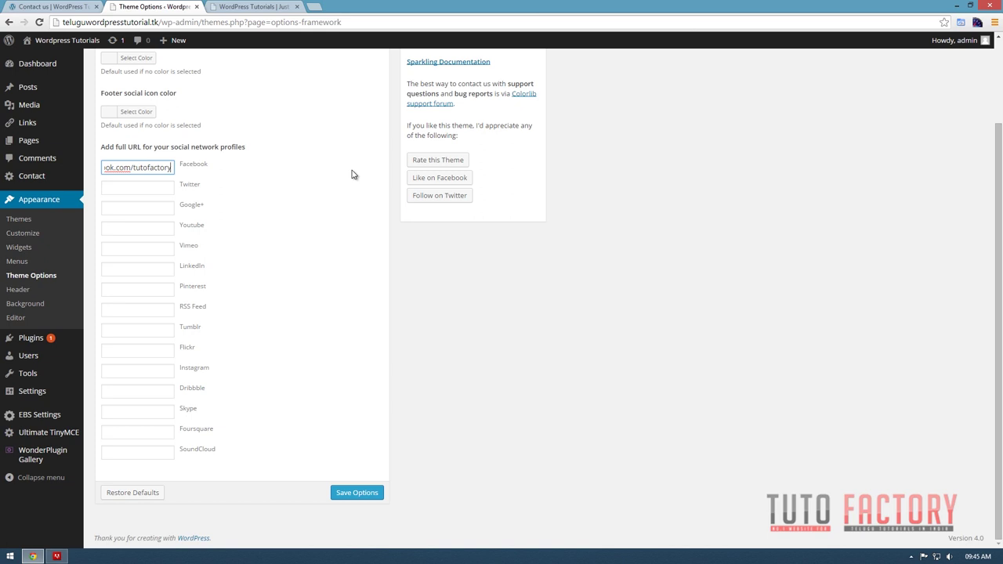
click(139, 189)
text(h)
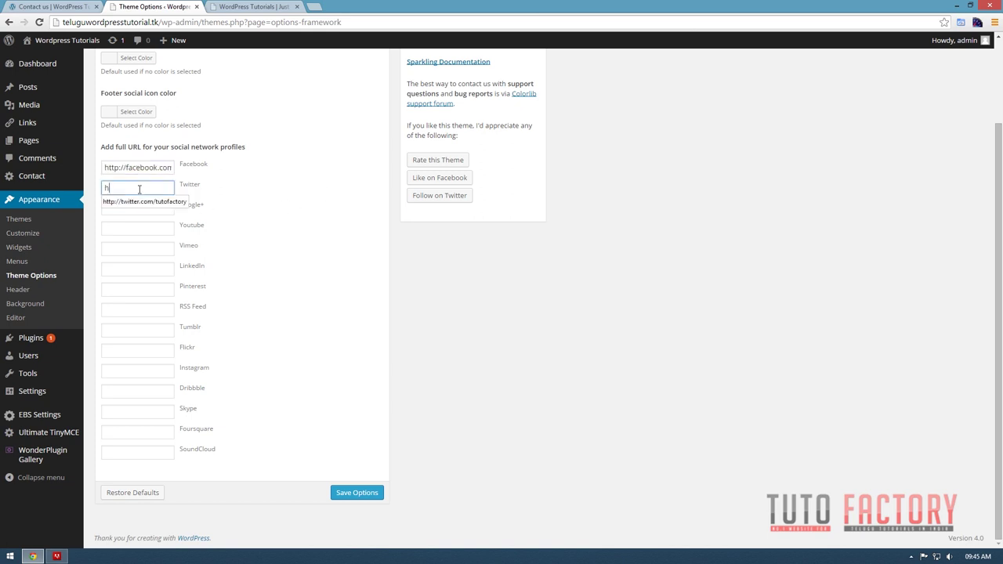
text(ttps://)
In a new tab, open the Tutofactory.com Facebook page and select its web address.
click(314, 7)
text(htt)
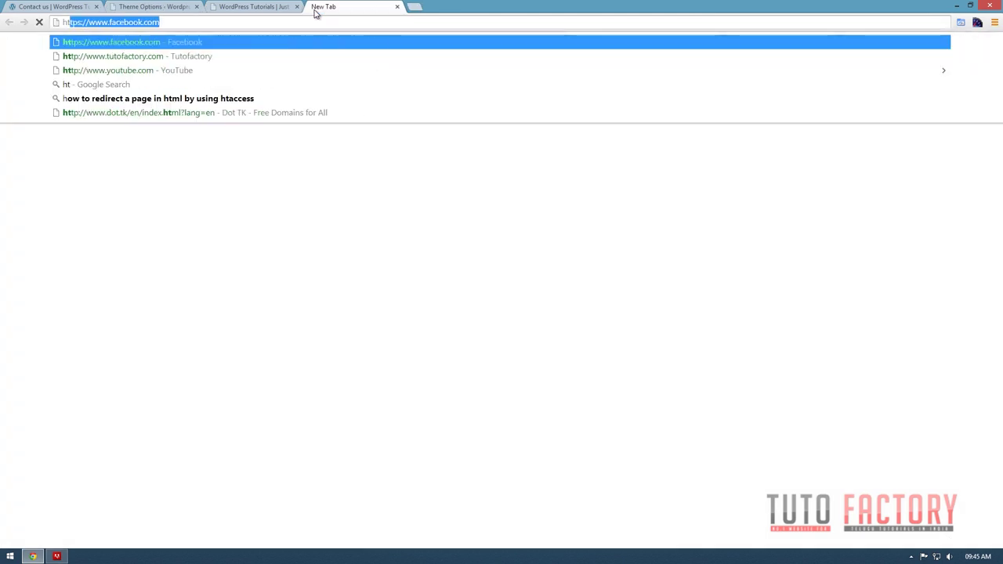
key(Return)
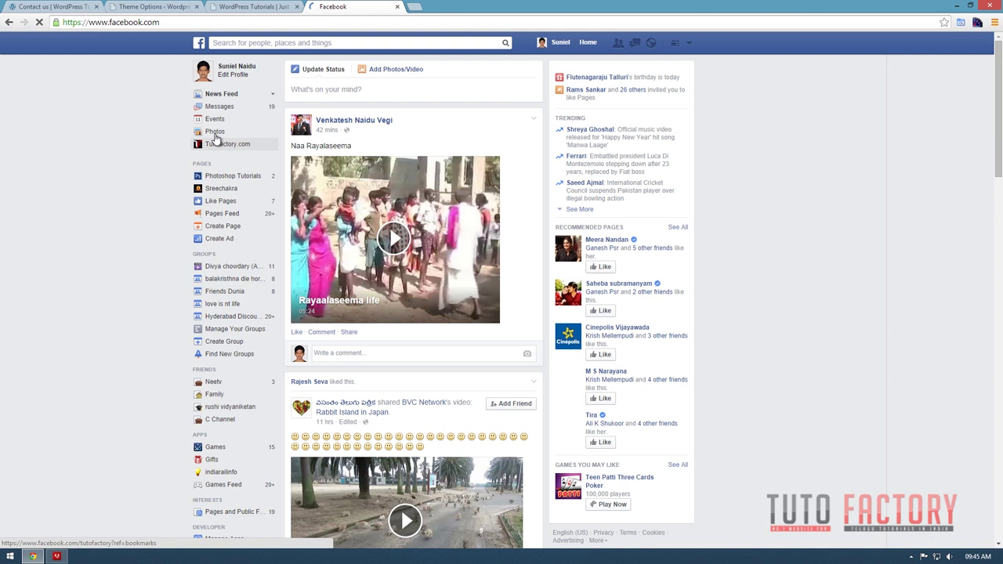
click(216, 143)
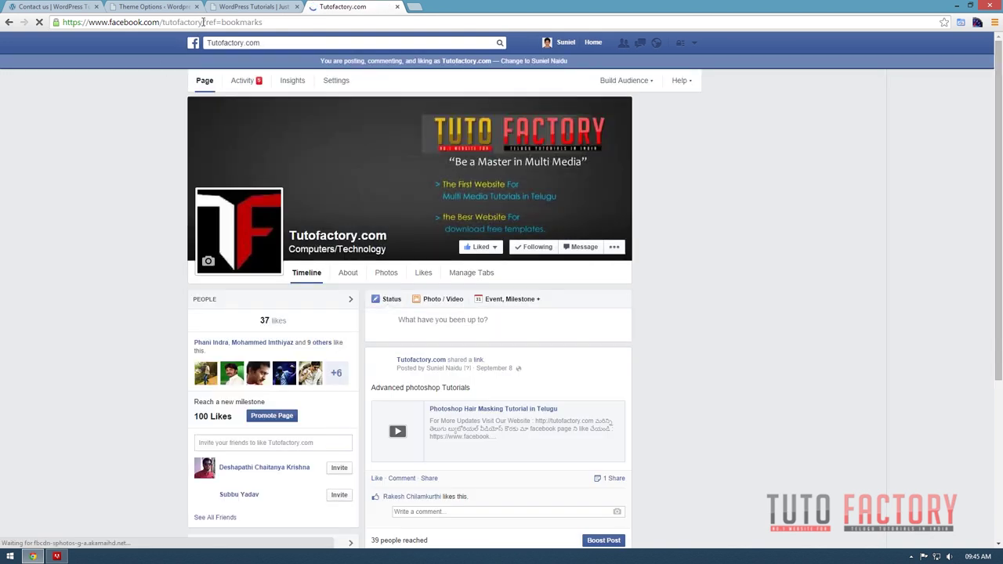
drag(202, 22, 101, 22)
drag(38, 21, 10, 21)
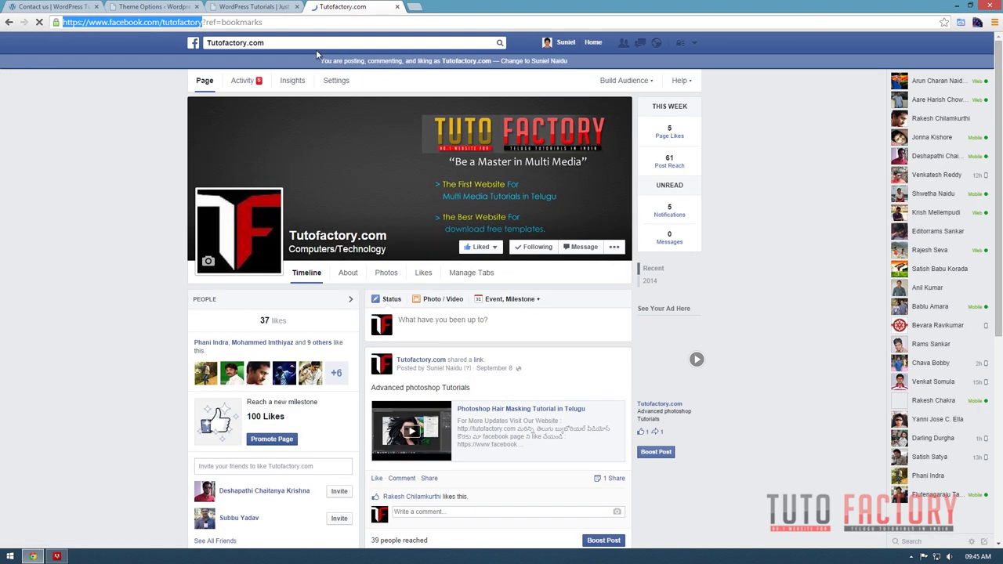
Fill the Twitter and YouTube fields with saved profile addresses, save the options, and switch to the site.
click(156, 7)
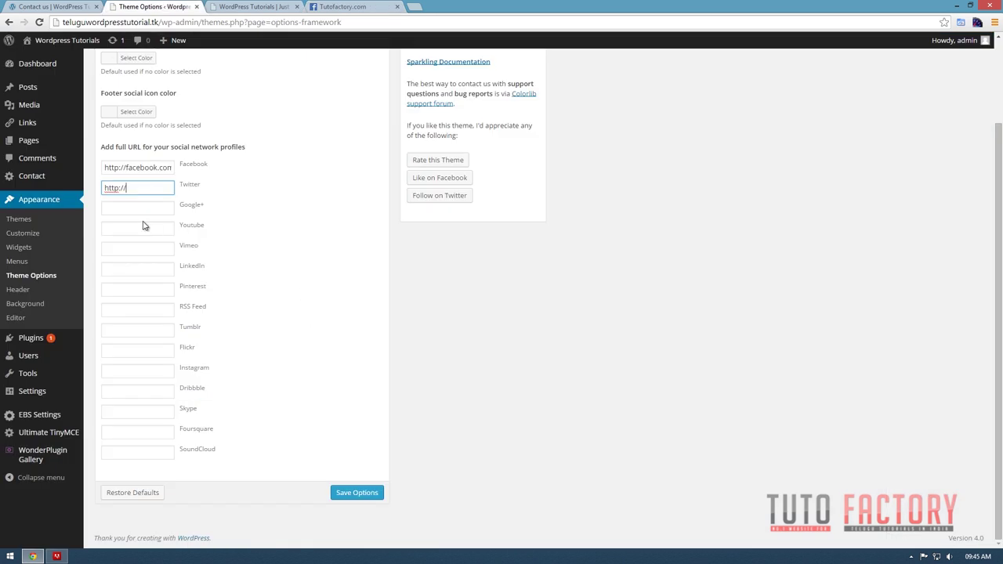
click(157, 186)
click(160, 202)
click(123, 233)
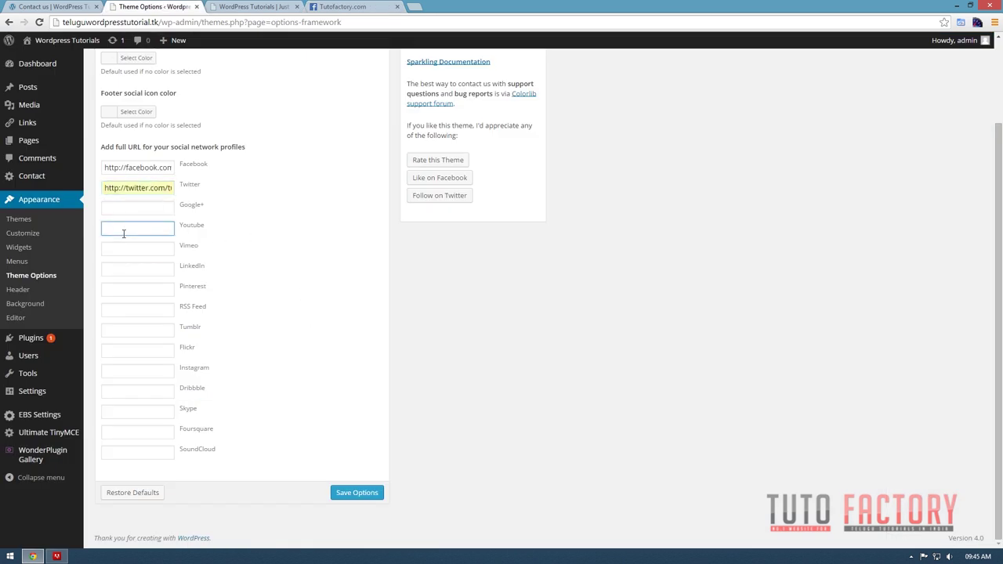
click(123, 233)
click(165, 243)
click(153, 229)
click(168, 247)
click(134, 275)
click(354, 493)
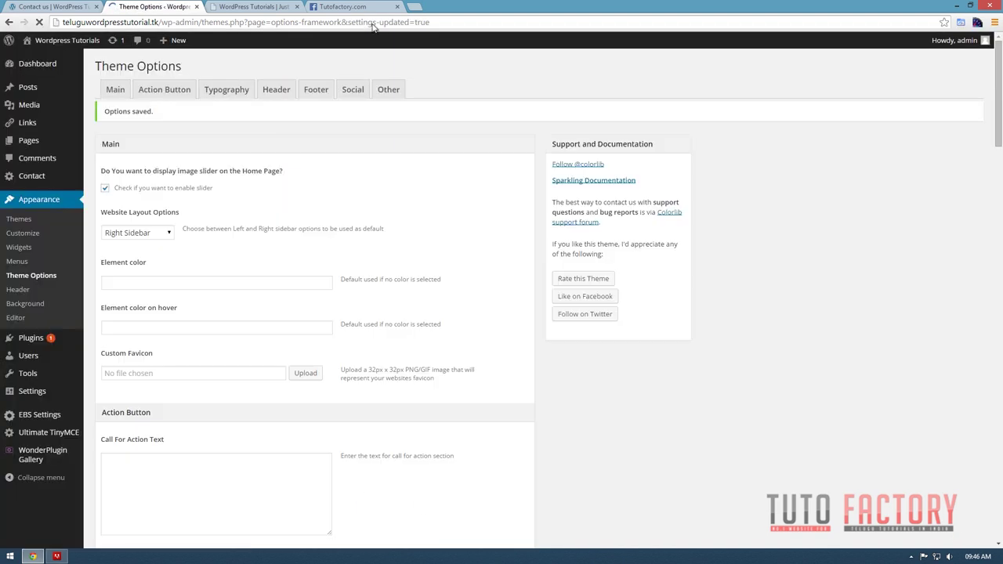
click(247, 4)
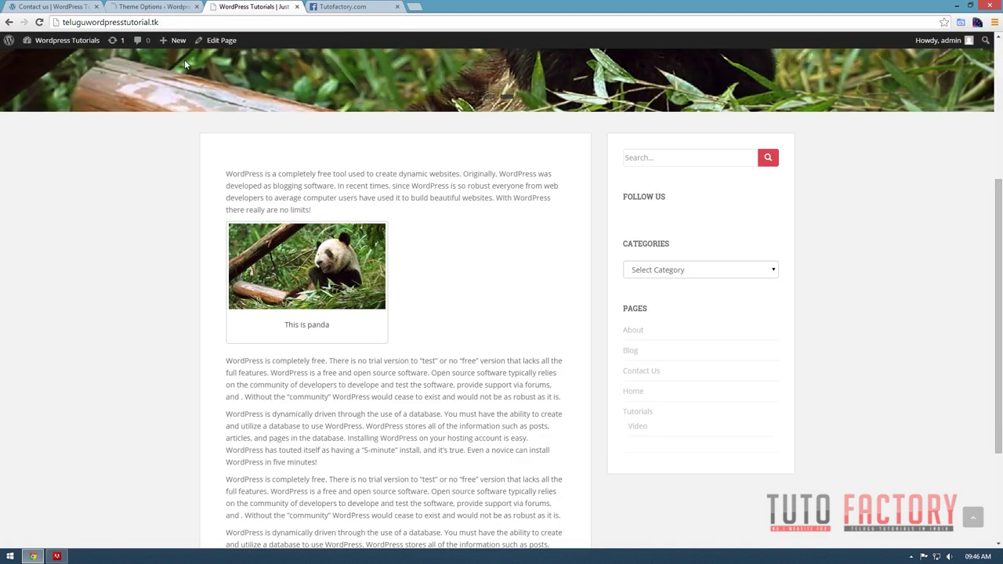
Reload the site, check the Follow Us and footer social icons, then go back to Theme Options.
click(40, 23)
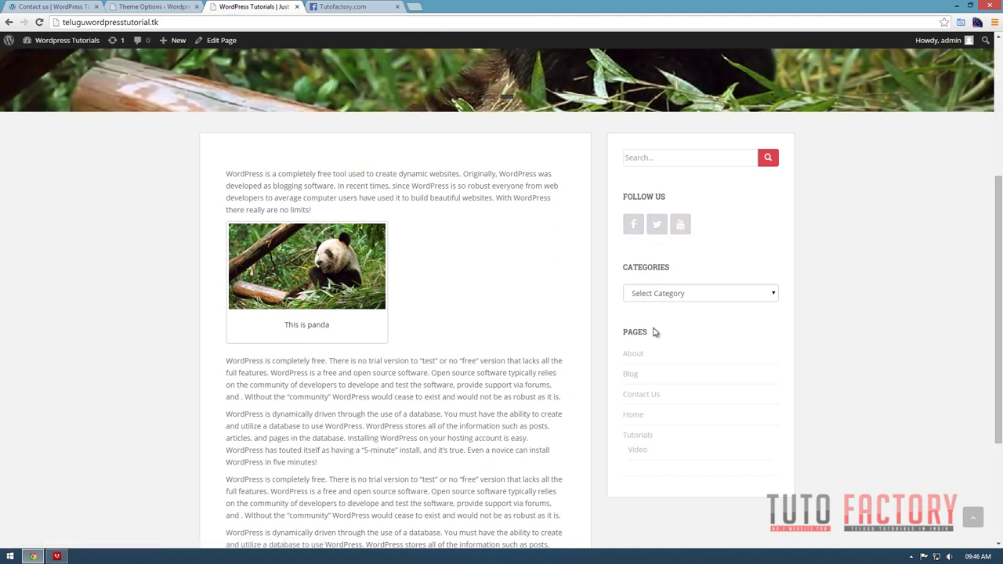
scroll(490, 428, down, 1)
scroll(490, 428, down, 3)
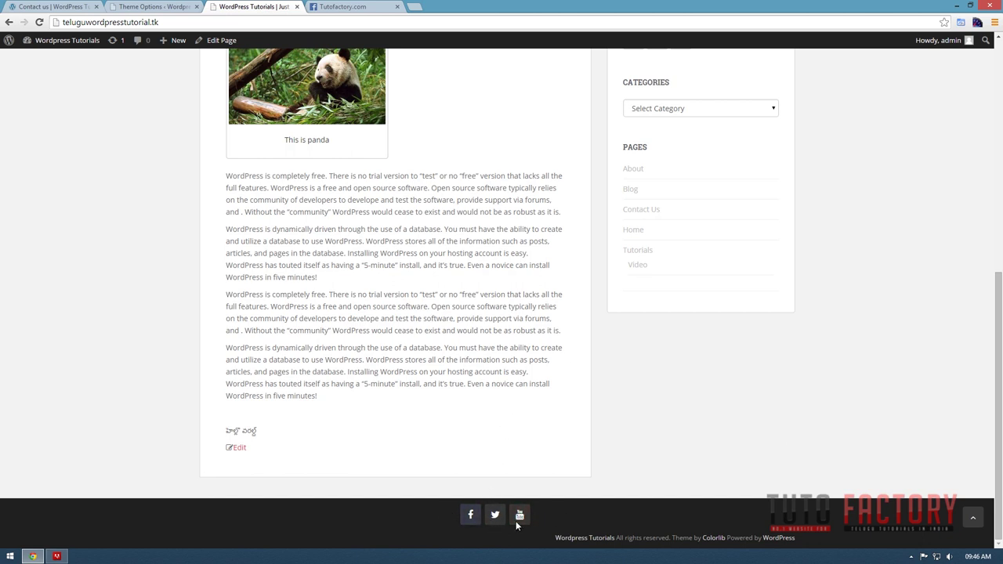
key(F5)
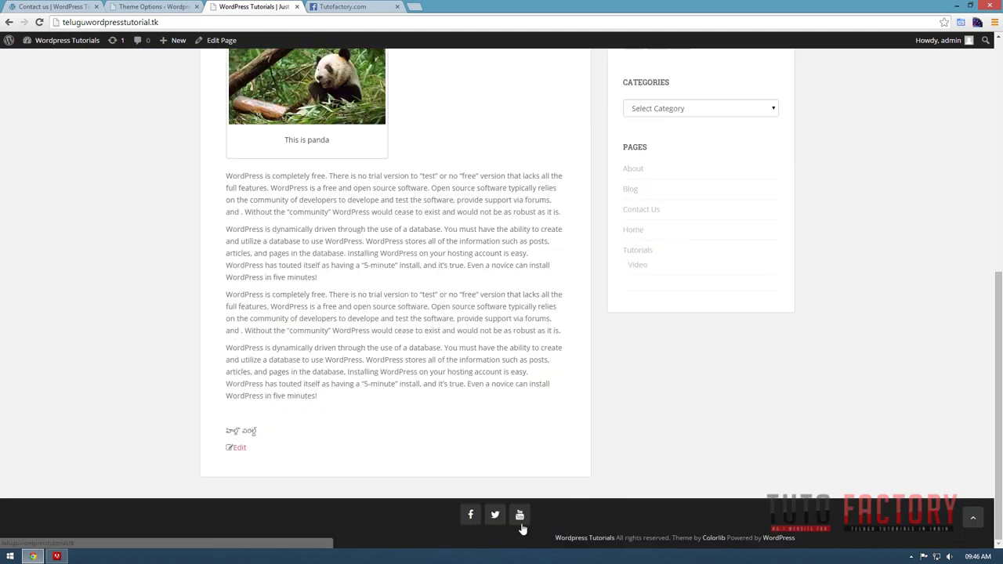
scroll(742, 432, up, 15)
scroll(692, 382, down, 3)
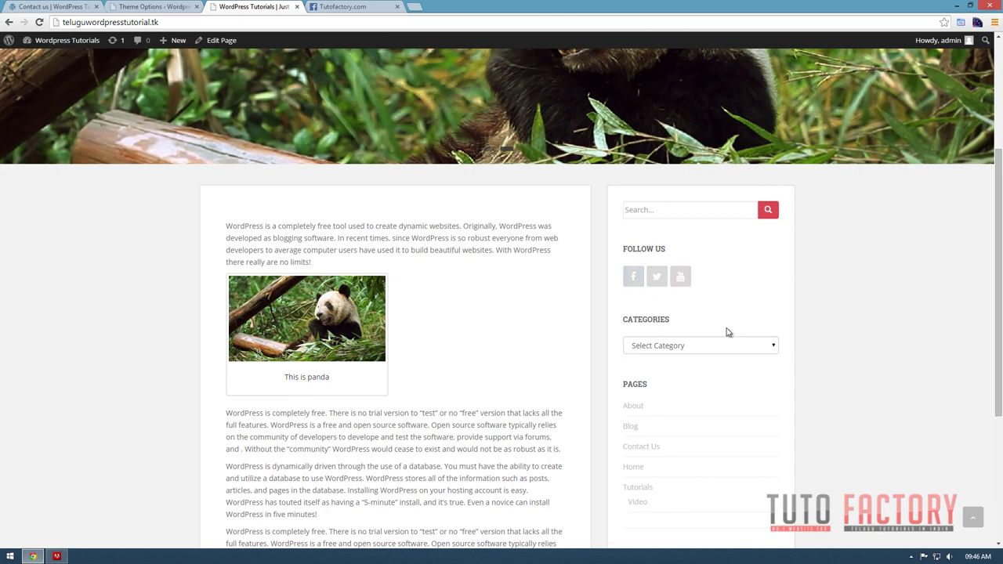
scroll(727, 332, down, 3)
scroll(725, 334, up, 4)
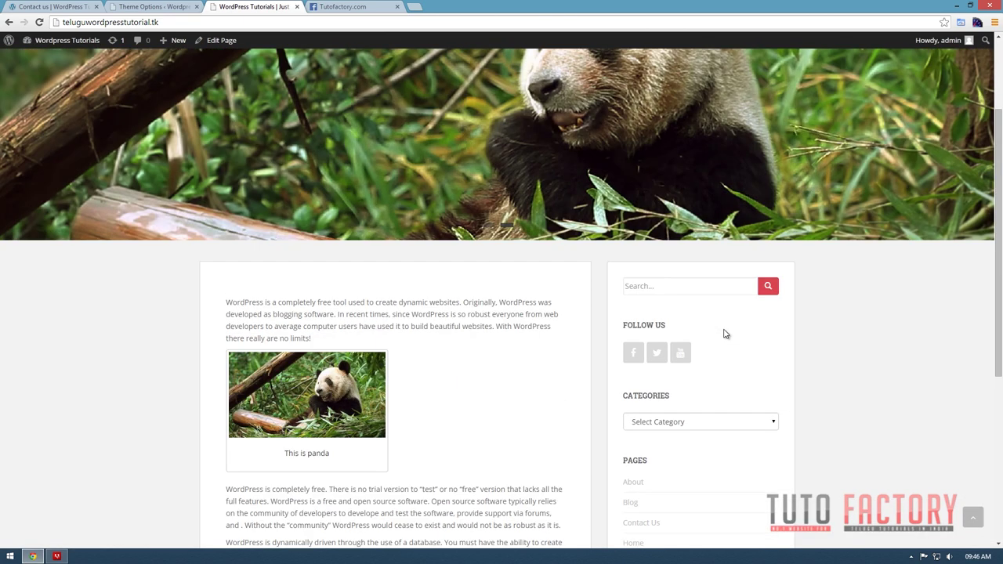
scroll(724, 334, down, 3)
scroll(683, 309, up, 1)
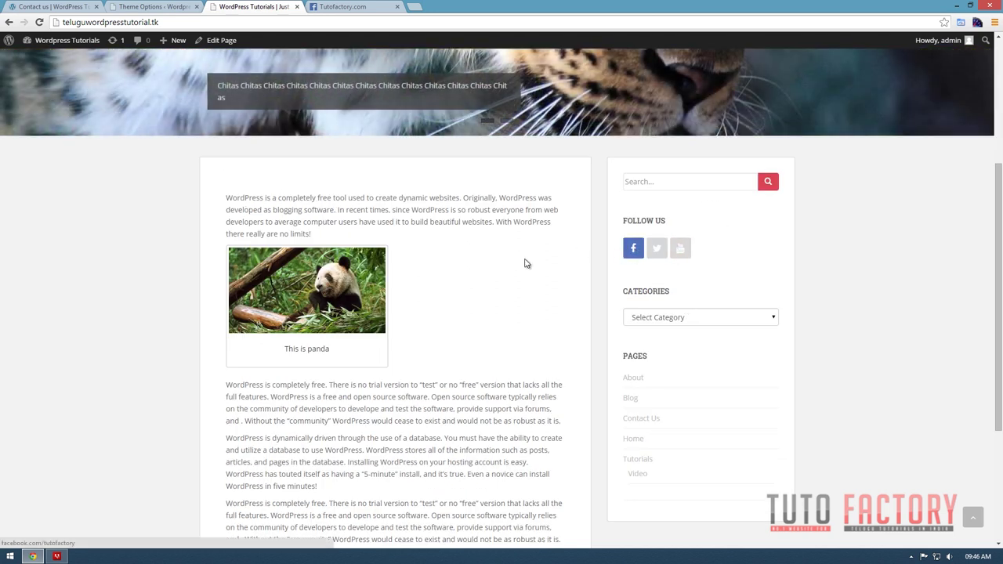
scroll(526, 265, up, 2)
scroll(526, 268, up, 1)
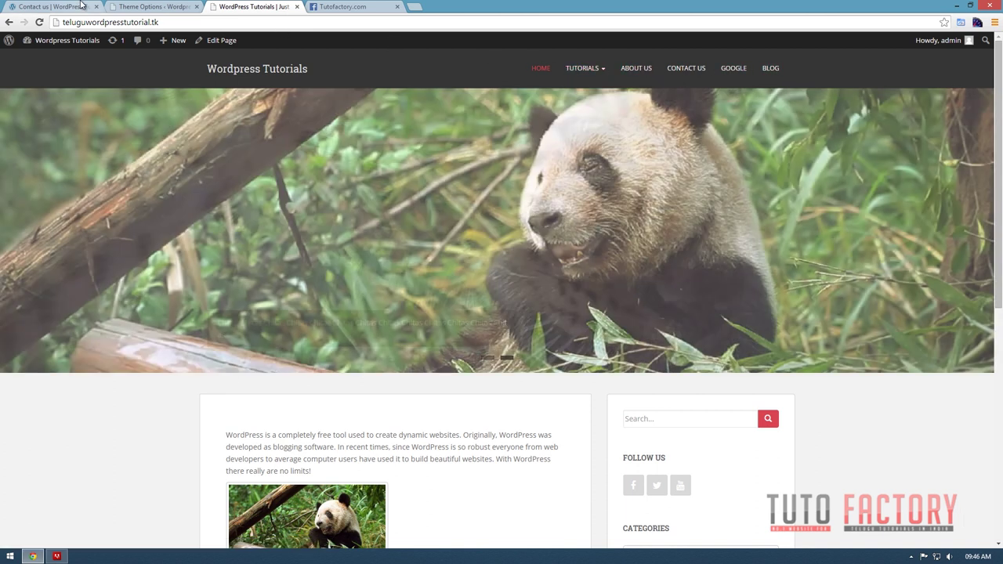
click(135, 6)
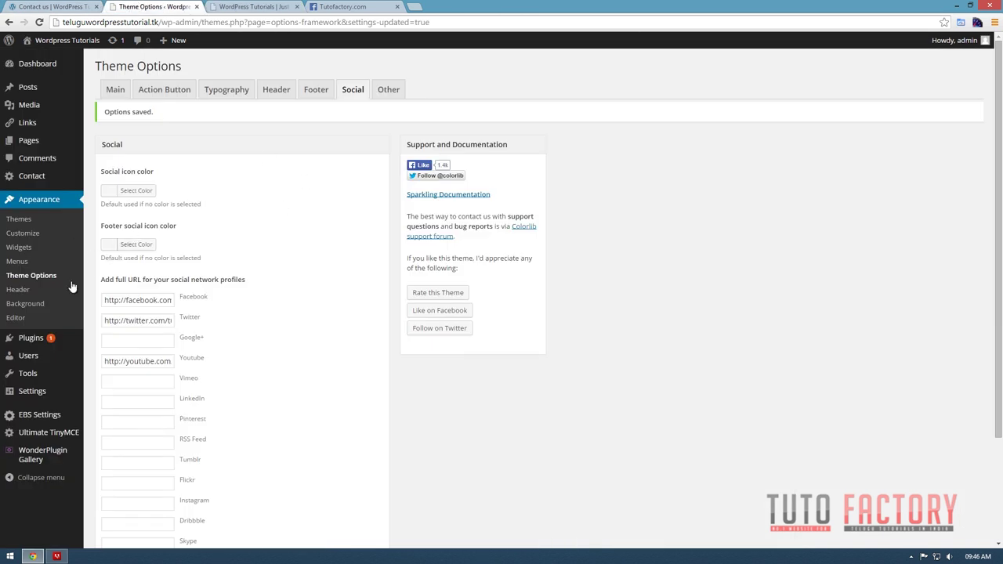
Search the installed plugins list for 'display widgets'.
click(23, 342)
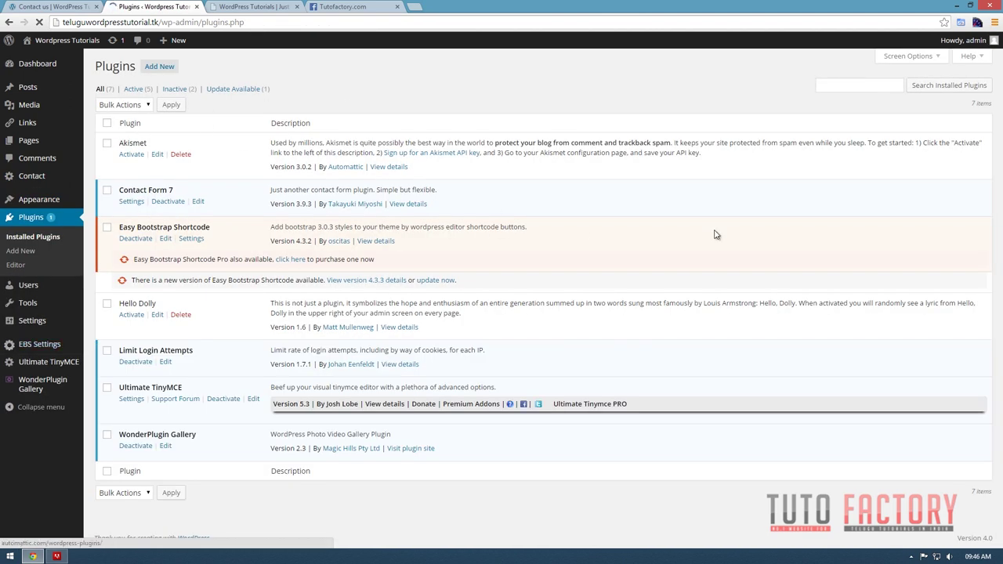
click(863, 90)
text(d)
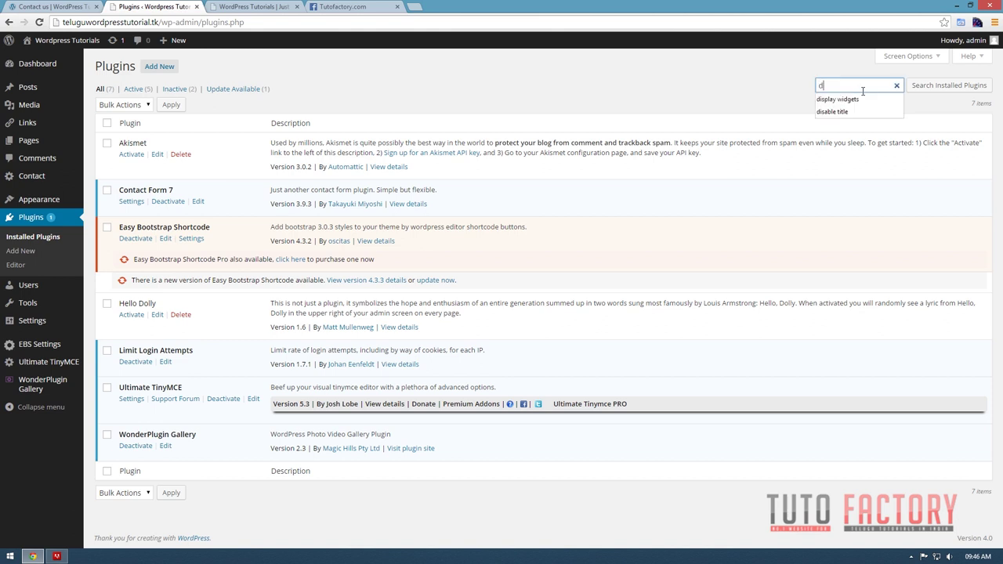
click(852, 99)
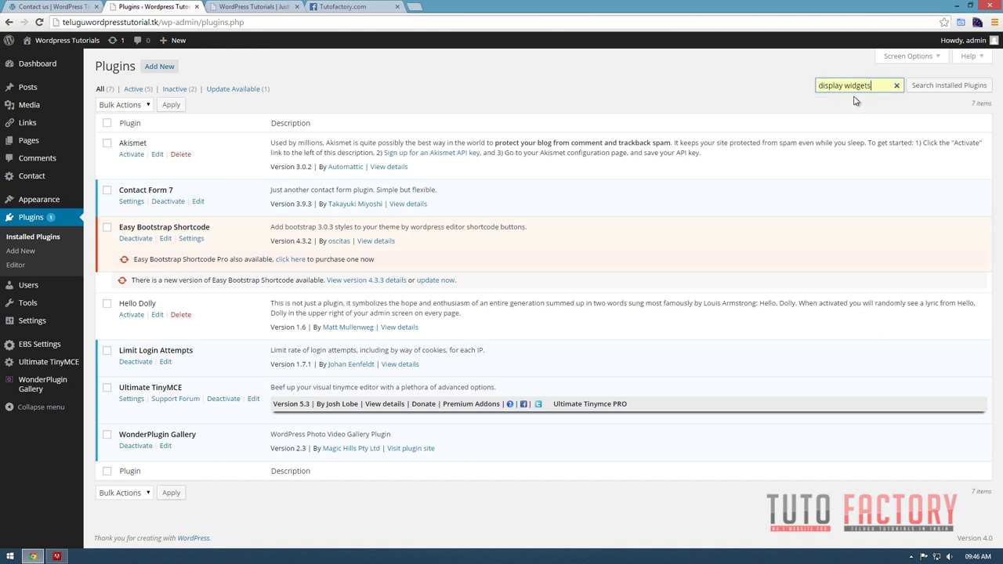
key(Return)
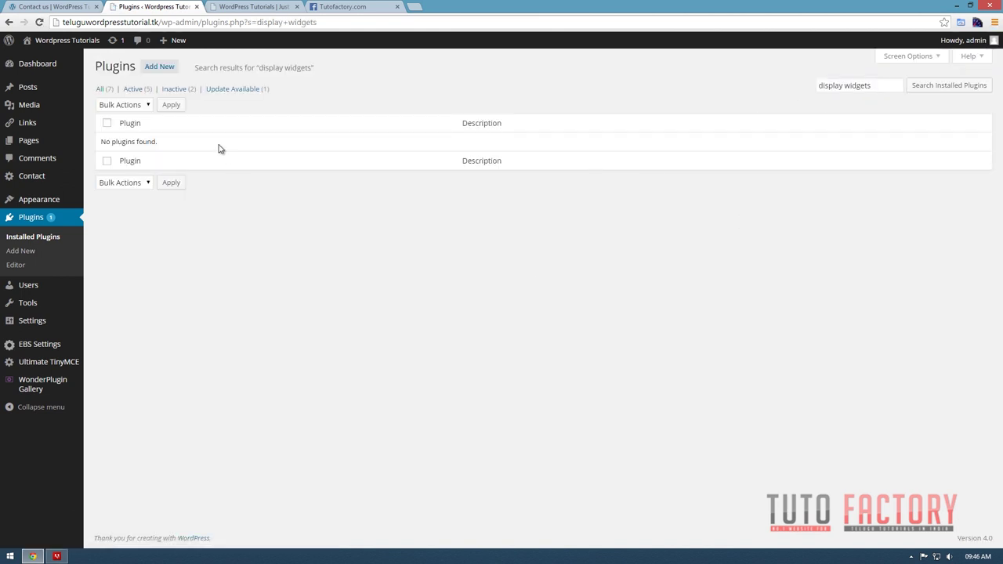
Find Display Widgets in the plugin directory, install it and activate it.
click(166, 67)
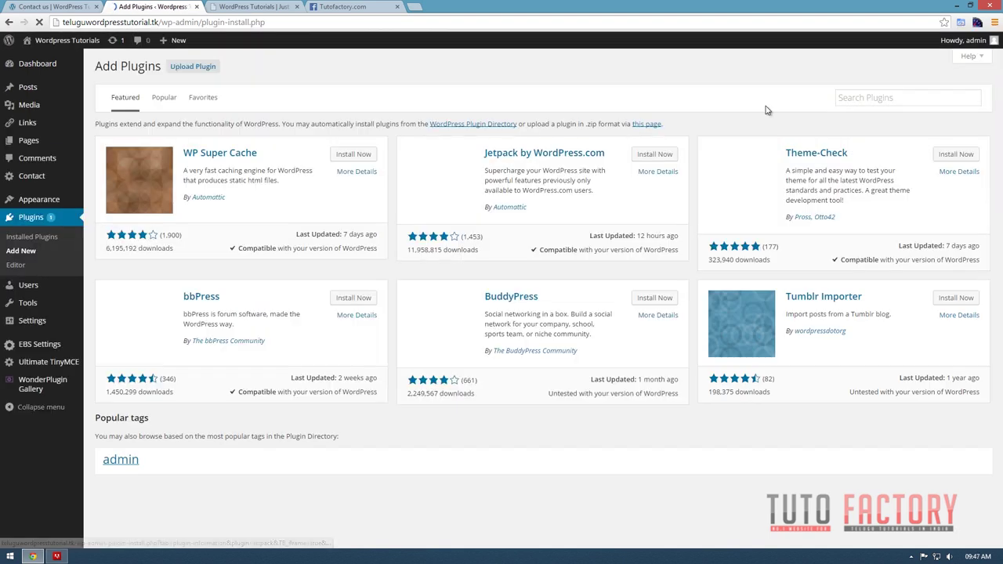
click(880, 98)
click(881, 98)
click(884, 120)
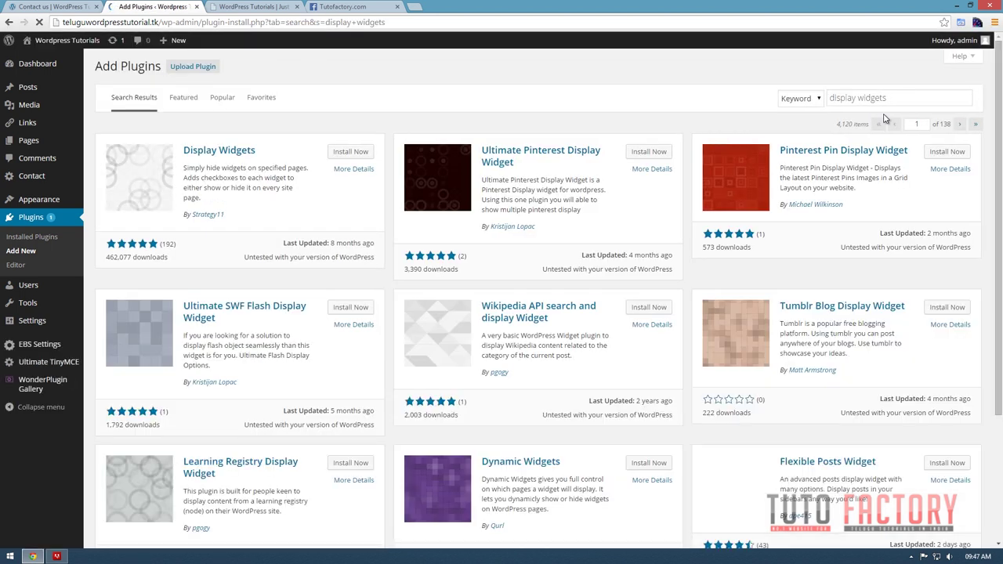
click(367, 156)
click(532, 87)
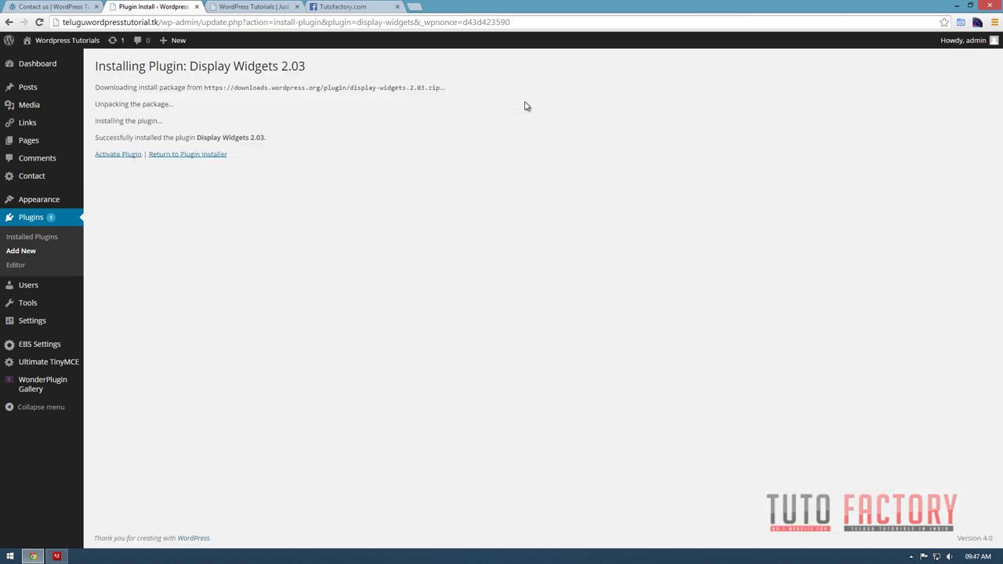
click(121, 154)
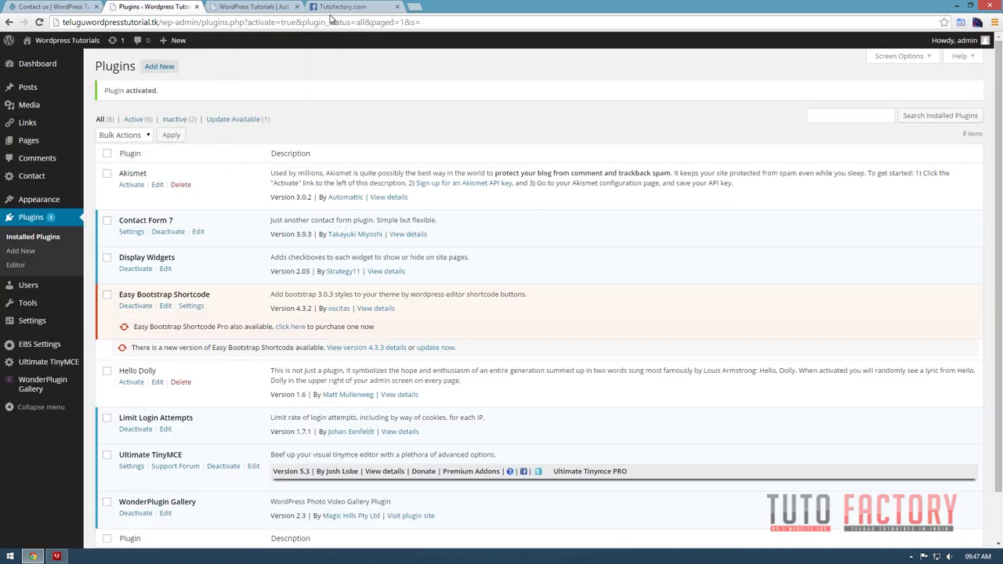
click(169, 67)
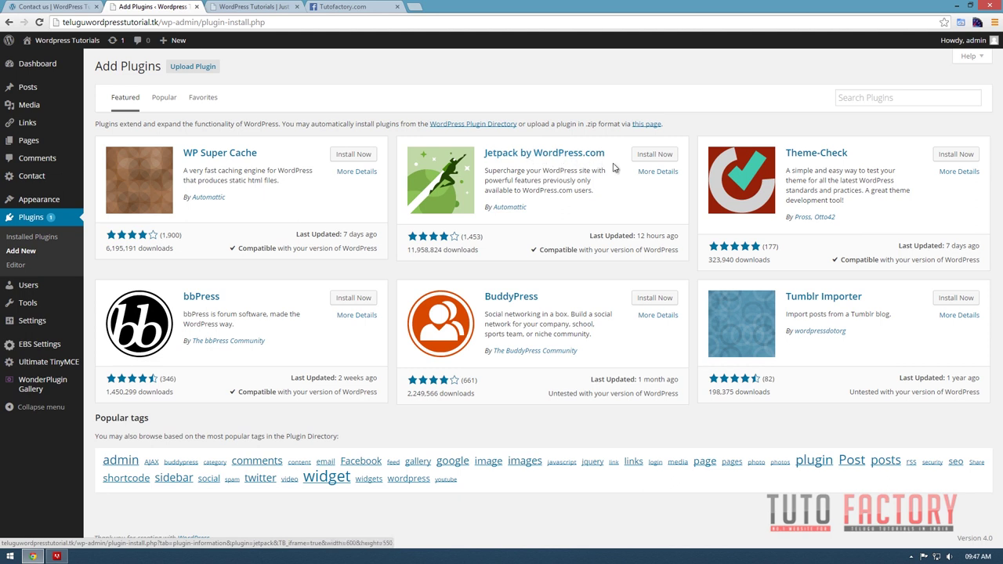
Install and activate Jetpack by WordPress.com, then open its welcome page.
click(664, 160)
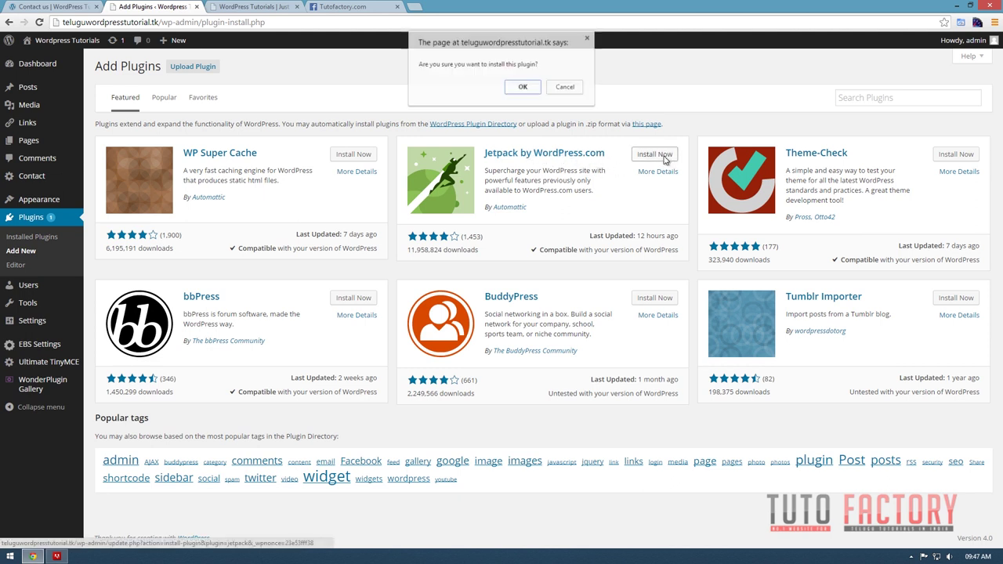
click(521, 88)
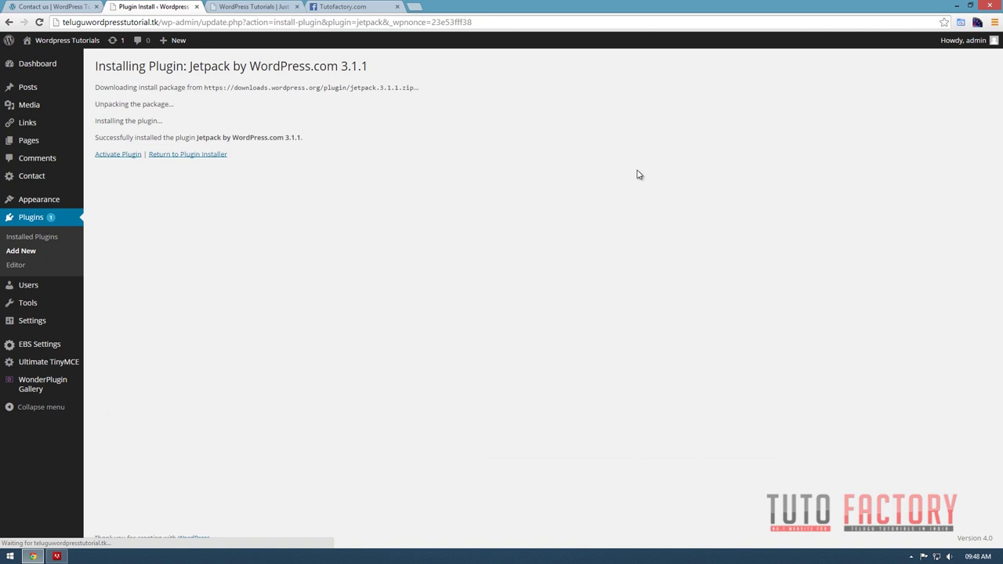
click(100, 155)
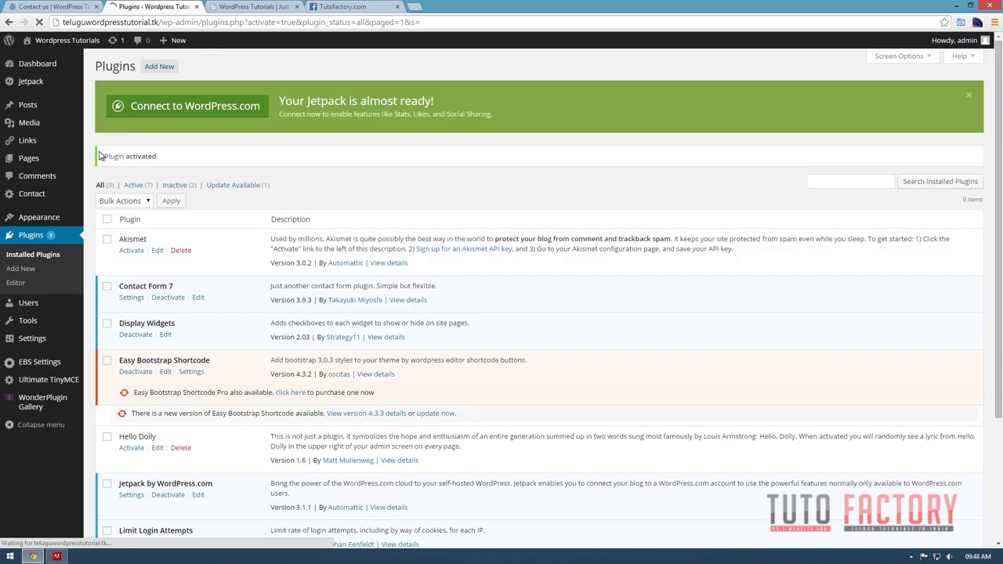
click(36, 87)
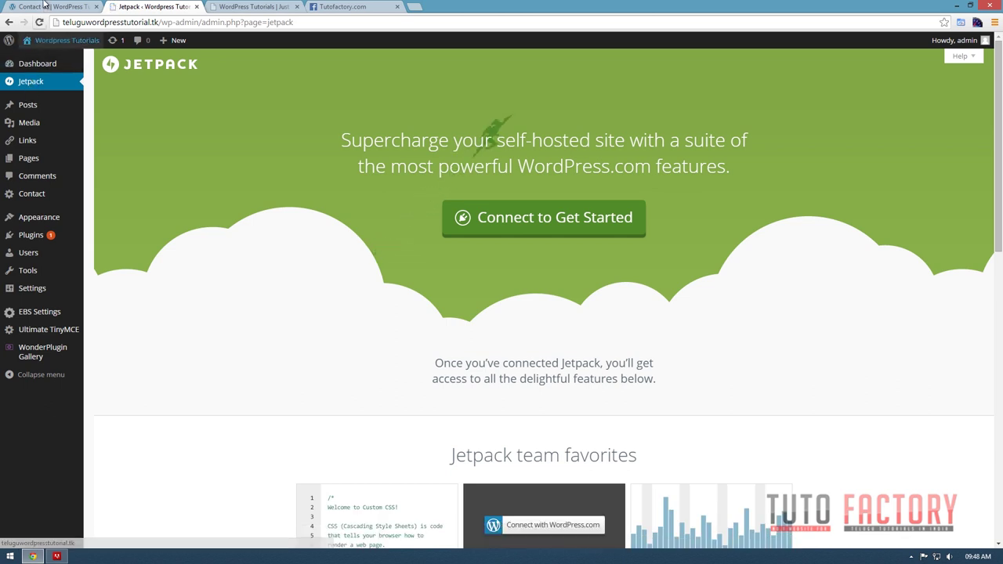
key(ctrl+shift+Tab)
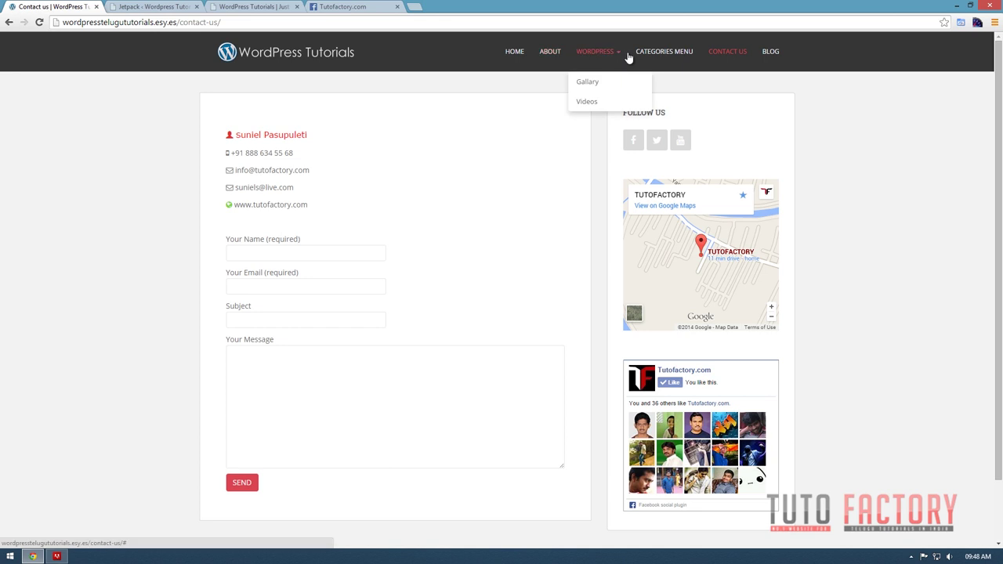
click(584, 83)
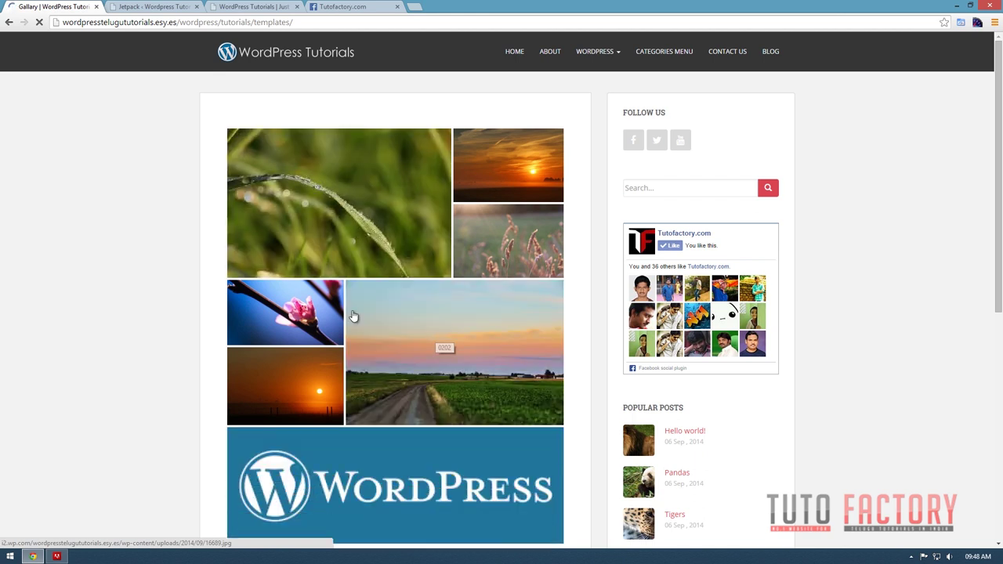
scroll(504, 514, down, 2)
scroll(505, 506, up, 2)
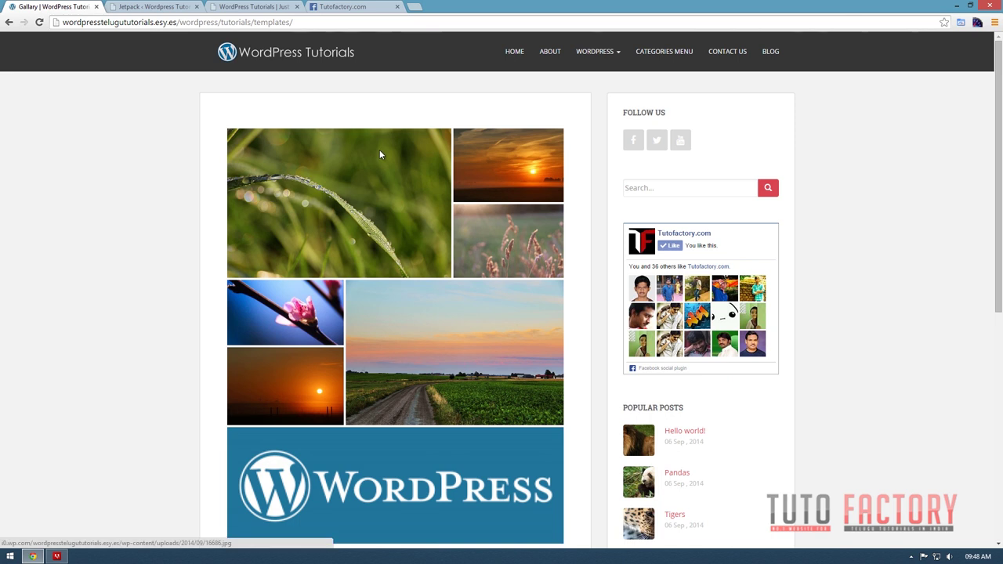
click(156, 7)
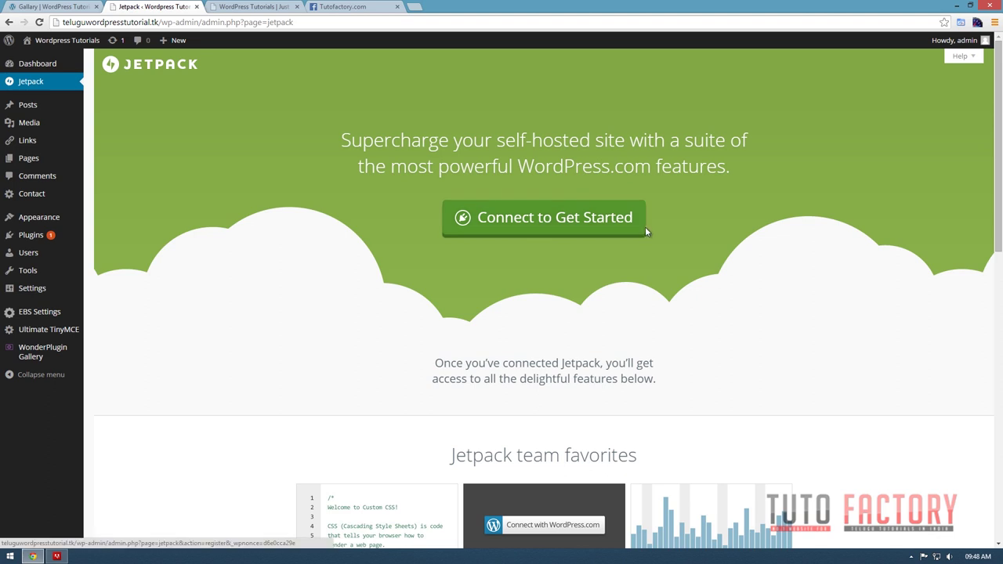
Connect Jetpack to WordPress.com by authorizing it with the account, then review the success message.
scroll(619, 264, down, 2)
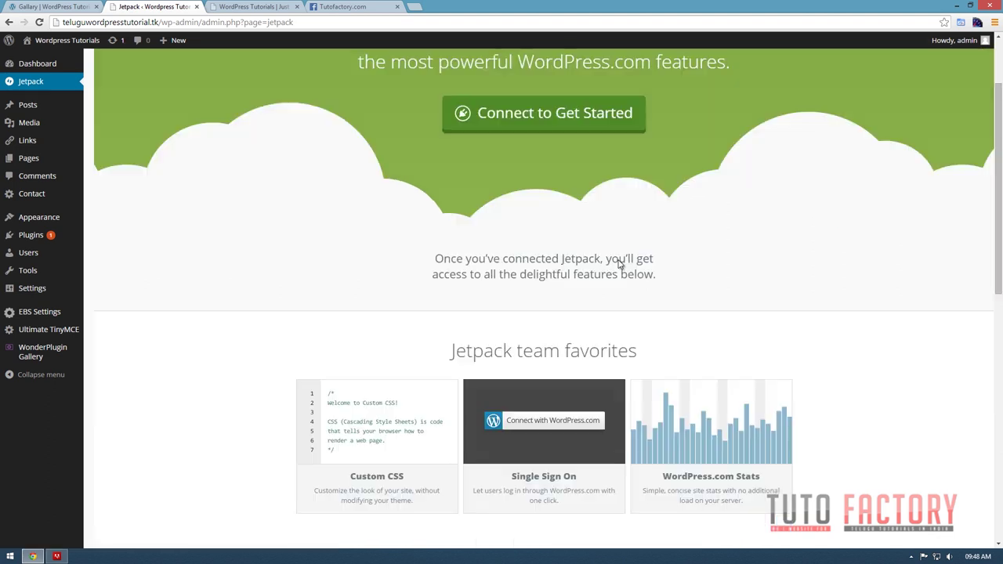
scroll(619, 264, down, 1)
scroll(623, 269, up, 2)
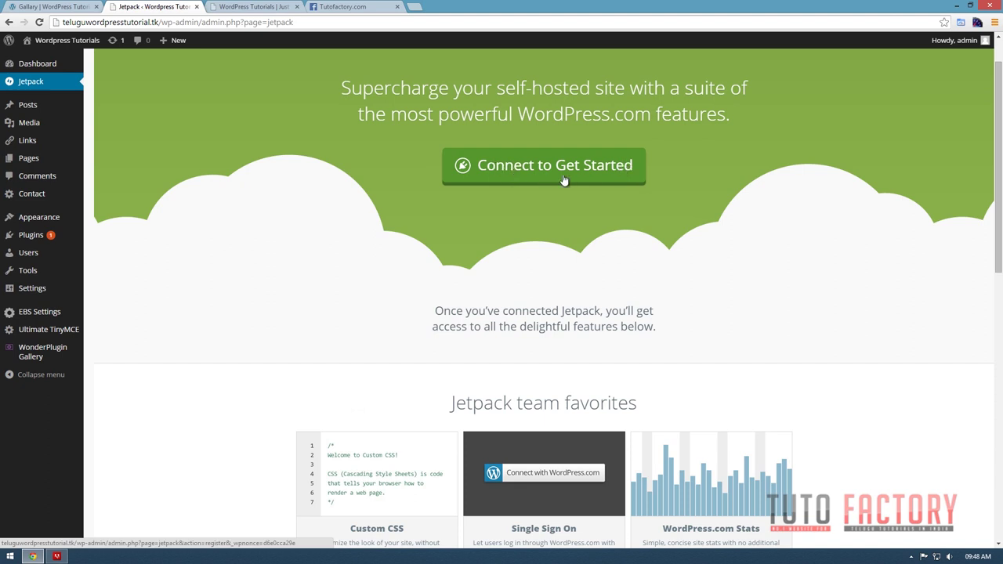
click(521, 180)
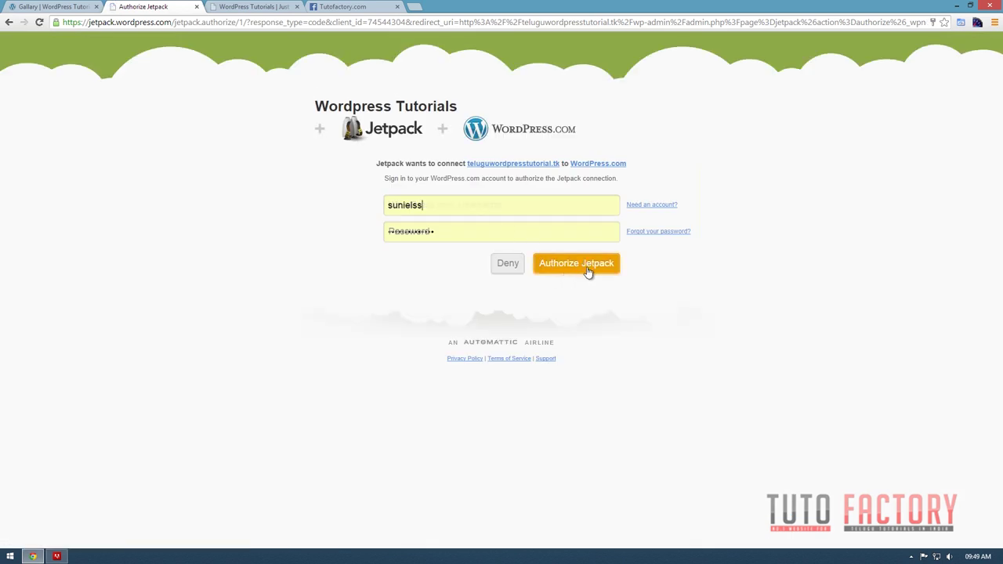
click(588, 266)
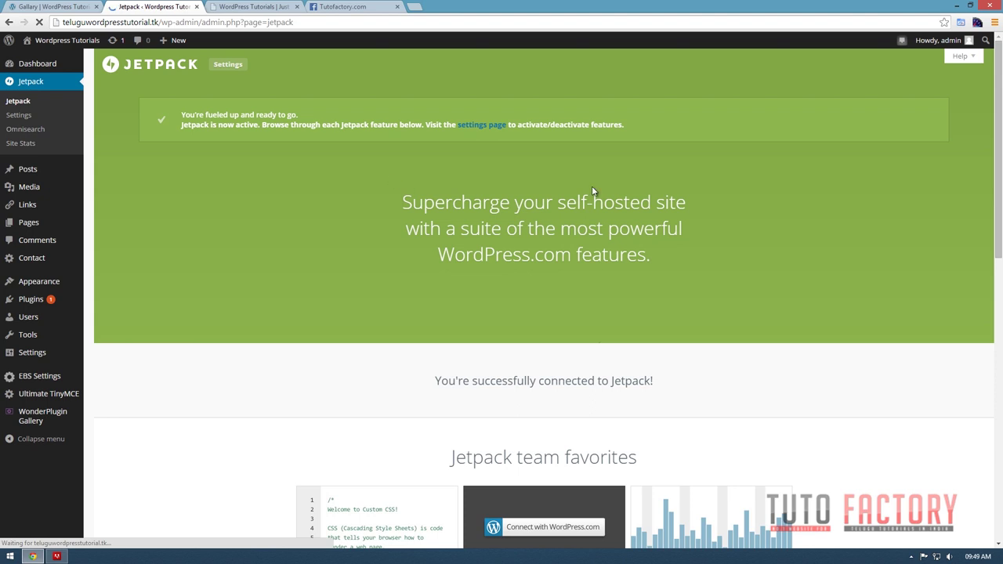
scroll(592, 186, down, 1)
scroll(594, 191, down, 8)
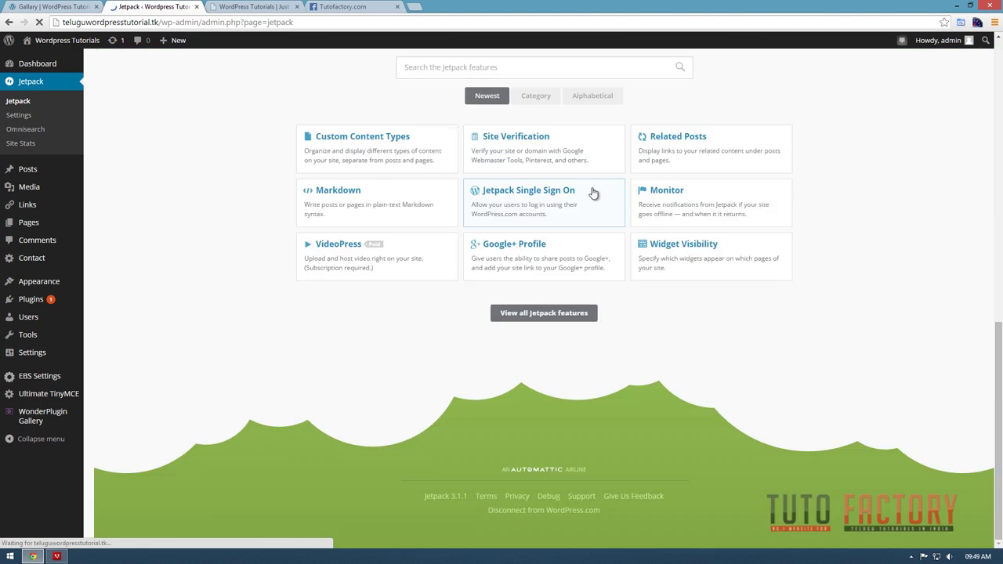
scroll(593, 191, up, 1)
scroll(577, 188, up, 4)
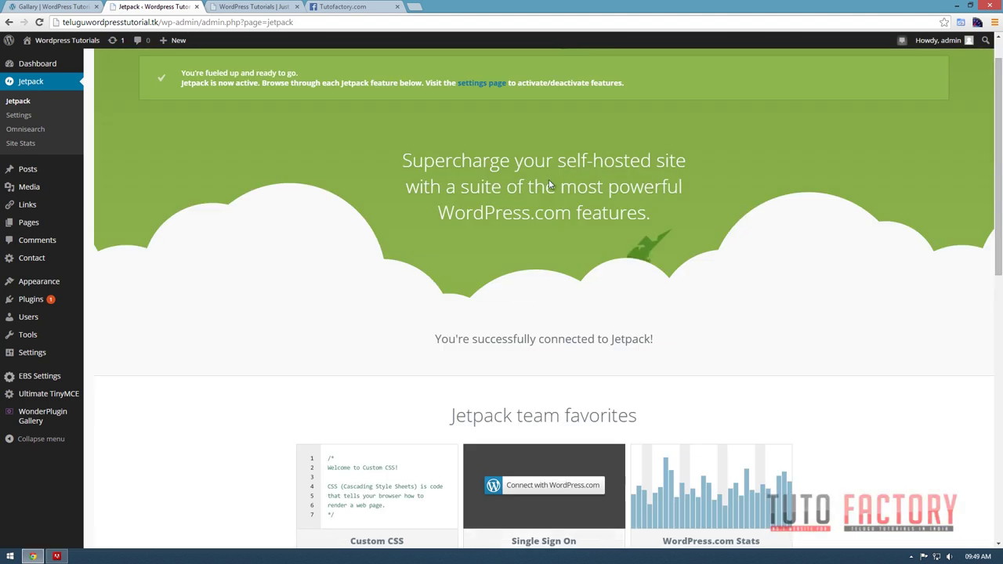
Select all modules in Jetpack Settings, bulk-activate them, and scroll the list to confirm.
click(14, 116)
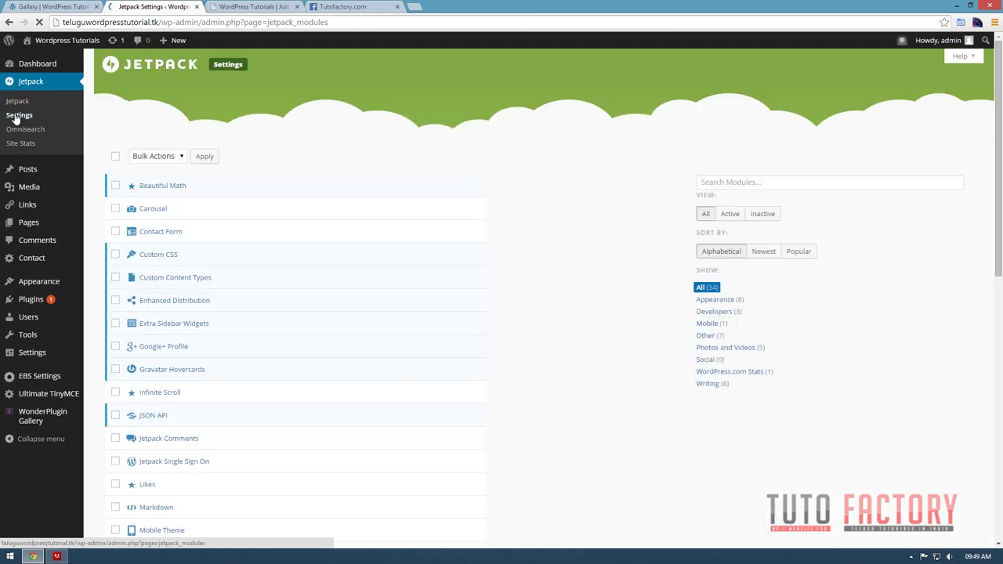
click(115, 156)
click(156, 156)
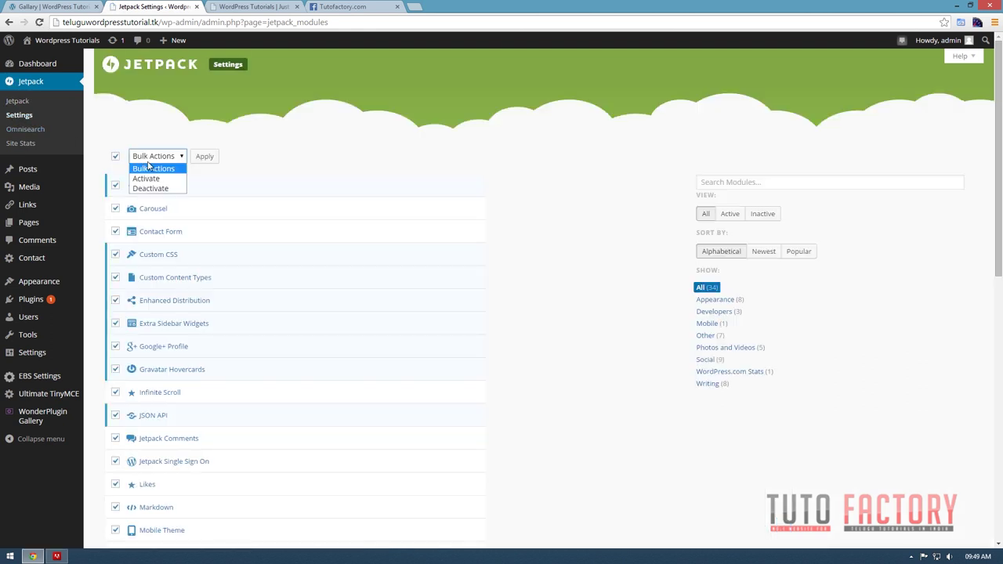
click(149, 178)
click(210, 157)
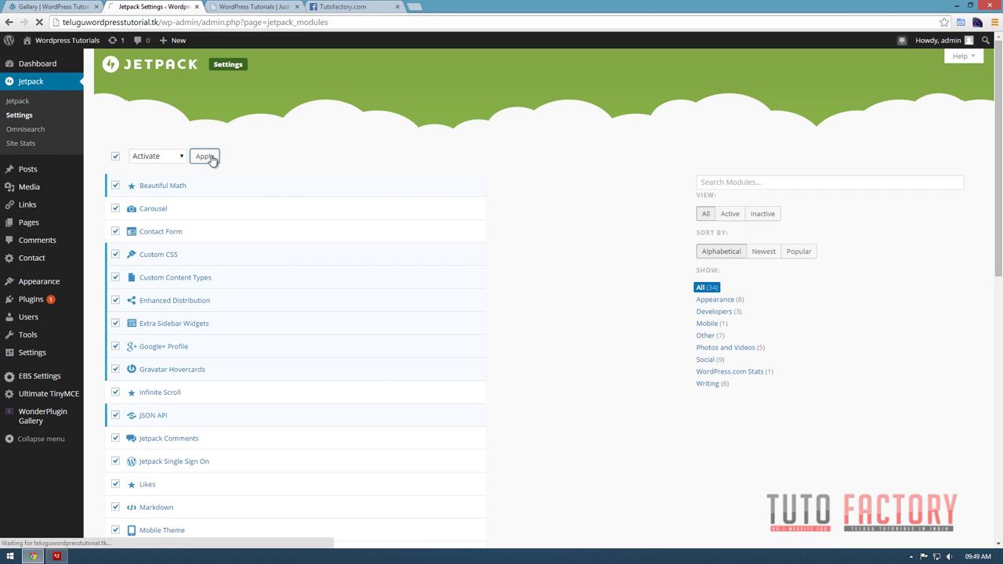
scroll(403, 416, down, 7)
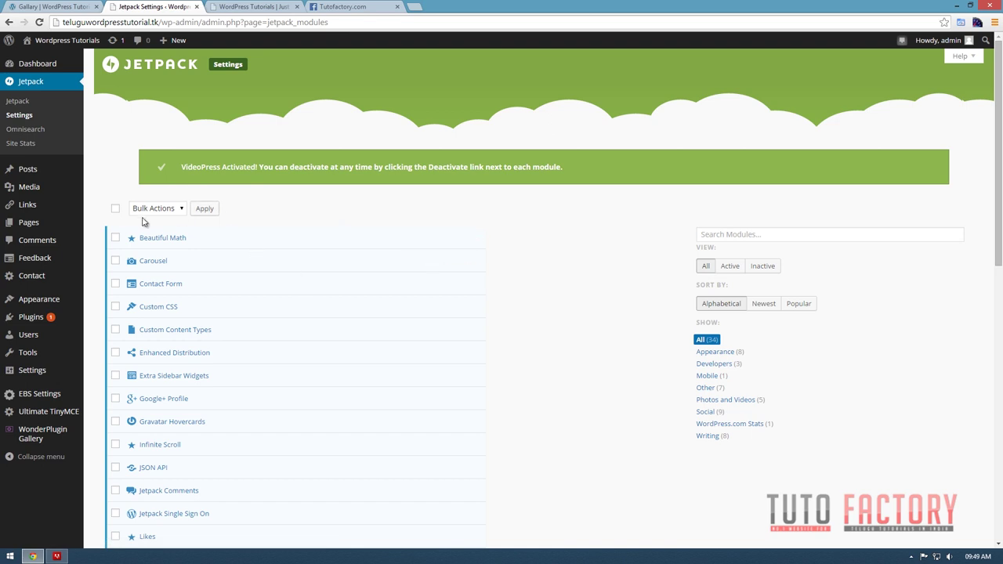
scroll(191, 247, down, 1)
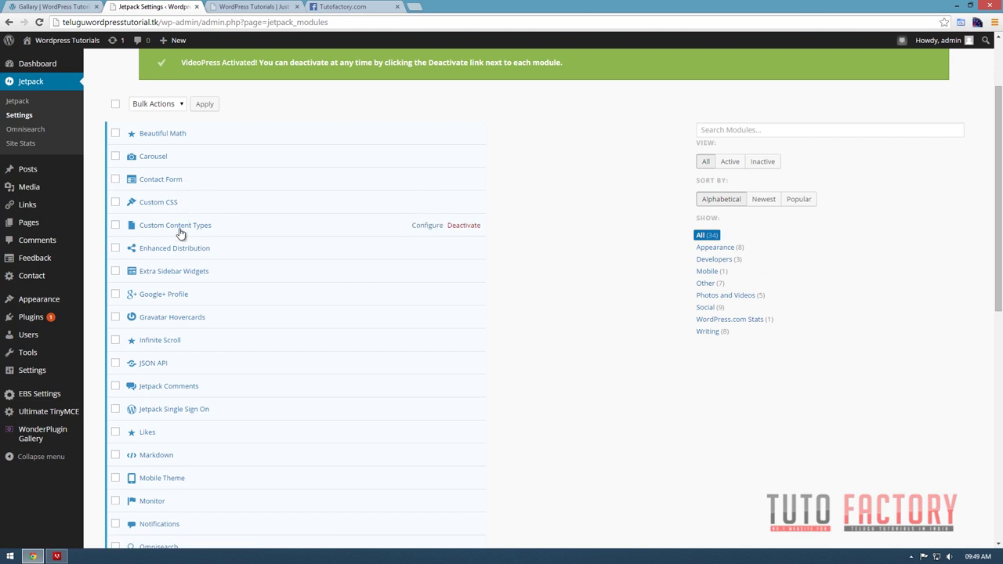
scroll(290, 335, down, 1)
scroll(290, 335, down, 1)
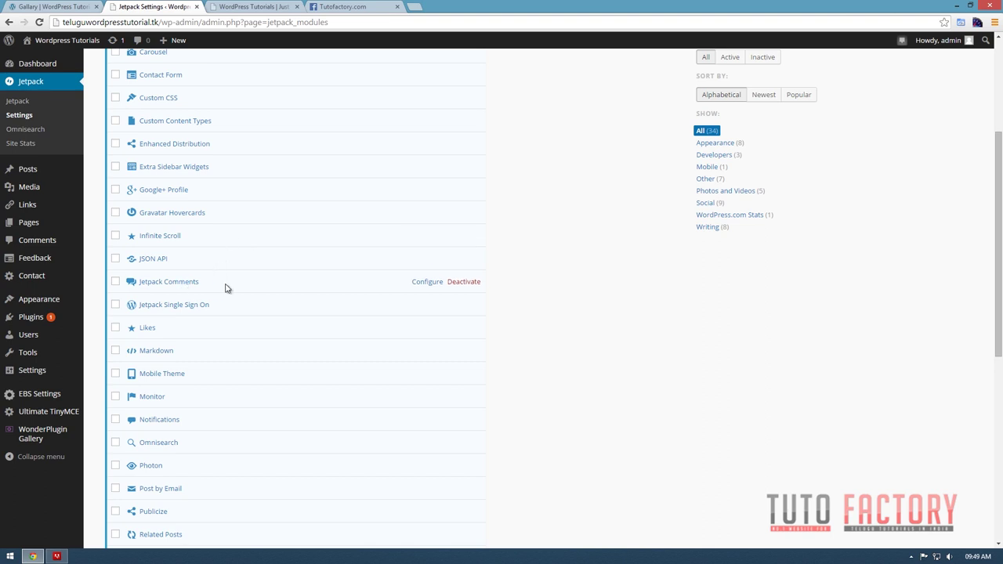
scroll(258, 372, down, 2)
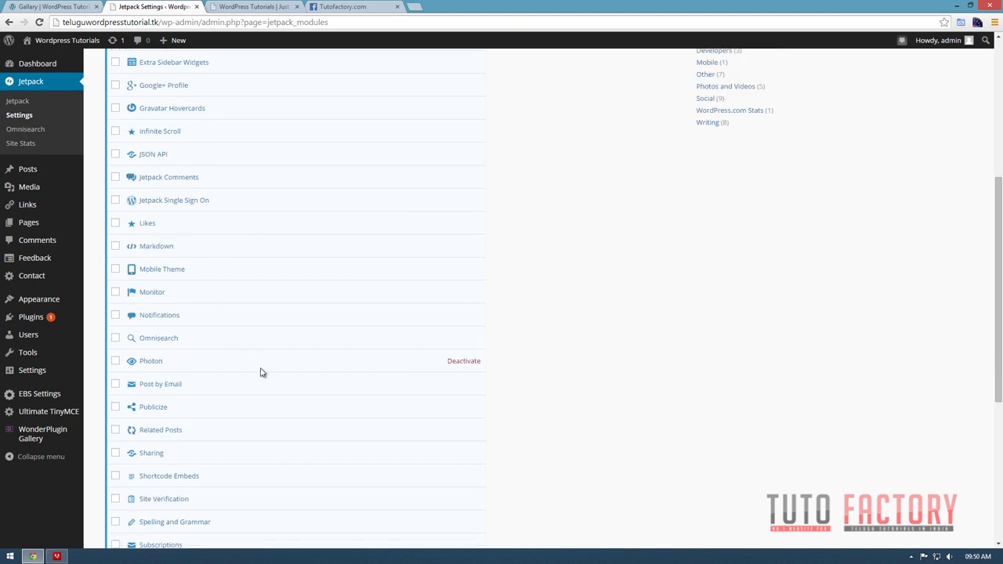
scroll(298, 372, down, 1)
scroll(224, 309, down, 5)
scroll(188, 274, up, 6)
scroll(198, 327, up, 4)
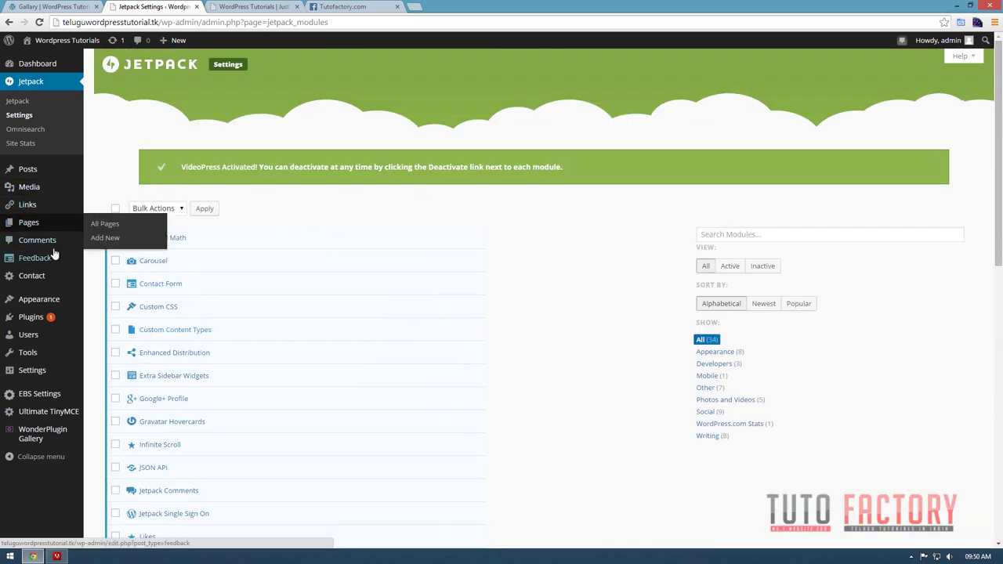
Drag the Facebook Like Box (Jetpack) widget into the Sidebar on the Widgets page.
mouse_move(43, 299)
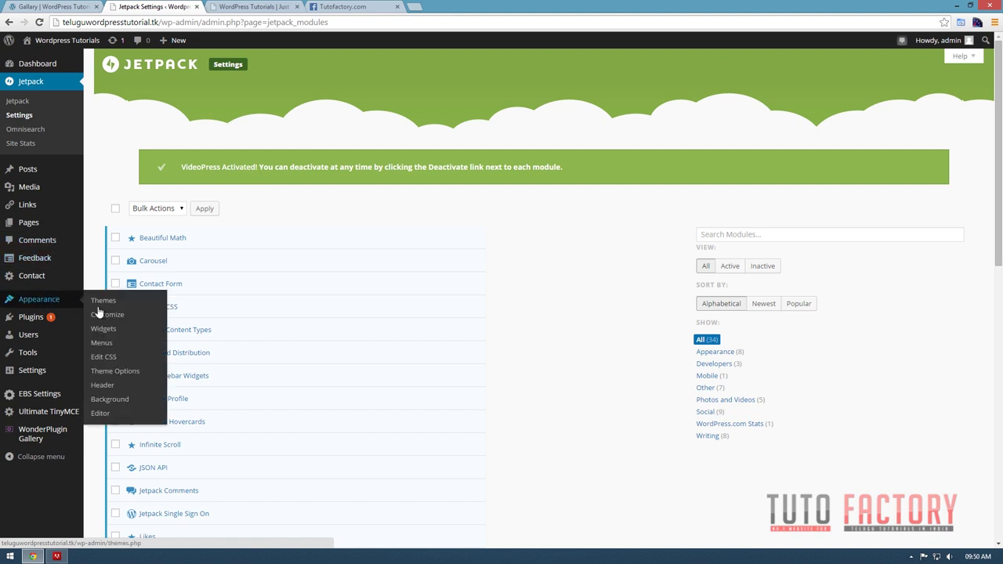
click(105, 322)
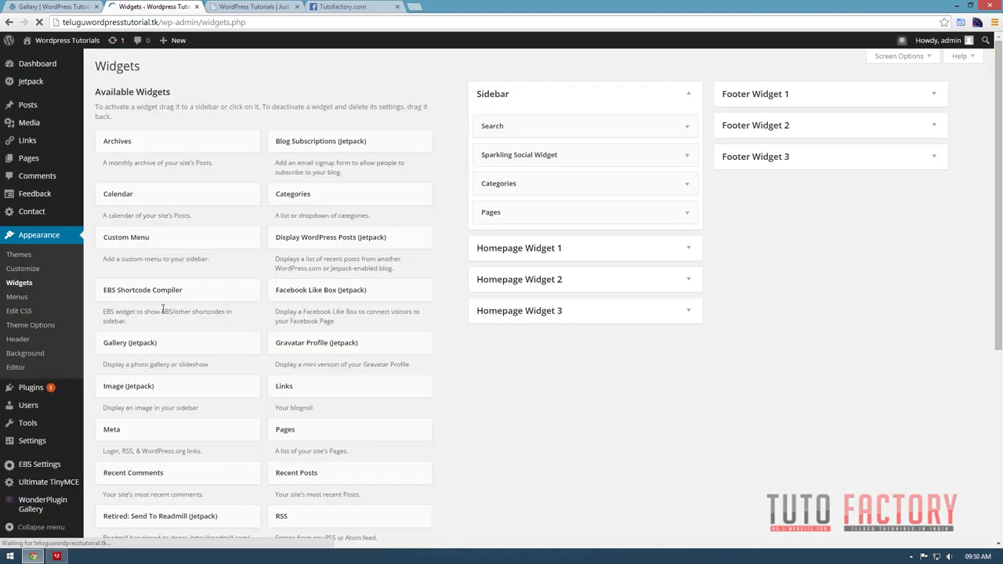
scroll(423, 411, down, 3)
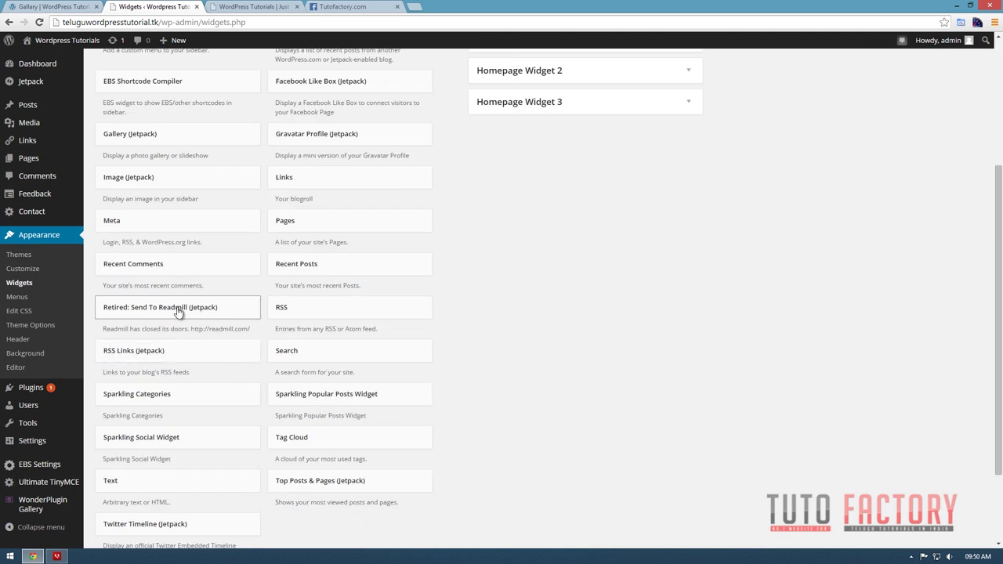
scroll(226, 322, up, 1)
scroll(215, 326, up, 2)
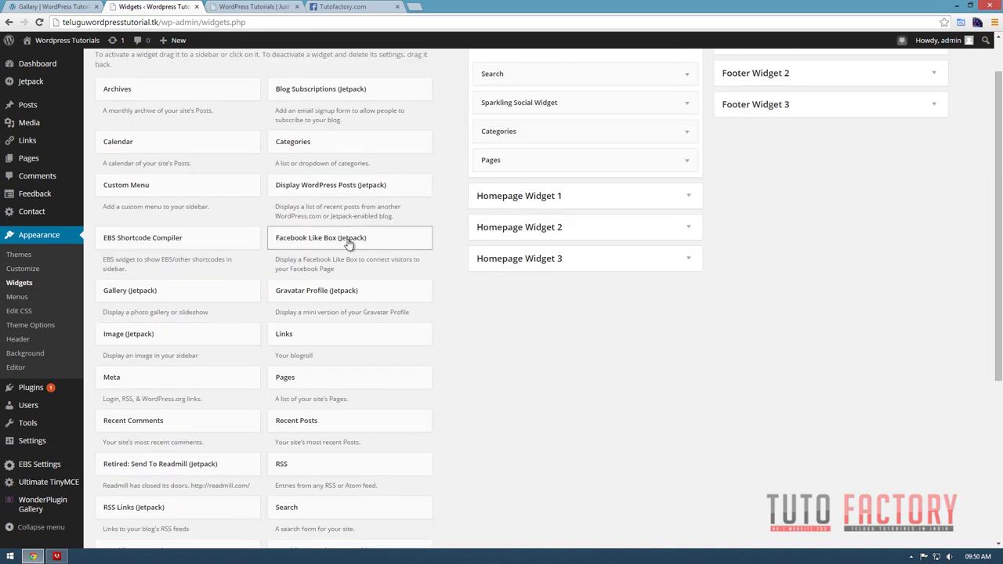
scroll(364, 302, up, 1)
drag(331, 291, 524, 174)
Focus the Like Box's Facebook Page URL field and check the other tabs for the page address.
click(536, 221)
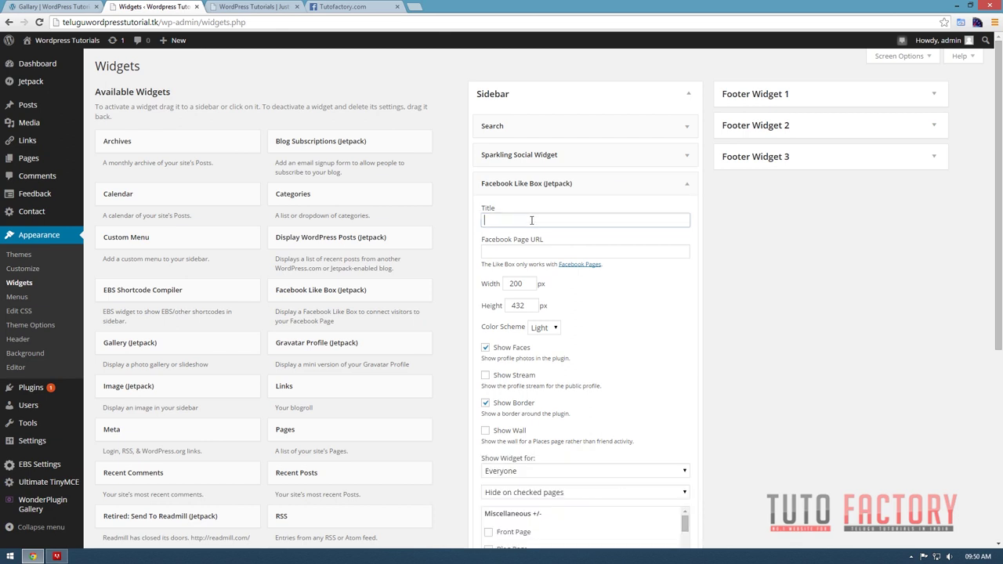
click(518, 249)
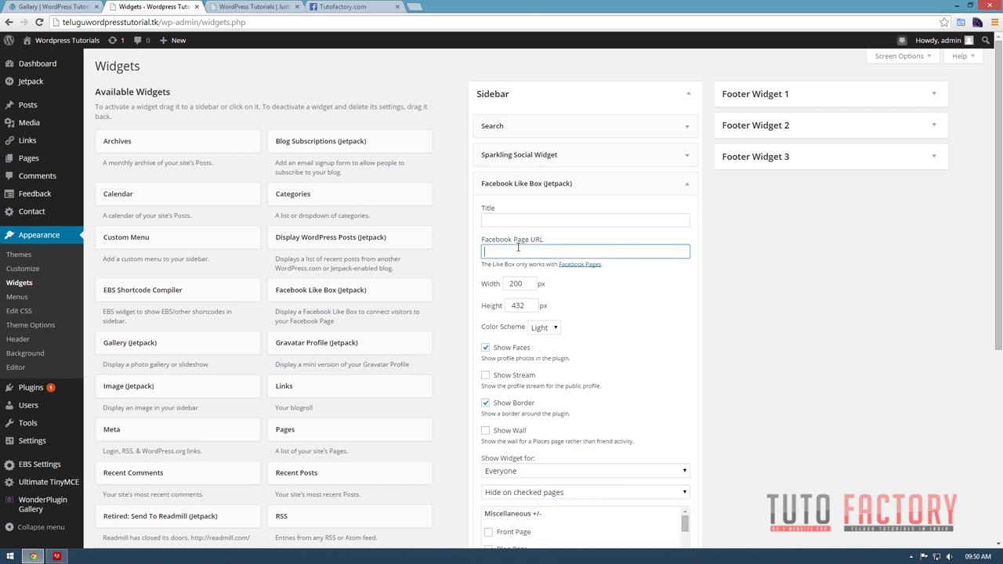
click(252, 6)
click(332, 6)
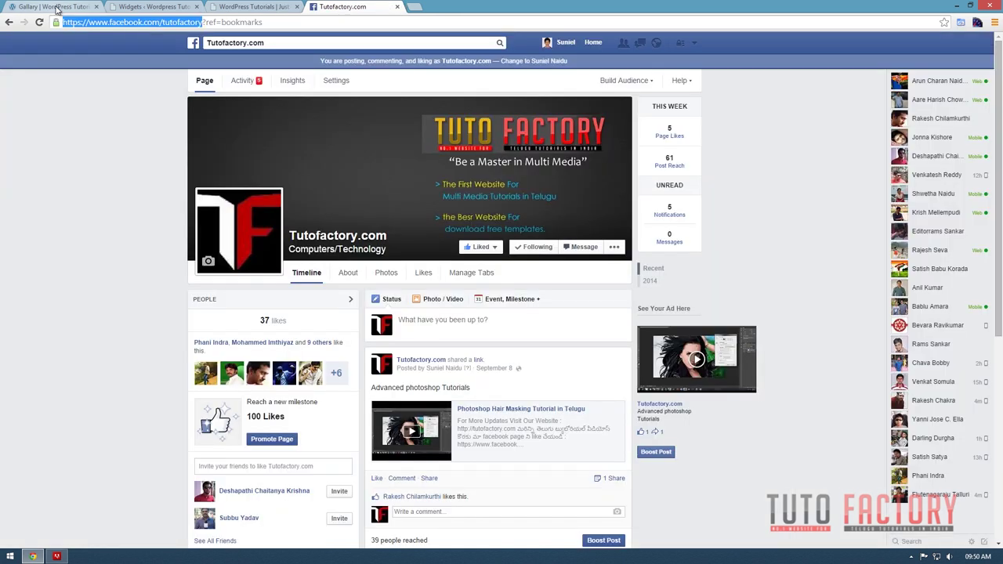
click(51, 7)
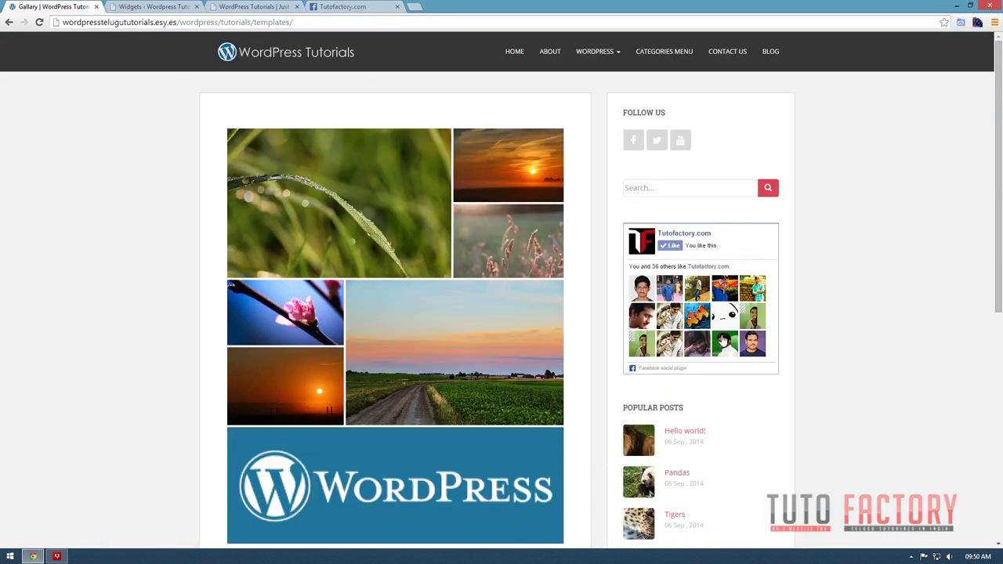
click(161, 6)
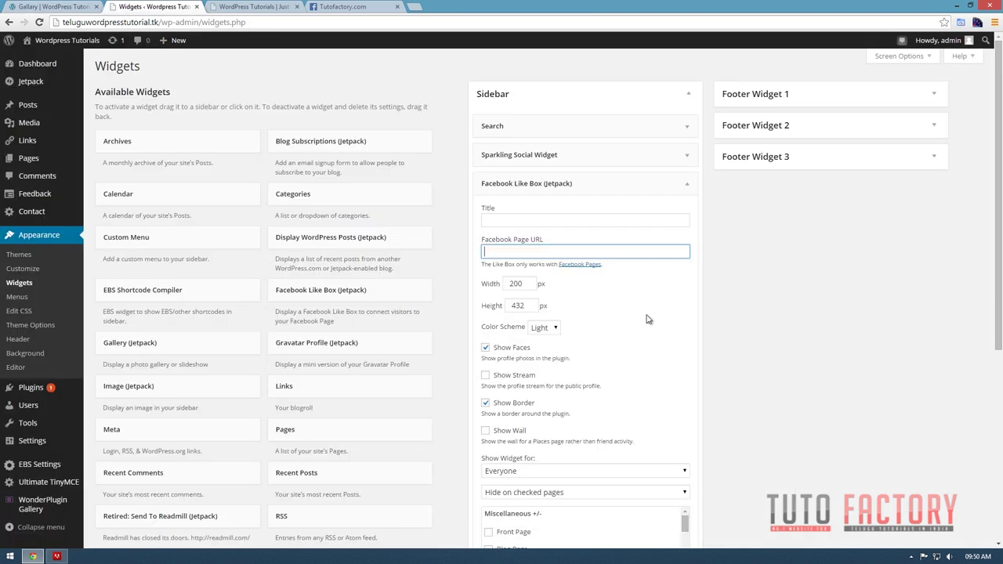
text(https://www.facebook.com/tutofactory)
click(530, 281)
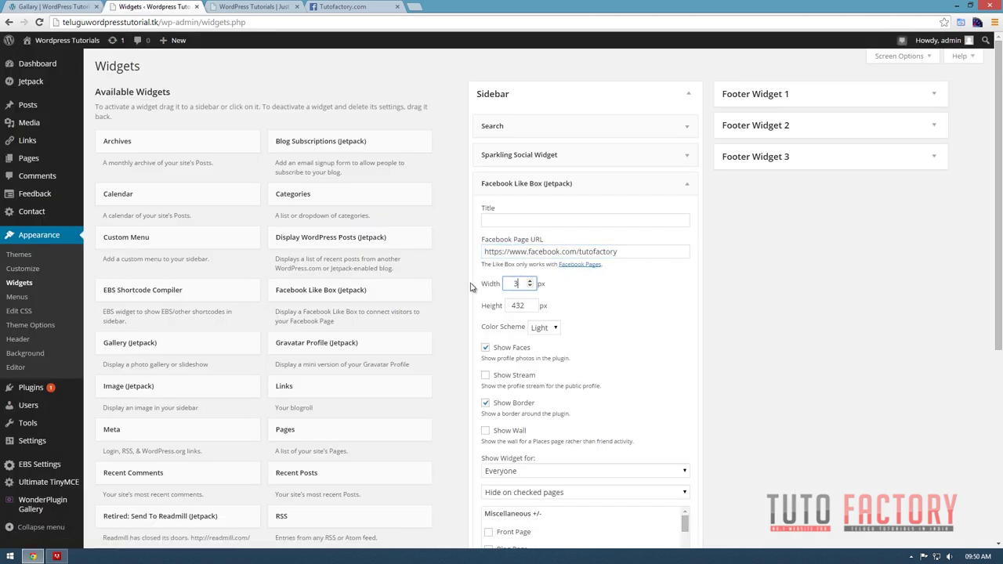
click(517, 301)
scroll(518, 301, down, 1)
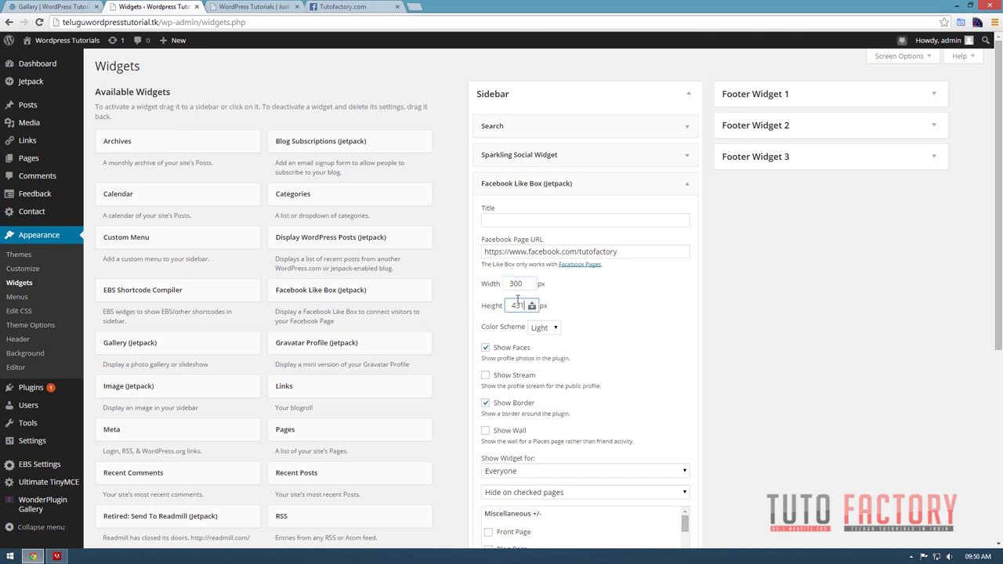
double_click(513, 304)
scroll(586, 348, down, 2)
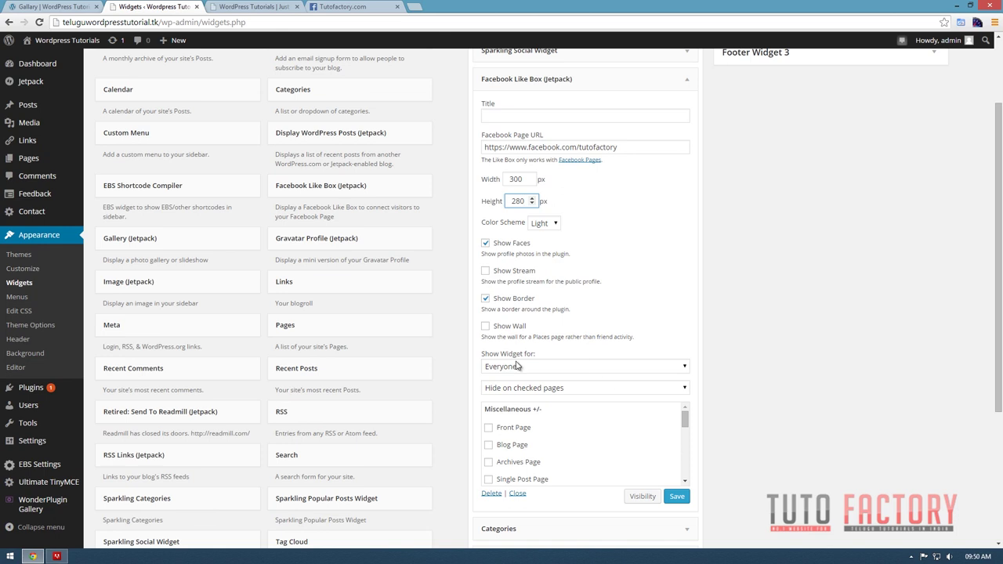
scroll(605, 406, down, 1)
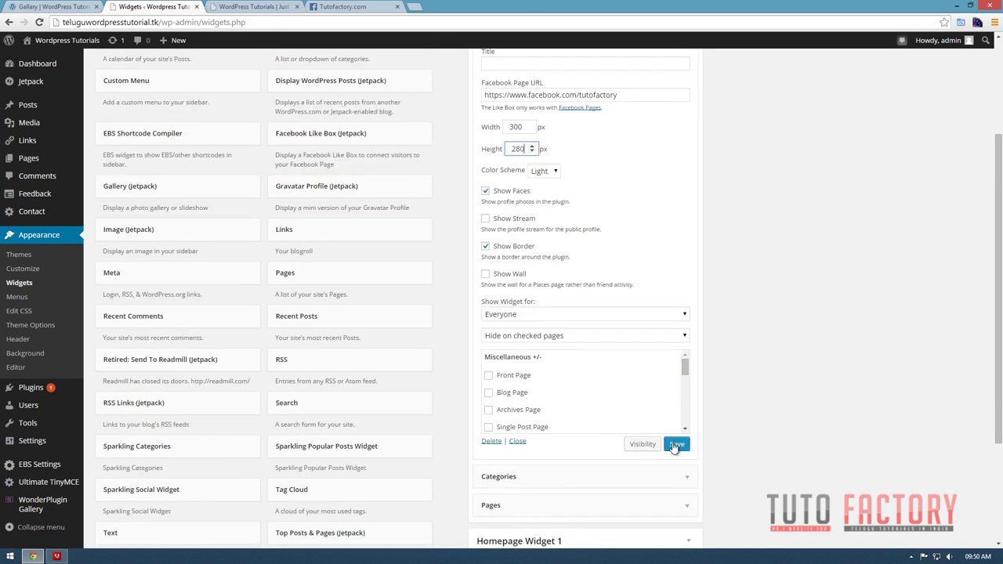
drag(482, 302, 566, 303)
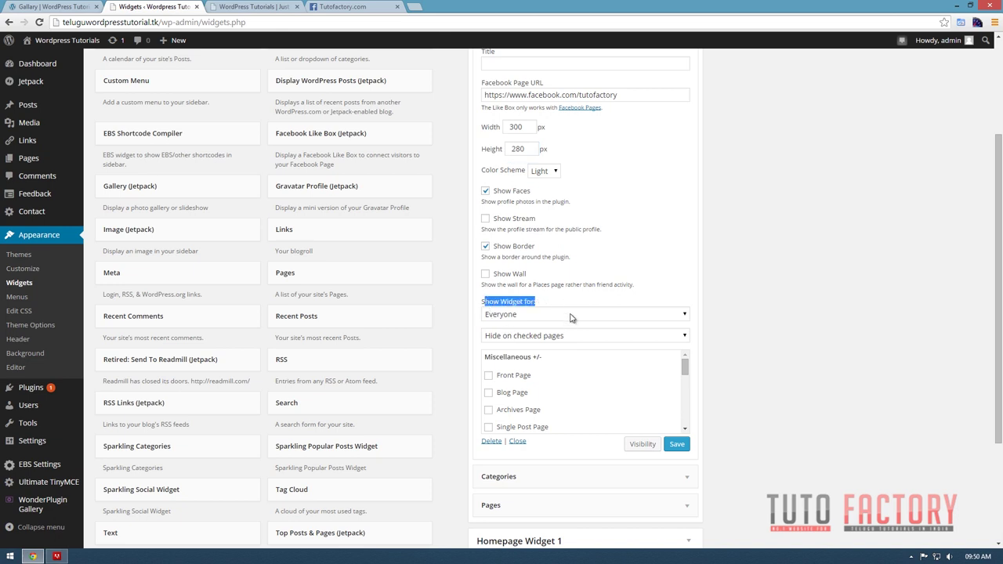
Set the Like Box to show only on checked pages, tick Contact Us and Home, and save.
click(571, 315)
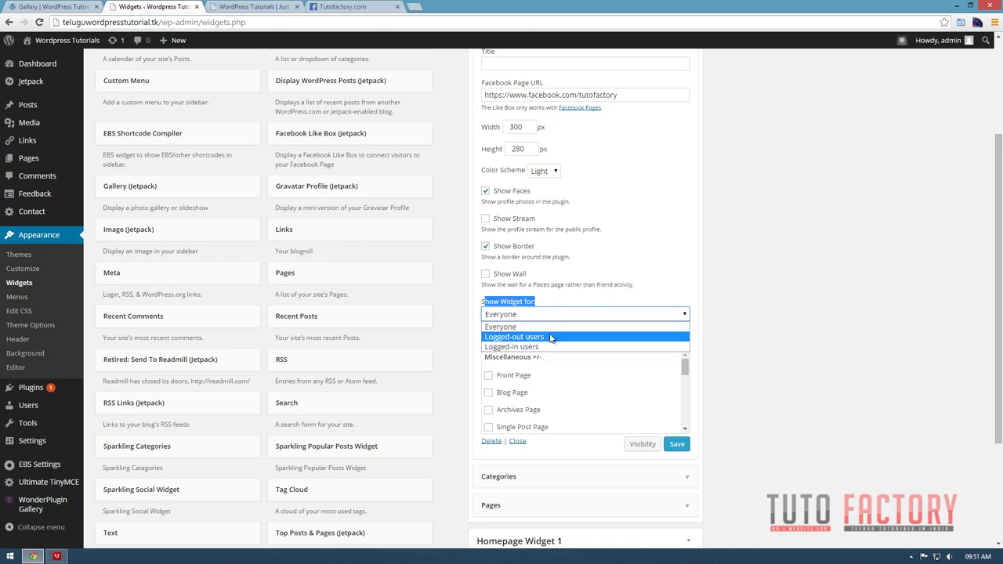
click(514, 328)
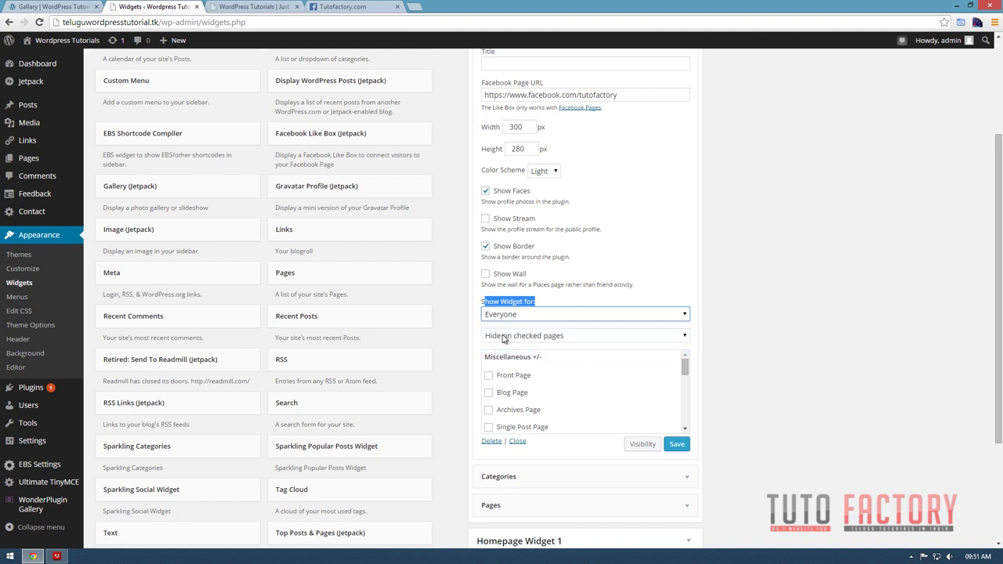
click(581, 336)
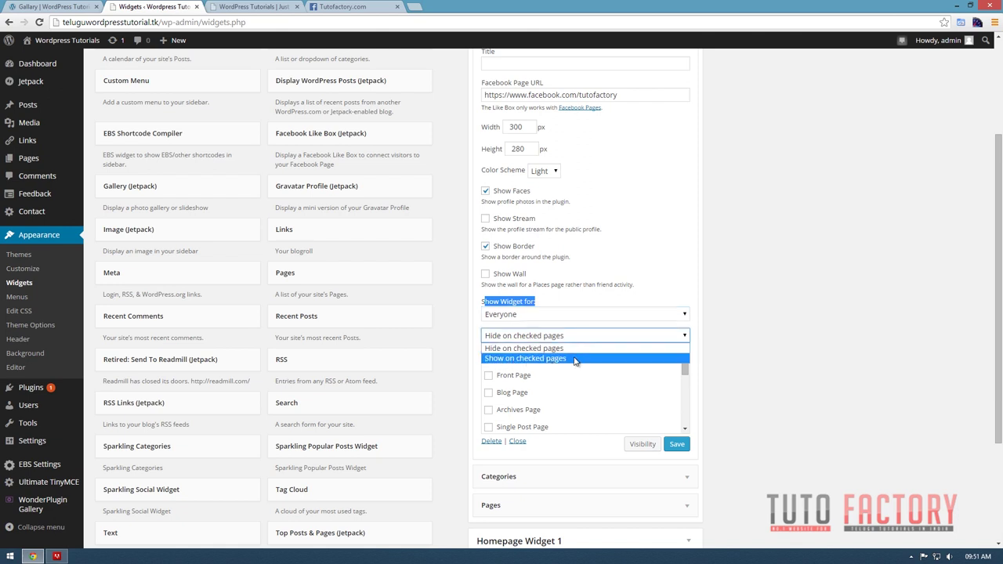
click(575, 359)
scroll(598, 243, up, 2)
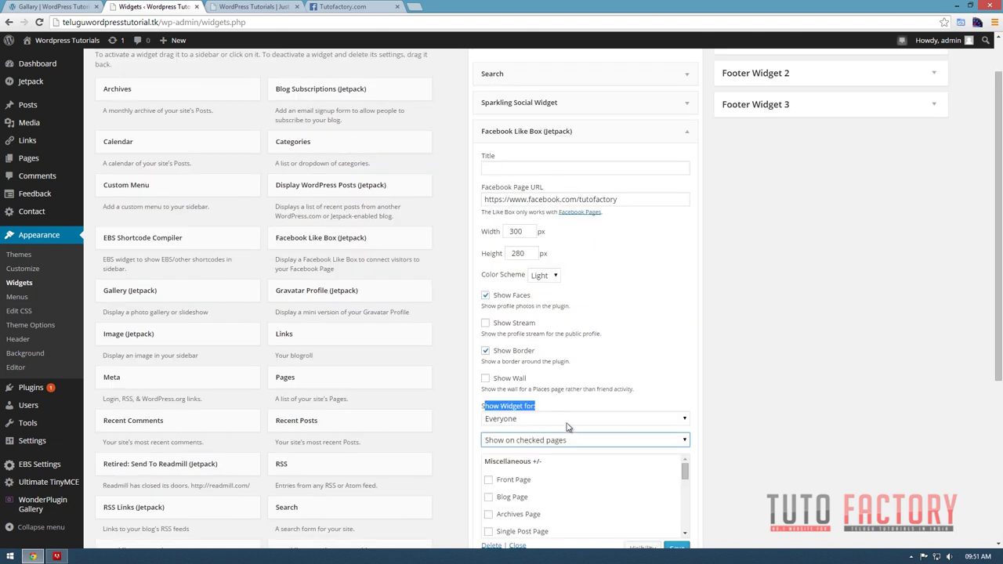
scroll(566, 423, down, 4)
scroll(552, 444, up, 1)
scroll(554, 442, down, 2)
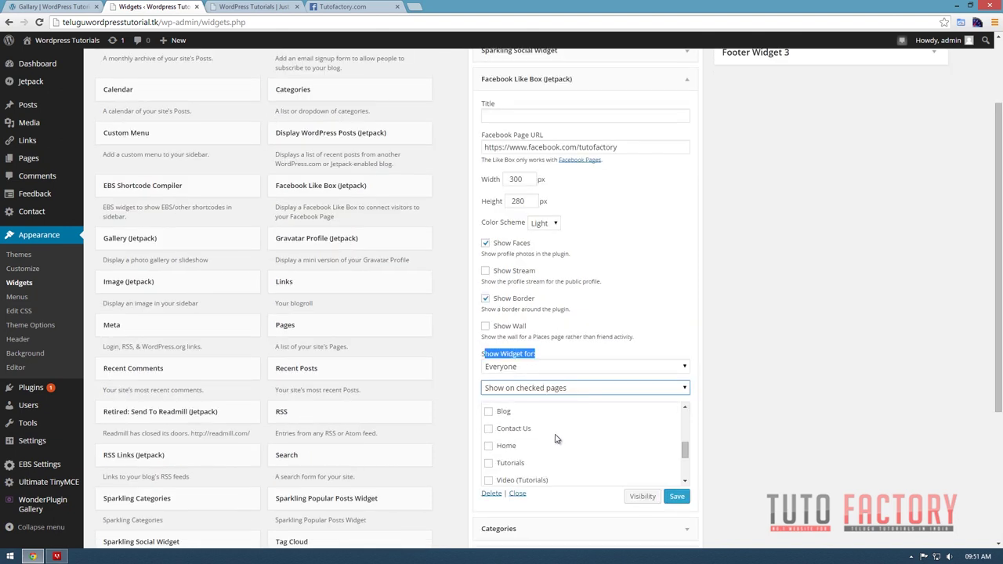
click(488, 430)
click(488, 446)
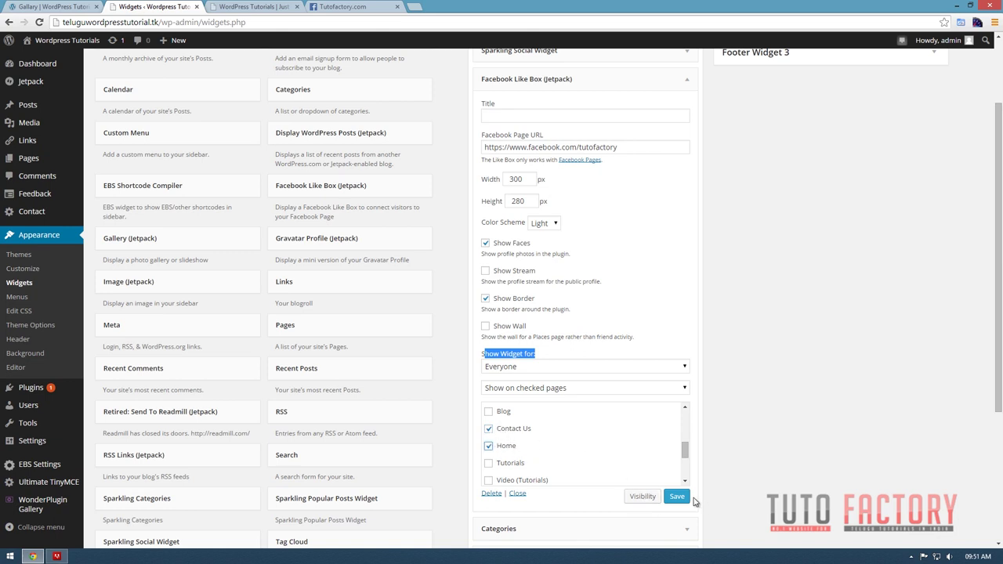
click(677, 499)
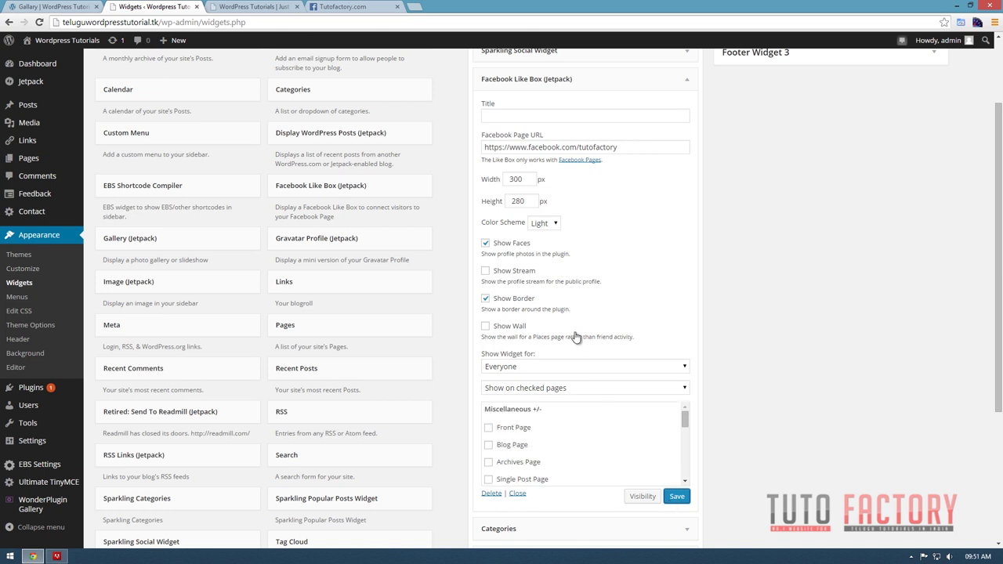
Resave the Sparkling Social Widget and switch to the live site.
scroll(576, 335, up, 2)
click(524, 183)
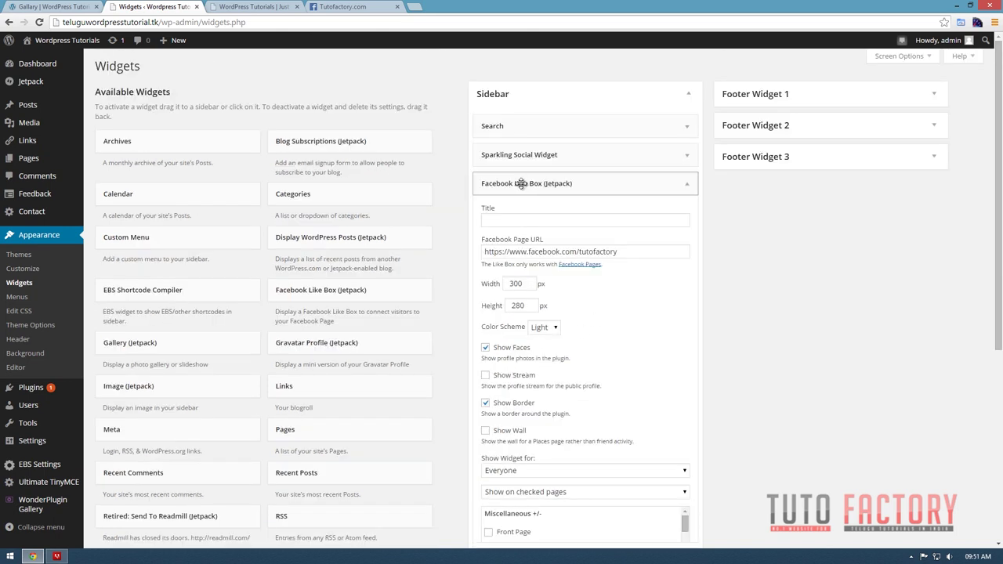
click(623, 155)
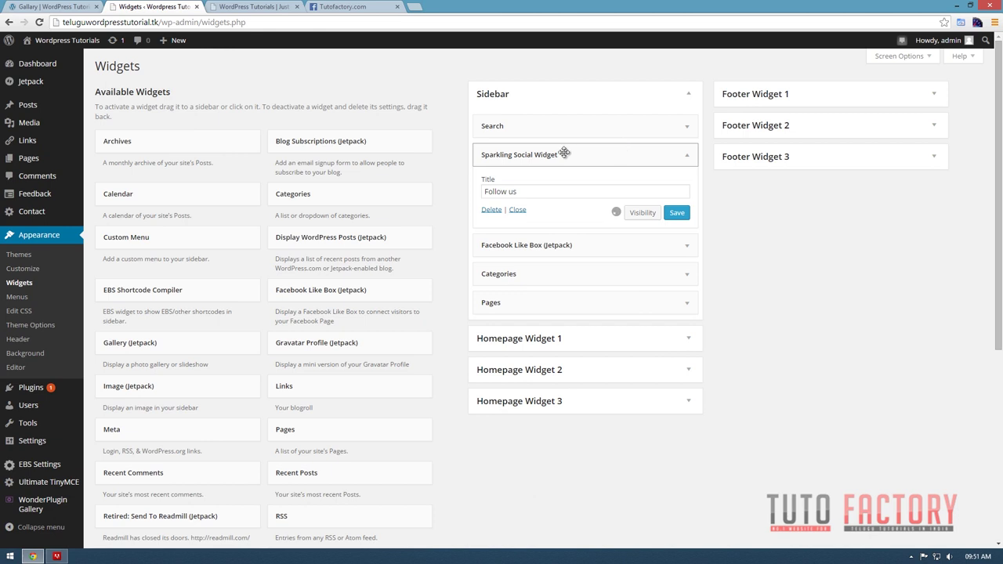
click(675, 354)
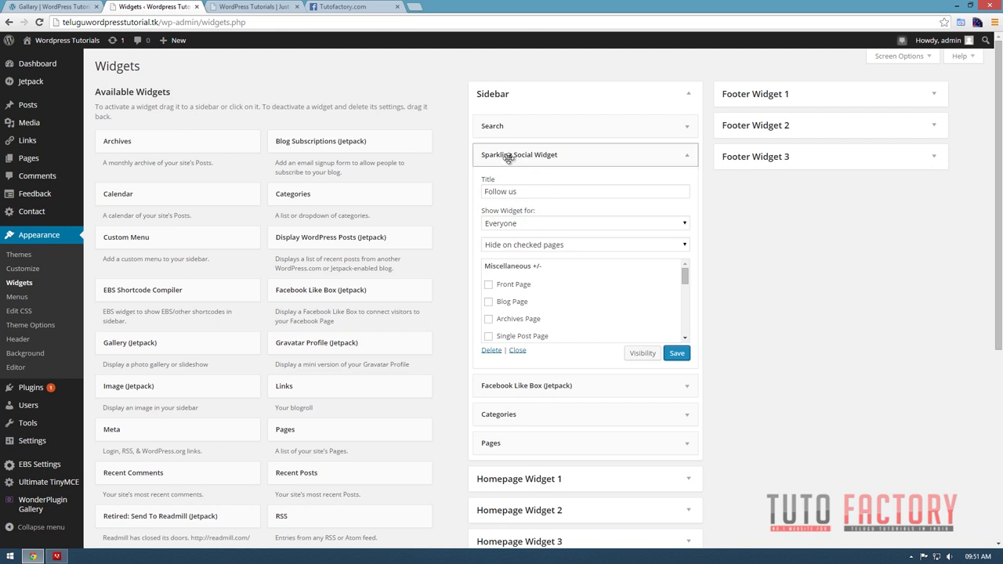
click(552, 155)
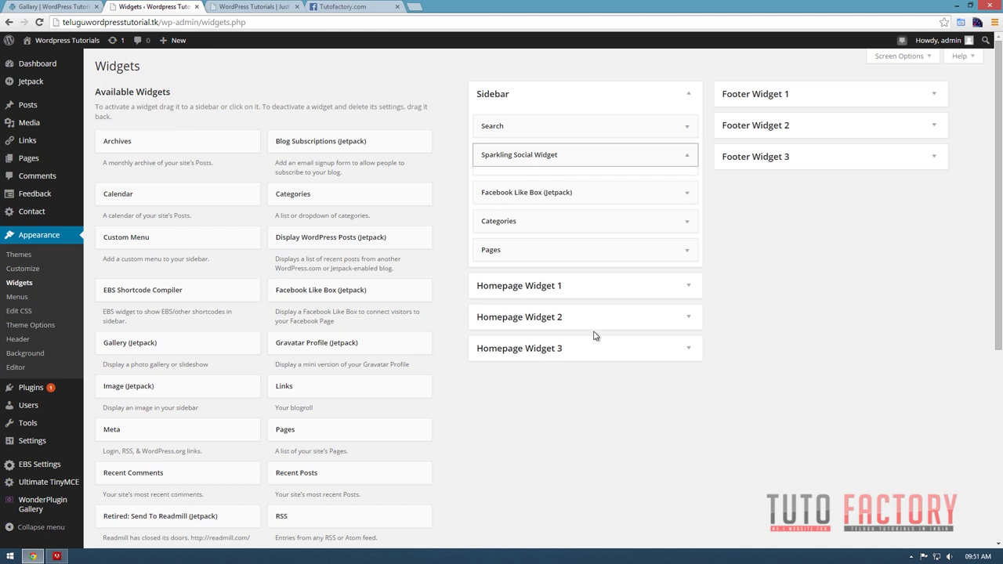
scroll(609, 358, down, 5)
scroll(608, 358, up, 5)
key(ctrl+Tab)
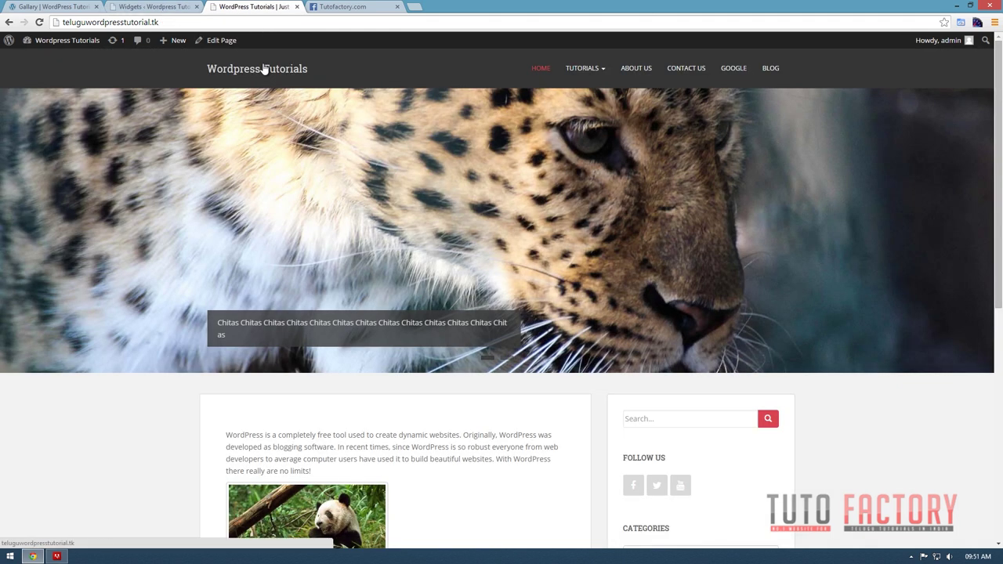
Reload the homepage to see the Facebook box, check the About Us page, then return to Widgets.
click(264, 69)
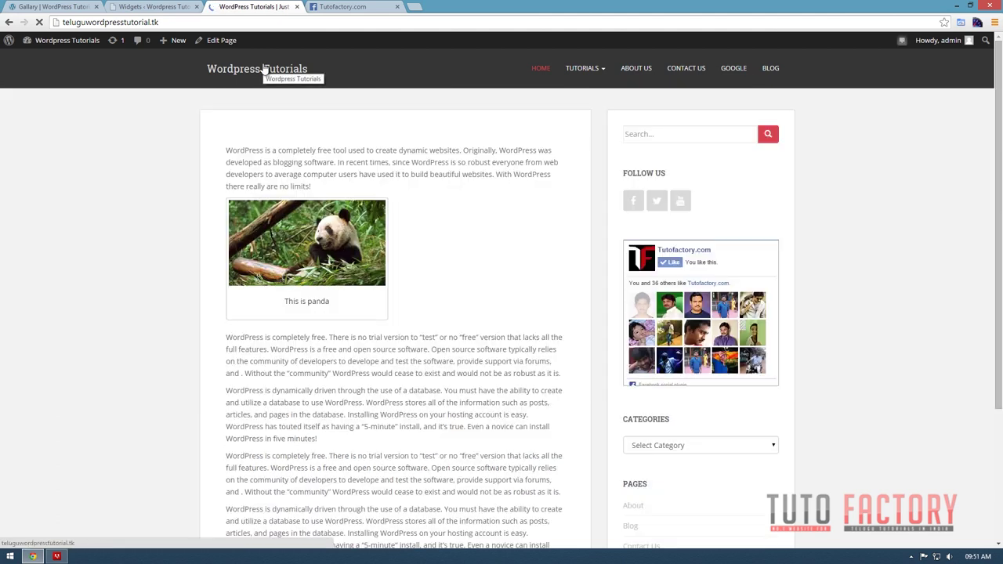
scroll(643, 329, down, 5)
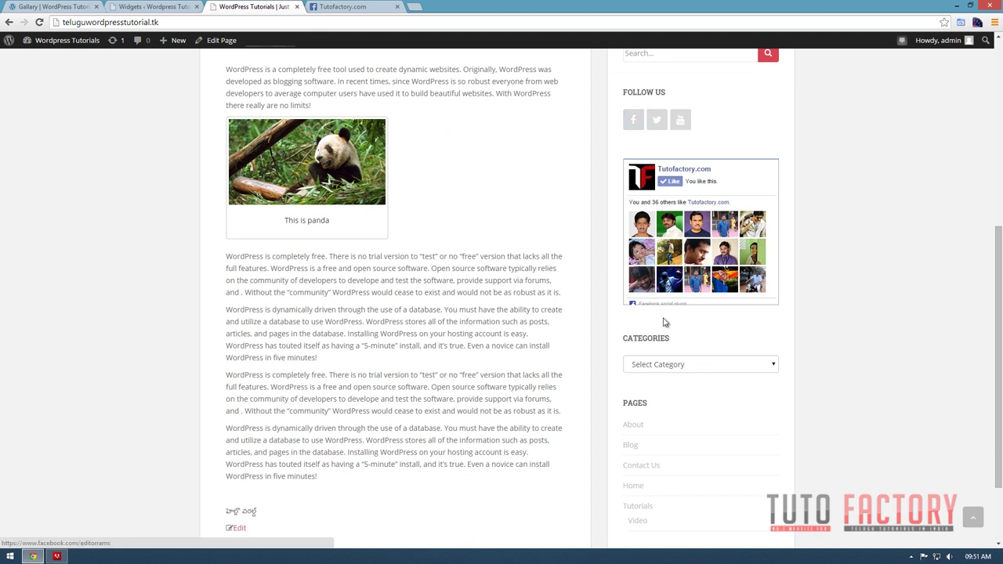
scroll(678, 329, down, 3)
scroll(681, 345, up, 5)
scroll(682, 353, up, 1)
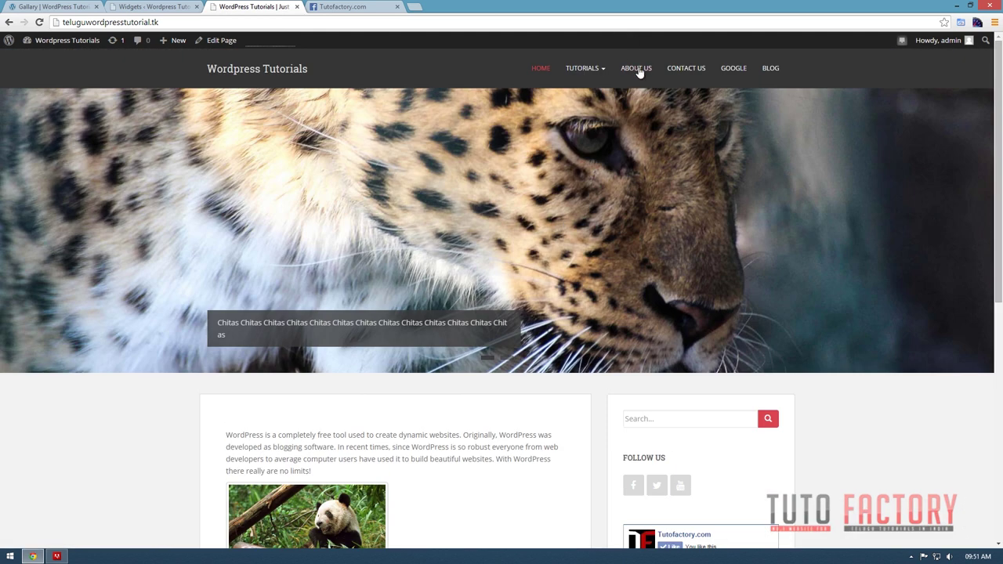
scroll(701, 399, down, 3)
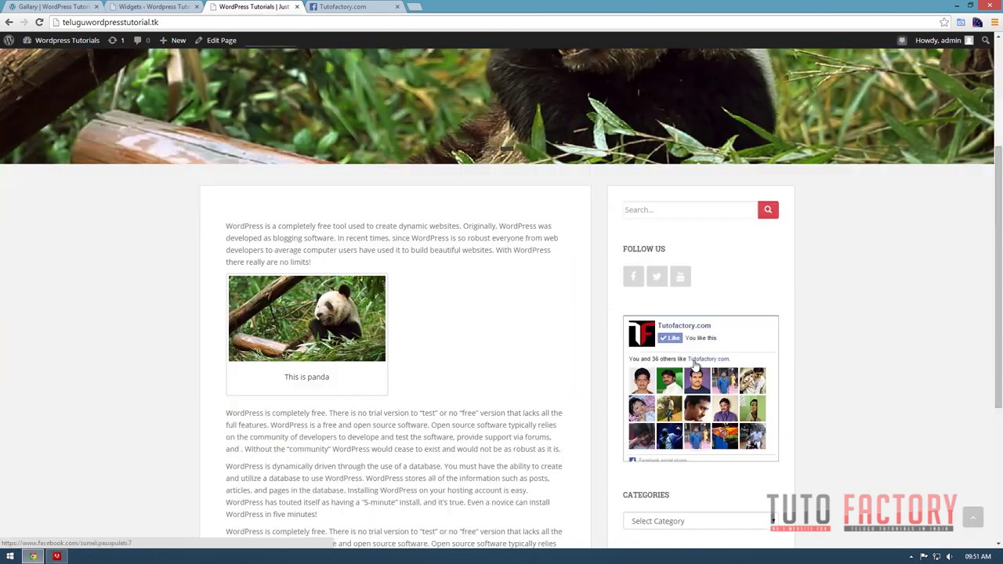
scroll(705, 384, up, 2)
scroll(570, 211, up, 2)
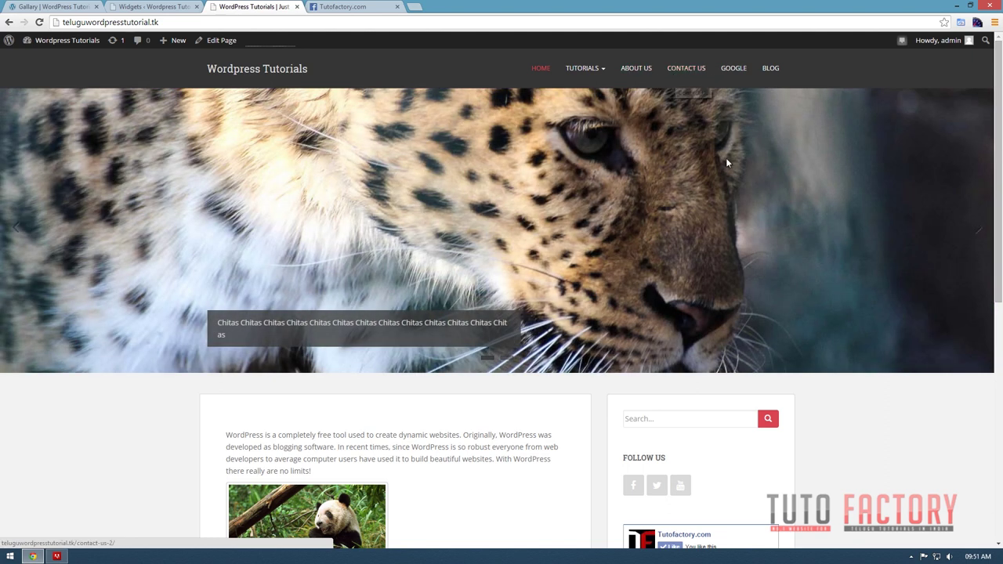
scroll(716, 269, down, 3)
scroll(725, 282, up, 3)
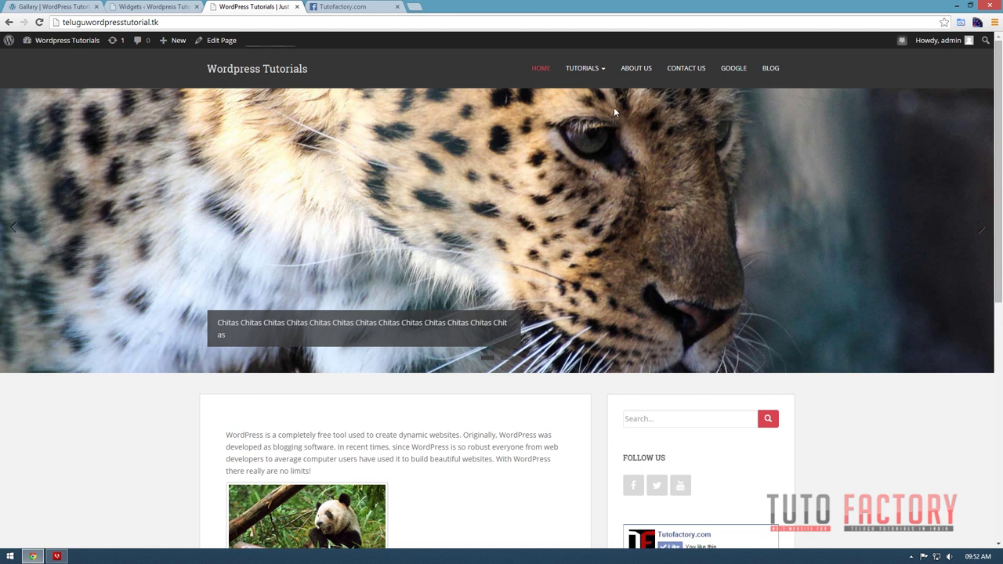
click(632, 73)
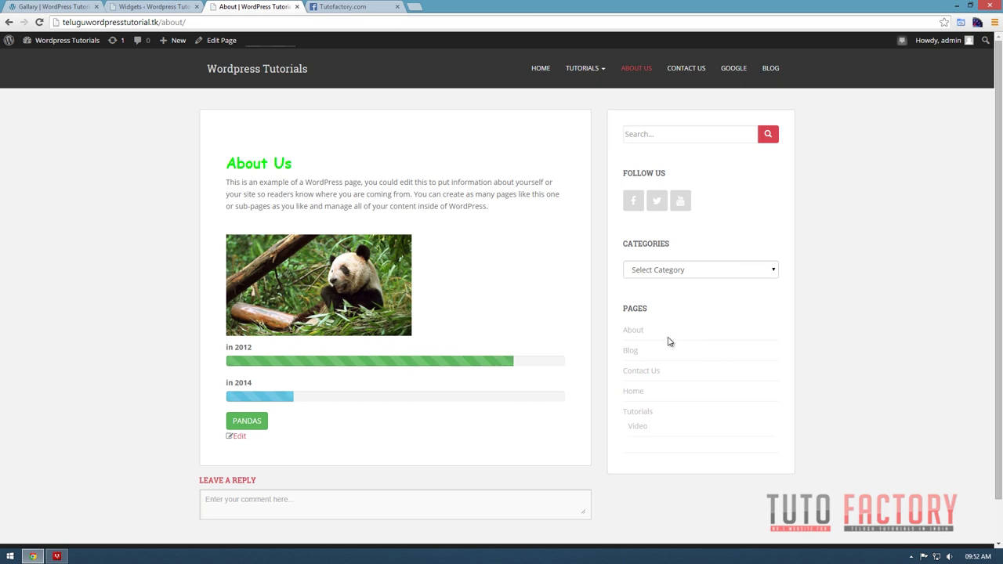
click(134, 6)
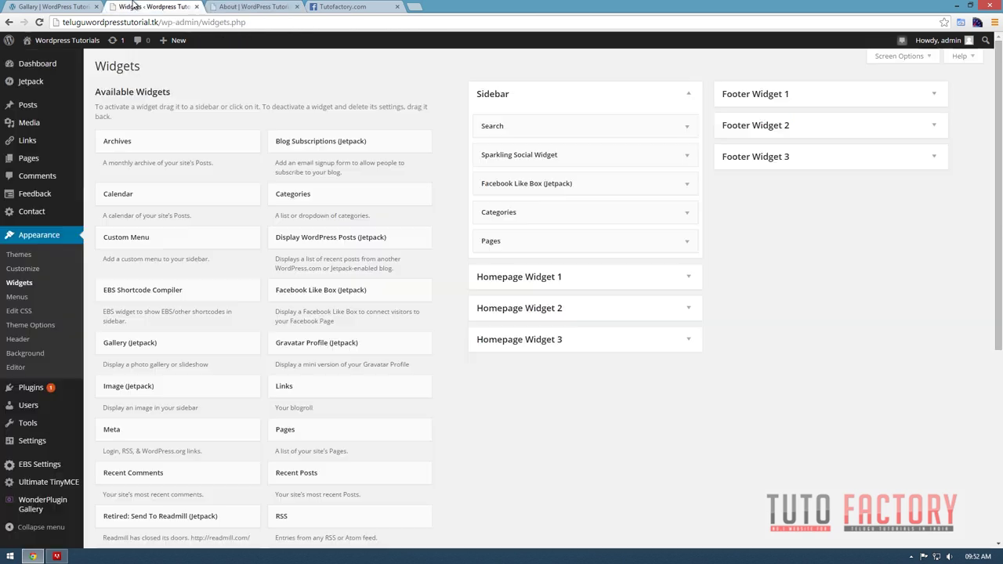
Expand and save the Sparkling Social Widget, then scroll the Gallary page toward its footer.
click(608, 156)
scroll(571, 284, down, 3)
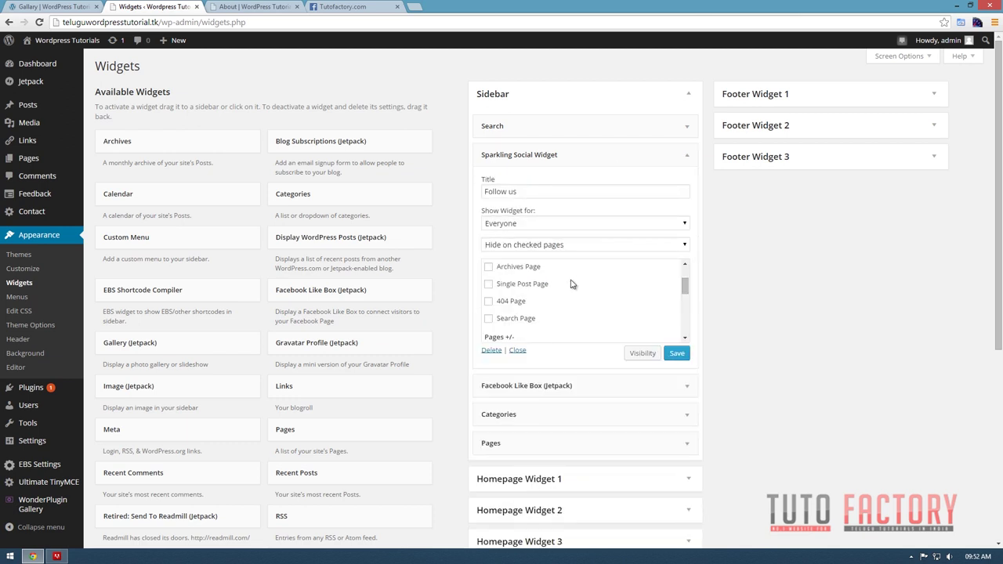
scroll(548, 304, down, 3)
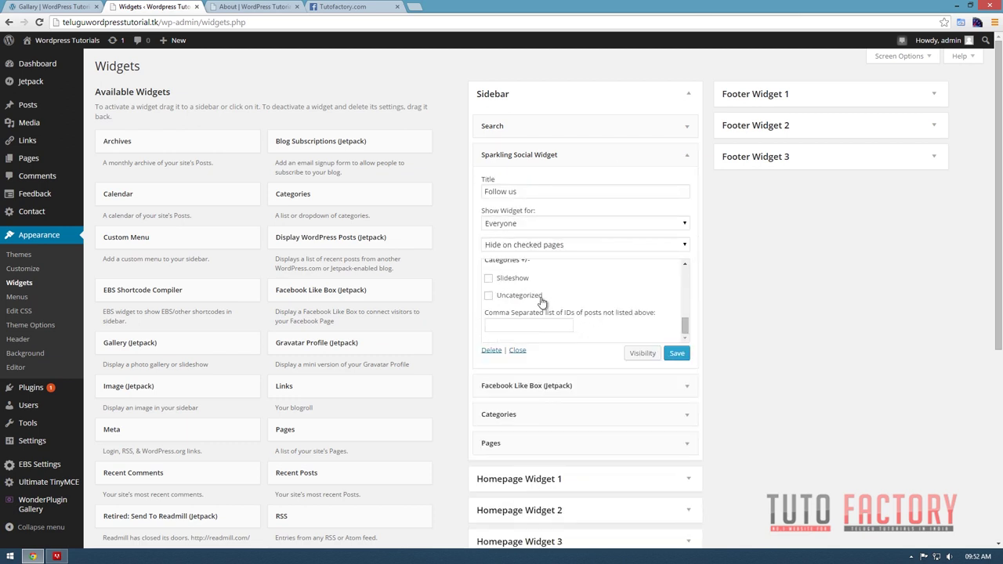
scroll(539, 302, up, 5)
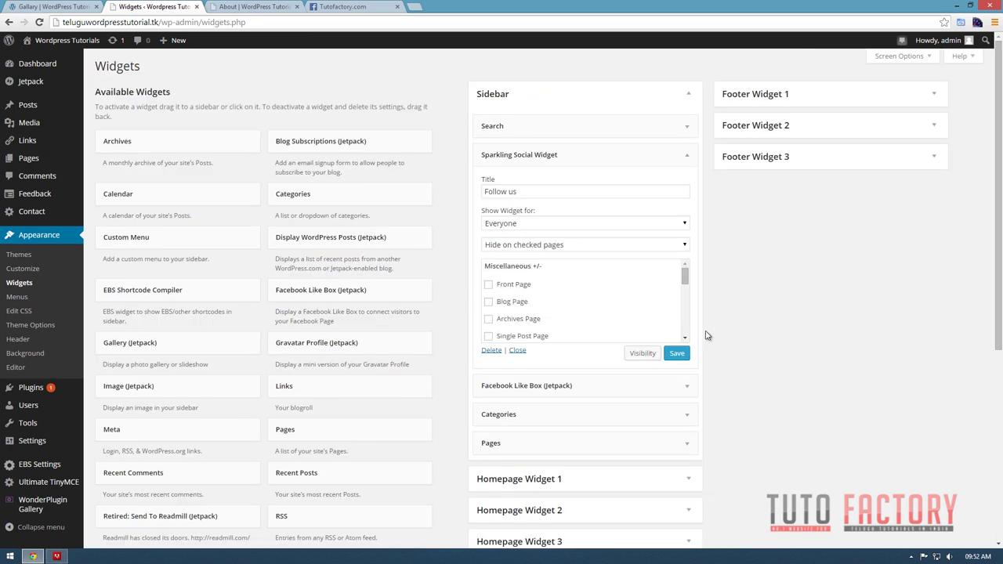
click(679, 354)
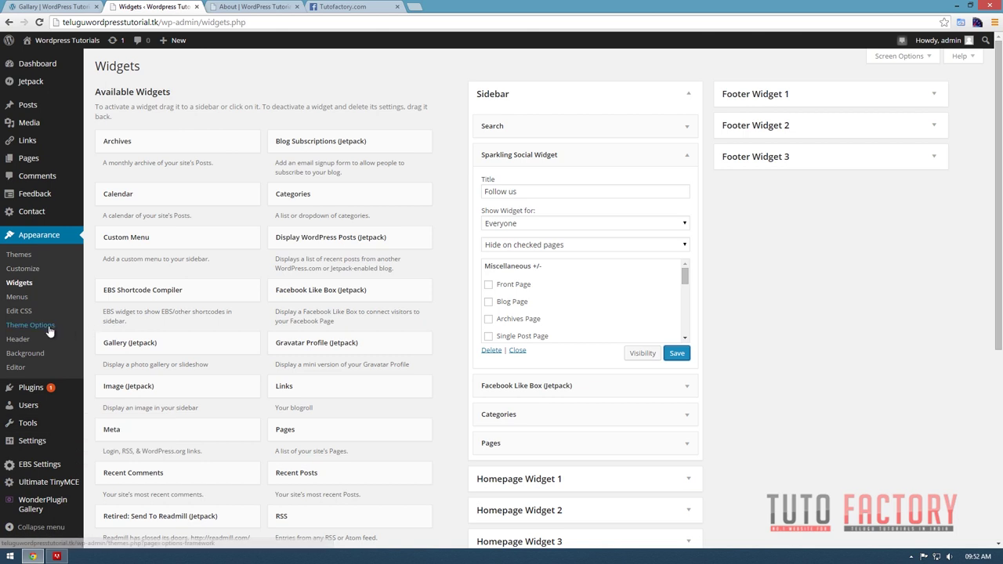
click(61, 6)
scroll(501, 313, down, 6)
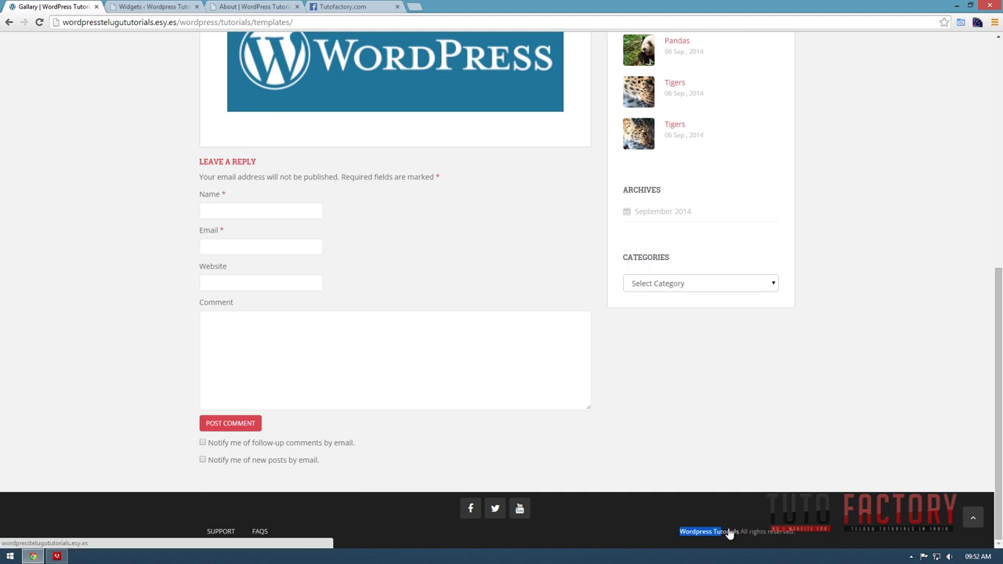
On the About Us page, select and inspect the footer credits line.
click(271, 6)
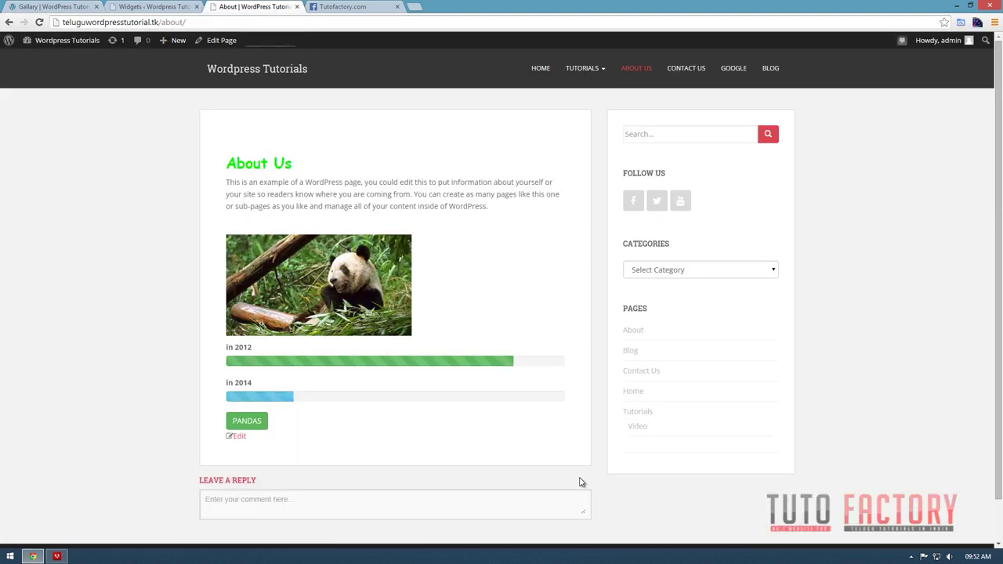
scroll(582, 490, down, 1)
drag(535, 540, 824, 542)
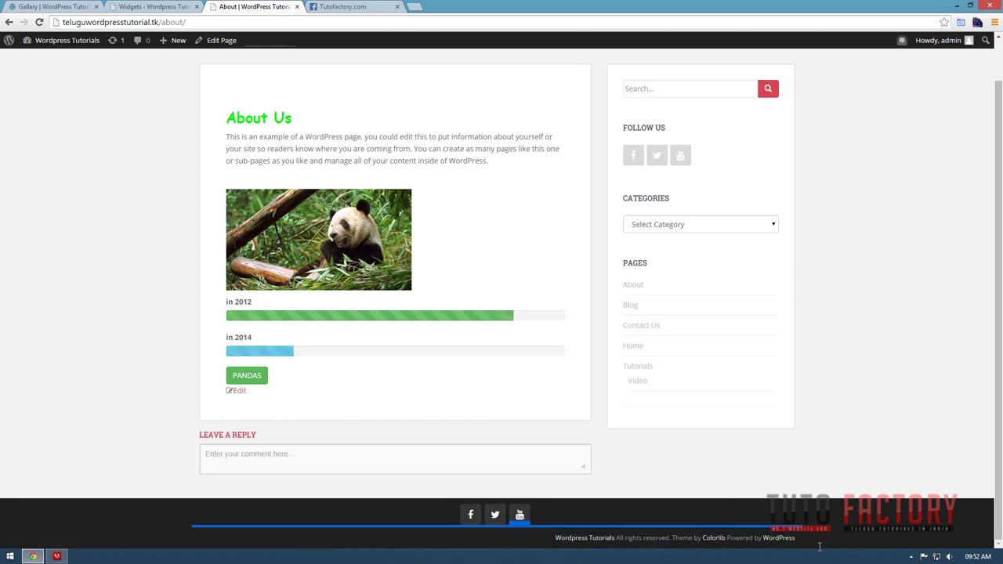
drag(551, 545, 616, 539)
click(679, 538)
drag(678, 538, 835, 541)
click(822, 543)
triple_click(770, 547)
click(836, 542)
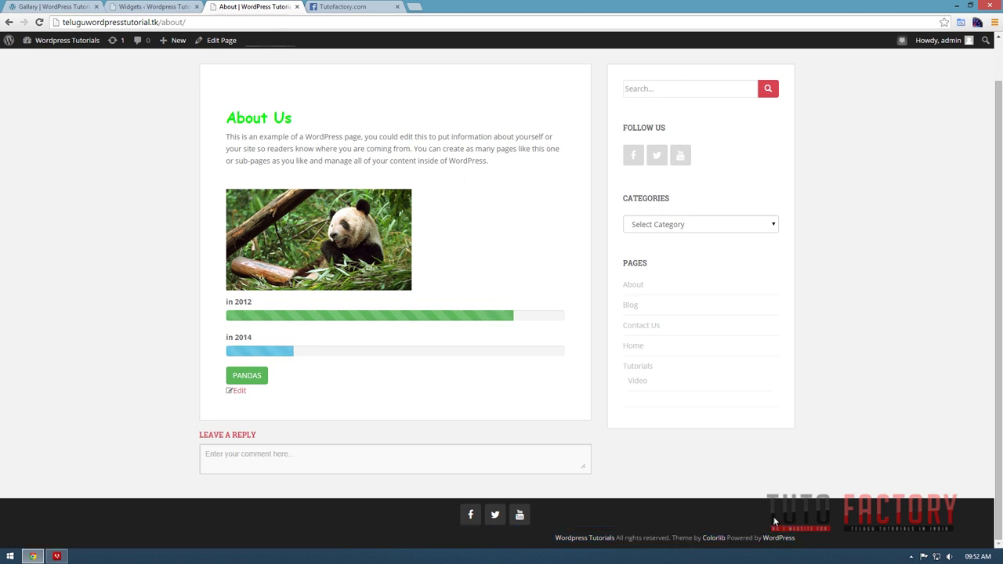
Return to the Widgets admin page and open Appearance > Theme Options.
scroll(774, 521, up, 3)
click(153, 6)
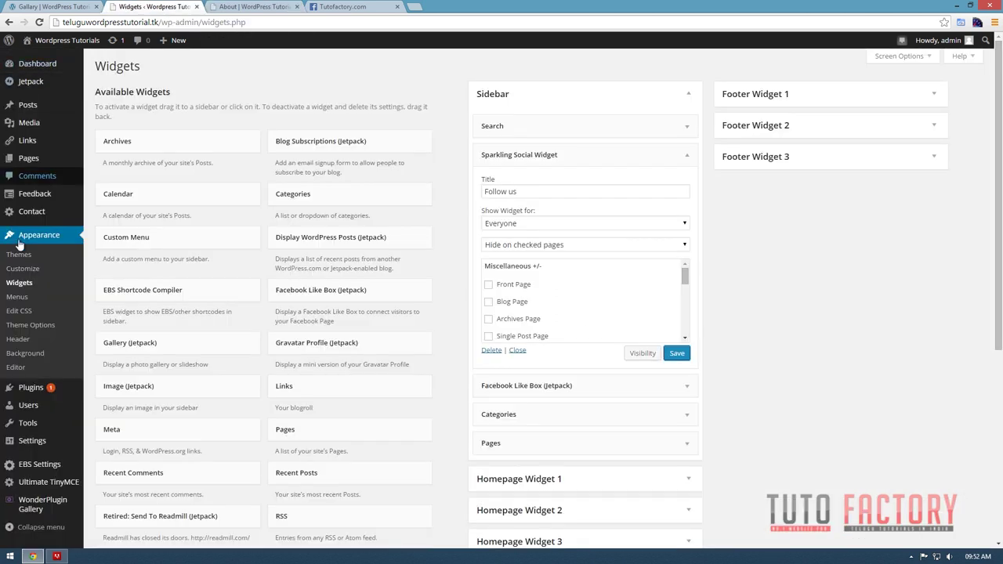
click(31, 325)
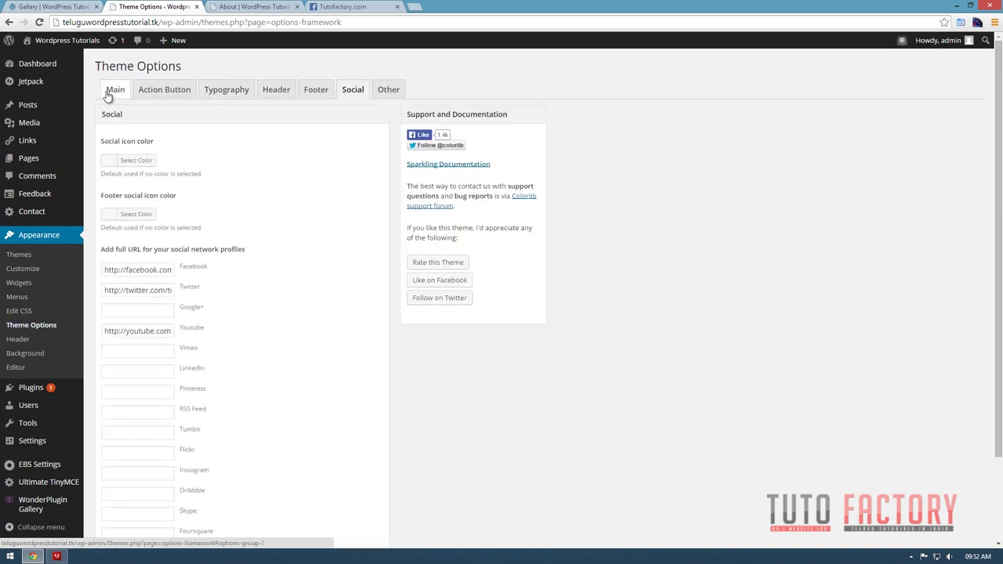
Look through the Main, Typography, Header and Footer theme option tabs.
click(108, 97)
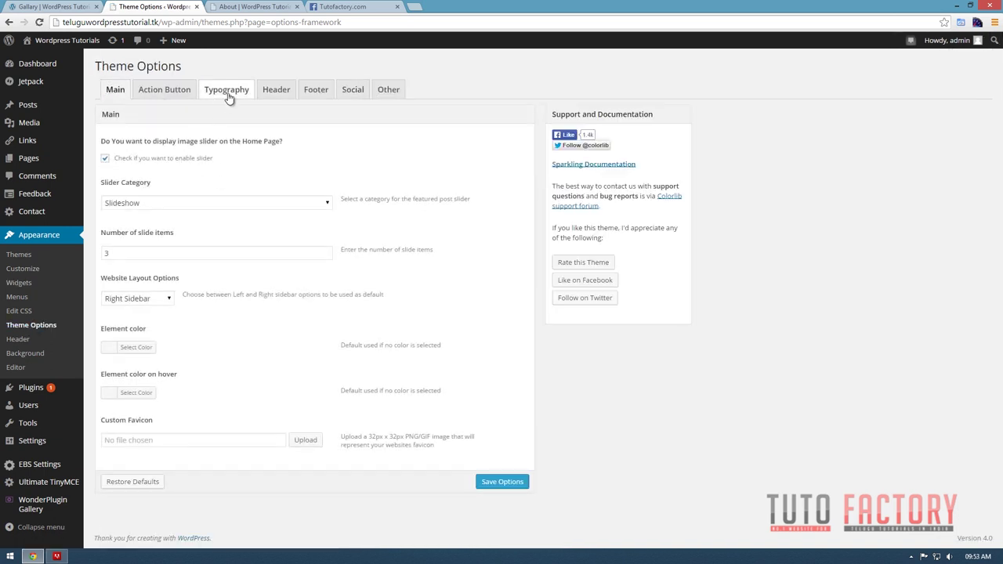
click(228, 94)
click(273, 92)
click(322, 94)
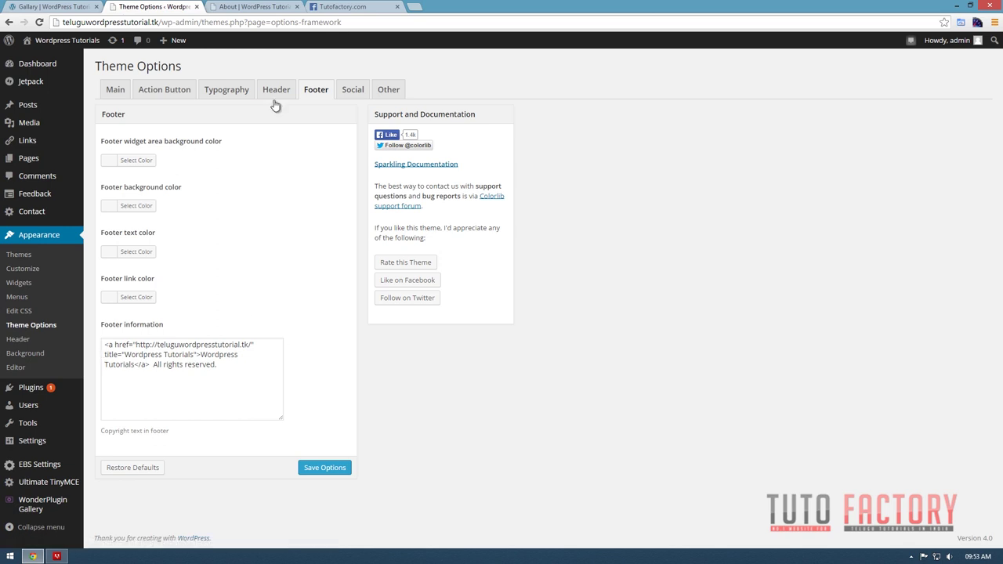
Replace 'Wordpress Tutorials' in Footer information with the author's name and save the options.
key(ctrl+Tab)
scroll(736, 466, down, 1)
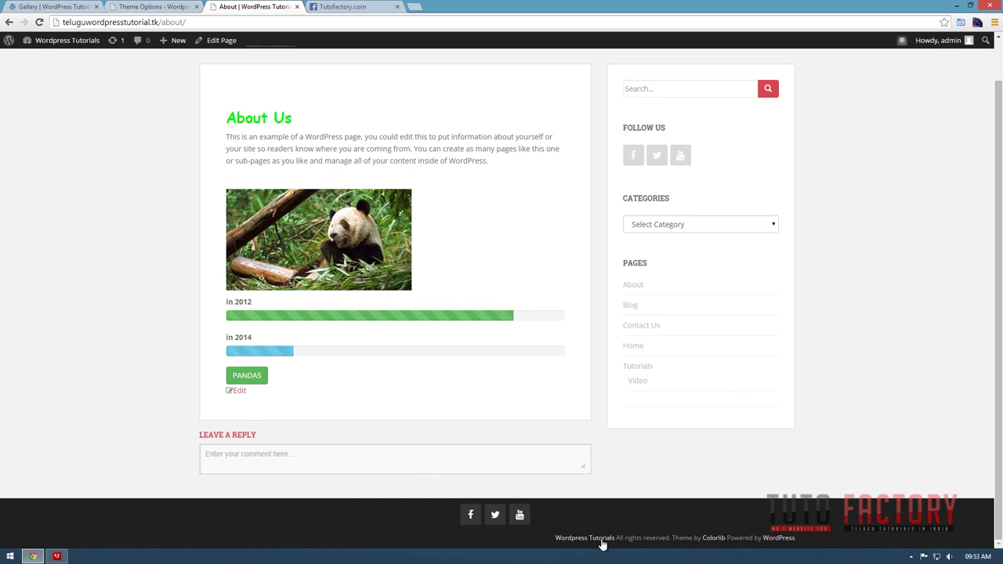
drag(546, 540, 676, 537)
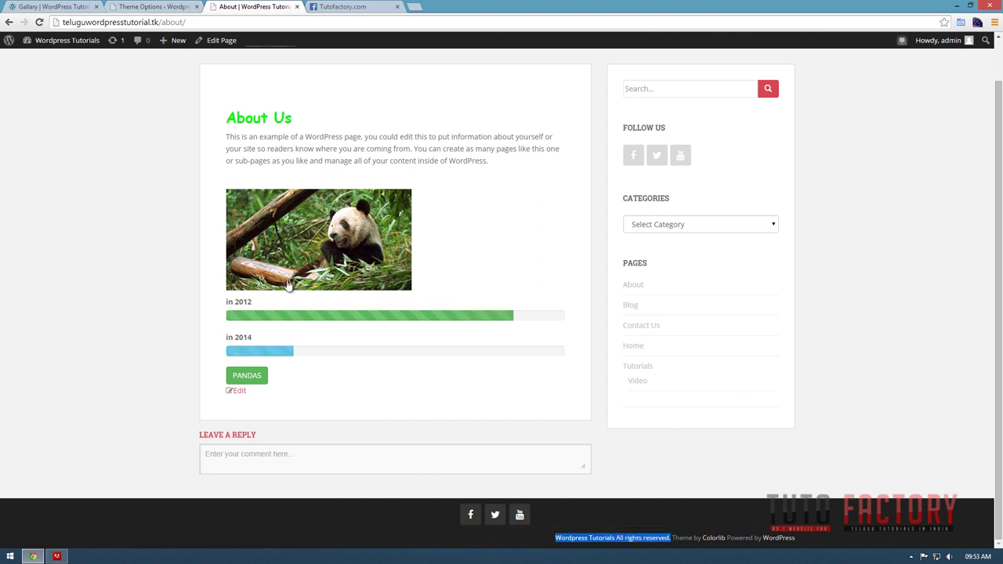
click(154, 7)
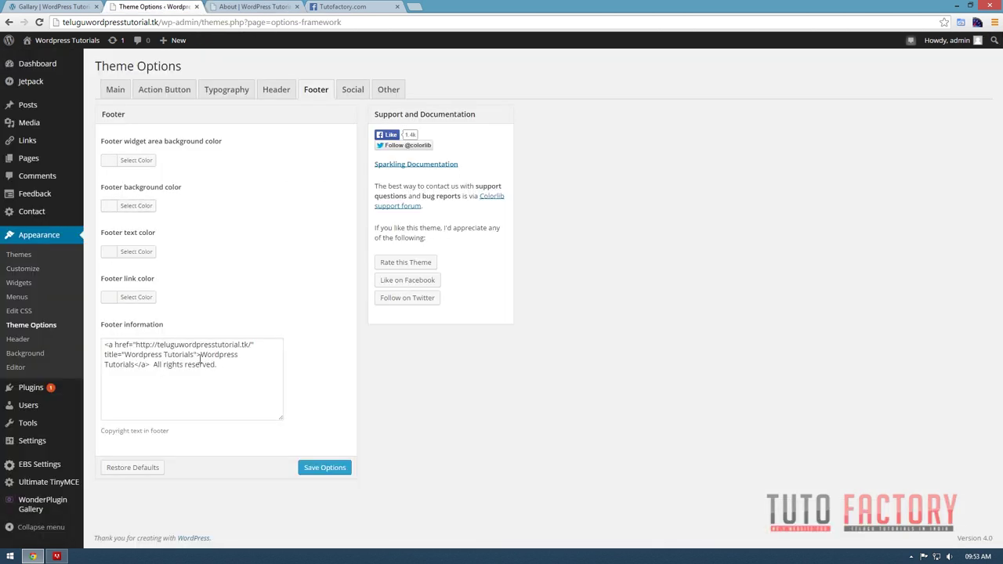
drag(202, 354, 136, 365)
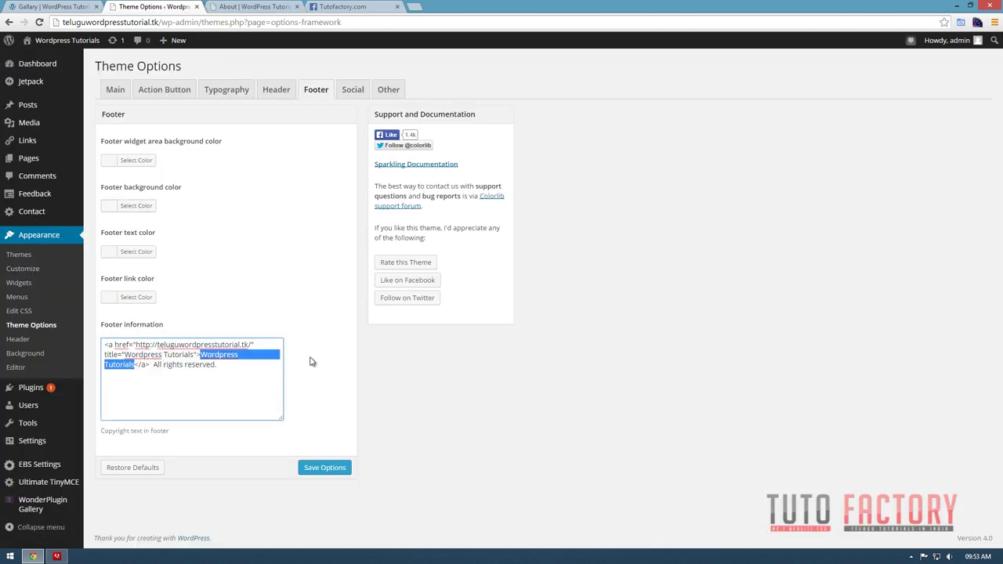
text(Suniel)
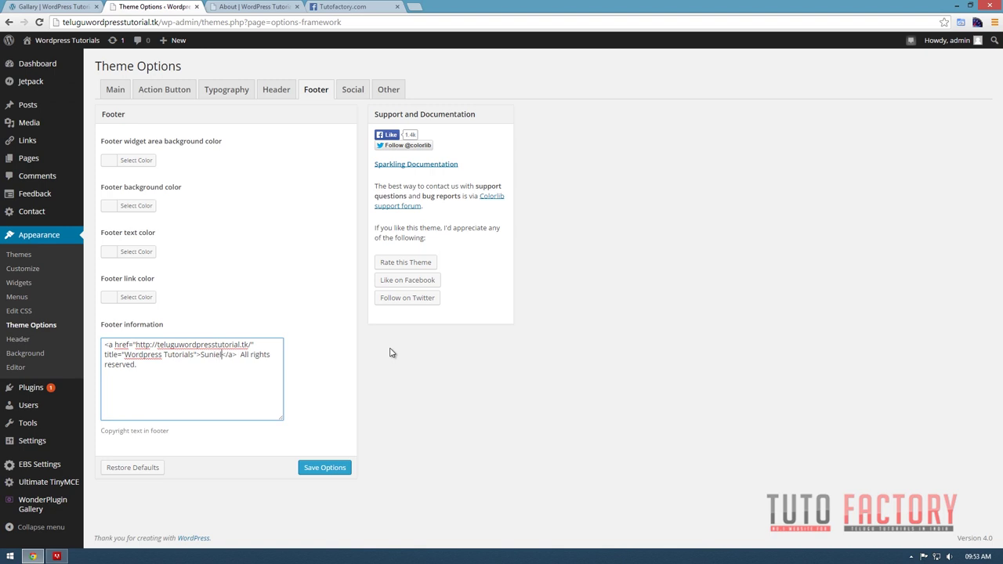
click(333, 468)
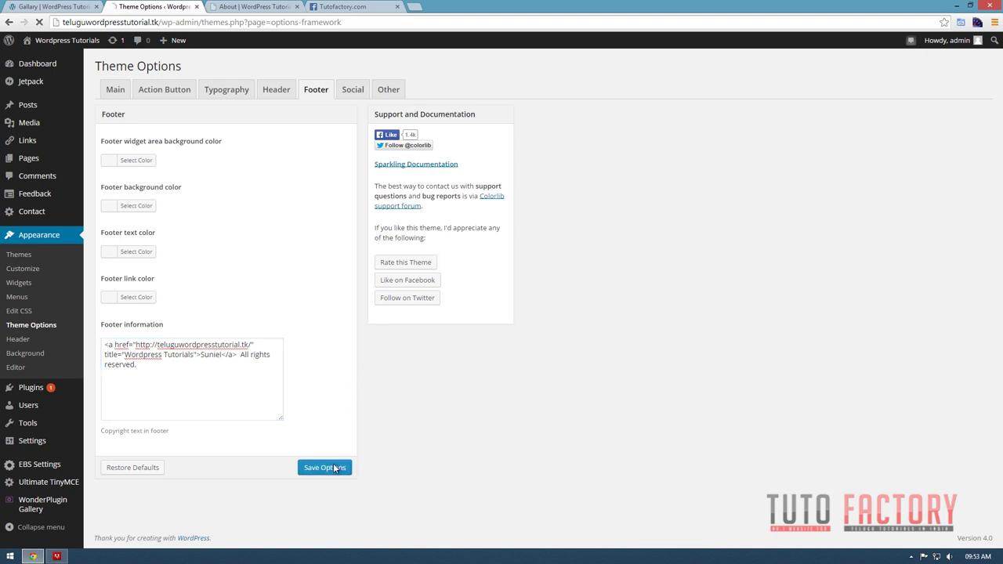
Check the About page footer's theme credit, then go to Appearance > Editor.
click(253, 7)
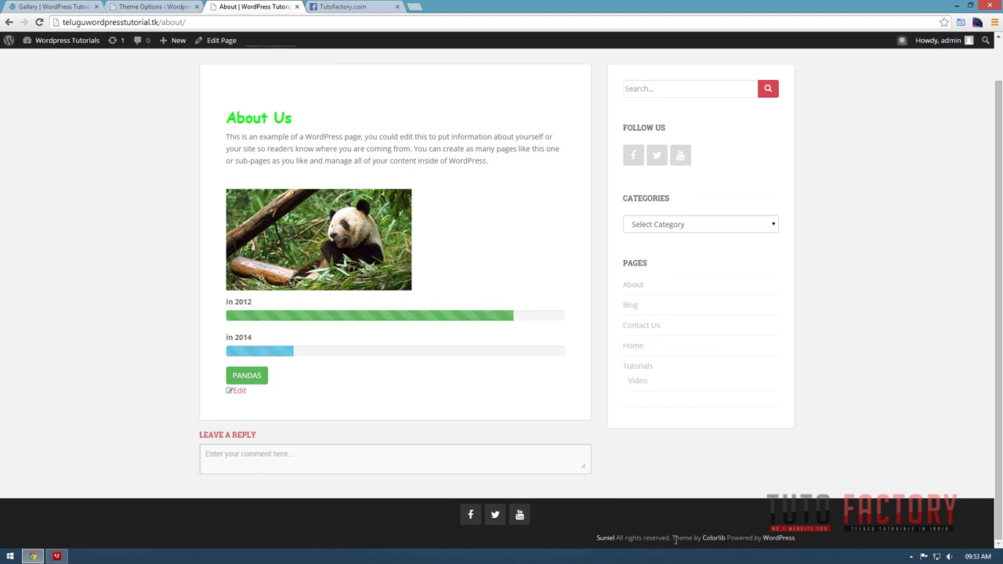
drag(672, 539, 517, 523)
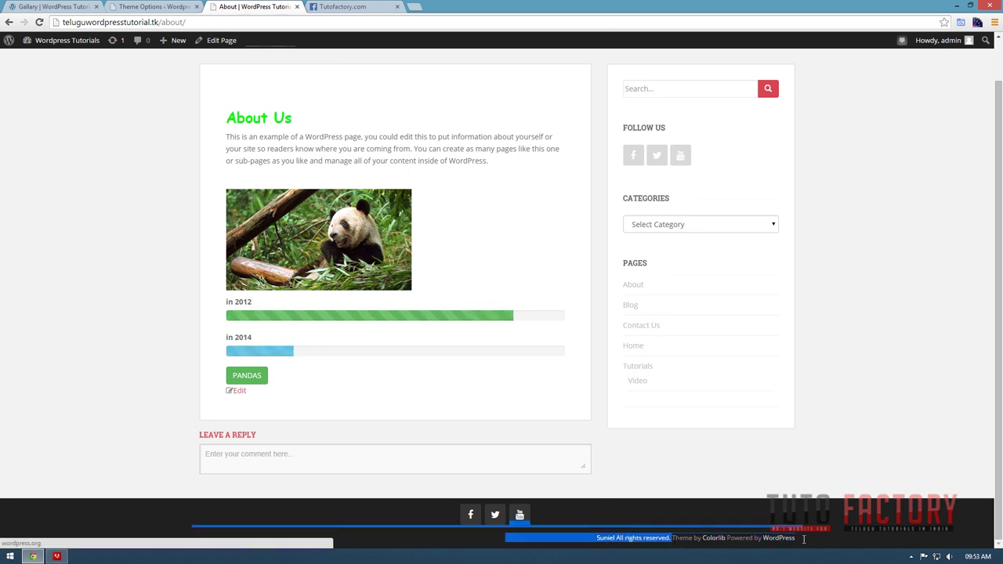
click(145, 7)
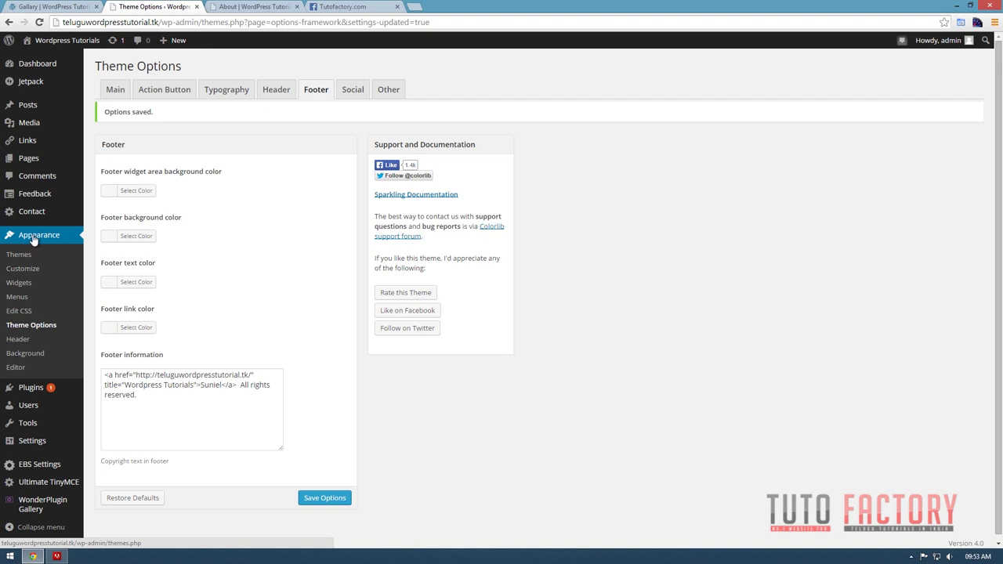
click(16, 367)
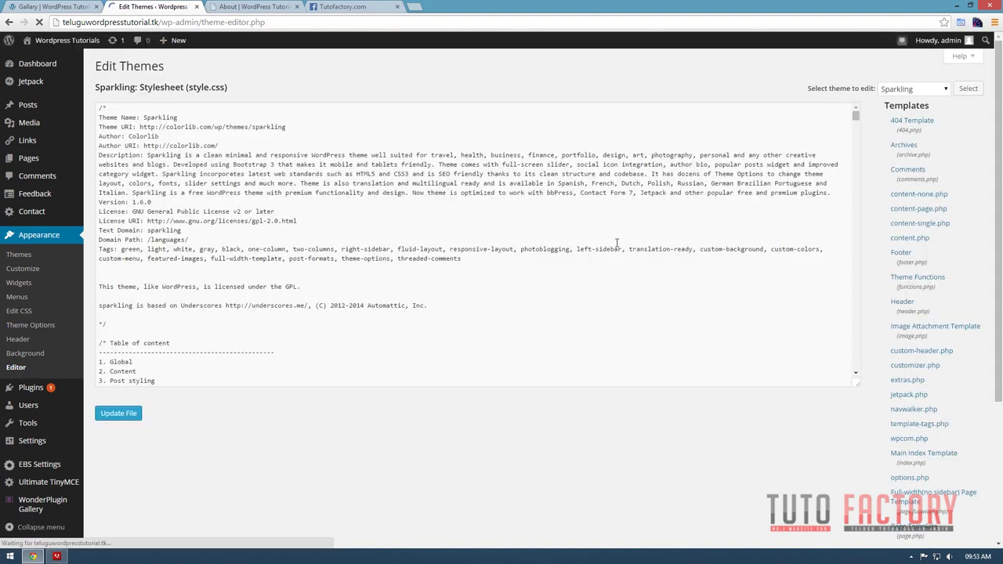
In footer.php, delete the '<?php sparkling_footer_info(); ?>' line and update the file.
click(911, 258)
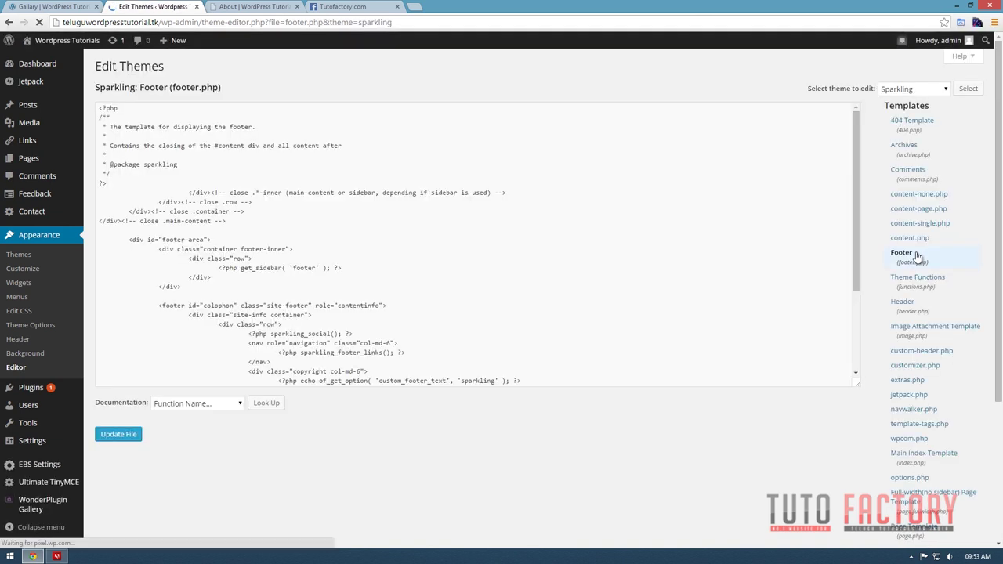
click(508, 298)
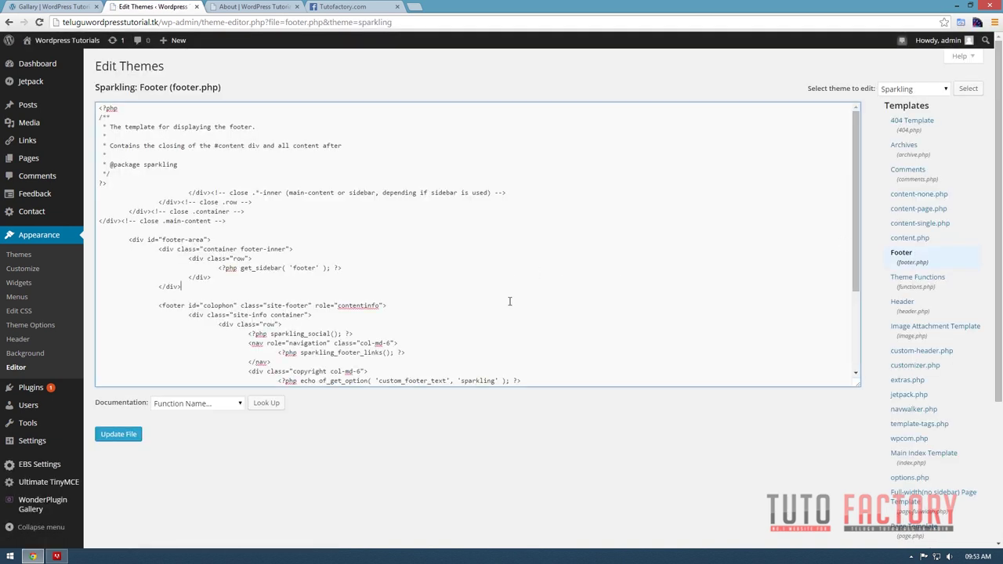
scroll(513, 304, down, 3)
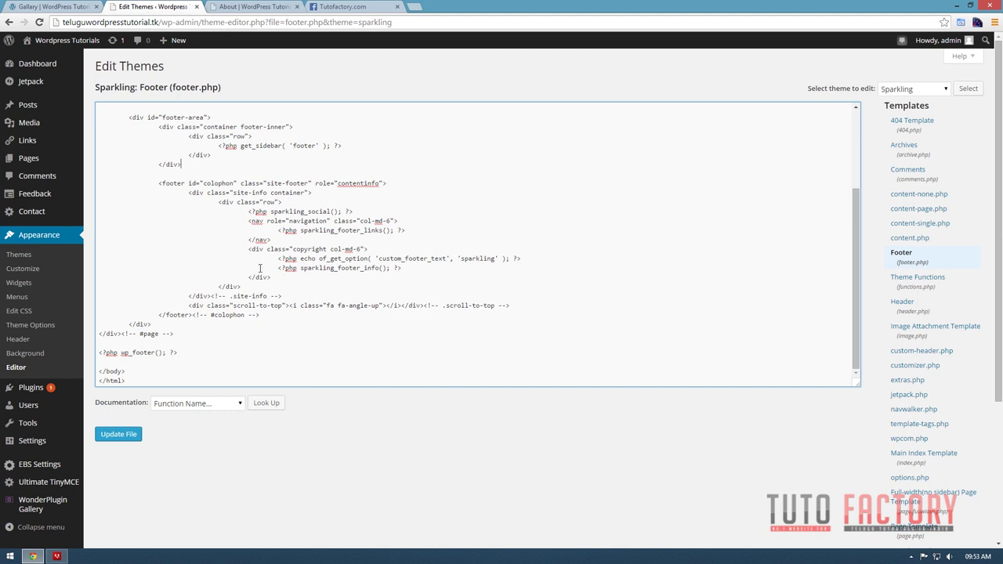
drag(294, 249, 366, 250)
drag(278, 268, 406, 268)
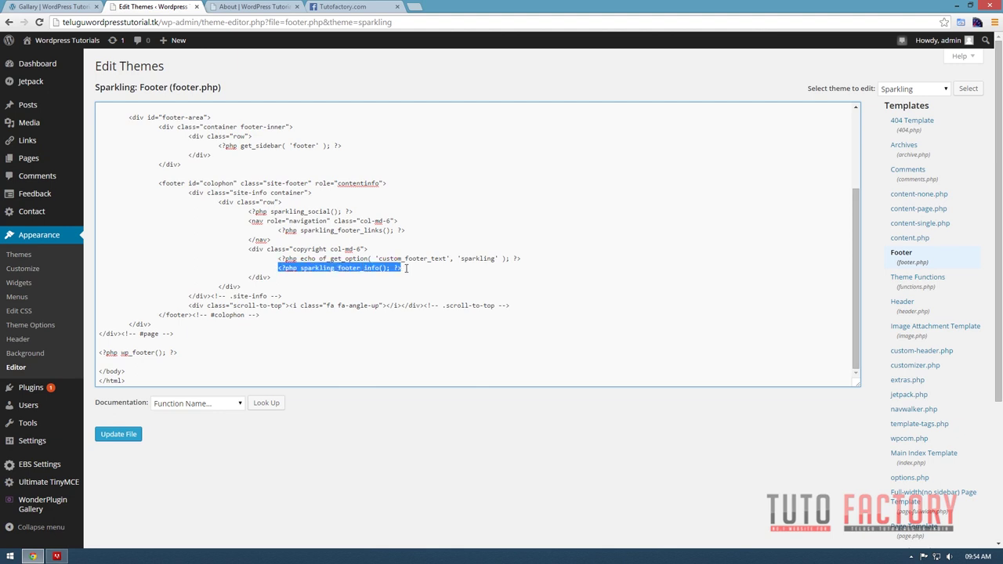
key(Delete)
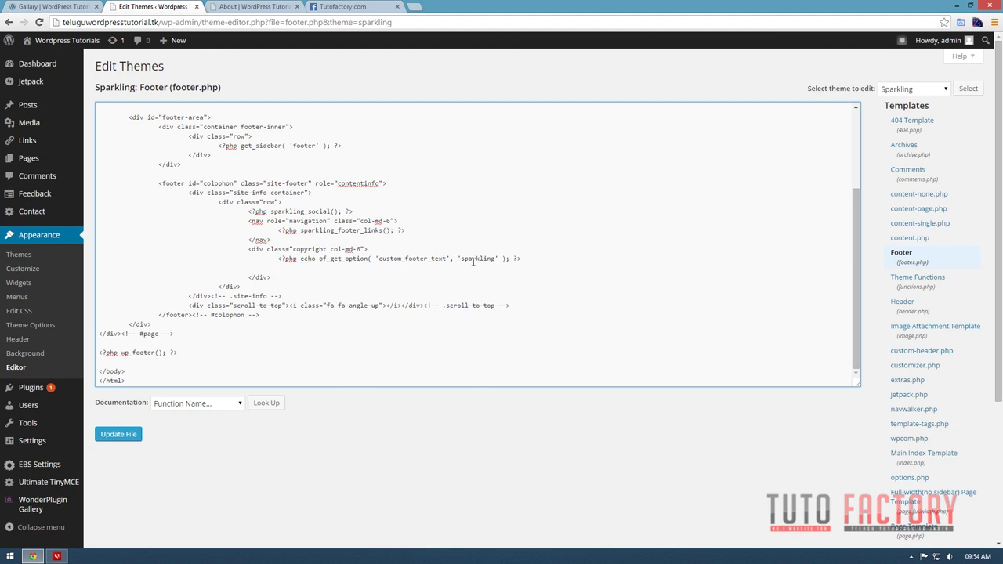
click(127, 437)
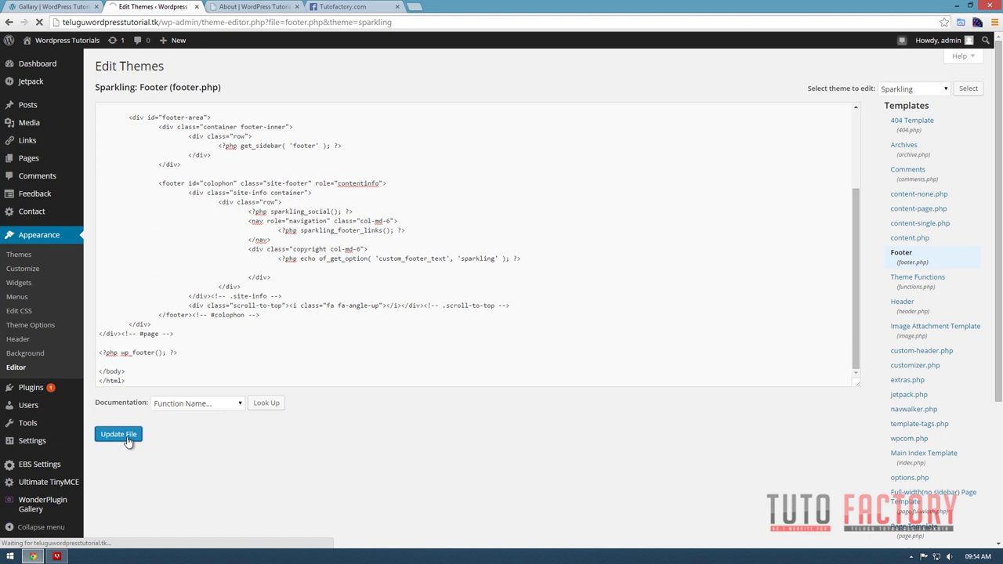
click(250, 8)
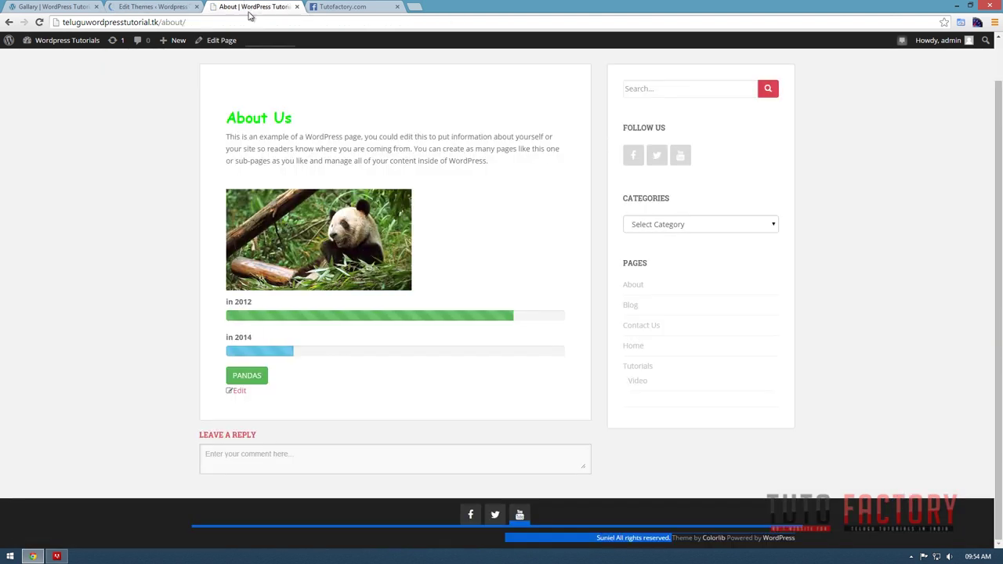
Reload the About page and check that the footer shows only the author's name and rights notice.
click(39, 22)
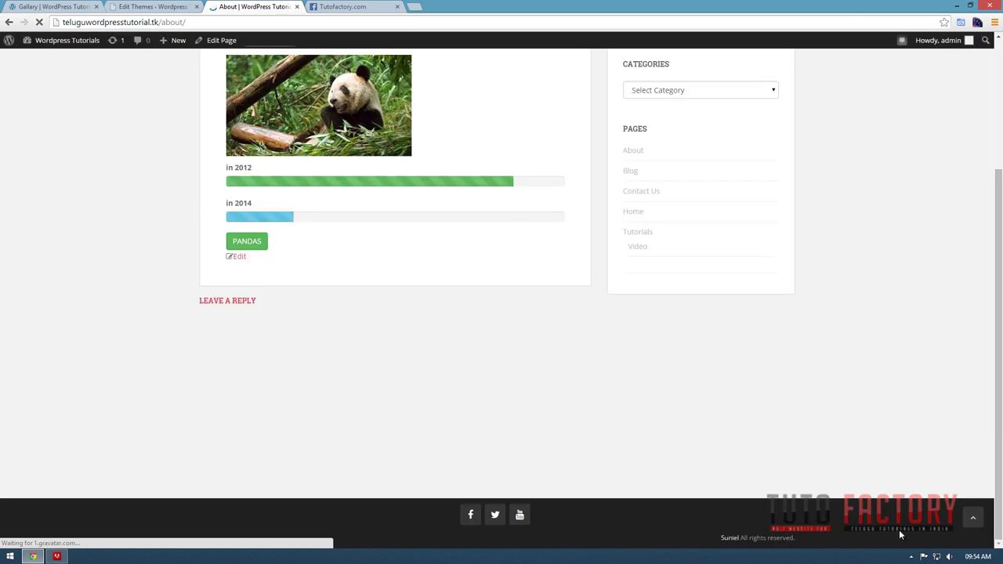
triple_click(795, 539)
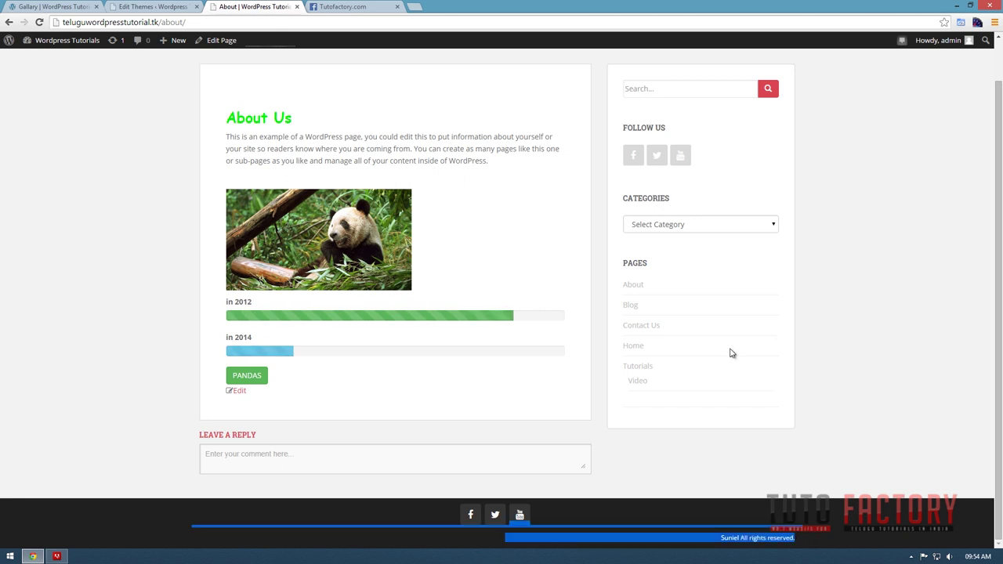
click(604, 541)
scroll(588, 537, up, 1)
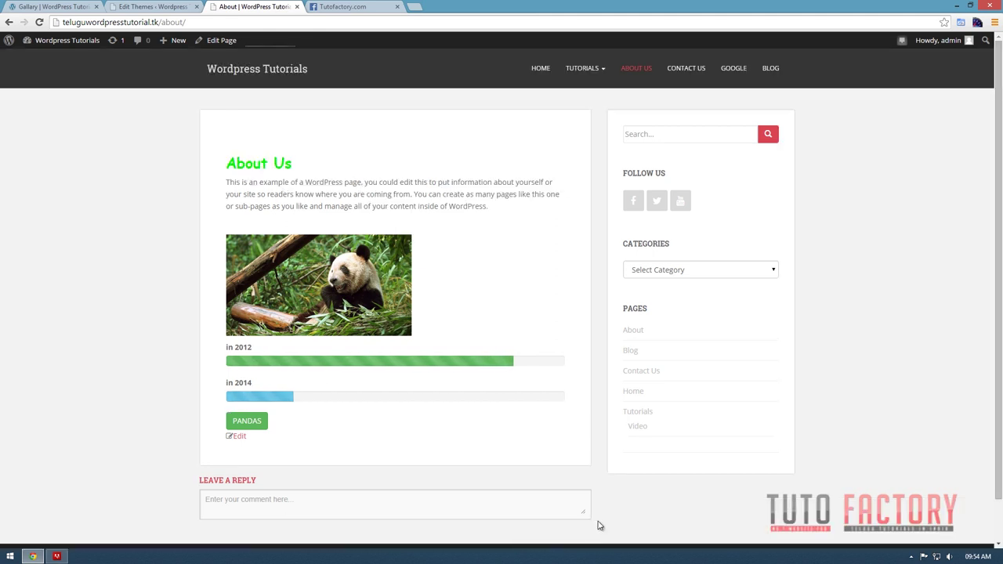
Glance back at the theme editor, then navigate from the About page to the site's home page.
key(ctrl+shift+Tab)
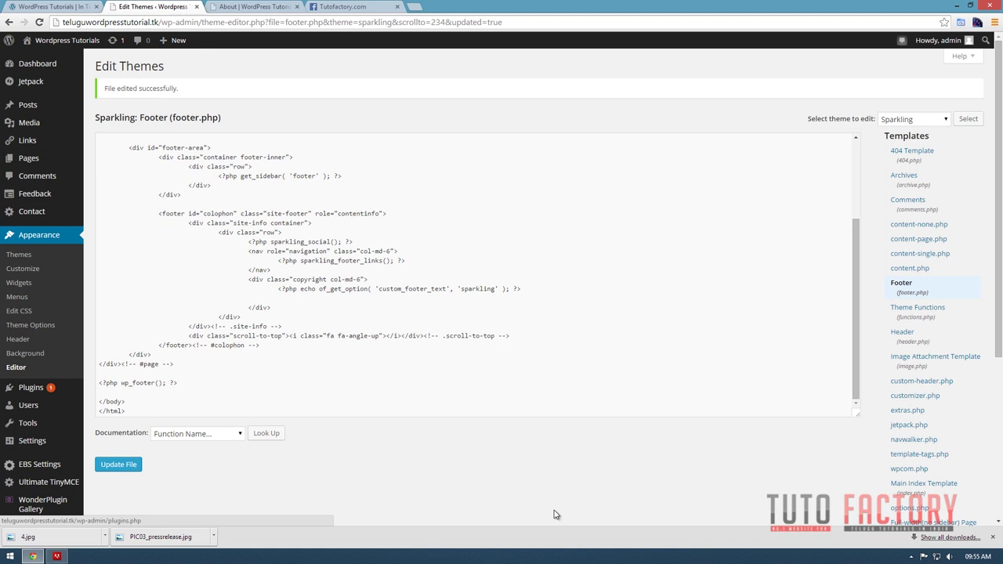
click(990, 539)
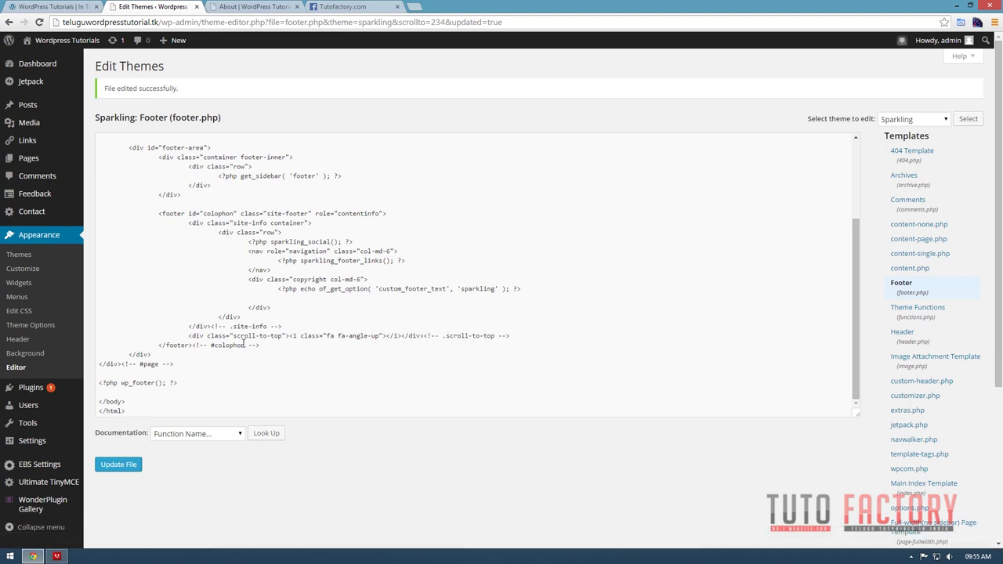
scroll(243, 343, up, 3)
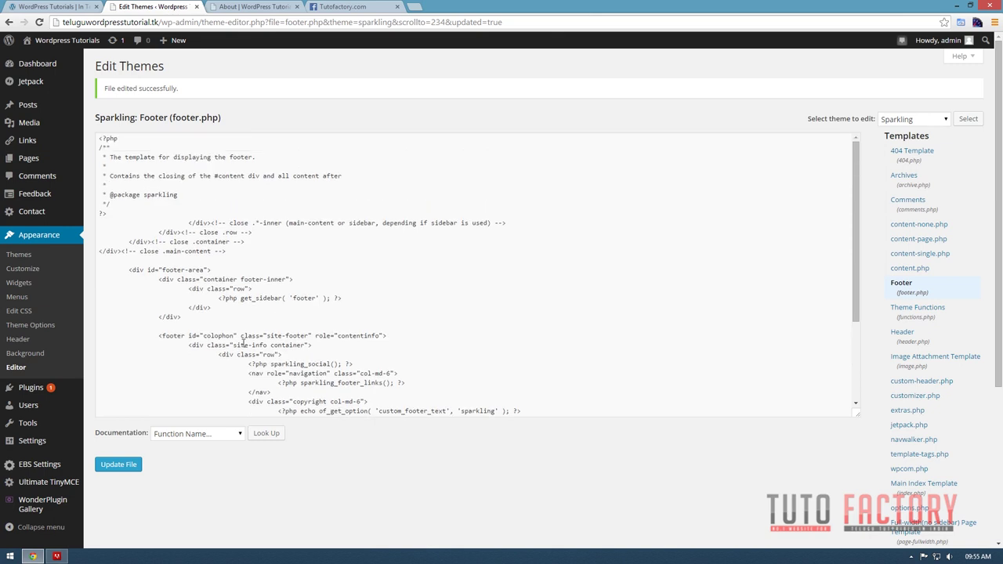
click(241, 6)
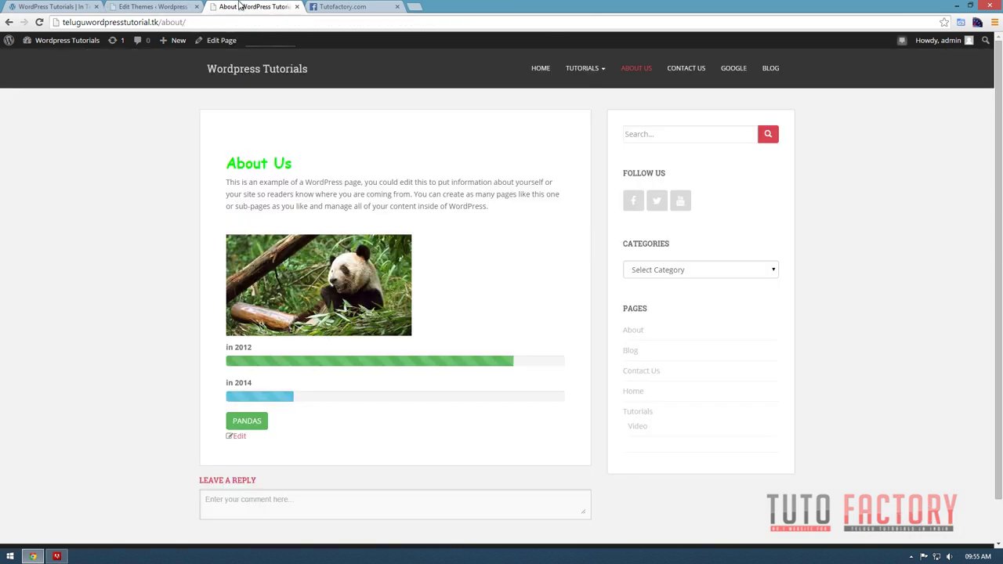
scroll(329, 349, down, 1)
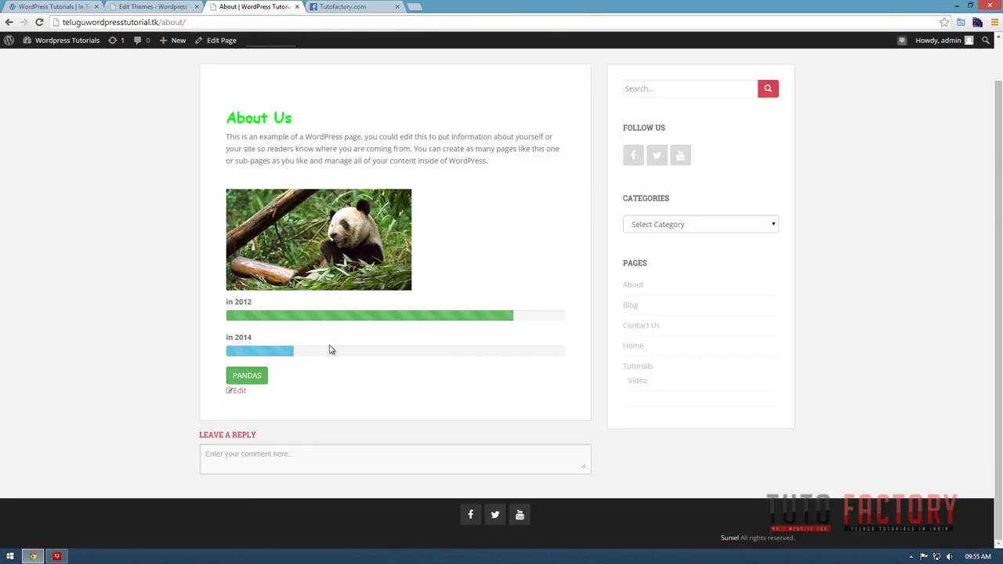
scroll(331, 349, up, 1)
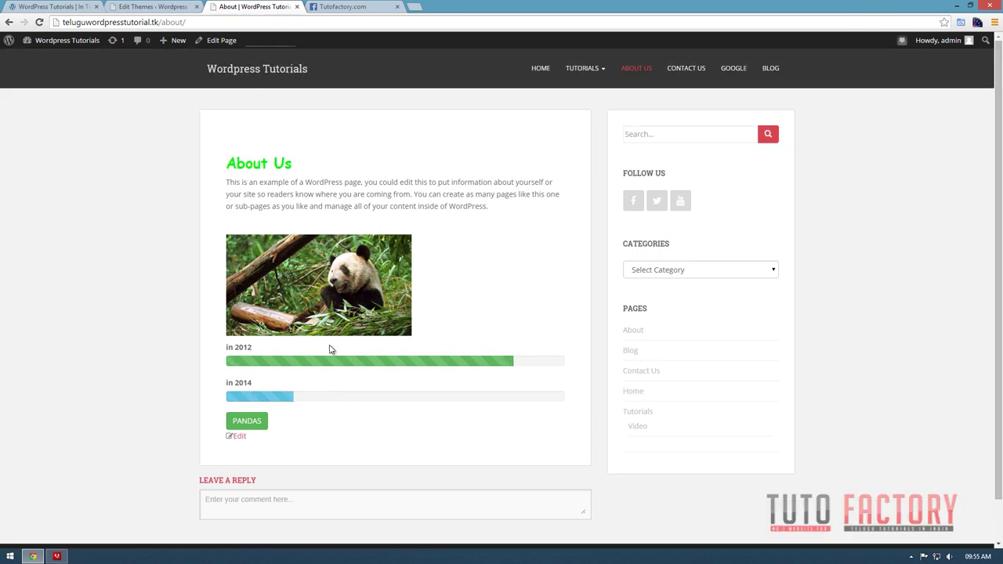
click(759, 68)
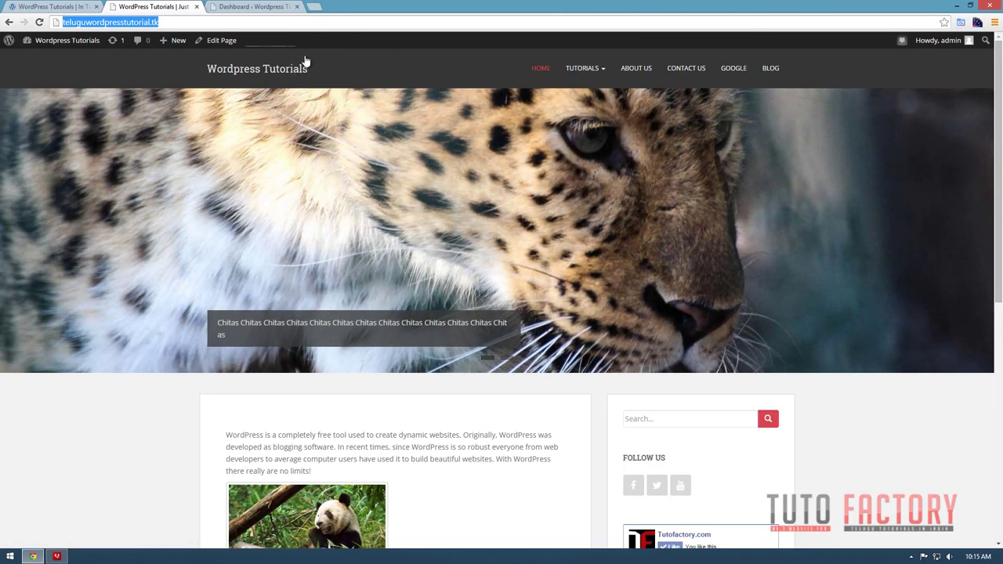
Switch from the site tabs to the WordPress dashboard and open Appearance > Theme Options.
click(51, 6)
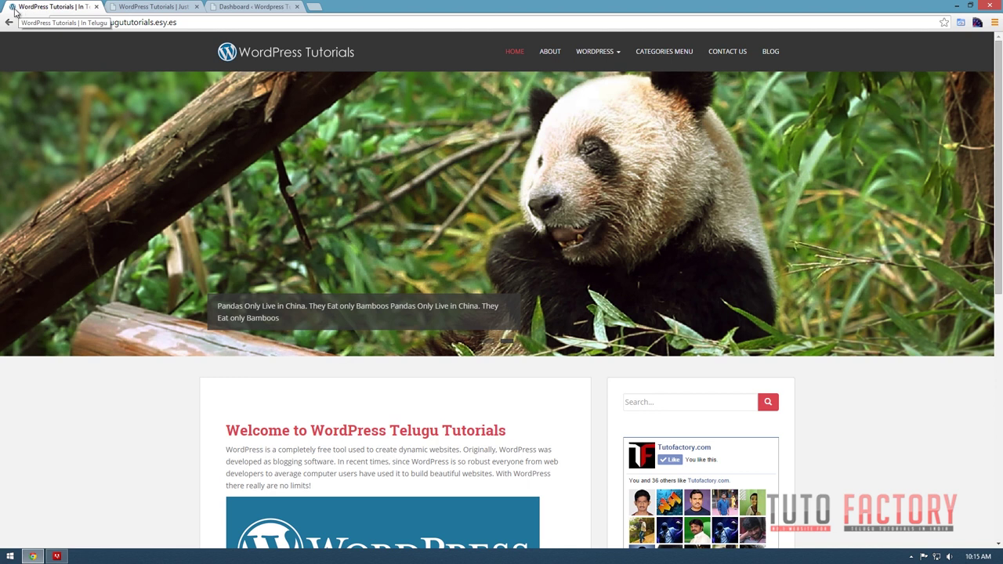
click(124, 7)
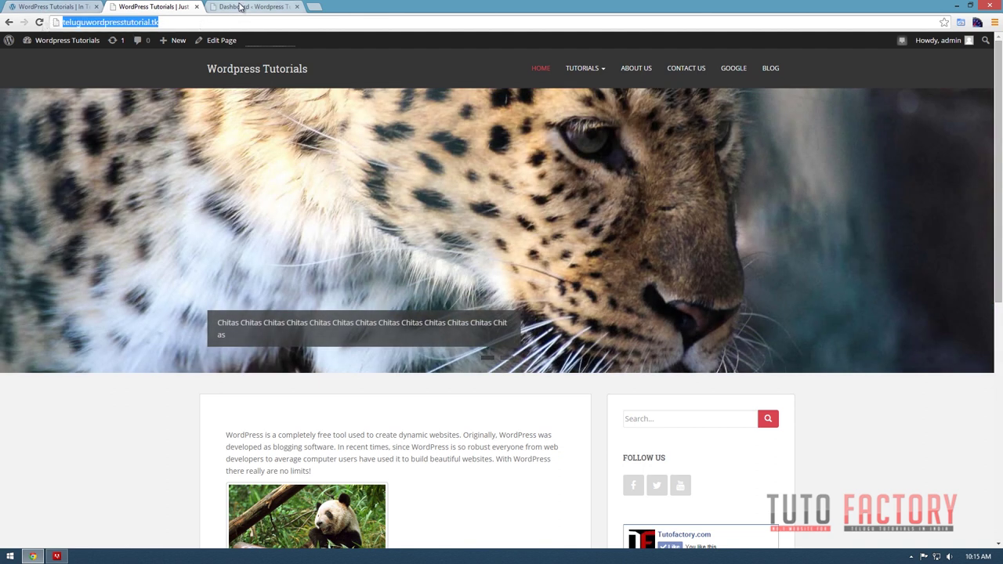
click(241, 7)
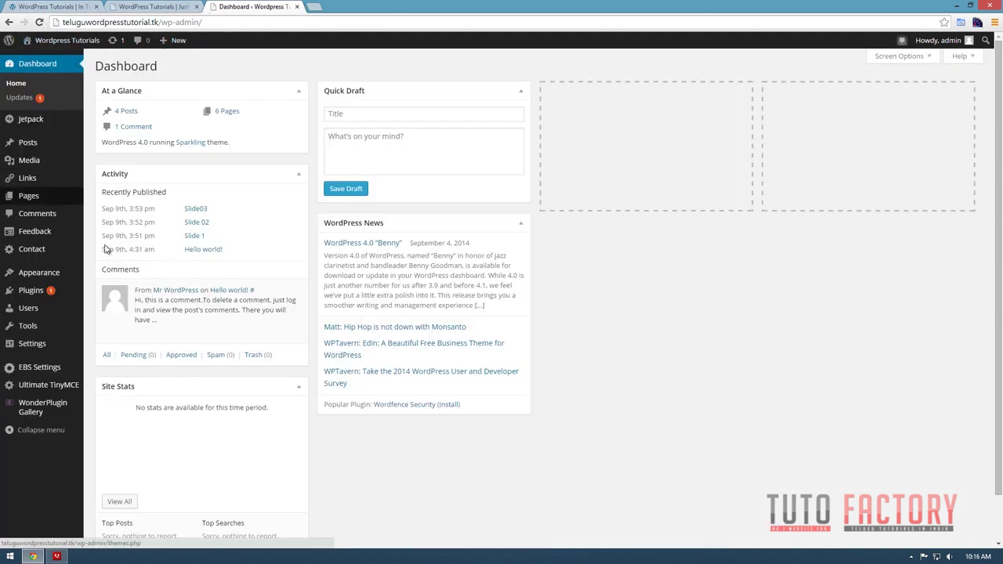
mouse_move(31, 280)
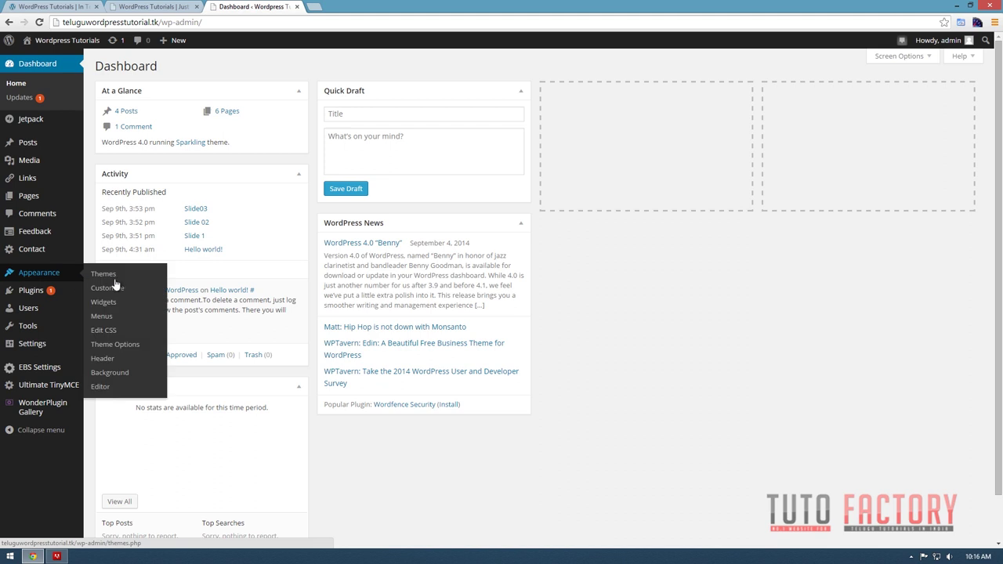
click(122, 348)
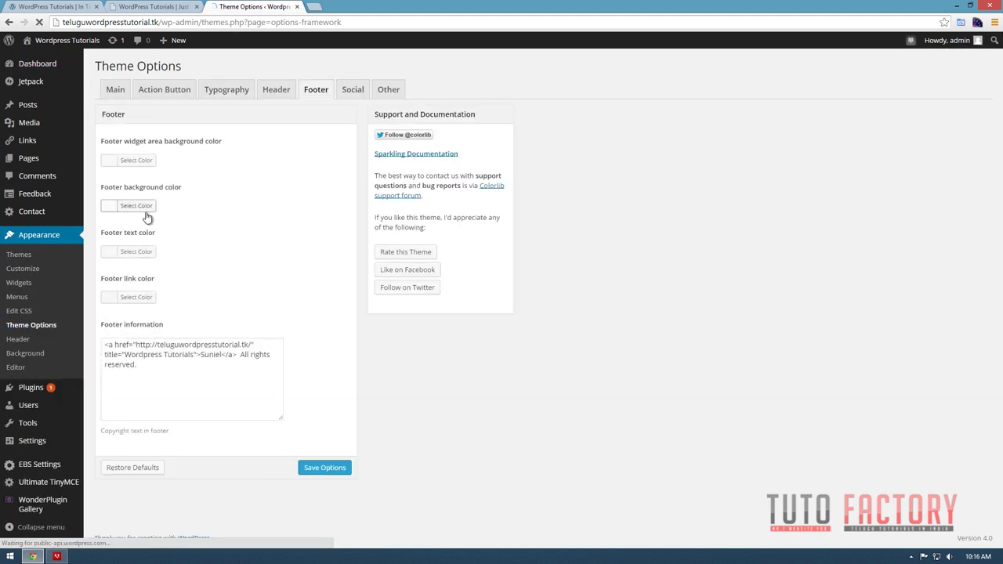
Tour the Header, Main, Action Button, Typography, Footer, Social and Other option tabs.
click(259, 91)
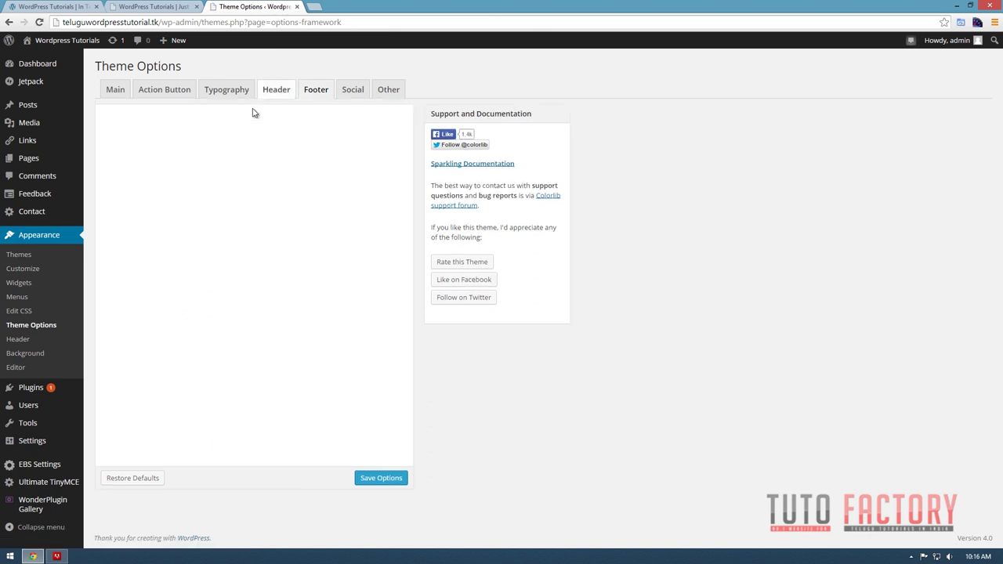
click(115, 89)
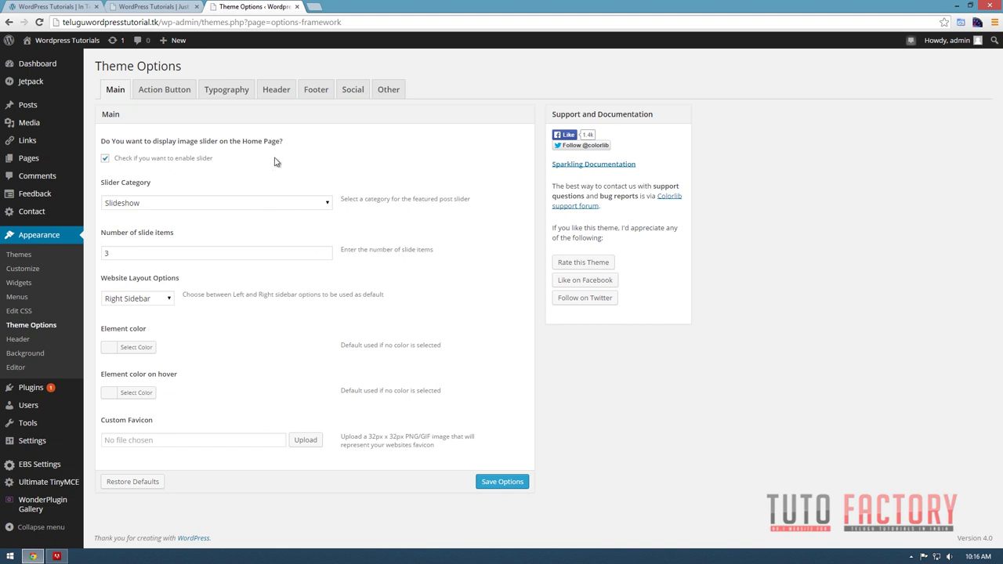
click(160, 91)
click(239, 91)
click(275, 93)
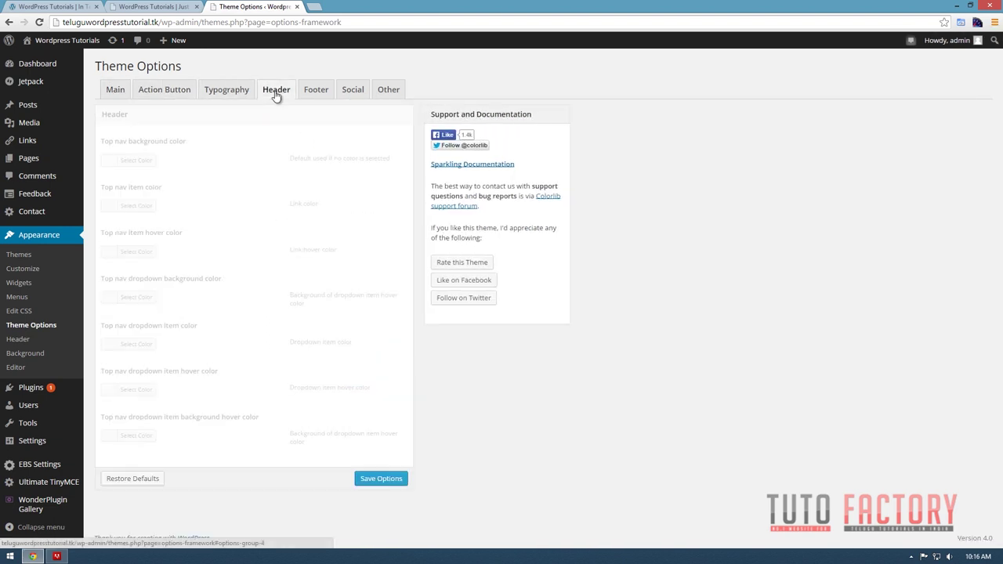
click(317, 94)
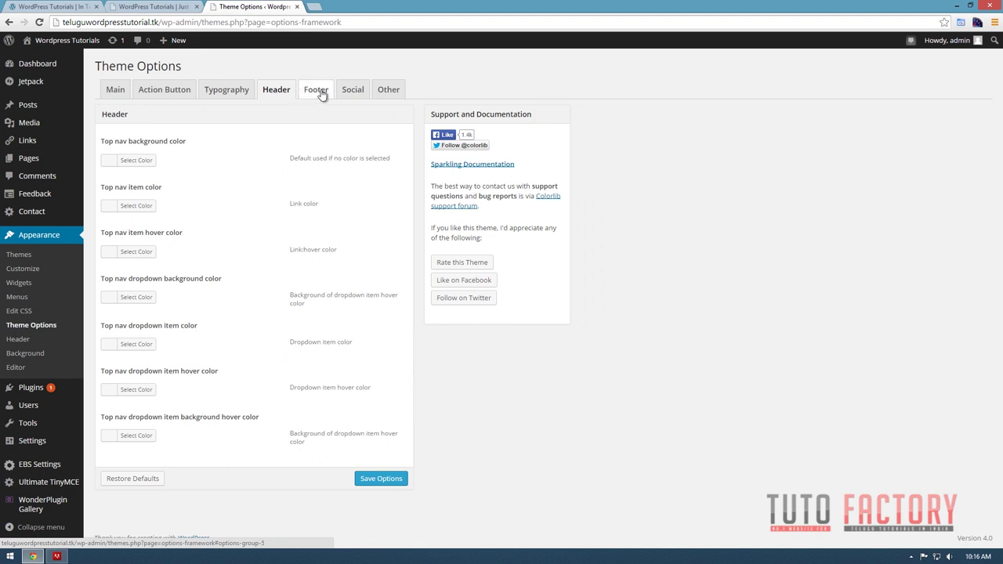
click(357, 93)
click(387, 93)
click(156, 92)
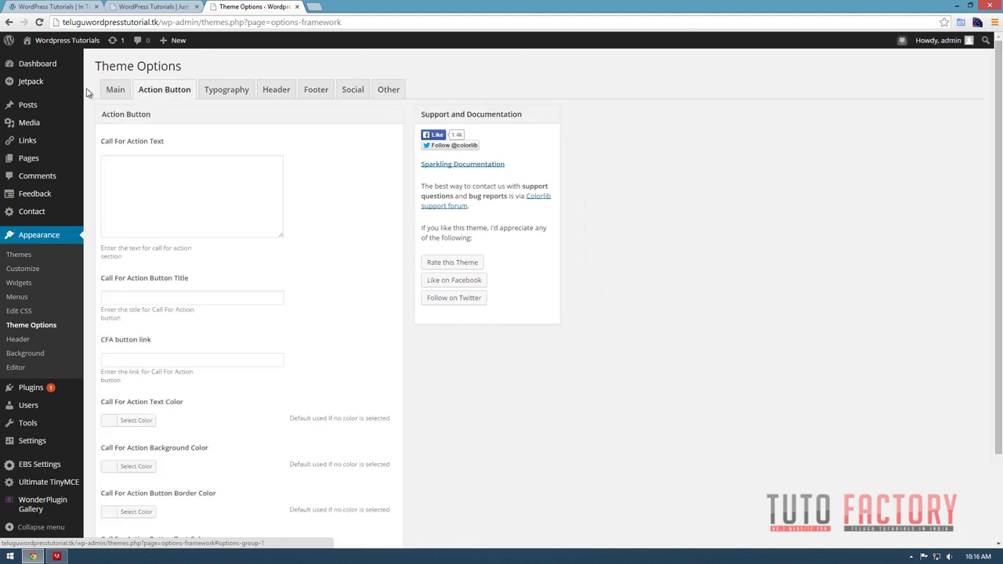
click(116, 92)
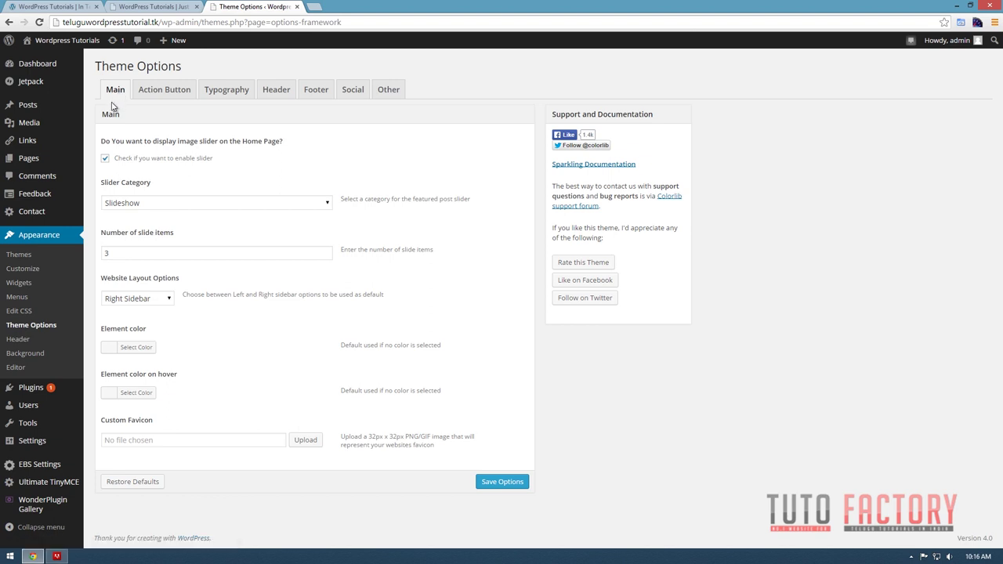
Recheck the Action Button, Typography and Header tabs, ending on the Main settings.
click(163, 92)
click(207, 92)
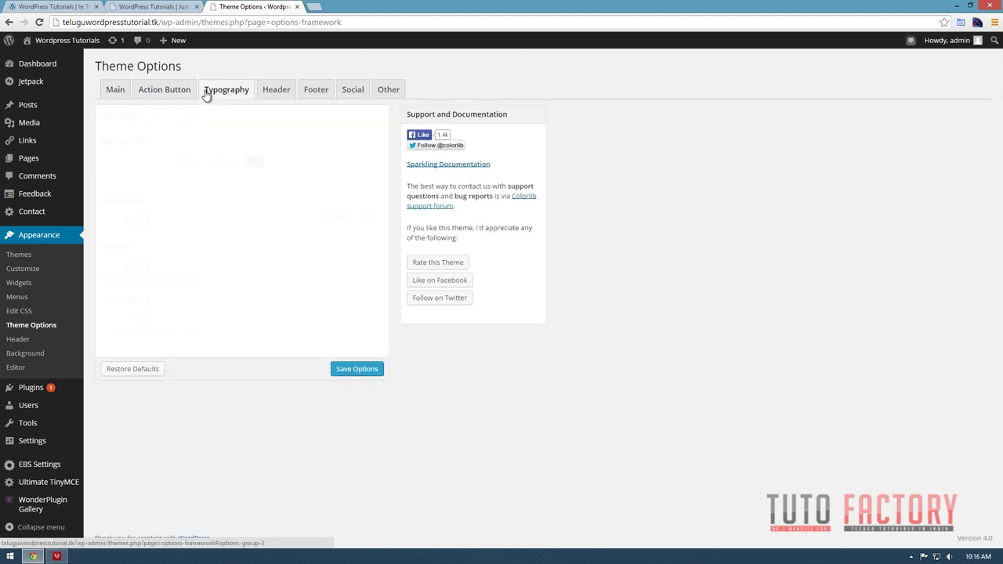
click(272, 94)
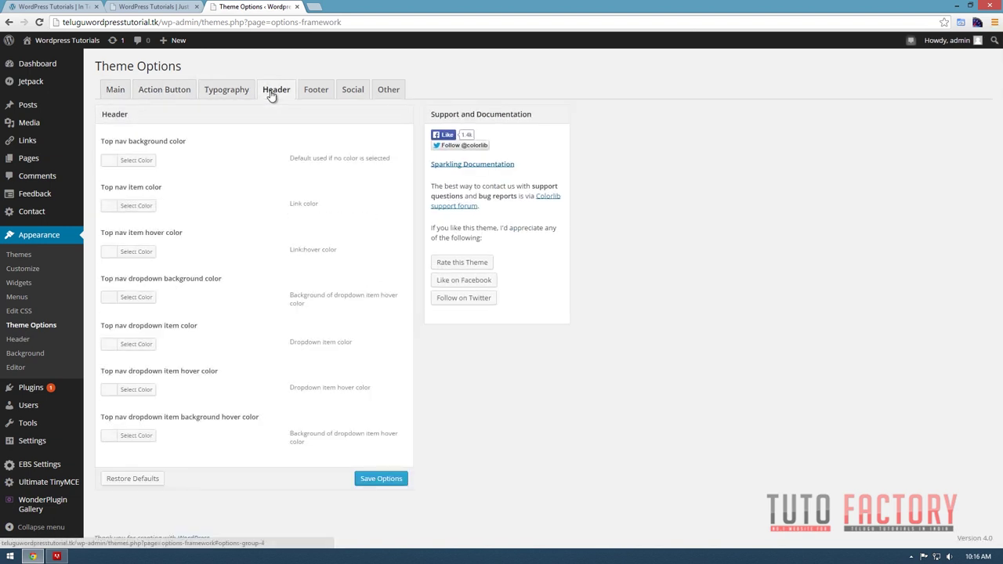
click(115, 93)
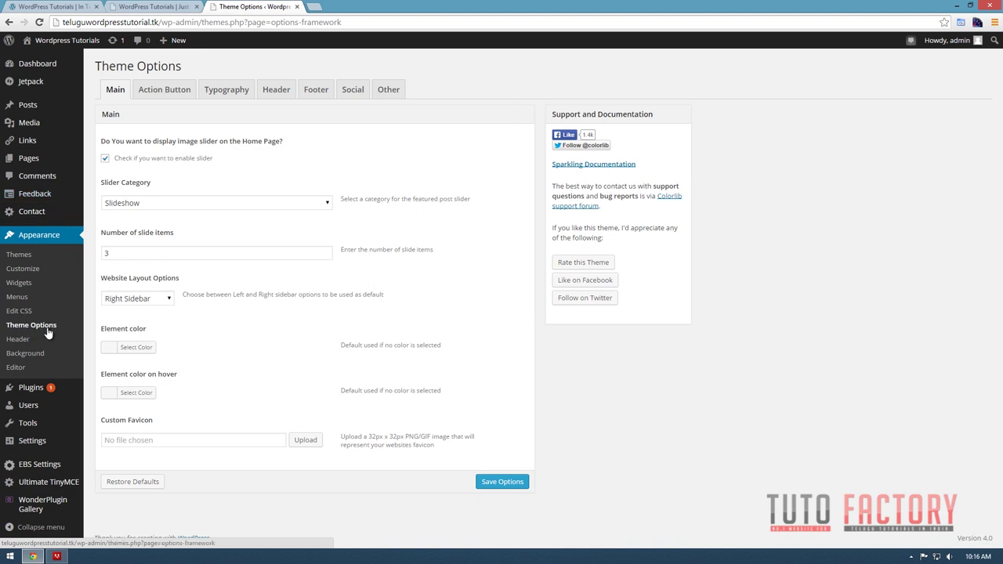
Note the Custom Favicon's 32px x 32px PNG/GIF requirement, then search Start for 'photo' to launch Photoshop.
click(116, 90)
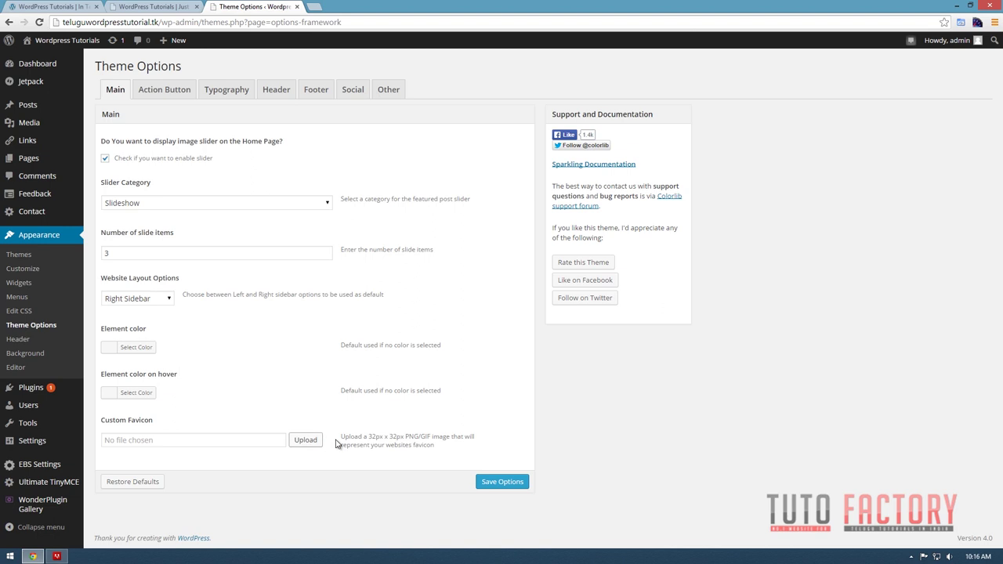
drag(369, 436, 452, 436)
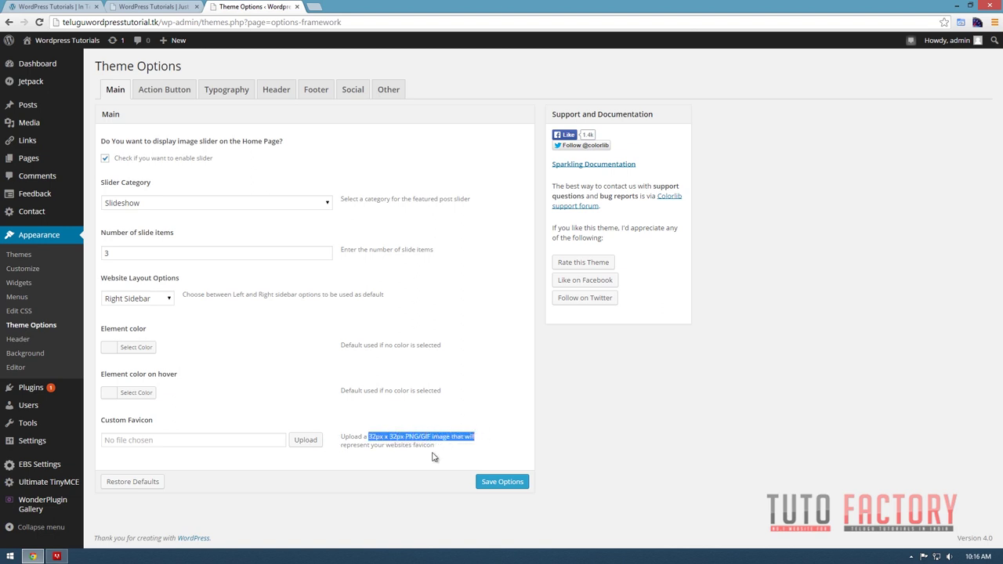
click(387, 462)
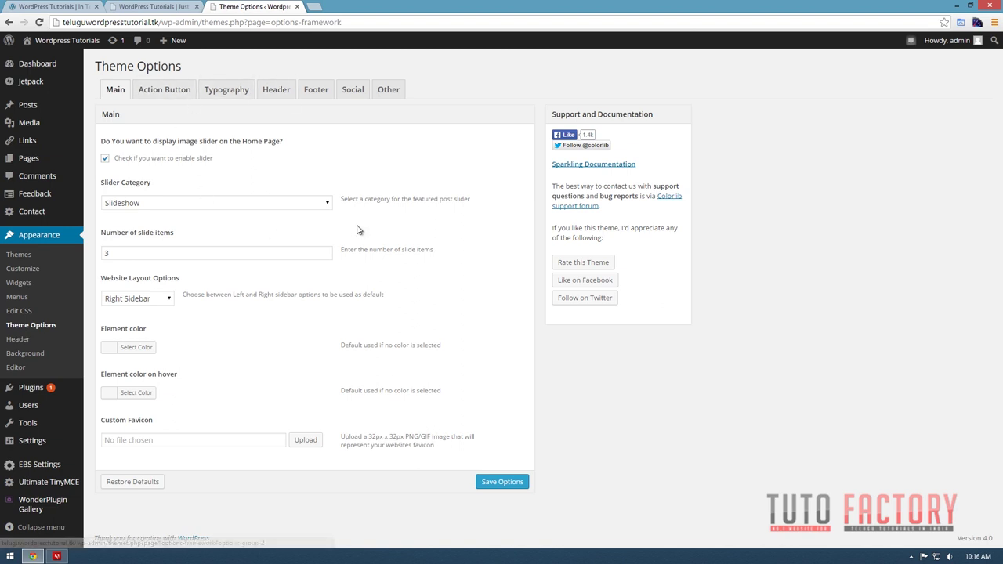
key(super)
text(photo)
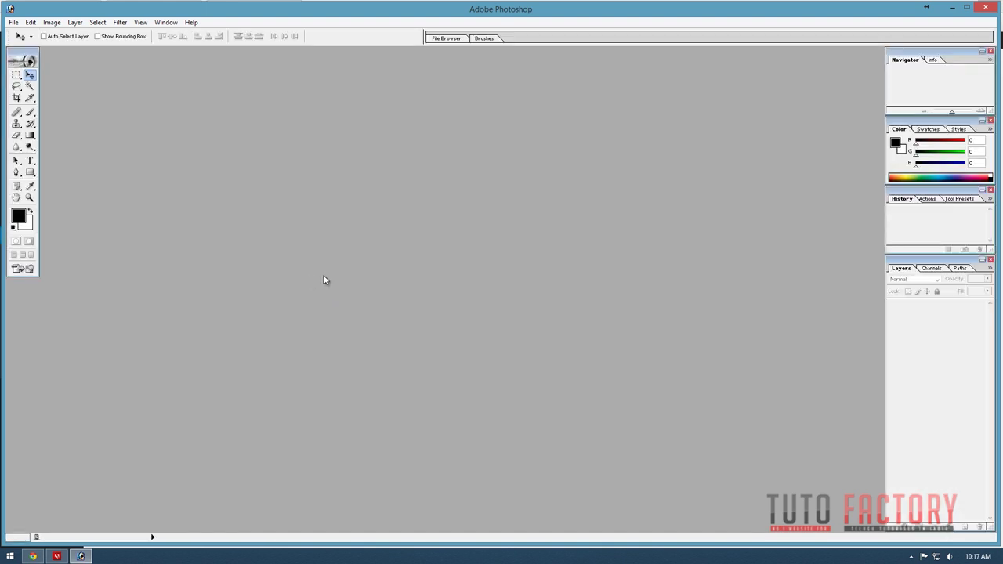
Launch Paint from the Start search and bring its window forward.
key(super+r)
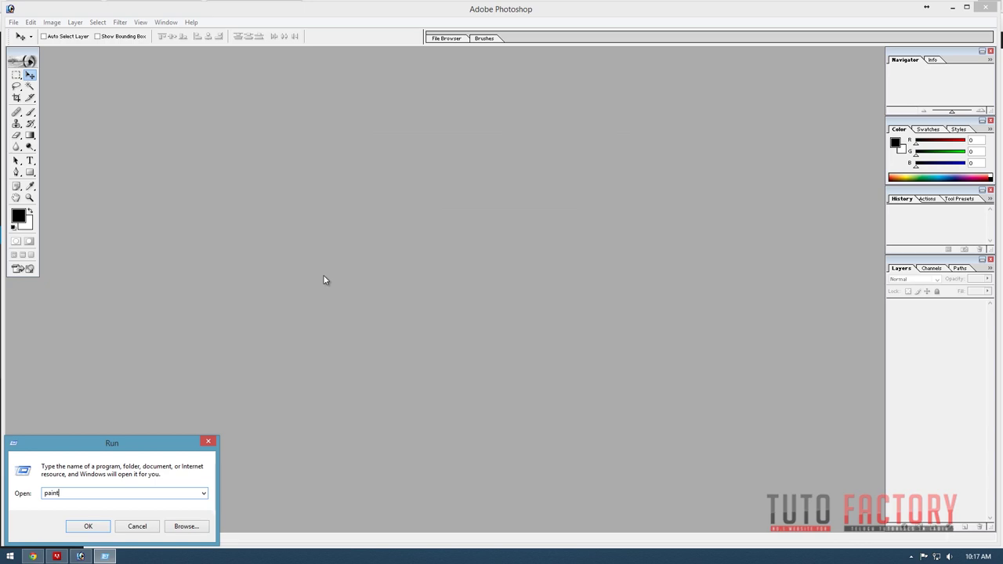
key(super)
text(paint)
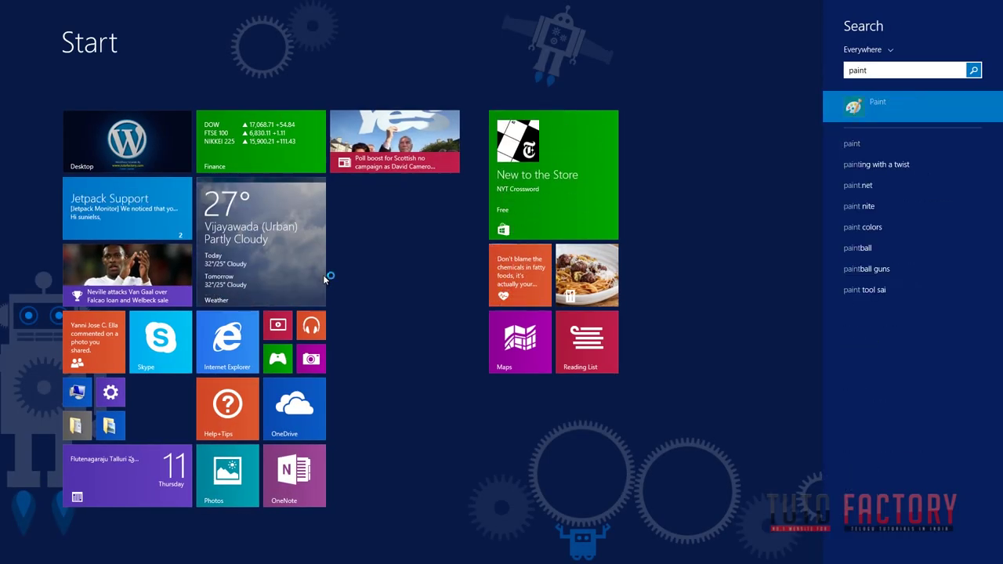
key(Escape)
key(Escape)
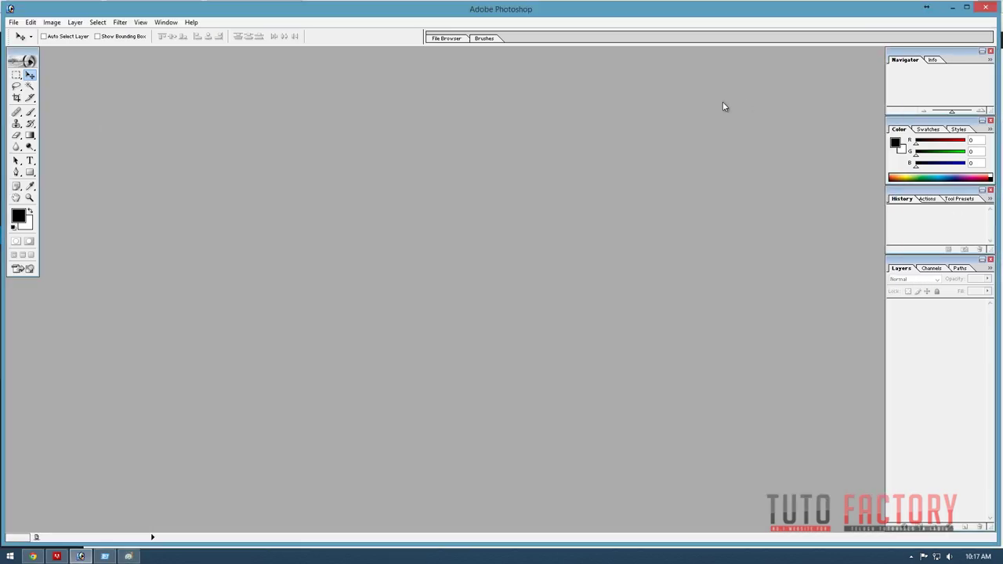
click(129, 556)
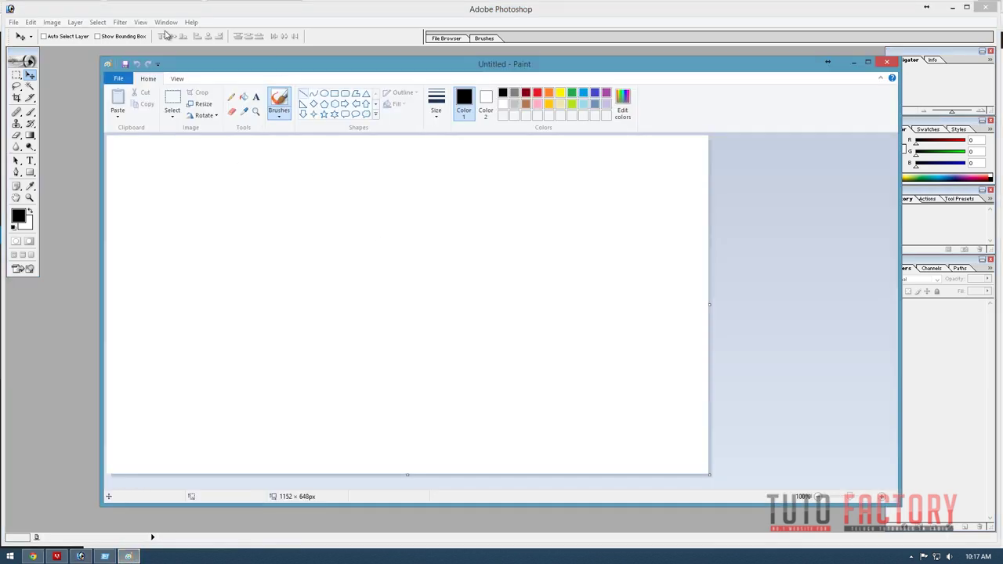
Set the Paint image's width and height to 32 pixels in Image Properties.
click(117, 79)
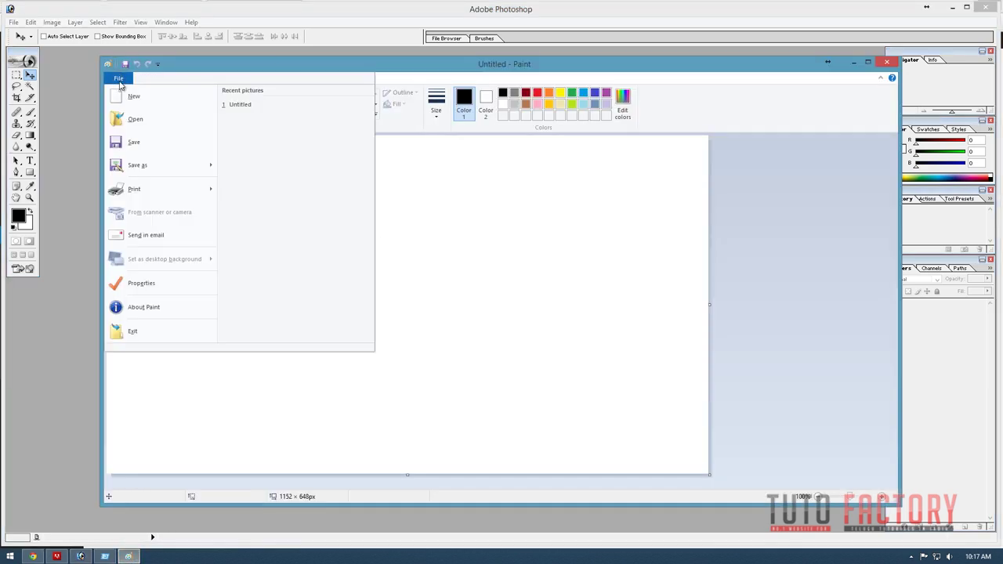
click(641, 132)
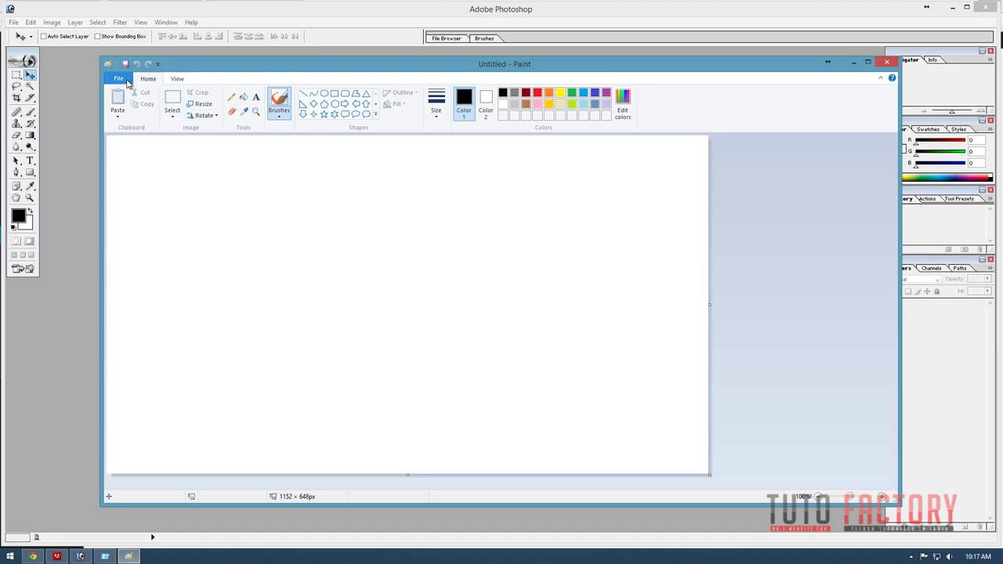
click(127, 84)
click(133, 100)
click(121, 79)
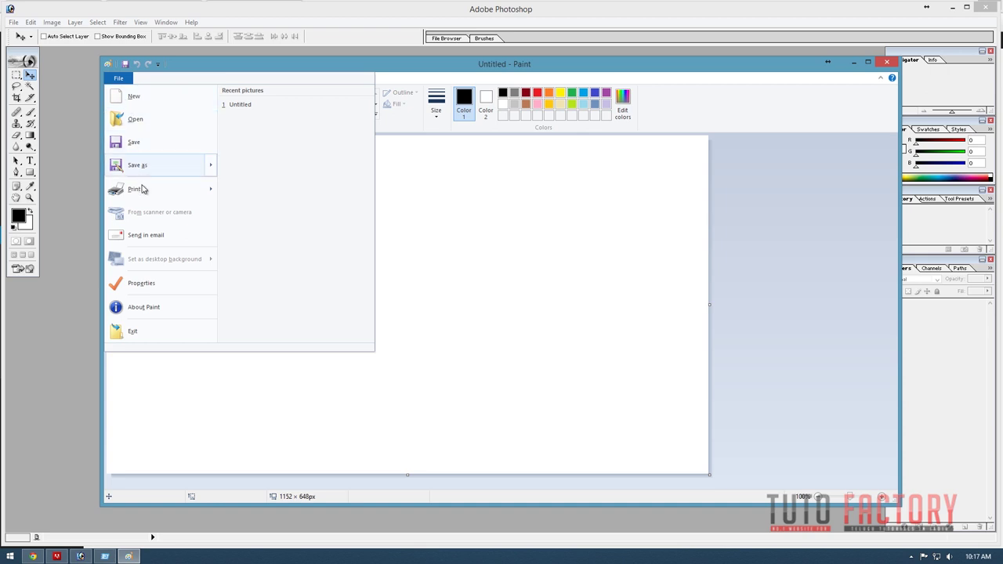
click(152, 285)
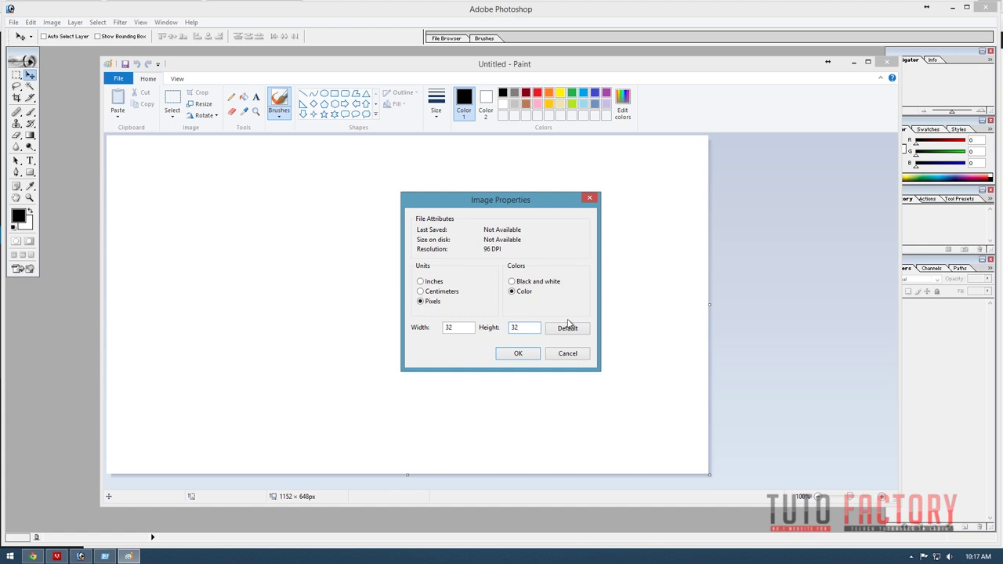
click(521, 353)
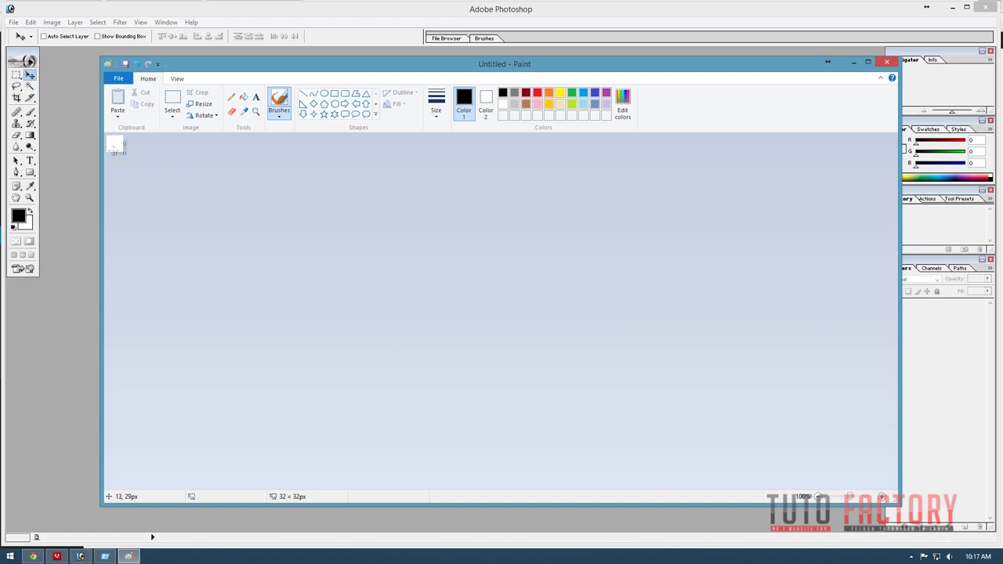
Undo an accidental canvas enlargement and zoom into the tiny canvas with the Magnifier.
drag(169, 195, 577, 430)
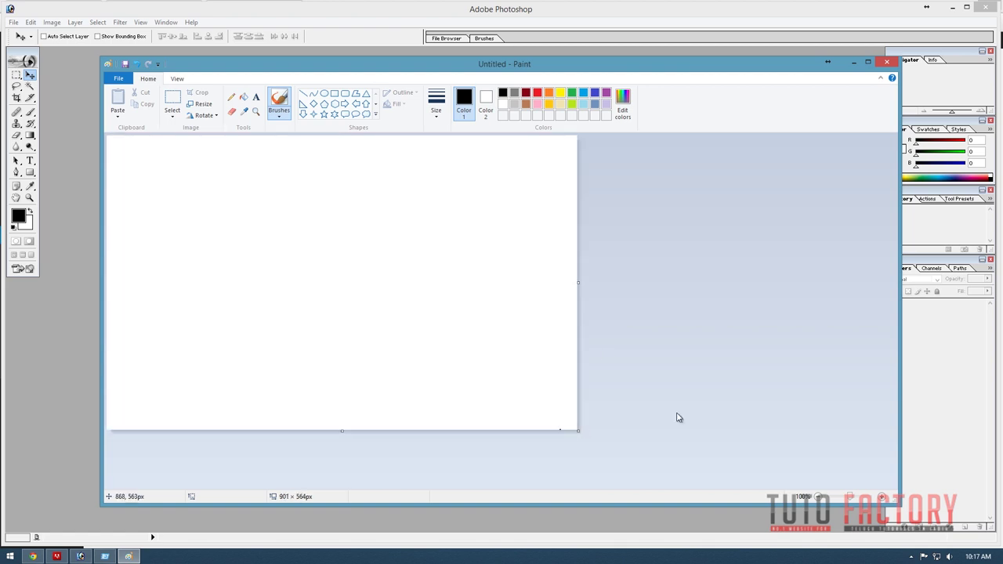
key(ctrl+z)
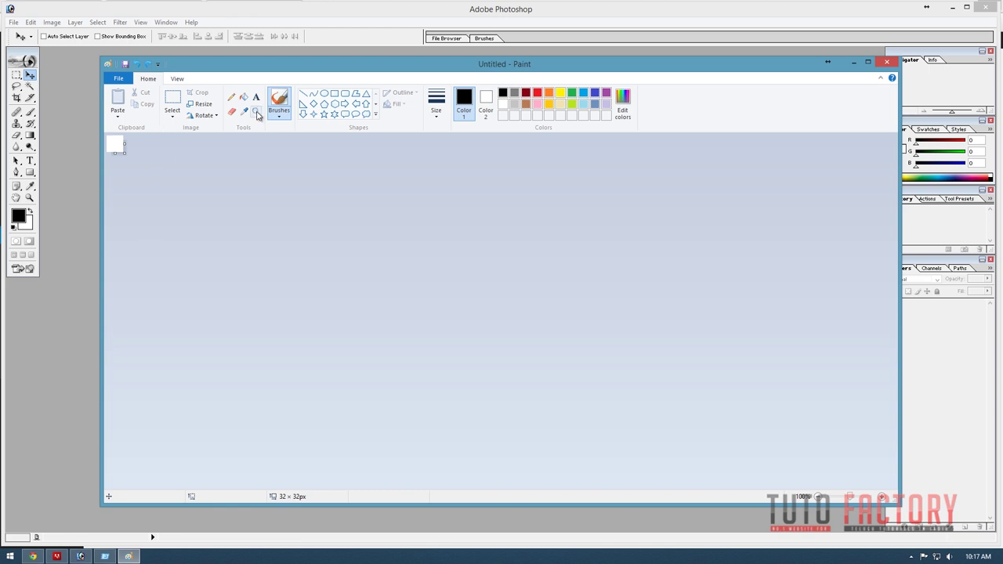
click(256, 112)
click(118, 144)
click(130, 166)
click(131, 170)
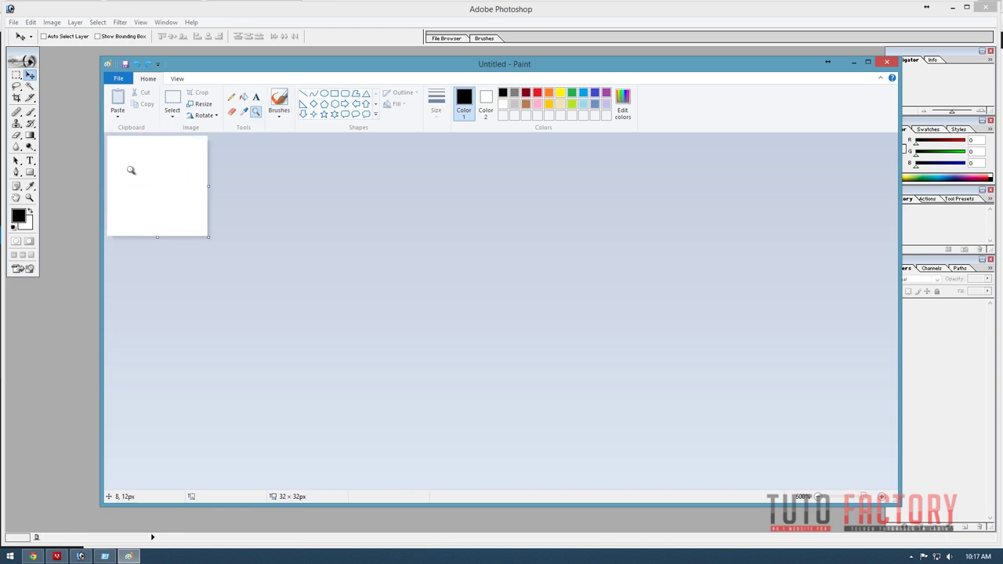
click(131, 170)
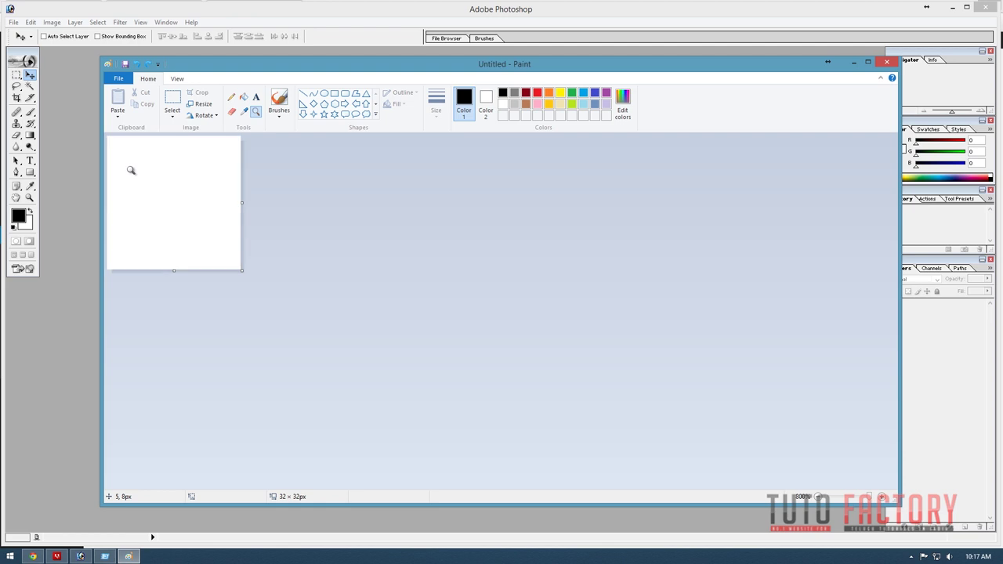
Try a rectangular selection and light grey colour, then close Paint choosing Don't Save.
click(255, 97)
click(172, 116)
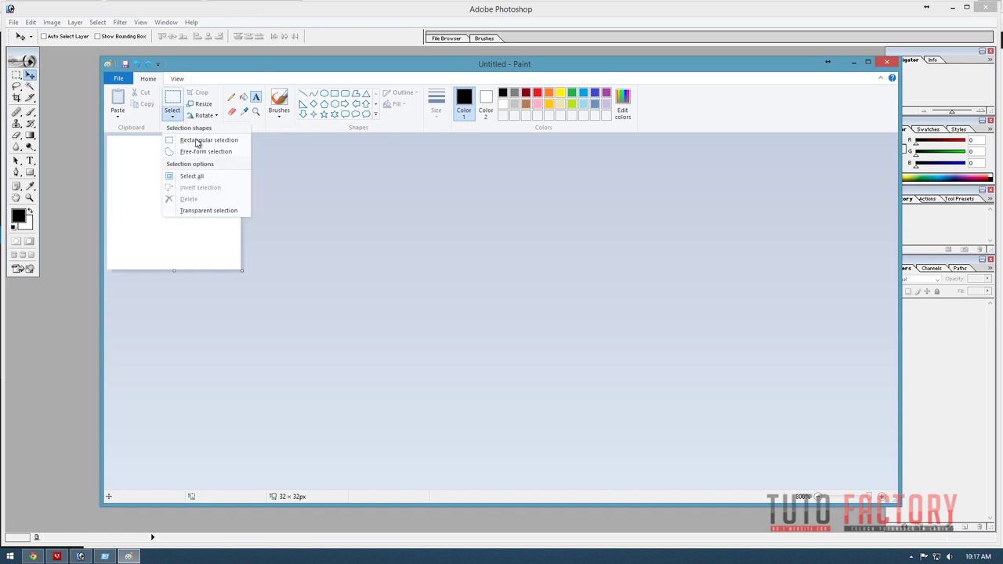
click(197, 141)
mouse_move(109, 136)
mouse_down()
mouse_move(172, 218)
mouse_move(240, 269)
mouse_up()
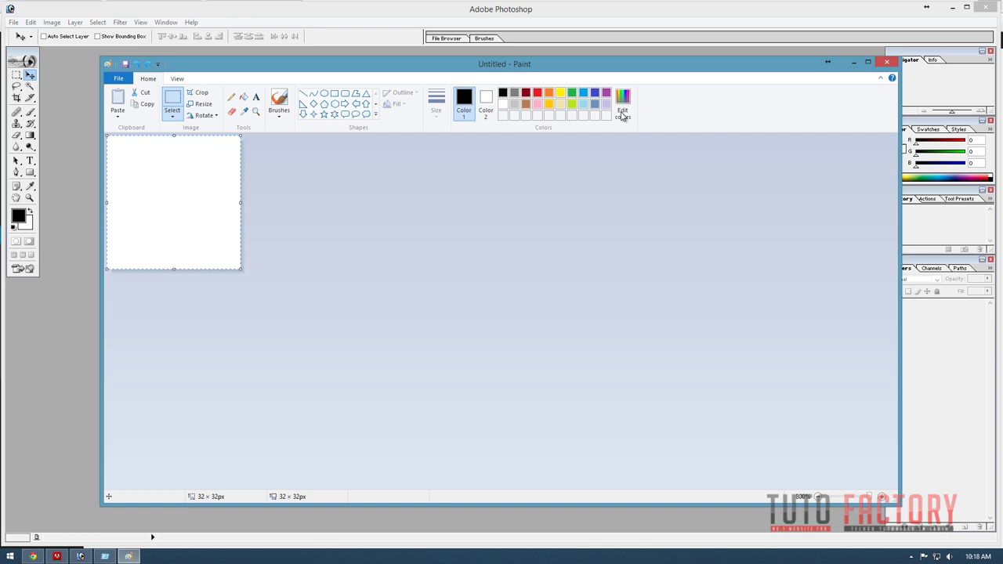
click(514, 105)
click(766, 203)
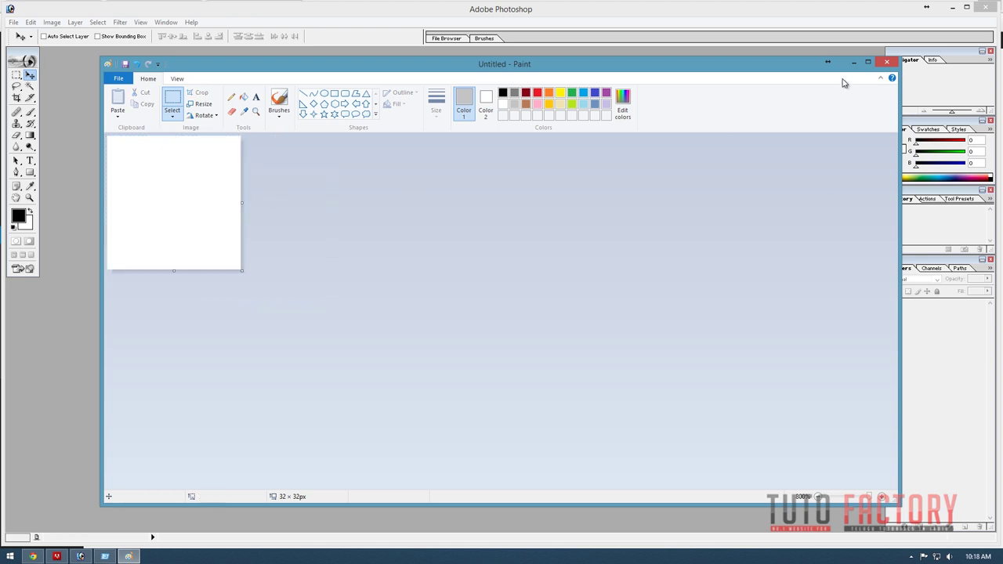
click(889, 64)
click(521, 286)
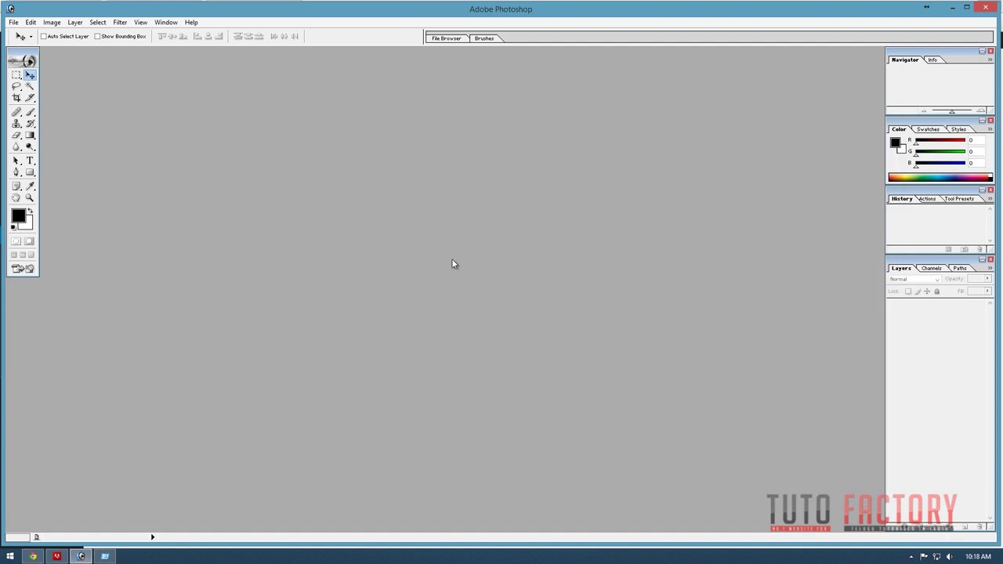
Create a new 32 × 32 pixel Photoshop document and zoom in on it.
key(ctrl+n)
key(Tab)
key(Tab)
key(Tab)
text(32)
key(Tab)
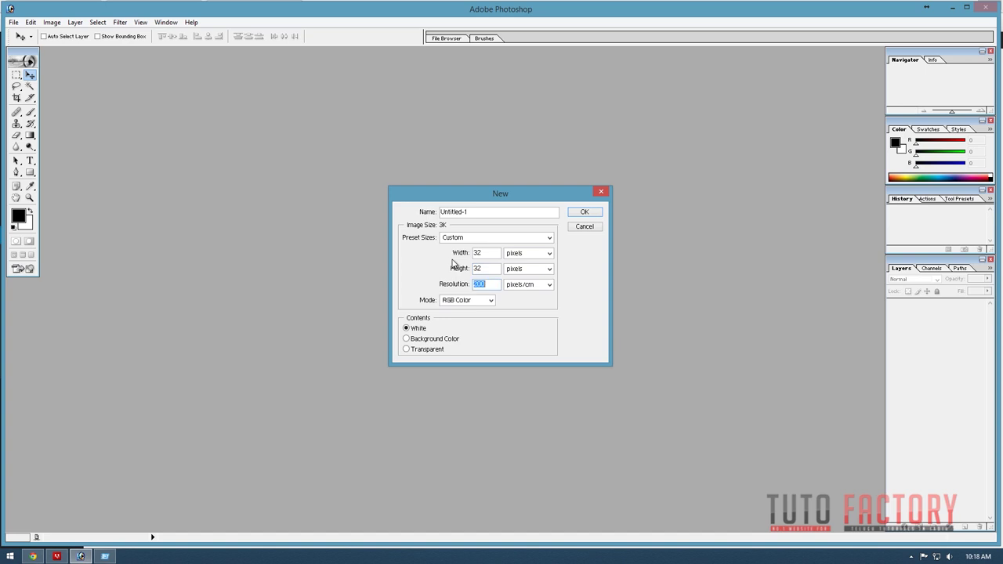
key(Return)
key(f)
key(ctrl+plus)
key(ctrl+plus)
key(ctrl+plus)
key(ctrl+plus)
key(ctrl+plus)
key(ctrl+plus)
key(f)
key(f)
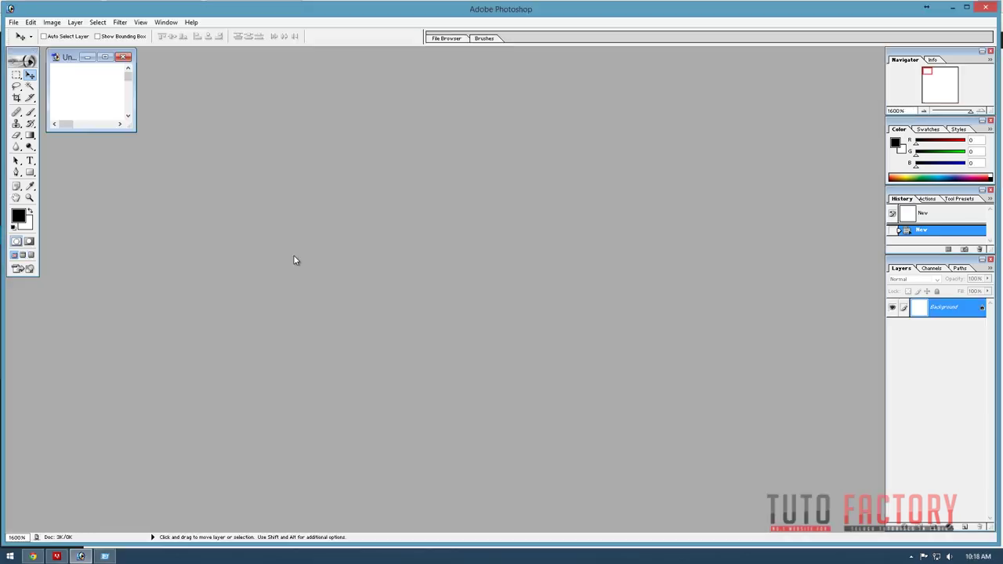
Open wordpress-logo-teaser.png from the WordPress folder and fit it to the screen.
key(ctrl+o)
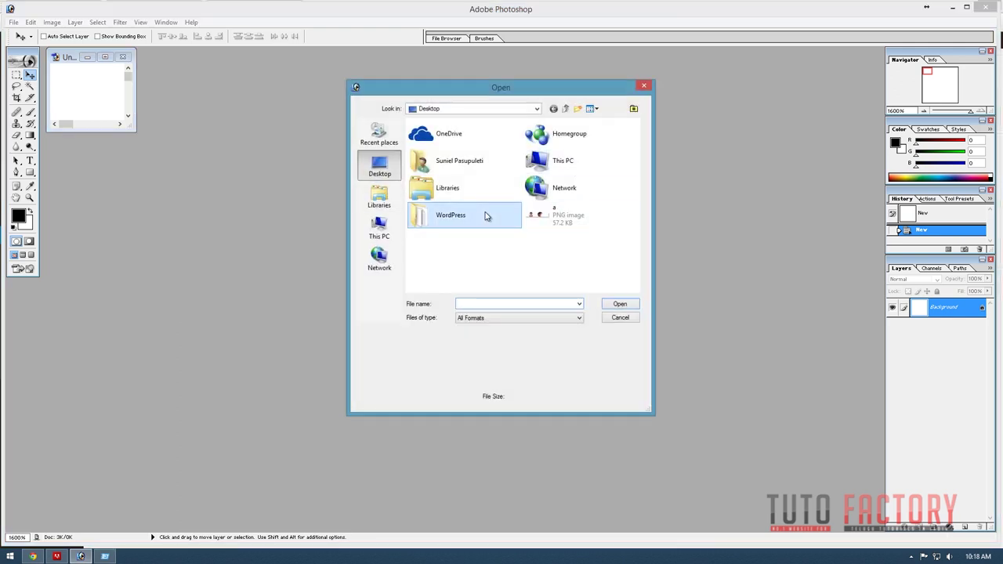
double_click(431, 213)
click(578, 216)
scroll(579, 216, down, 3)
click(475, 270)
double_click(475, 270)
key(f)
key(ctrl+0)
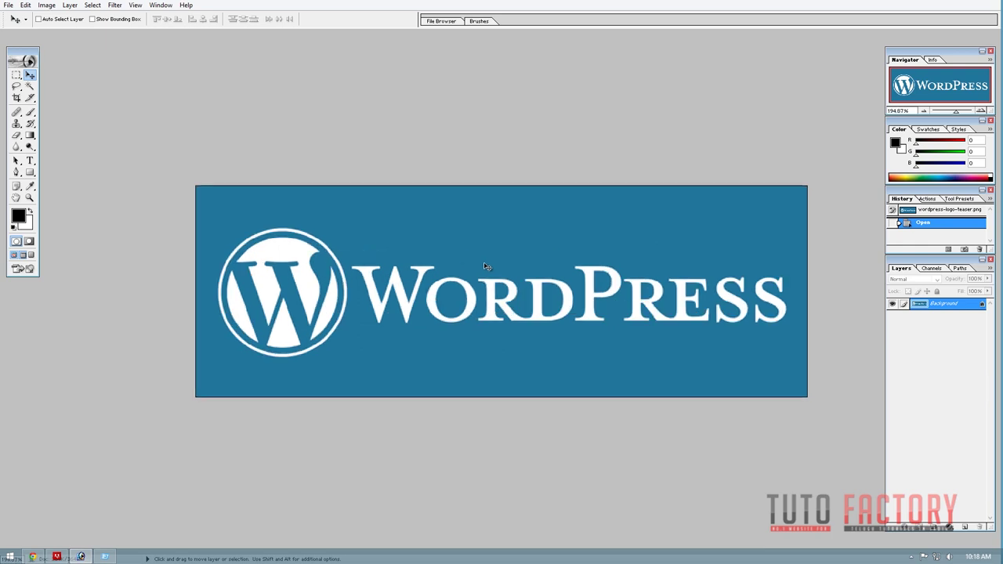
Draw an elliptical marquee selection centred on the round W emblem.
key(m)
key(shift)
key(shift+m)
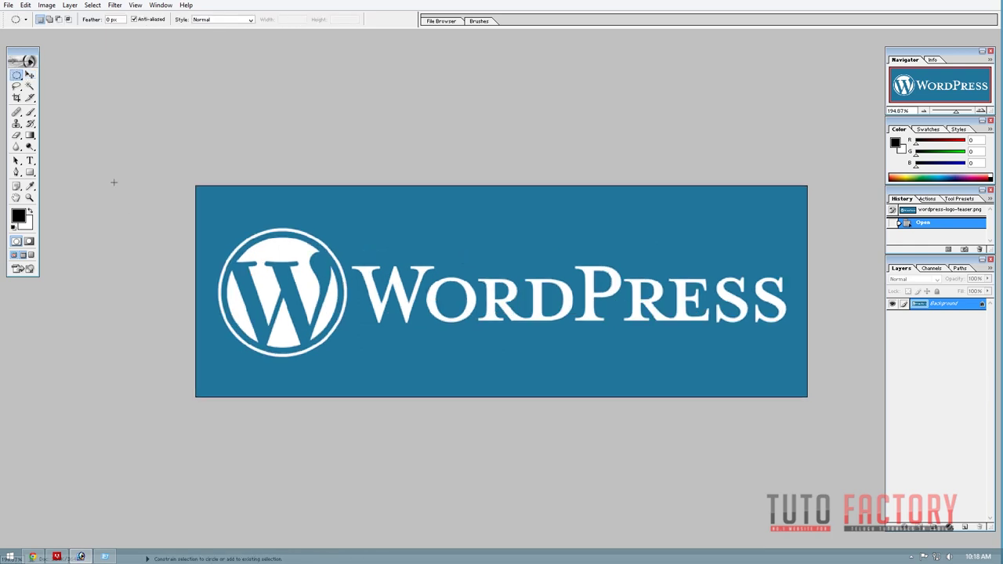
drag(17, 75, 71, 85)
drag(314, 372, 218, 228)
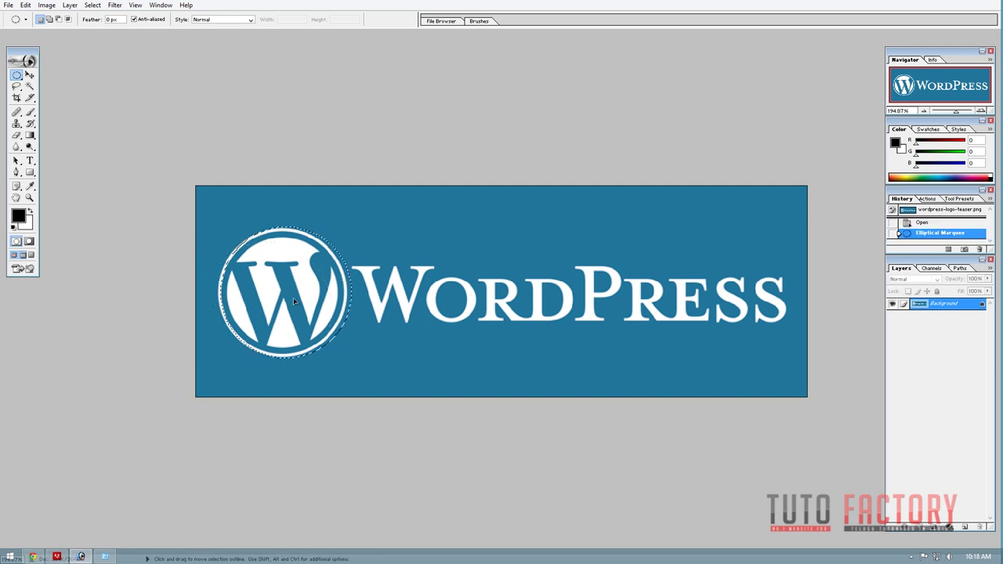
drag(290, 304, 288, 305)
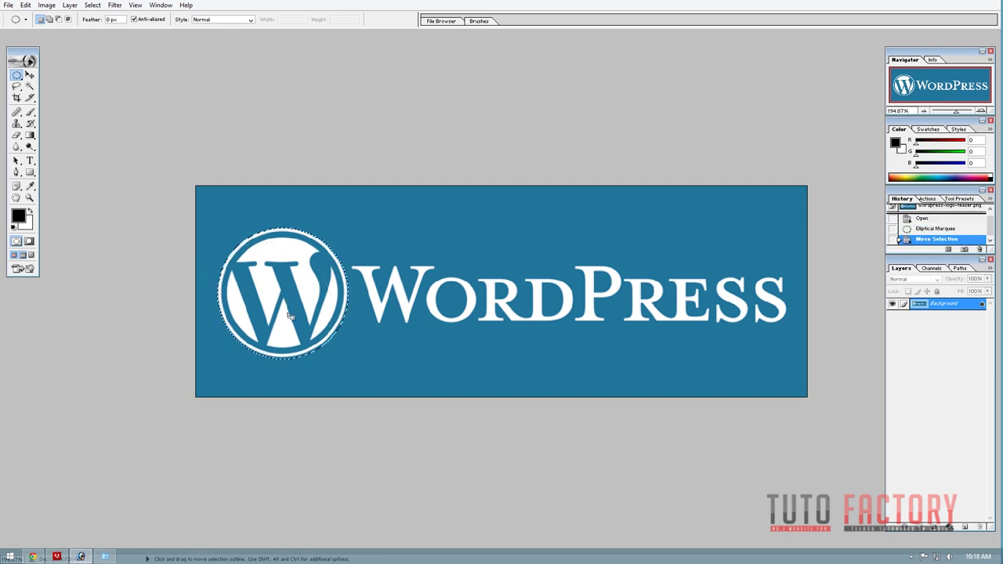
Paste the W emblem into the 32×32 image, scale it to fit, and hide the white Background layer.
key(v)
key(f)
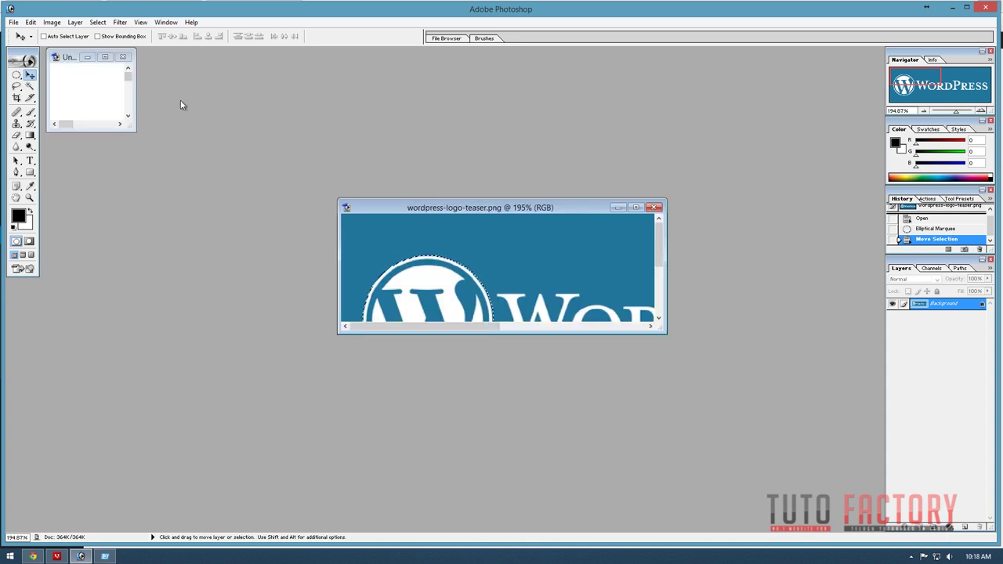
click(99, 90)
key(f)
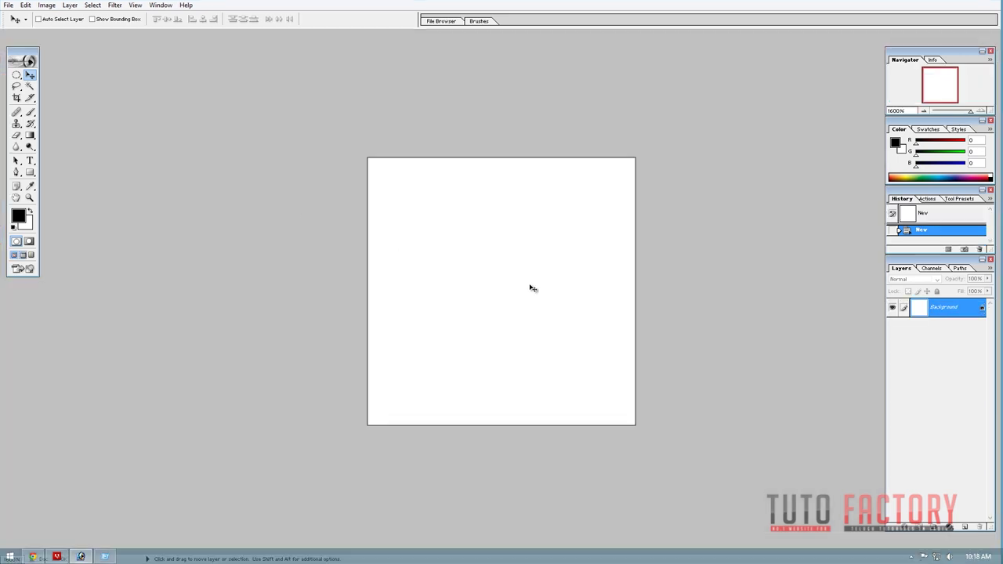
key(ctrl+v)
key(ctrl+t)
key(ctrl+minus)
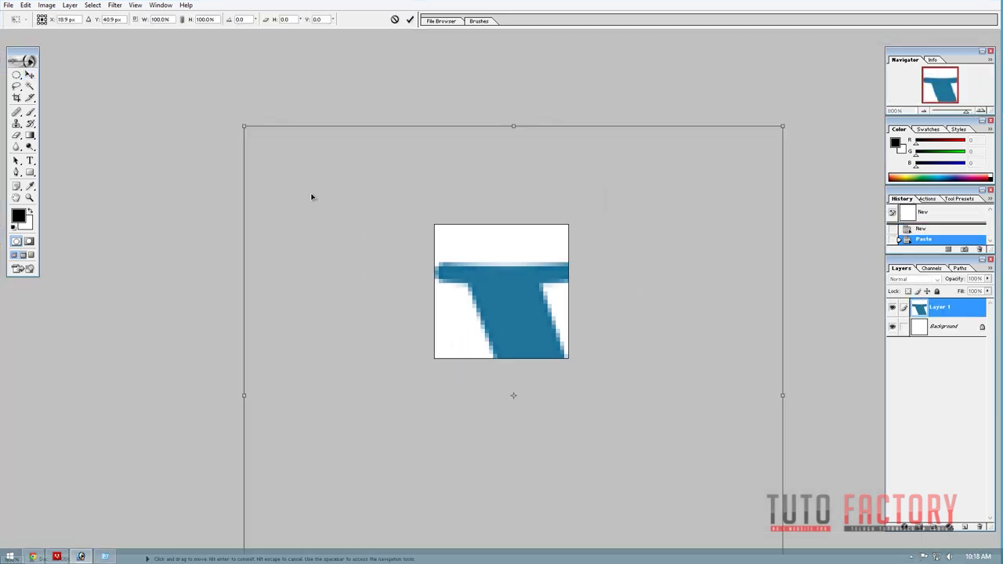
drag(244, 126, 450, 332)
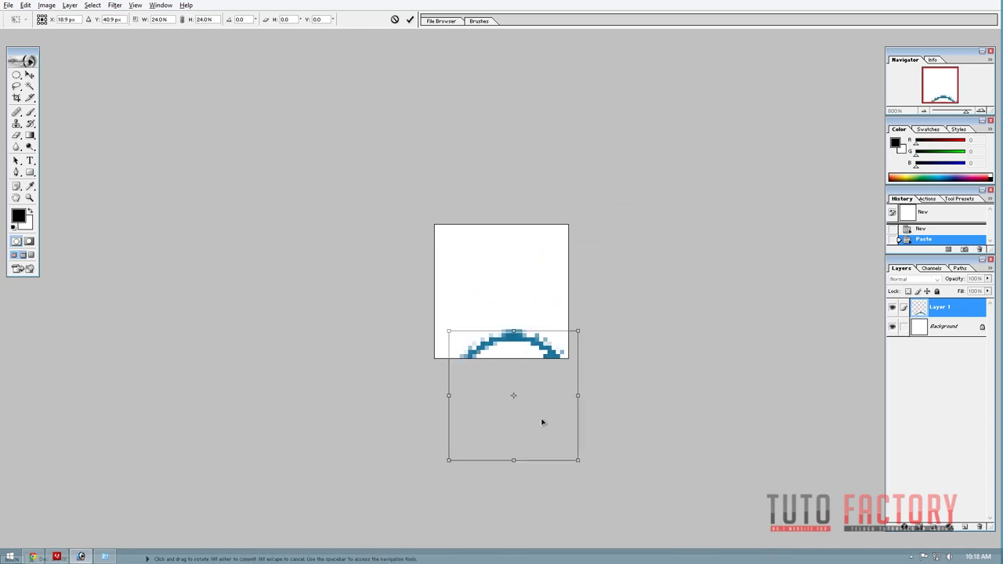
drag(541, 419, 517, 312)
key(Return)
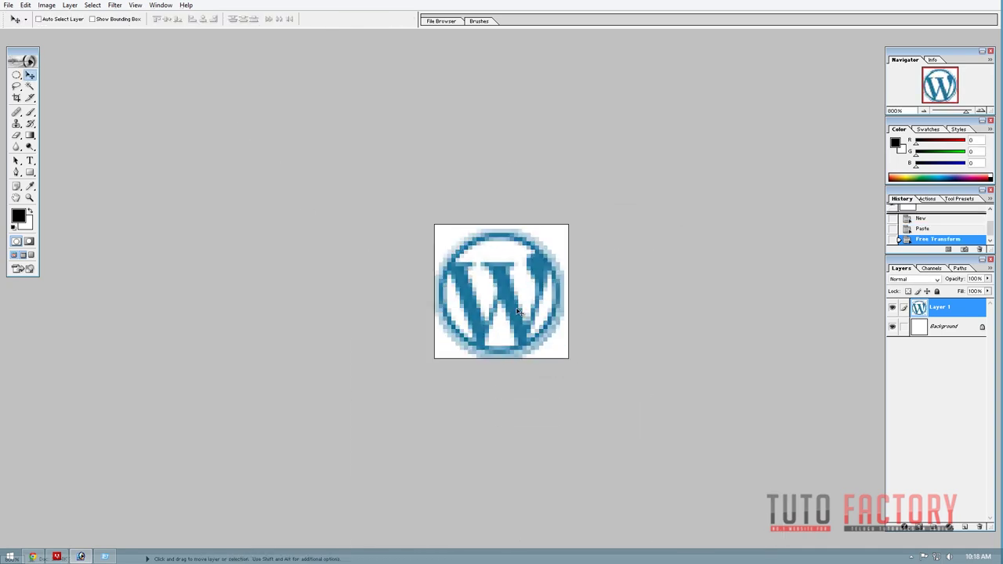
key(ctrl+plus)
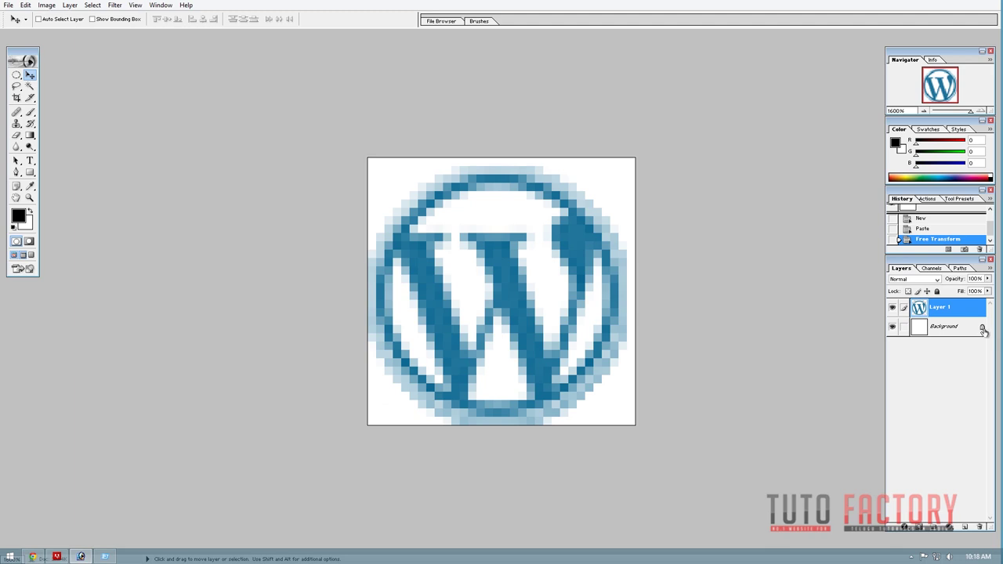
click(918, 327)
click(893, 328)
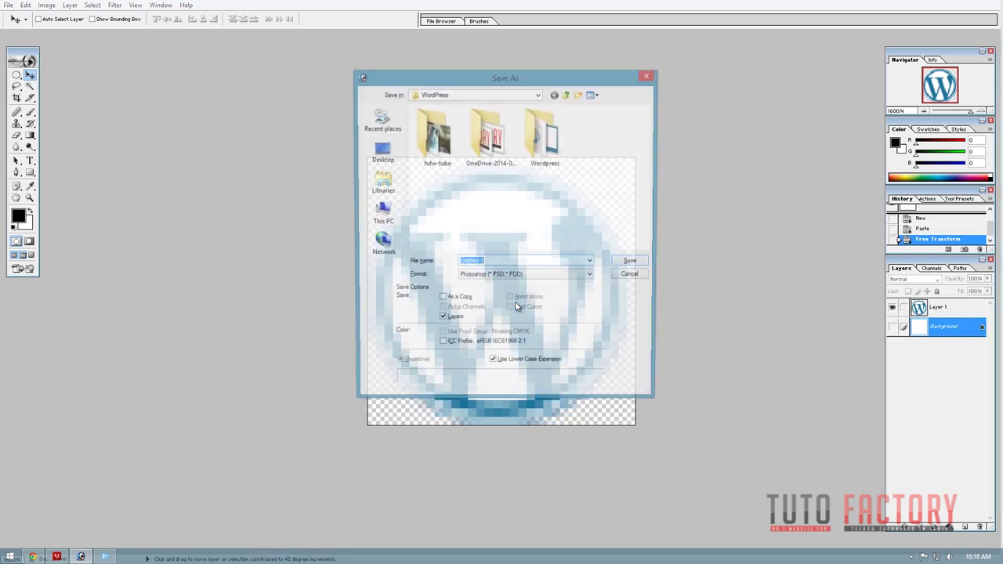
Save the image to the Desktop as favicon in PNG format without interlacing.
key(ctrl+shift+s)
key(Escape)
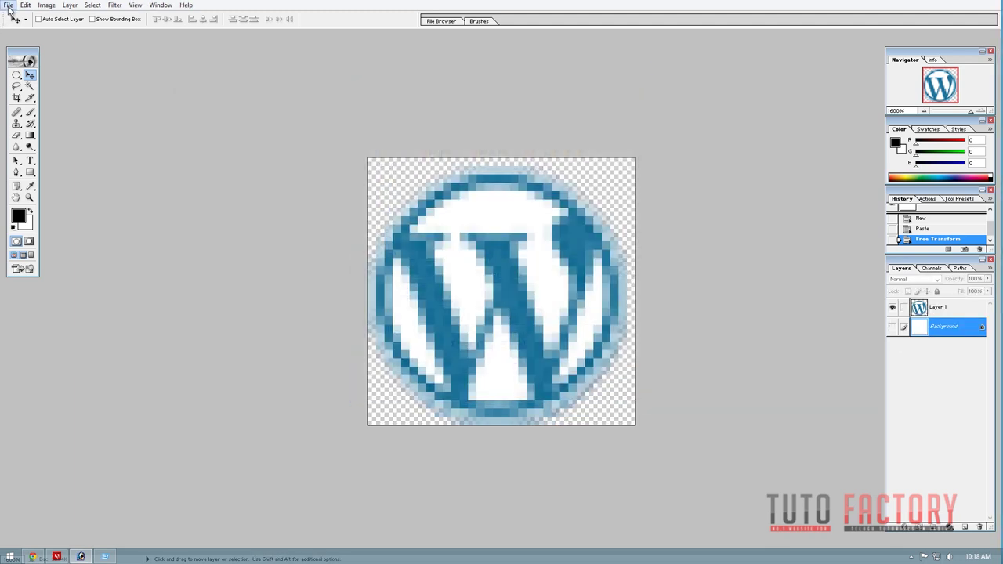
click(8, 5)
click(59, 101)
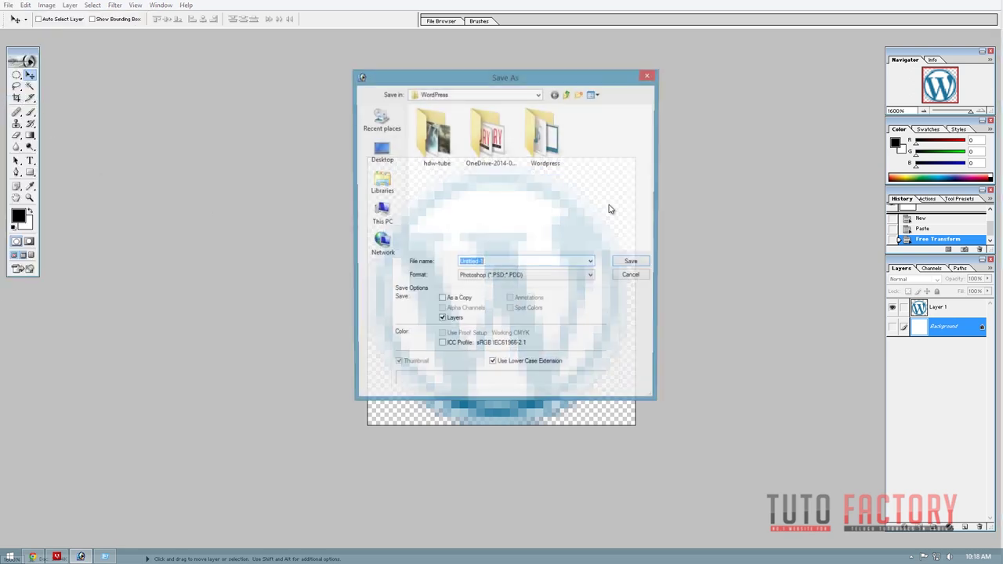
click(463, 283)
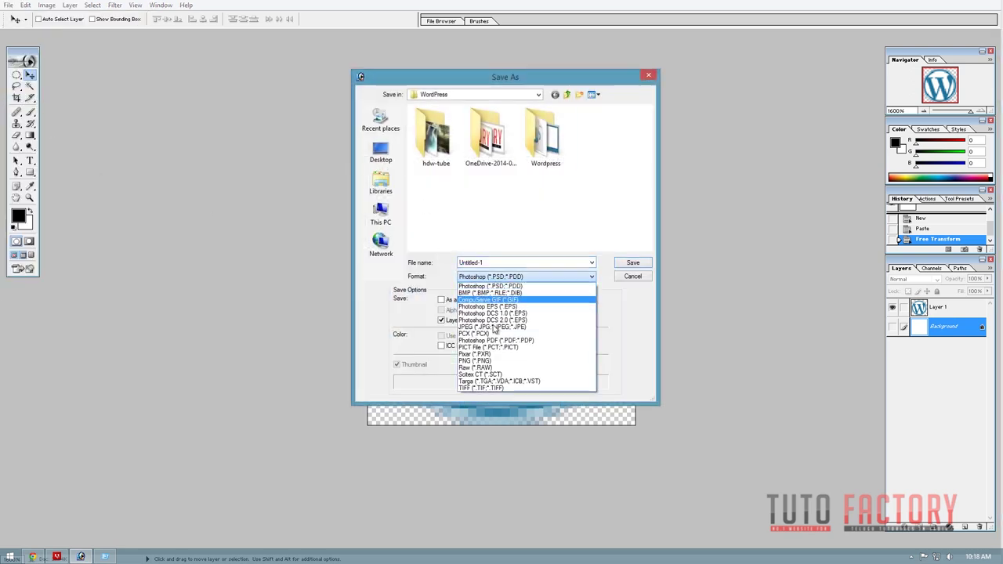
click(539, 353)
click(381, 153)
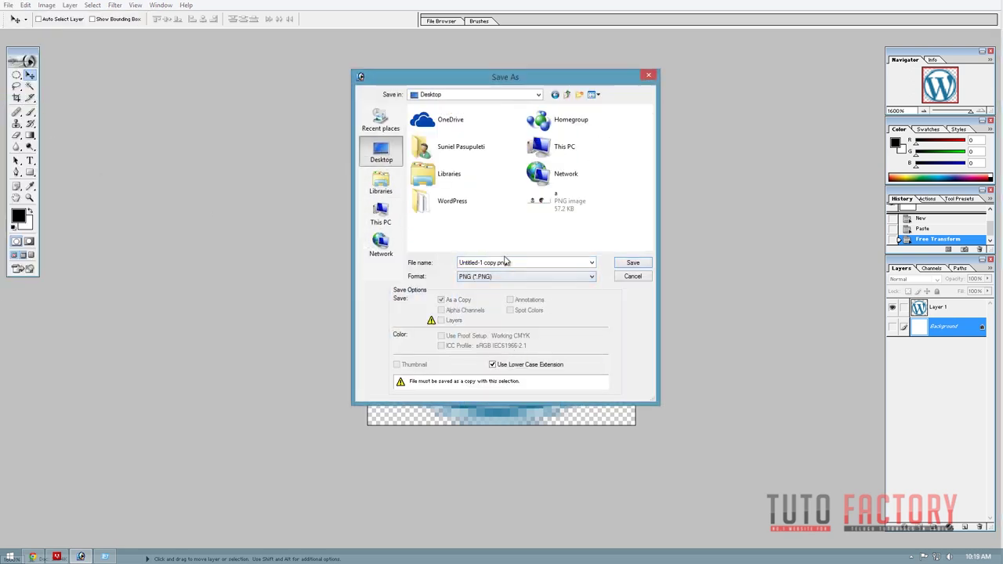
text(favicon)
key(Return)
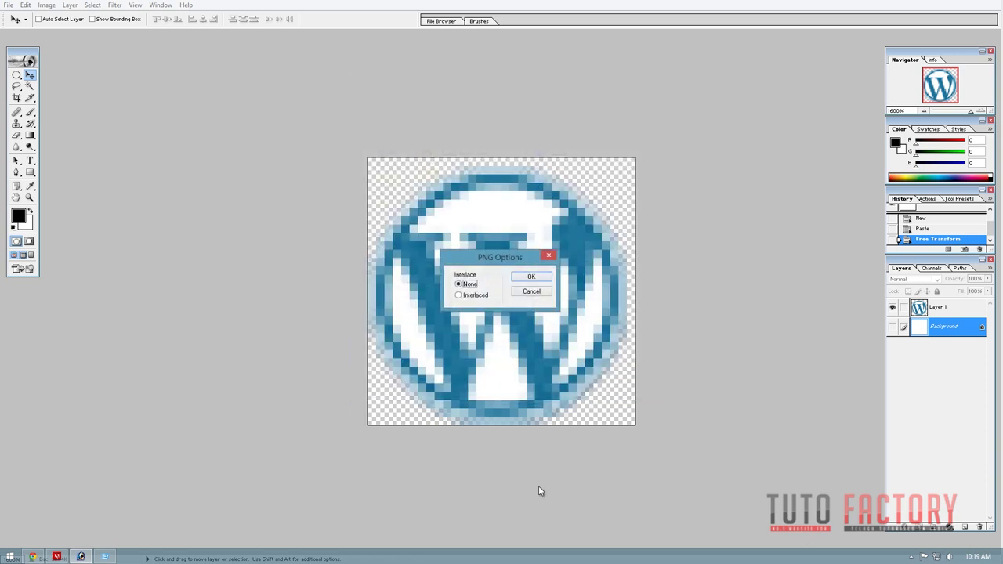
key(Return)
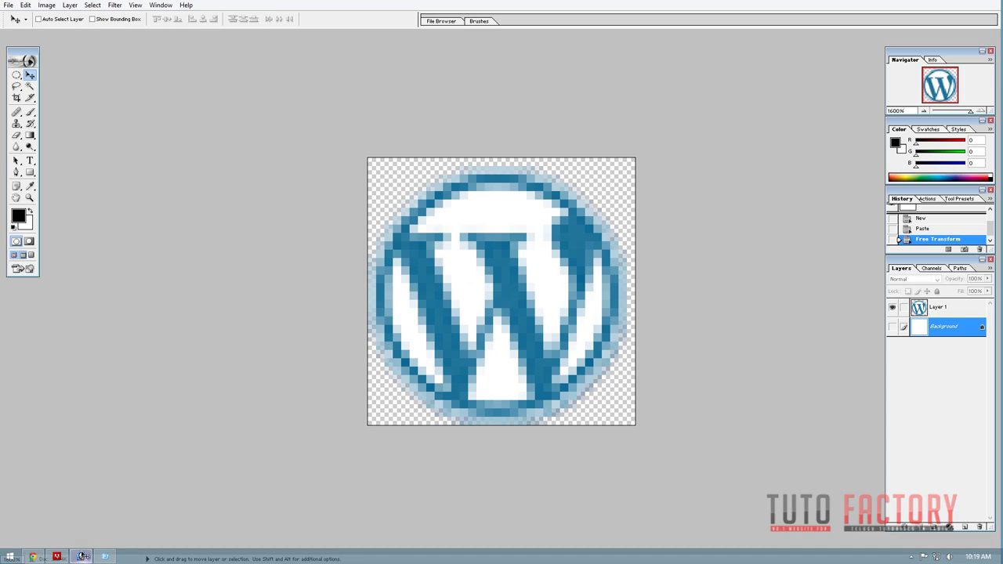
click(33, 556)
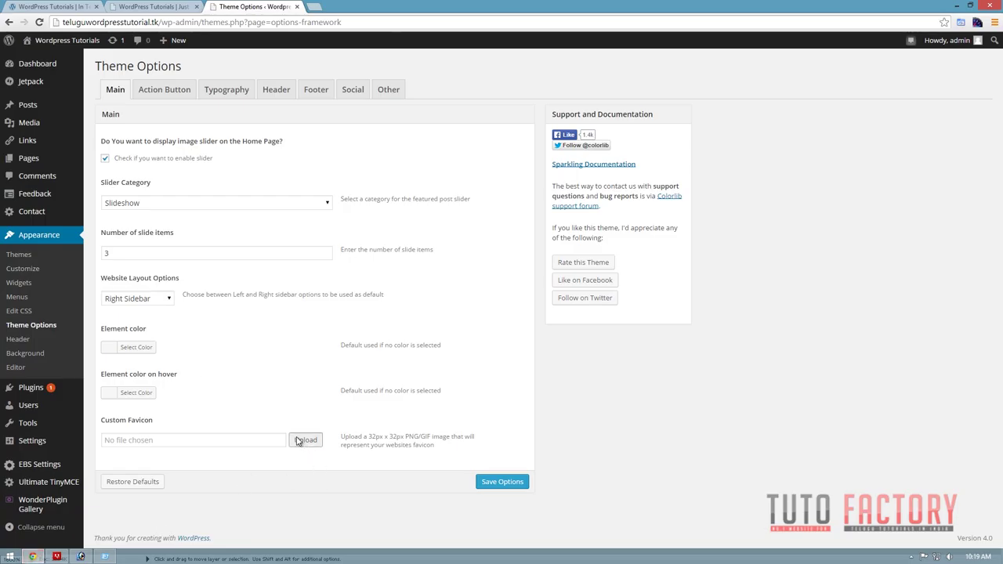
Upload favicon.png as the Custom Favicon and save the Theme Options.
click(305, 440)
click(39, 84)
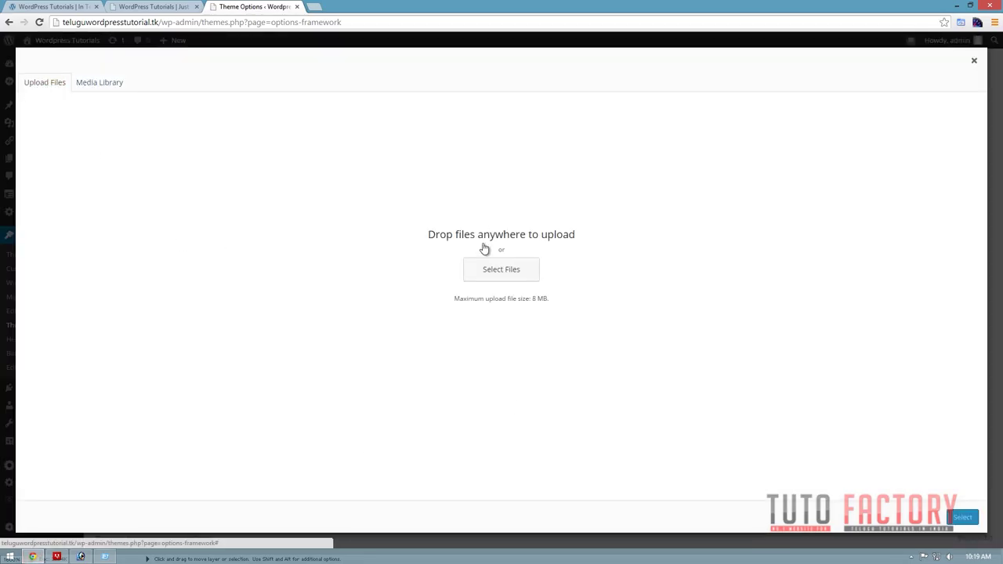
click(503, 271)
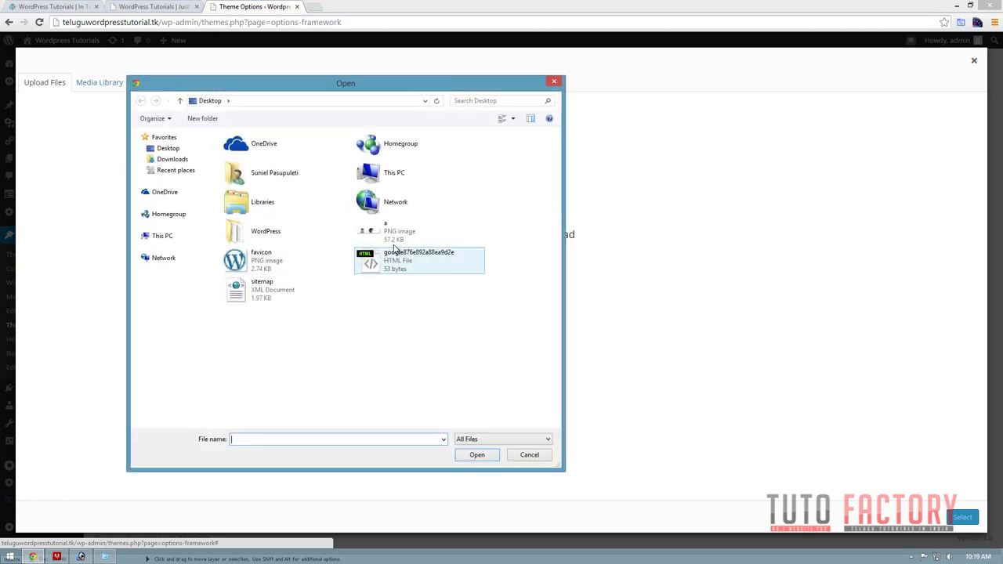
double_click(313, 261)
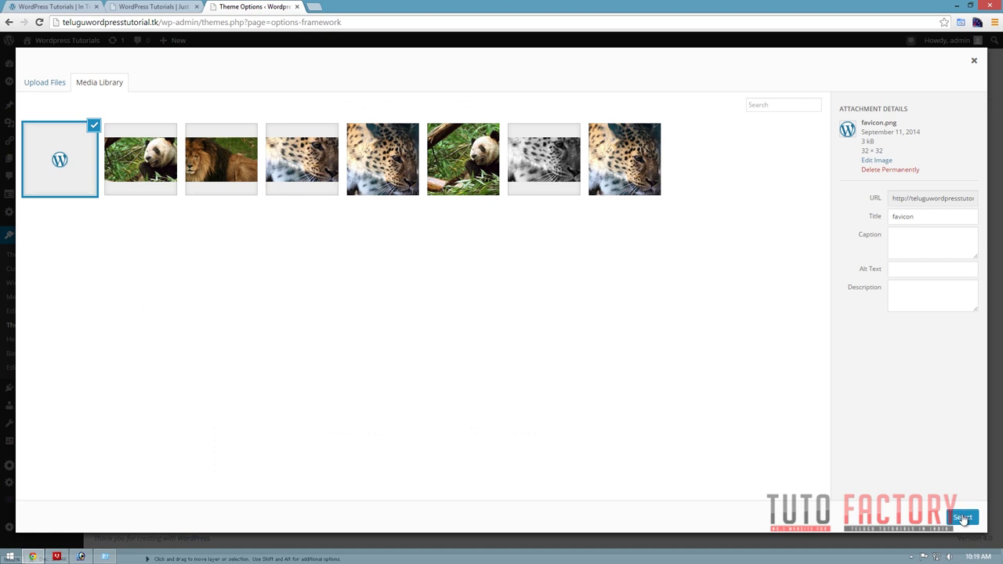
click(963, 517)
click(493, 510)
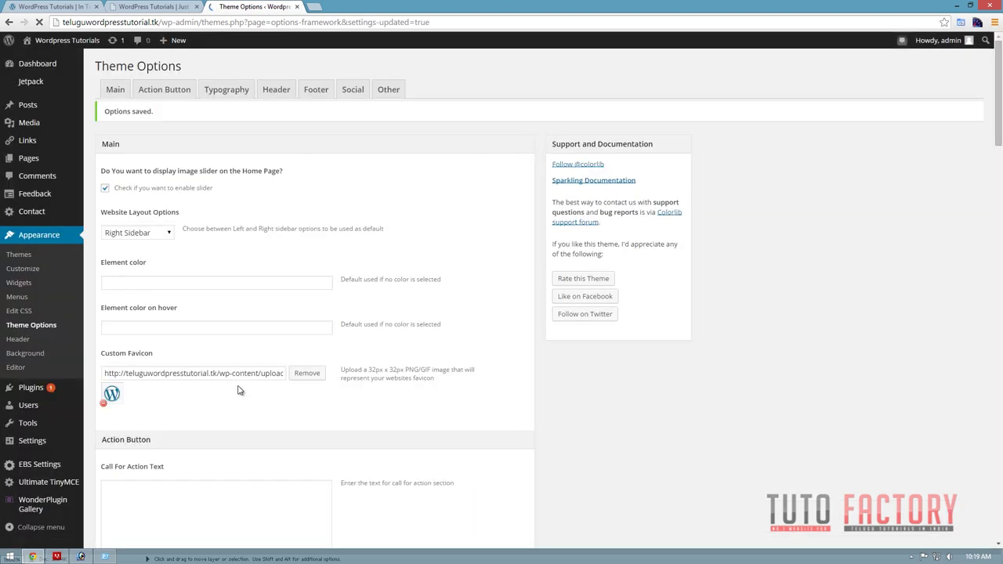
Reload the site homepage to check the new favicon, then go back to Theme Options.
click(152, 7)
click(106, 22)
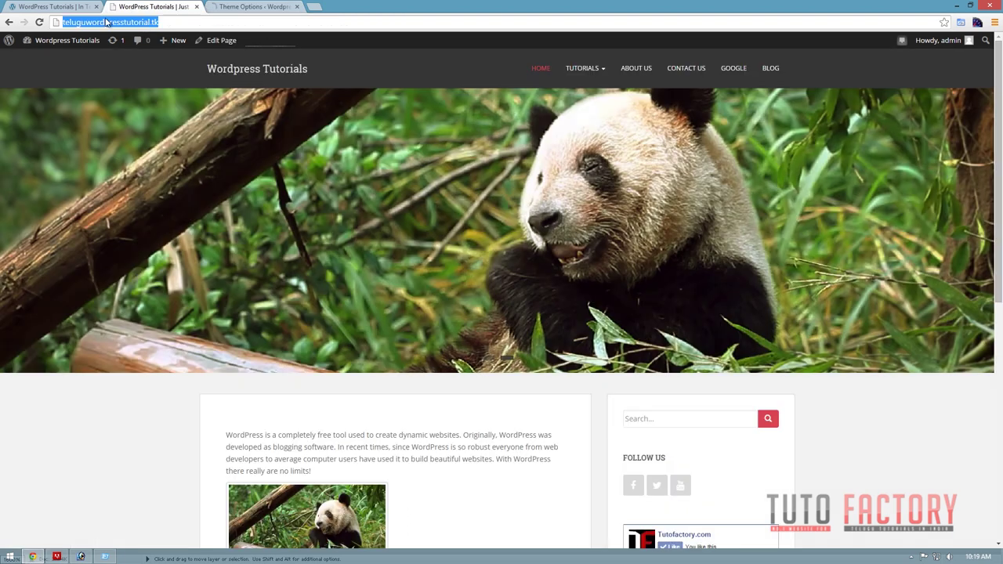
click(39, 22)
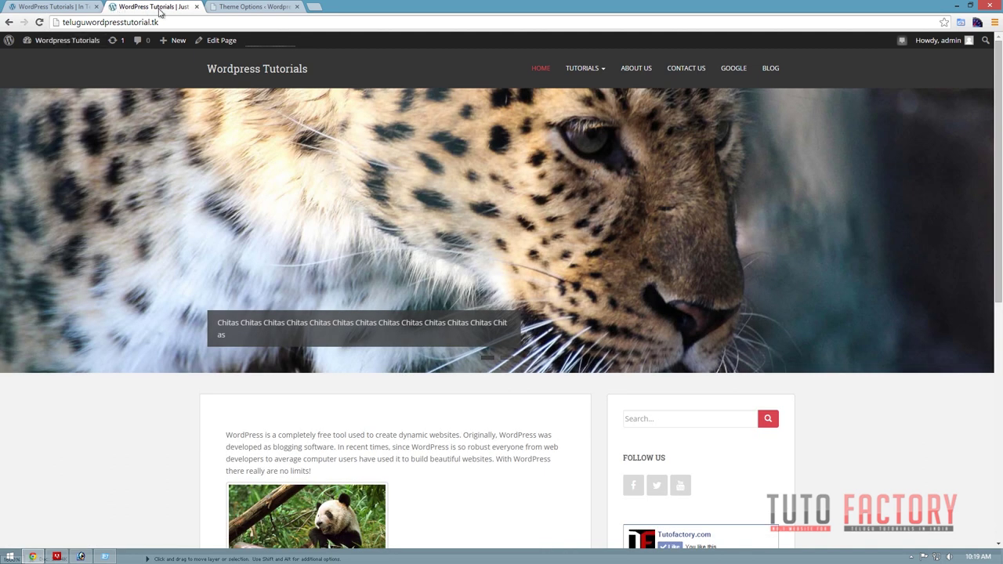
click(248, 7)
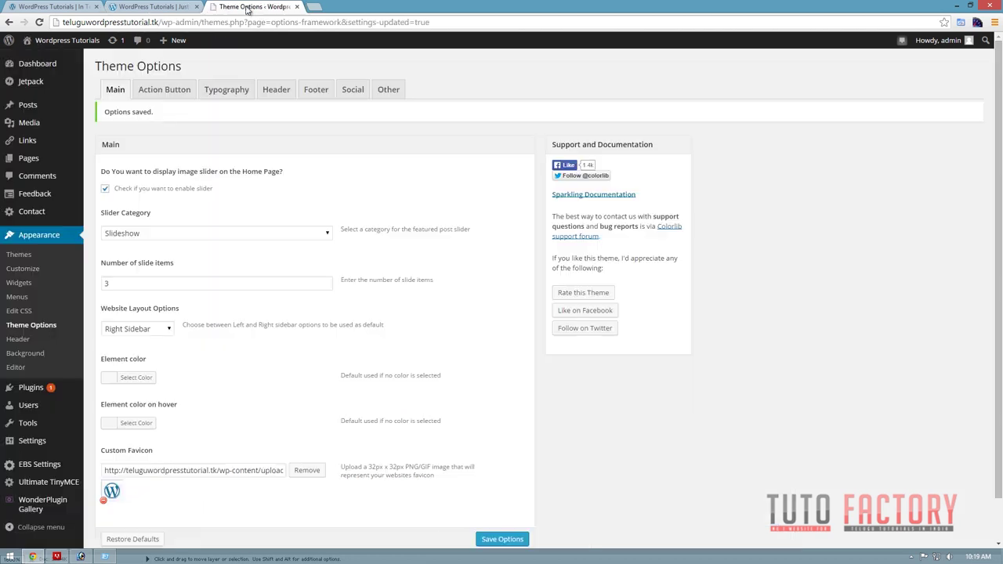
In the Customizer's Header Image, upload wordpress-logo-teaser from the Desktop WordPress folder and select it for cropping.
click(28, 270)
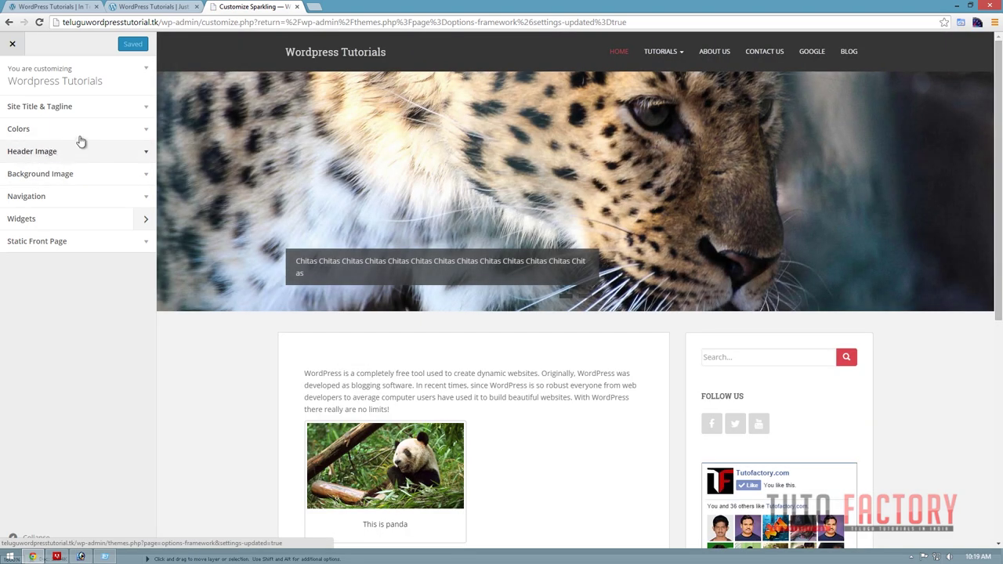
click(55, 154)
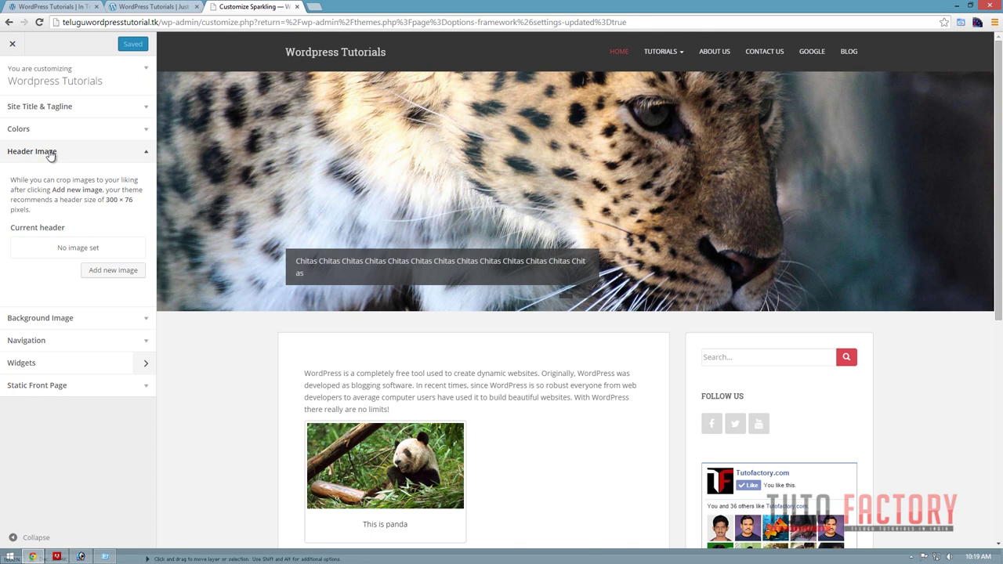
click(99, 269)
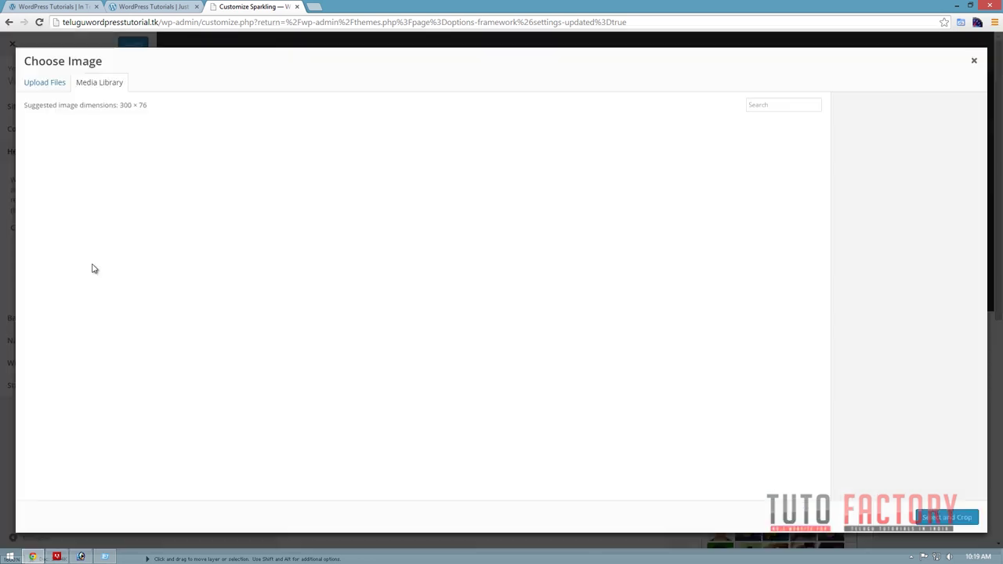
click(43, 84)
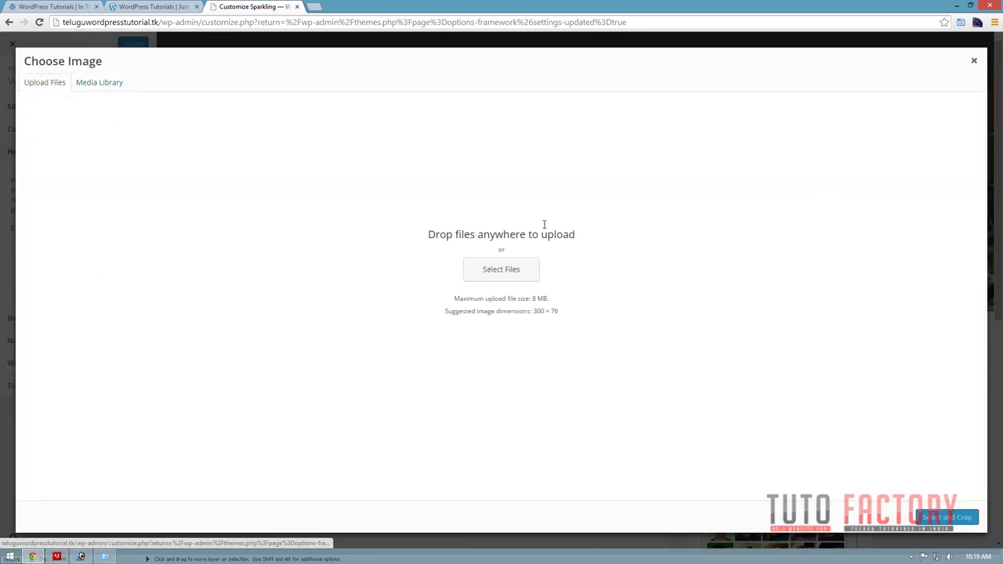
click(505, 271)
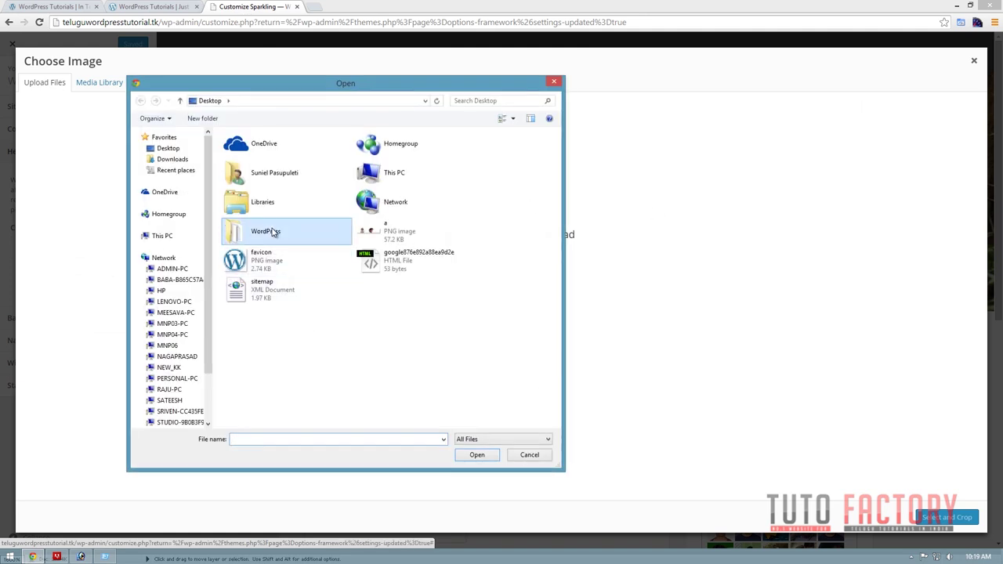
double_click(252, 230)
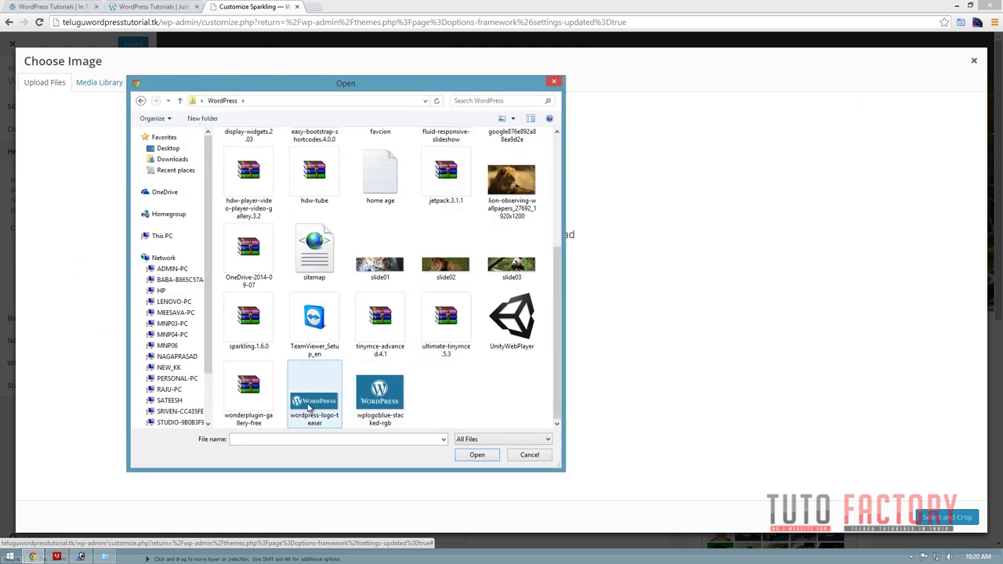
double_click(314, 406)
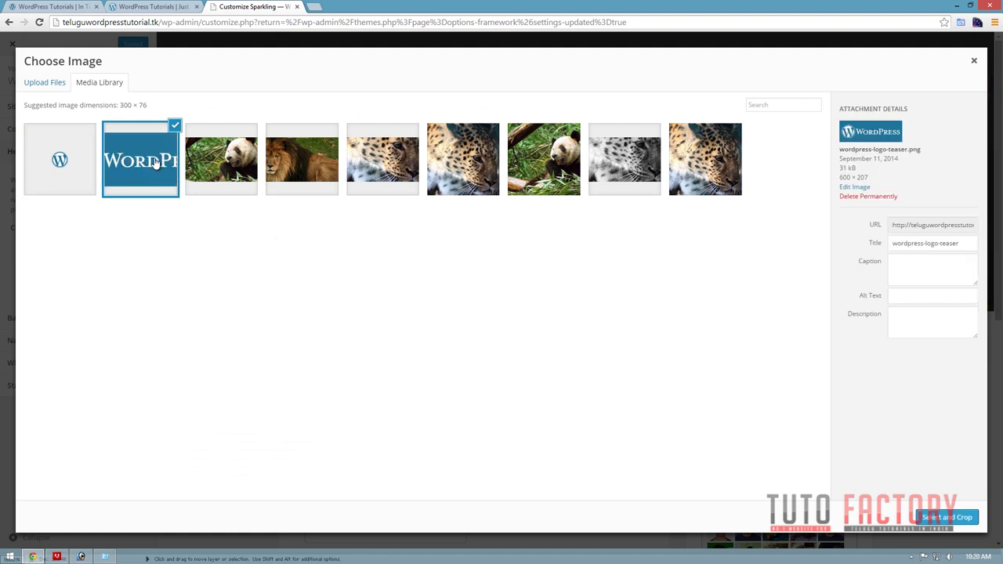
click(963, 519)
Shift the crop box down over the logo and apply it as the header image.
drag(533, 107, 534, 122)
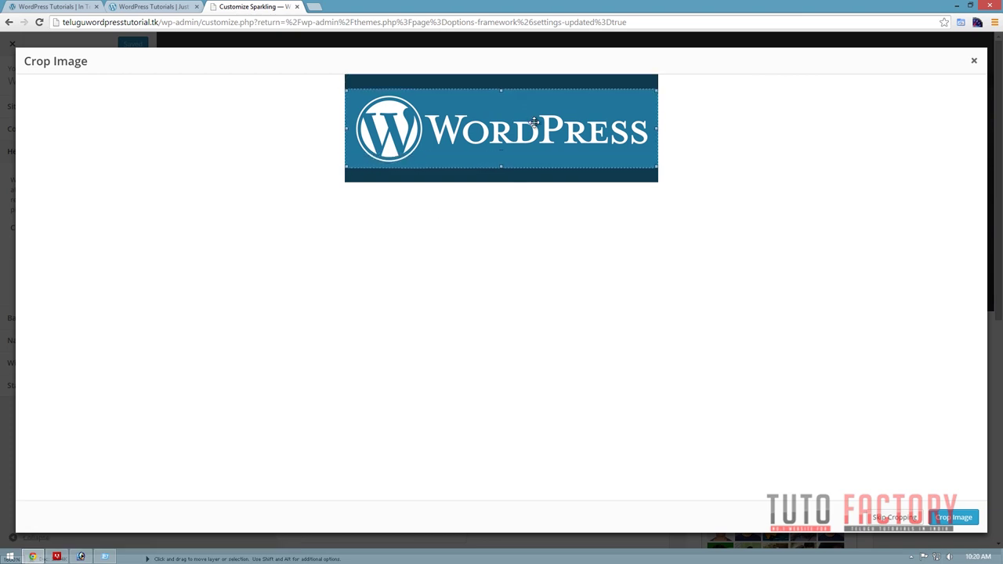
click(954, 518)
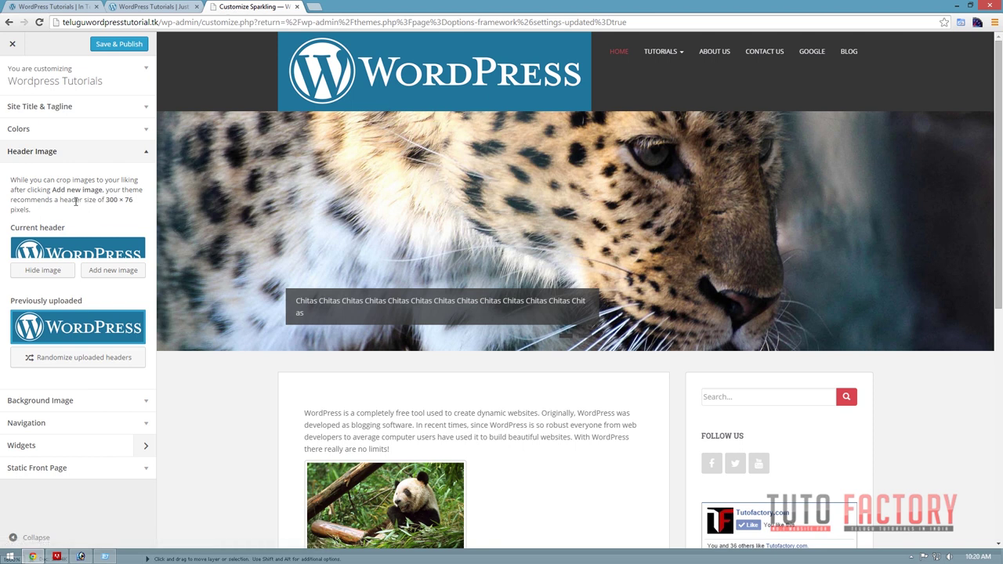
drag(137, 202, 109, 201)
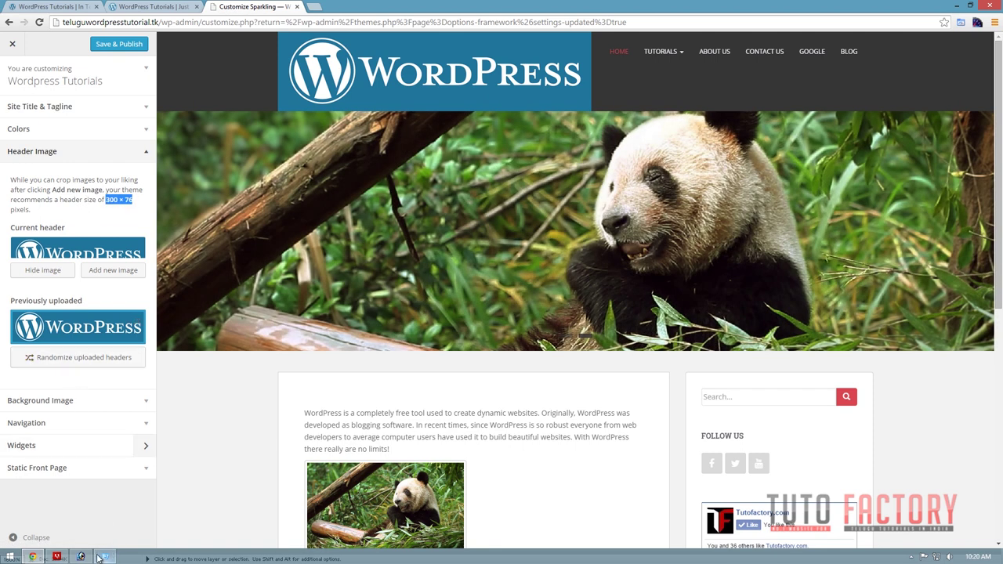
Hide the current header image and delete the previously uploaded logo header.
click(95, 557)
click(39, 269)
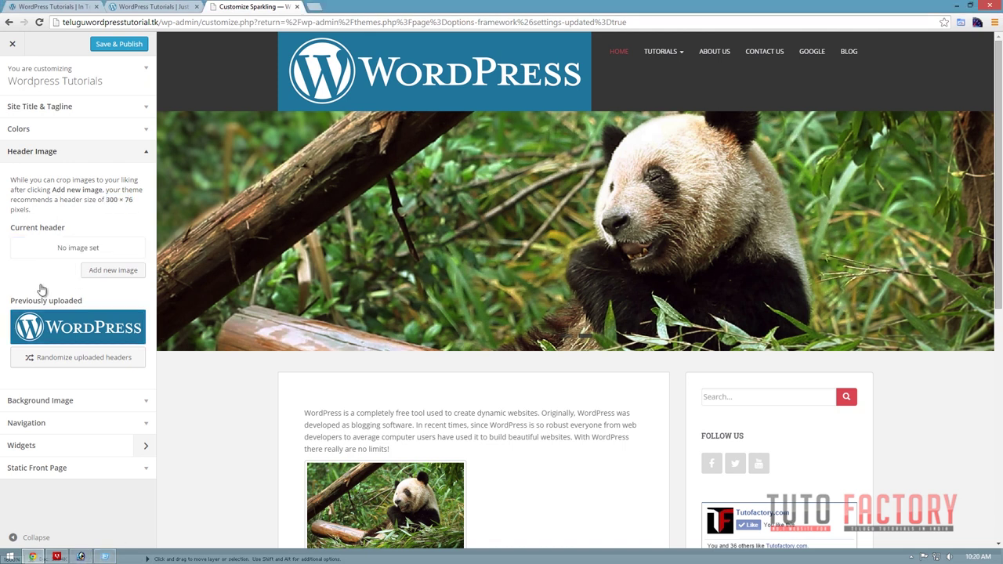
click(71, 358)
click(52, 274)
click(85, 325)
click(137, 335)
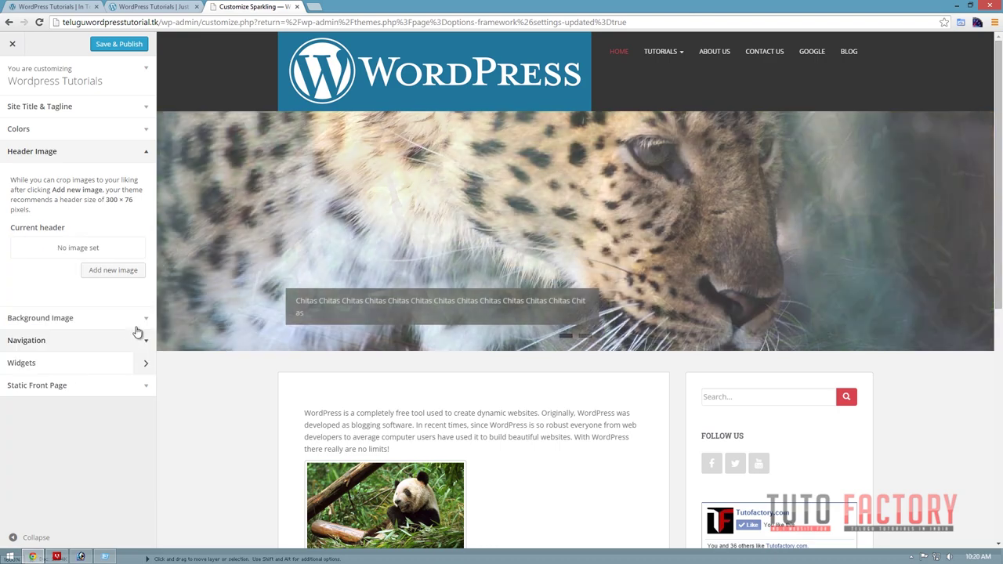
click(76, 557)
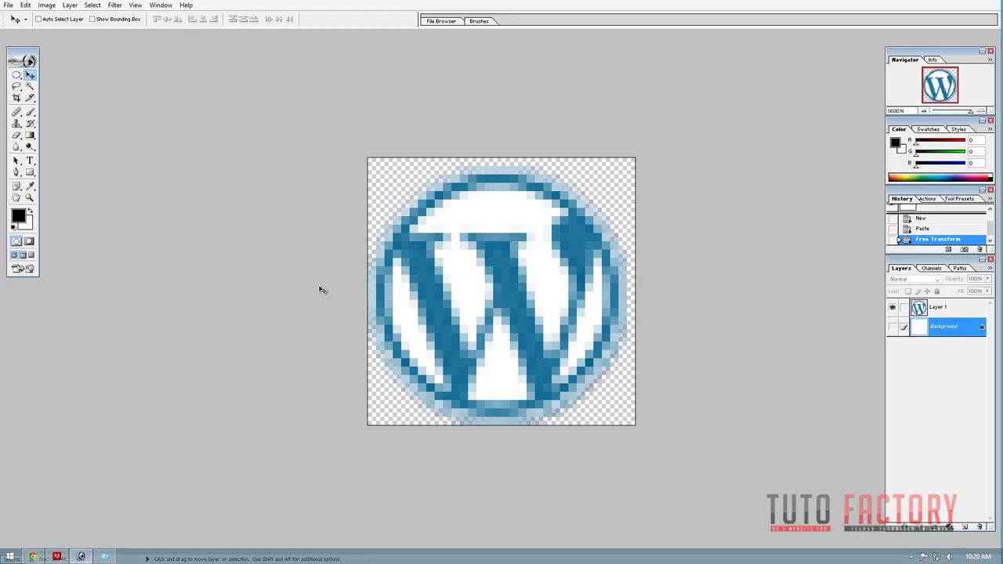
Close the favicon document unsaved and create a new 300 × 475 px, 72 resolution document.
key(ctrl+w)
click(500, 210)
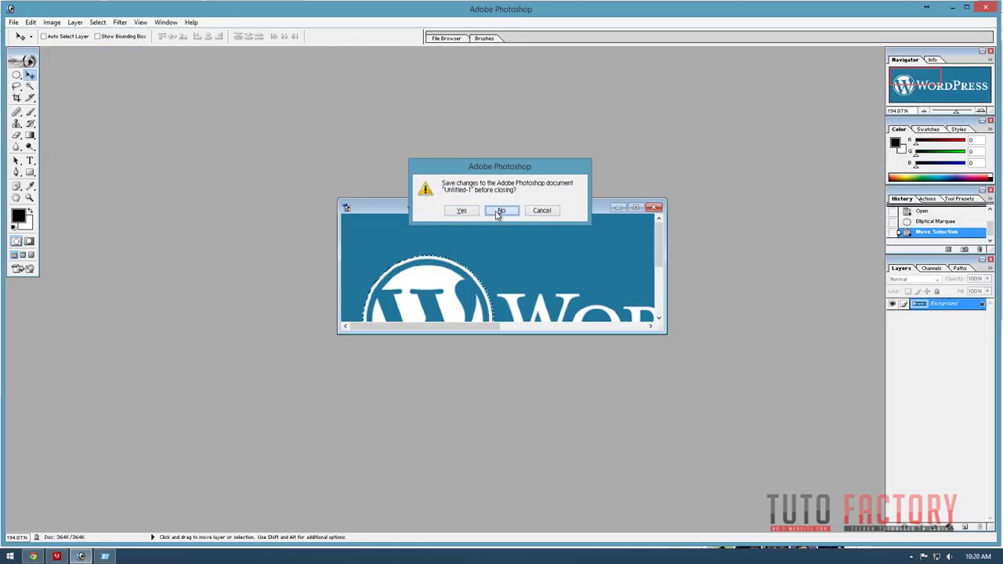
key(ctrl+n)
key(Tab)
key(Tab)
text(300)
key(Tab)
text(475)
key(Tab)
text(72)
key(Return)
key(f)
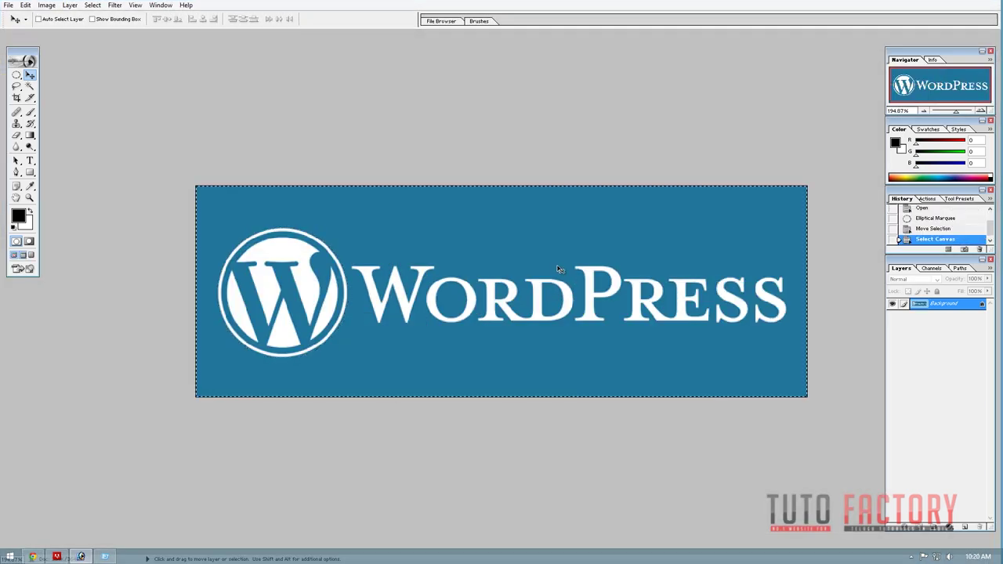
Close the banner document, paste the banner into the new canvas, and scale it to about 53% to fit.
key(ctrl+w)
click(498, 212)
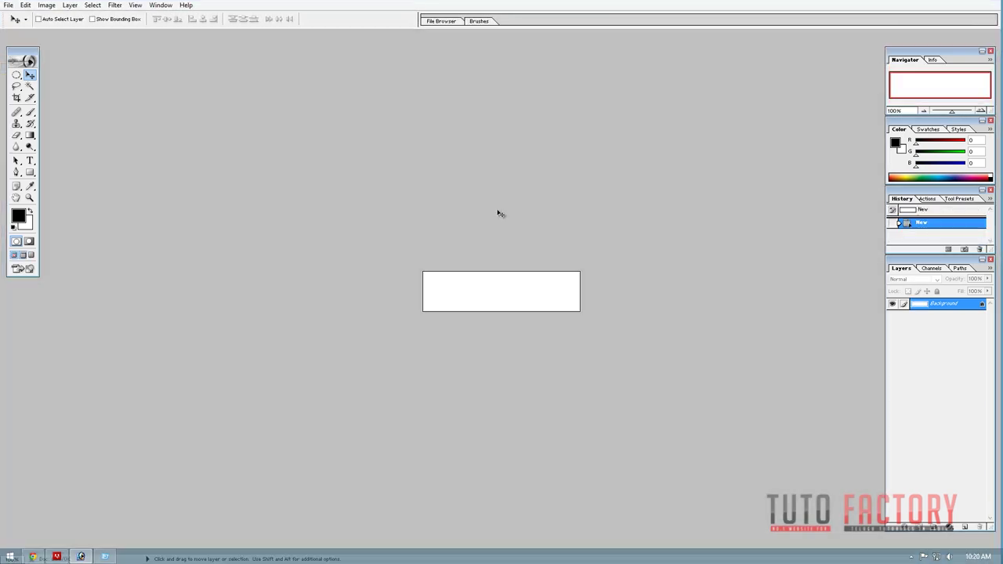
key(ctrl+v)
key(ctrl+t)
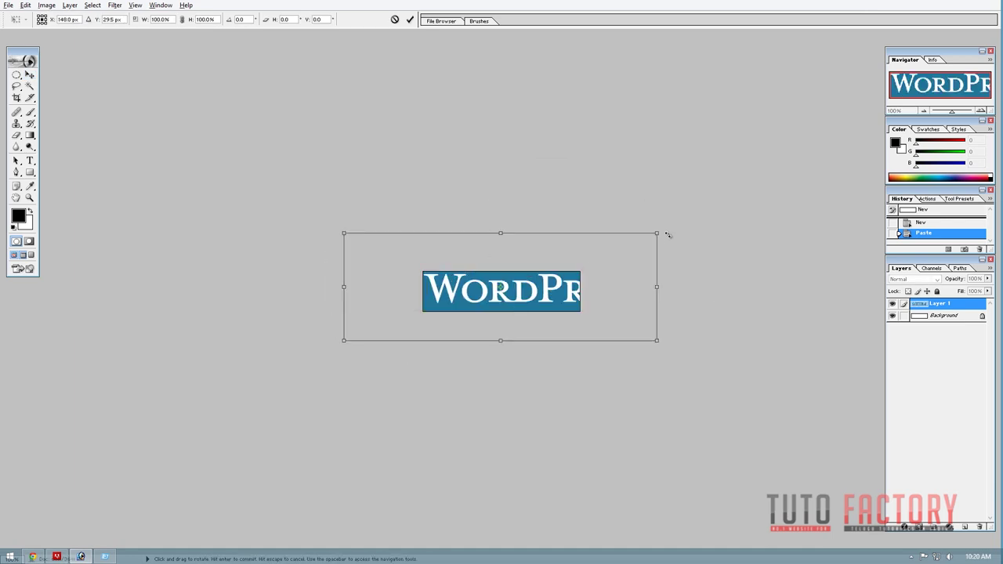
key(Return)
key(ctrl+t)
drag(645, 291, 604, 269)
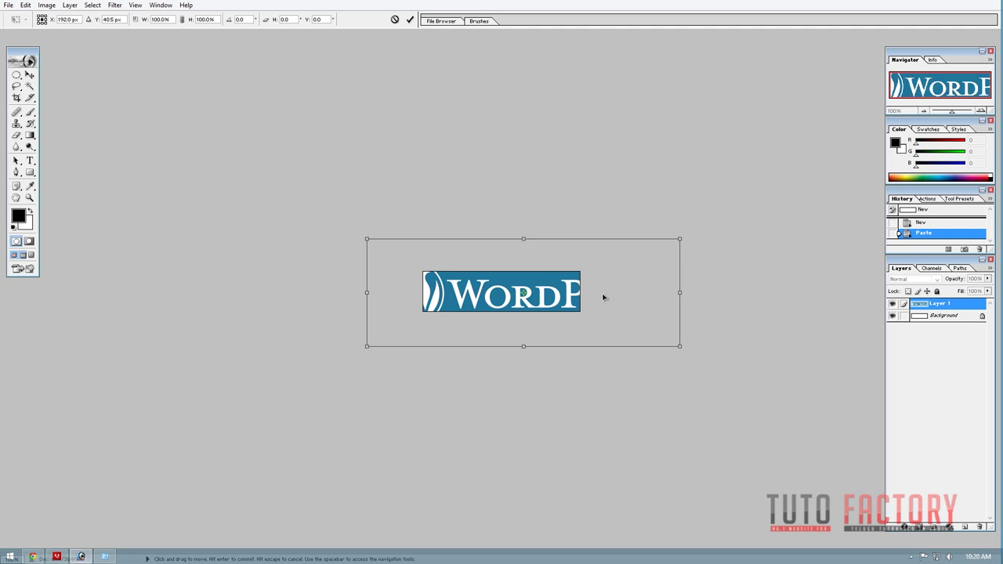
drag(603, 297, 590, 292)
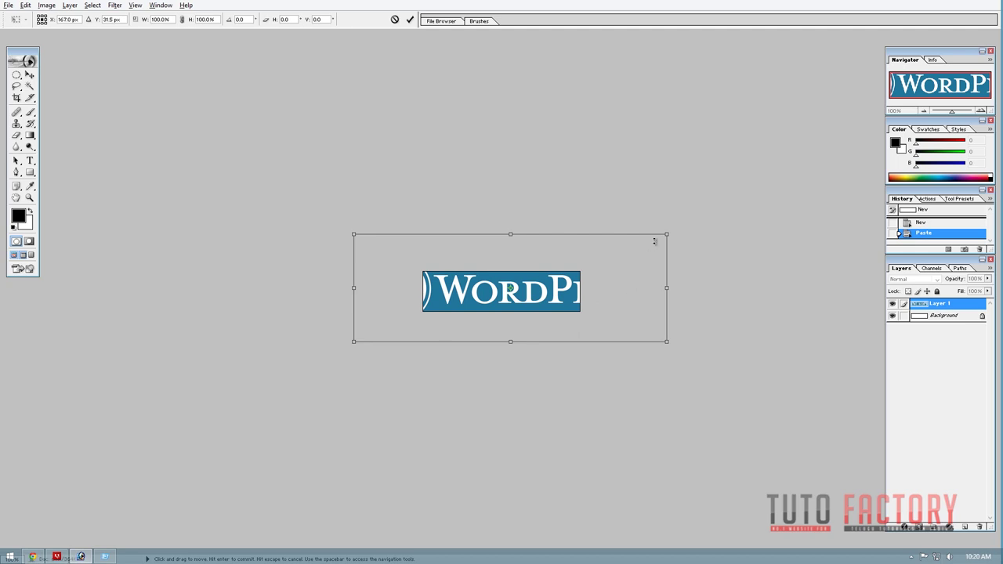
drag(666, 232, 602, 264)
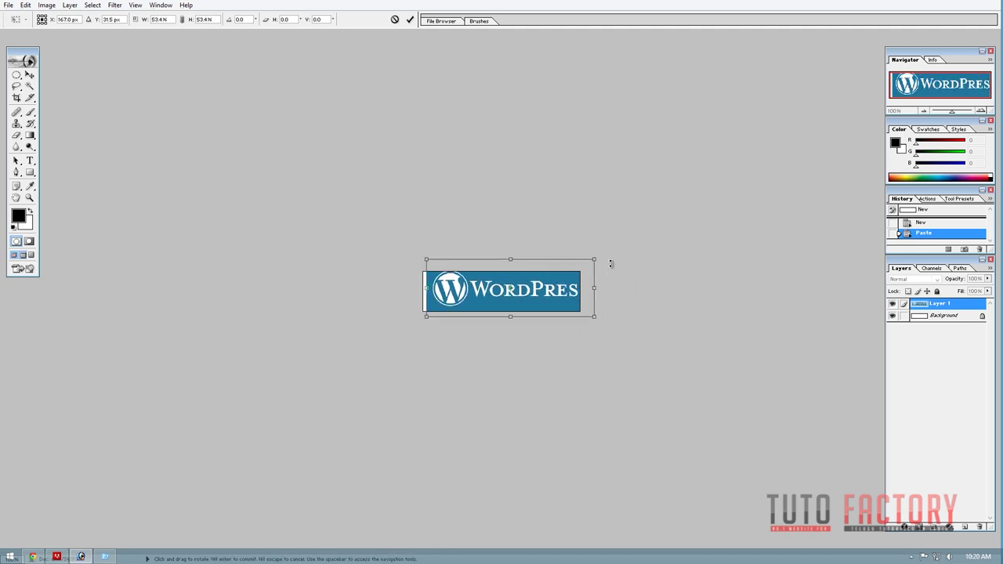
key(ctrl+equal)
key(ctrl+equal)
drag(616, 303, 587, 314)
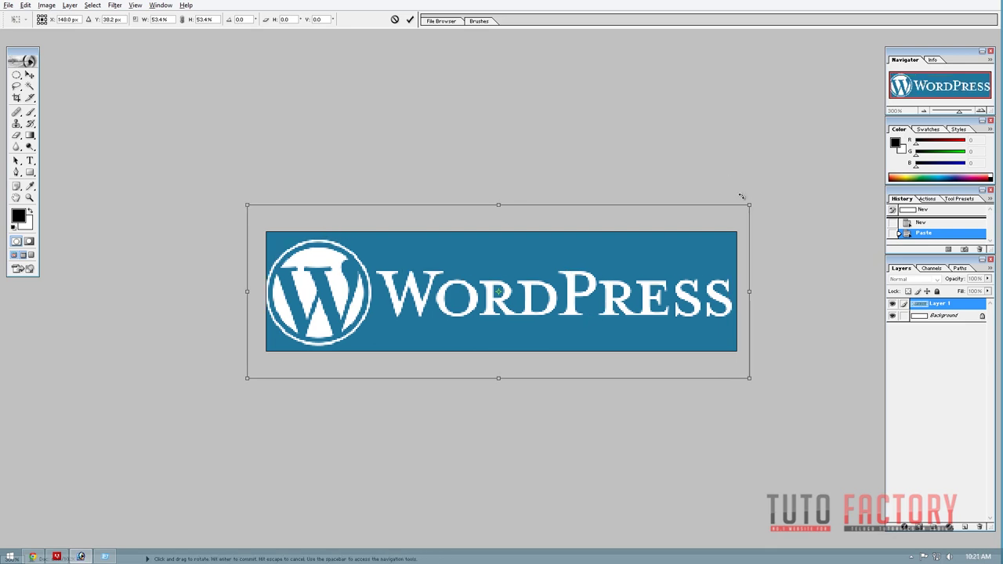
mouse_move(750, 205)
mouse_down()
mouse_move(740, 209)
mouse_move(763, 204)
mouse_move(744, 212)
mouse_up()
key(Return)
Flatten the image and save it as a JPEG at quality 1.
key(alt+l)
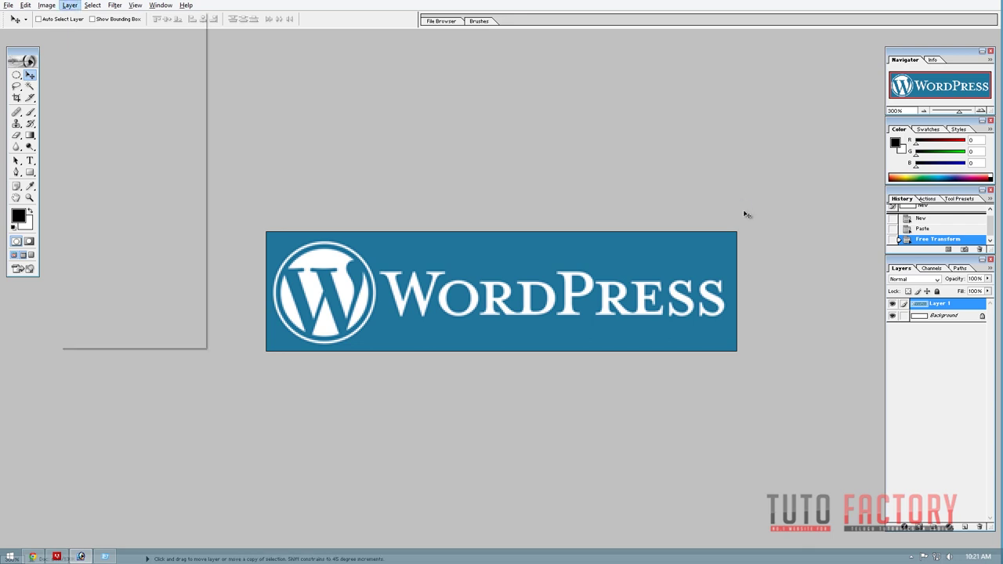
key(f)
key(ctrl+shift+s)
click(496, 276)
click(518, 261)
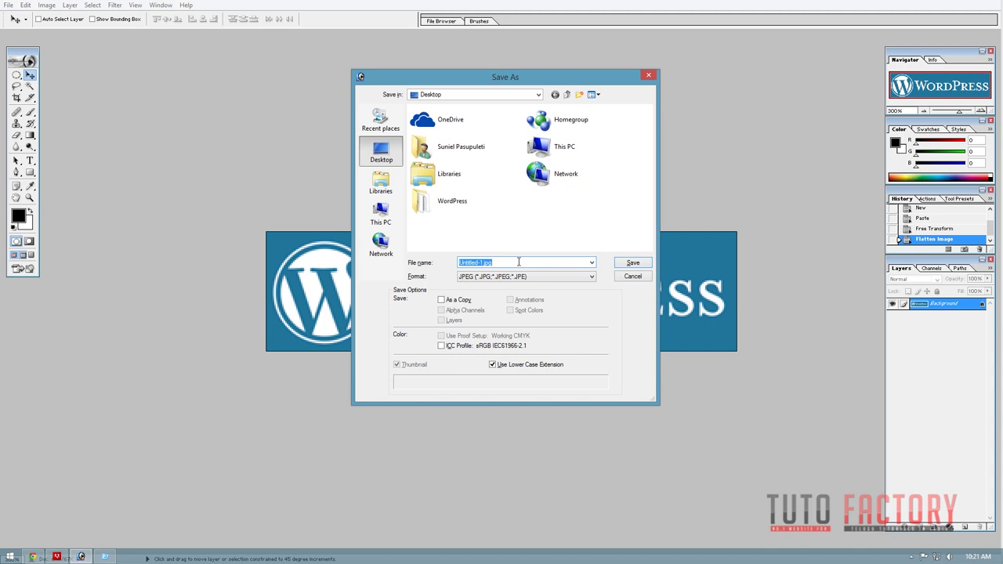
text(ph)
key(Return)
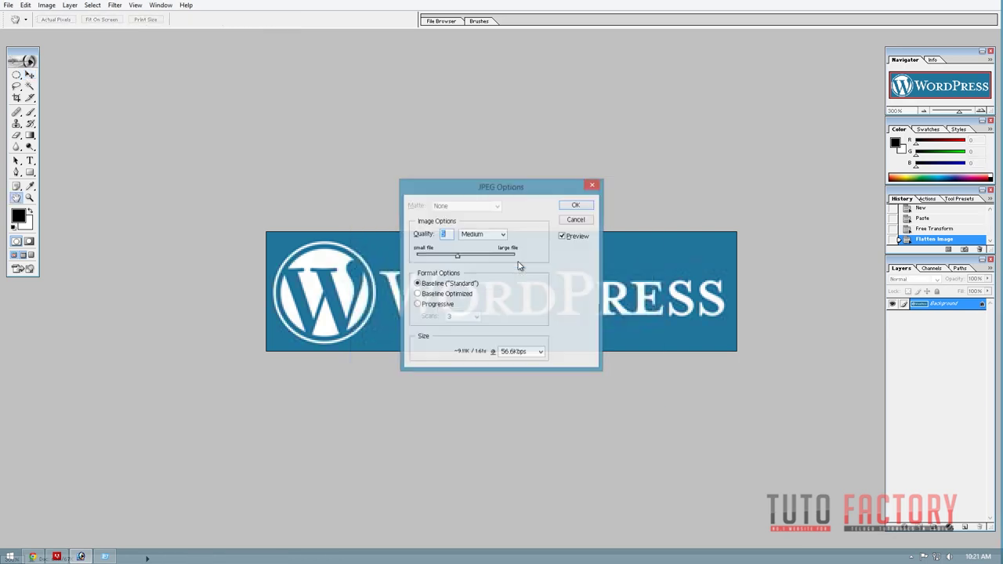
text(1)
key(Return)
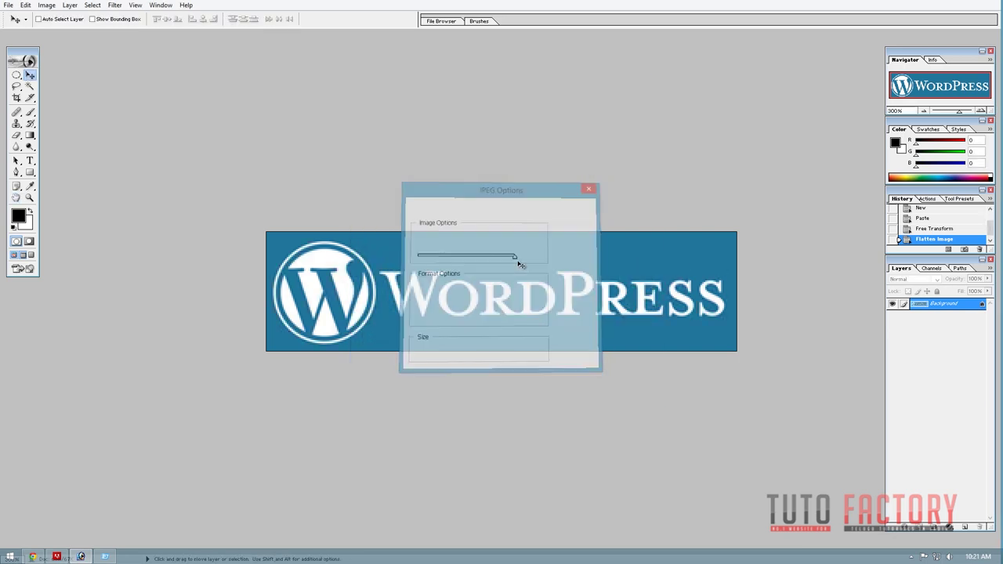
Upload logo.jpg from the Desktop as a new header image and apply the 300 × 76 crop.
click(34, 557)
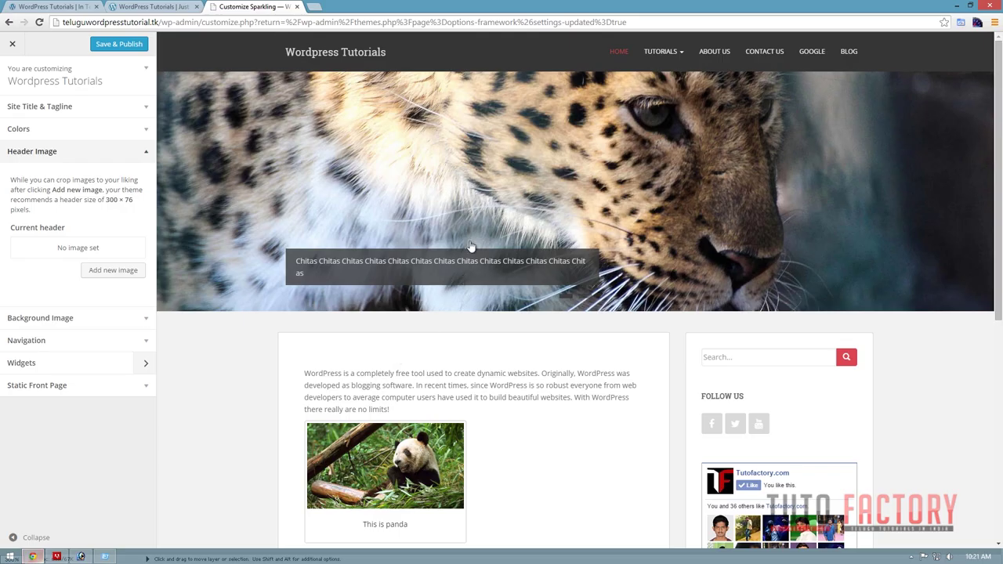
click(118, 271)
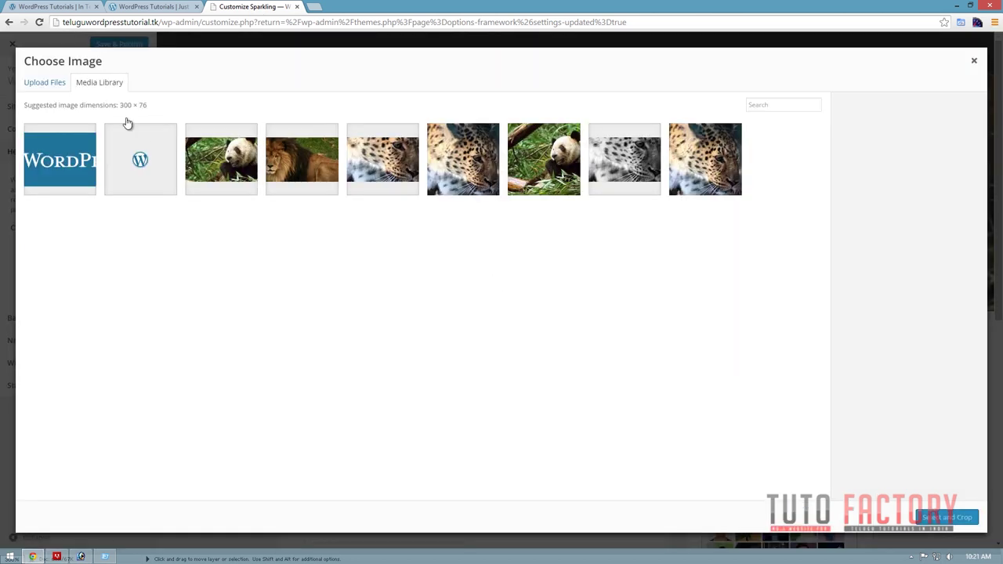
click(46, 83)
click(518, 276)
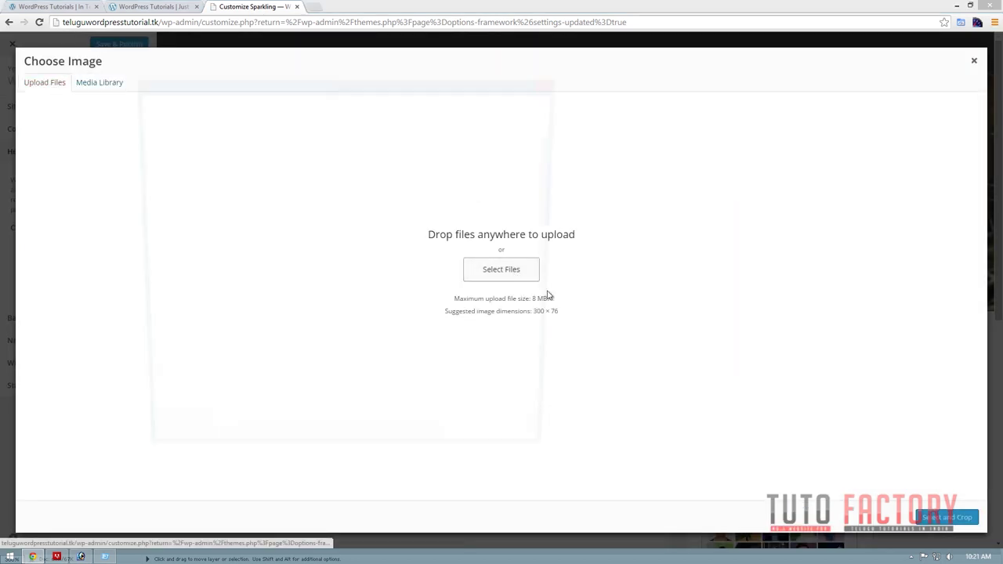
click(426, 388)
click(168, 148)
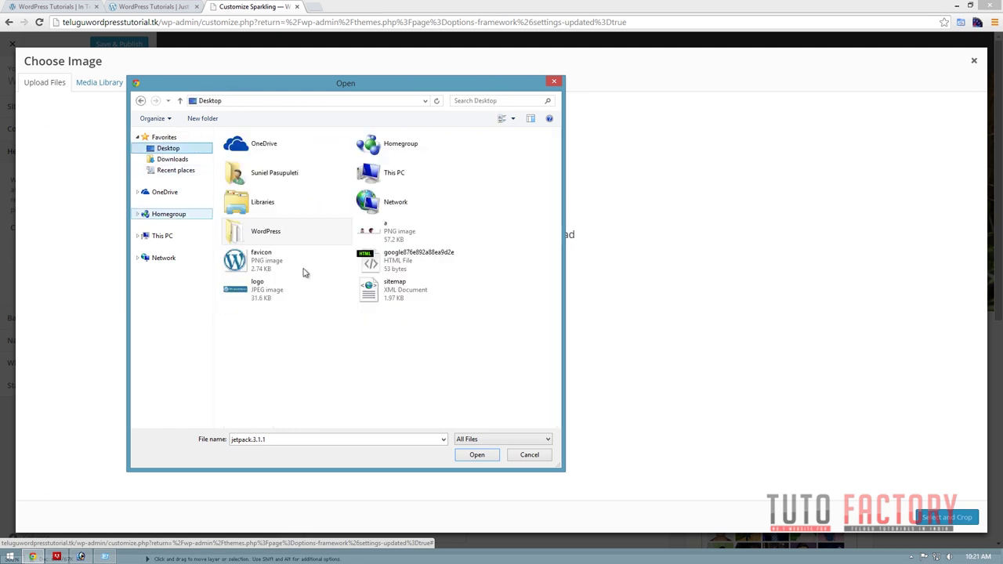
double_click(263, 290)
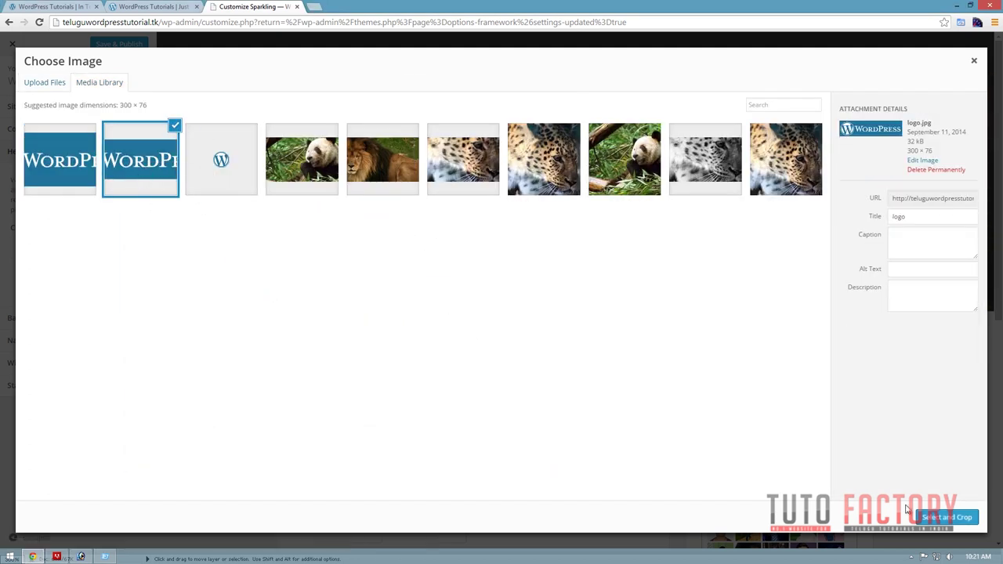
click(937, 520)
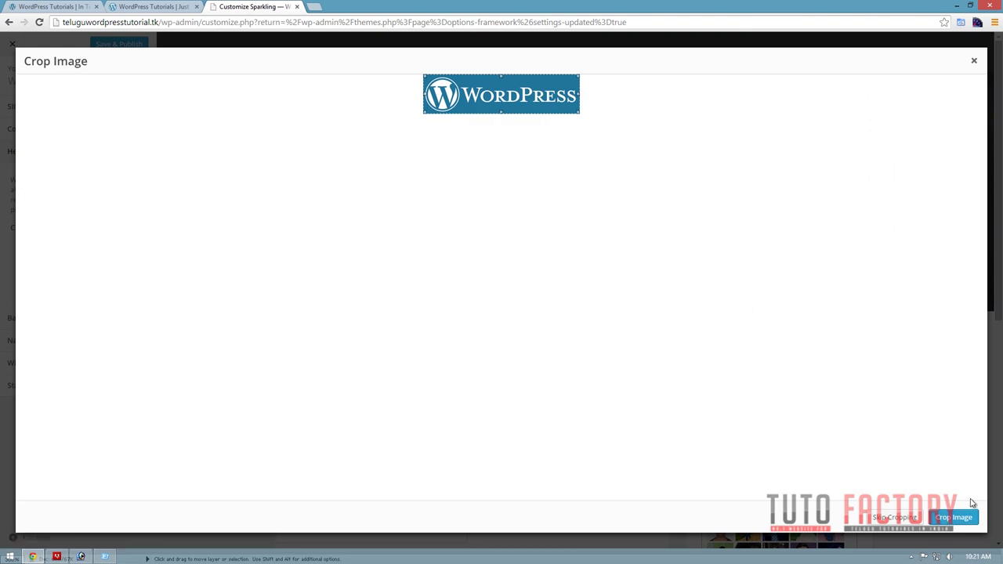
click(908, 518)
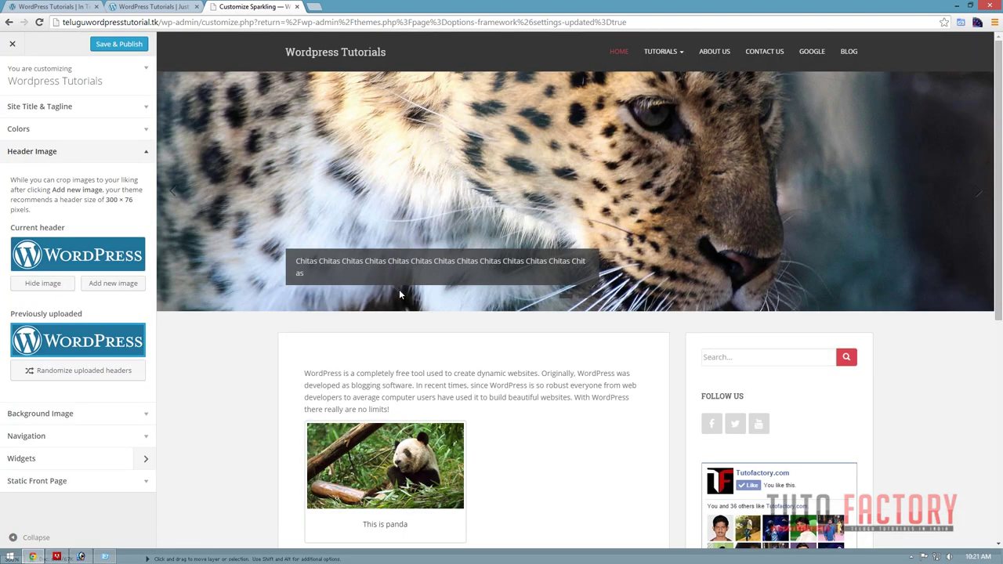
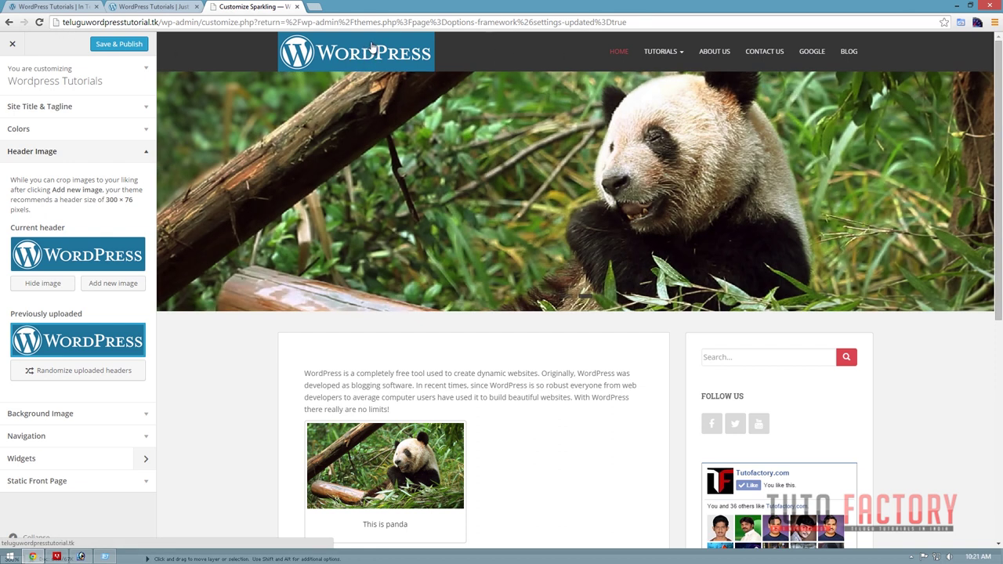
Save the WordPress Tutorials site's logo image to disk and hide the current Sparkling header image.
key(alt+space)
click(48, 5)
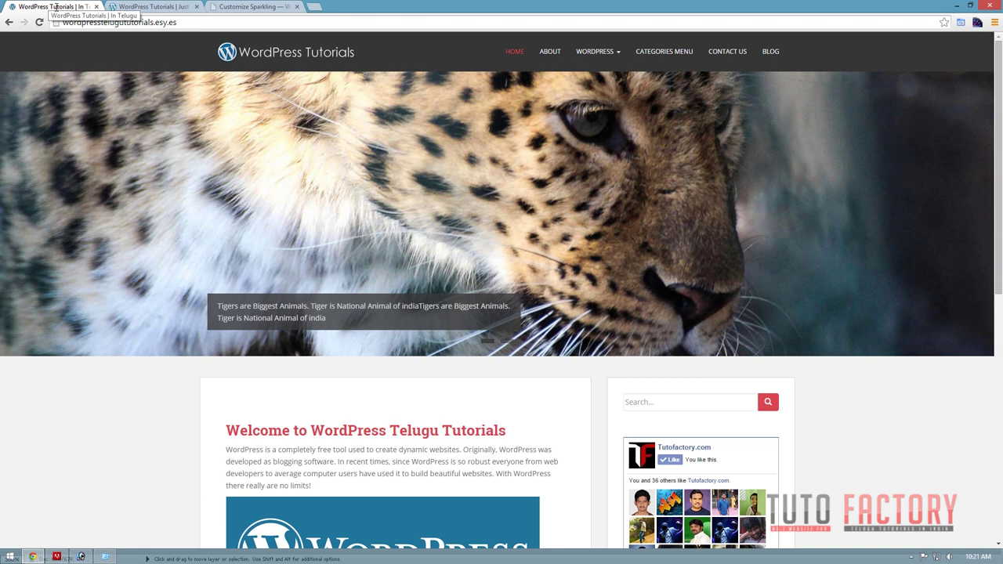
right_click(274, 49)
click(306, 118)
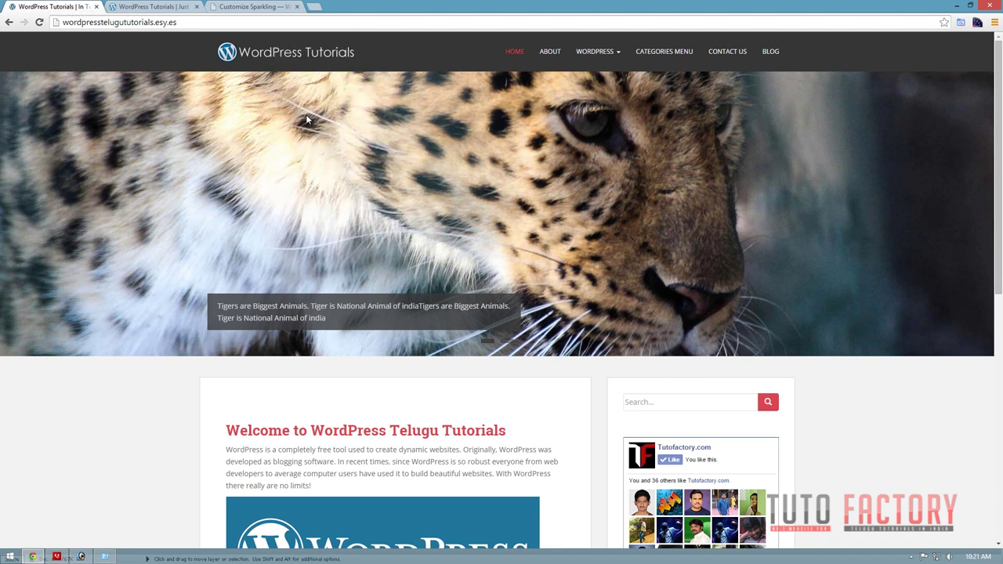
key(Return)
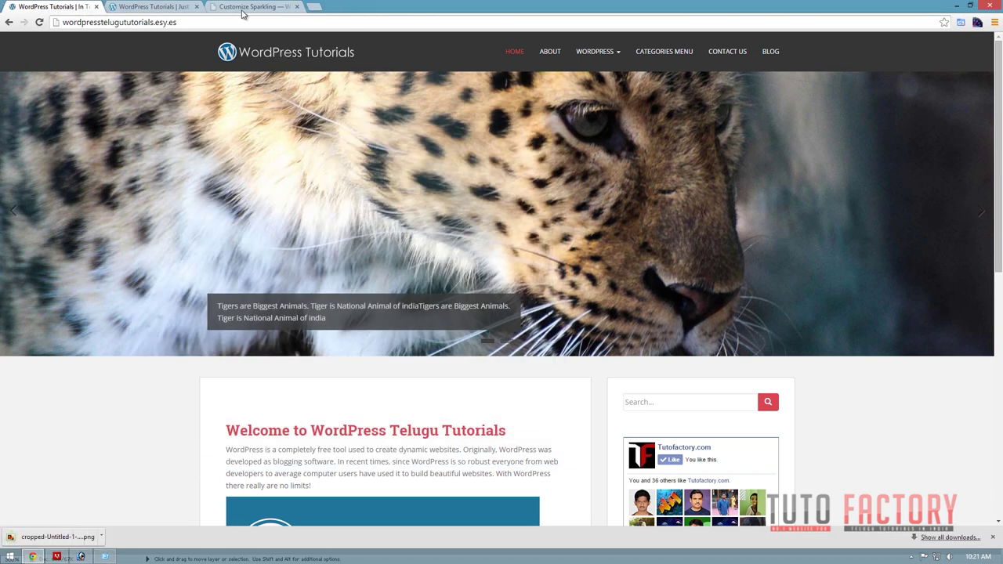
click(252, 6)
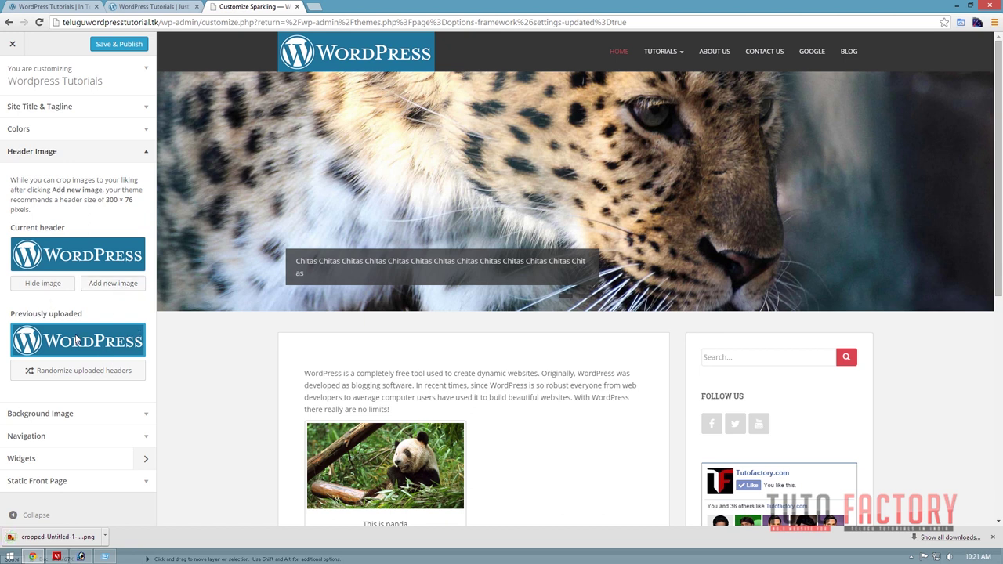
click(137, 340)
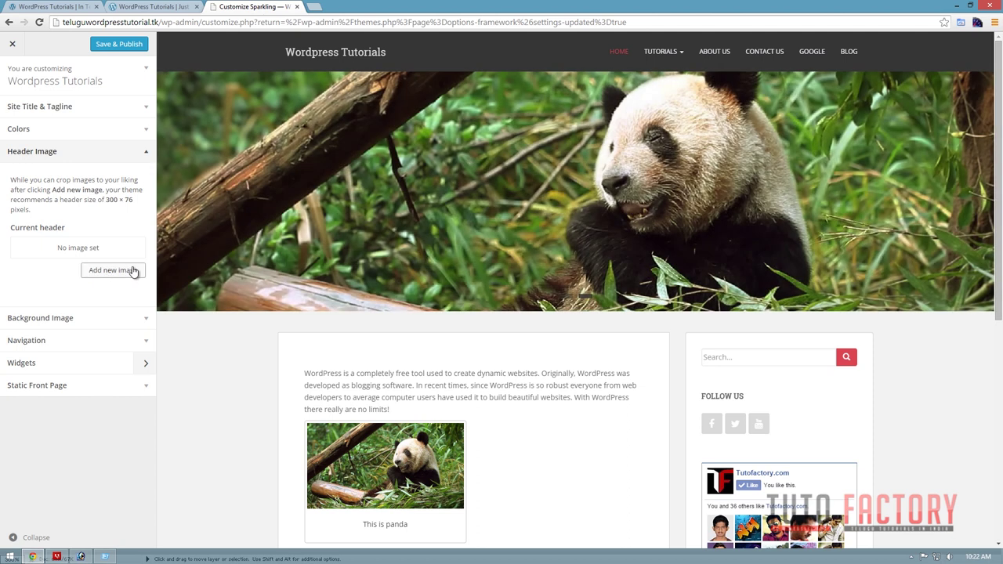
Start adding a new header image and browse the Desktop WordPress folders and Downloads for the logo.
click(128, 271)
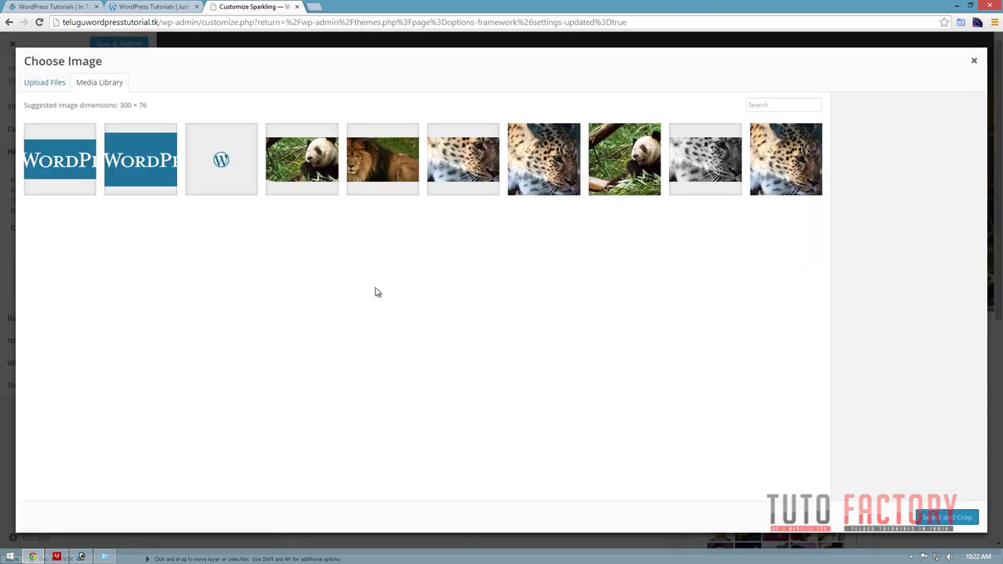
click(37, 83)
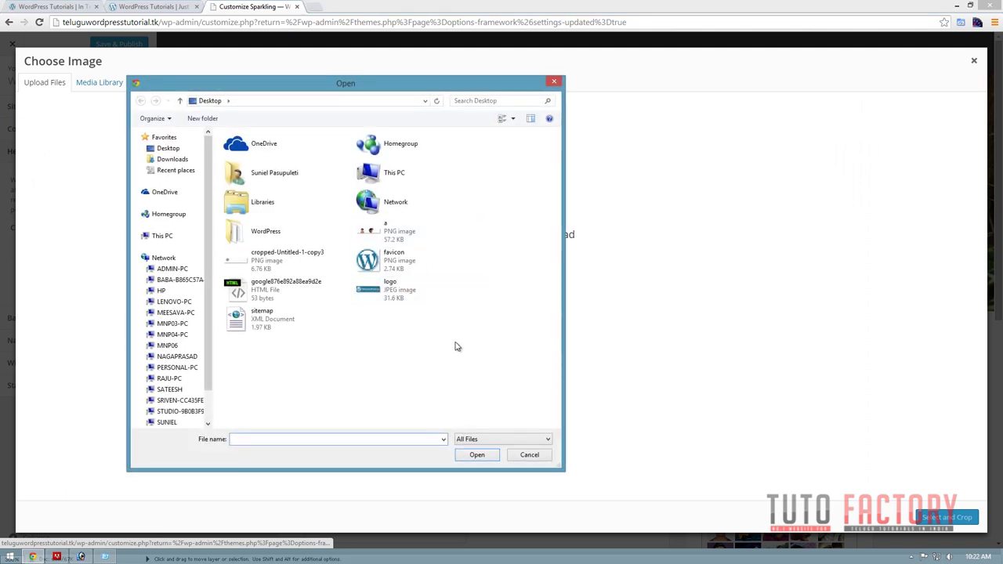
double_click(291, 232)
scroll(384, 352, down, 3)
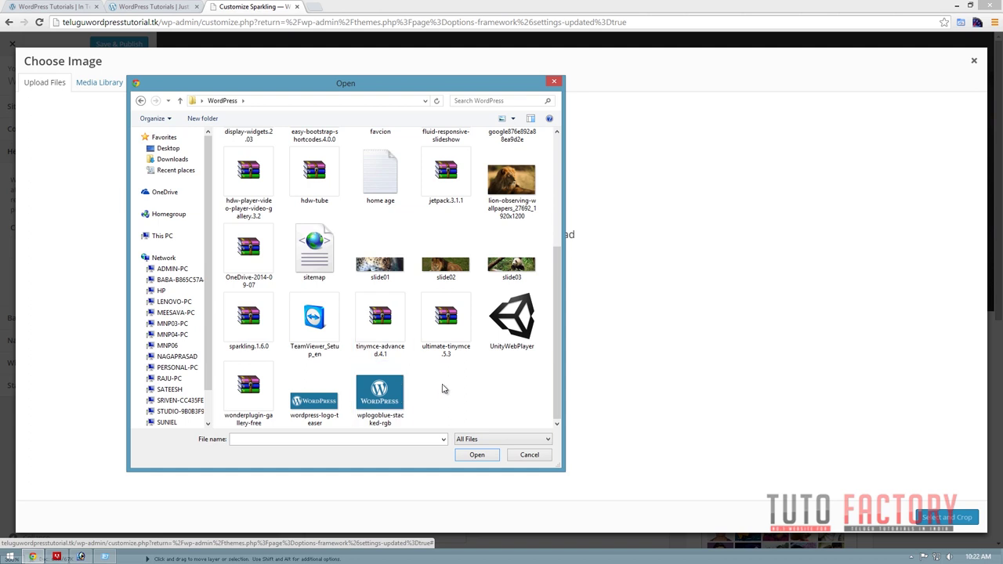
scroll(443, 388, up, 2)
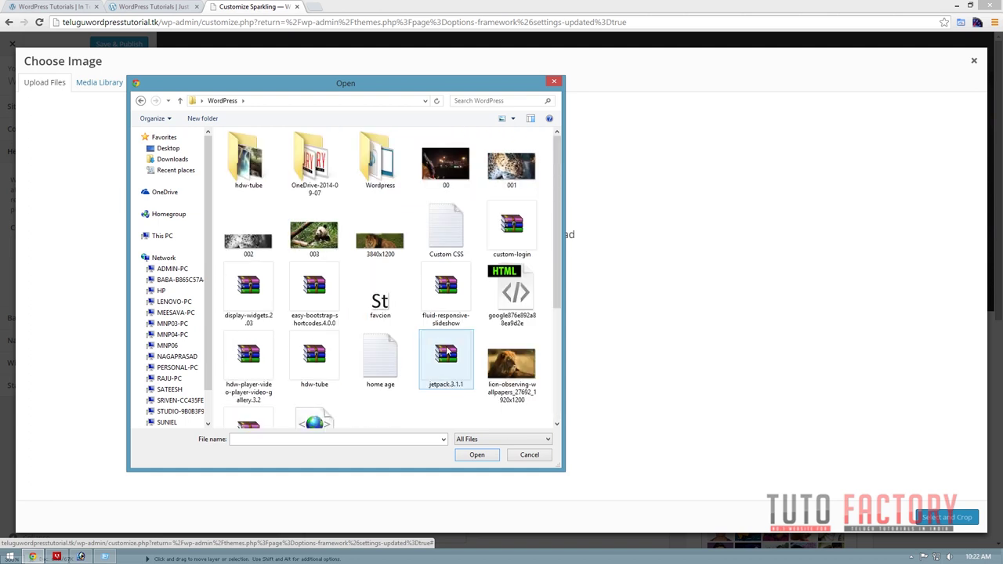
double_click(379, 163)
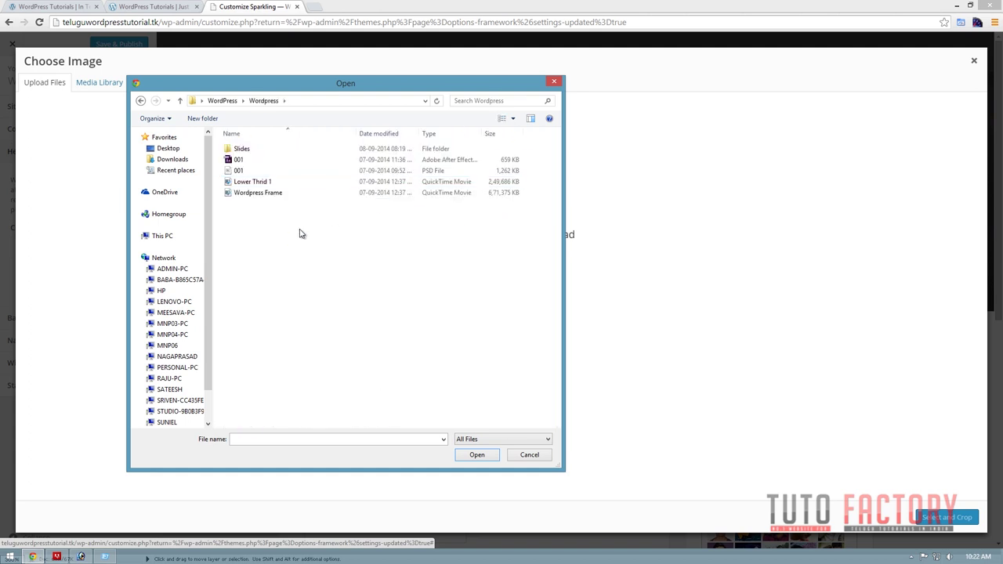
key(BackSpace)
scroll(378, 353, down, 3)
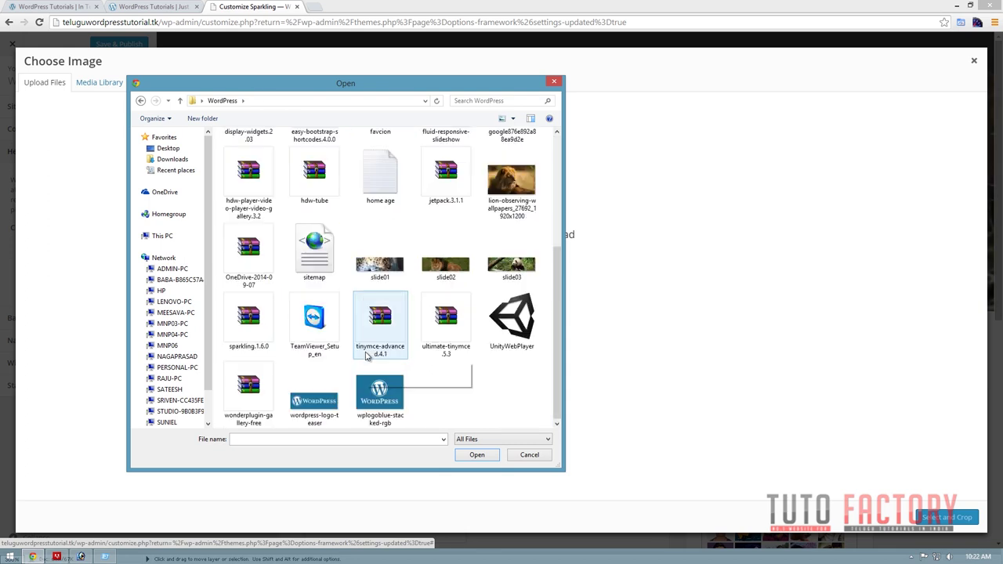
scroll(438, 384, up, 3)
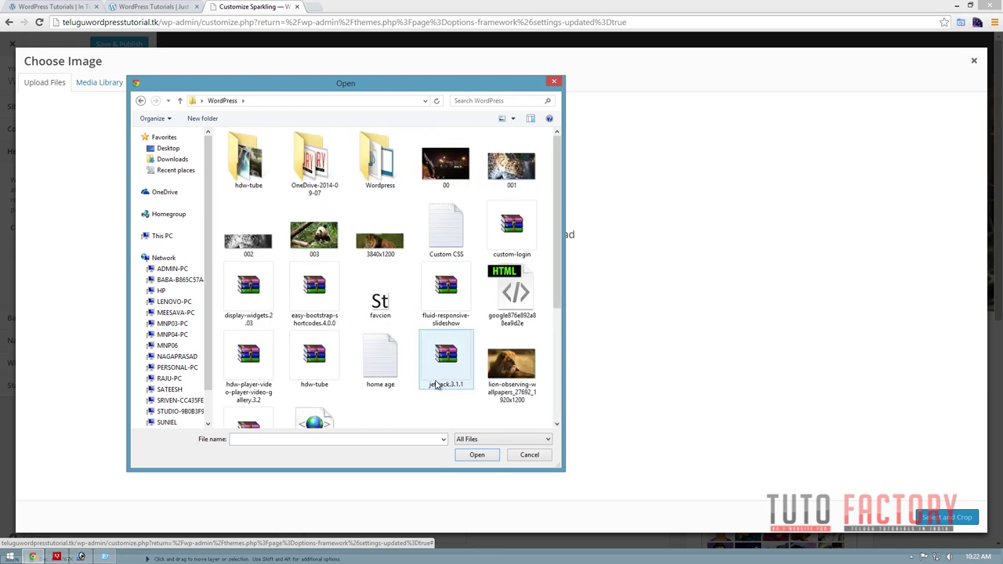
key(BackSpace)
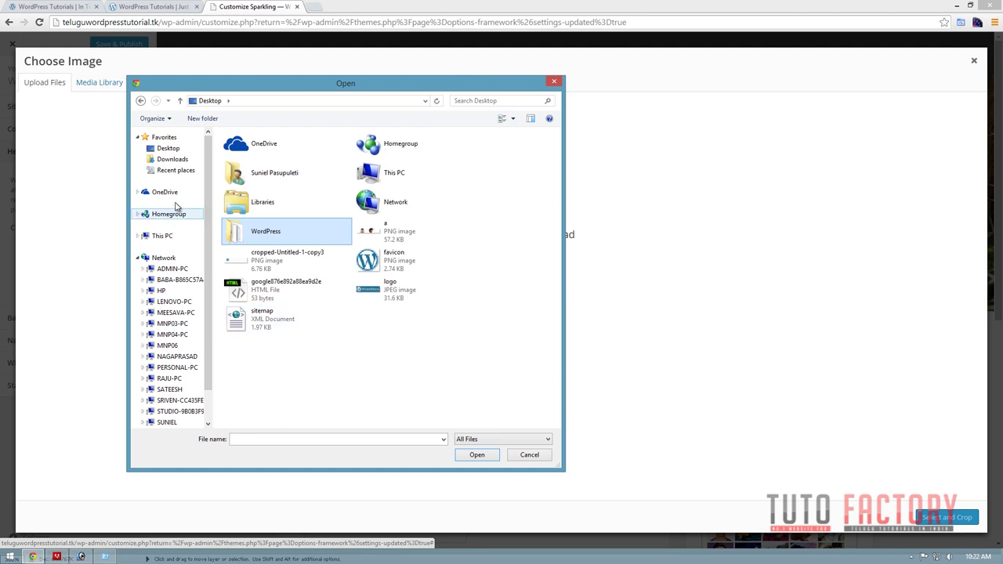
click(174, 159)
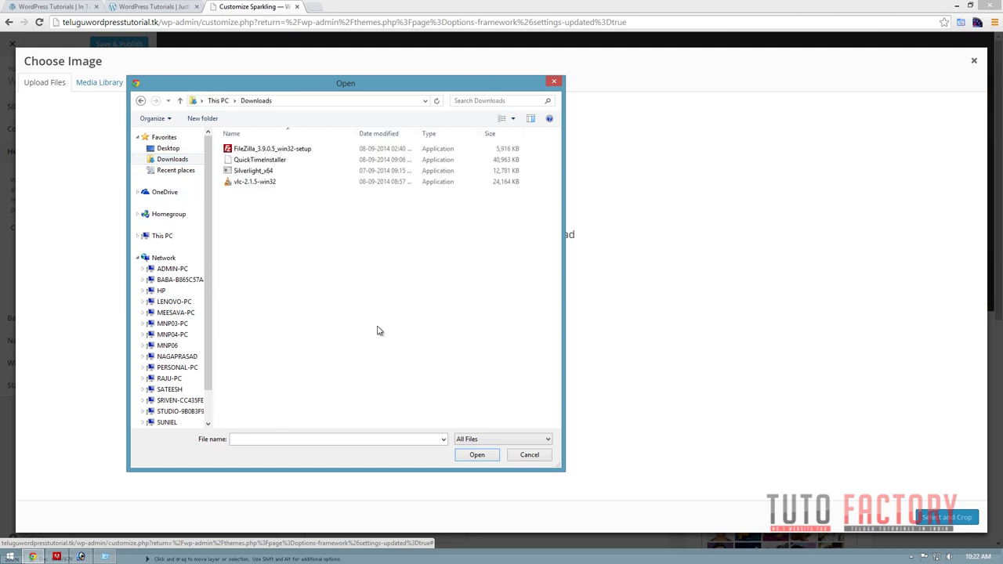
key(Escape)
Locate the saved logo file through Chrome's downloads list, then close the Downloads tab.
key(ctrl+j)
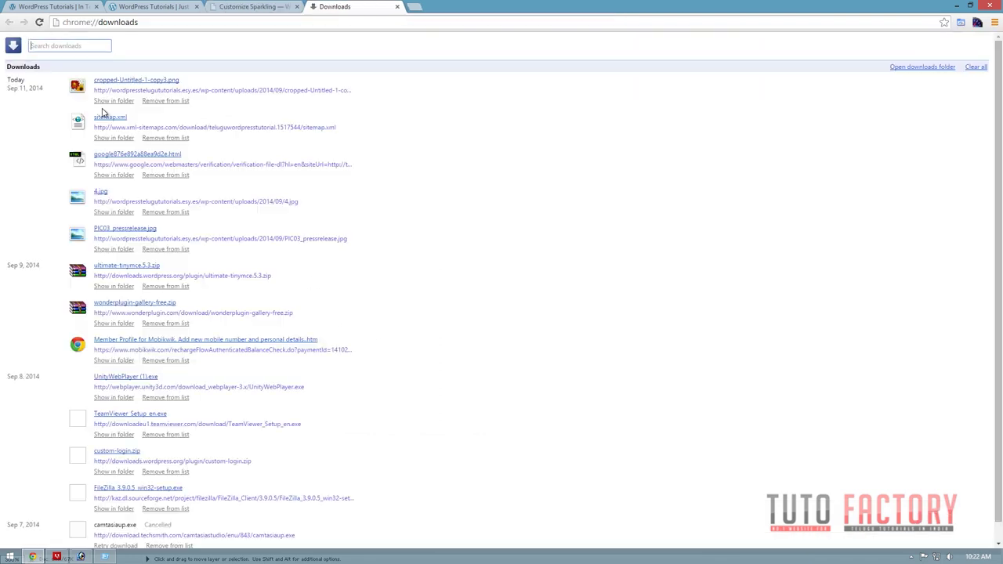
click(113, 101)
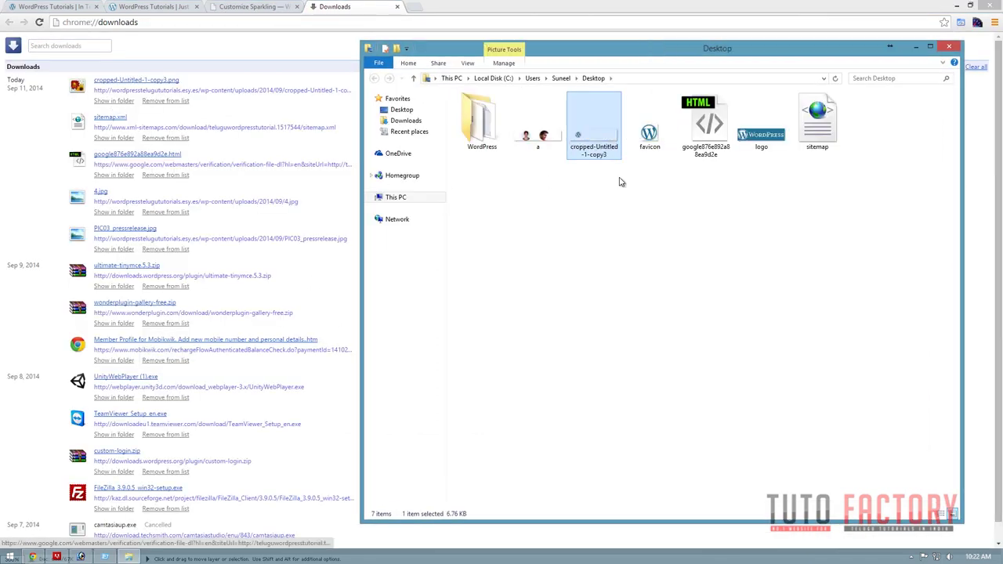
click(948, 46)
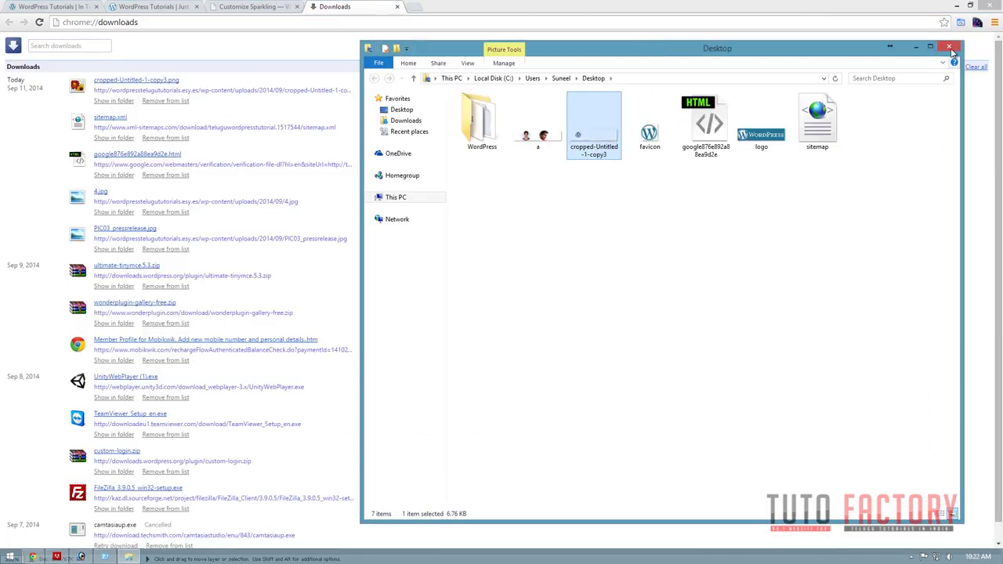
click(164, 7)
click(282, 6)
click(353, 7)
key(ctrl+w)
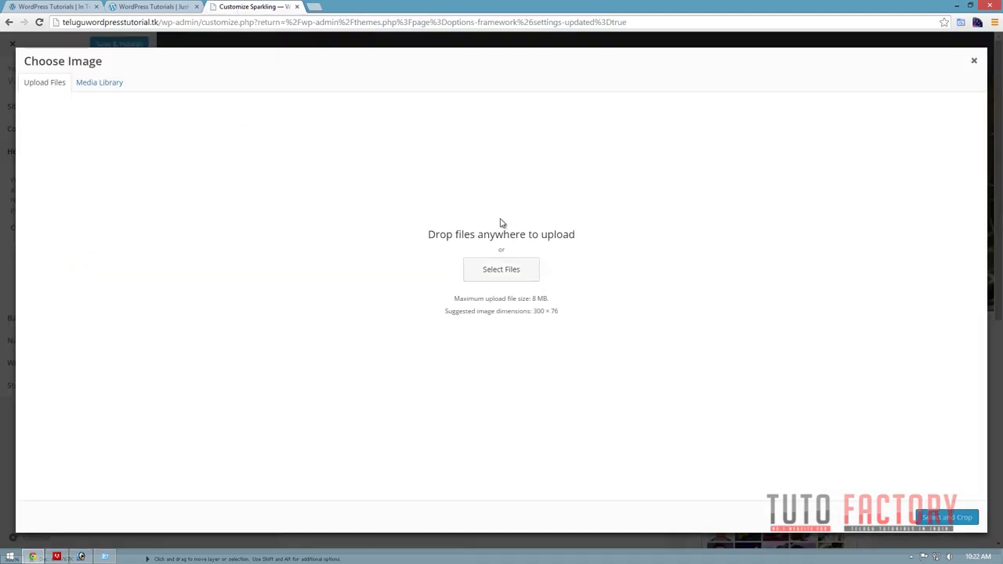
Upload cropped-Untitled-1-copy3 and crop it in as the header image.
click(491, 284)
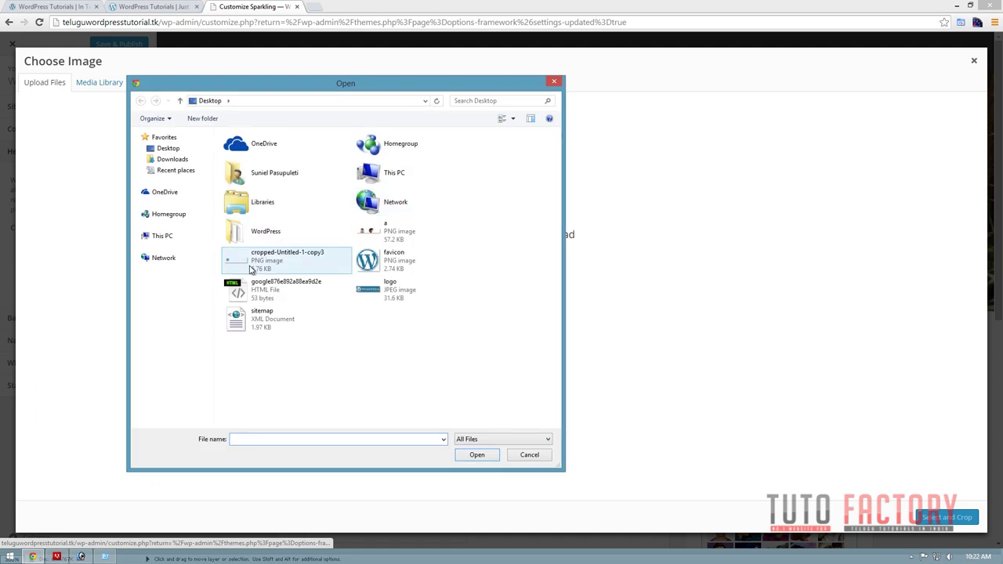
click(265, 256)
right_click(255, 252)
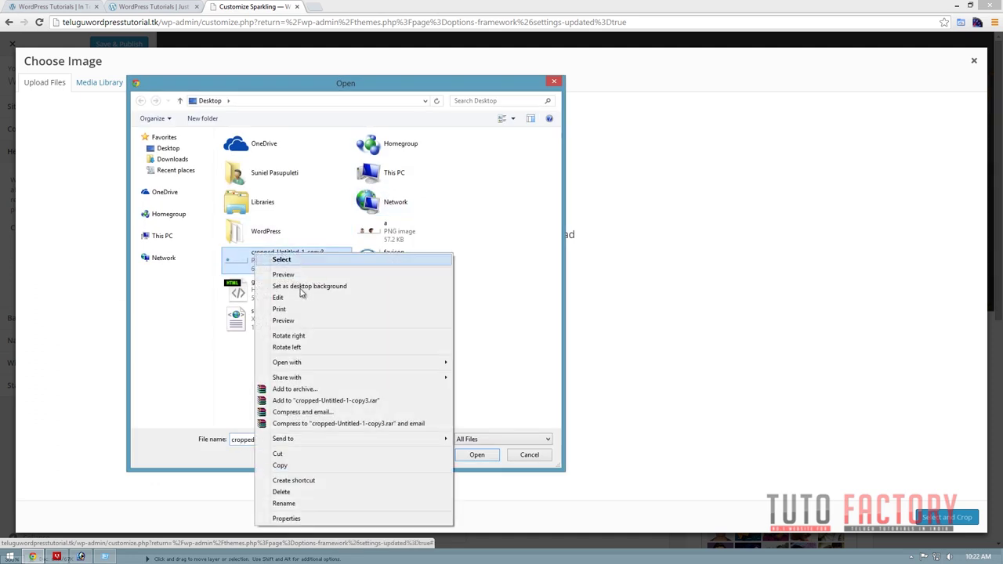
click(300, 321)
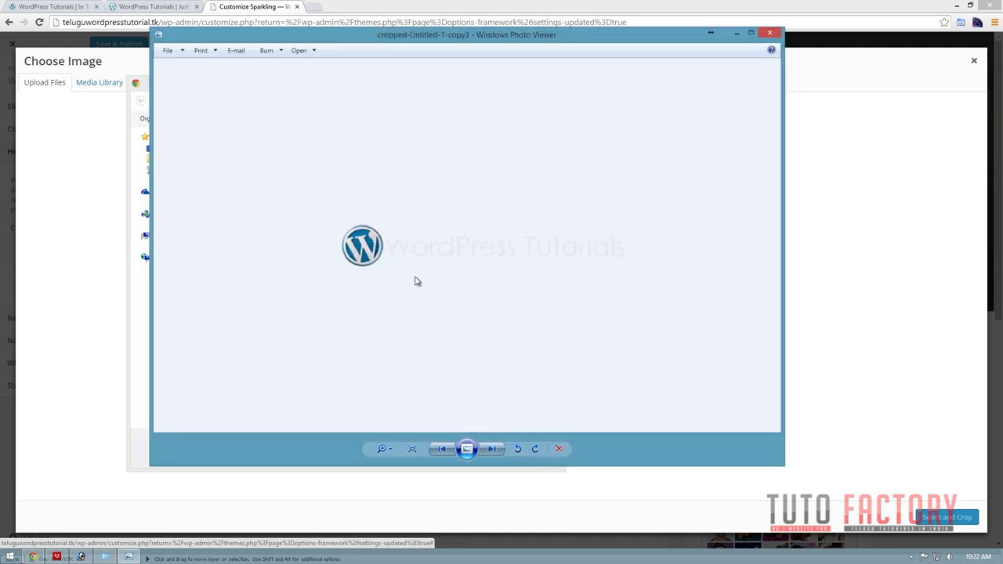
scroll(416, 282, up, 2)
scroll(542, 258, down, 1)
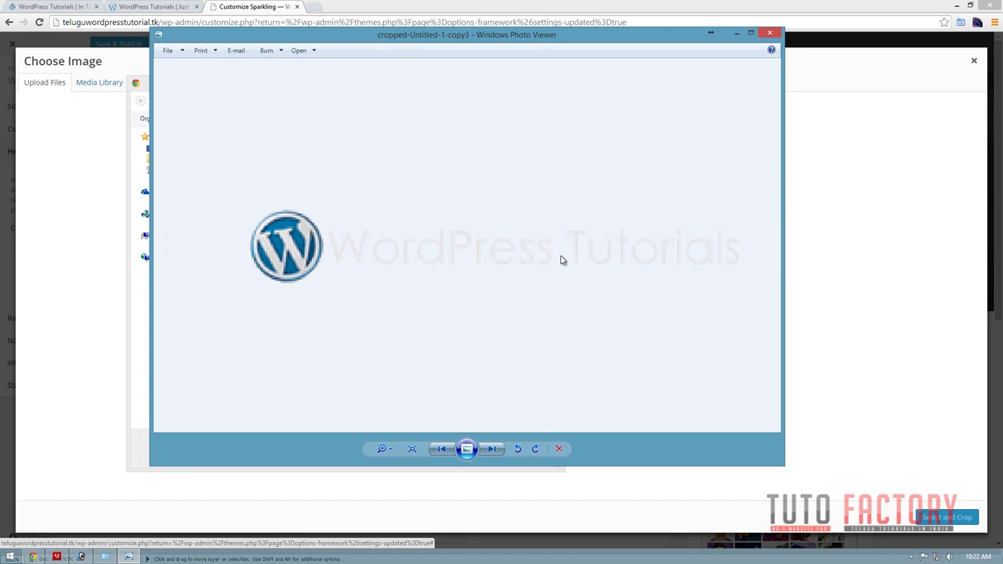
click(772, 34)
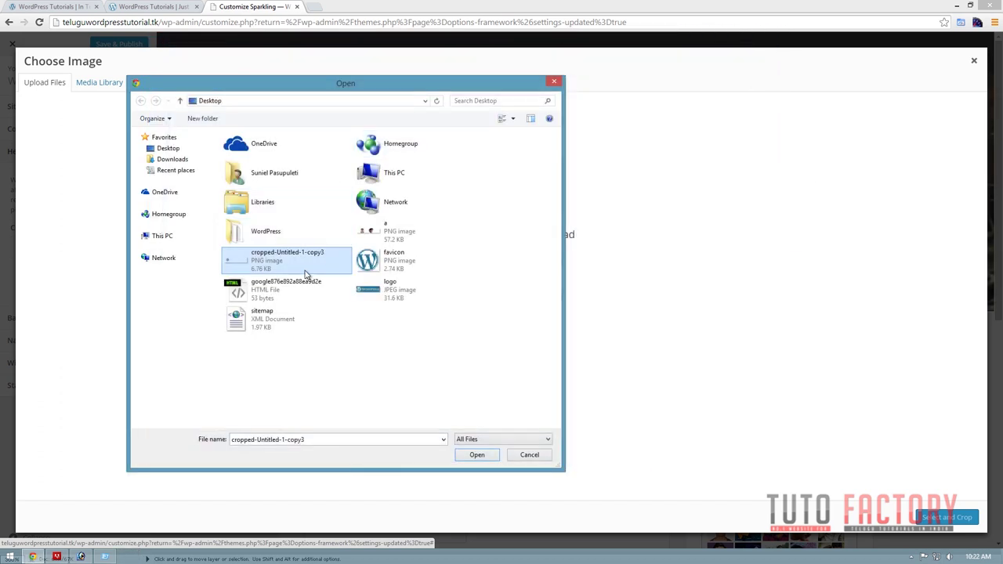
click(477, 454)
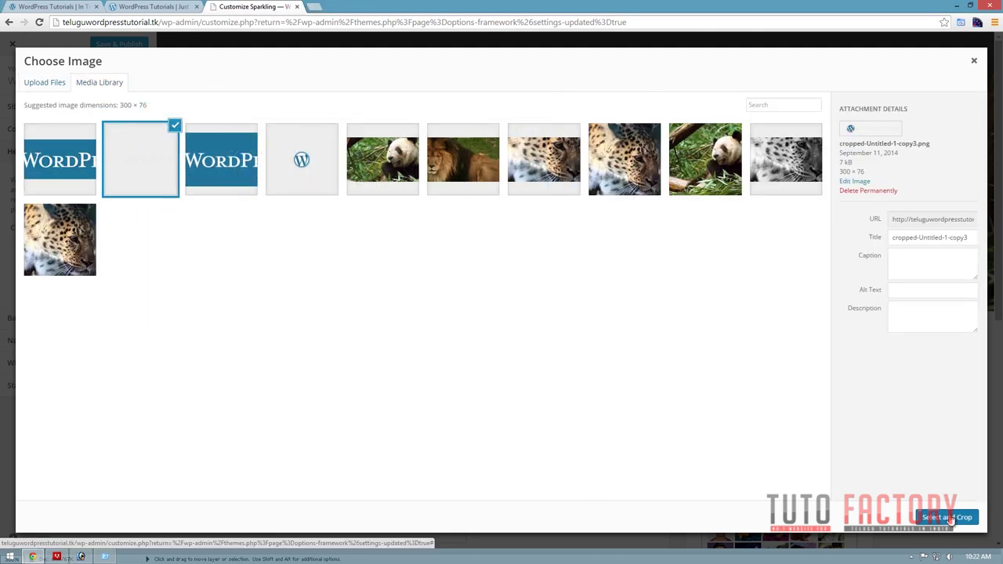
click(950, 518)
click(954, 519)
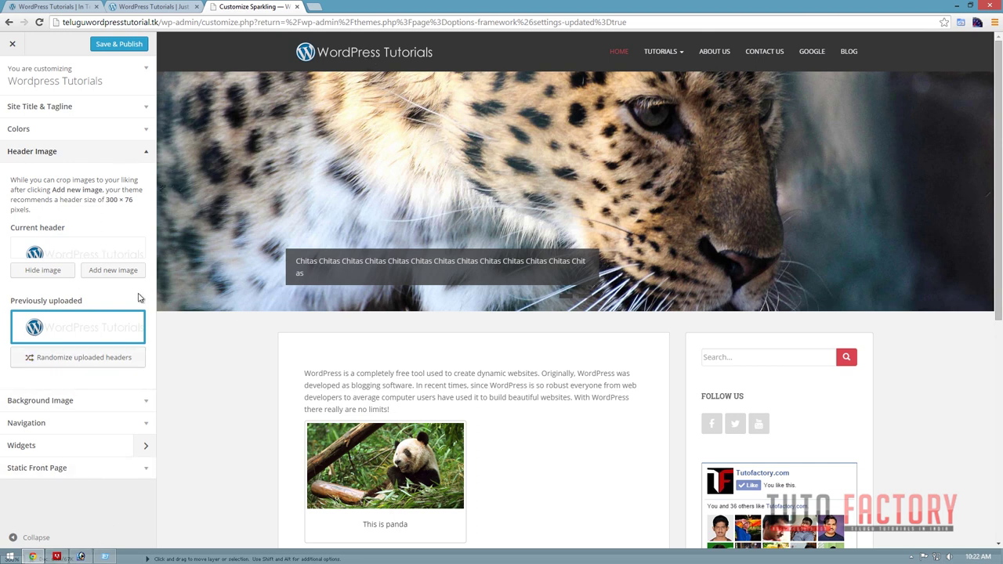
Note the recommended 300 × 76 header size and start a new Photoshop image.
click(82, 557)
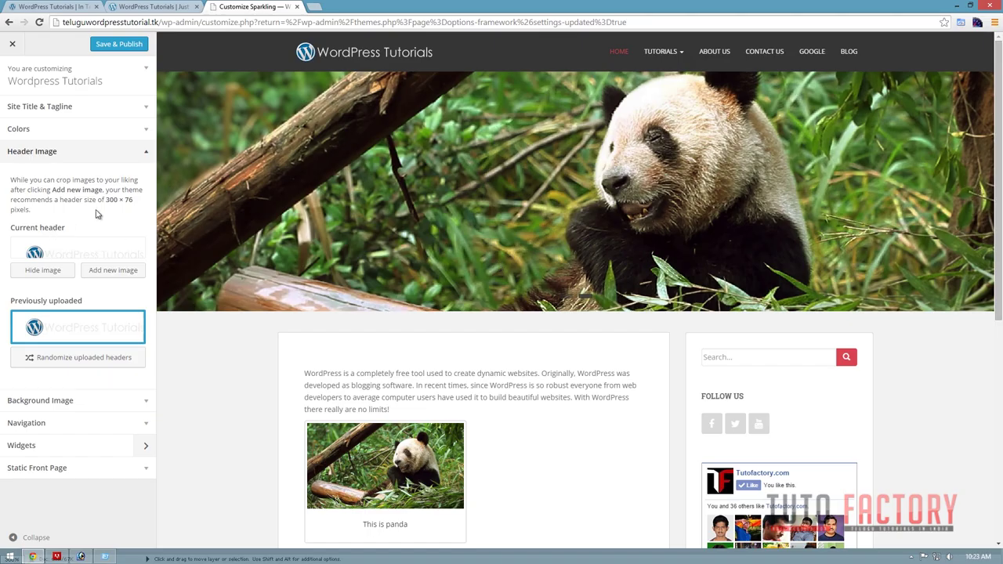
drag(133, 200, 104, 203)
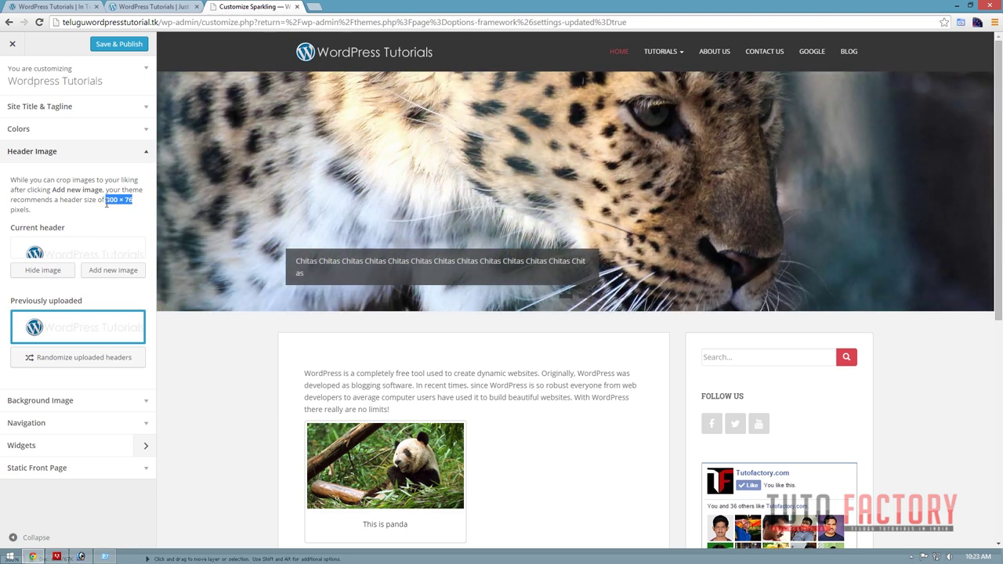
click(82, 557)
key(ctrl+n)
key(Tab)
key(Tab)
Create a new Photoshop image 300 pixels wide and 30 pixels high.
text(300)
key(Tab)
key(Tab)
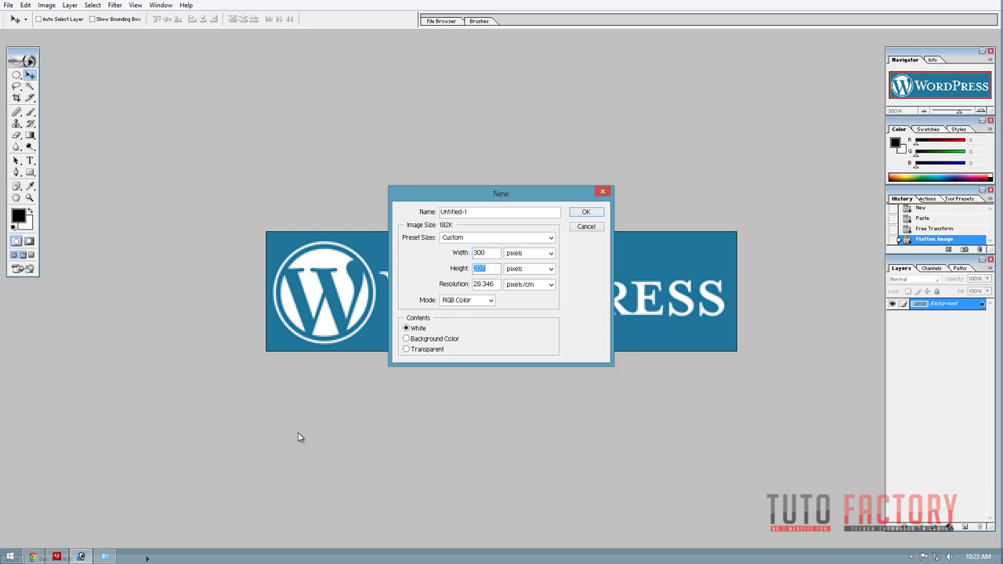
text(30)
key(Return)
key(f)
key(ctrl+0)
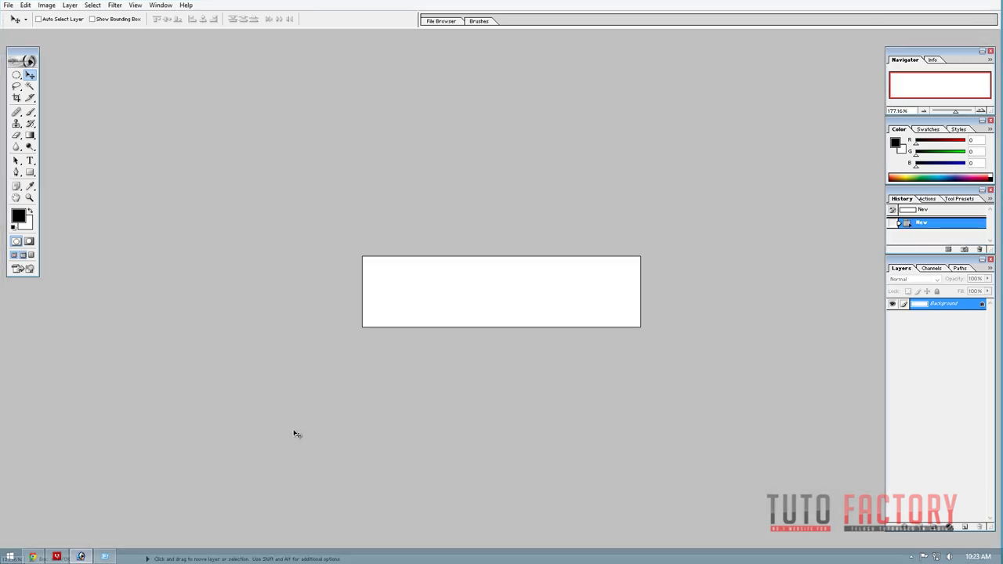
Add the text 'Wordpress' to the canvas, shrink it and shift it right.
click(30, 161)
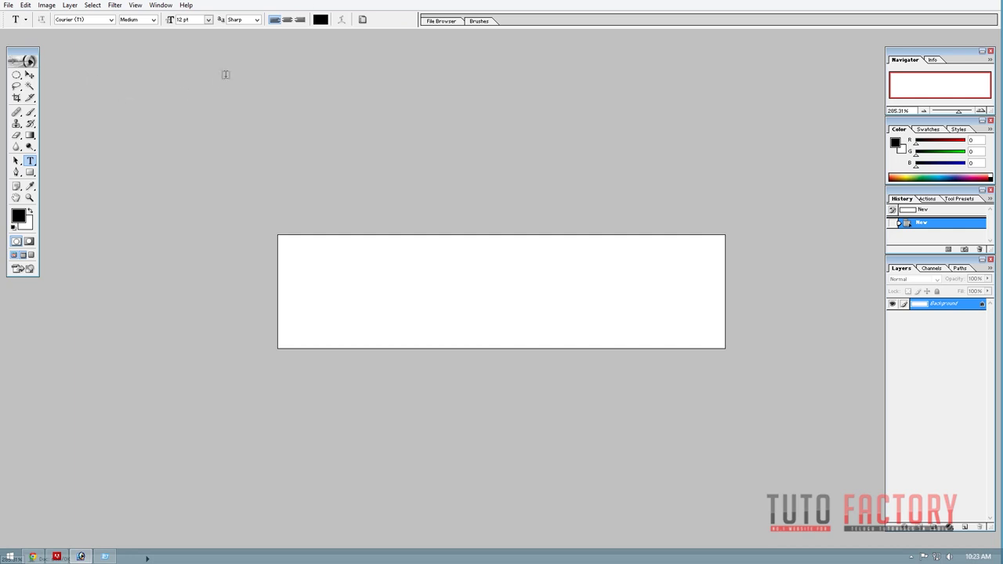
click(492, 303)
text(W)
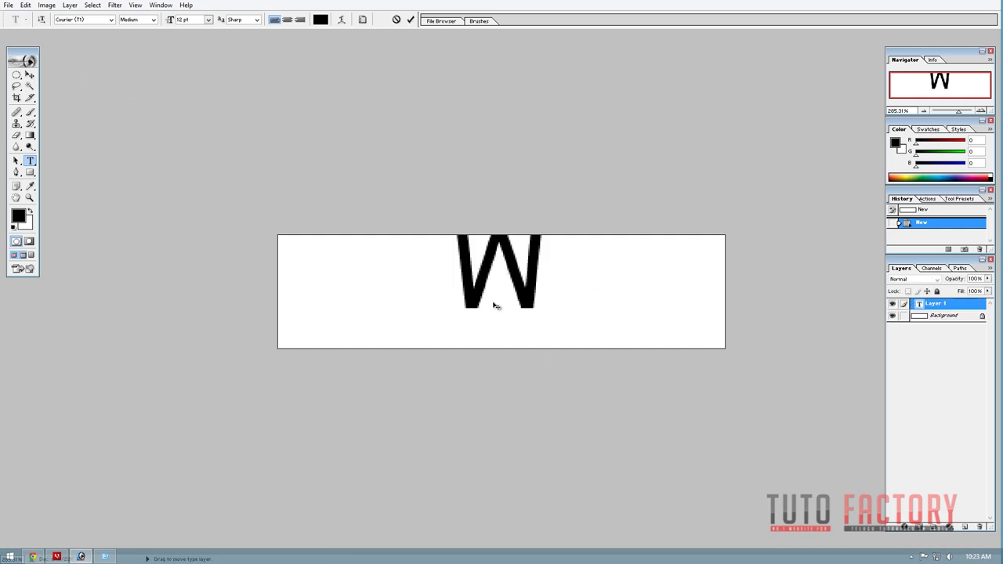
text(or)
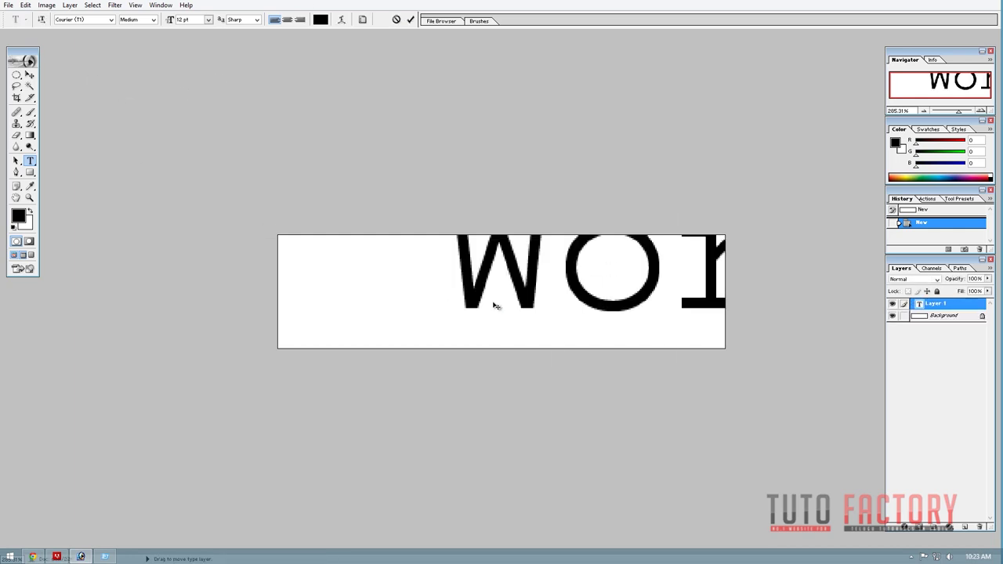
key(ctrl+Return)
double_click(536, 298)
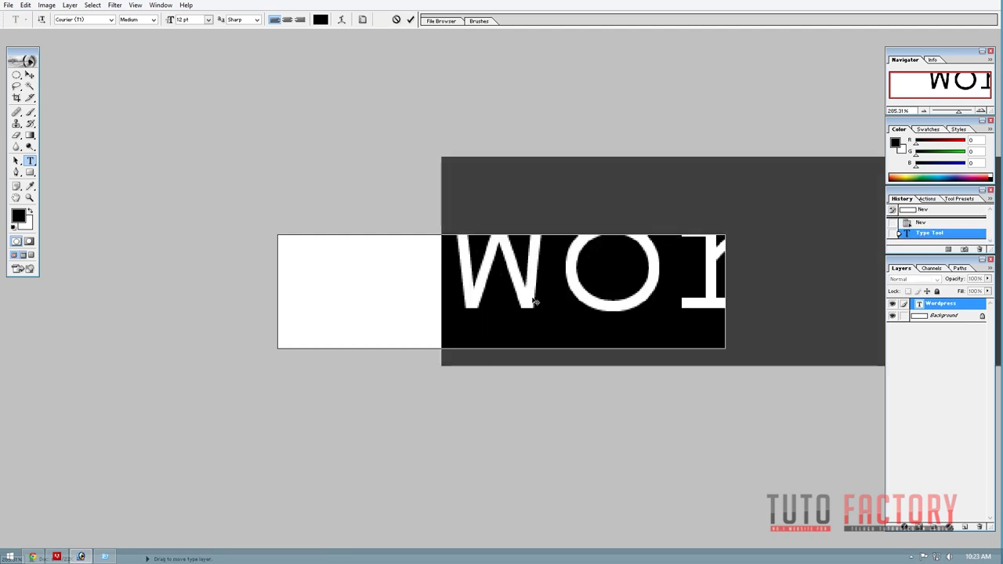
key(ctrl+Return)
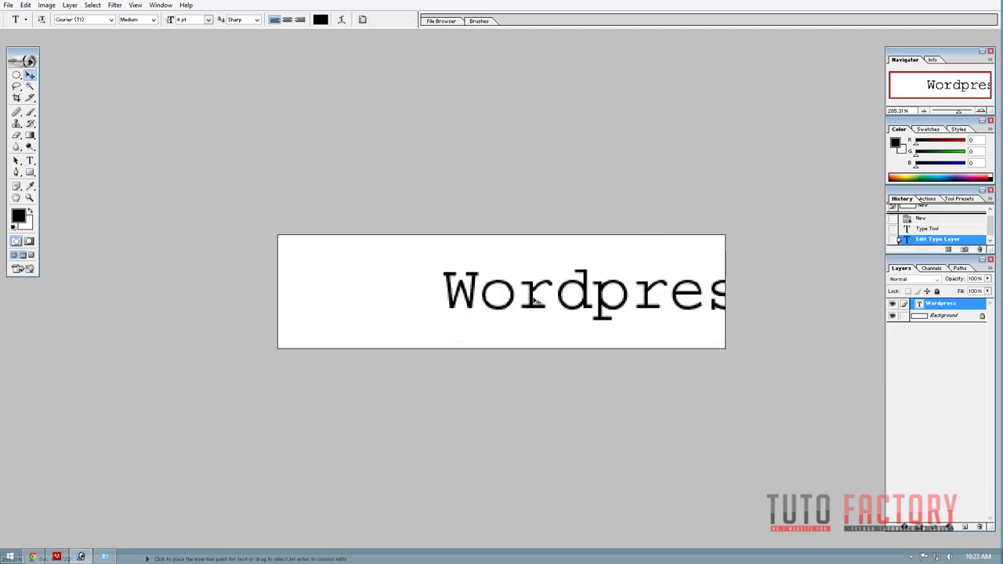
key(v)
drag(494, 279, 509, 282)
Give 'Wordpress' a script font, reposition it and hide the Background layer for transparency.
double_click(553, 290)
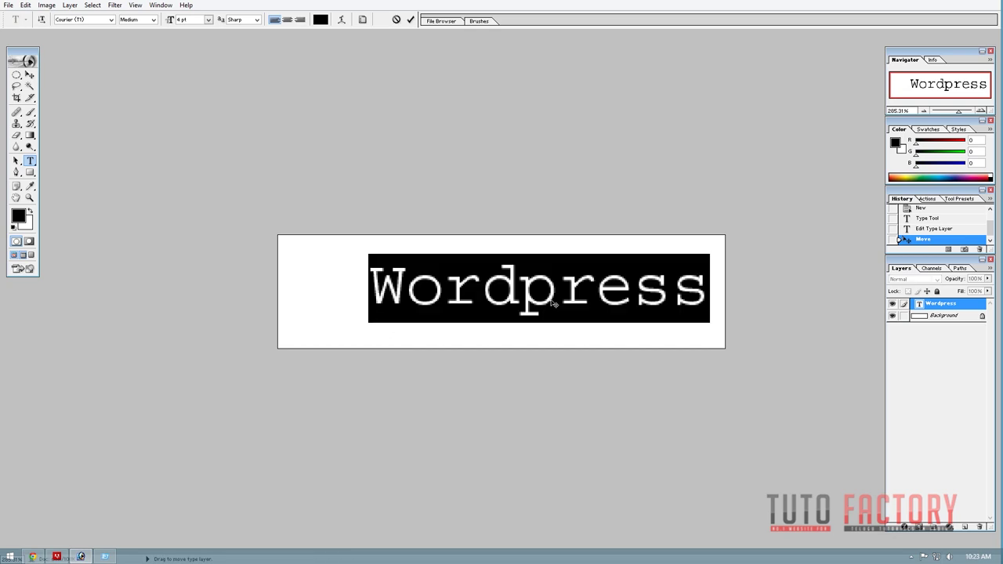
click(111, 19)
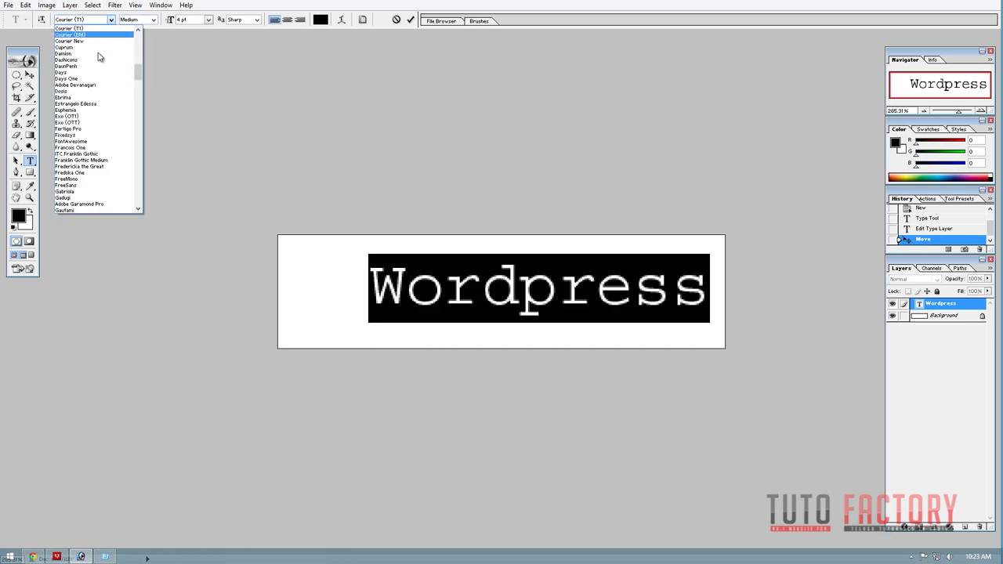
click(93, 54)
key(ctrl+Return)
key(v)
drag(560, 316, 604, 310)
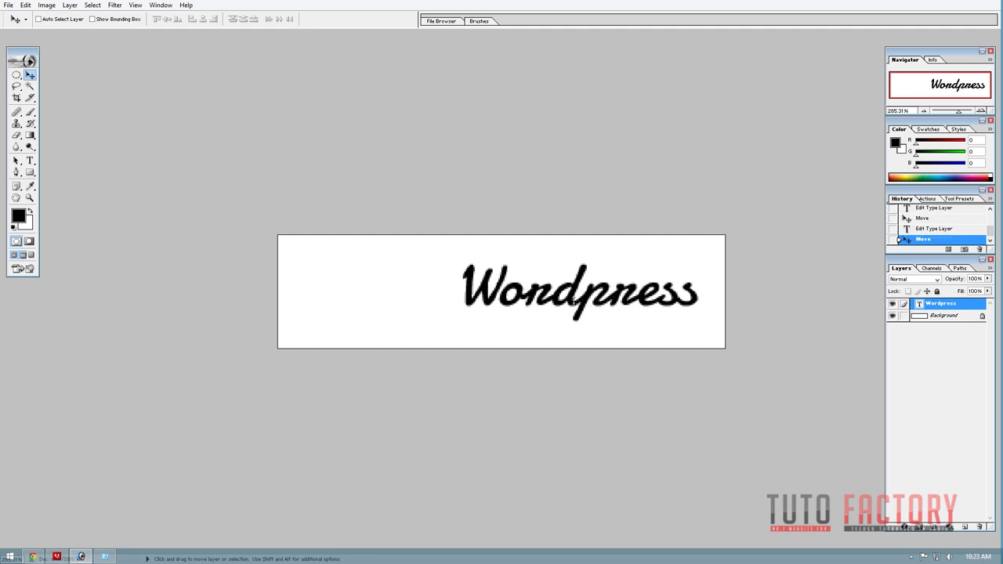
key(t)
key(v)
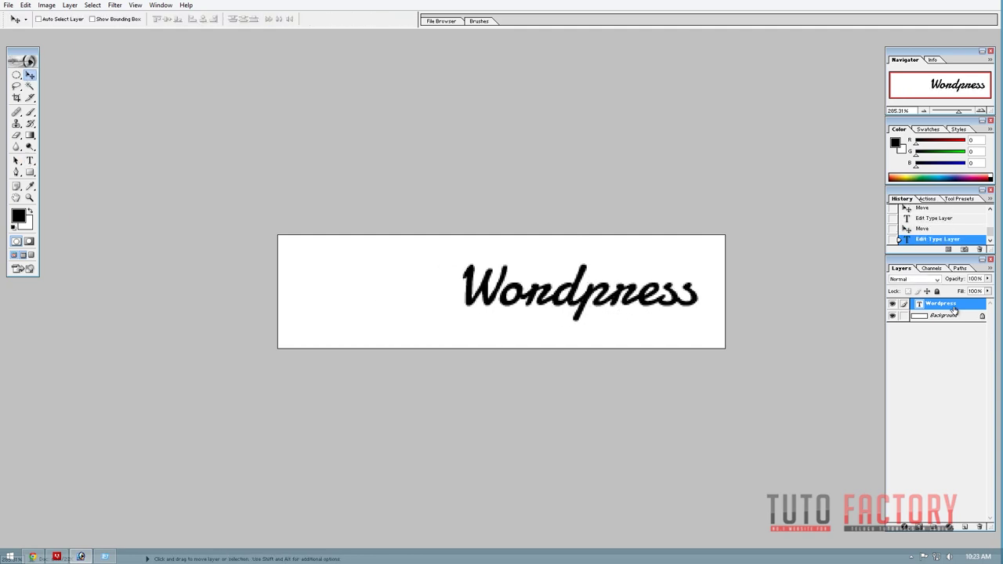
click(891, 315)
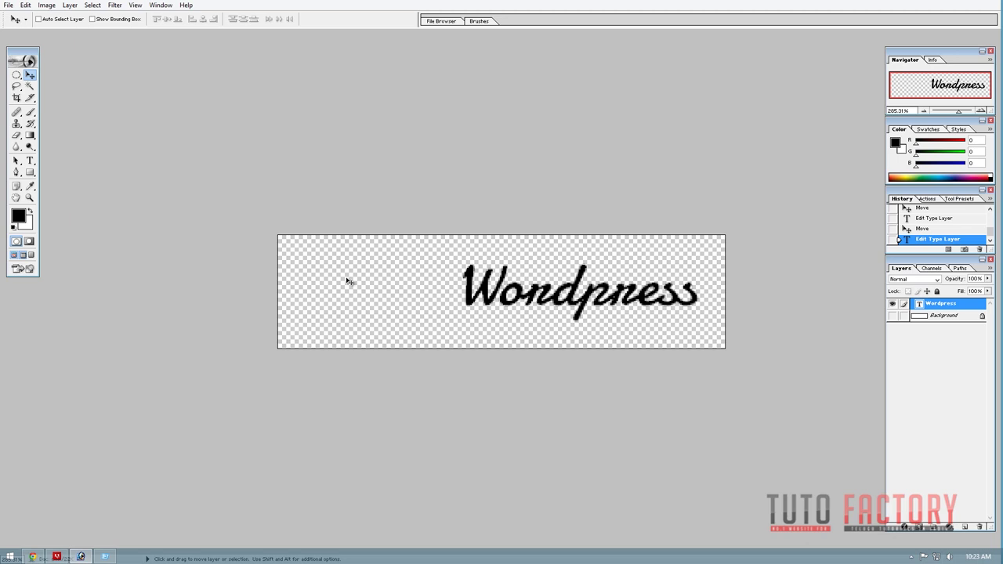
drag(593, 302, 596, 302)
Save the logo as a PNG and close both documents, discarding Untitled-1.
key(ctrl+shift+s)
click(503, 277)
click(474, 360)
key(Return)
key(ctrl+w)
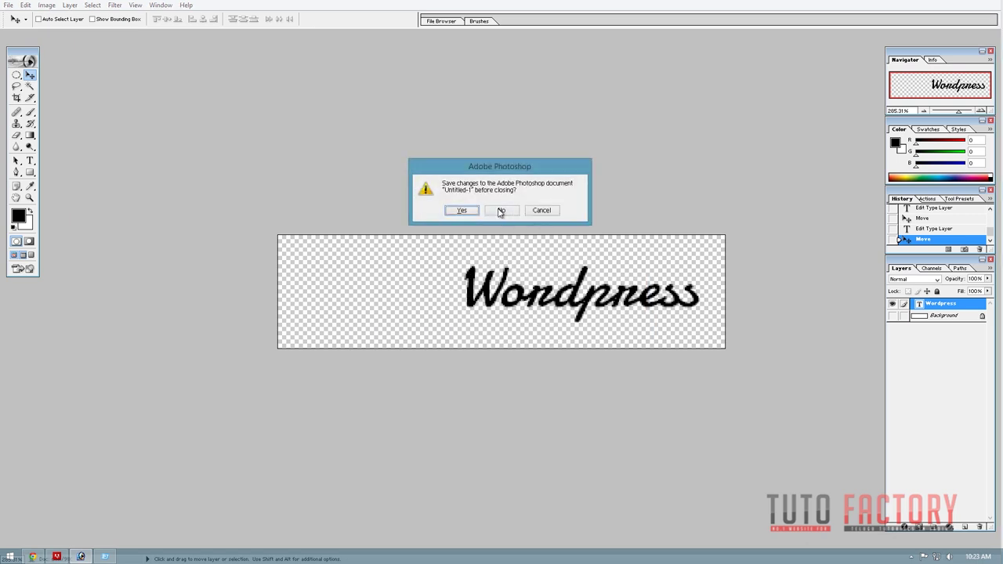
click(501, 210)
key(ctrl+w)
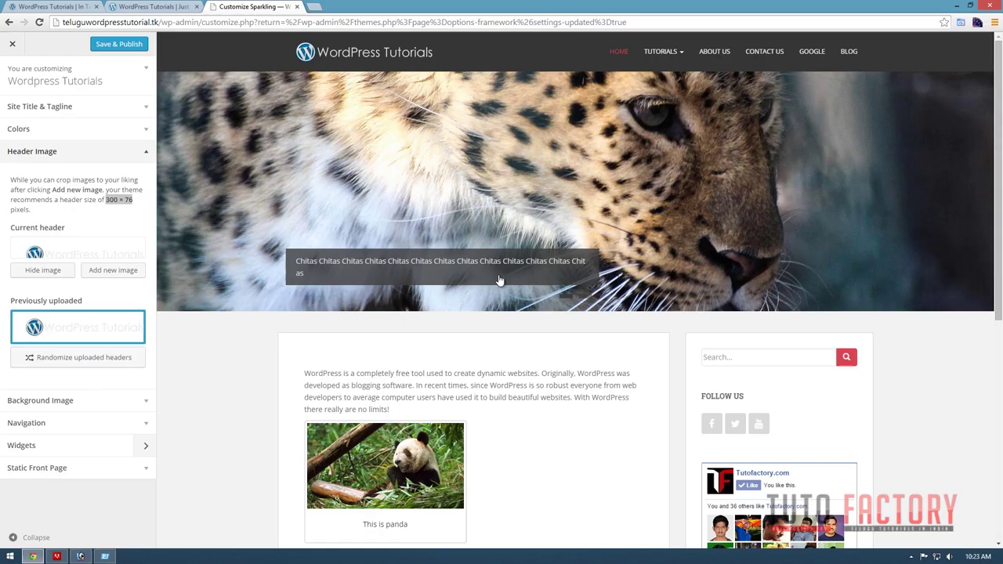
Save & Publish the header change, then reload the live site to check the new logo.
click(206, 384)
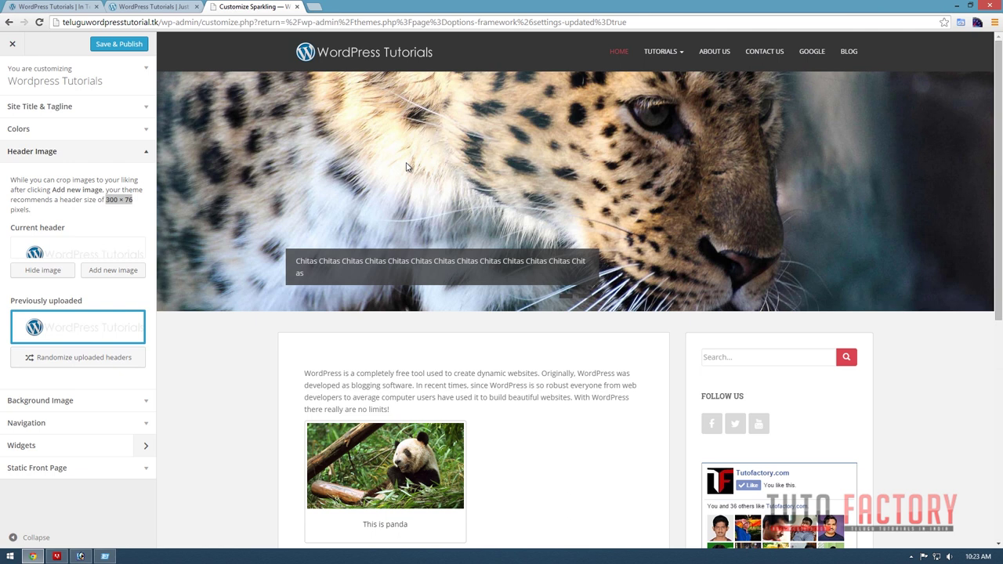
click(116, 45)
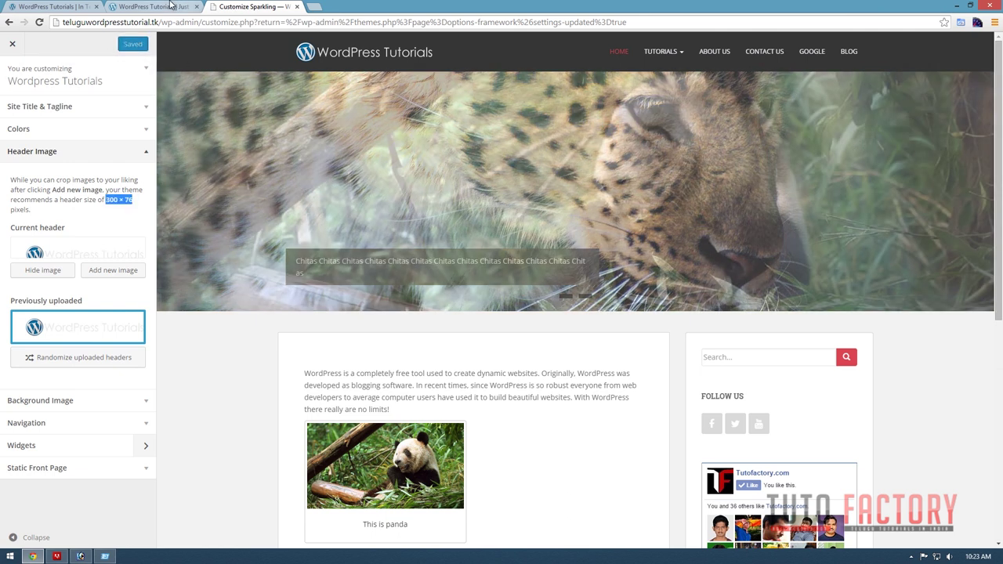
click(176, 6)
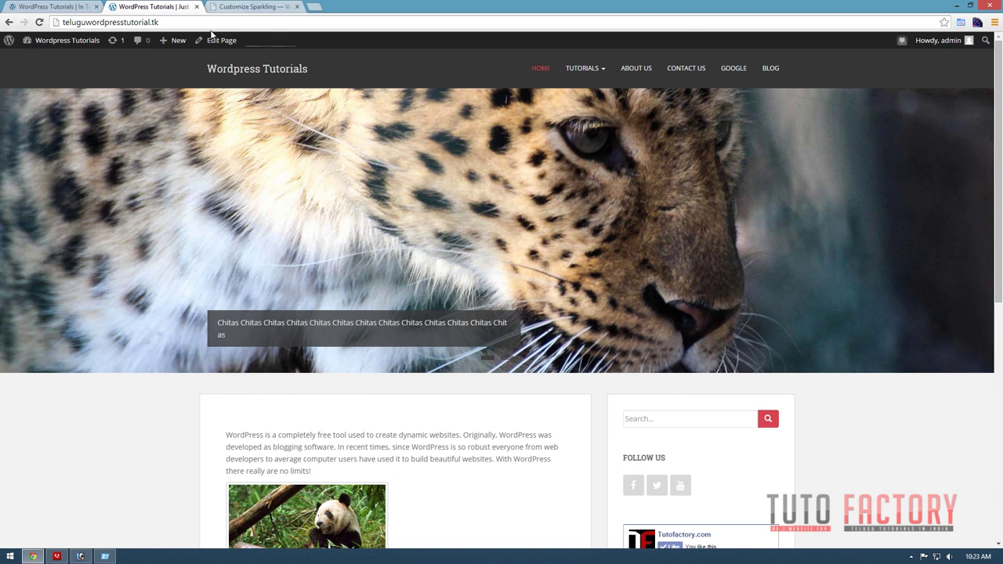
key(F5)
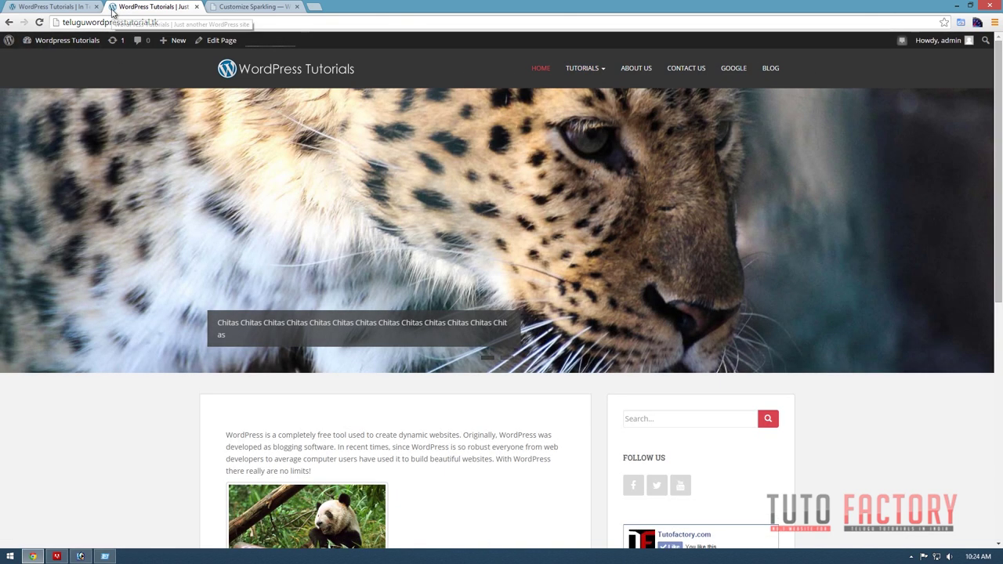
scroll(751, 378, down, 6)
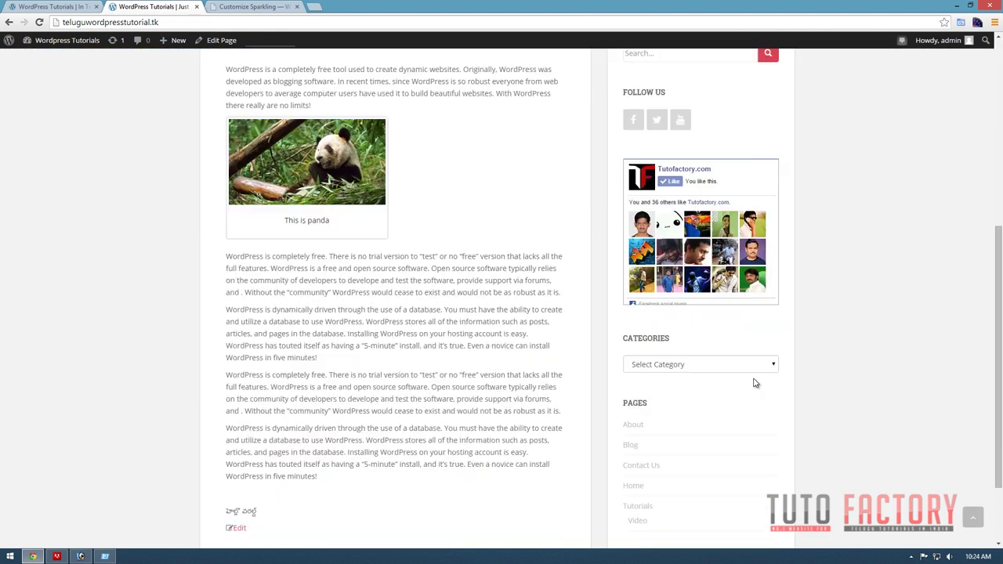
scroll(748, 374, up, 4)
scroll(748, 373, up, 2)
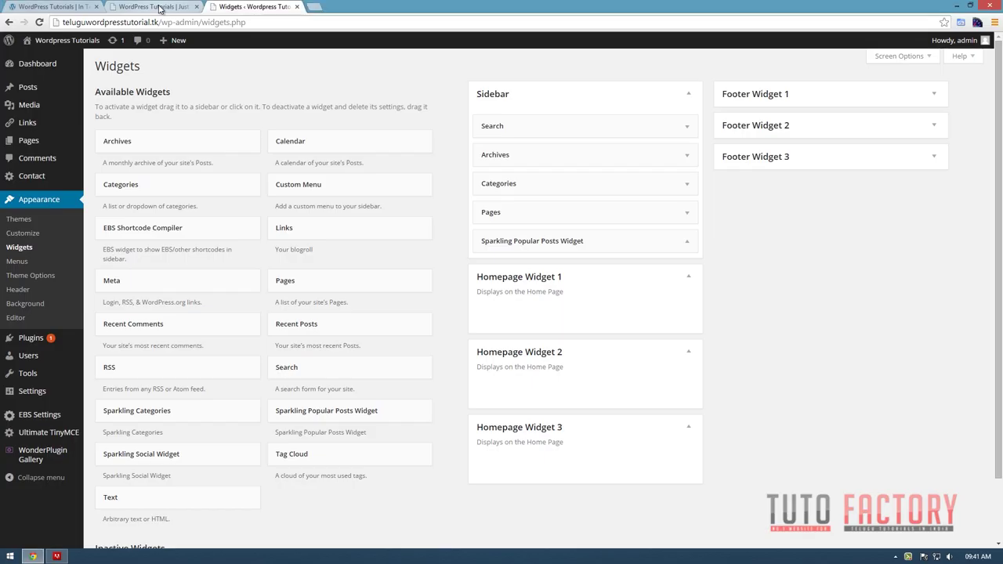
click(161, 8)
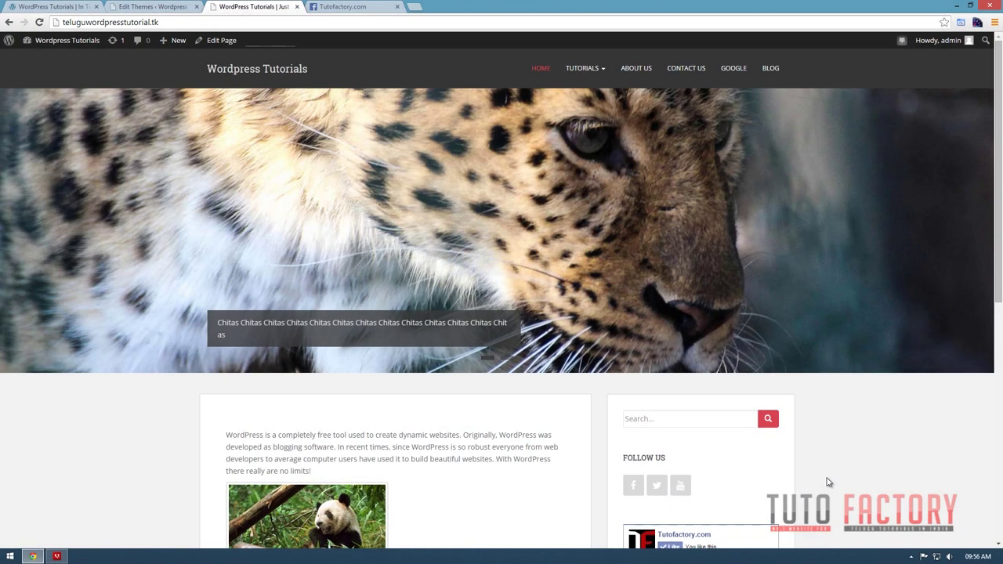
Scroll through the live homepage, then open a new blank browser tab.
scroll(829, 482, down, 3)
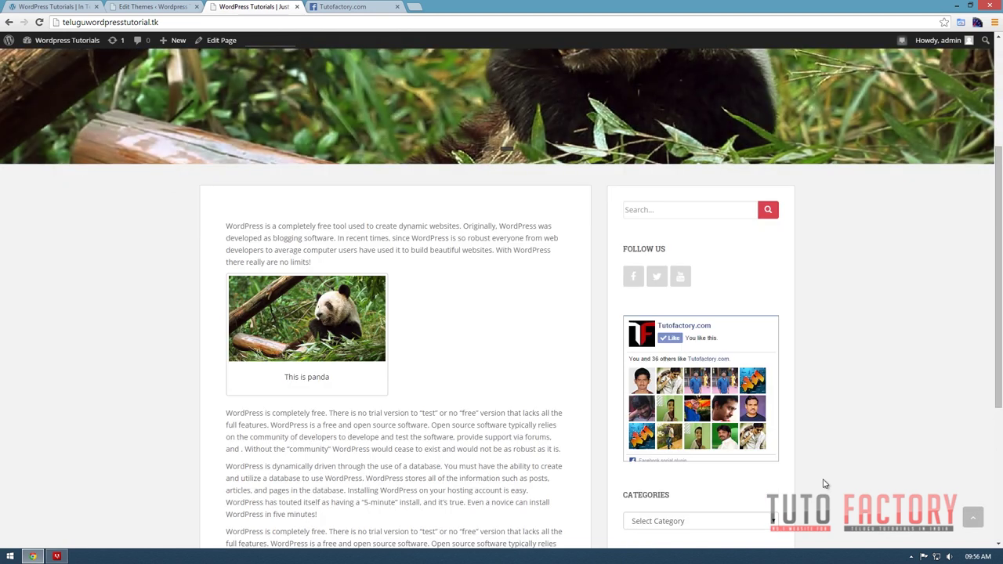
scroll(819, 462, up, 3)
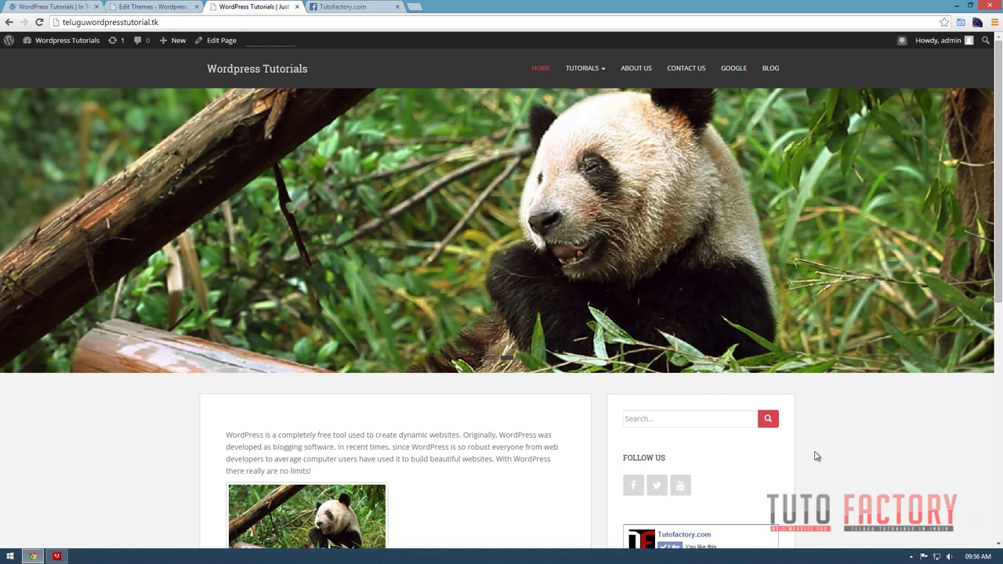
click(171, 22)
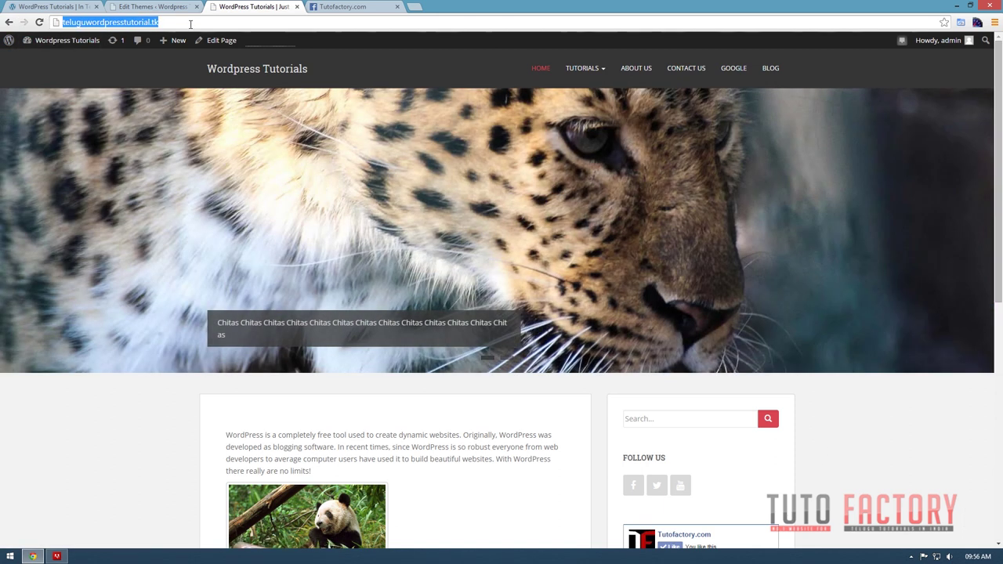
click(190, 24)
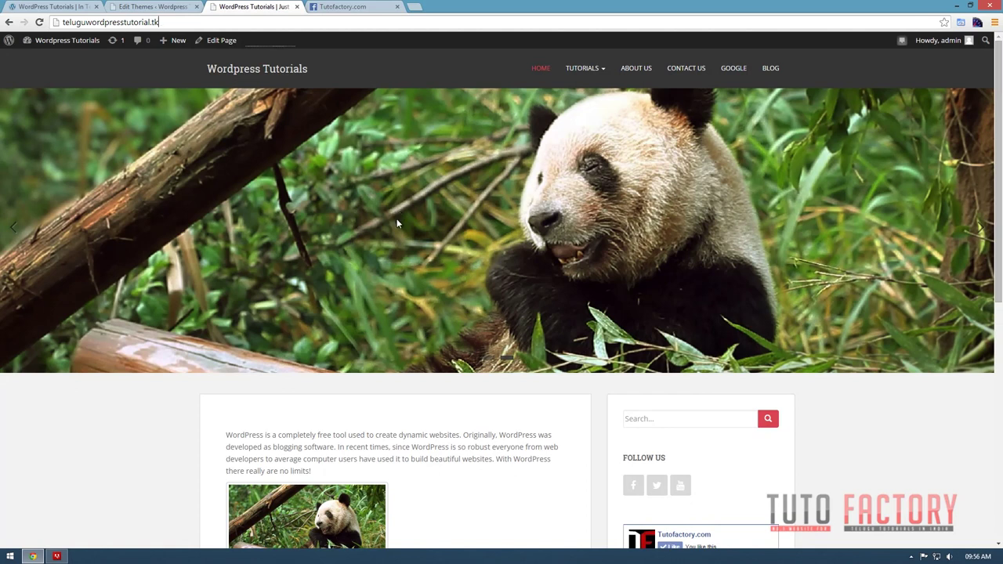
scroll(397, 224, down, 3)
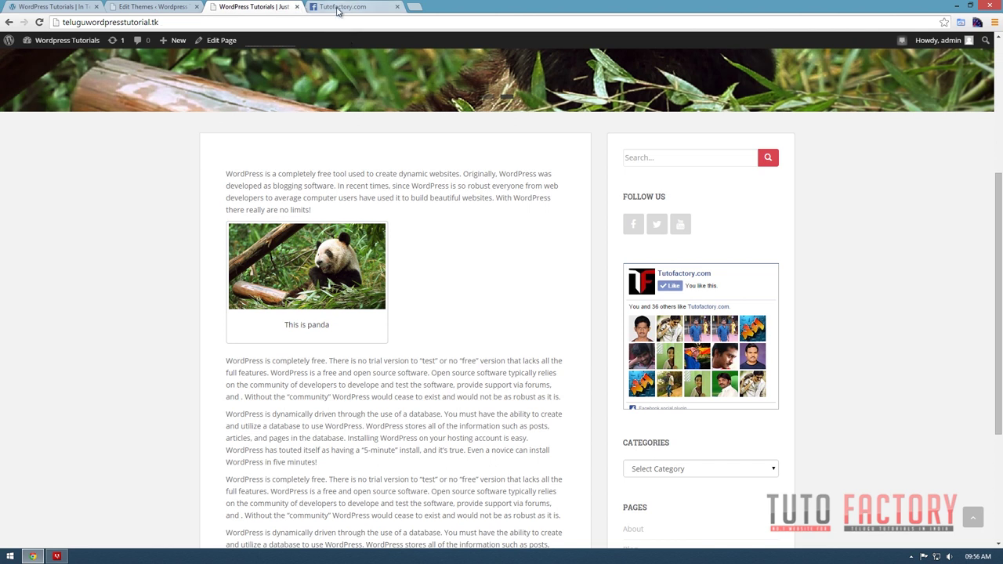
click(416, 7)
Go to hostinger.in, log in to the hosting dashboard and open Email Accounts.
text(hostinger.in)
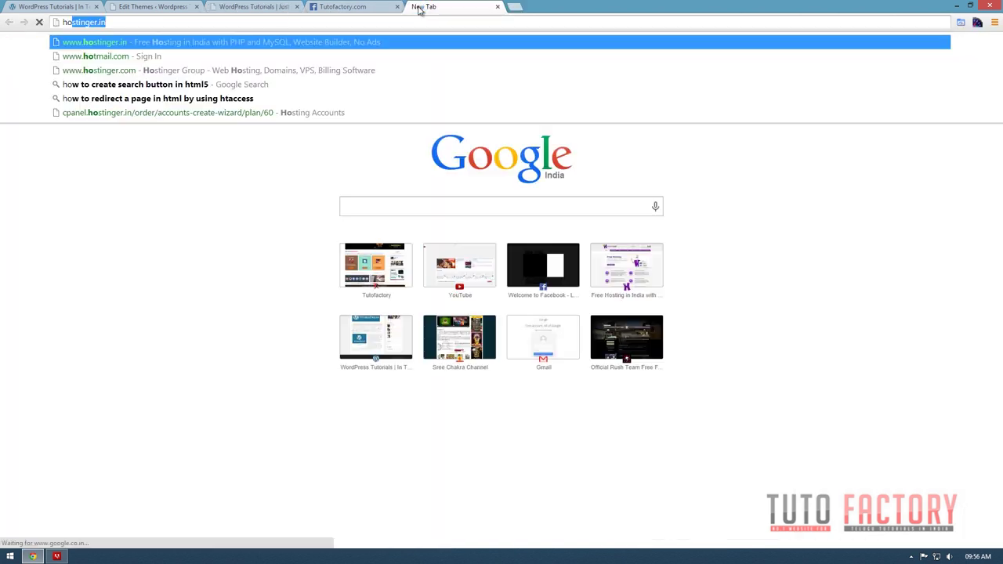
key(Return)
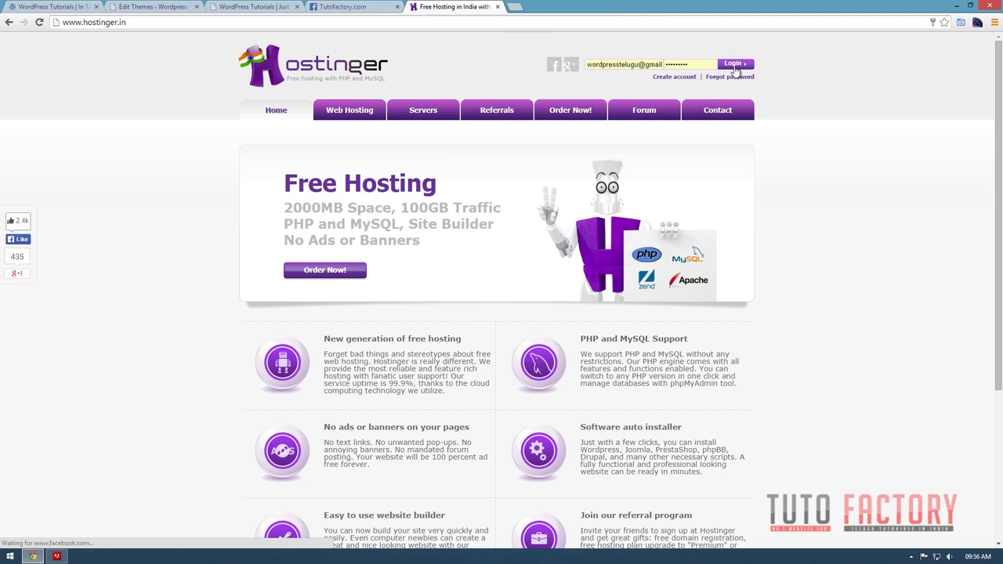
click(734, 67)
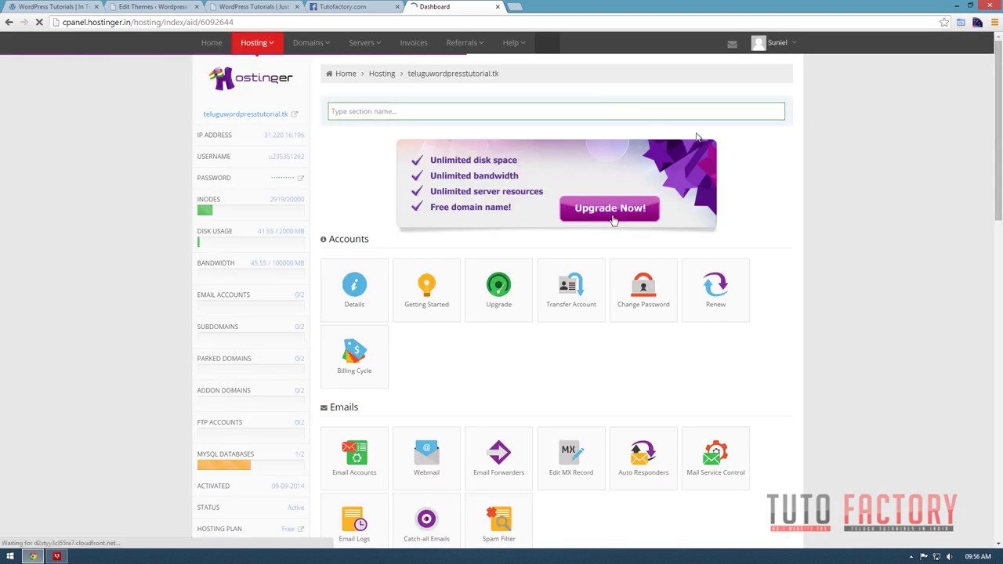
scroll(600, 353, down, 3)
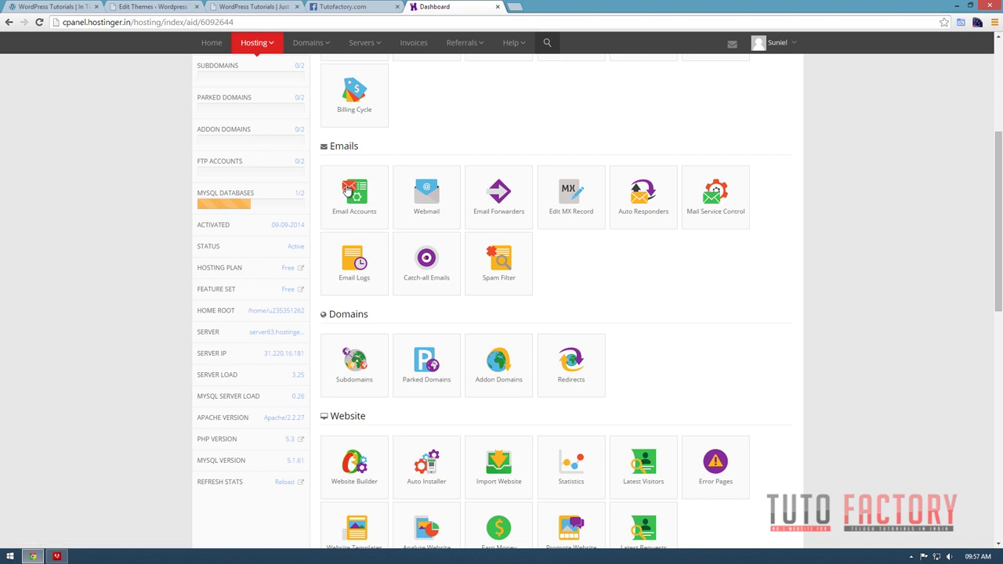
click(348, 190)
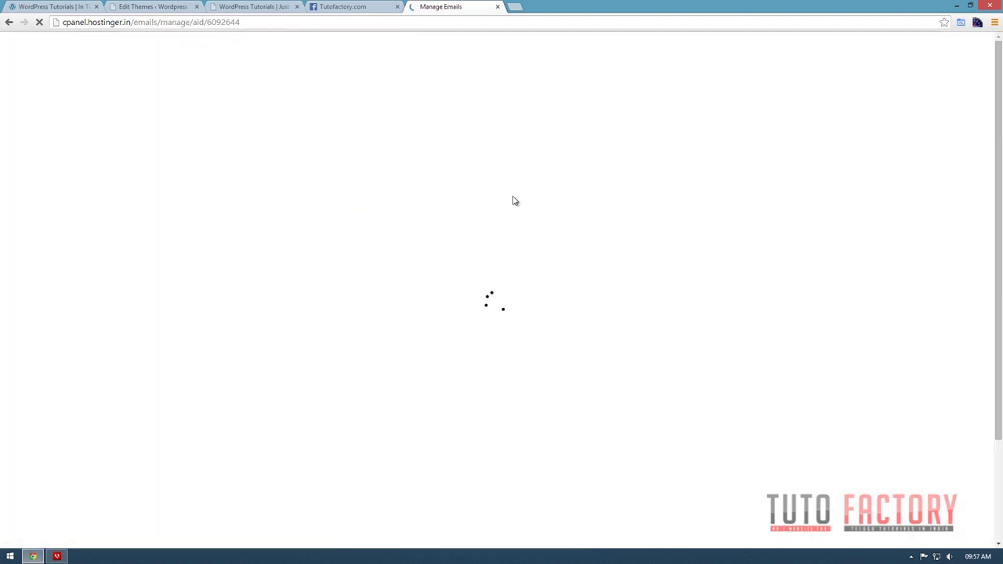
Create the info email account on the site's domain with a 50 MB mailbox.
text(info)
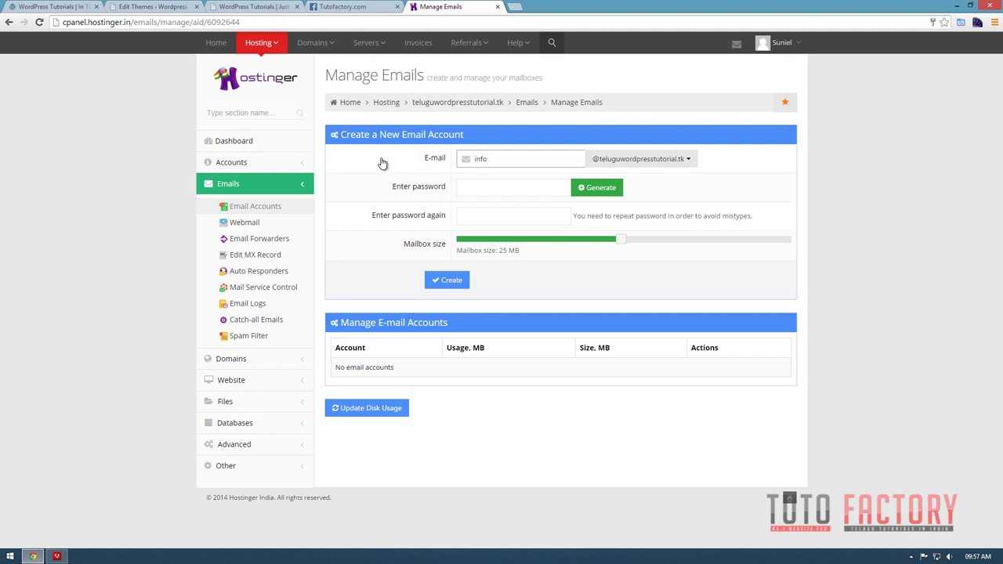
click(689, 159)
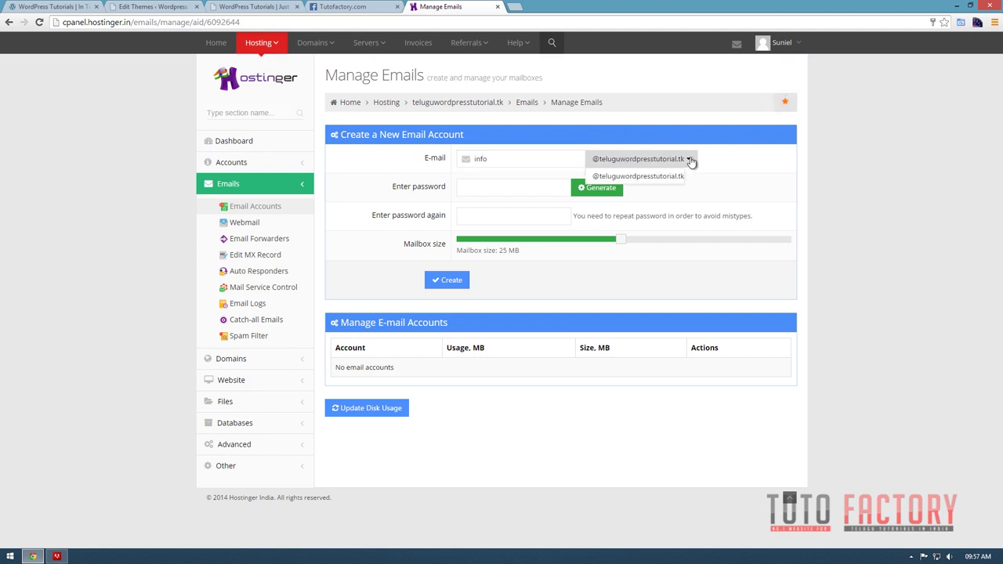
click(493, 185)
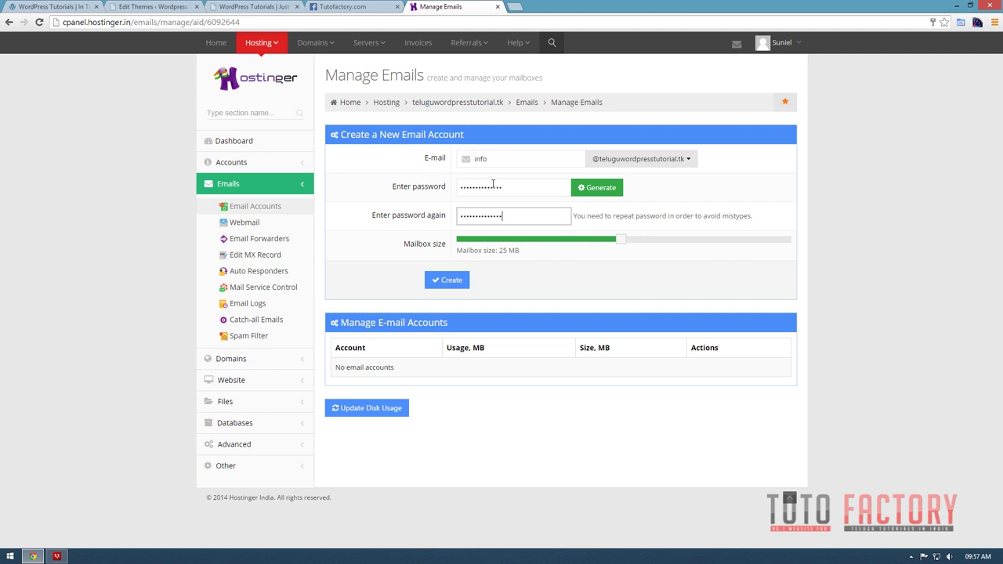
drag(678, 247, 827, 260)
click(465, 280)
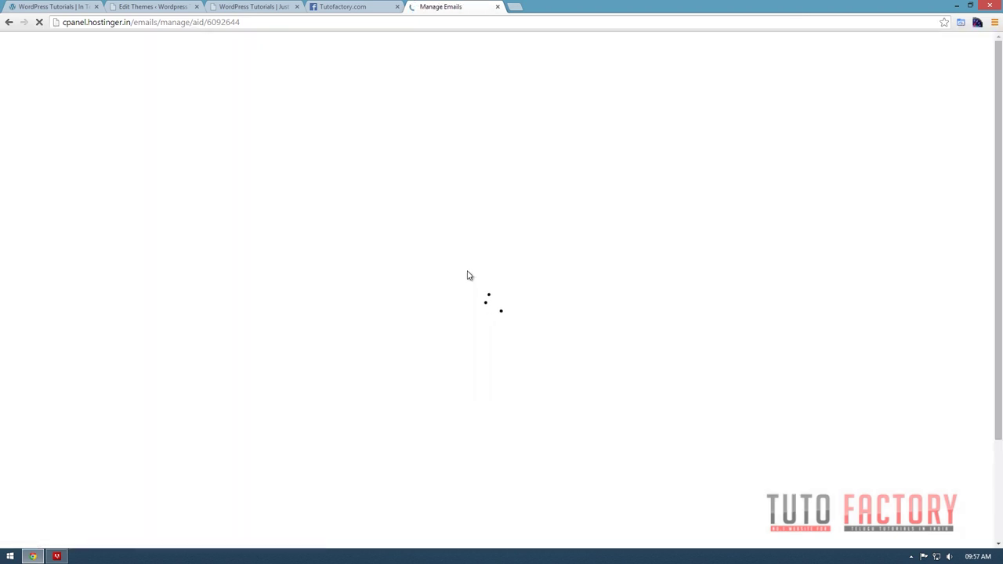
Expand the info account's action buttons in the accounts list.
scroll(654, 359, down, 1)
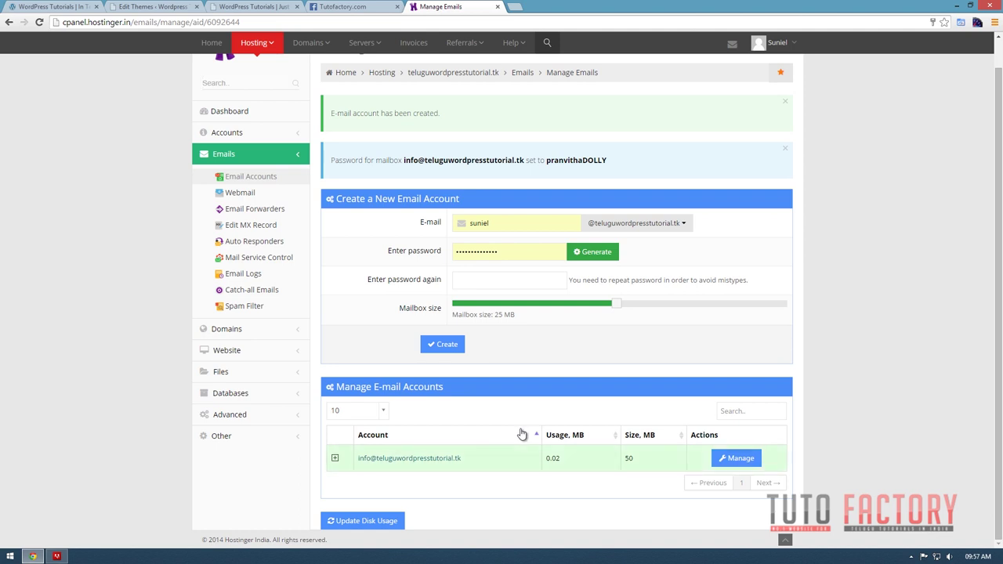
click(335, 458)
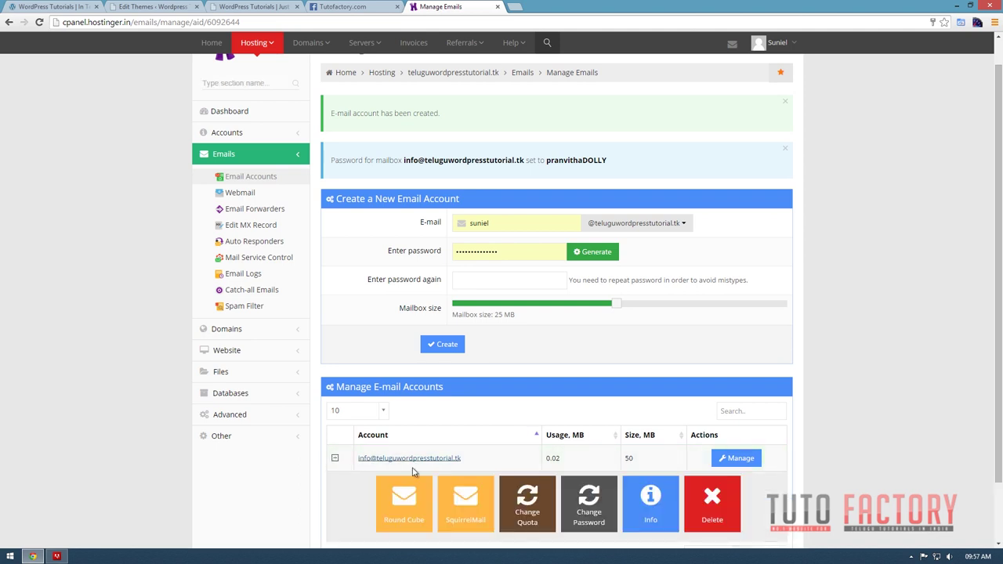
scroll(415, 473, down, 1)
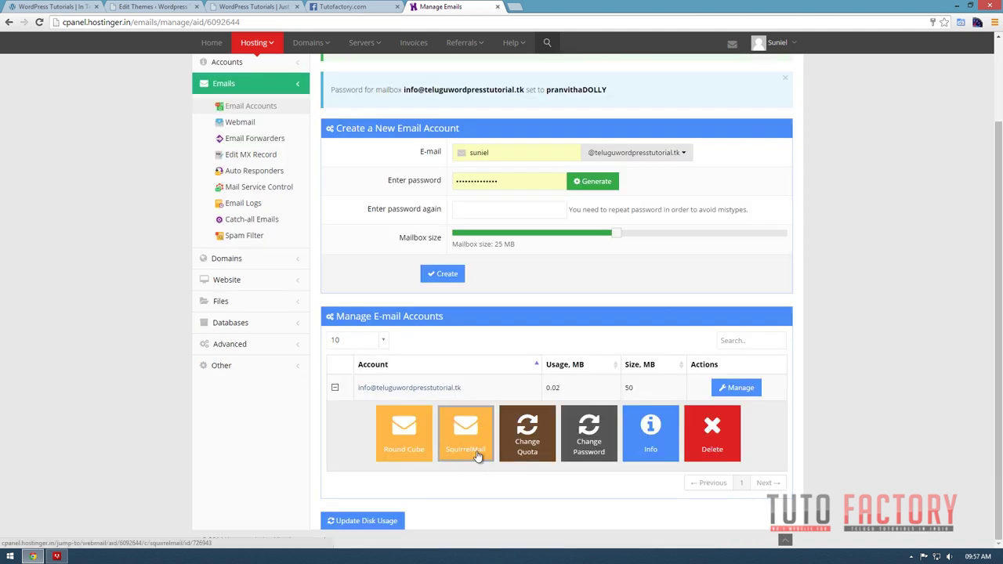
Open the info mailbox in Roundcube webmail to see its empty inbox, then start a blank tab.
click(412, 429)
click(446, 8)
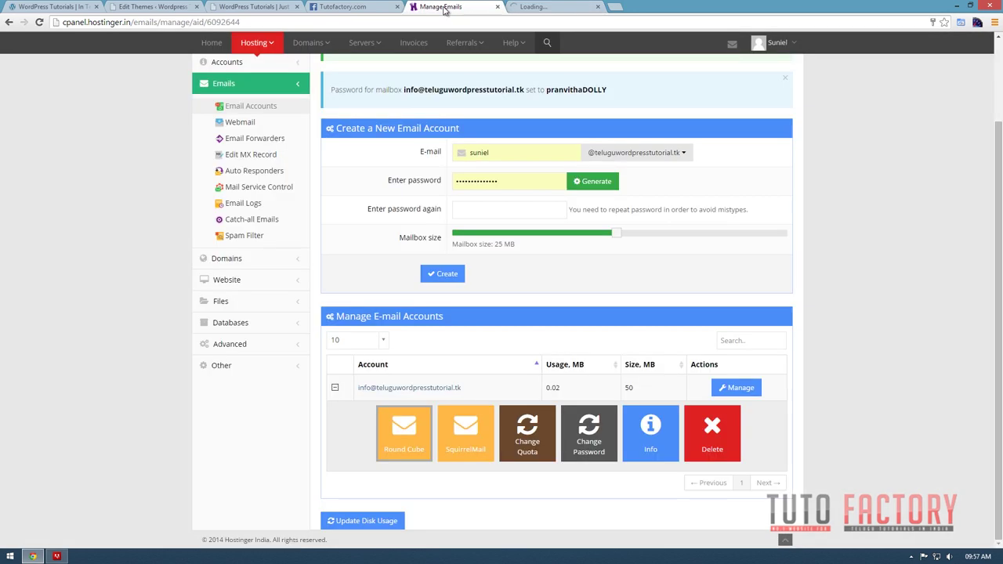
click(546, 6)
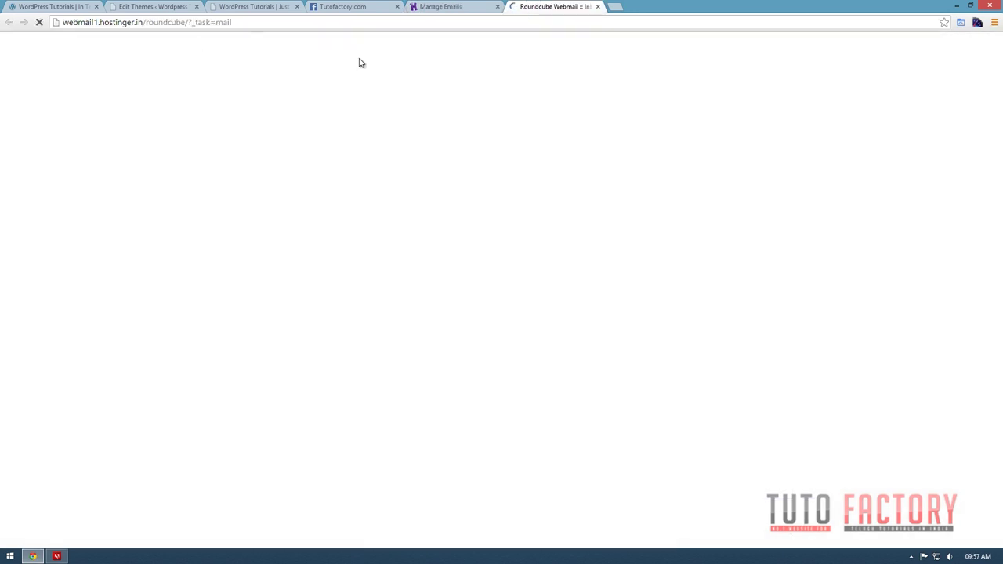
click(436, 7)
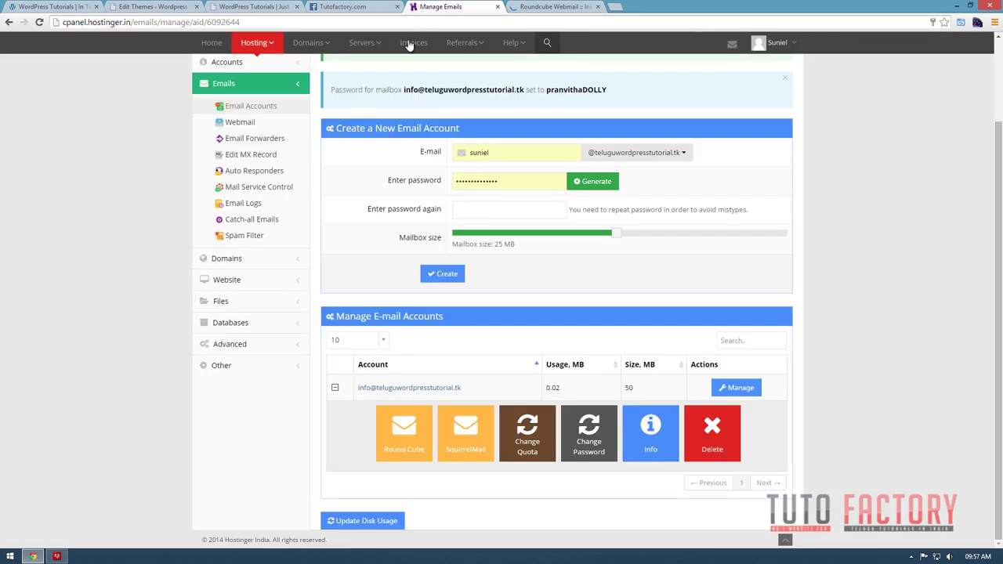
click(549, 10)
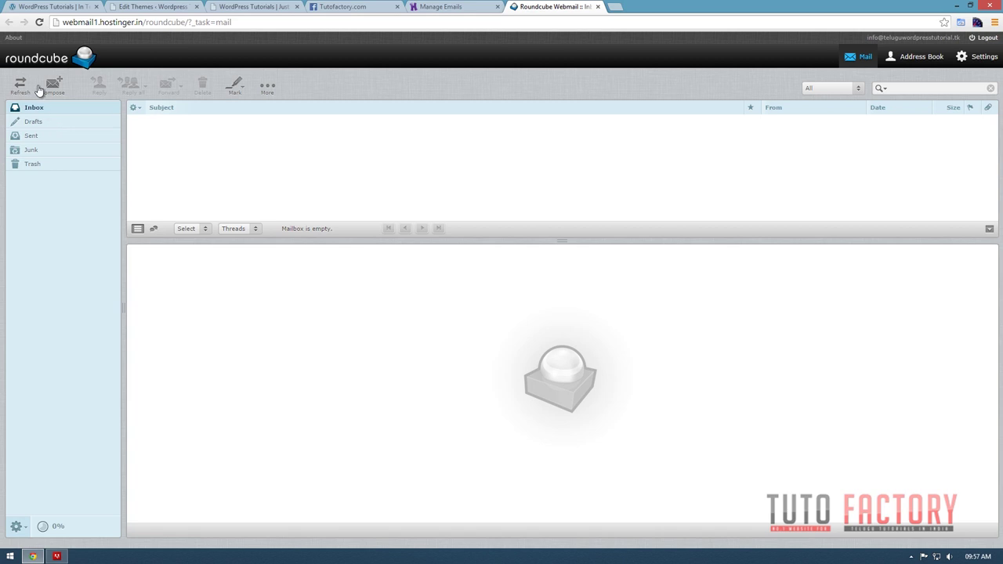
click(618, 8)
On hotmail, start a new email addressed to the info mailbox address copied from the hosting panel.
text(hotmail.com)
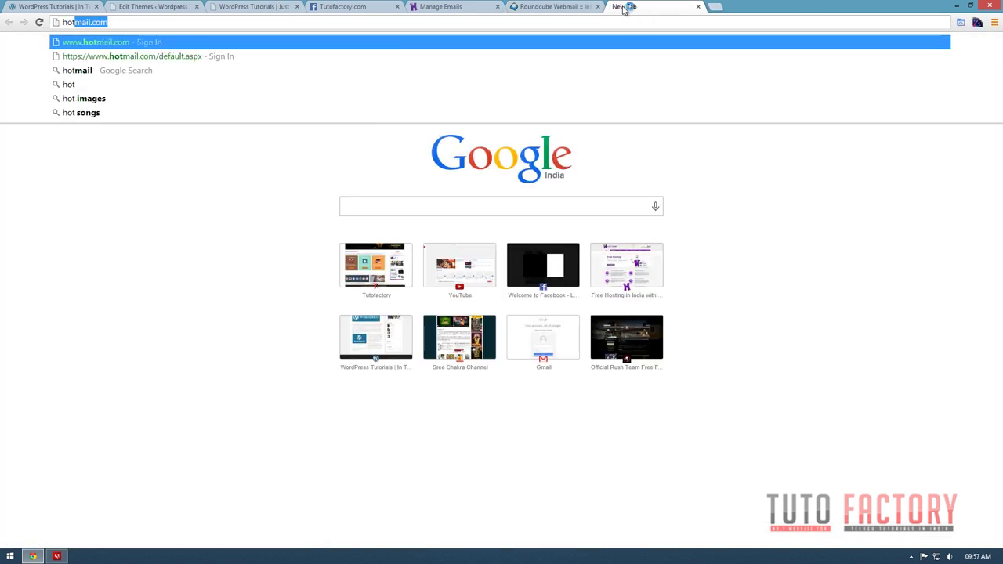
key(Return)
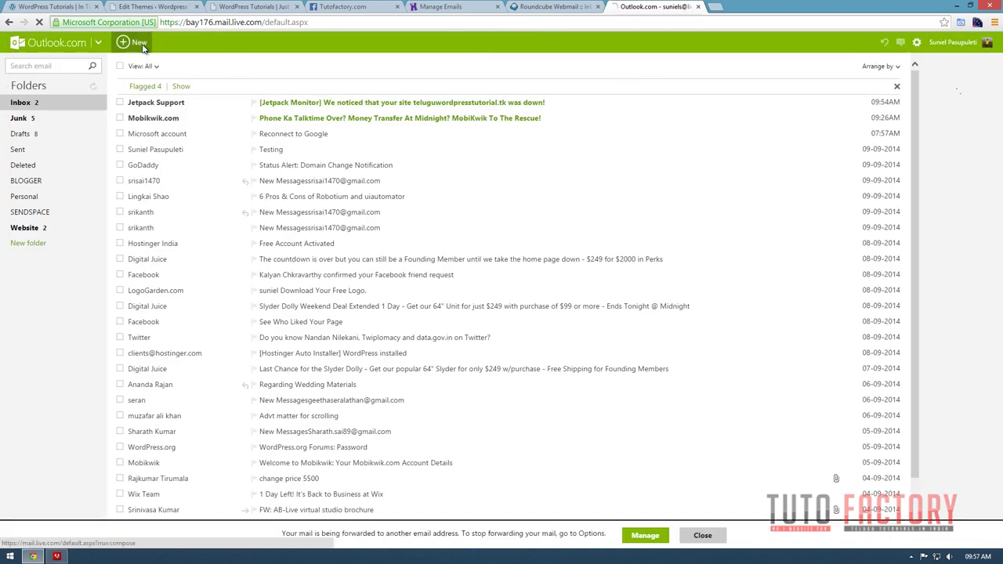
click(140, 44)
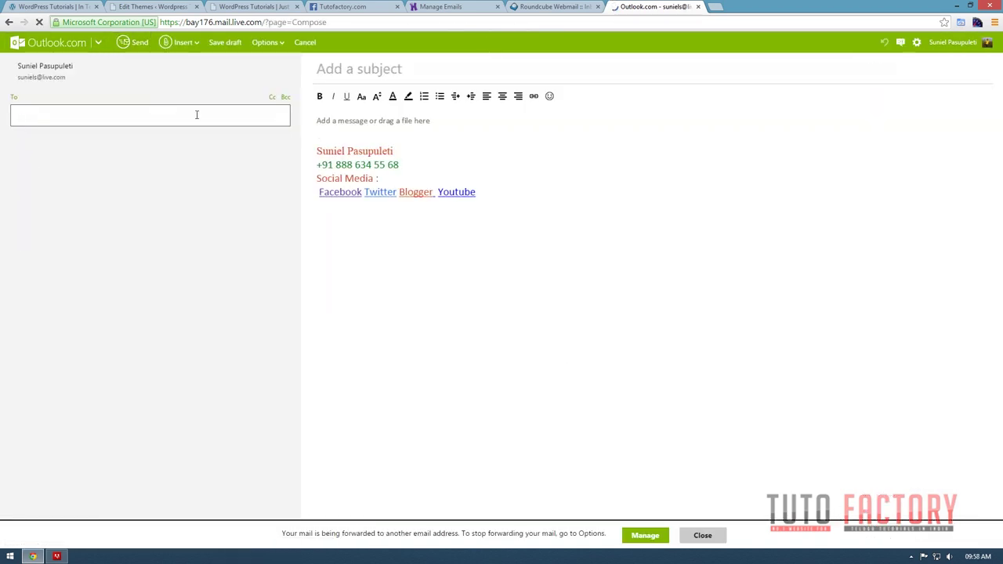
text(info)
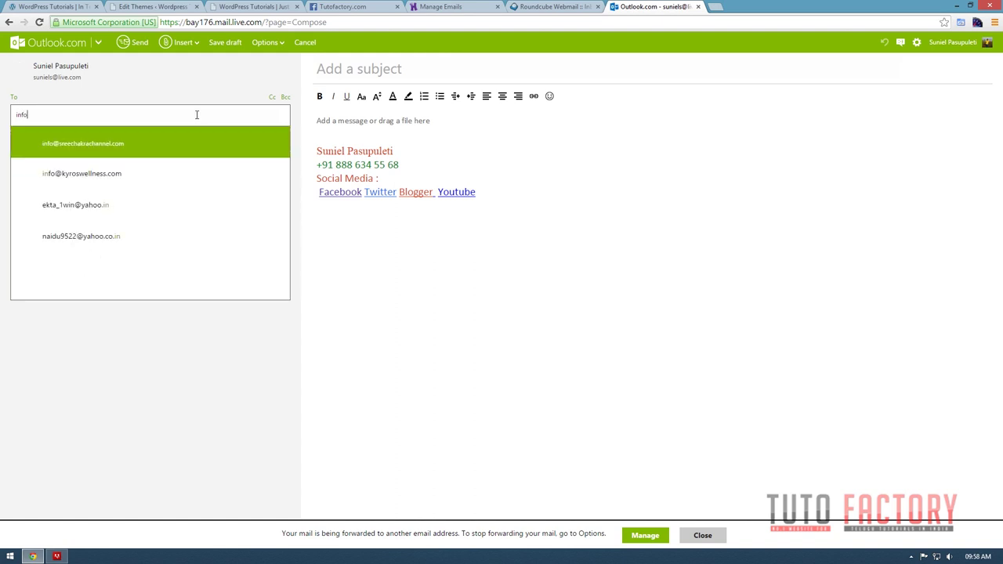
text(#)
key(BackSpace)
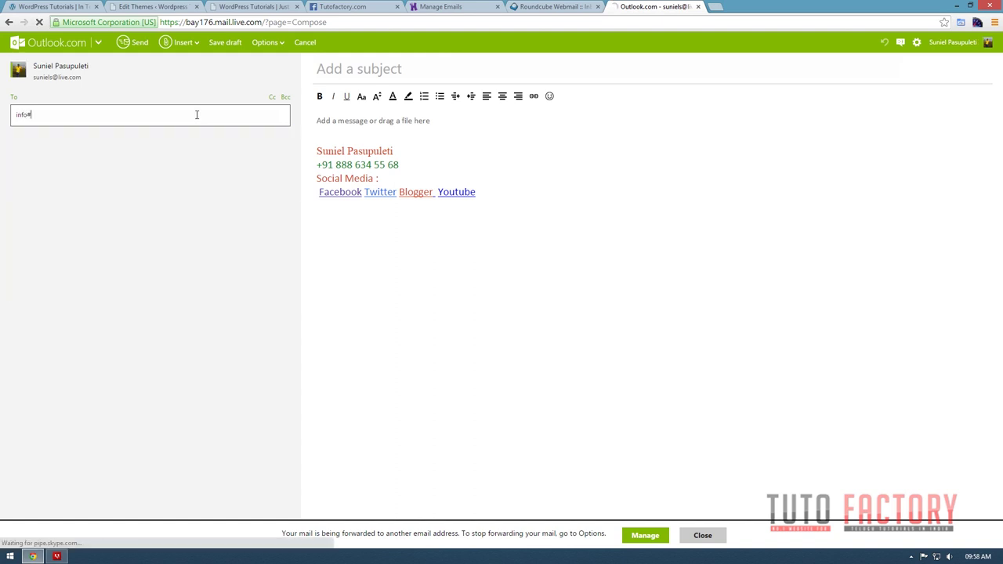
text(@)
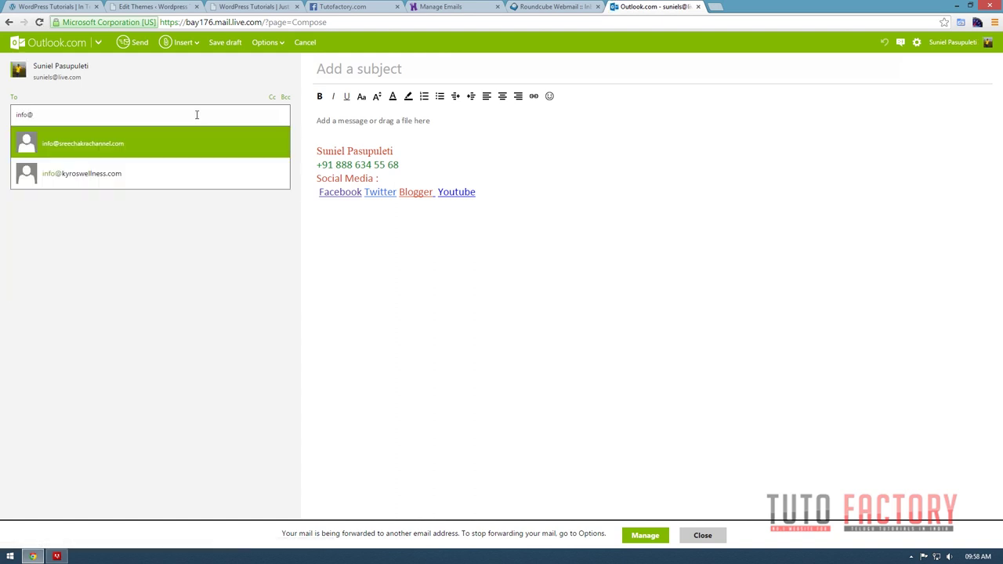
click(551, 5)
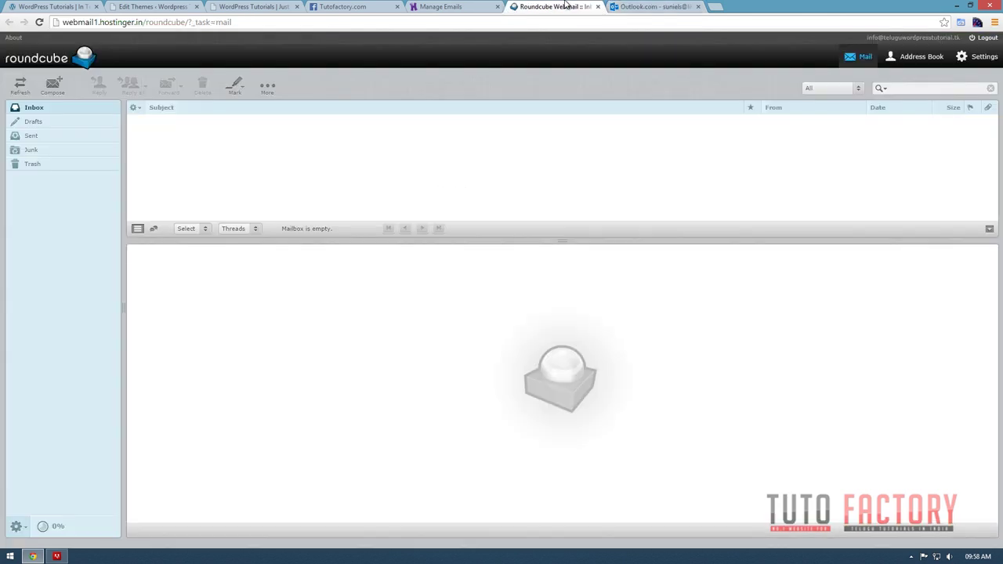
click(441, 6)
drag(470, 389, 358, 387)
key(ctrl+c)
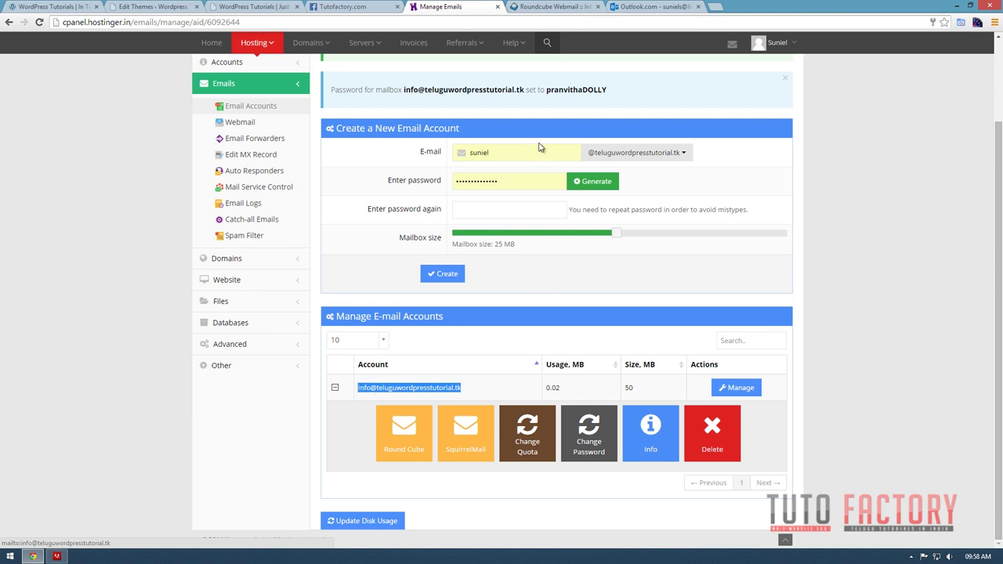
click(633, 6)
drag(73, 112, 1, 112)
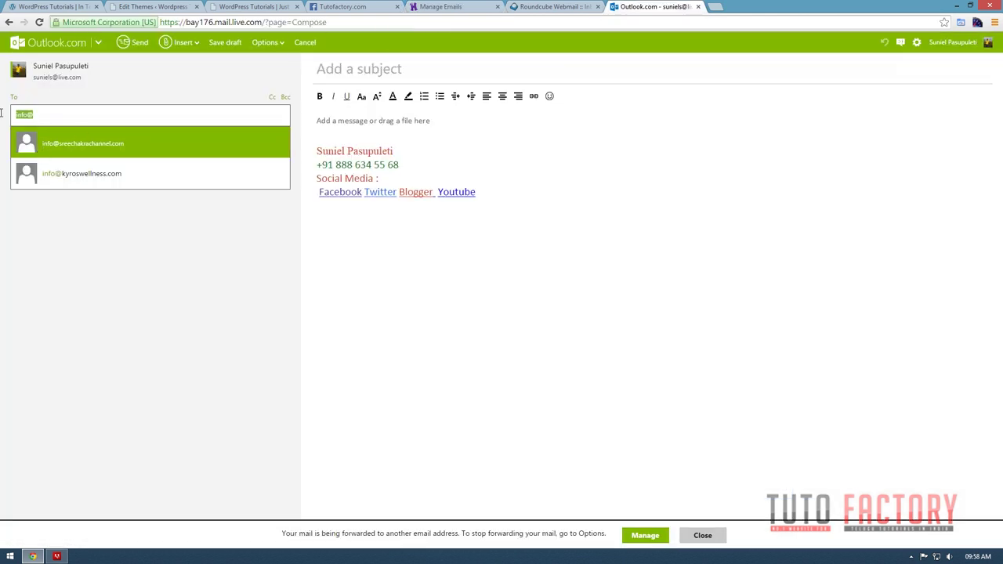
key(ctrl+v)
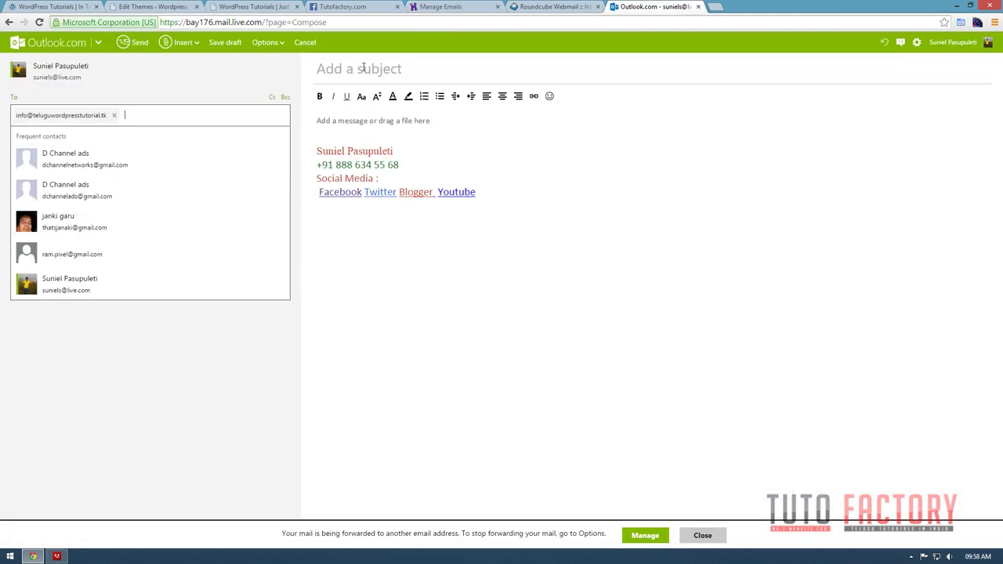
Add subject 'Testing' and body 'Hello Friends', then send the email.
click(363, 67)
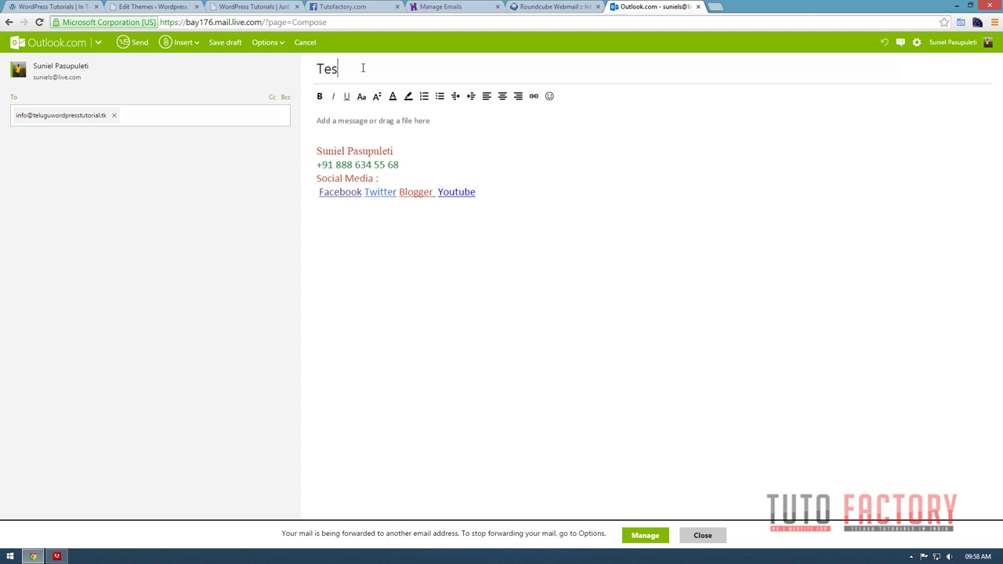
text(Testing)
click(332, 130)
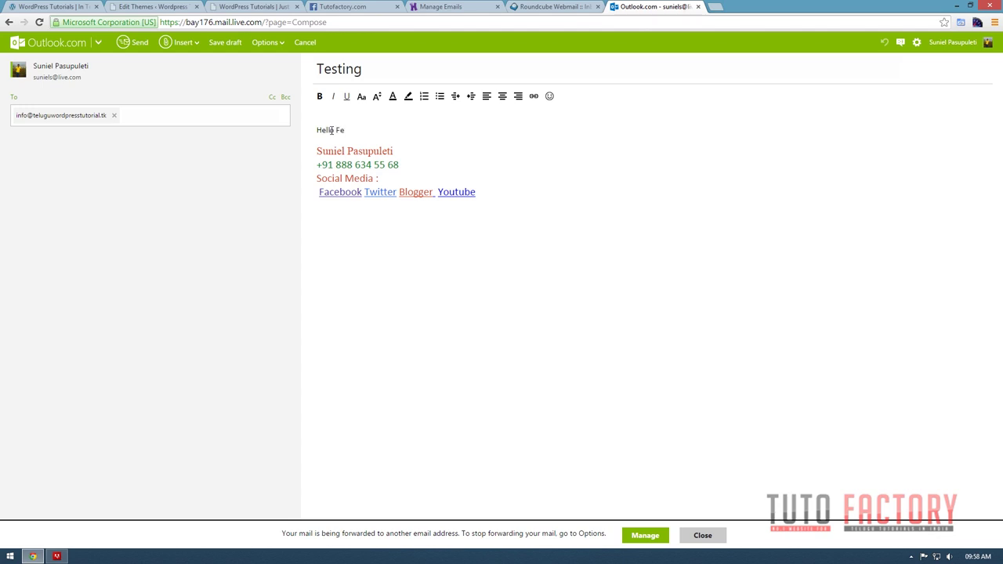
click(133, 43)
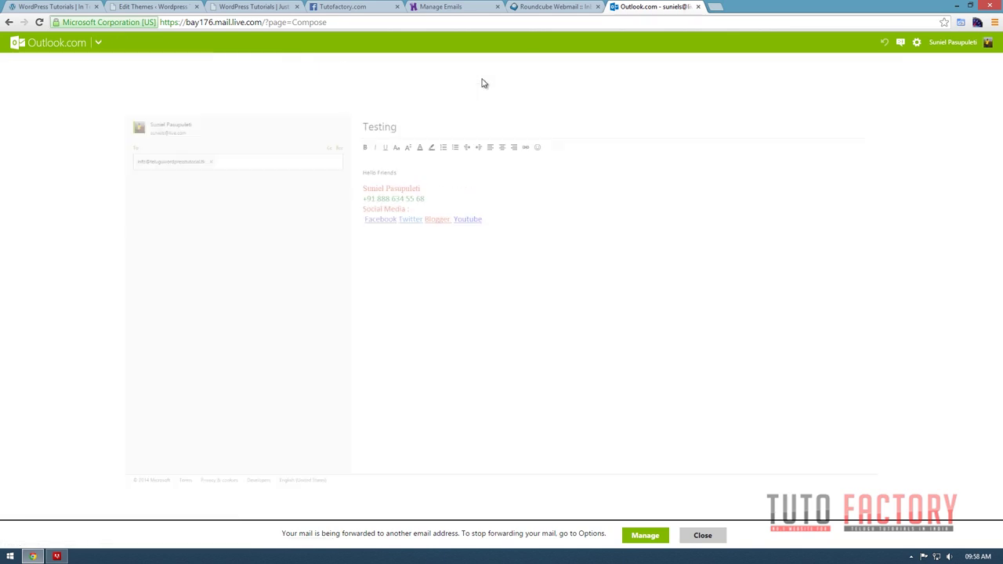
Reload the Roundcube inbox and read the 'Testing' email that says 'Hello Friends'.
click(535, 7)
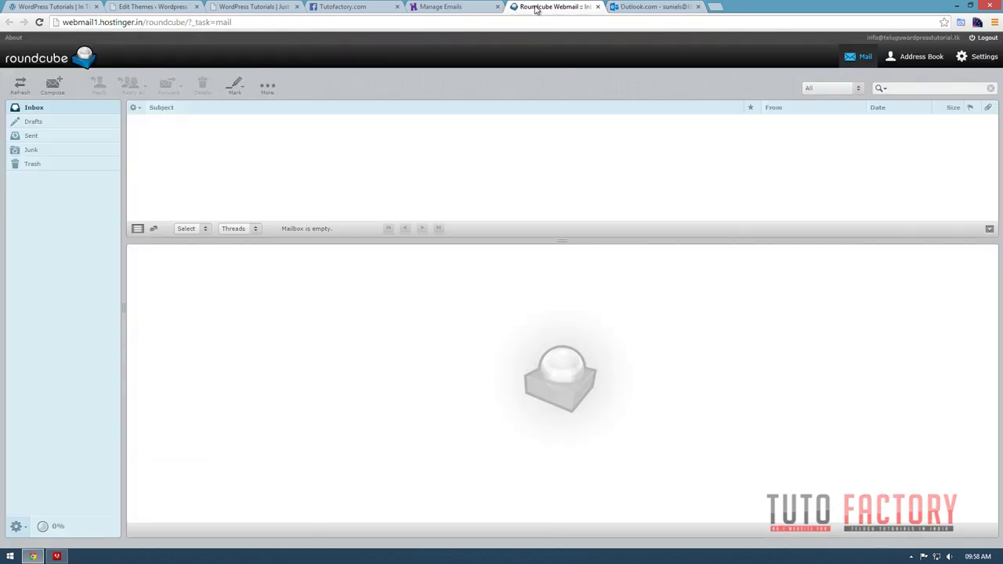
click(40, 22)
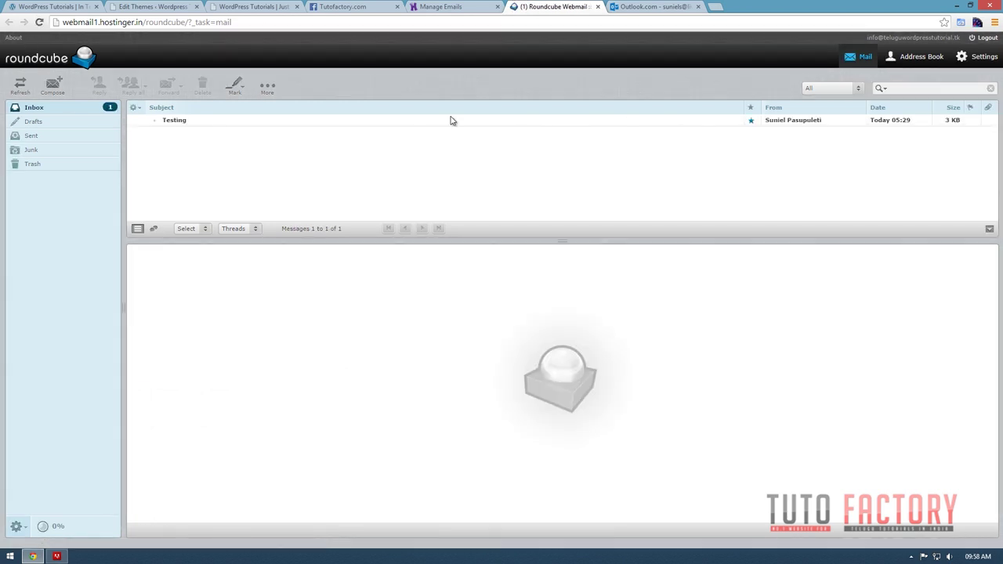
click(181, 124)
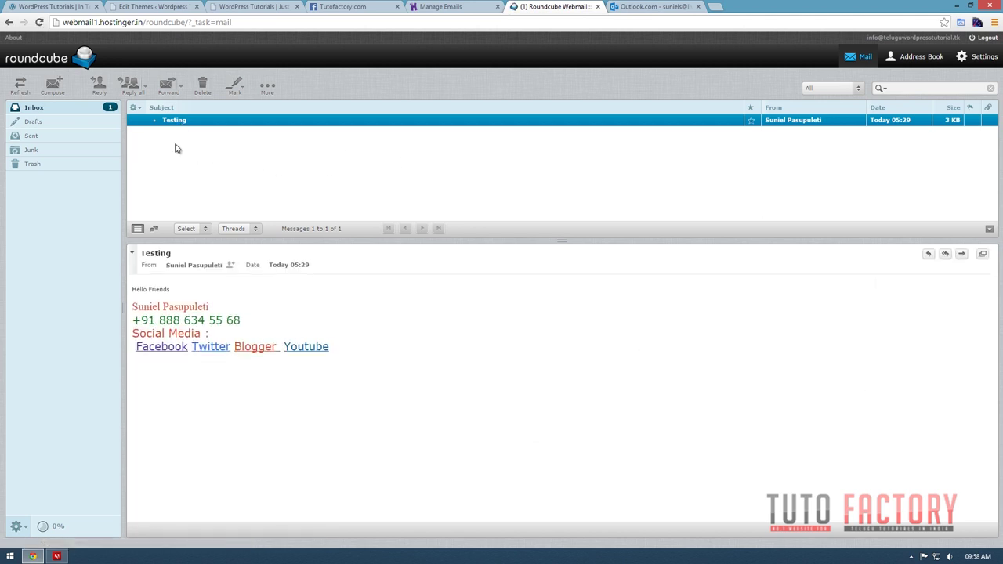
click(442, 6)
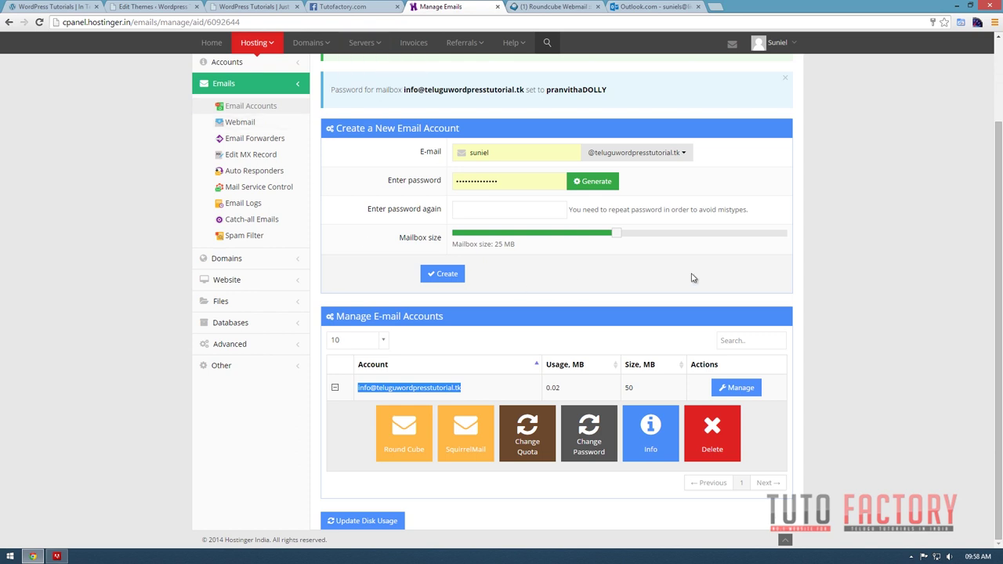
Go from the hosting dashboard to the Email Forwarders page.
scroll(488, 327, up, 2)
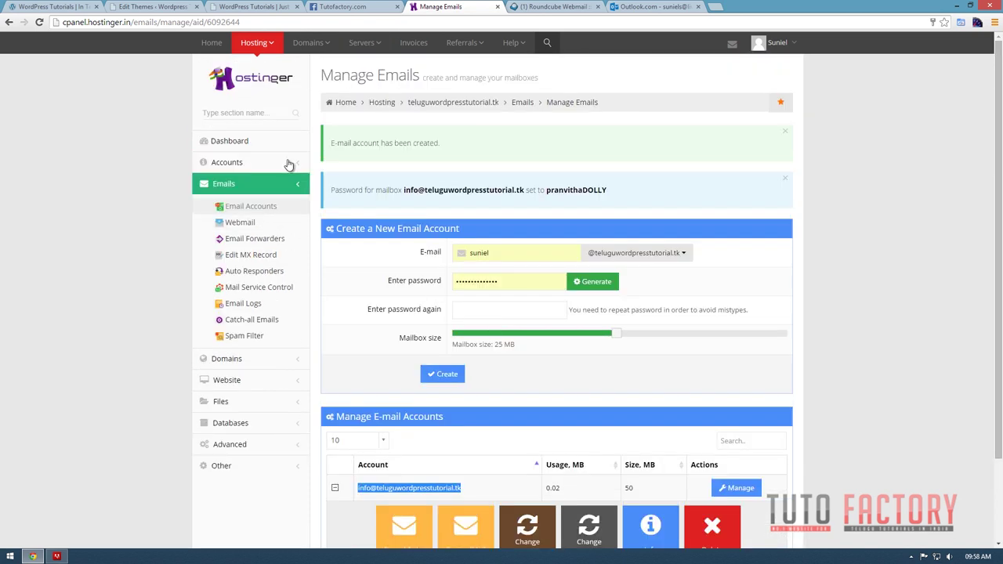
click(235, 188)
click(236, 186)
click(243, 166)
scroll(462, 369, down, 2)
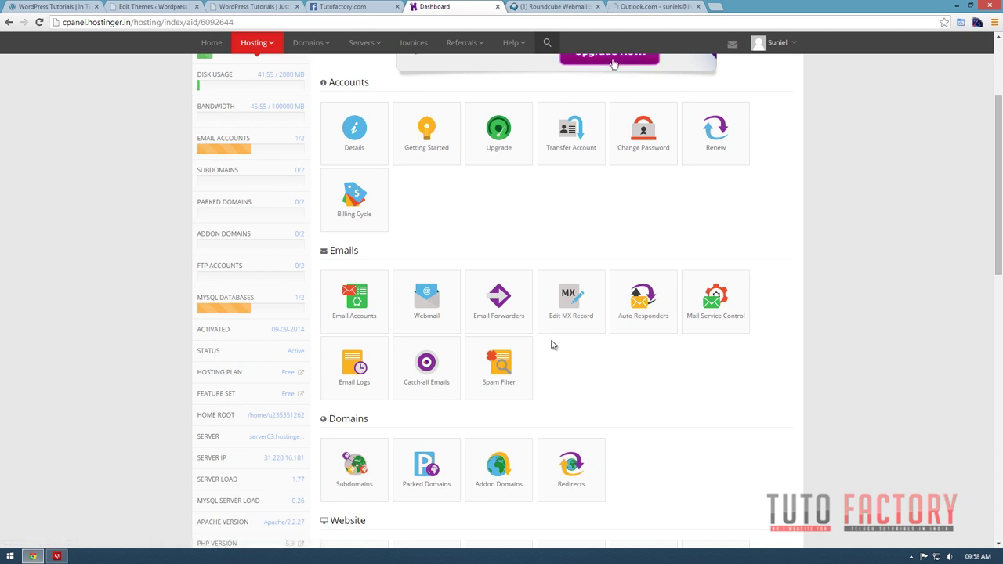
click(508, 301)
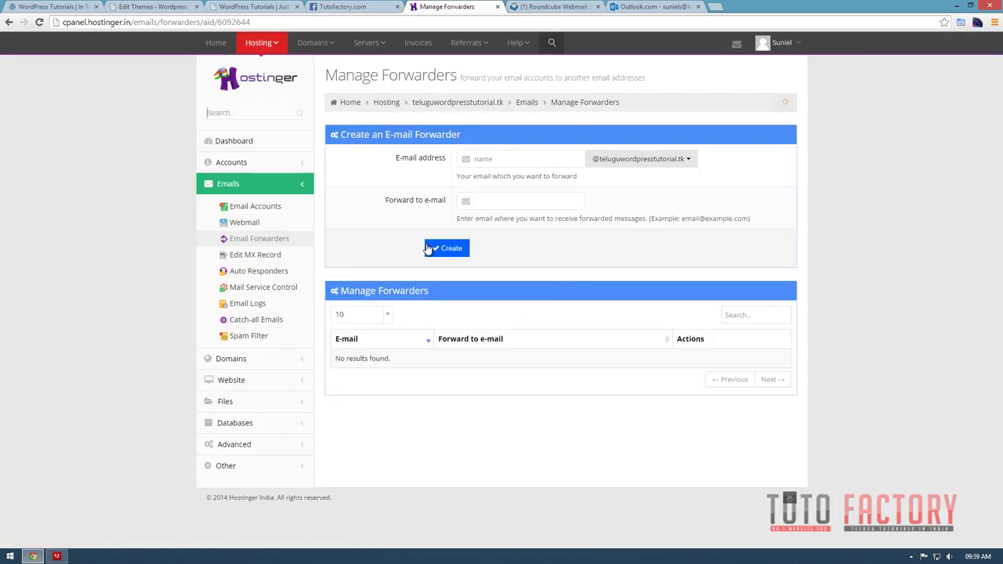
Create a forwarder sending mail for info to the personal Outlook address.
click(555, 163)
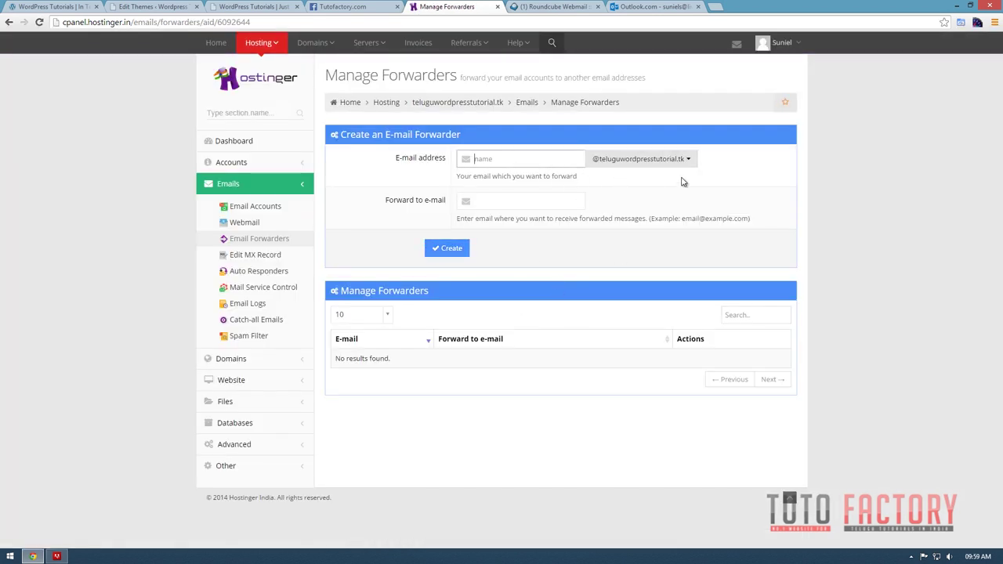
text(info)
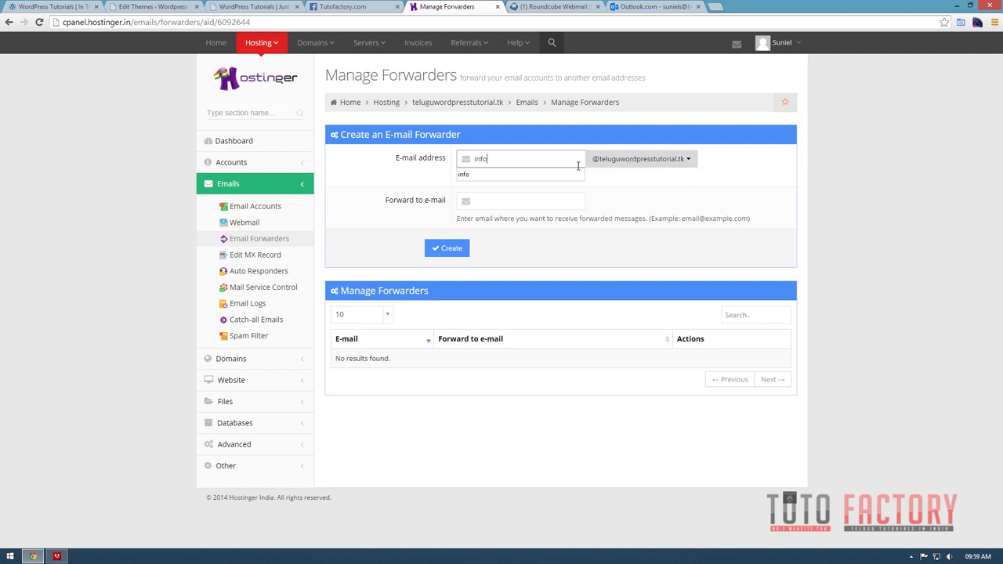
key(Return)
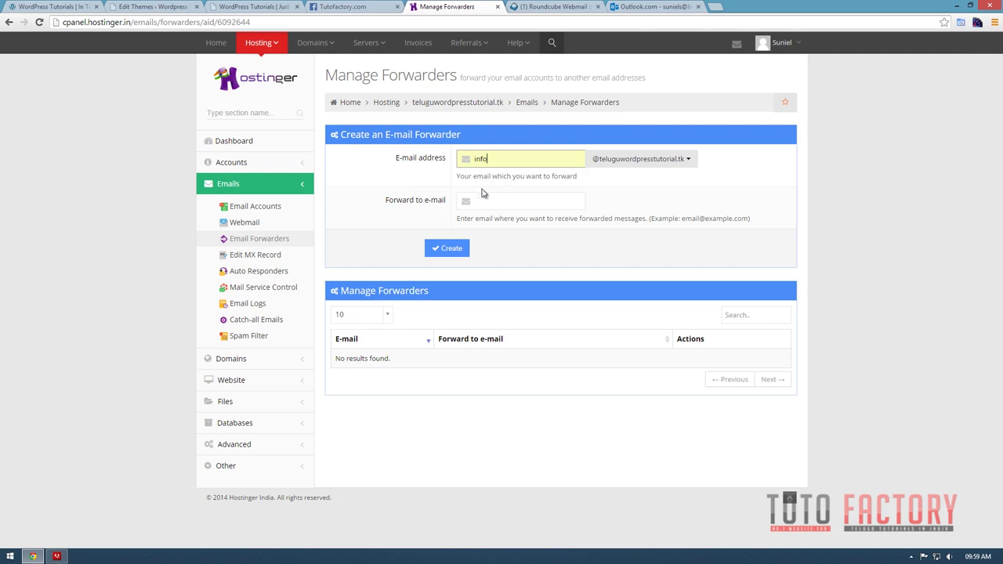
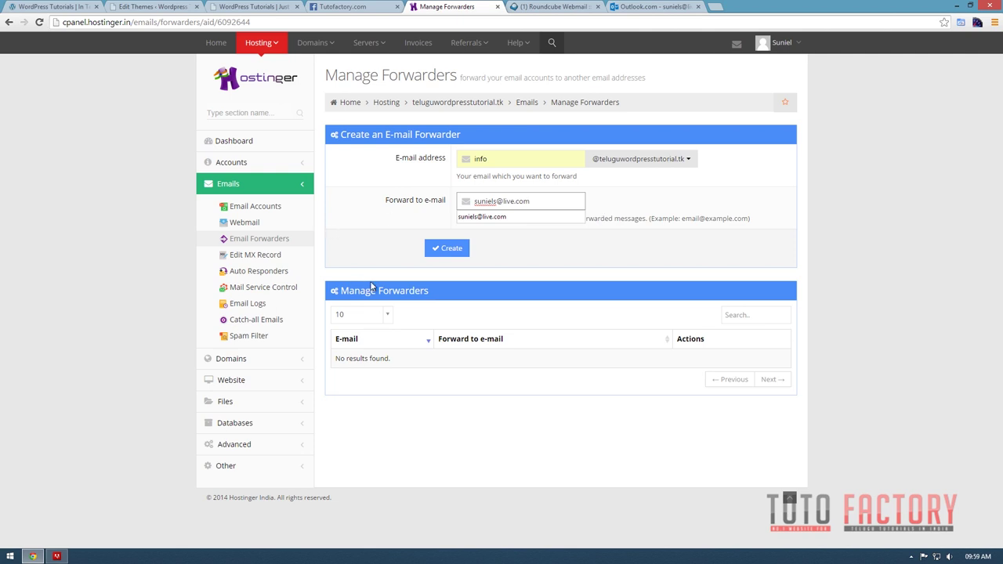
click(445, 248)
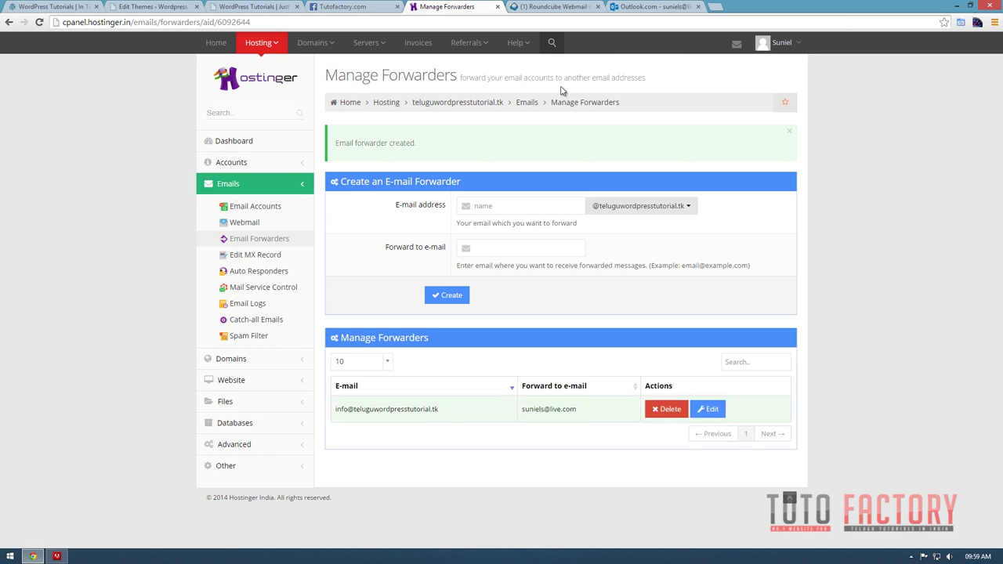
click(639, 8)
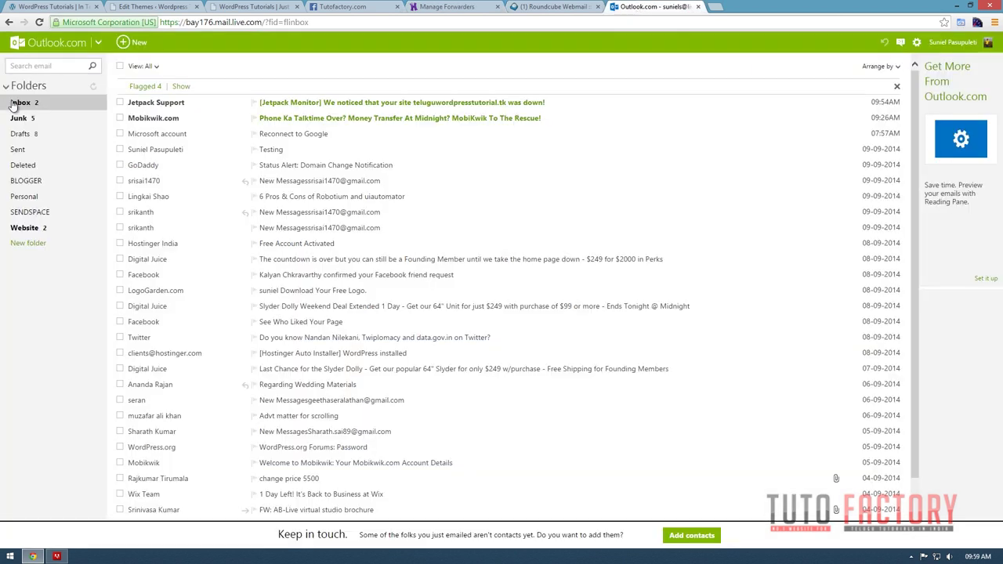
Send a mail titled 'Hello' with body 'Hello World' to the info address, then refresh the Outlook inbox.
key(n)
key(ctrl+v)
click(396, 76)
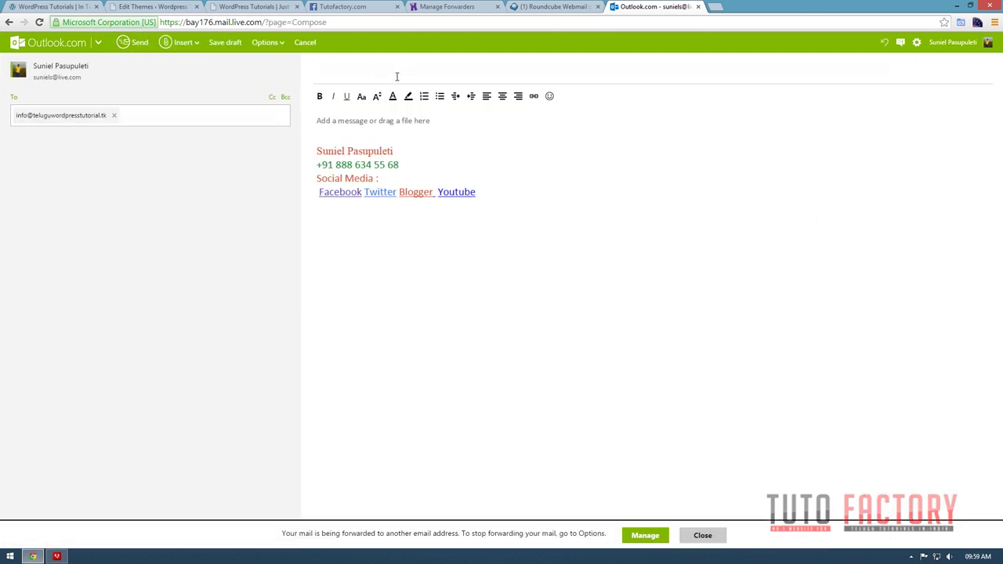
text(Hekko)
key(Tab)
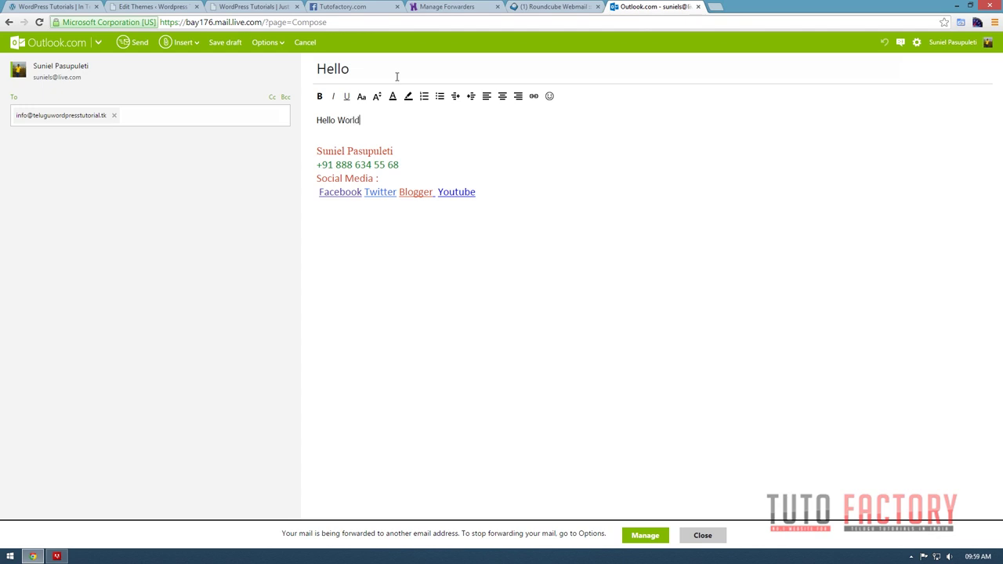
click(135, 42)
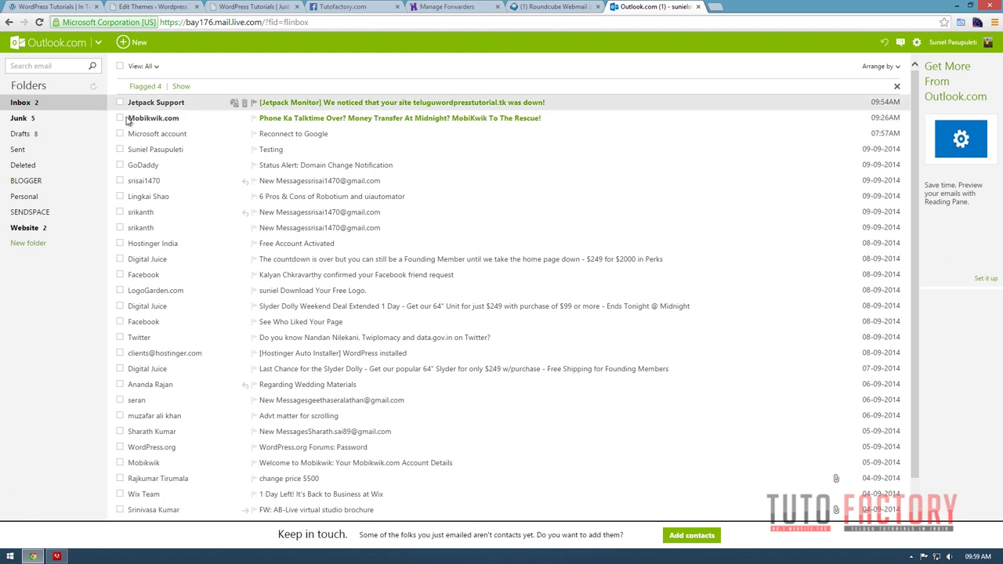
click(73, 105)
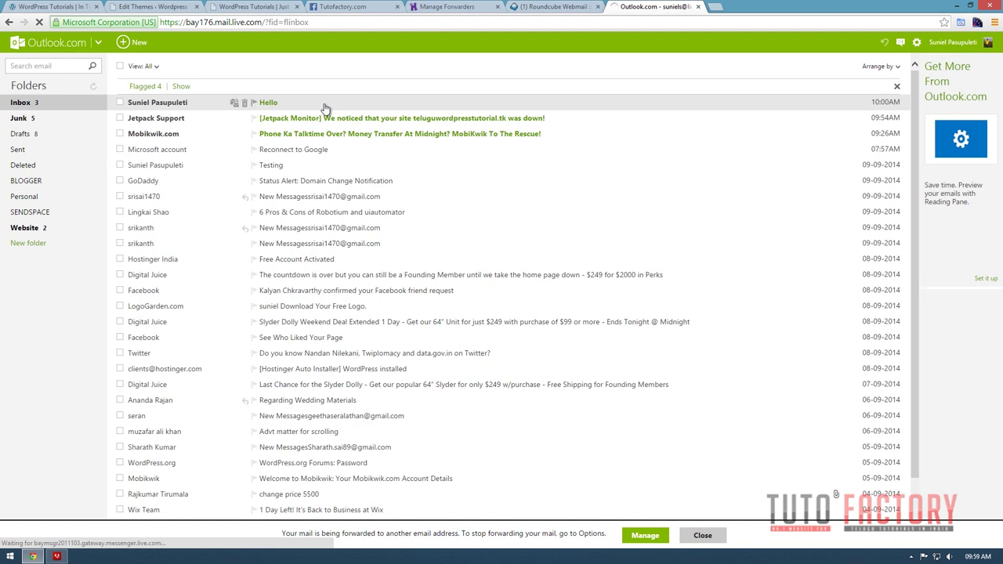
Refresh Roundcube and check Outlook.com for the arrival of the 'Hello' test mail.
click(566, 7)
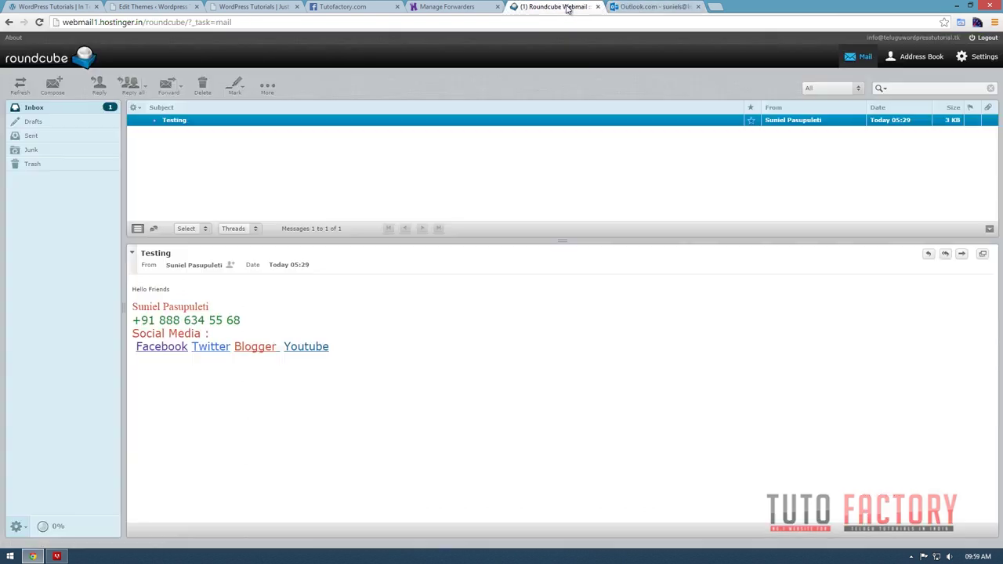
click(40, 112)
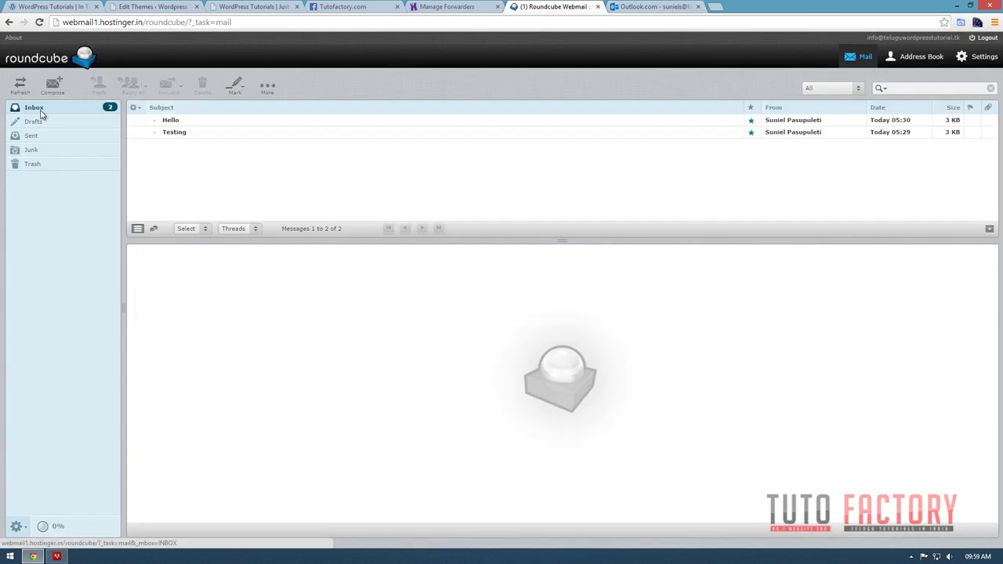
click(631, 7)
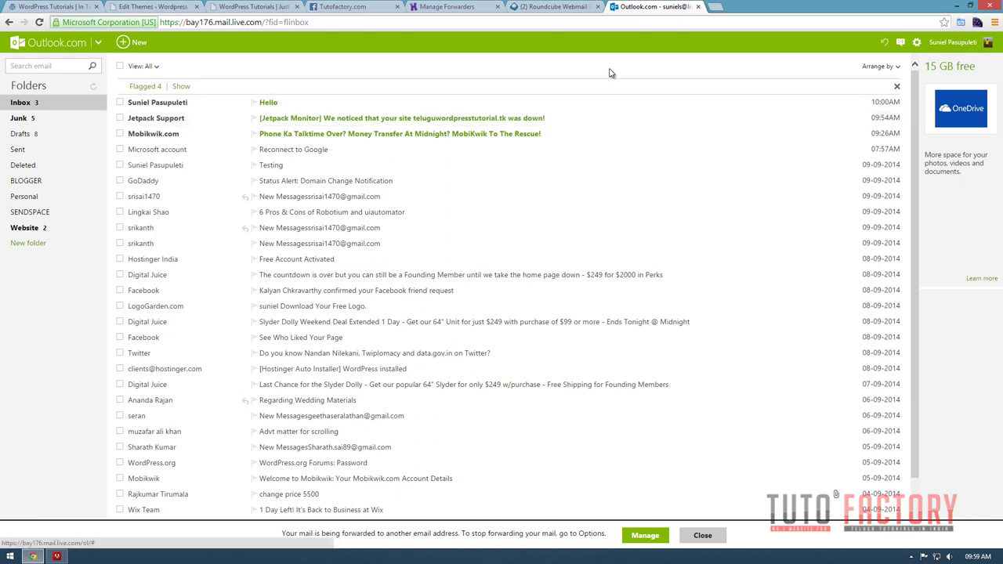
click(537, 6)
Close the Roundcube and Outlook.com tabs, leaving the Manage Forwarders page.
click(445, 6)
mouse_move(525, 42)
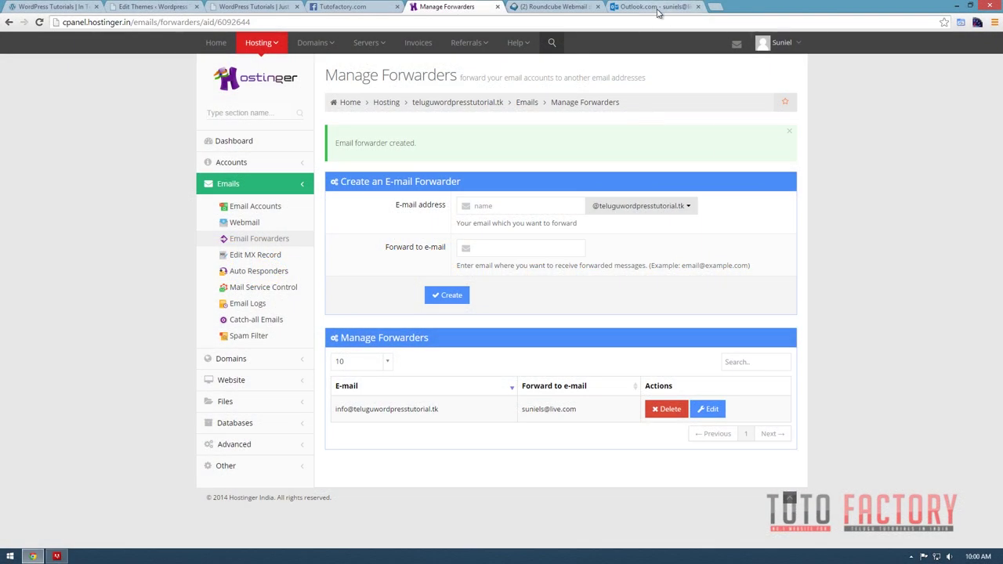
click(548, 7)
click(698, 6)
click(597, 6)
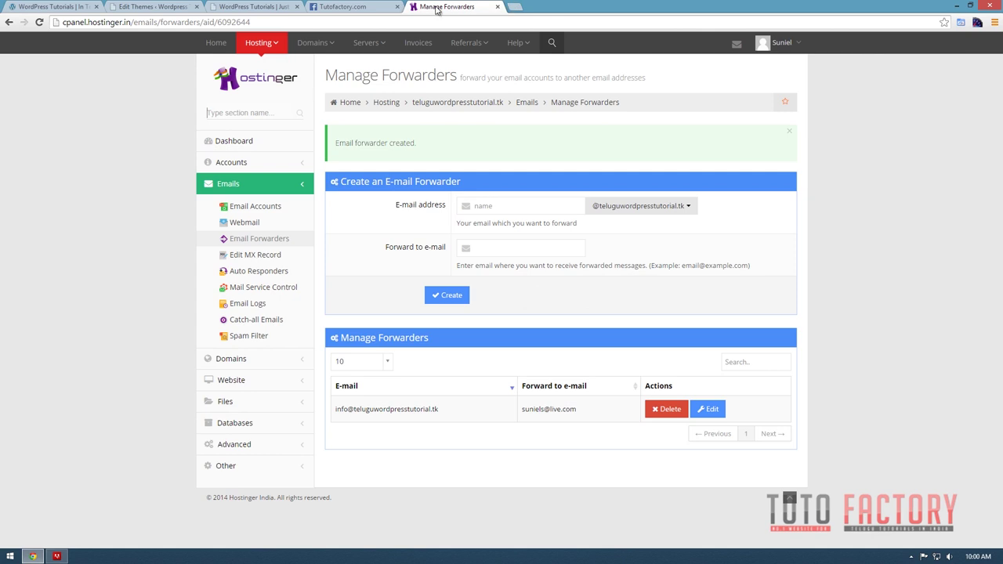
Search Google for 'google webmaster tools' and close the Tutofactory.com Facebook tab.
click(514, 7)
text(google we)
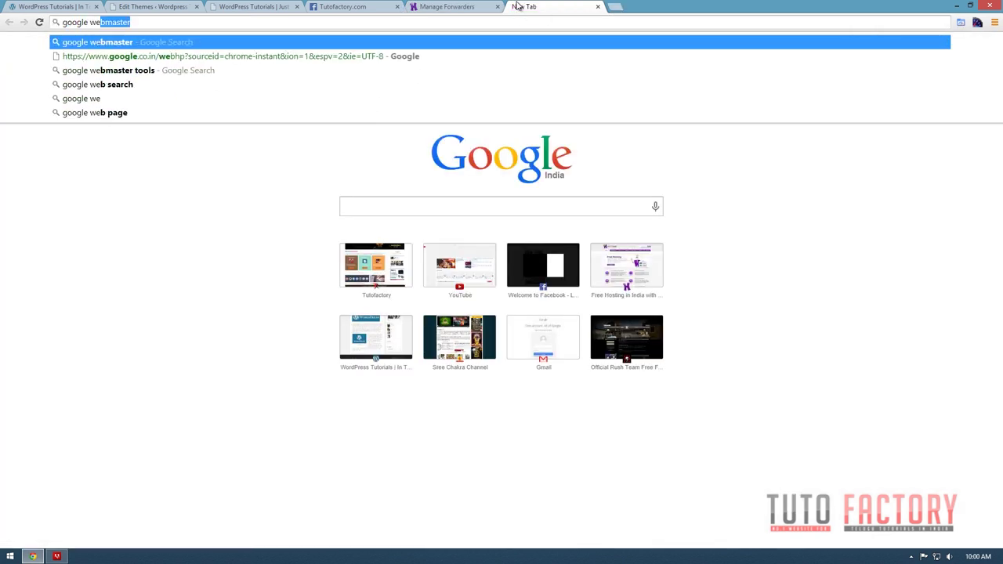
text(bmaster too)
key(Return)
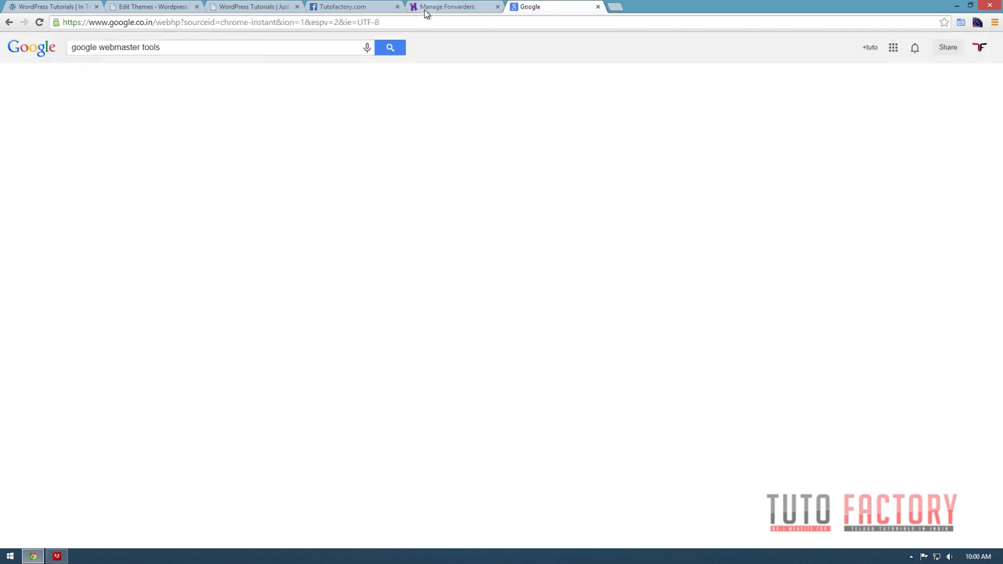
click(426, 9)
click(347, 5)
key(ctrl+w)
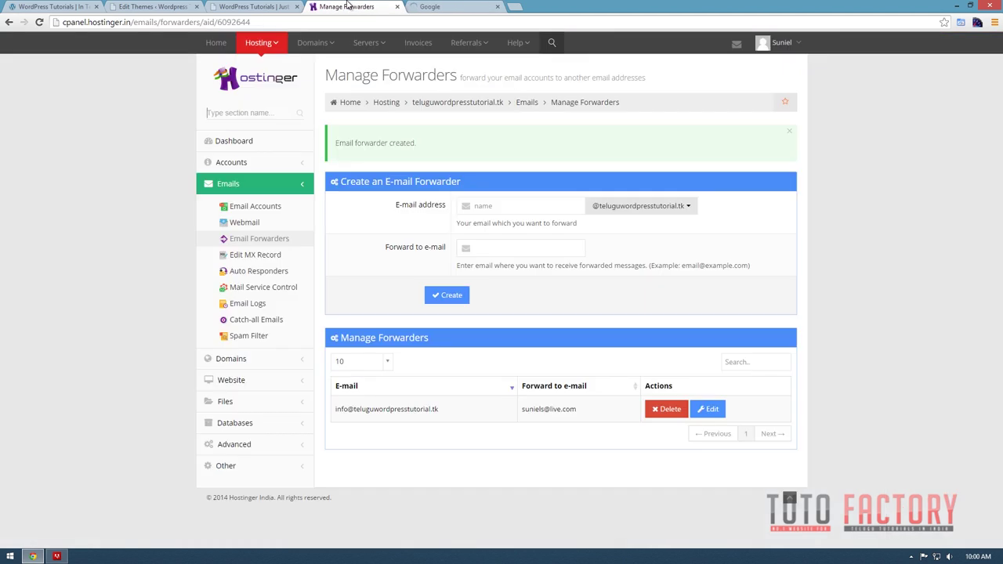
click(457, 14)
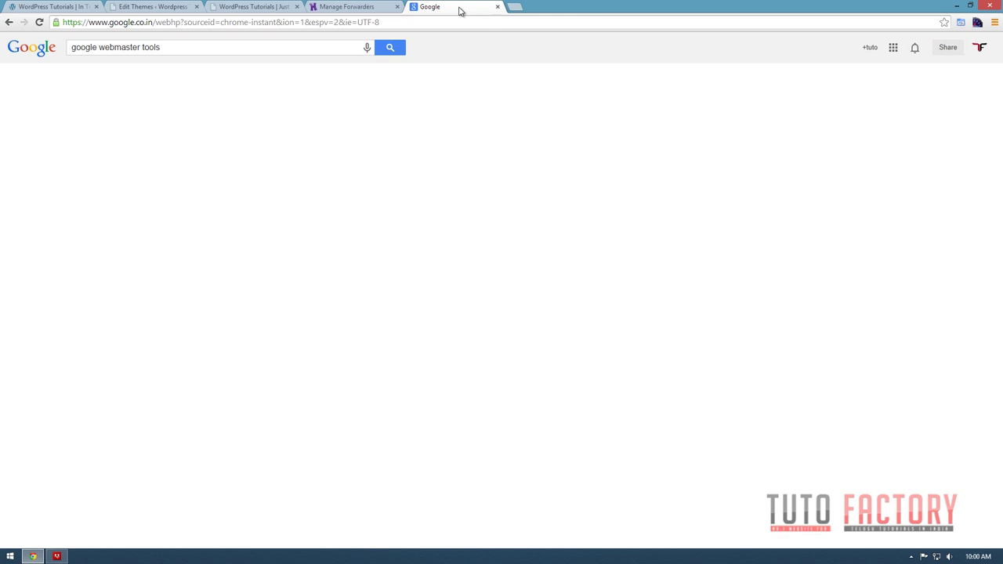
key(Return)
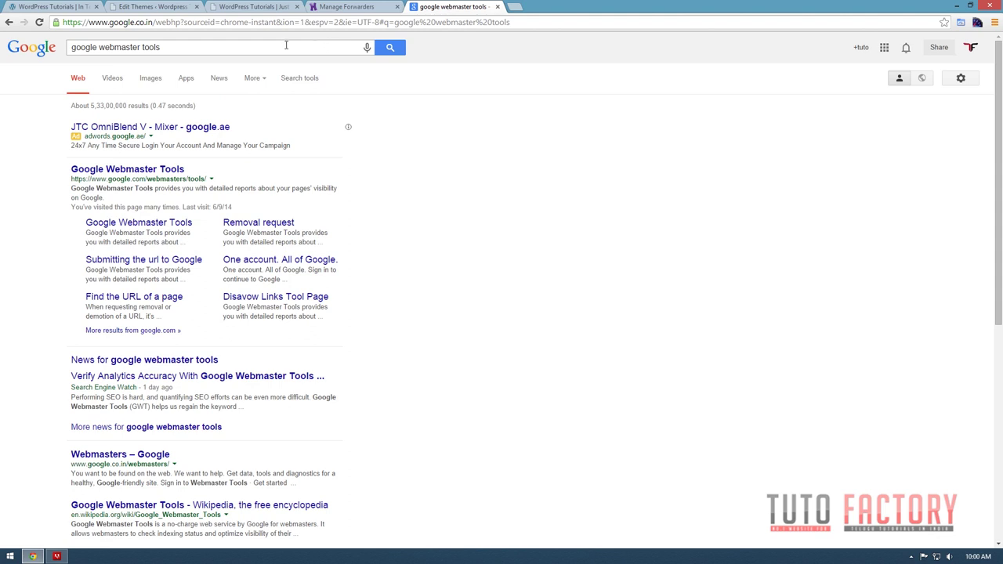
Open the Google Webmaster Tools result to reach its list of managed sites.
double_click(152, 48)
drag(140, 47, 71, 48)
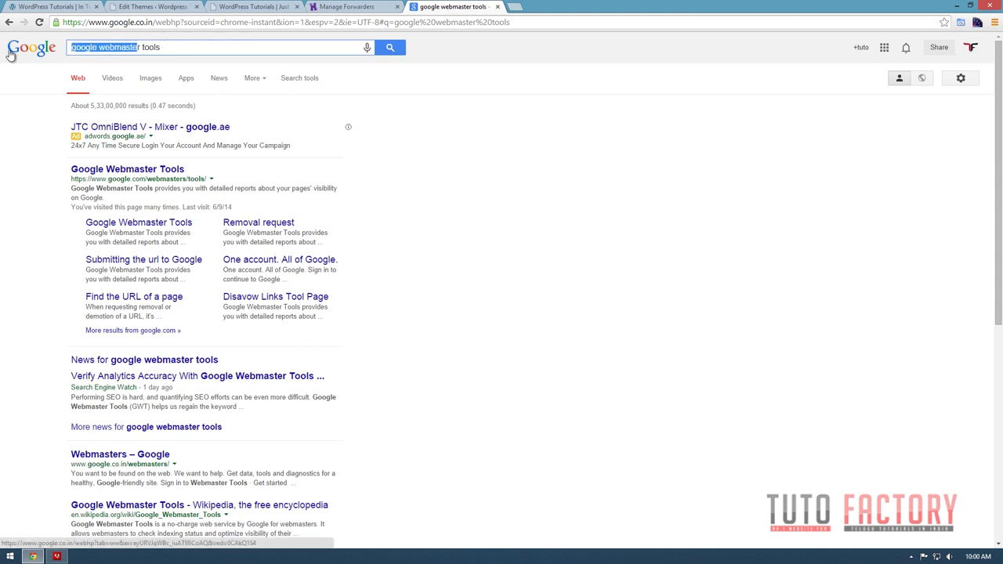
click(149, 47)
drag(193, 47, 69, 49)
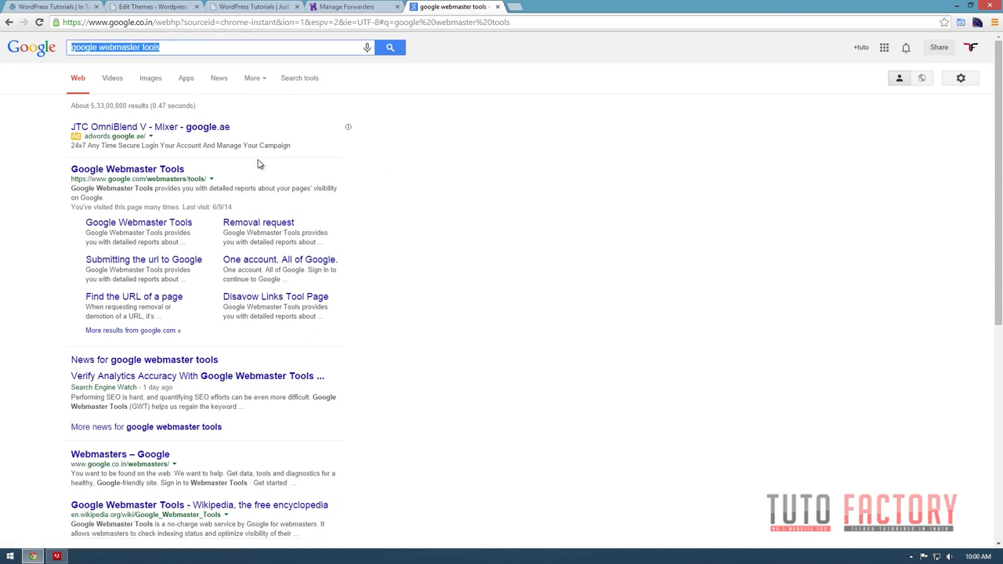
click(135, 170)
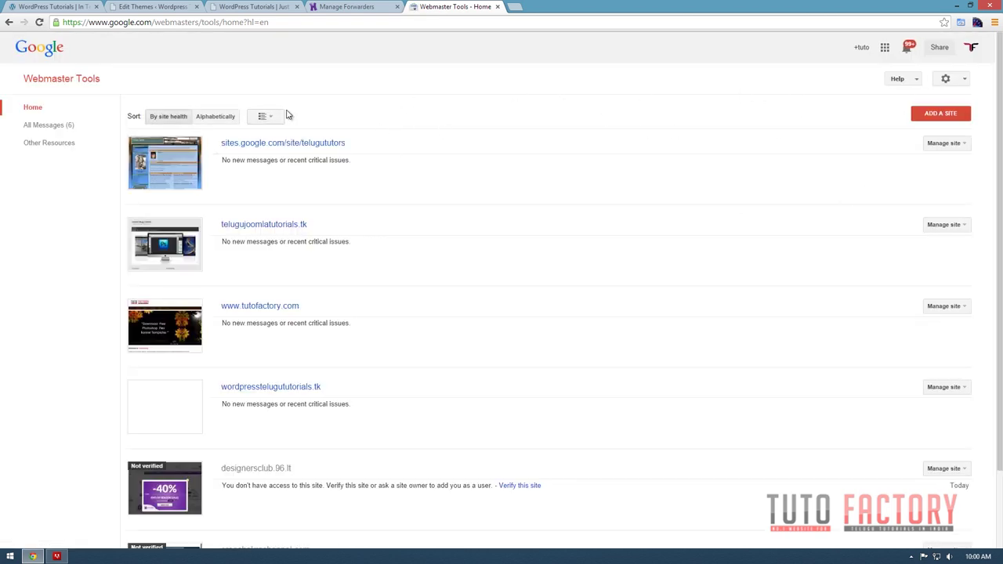
Add teluguwordpresstutorial.tk as a new site, using the address copied from WordPress.
click(946, 121)
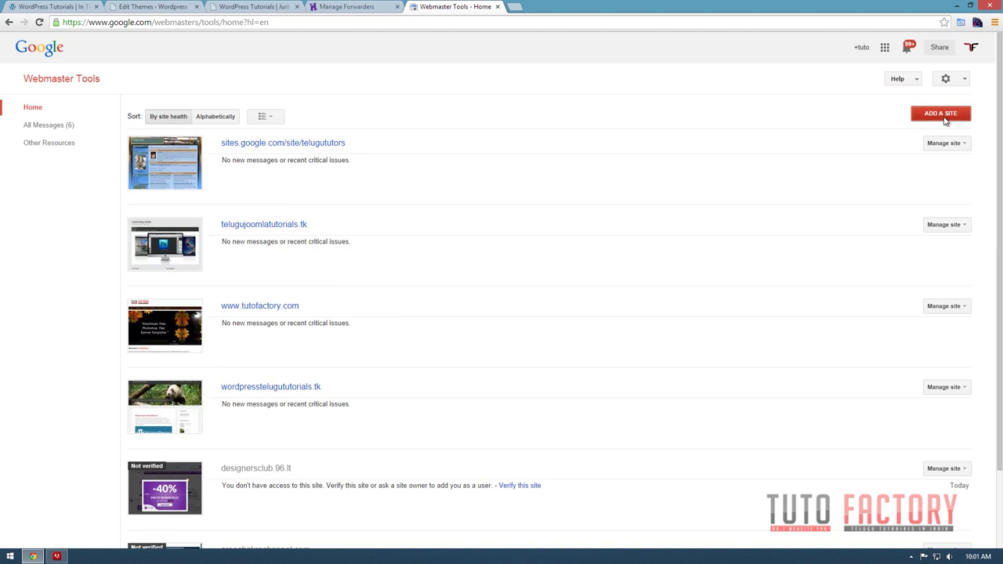
click(266, 7)
click(207, 20)
key(ctrl+c)
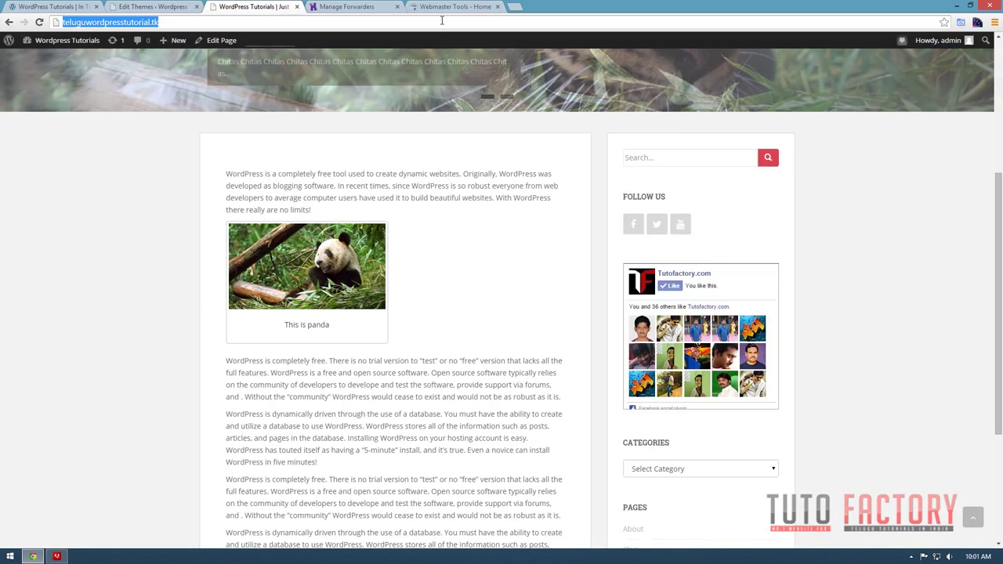
click(454, 6)
key(ctrl+v)
click(412, 321)
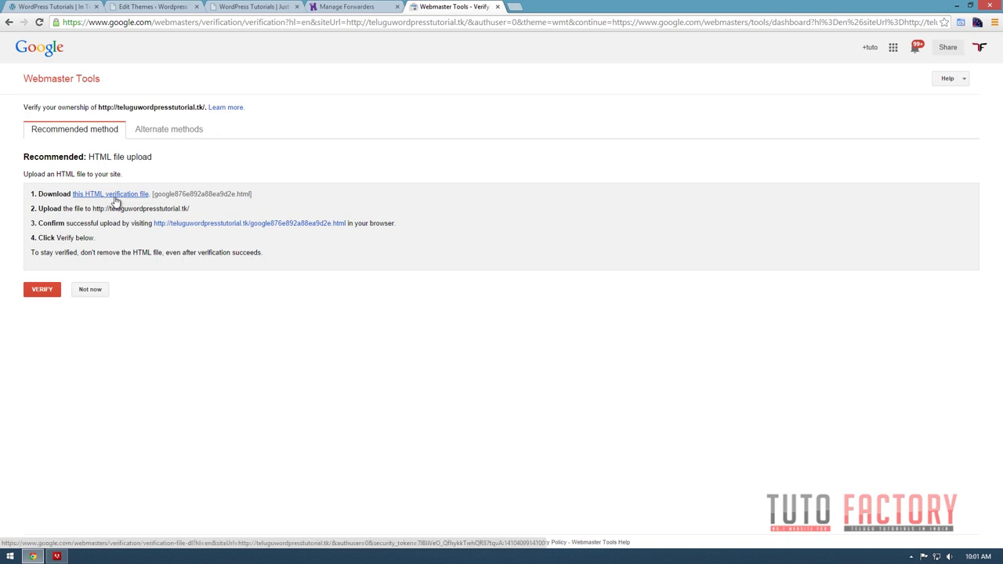
Save the HTML verification file google876e892a88ea9d2e.html to the Desktop.
click(119, 201)
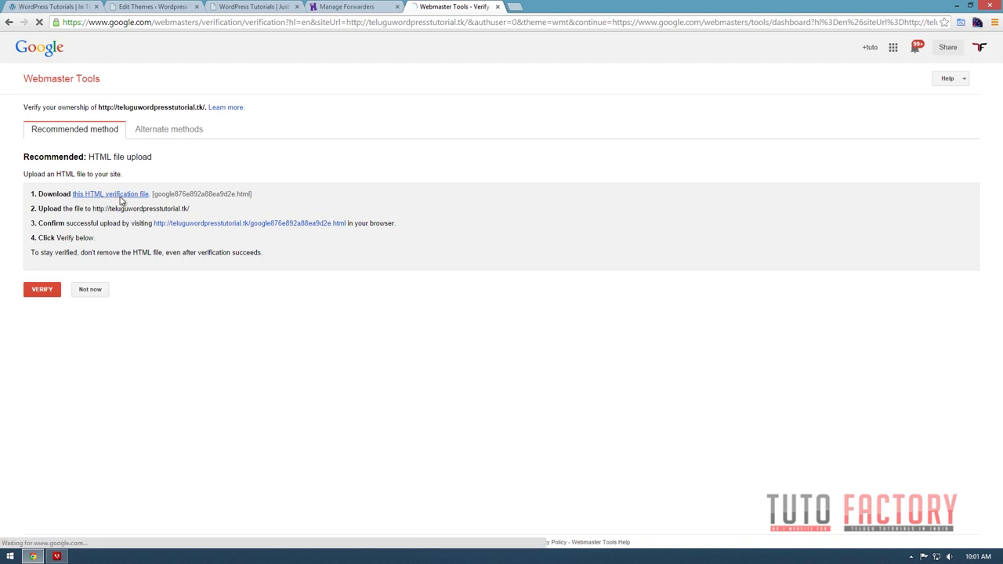
click(166, 148)
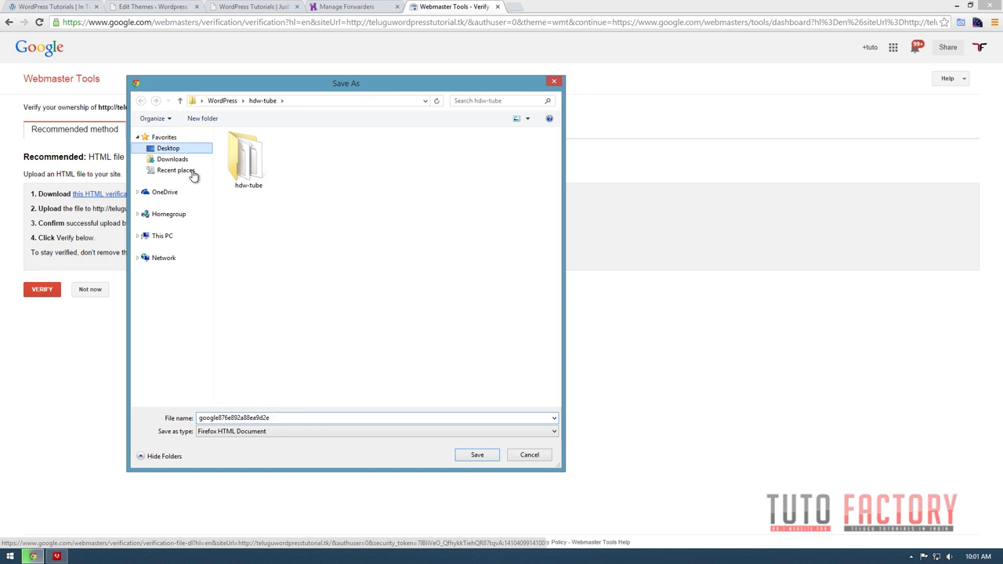
click(477, 456)
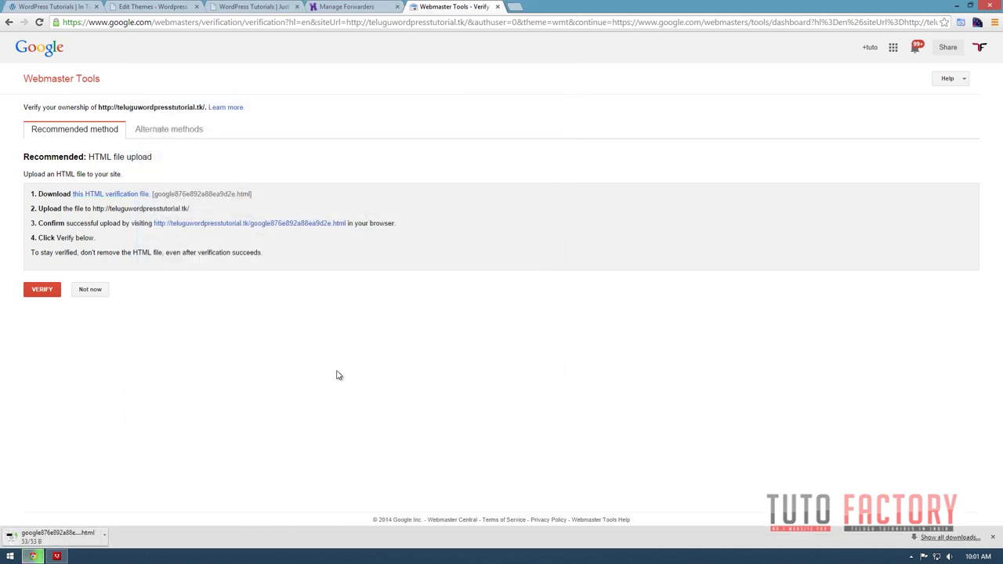
click(345, 6)
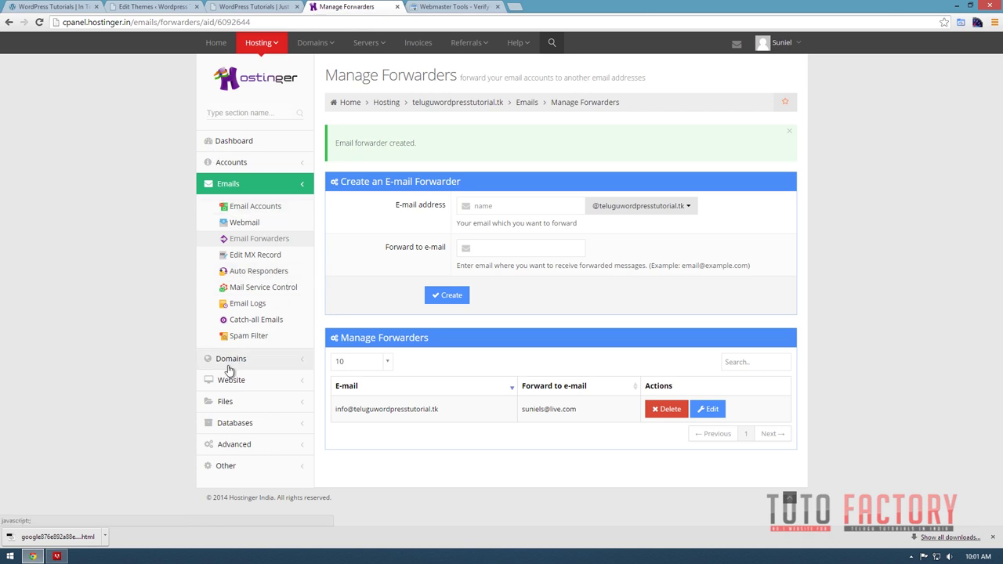
Upload google876e892a88ea9d2e.html into the site's root folder through File Manager.
click(242, 404)
click(252, 276)
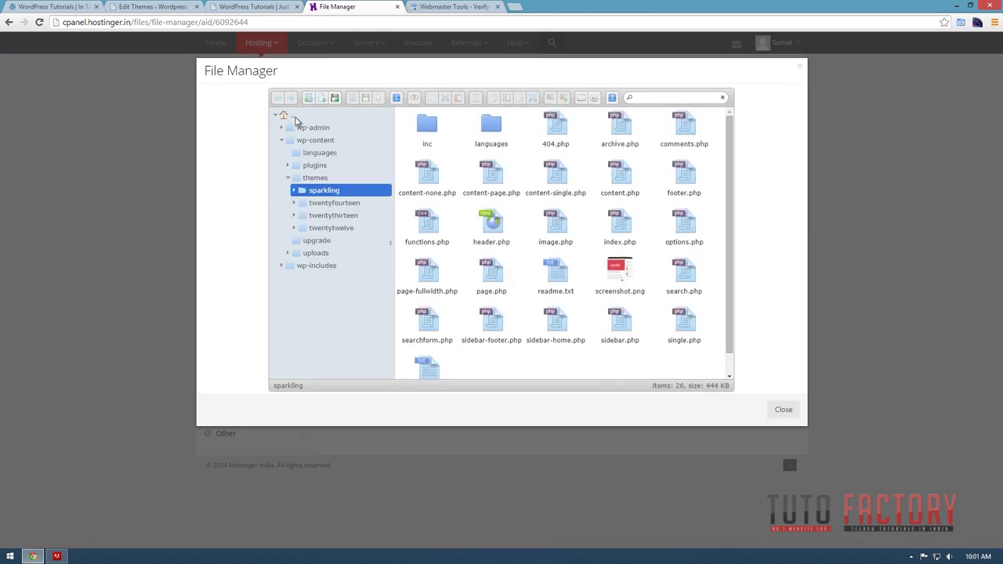
click(283, 116)
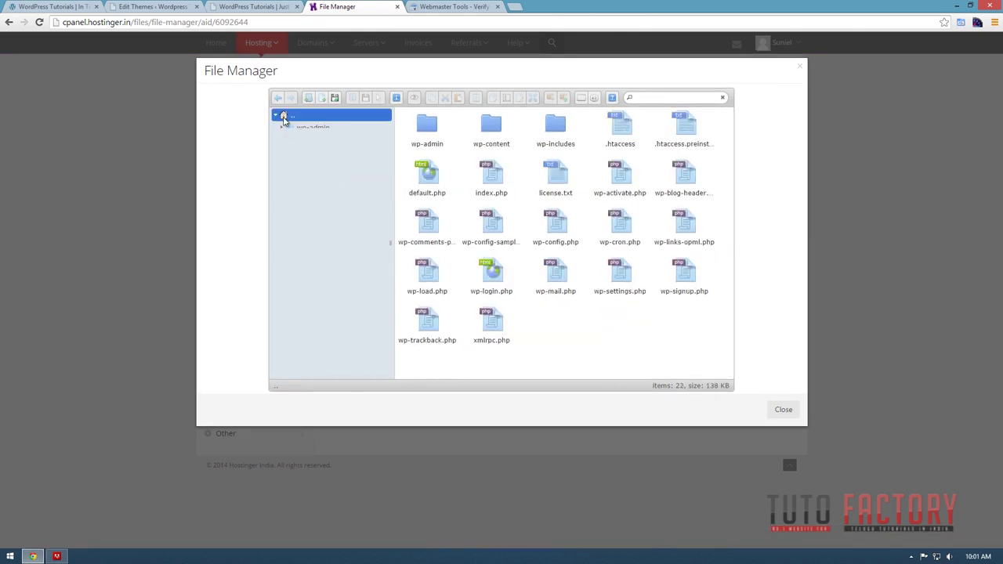
click(283, 116)
click(335, 98)
click(243, 271)
double_click(242, 272)
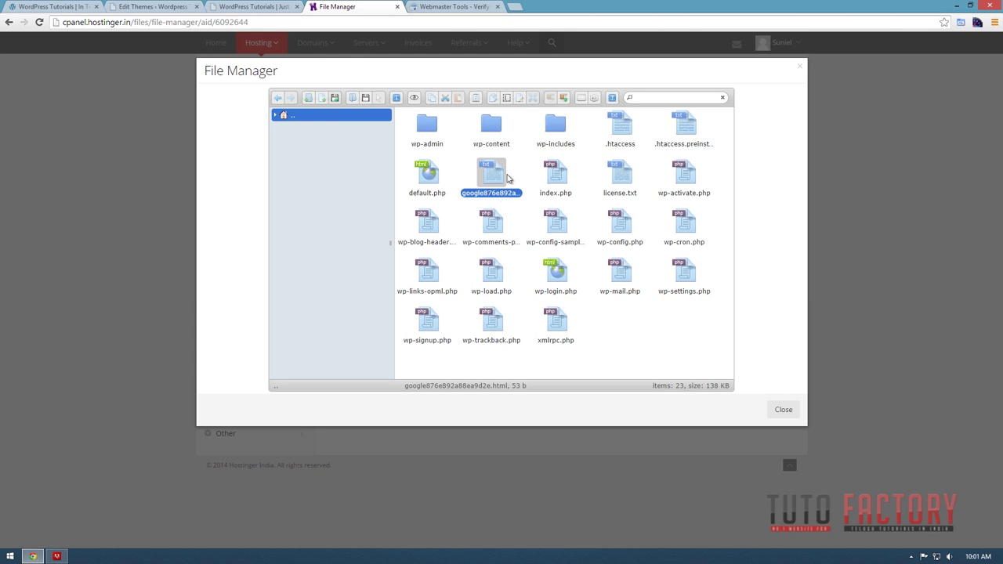
click(615, 322)
Verify ownership of teluguwordpresstutorial.tk and open its Sitemaps page, which shows no sitemaps.
click(454, 7)
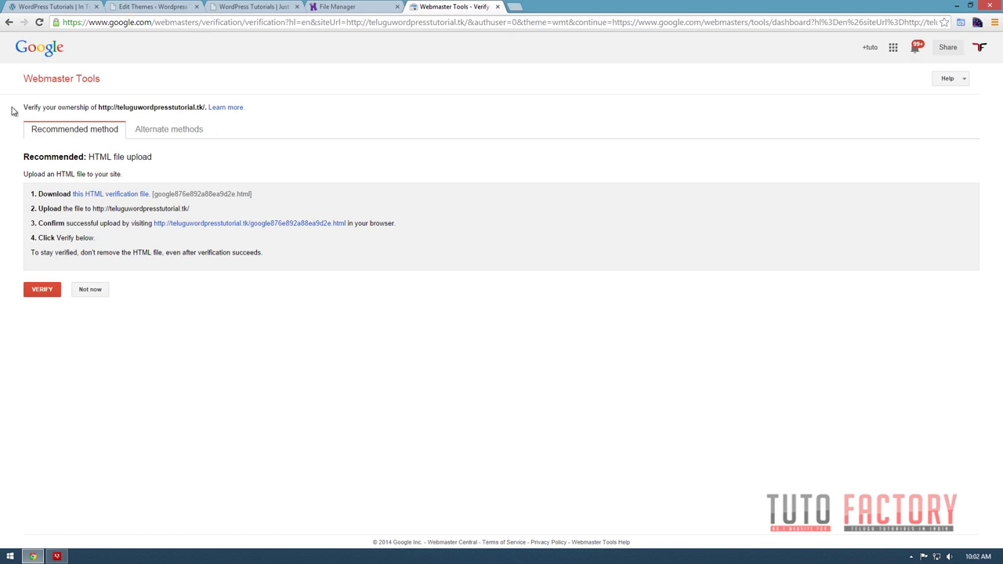
click(50, 294)
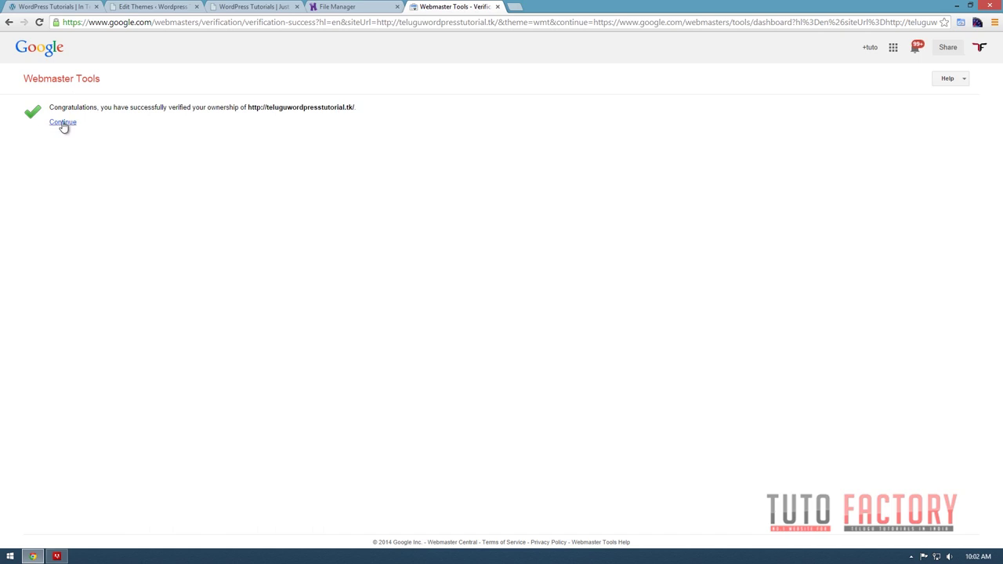
click(63, 123)
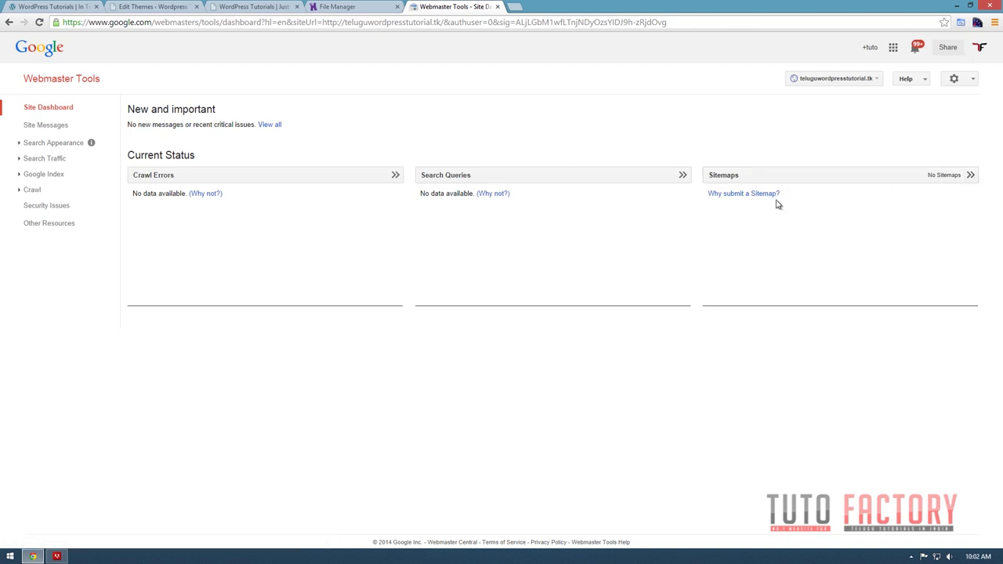
click(950, 177)
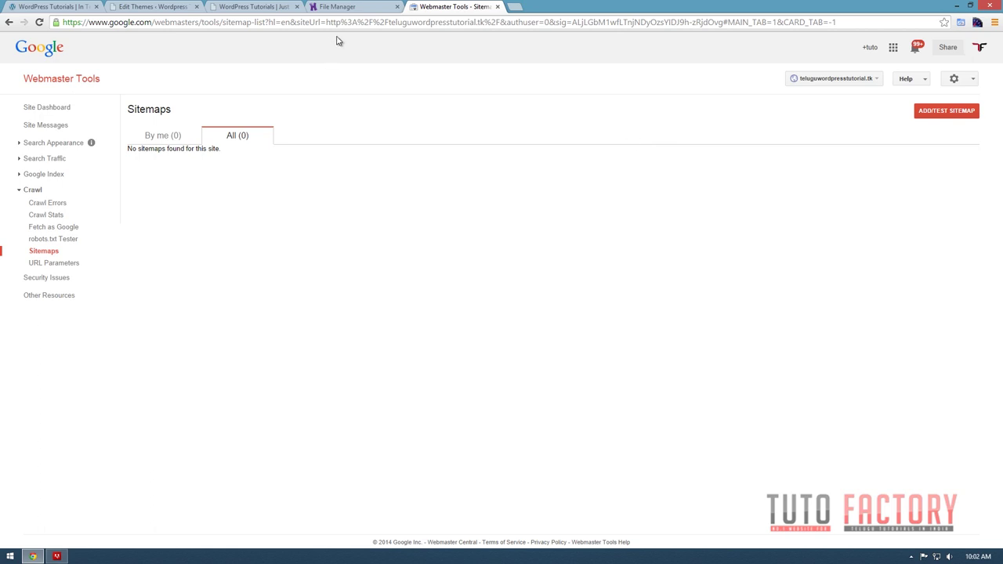
click(337, 6)
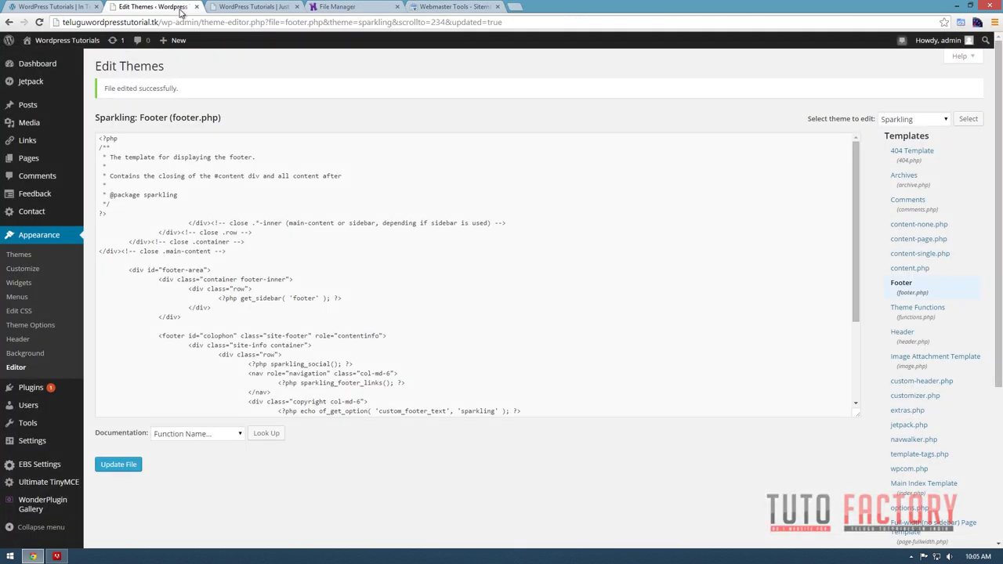
Search the WordPress plugin directory for 'xml'.
click(24, 392)
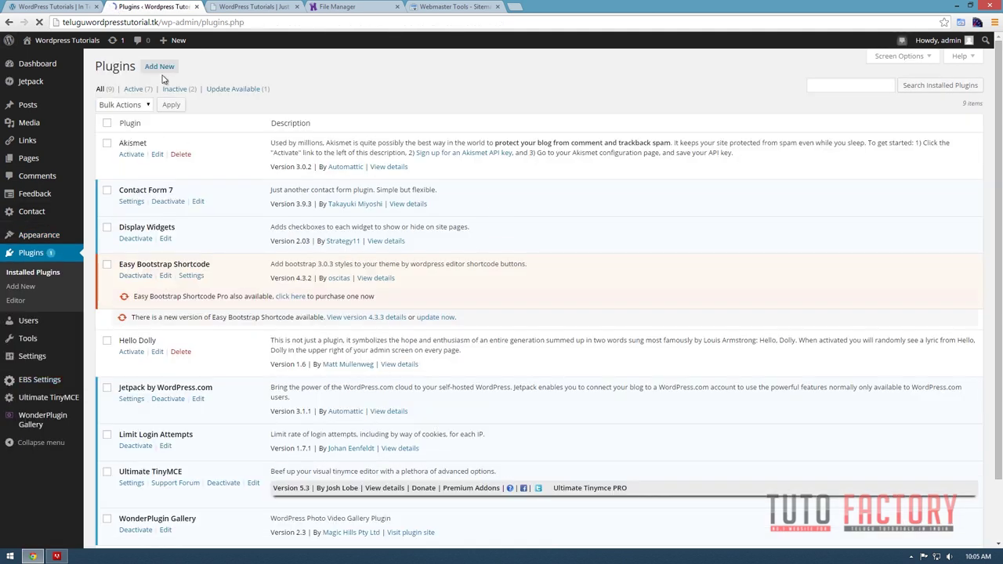
click(160, 68)
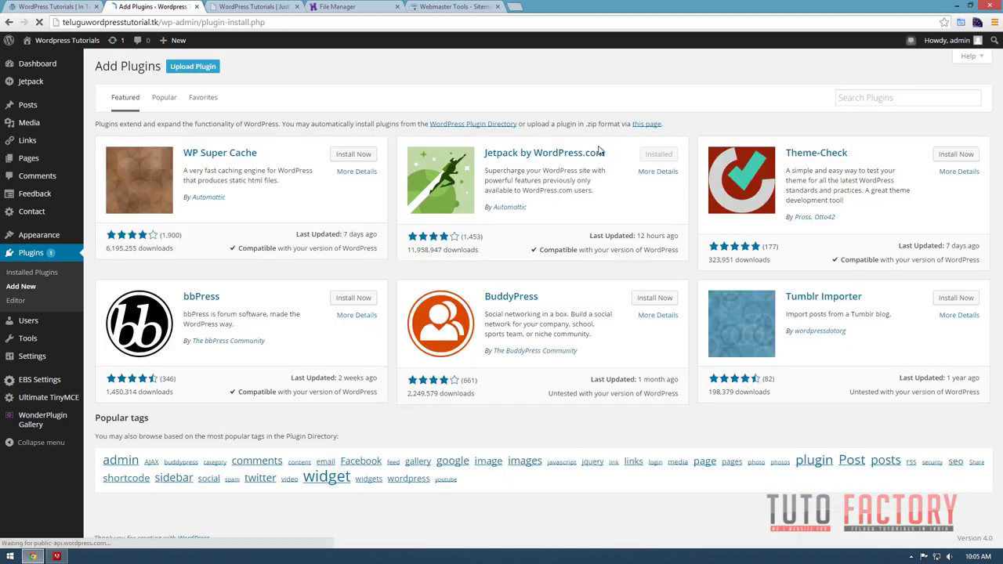
click(888, 98)
text(xml)
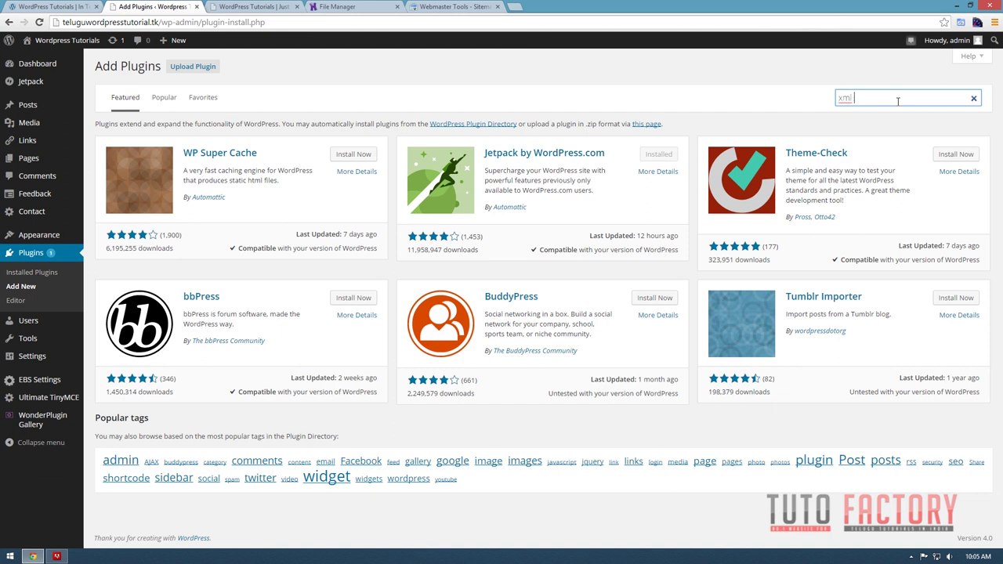
key(Return)
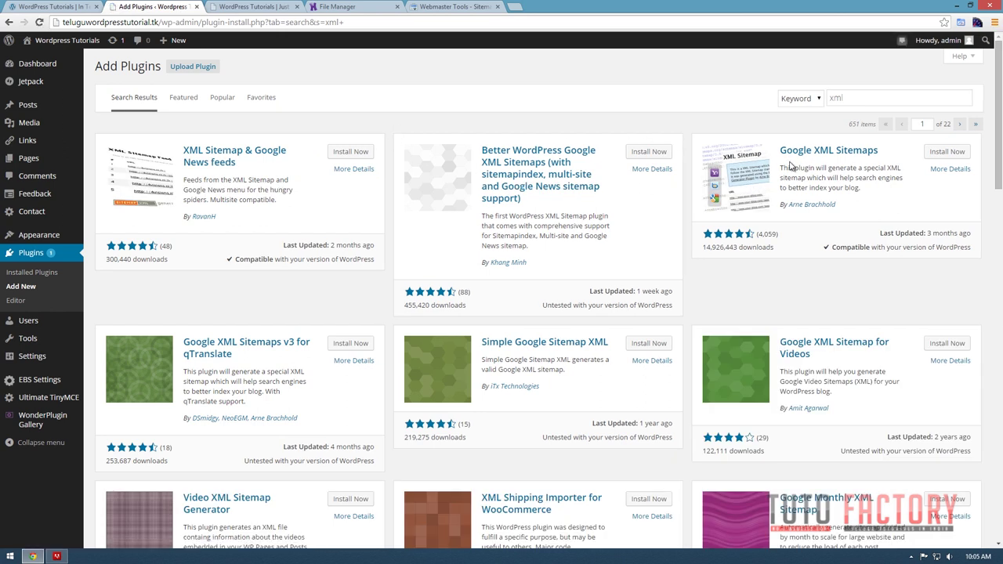
Install and activate Google XML Sitemaps, then open its XML-Sitemap settings page.
click(946, 152)
click(536, 89)
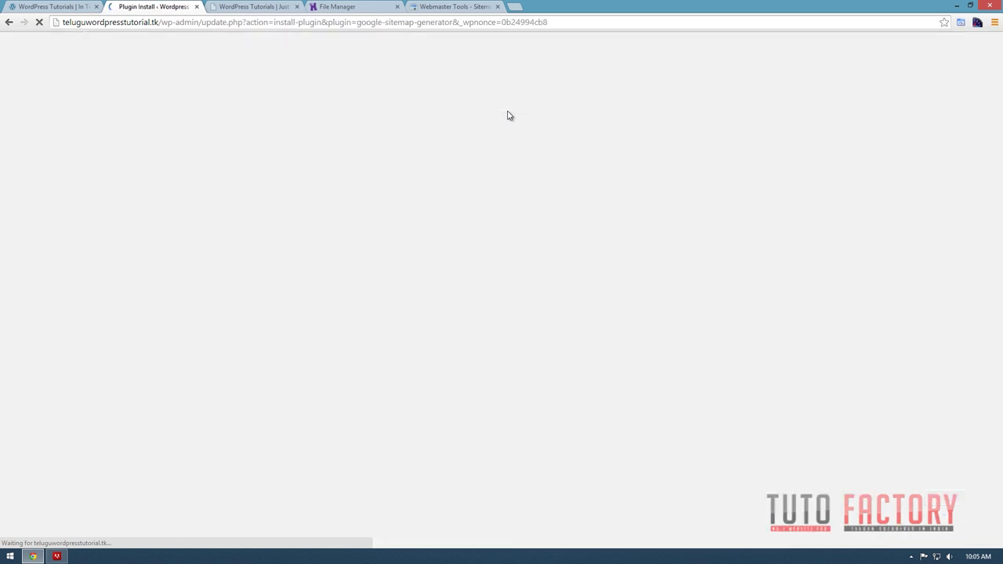
click(118, 154)
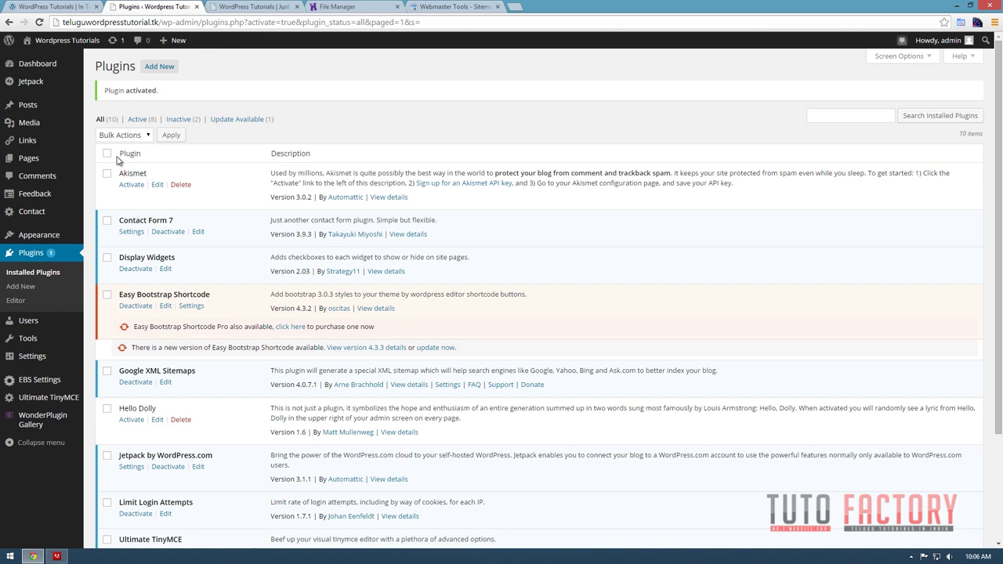
mouse_move(36, 356)
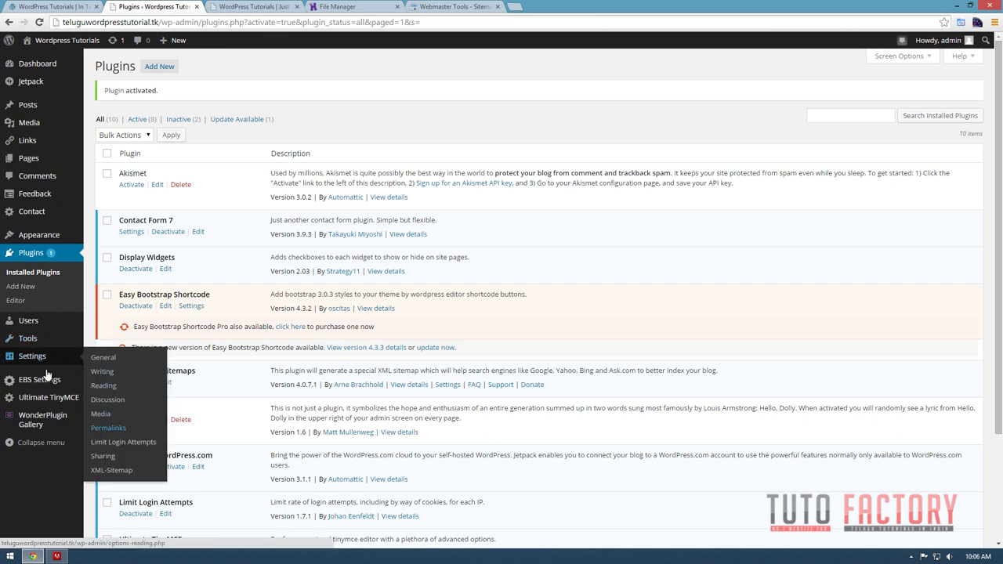
click(115, 472)
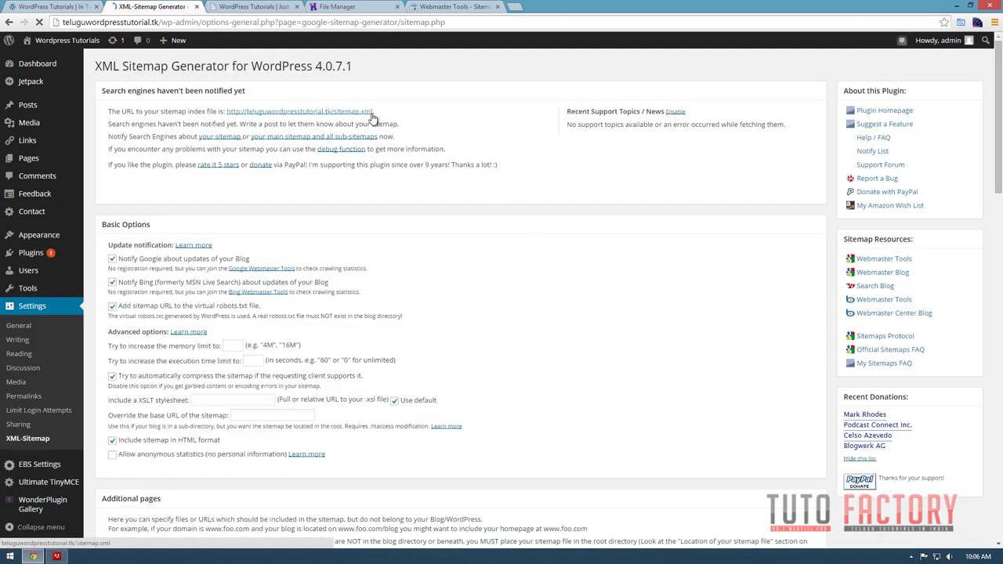
Open the sitemap.xml index listing misc, post and page sub-sitemaps, and select 'sitemap.xml' in the address bar.
click(320, 114)
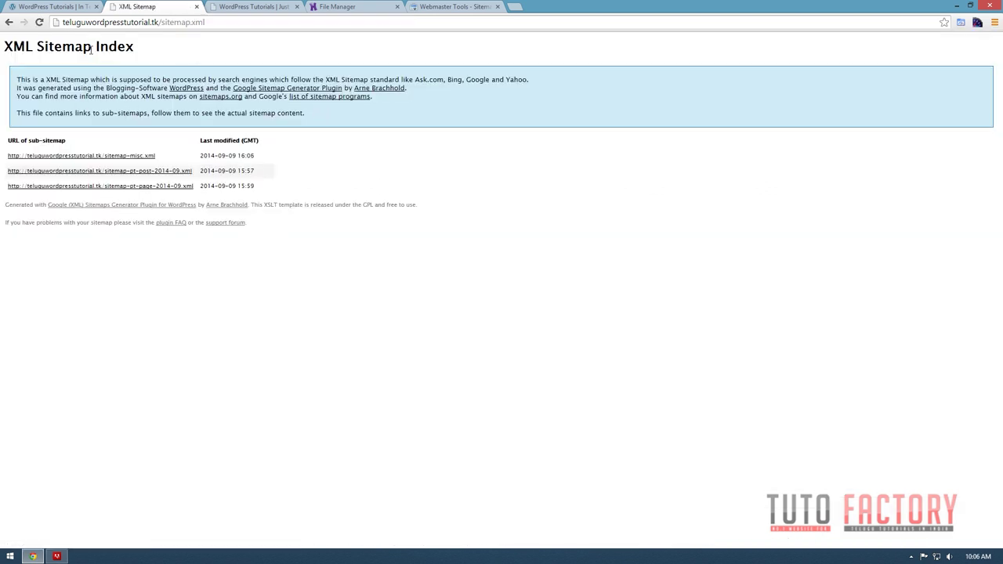
drag(204, 22, 163, 27)
key(ctrl+c)
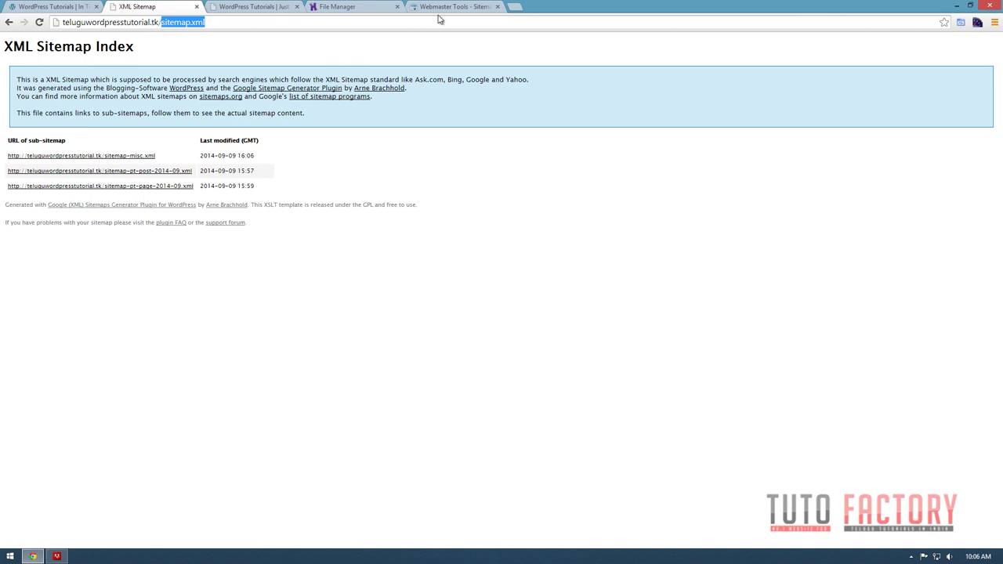
click(455, 11)
Test sitemap.xml and confirm the test results show no errors found.
click(945, 113)
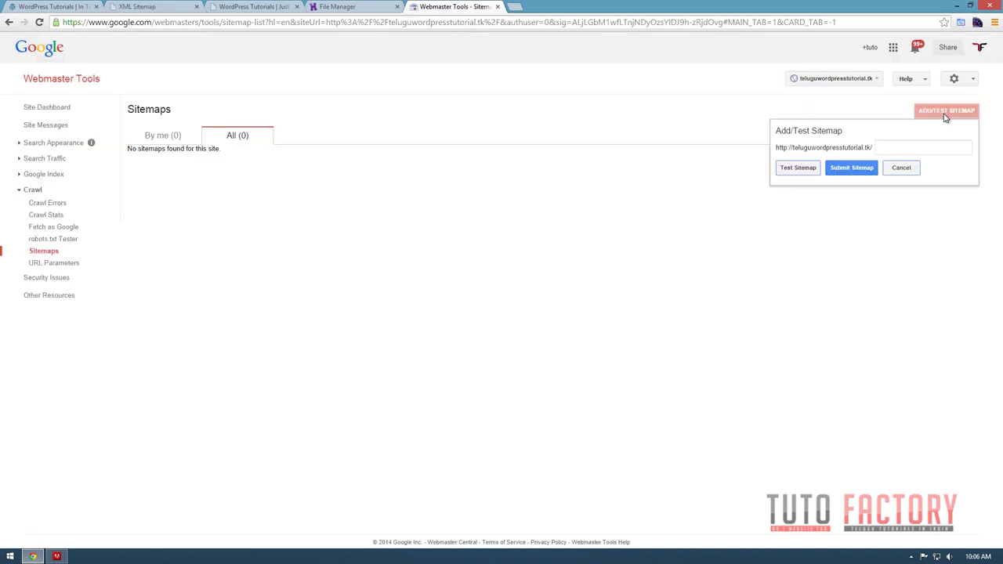
click(915, 151)
key(ctrl+v)
click(804, 168)
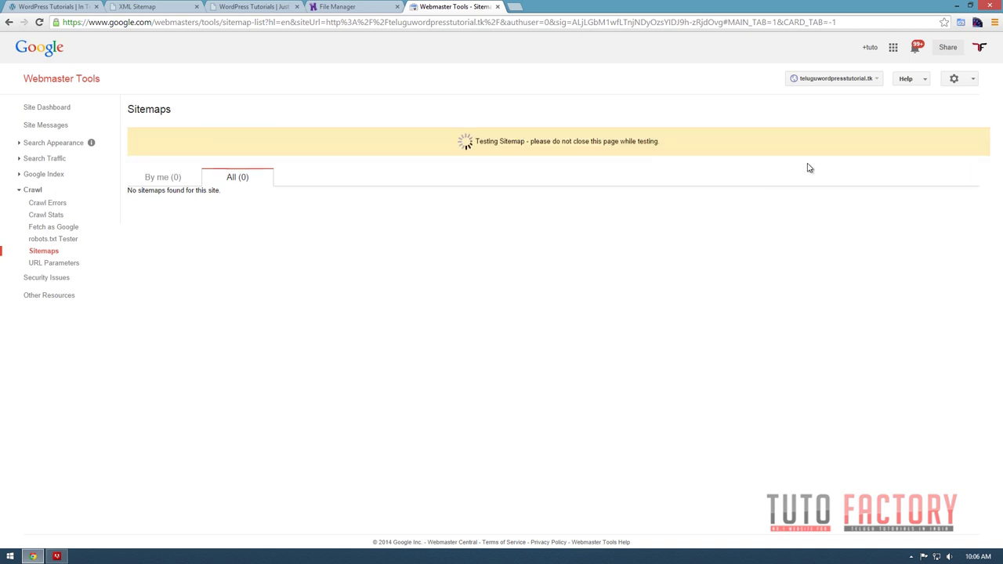
click(599, 143)
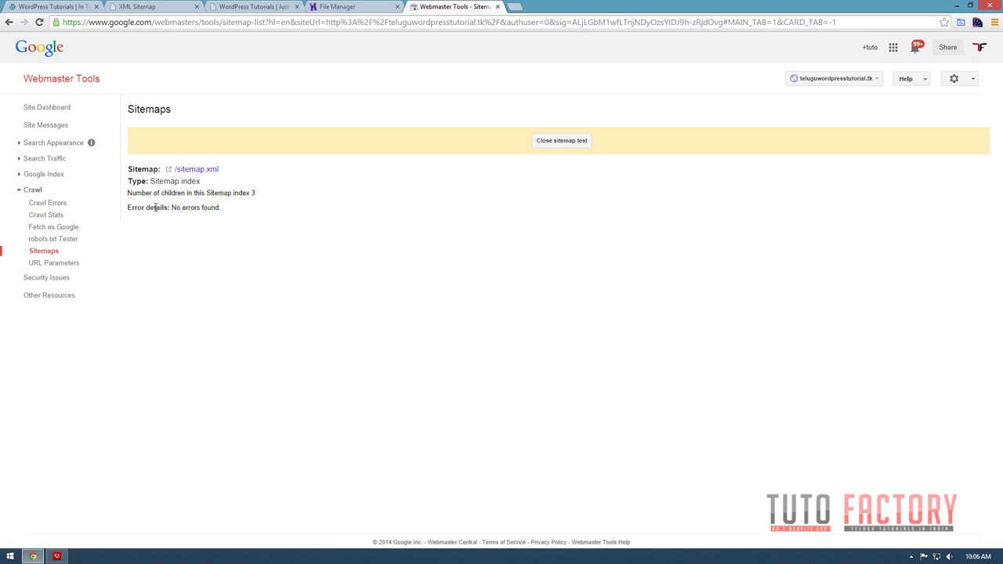
drag(127, 207, 226, 210)
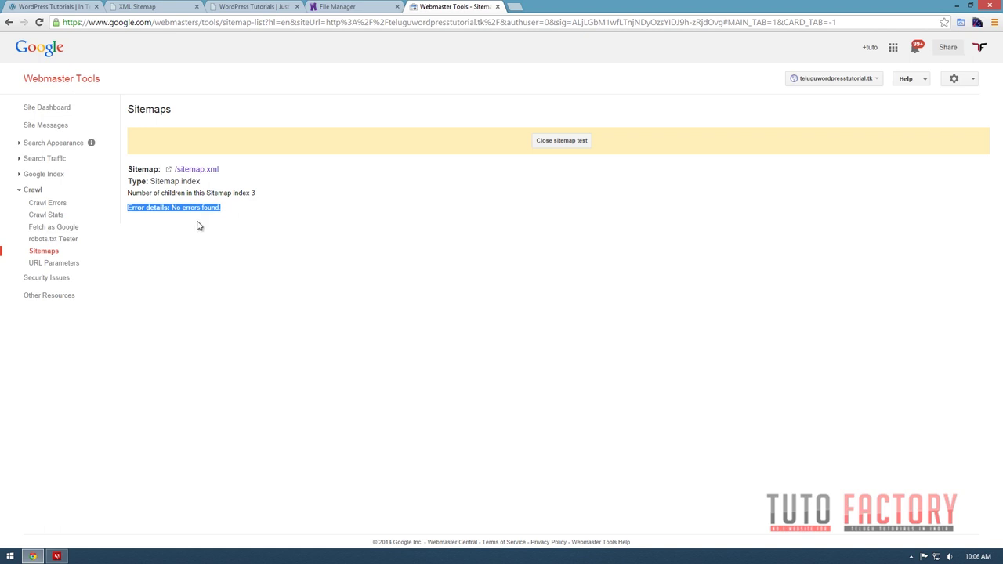
click(365, 241)
click(548, 141)
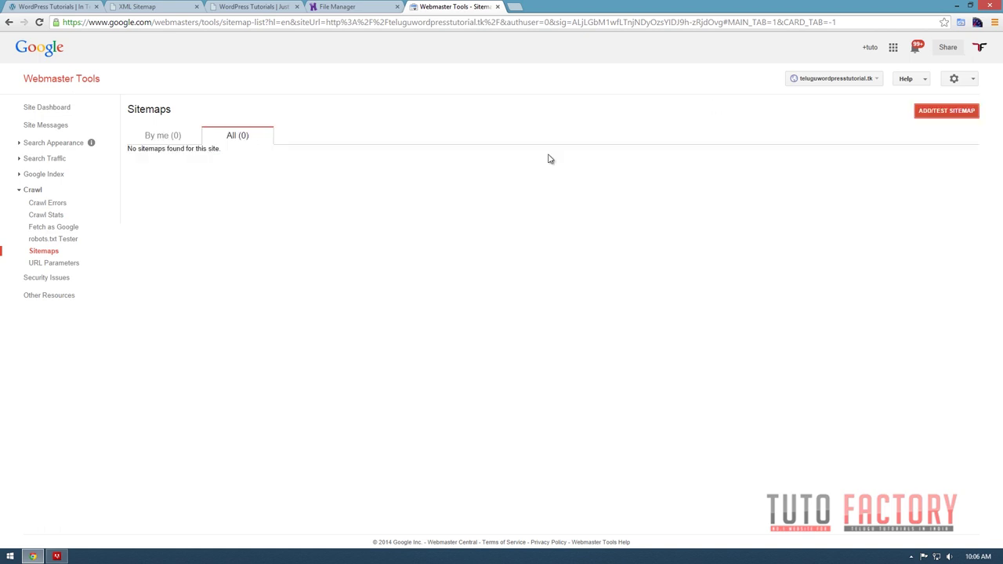
Submit sitemap.xml to Google and reload the page to see it listed.
click(944, 112)
click(900, 142)
key(ctrl+v)
click(860, 168)
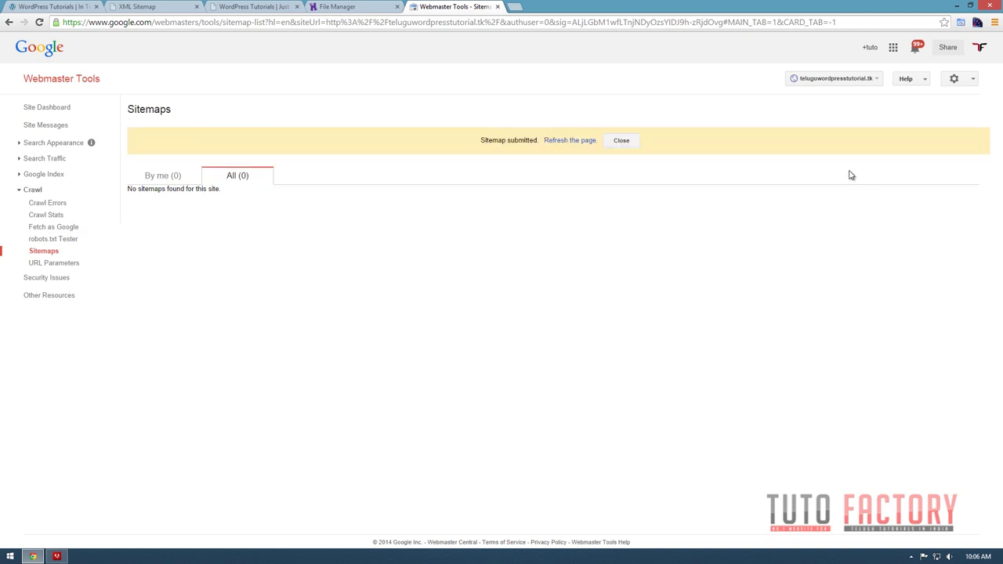
click(564, 144)
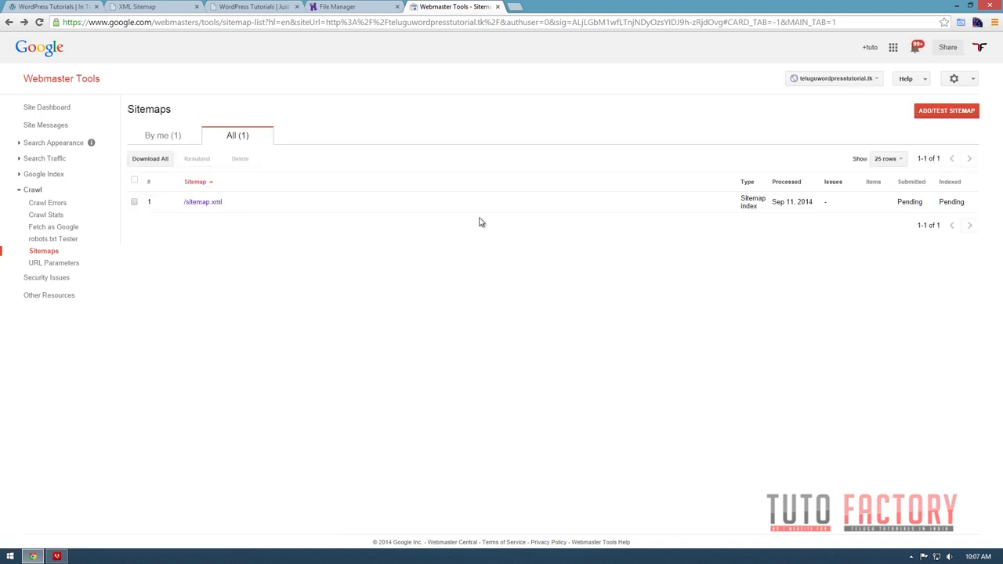
Check the dashboard's 0 URLs submitted status and open the full Sitemaps list.
click(60, 109)
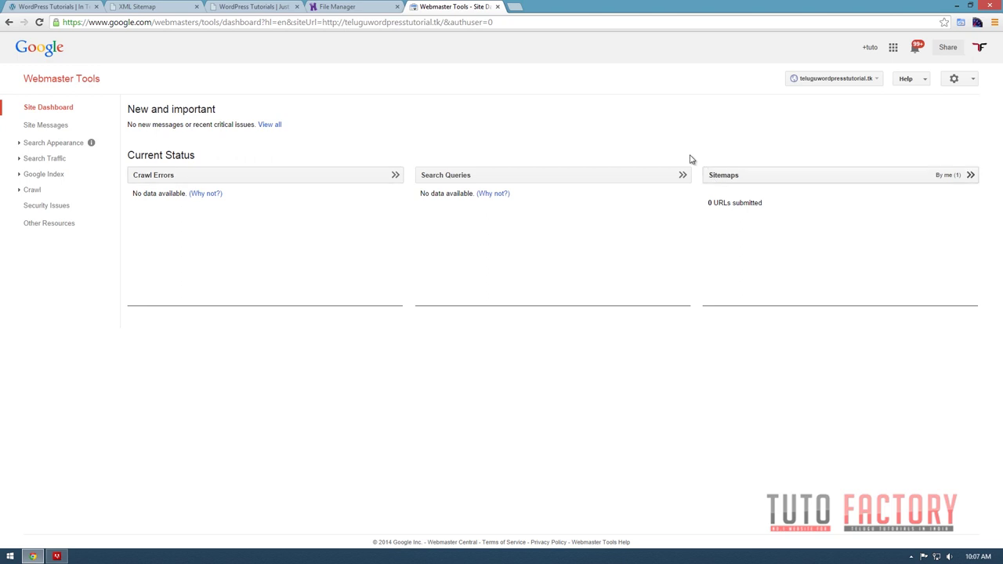
drag(706, 207, 760, 203)
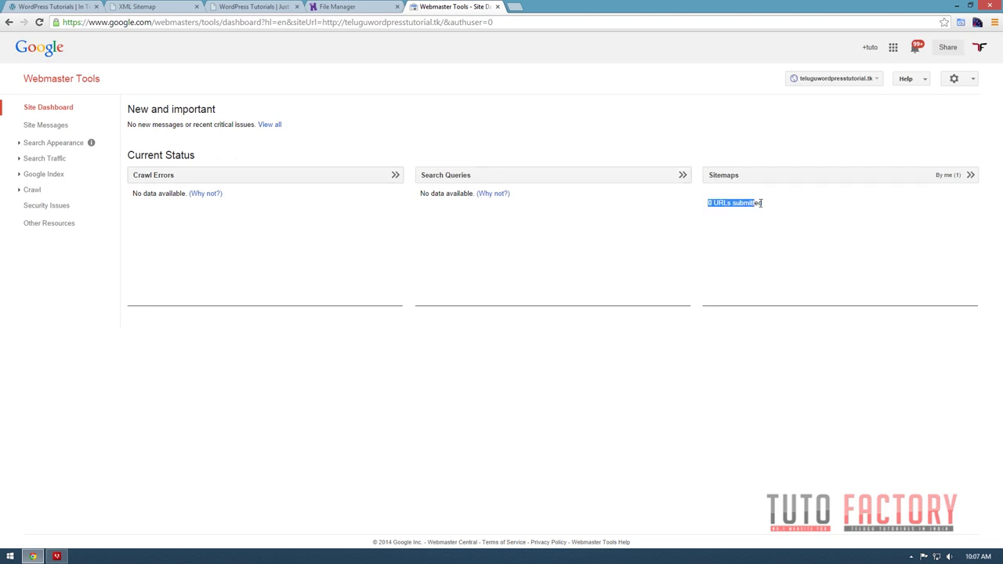
click(776, 218)
click(130, 6)
click(448, 7)
click(953, 176)
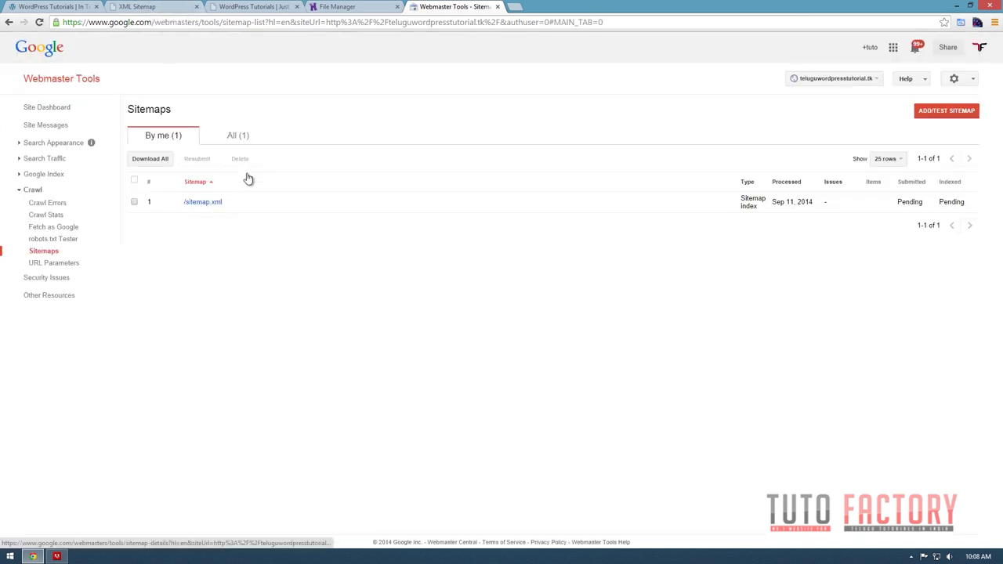
click(251, 6)
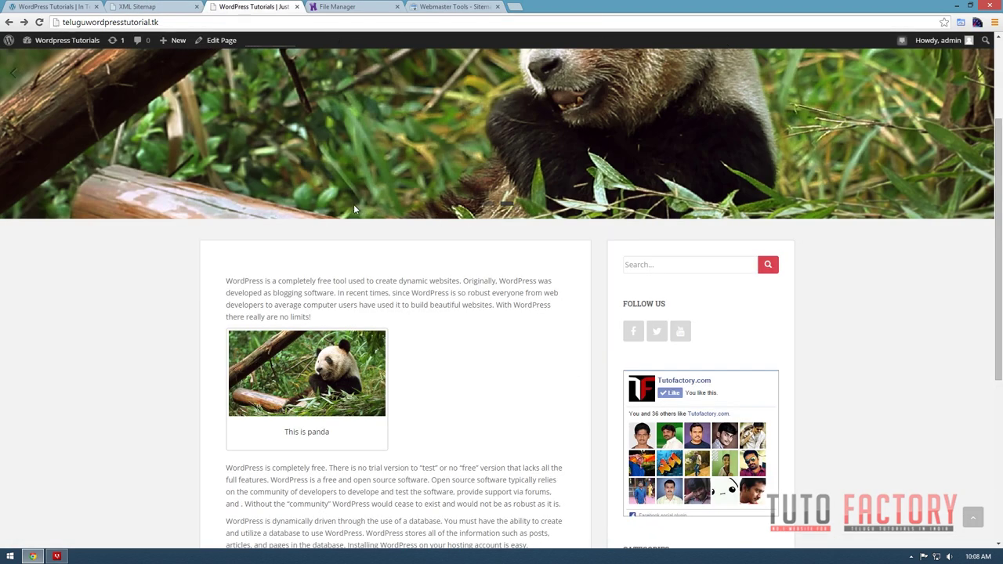
Select sitemap-pt-page-2014-09.xml from the WordPress sitemap index and return to Webmaster Tools.
scroll(355, 205, up, 2)
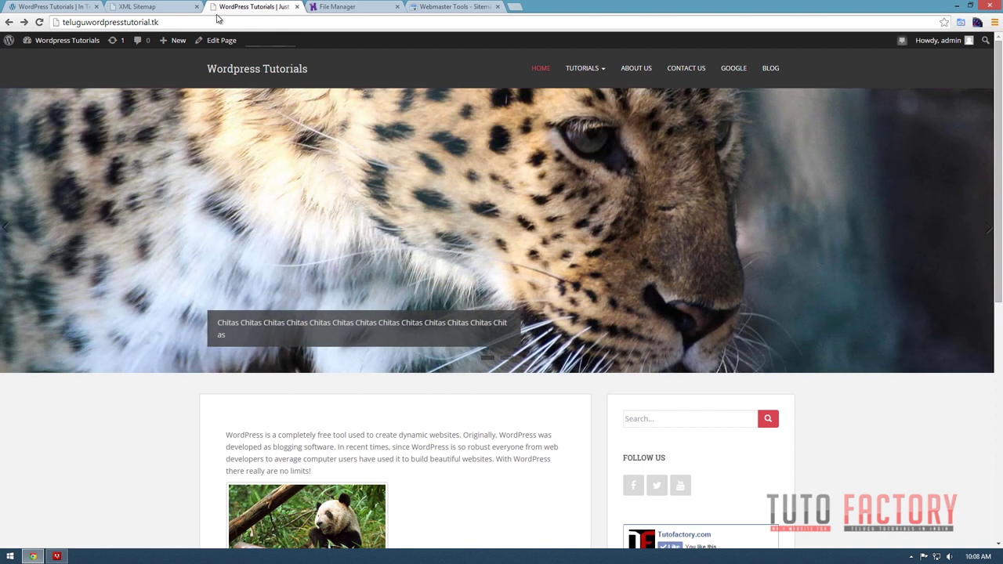
click(156, 7)
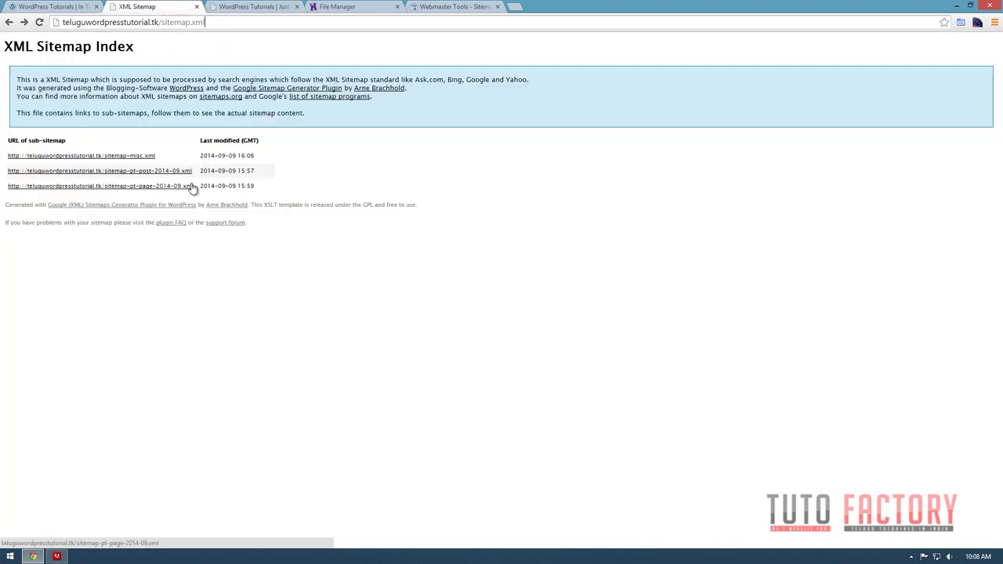
drag(195, 189, 104, 196)
key(ctrl+c)
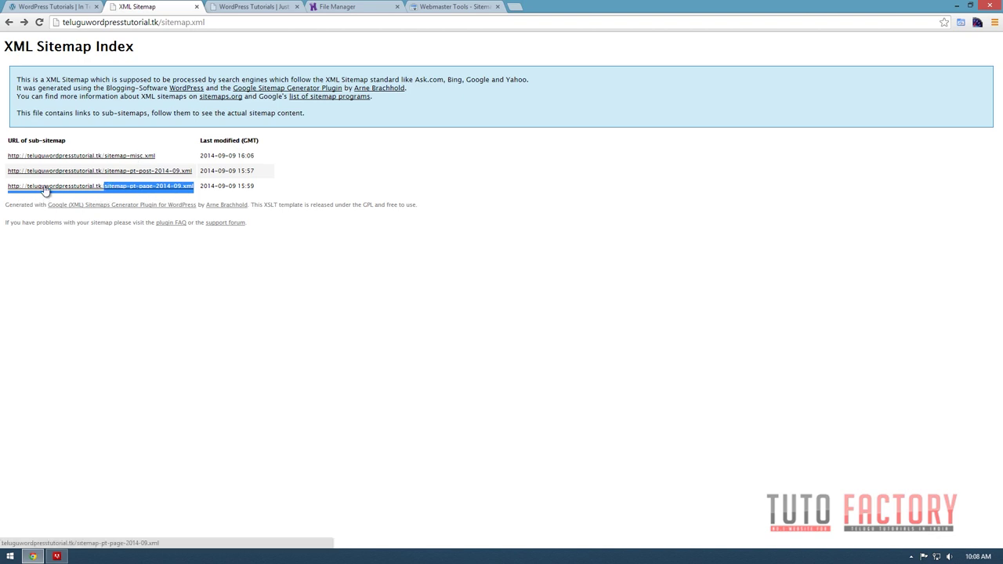
click(439, 6)
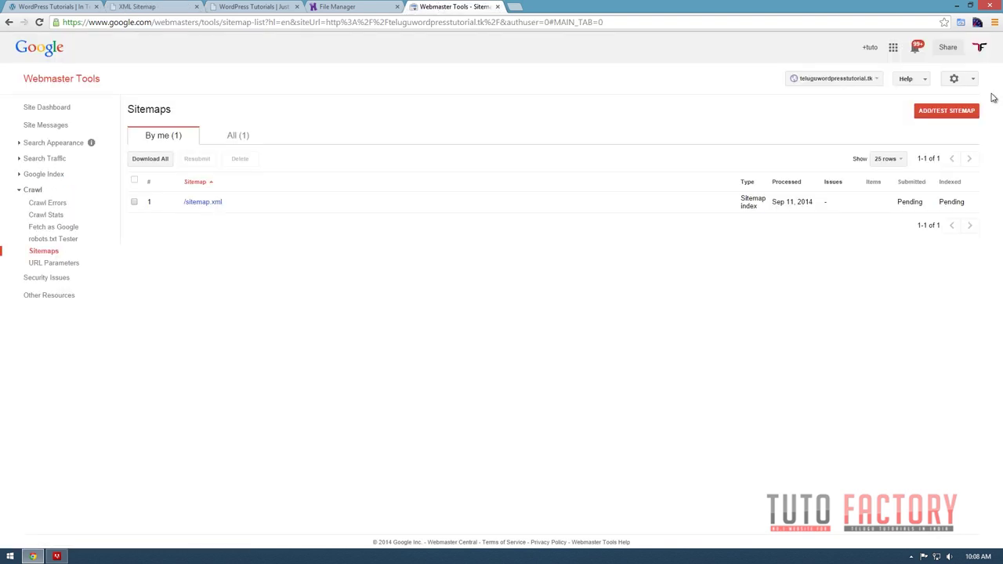
Submit sitemap-pt-page-2014-09.xml to Google and reload the Sitemaps page.
click(946, 110)
click(880, 148)
key(ctrl+v)
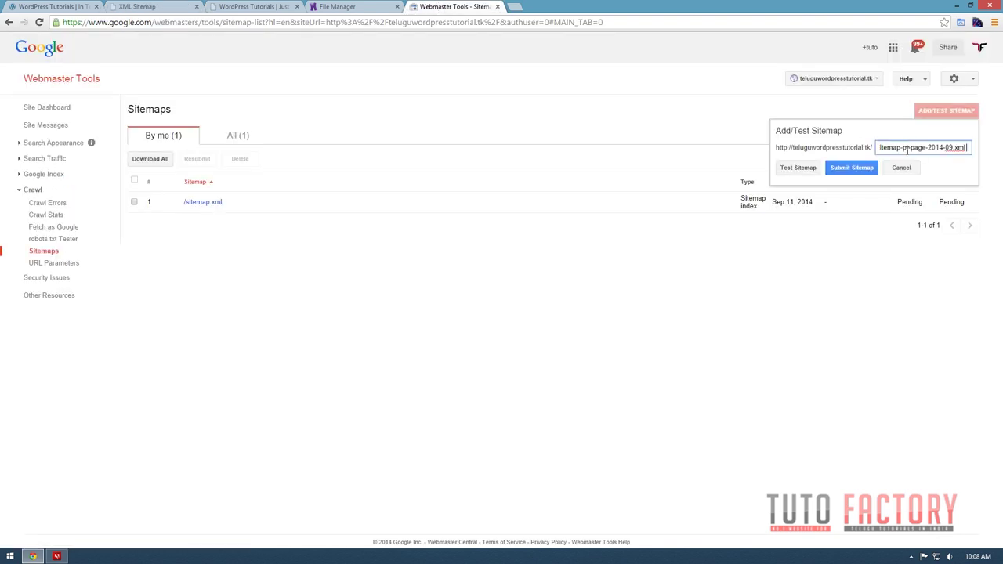
click(851, 168)
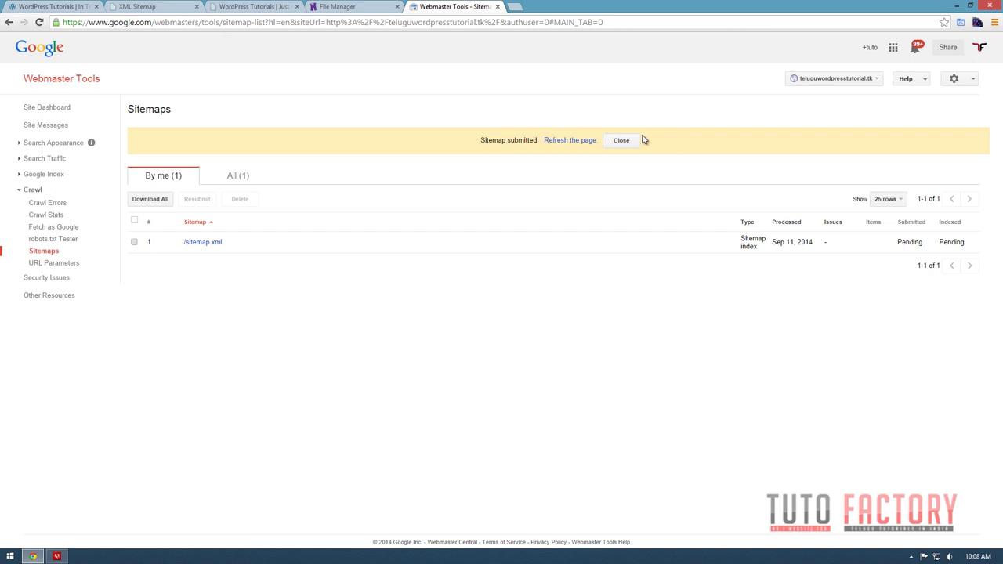
click(573, 141)
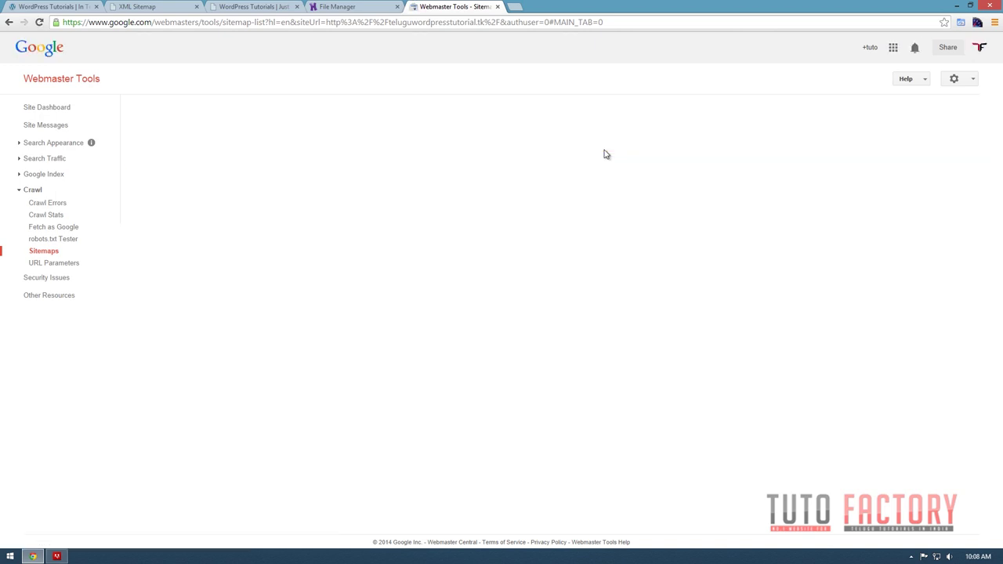